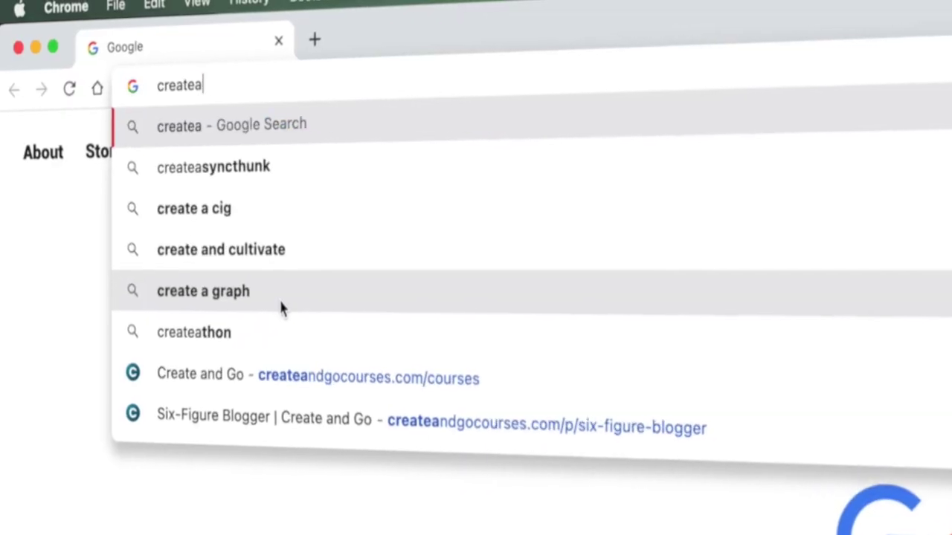
# Enter createaprowebsite.com/hostinger in Chrome's address bar.
pyautogui.write('prowebsite.com/hostinger')
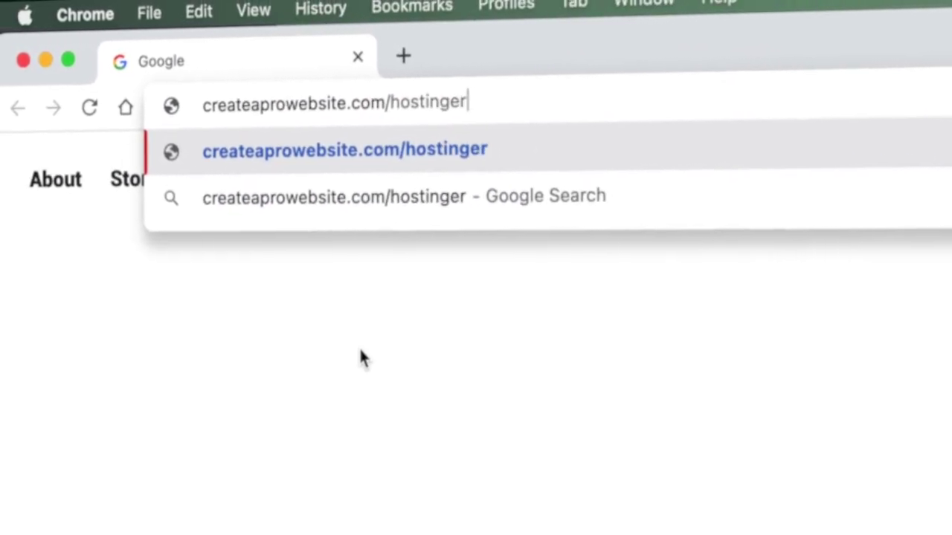
# Load the link and scroll to the $1.99, $2.99 and $3.99 hosting plan cards.
pyautogui.press('Return')
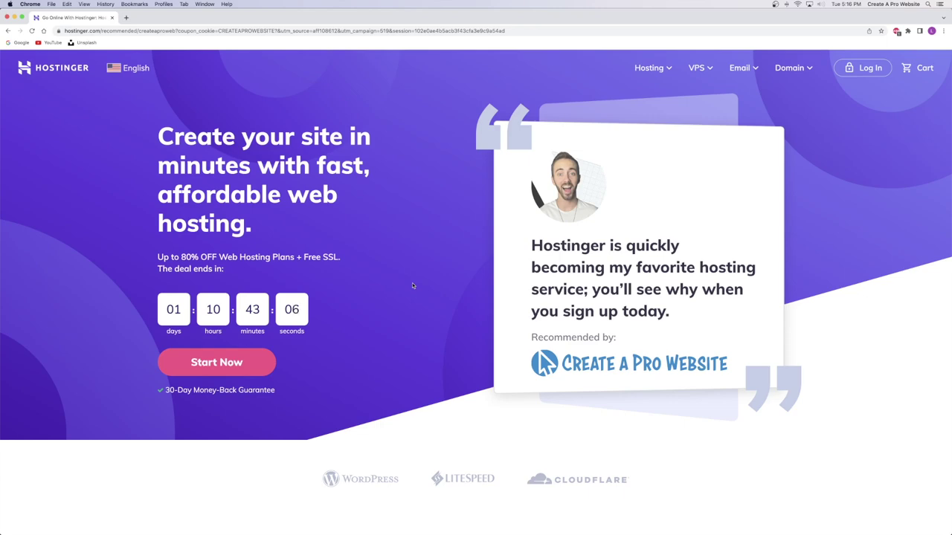
pyautogui.scroll(-10, 412, 284)
pyautogui.scroll(-2, 410, 285)
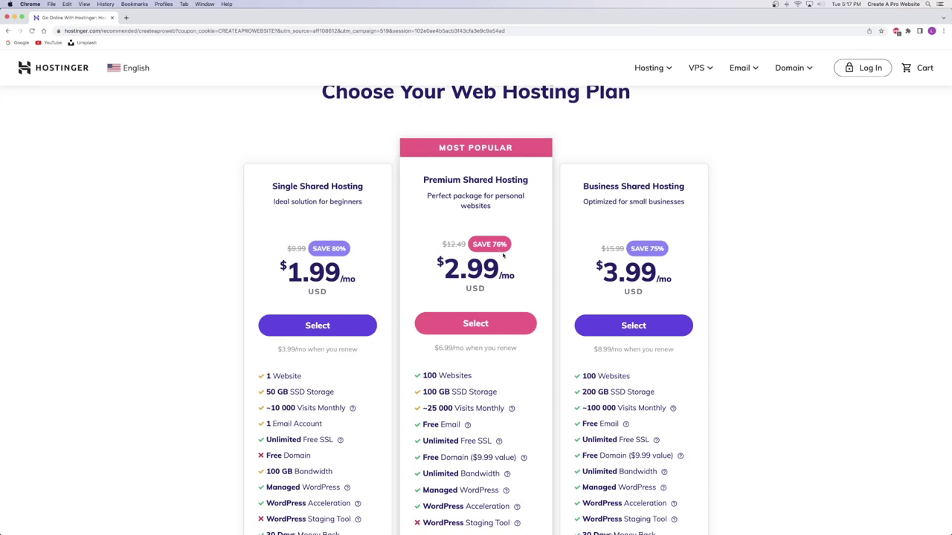
# Highlight the Premium plan's 100 Websites, Free Email and Free SSL features.
pyautogui.scroll(-4, 503, 255)
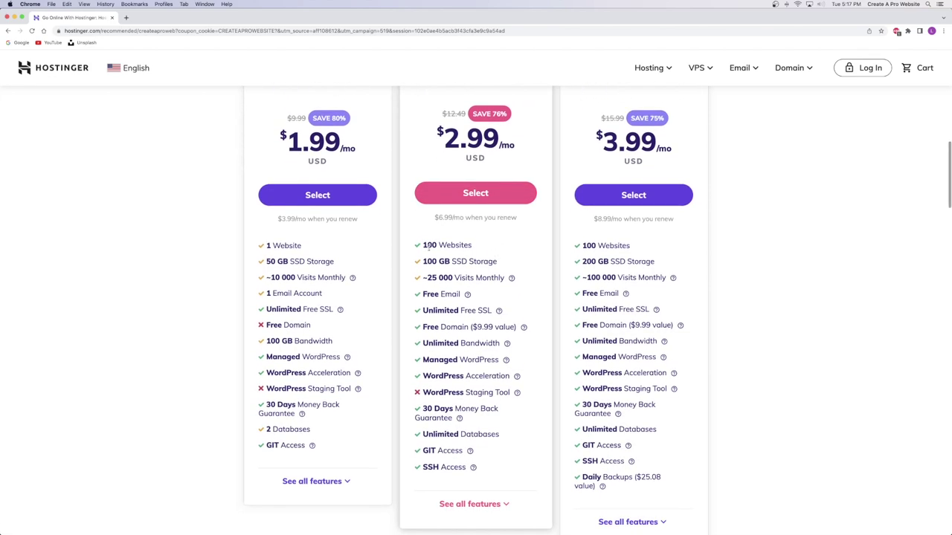
pyautogui.moveTo(422, 245); pyautogui.dragTo(465, 245)
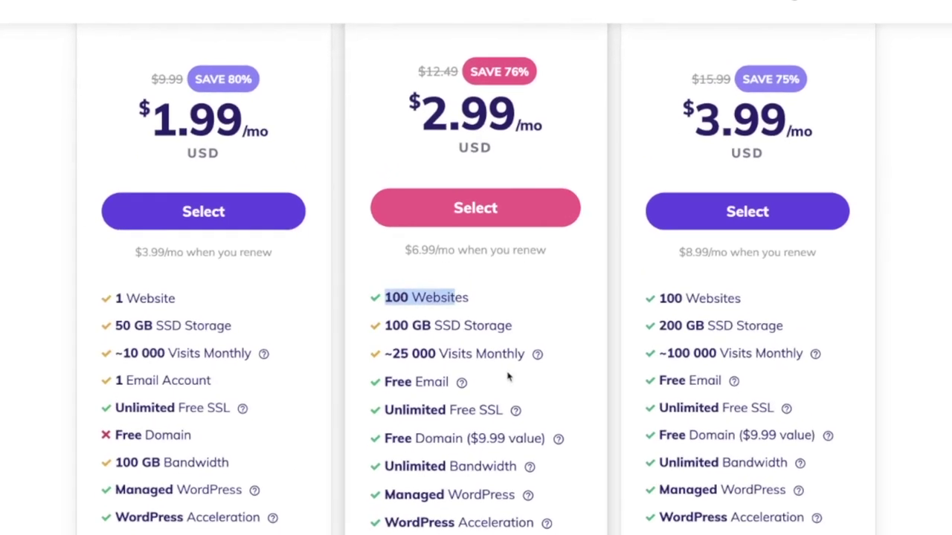
pyautogui.moveTo(385, 382); pyautogui.dragTo(451, 382)
pyautogui.click(424, 389)
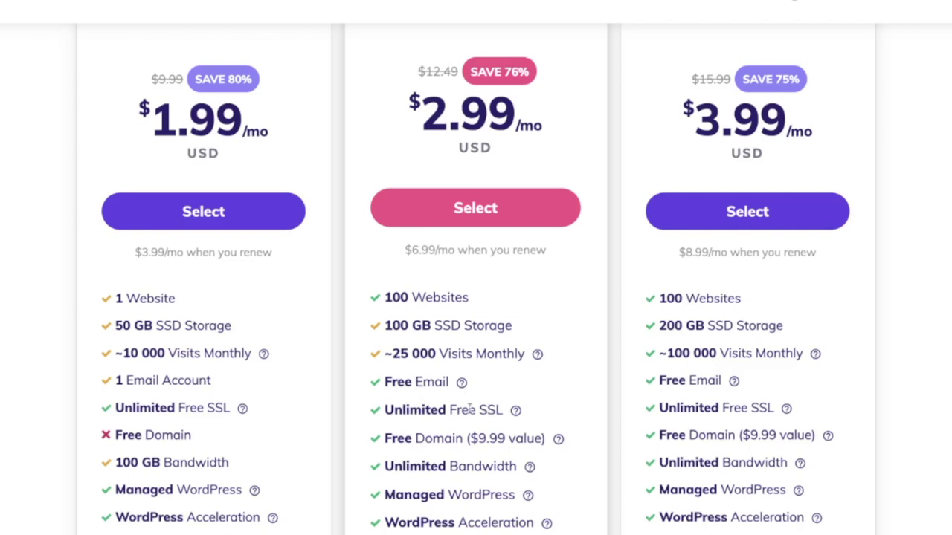
pyautogui.moveTo(457, 411); pyautogui.dragTo(515, 412)
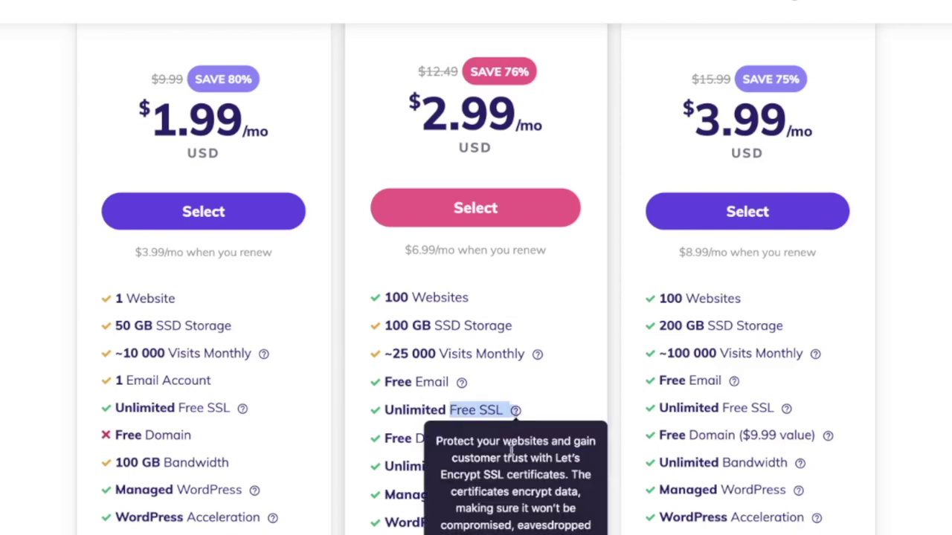
pyautogui.click(419, 415)
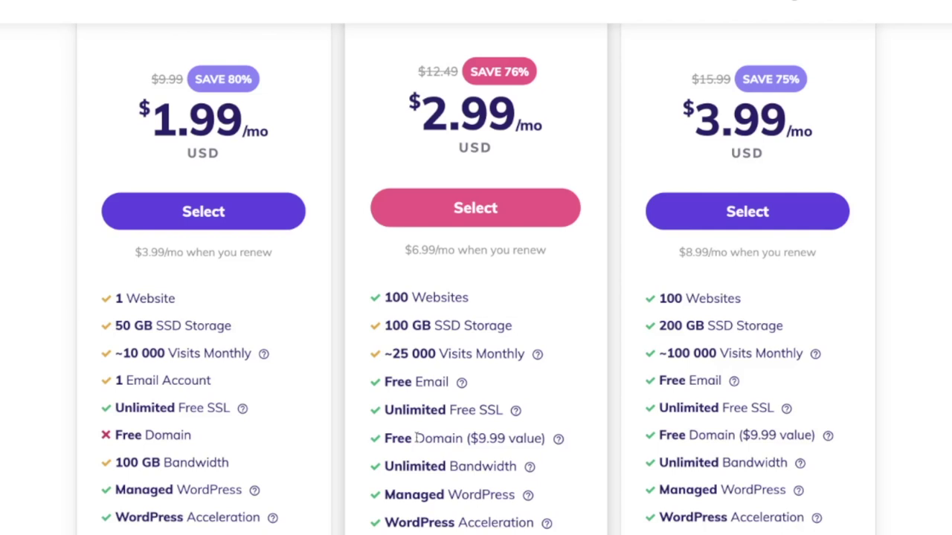
# Highlight the Free Domain feature, then select the Premium Shared Hosting plan.
pyautogui.moveTo(390, 445); pyautogui.dragTo(466, 440)
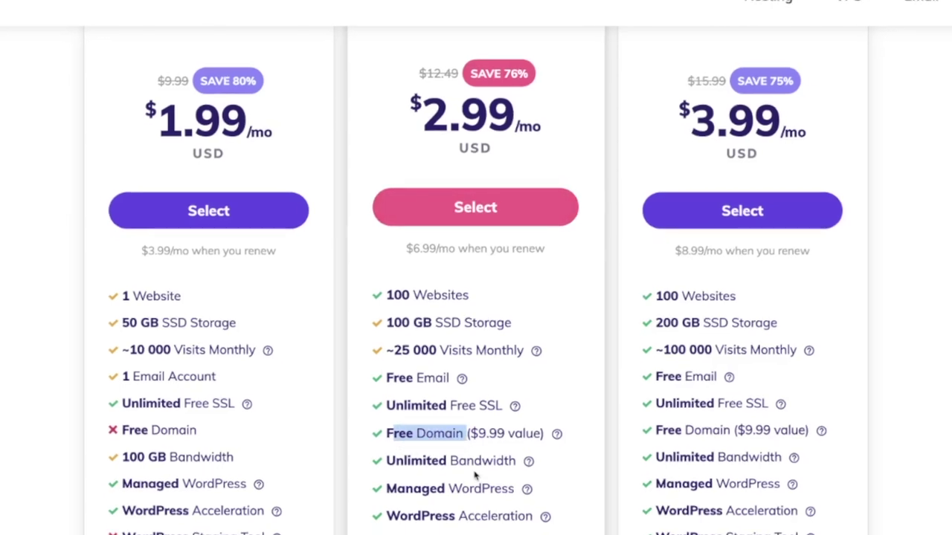
pyautogui.click(412, 439)
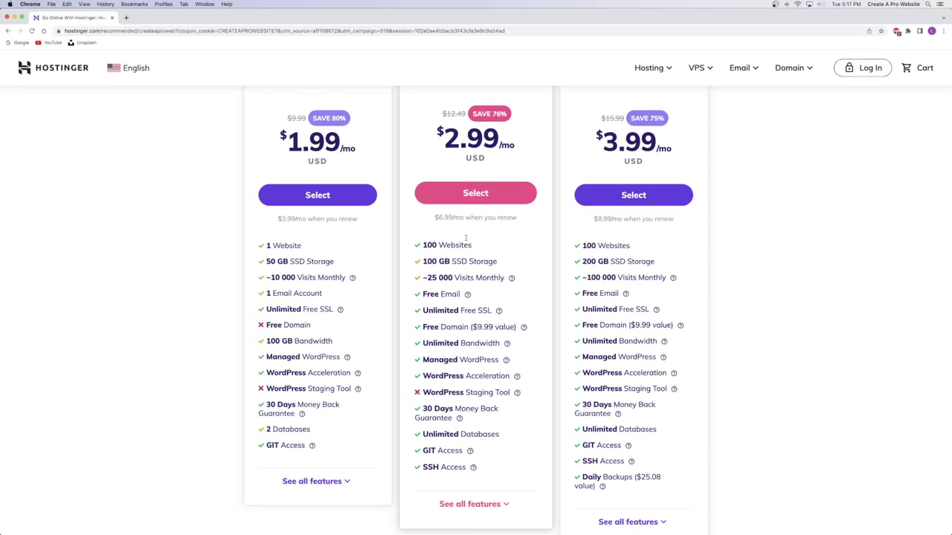
pyautogui.scroll(2, 466, 238)
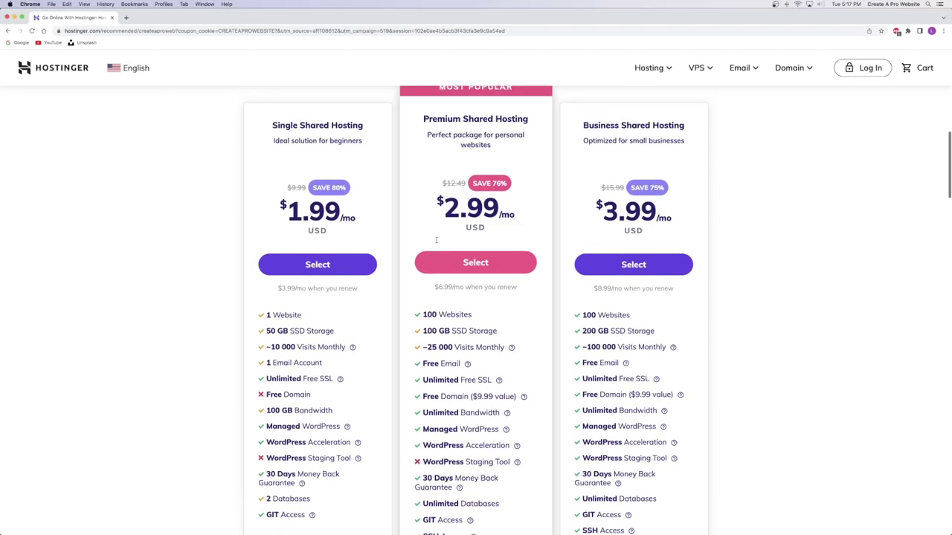
pyautogui.click(484, 272)
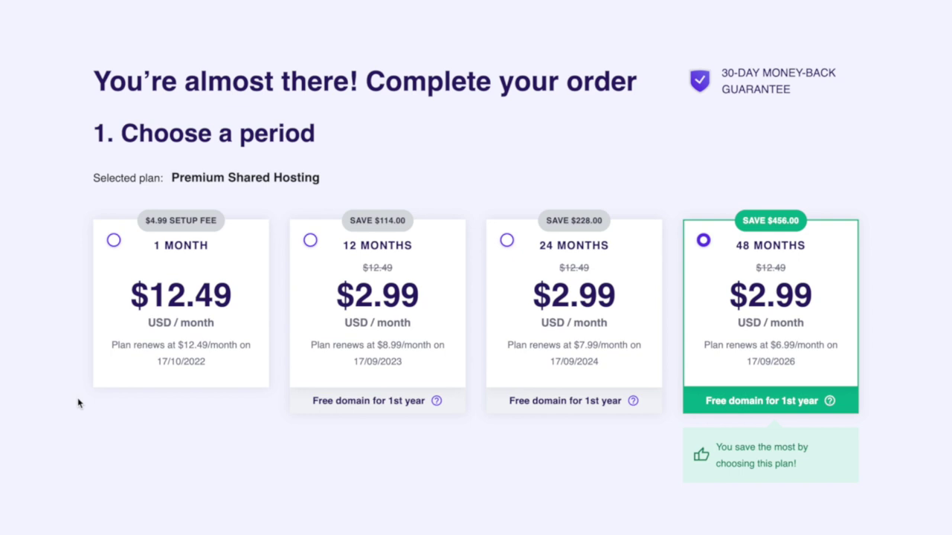
# Choose the 12-month period ($32.29 with coupon CREATEAPROWEBSITE) and complete account creation and payment.
pyautogui.click(311, 242)
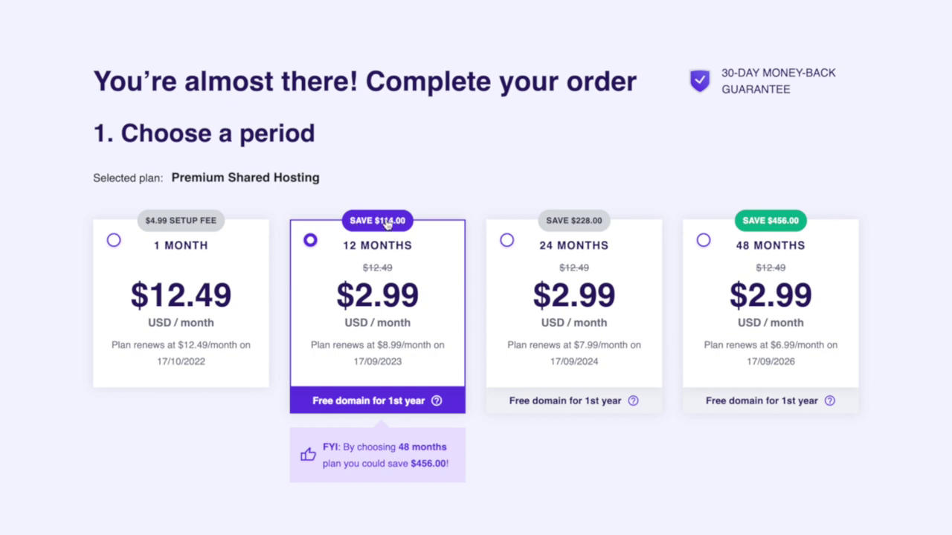
pyautogui.scroll(-5, 489, 427)
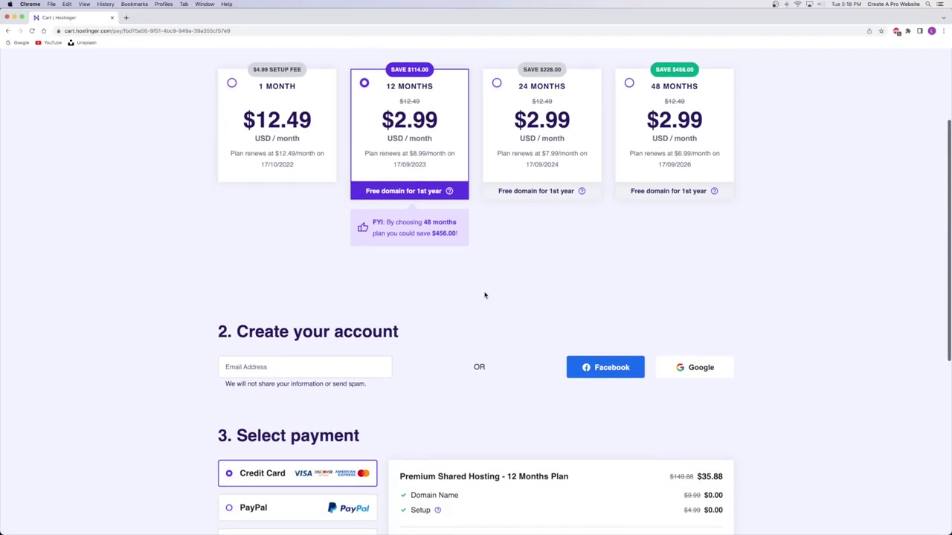
pyautogui.scroll(-3, 484, 295)
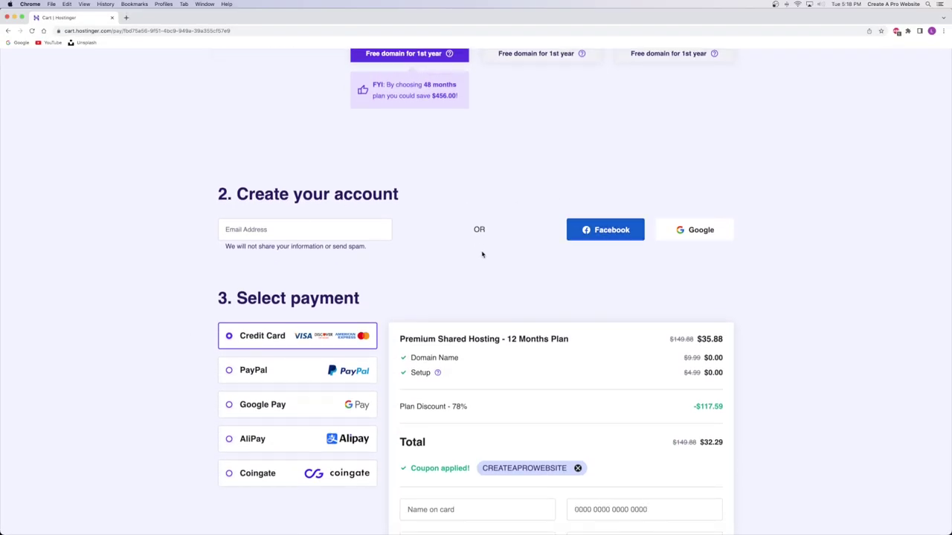
pyautogui.scroll(-2, 454, 255)
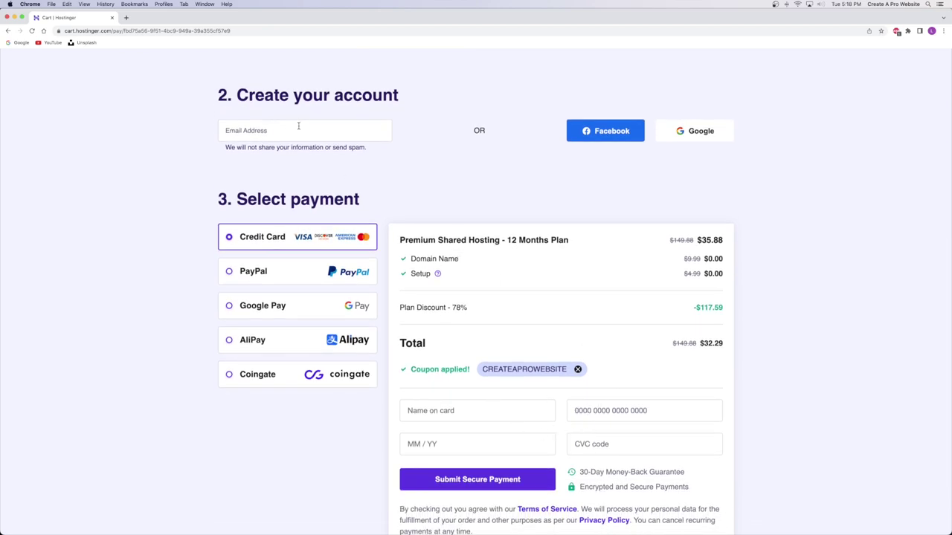
pyautogui.scroll(-2, 610, 264)
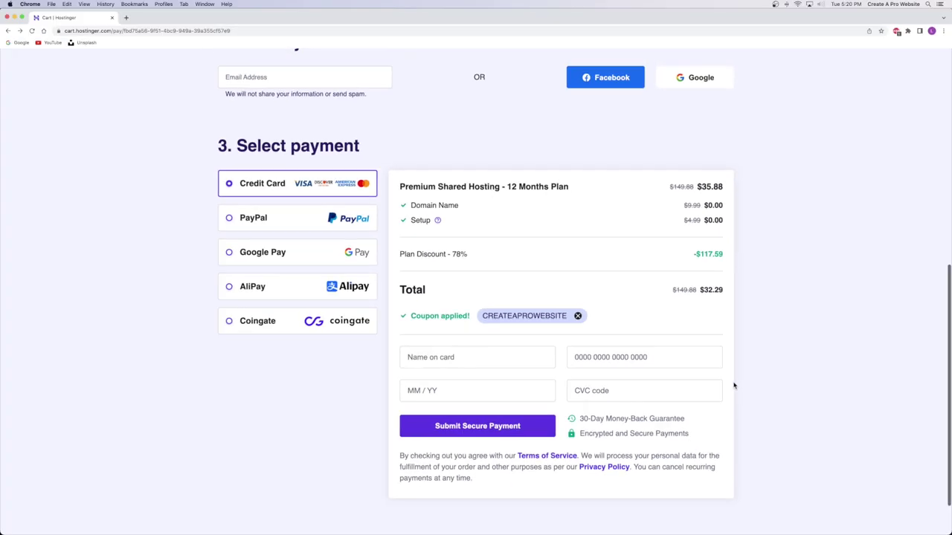
pyautogui.scroll(-1, 737, 386)
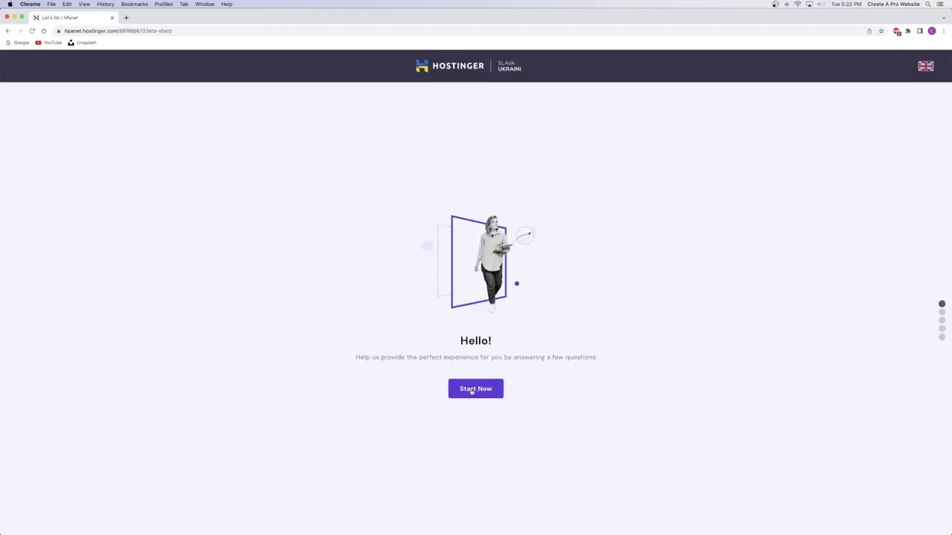
# Start onboarding, skip the rating and who-is-it-for questions, and choose to build a new website.
pyautogui.click(472, 390)
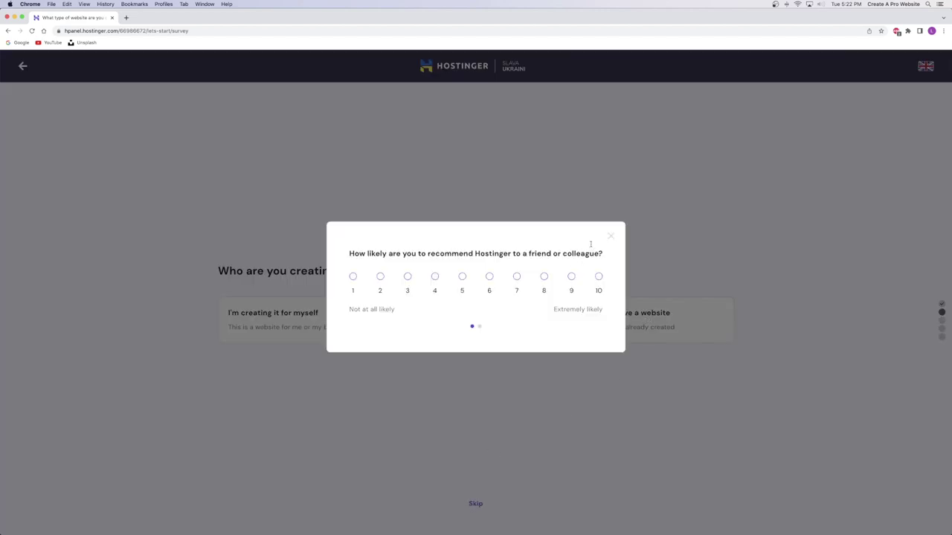
pyautogui.click(611, 237)
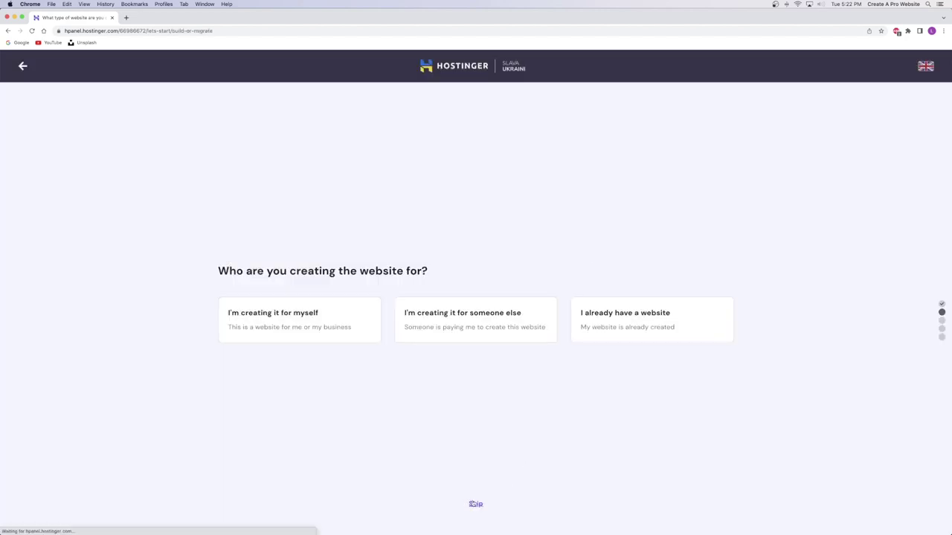
pyautogui.click(474, 505)
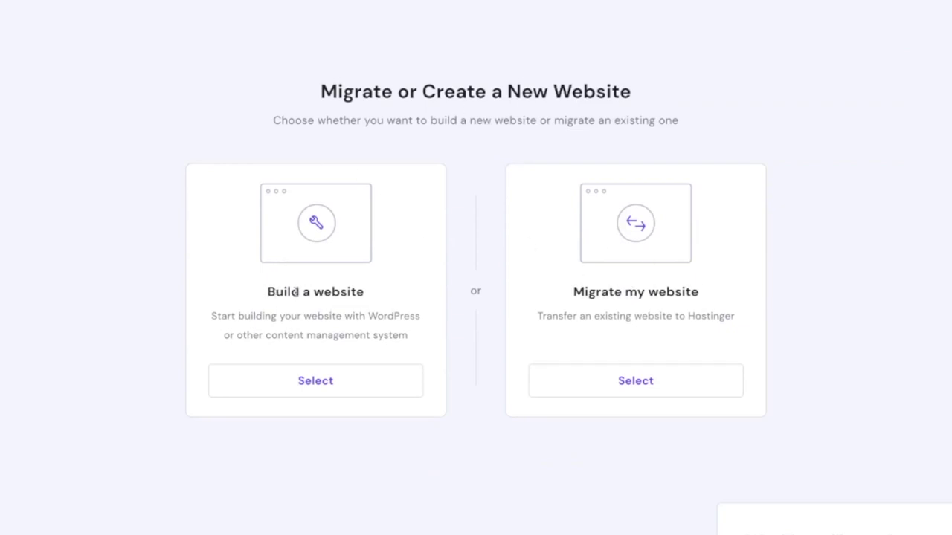
pyautogui.click(314, 382)
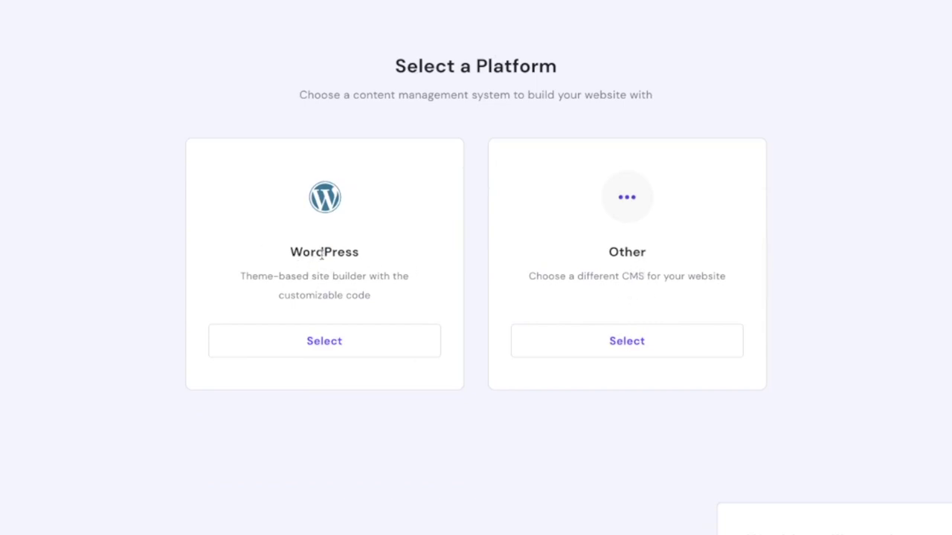
# Choose WordPress with WooCommerce, enter the administrator password, and continue.
pyautogui.click(304, 339)
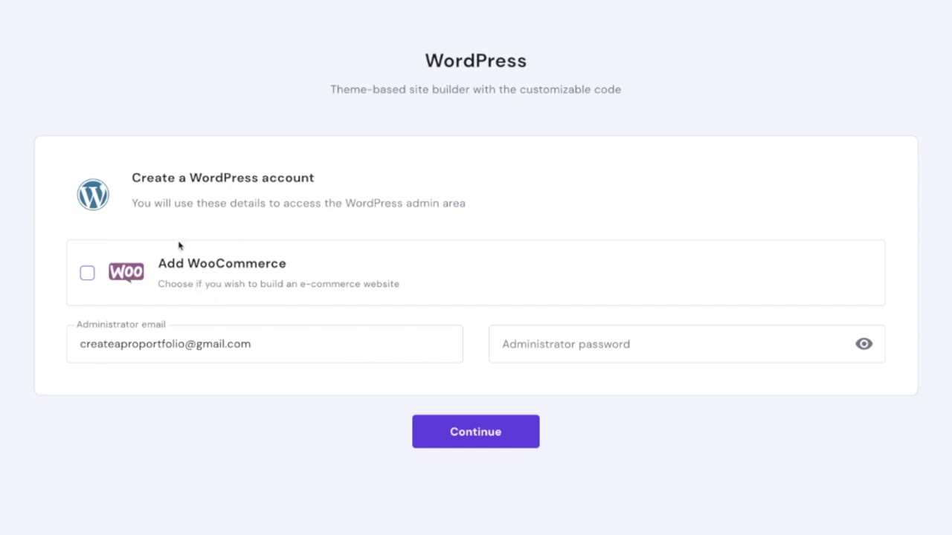
pyautogui.click(89, 274)
pyautogui.click(579, 346)
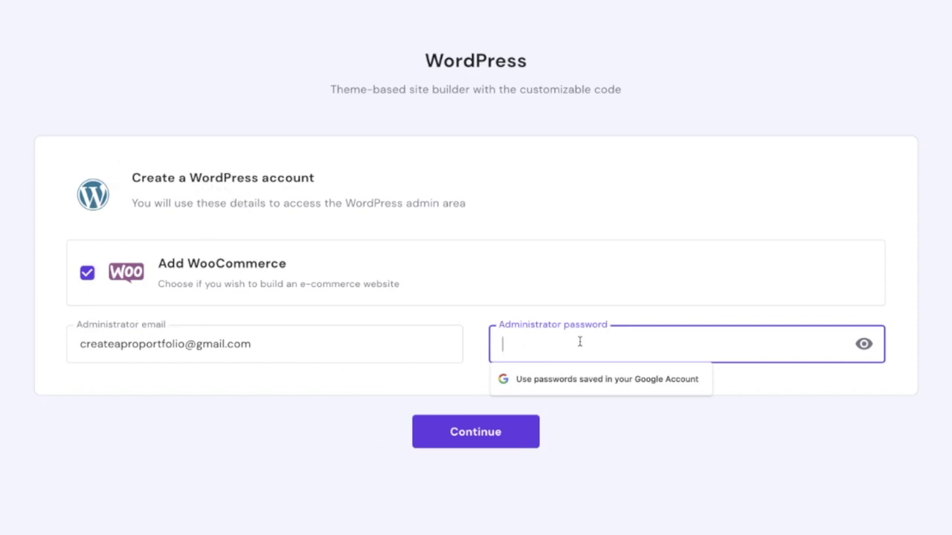
pyautogui.write('*******')
pyautogui.click(435, 431)
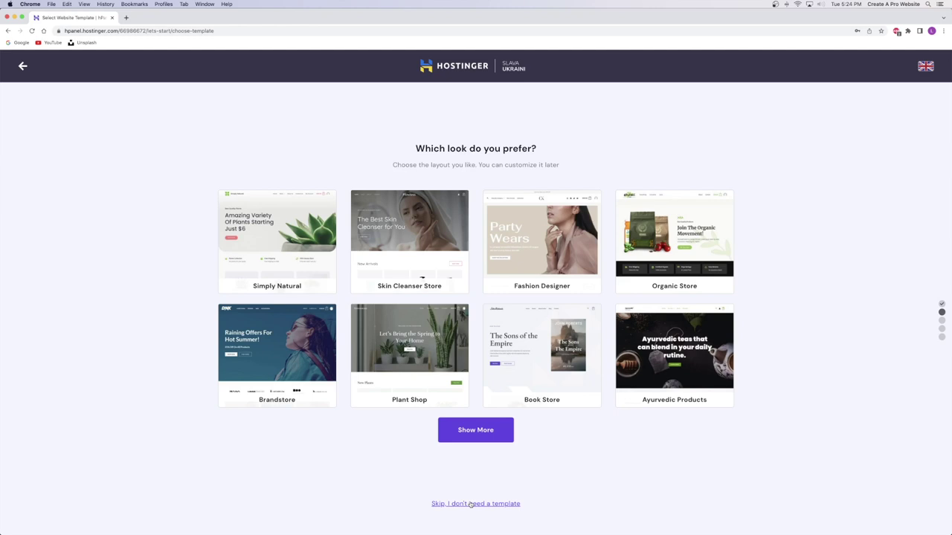
# Skip the template and choose Claim a Free Domain.
pyautogui.click(462, 506)
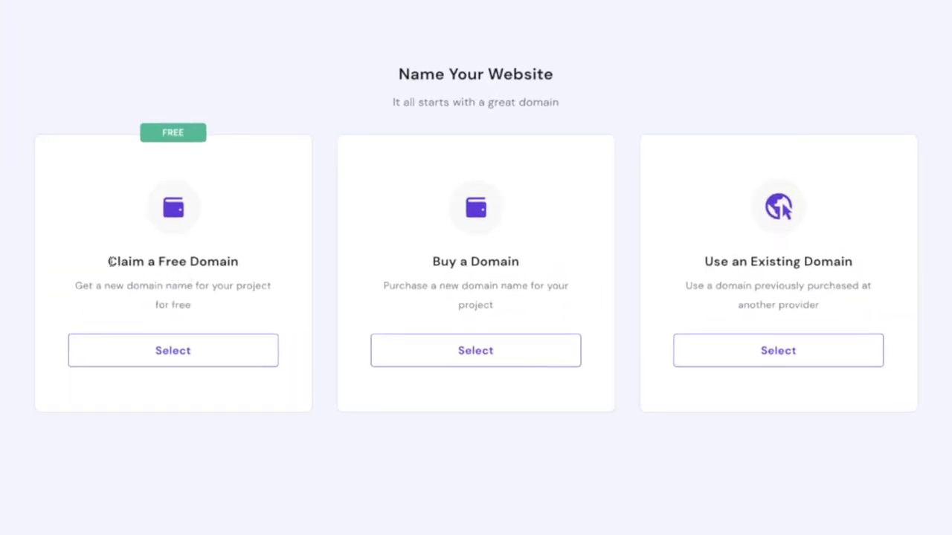
pyautogui.moveTo(109, 261); pyautogui.dragTo(241, 262)
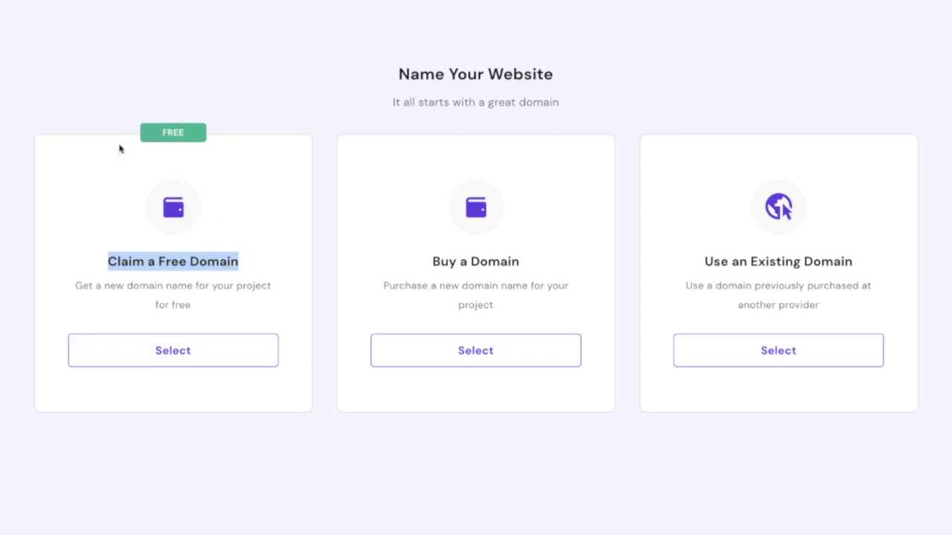
pyautogui.click(177, 358)
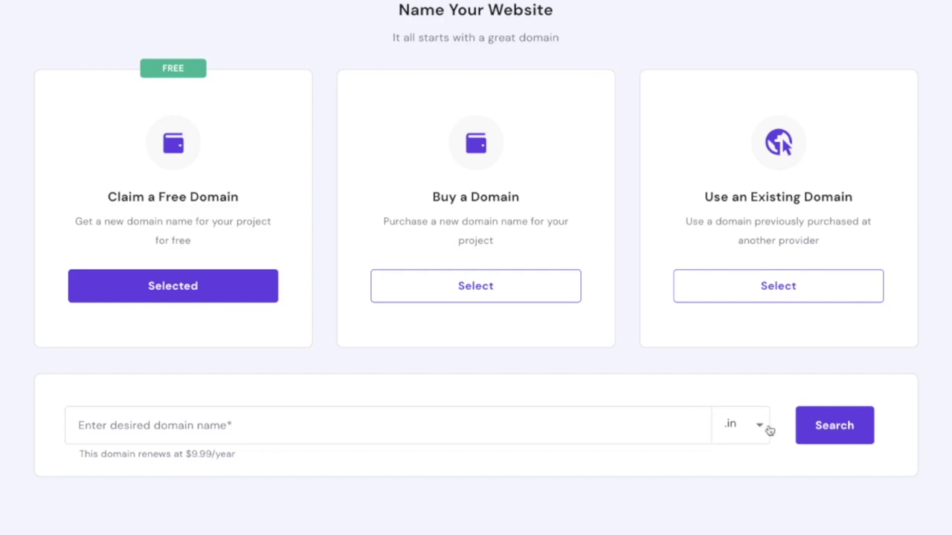
pyautogui.click(262, 428)
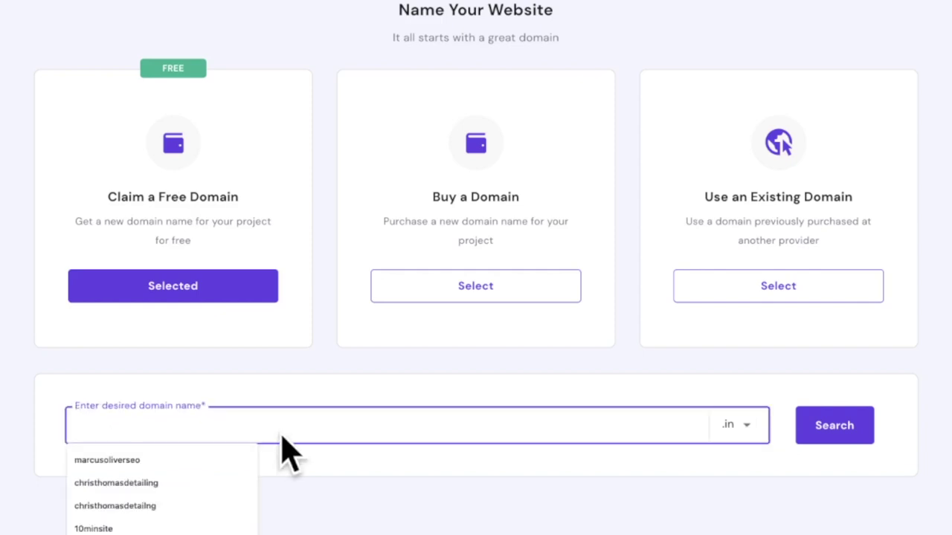
pyautogui.click(325, 468)
# Set the free domain's extension to .com.
pyautogui.click(770, 424)
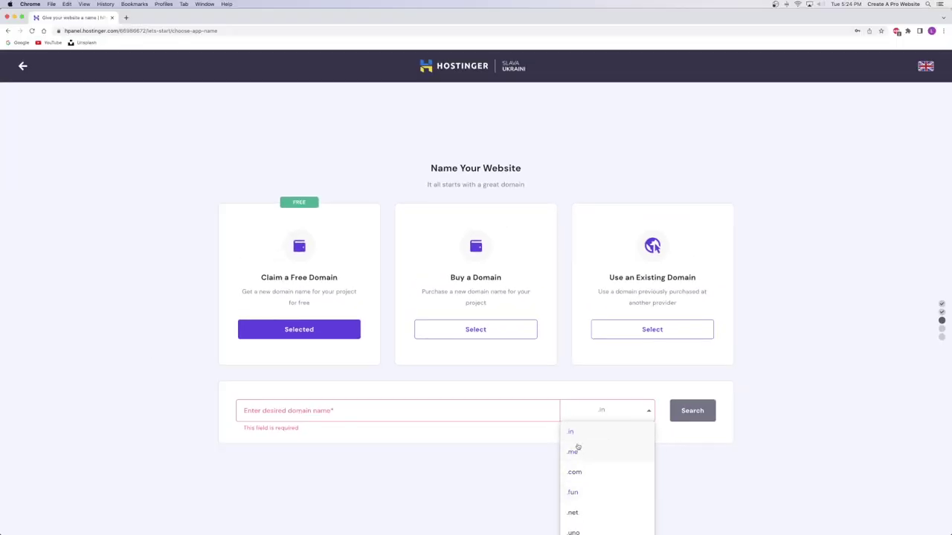
pyautogui.scroll(-5, 592, 442)
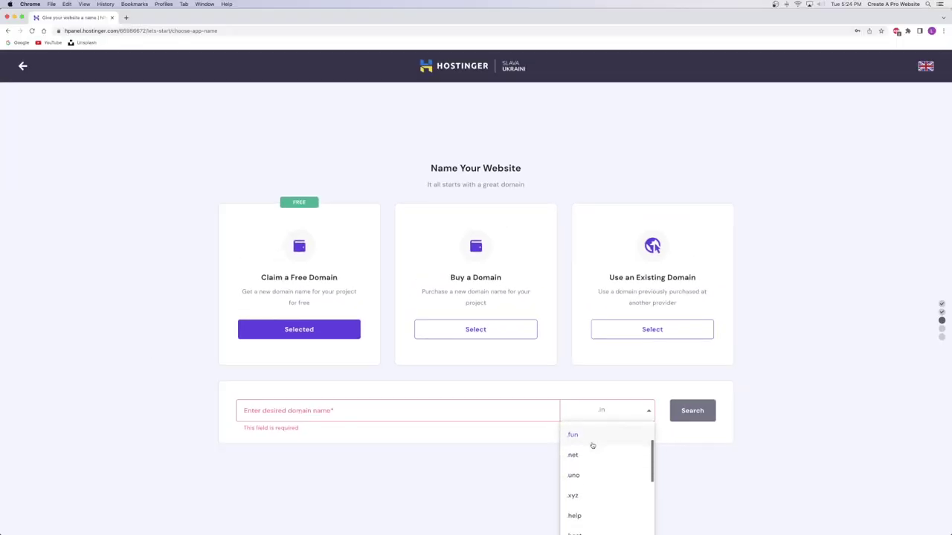
pyautogui.scroll(-5, 592, 444)
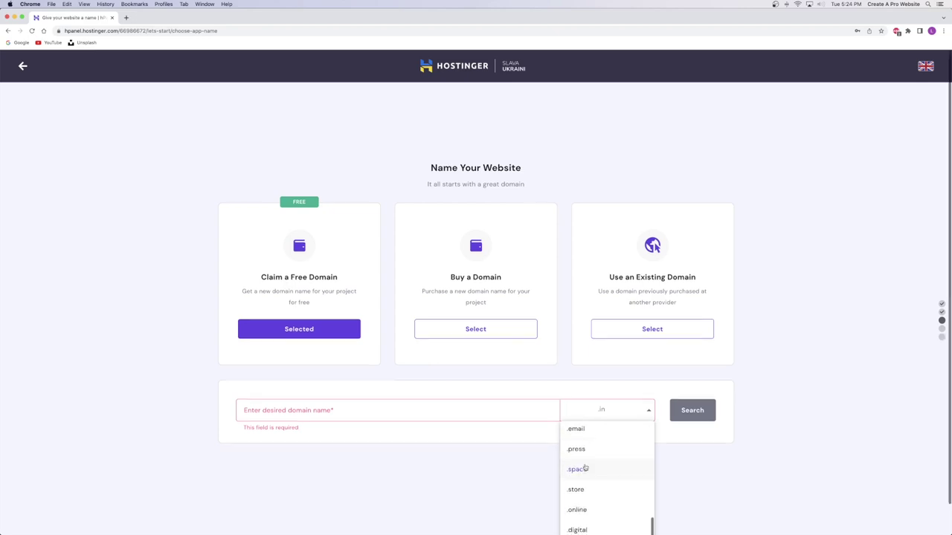
pyautogui.scroll(10, 587, 468)
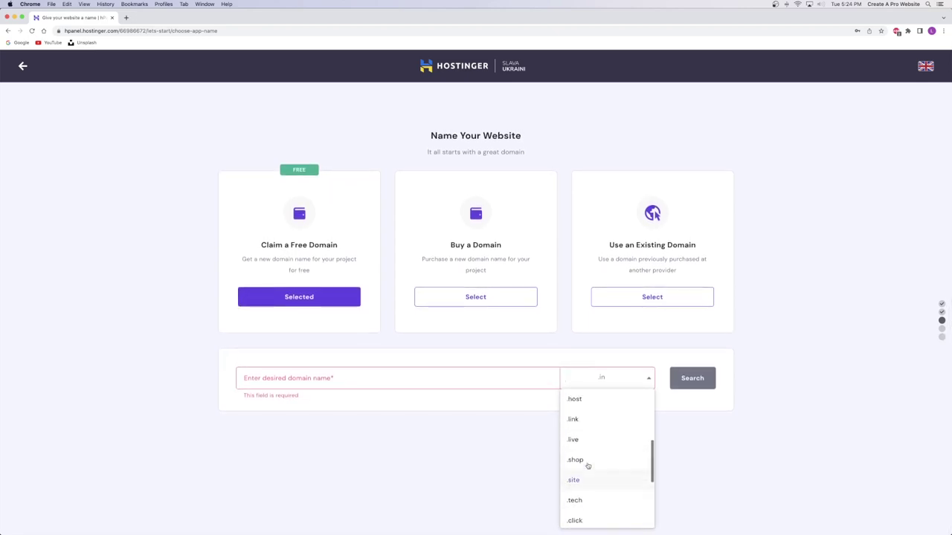
pyautogui.click(592, 444)
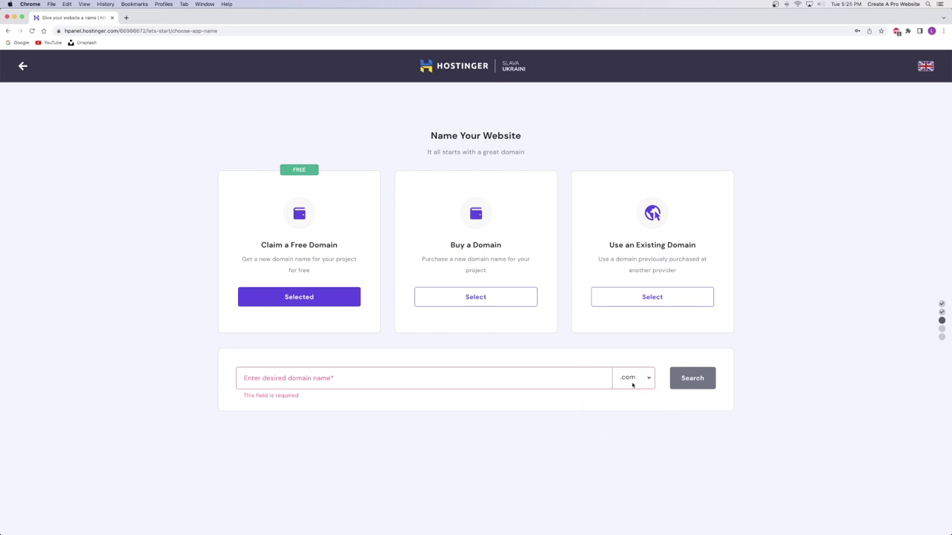
pyautogui.click(633, 385)
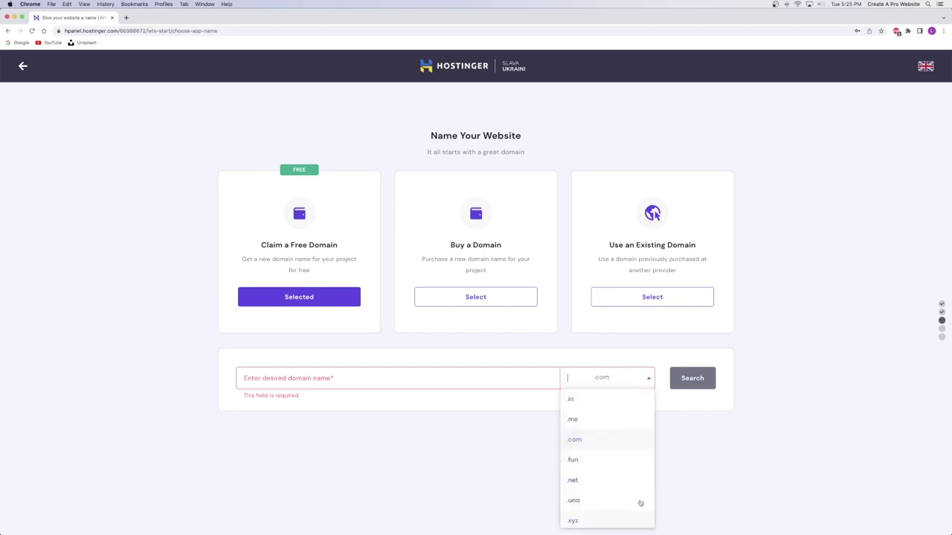
pyautogui.click(595, 445)
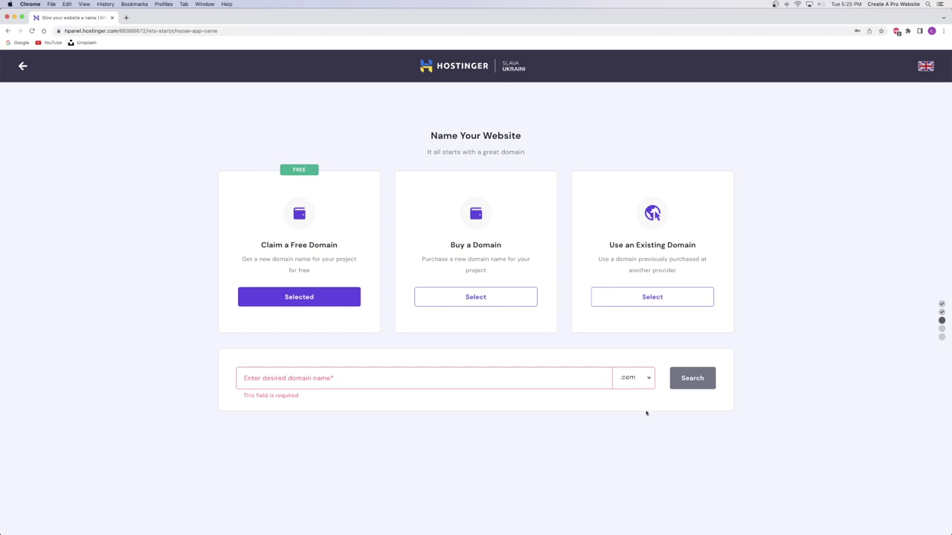
pyautogui.click(424, 377)
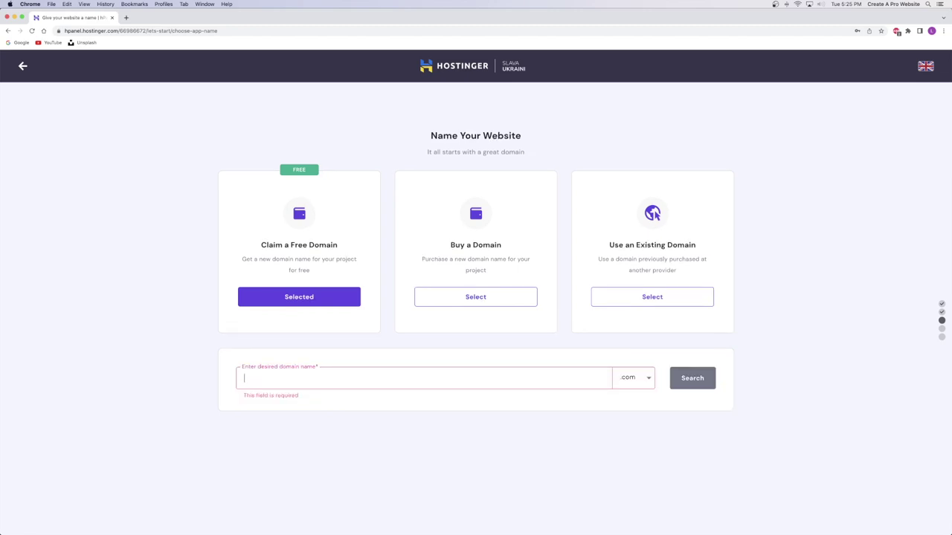
# Search for levisproducts.com and confirm it is available.
pyautogui.write('levisproducts')
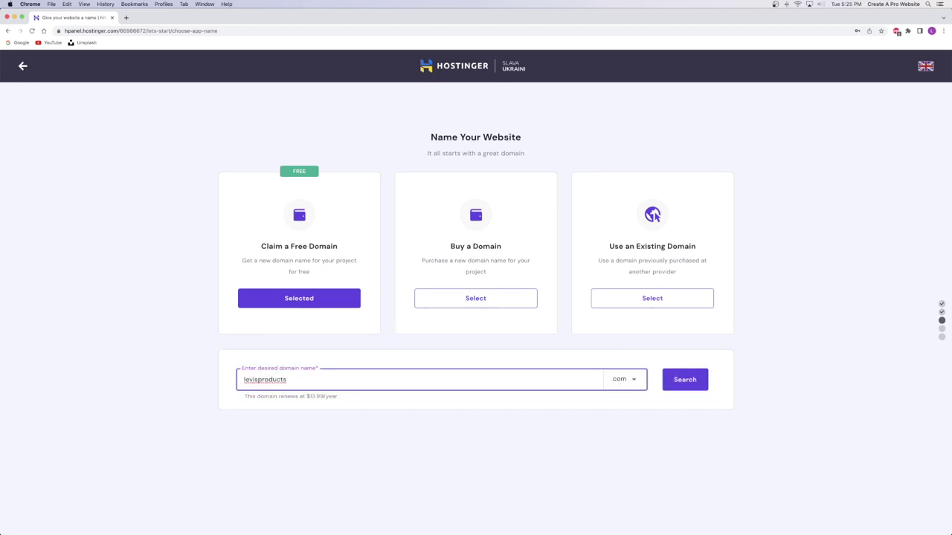
pyautogui.click(678, 385)
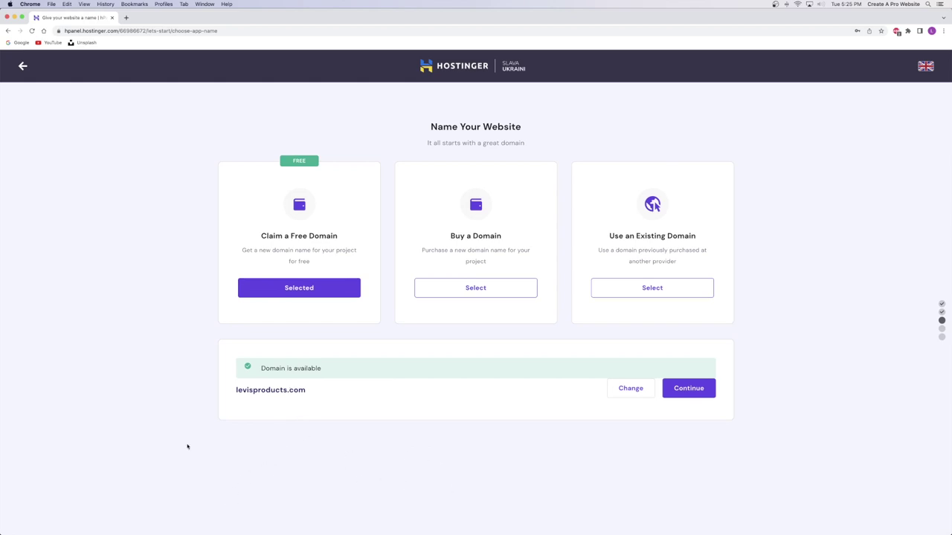
pyautogui.moveTo(305, 391); pyautogui.dragTo(276, 391)
pyautogui.click(277, 391)
# Accept levisproducts.com as the free domain and press Finish Setup.
pyautogui.moveTo(236, 389); pyautogui.dragTo(284, 390)
pyautogui.click(297, 388)
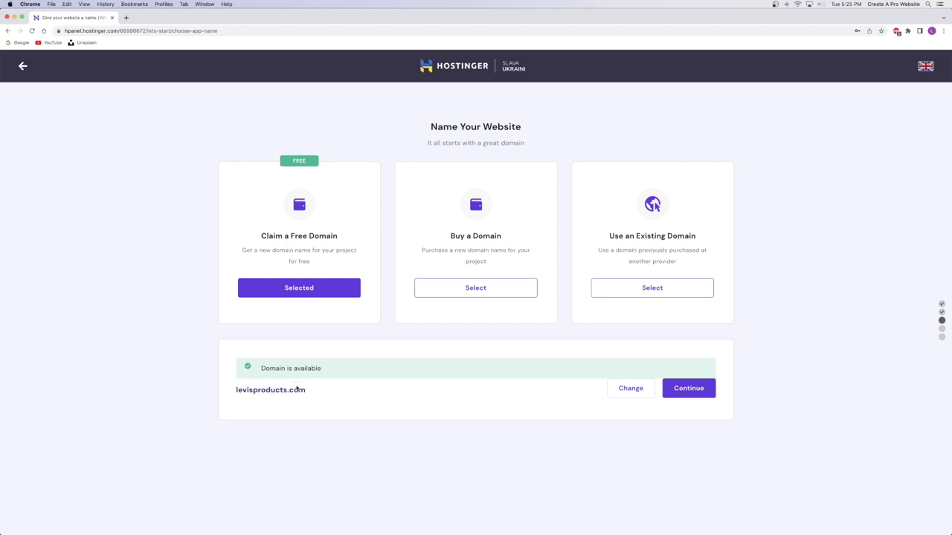
pyautogui.click(690, 391)
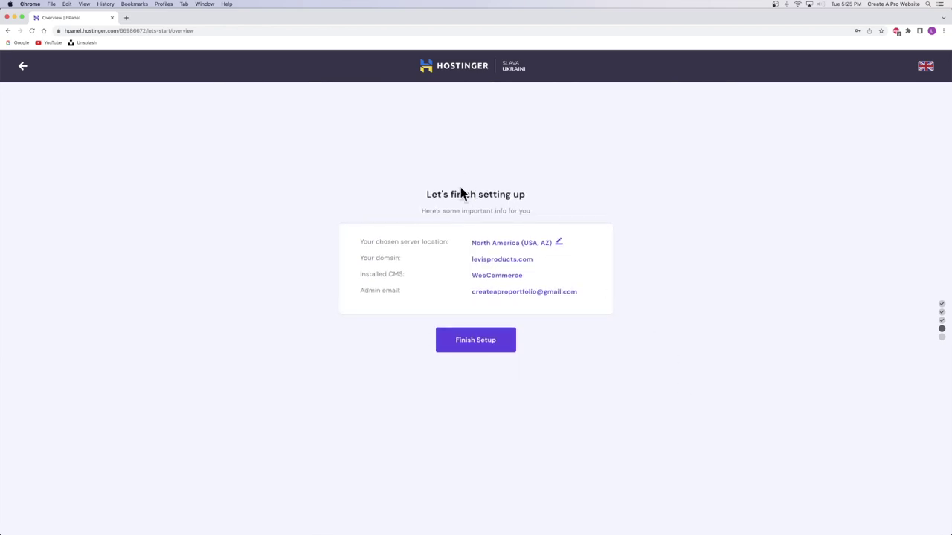
pyautogui.click(473, 341)
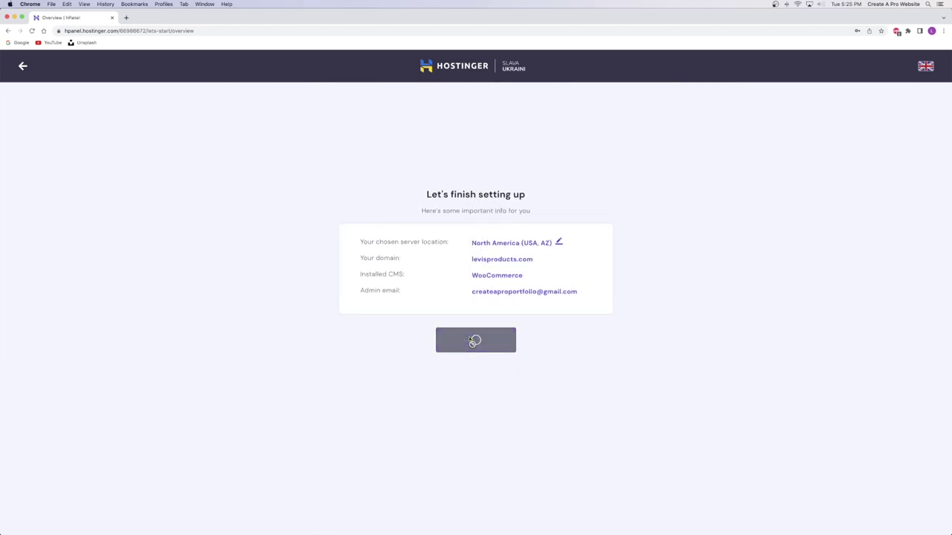
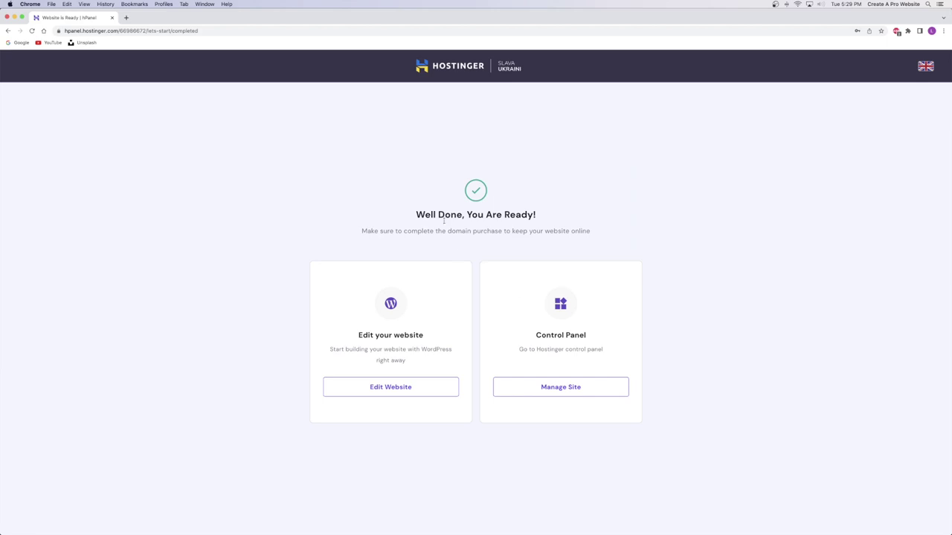
# From the Well Done page, open Manage Site's control panel in a new browser tab.
pyautogui.moveTo(414, 214); pyautogui.dragTo(548, 221)
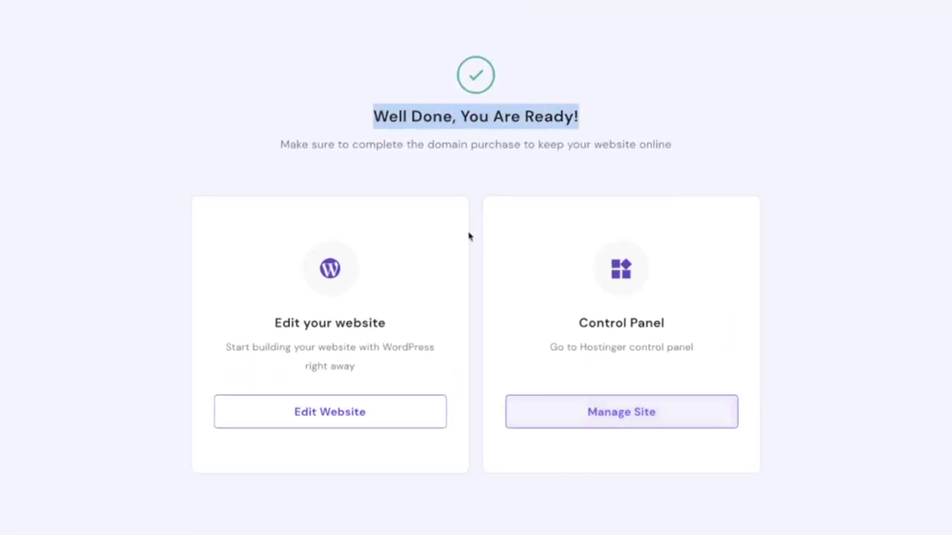
pyautogui.click(394, 165)
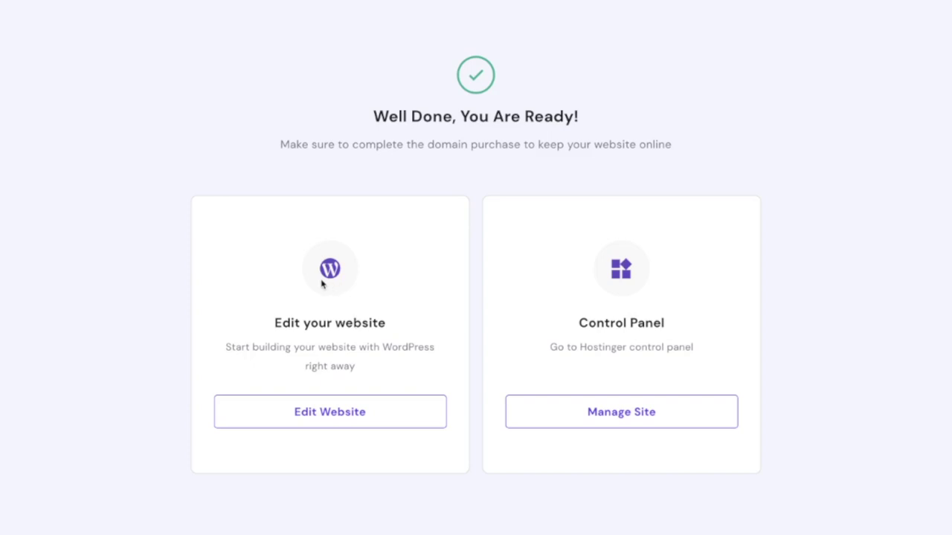
pyautogui.rightClick(621, 418)
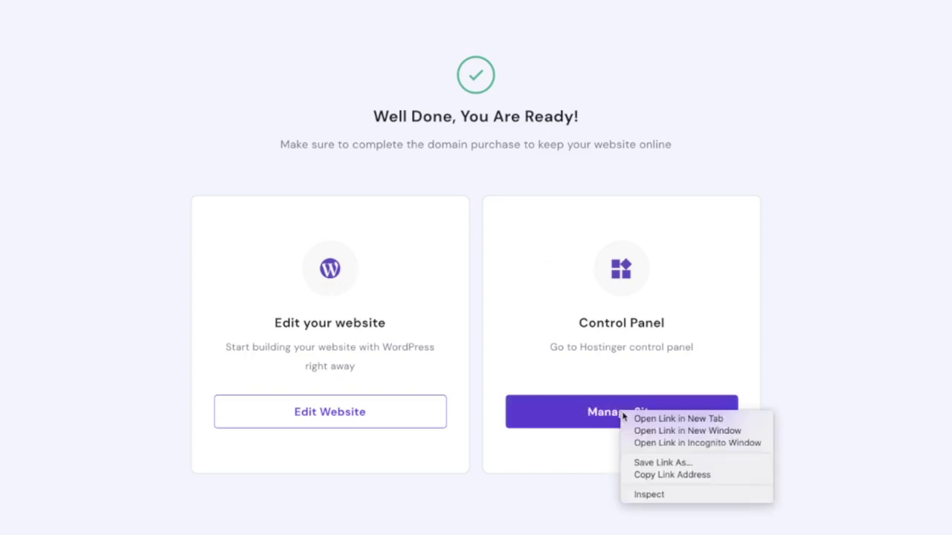
pyautogui.click(669, 420)
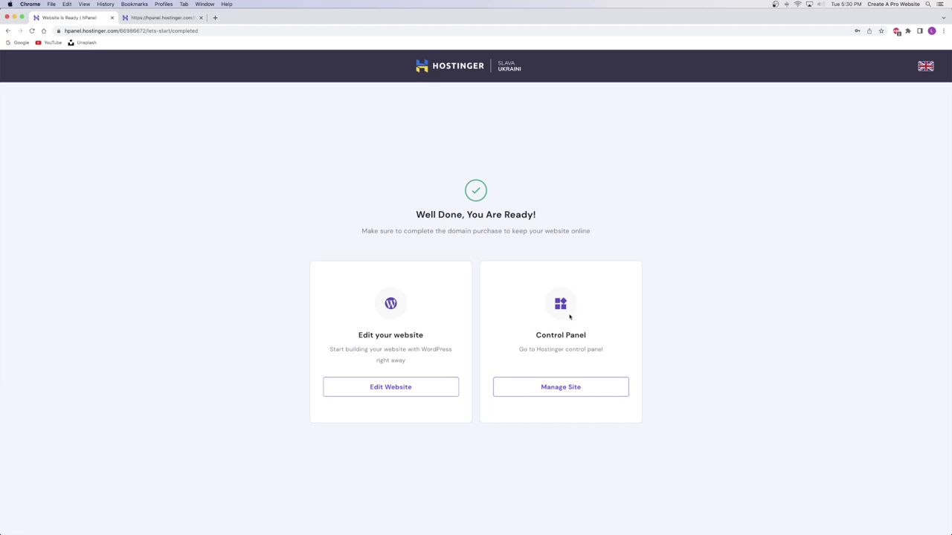
# Go to the hosting account tab and open the WordPress Dashboard card for the site.
pyautogui.click(149, 17)
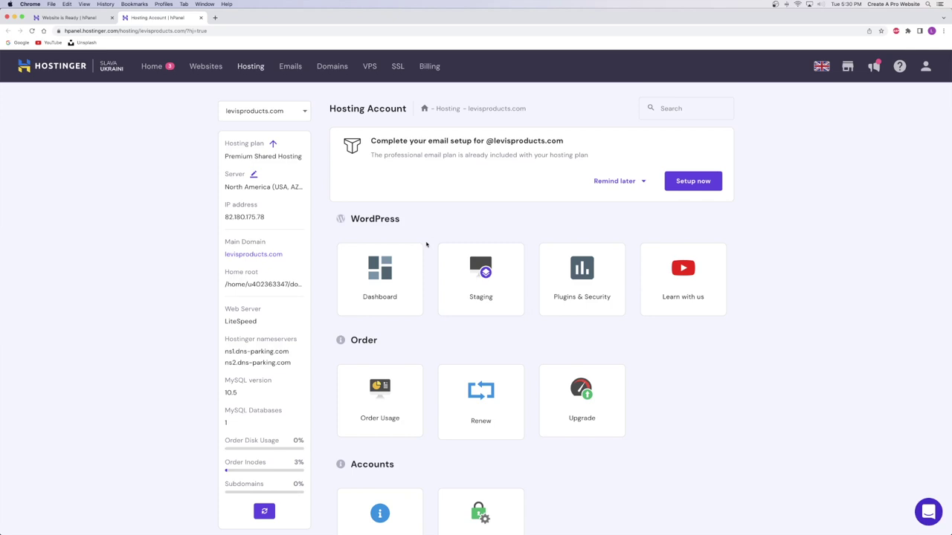
pyautogui.click(53, 17)
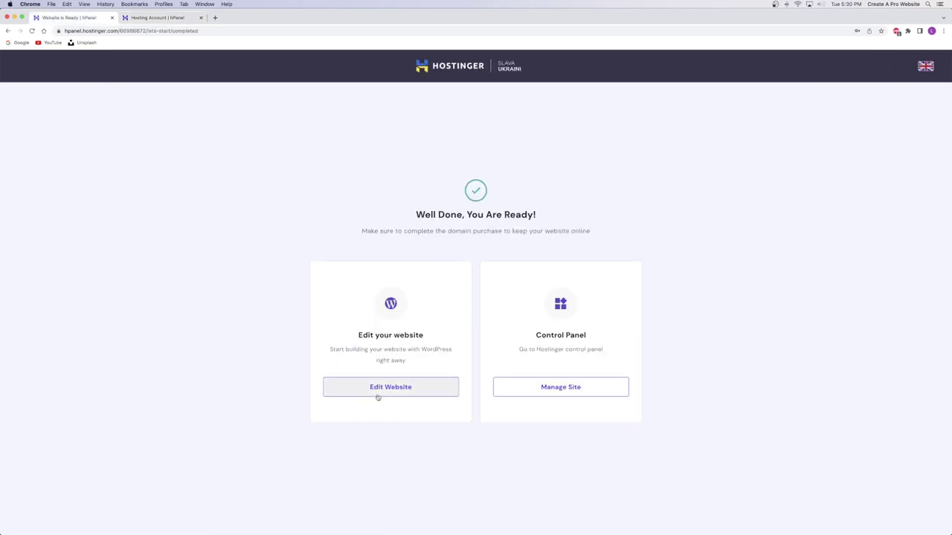
pyautogui.click(152, 19)
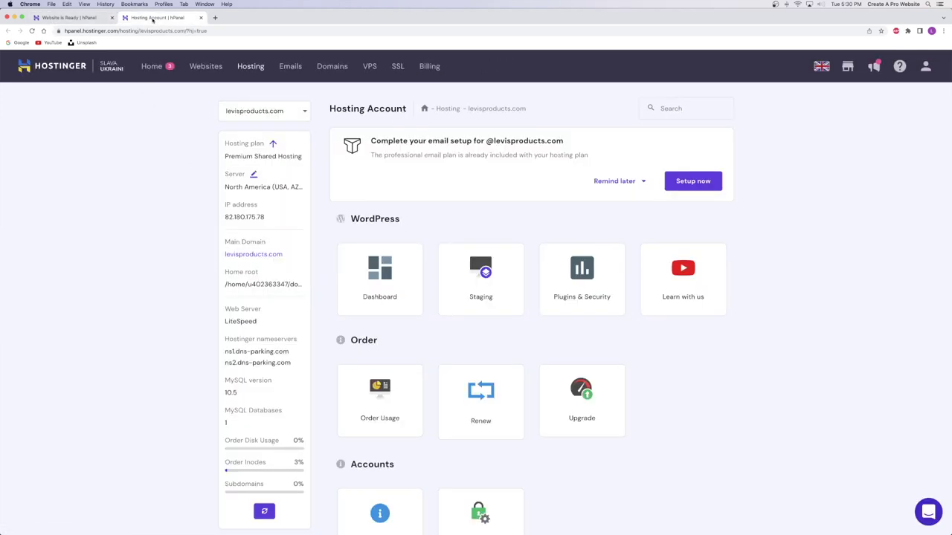
pyautogui.click(69, 17)
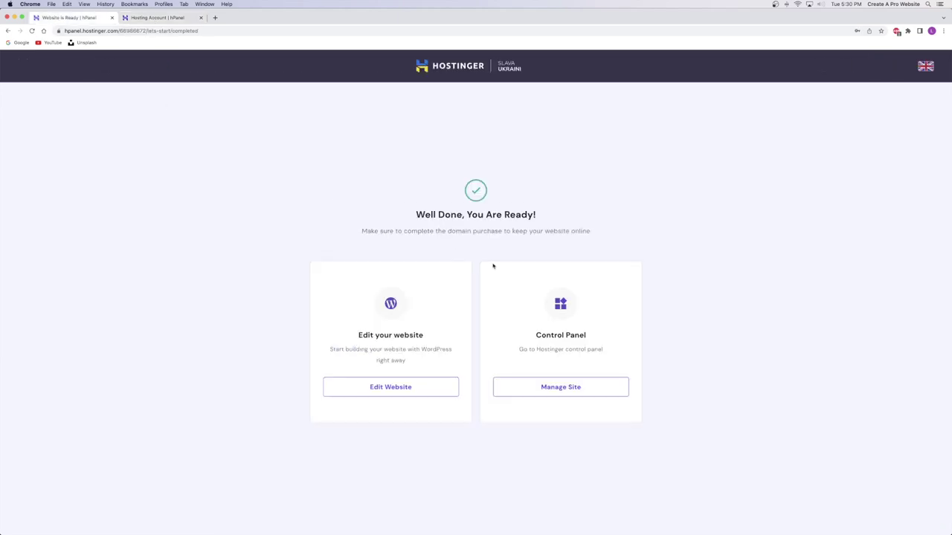
pyautogui.click(158, 17)
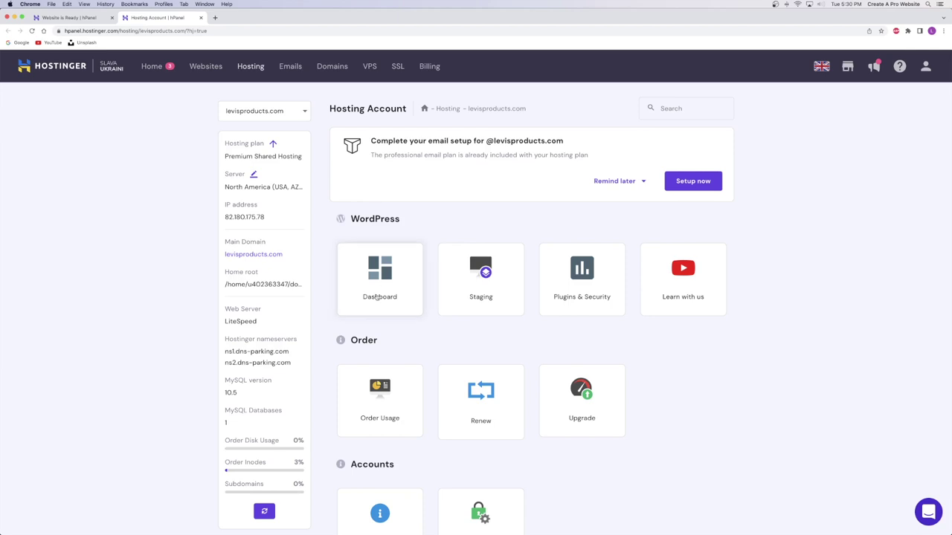
pyautogui.click(380, 282)
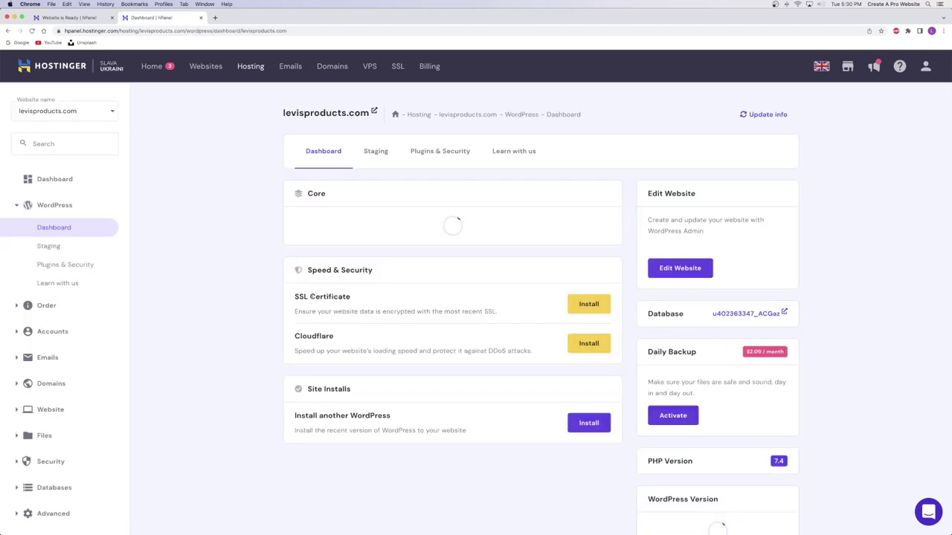
# Scroll to the SSL Certificate setting and start its installation.
pyautogui.moveTo(295, 297); pyautogui.dragTo(342, 264)
pyautogui.scroll(-3, 342, 264)
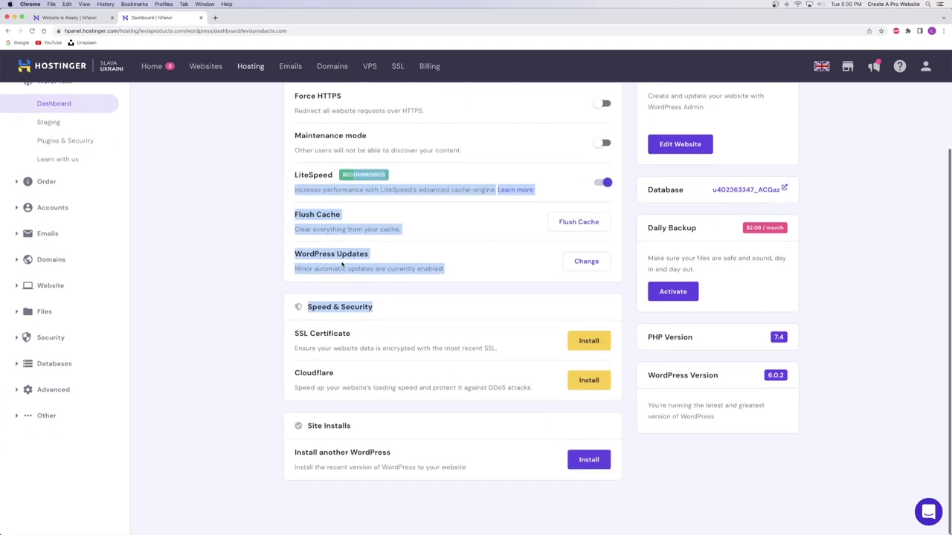
pyautogui.click(322, 335)
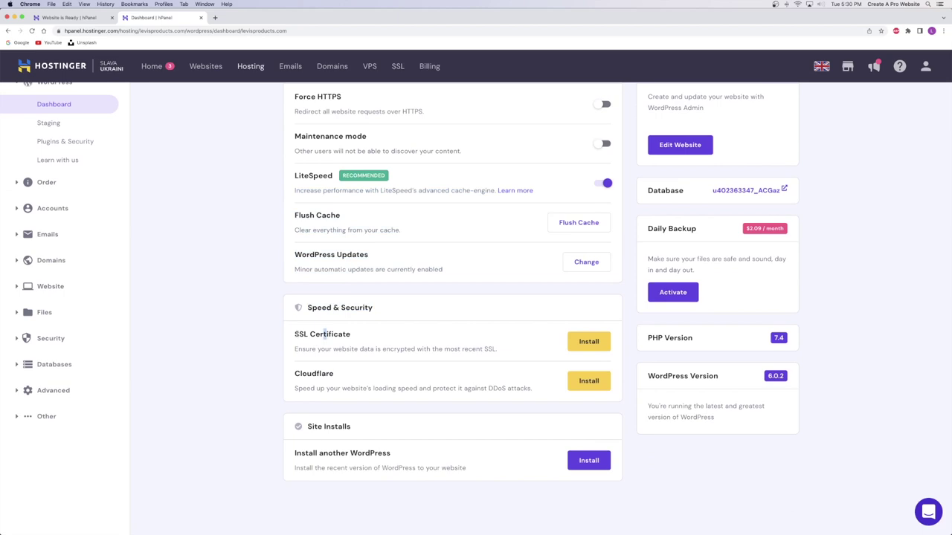
pyautogui.moveTo(296, 334); pyautogui.dragTo(366, 333)
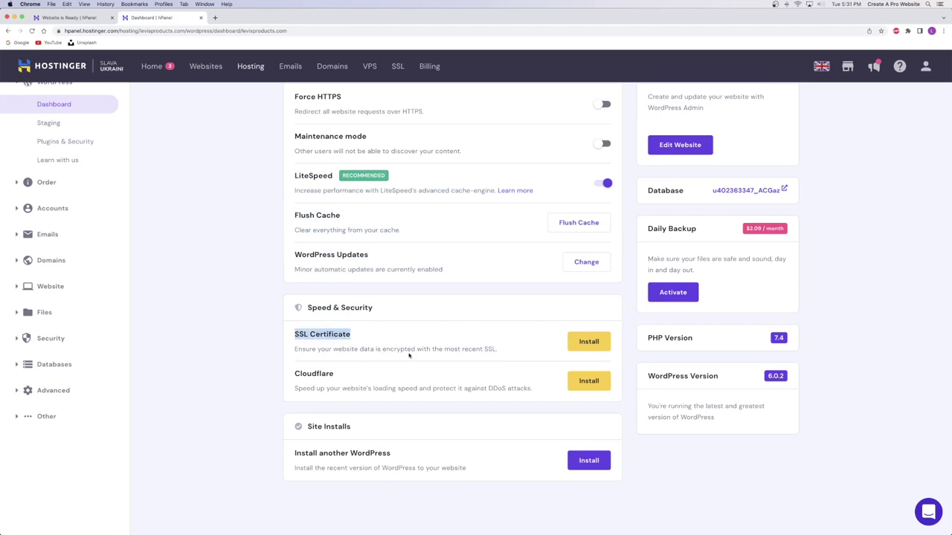
pyautogui.click(592, 344)
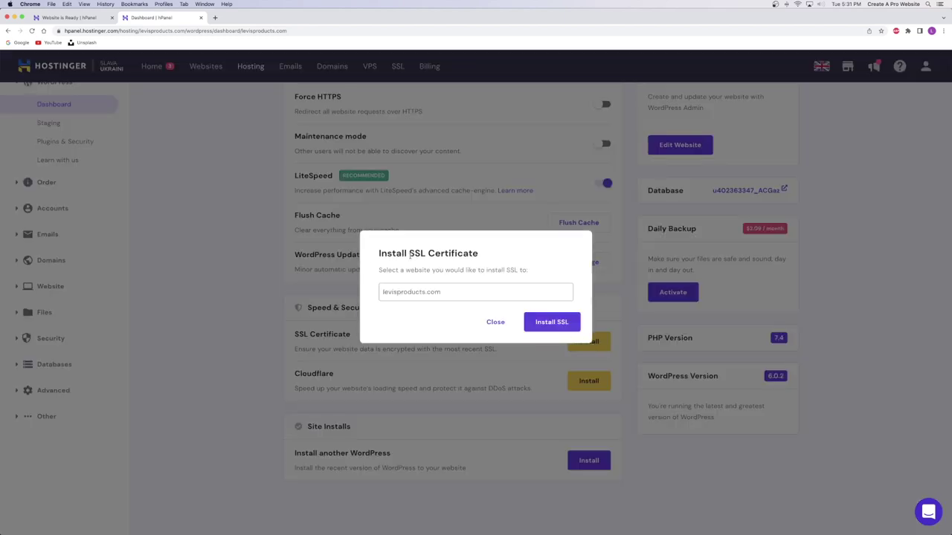
# Install SSL on levisproducts.com, close the notice and scroll back to the top.
pyautogui.moveTo(382, 292); pyautogui.dragTo(449, 294)
pyautogui.click(559, 323)
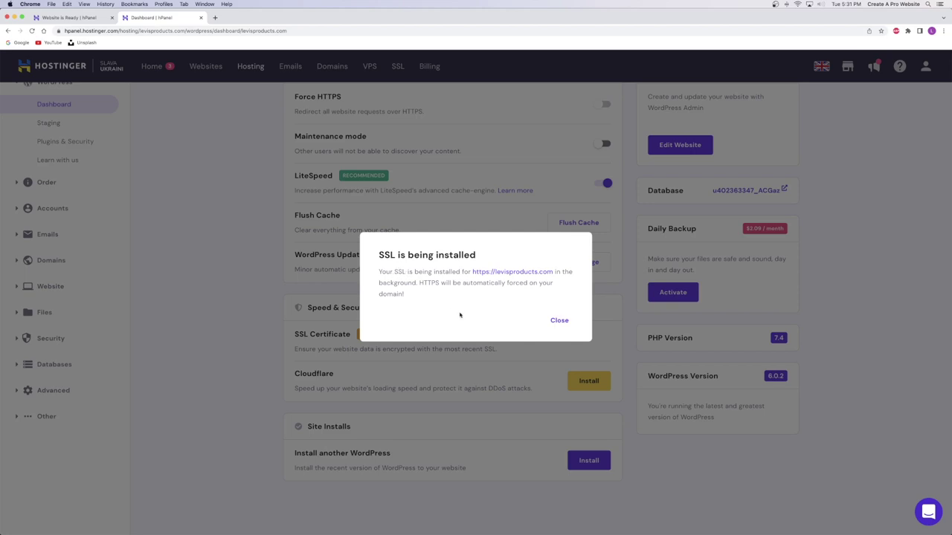
pyautogui.click(559, 320)
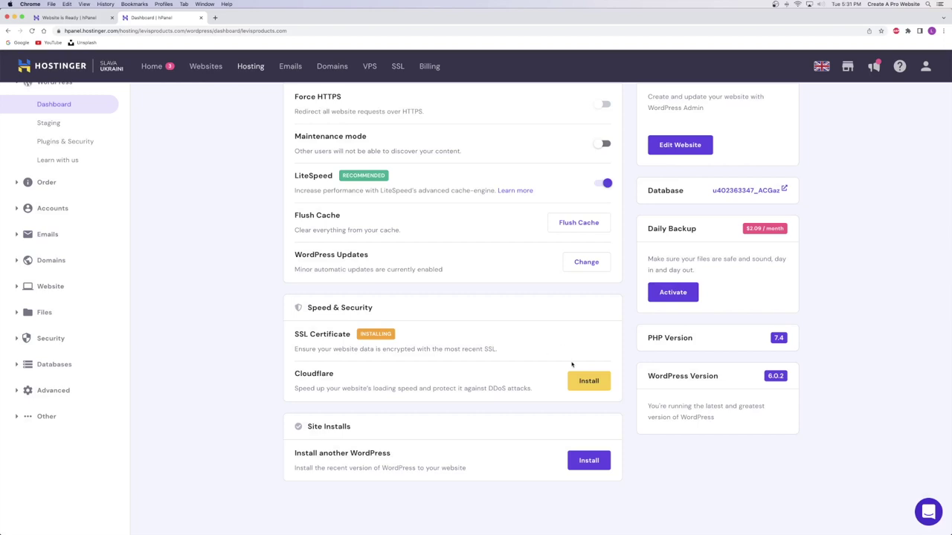
pyautogui.scroll(4, 569, 327)
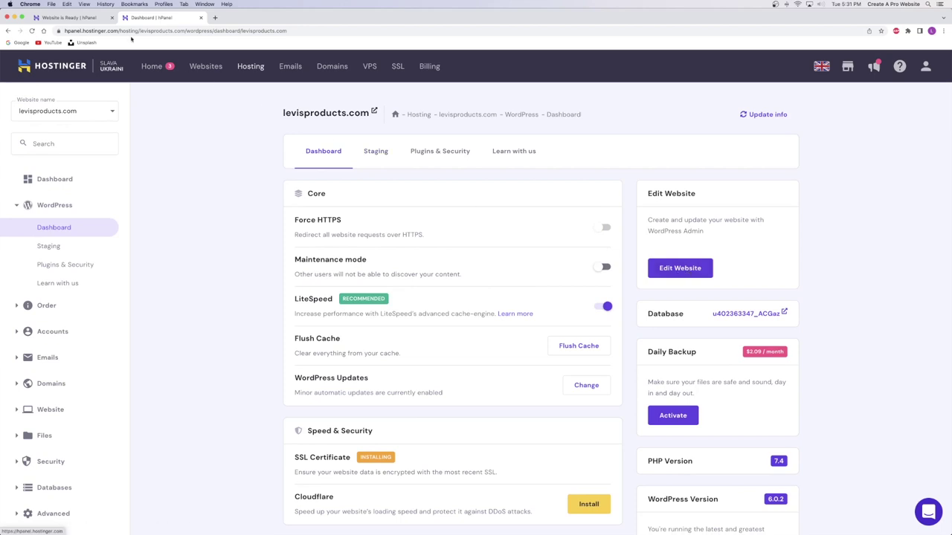
# Close the Well Done tab and launch the WordPress admin with Edit Website.
pyautogui.click(73, 19)
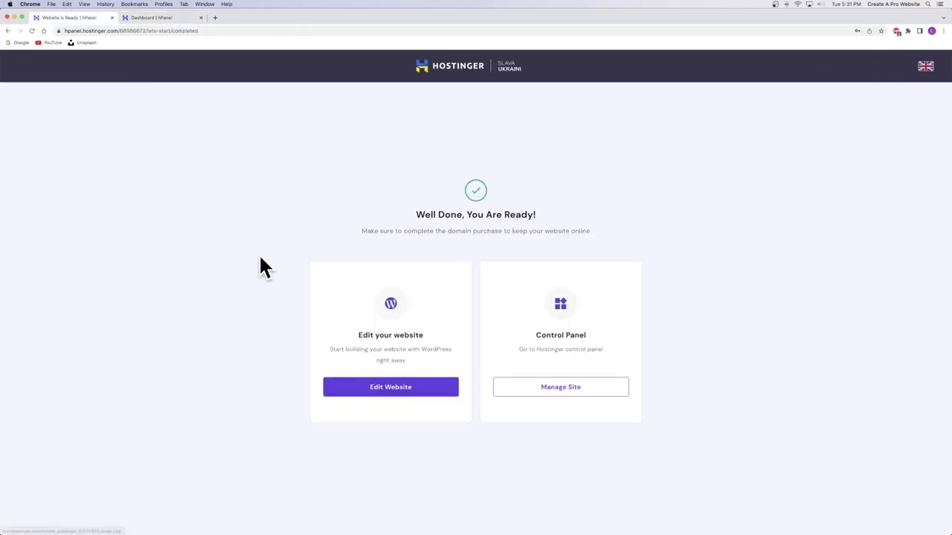
pyautogui.click(113, 18)
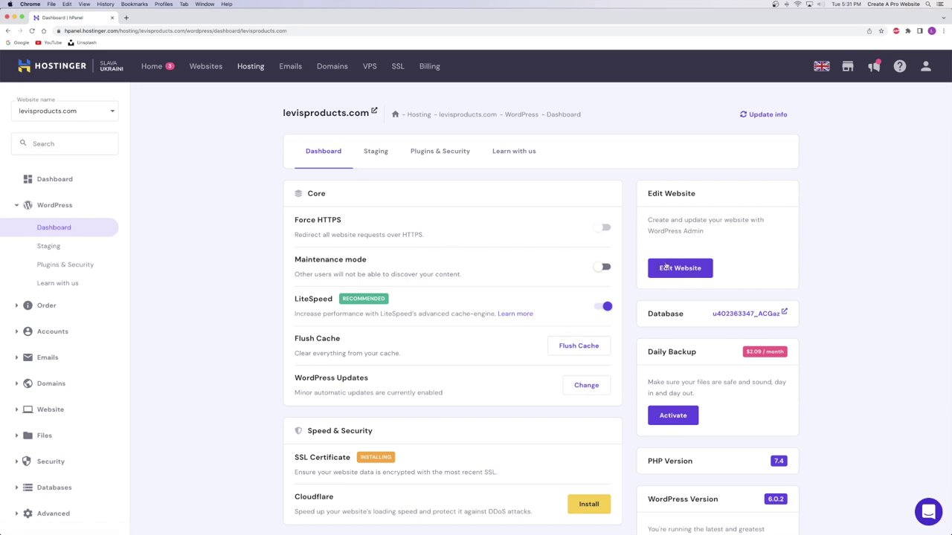
pyautogui.click(689, 273)
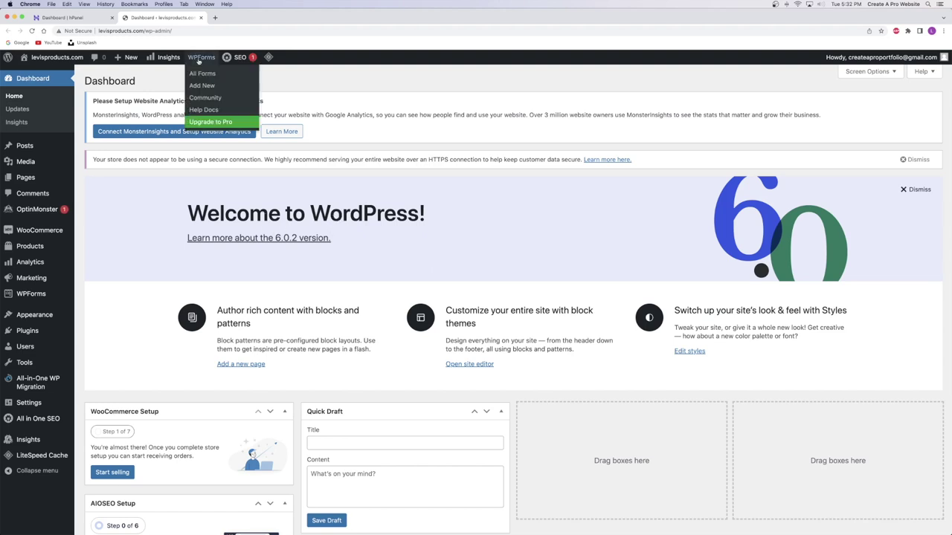
pyautogui.click(215, 17)
pyautogui.click(235, 29)
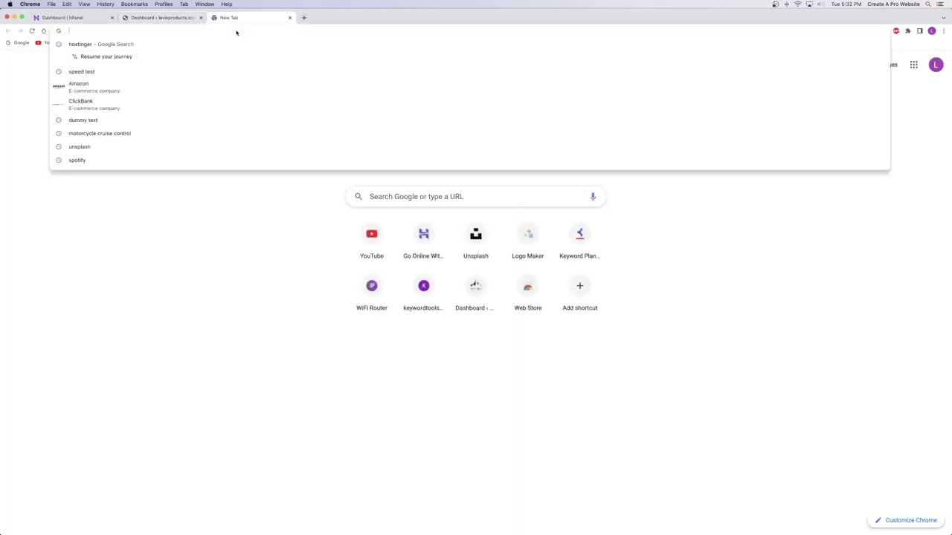
pyautogui.press('Return')
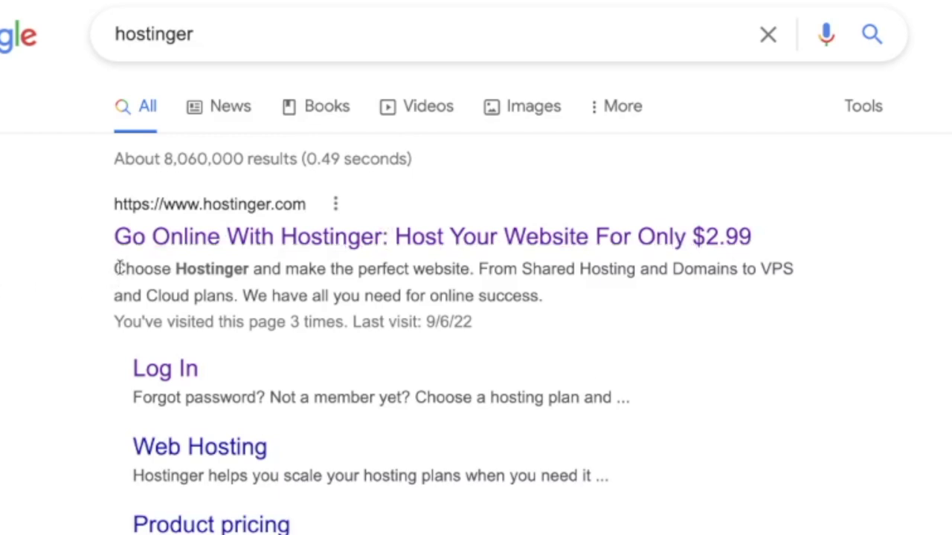
pyautogui.moveTo(115, 270); pyautogui.dragTo(547, 297)
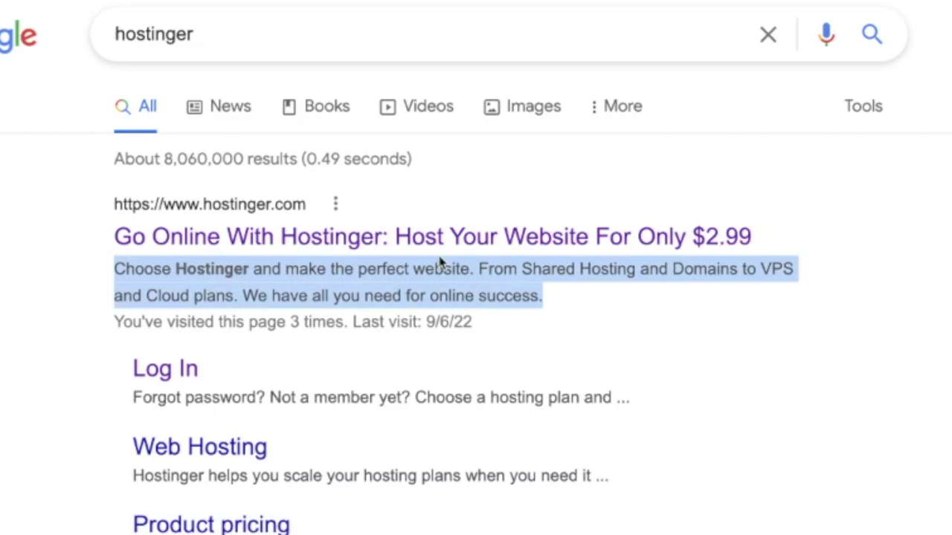
pyautogui.click(33, 322)
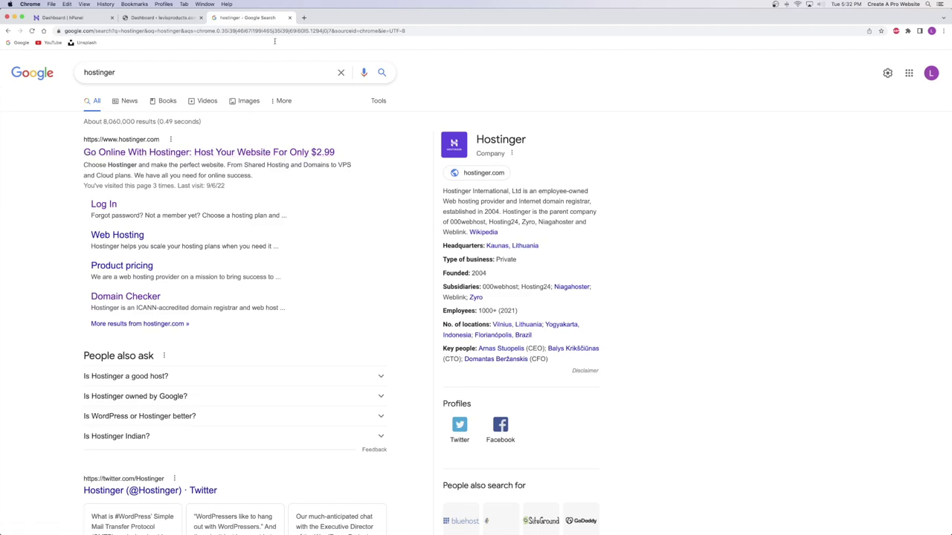
pyautogui.click(289, 17)
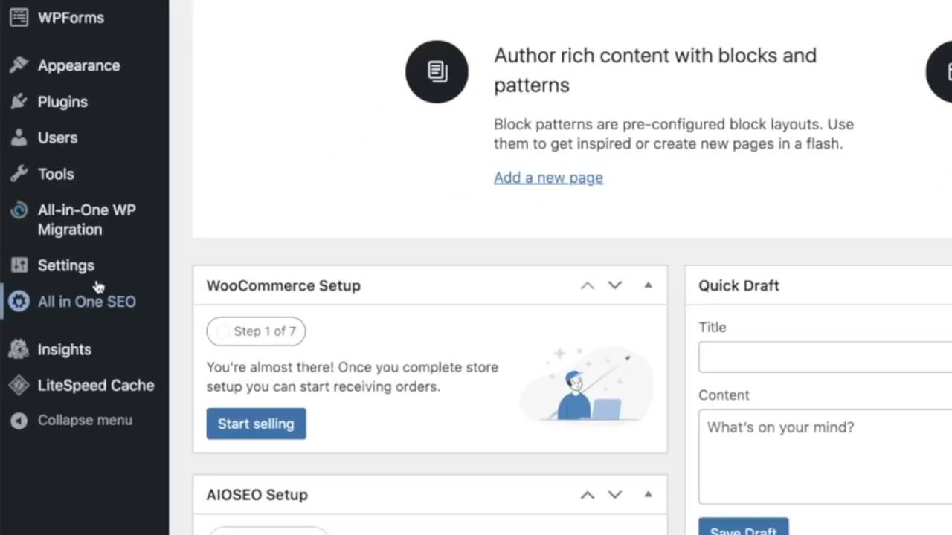
# Put General settings in a new tab, close the hPanel dashboard, and return to the login form.
pyautogui.moveTo(36, 402)
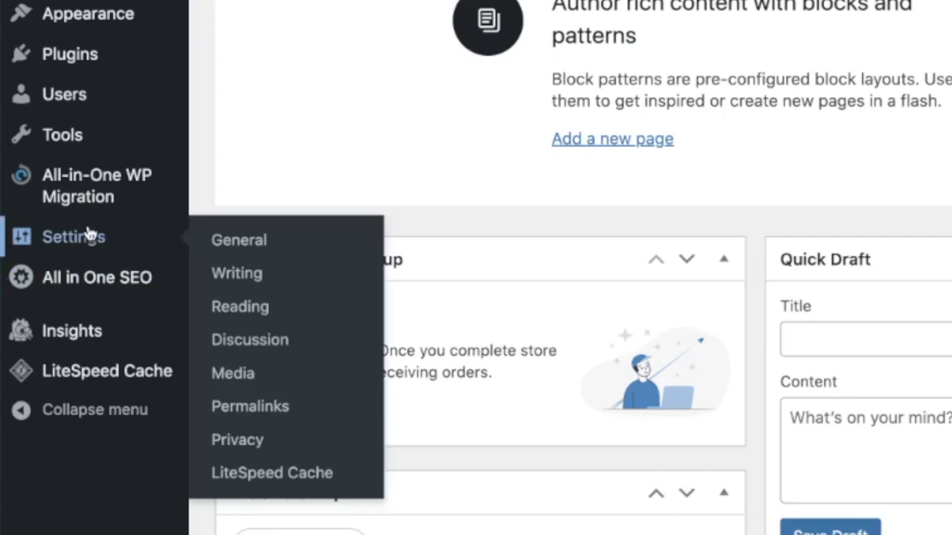
pyautogui.rightClick(251, 249)
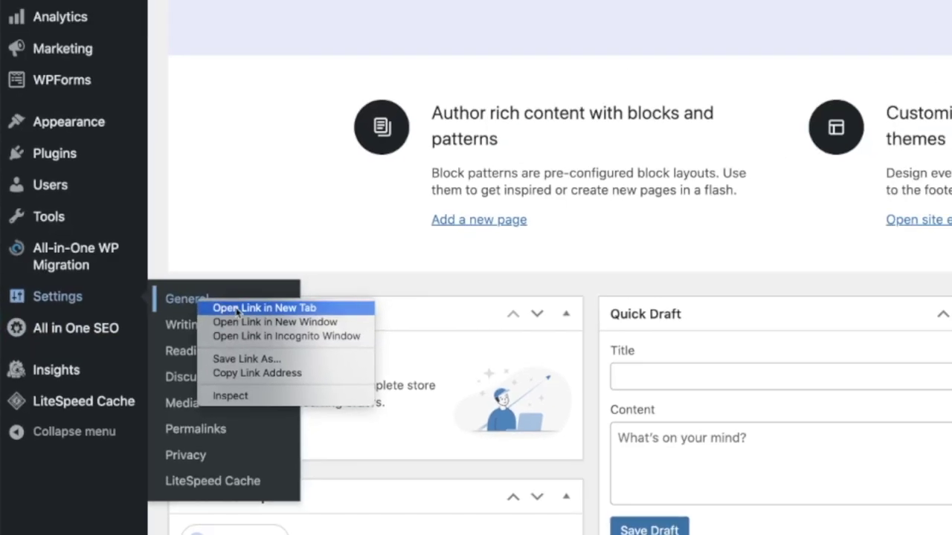
pyautogui.click(272, 251)
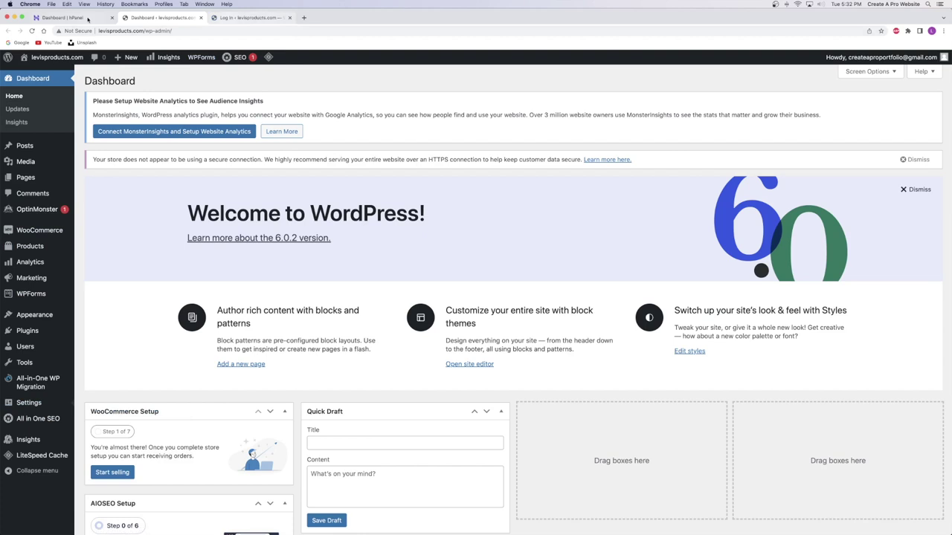
pyautogui.click(111, 18)
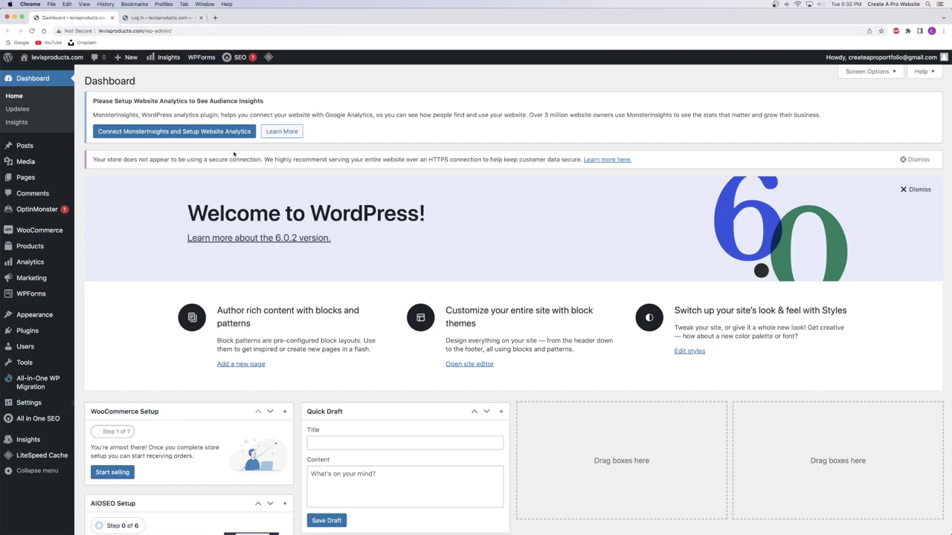
pyautogui.click(155, 22)
pyautogui.click(72, 17)
pyautogui.click(153, 18)
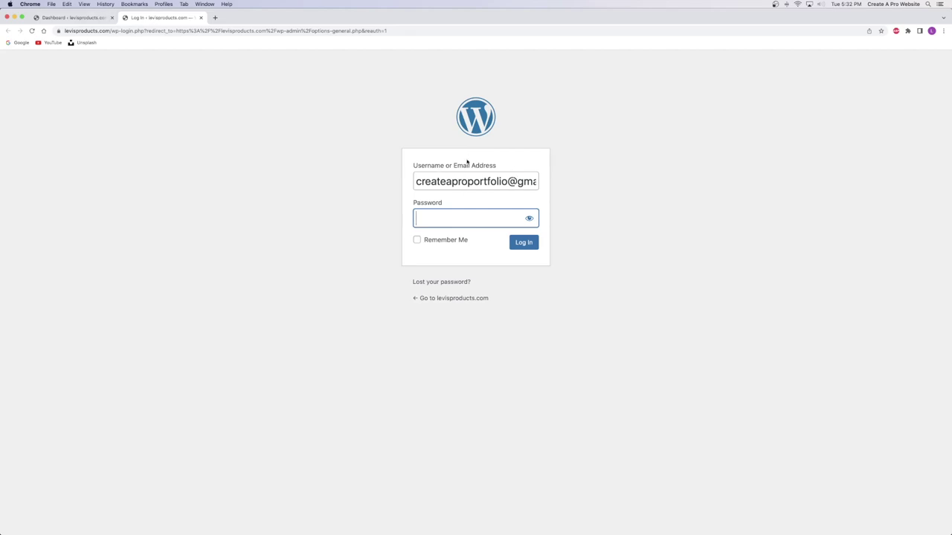
# Enter the account password and submit the WordPress login.
pyautogui.moveTo(415, 182); pyautogui.dragTo(570, 185)
pyautogui.click(452, 218)
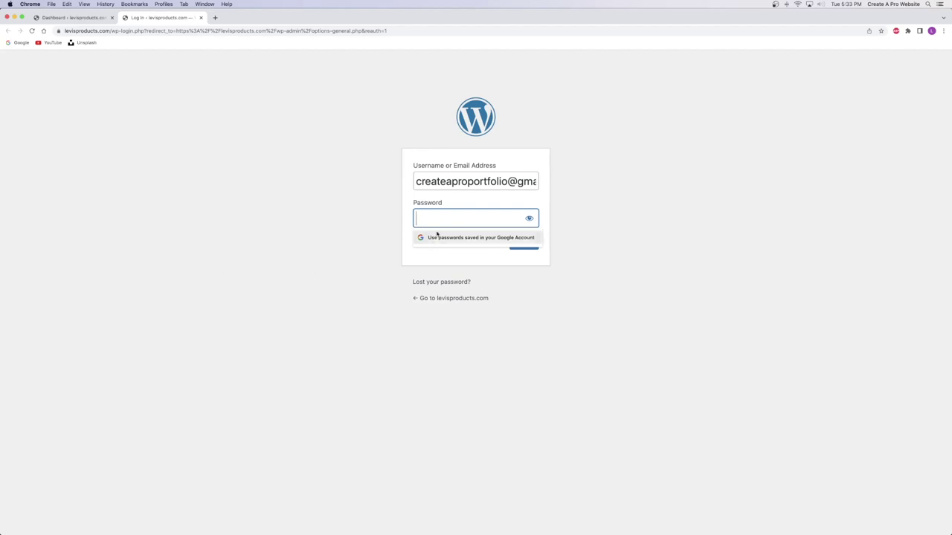
pyautogui.write('••••••••••')
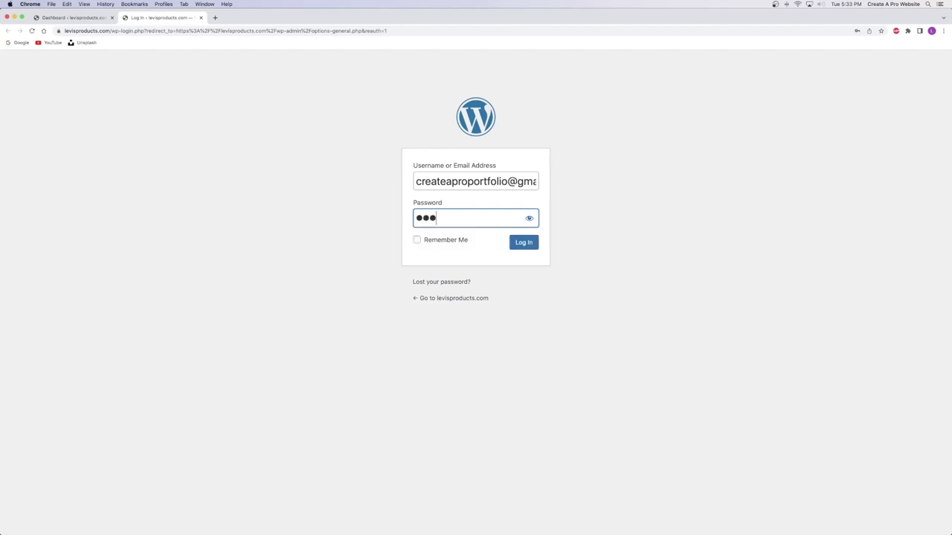
pyautogui.press('Return')
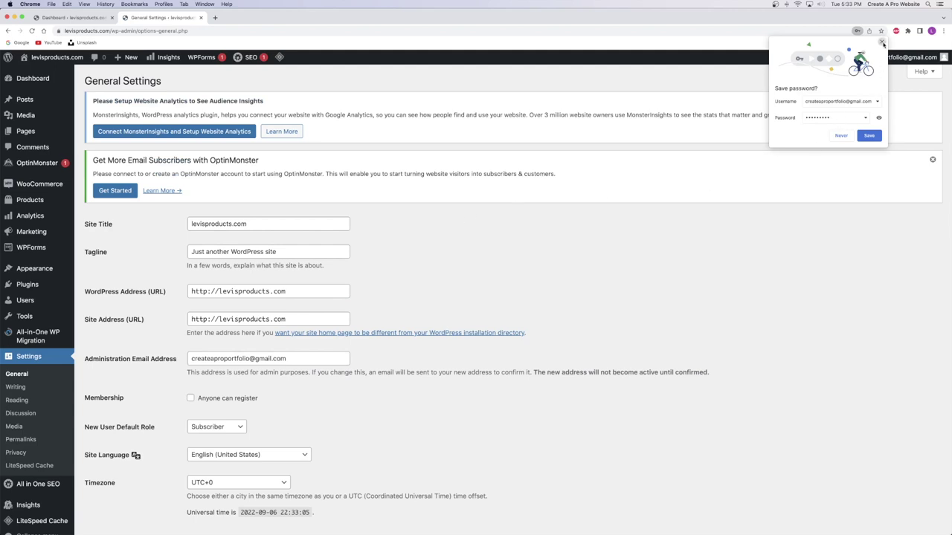
# Dismiss the save-password popup and return to the General Settings page.
pyautogui.click(882, 41)
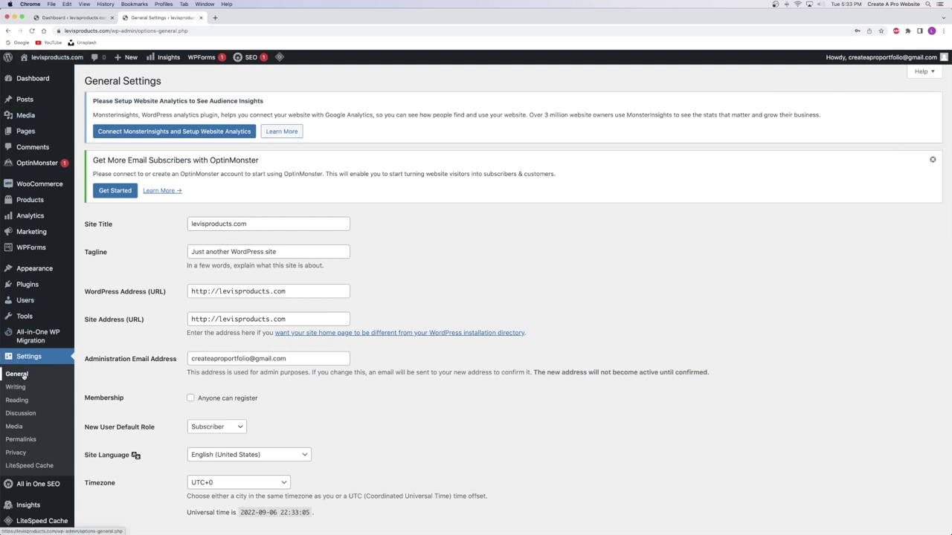
pyautogui.click(65, 18)
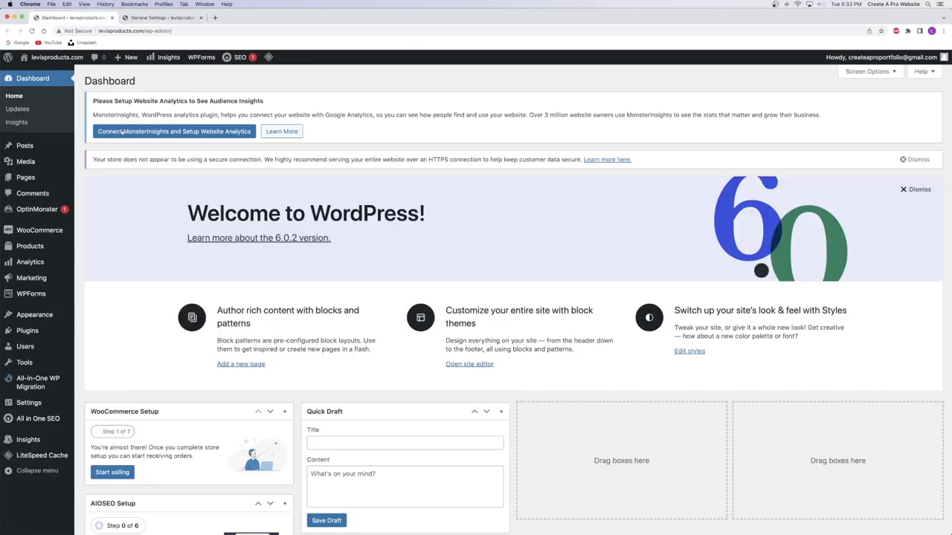
pyautogui.moveTo(31, 405)
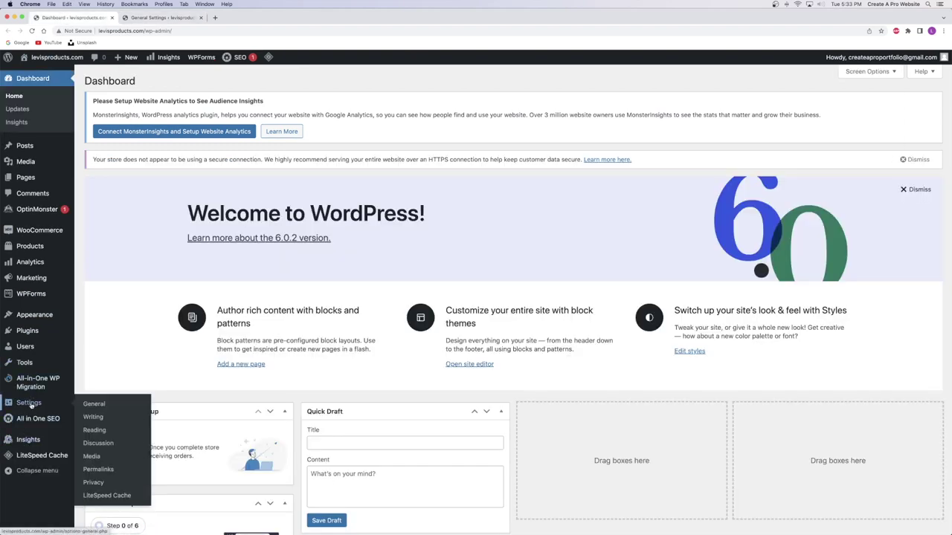
pyautogui.click(153, 17)
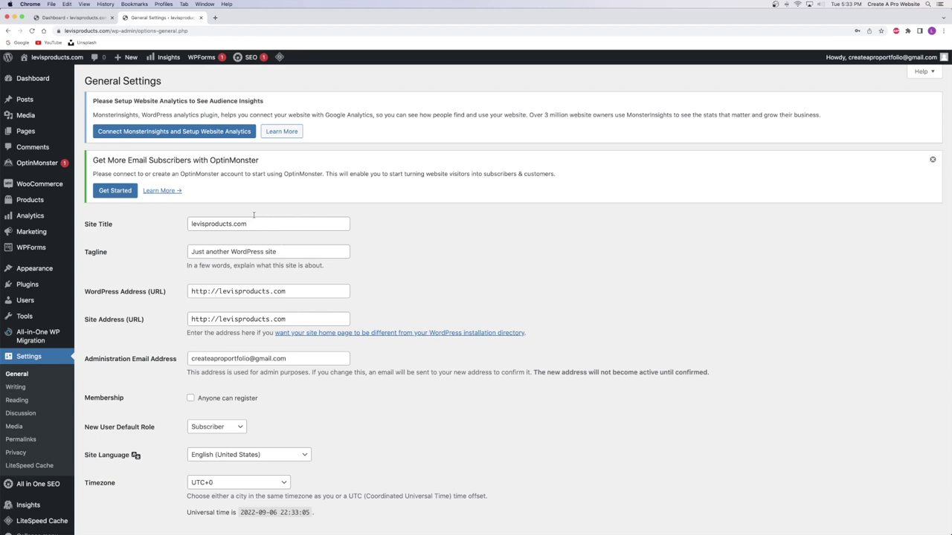
# Set Site Title to 'Levi's Products - The Place to look for all your grooming product needs' and save.
pyautogui.moveTo(244, 225); pyautogui.dragTo(188, 227)
pyautogui.write("Levi'")
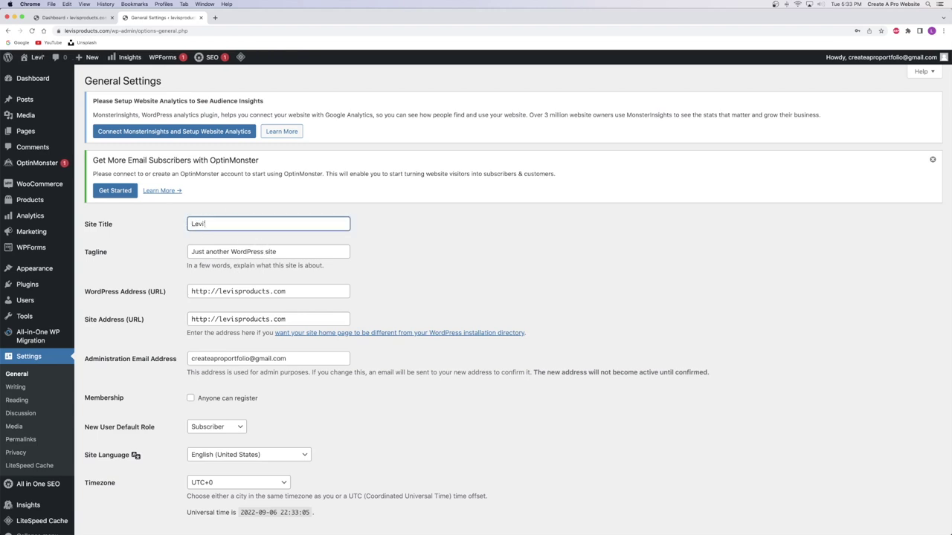
pyautogui.write('s Products - The Place to look for all your grooming product needs')
pyautogui.press('super+a')
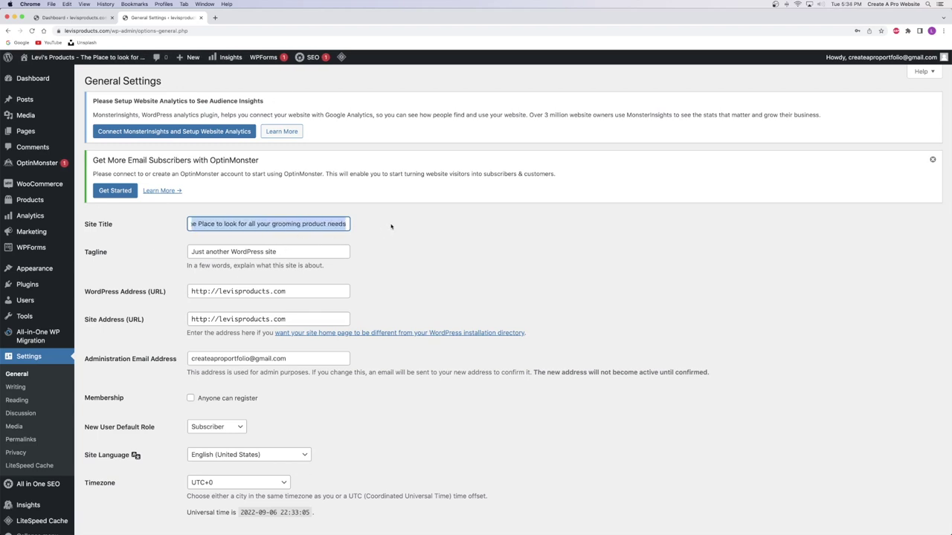
pyautogui.moveTo(307, 252); pyautogui.dragTo(177, 252)
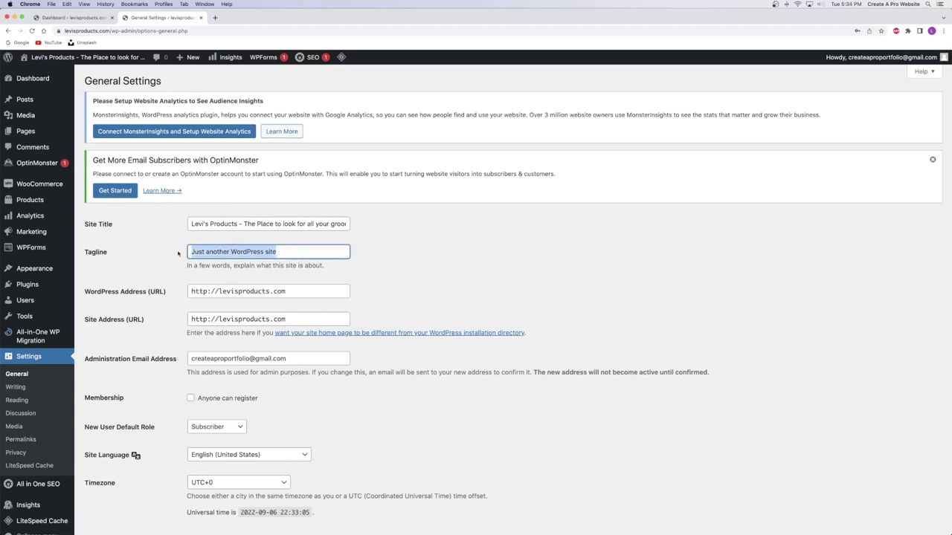
pyautogui.click(298, 249)
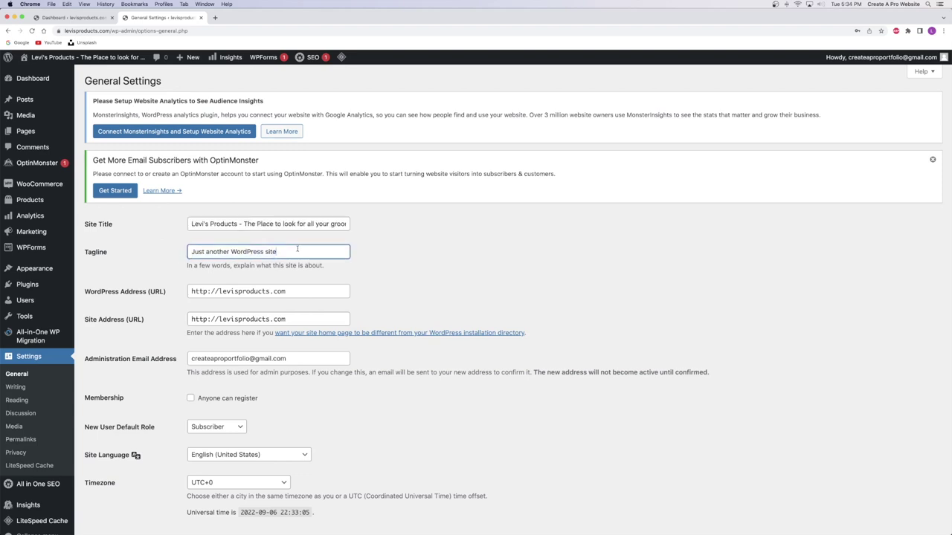
pyautogui.moveTo(342, 251); pyautogui.dragTo(141, 256)
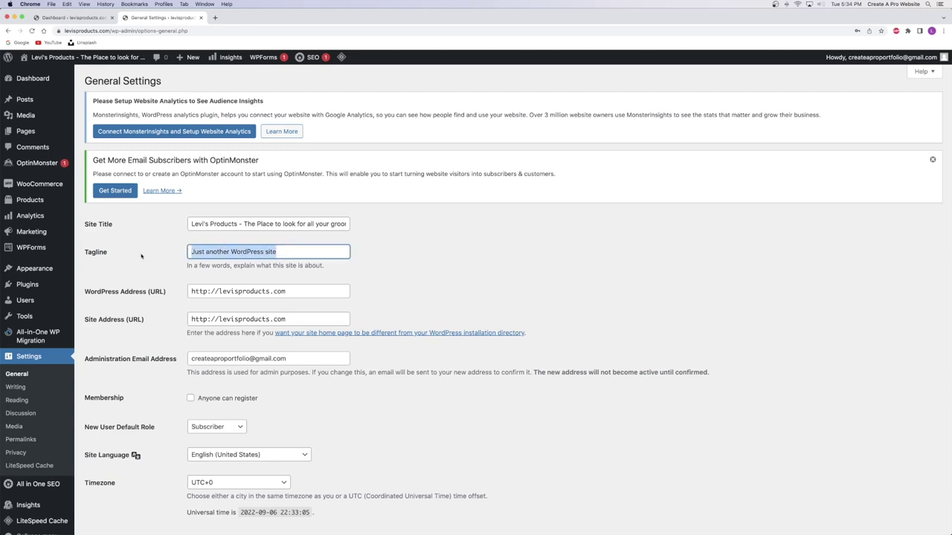
pyautogui.click(145, 269)
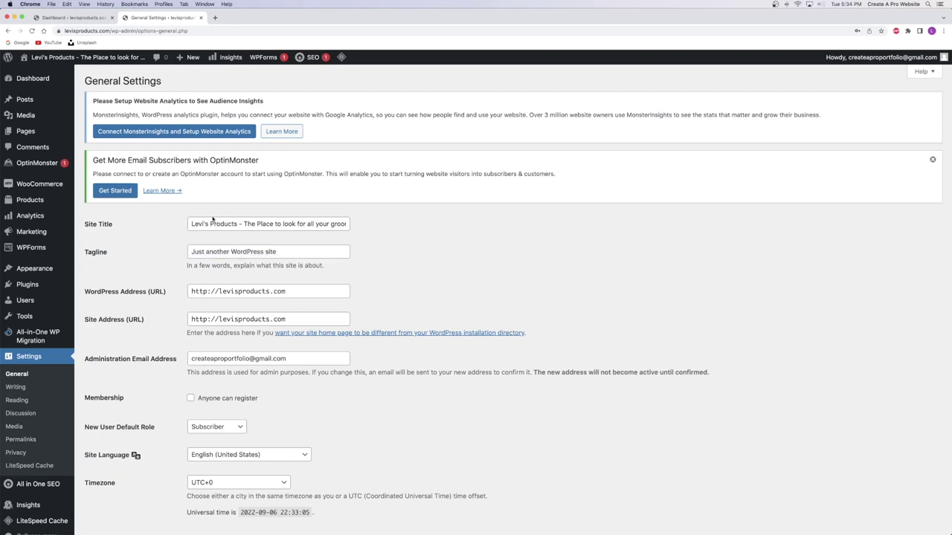
pyautogui.scroll(-8, 210, 325)
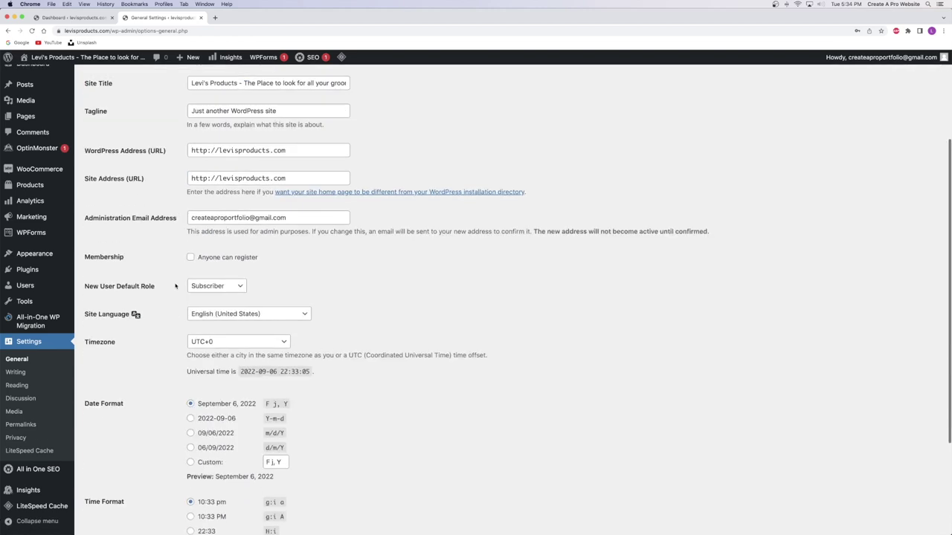
pyautogui.click(111, 488)
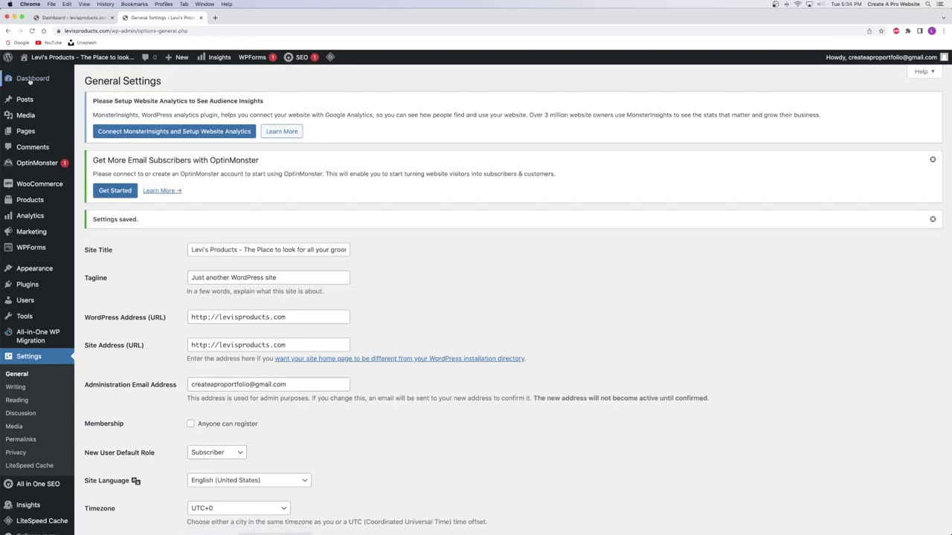
pyautogui.click(200, 19)
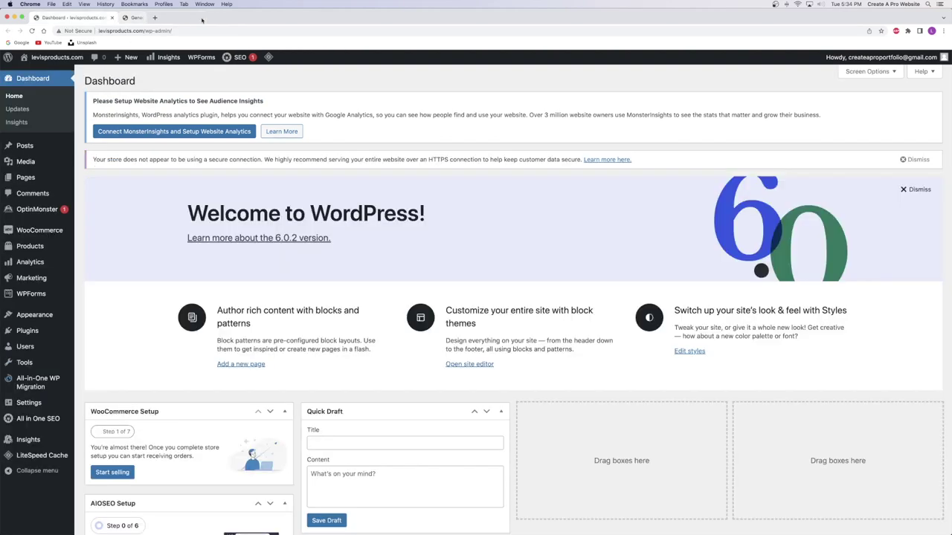
# Bring up the Plugins > Add New page in a separate tab and switch to it.
pyautogui.click(37, 81)
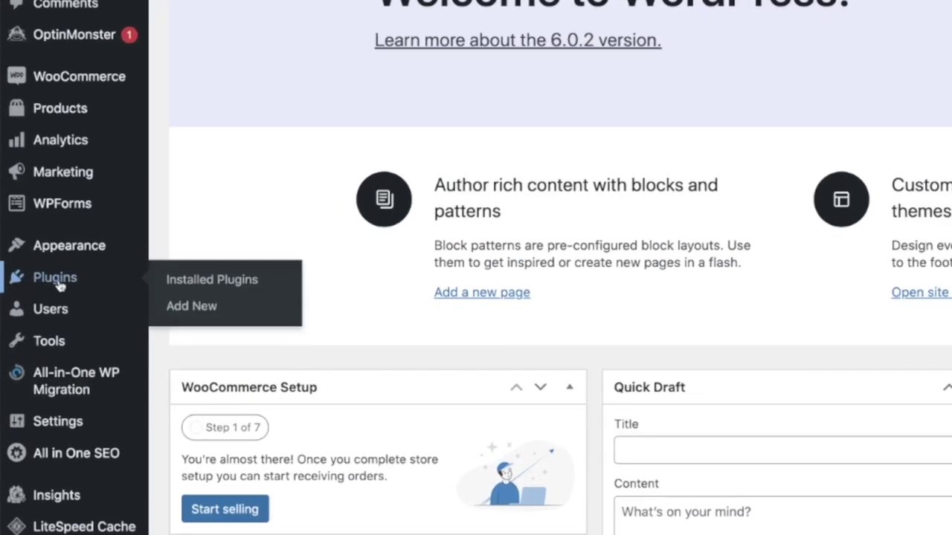
pyautogui.click(175, 310)
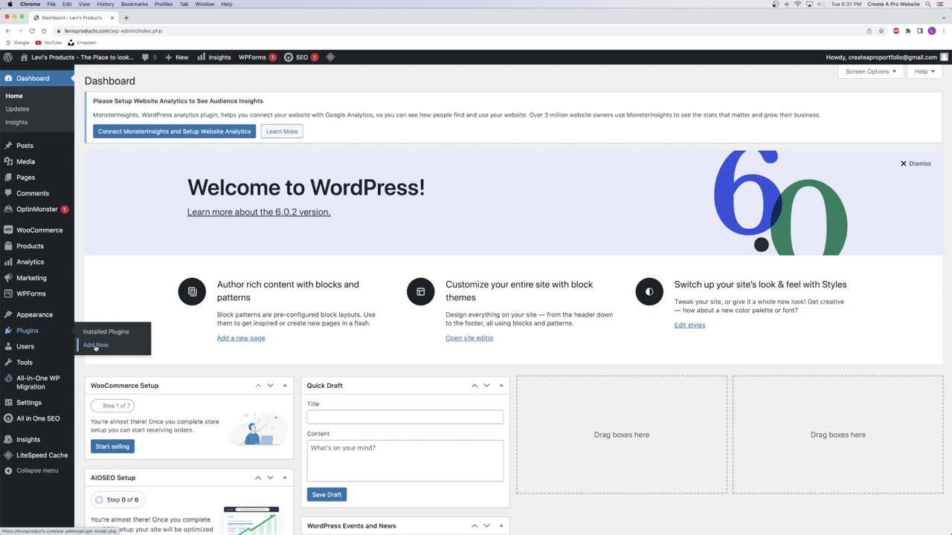
pyautogui.moveTo(15, 233)
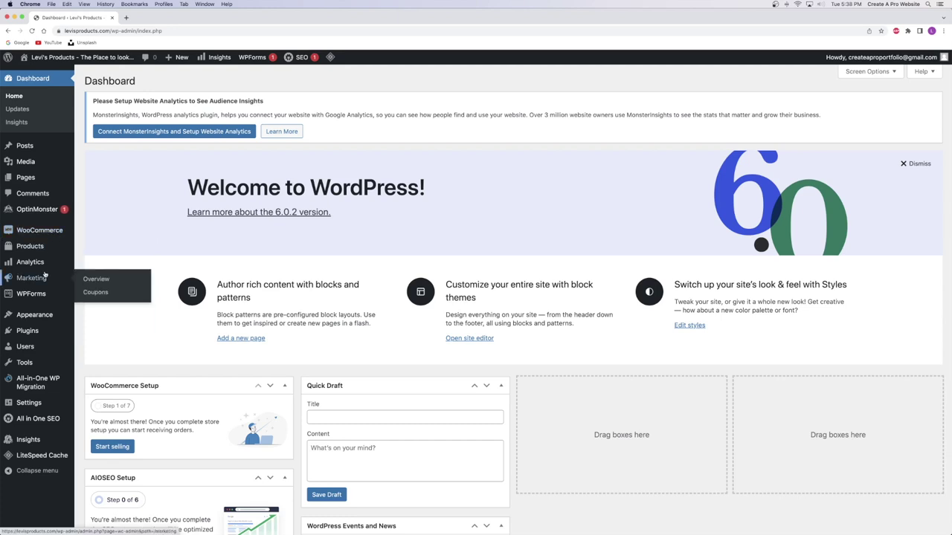
pyautogui.moveTo(28, 333)
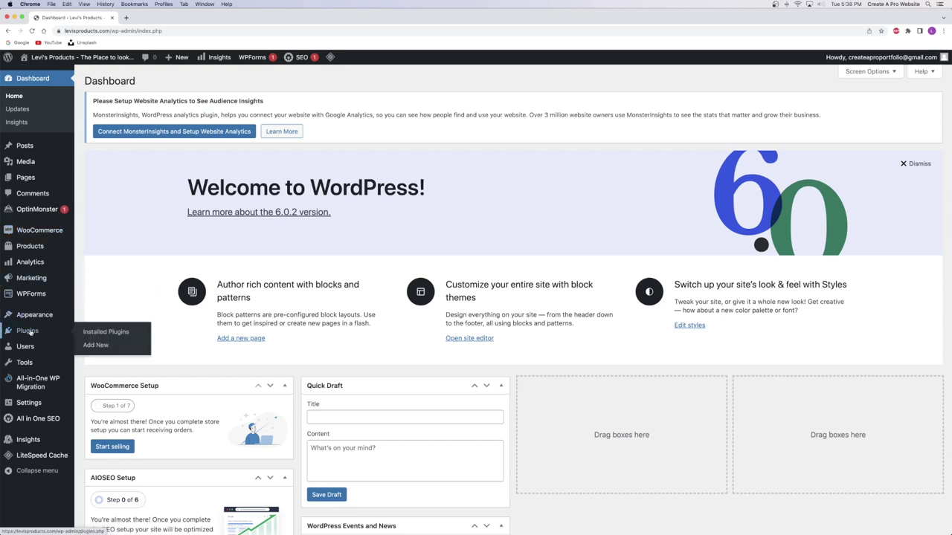
pyautogui.rightClick(95, 345)
pyautogui.click(113, 349)
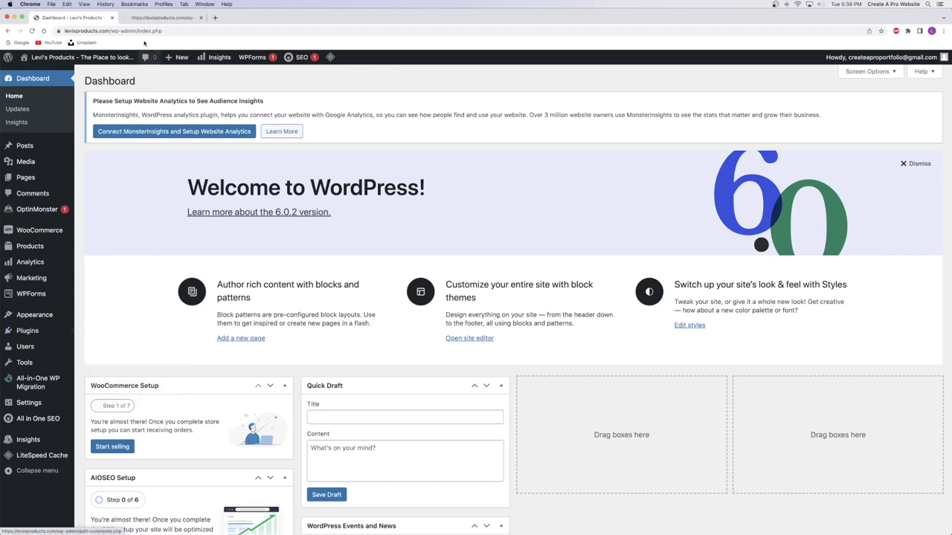
pyautogui.click(153, 17)
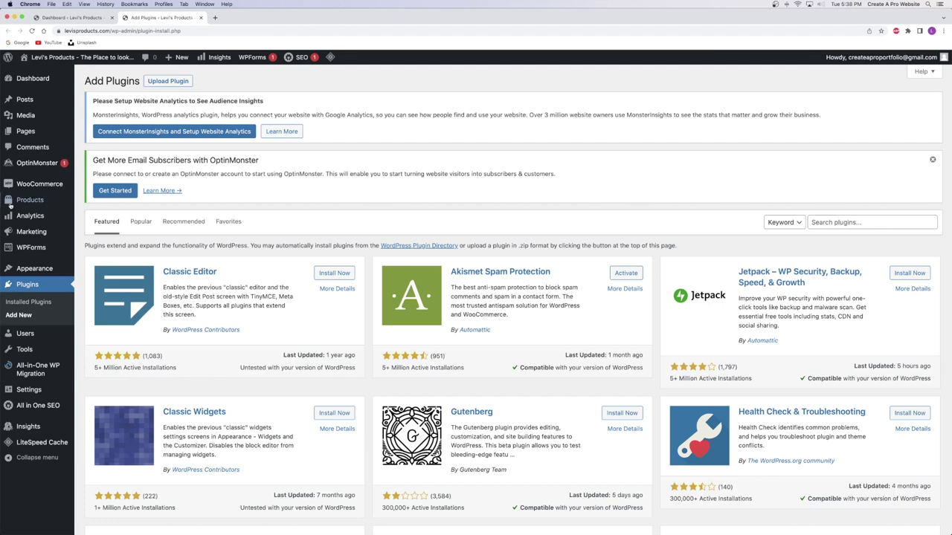
# Search plugins for 'starter templates', then install and activate Starter Templates.
pyautogui.click(835, 222)
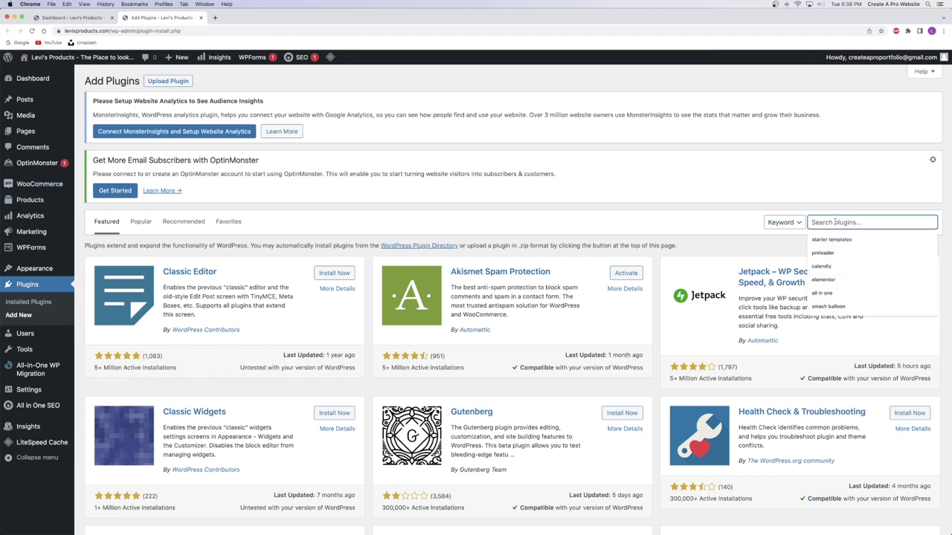
pyautogui.write('woocommerce')
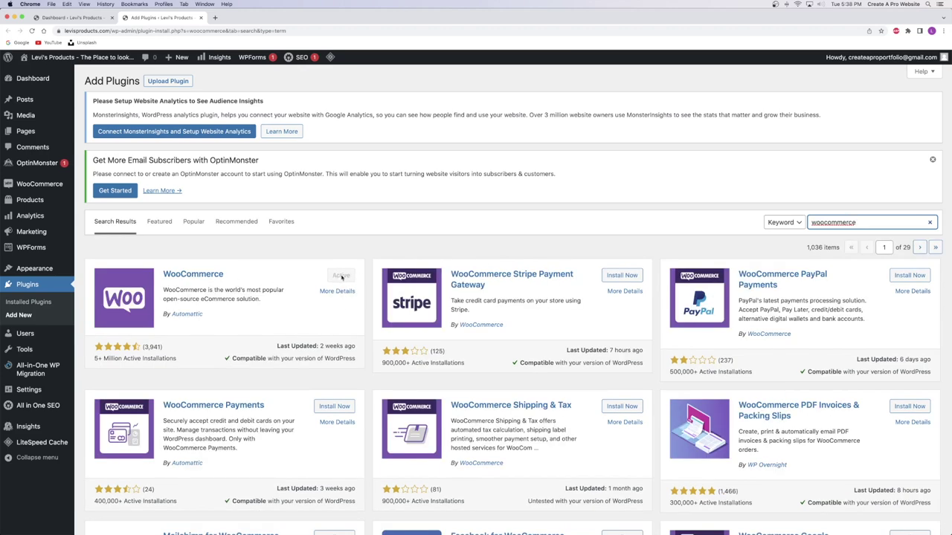
pyautogui.click(869, 225)
pyautogui.press('BackSpace')
pyautogui.press('BackSpace')
pyautogui.press('BackSpace')
pyautogui.press('BackSpace')
pyautogui.press('BackSpace')
pyautogui.press('BackSpace')
pyautogui.press('BackSpace')
pyautogui.press('BackSpace')
pyautogui.press('BackSpace')
pyautogui.press('BackSpace')
pyautogui.press('BackSpace')
pyautogui.write('starter templates')
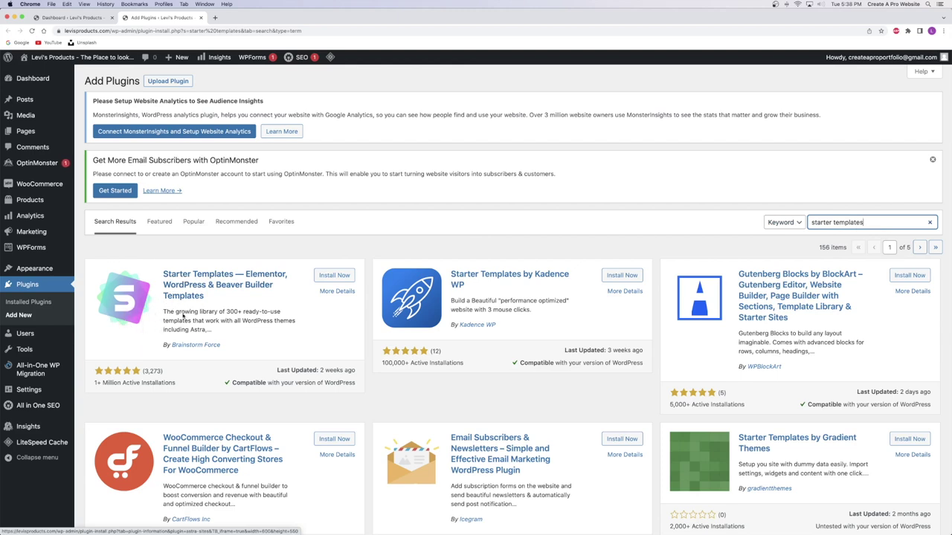
pyautogui.click(328, 276)
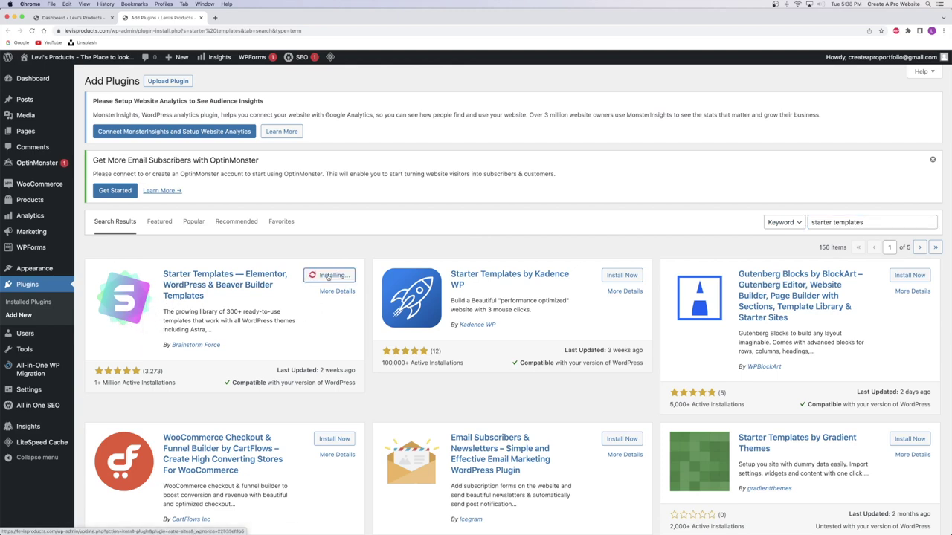
pyautogui.click(335, 276)
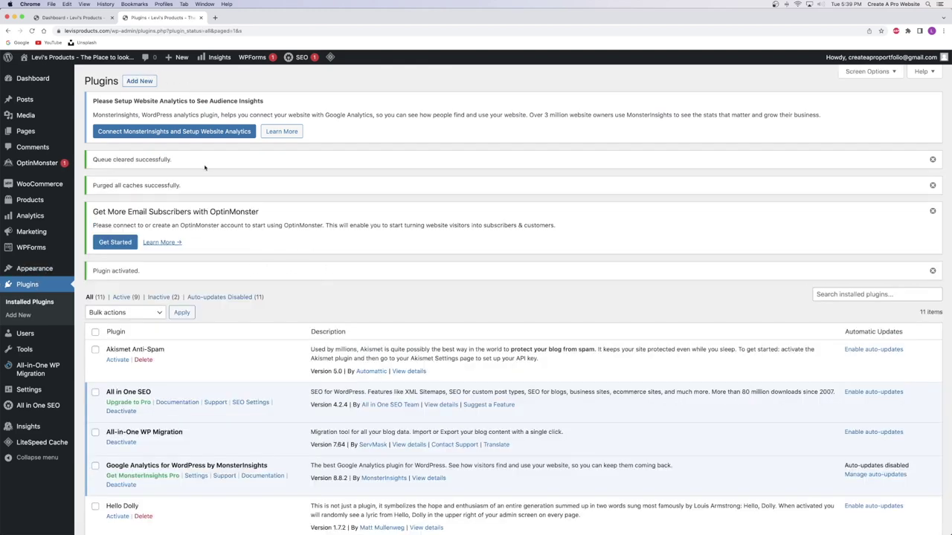
# Scroll the Plugins list and launch See Library under Starter Templates.
pyautogui.scroll(-1, 205, 168)
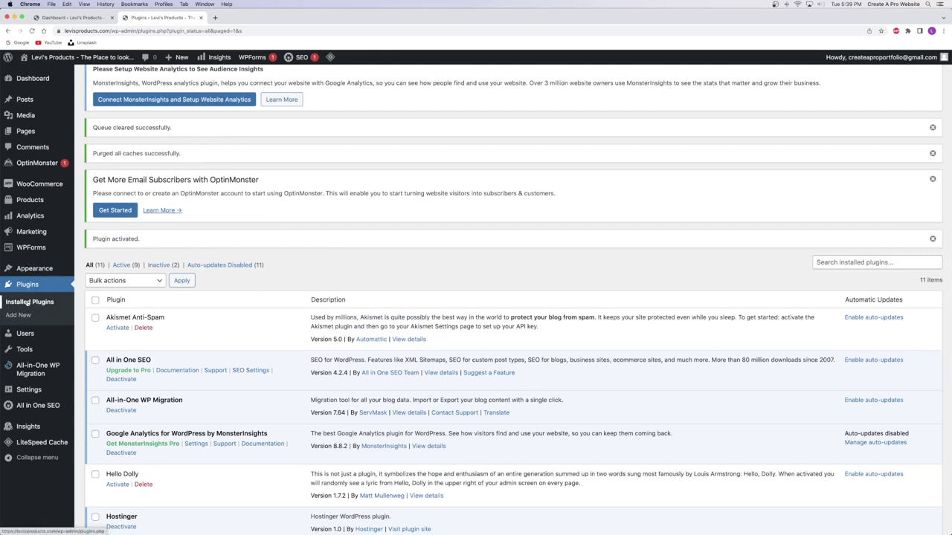
pyautogui.scroll(-3, 141, 293)
pyautogui.scroll(-5, 141, 293)
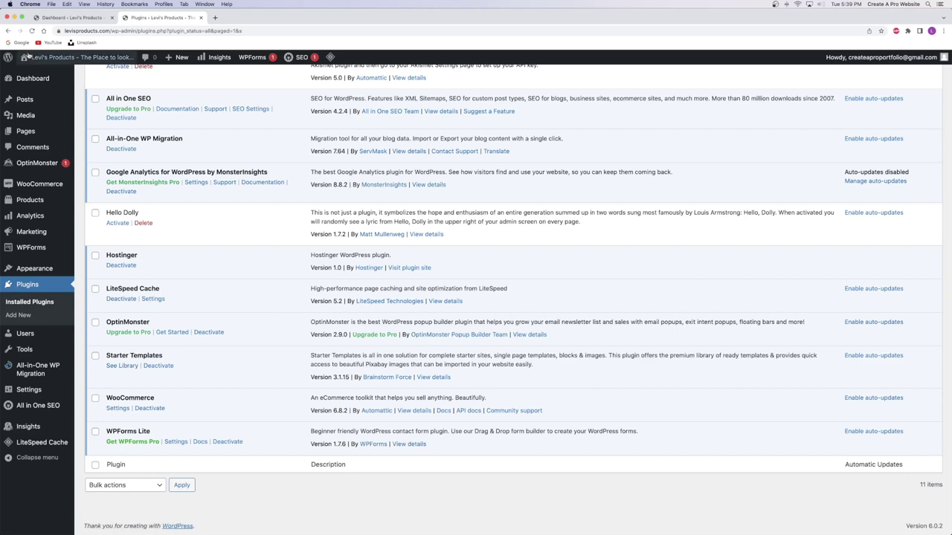
pyautogui.moveTo(49, 272)
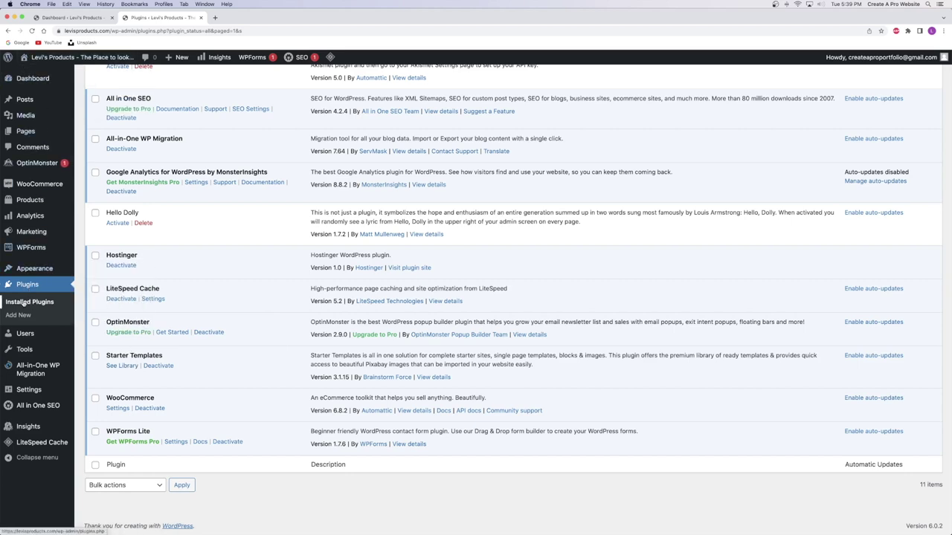
pyautogui.scroll(-2, 149, 297)
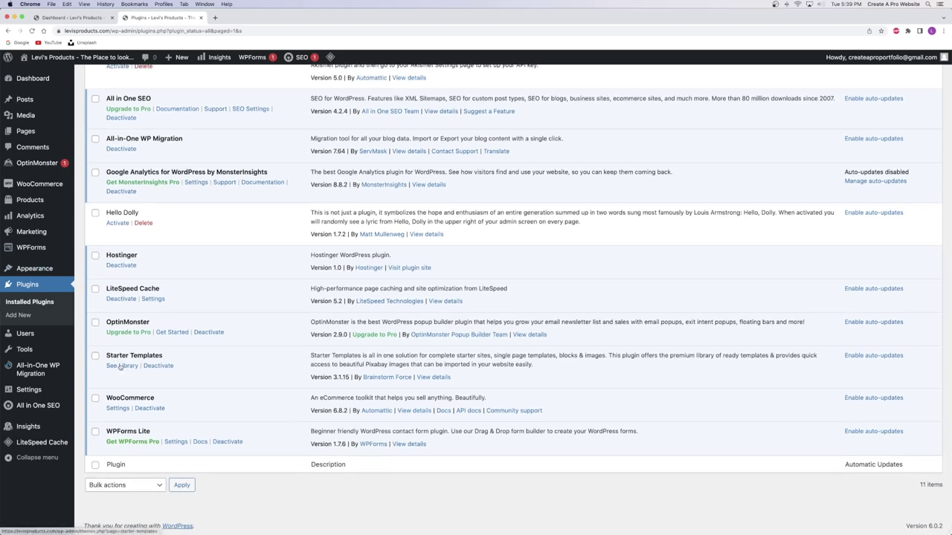
pyautogui.click(122, 366)
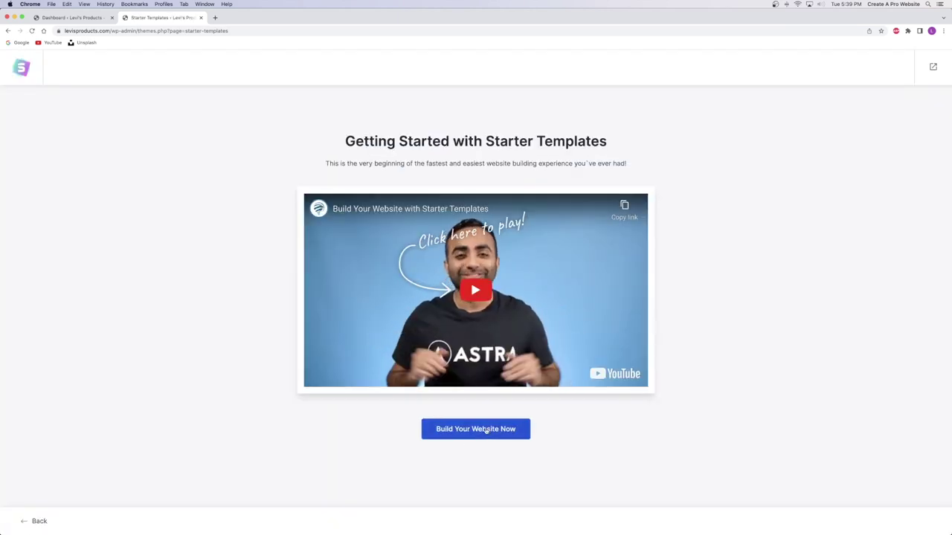
# Start Build Your Website Now and select Elementor as the page builder.
pyautogui.click(486, 431)
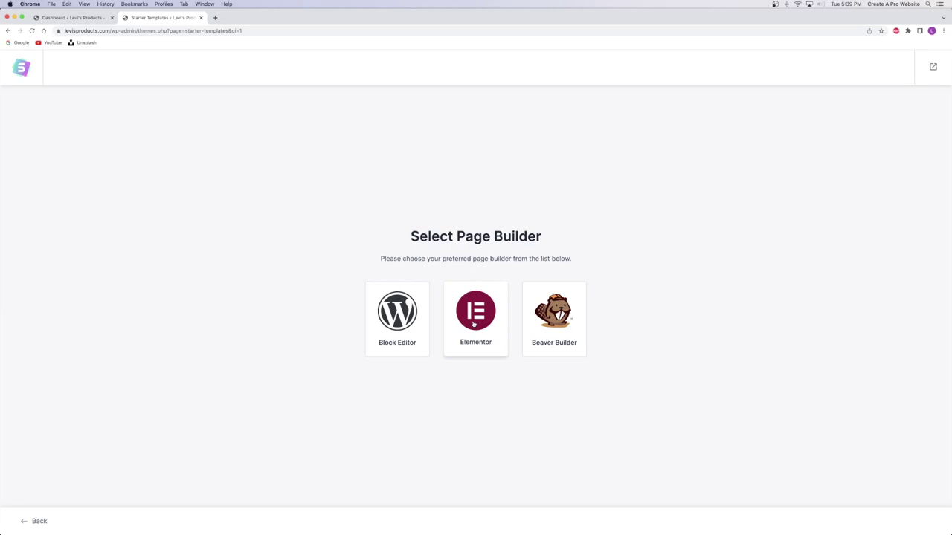
pyautogui.click(482, 310)
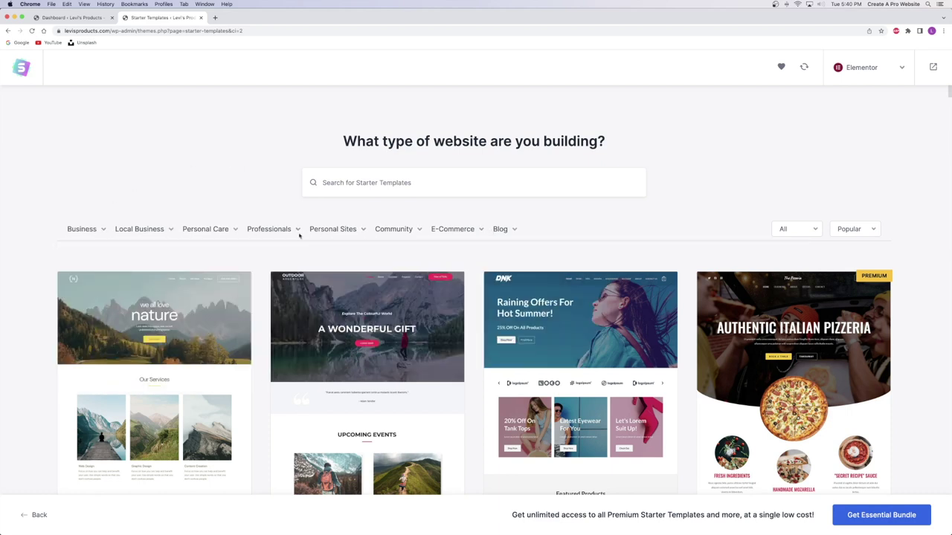
# Filter the starter template gallery to E-Commerce, briefly trying the Online Shop subcategory.
pyautogui.moveTo(137, 233)
pyautogui.moveTo(443, 235)
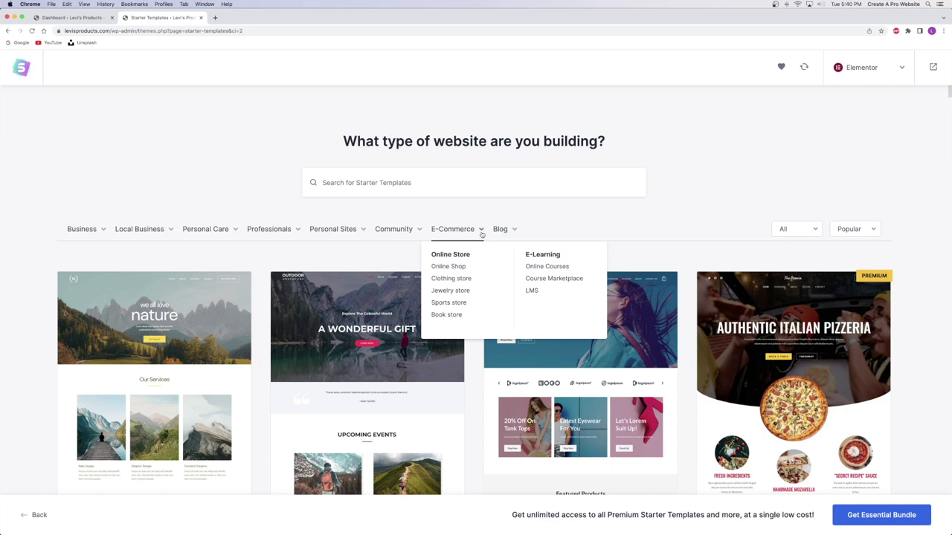
pyautogui.click(373, 182)
pyautogui.click(455, 229)
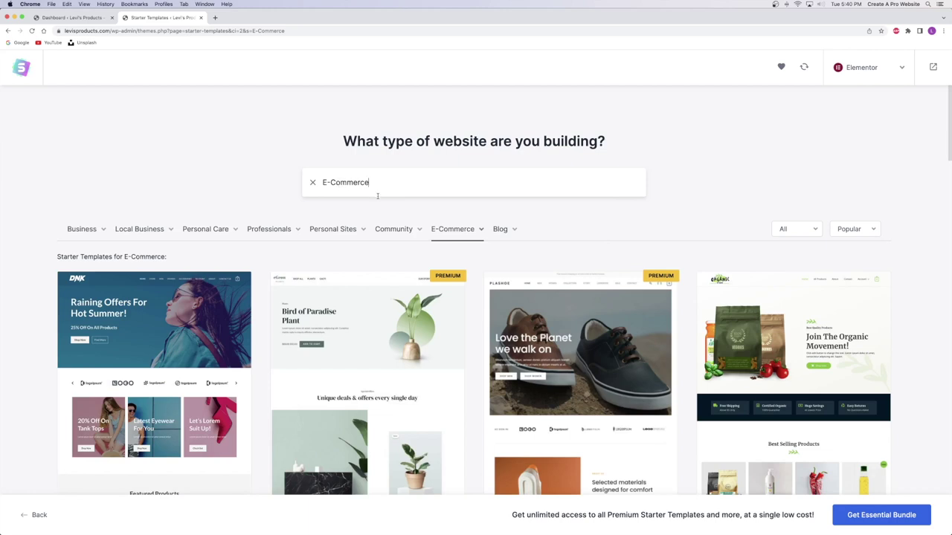
pyautogui.moveTo(469, 235)
pyautogui.click(447, 267)
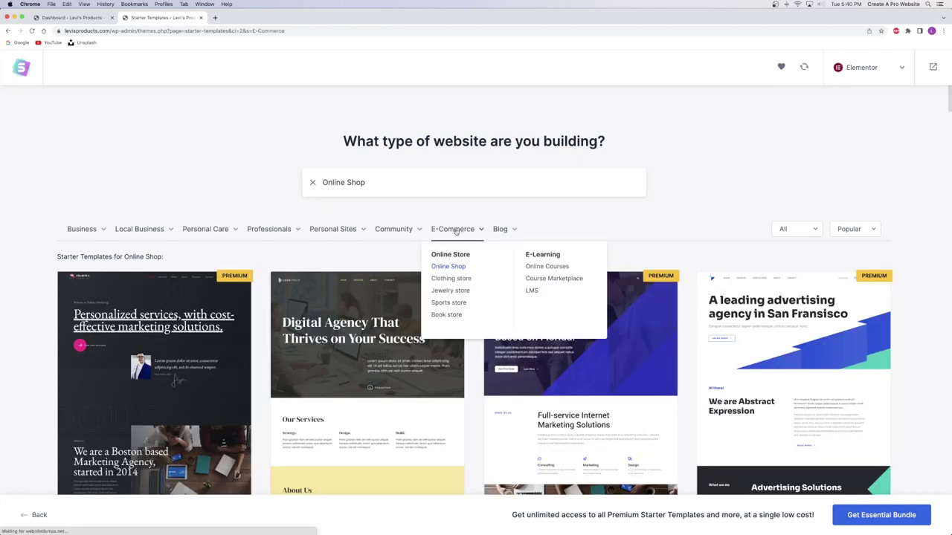
pyautogui.click(457, 231)
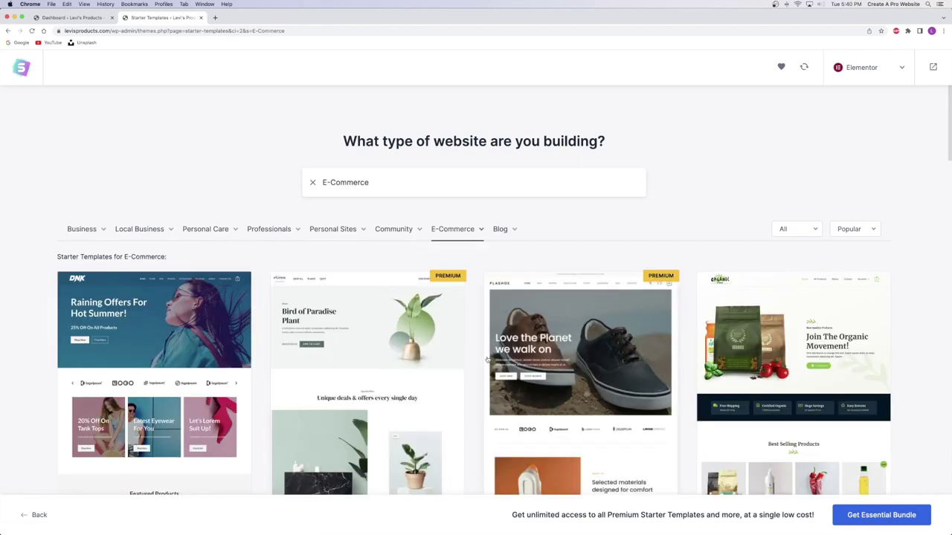
# Preview the Sports Wear Store template from the E-Commerce grid, then close the preview.
pyautogui.scroll(-5, 488, 359)
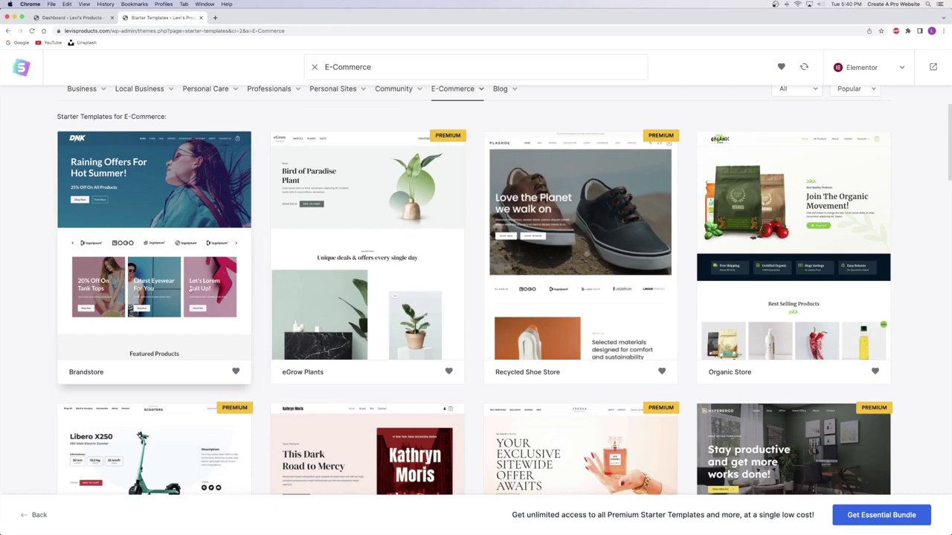
pyautogui.scroll(-10, 534, 240)
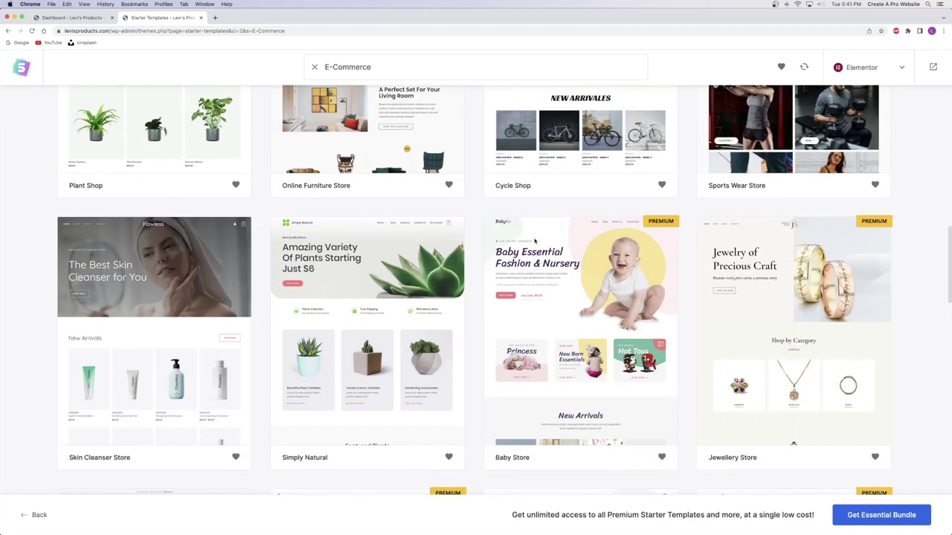
pyautogui.scroll(-3, 534, 240)
pyautogui.scroll(8, 767, 247)
pyautogui.scroll(2, 767, 247)
pyautogui.scroll(-4, 781, 283)
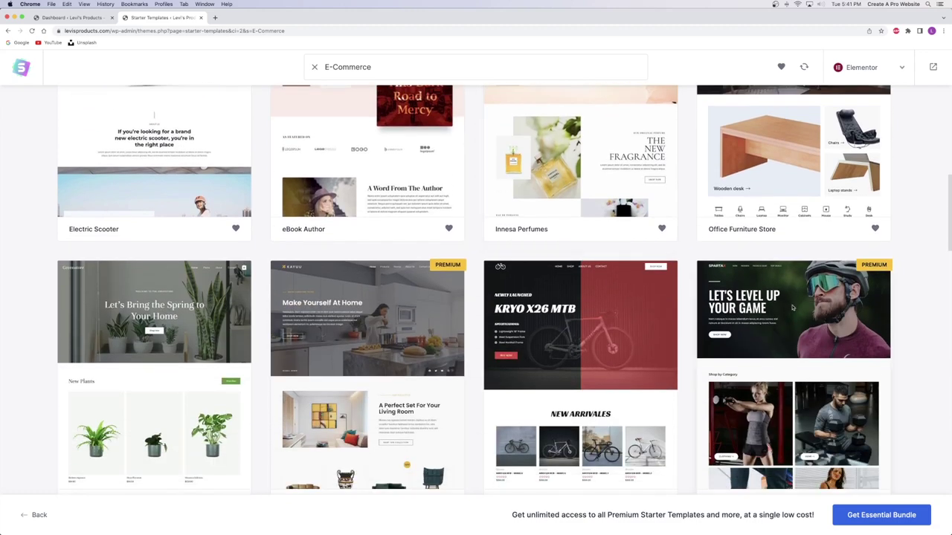
pyautogui.click(792, 307)
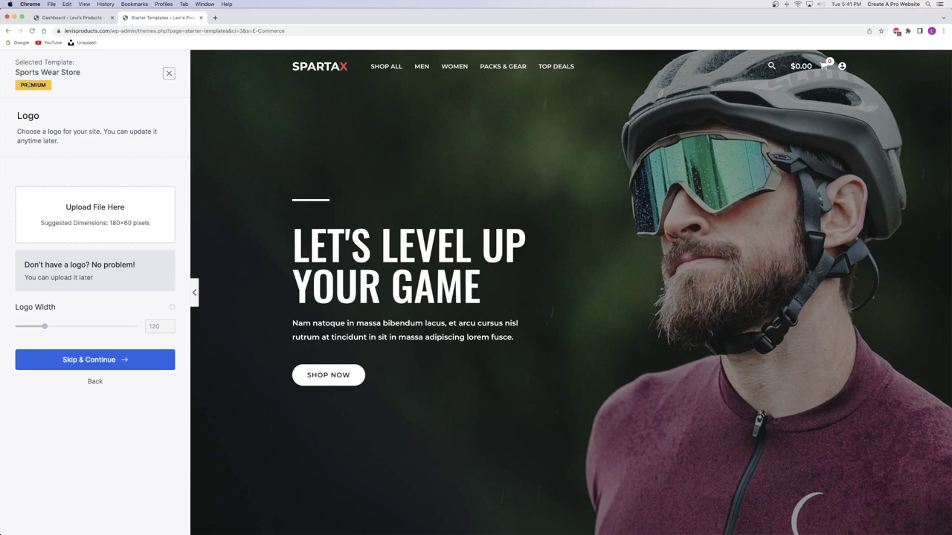
pyautogui.click(168, 74)
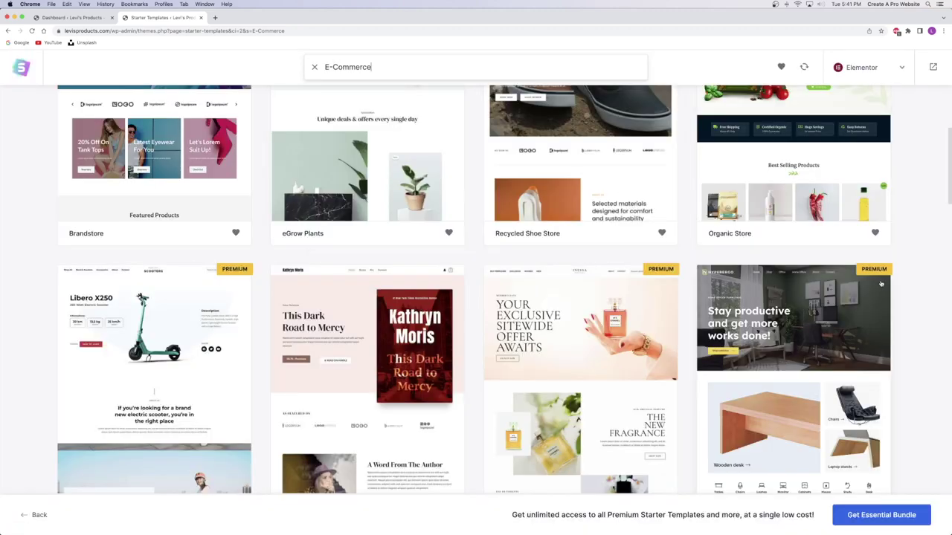
pyautogui.scroll(1, 633, 313)
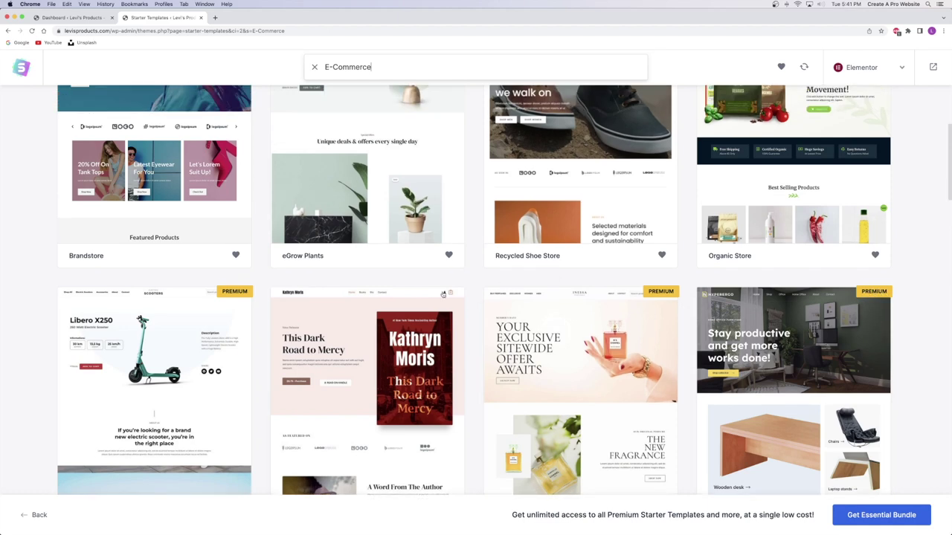
pyautogui.scroll(3, 385, 345)
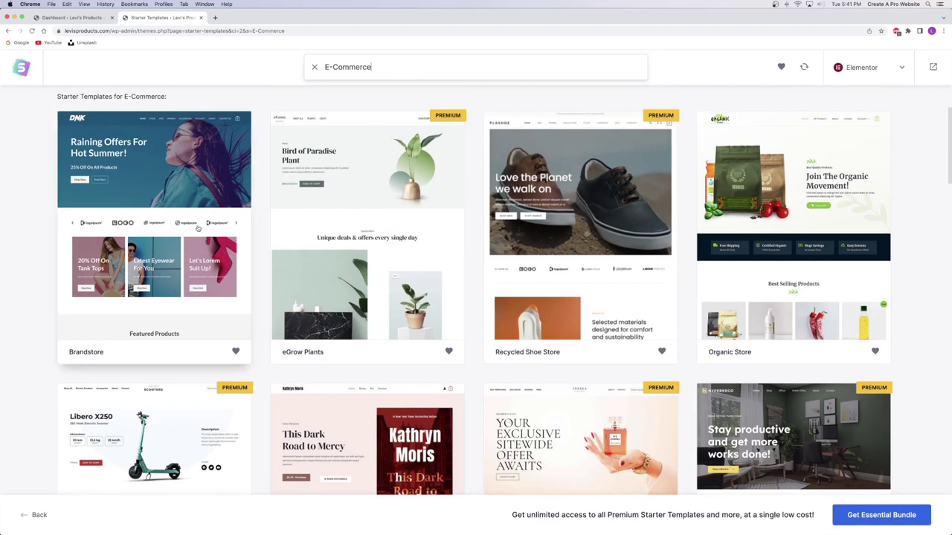
pyautogui.click(148, 211)
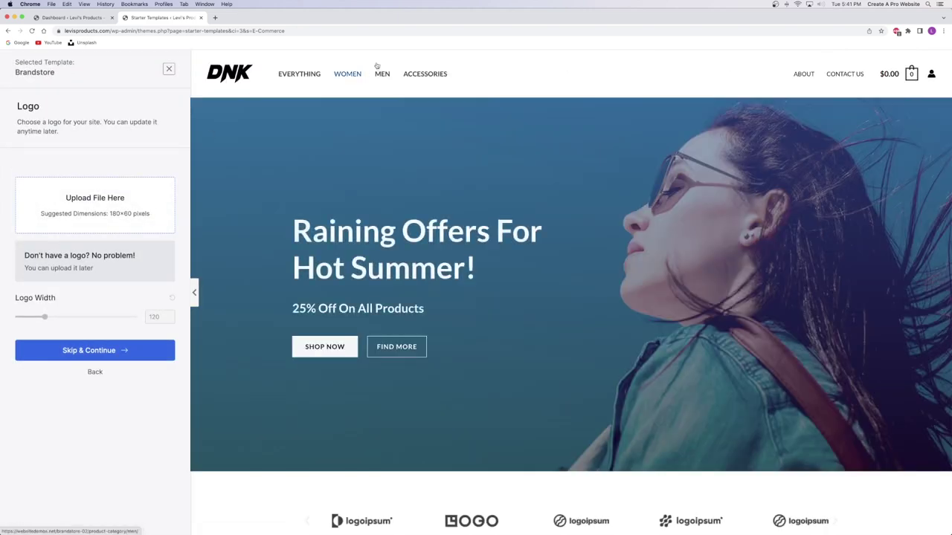
pyautogui.scroll(-12, 534, 209)
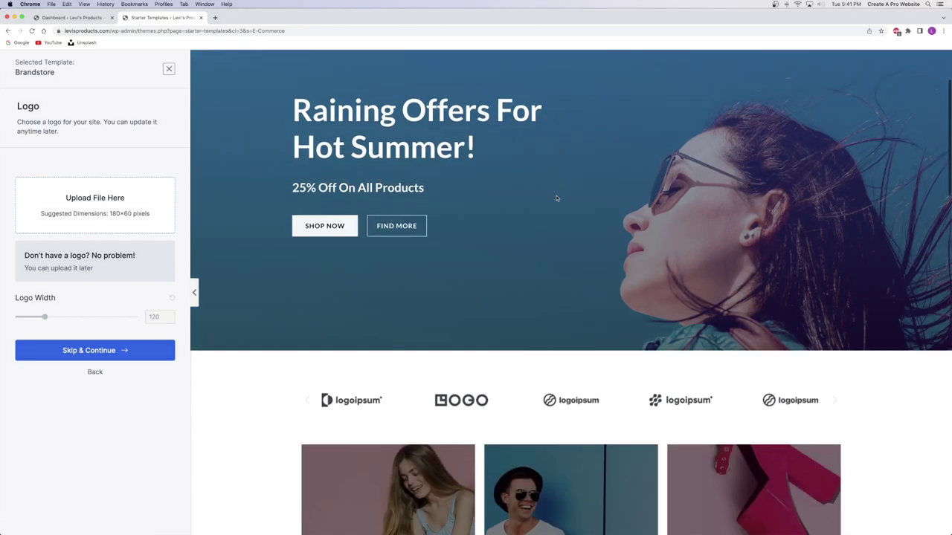
pyautogui.scroll(-10, 545, 200)
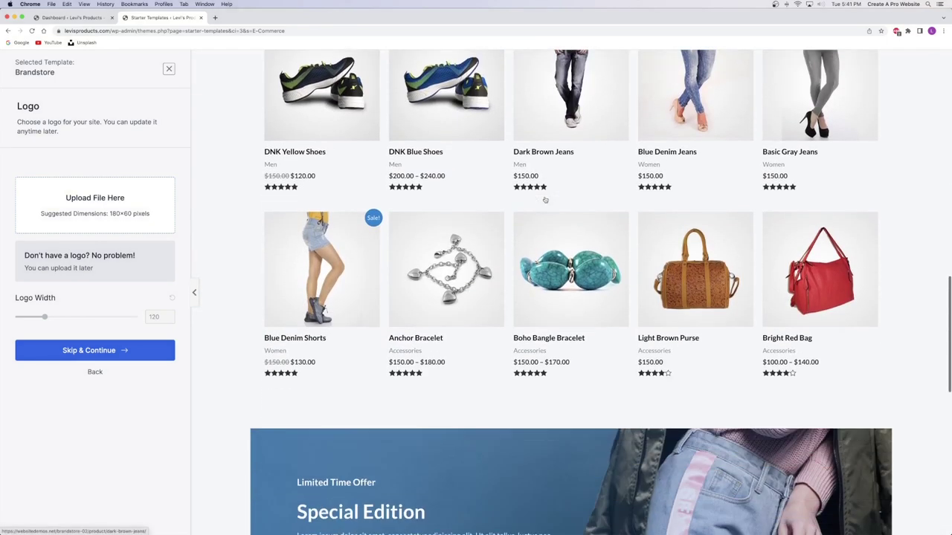
pyautogui.scroll(-3, 545, 200)
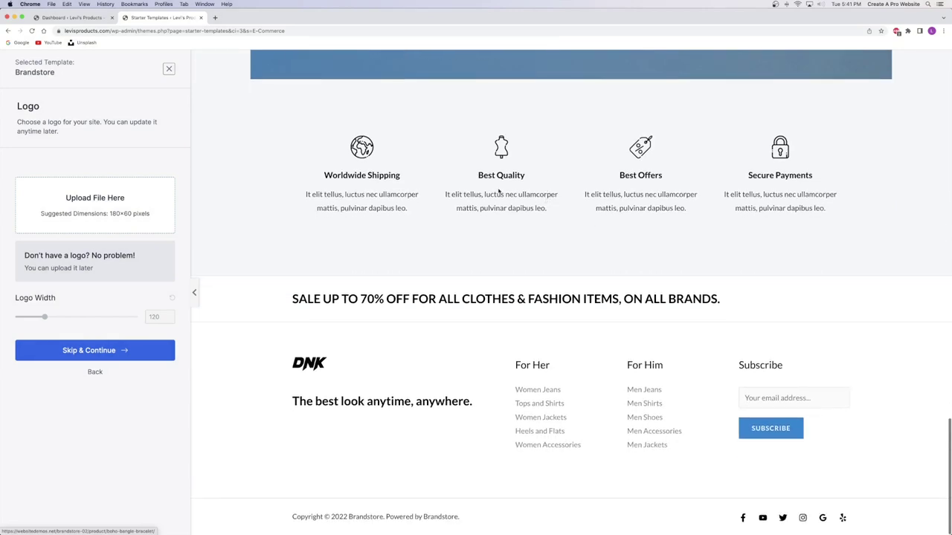
pyautogui.scroll(20, 616, 372)
pyautogui.scroll(3, 571, 292)
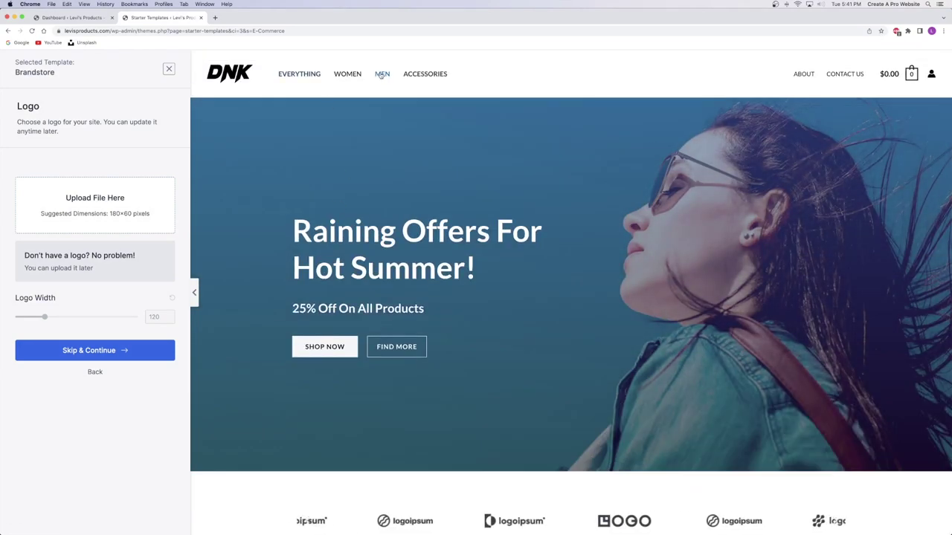
pyautogui.click(382, 75)
pyautogui.scroll(-10, 601, 260)
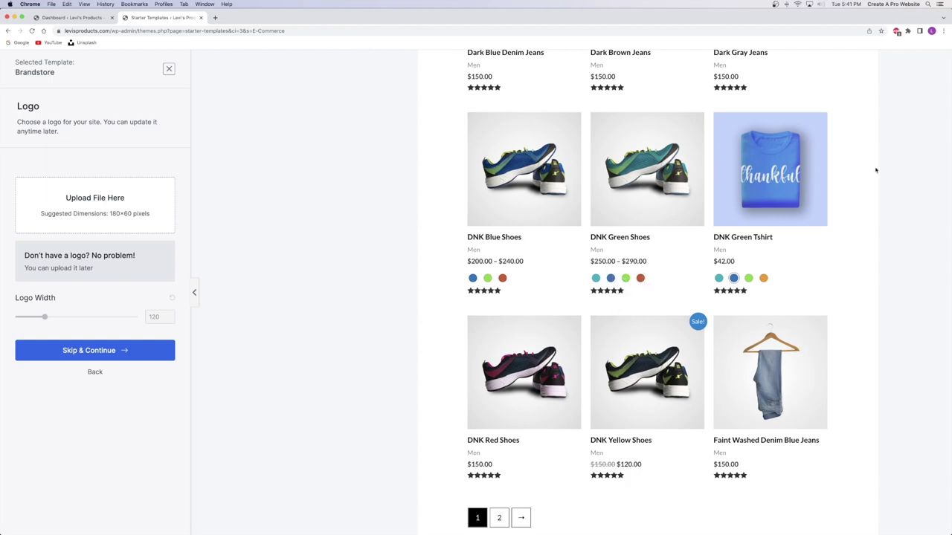
pyautogui.scroll(-5, 744, 357)
pyautogui.scroll(15, 818, 132)
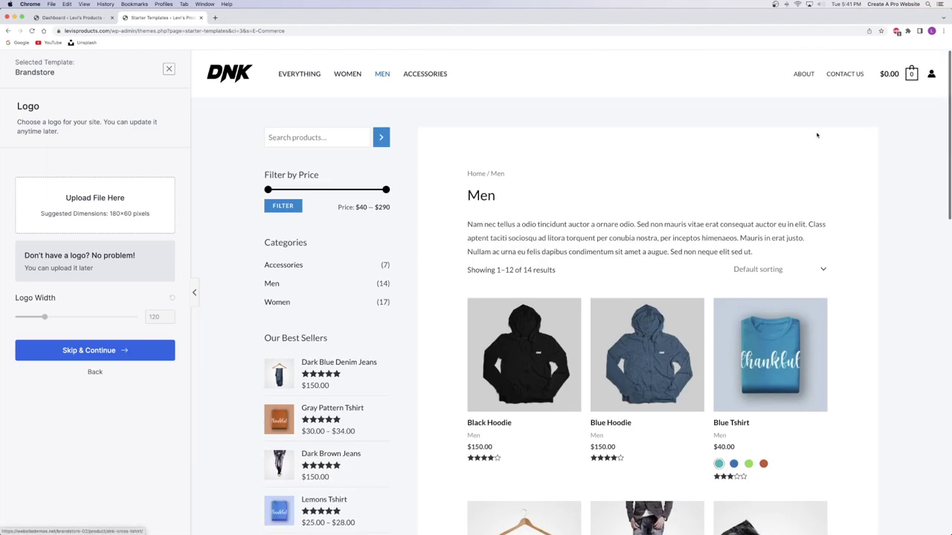
pyautogui.click(806, 74)
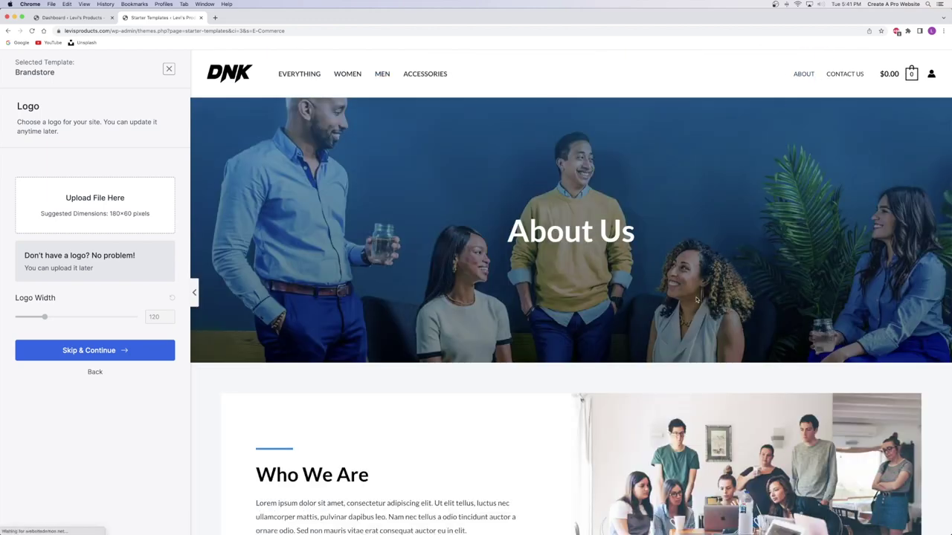
pyautogui.scroll(-10, 694, 299)
pyautogui.scroll(12, 744, 224)
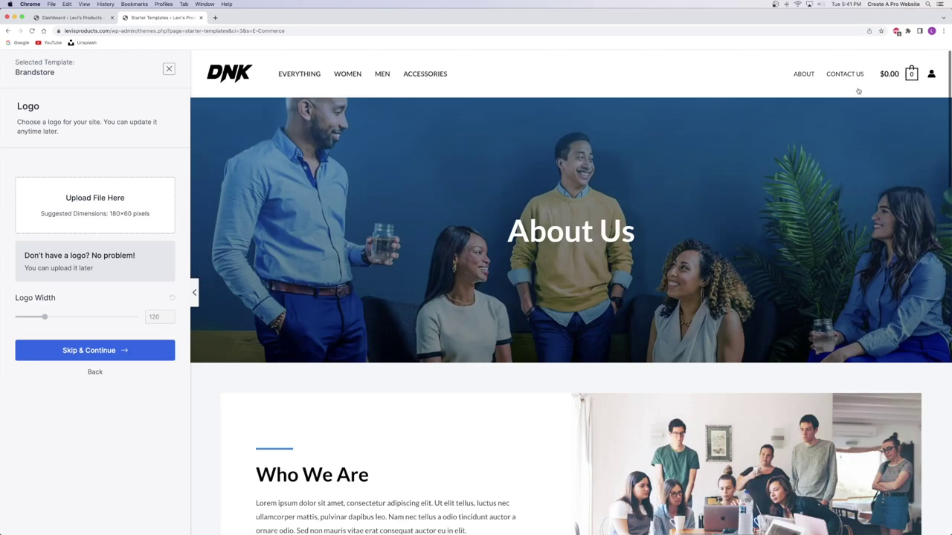
pyautogui.click(841, 75)
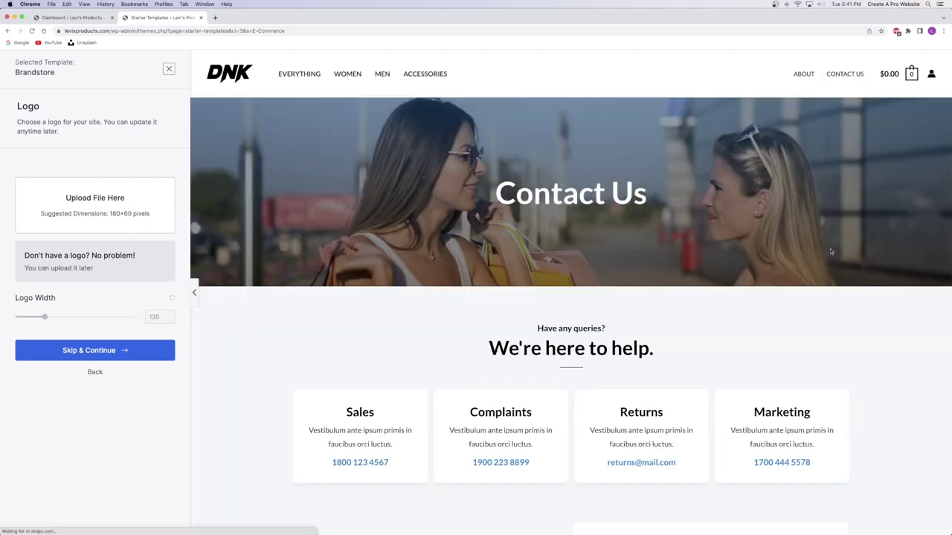
pyautogui.click(169, 68)
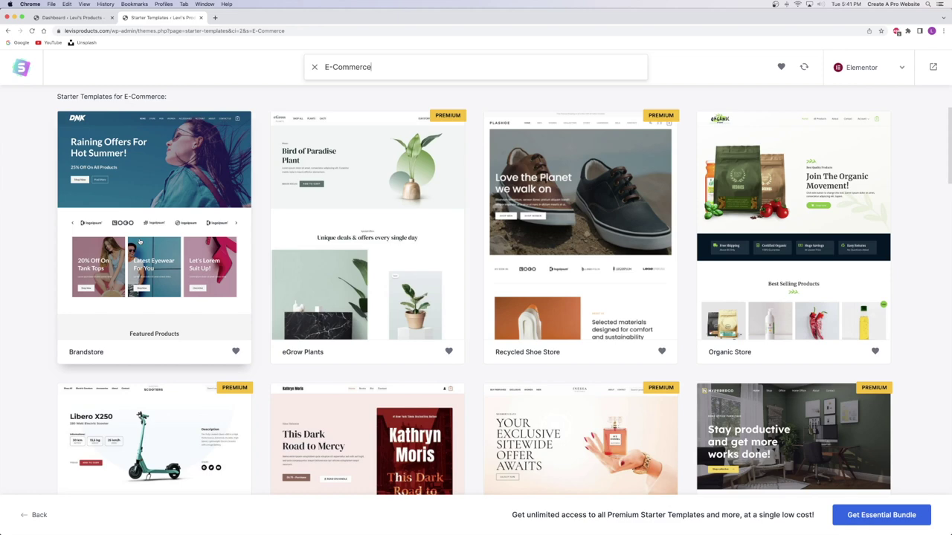
pyautogui.scroll(-6, 138, 240)
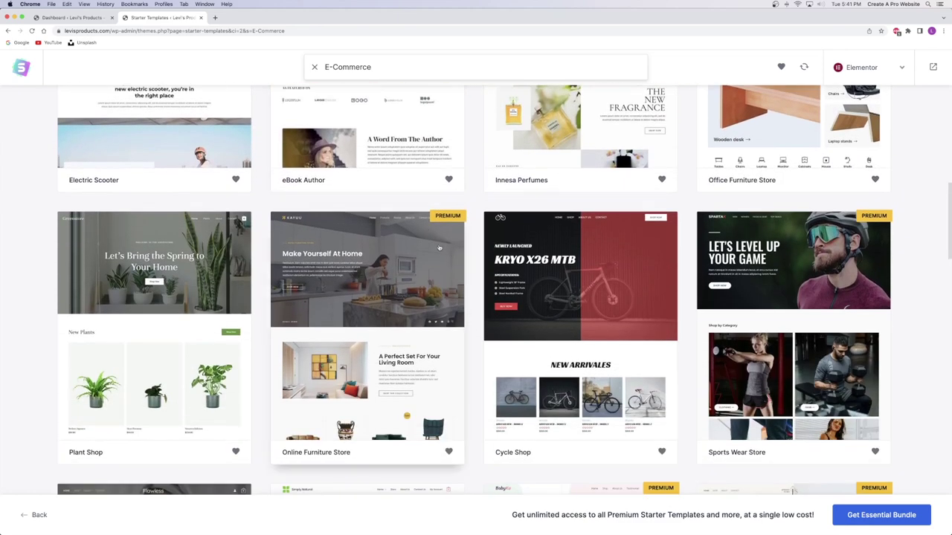
pyautogui.click(587, 288)
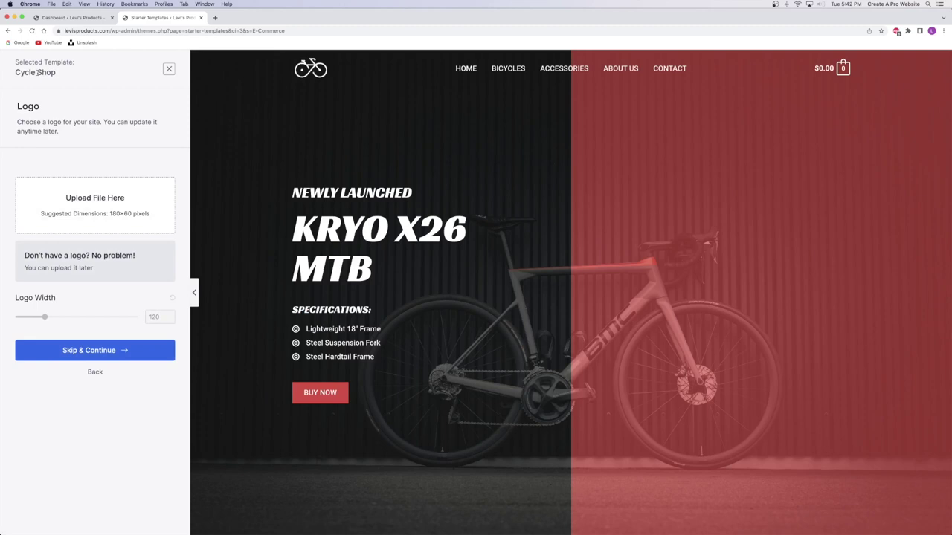
pyautogui.scroll(-3, 555, 227)
pyautogui.scroll(3, 555, 227)
pyautogui.scroll(-5, 896, 238)
pyautogui.scroll(-5, 403, 196)
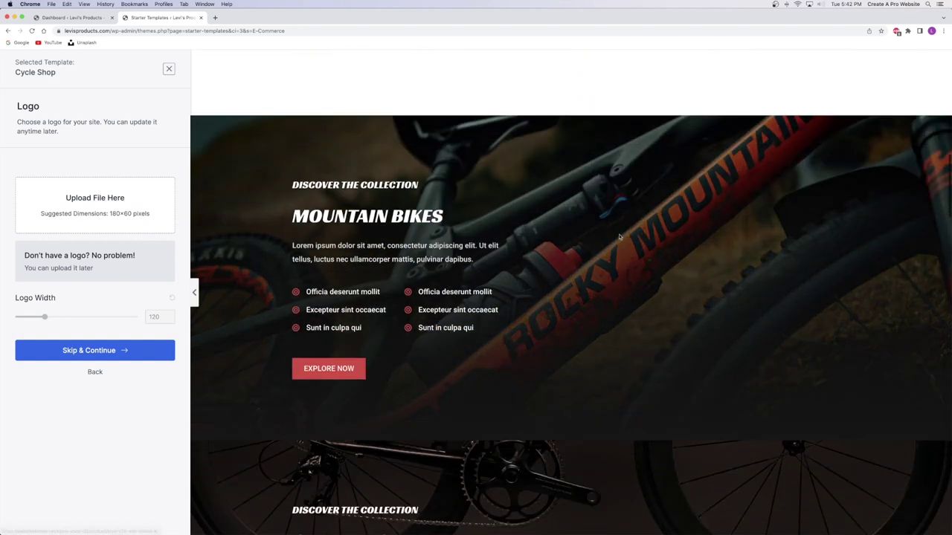
pyautogui.scroll(-3, 566, 221)
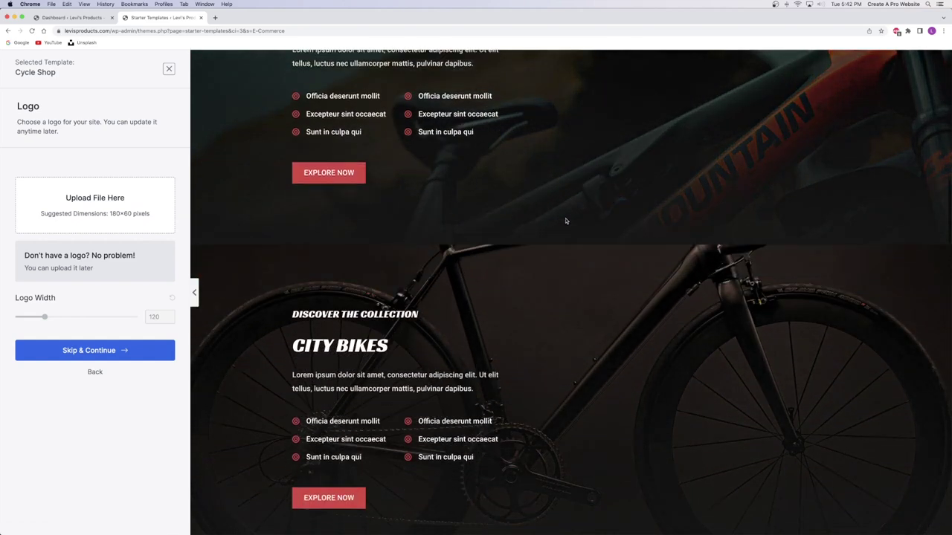
pyautogui.scroll(-5, 552, 203)
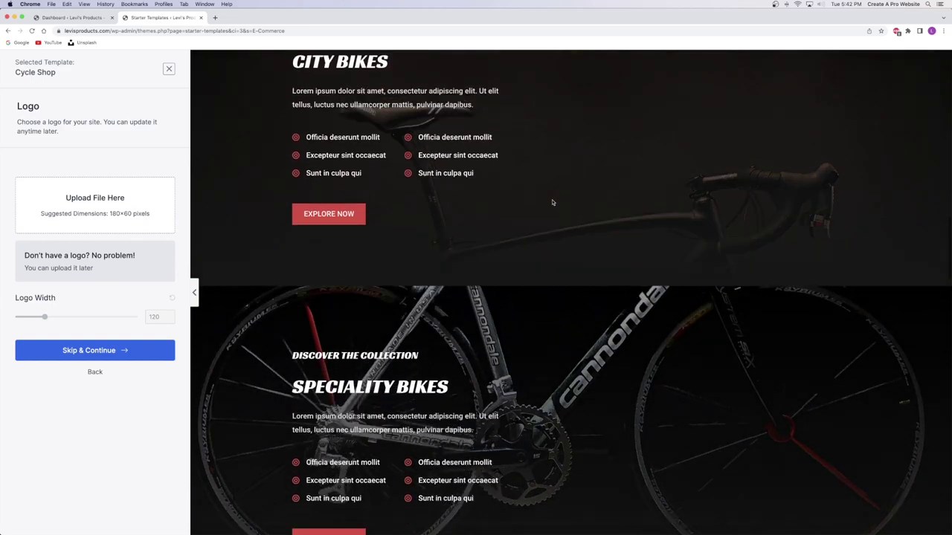
pyautogui.scroll(8, 550, 208)
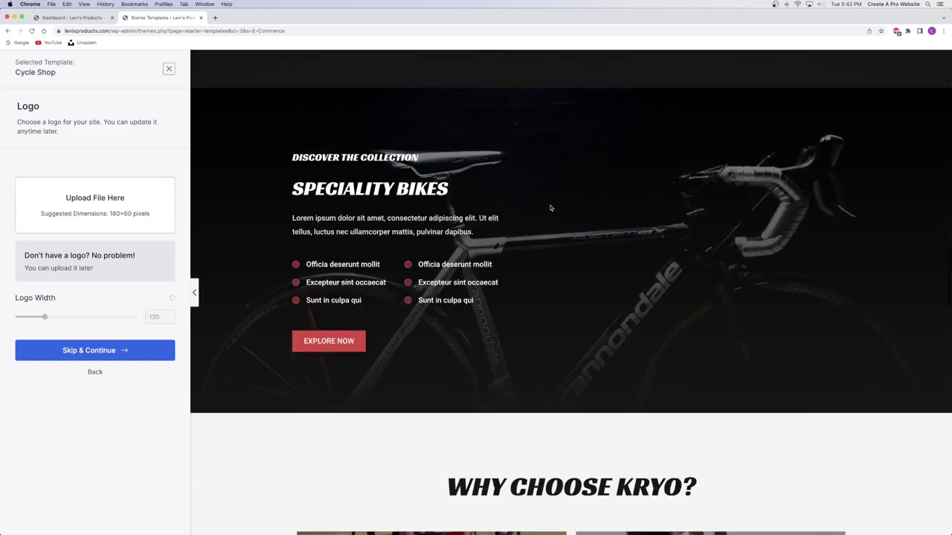
pyautogui.scroll(-6, 470, 253)
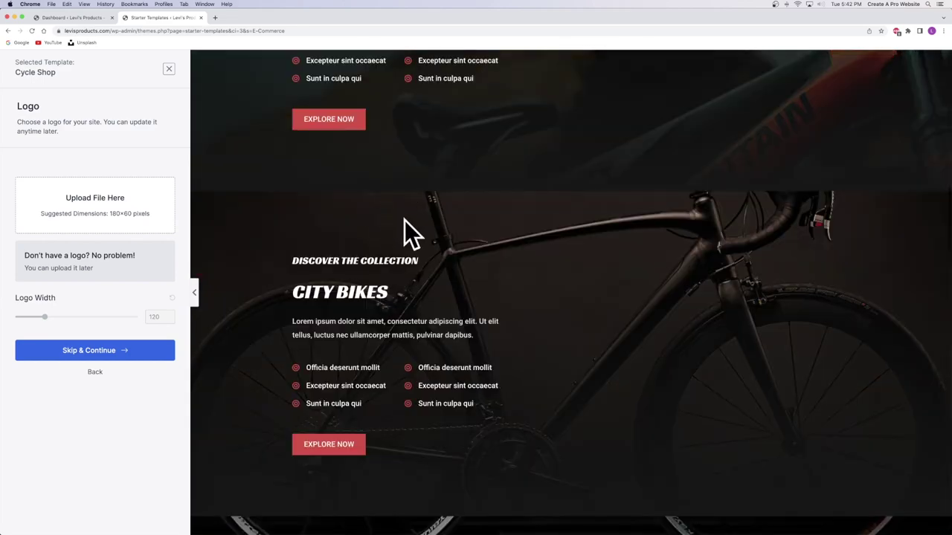
pyautogui.scroll(-7, 405, 219)
pyautogui.scroll(2, 405, 216)
pyautogui.scroll(-2, 406, 213)
pyautogui.scroll(-10, 405, 214)
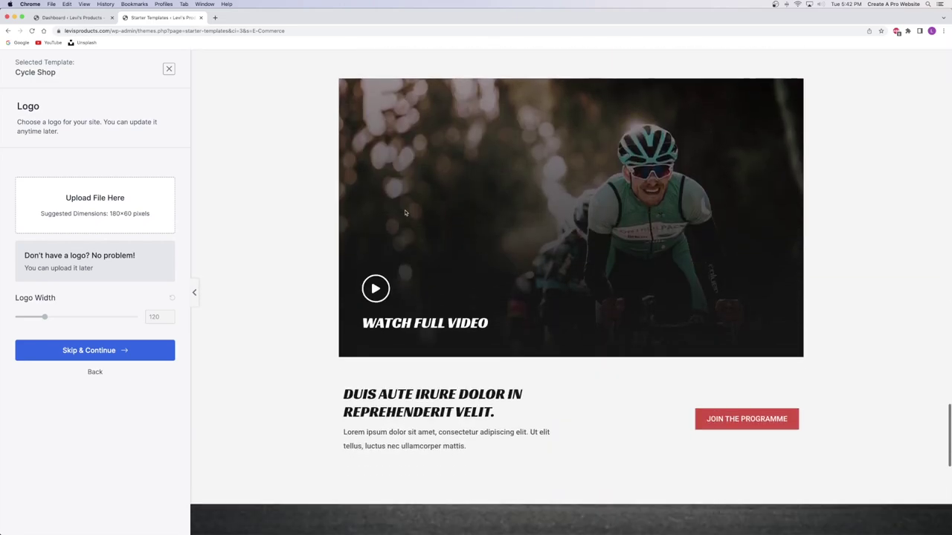
pyautogui.scroll(-3, 406, 213)
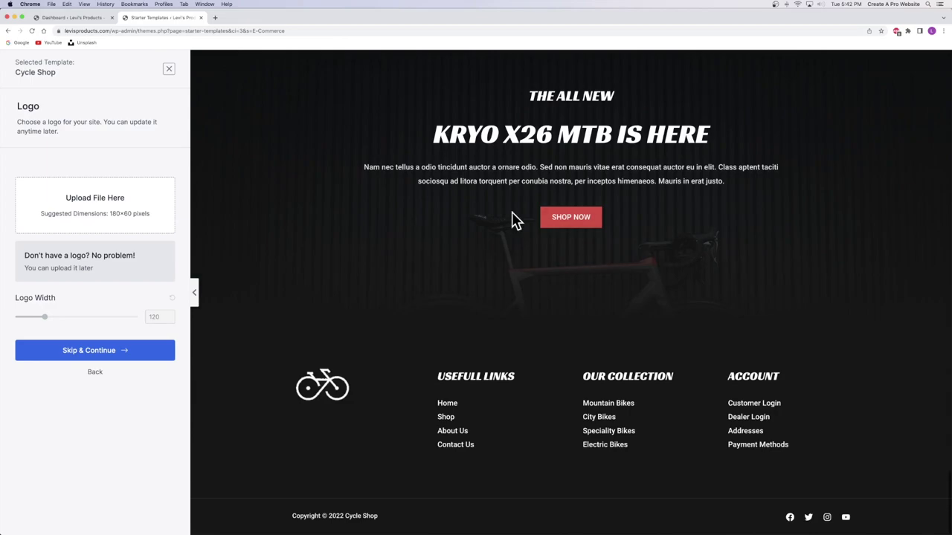
pyautogui.scroll(20, 446, 271)
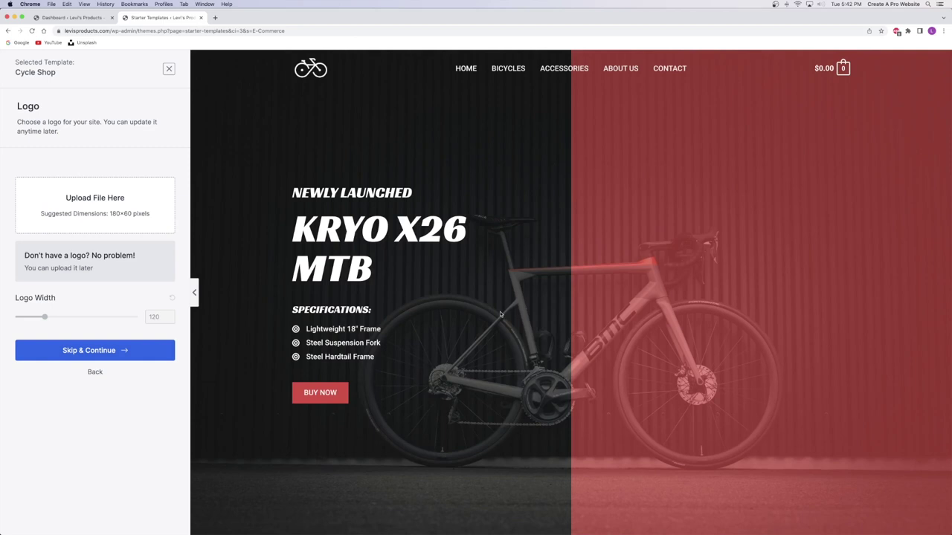
pyautogui.doubleClick(26, 106)
pyautogui.moveTo(27, 106); pyautogui.dragTo(39, 106)
pyautogui.click(29, 108)
pyautogui.doubleClick(28, 108)
# Skip the Logo step without uploading a logo.
pyautogui.click(30, 107)
pyautogui.click(90, 358)
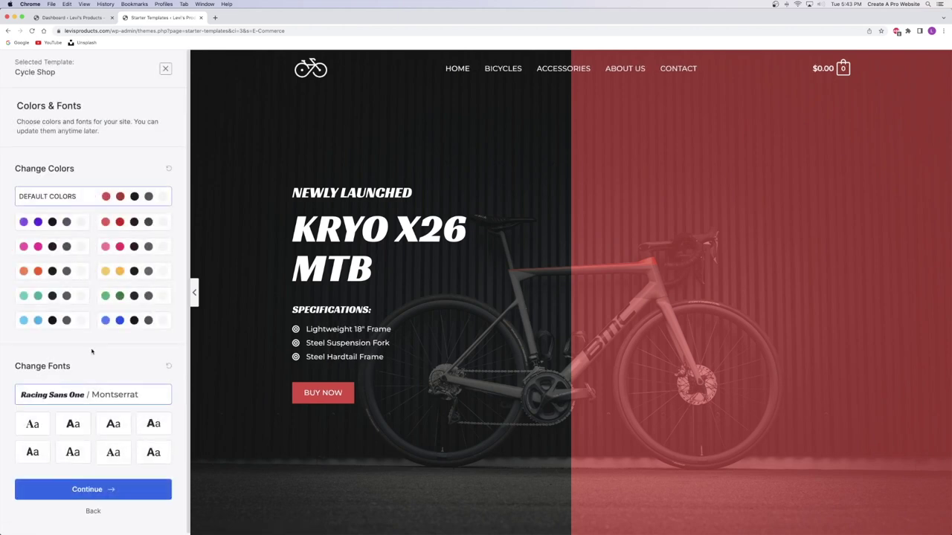
pyautogui.tripleClick(36, 106)
pyautogui.click(112, 149)
# Try the purple, yellow, blue and light blue palettes, then settle on Default Colors.
pyautogui.click(43, 226)
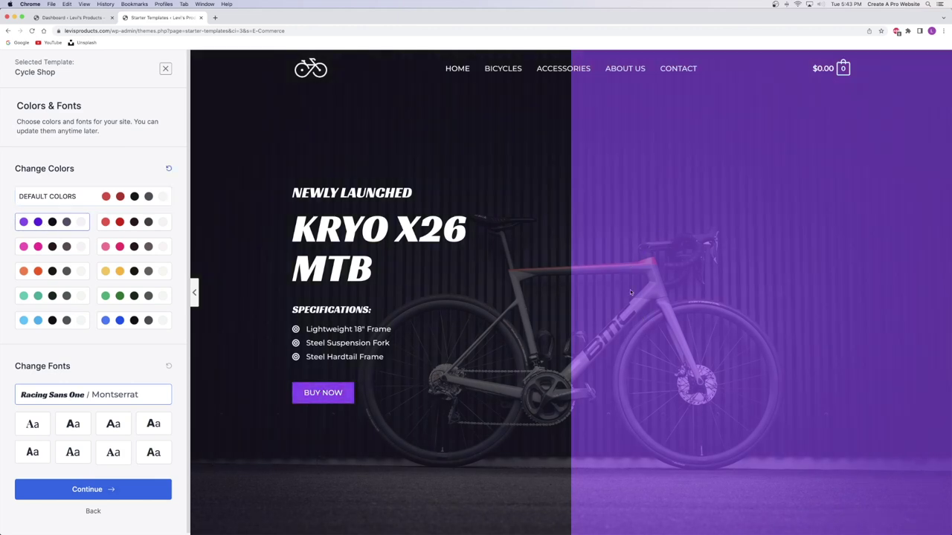
pyautogui.scroll(-1, 89, 237)
pyautogui.click(121, 264)
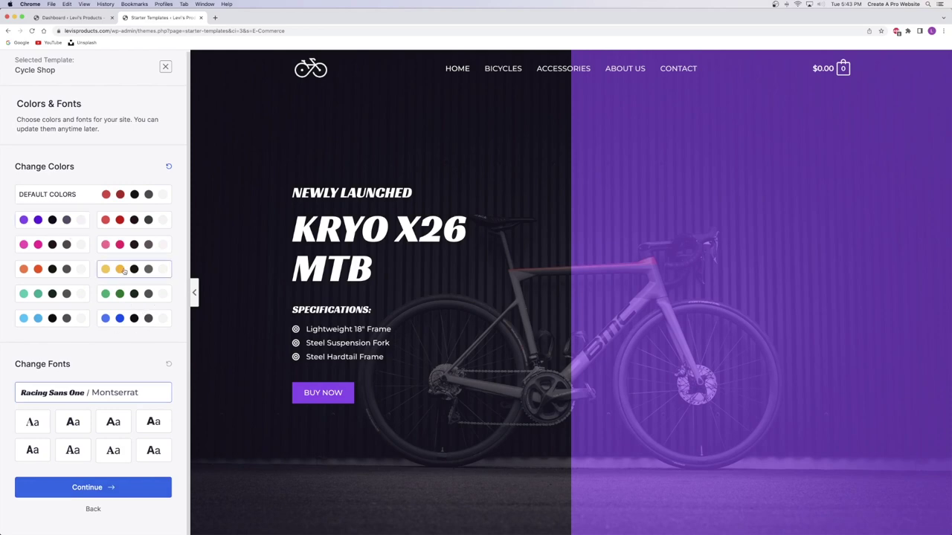
pyautogui.click(141, 323)
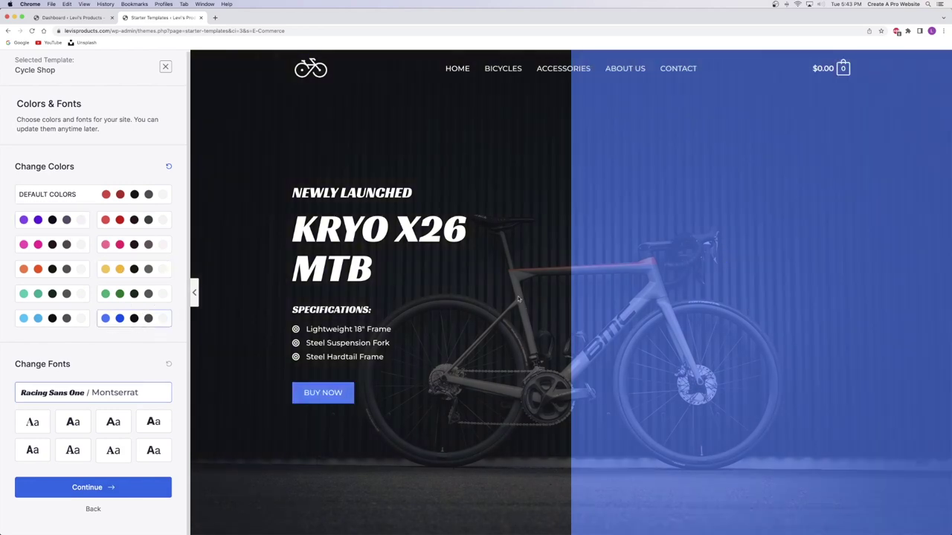
pyautogui.click(37, 319)
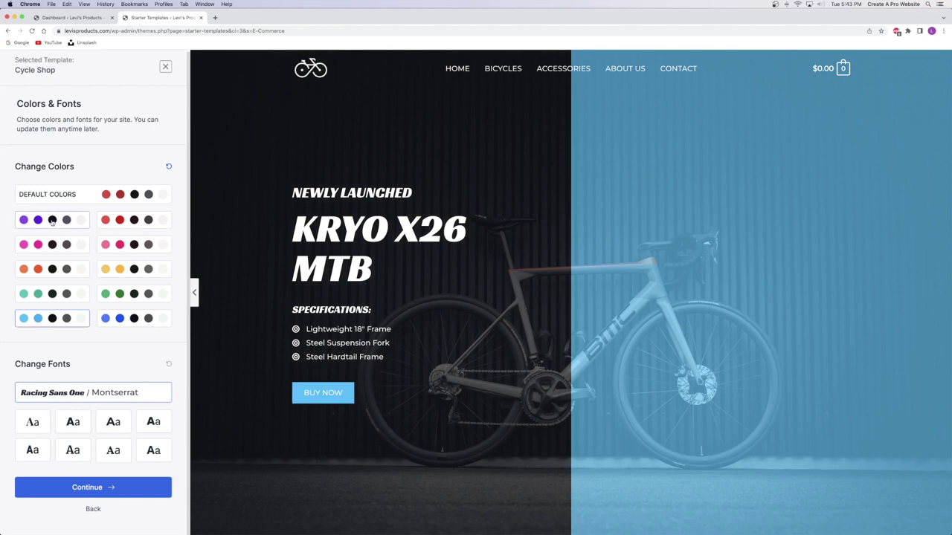
pyautogui.click(45, 220)
pyautogui.click(108, 194)
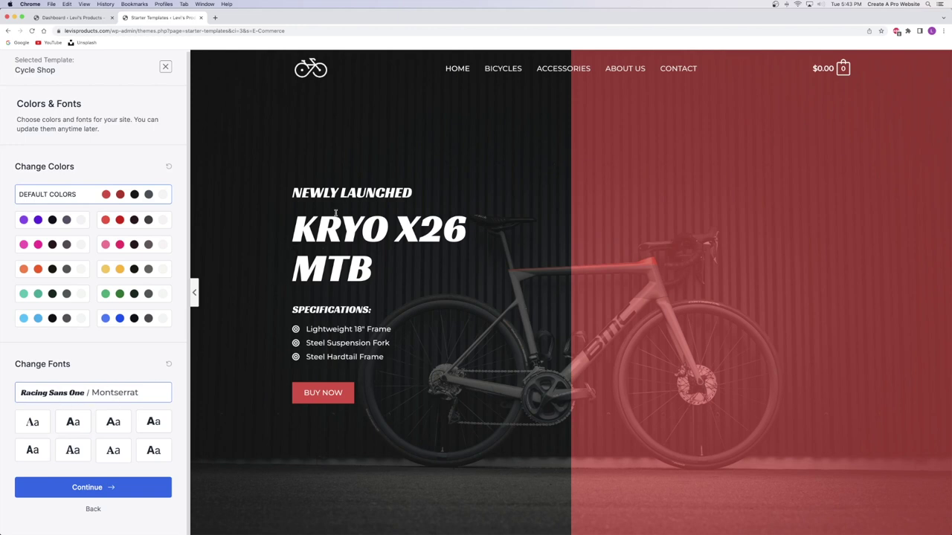
pyautogui.click(79, 424)
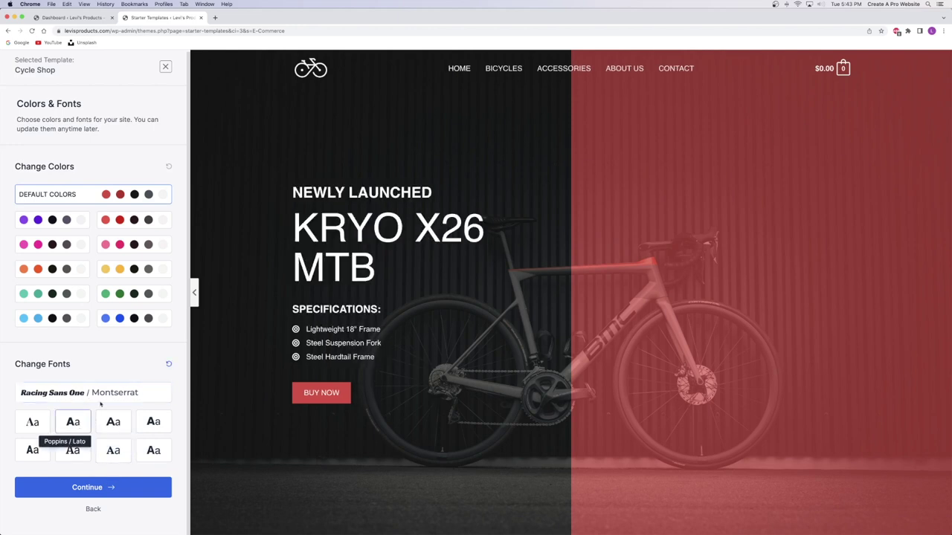
pyautogui.click(158, 429)
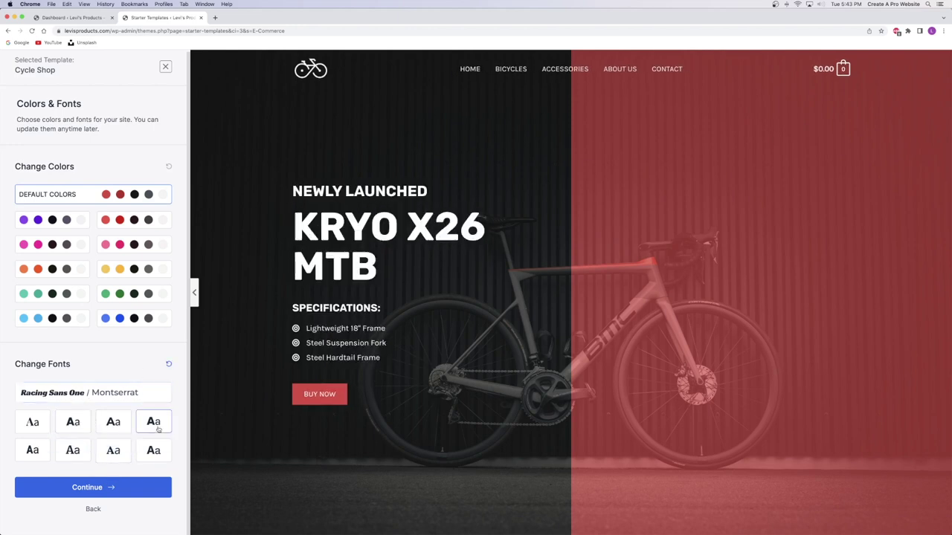
pyautogui.click(157, 451)
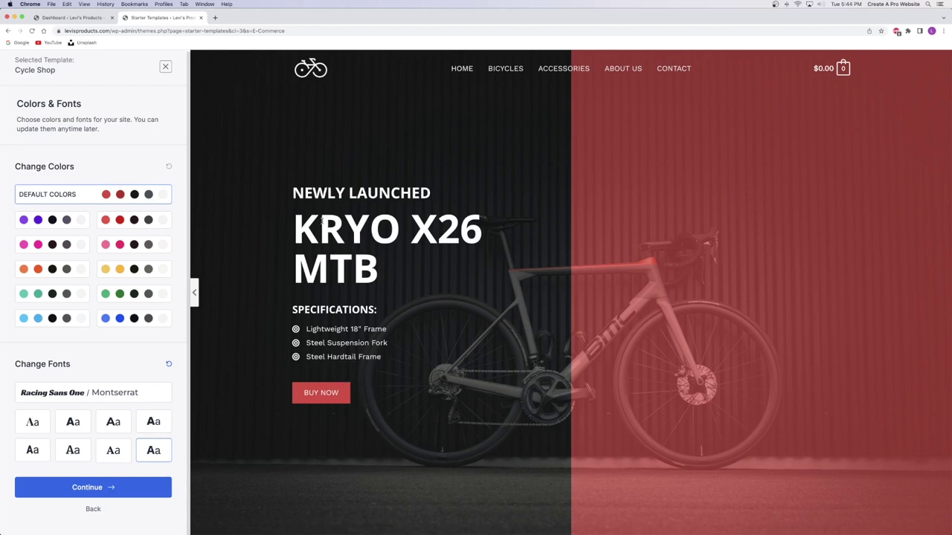
pyautogui.click(169, 363)
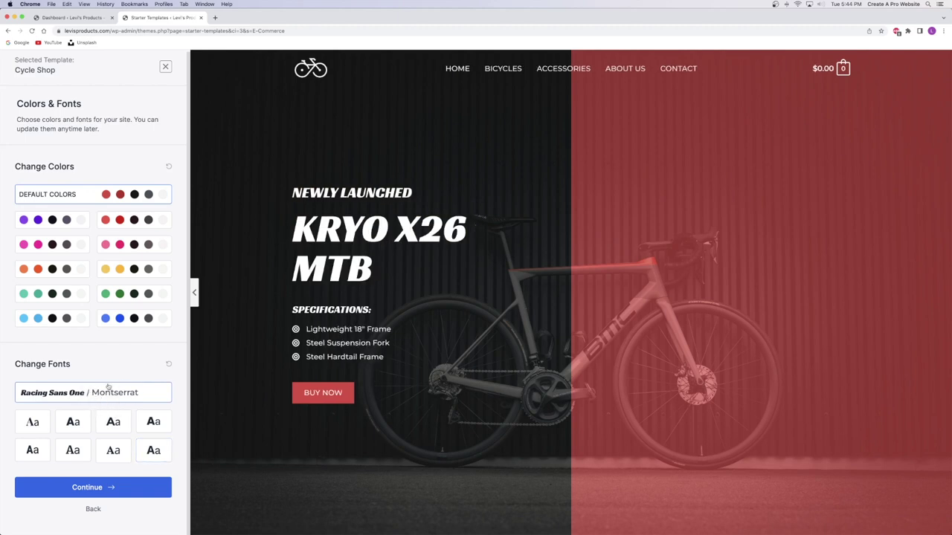
# Uncheck Share Non-Sensitive Data and submit to build the Cycle Shop website.
pyautogui.click(91, 491)
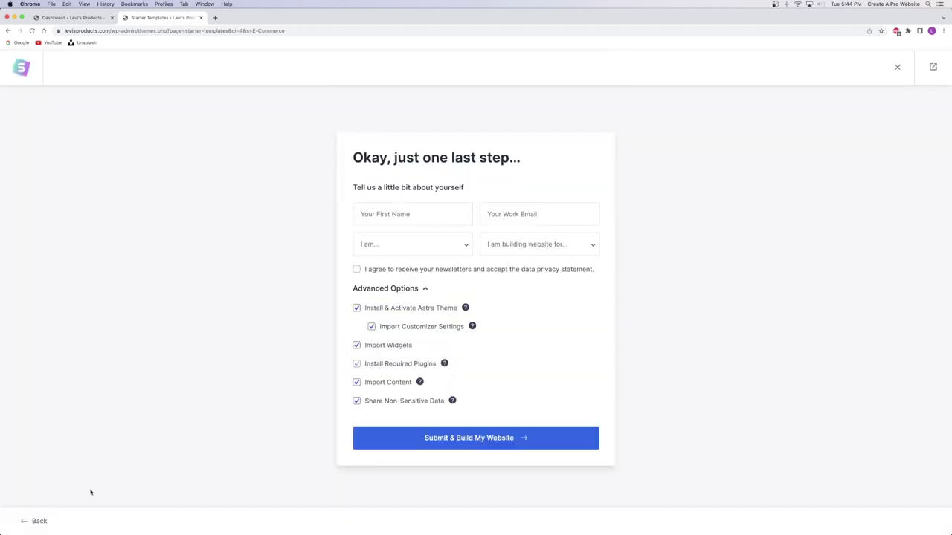
pyautogui.moveTo(395, 158); pyautogui.dragTo(522, 159)
pyautogui.click(473, 194)
pyautogui.click(358, 403)
pyautogui.click(480, 438)
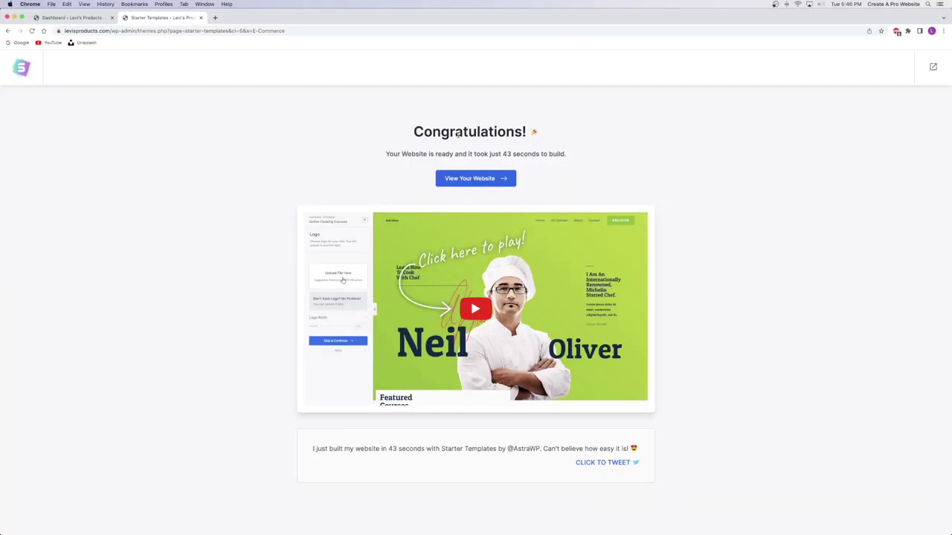
# Open the finished Kryo website in a new tab and scroll through the homepage.
pyautogui.click(471, 179)
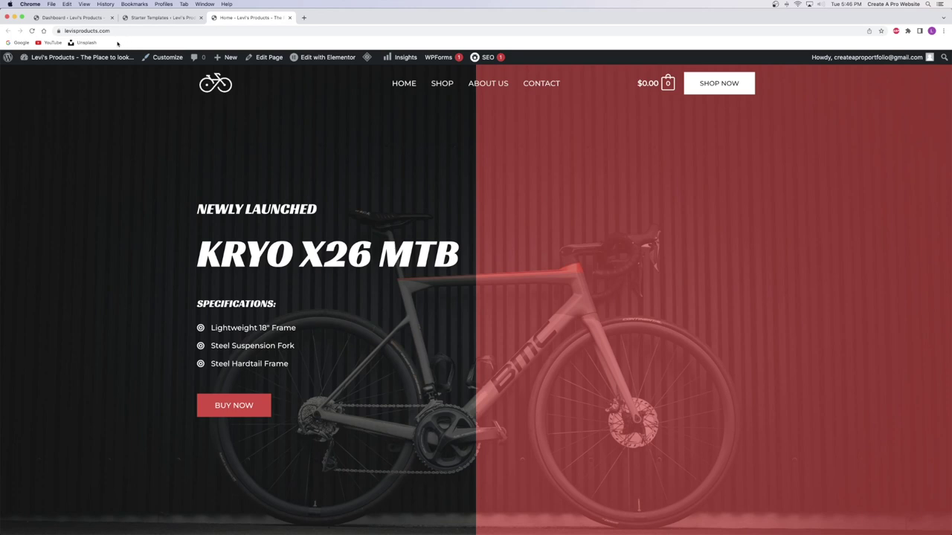
pyautogui.click(83, 30)
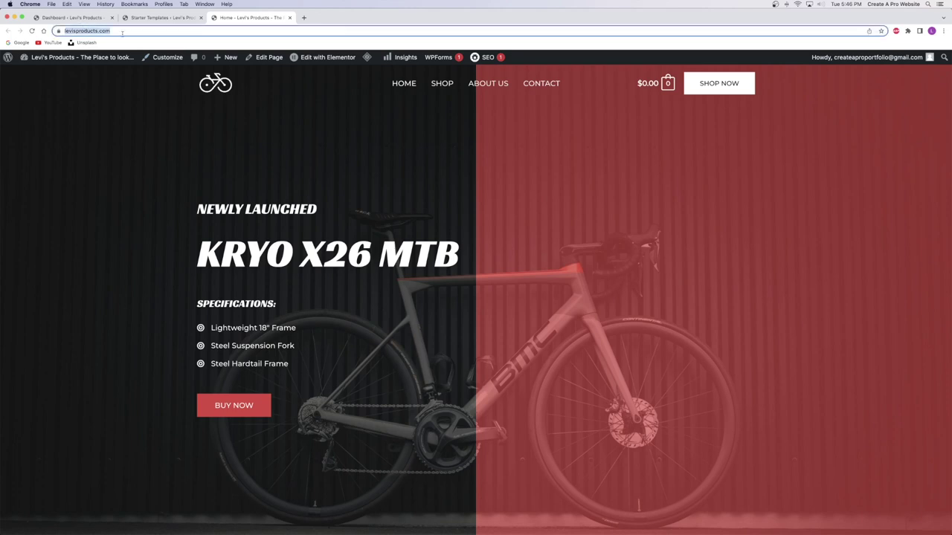
pyautogui.click(160, 148)
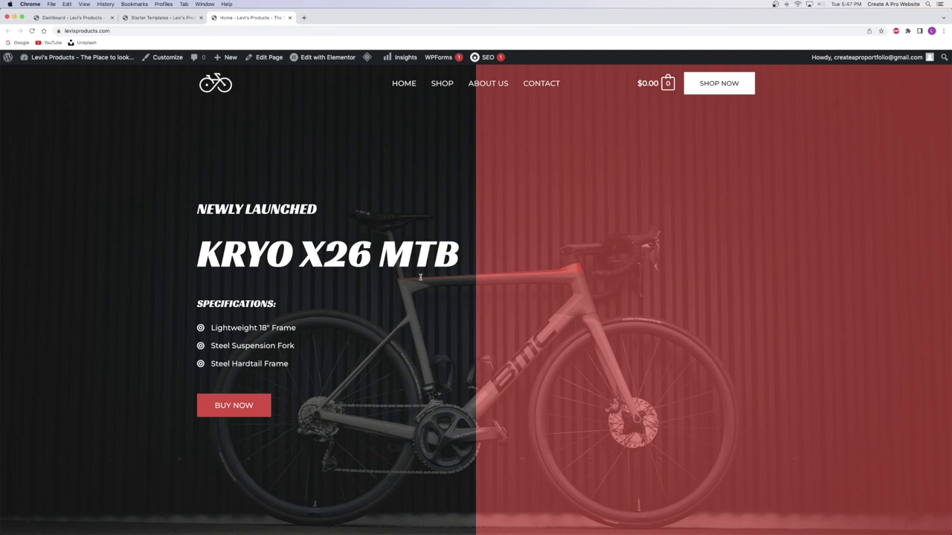
pyautogui.scroll(-15, 420, 278)
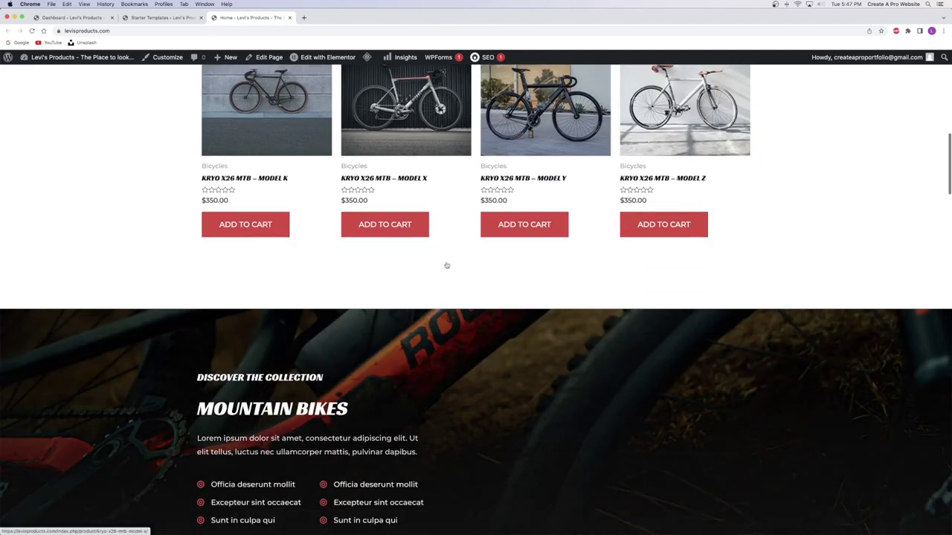
pyautogui.scroll(-15, 446, 264)
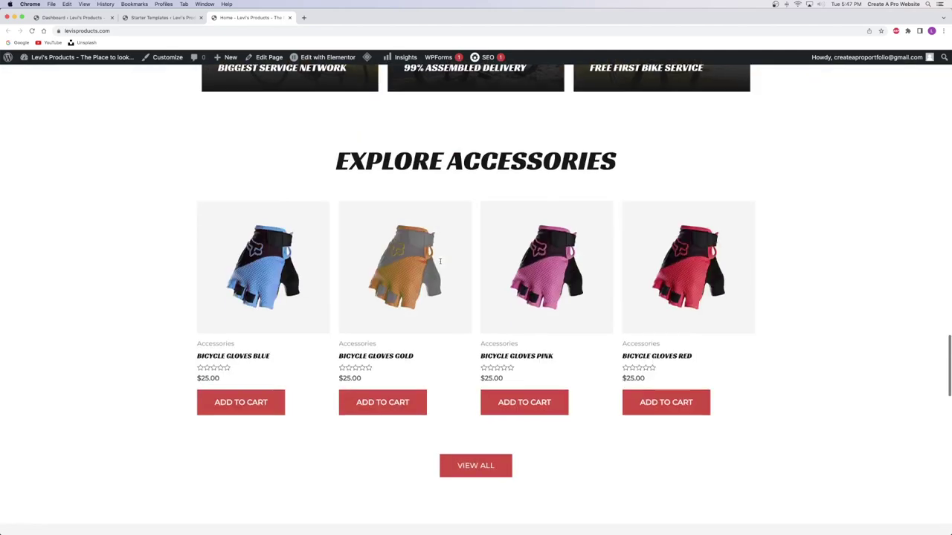
pyautogui.scroll(20, 441, 260)
pyautogui.scroll(-8, 443, 264)
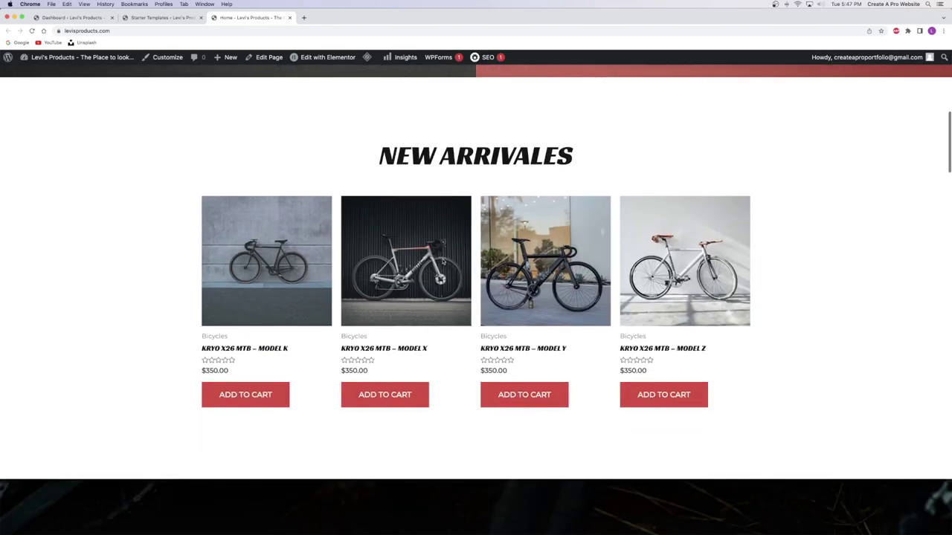
# Add the Kryo X26 MTB Model X to the cart, then remove it again.
pyautogui.click(393, 253)
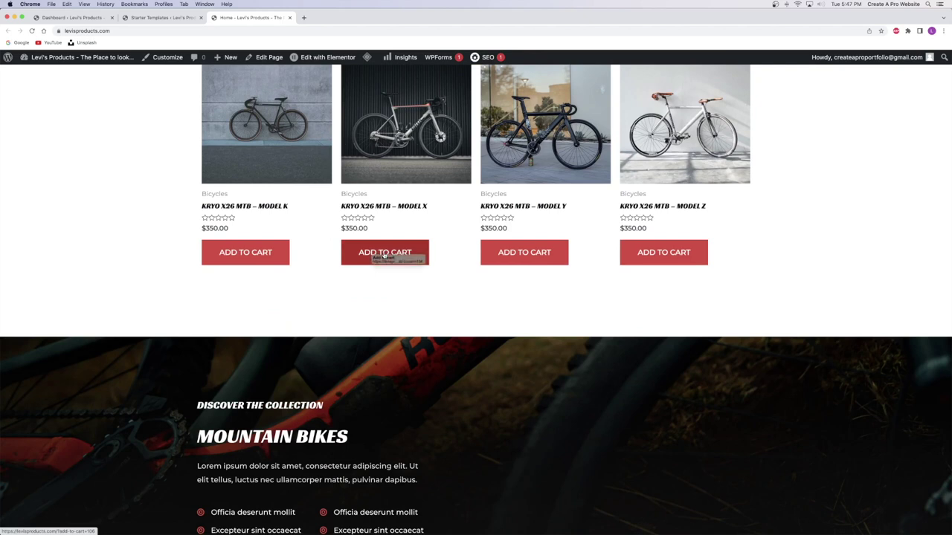
pyautogui.scroll(3, 386, 255)
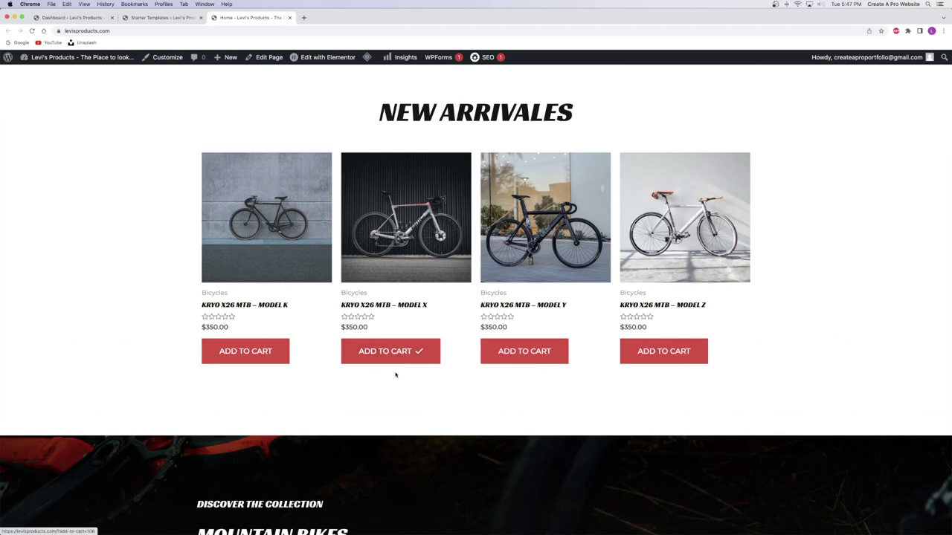
pyautogui.scroll(10, 396, 347)
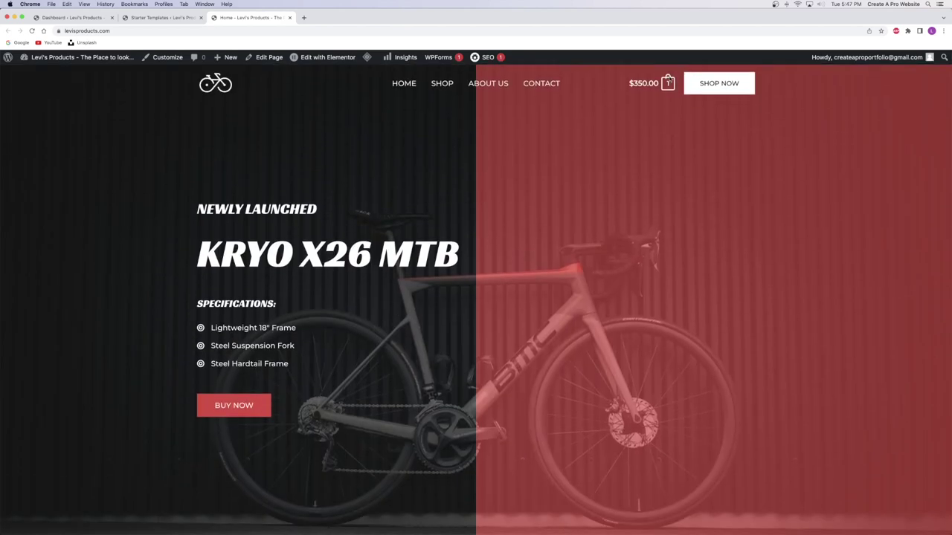
pyautogui.click(668, 85)
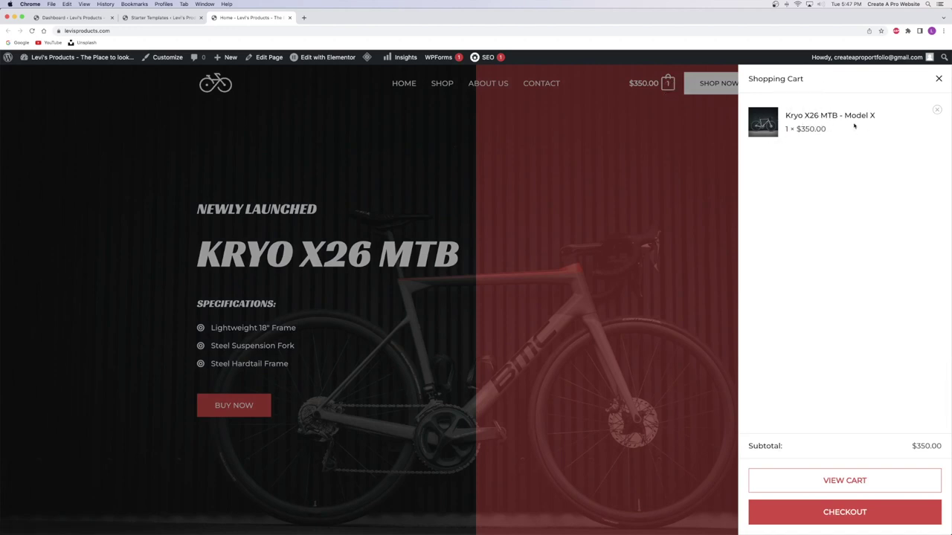
pyautogui.click(937, 110)
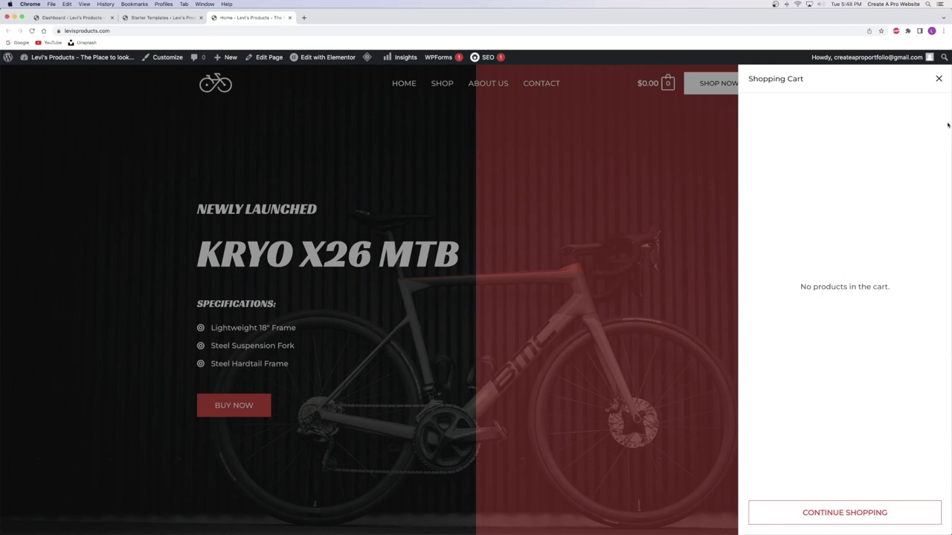
pyautogui.click(939, 79)
# Reload the homepage back to the top hero with Cmd+R, then close its tab.
pyautogui.scroll(-15, 490, 171)
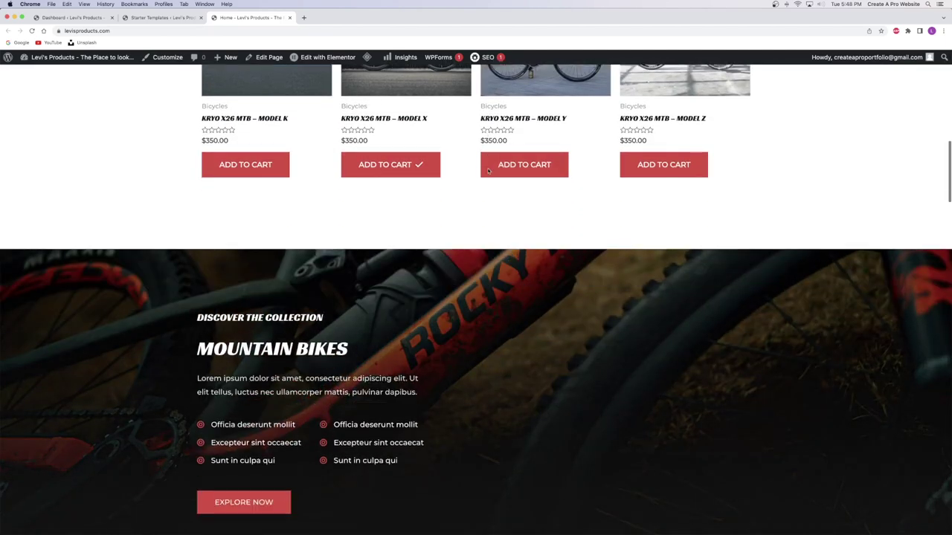
pyautogui.scroll(-6, 472, 197)
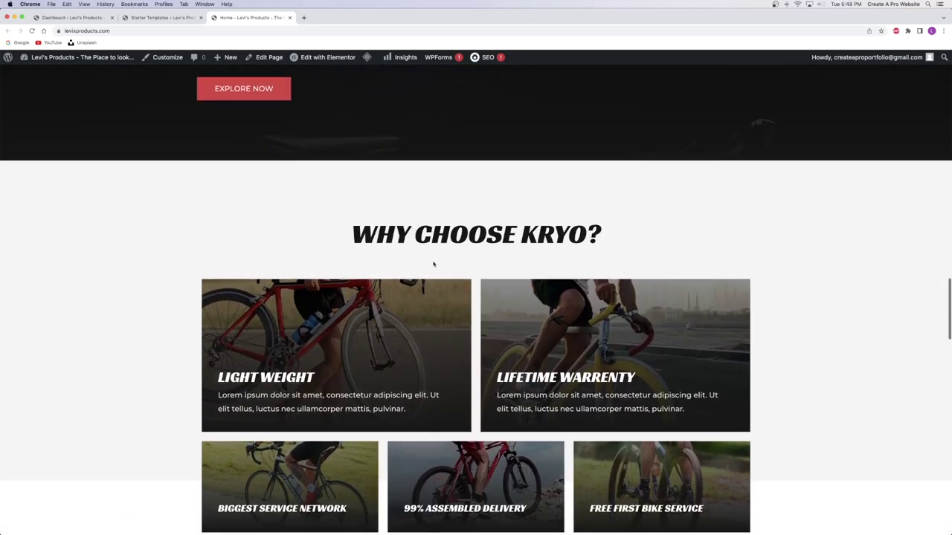
pyautogui.scroll(3, 438, 270)
pyautogui.press('super+r')
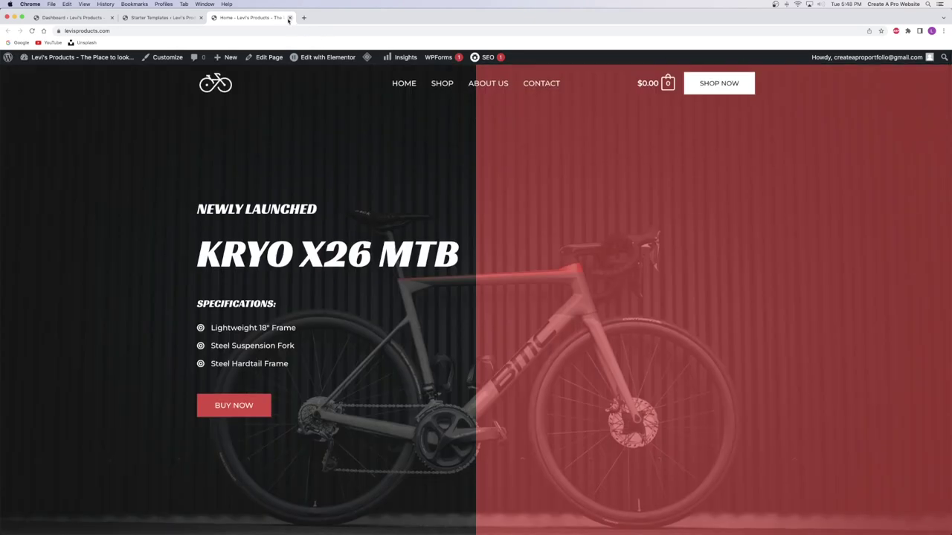
pyautogui.click(290, 17)
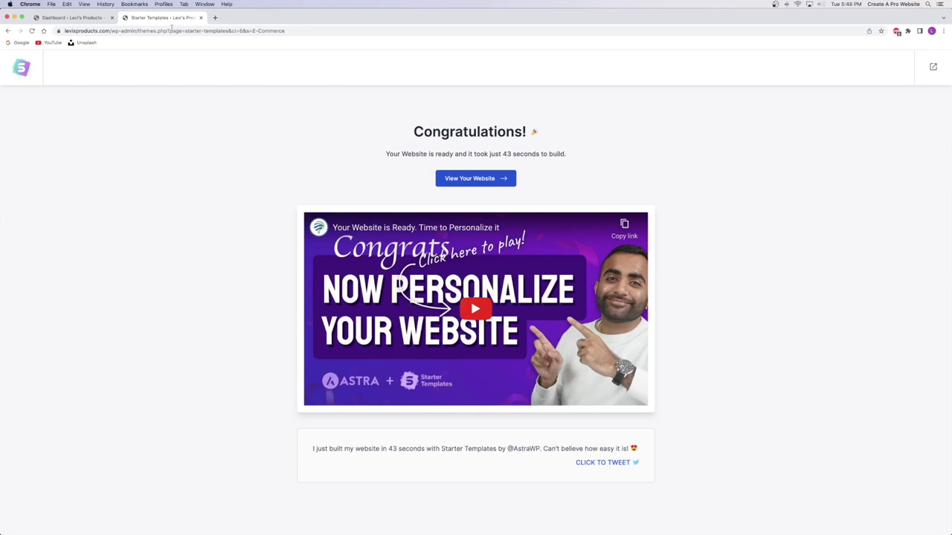
# Close the Starter Templates tab, reopen the site in a new tab, and go to the Dashboard.
pyautogui.click(200, 18)
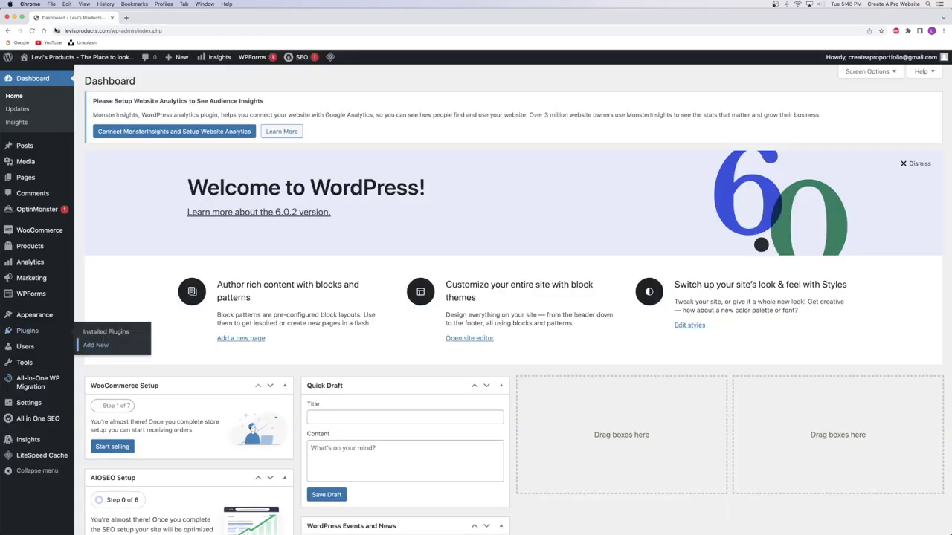
pyautogui.rightClick(86, 56)
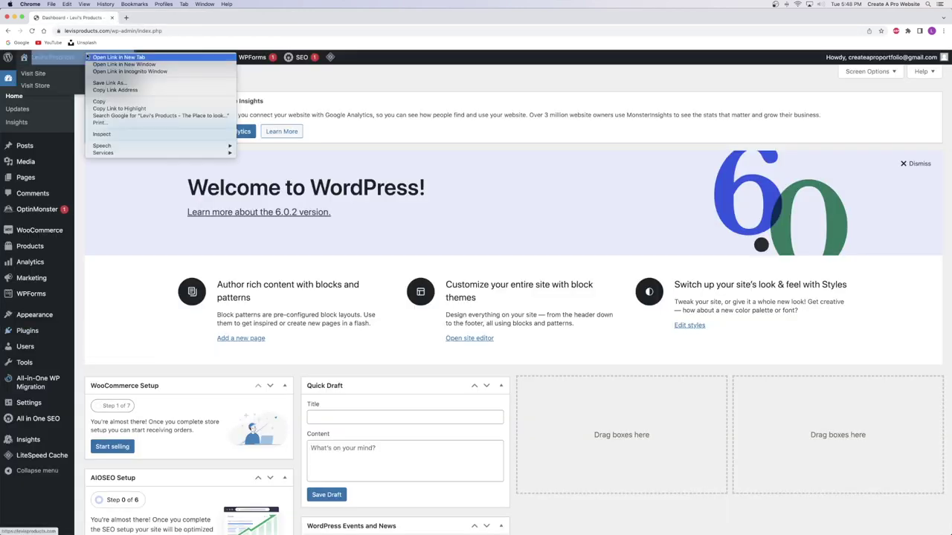
pyautogui.click(112, 59)
pyautogui.click(141, 19)
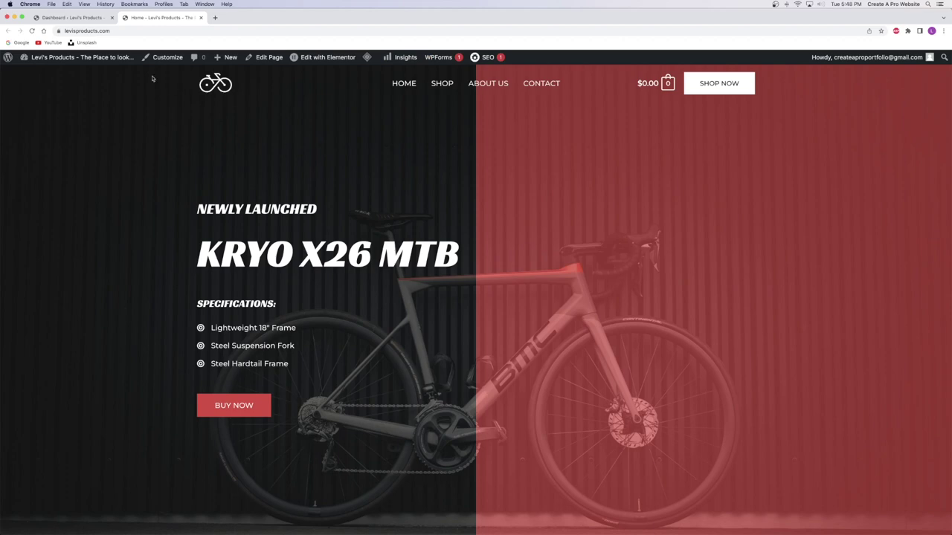
pyautogui.moveTo(12, 65)
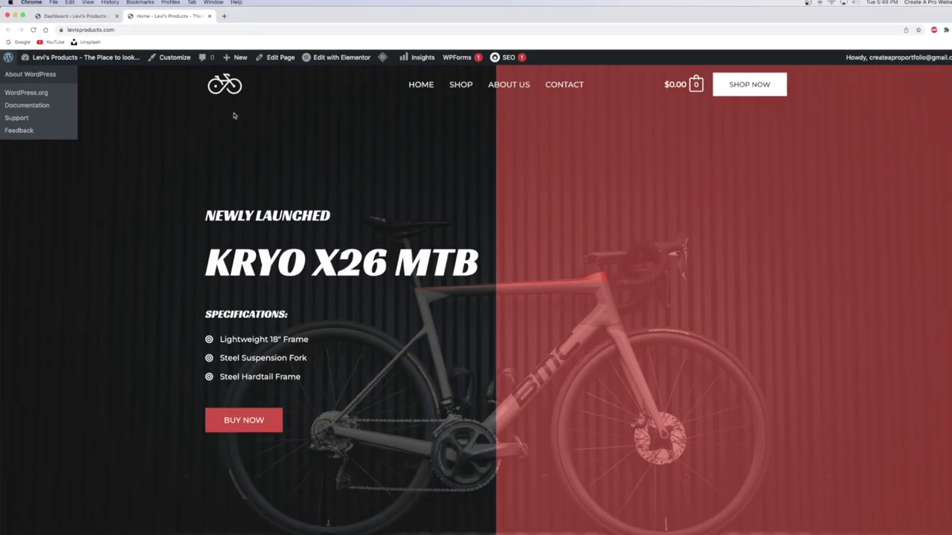
pyautogui.click(8, 59)
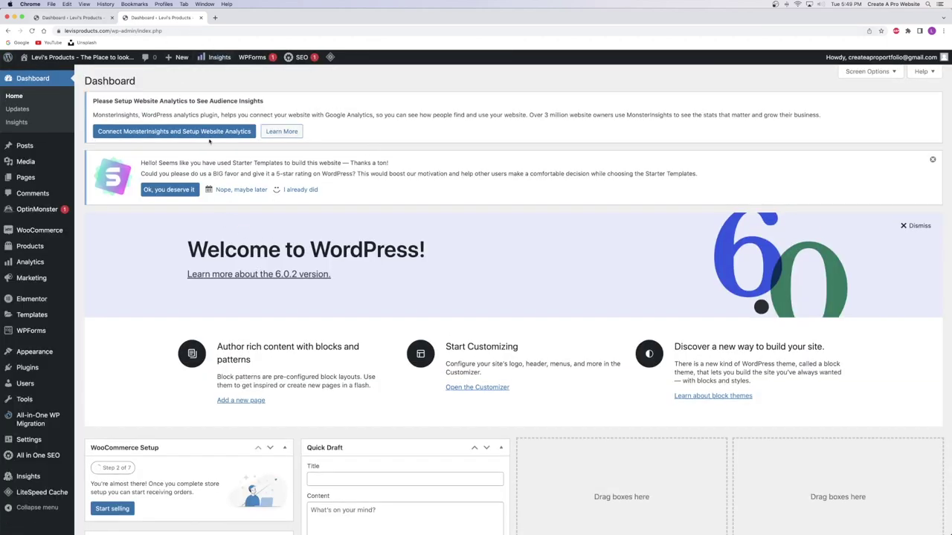
# Close the extra Dashboard tab and bring up link options for Visit Site.
pyautogui.moveTo(7, 58)
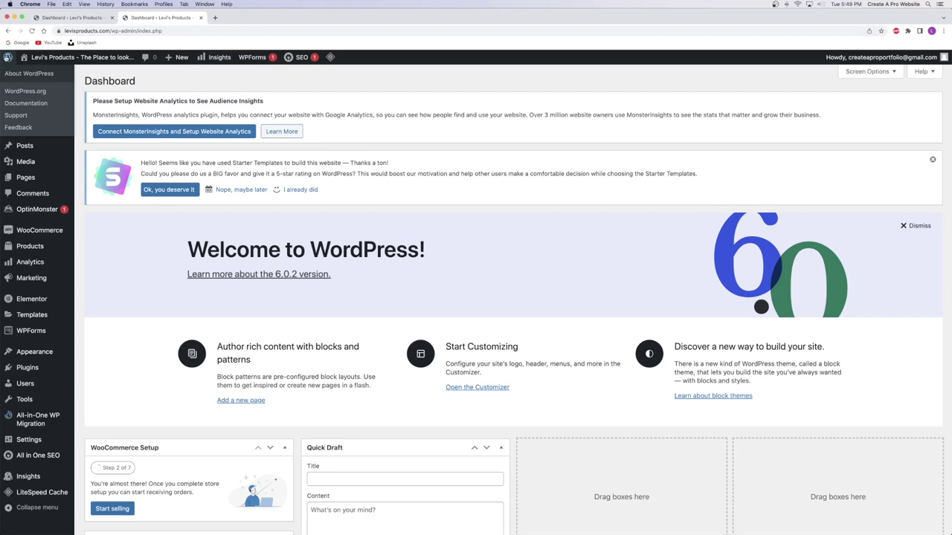
pyautogui.click(112, 18)
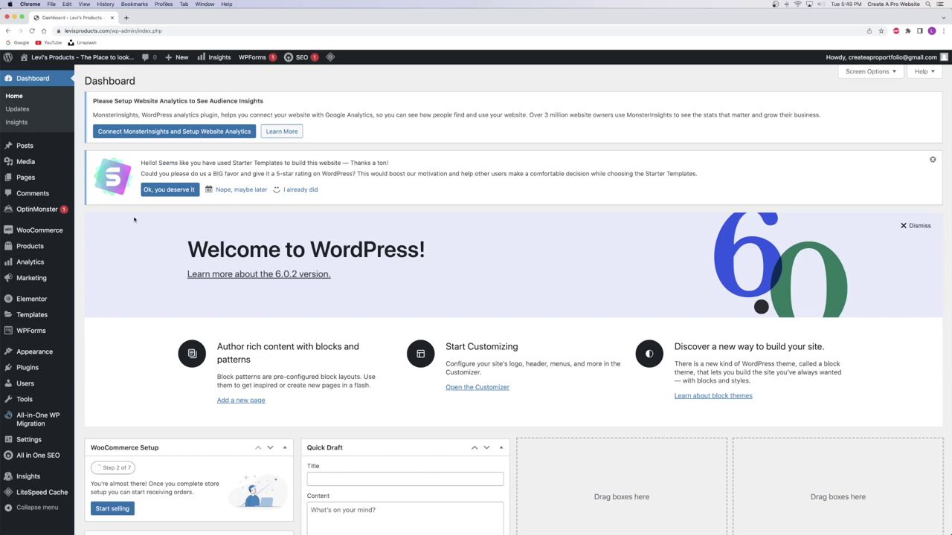
pyautogui.moveTo(24, 233)
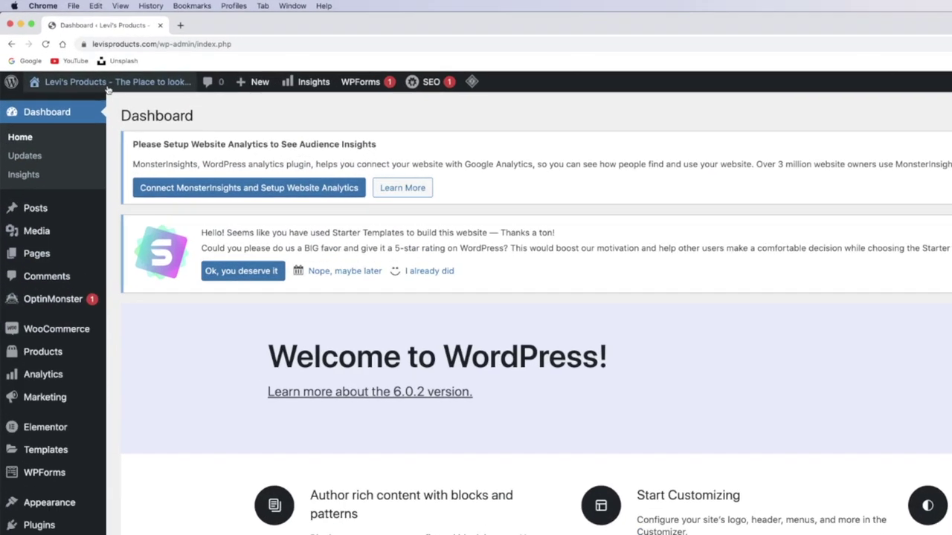
pyautogui.moveTo(107, 90)
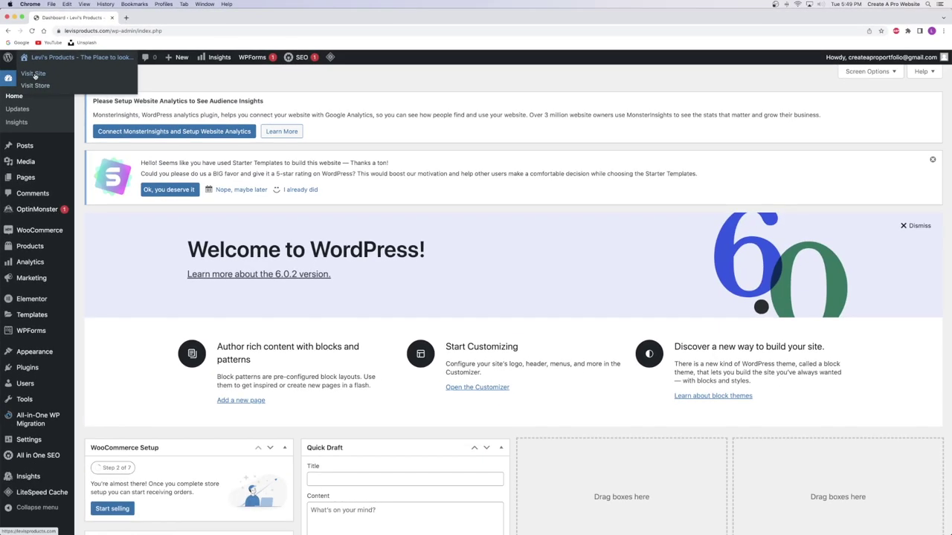
pyautogui.rightClick(35, 76)
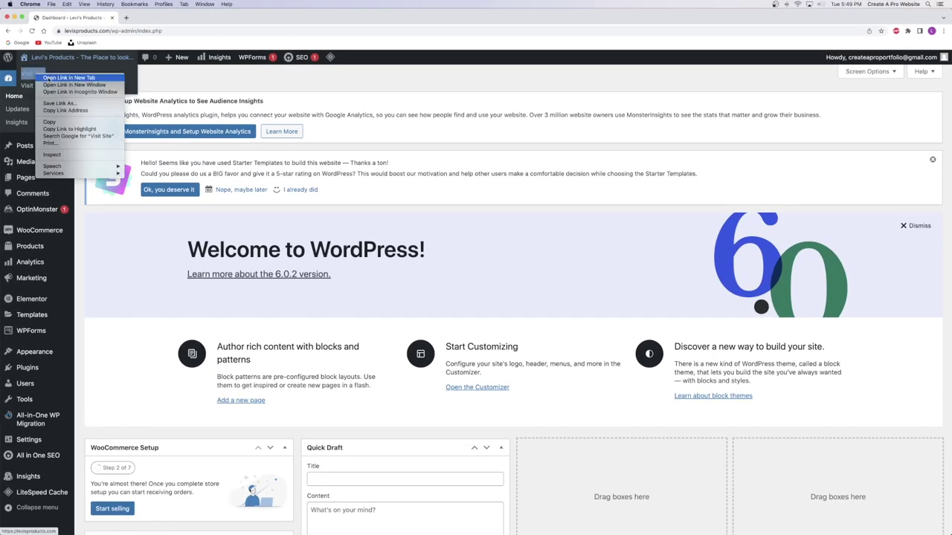
# Open the live homepage in a new tab, view it, and close it.
pyautogui.click(46, 77)
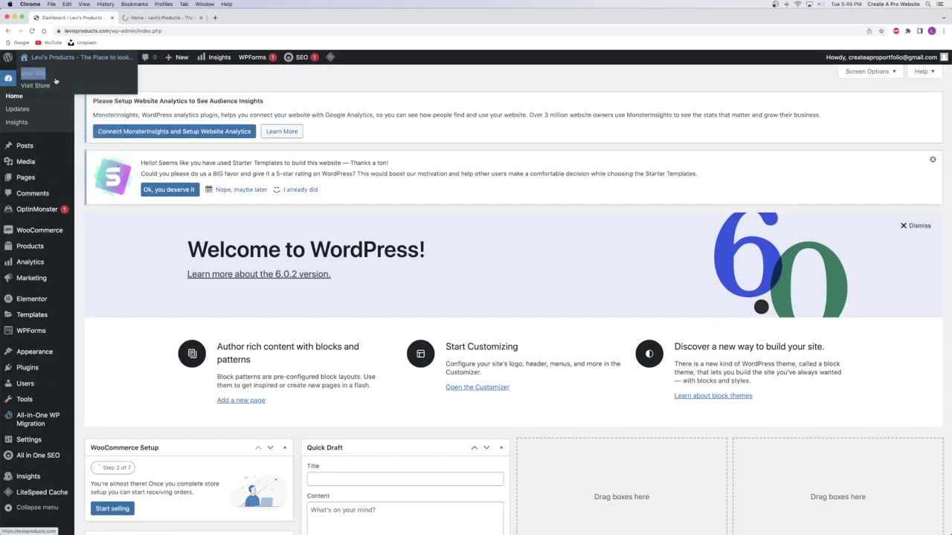
pyautogui.click(145, 18)
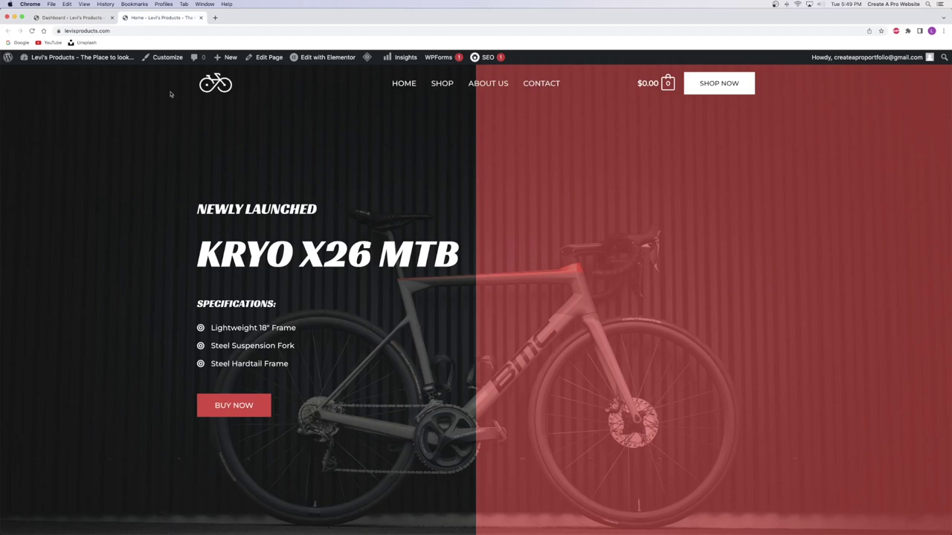
pyautogui.click(201, 17)
# Open the store page from Visit Store in a new tab, scroll it, and close it.
pyautogui.moveTo(37, 58)
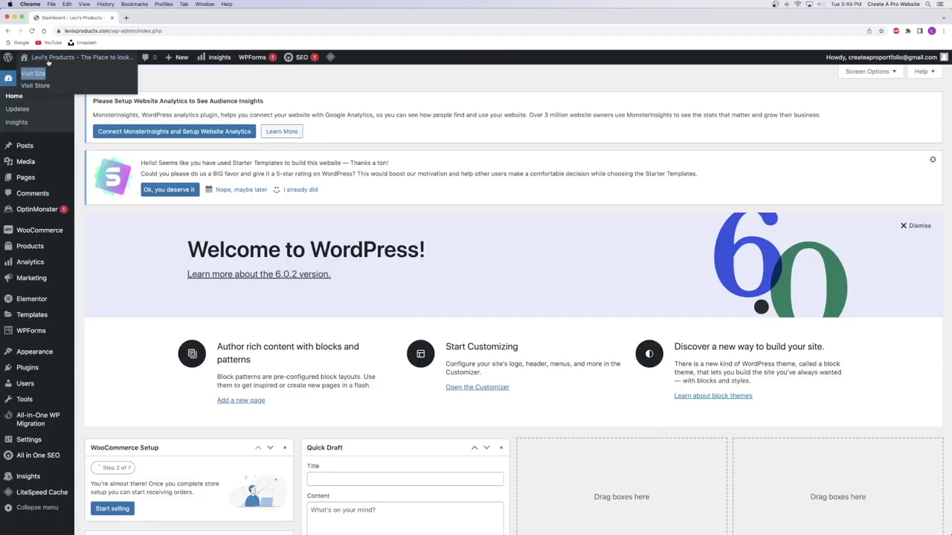
pyautogui.rightClick(41, 86)
pyautogui.click(76, 90)
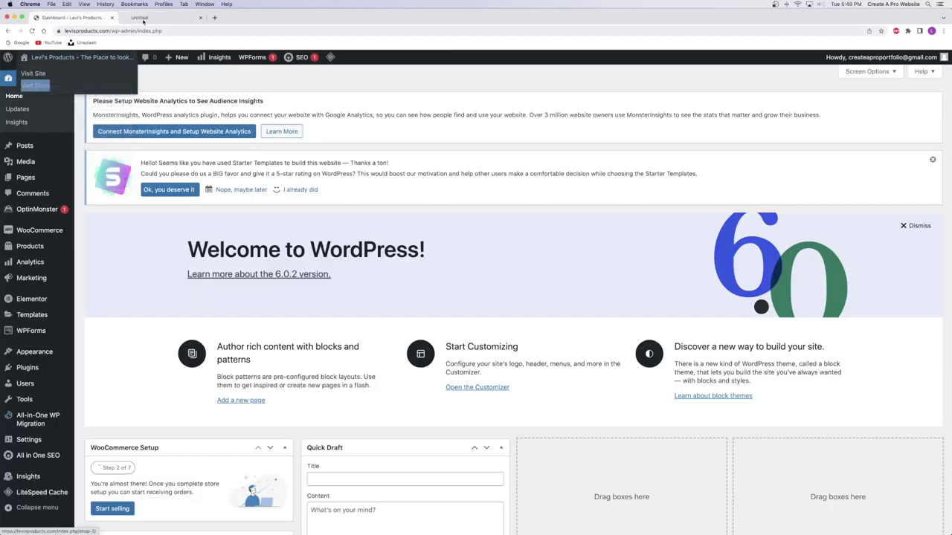
pyautogui.click(160, 17)
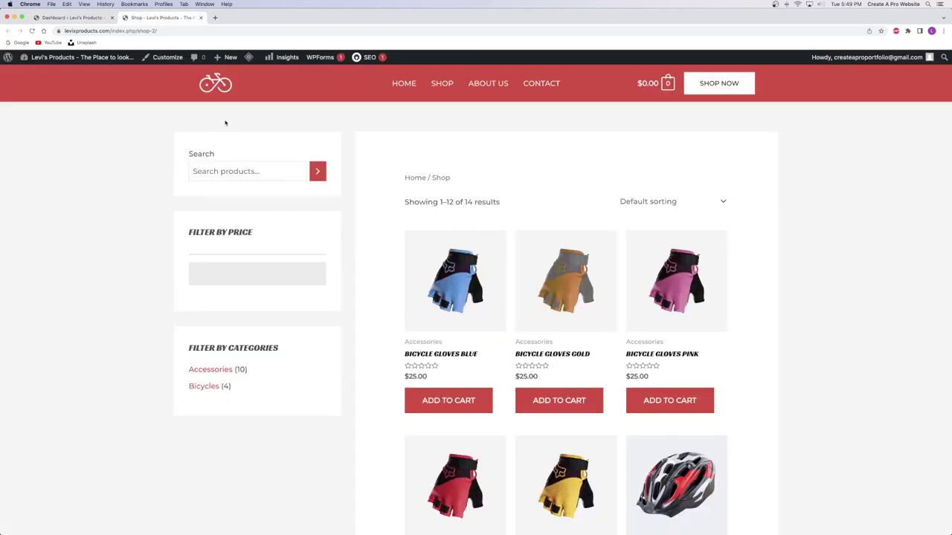
pyautogui.scroll(-6, 437, 275)
pyautogui.scroll(-5, 438, 275)
pyautogui.scroll(15, 437, 275)
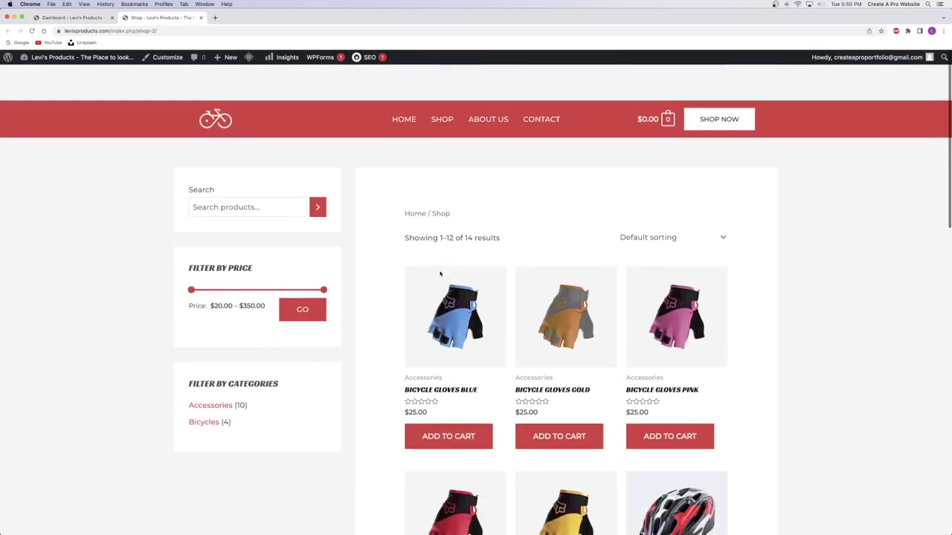
pyautogui.click(201, 17)
# Open the levisproducts.com homepage in a new tab beside the Dashboard.
pyautogui.moveTo(67, 59)
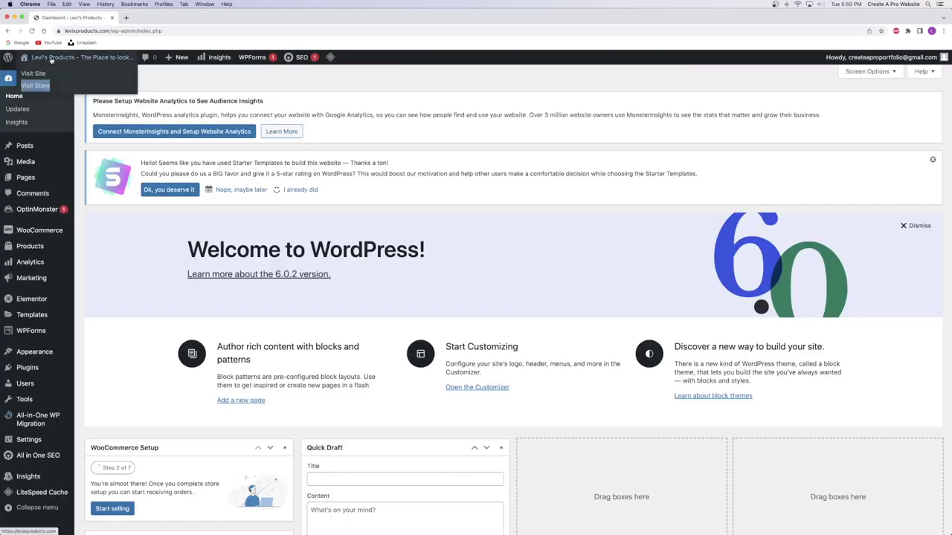
pyautogui.rightClick(59, 58)
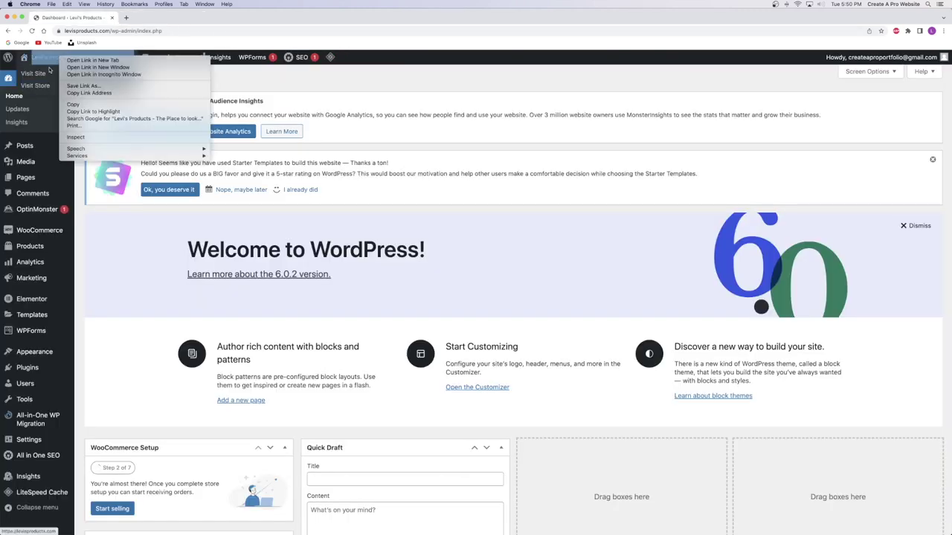
pyautogui.click(91, 60)
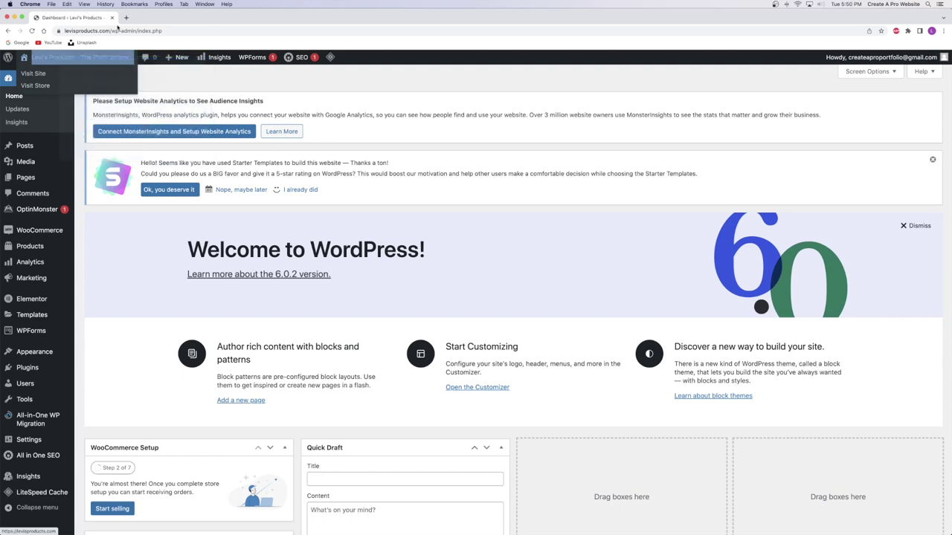
pyautogui.click(148, 19)
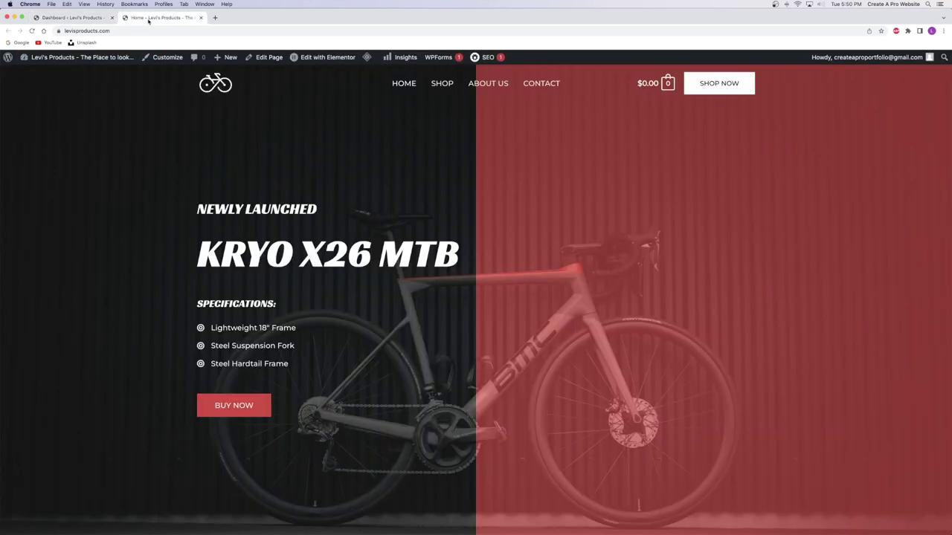
pyautogui.click(124, 30)
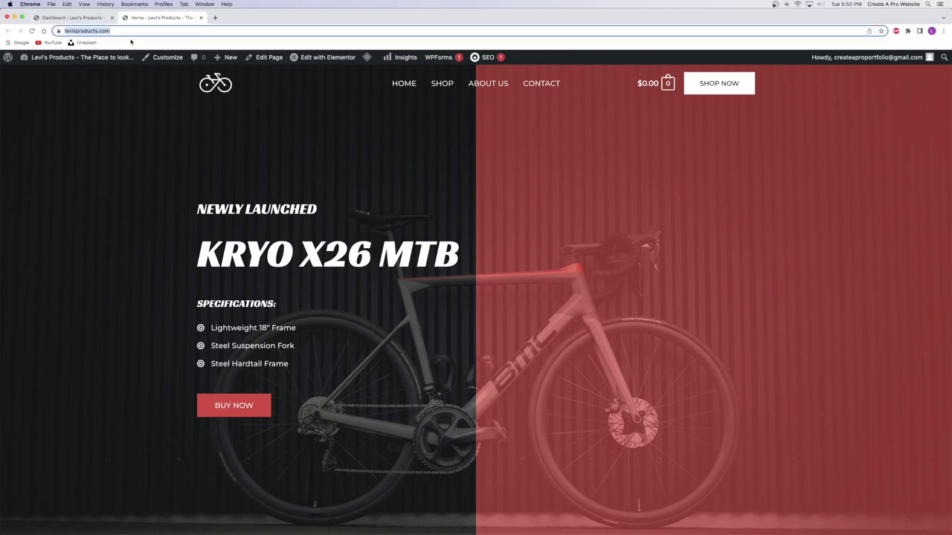
pyautogui.click(262, 124)
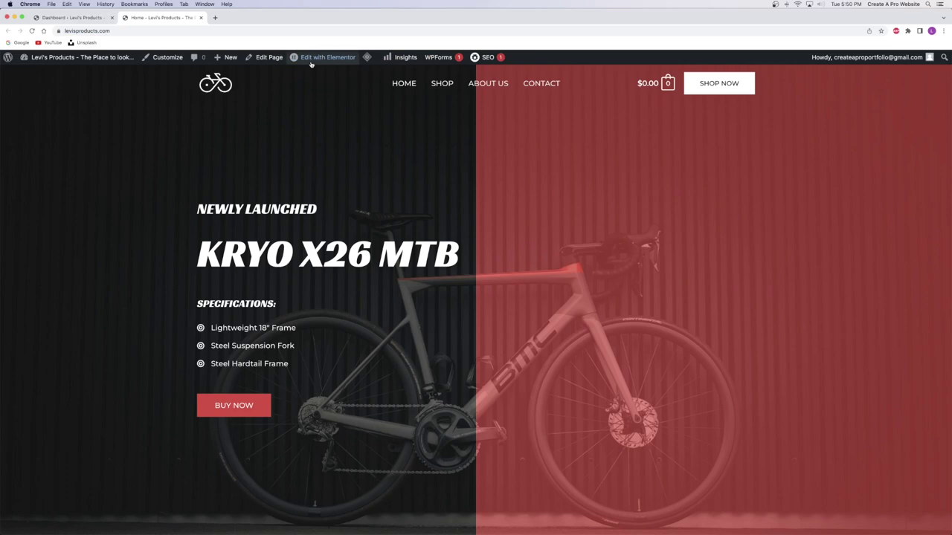
# Open the Home page in Elementor via Edit with Elementor in the admin bar.
pyautogui.moveTo(312, 59)
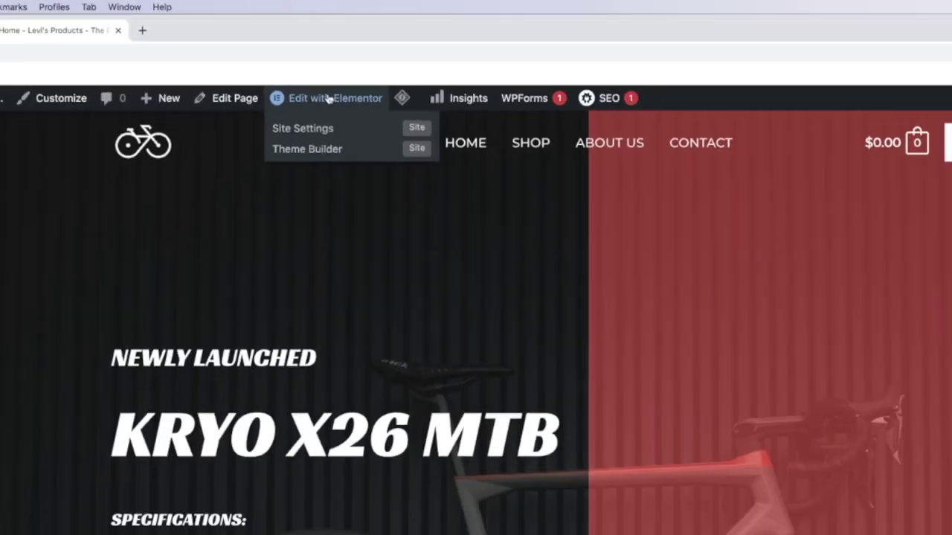
pyautogui.click(334, 154)
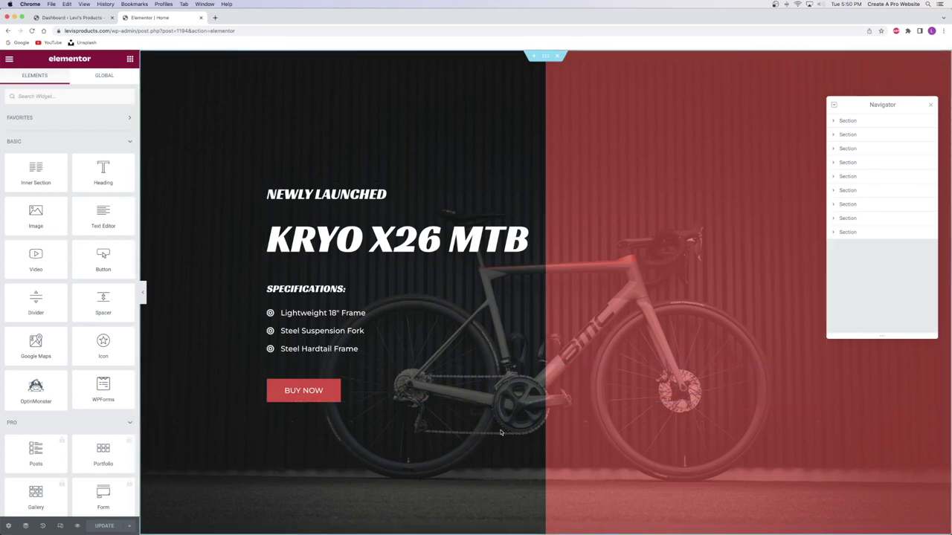
# Close Elementor's Navigator panel to reveal the full KRYO X26 MTB hero.
pyautogui.click(931, 104)
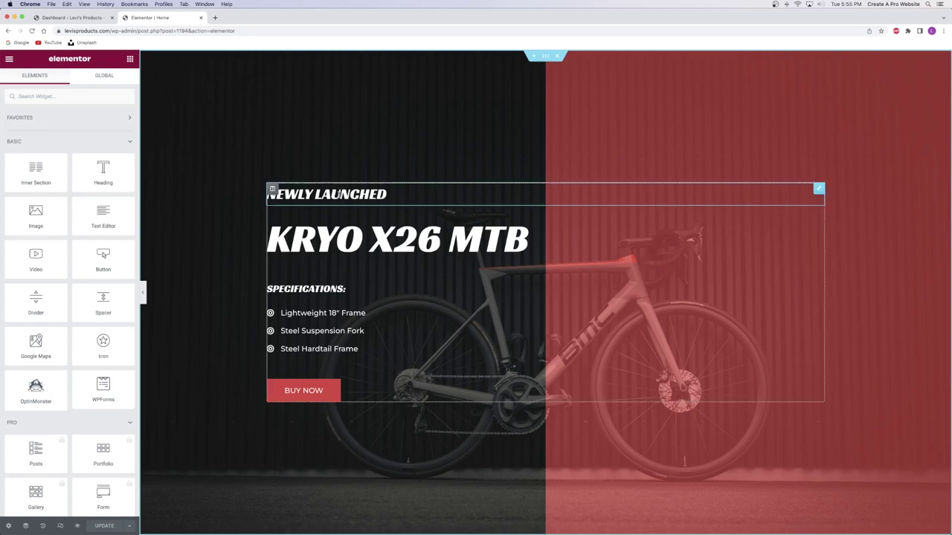
# Fix the small heading so it reads NEWLY LAUNCHED again.
pyautogui.click(339, 193)
pyautogui.write('sdfasdfasdf')
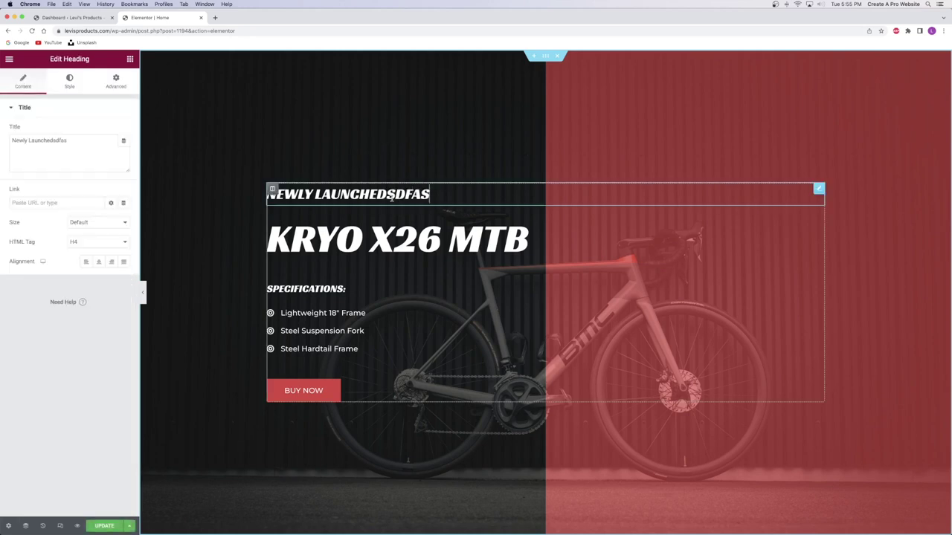
pyautogui.press('BackSpace')
pyautogui.press('BackSpace')
pyautogui.press('BackSpace')
pyautogui.press('BackSpace')
pyautogui.press('BackSpace')
pyautogui.press('BackSpace')
pyautogui.press('BackSpace')
pyautogui.press('BackSpace')
pyautogui.press('BackSpace')
pyautogui.press('BackSpace')
pyautogui.press('BackSpace')
pyautogui.press('BackSpace')
pyautogui.press('BackSpace')
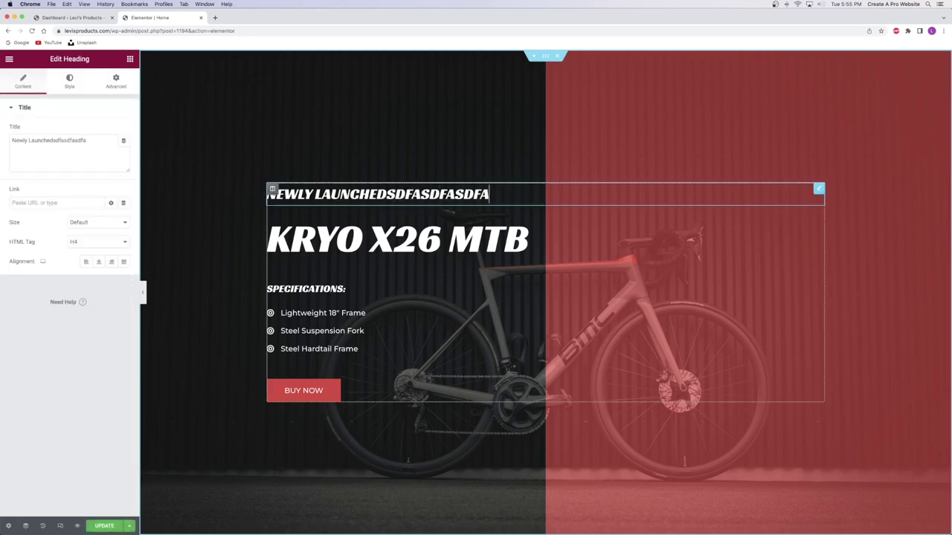
pyautogui.press('BackSpace')
pyautogui.press('BackSpace')
pyautogui.press('BackSpace')
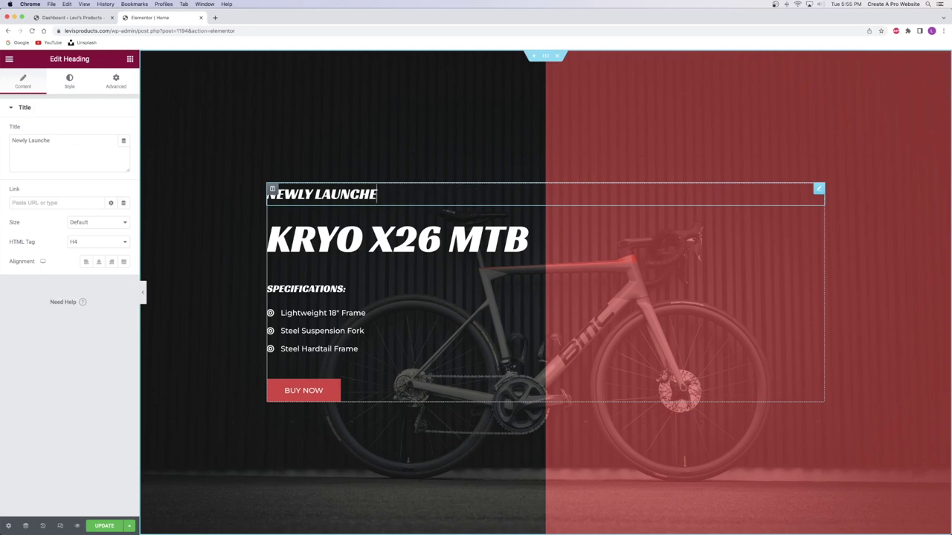
pyautogui.write('d')
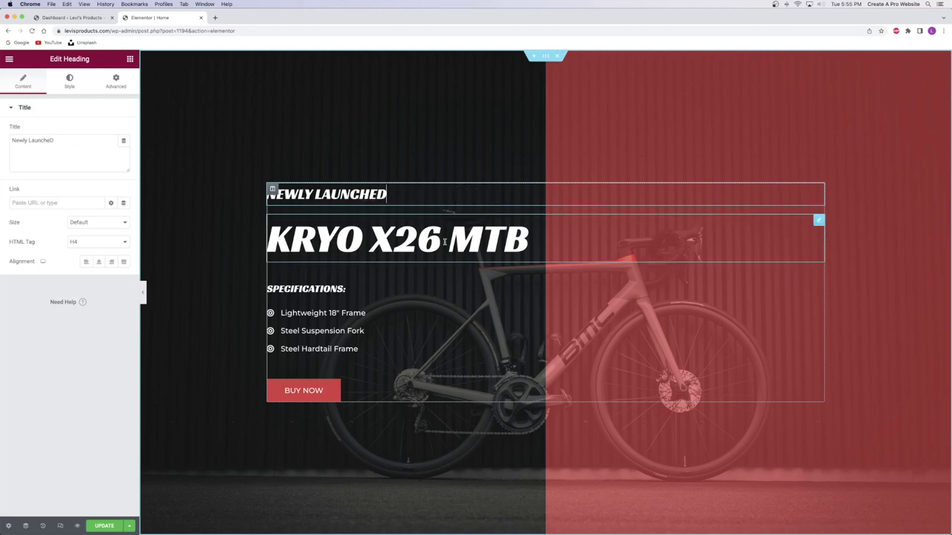
# Insert 'Levi' into the KRYO X26 MTB headline, then delete it again.
pyautogui.click(346, 246)
pyautogui.click(448, 237)
pyautogui.write('Levi')
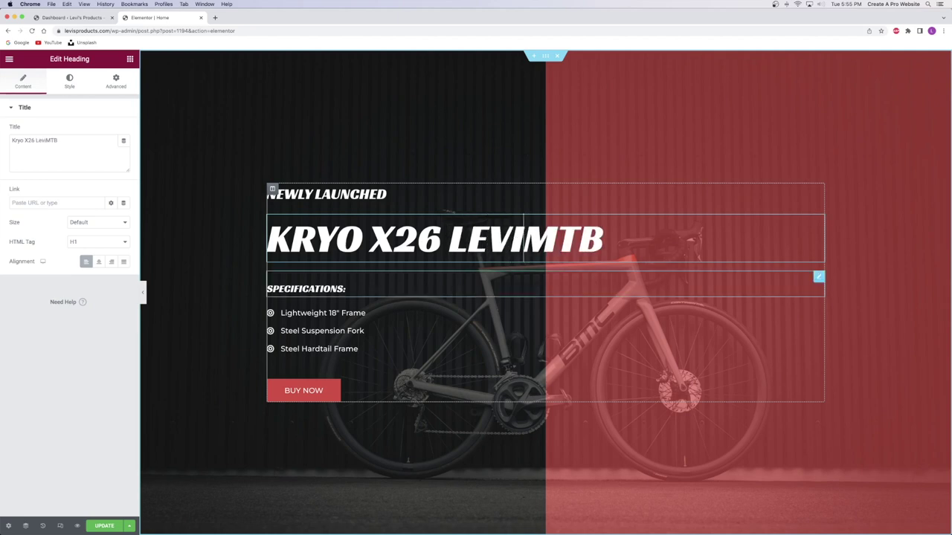
pyautogui.press('BackSpace')
pyautogui.press('BackSpace')
pyautogui.press('BackSpace')
pyautogui.press('BackSpace')
pyautogui.press('BackSpace')
pyautogui.press('BackSpace')
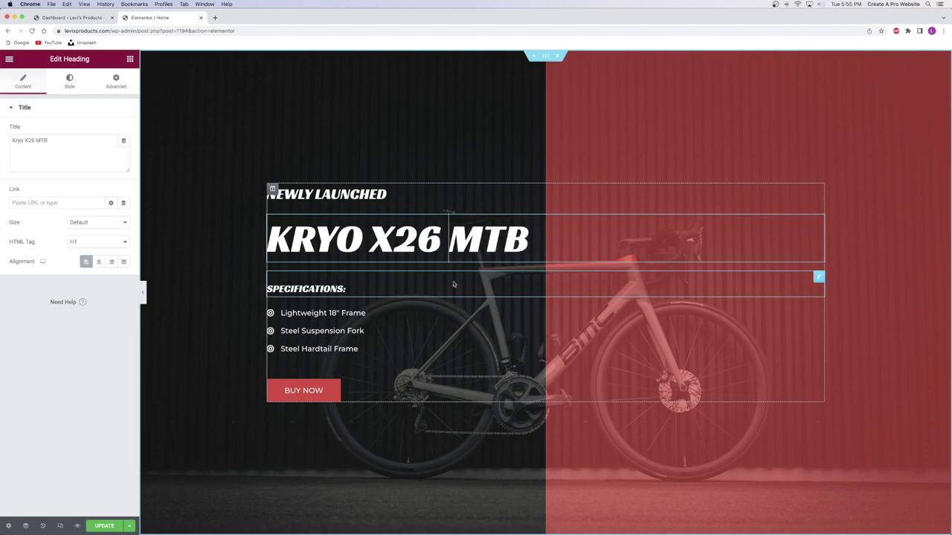
pyautogui.scroll(-5, 448, 281)
pyautogui.scroll(-10, 449, 281)
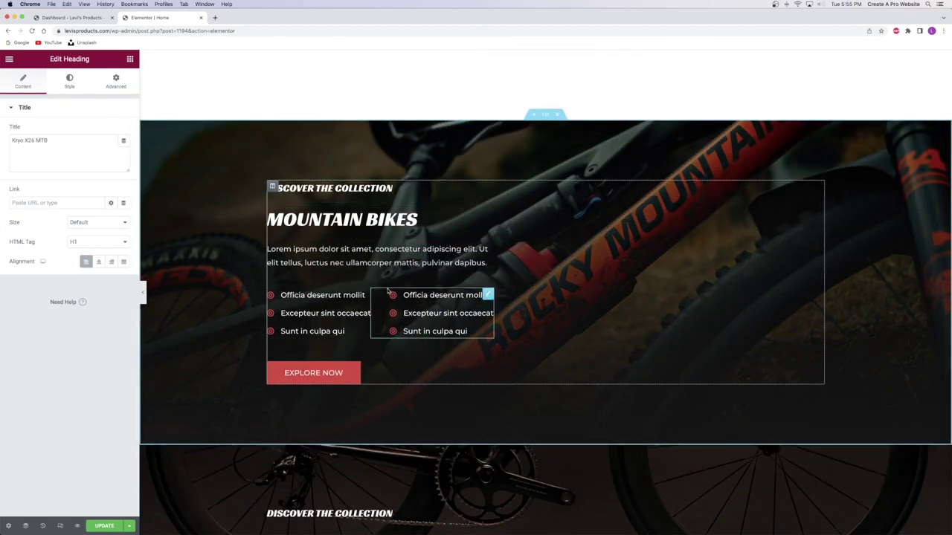
# Append the test letters 'asdfasdfasdfasdf' to the Mountain Bikes description.
pyautogui.click(362, 256)
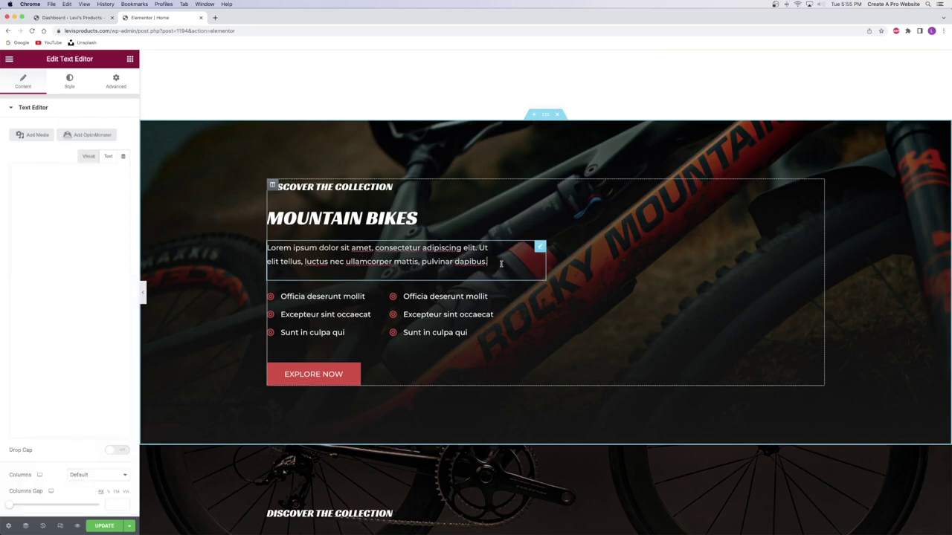
pyautogui.write('asdfasdfasdfasdf')
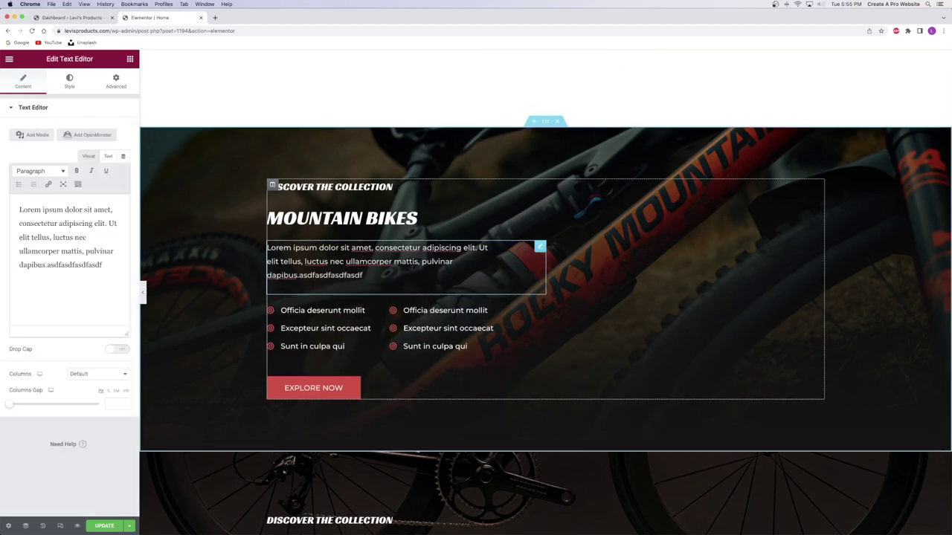
pyautogui.scroll(-9, 470, 274)
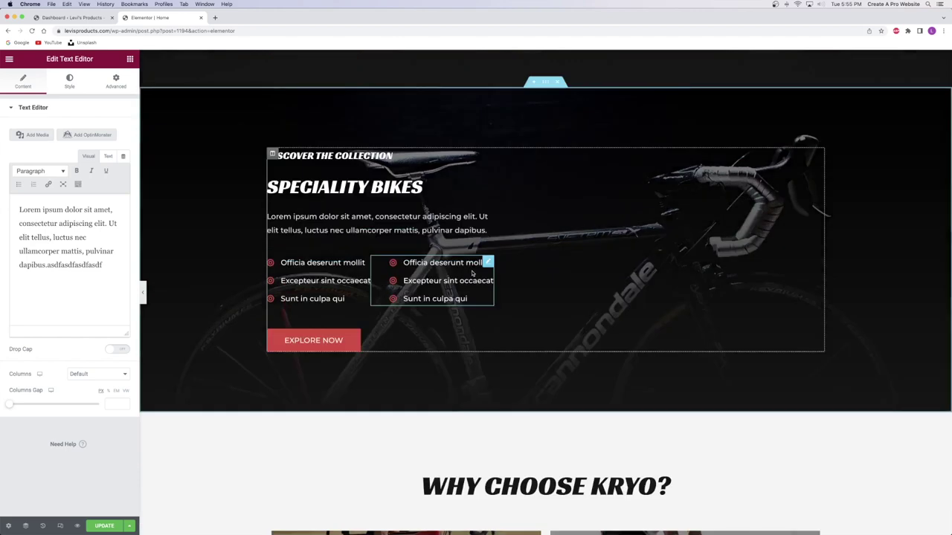
pyautogui.scroll(-6, 472, 274)
pyautogui.scroll(1, 471, 275)
# Type test letters into the Light Weight title, then delete them to restore 'Light weight'.
pyautogui.click(337, 202)
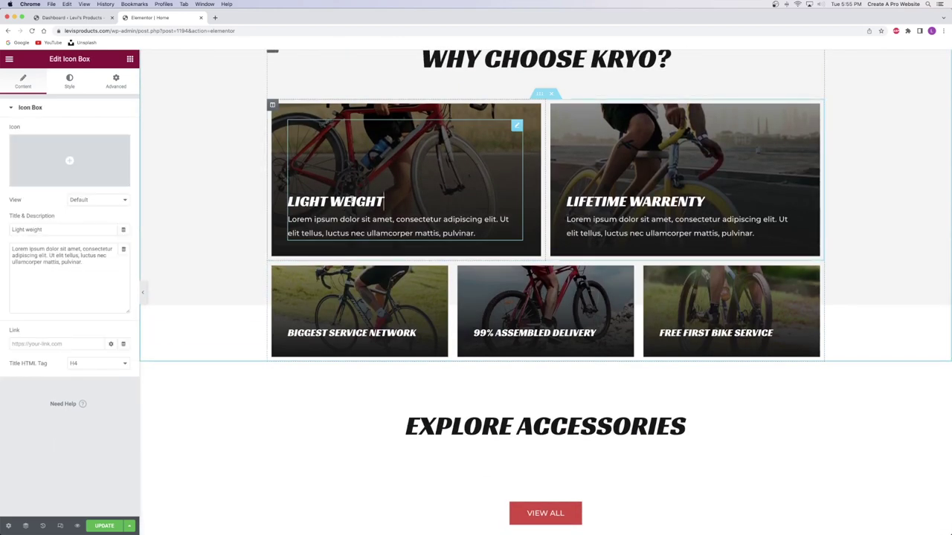
pyautogui.write('asdfas')
pyautogui.press('BackSpace')
pyautogui.press('BackSpace')
pyautogui.press('BackSpace')
pyautogui.press('BackSpace')
pyautogui.press('BackSpace')
pyautogui.press('BackSpace')
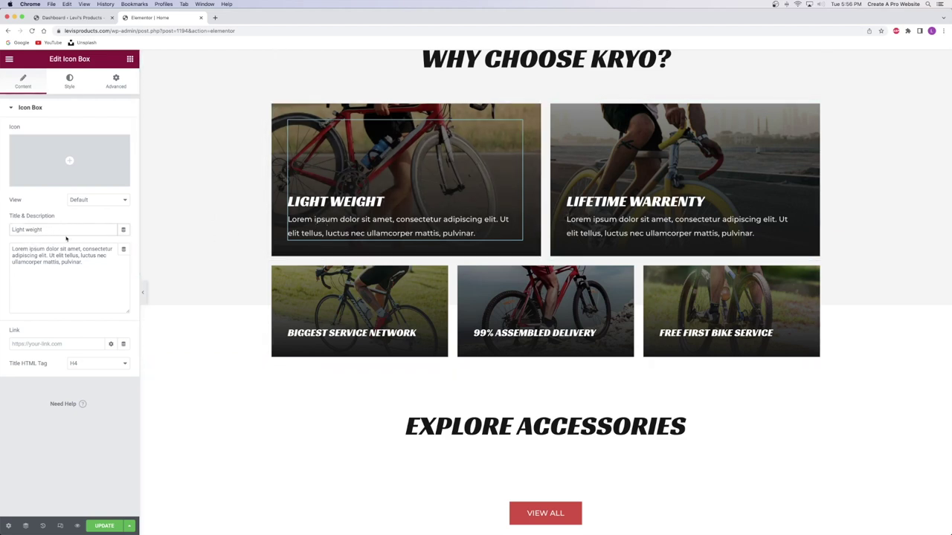
pyautogui.write('asdfasdfasdf')
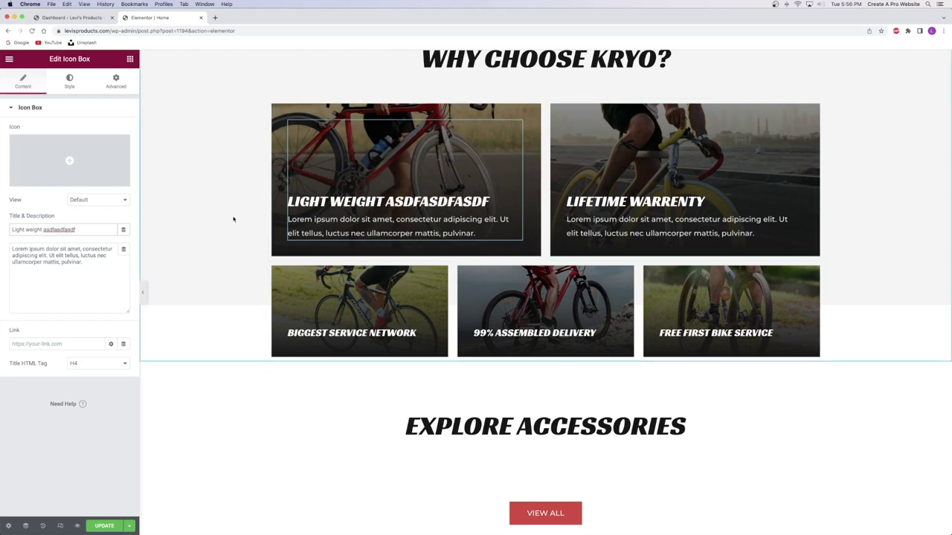
pyautogui.hotkey('alt', 'shift', 'Left')
pyautogui.press('BackSpace')
# Add test letters to the EXPLORE ACCESSORIES heading and erase them again.
pyautogui.scroll(-3, 563, 169)
pyautogui.click(535, 322)
pyautogui.write('asdfasd')
pyautogui.press('BackSpace')
pyautogui.press('BackSpace')
pyautogui.press('BackSpace')
pyautogui.press('BackSpace')
pyautogui.press('BackSpace')
pyautogui.press('BackSpace')
pyautogui.press('BackSpace')
pyautogui.press('BackSpace')
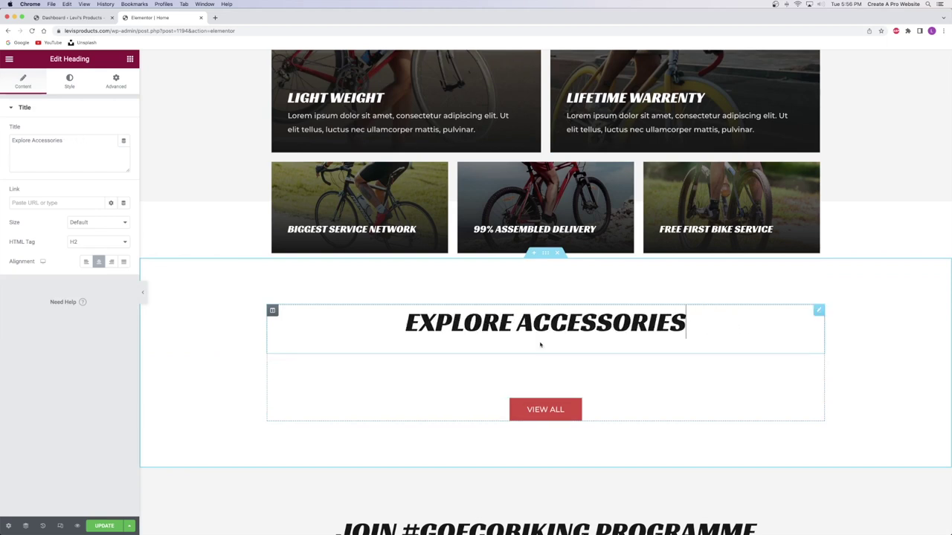
pyautogui.scroll(-8, 542, 342)
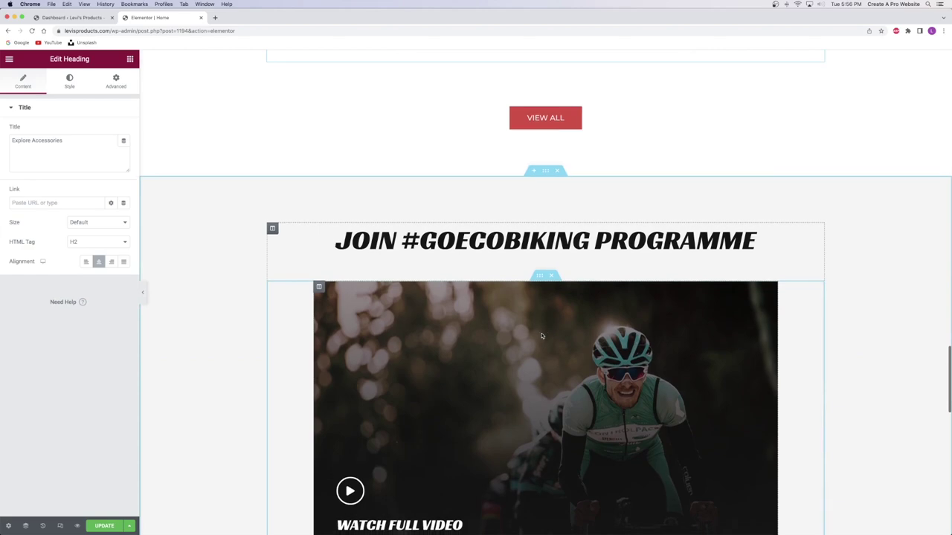
pyautogui.scroll(-10, 540, 336)
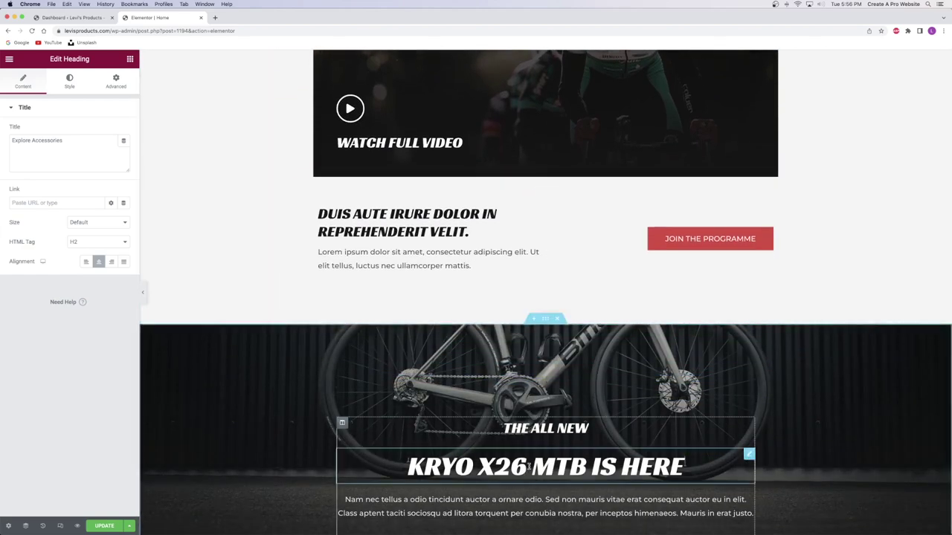
pyautogui.scroll(-5, 607, 290)
pyautogui.scroll(-8, 551, 299)
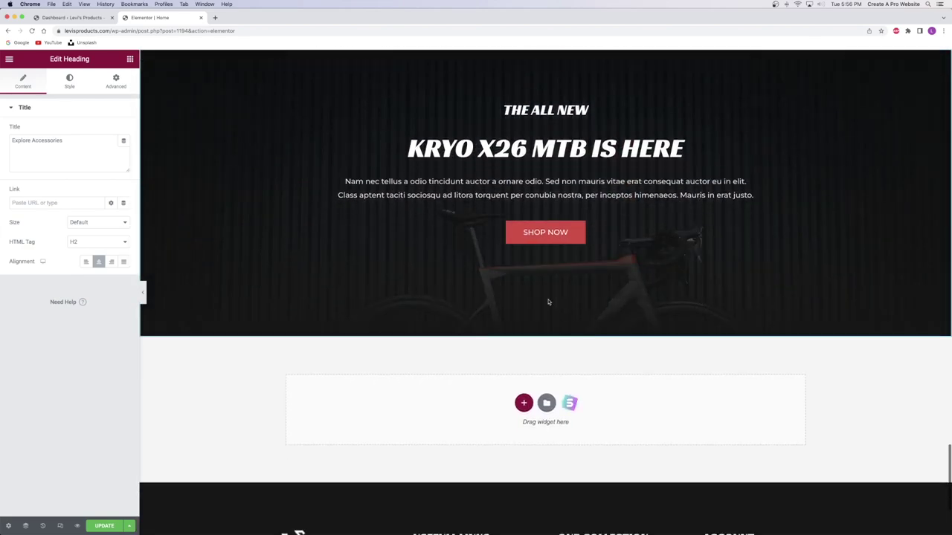
pyautogui.scroll(20, 550, 299)
pyautogui.scroll(15, 551, 298)
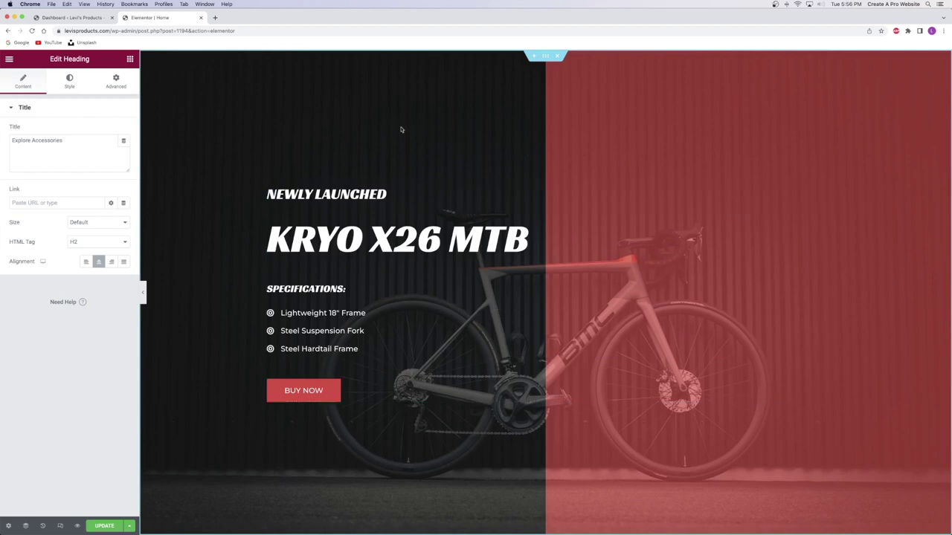
pyautogui.scroll(-6, 409, 130)
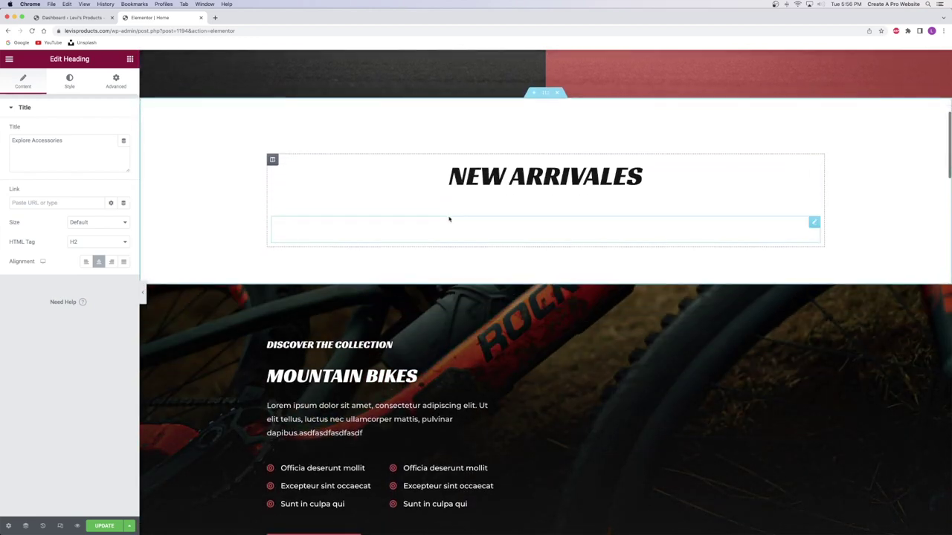
pyautogui.scroll(6, 447, 216)
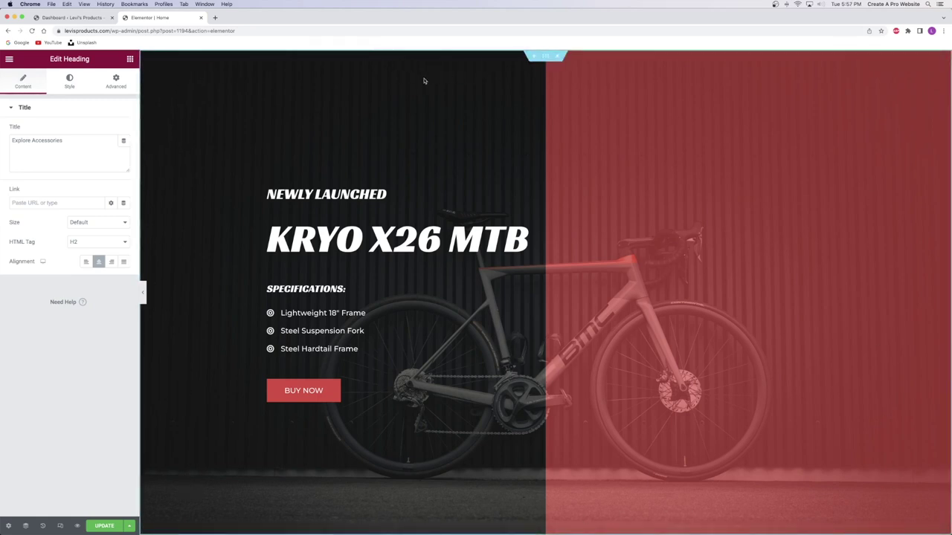
pyautogui.scroll(-5, 424, 80)
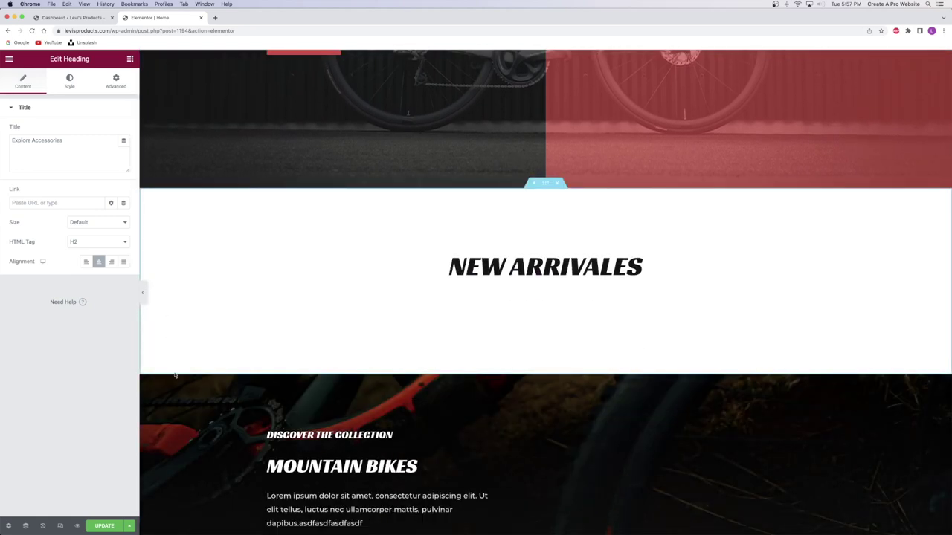
pyautogui.scroll(-2, 589, 251)
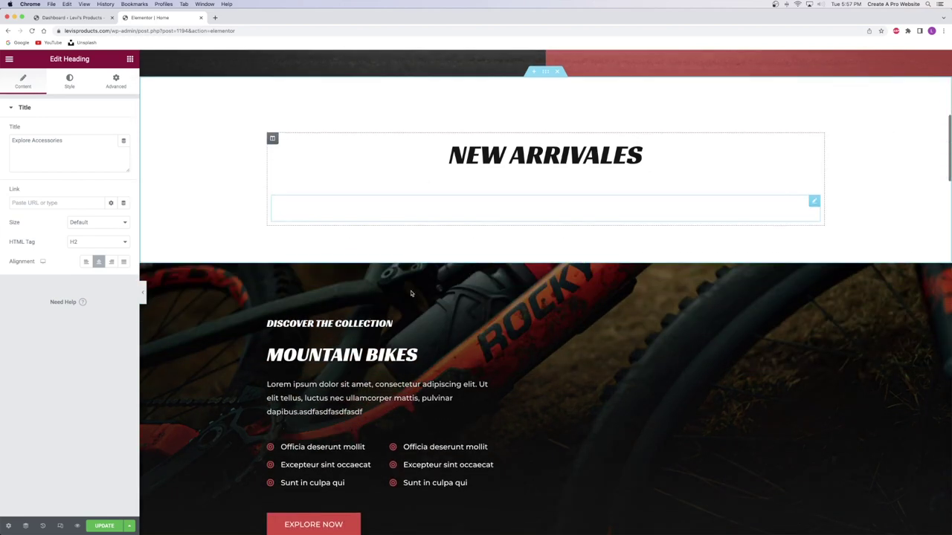
pyautogui.scroll(8, 229, 291)
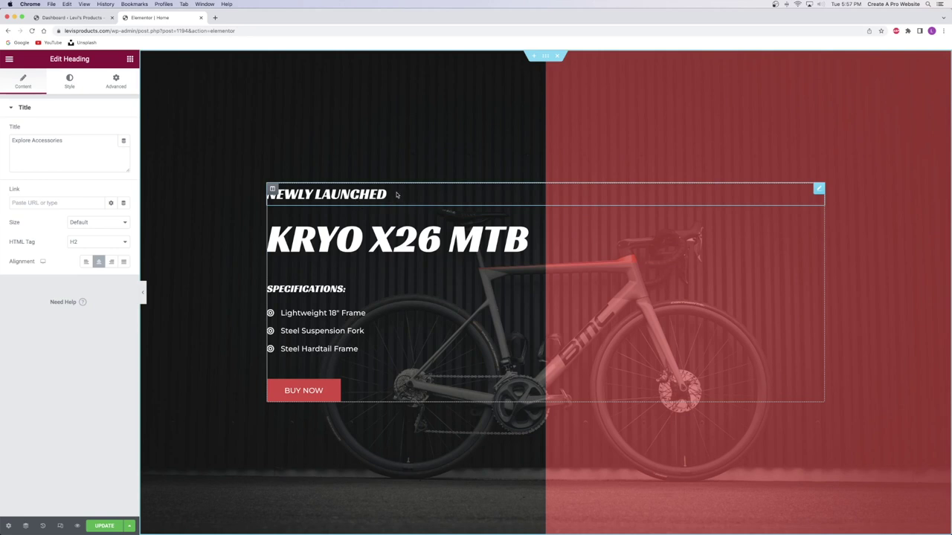
# Check the settings of the Newly Launched heading, Buy Now button, specifications list and hero column.
pyautogui.click(397, 196)
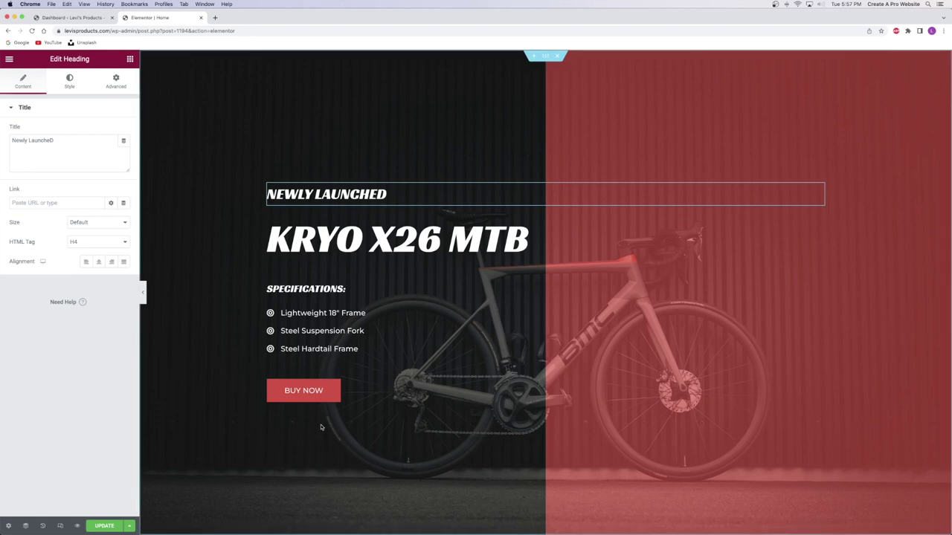
pyautogui.click(405, 386)
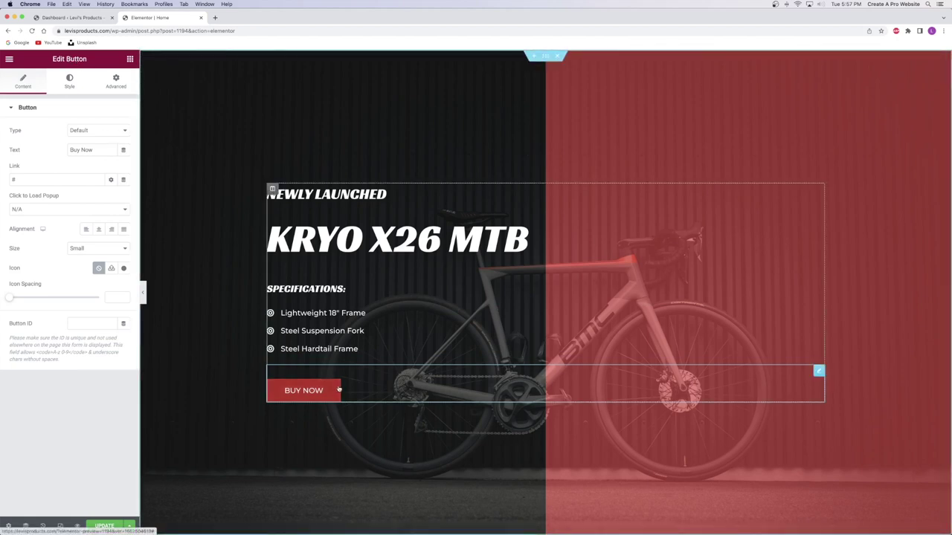
pyautogui.click(452, 325)
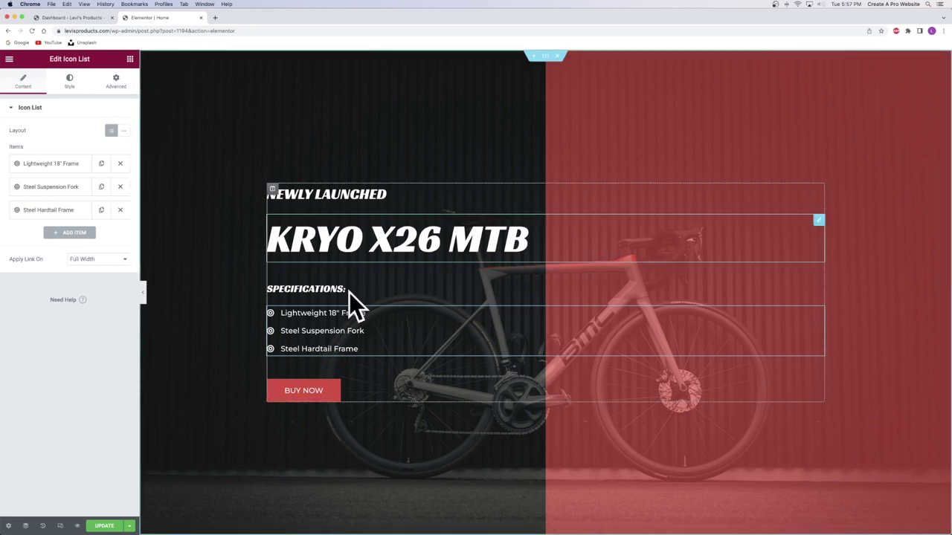
pyautogui.rightClick(392, 330)
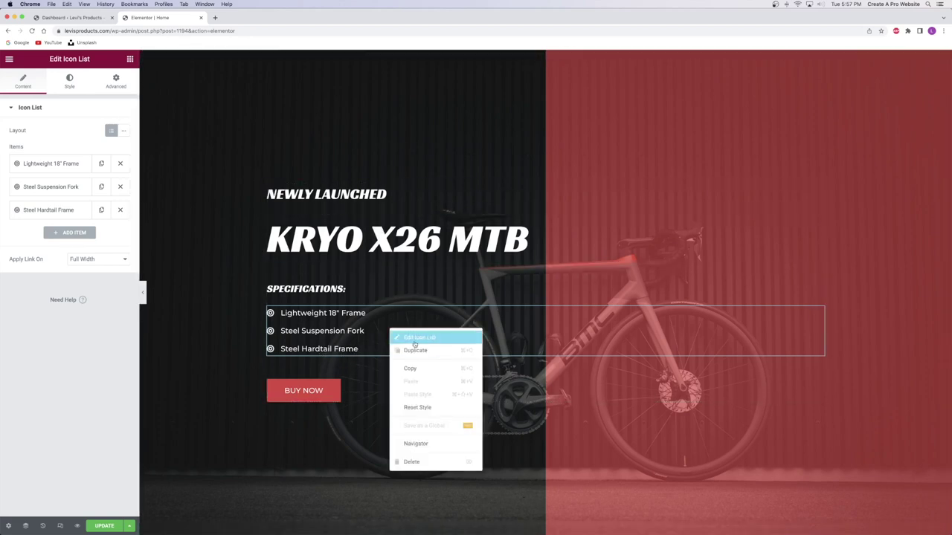
pyautogui.click(416, 341)
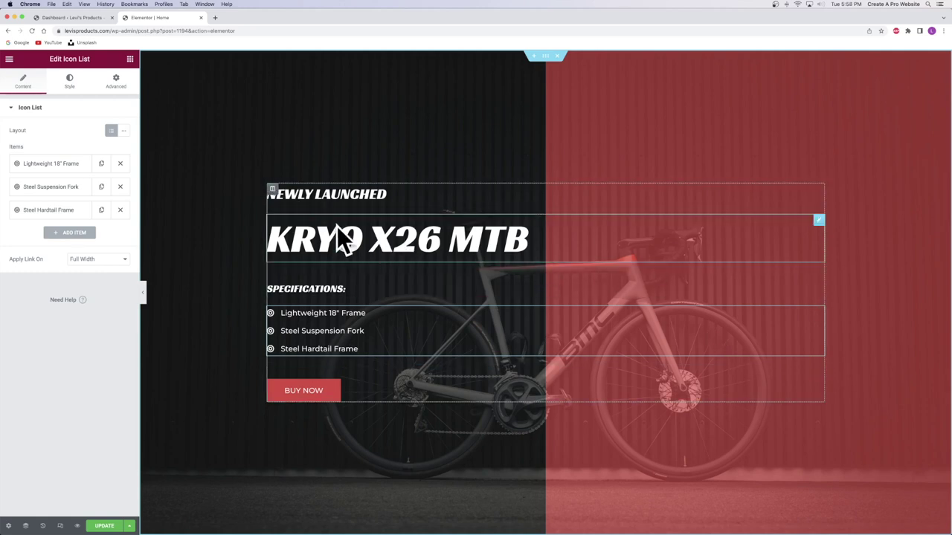
pyautogui.click(272, 190)
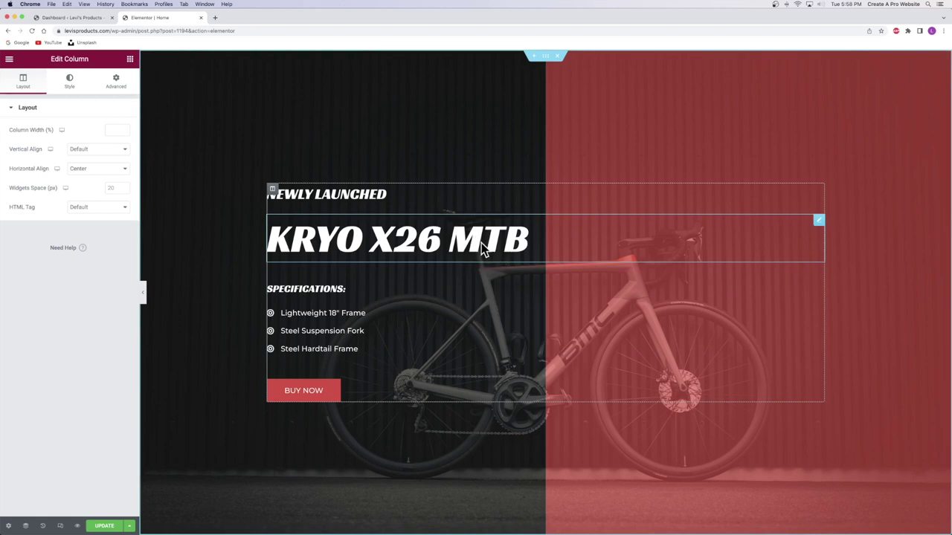
# Select the KRYO X26 MTB headline to show its heading settings.
pyautogui.click(536, 230)
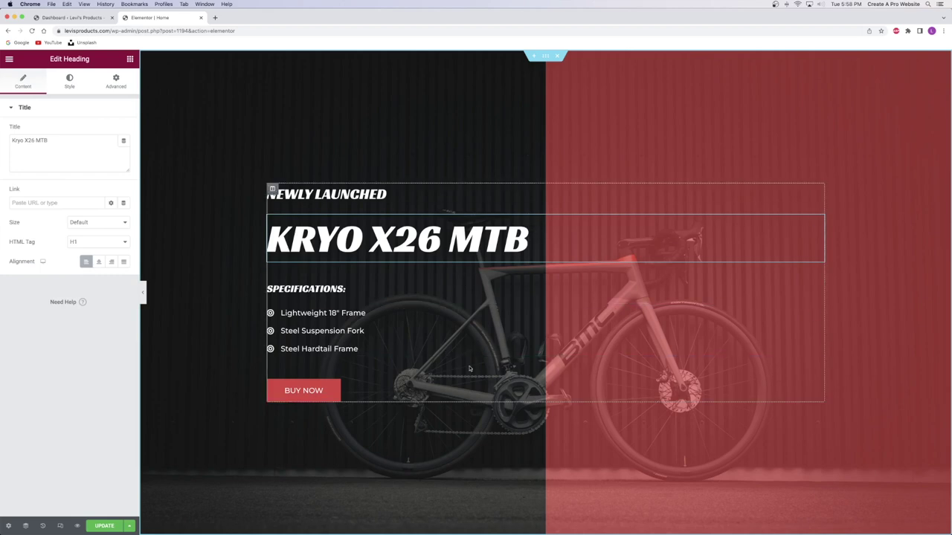
pyautogui.scroll(-10, 470, 368)
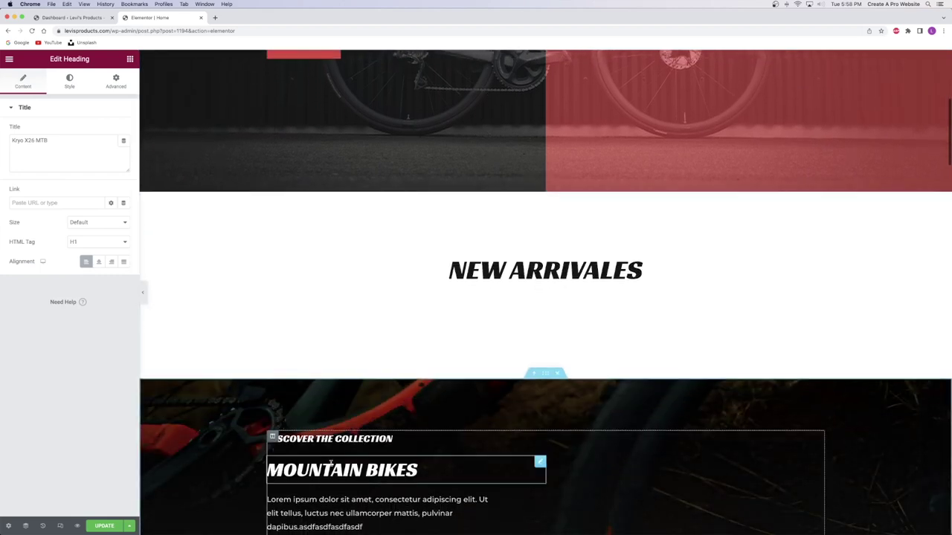
pyautogui.scroll(10, 510, 278)
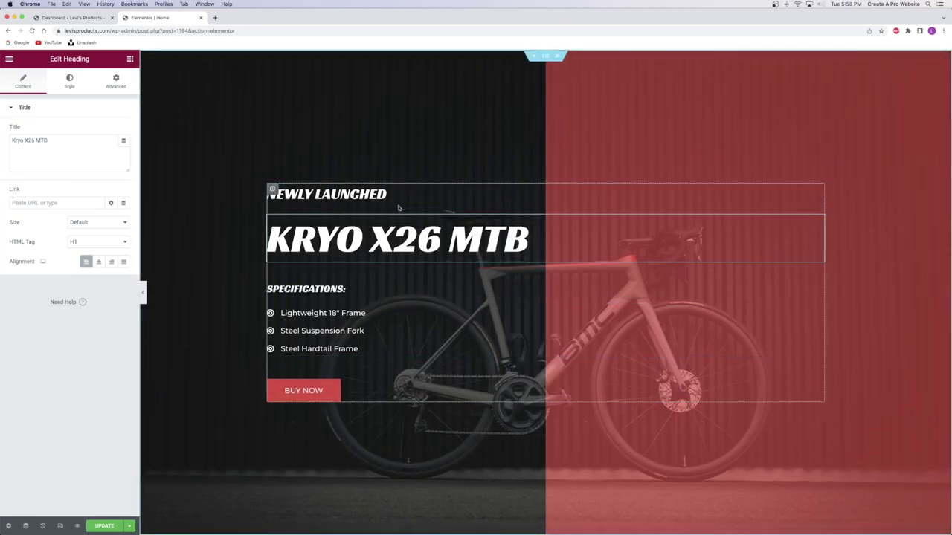
# Add a new column beside the hero text and place an Image widget in it.
pyautogui.rightClick(272, 191)
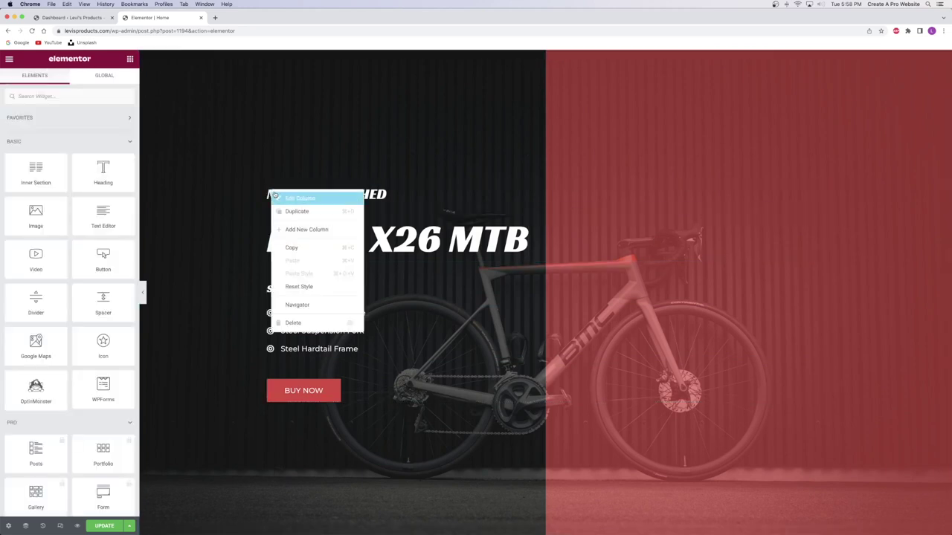
pyautogui.click(294, 228)
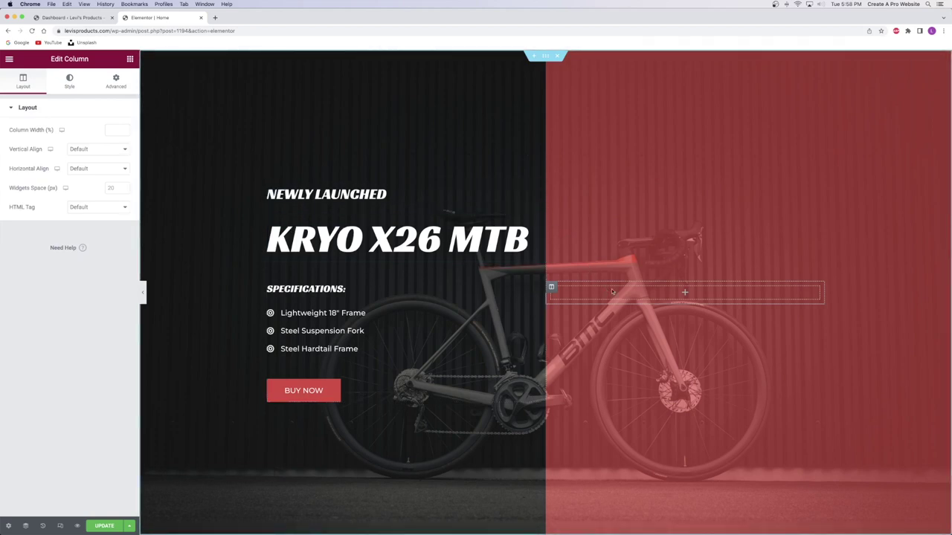
pyautogui.click(685, 293)
pyautogui.moveTo(36, 217); pyautogui.dragTo(661, 287)
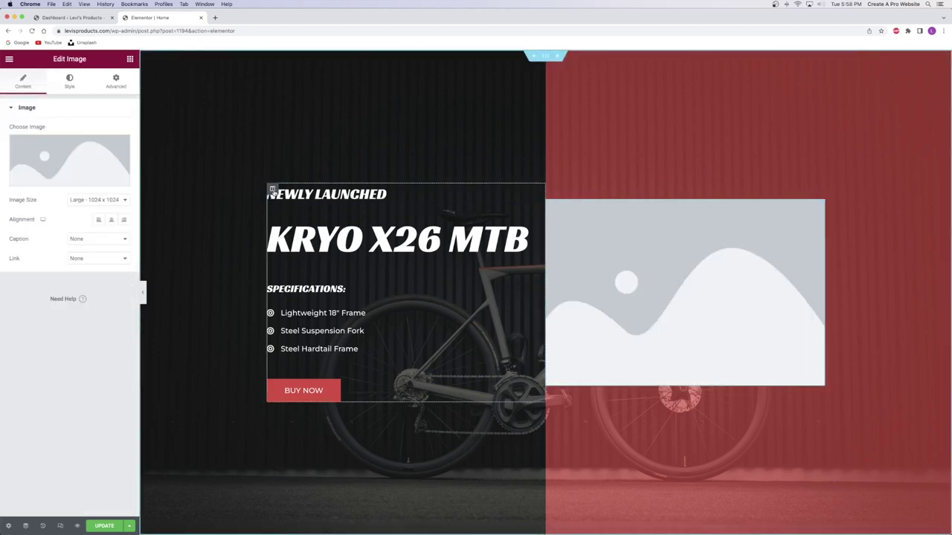
# Delete the trial image column and bring up the hero section's settings.
pyautogui.rightClick(550, 209)
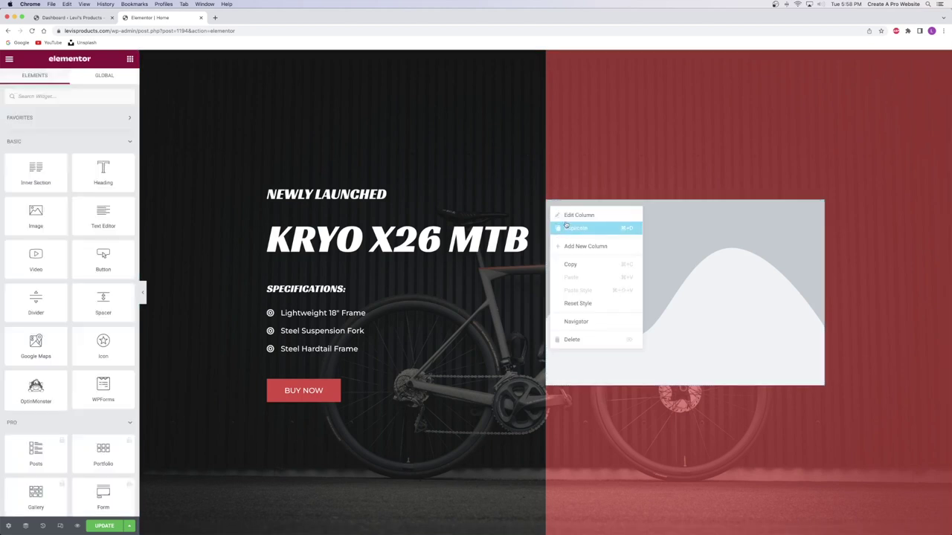
pyautogui.click(591, 342)
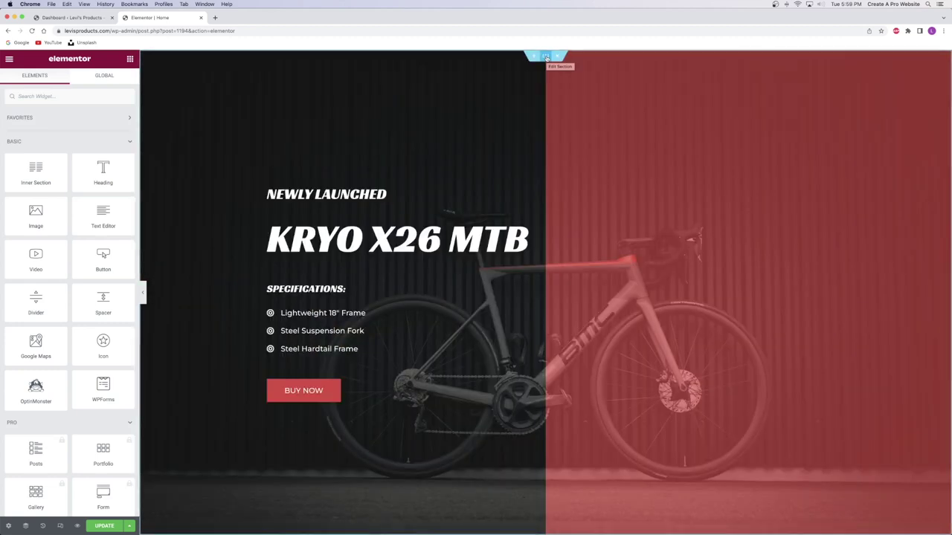
pyautogui.click(546, 57)
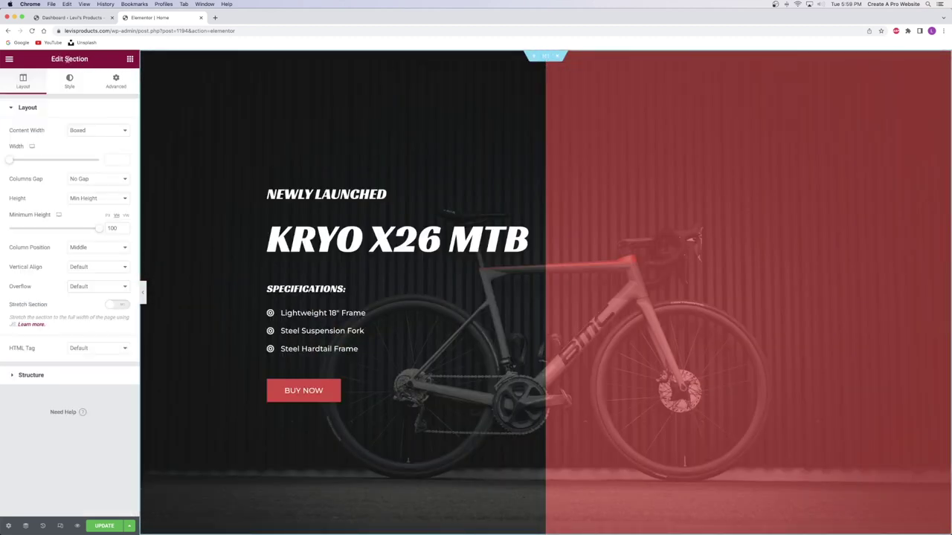
# Switch the hero section's content width to Full Width, then back to Boxed.
pyautogui.rightClick(308, 98)
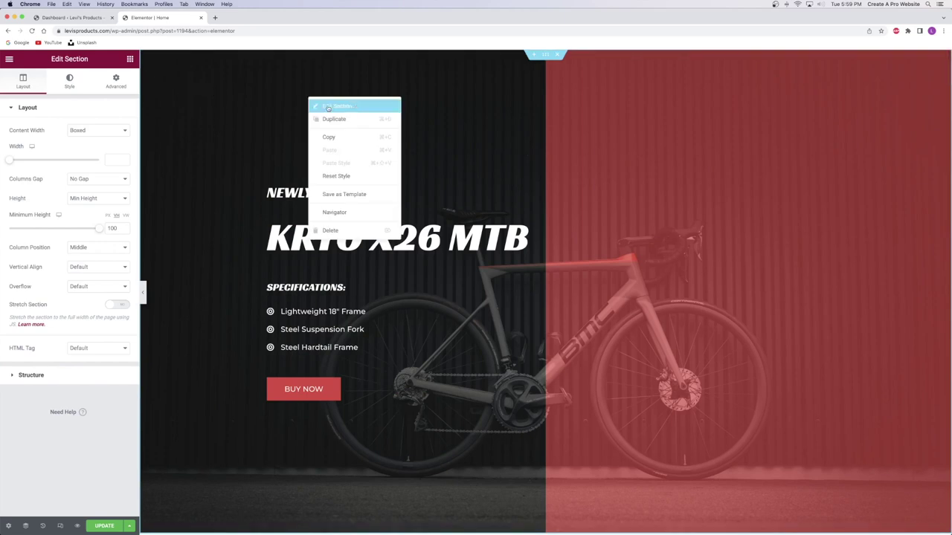
pyautogui.click(335, 108)
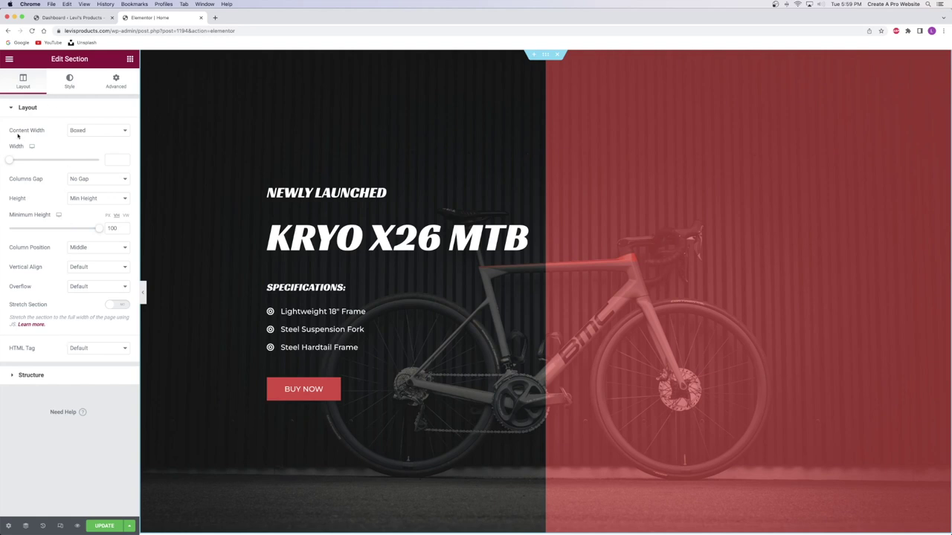
pyautogui.click(86, 132)
pyautogui.click(87, 140)
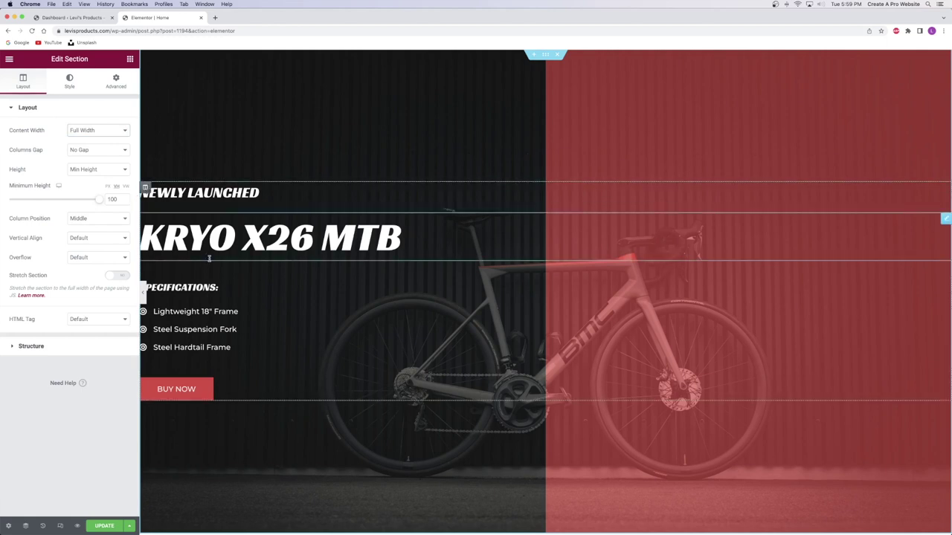
pyautogui.click(86, 133)
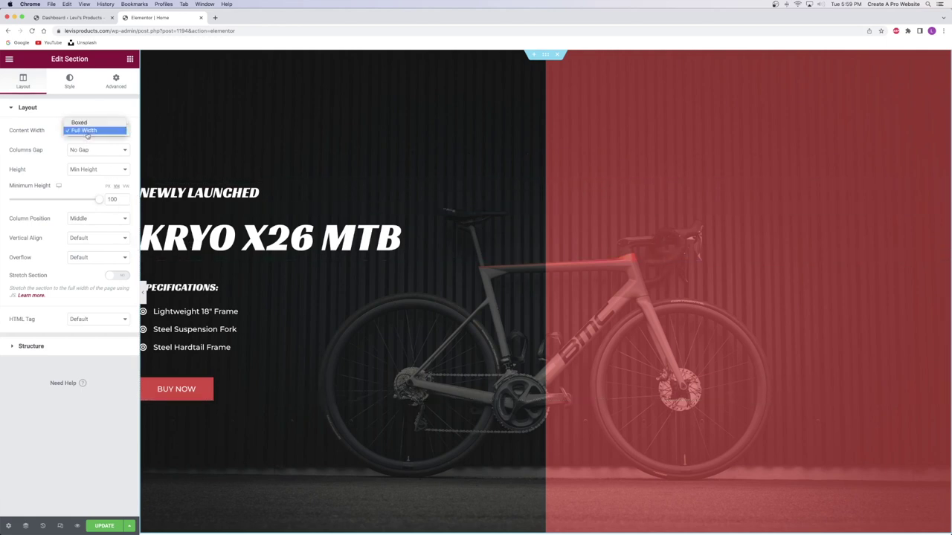
pyautogui.click(79, 122)
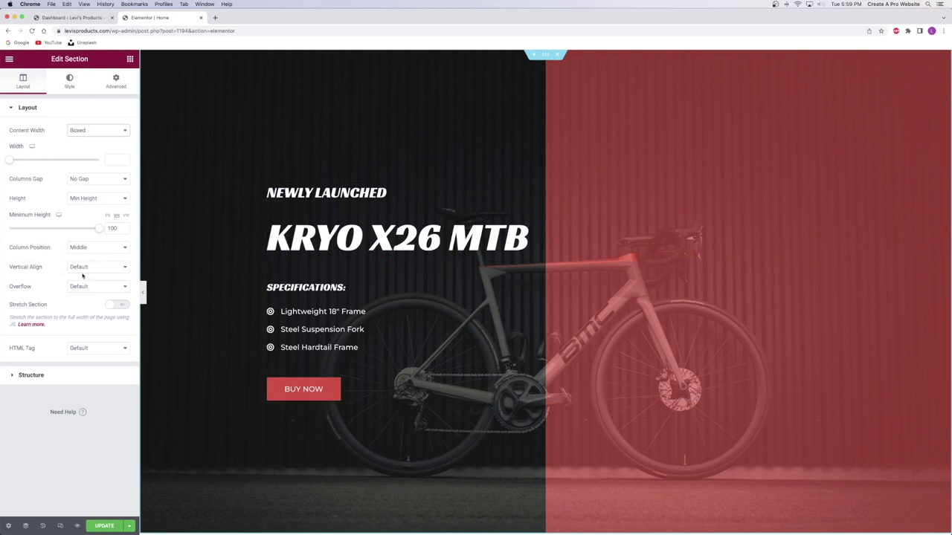
# Browse the section's Style background and overlay panels and Advanced margin/padding, returning to Layout.
pyautogui.click(69, 83)
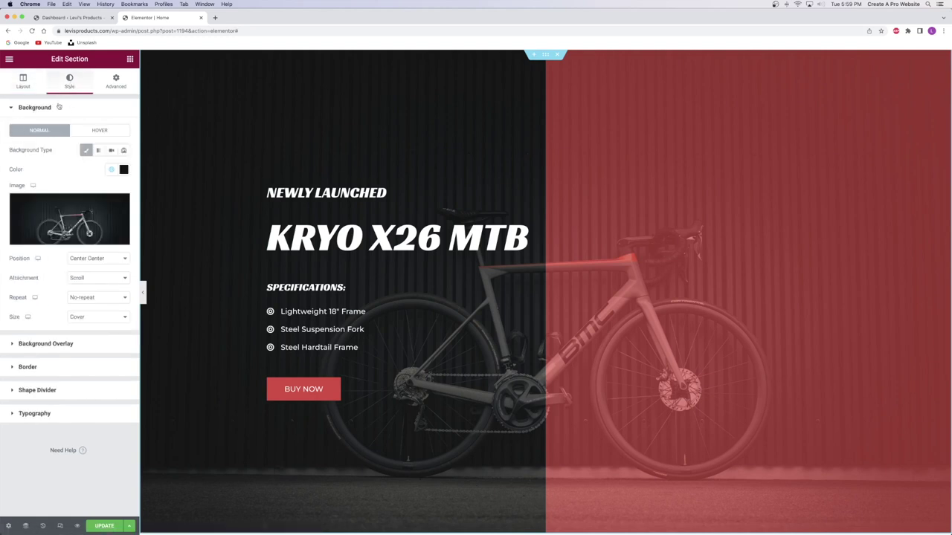
pyautogui.click(33, 107)
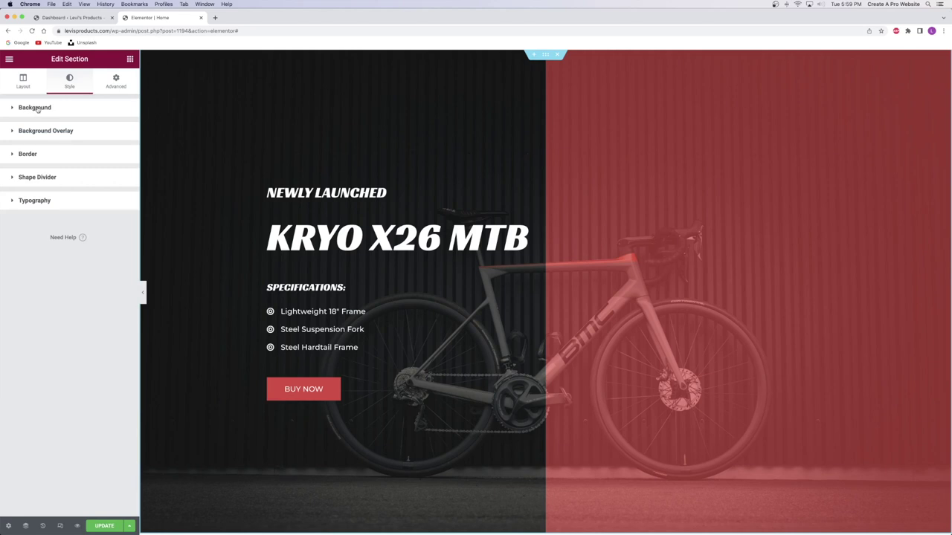
pyautogui.click(36, 110)
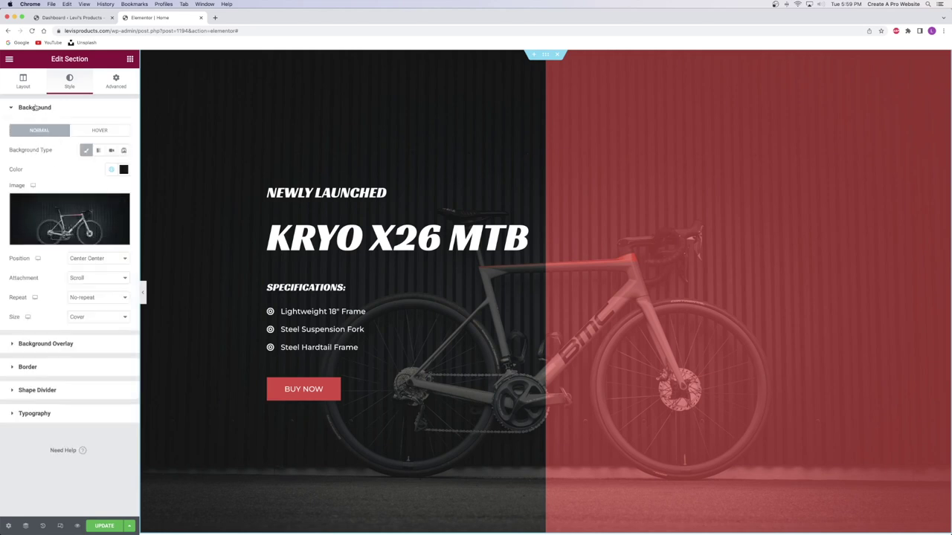
pyautogui.click(35, 108)
pyautogui.click(53, 132)
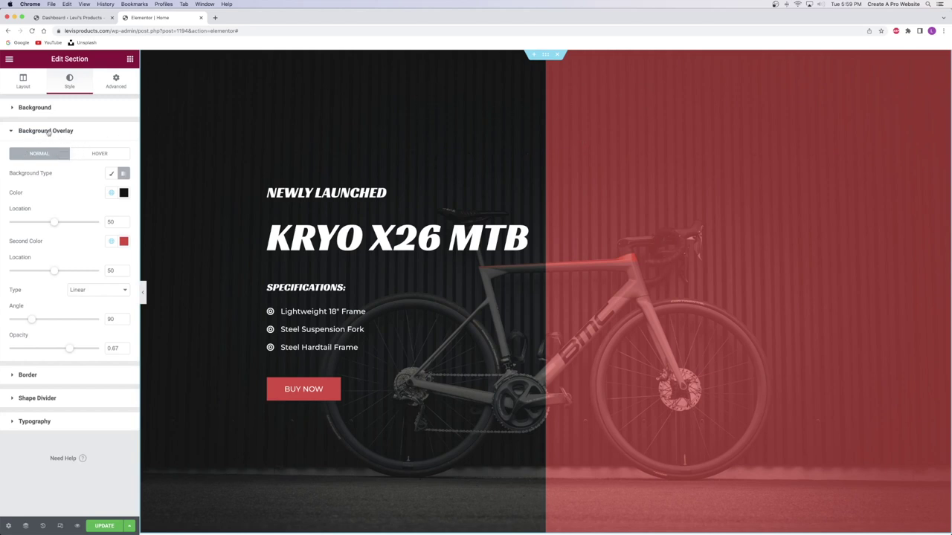
pyautogui.click(11, 134)
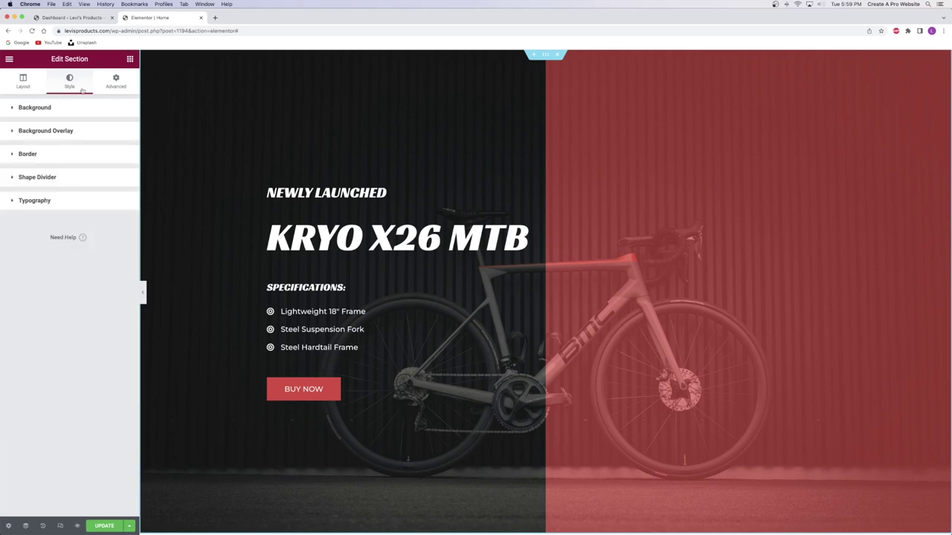
pyautogui.click(124, 88)
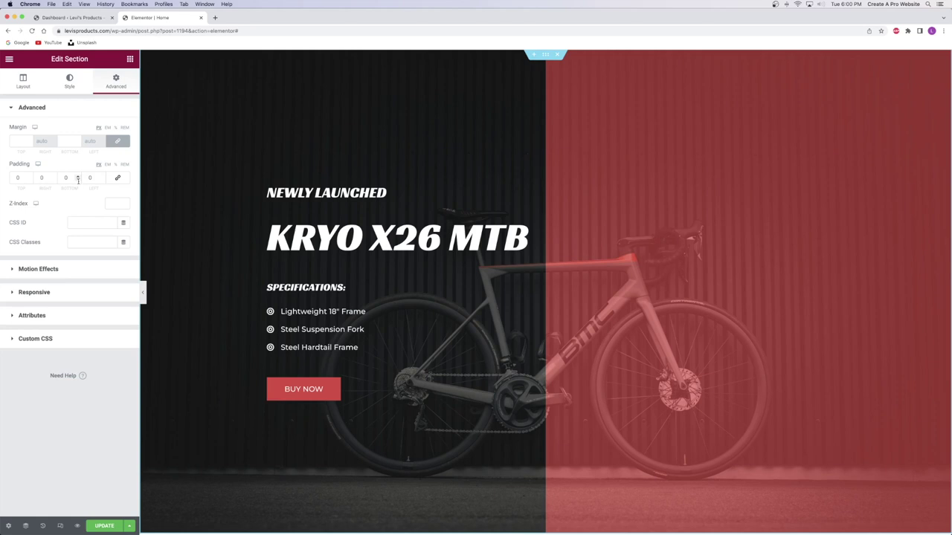
pyautogui.click(23, 85)
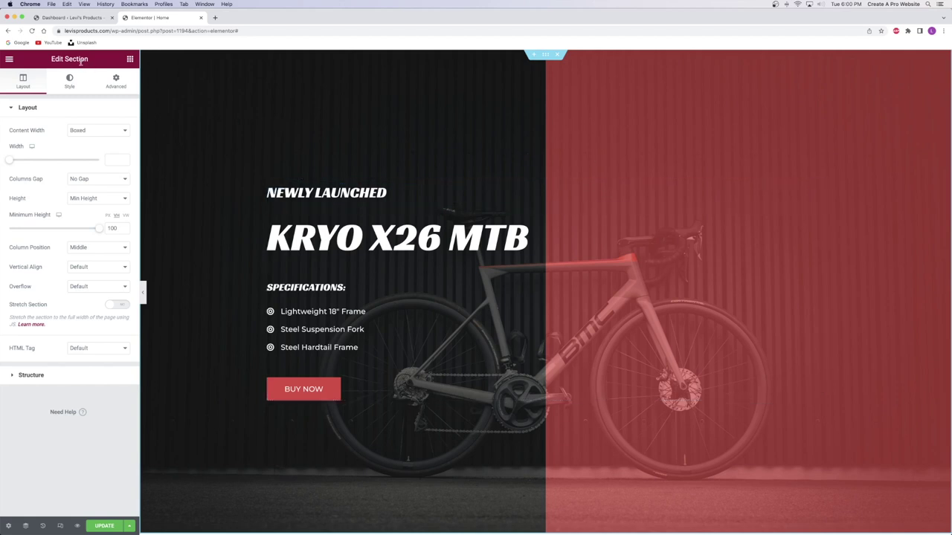
# Show the section's Style background panel with its bike background image.
pyautogui.rightClick(212, 101)
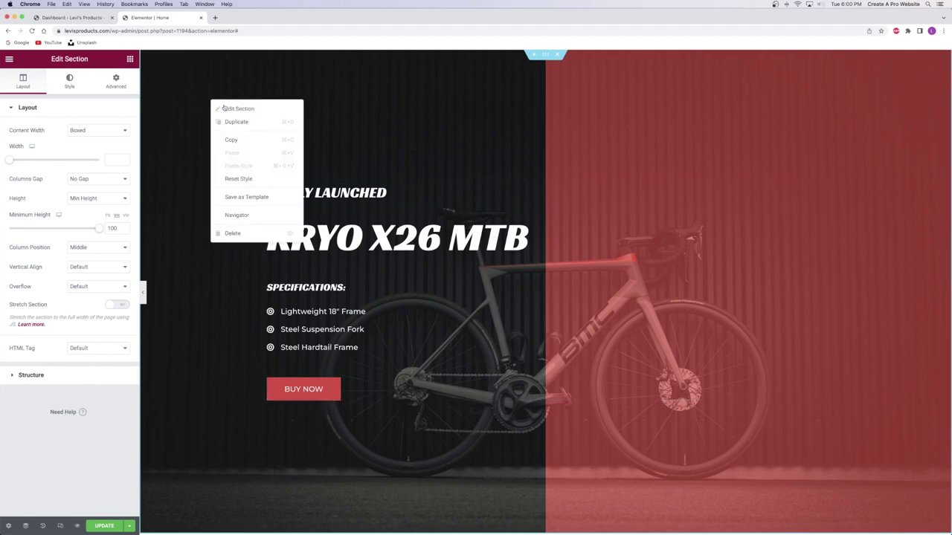
pyautogui.click(260, 110)
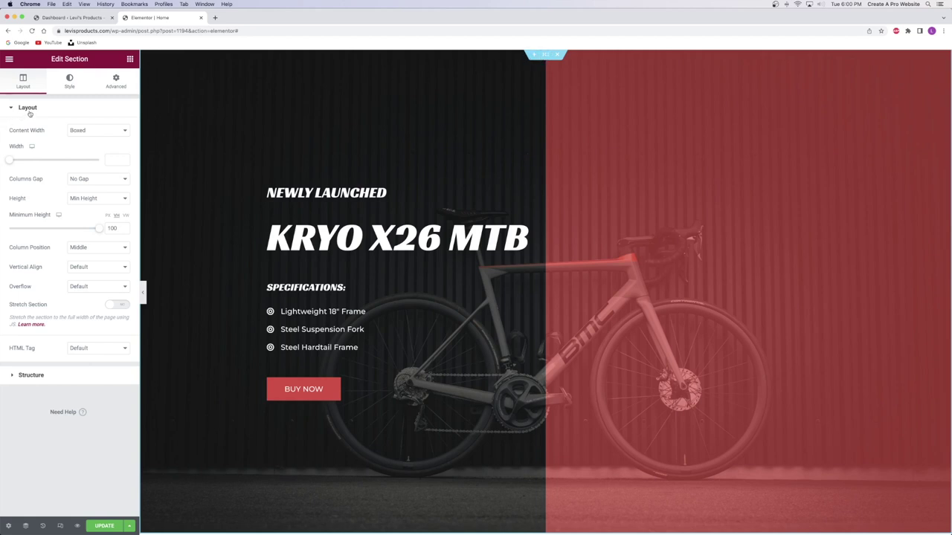
pyautogui.click(74, 85)
pyautogui.moveTo(66, 216)
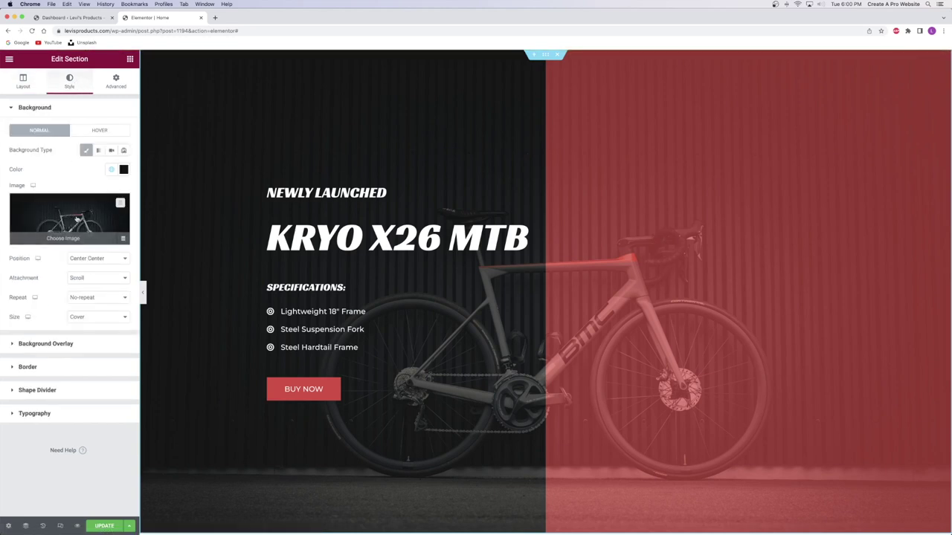
# Open Insert Media from the background image, browse the Media Library, then go to Upload files.
pyautogui.click(64, 216)
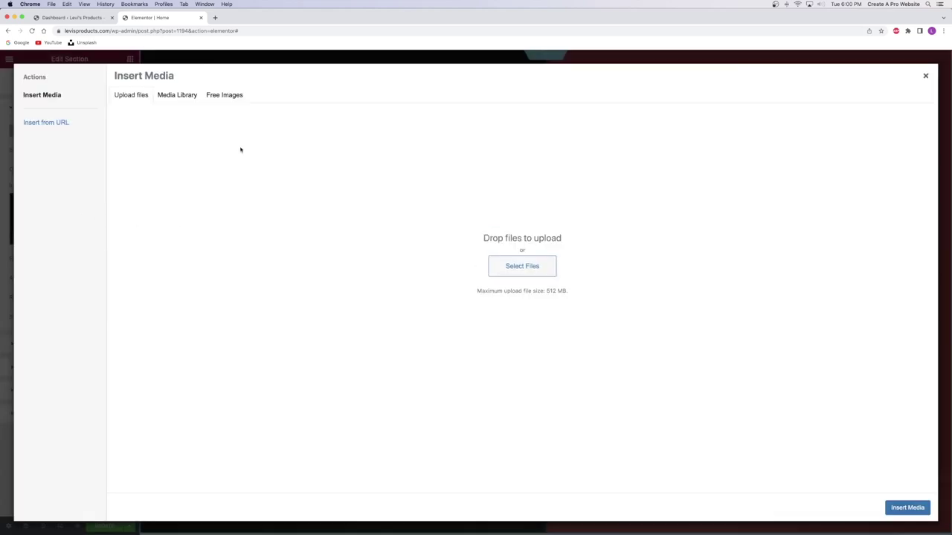
pyautogui.moveTo(126, 75); pyautogui.dragTo(206, 151)
pyautogui.click(206, 152)
pyautogui.click(172, 99)
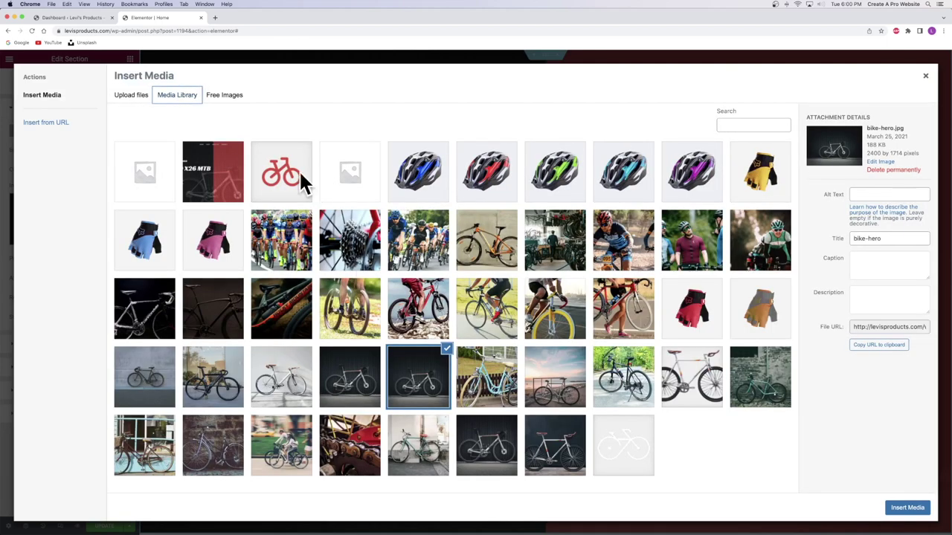
pyautogui.click(131, 96)
pyautogui.click(178, 96)
pyautogui.click(131, 96)
# Browse to Desktop > WooCommerce tutorial > Images in the file chooser, then cancel it.
pyautogui.click(521, 268)
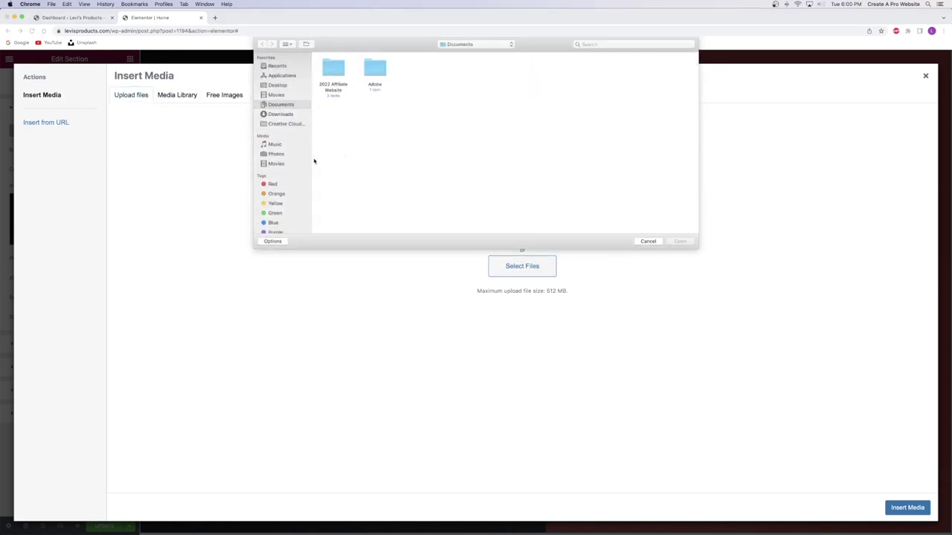
pyautogui.click(276, 84)
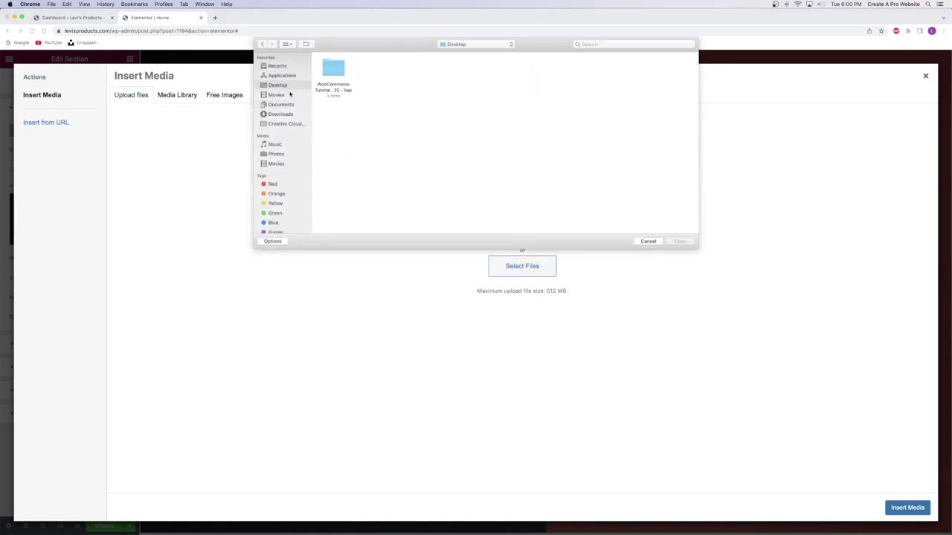
pyautogui.doubleClick(344, 82)
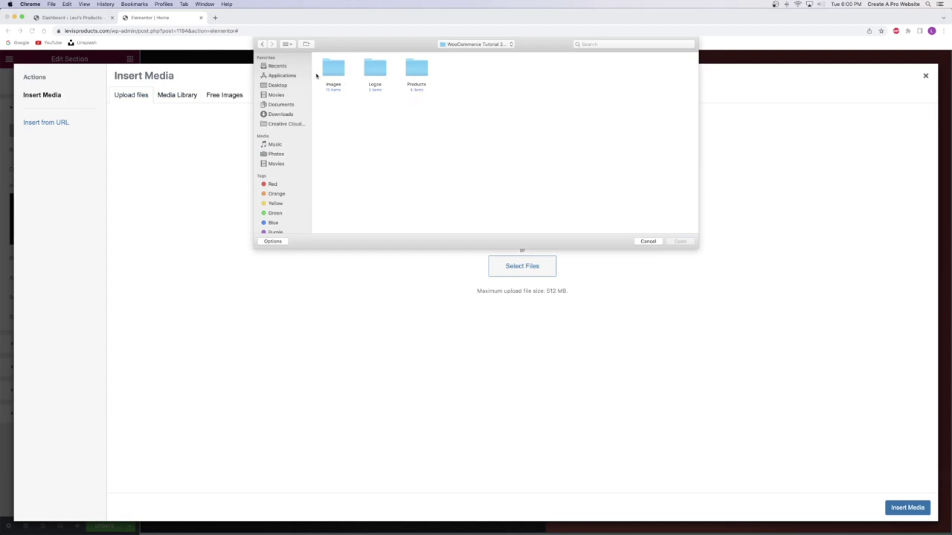
pyautogui.doubleClick(331, 71)
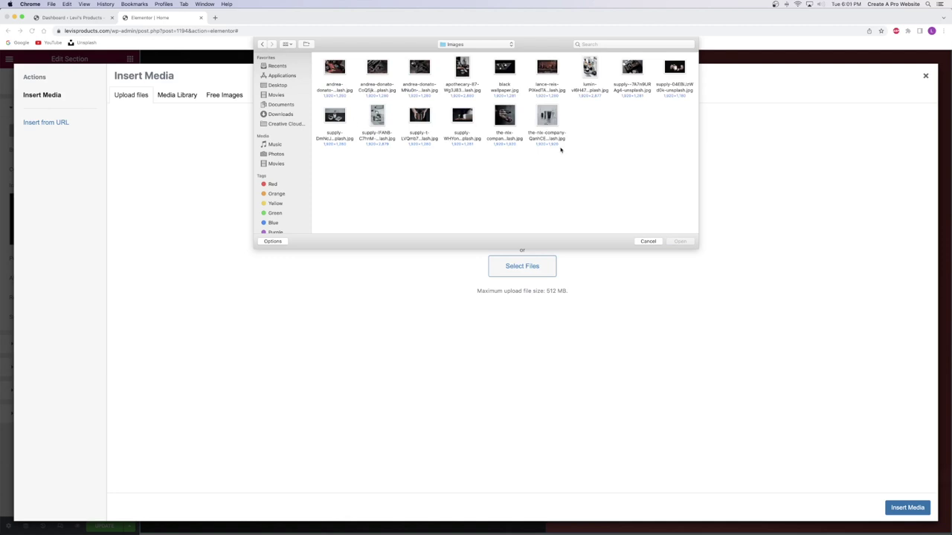
pyautogui.click(648, 242)
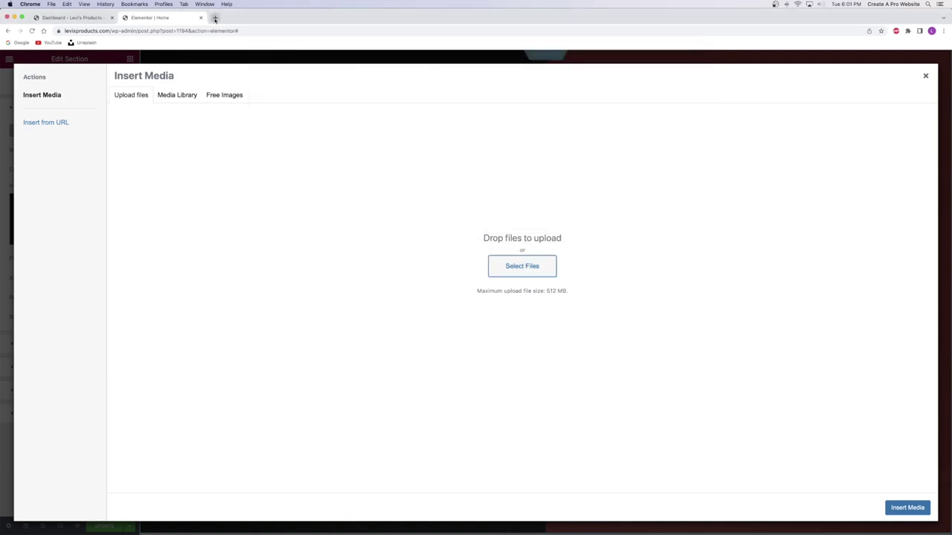
pyautogui.click(216, 18)
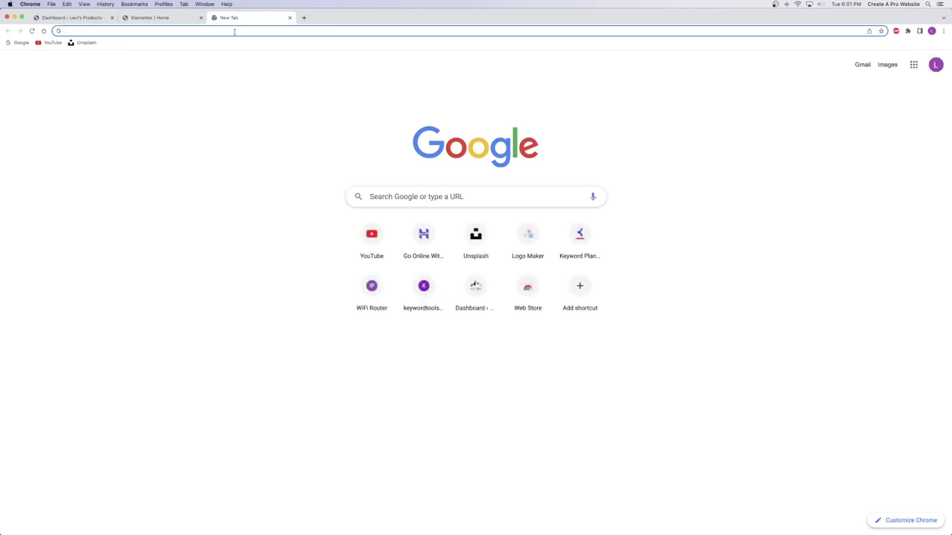
pyautogui.click(235, 31)
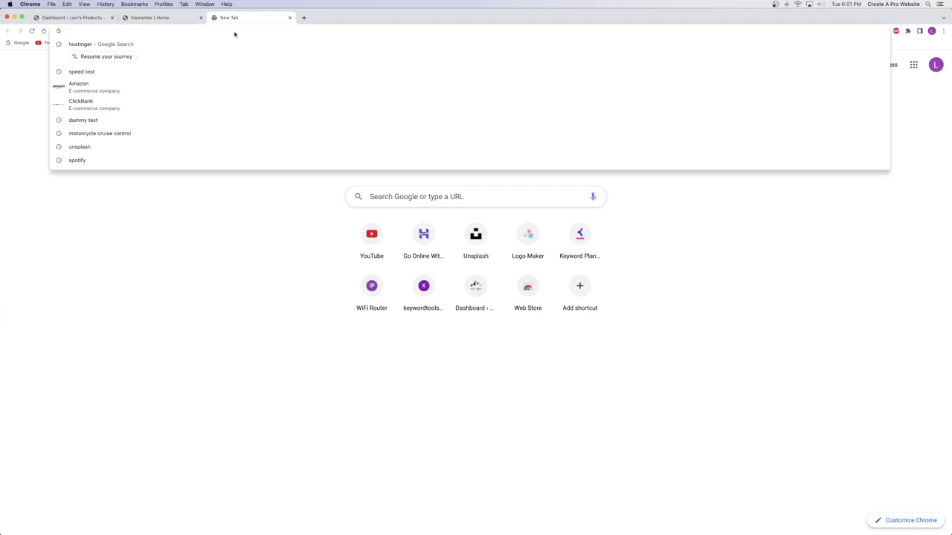
pyautogui.write('www.unsplash')
pyautogui.press('Return')
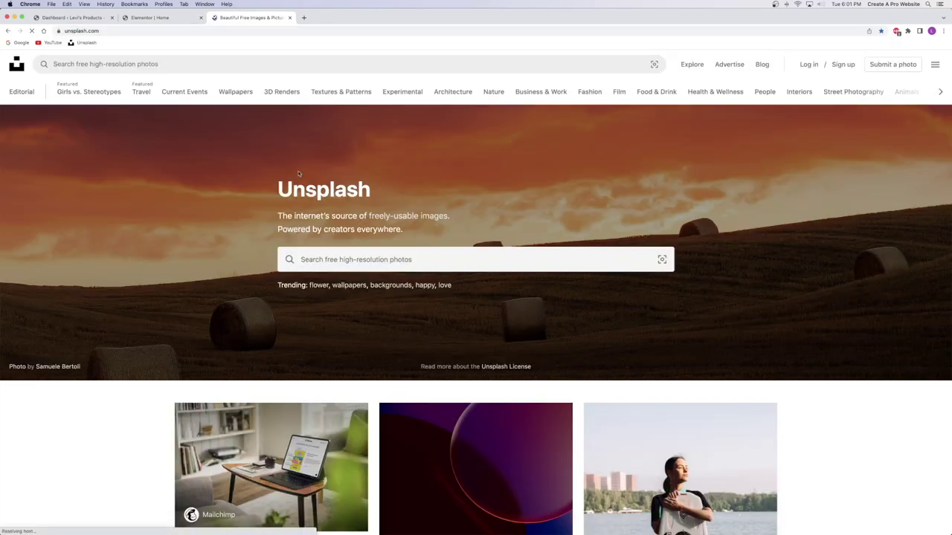
# Search Unsplash for 'mountains', open the snowy peaks photo, then close the tab.
pyautogui.click(92, 65)
pyautogui.click(67, 106)
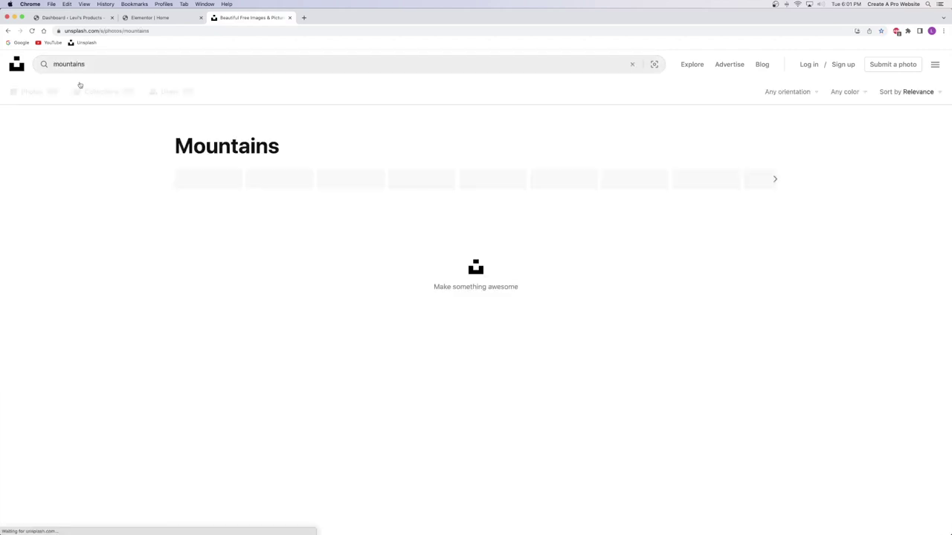
pyautogui.scroll(-10, 375, 328)
pyautogui.scroll(-15, 373, 327)
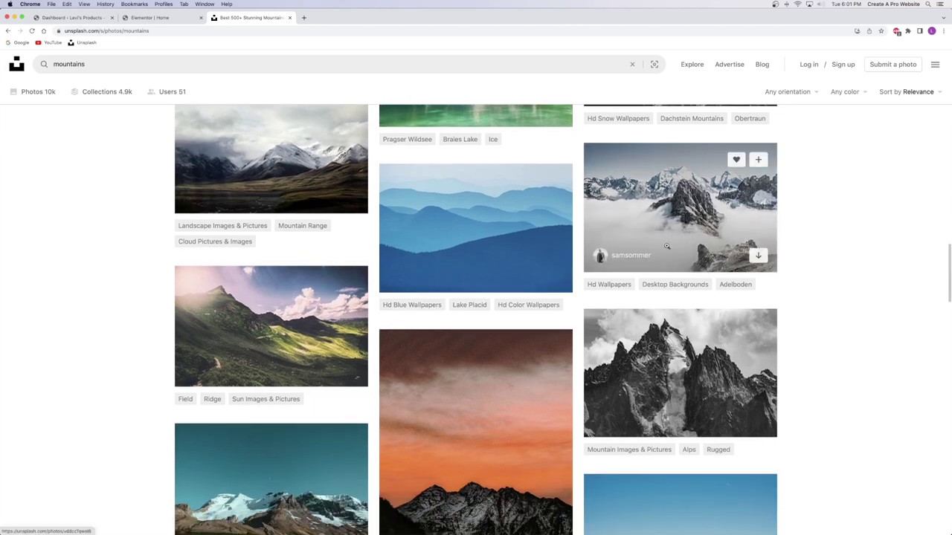
pyautogui.click(662, 215)
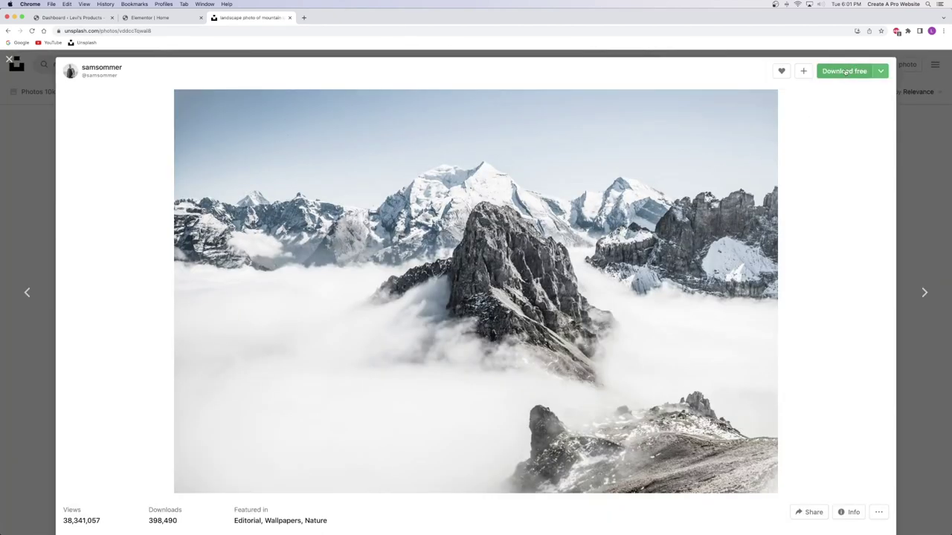
pyautogui.press('super+w')
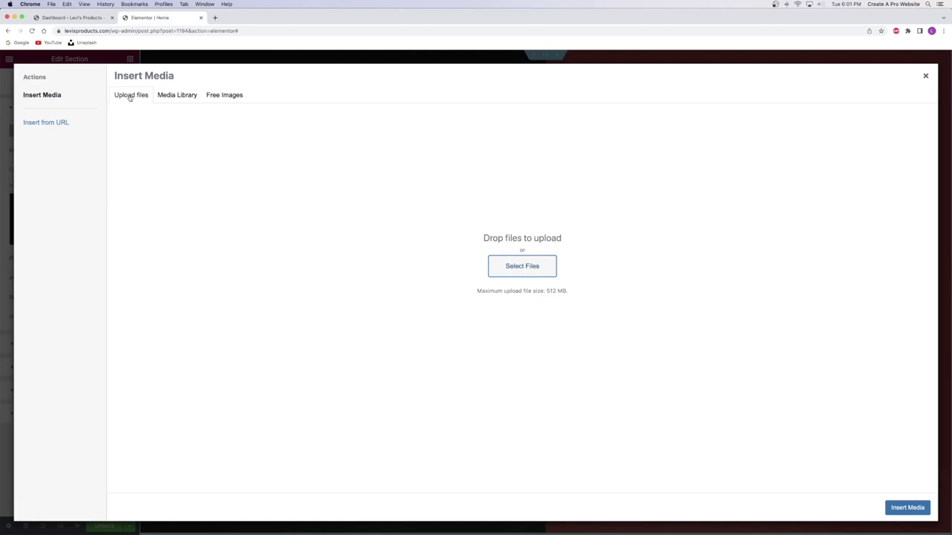
# Upload every image from the Images folder and insert black-wallpaper.jpg as the hero background.
pyautogui.click(534, 276)
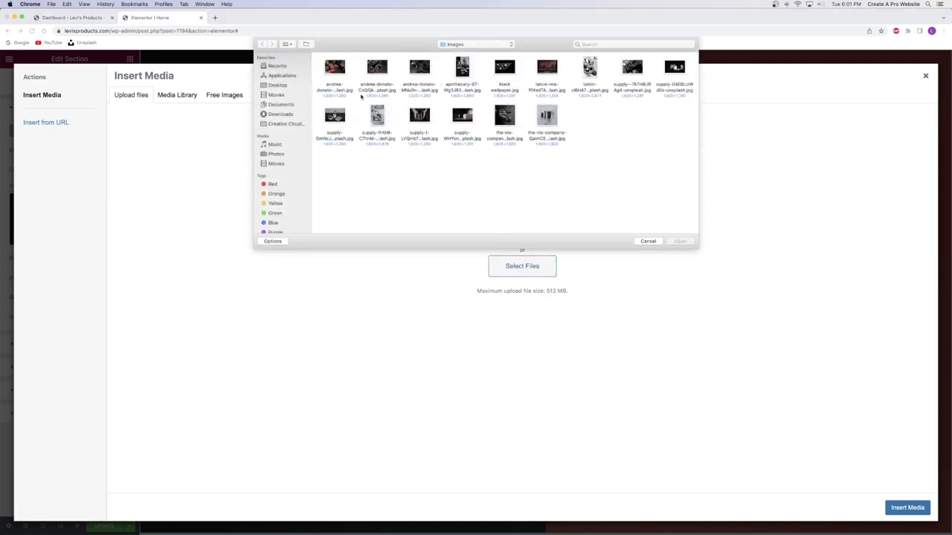
pyautogui.moveTo(677, 122); pyautogui.dragTo(332, 76)
pyautogui.click(681, 241)
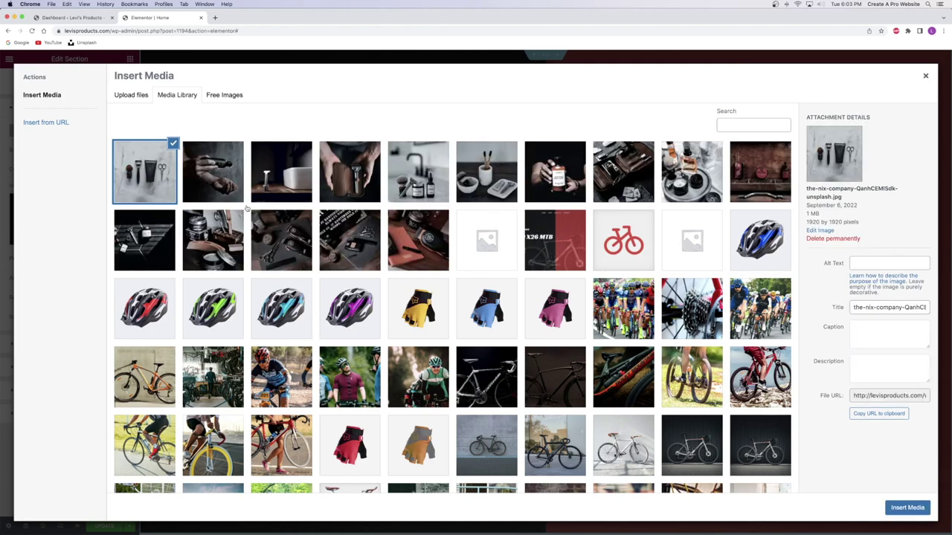
pyautogui.click(151, 235)
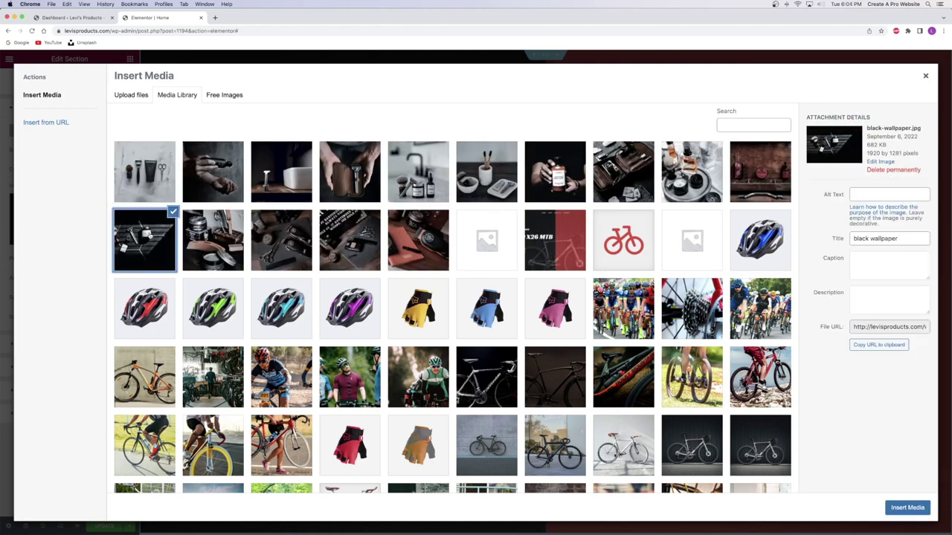
pyautogui.click(900, 511)
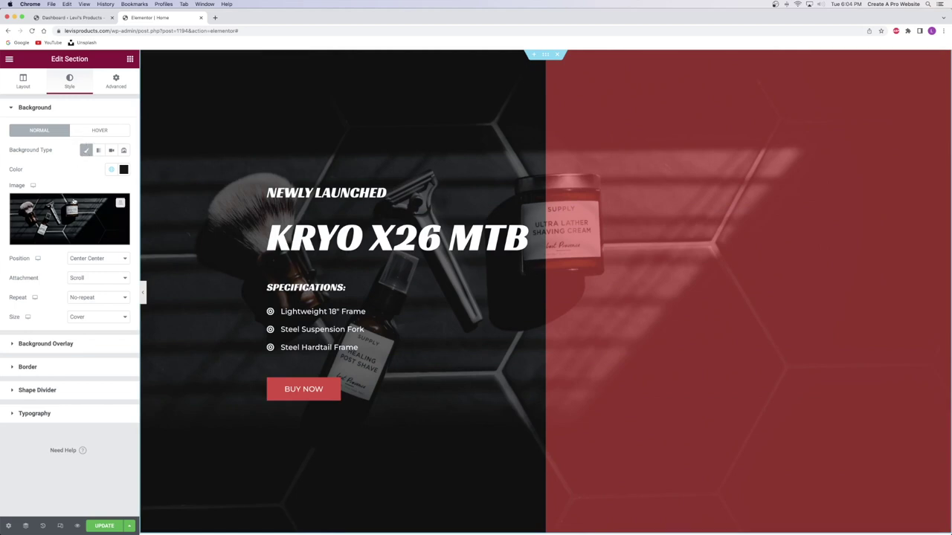
# Try a gradient background, then switch to Slideshow and pick black-wallpaper, hand-and-bottle and leather-bag images.
pyautogui.click(99, 150)
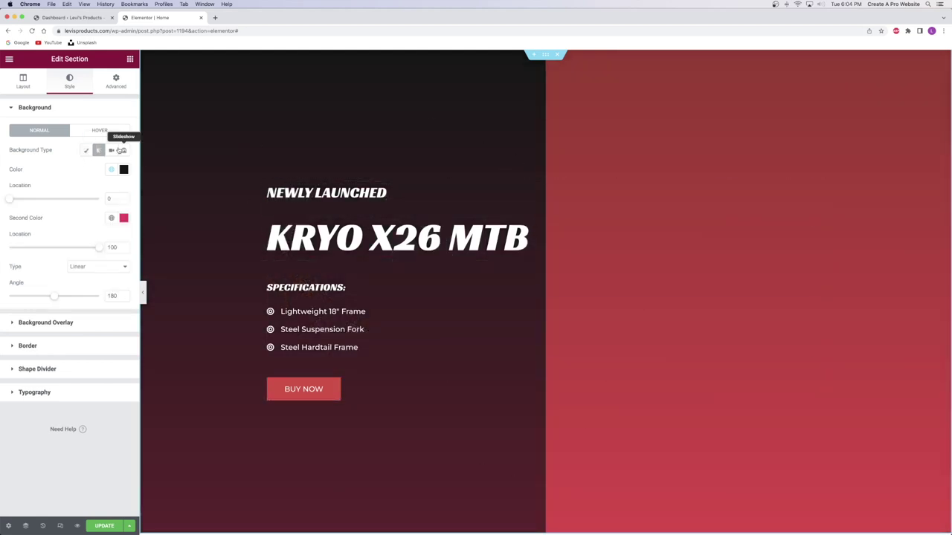
pyautogui.click(124, 171)
pyautogui.moveTo(104, 216); pyautogui.dragTo(69, 234)
pyautogui.click(110, 150)
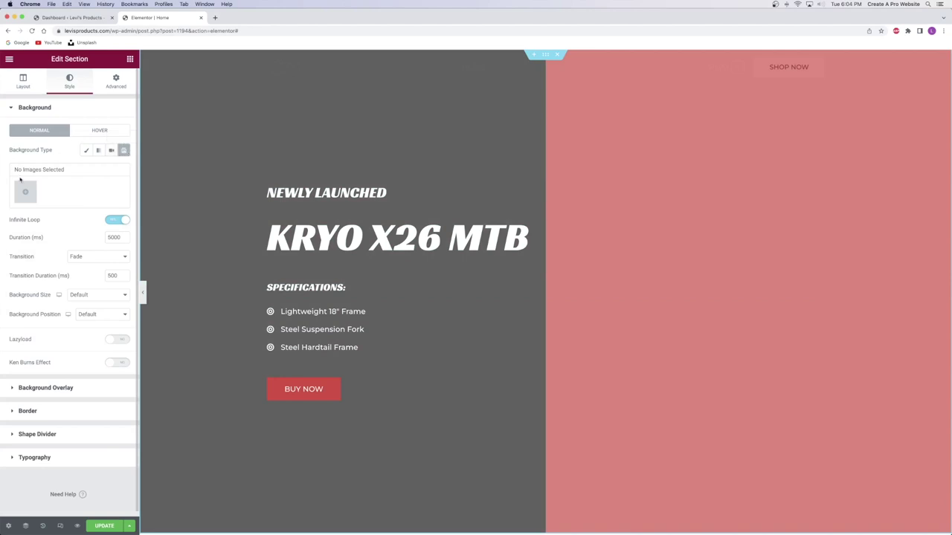
pyautogui.click(24, 192)
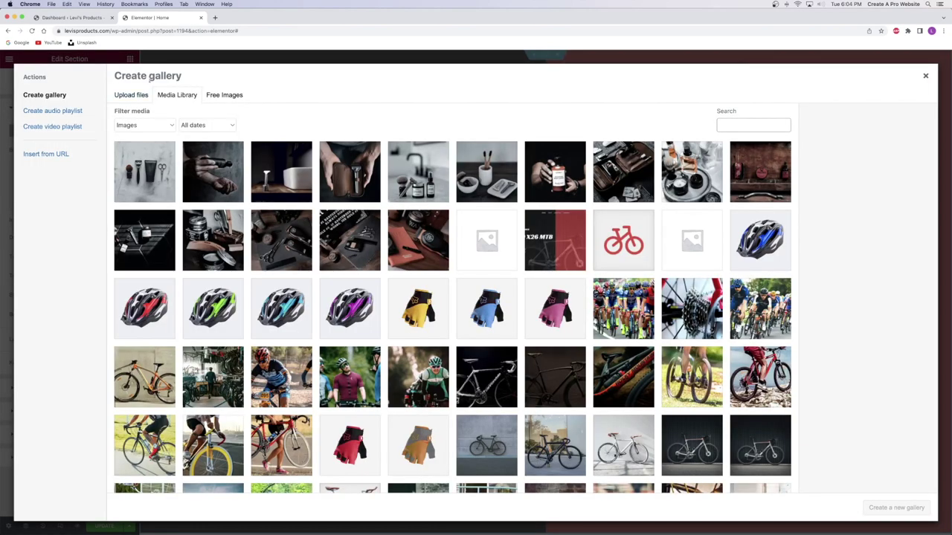
pyautogui.click(148, 251)
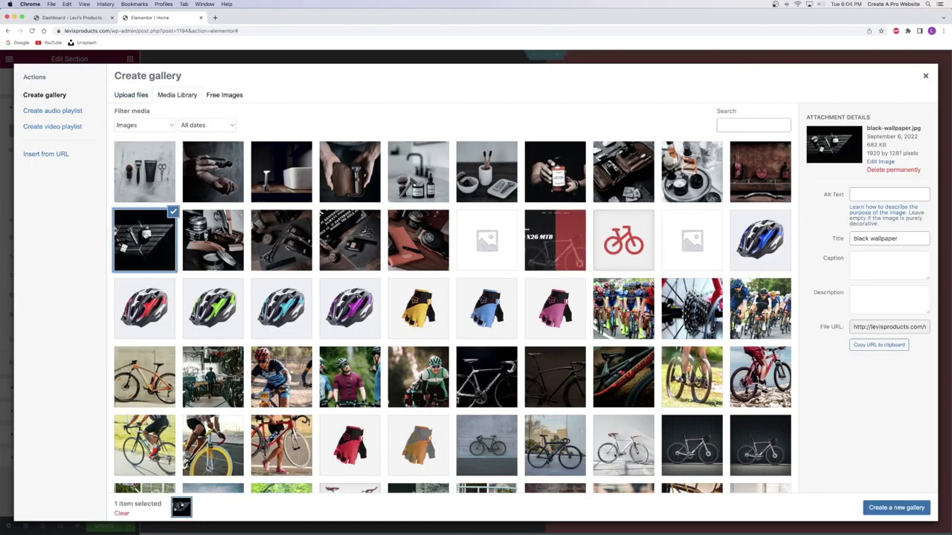
pyautogui.click(209, 176)
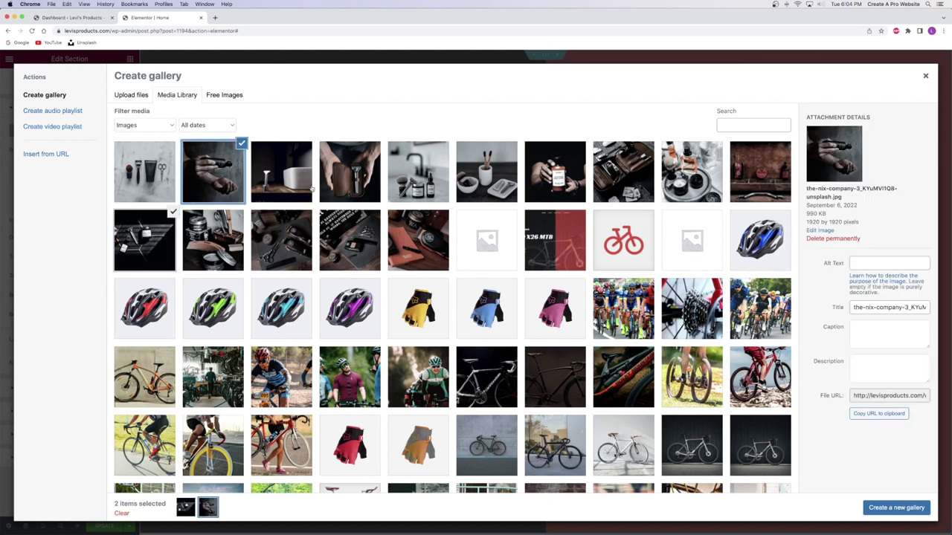
pyautogui.click(625, 173)
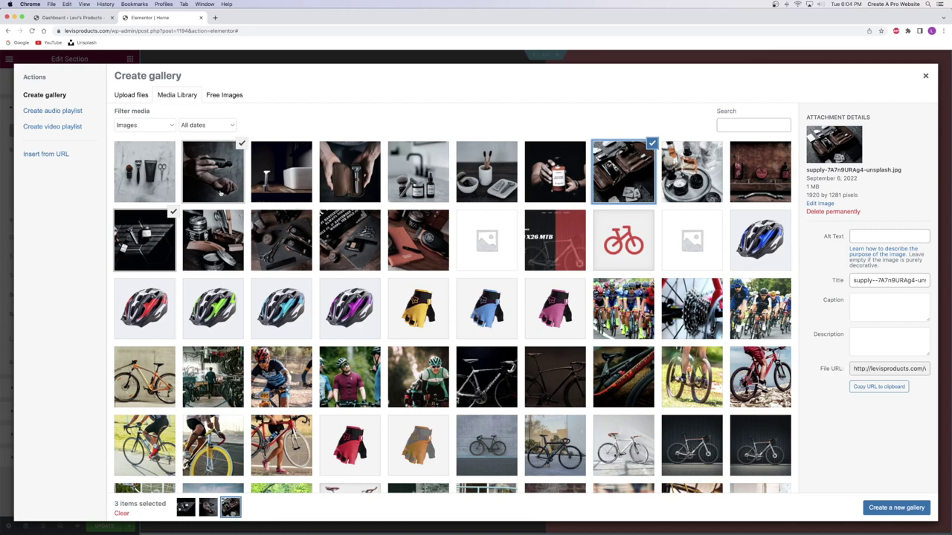
# Create the gallery with leather-bag second, insert it, and set slide duration to 4000.
pyautogui.click(906, 512)
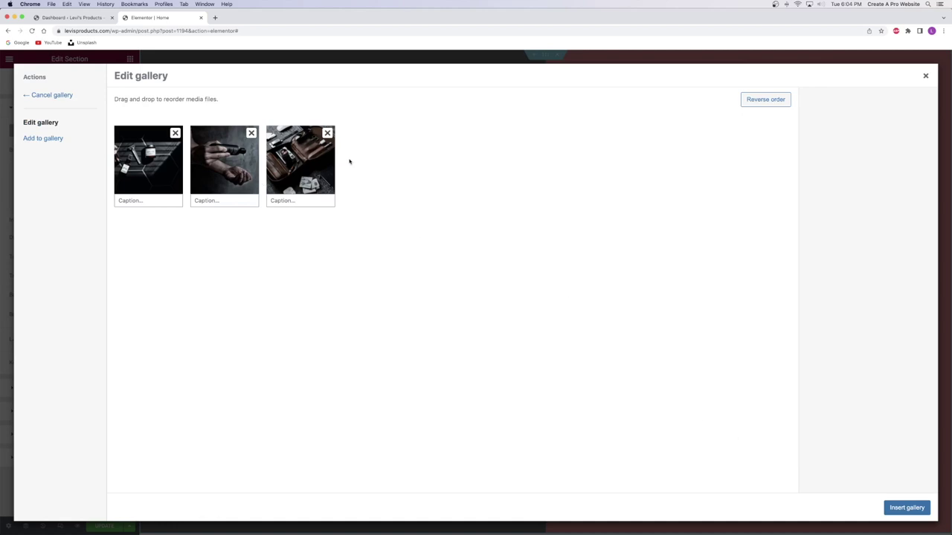
pyautogui.moveTo(309, 162); pyautogui.dragTo(306, 182)
pyautogui.click(906, 508)
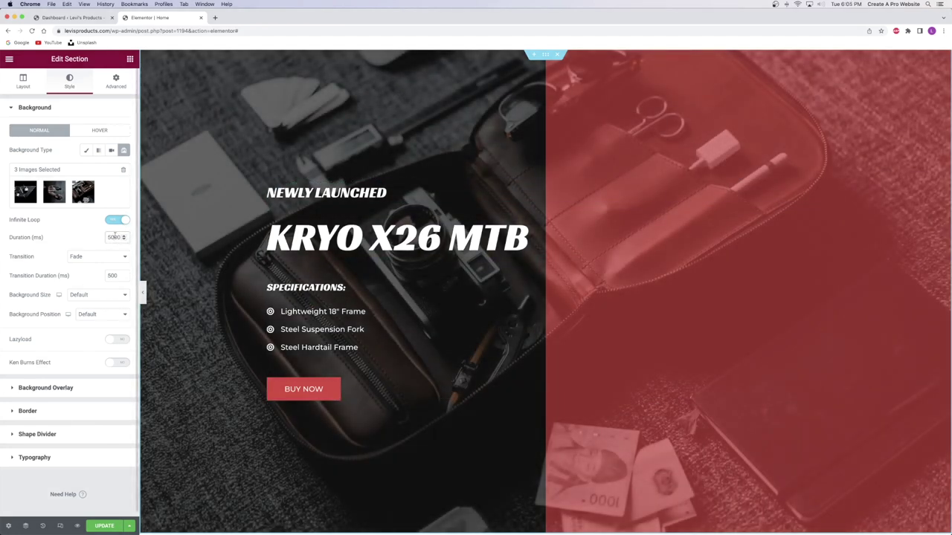
pyautogui.doubleClick(114, 236)
pyautogui.write('4000')
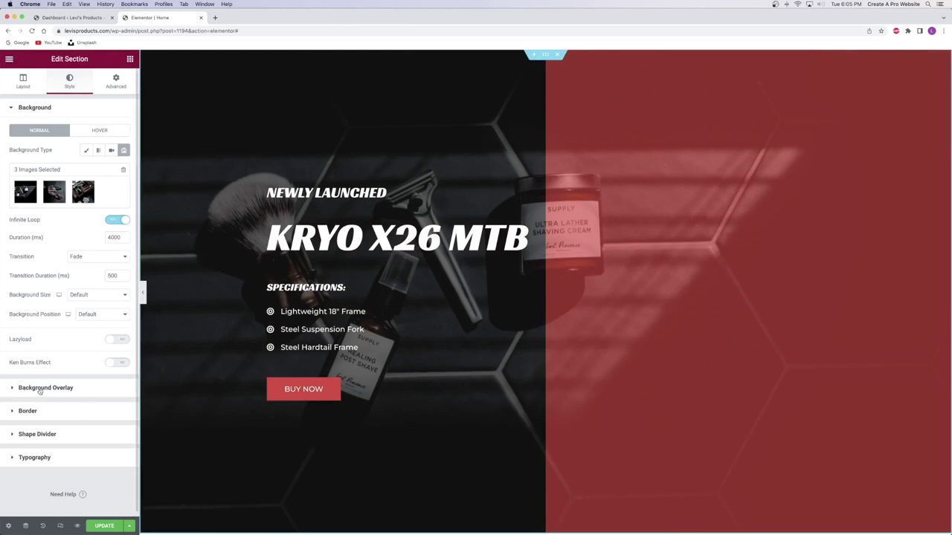
# Make the background overlay Classic with colour #000000 and opacity 0.47.
pyautogui.click(36, 388)
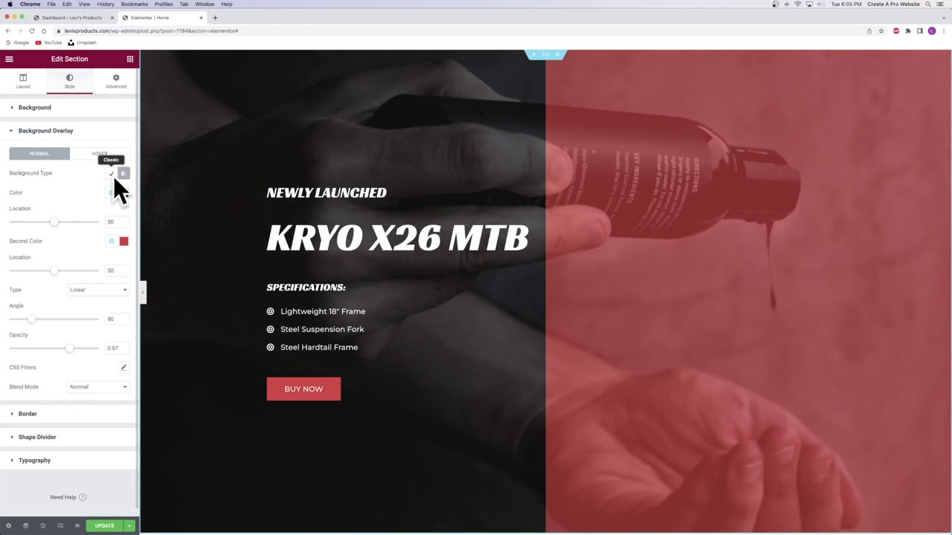
pyautogui.click(111, 174)
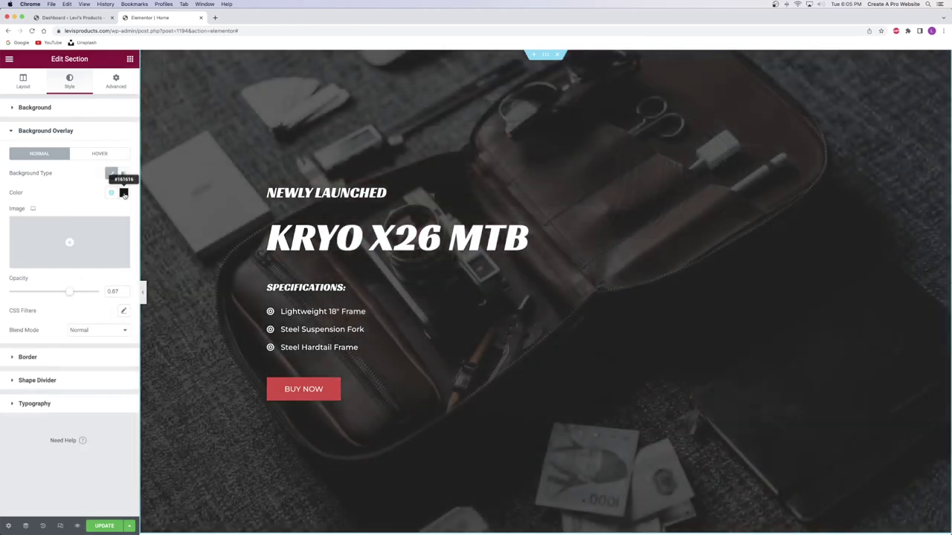
pyautogui.click(124, 193)
pyautogui.click(34, 282)
pyautogui.moveTo(34, 283); pyautogui.dragTo(7, 314)
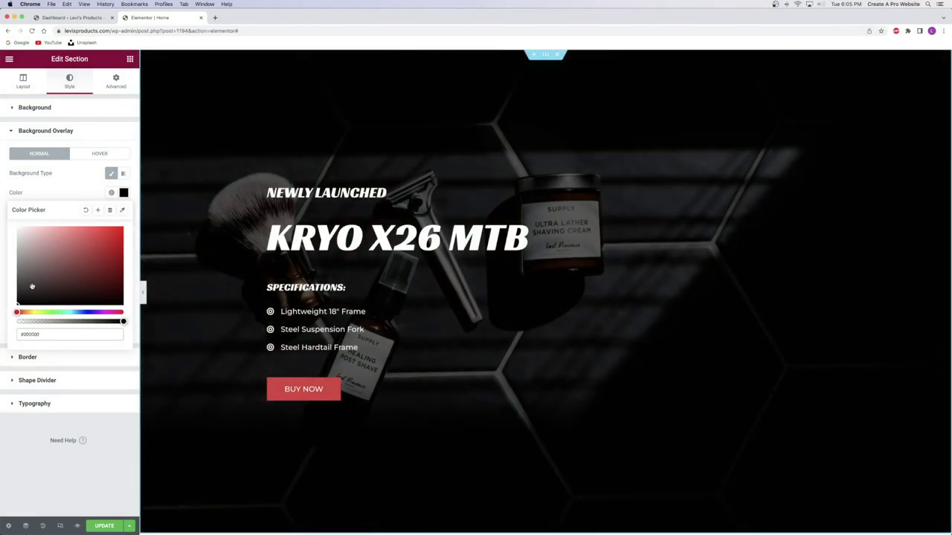
pyautogui.click(68, 194)
pyautogui.moveTo(73, 295)
pyautogui.mouseDown()
pyautogui.moveTo(38, 291)
pyautogui.moveTo(108, 288)
pyautogui.moveTo(4, 293)
pyautogui.moveTo(108, 290)
pyautogui.moveTo(56, 293)
pyautogui.mouseUp()
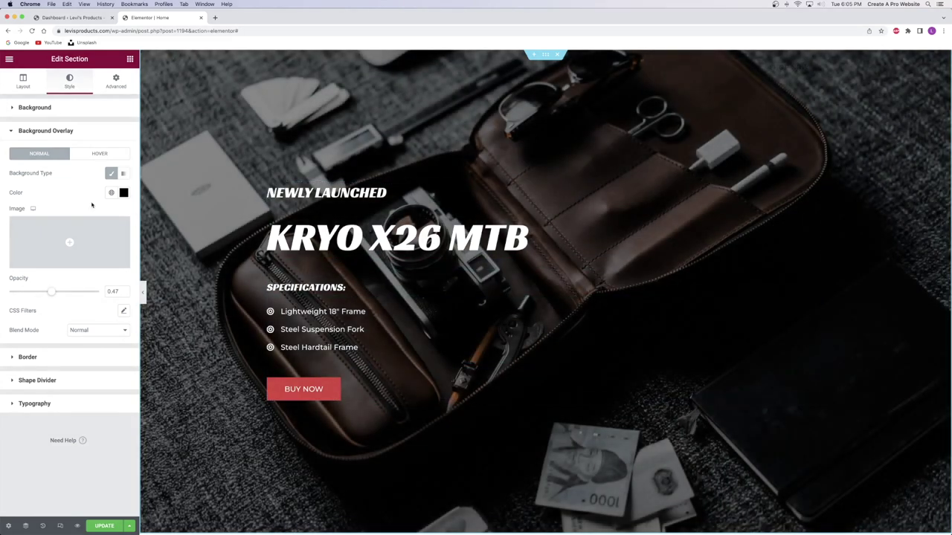
pyautogui.click(94, 138)
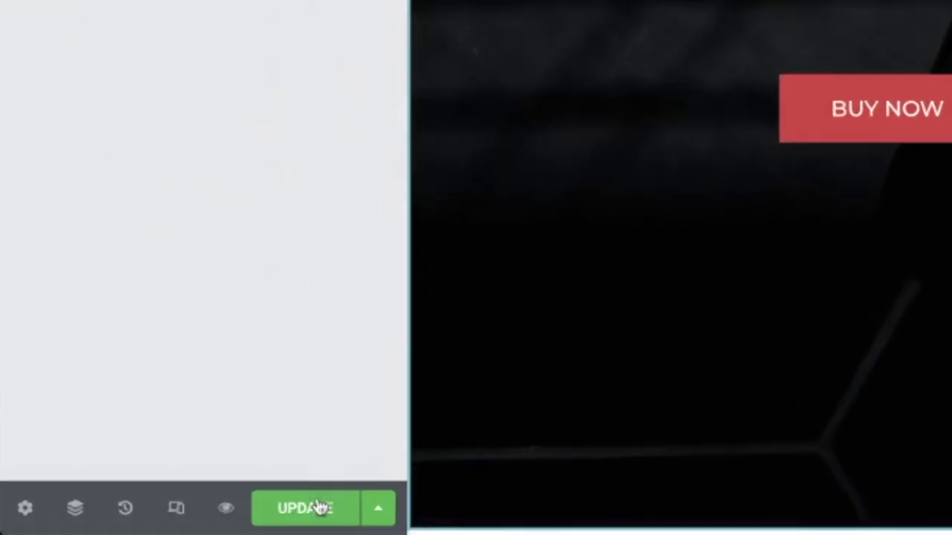
# Click Update to save, then replace the KRYO X26 MTB headline with 'Ultra lather shaving cream'.
pyautogui.click(309, 509)
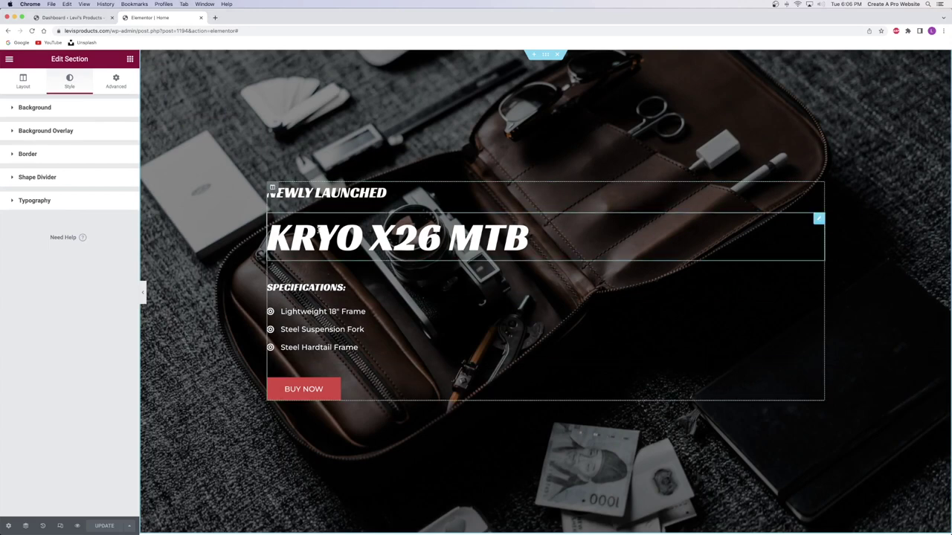
pyautogui.click(327, 192)
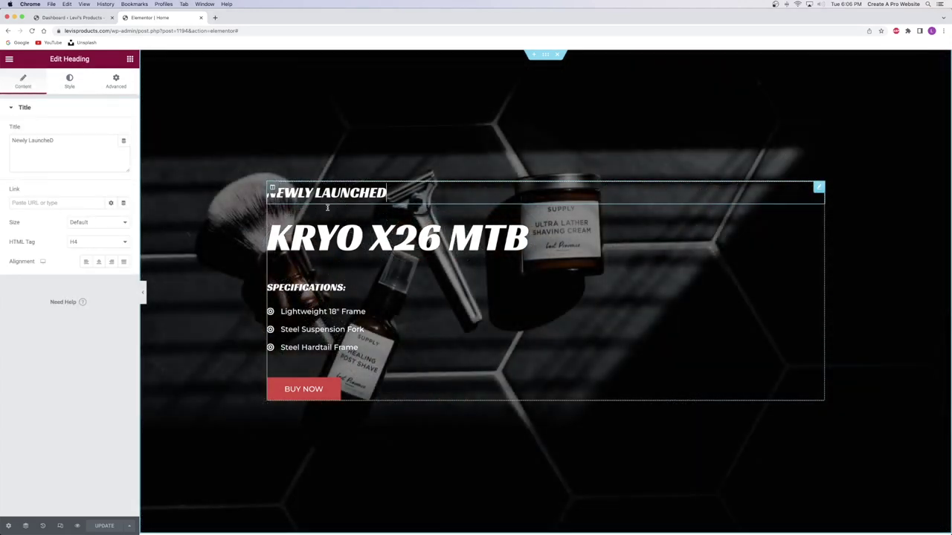
pyautogui.click(331, 237)
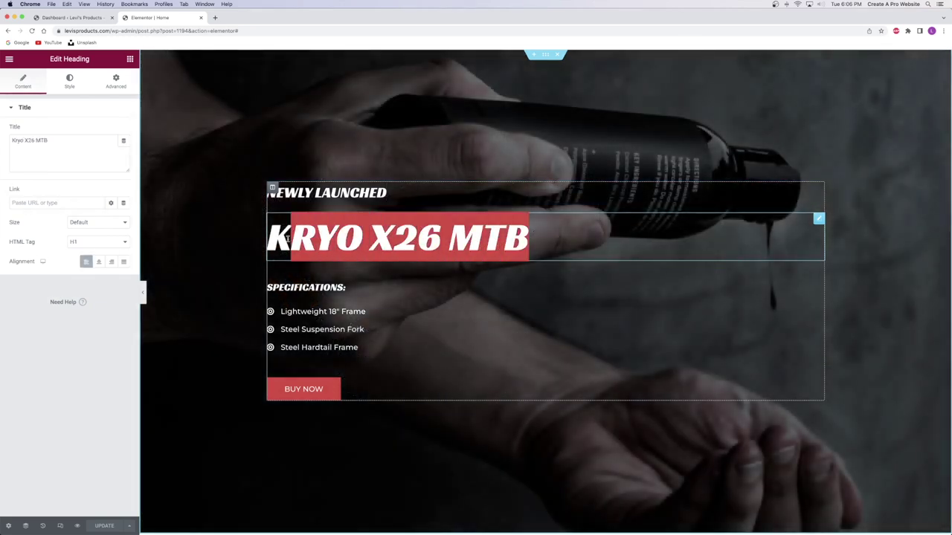
pyautogui.press('super+a')
pyautogui.press('BackSpace')
pyautogui.write('Ultra lather shaving cream')
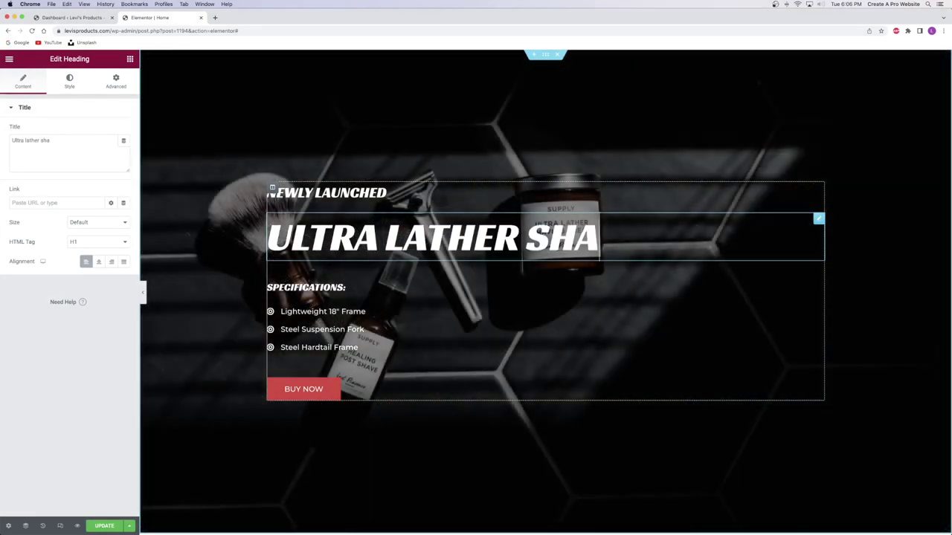
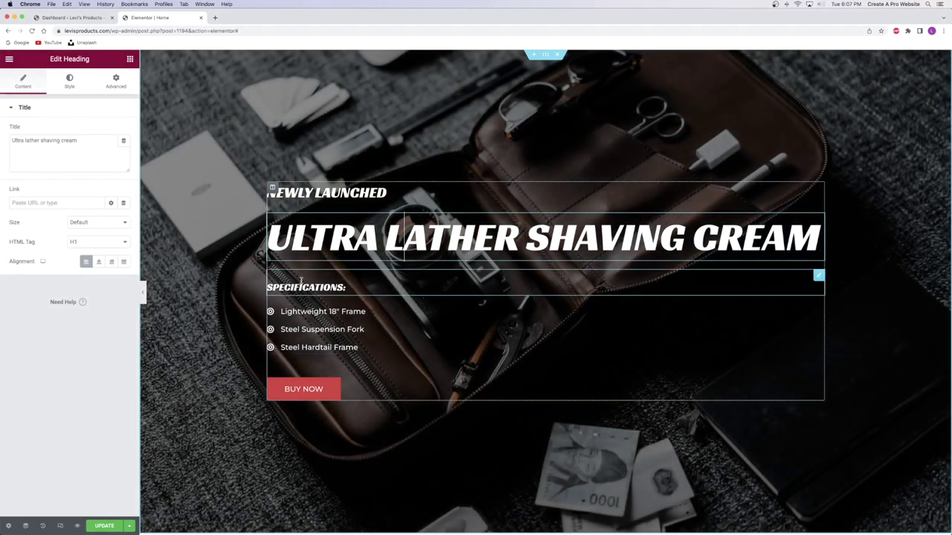
# Select the SPECIFICATIONS heading, then the Icon List widget below it to edit the list.
pyautogui.click(302, 282)
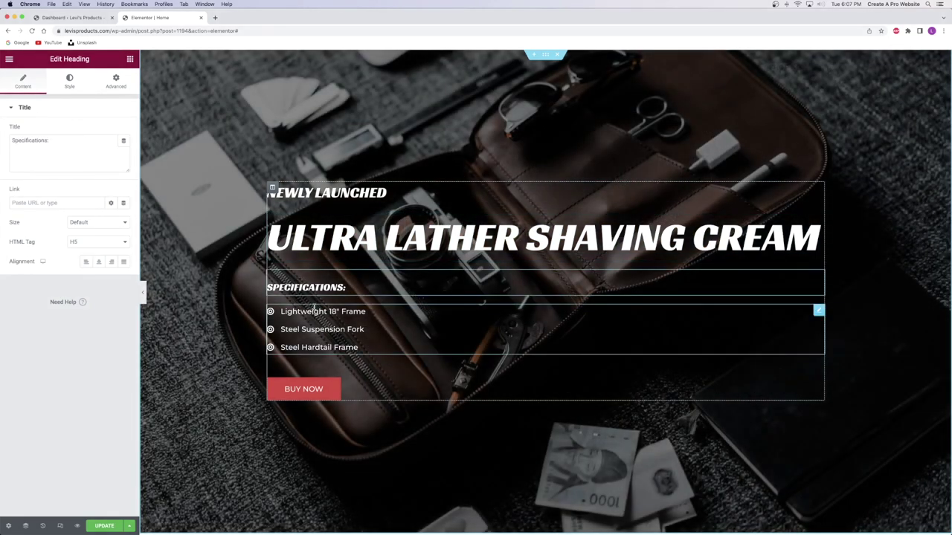
pyautogui.click(313, 309)
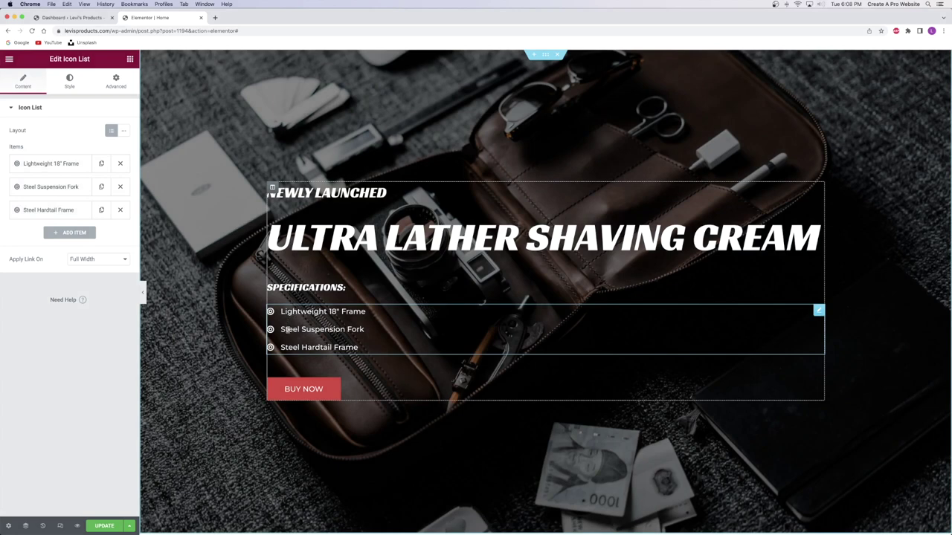
# Test reordering the items, returning Lightweight 18" Frame to the top and removing a duplicate.
pyautogui.moveTo(39, 188); pyautogui.dragTo(37, 162)
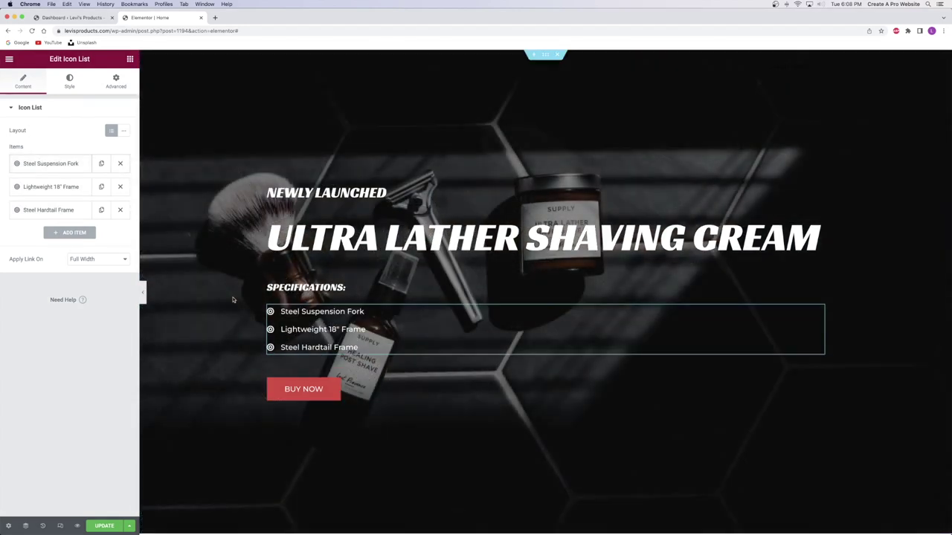
pyautogui.moveTo(78, 187); pyautogui.dragTo(81, 173)
pyautogui.click(100, 164)
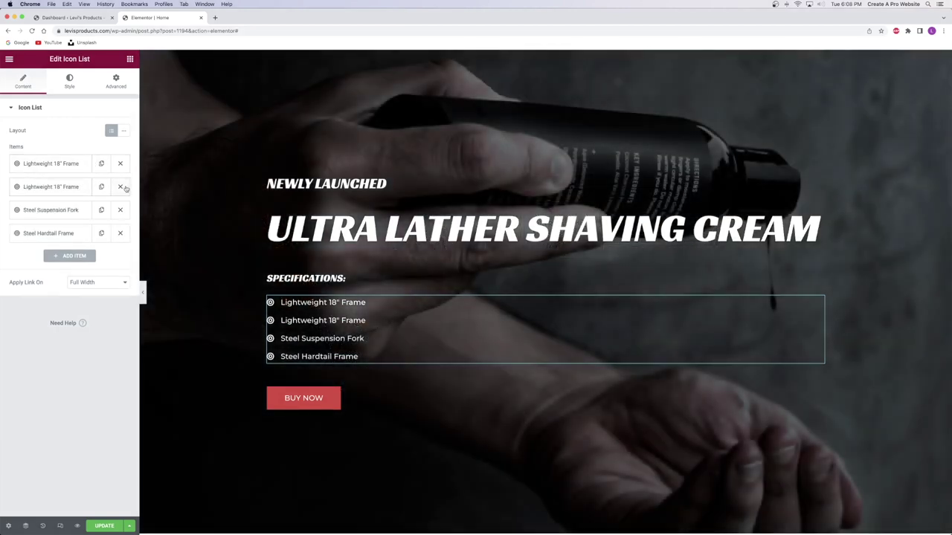
pyautogui.click(120, 187)
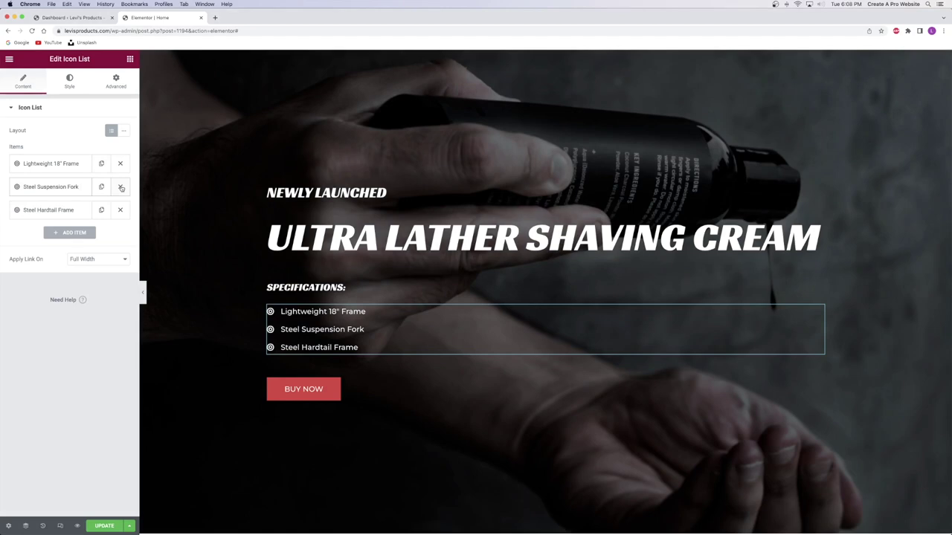
# Try editing the first item's text, undo back to Lightweight 18" Frame, and select the Buy Now button.
pyautogui.click(58, 167)
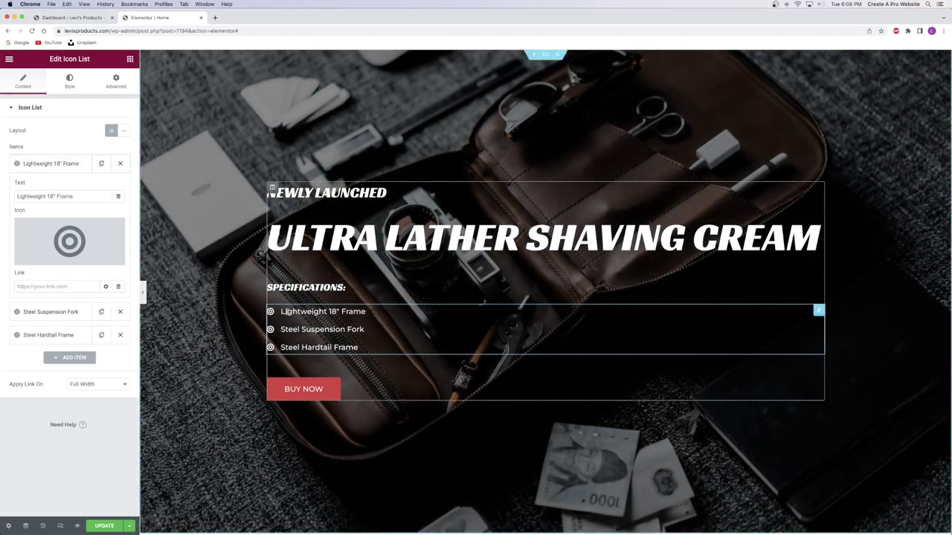
pyautogui.moveTo(103, 218)
pyautogui.tripleClick(44, 196)
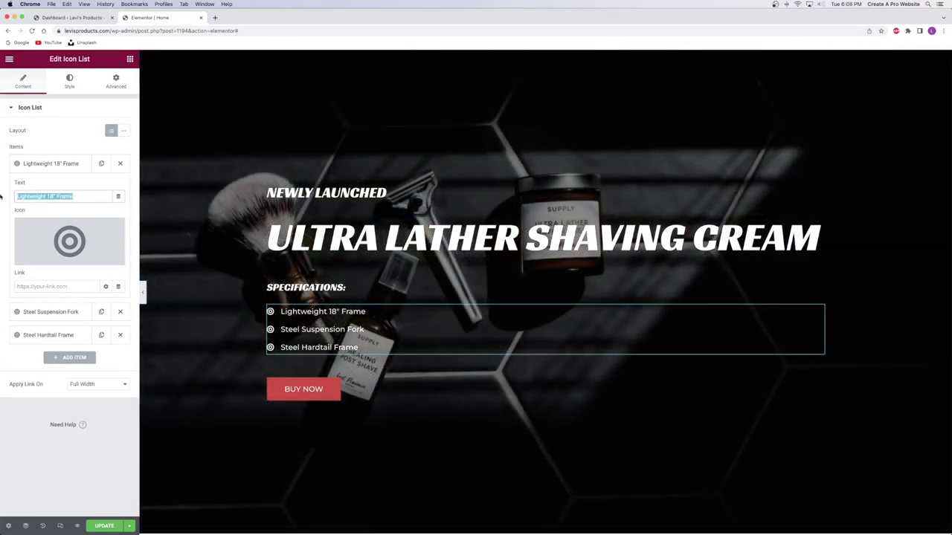
pyautogui.write('asdfasfasdf')
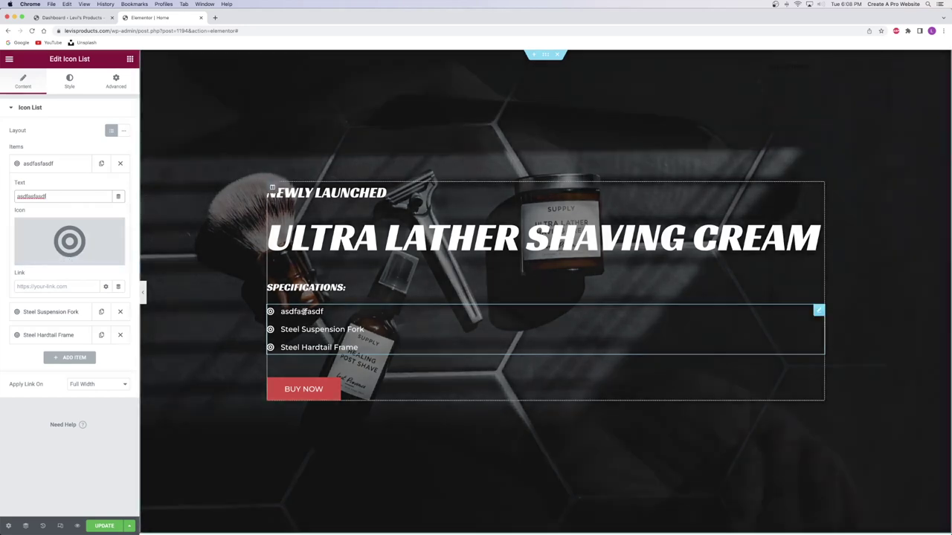
pyautogui.press('BackSpace')
pyautogui.press('BackSpace')
pyautogui.press('BackSpace')
pyautogui.press('BackSpace')
pyautogui.press('BackSpace')
pyautogui.press('BackSpace')
pyautogui.press('BackSpace')
pyautogui.press('BackSpace')
pyautogui.press('super+z')
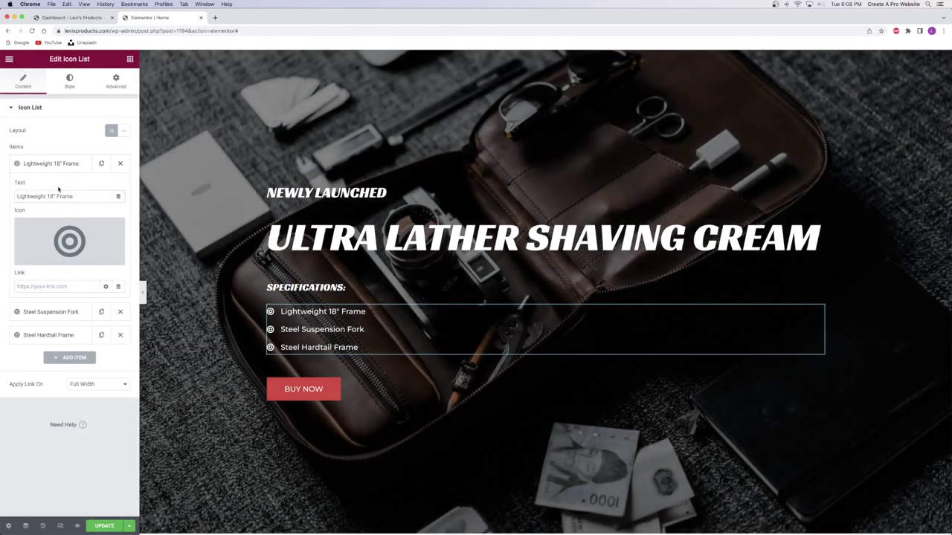
pyautogui.click(62, 167)
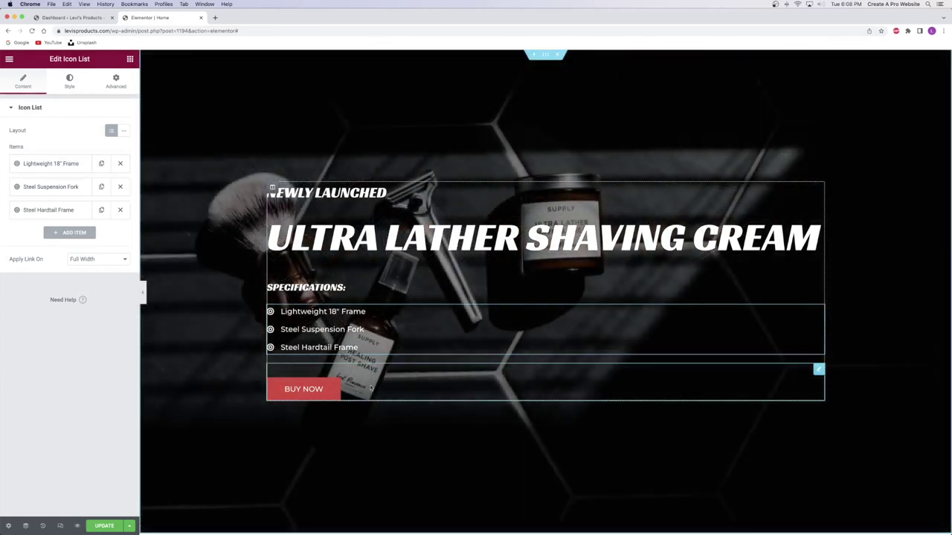
pyautogui.click(362, 386)
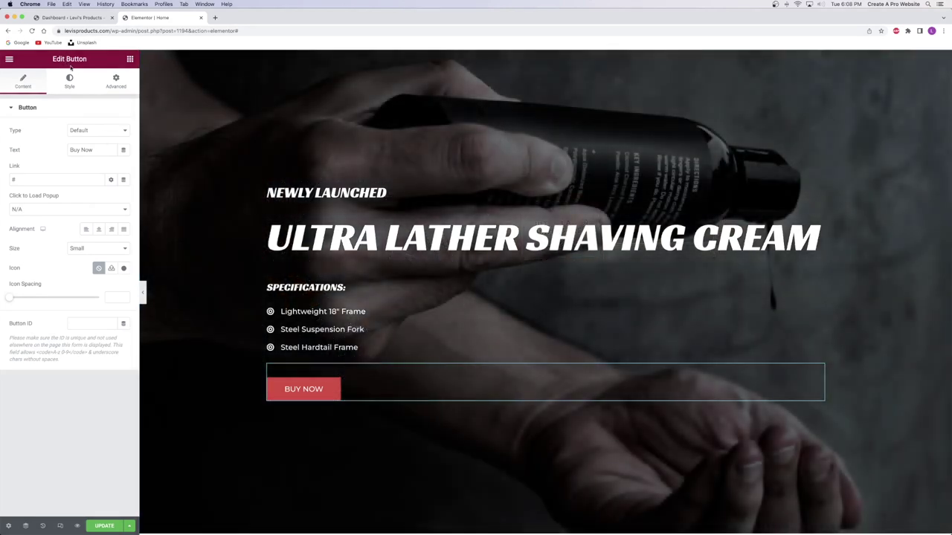
# Show the Buy Now button's Style settings, with border type still None.
pyautogui.click(70, 83)
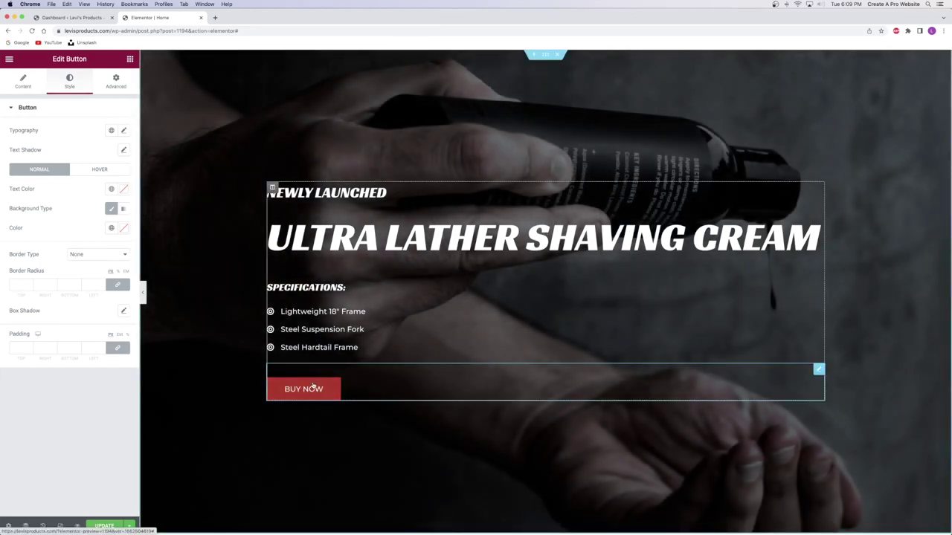
pyautogui.scroll(-20, 305, 389)
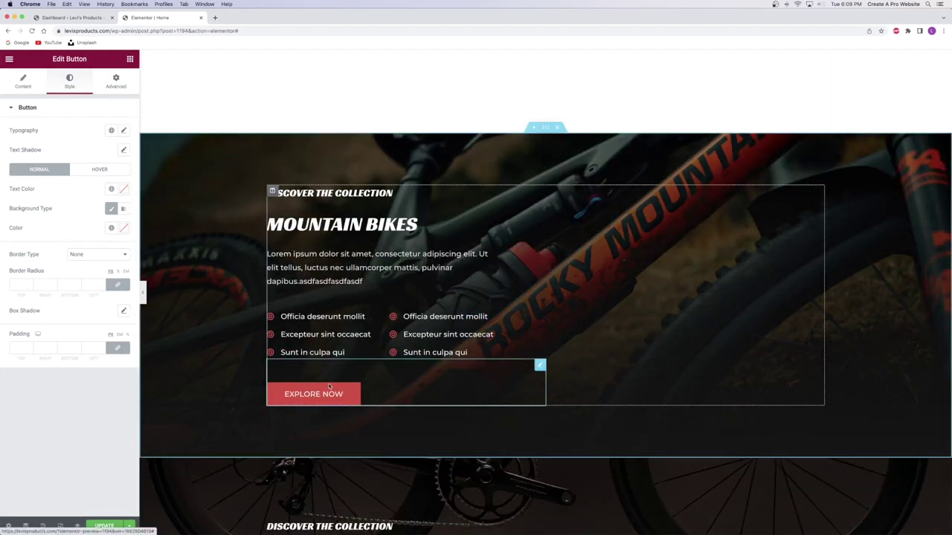
pyautogui.scroll(-20, 327, 381)
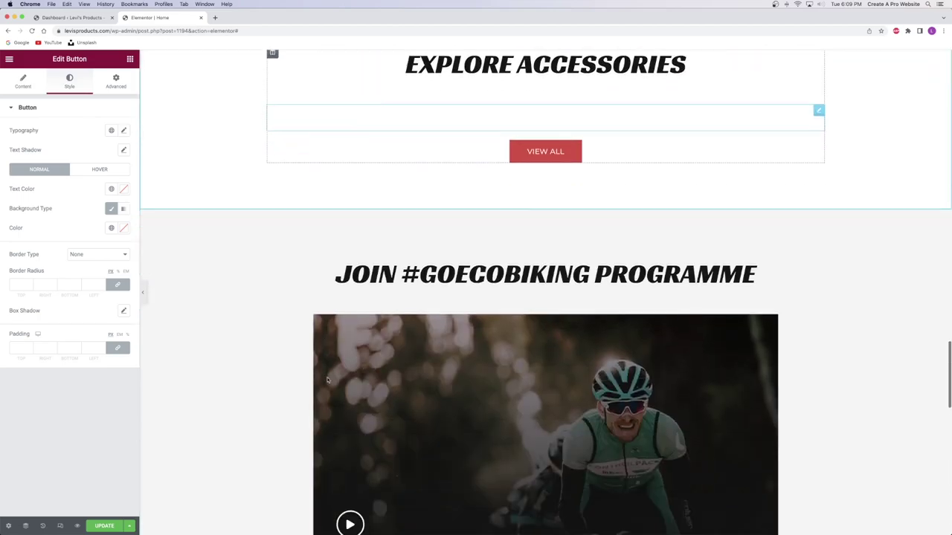
pyautogui.scroll(20, 328, 378)
pyautogui.scroll(20, 328, 378)
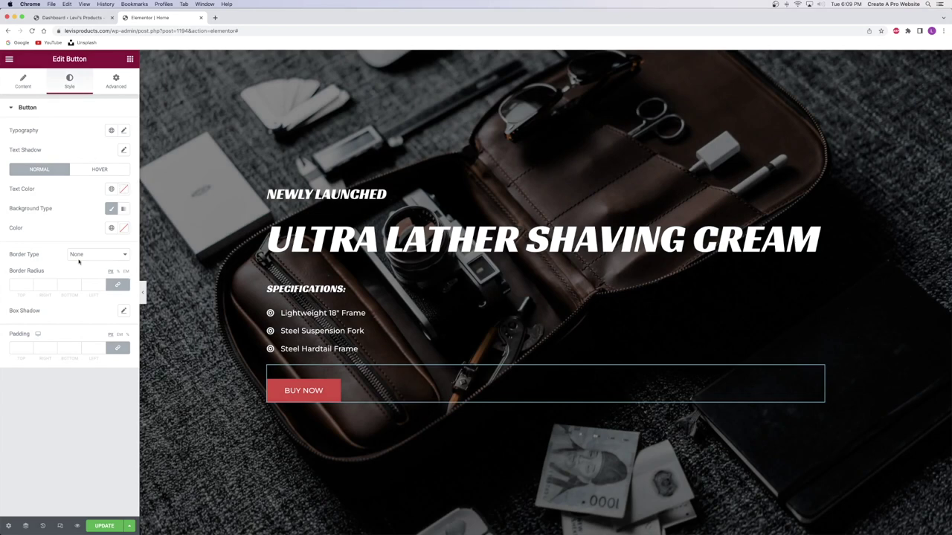
pyautogui.click(23, 79)
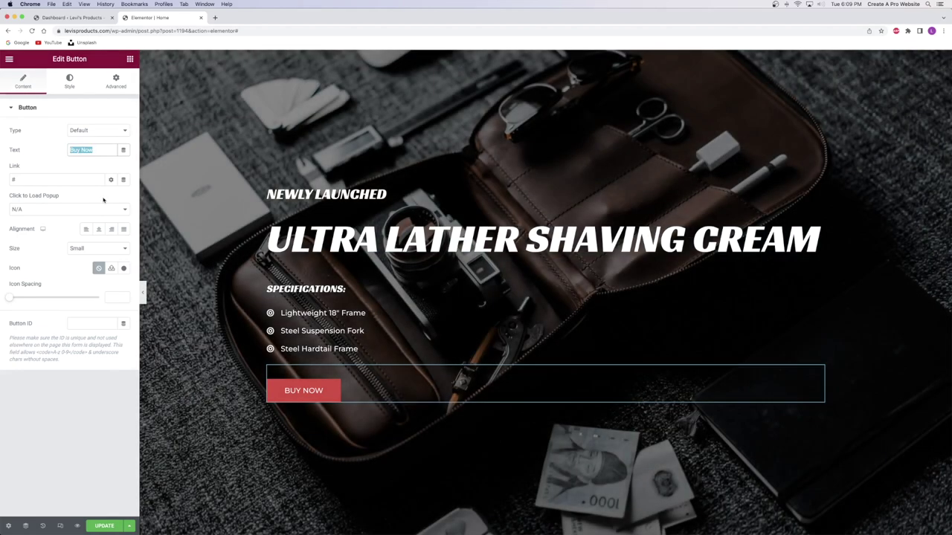
pyautogui.write('Learn More')
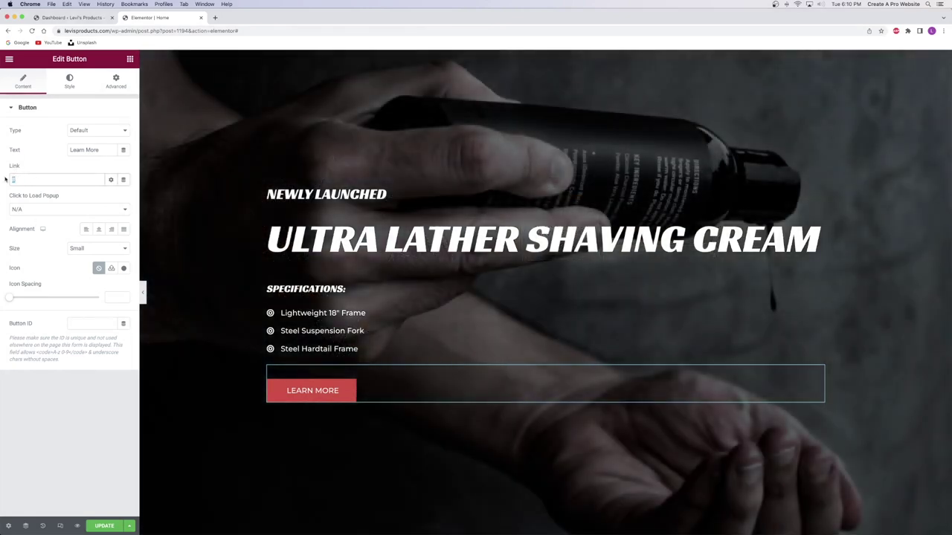
pyautogui.press('BackSpace')
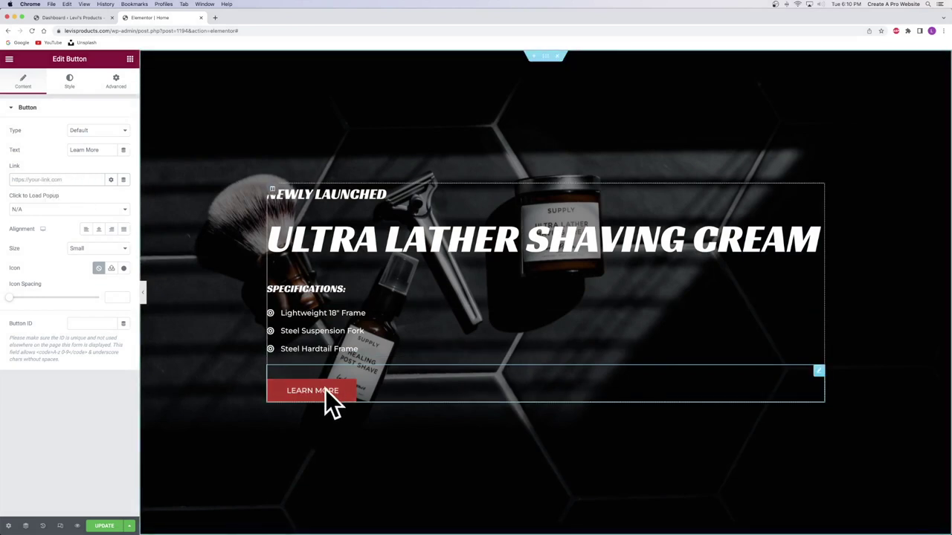
pyautogui.write('www.youtube.com')
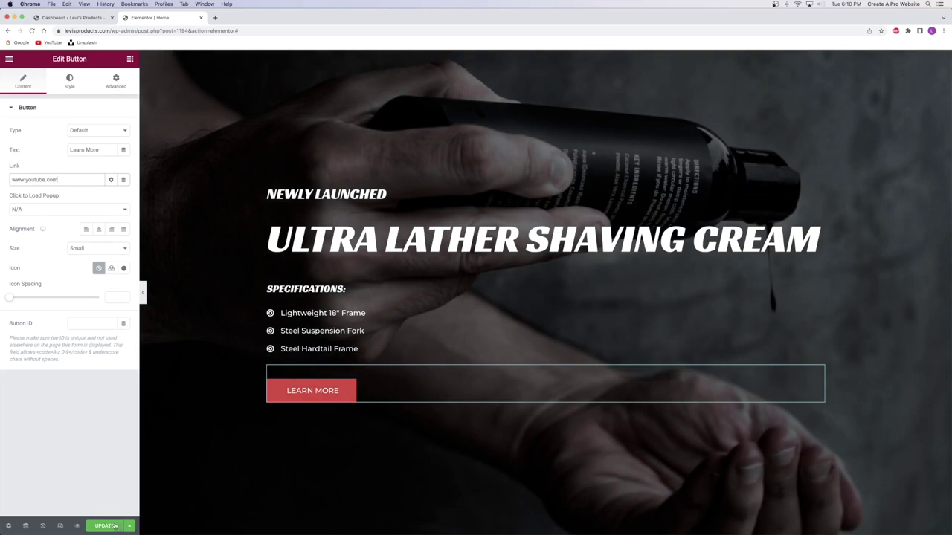
pyautogui.click(113, 525)
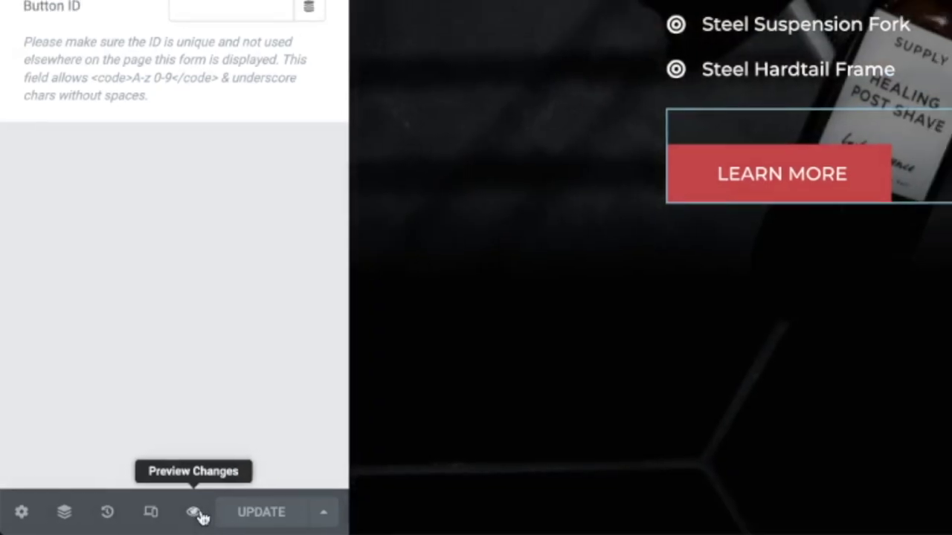
pyautogui.rightClick(197, 510)
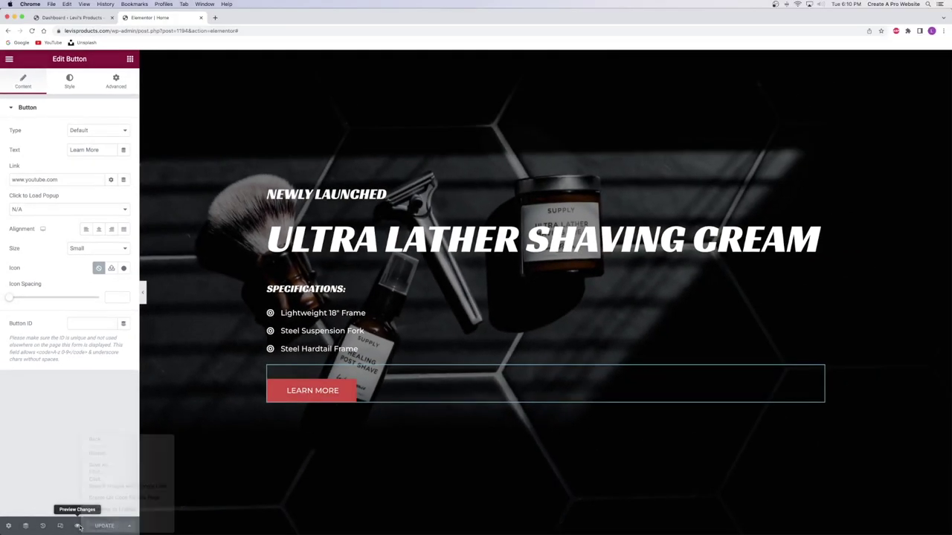
pyautogui.click(78, 526)
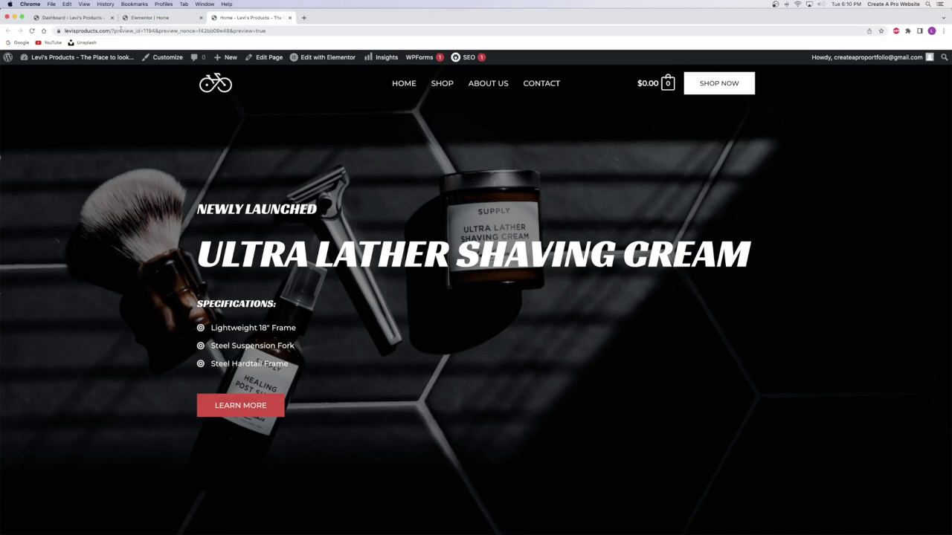
pyautogui.click(243, 405)
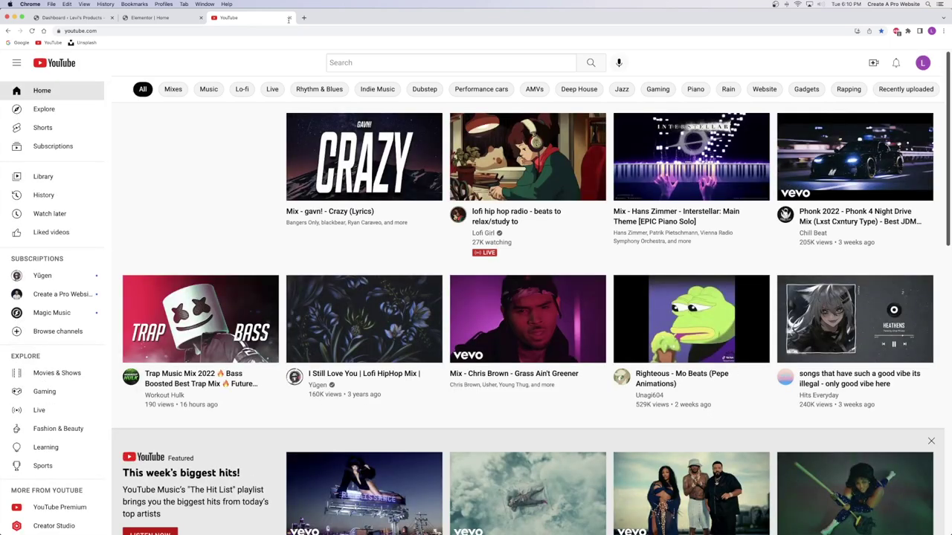
pyautogui.click(289, 18)
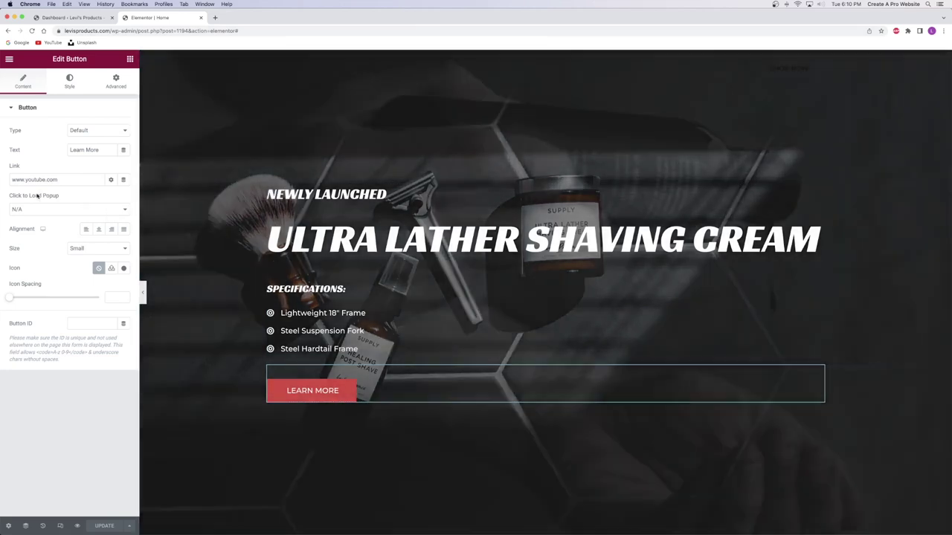
# Reset the button link to # and save the page.
pyautogui.tripleClick(38, 179)
pyautogui.write('#')
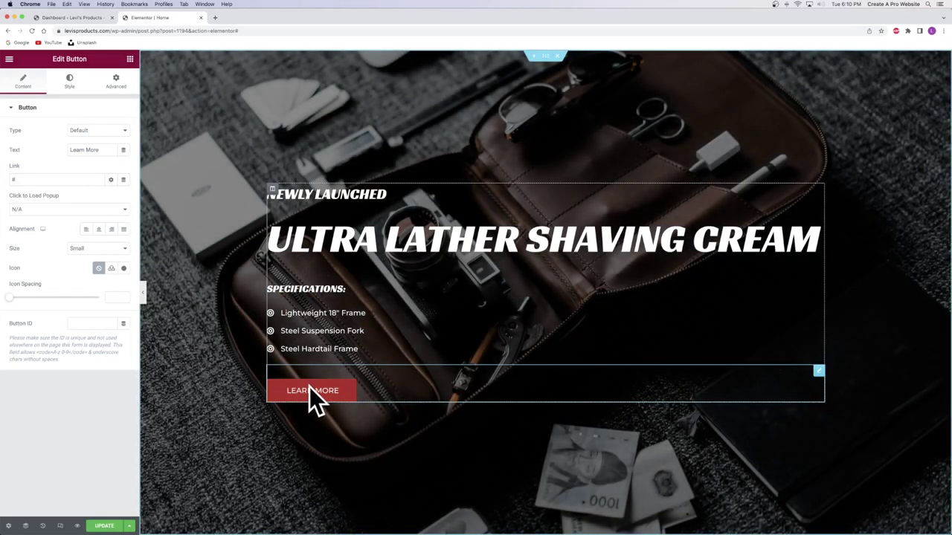
pyautogui.press('super+s')
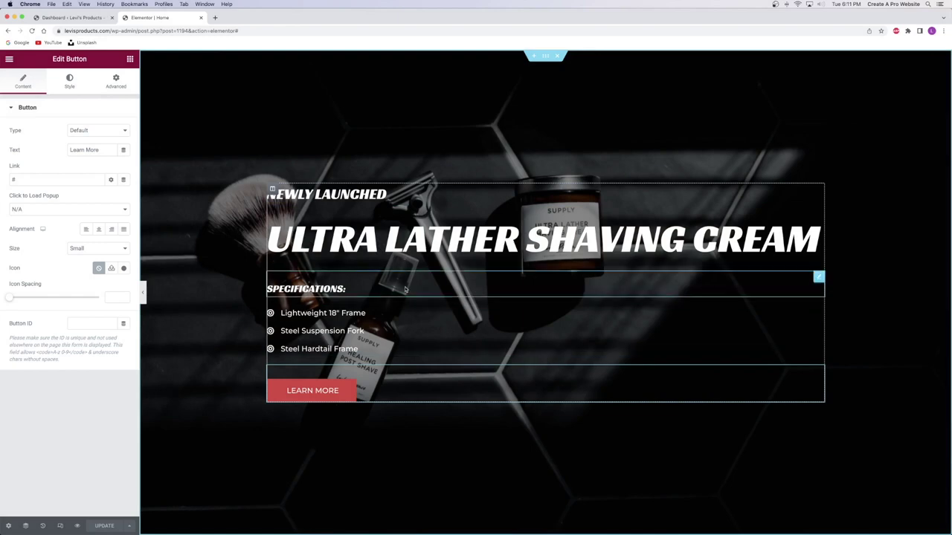
# Move past the product and NEW ARRIVALES headings to select the Mountain Bikes heading.
pyautogui.moveTo(325, 257); pyautogui.dragTo(739, 299)
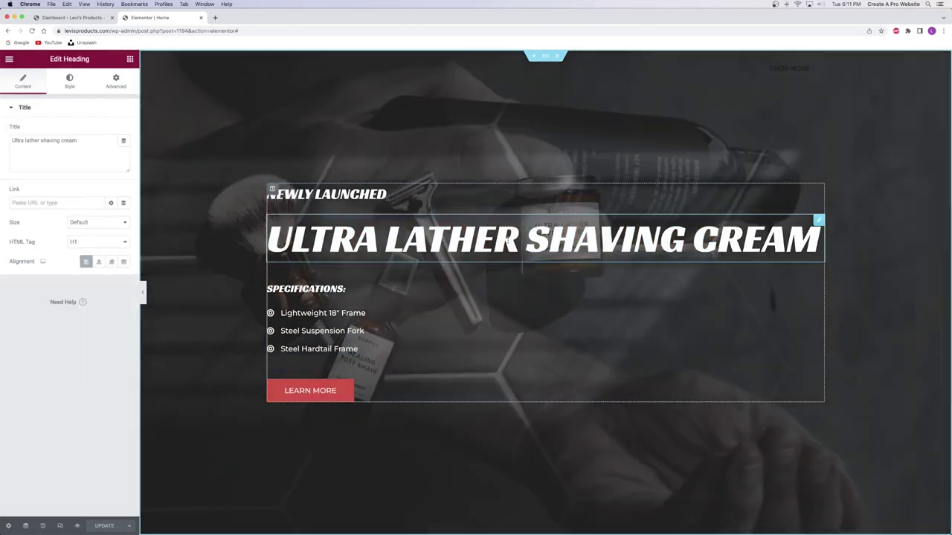
pyautogui.scroll(-10, 367, 255)
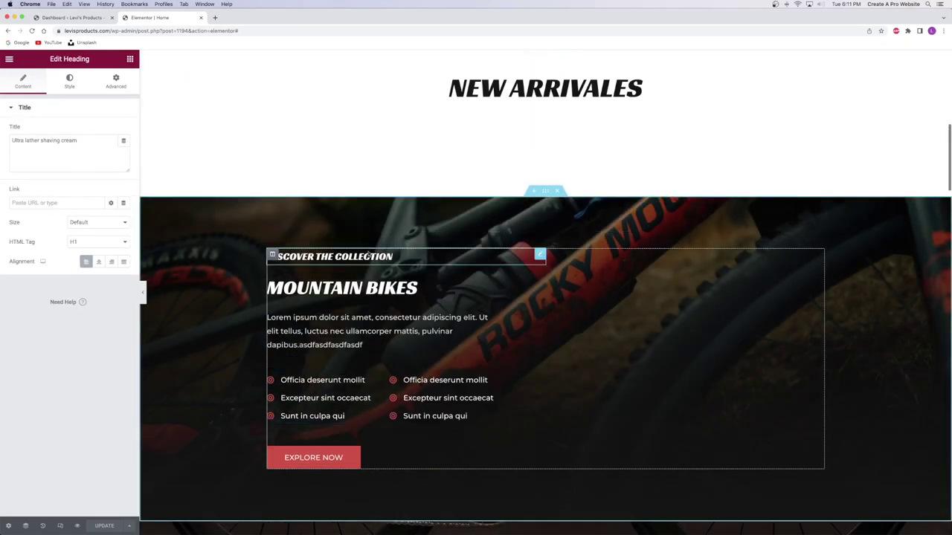
pyautogui.scroll(3, 367, 255)
pyautogui.moveTo(448, 213); pyautogui.dragTo(644, 214)
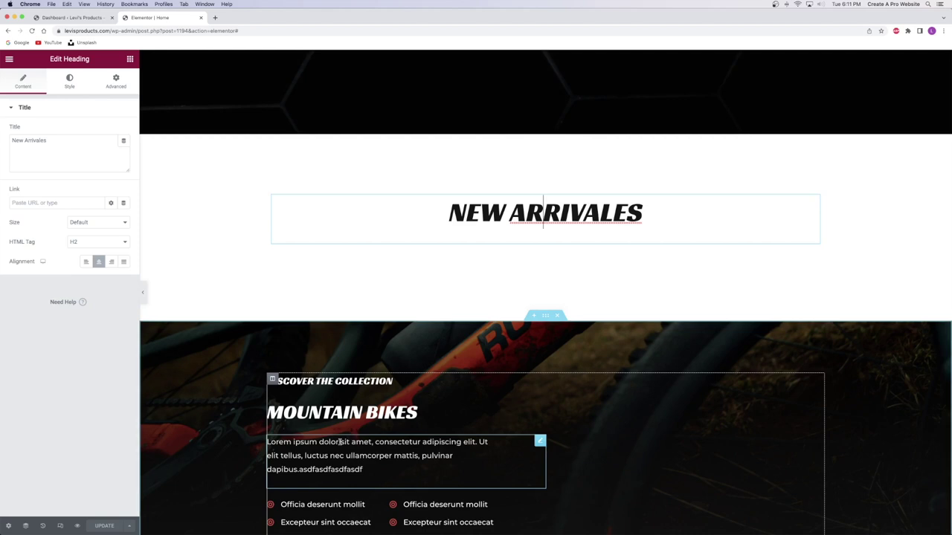
pyautogui.click(417, 413)
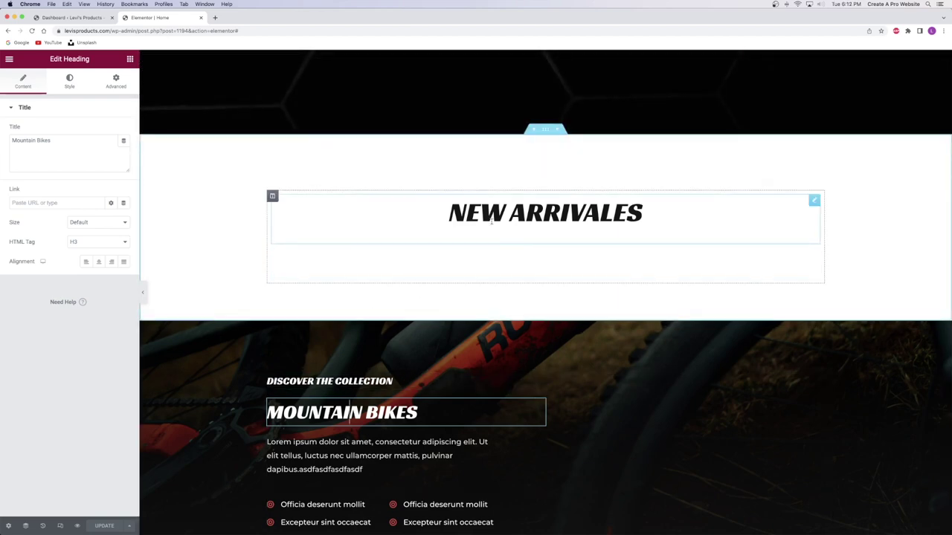
pyautogui.scroll(-5, 491, 221)
pyautogui.scroll(1, 496, 244)
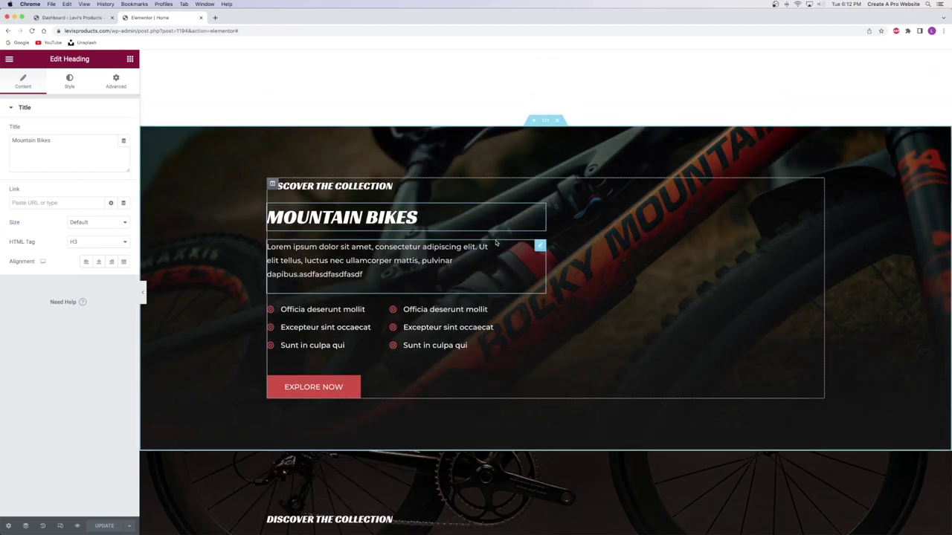
# Set the Mountain Bikes section background to the dark grooming-tools photo.
pyautogui.click(546, 122)
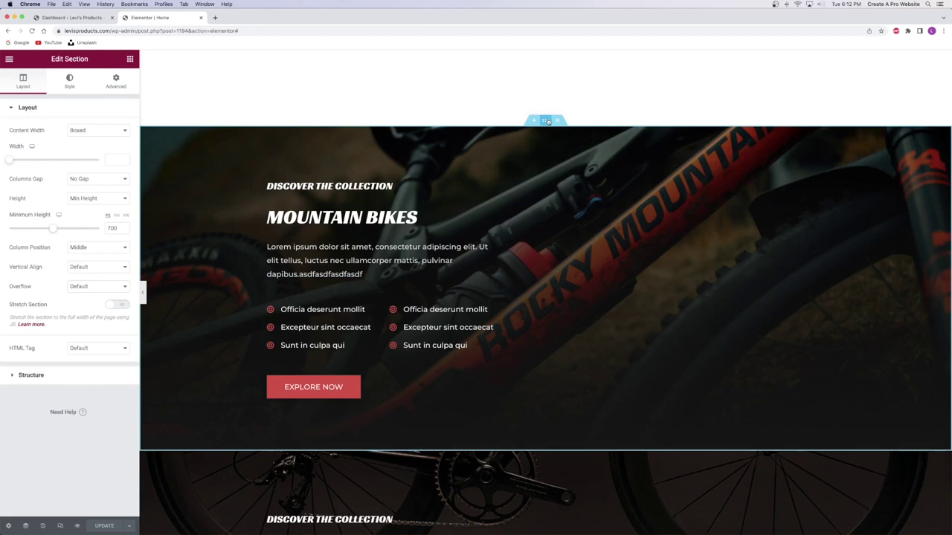
pyautogui.click(74, 85)
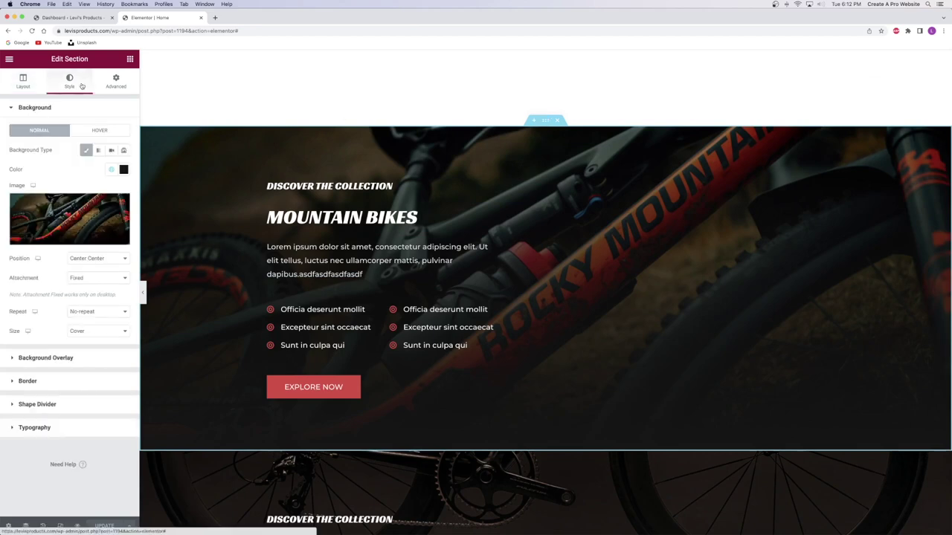
pyautogui.click(64, 214)
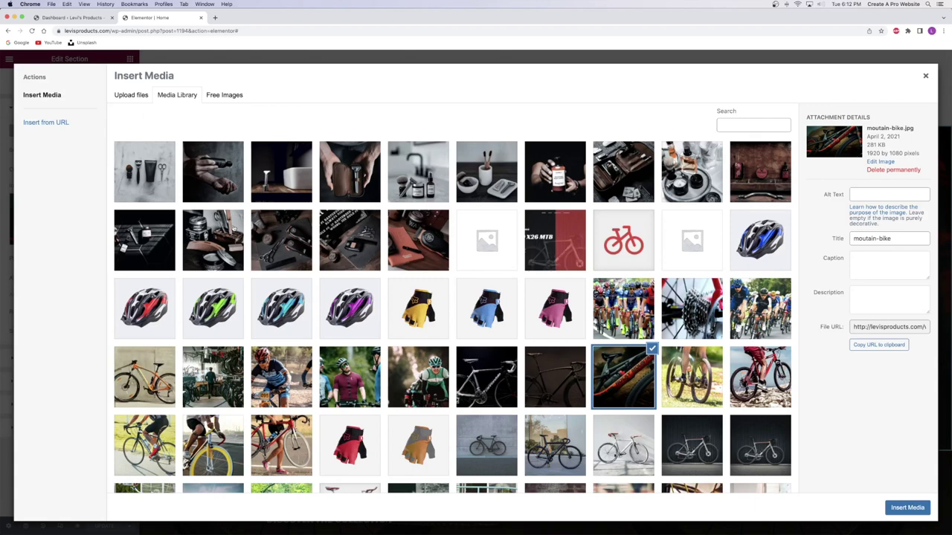
pyautogui.click(290, 235)
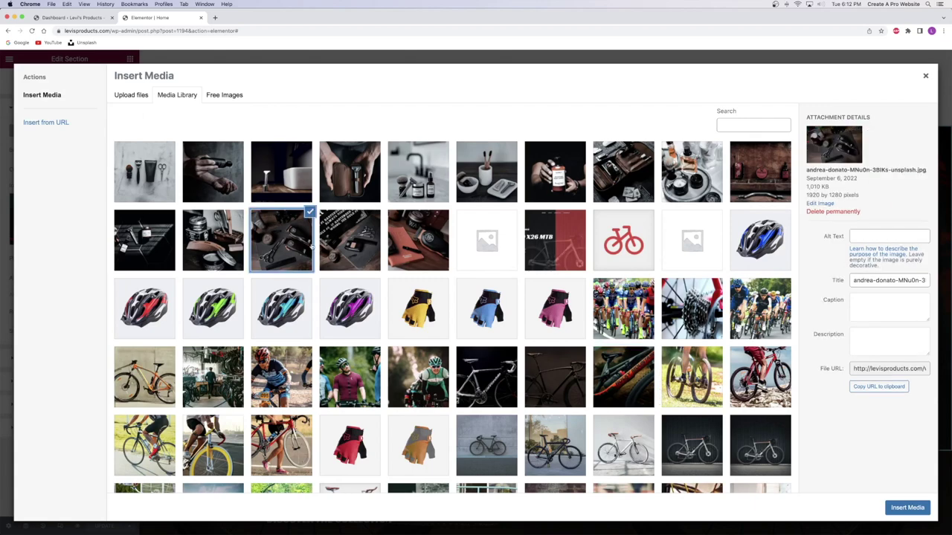
pyautogui.click(908, 508)
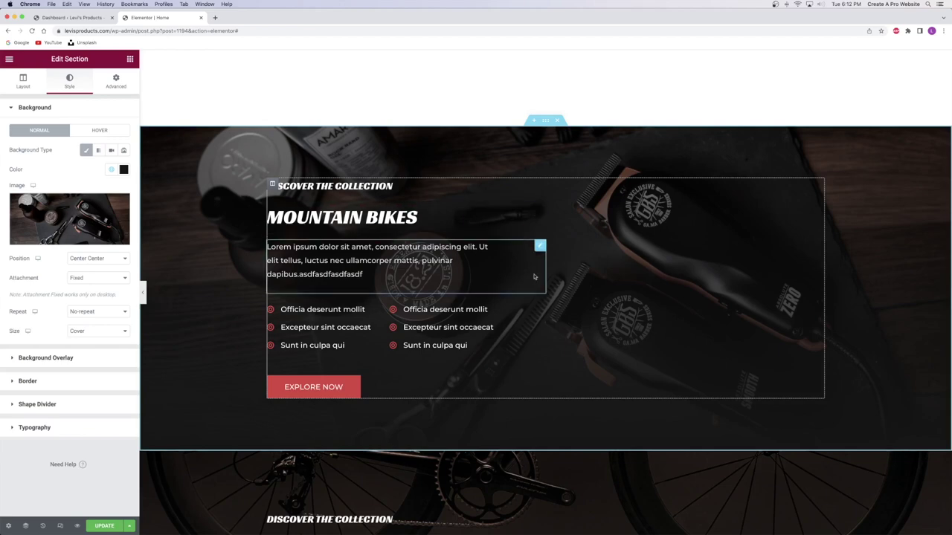
# Set the City Bikes section background to the leather accessory case photo.
pyautogui.scroll(-5, 513, 268)
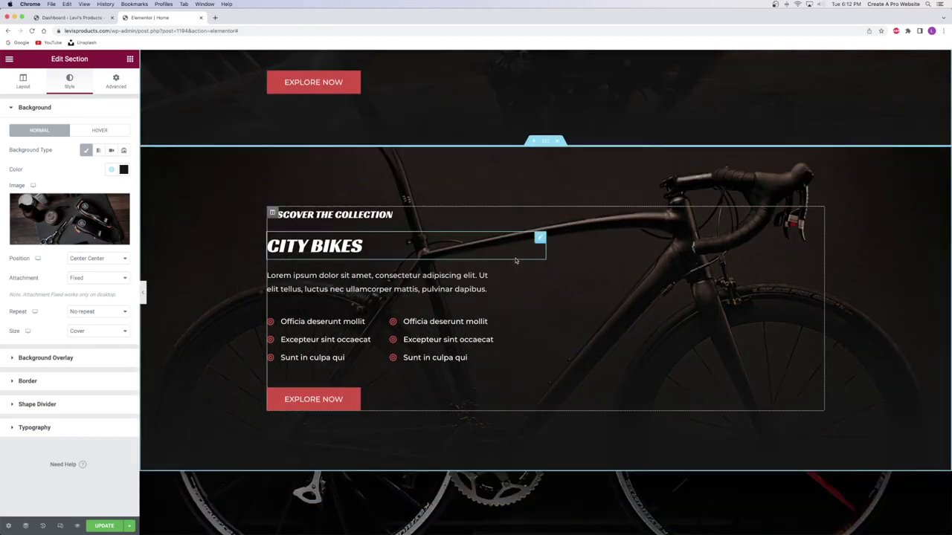
pyautogui.click(545, 143)
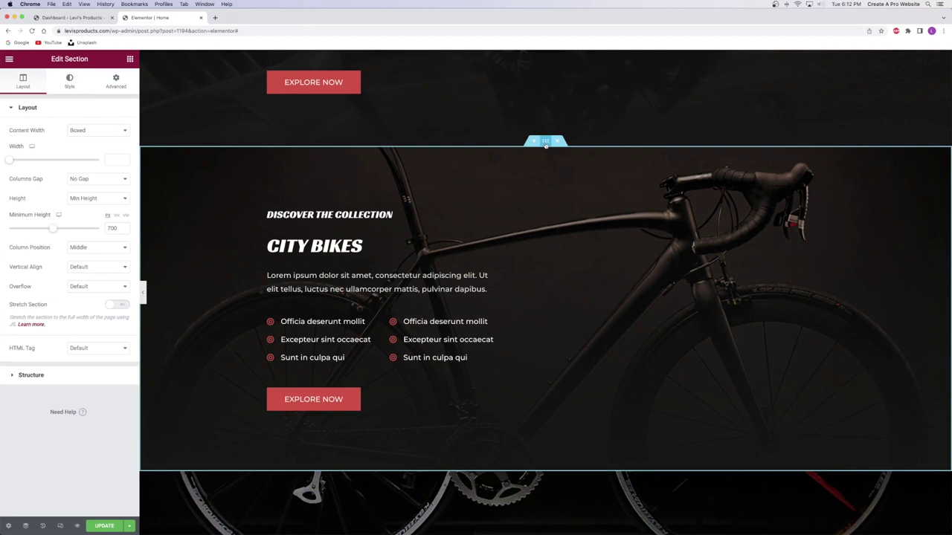
pyautogui.click(69, 81)
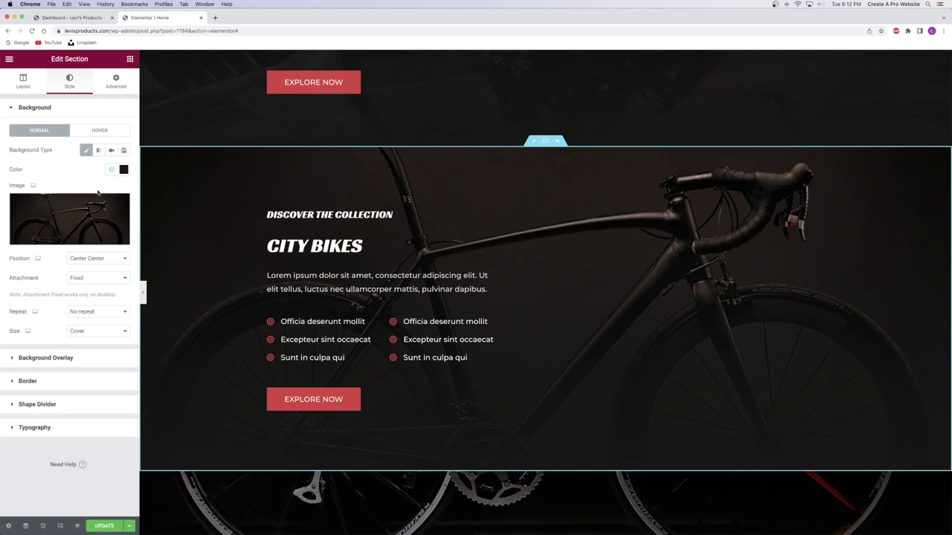
pyautogui.moveTo(73, 221)
pyautogui.click(66, 217)
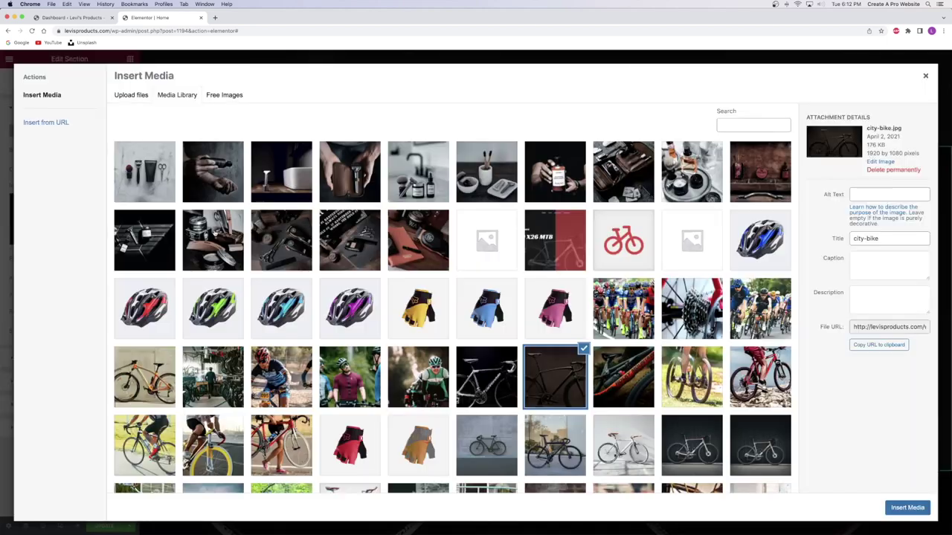
pyautogui.click(623, 165)
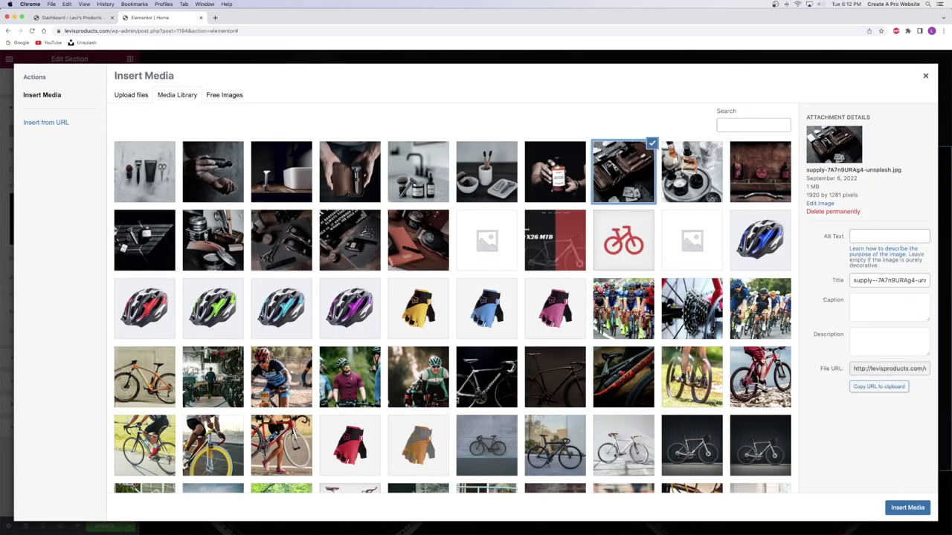
pyautogui.click(895, 512)
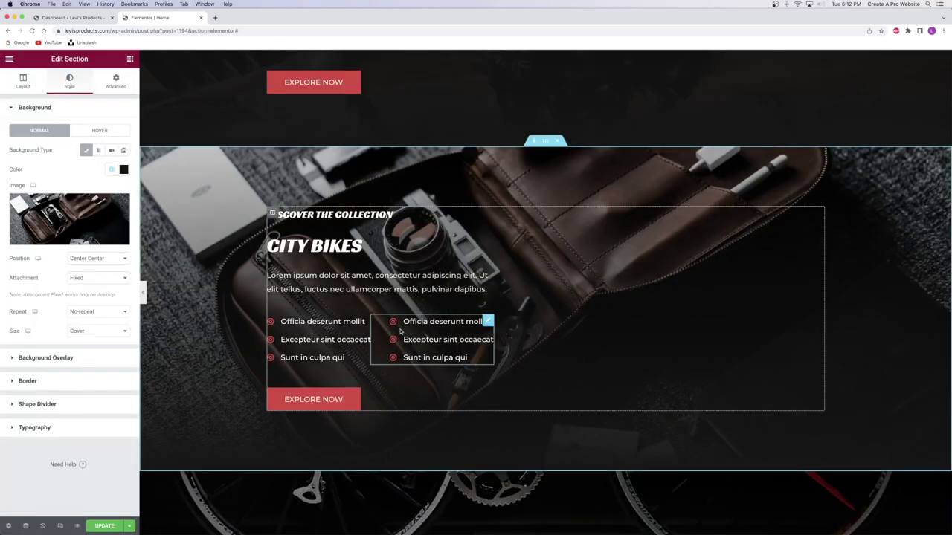
# Set the Speciality Bikes section background to the Supply lotion bottle photo.
pyautogui.scroll(-5, 382, 292)
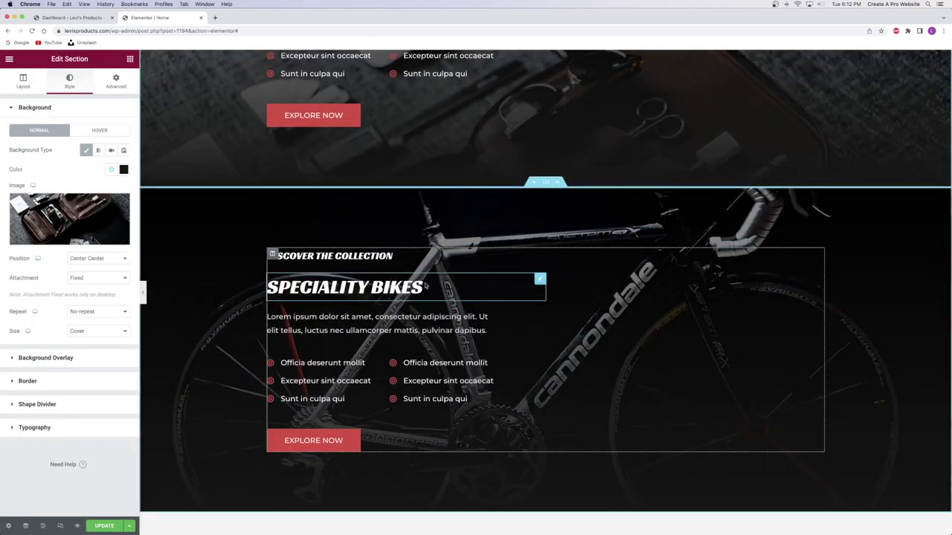
pyautogui.click(545, 183)
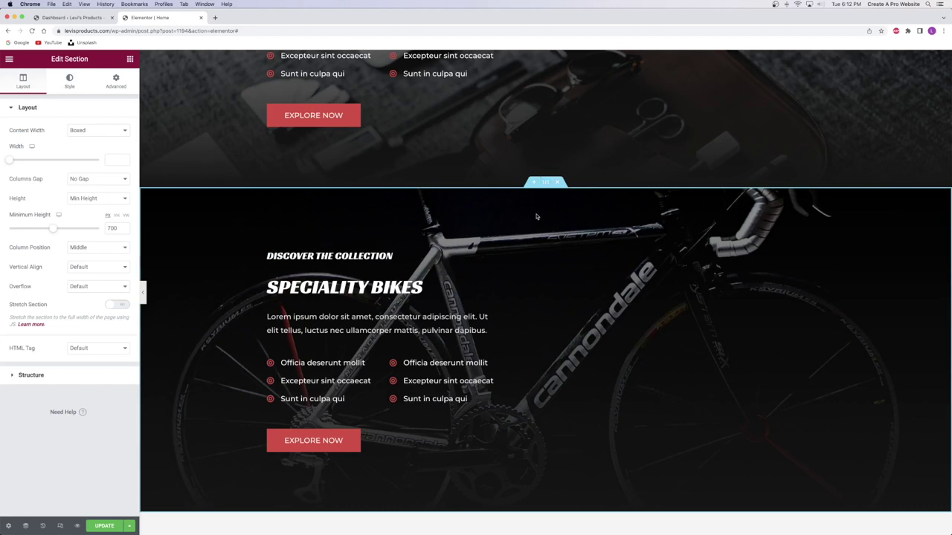
pyautogui.click(69, 80)
pyautogui.click(64, 205)
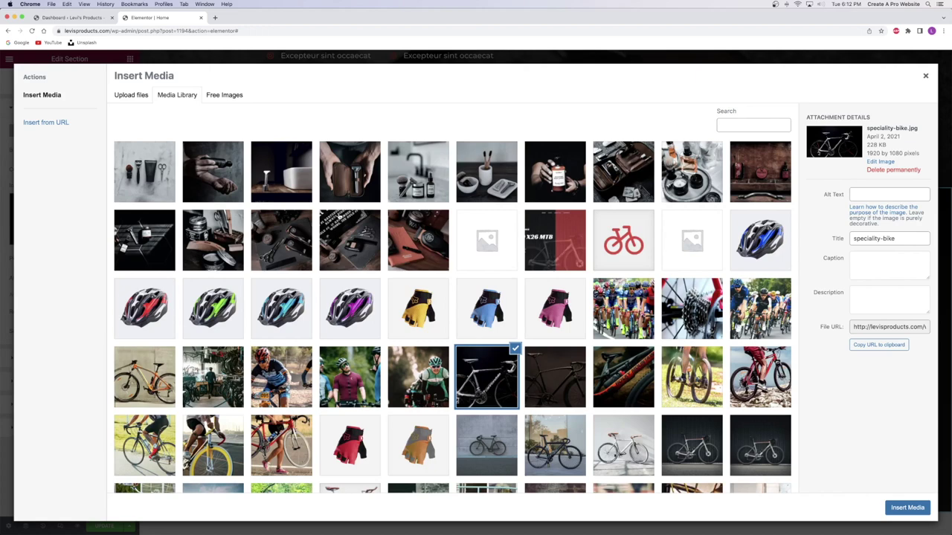
pyautogui.click(559, 186)
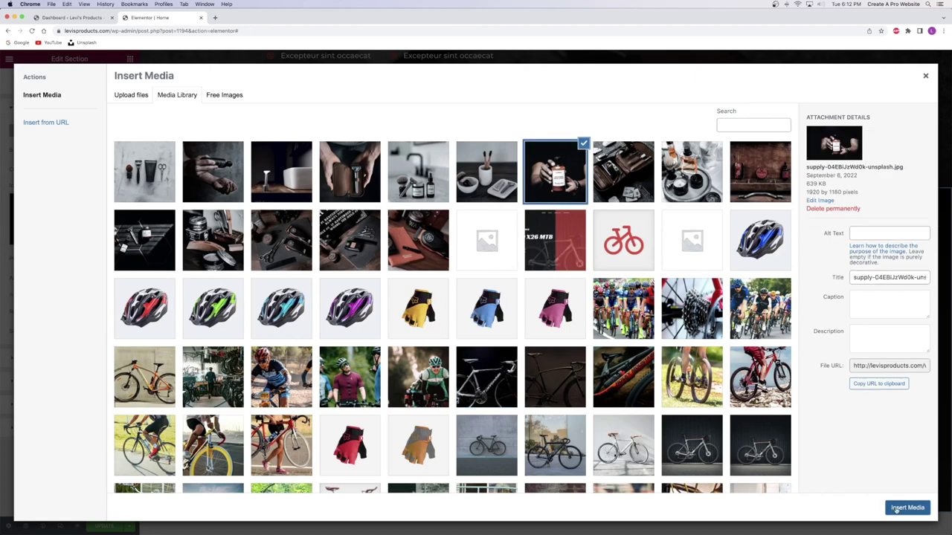
pyautogui.click(890, 509)
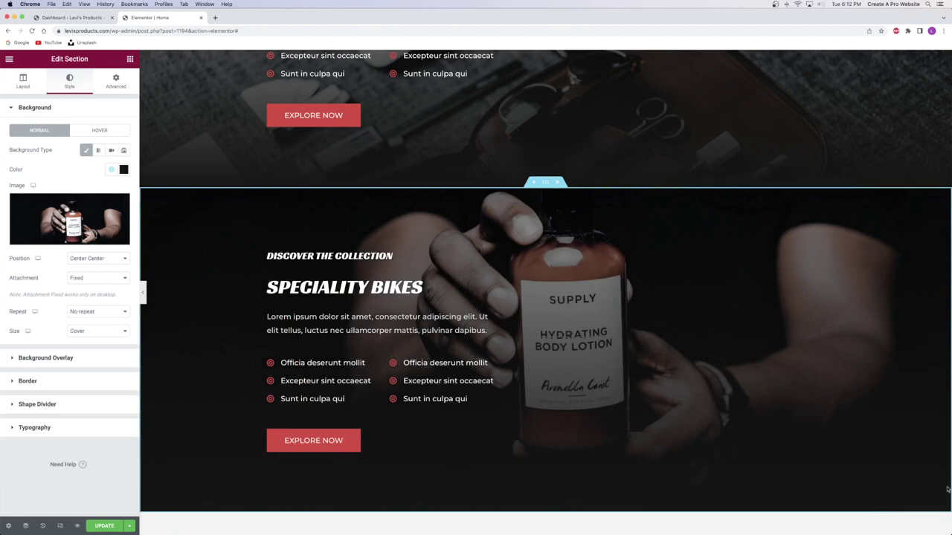
pyautogui.scroll(5, 903, 442)
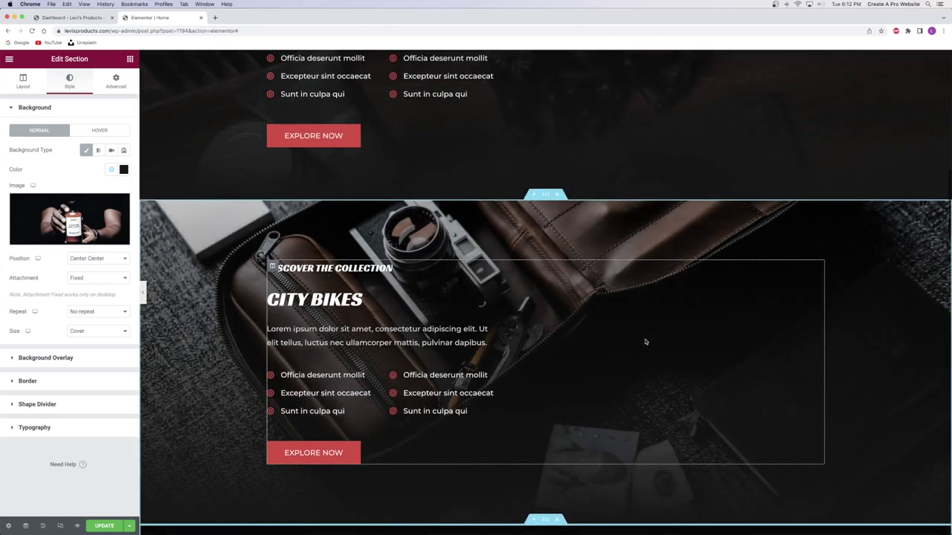
# Scroll the canvas back to review the Mountain Bikes section's grooming-tools background.
pyautogui.scroll(10, 647, 343)
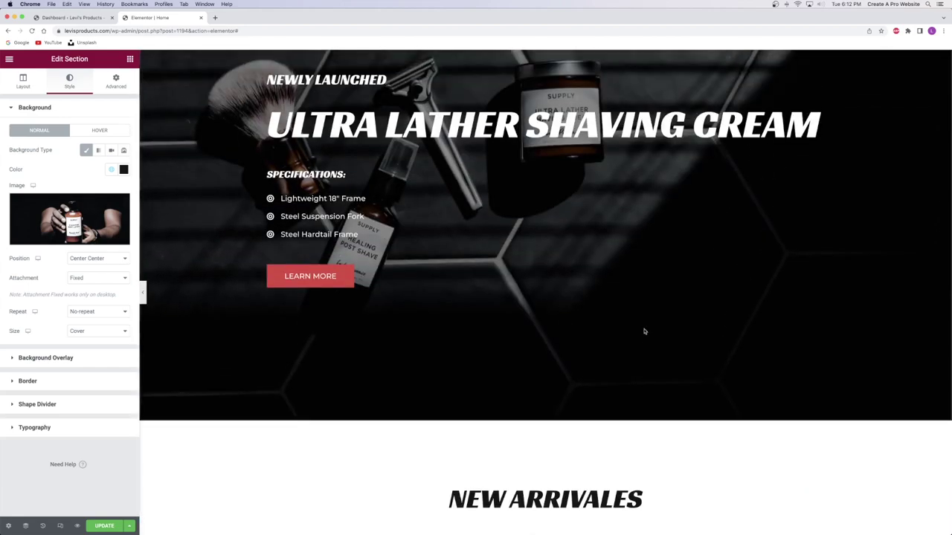
pyautogui.scroll(-6, 635, 320)
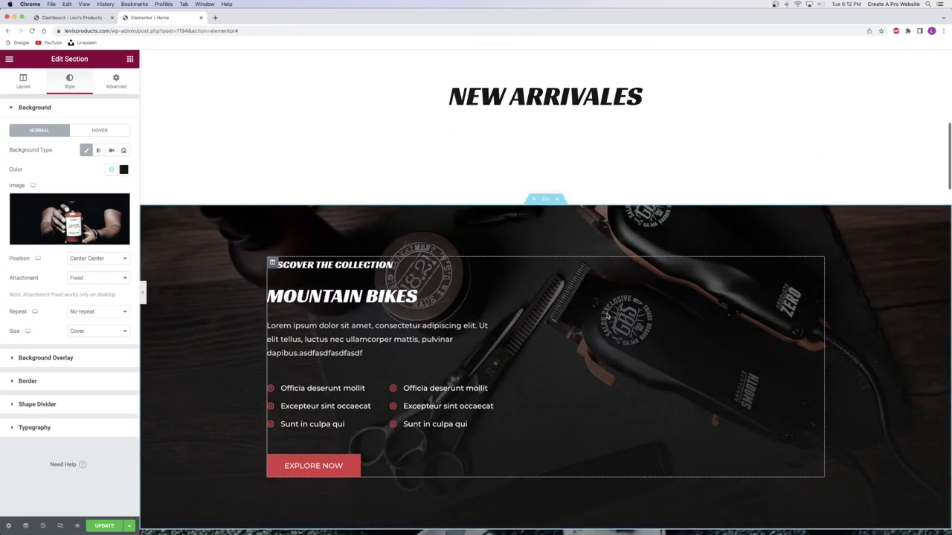
pyautogui.scroll(-2, 607, 317)
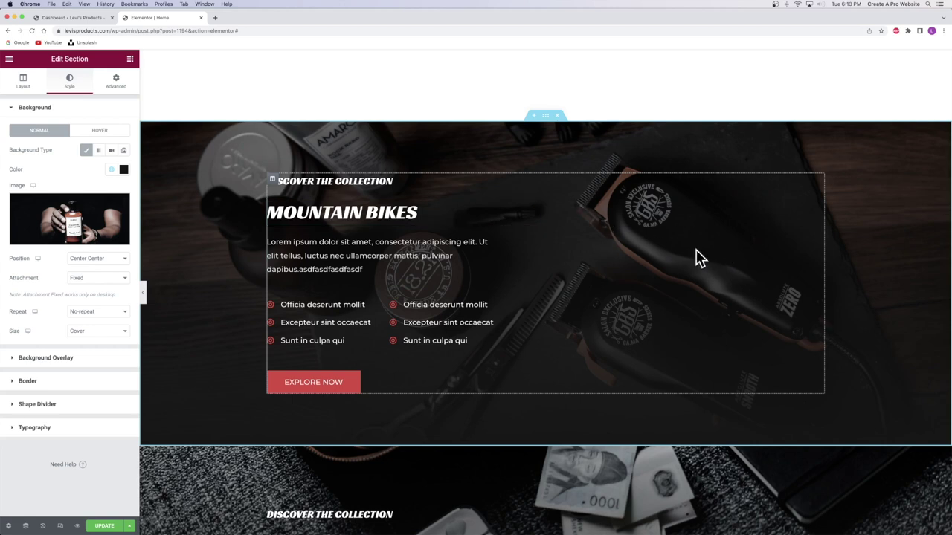
# Rename the MOUNTAIN BIKES heading to 'Beard Trimmers'.
pyautogui.tripleClick(319, 214)
pyautogui.write('Beard Trimmers')
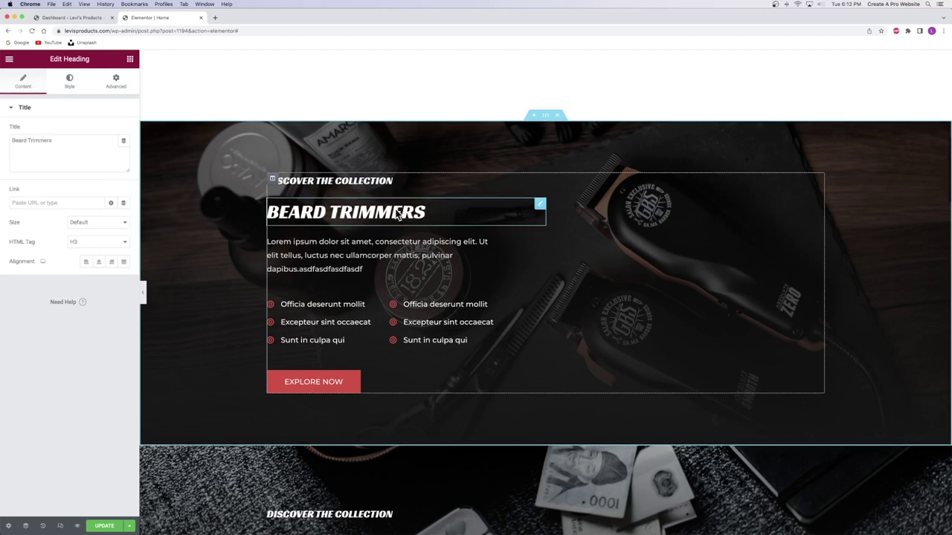
pyautogui.scroll(-5, 397, 209)
pyautogui.scroll(3, 397, 209)
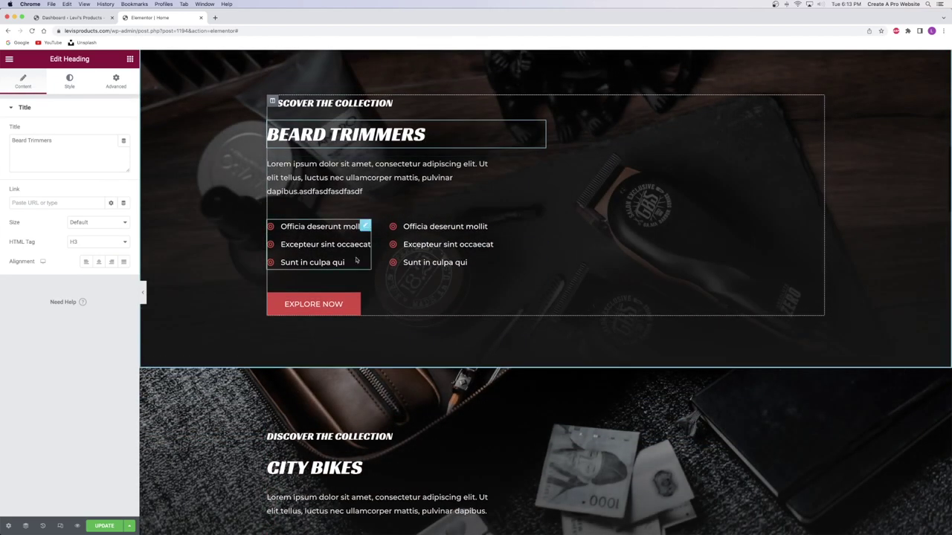
# Rename the CITY BIKES heading to 'Accessory Case'.
pyautogui.scroll(-5, 354, 199)
pyautogui.scroll(-2, 354, 199)
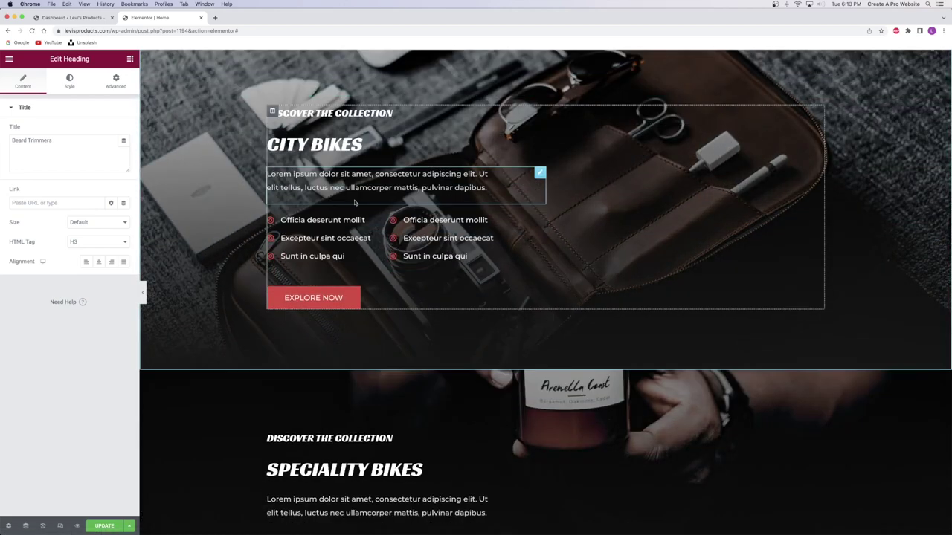
pyautogui.doubleClick(327, 144)
pyautogui.click(327, 145)
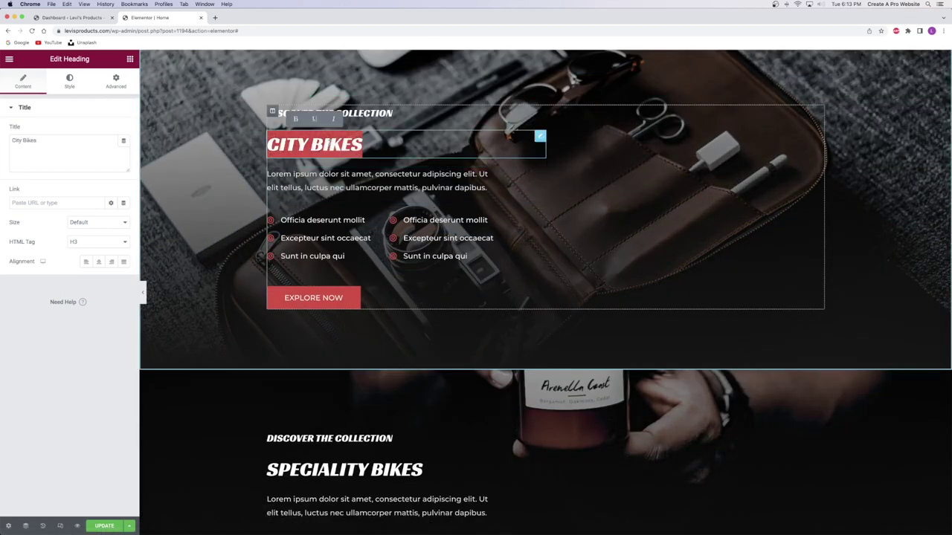
pyautogui.write('Accessory Case')
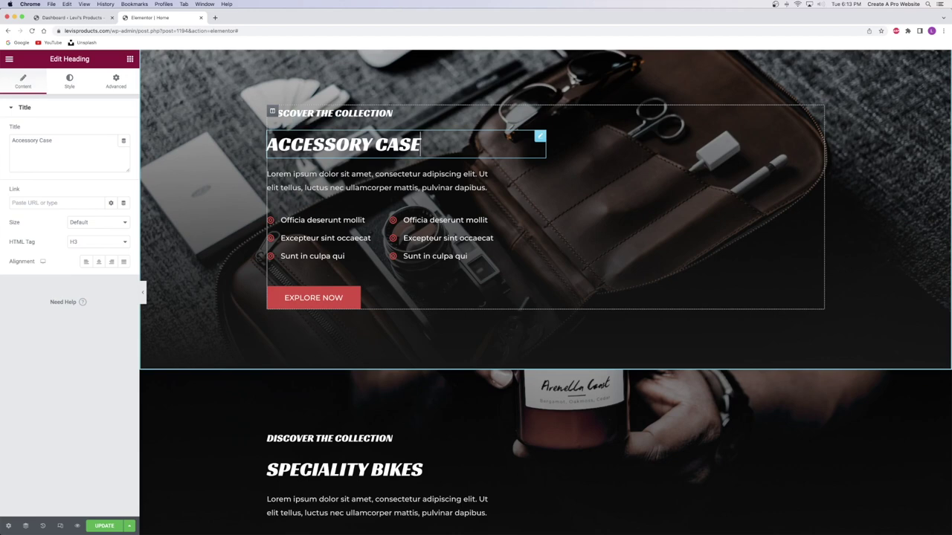
# Rename the SPECIALITY BIKES heading to 'Hydrating lotion', then scroll down to Why Choose Kryo?
pyautogui.scroll(-5, 421, 154)
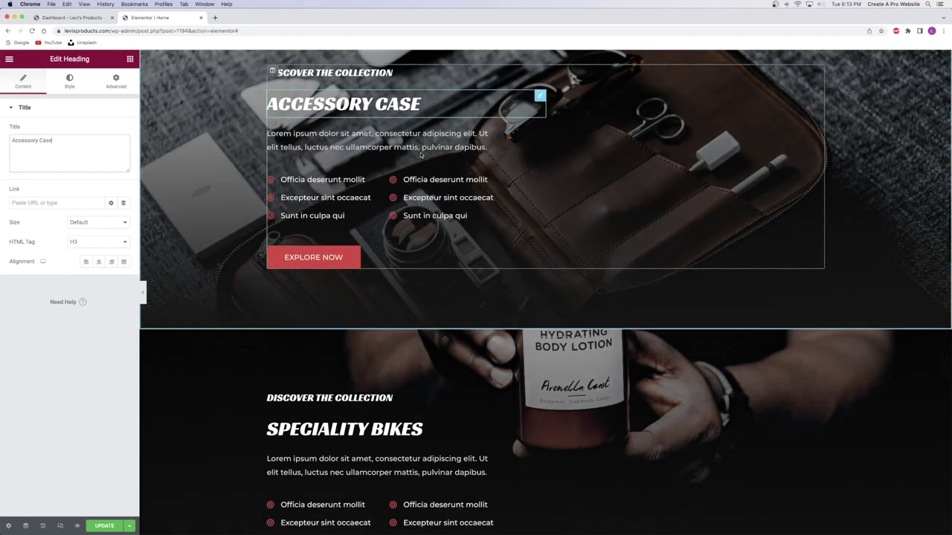
pyautogui.scroll(-1, 420, 155)
pyautogui.tripleClick(320, 218)
pyautogui.write('Hydrating lotion')
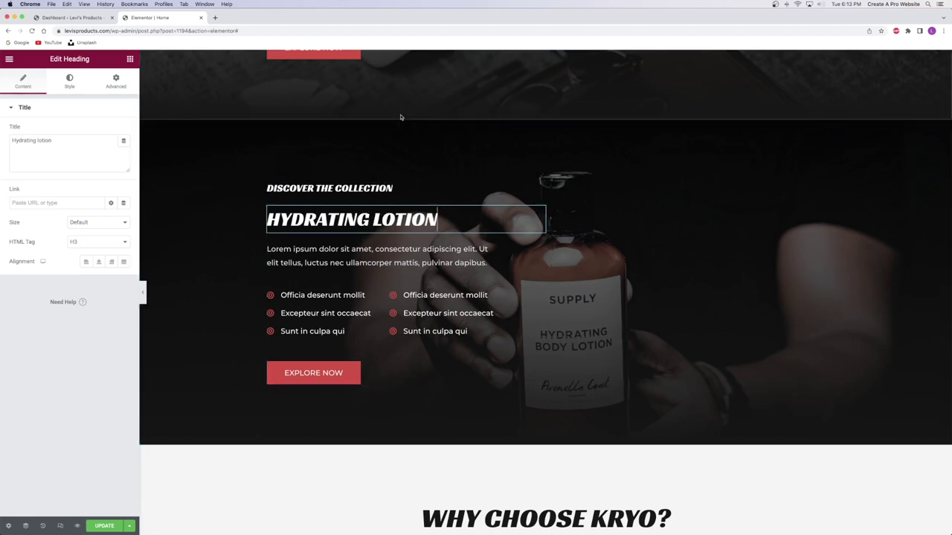
pyautogui.scroll(5, 409, 134)
pyautogui.scroll(2, 432, 139)
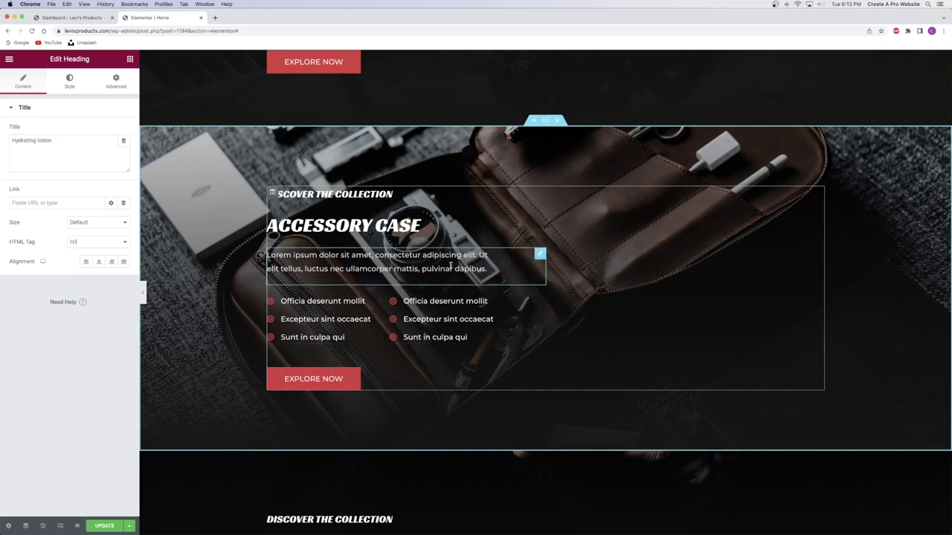
pyautogui.scroll(-10, 450, 265)
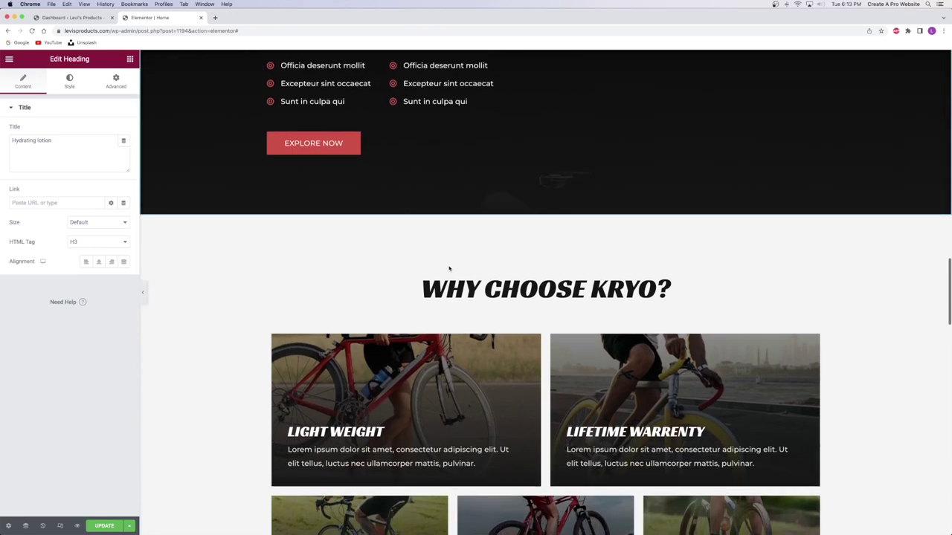
pyautogui.scroll(-3, 449, 268)
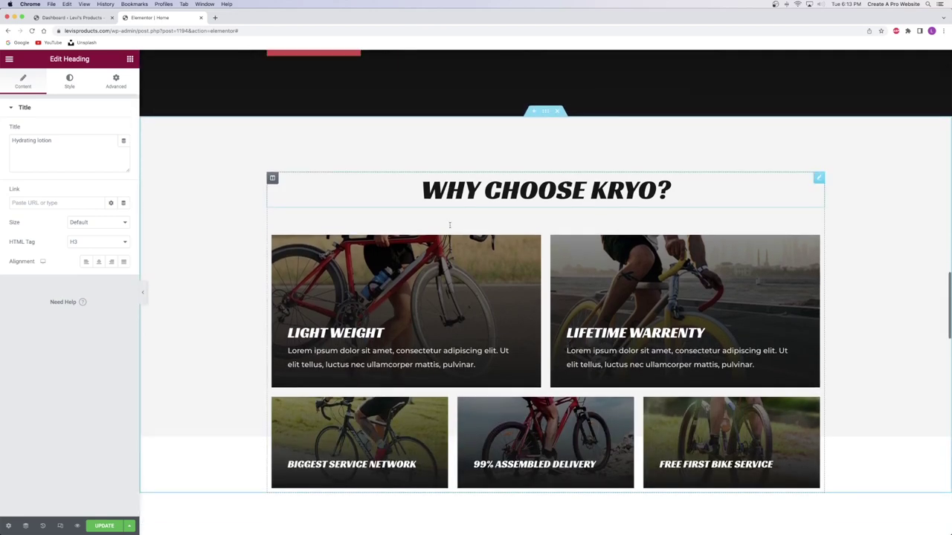
# Replace KRYO with 'Levi's Products' in the heading and open the Light Weight column settings.
pyautogui.scroll(-3, 449, 224)
pyautogui.click(610, 102)
pyautogui.moveTo(591, 102); pyautogui.dragTo(659, 102)
pyautogui.write('Levi')
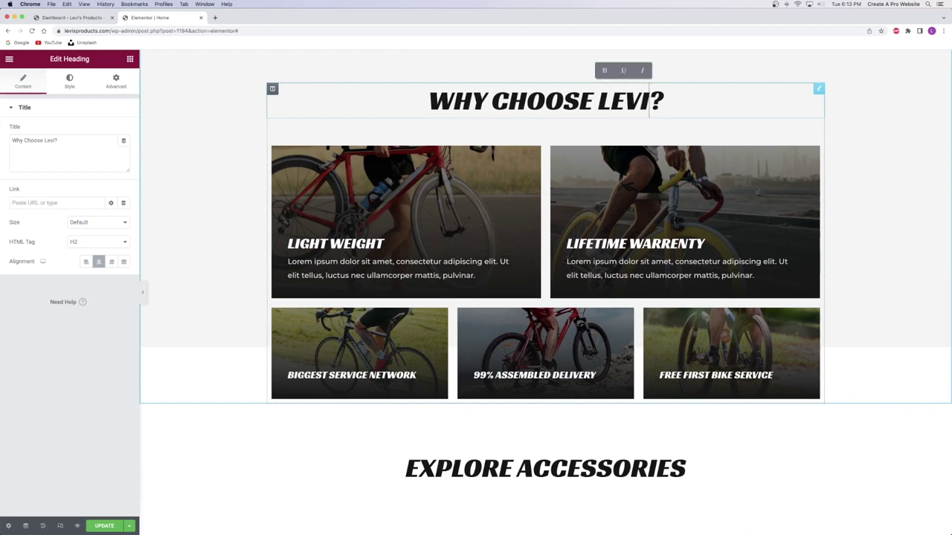
pyautogui.write("'s Products")
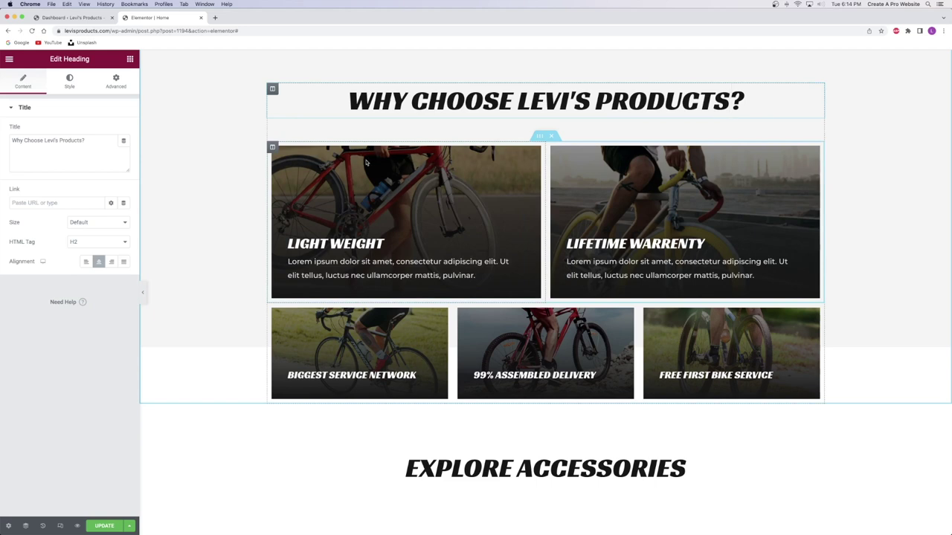
pyautogui.click(272, 147)
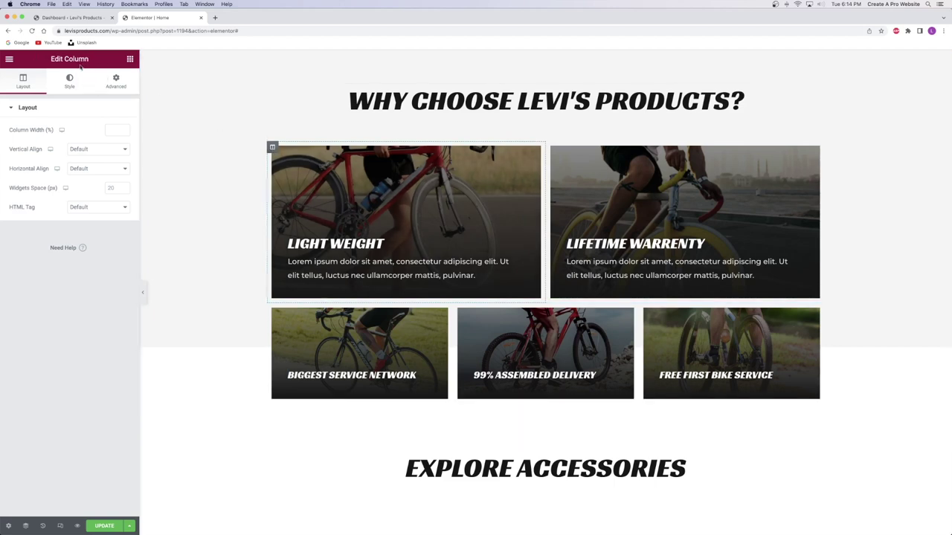
# Set the Light Weight column background to the black grooming tools image.
pyautogui.click(70, 82)
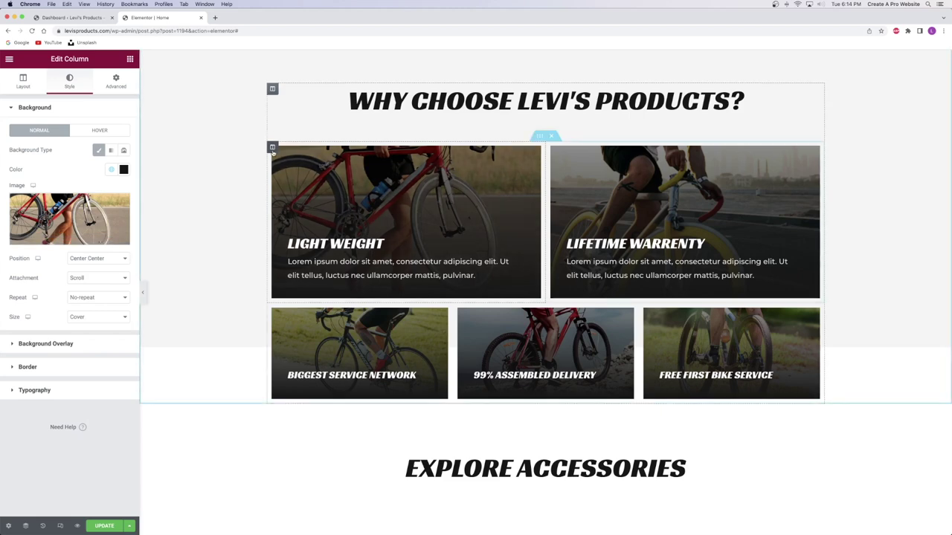
pyautogui.click(71, 213)
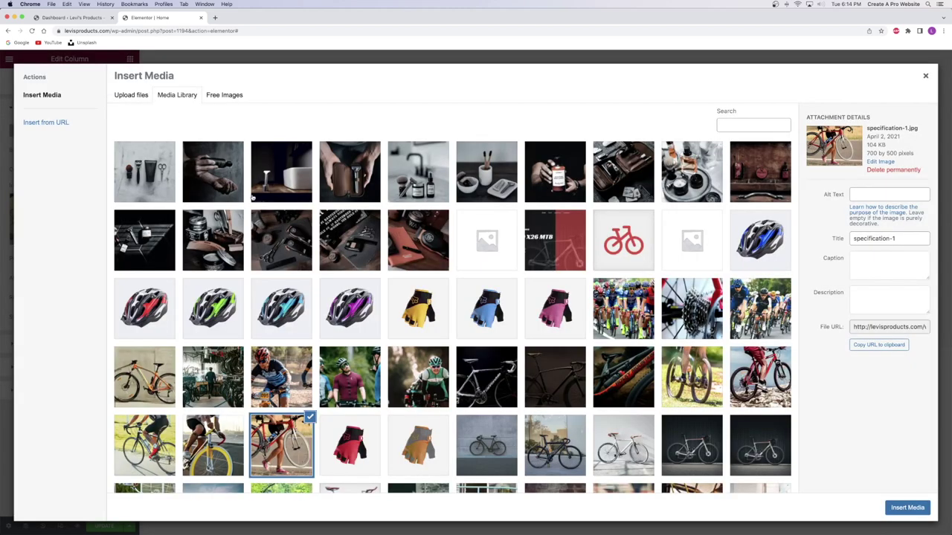
pyautogui.click(366, 237)
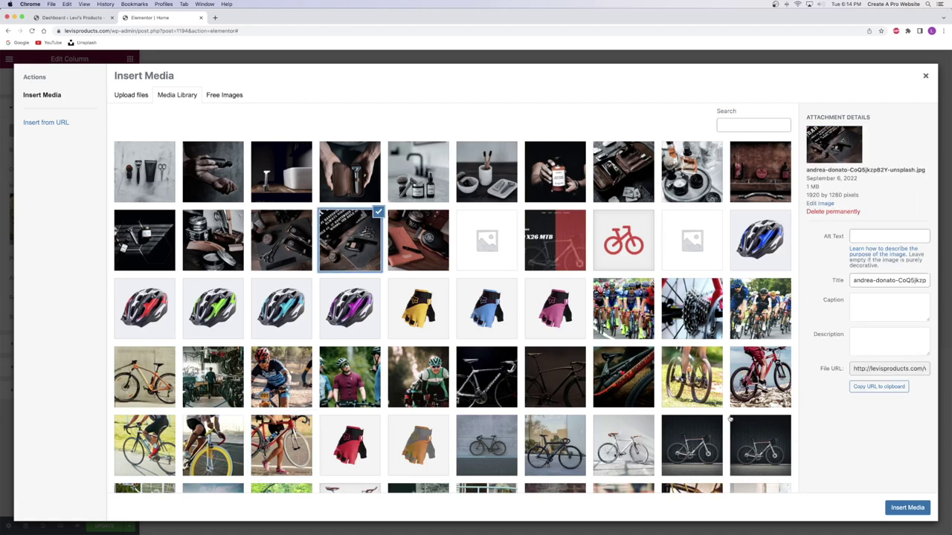
pyautogui.click(905, 508)
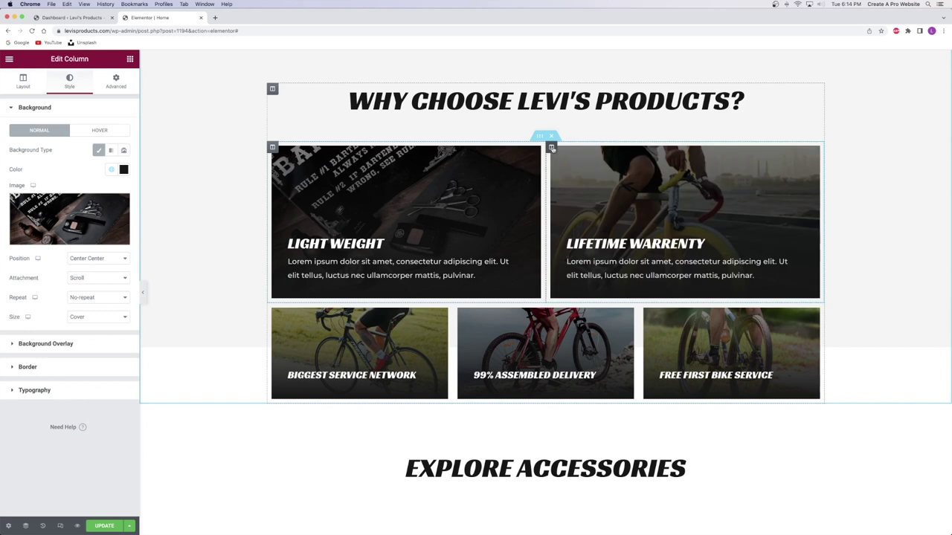
# Set the Lifetime Warrenty column background to the toothbrush image.
pyautogui.click(551, 148)
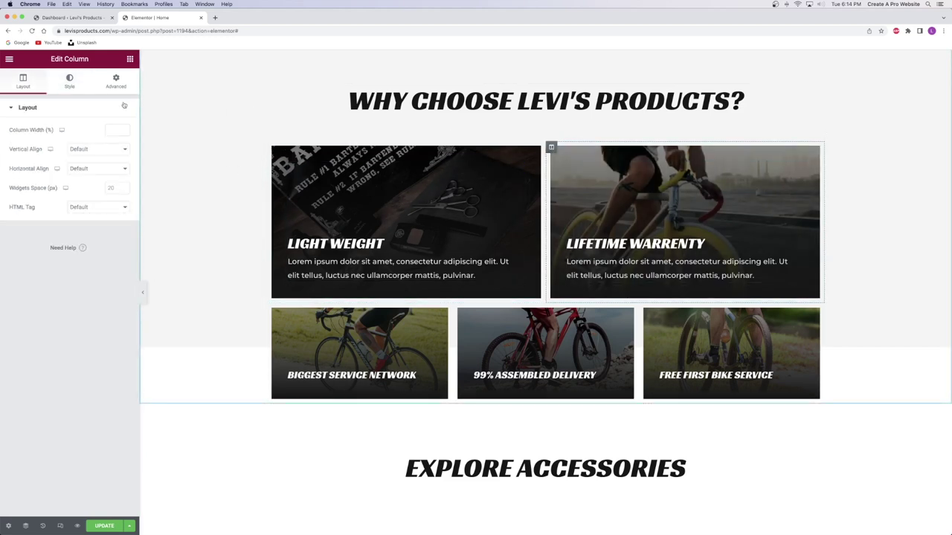
pyautogui.click(69, 80)
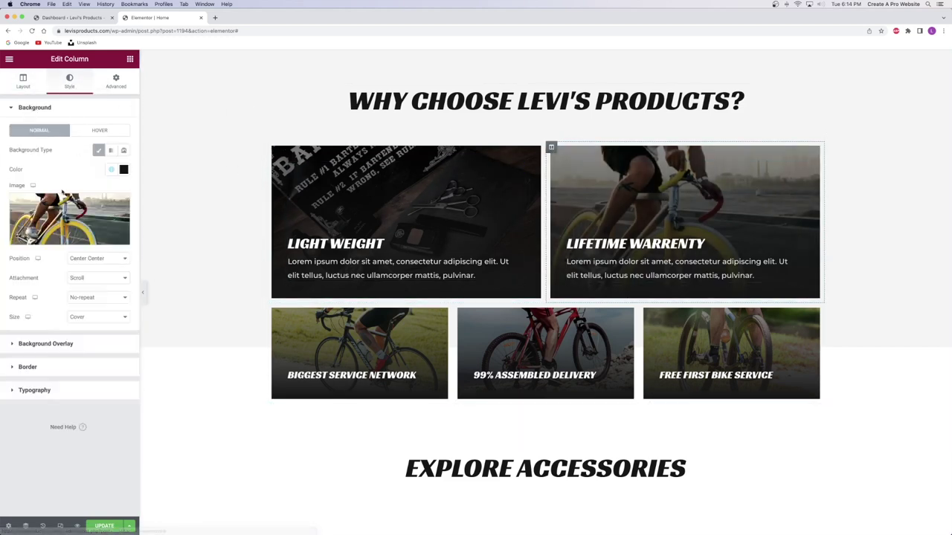
pyautogui.click(59, 197)
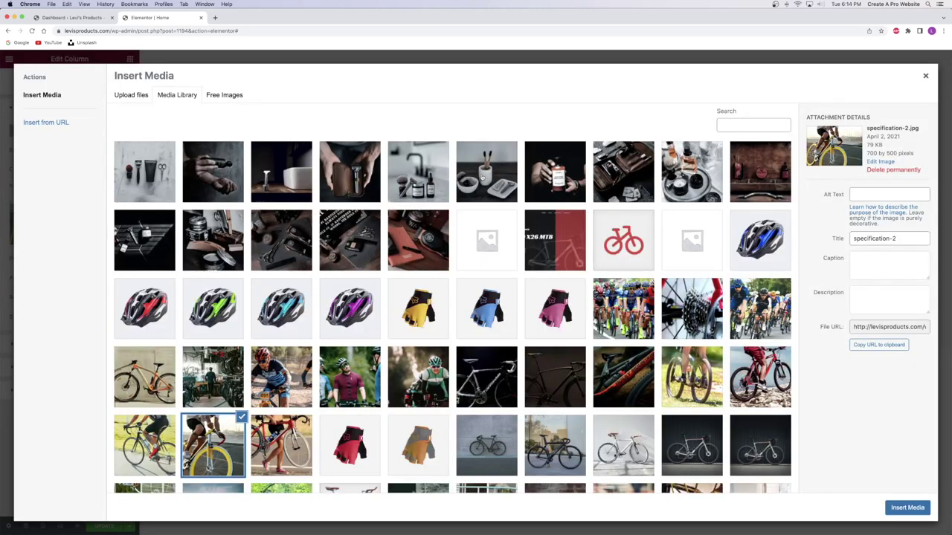
pyautogui.click(485, 173)
pyautogui.click(908, 508)
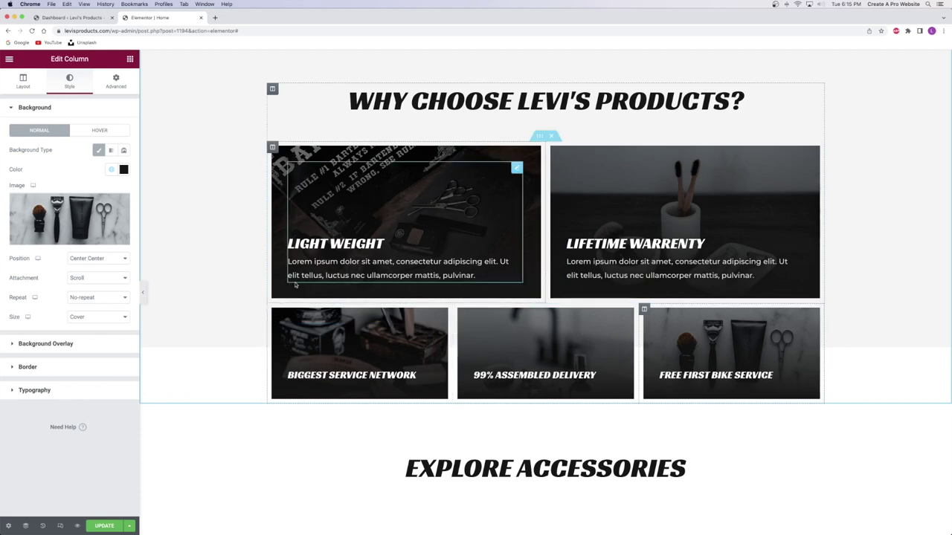
pyautogui.click(315, 267)
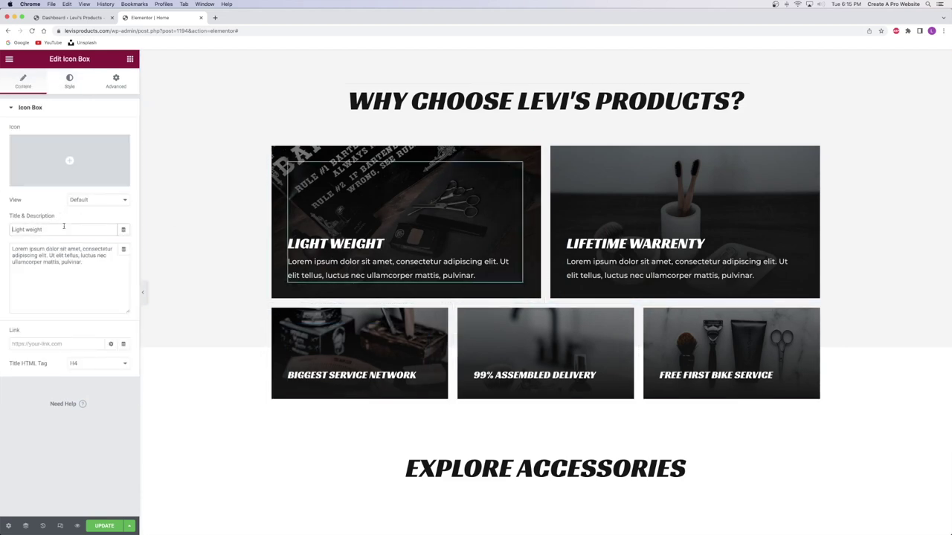
# Test-edit the LIGHT WEIGHT title, then delete the stray letters typed into it.
pyautogui.click(384, 243)
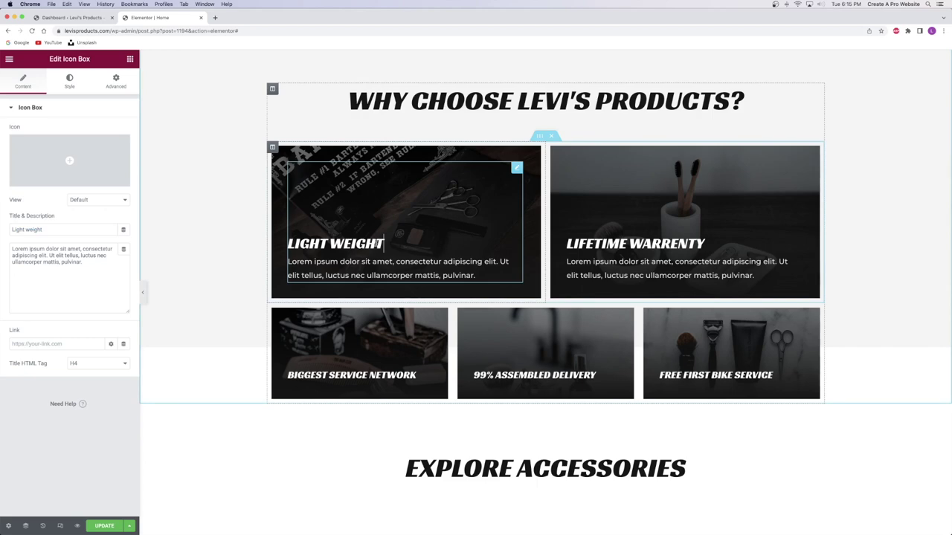
pyautogui.write('asdfas')
pyautogui.press('BackSpace')
pyautogui.press('BackSpace')
pyautogui.press('BackSpace')
pyautogui.press('BackSpace')
pyautogui.press('BackSpace')
pyautogui.press('BackSpace')
# Inspect the accessories product shortcode, then select the Join #GoEcoBiking video column.
pyautogui.scroll(-5, 491, 253)
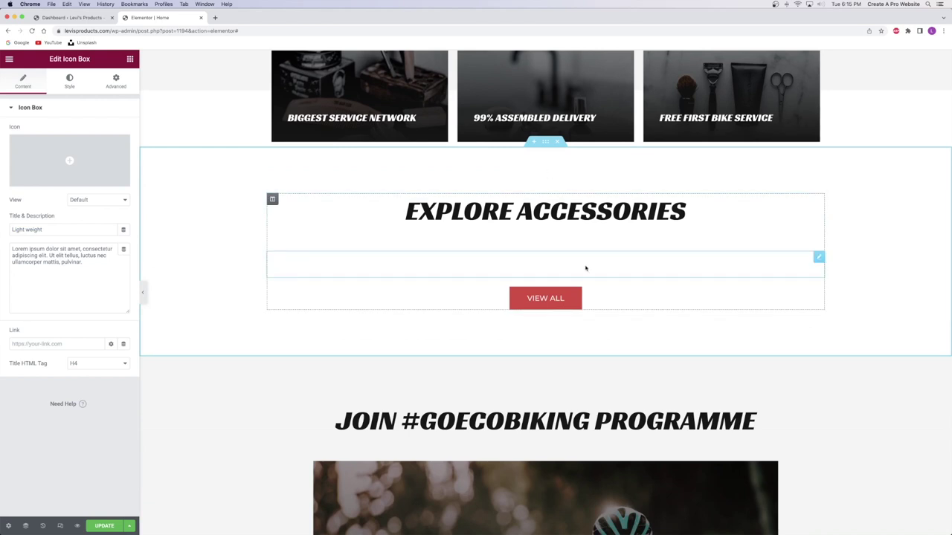
pyautogui.click(817, 258)
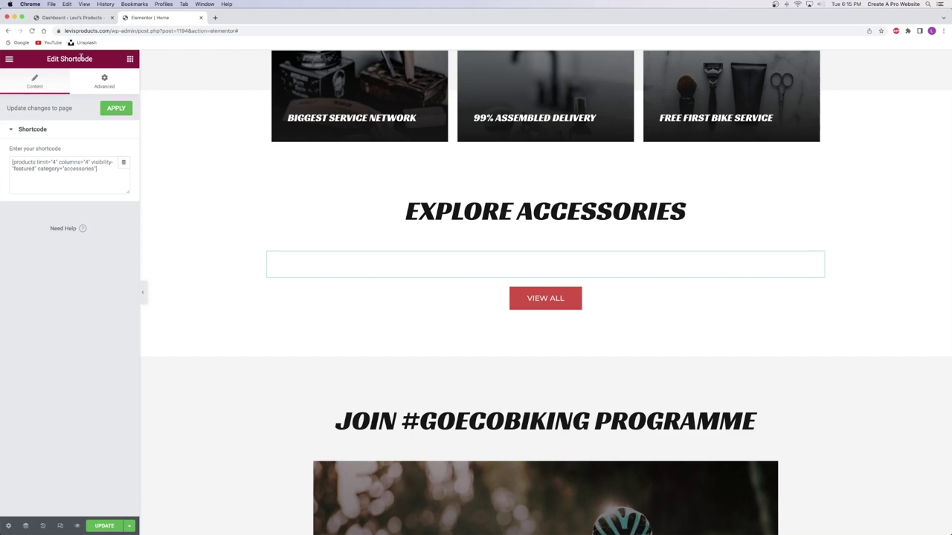
pyautogui.moveTo(20, 170); pyautogui.dragTo(44, 170)
pyautogui.click(78, 219)
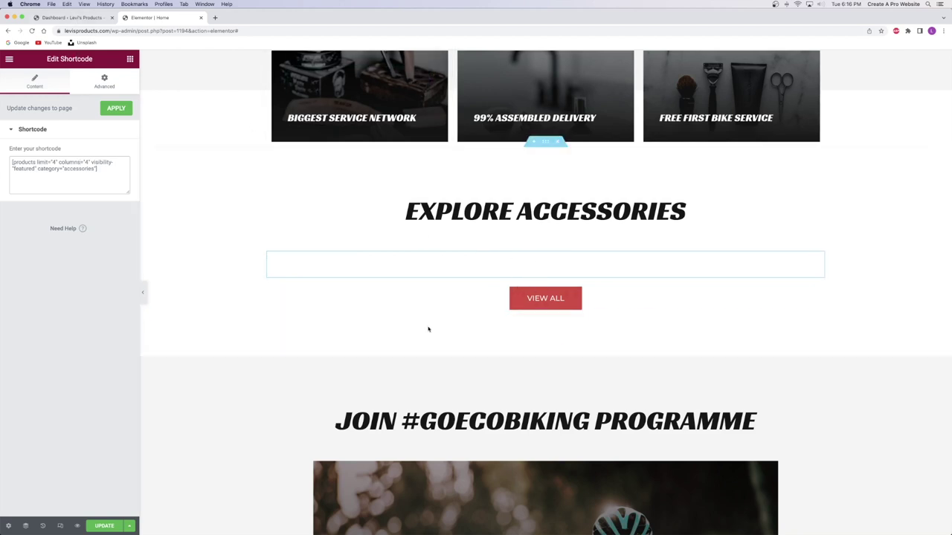
pyautogui.scroll(-5, 427, 333)
pyautogui.scroll(1, 441, 271)
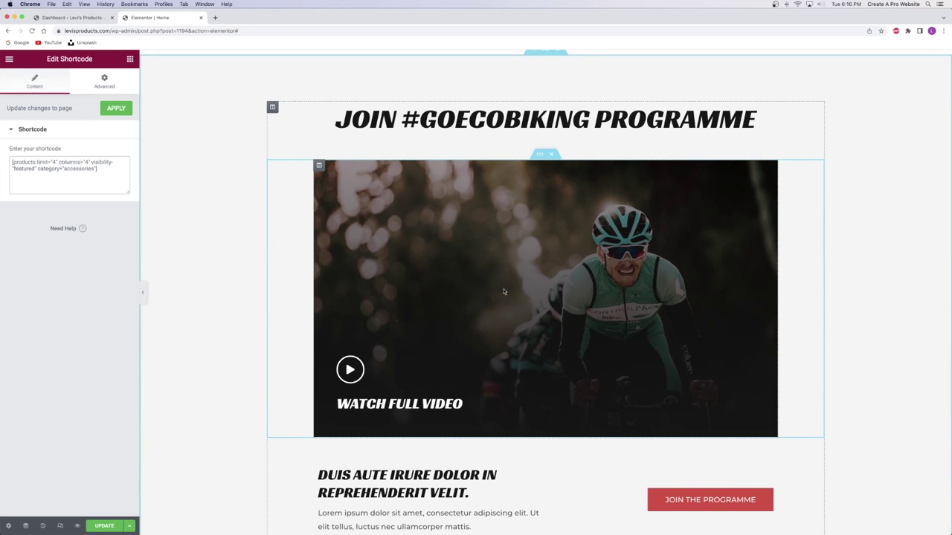
pyautogui.click(319, 166)
# Set the video column's Style background image to the sink photo from the Media Library.
pyautogui.scroll(6, 320, 167)
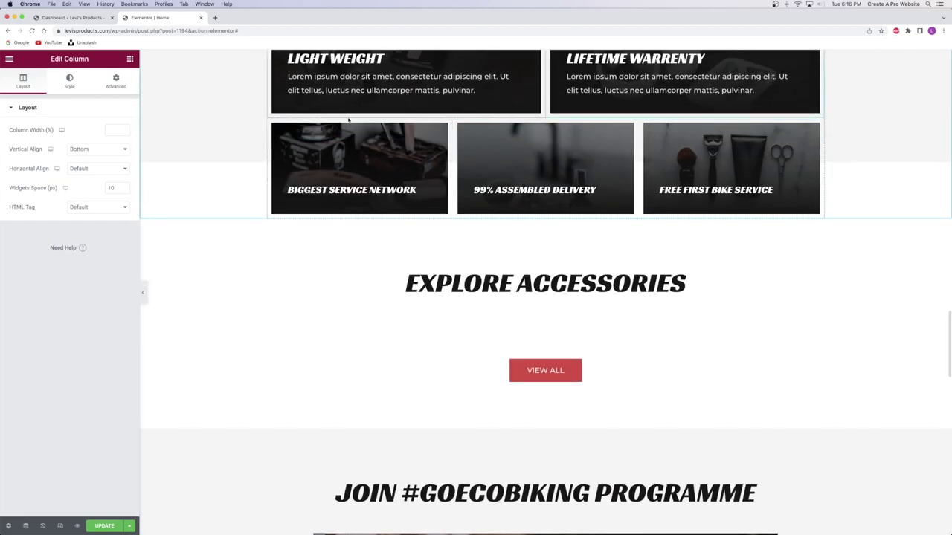
pyautogui.scroll(-6, 349, 124)
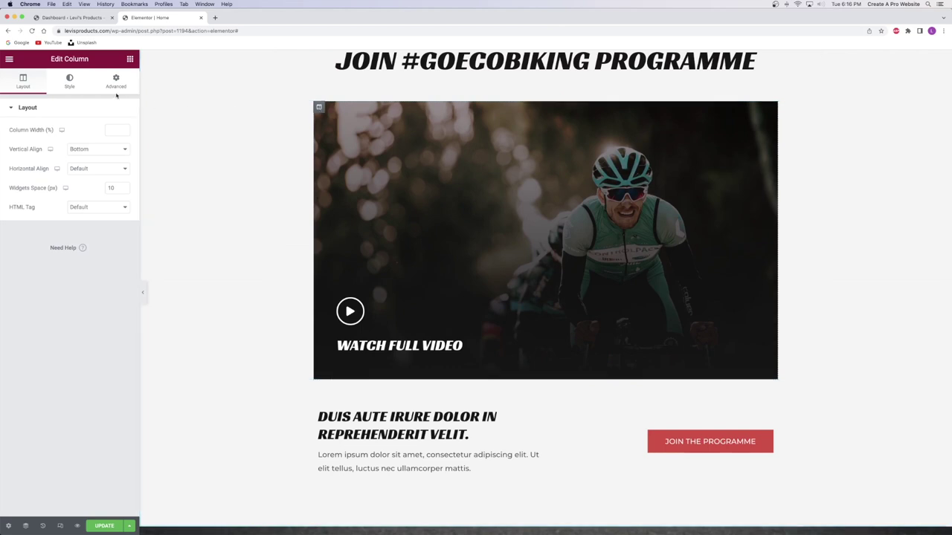
pyautogui.click(70, 82)
pyautogui.moveTo(71, 211)
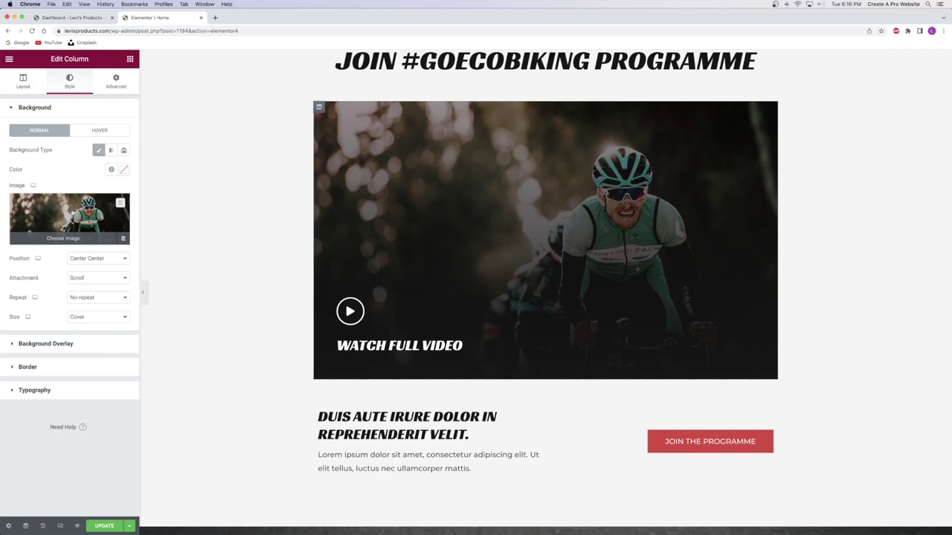
pyautogui.click(72, 214)
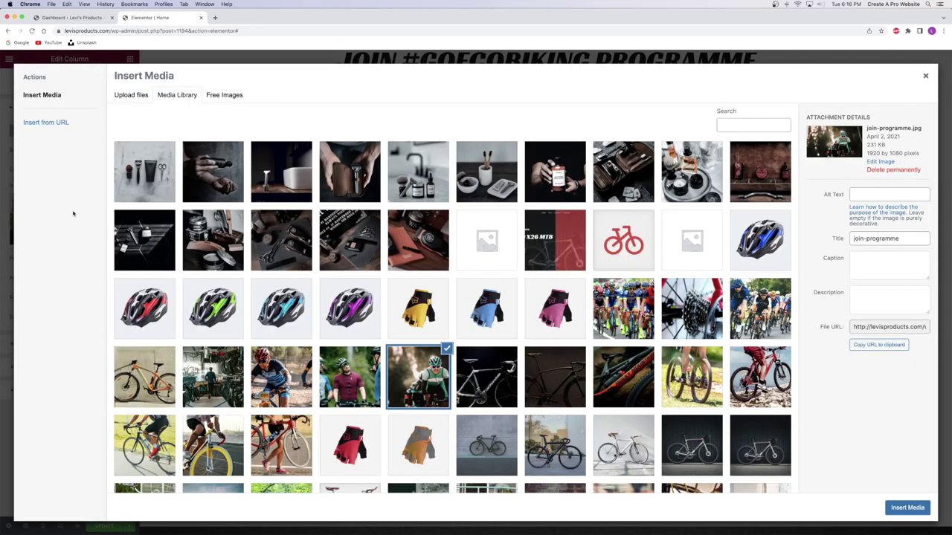
pyautogui.click(257, 174)
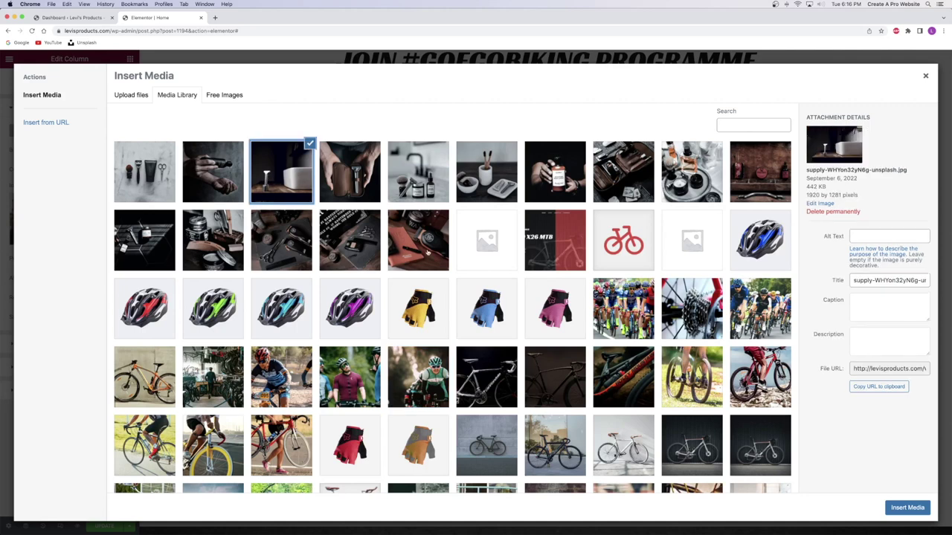
pyautogui.click(908, 510)
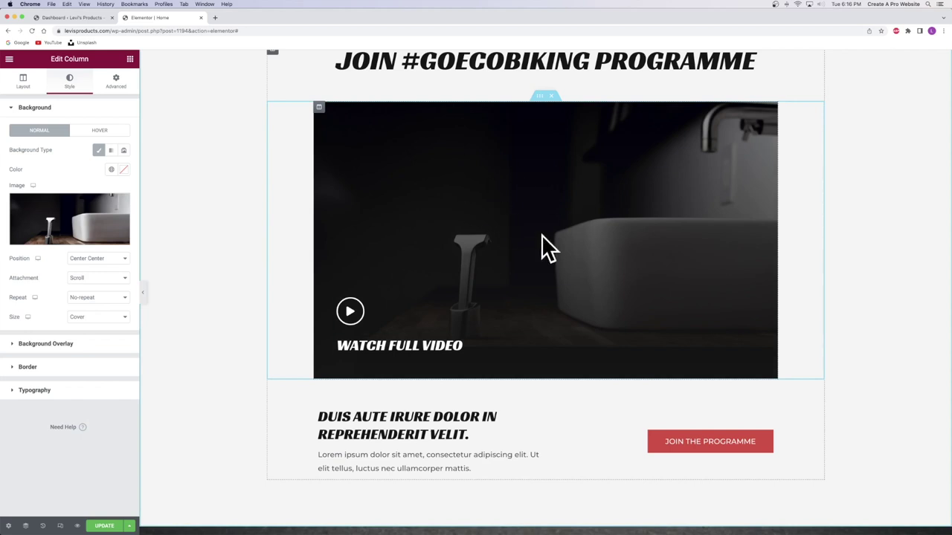
# Select the play icon widget and set its Link field to #.
pyautogui.click(481, 317)
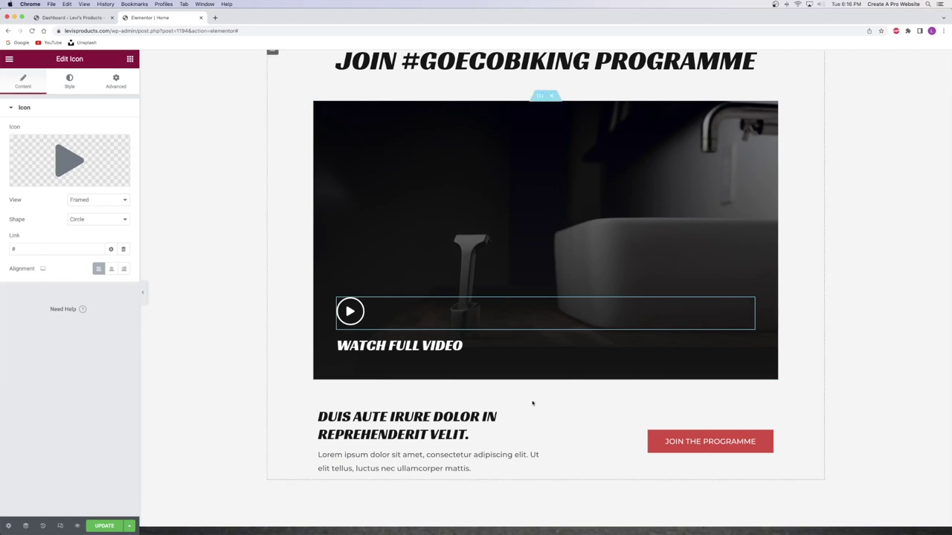
pyautogui.click(465, 344)
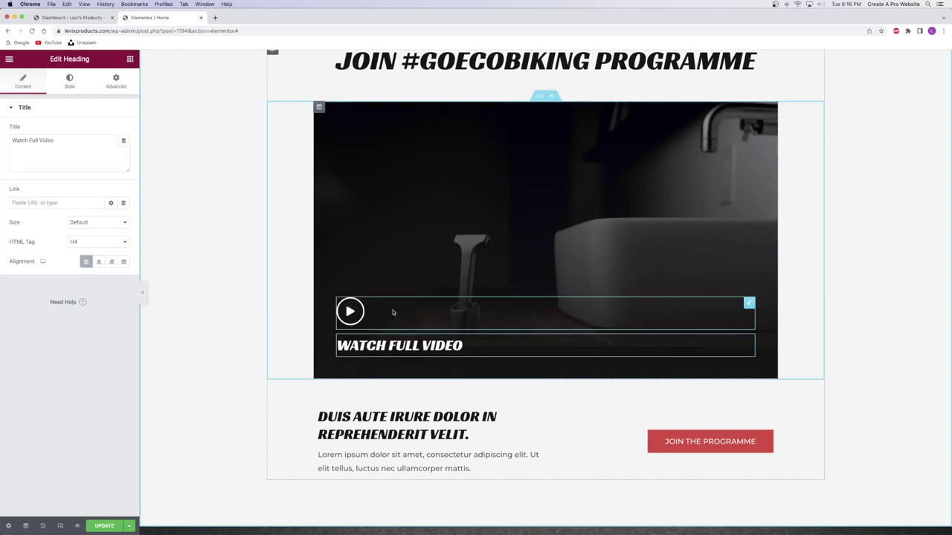
pyautogui.click(392, 312)
pyautogui.moveTo(36, 248); pyautogui.dragTo(1, 253)
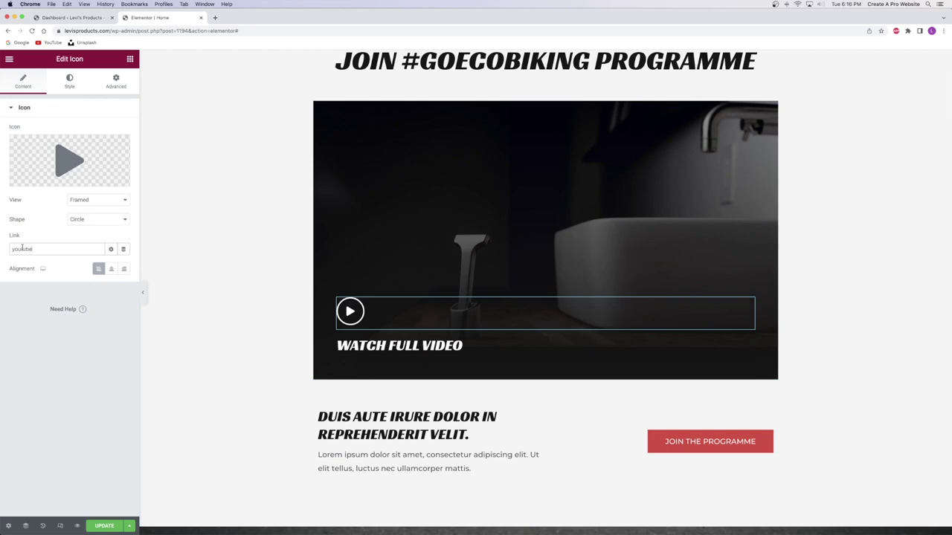
pyautogui.write('#')
# Load youtube.com in a new browser tab, then close that tab.
pyautogui.click(215, 17)
pyautogui.write('youtube.com')
pyautogui.press('Return')
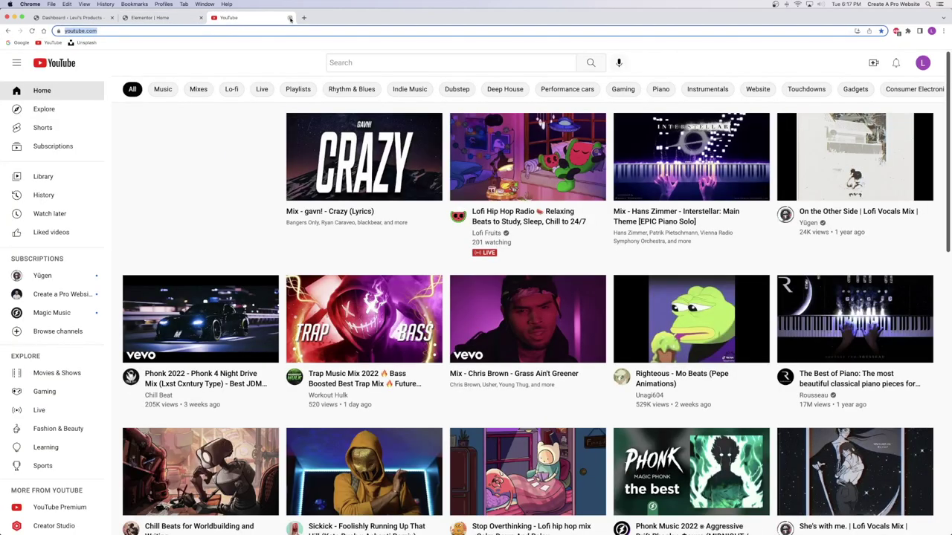
pyautogui.press('super+w')
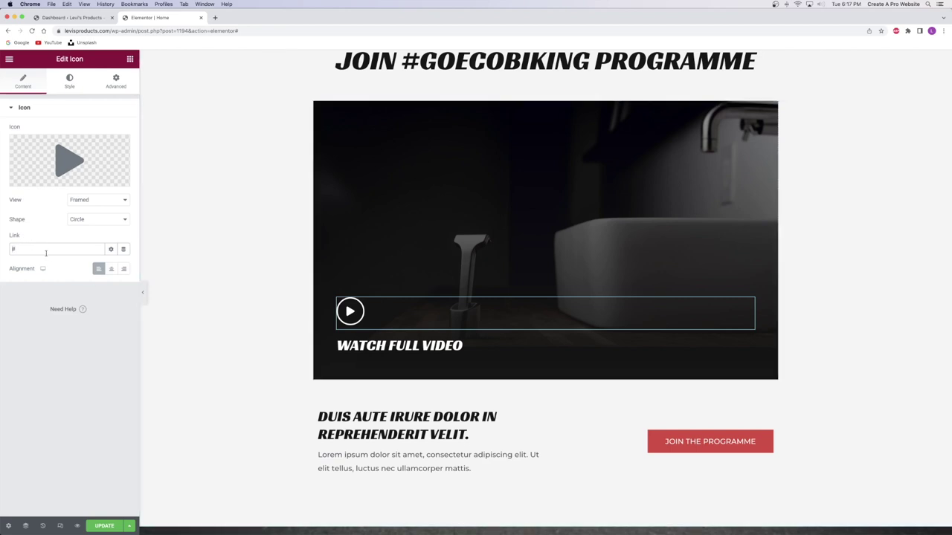
# Select the Join The Programme button and review the Home page layout.
pyautogui.scroll(-3, 504, 221)
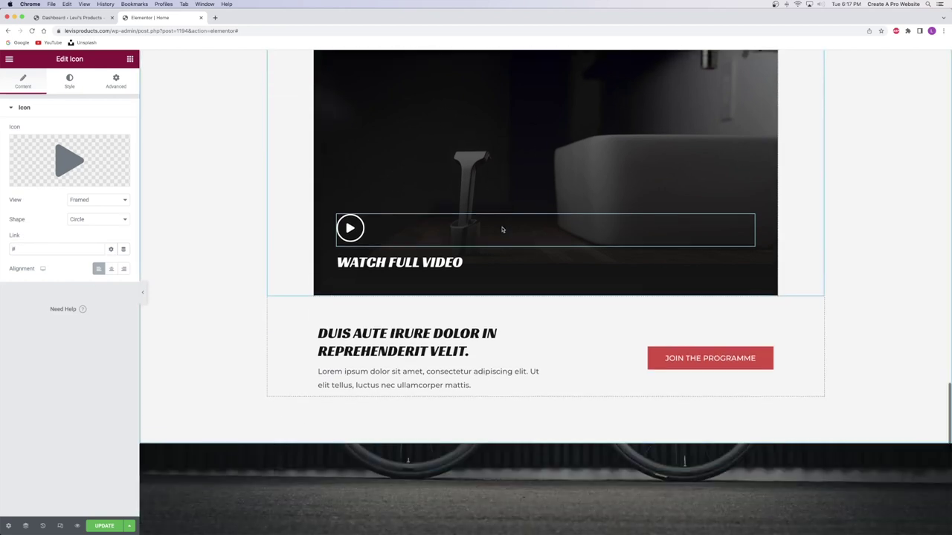
pyautogui.click(766, 350)
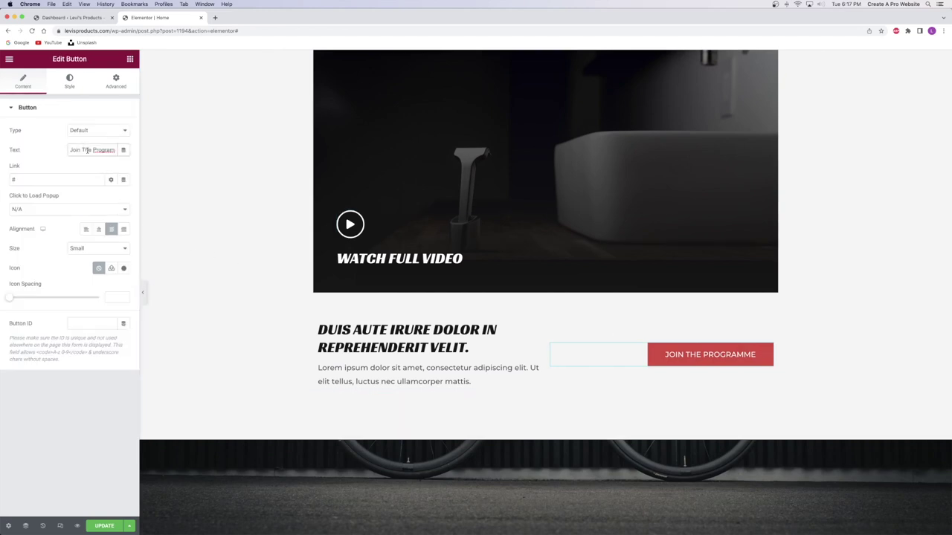
pyautogui.scroll(10, 389, 355)
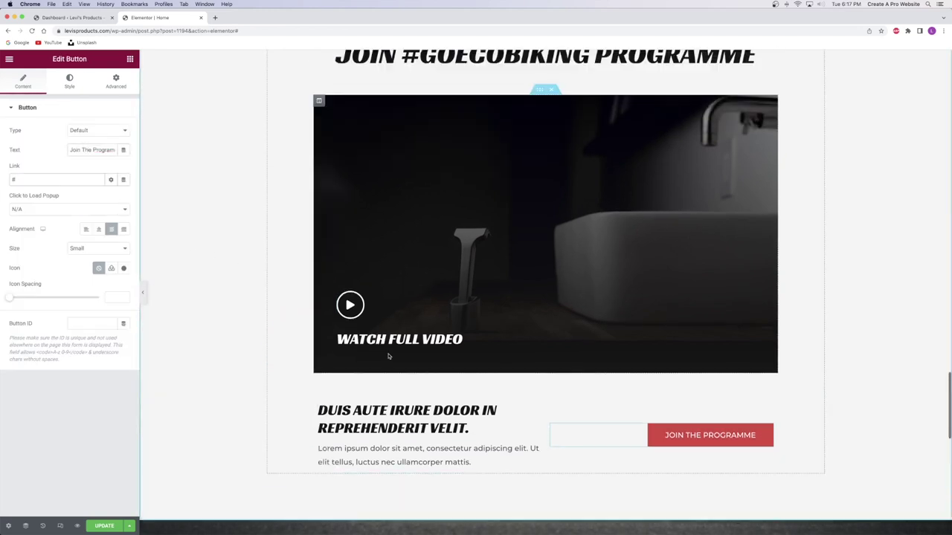
pyautogui.scroll(6, 391, 354)
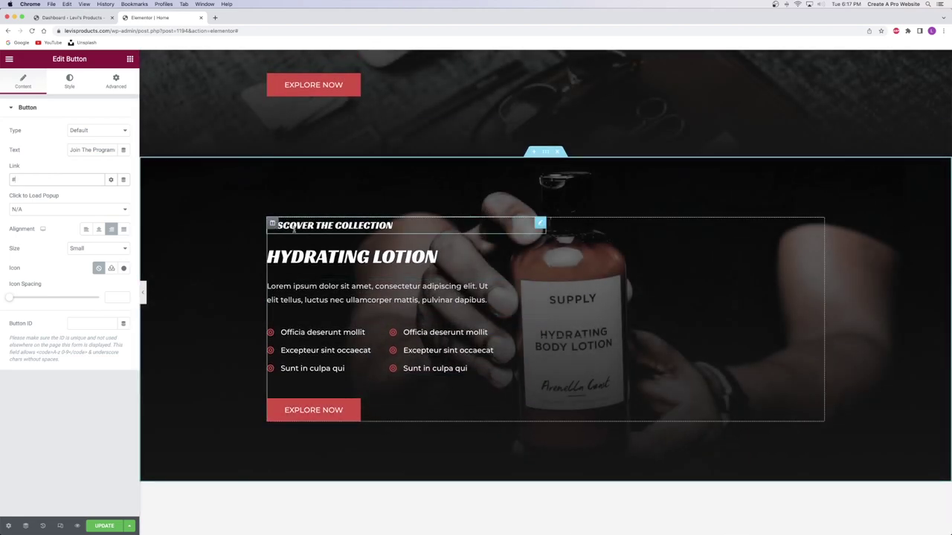
pyautogui.scroll(6, 300, 238)
pyautogui.scroll(-2, 301, 238)
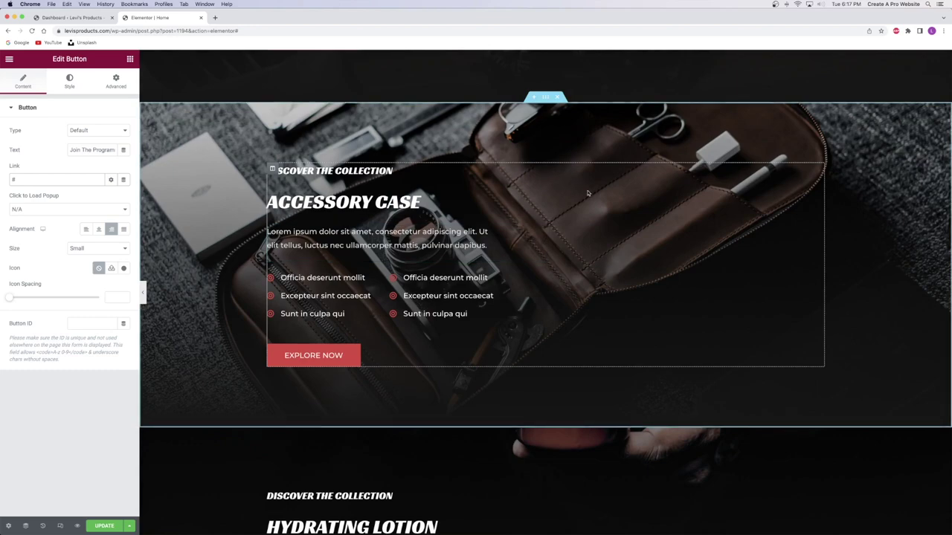
pyautogui.scroll(5, 535, 215)
pyautogui.scroll(2, 535, 214)
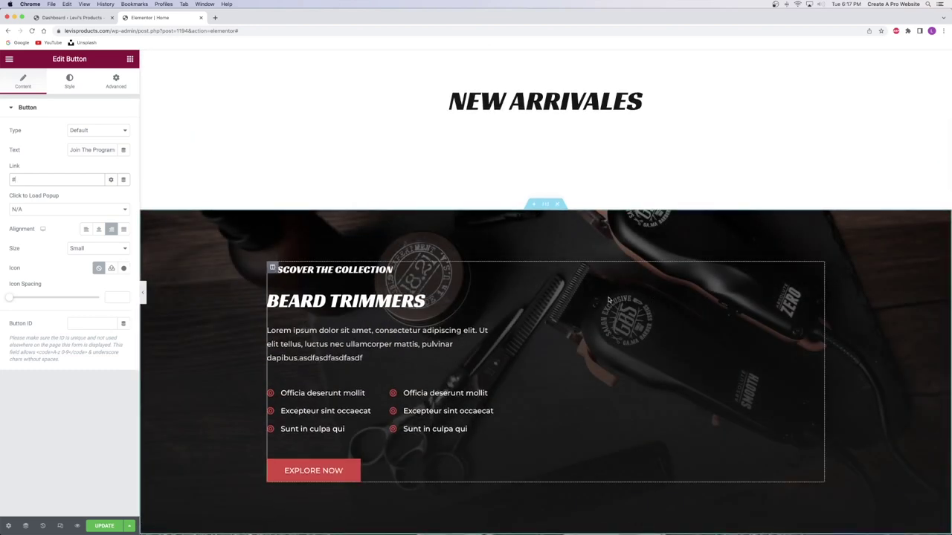
pyautogui.scroll(-8, 580, 268)
pyautogui.scroll(-1, 621, 318)
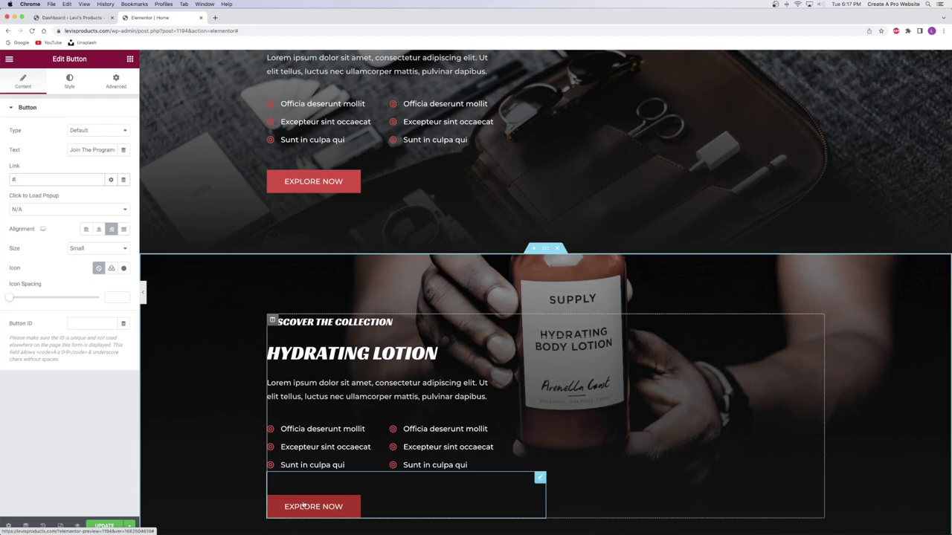
# Save the Home page with UPDATE and close the Elementor editor tab.
pyautogui.scroll(-3, 461, 203)
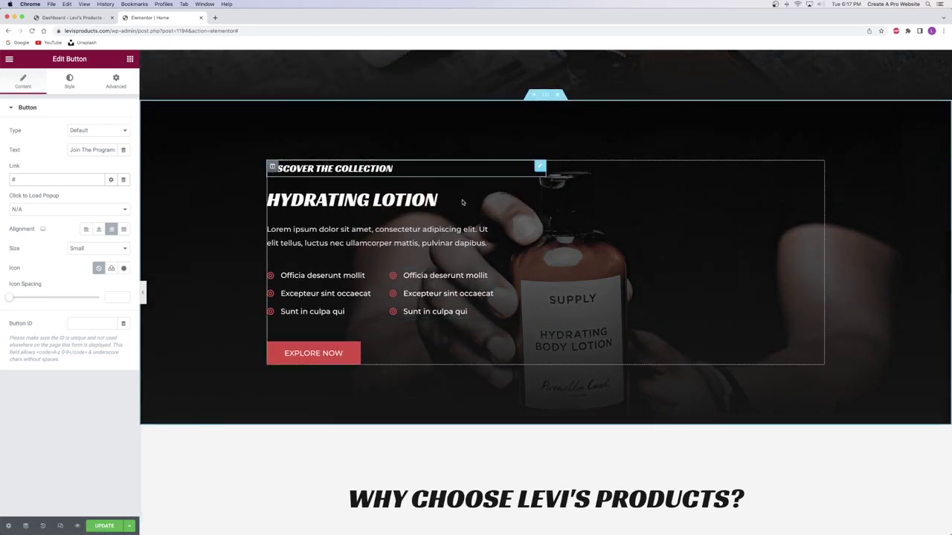
pyautogui.scroll(-10, 486, 253)
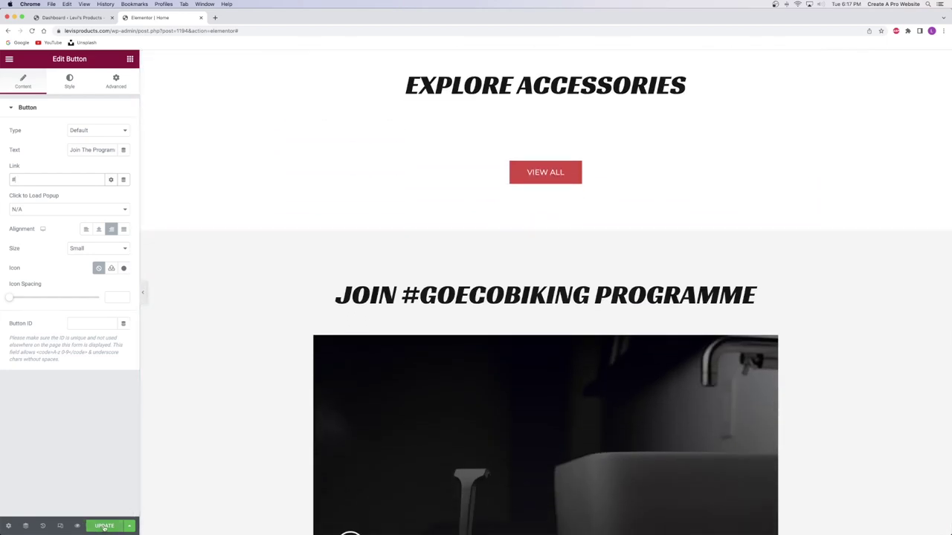
pyautogui.scroll(15, 545, 331)
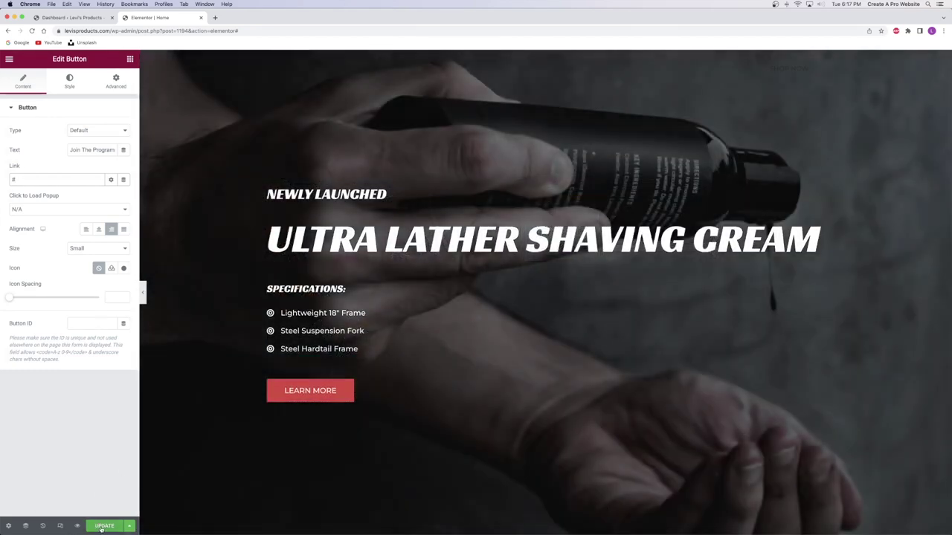
pyautogui.click(104, 526)
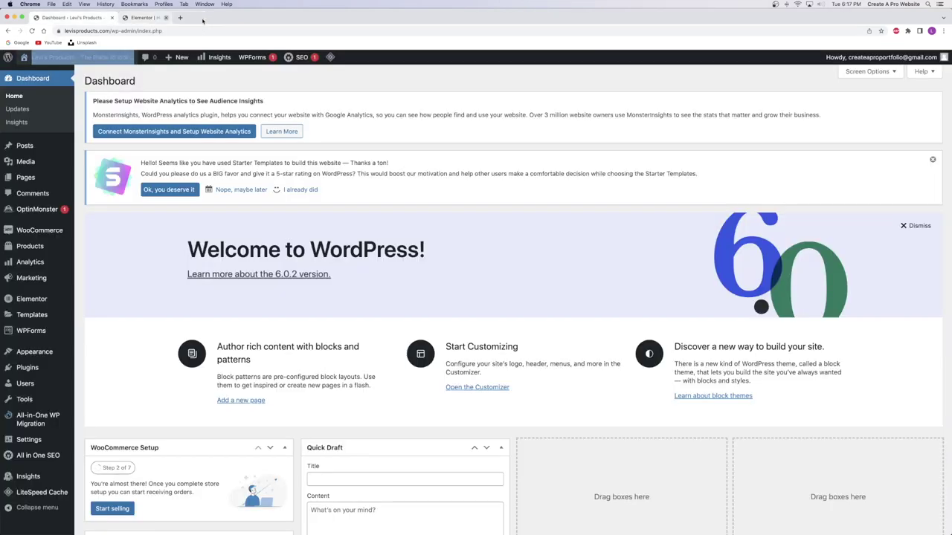
pyautogui.click(201, 17)
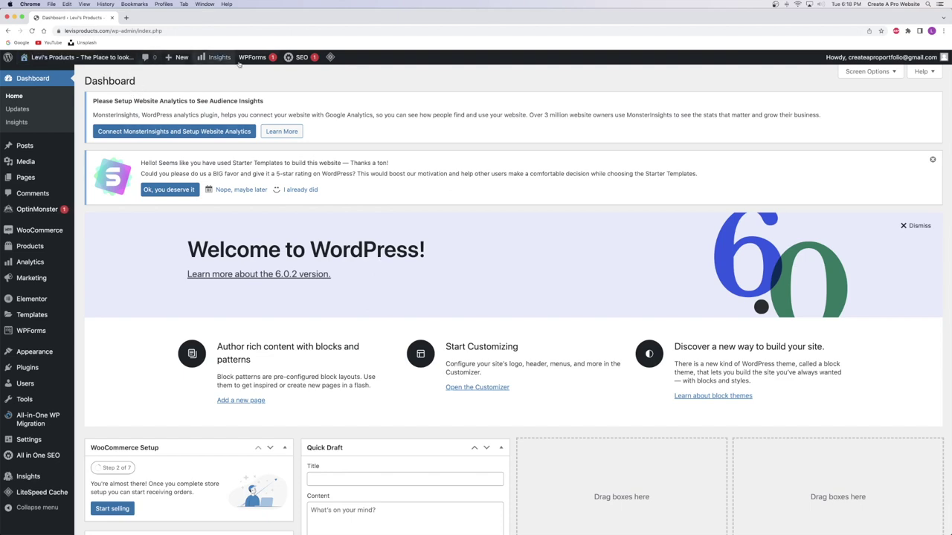
# Open the admin Pages list in a new tab and switch to it.
pyautogui.rightClick(30, 180)
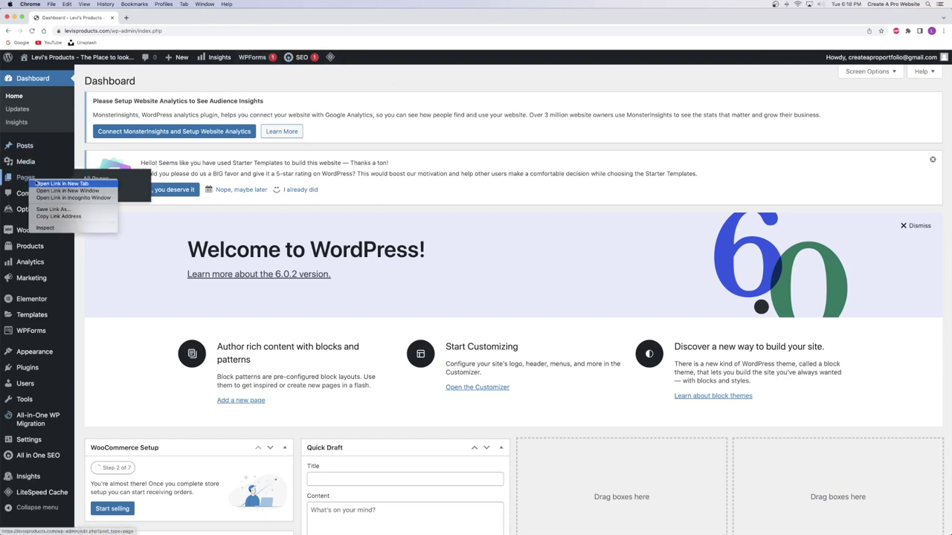
pyautogui.click(44, 183)
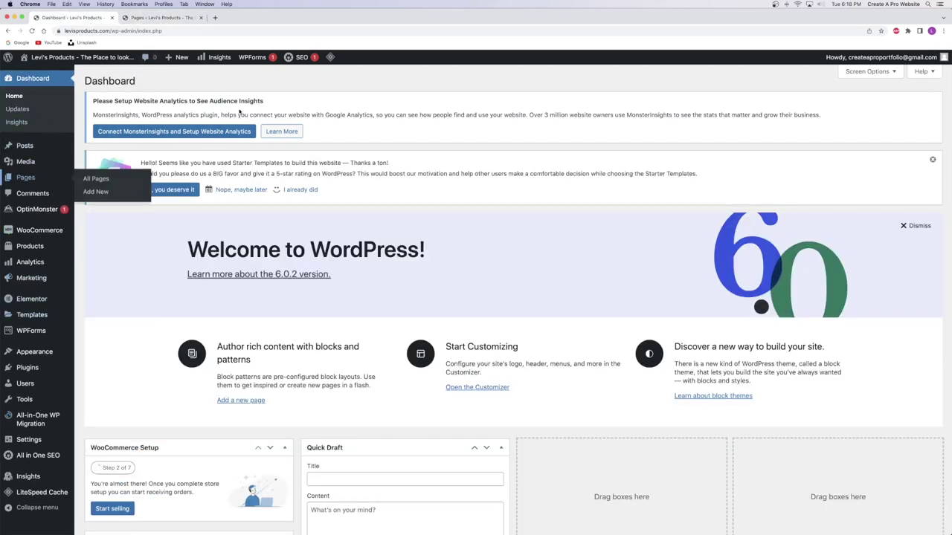
pyautogui.click(162, 18)
# Find About Us in the Pages list and bring up its Edit with Elementor link options.
pyautogui.scroll(-5, 248, 221)
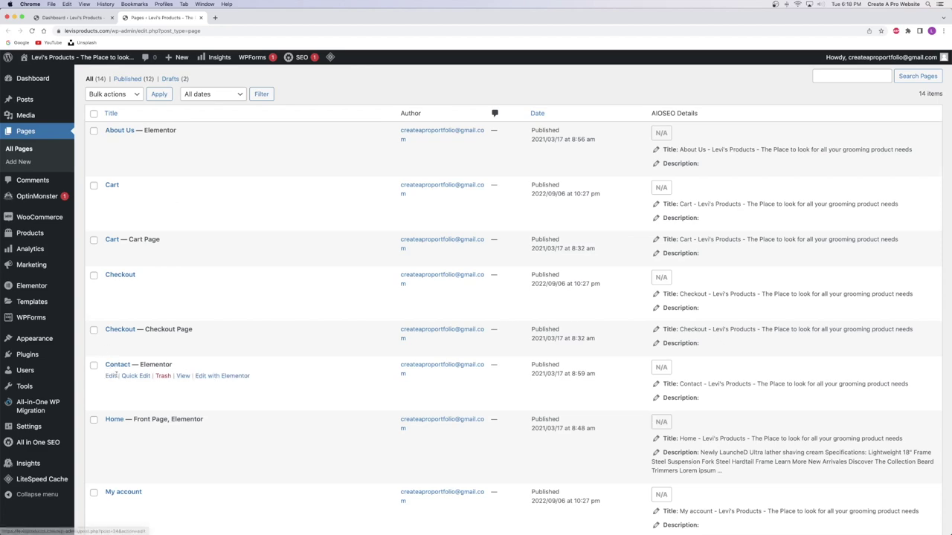
pyautogui.scroll(-4, 108, 372)
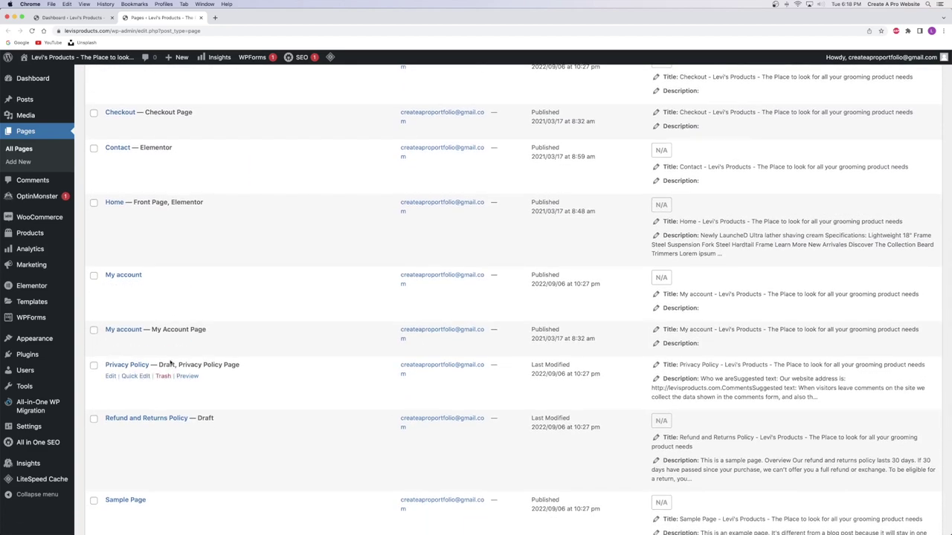
pyautogui.scroll(-2, 141, 421)
pyautogui.scroll(10, 139, 417)
pyautogui.scroll(-3, 138, 409)
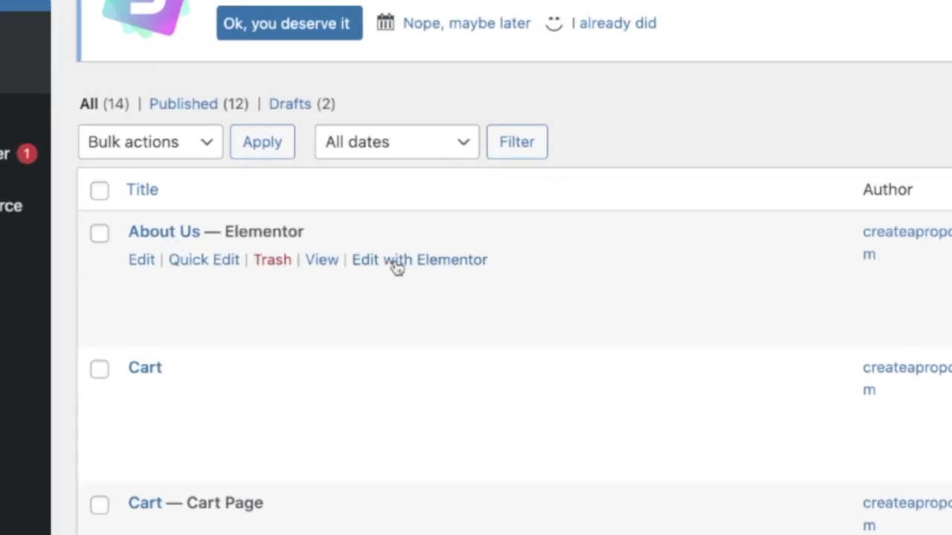
pyautogui.rightClick(398, 266)
# Open About Us in Elementor and set the top section background to black-wallpaper.jpg.
pyautogui.click(406, 269)
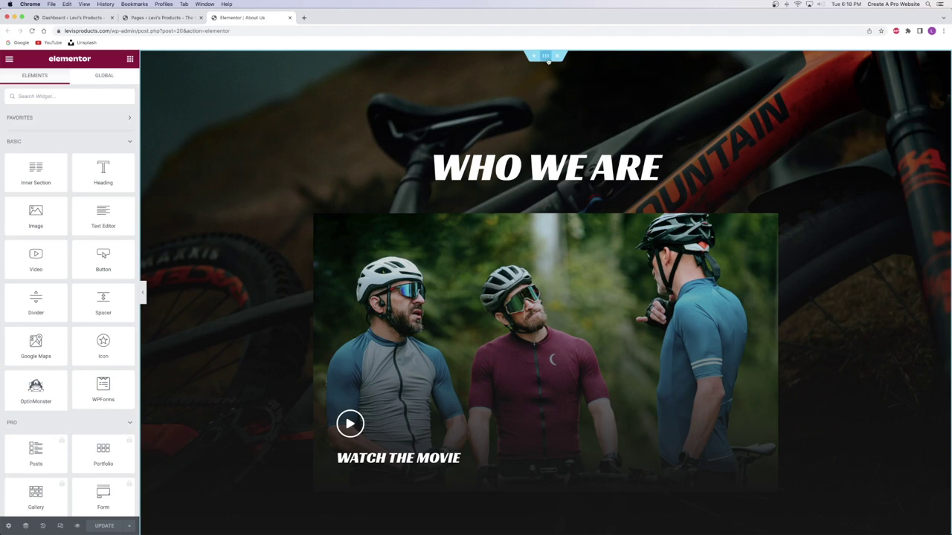
pyautogui.click(545, 55)
pyautogui.click(76, 84)
pyautogui.click(67, 217)
pyautogui.click(336, 195)
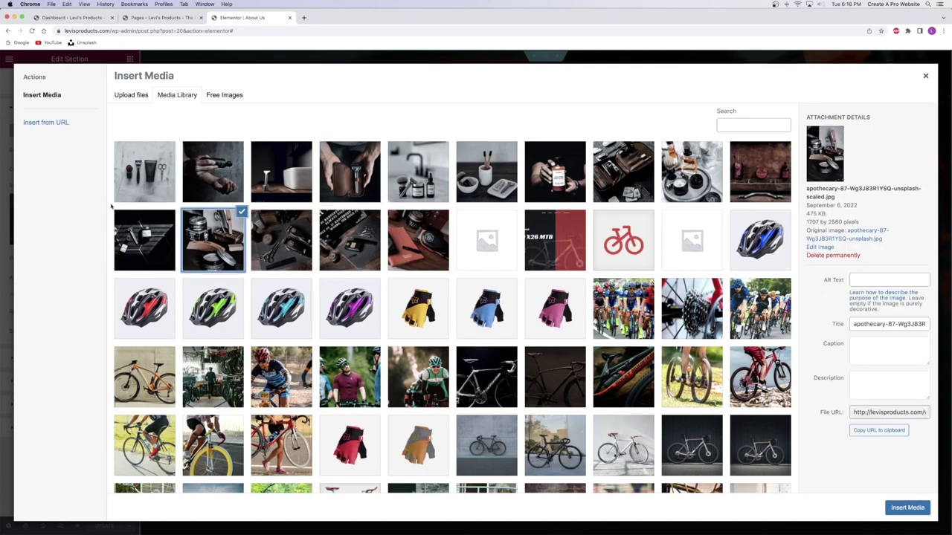
pyautogui.click(138, 249)
pyautogui.click(909, 508)
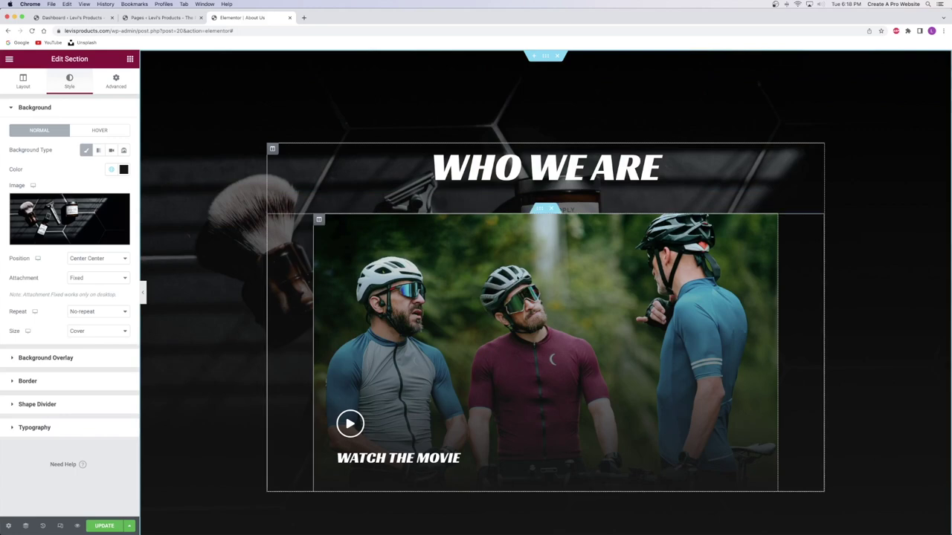
# Give the movie video column a new background image, then close the editor tab.
pyautogui.click(318, 219)
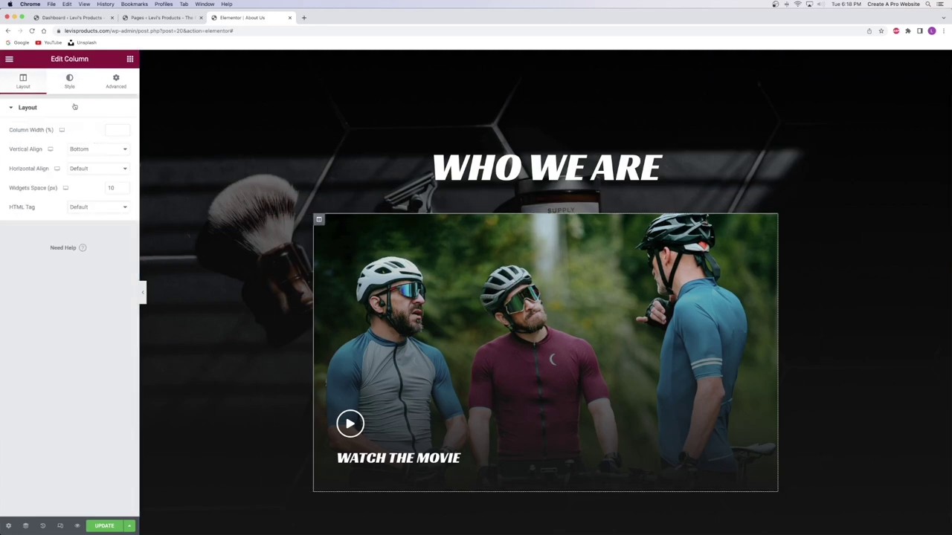
pyautogui.click(69, 80)
pyautogui.click(52, 202)
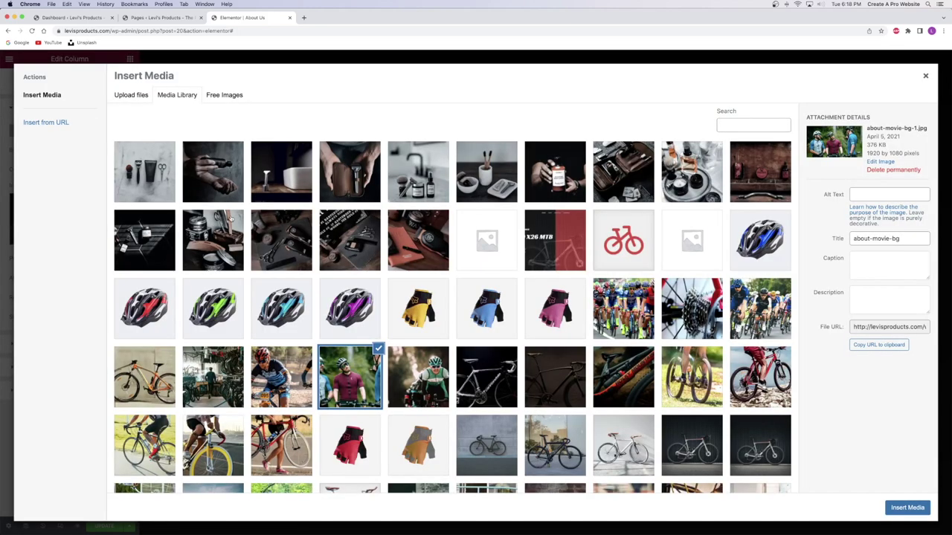
pyautogui.click(910, 512)
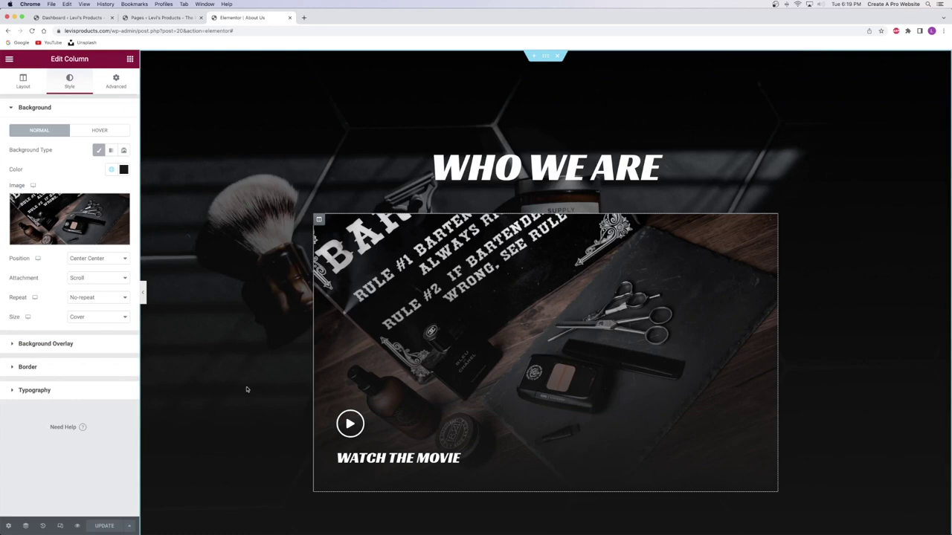
pyautogui.click(290, 18)
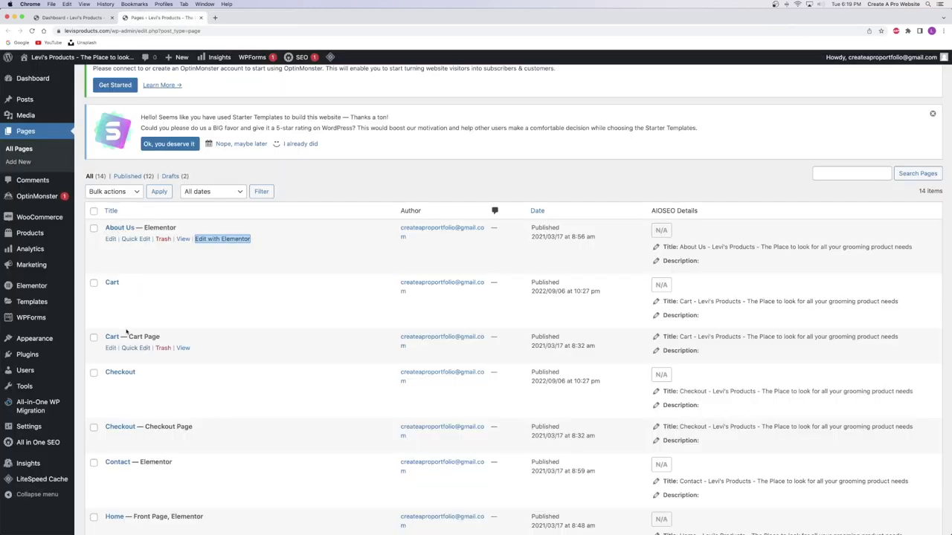
# Open the live site in a new tab and view its About Us and Contact pages.
pyautogui.scroll(-2, 119, 415)
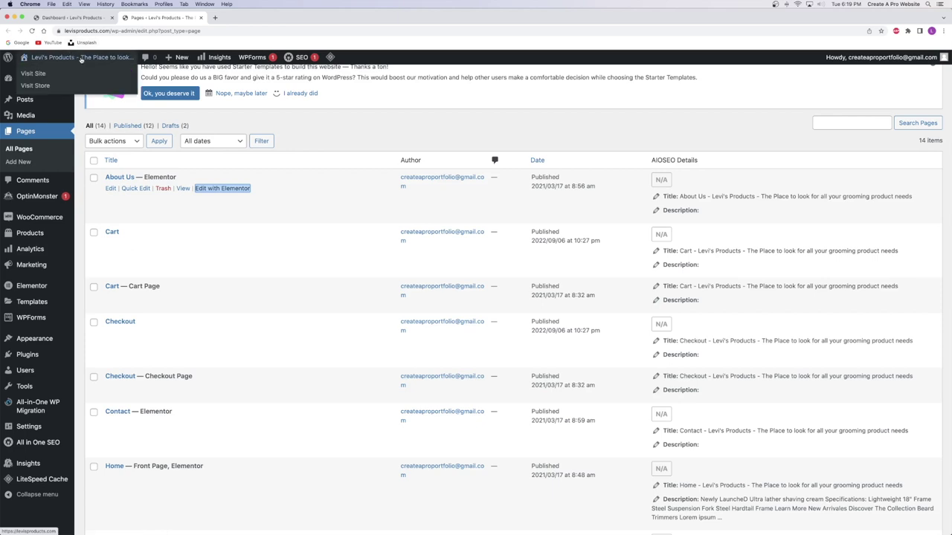
pyautogui.rightClick(83, 58)
pyautogui.click(251, 17)
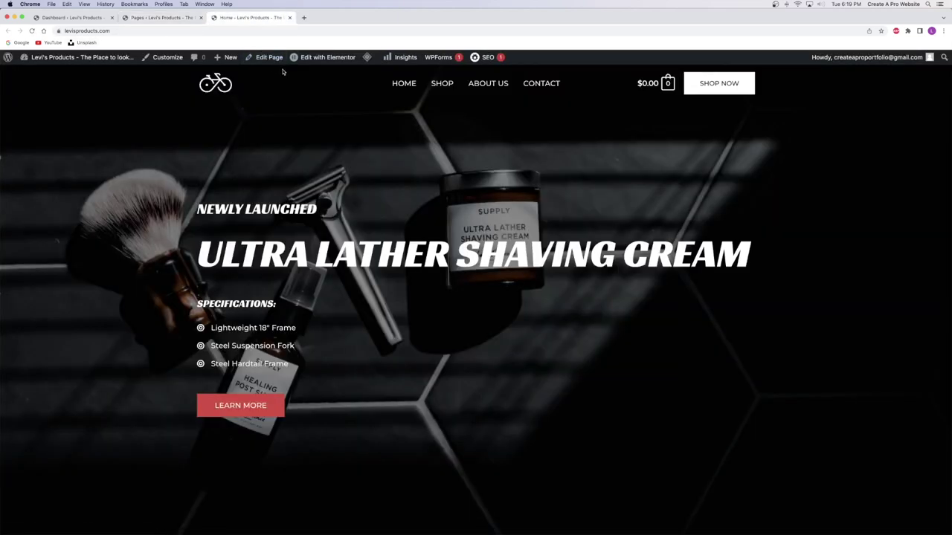
pyautogui.scroll(-15, 408, 198)
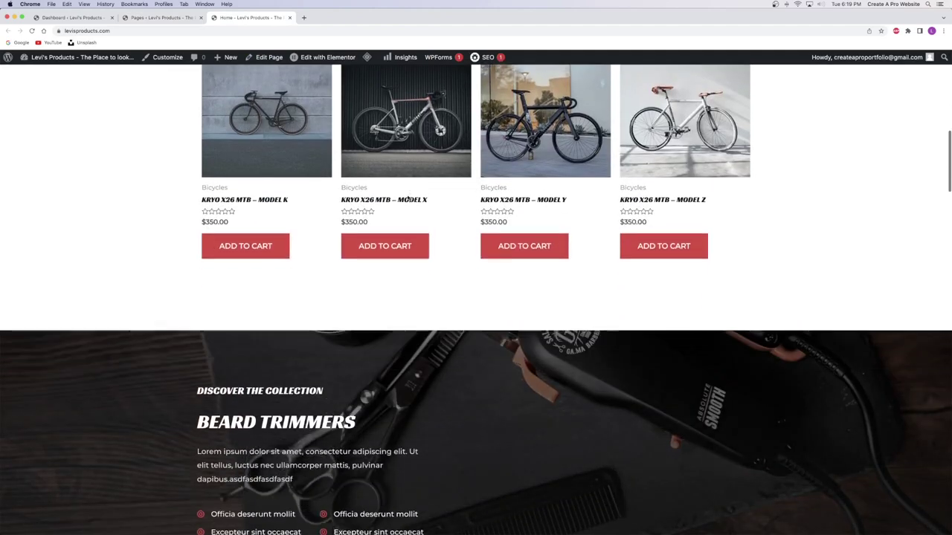
pyautogui.scroll(15, 409, 196)
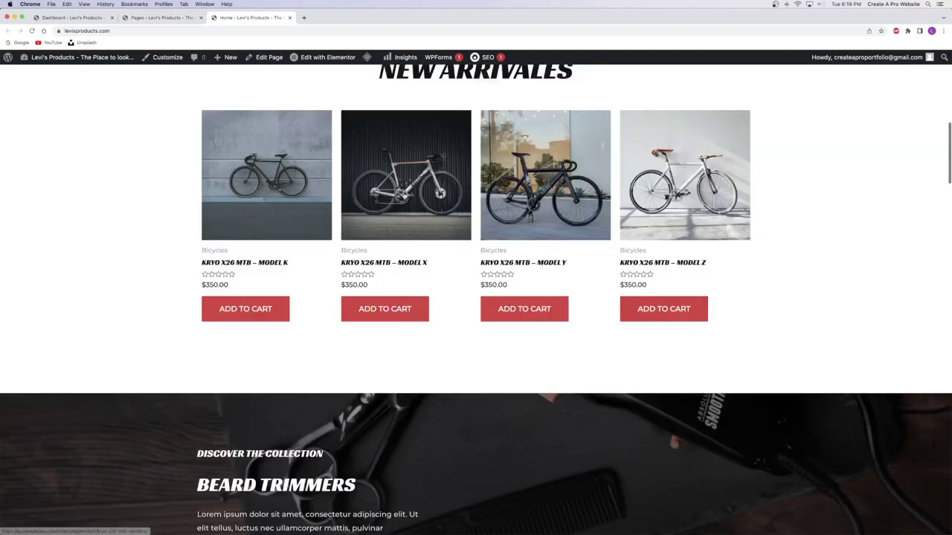
pyautogui.click(490, 84)
pyautogui.scroll(-6, 409, 131)
pyautogui.scroll(8, 405, 126)
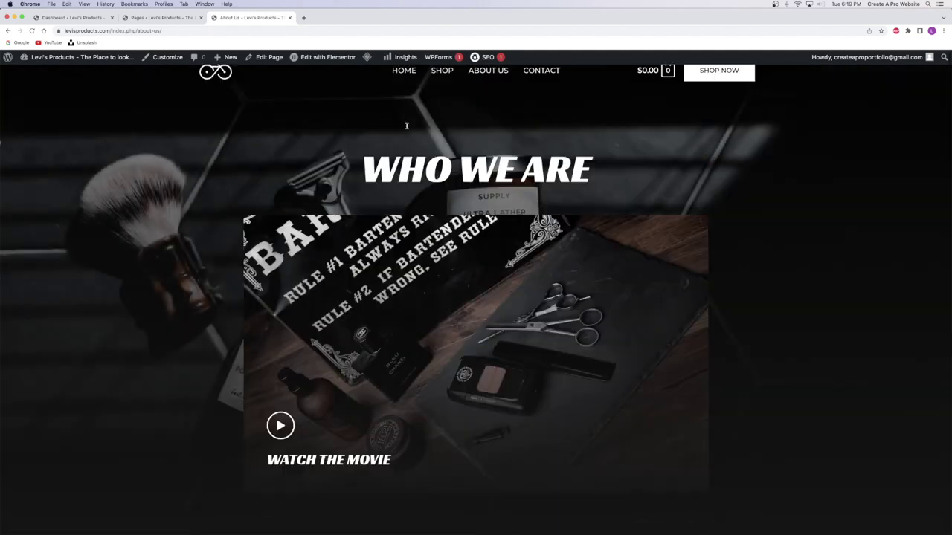
pyautogui.click(554, 83)
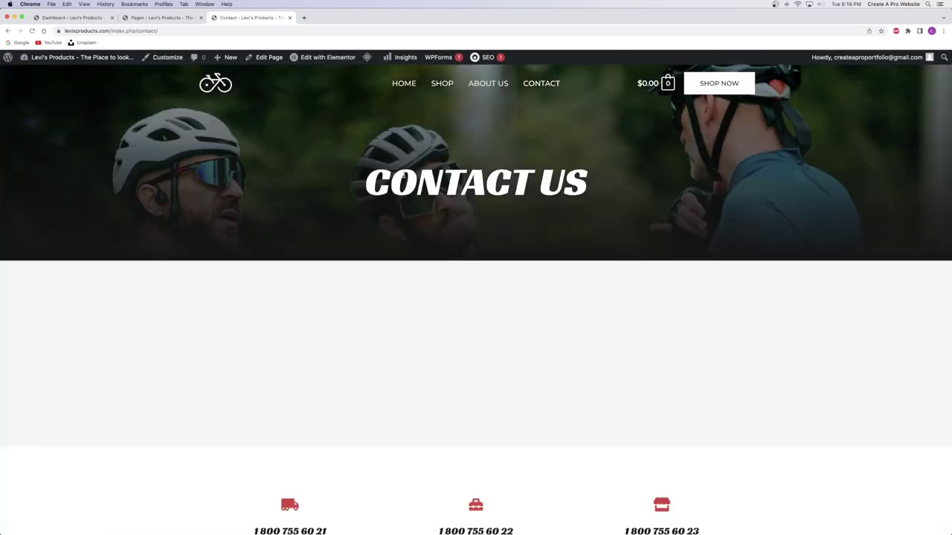
# Return to the Contact page tab and open it in the Elementor editor.
pyautogui.hotkey('ctrl', 'shift', 'Tab')
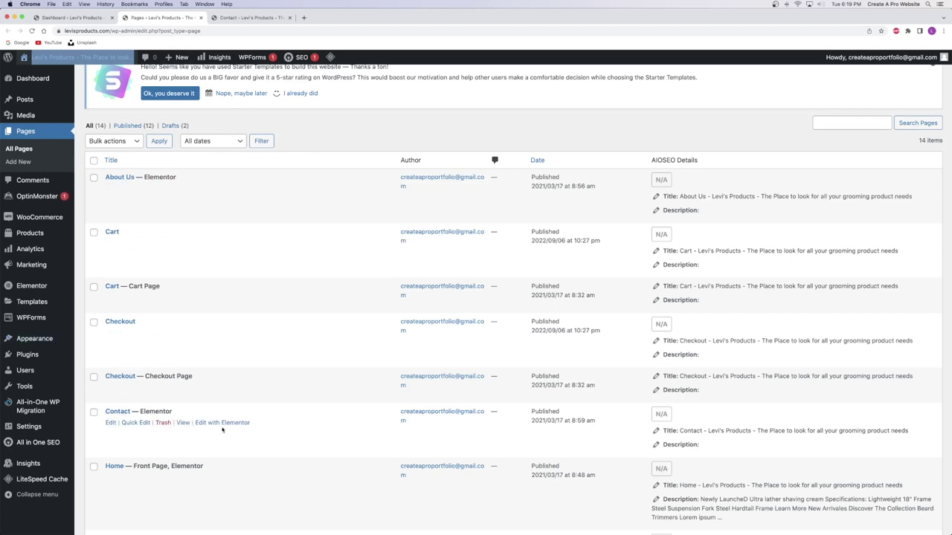
pyautogui.click(241, 17)
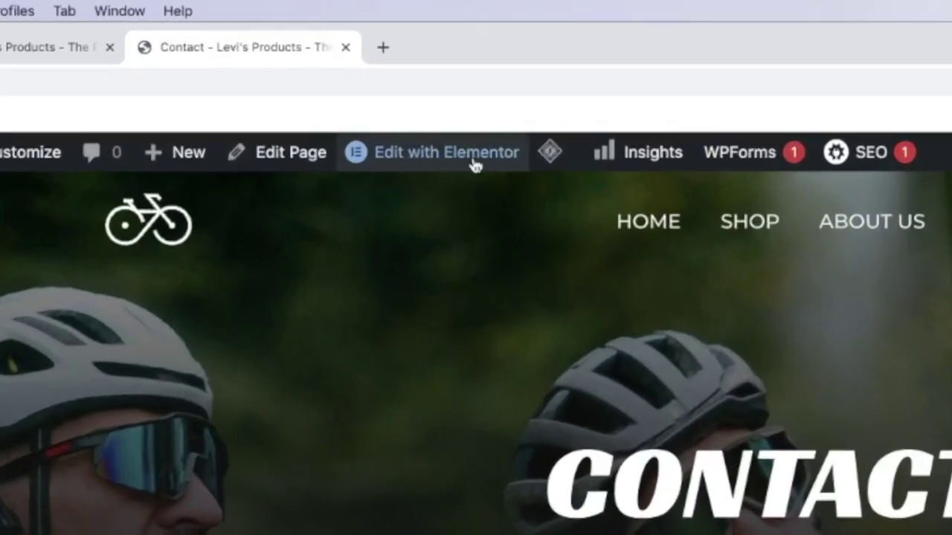
pyautogui.moveTo(331, 61)
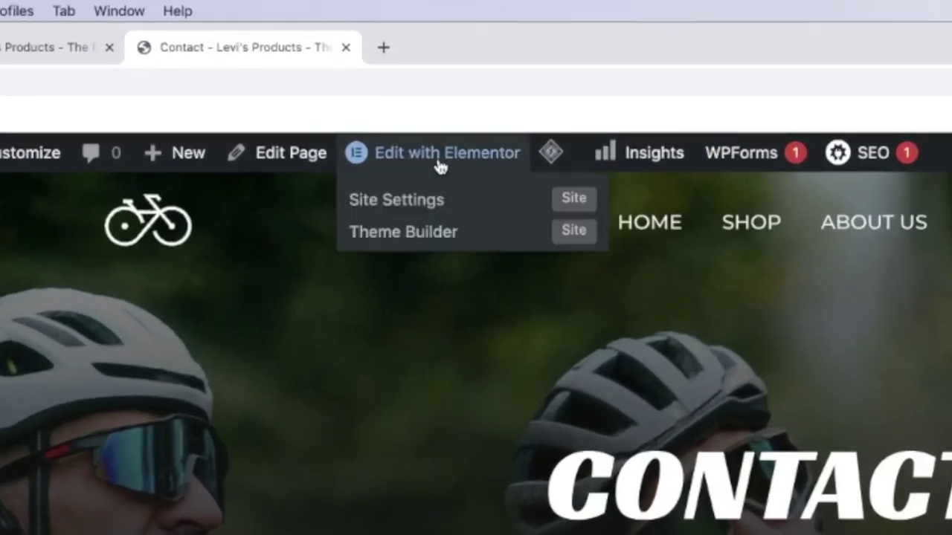
pyautogui.click(426, 157)
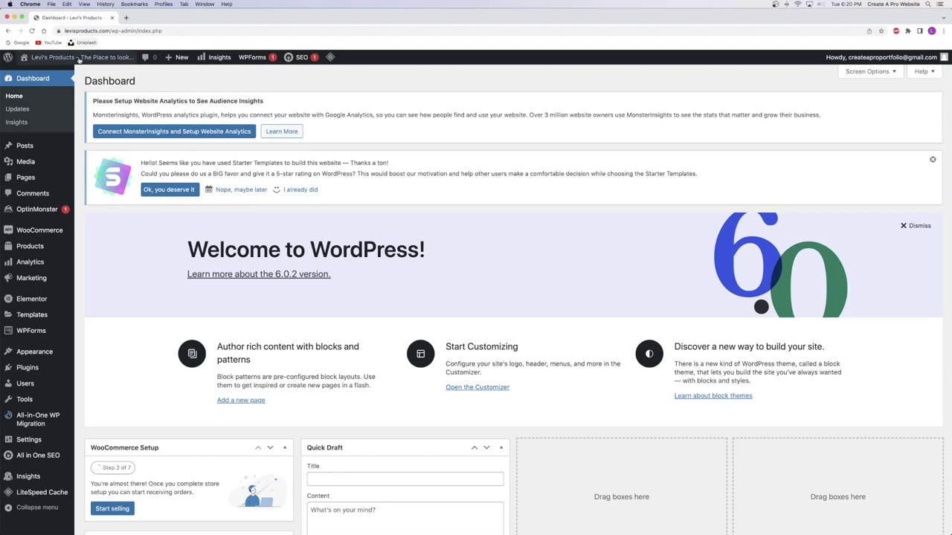
pyautogui.moveTo(52, 57)
pyautogui.rightClick(47, 85)
pyautogui.click(70, 89)
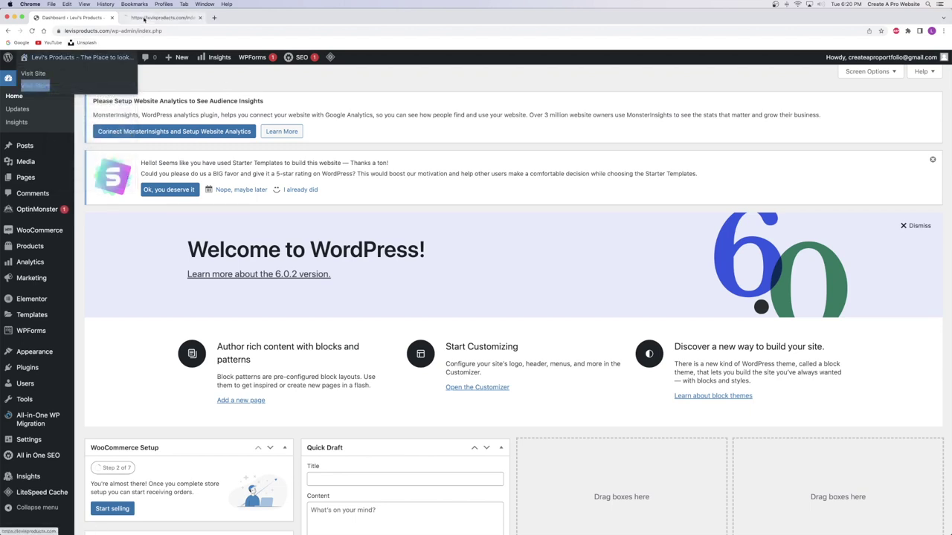
pyautogui.hotkey('ctrl', 'Tab')
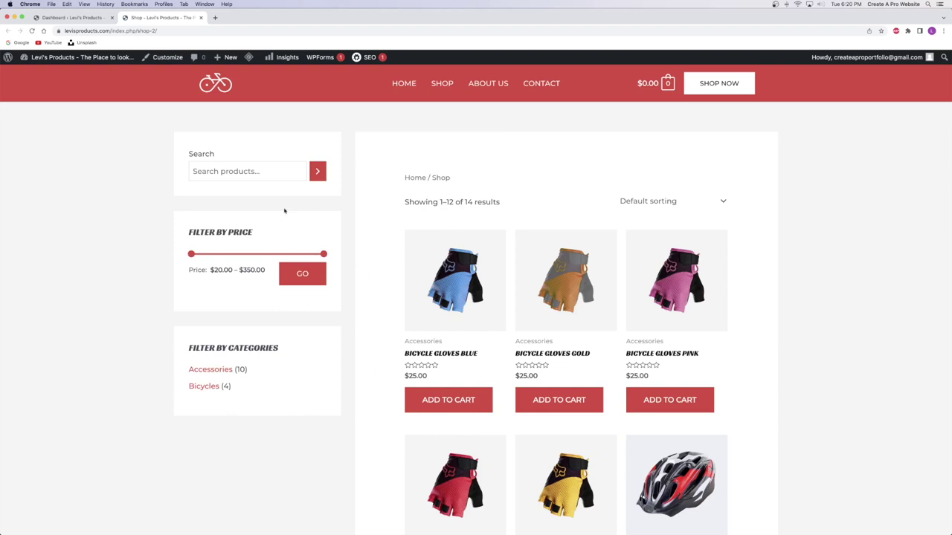
pyautogui.click(496, 84)
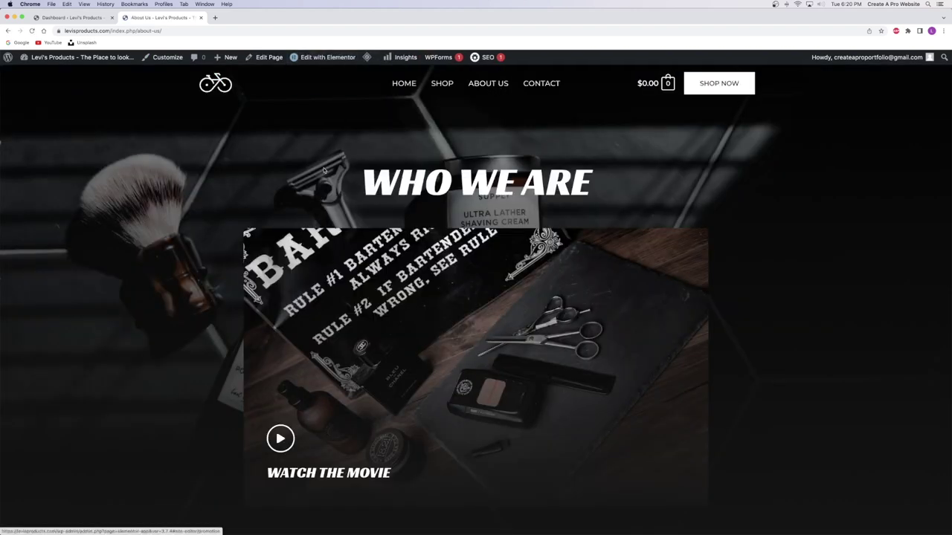
pyautogui.moveTo(60, 64)
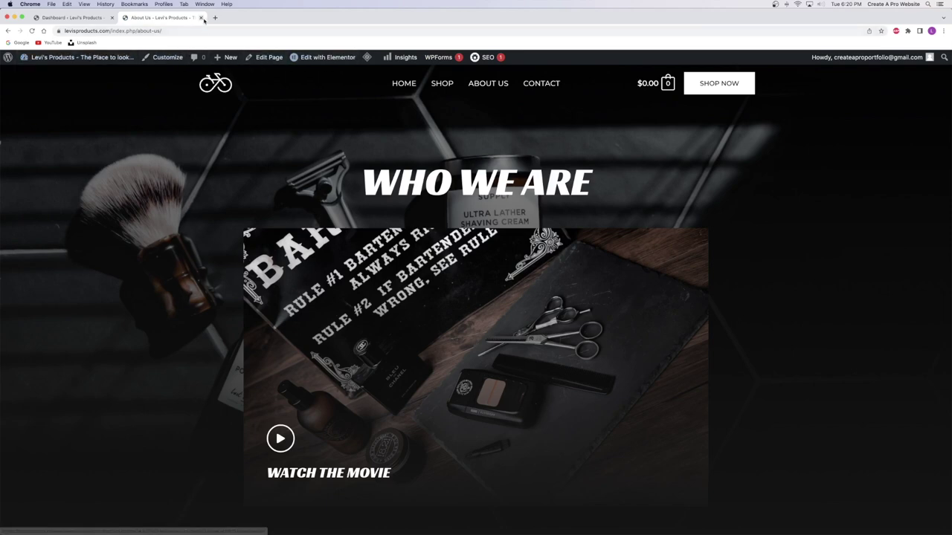
pyautogui.press('super+w')
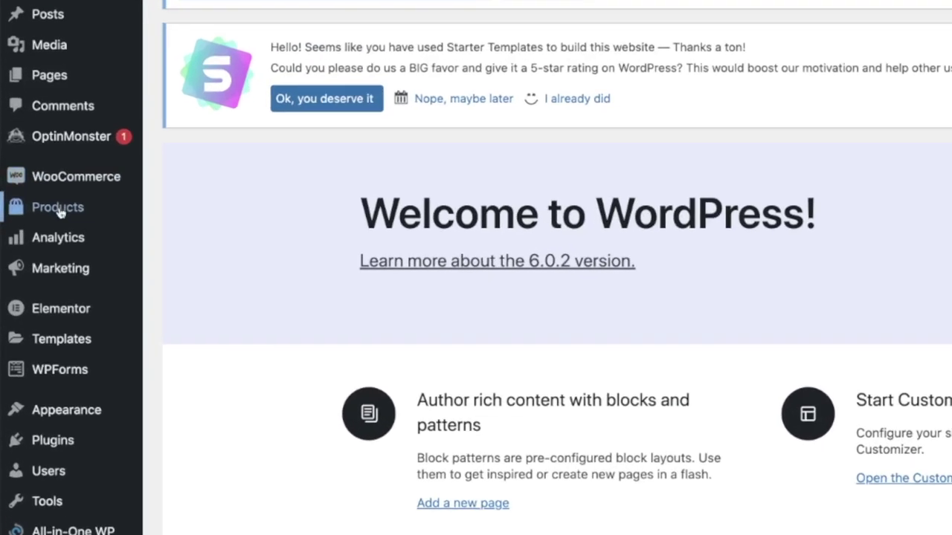
# Open Products > All Products in a new tab and dismiss the store setup banner.
pyautogui.moveTo(42, 249)
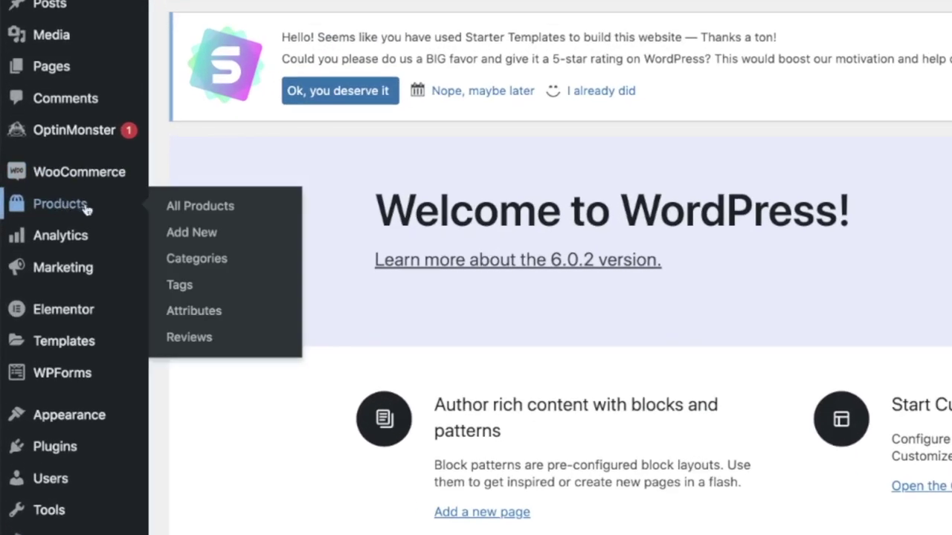
pyautogui.rightClick(191, 208)
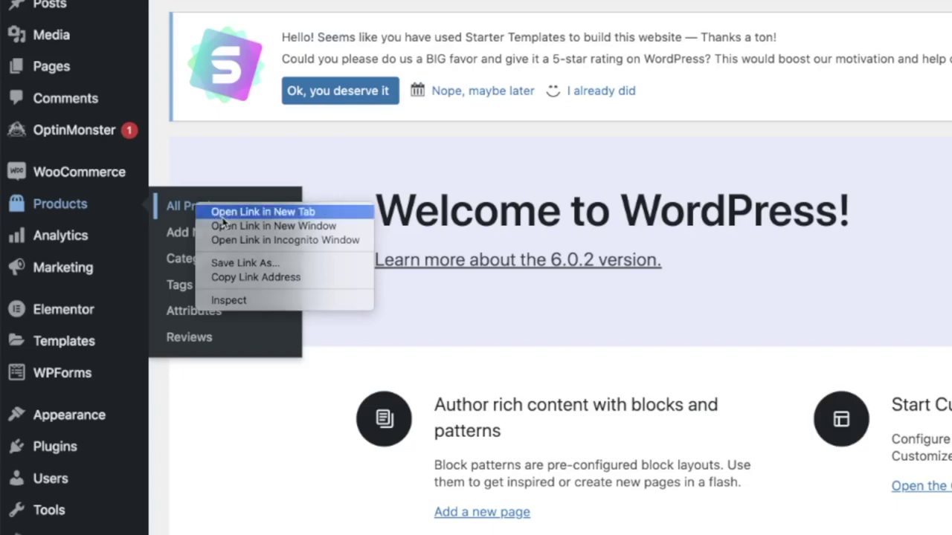
pyautogui.click(246, 213)
pyautogui.click(140, 21)
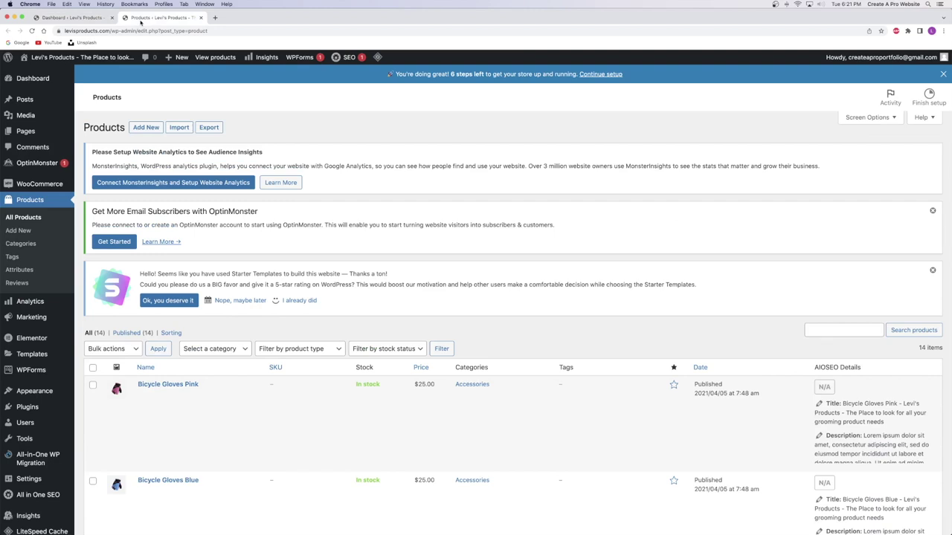
pyautogui.click(943, 75)
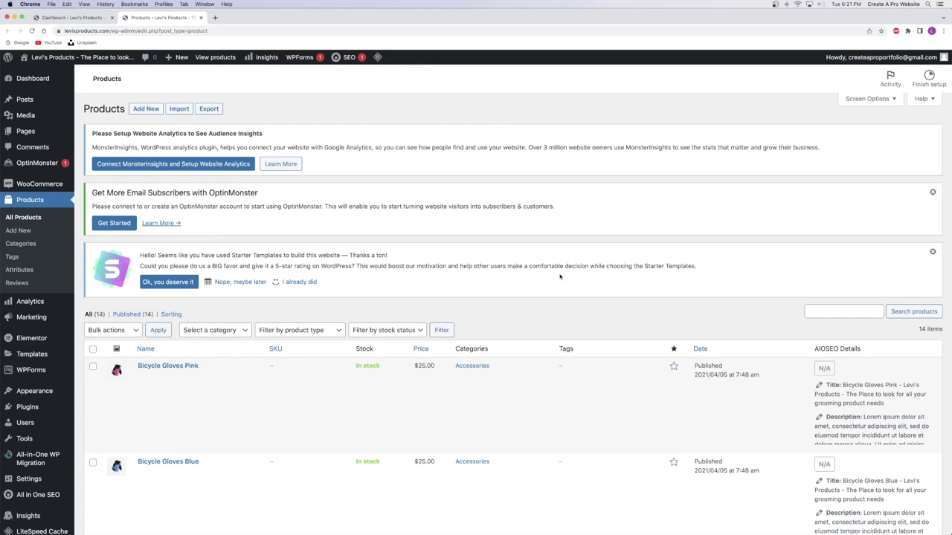
# Select all 14 products and apply the Move to Trash bulk action.
pyautogui.moveTo(168, 365)
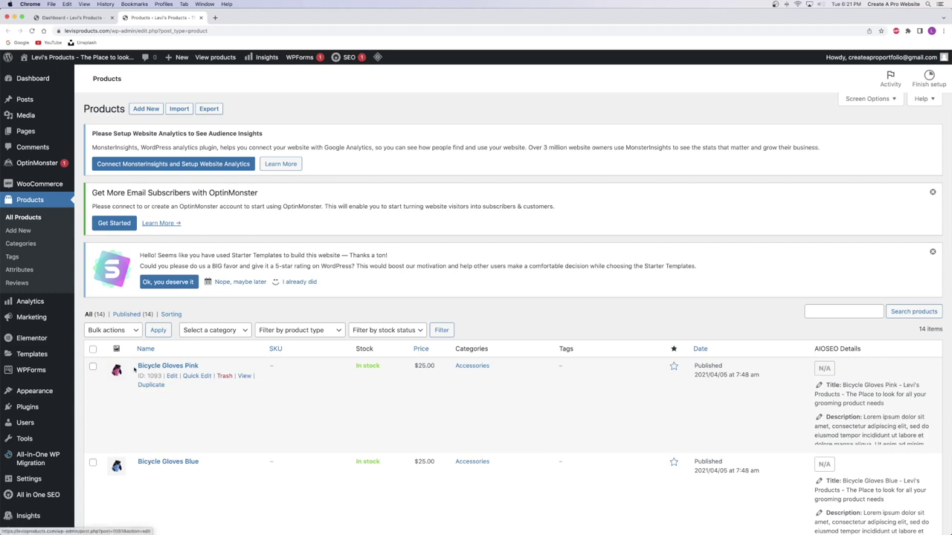
pyautogui.scroll(-2, 189, 366)
pyautogui.click(92, 265)
pyautogui.scroll(-6, 92, 282)
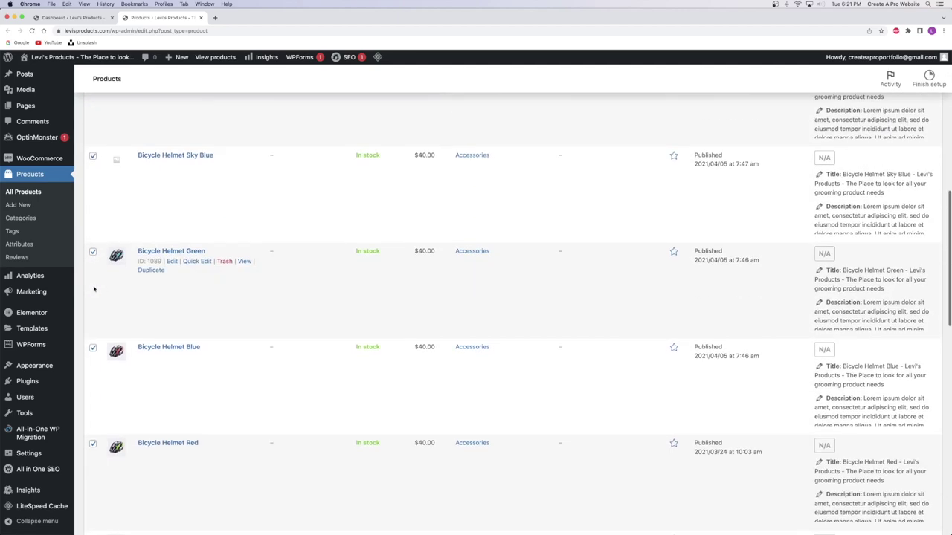
pyautogui.scroll(8, 92, 248)
pyautogui.scroll(-1, 92, 242)
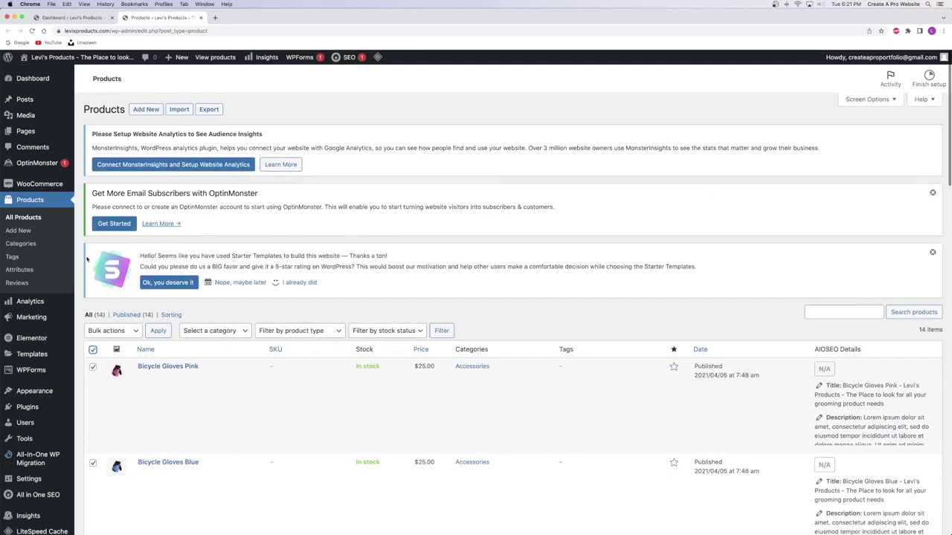
pyautogui.click(119, 330)
pyautogui.click(108, 347)
pyautogui.click(158, 330)
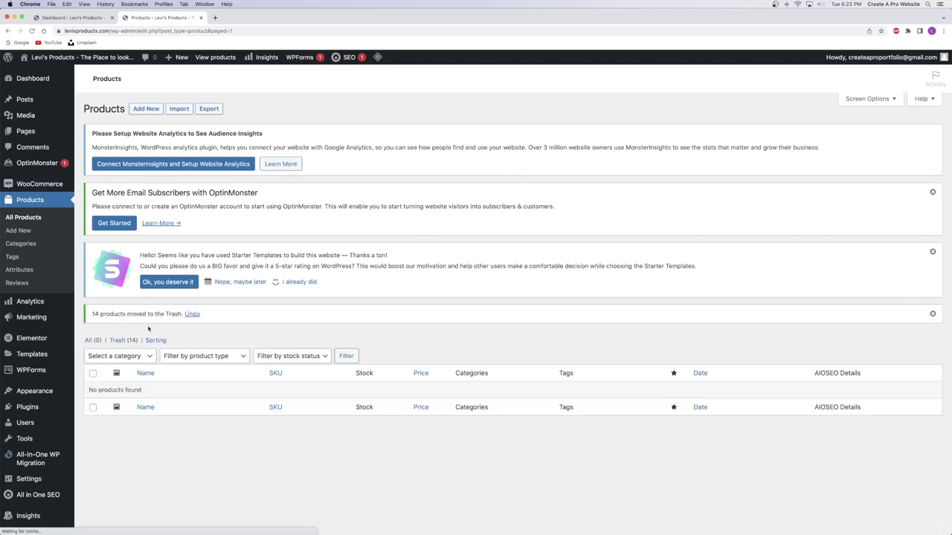
pyautogui.scroll(-1, 157, 342)
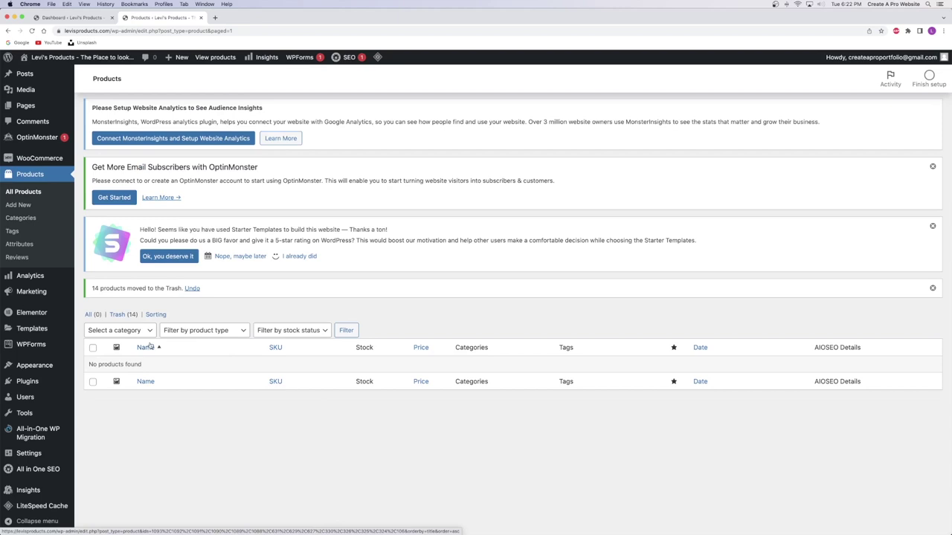
# Permanently delete all 14 trashed products with Delete permanently, then start a new product.
pyautogui.click(122, 316)
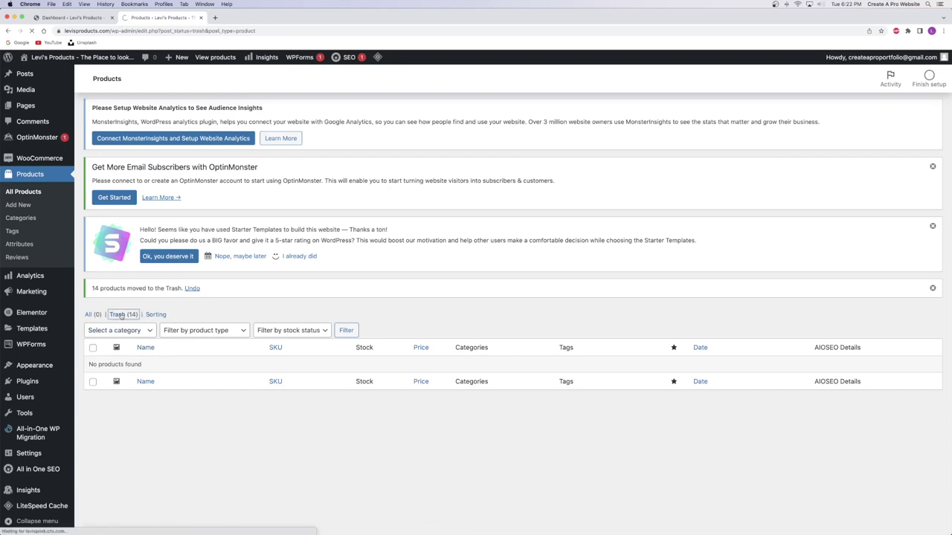
pyautogui.scroll(-2, 161, 328)
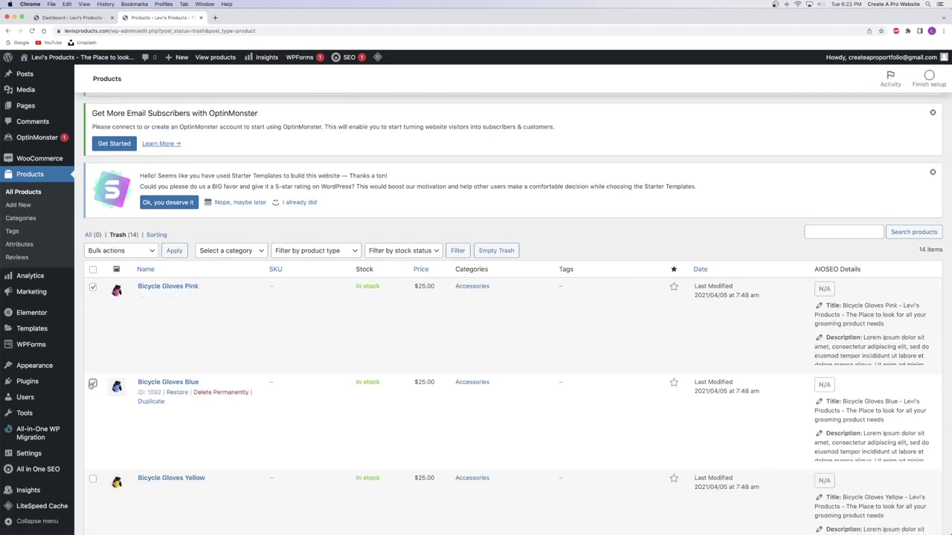
pyautogui.click(92, 270)
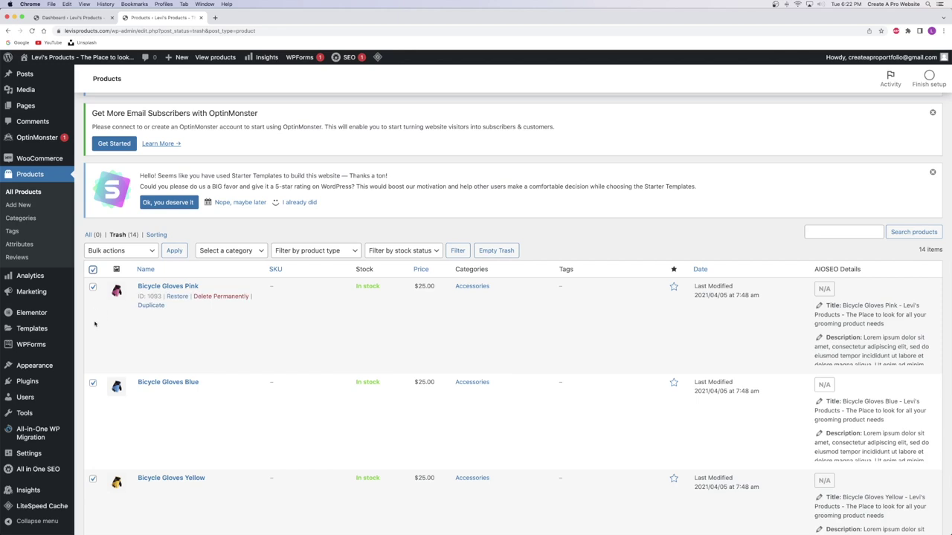
pyautogui.click(149, 252)
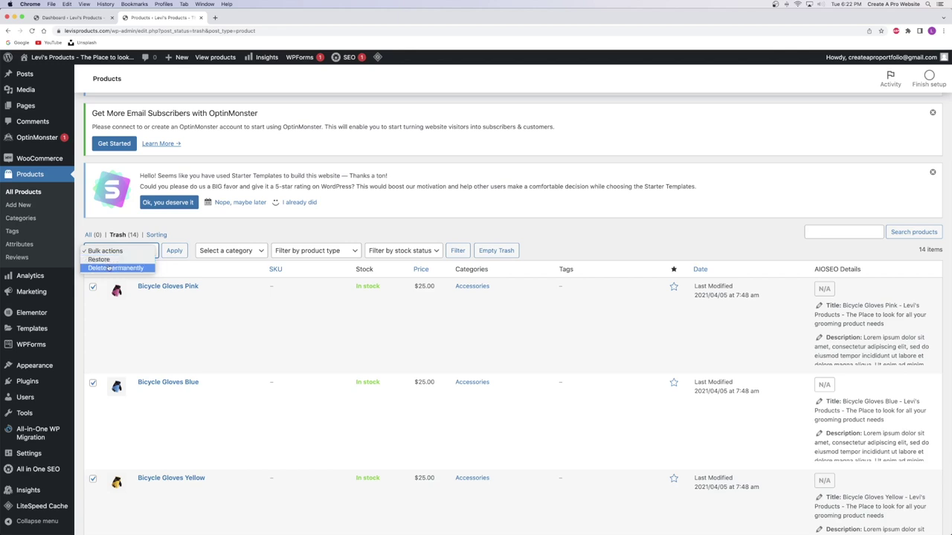
pyautogui.click(110, 268)
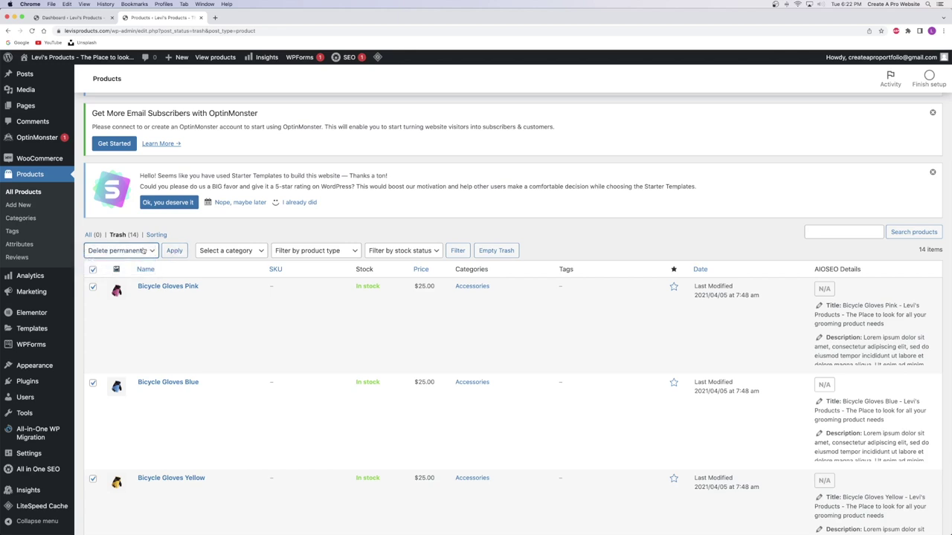
pyautogui.click(175, 250)
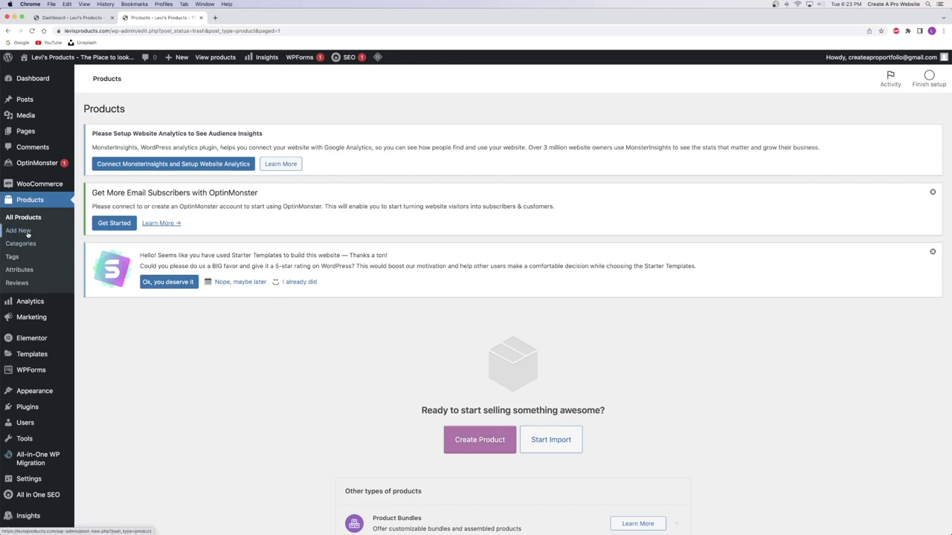
pyautogui.click(470, 446)
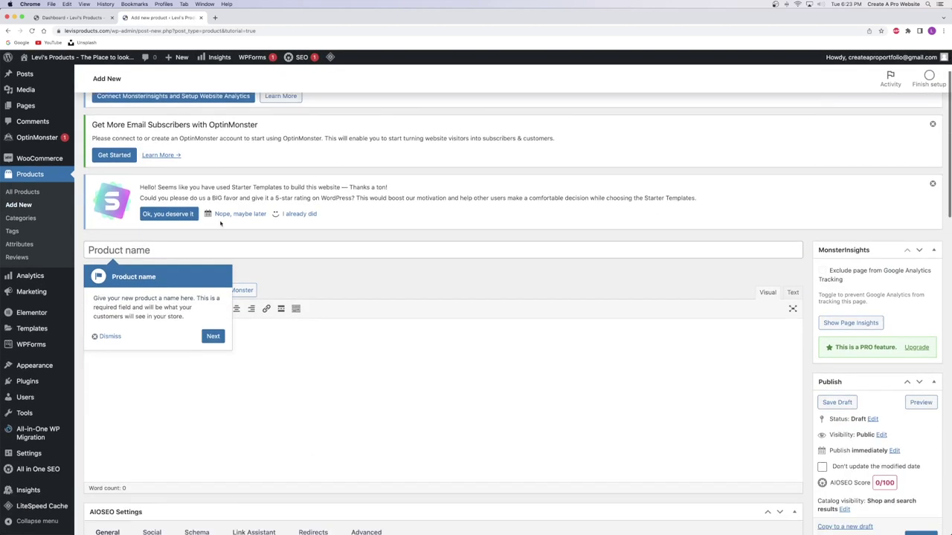
# Step through and dismiss the product editor's guided tour tips.
pyautogui.click(213, 304)
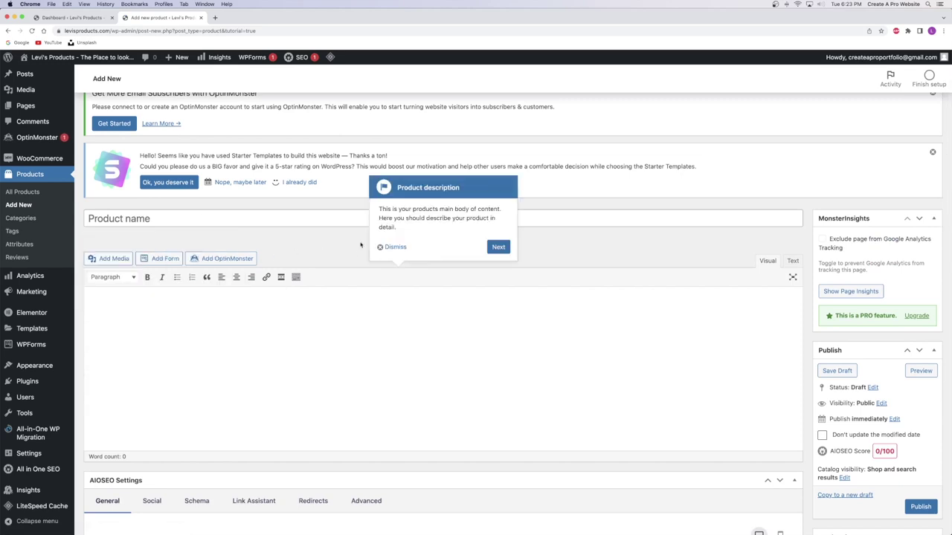
pyautogui.click(391, 247)
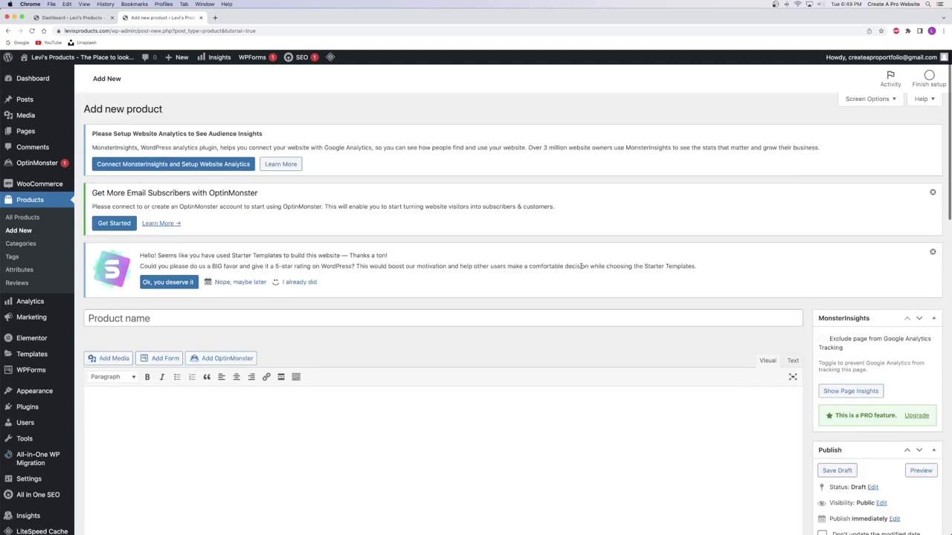
pyautogui.scroll(-5, 581, 265)
pyautogui.scroll(2, 451, 253)
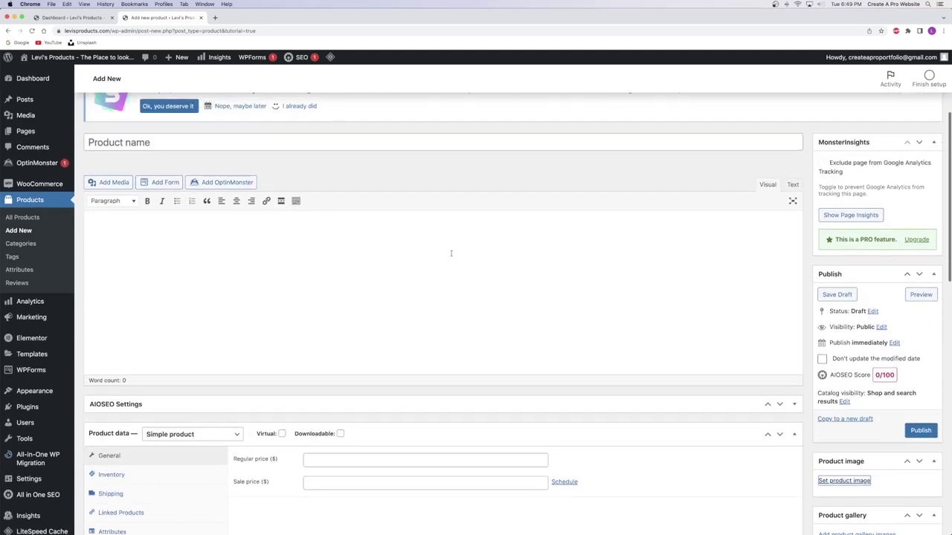
pyautogui.scroll(2, 451, 254)
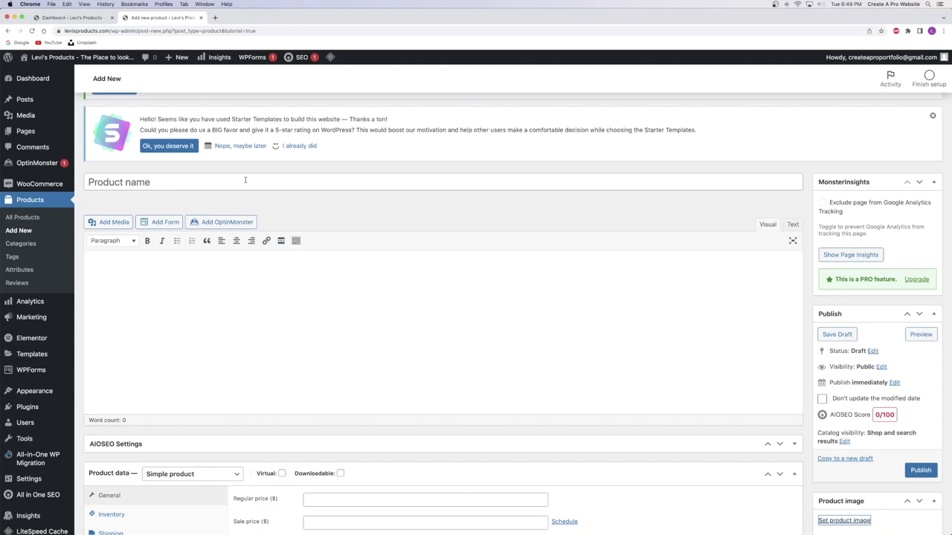
# Title the product 'Simple Product' and click into the description to trigger autosave.
pyautogui.click(207, 181)
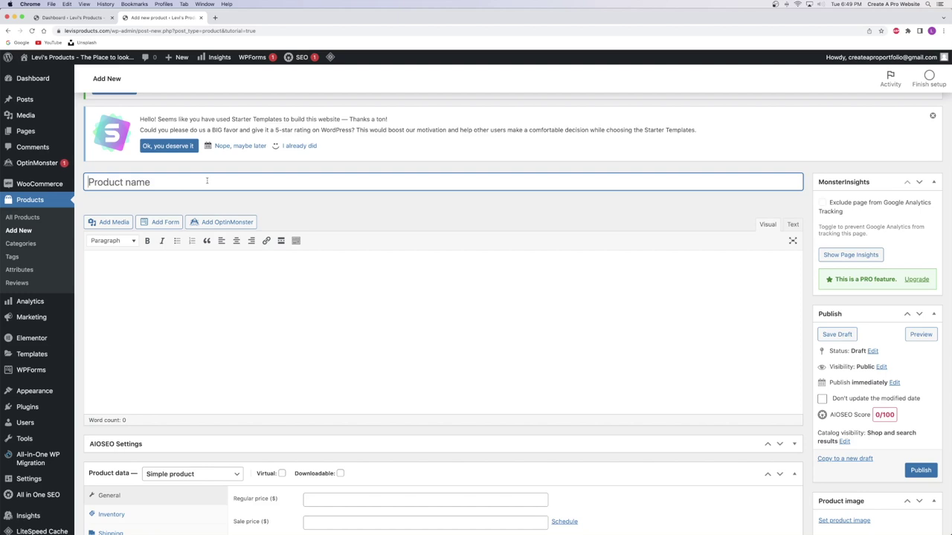
pyautogui.write('Simple Product')
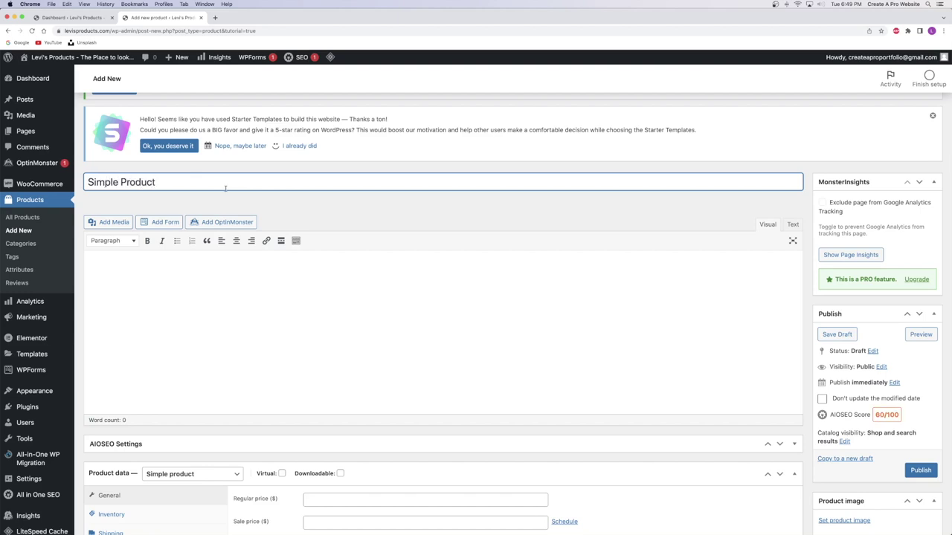
pyautogui.click(129, 282)
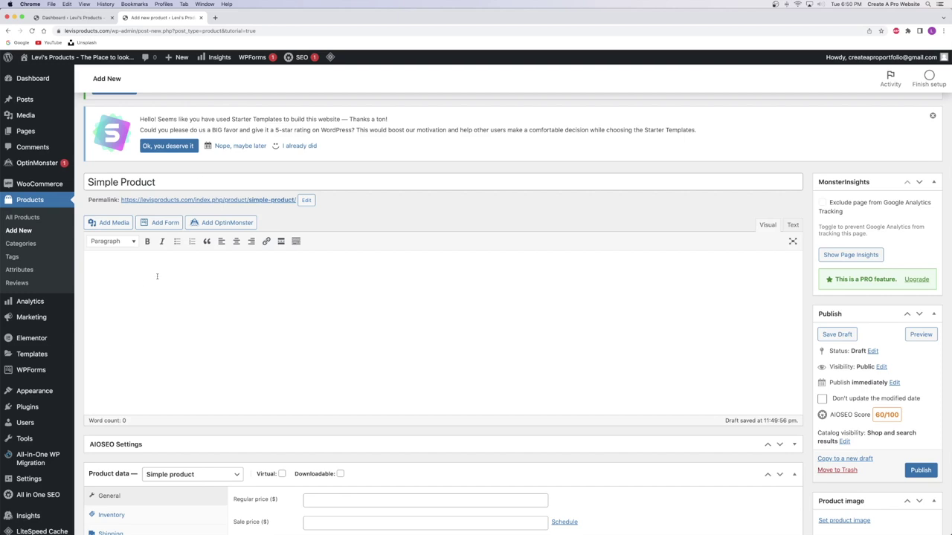
# Load the pasted Amazon address in a new tab and open the Cowboy Men's Cologne product page.
pyautogui.click(215, 17)
pyautogui.press('super+v')
pyautogui.press('Return')
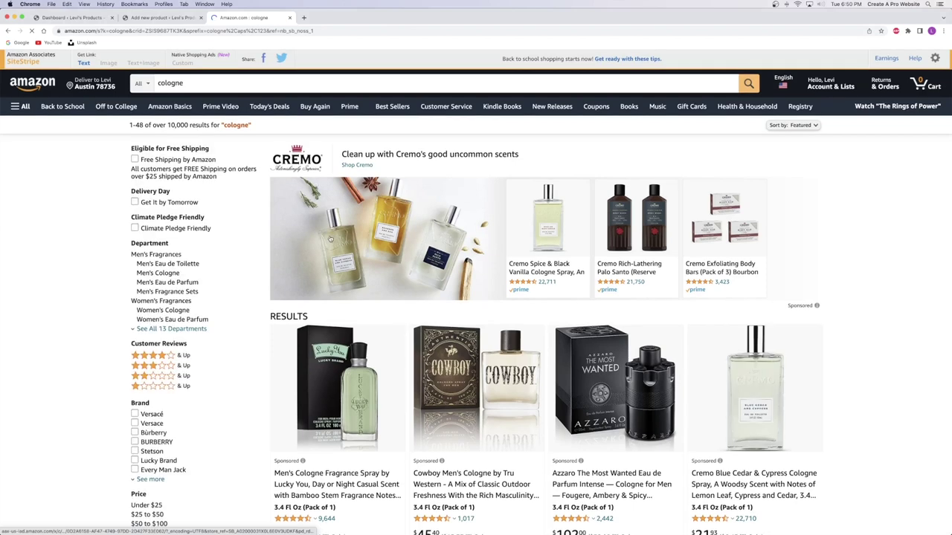
pyautogui.scroll(-2, 459, 308)
pyautogui.click(458, 307)
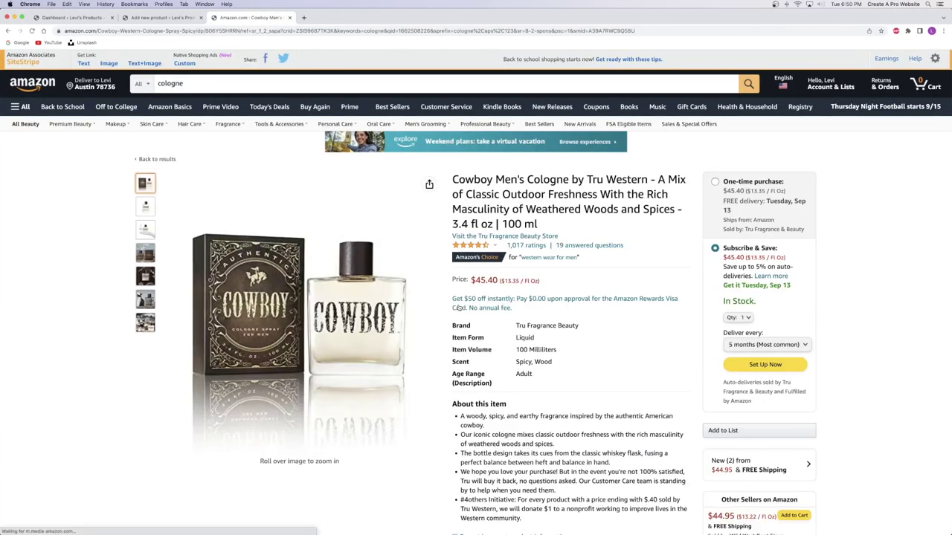
# Read through the About this item bullets for the $45.40 Tru Western cologne.
pyautogui.scroll(-2, 459, 307)
pyautogui.moveTo(460, 338); pyautogui.dragTo(583, 432)
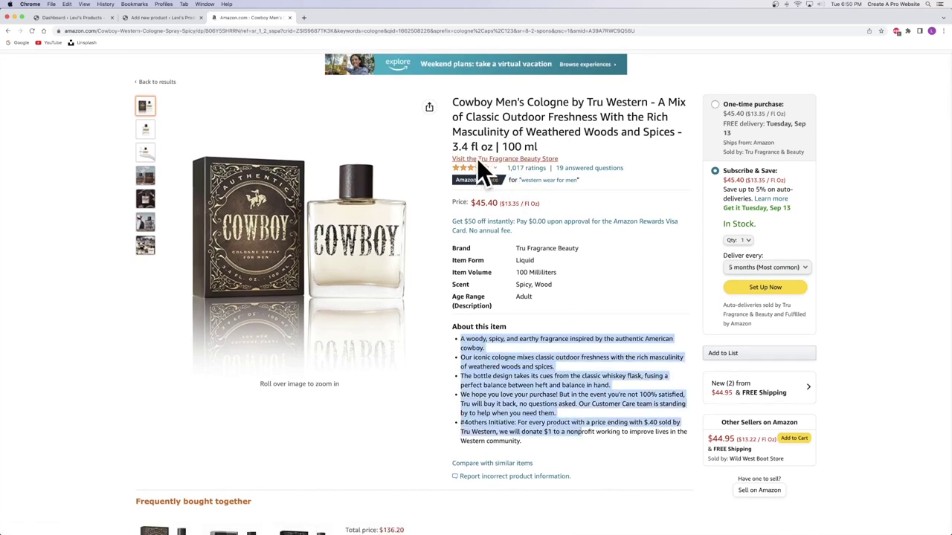
pyautogui.click(491, 346)
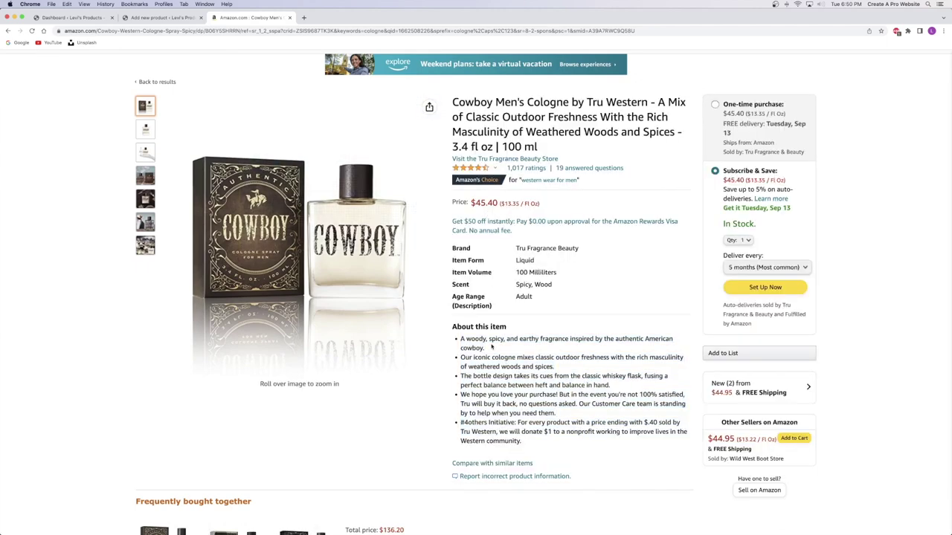
pyautogui.scroll(-1, 491, 346)
pyautogui.moveTo(461, 309); pyautogui.dragTo(605, 411)
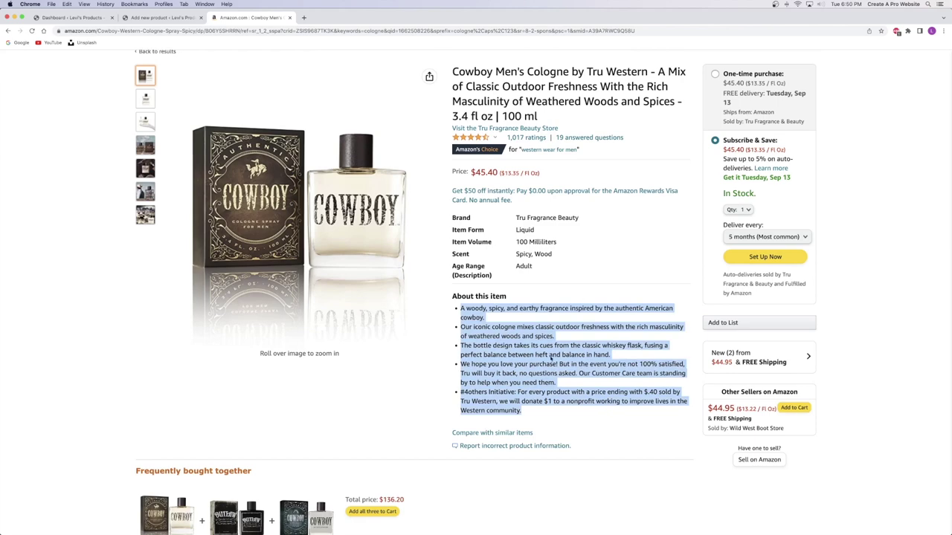
pyautogui.click(606, 411)
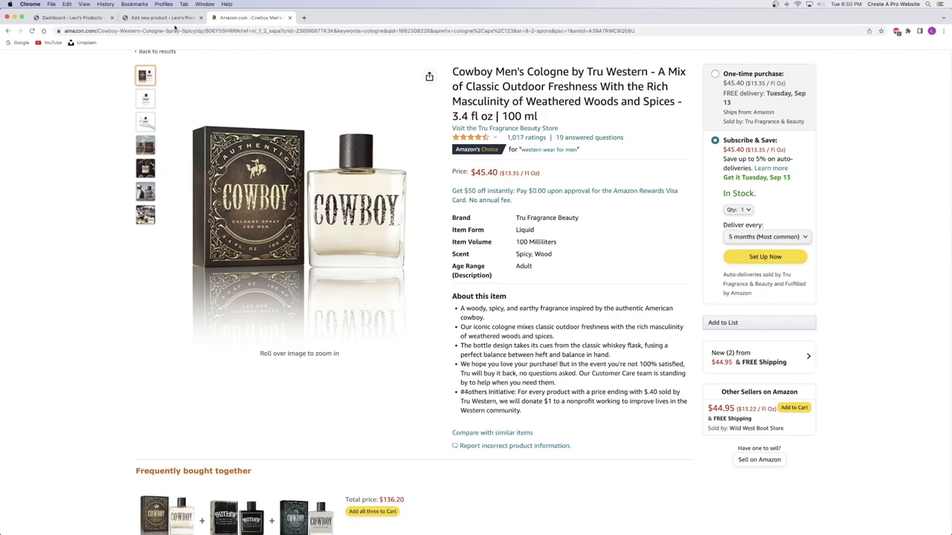
# Close the Amazon product page.
pyautogui.click(290, 17)
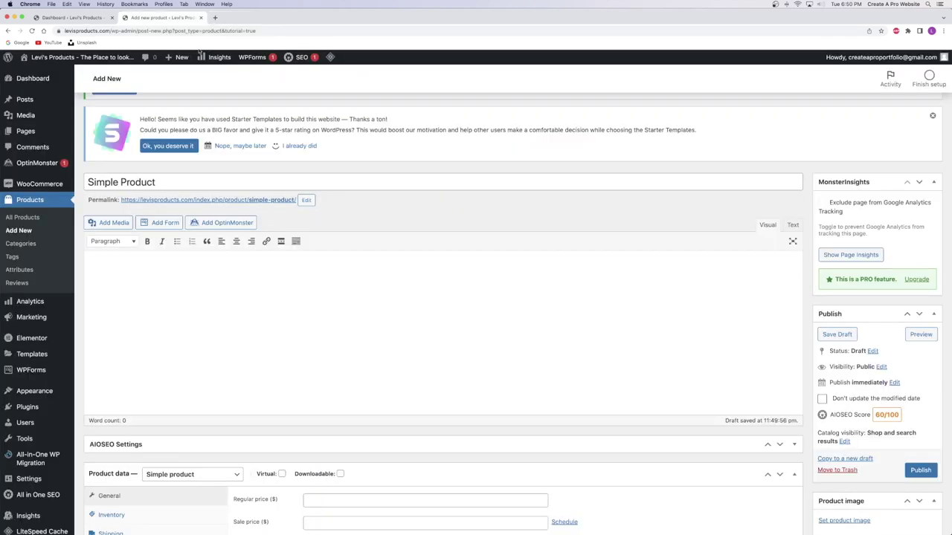
pyautogui.scroll(-10, 209, 299)
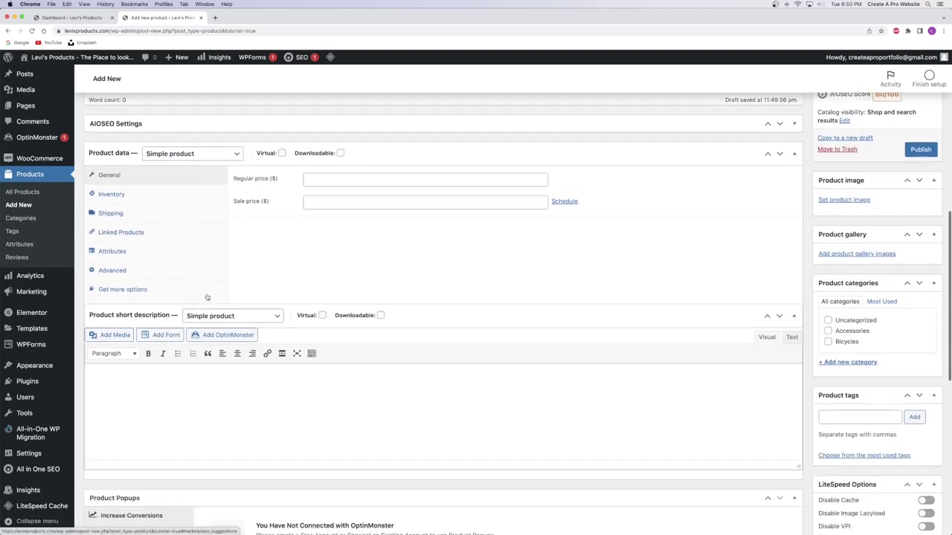
pyautogui.scroll(7, 170, 263)
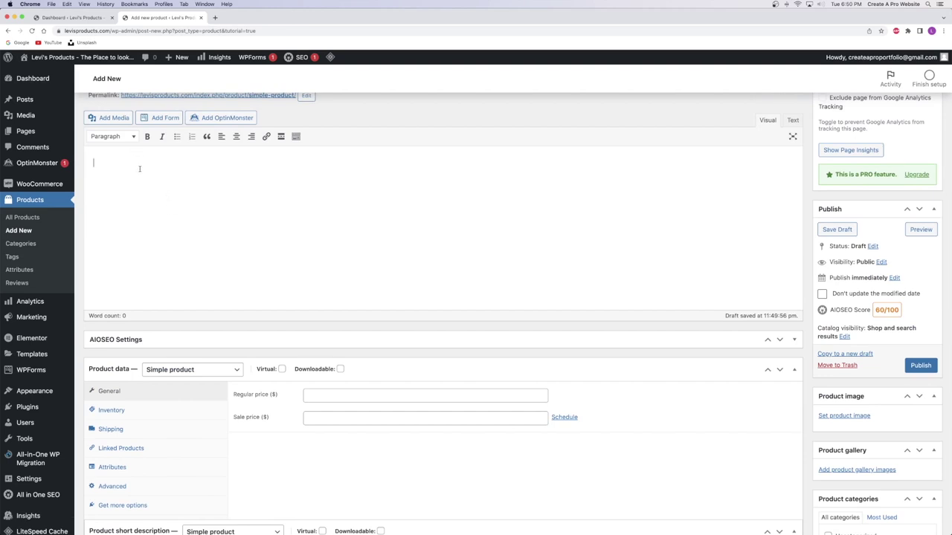
pyautogui.scroll(3, 131, 153)
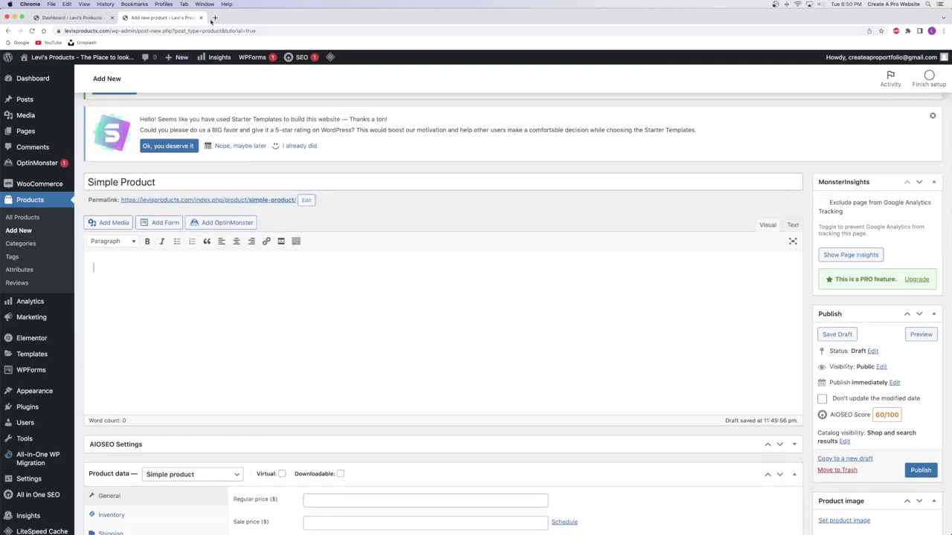
# Search the web for Lorem Ipsum dummy text and copy the 'Sed ut perspiciatis' paragraph.
pyautogui.click(215, 17)
pyautogui.click(223, 31)
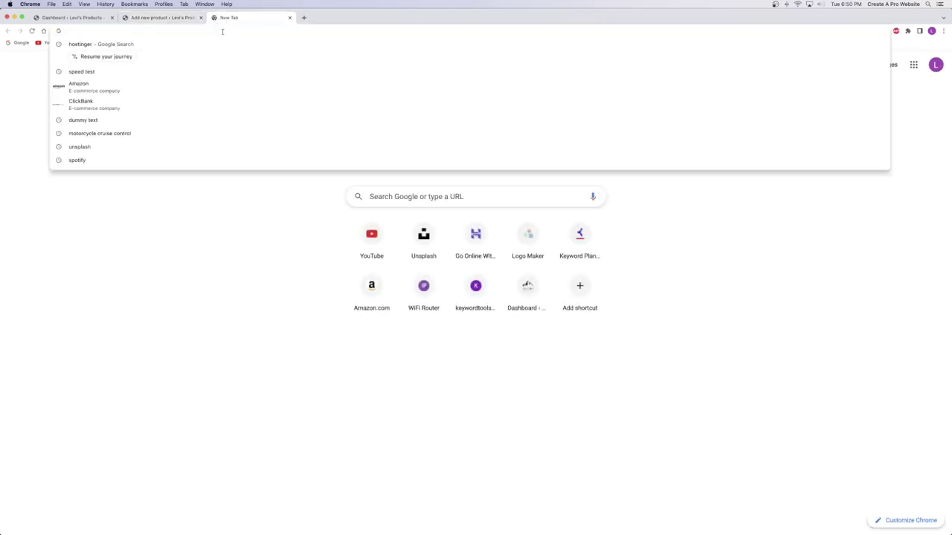
pyautogui.write('lorem')
pyautogui.press('BackSpace')
pyautogui.press('BackSpace')
pyautogui.press('BackSpace')
pyautogui.press('BackSpace')
pyautogui.press('BackSpace')
pyautogui.write('dummy')
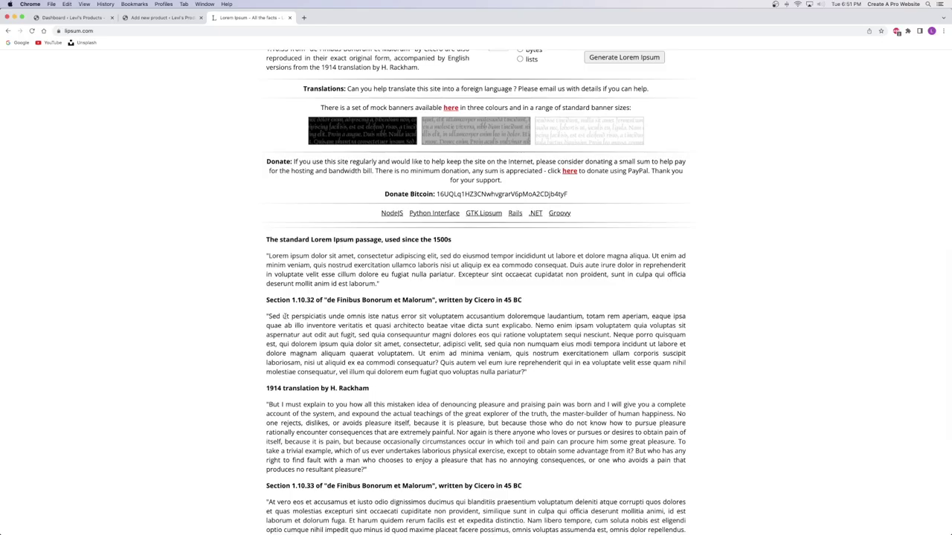
pyautogui.tripleClick(285, 316)
pyautogui.press('super+c')
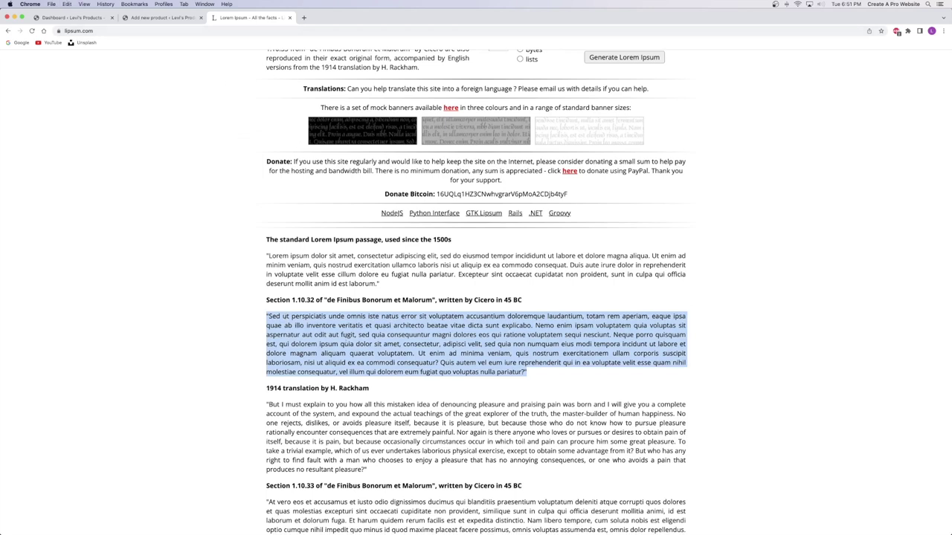
# Paste the Lorem Ipsum paragraph into the WordPress product description.
pyautogui.click(159, 18)
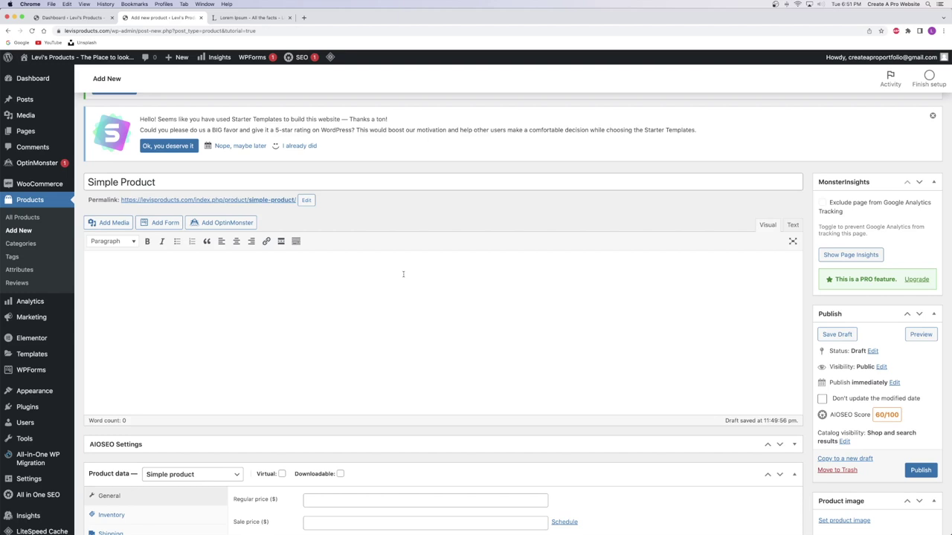
pyautogui.press('super+v')
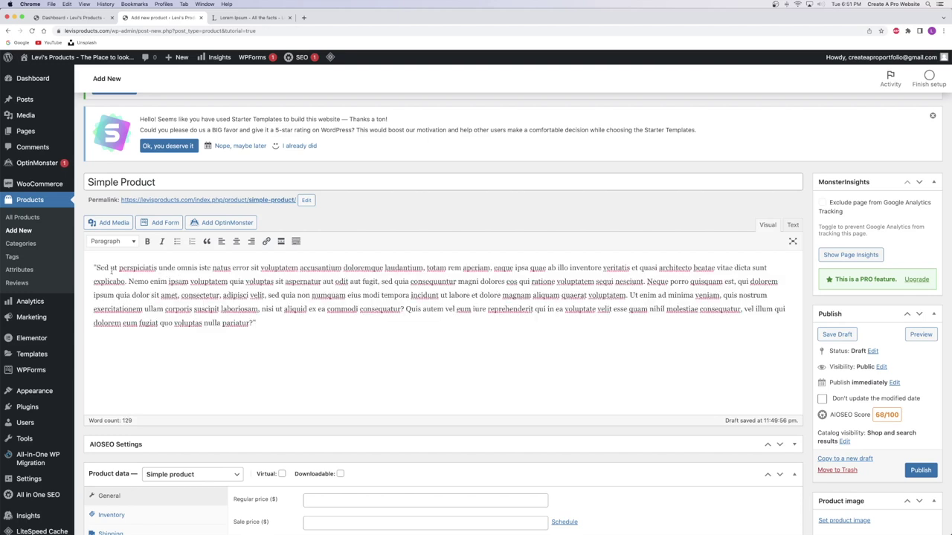
pyautogui.moveTo(93, 268); pyautogui.dragTo(290, 351)
pyautogui.click(268, 335)
# Write 'This is the best cologne that you could ever hope to buy' as the short description, fixing the missing space.
pyautogui.scroll(-2, 156, 240)
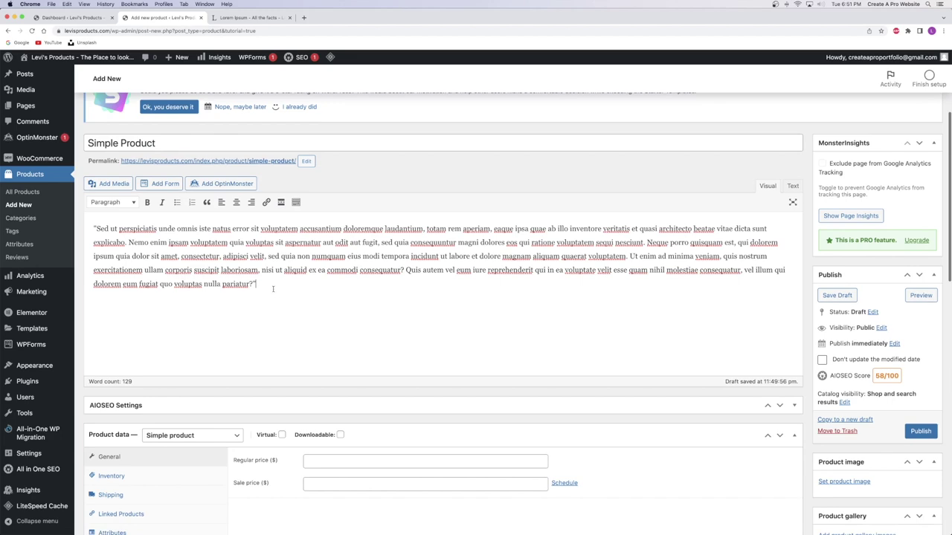
pyautogui.scroll(-2, 155, 240)
pyautogui.scroll(-5, 155, 243)
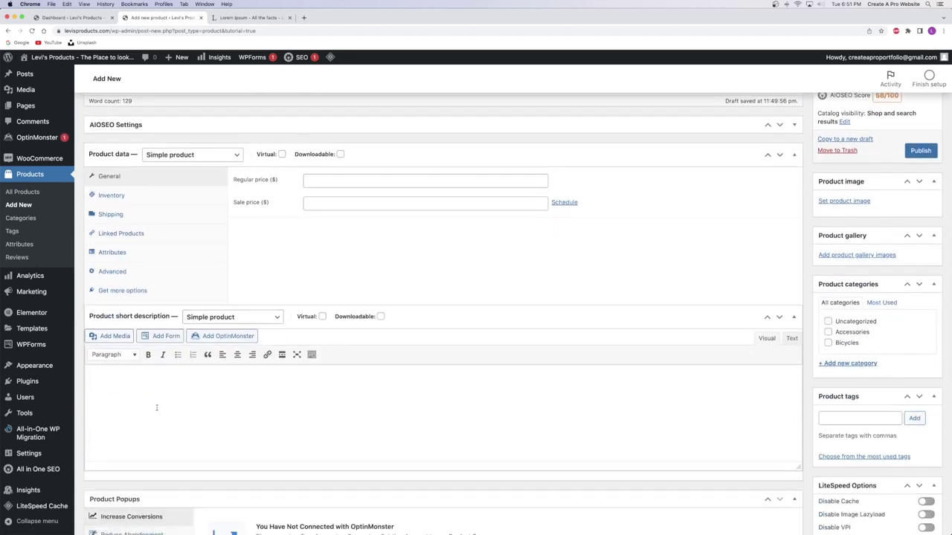
pyautogui.scroll(10, 129, 323)
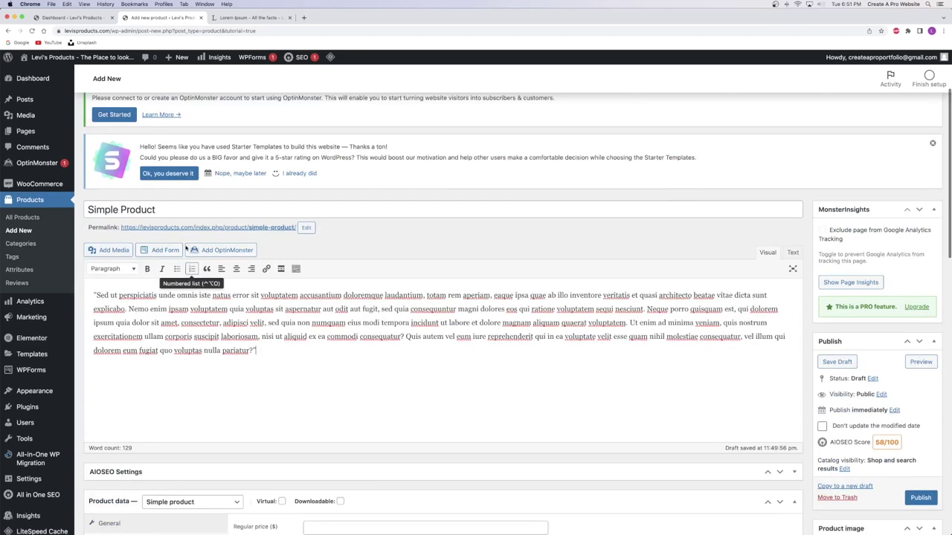
pyautogui.scroll(-10, 129, 322)
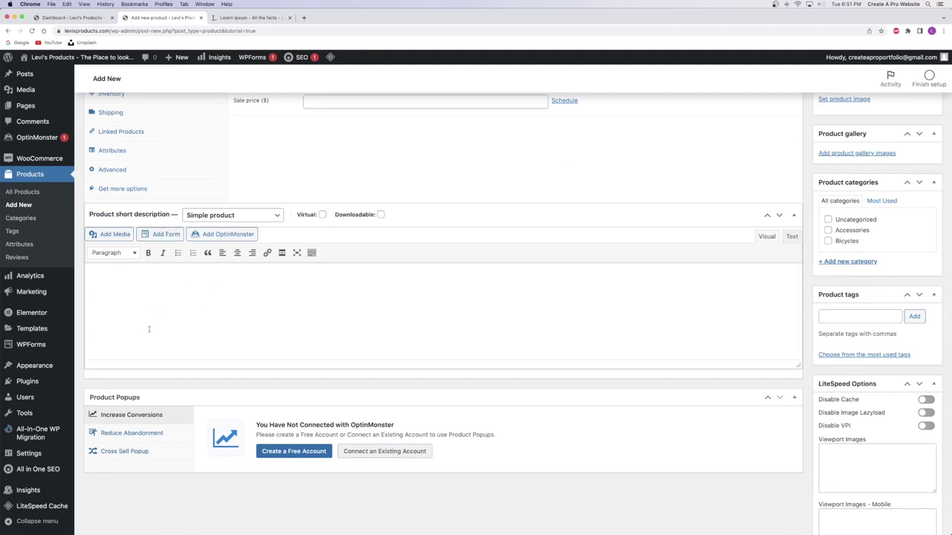
pyautogui.scroll(3, 148, 329)
pyautogui.scroll(2, 149, 331)
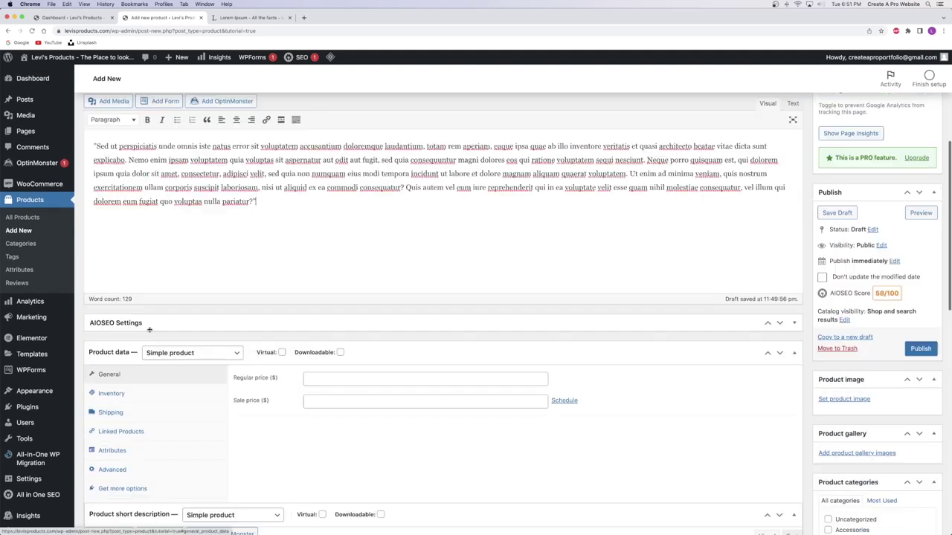
pyautogui.scroll(1, 148, 328)
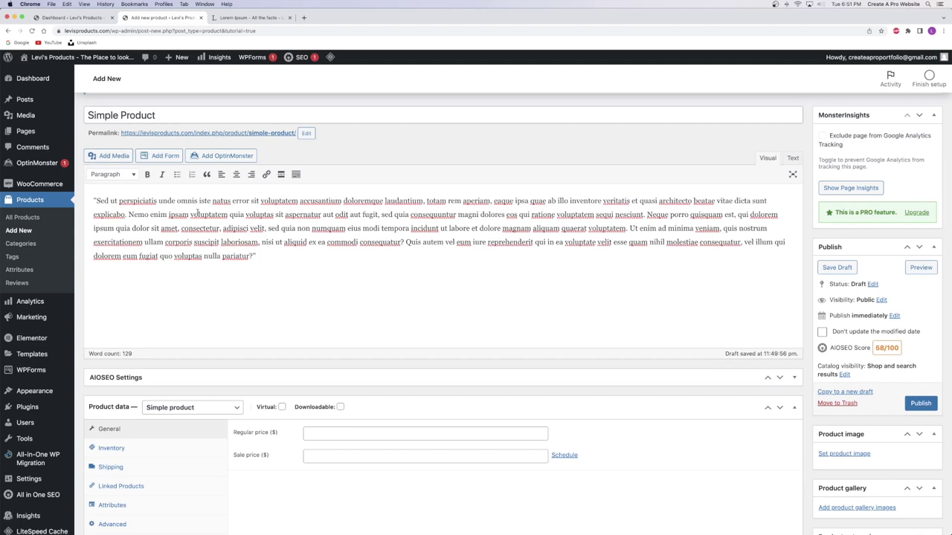
pyautogui.scroll(-5, 168, 223)
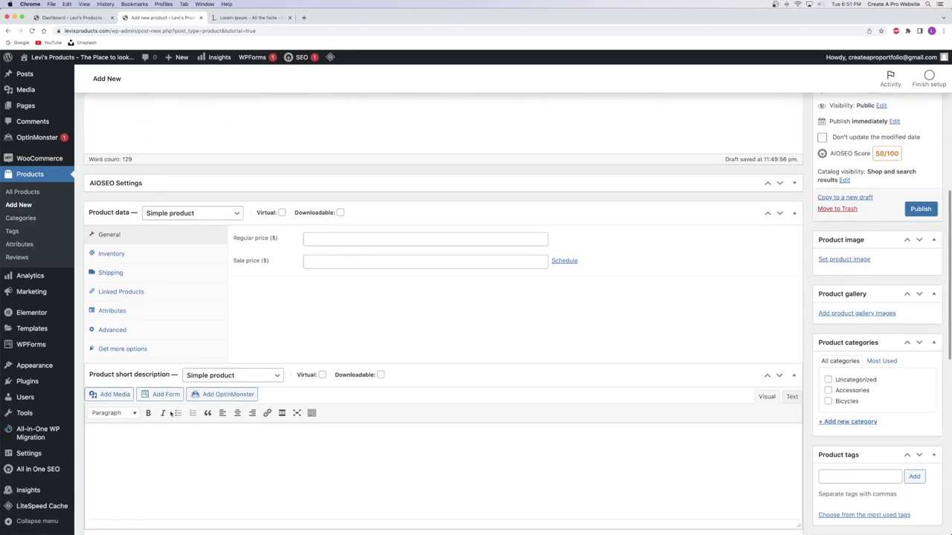
pyautogui.click(144, 447)
pyautogui.write('This is the best cologne that you couldever hop')
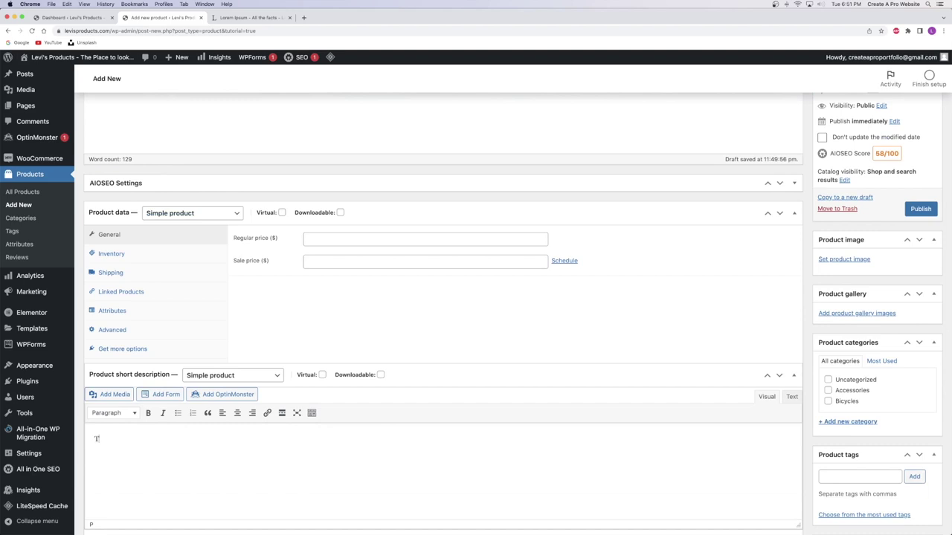
pyautogui.write('e to buy')
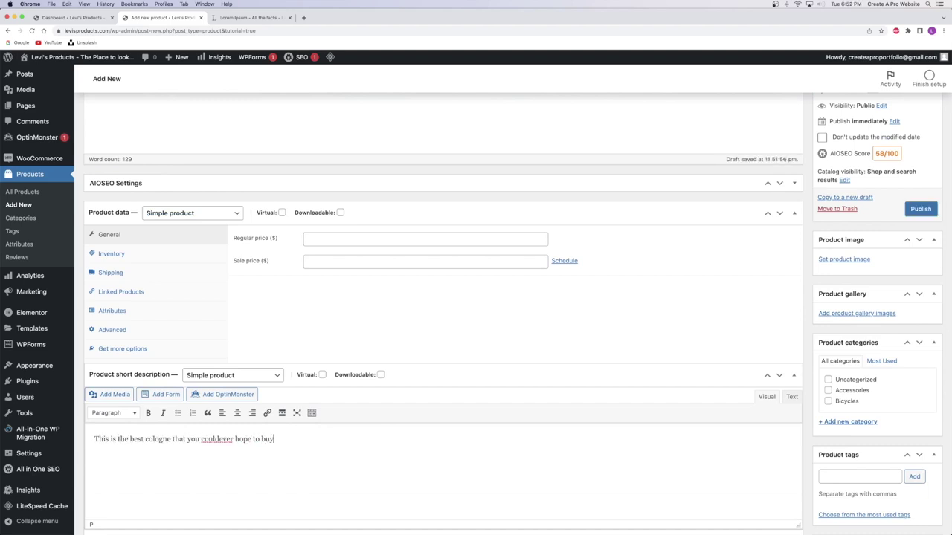
pyautogui.click(221, 439)
pyautogui.scroll(5, 128, 375)
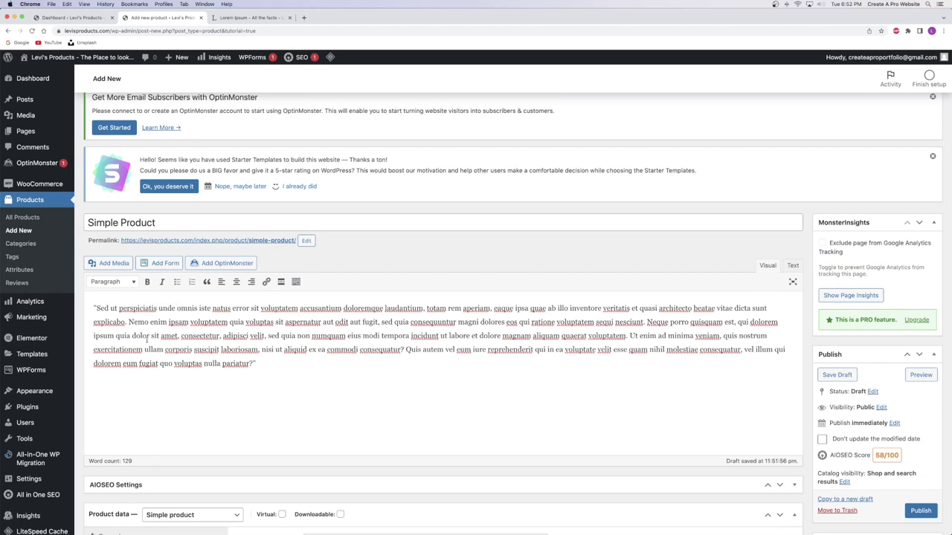
pyautogui.scroll(-3, 217, 325)
pyautogui.scroll(-1, 218, 325)
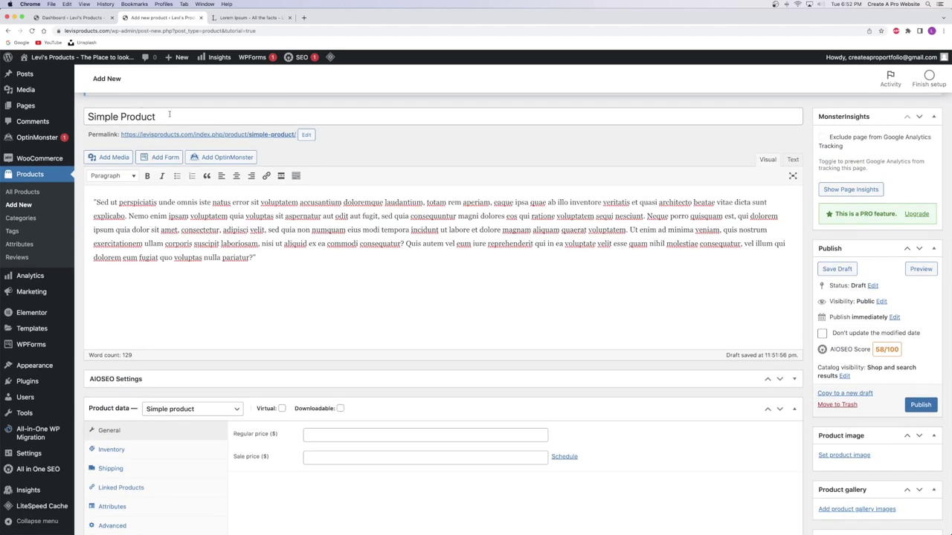
pyautogui.scroll(-8, 207, 220)
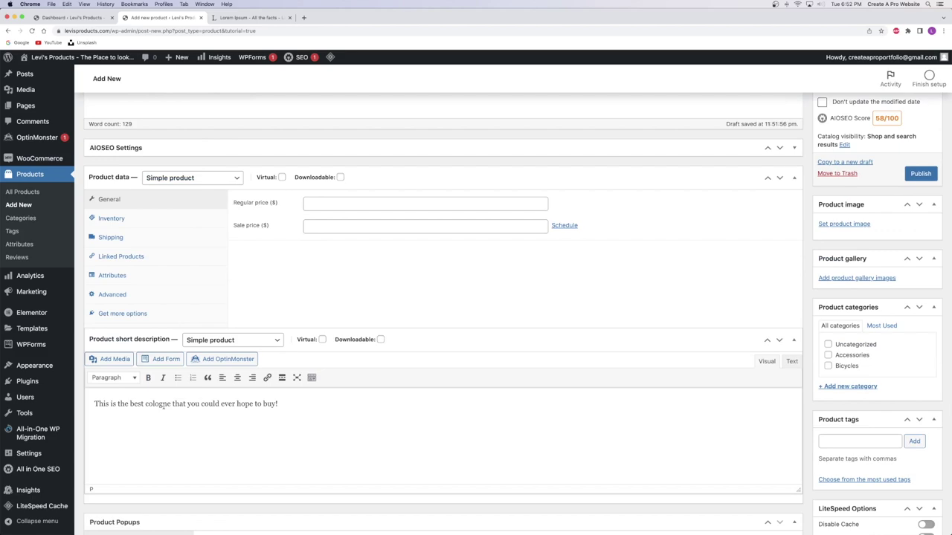
pyautogui.scroll(5, 164, 406)
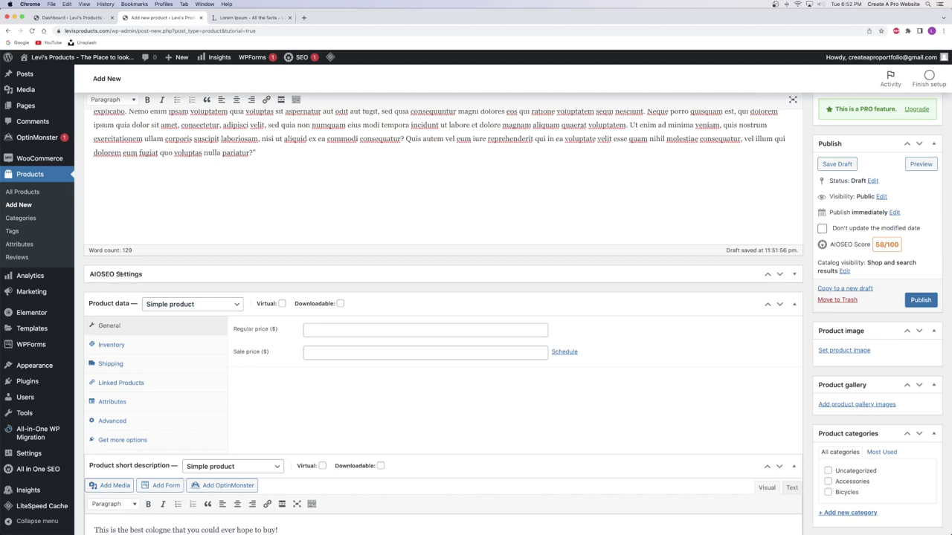
pyautogui.click(171, 274)
pyautogui.scroll(-2, 301, 341)
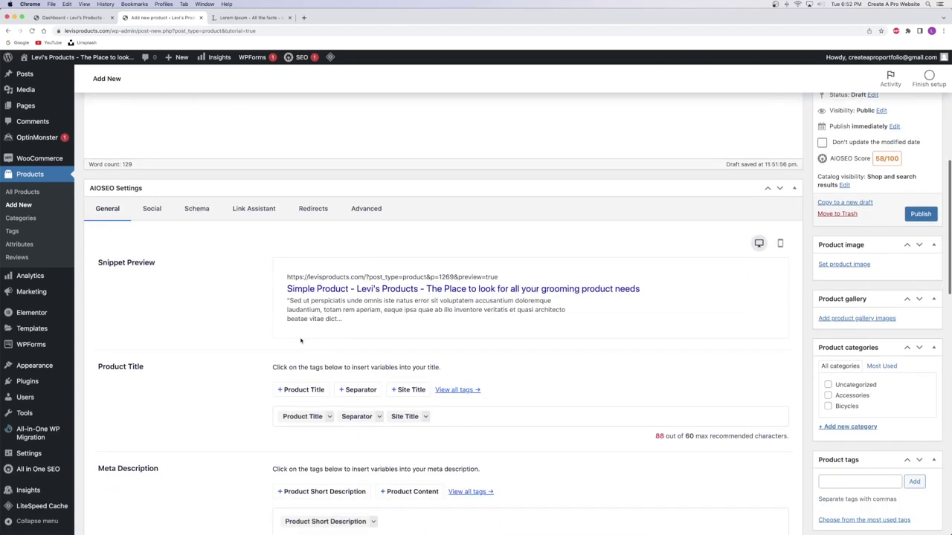
pyautogui.scroll(2, 245, 298)
pyautogui.click(134, 250)
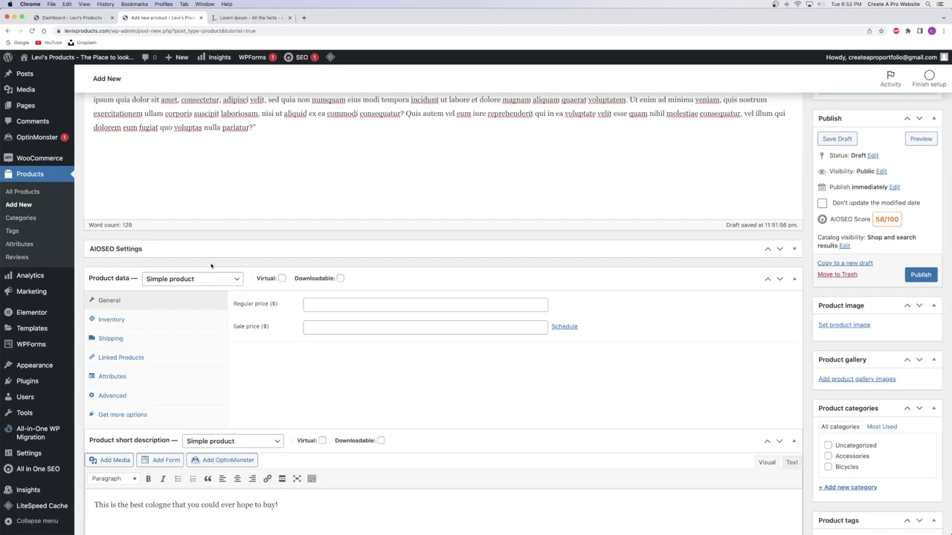
pyautogui.scroll(-1, 186, 268)
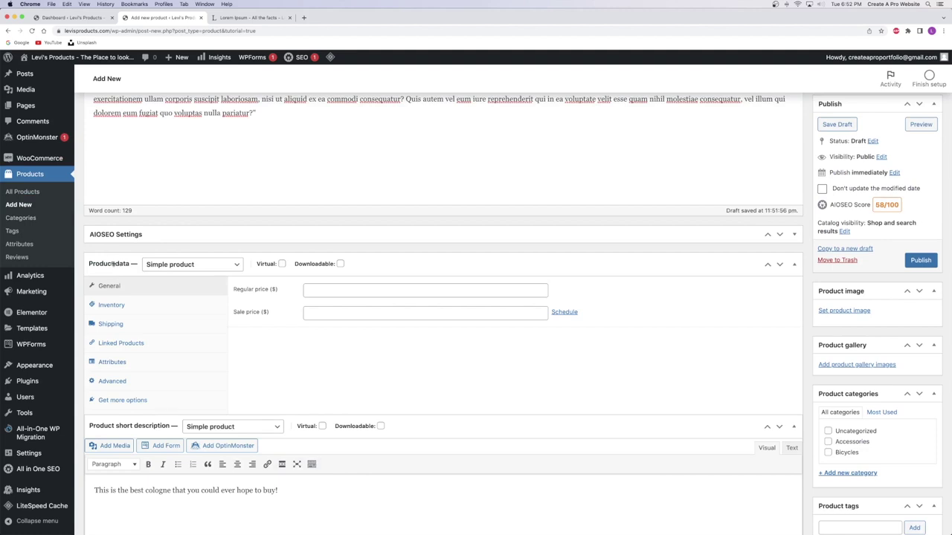
pyautogui.click(174, 265)
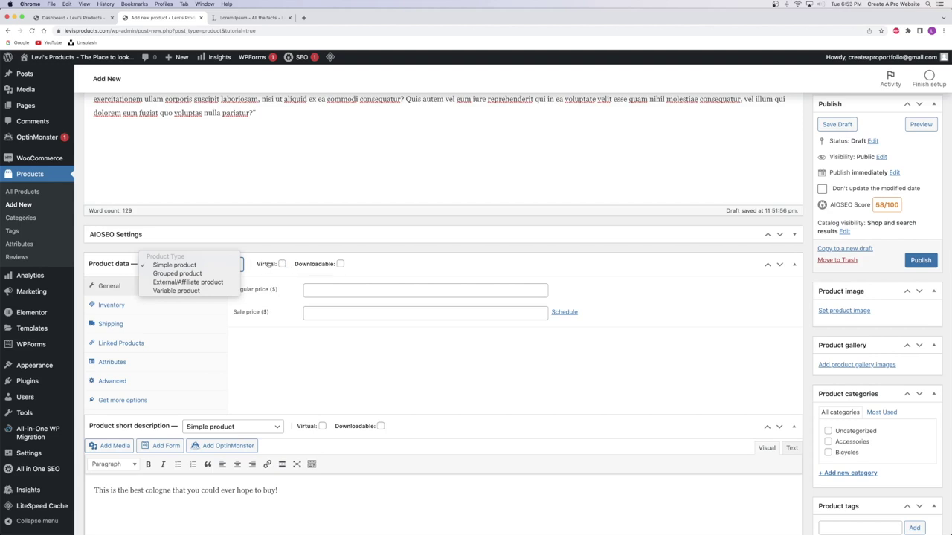
# Keep the product type as Simple and enter 100 as the Regular price ($).
pyautogui.click(254, 248)
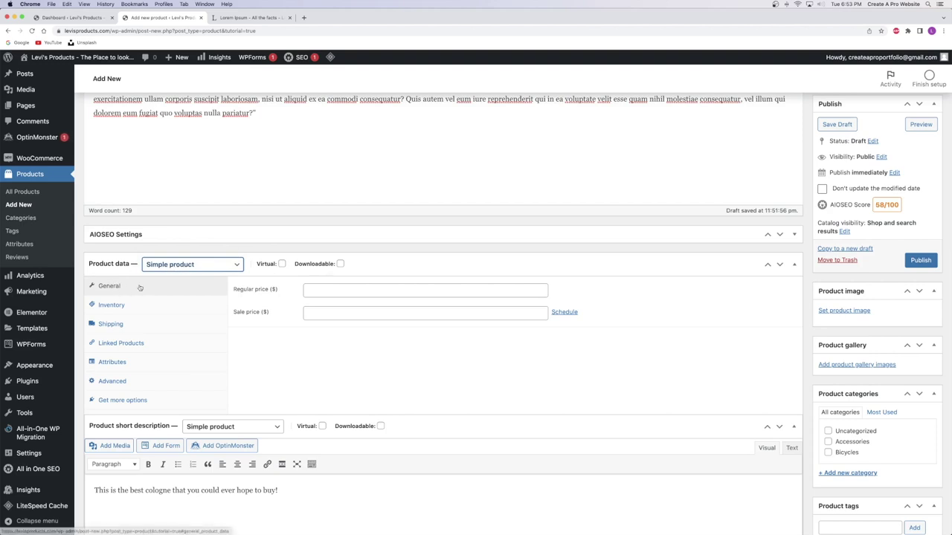
pyautogui.click(320, 291)
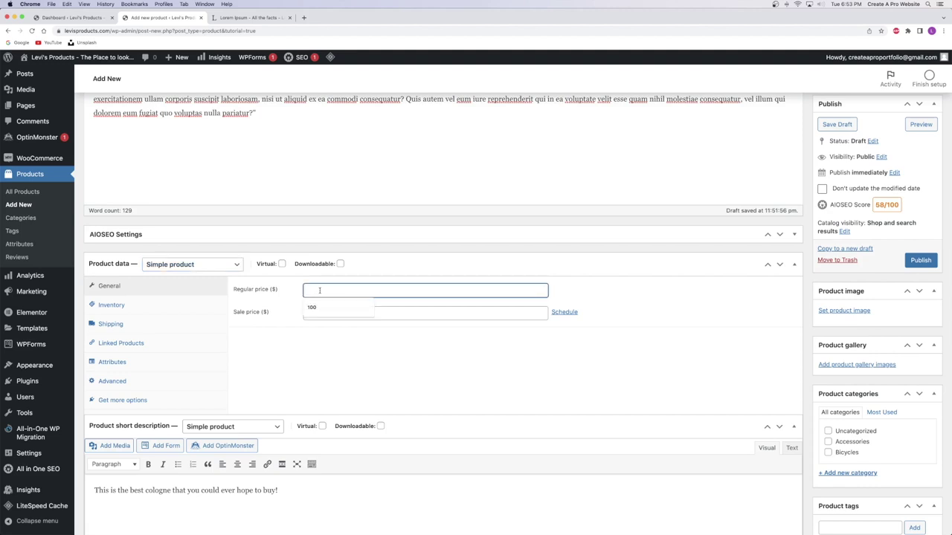
pyautogui.write('100')
pyautogui.click(286, 291)
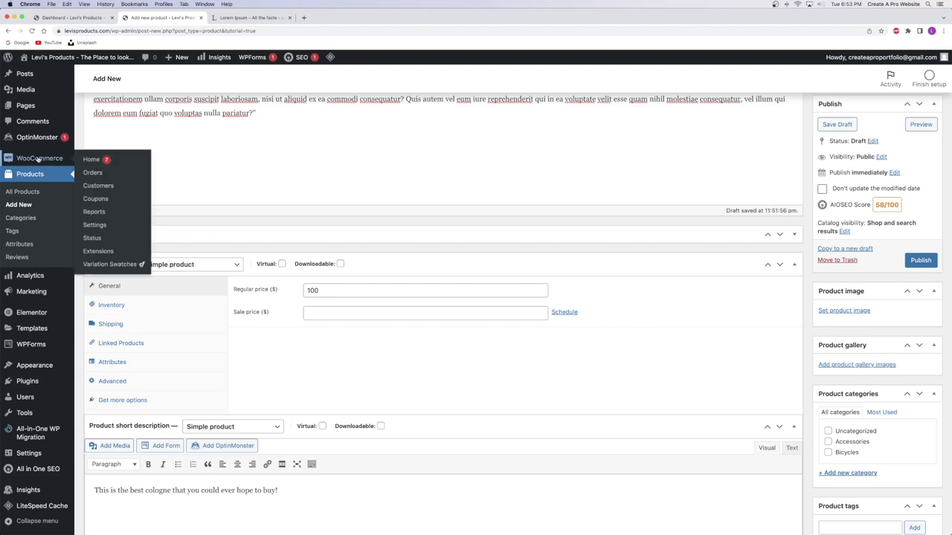
pyautogui.moveTo(31, 158)
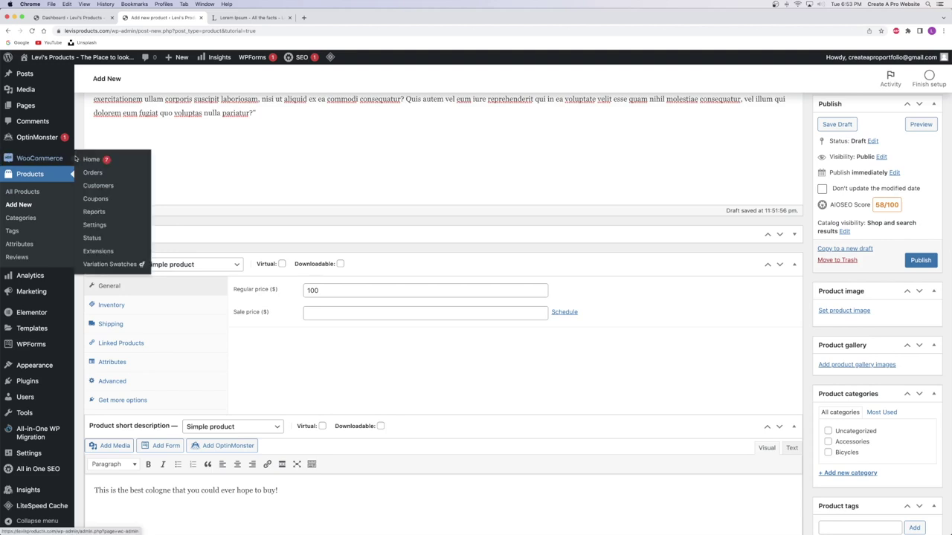
pyautogui.rightClick(97, 228)
pyautogui.click(109, 232)
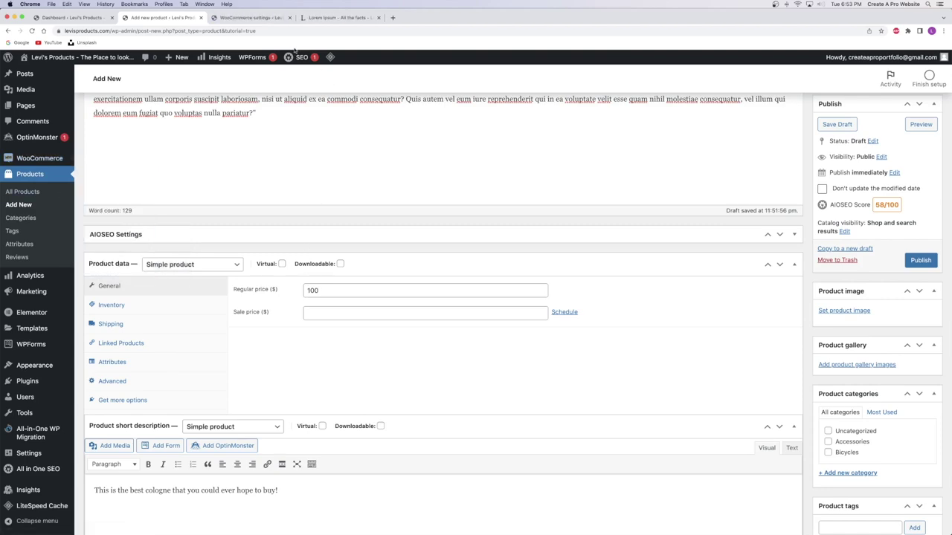
pyautogui.click(245, 18)
pyautogui.scroll(-5, 262, 311)
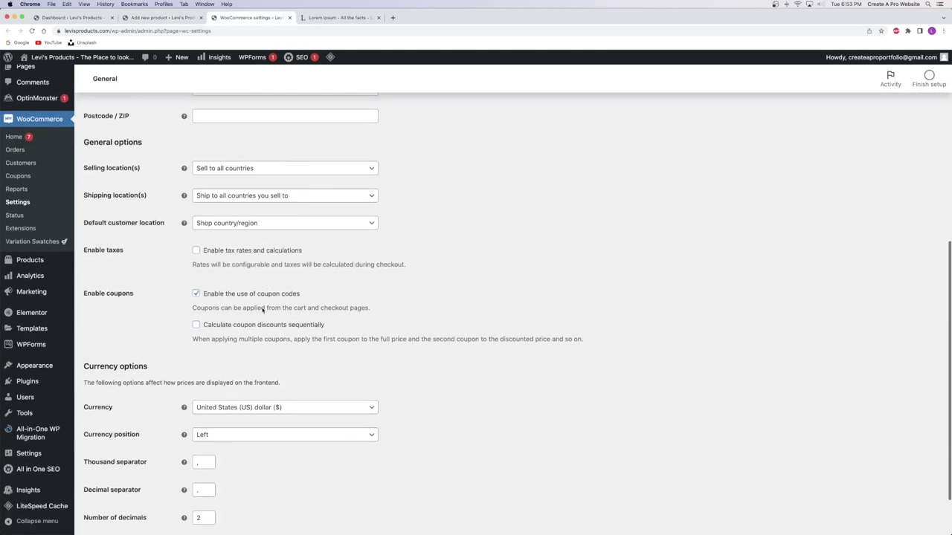
pyautogui.scroll(8, 264, 313)
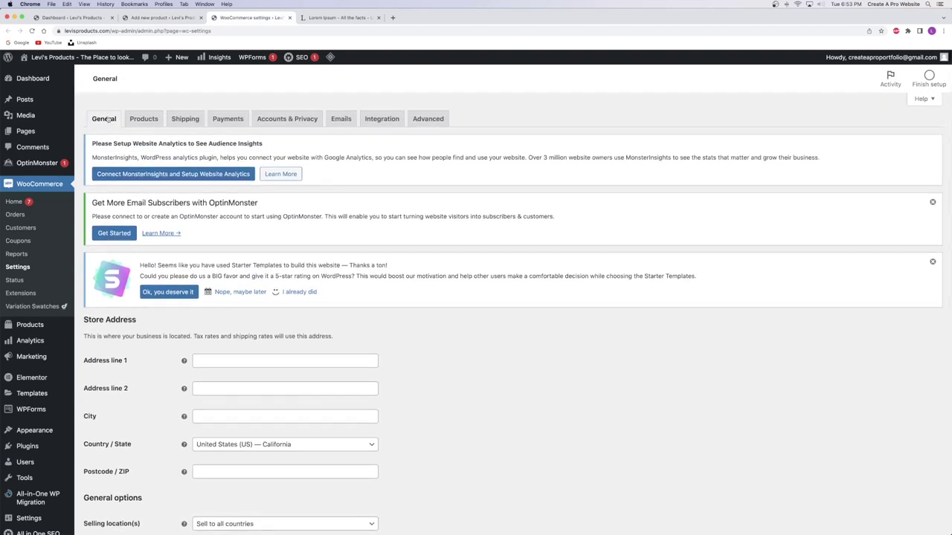
pyautogui.scroll(-6, 248, 260)
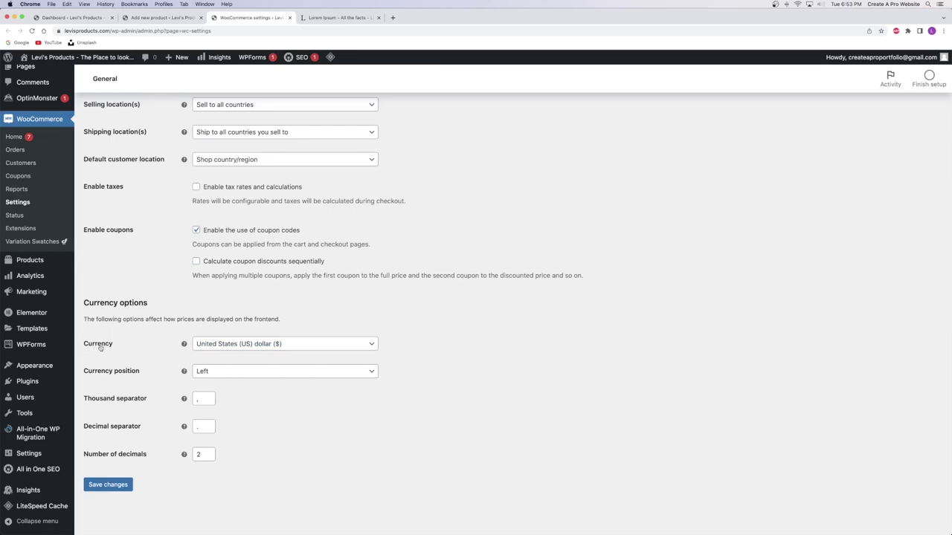
pyautogui.click(256, 344)
pyautogui.scroll(3, 256, 395)
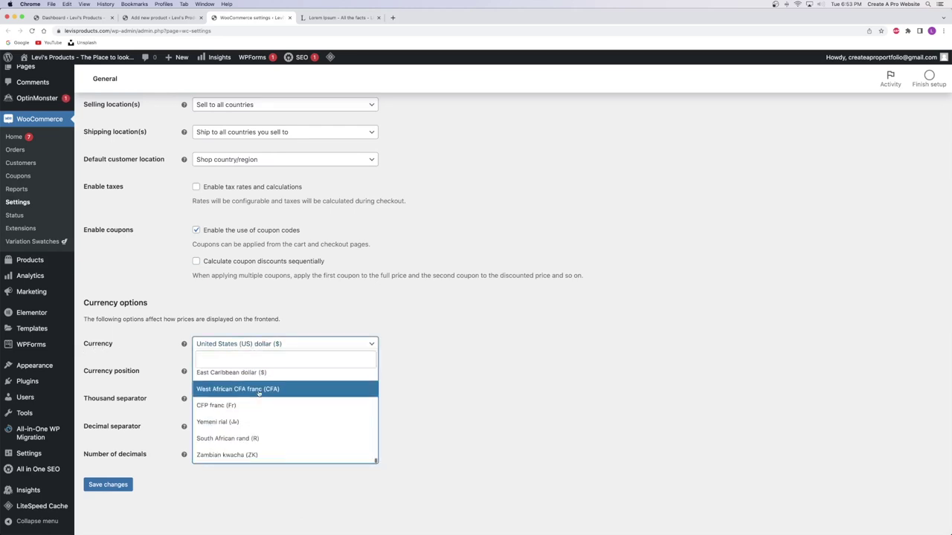
pyautogui.scroll(2, 286, 401)
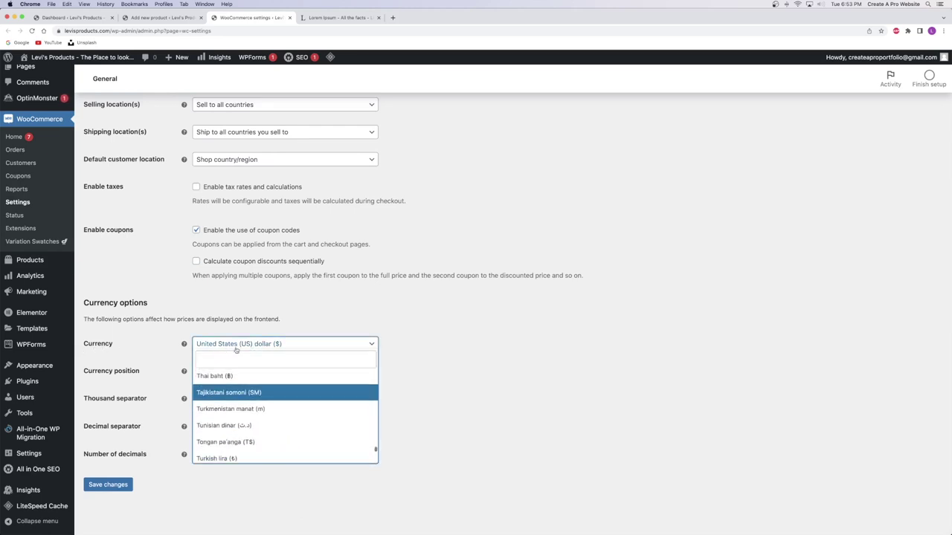
pyautogui.click(467, 360)
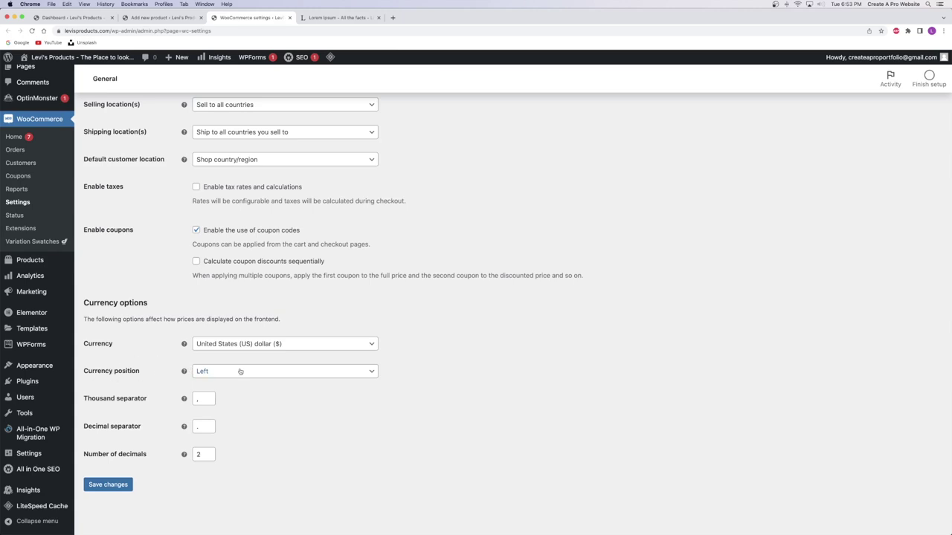
pyautogui.click(289, 18)
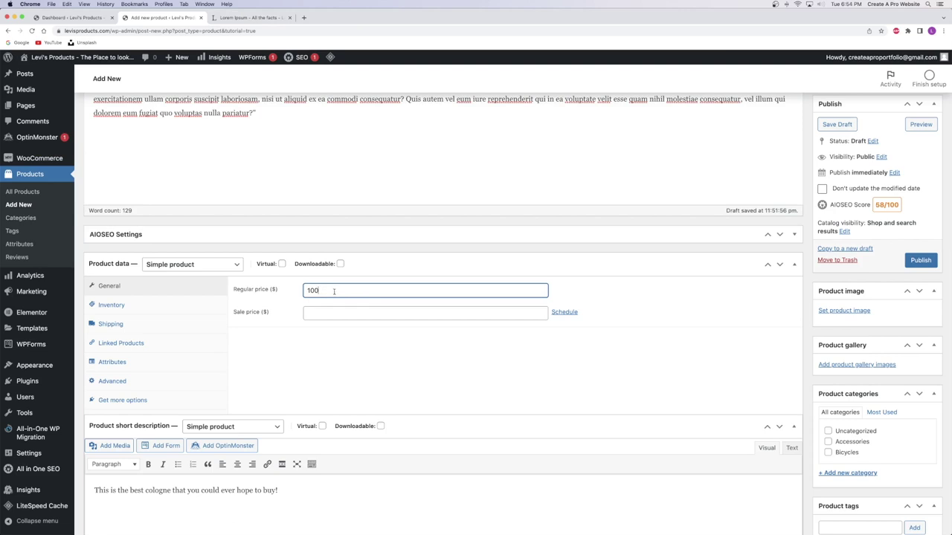
# Set the Sale price ($) to 80 using the autofill suggestion.
pyautogui.click(318, 312)
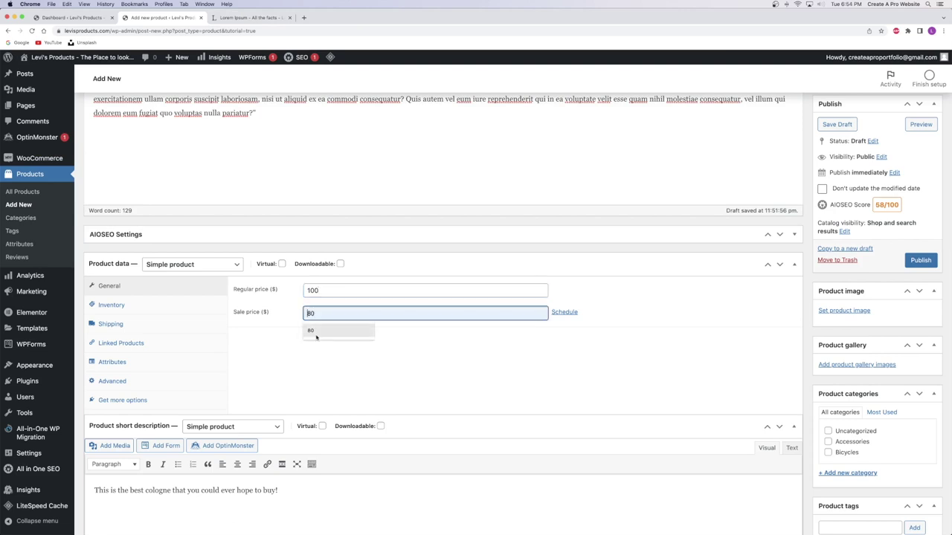
pyautogui.click(317, 332)
pyautogui.click(292, 324)
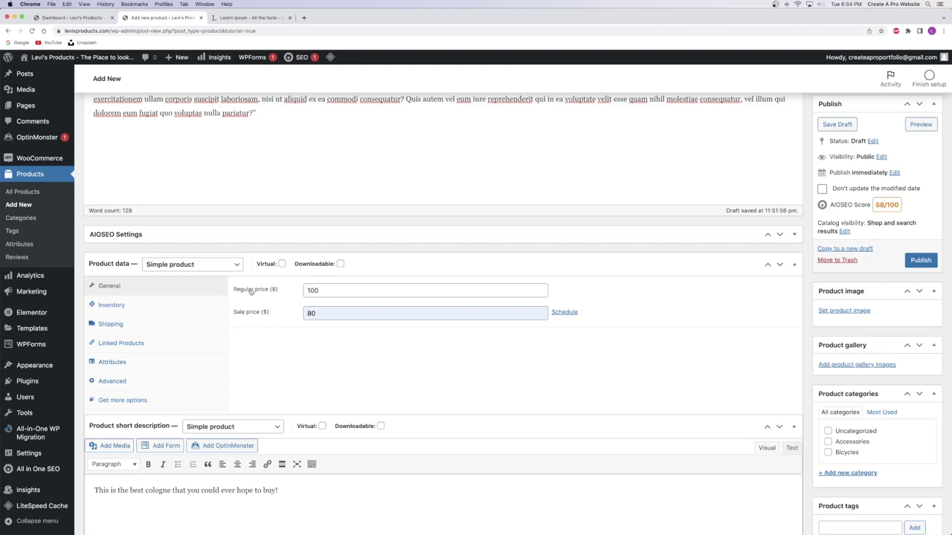
# On the Inventory tab, enter SKU 00001 and tick Manage stock level (quantity).
pyautogui.click(123, 307)
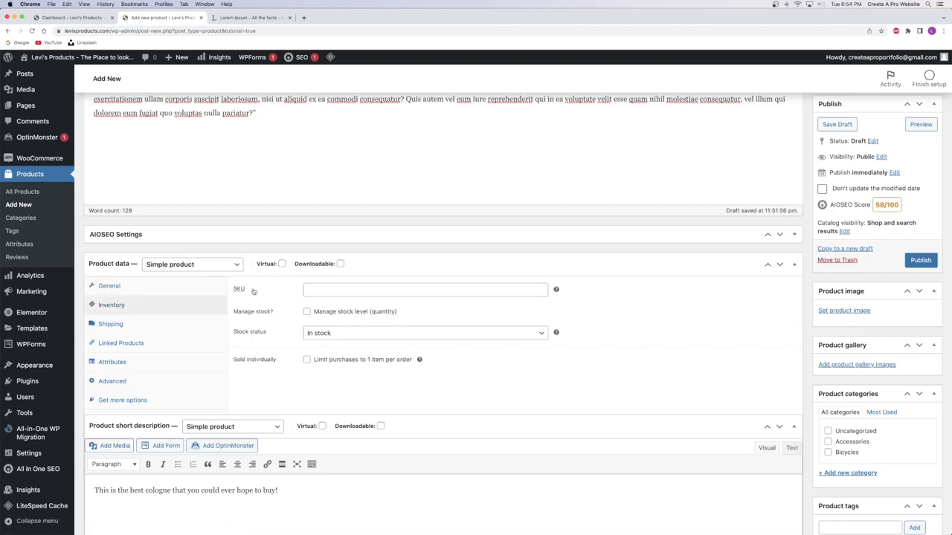
pyautogui.moveTo(239, 291)
pyautogui.click(326, 292)
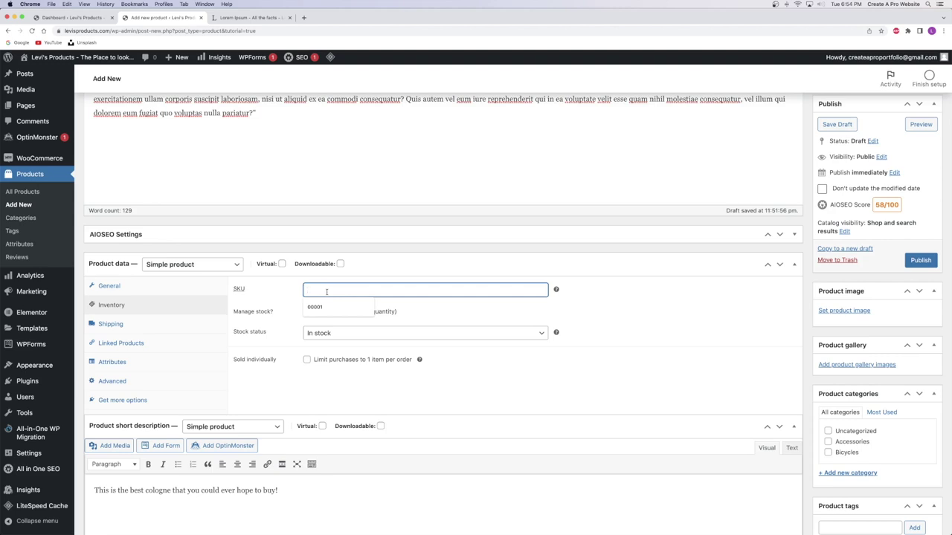
pyautogui.write('00001')
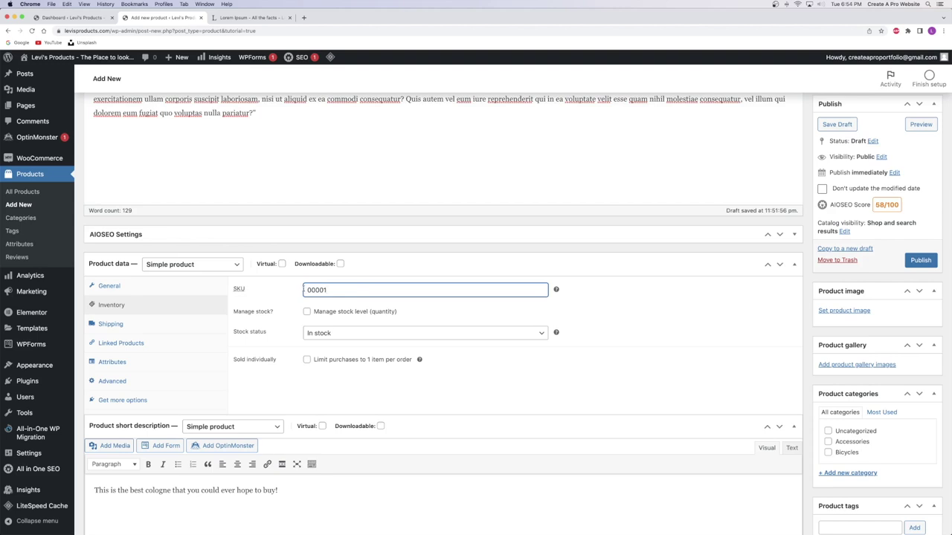
pyautogui.moveTo(307, 290); pyautogui.dragTo(358, 306)
pyautogui.click(338, 291)
pyautogui.click(306, 312)
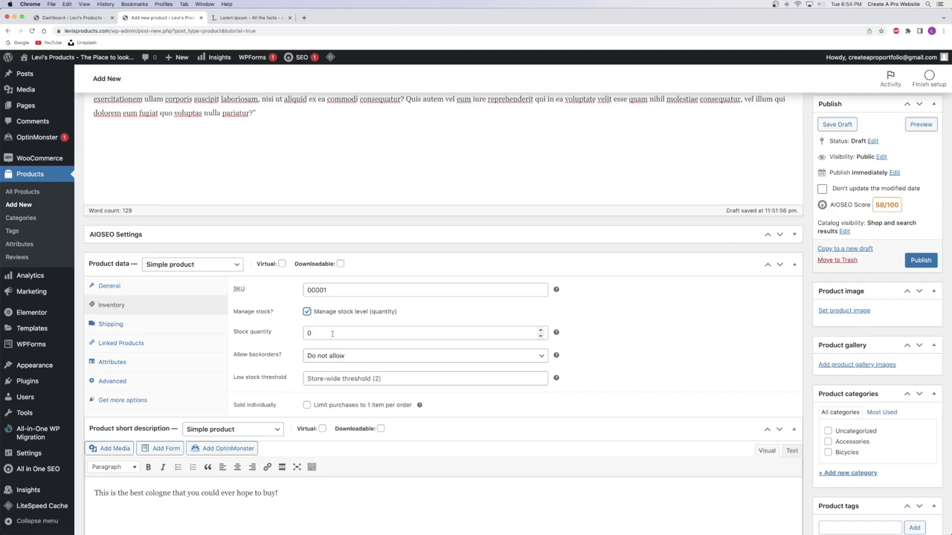
# Enter stock quantity 50, backorders Do not allow, low stock threshold 10, then untick Manage stock.
pyautogui.click(283, 336)
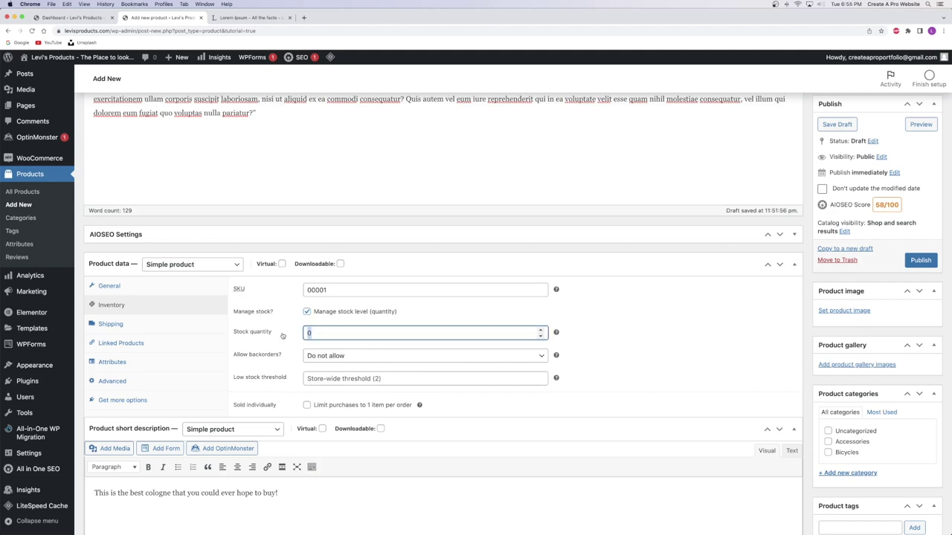
pyautogui.write('50')
pyautogui.click(328, 357)
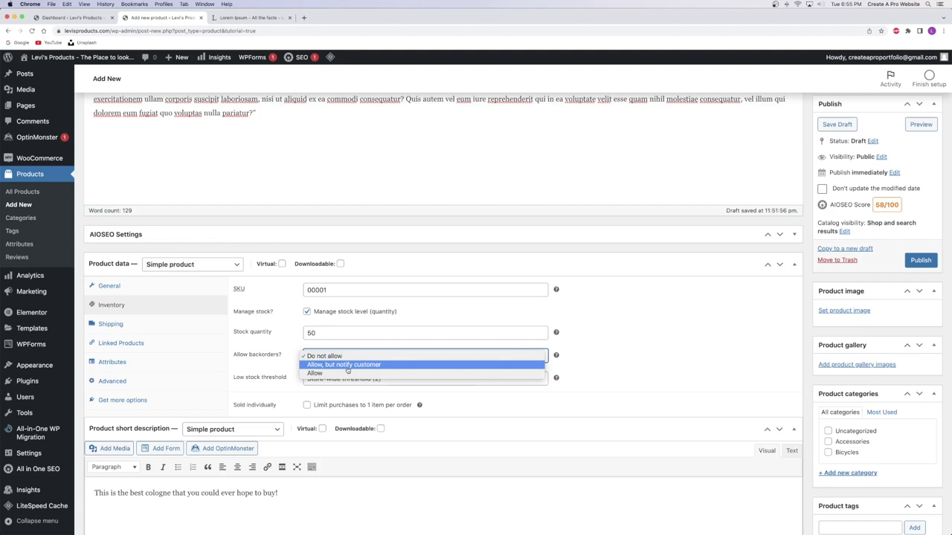
pyautogui.click(325, 356)
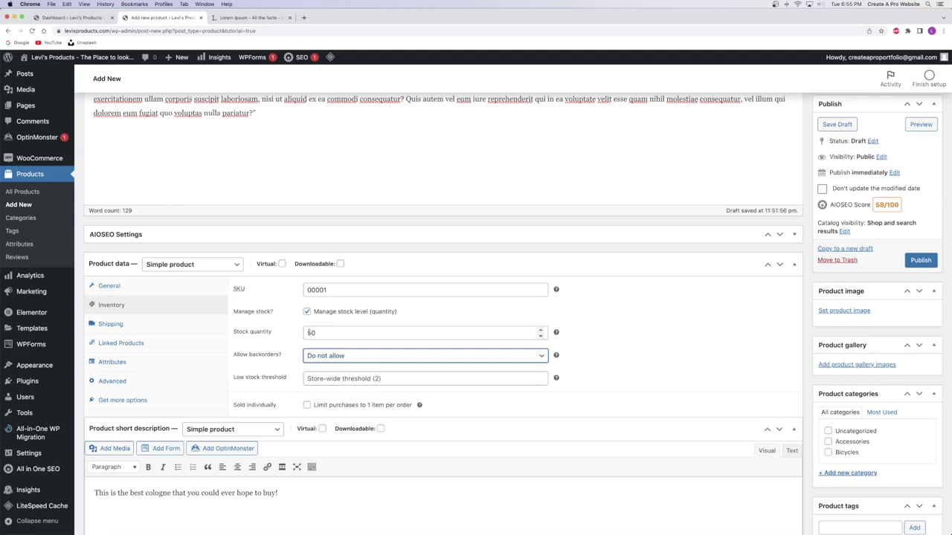
pyautogui.click(365, 379)
pyautogui.write('10')
pyautogui.click(277, 383)
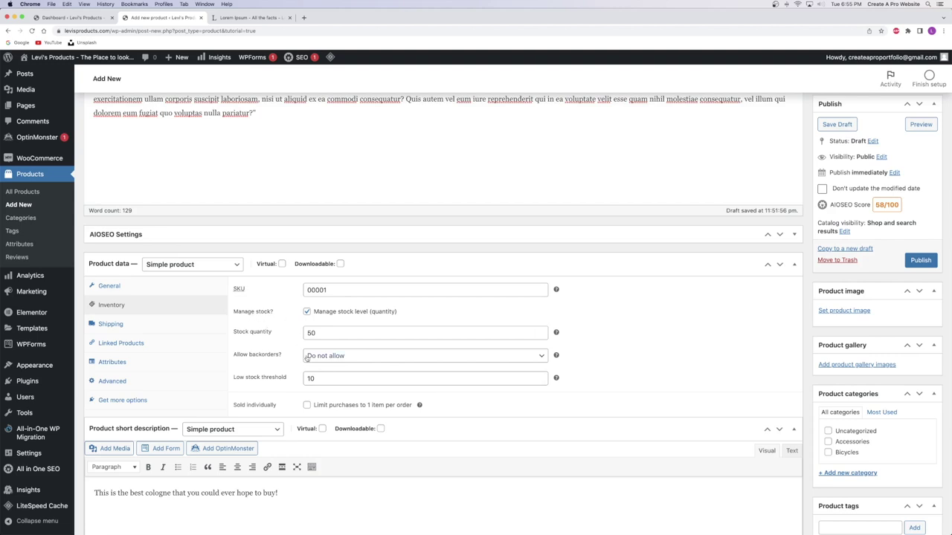
pyautogui.click(307, 312)
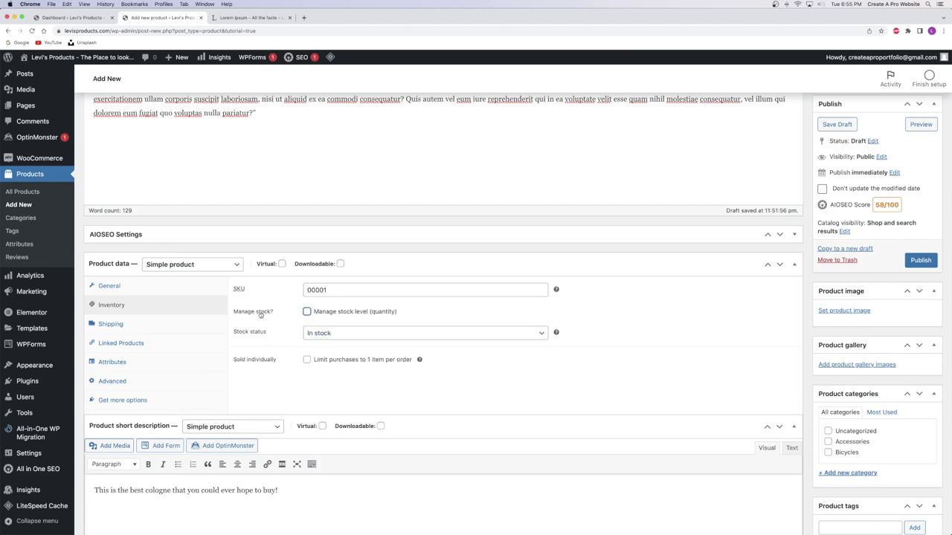
# Keep Stock status at In stock and tick Sold individually, limiting purchases to 1 per order.
pyautogui.click(345, 336)
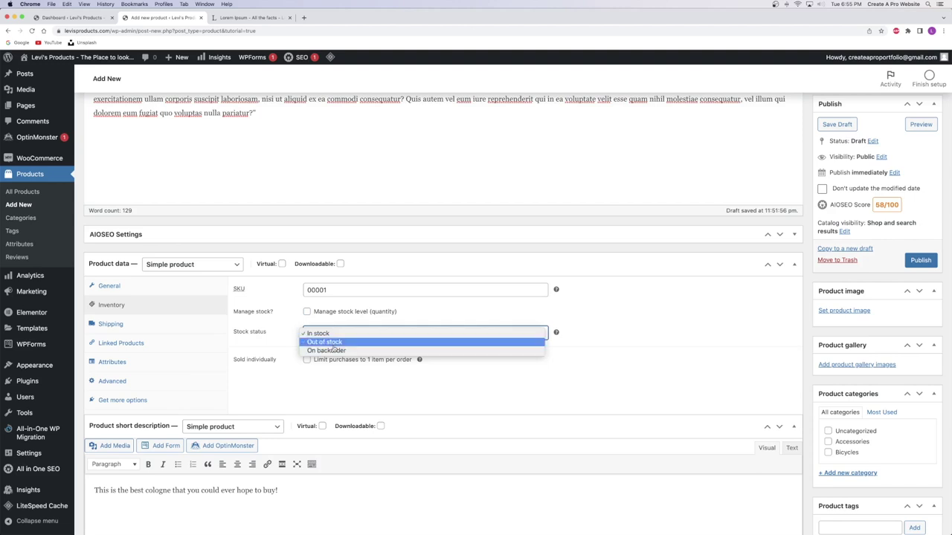
pyautogui.click(305, 333)
pyautogui.click(307, 313)
pyautogui.click(307, 313)
pyautogui.click(287, 340)
pyautogui.click(253, 363)
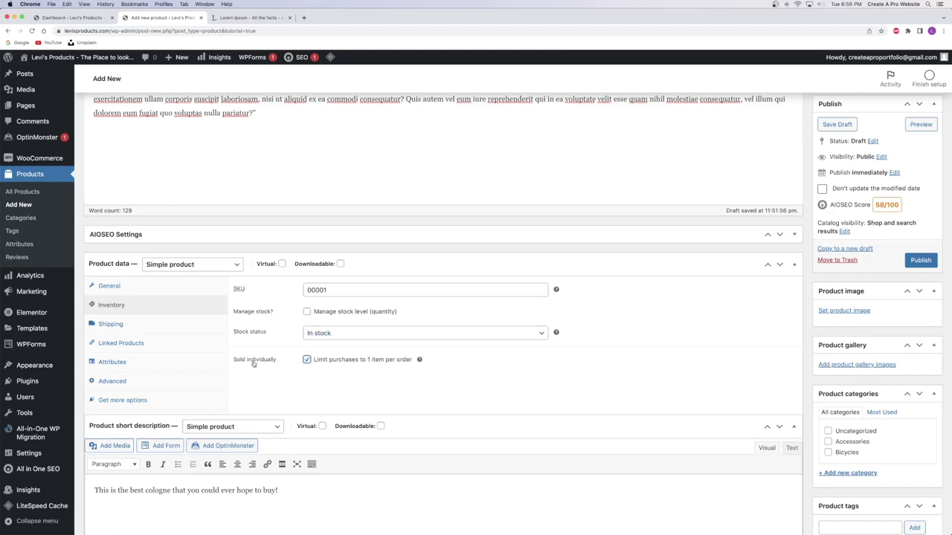
pyautogui.click(307, 360)
# Untick Sold individually, review the empty Shipping weight and dimensions, then show Linked Products.
pyautogui.click(306, 360)
pyautogui.click(149, 327)
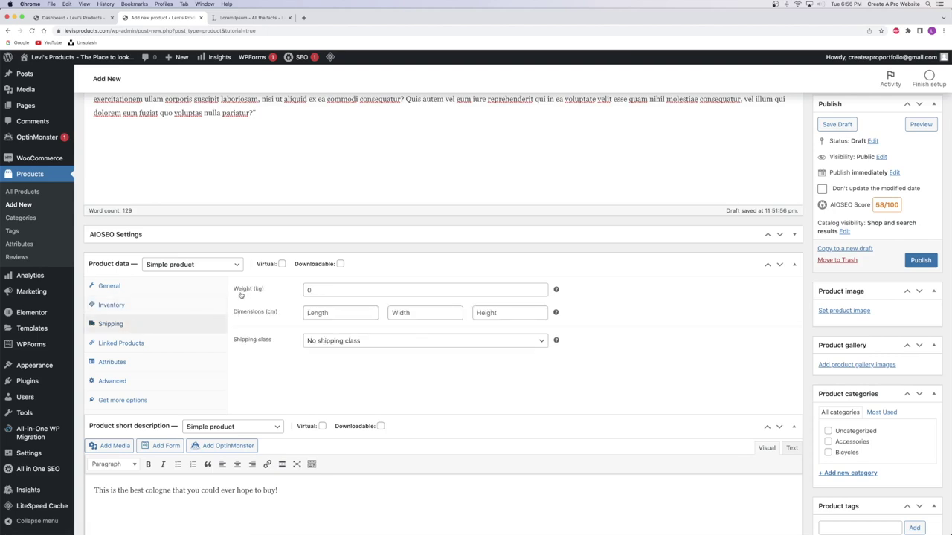
pyautogui.click(325, 289)
pyautogui.click(331, 313)
pyautogui.click(405, 313)
pyautogui.click(491, 313)
pyautogui.click(332, 312)
pyautogui.click(324, 289)
pyautogui.press('Tab')
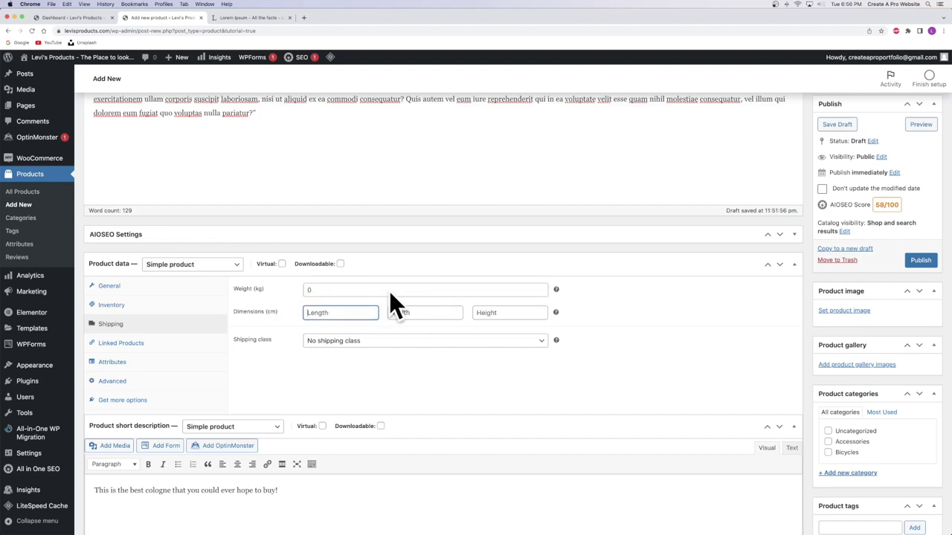
pyautogui.click(131, 343)
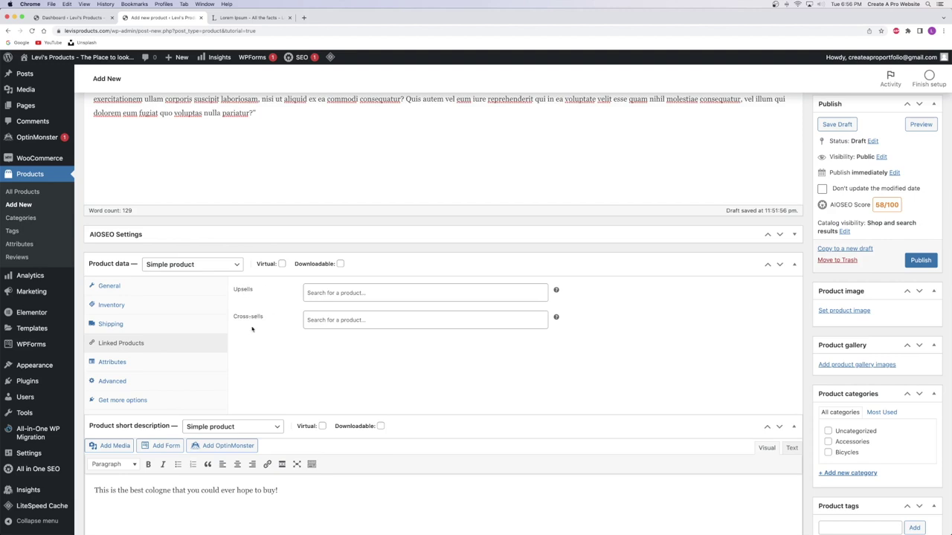
# In the Advanced settings, type a trial purchase note and then delete it.
pyautogui.click(121, 365)
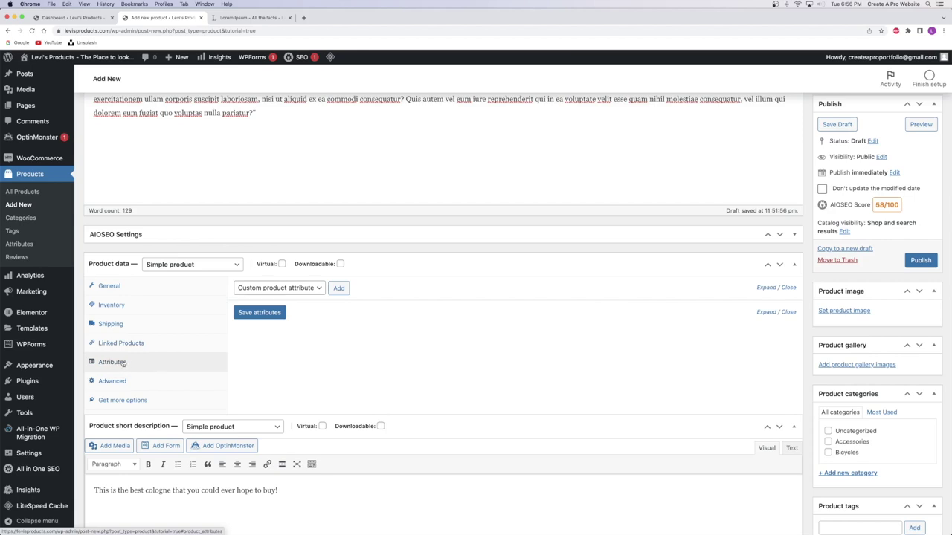
pyautogui.click(112, 386)
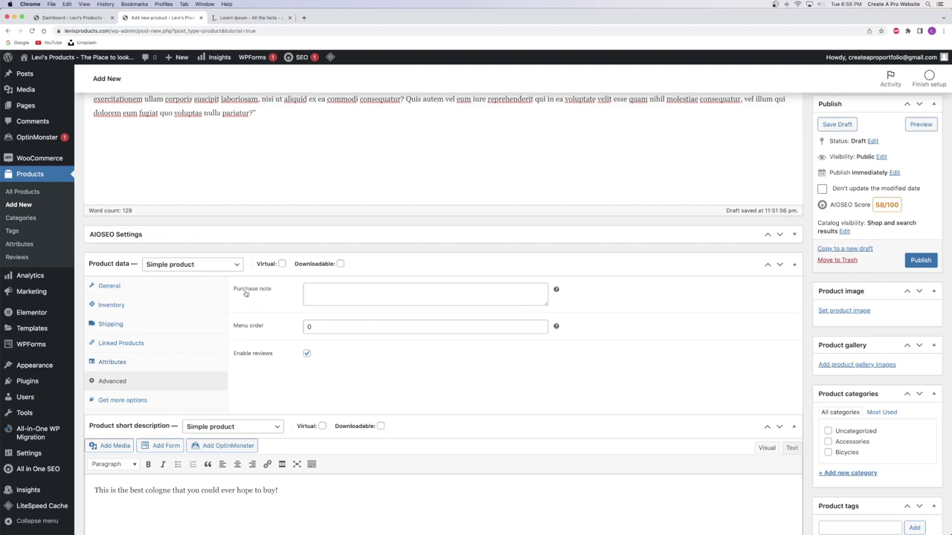
pyautogui.click(320, 291)
pyautogui.write('Te')
pyautogui.write('anks')
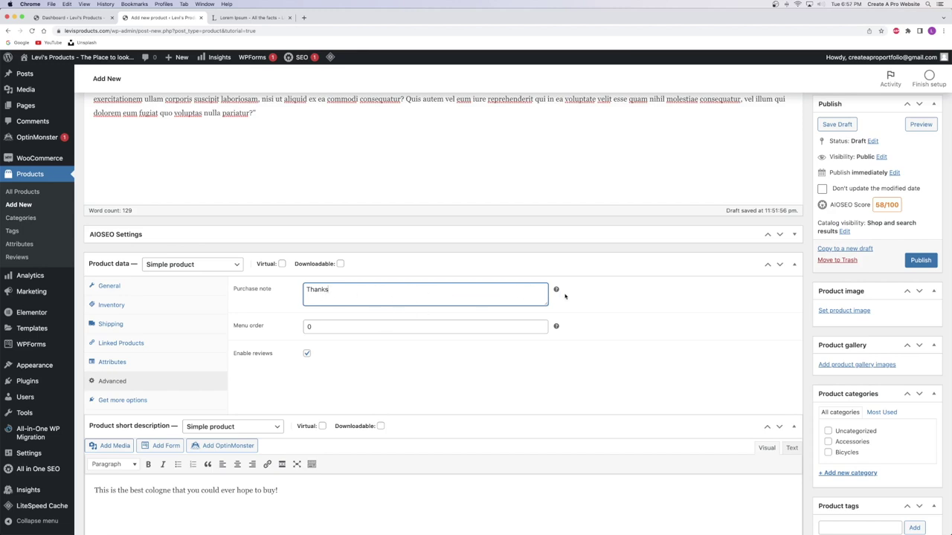
pyautogui.moveTo(555, 290)
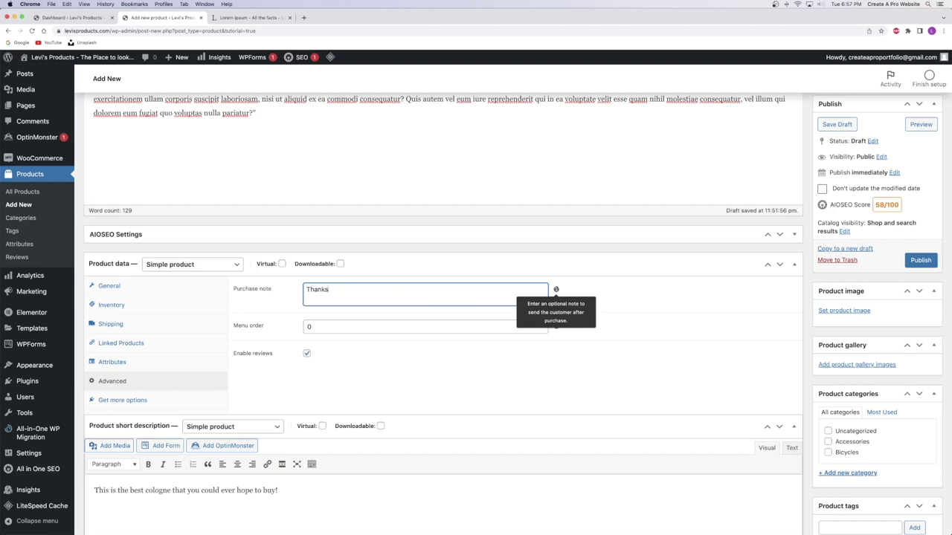
pyautogui.moveTo(331, 289); pyautogui.dragTo(274, 297)
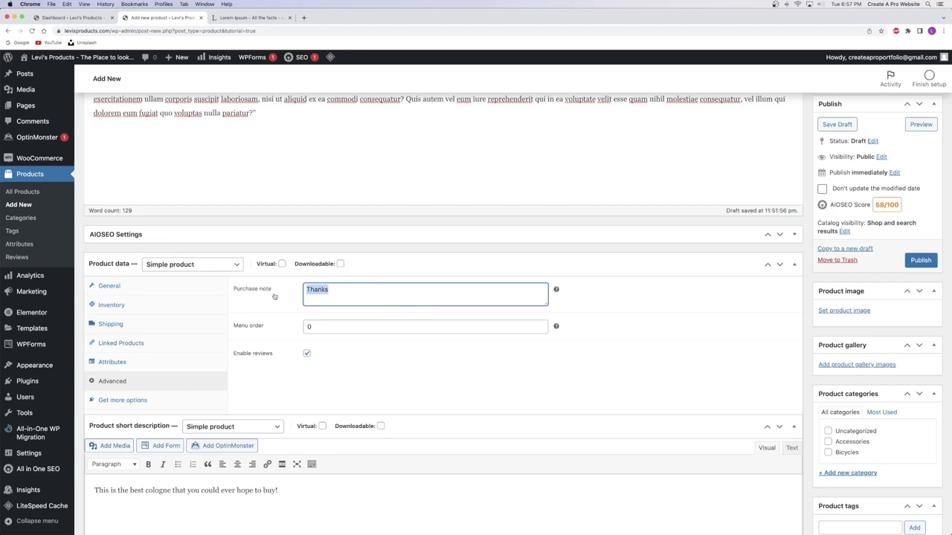
pyautogui.press('BackSpace')
# Check the General, Inventory, Shipping and Linked Products tabs, ending on pricing of 100 regular and 80 sale.
pyautogui.click(112, 287)
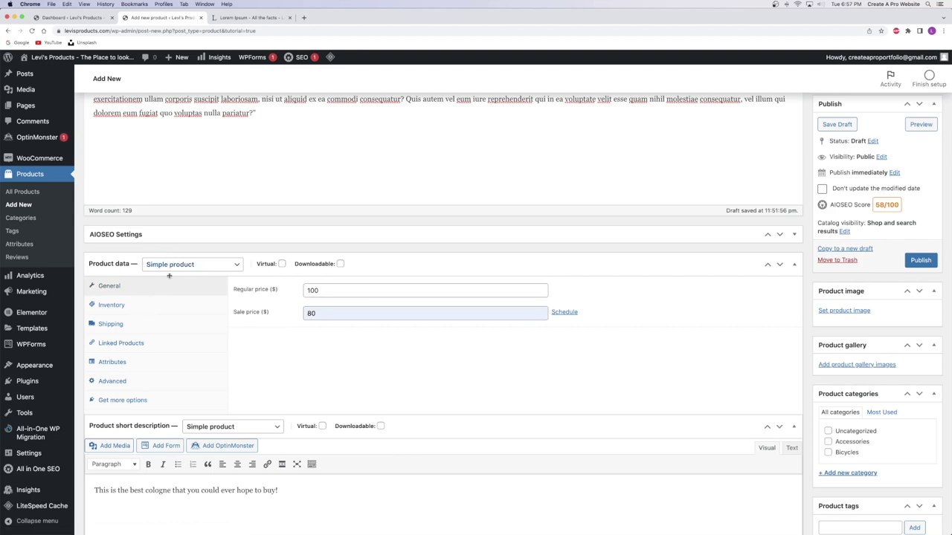
pyautogui.click(119, 305)
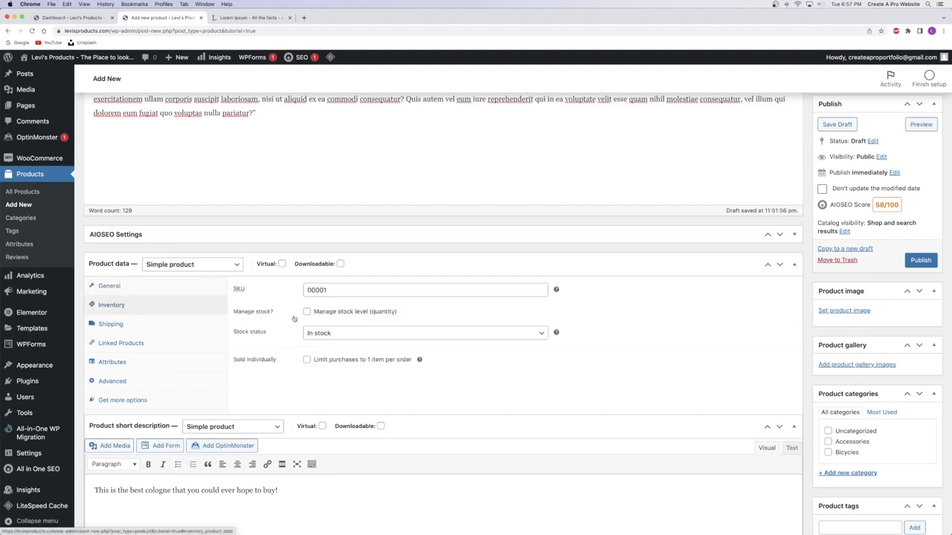
pyautogui.click(110, 323)
pyautogui.moveTo(91, 350)
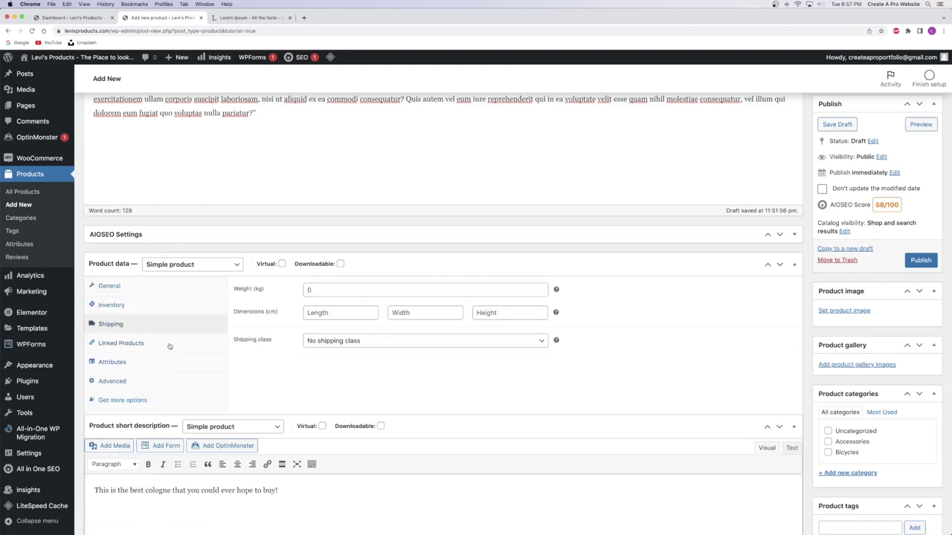
pyautogui.click(119, 343)
pyautogui.click(112, 289)
pyautogui.scroll(-2, 267, 336)
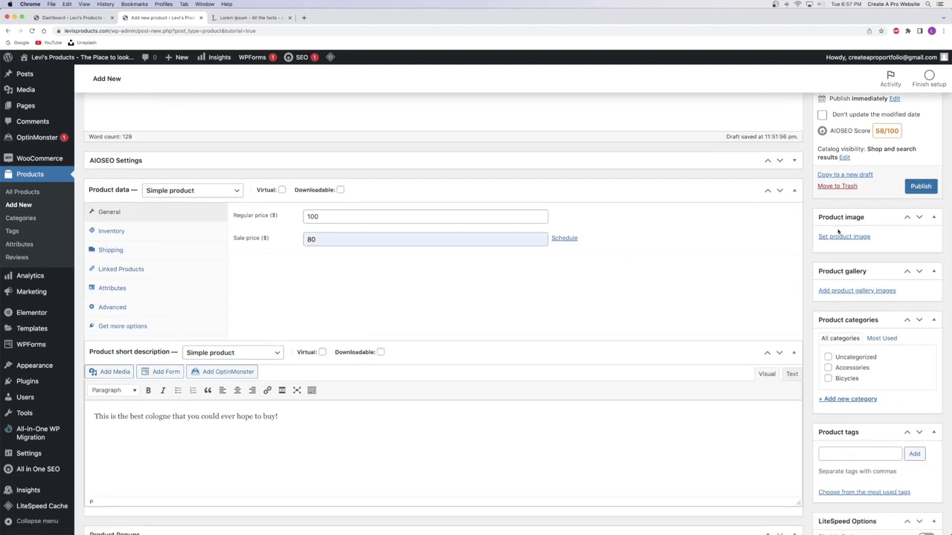
pyautogui.scroll(3, 841, 245)
pyautogui.scroll(-2, 833, 257)
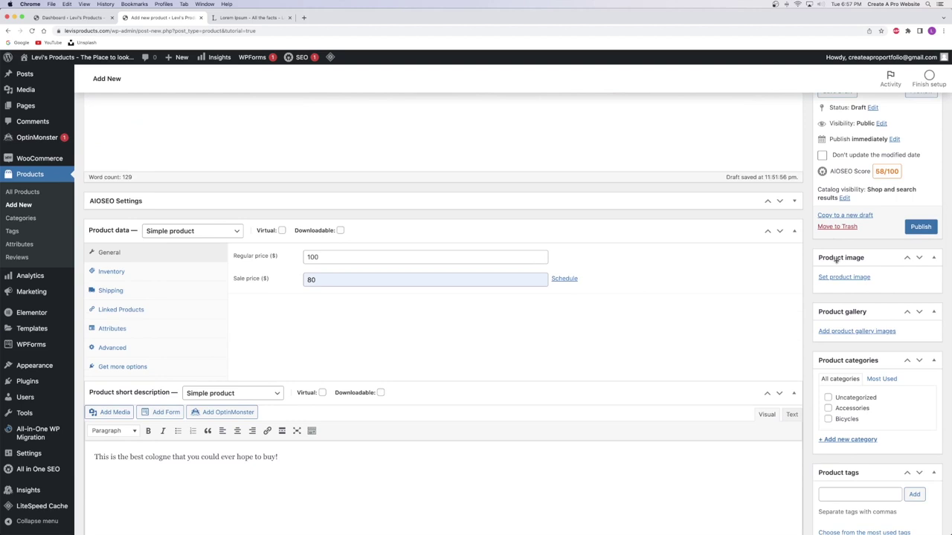
# Upload four simple product photos and set the black cologne bottle (simple-product.jpg) as the main image.
pyautogui.click(834, 279)
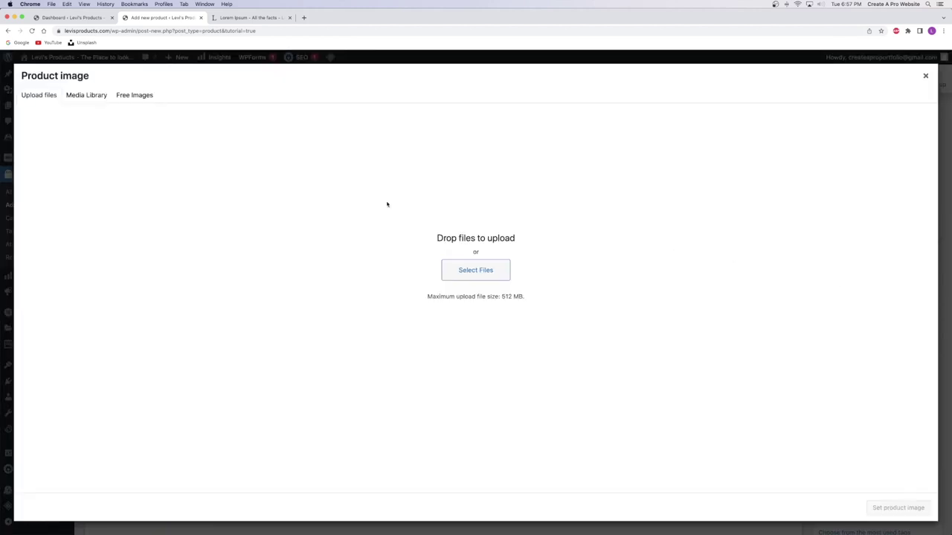
pyautogui.click(470, 272)
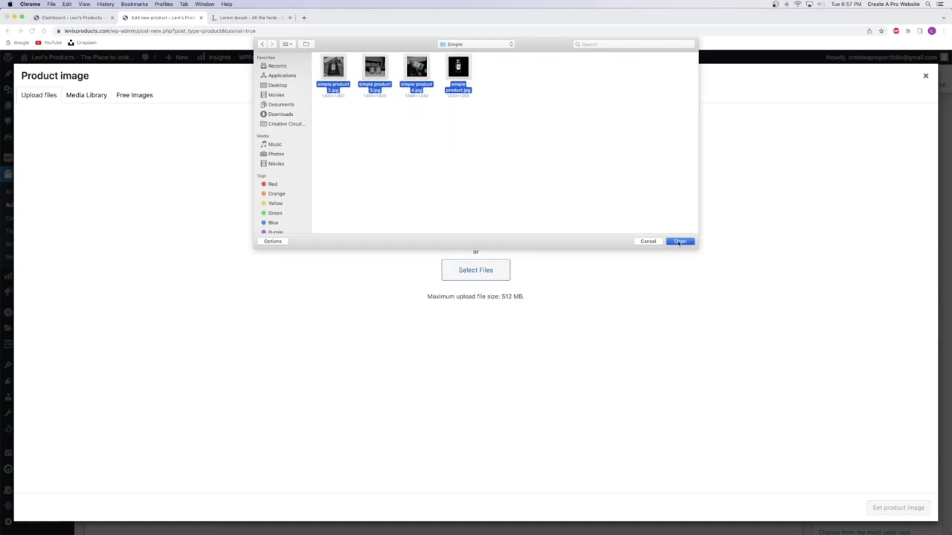
pyautogui.click(677, 241)
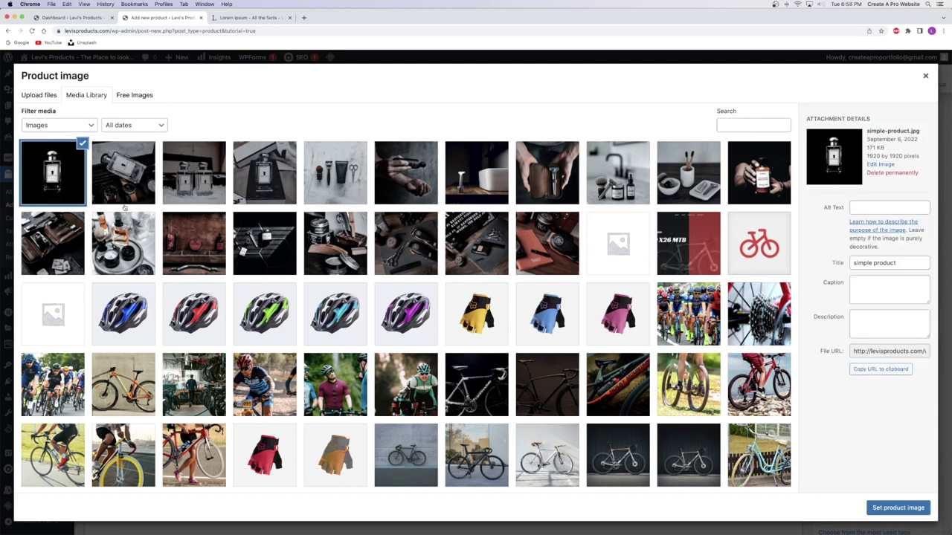
pyautogui.click(900, 508)
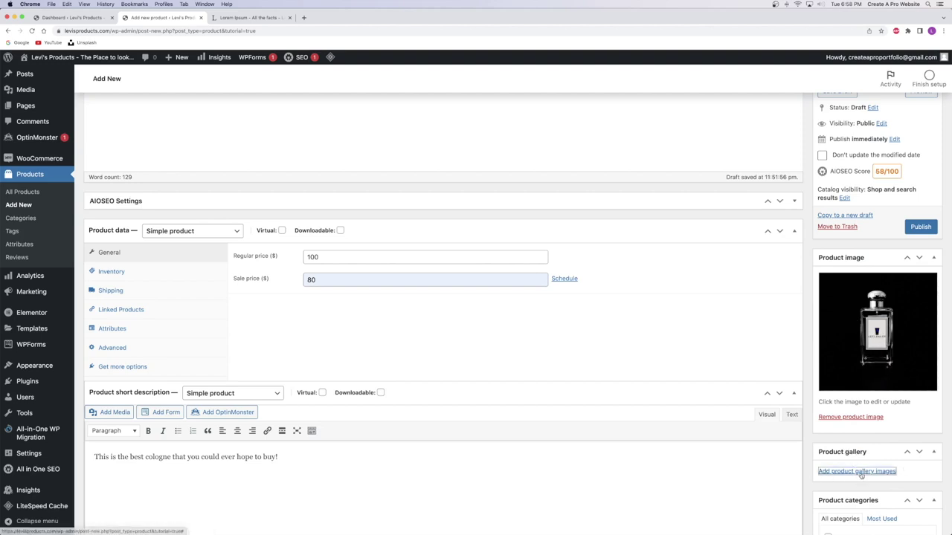
pyautogui.click(863, 472)
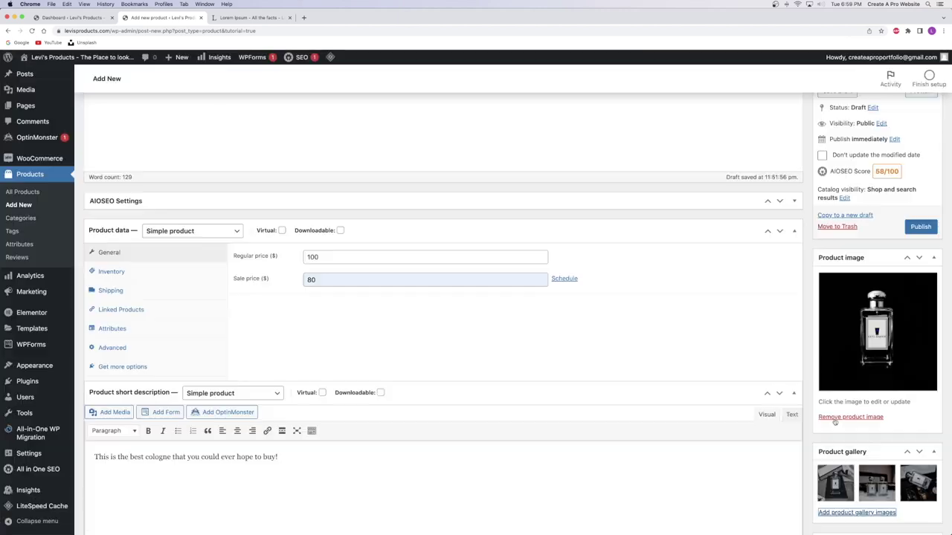
# Drag the second of the three cologne gallery photos into first place.
pyautogui.scroll(-2, 835, 421)
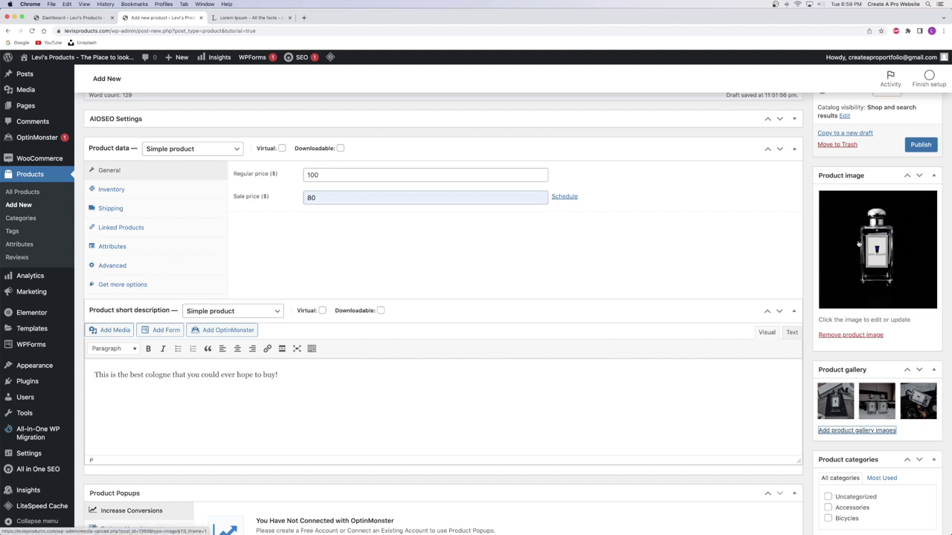
pyautogui.moveTo(928, 408)
pyautogui.moveTo(877, 401); pyautogui.dragTo(835, 403)
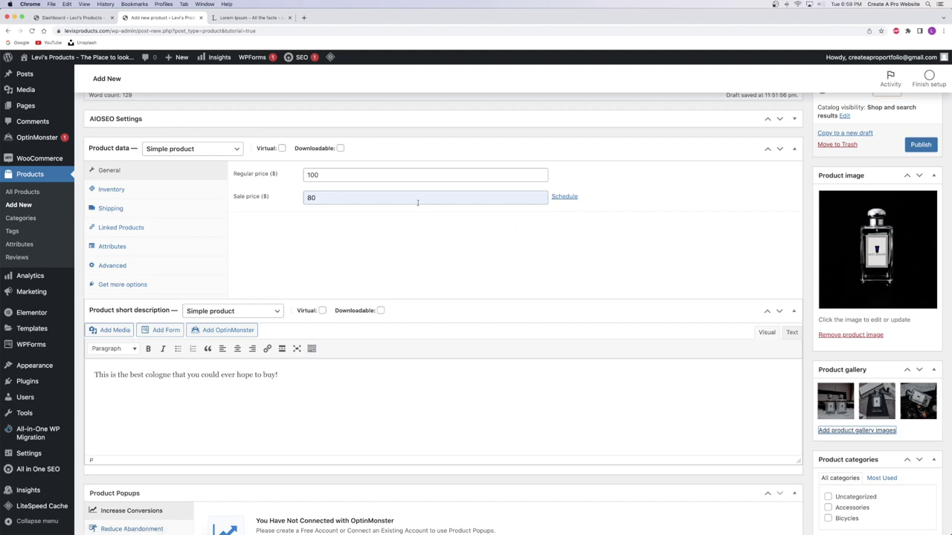
pyautogui.scroll(-1, 512, 263)
pyautogui.scroll(-2, 852, 342)
pyautogui.scroll(-3, 852, 343)
pyautogui.scroll(-2, 847, 372)
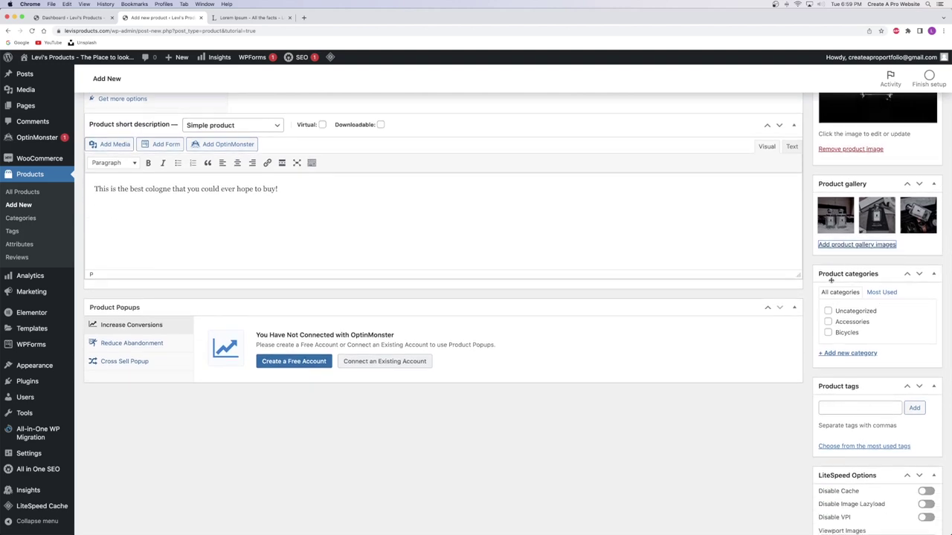
# Load amazon.com in a new tab, expand its full department list, then go back to the product editor.
pyautogui.click(304, 17)
pyautogui.write('a')
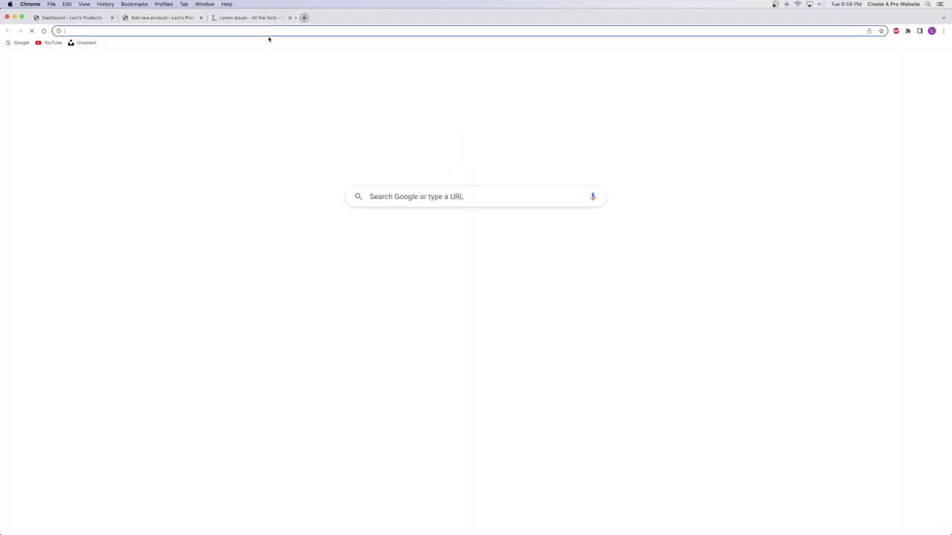
pyautogui.press('Return')
pyautogui.click(16, 108)
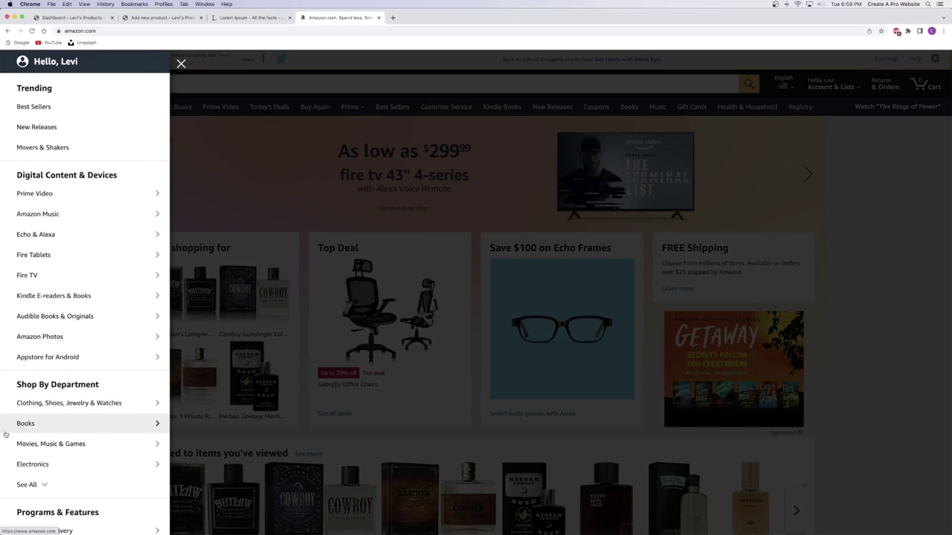
pyautogui.click(42, 485)
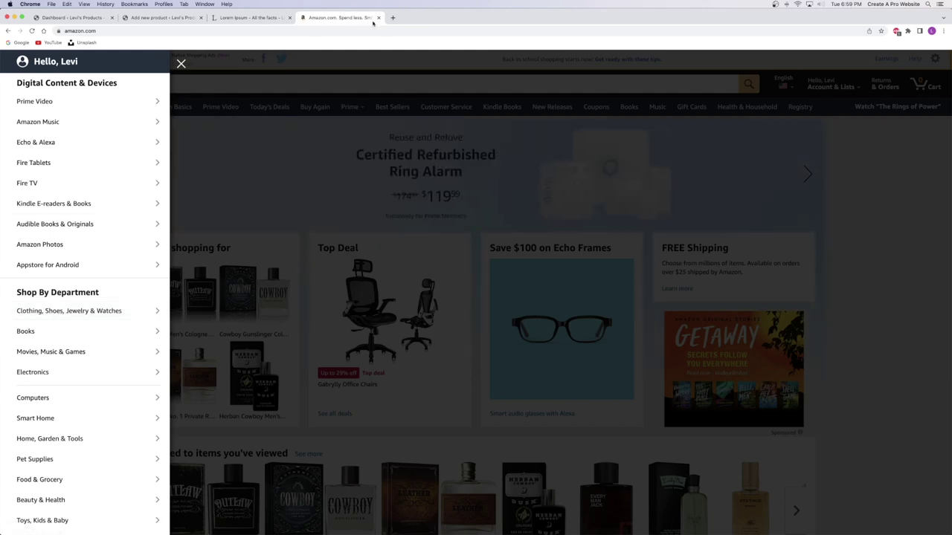
pyautogui.click(251, 17)
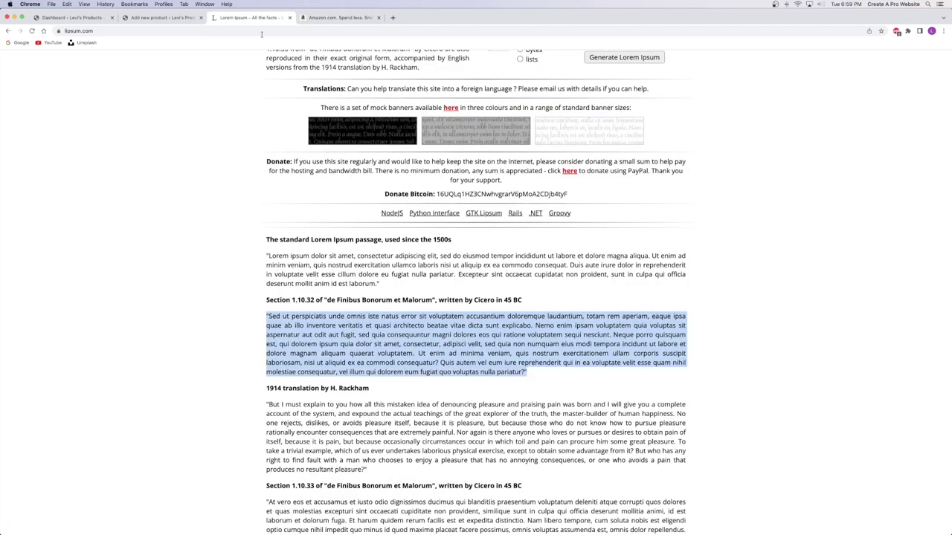
pyautogui.click(174, 17)
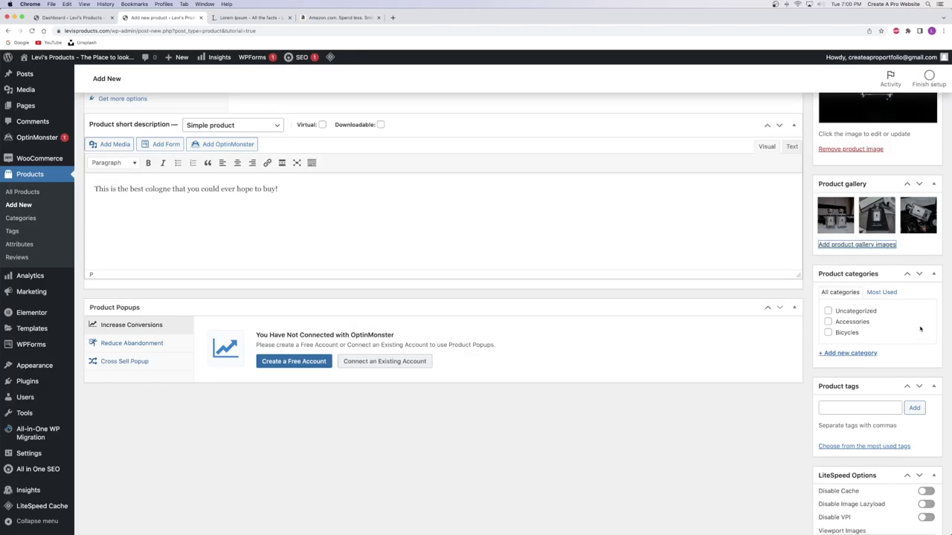
# Create a new product category named Cologne.
pyautogui.click(840, 354)
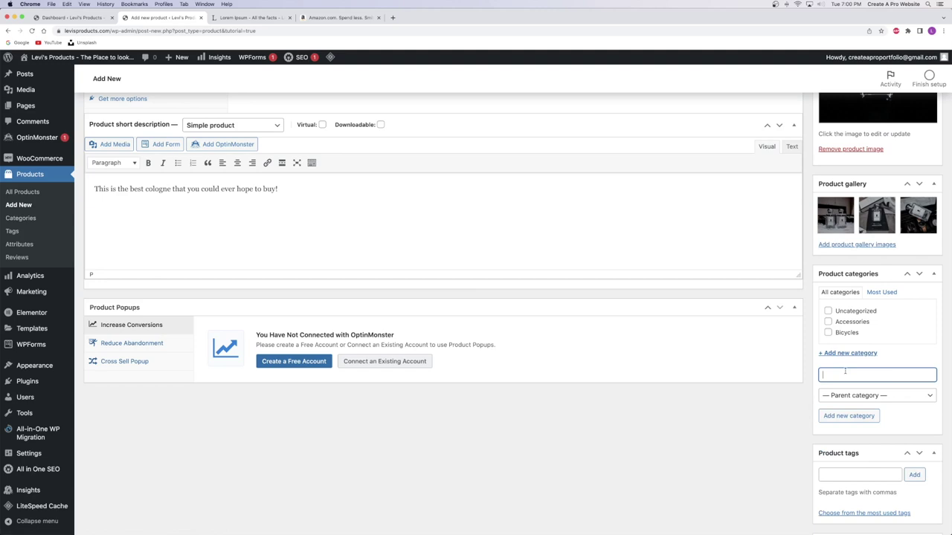
pyautogui.write('Cologne')
pyautogui.click(846, 417)
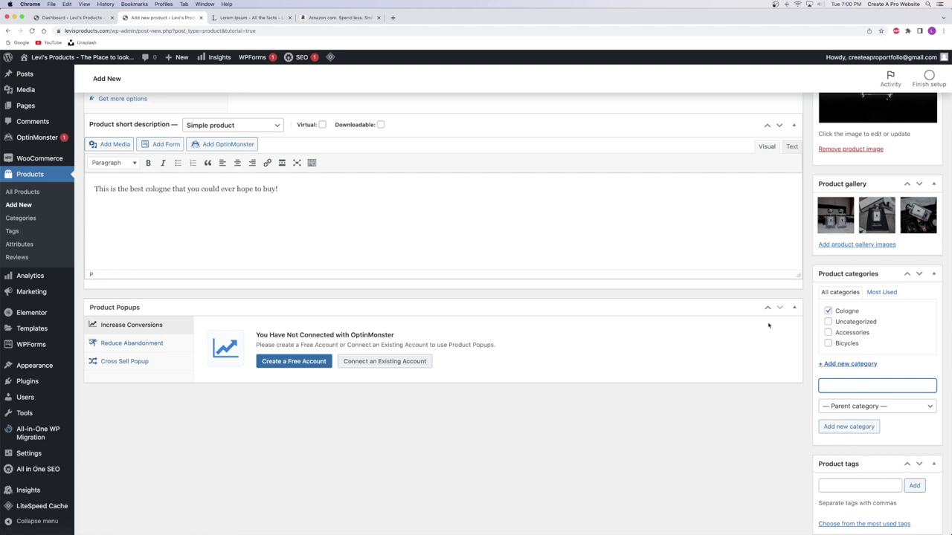
# Add a Small subcategory with Cologne as its parent.
pyautogui.moveTo(894, 216)
pyautogui.write('mall')
pyautogui.click(855, 408)
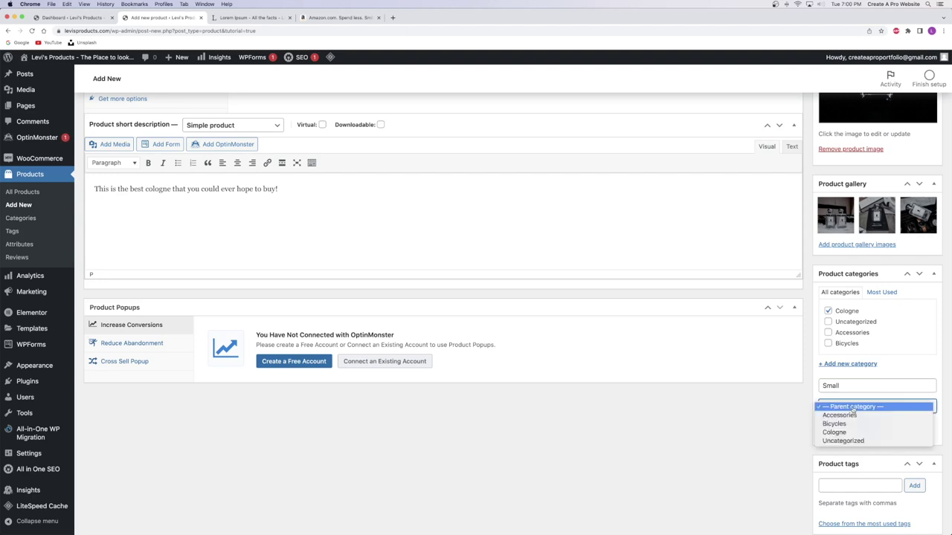
pyautogui.click(841, 433)
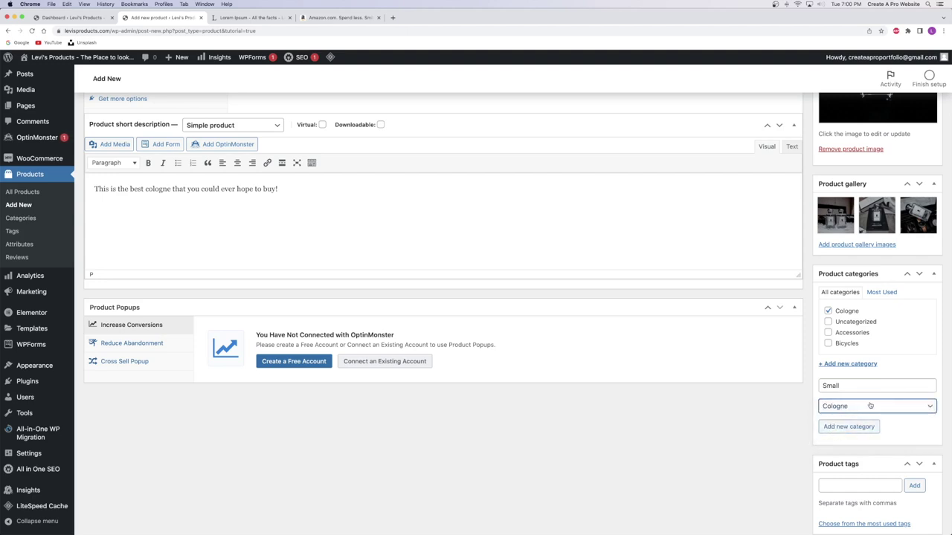
pyautogui.click(841, 432)
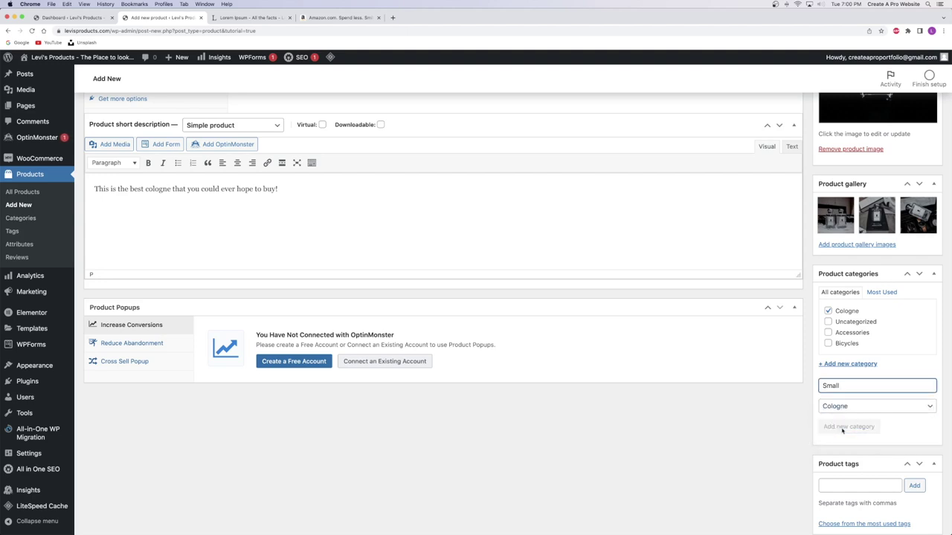
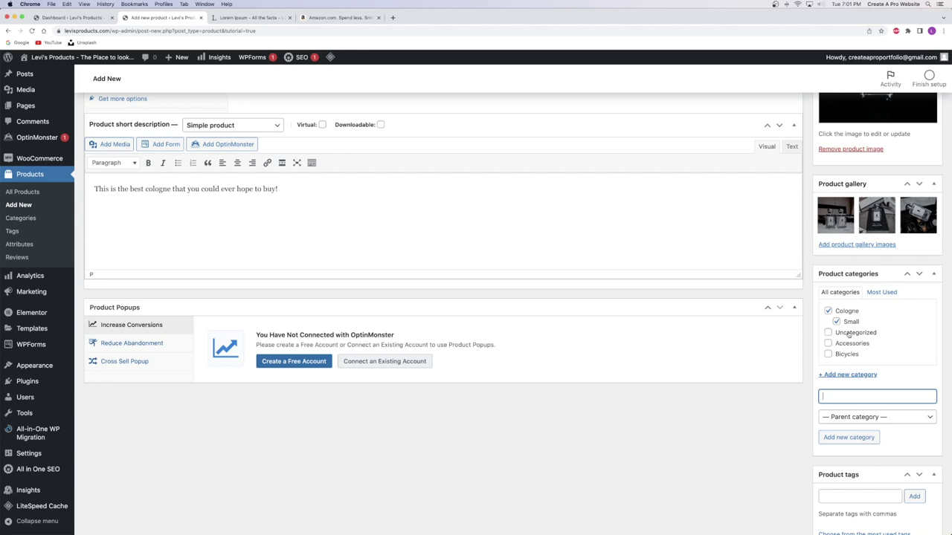
# Clear the junk 'asdfasdf' text from the new category name, leaving no parent category chosen.
pyautogui.write('asdfasdf')
pyautogui.click(845, 417)
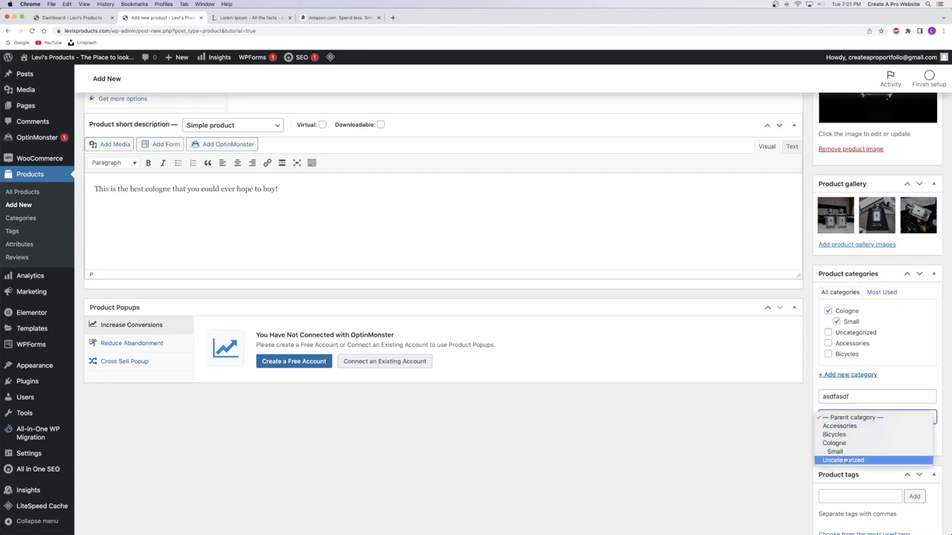
pyautogui.click(859, 405)
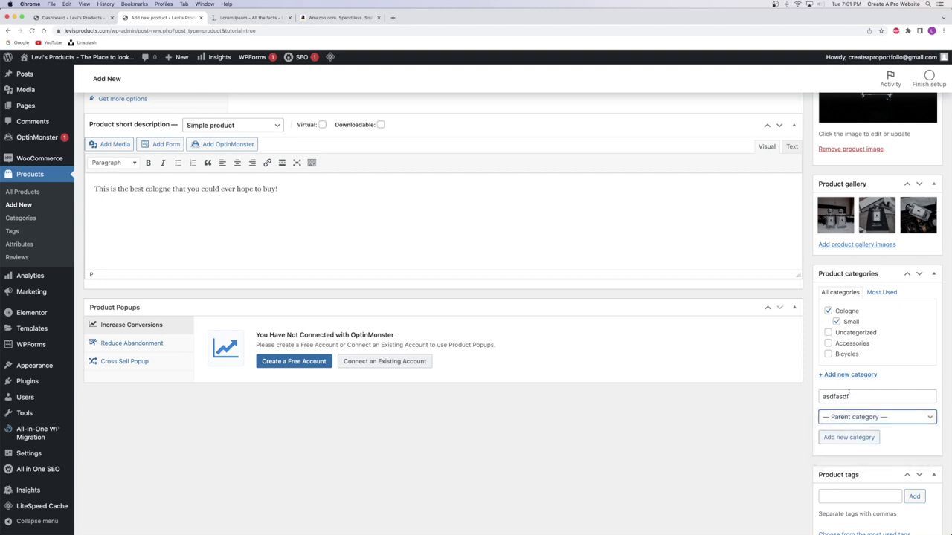
pyautogui.moveTo(849, 397); pyautogui.dragTo(736, 397)
pyautogui.press('BackSpace')
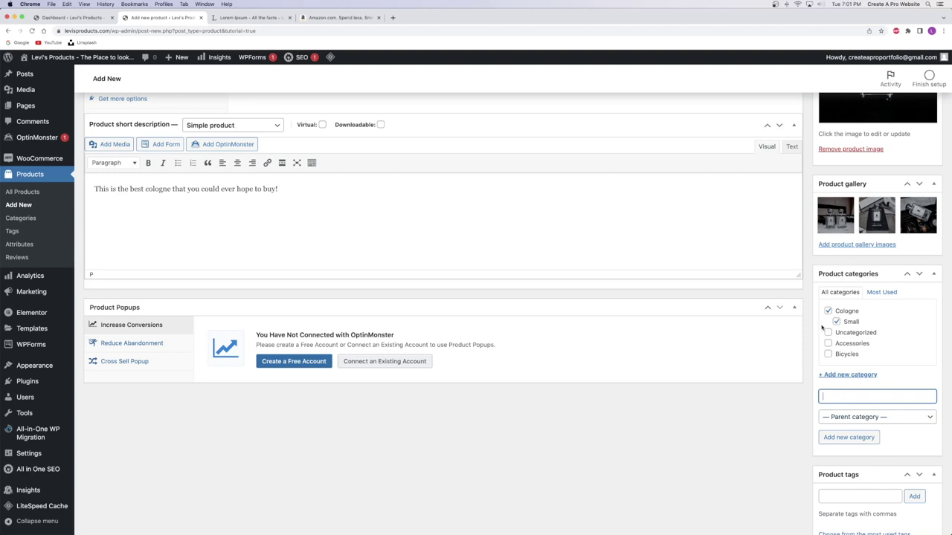
# Open the site's front end in a new browser tab.
pyautogui.scroll(-3, 822, 325)
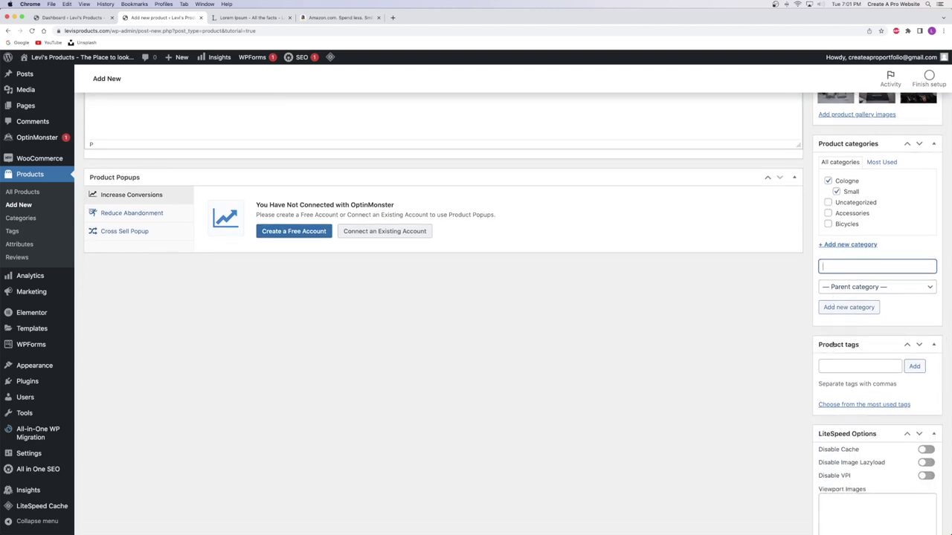
pyautogui.rightClick(112, 58)
pyautogui.click(148, 61)
pyautogui.click(230, 18)
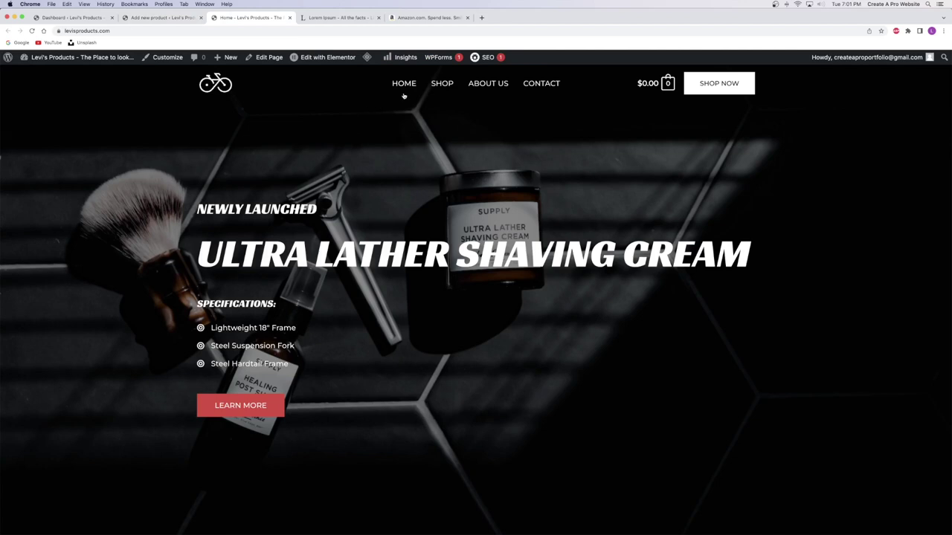
pyautogui.click(438, 84)
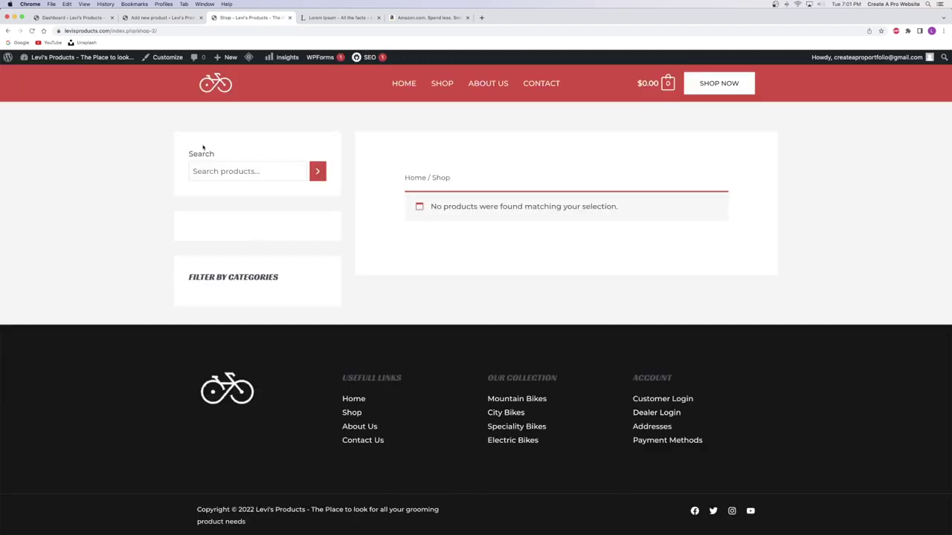
pyautogui.click(231, 172)
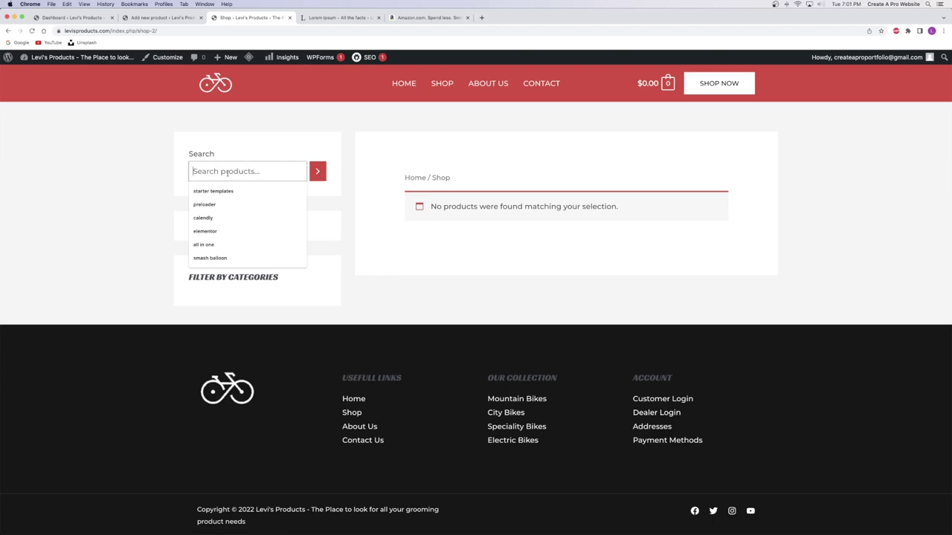
pyautogui.write('asdas')
pyautogui.doubleClick(242, 169)
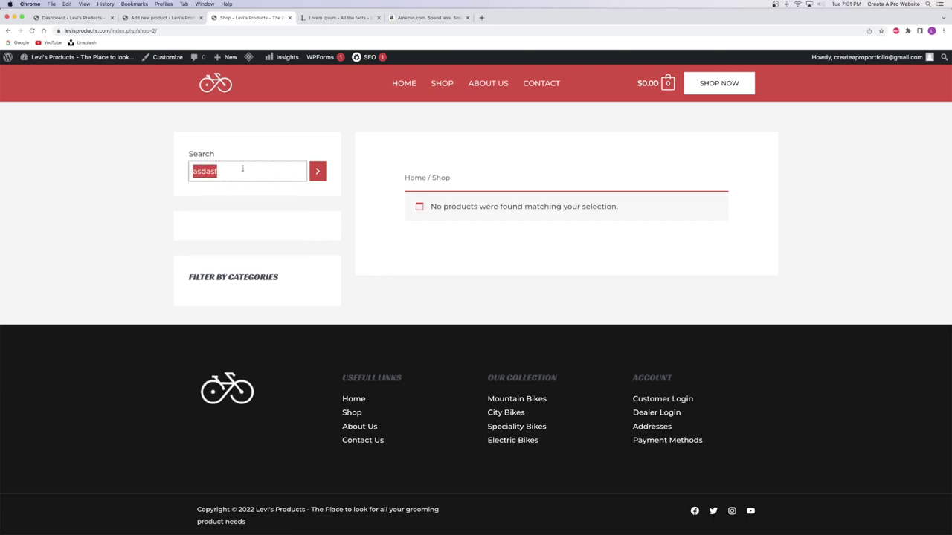
pyautogui.click(319, 118)
pyautogui.click(289, 17)
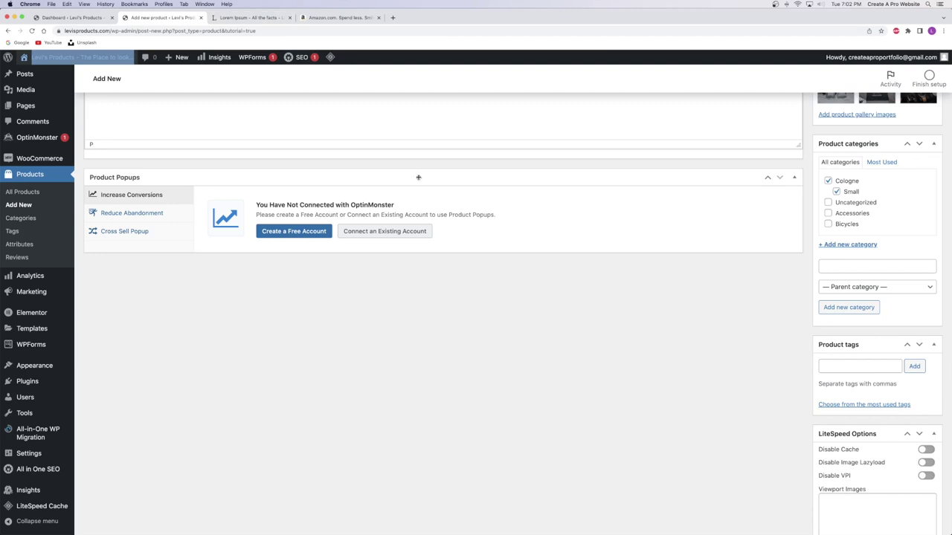
# Add the product tags cologne, small, smell good and perfume.
pyautogui.click(840, 365)
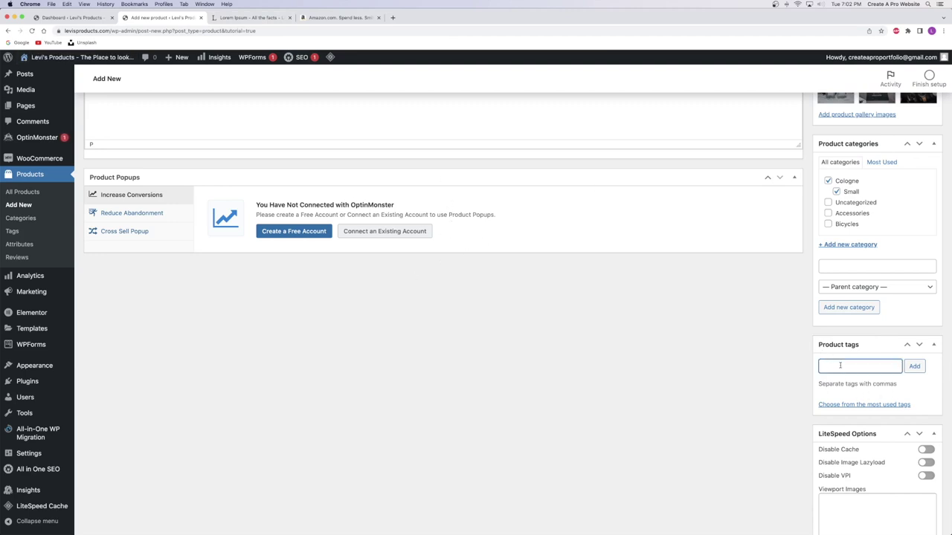
pyautogui.write('cologne')
pyautogui.press('Return')
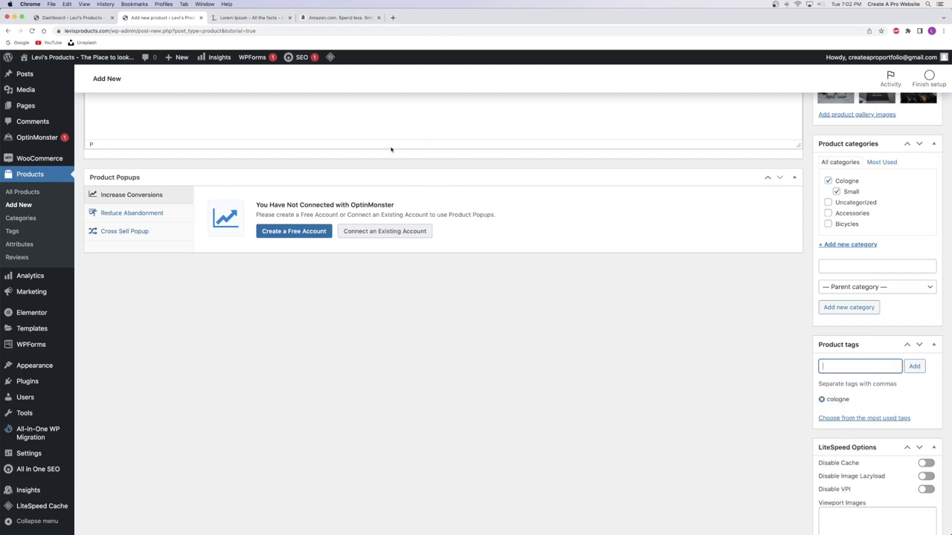
pyautogui.write('small')
pyautogui.press('Return')
pyautogui.write('smell good')
pyautogui.press('Return')
pyautogui.write('perfume')
pyautogui.press('Return')
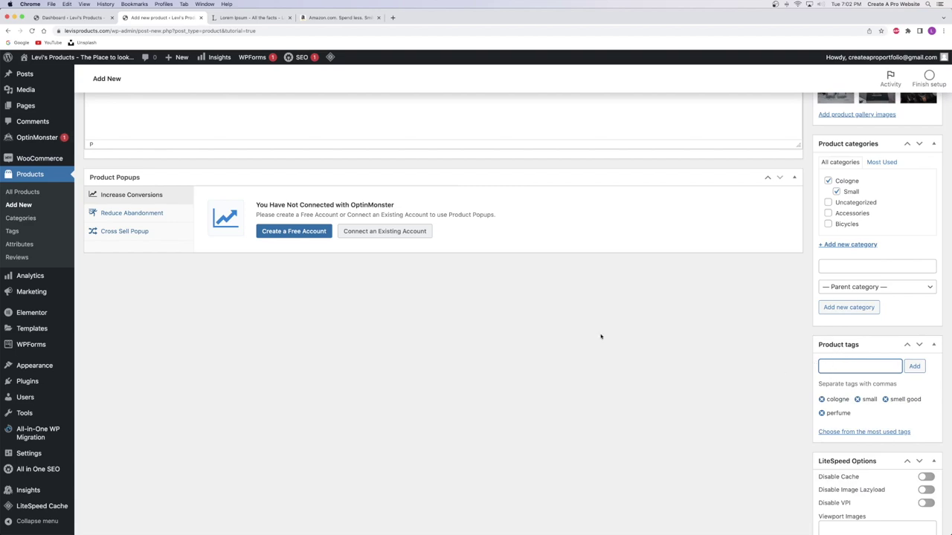
# Add 'simple product' as one more product tag.
pyautogui.scroll(15, 786, 369)
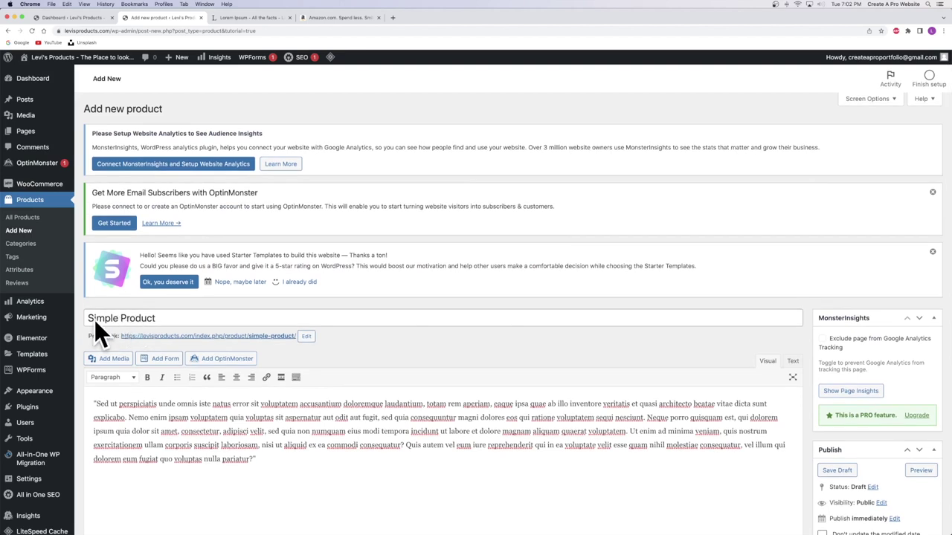
pyautogui.scroll(-15, 640, 312)
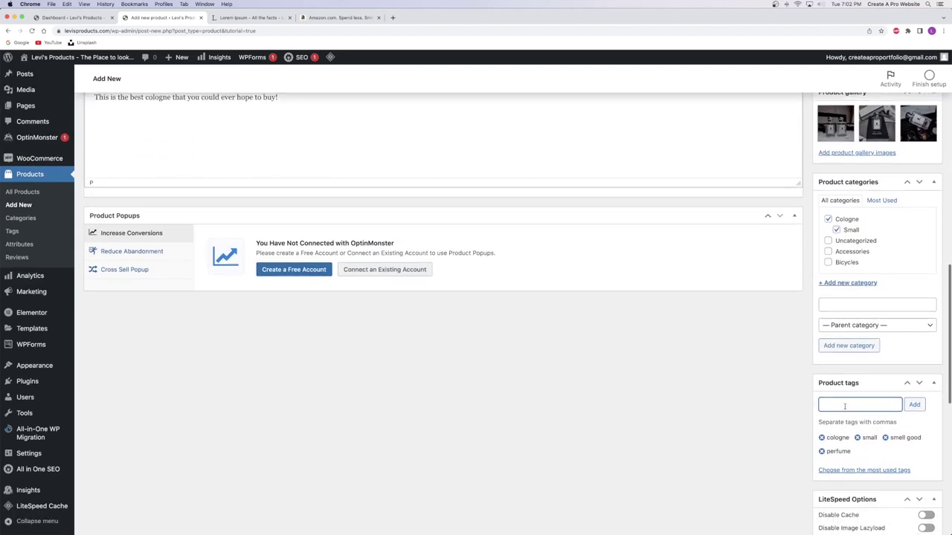
pyautogui.write('simple product')
pyautogui.press('Return')
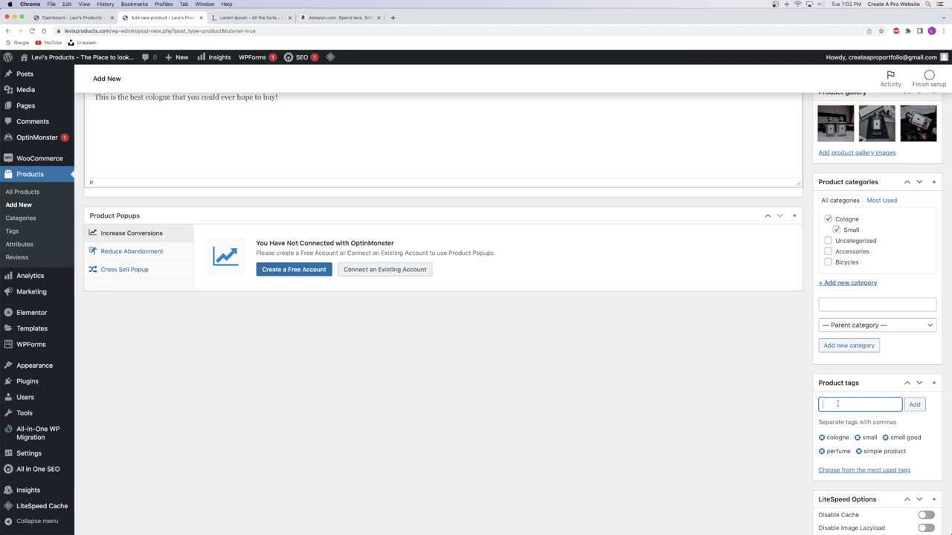
# Publish the Simple Product.
pyautogui.scroll(5, 845, 417)
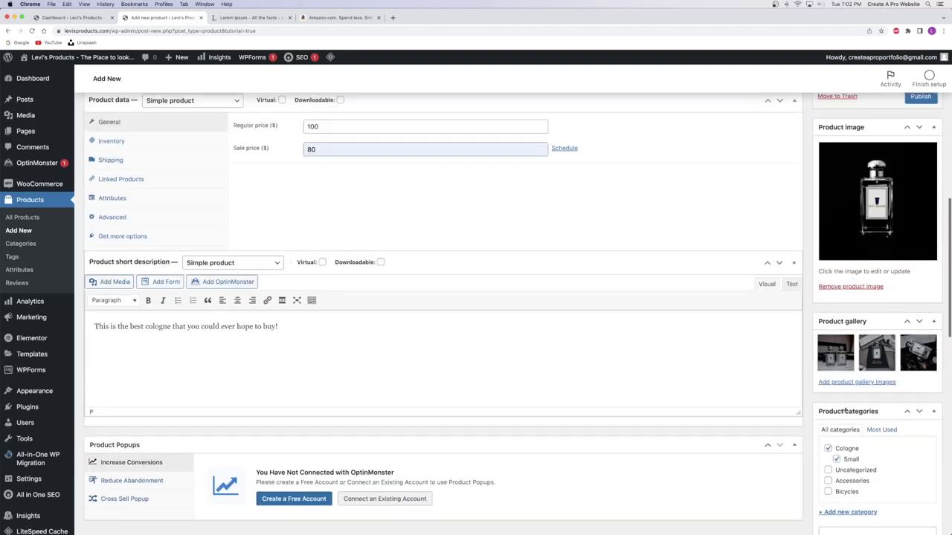
pyautogui.scroll(1, 851, 331)
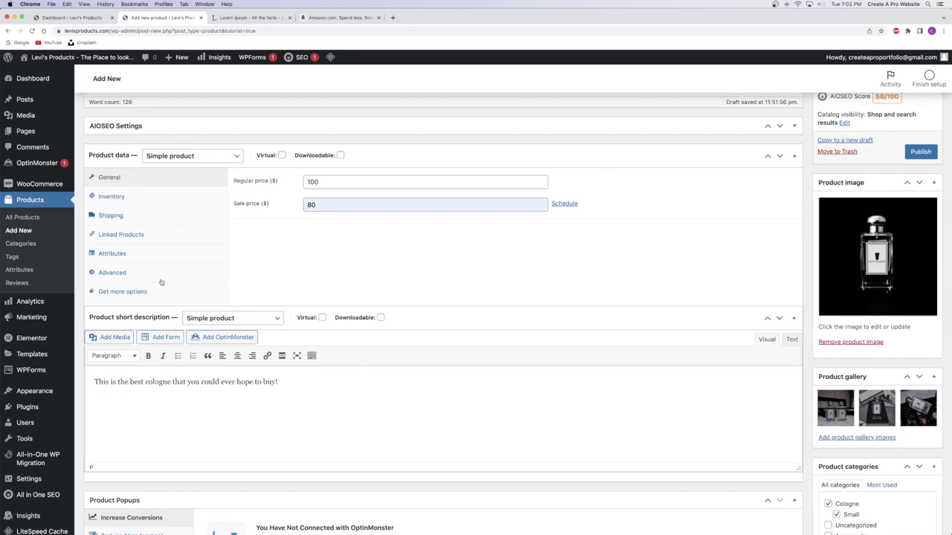
pyautogui.scroll(2, 886, 216)
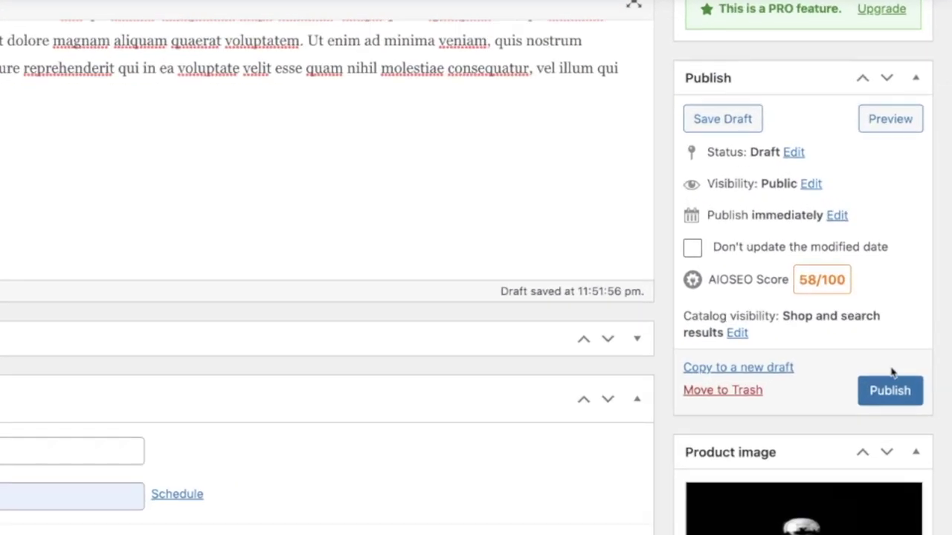
pyautogui.click(892, 392)
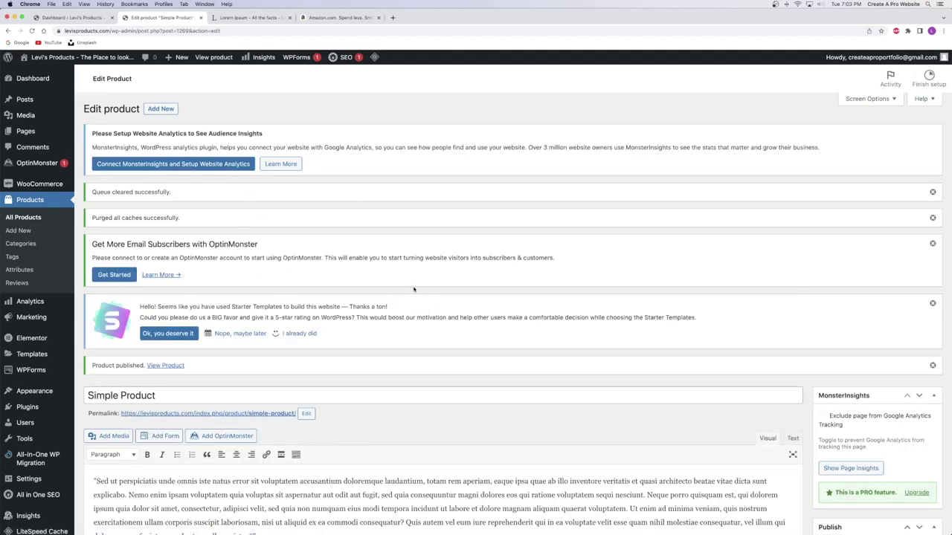
# Open Visit Store from the admin bar in a new browser tab.
pyautogui.moveTo(82, 60)
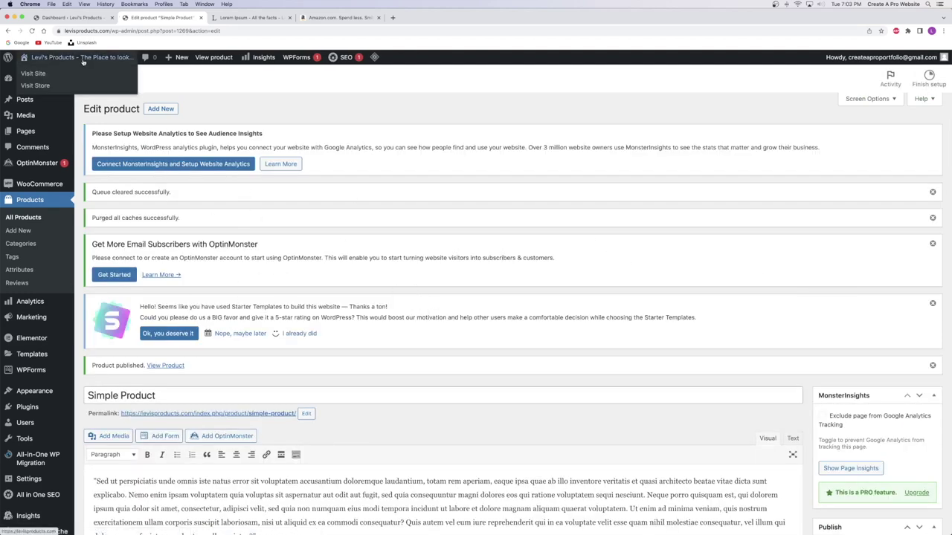
pyautogui.rightClick(41, 87)
pyautogui.click(55, 91)
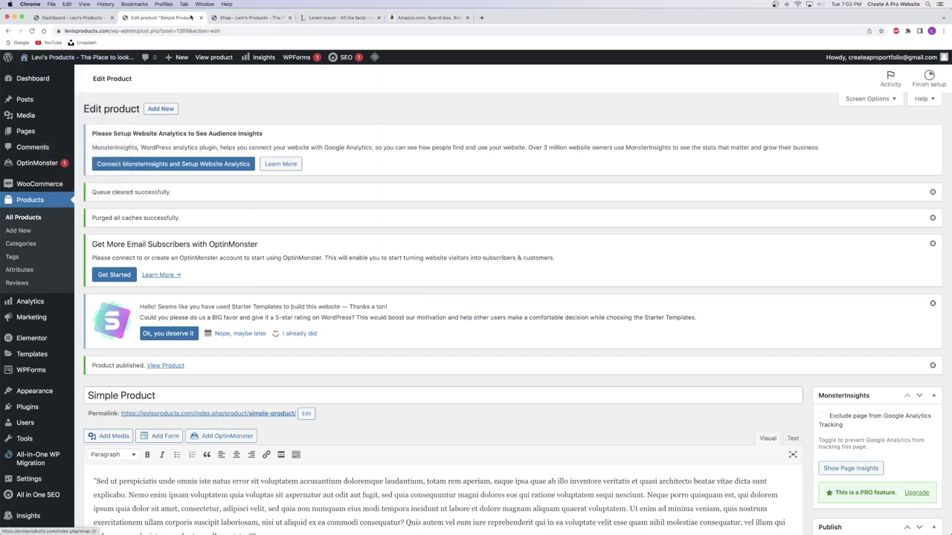
pyautogui.click(241, 17)
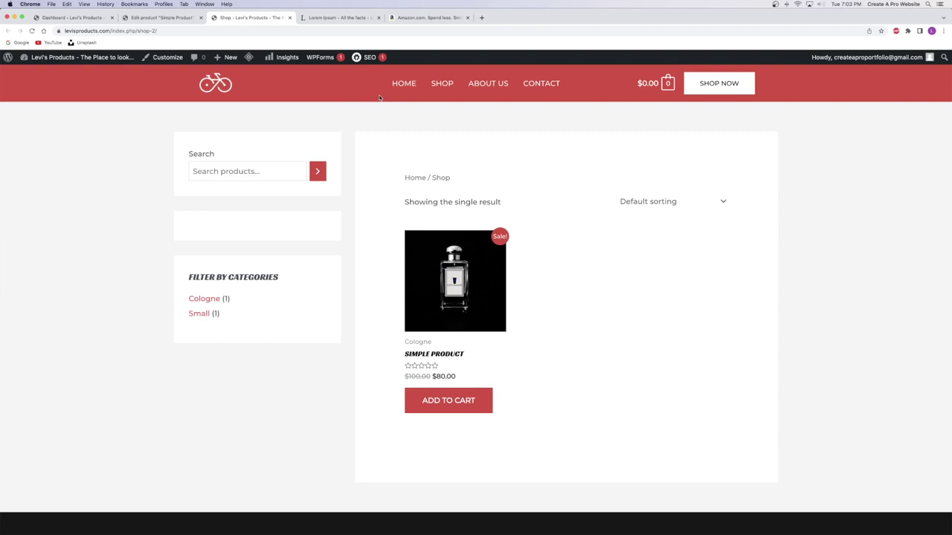
pyautogui.click(197, 23)
pyautogui.scroll(-4, 171, 356)
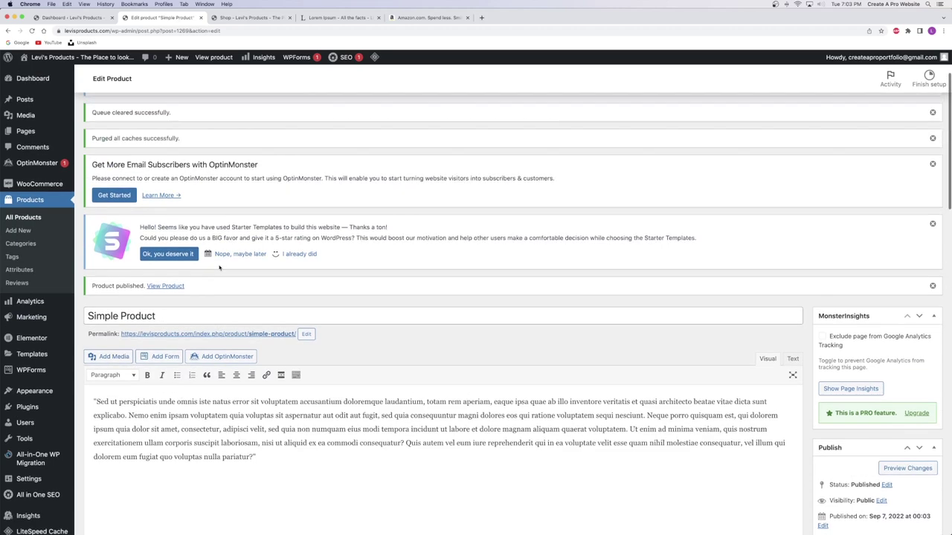
pyautogui.scroll(-5, 218, 269)
pyautogui.click(904, 264)
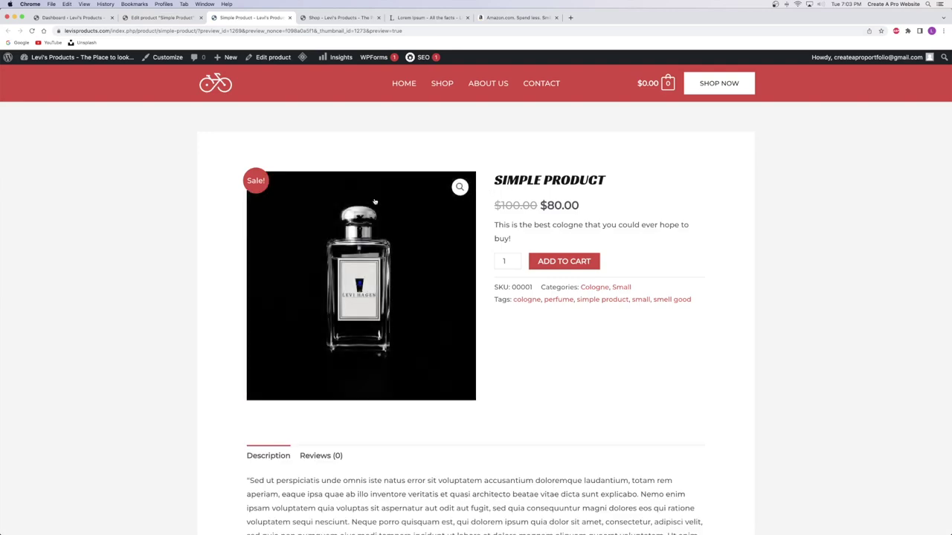
pyautogui.click(290, 17)
pyautogui.moveTo(88, 69)
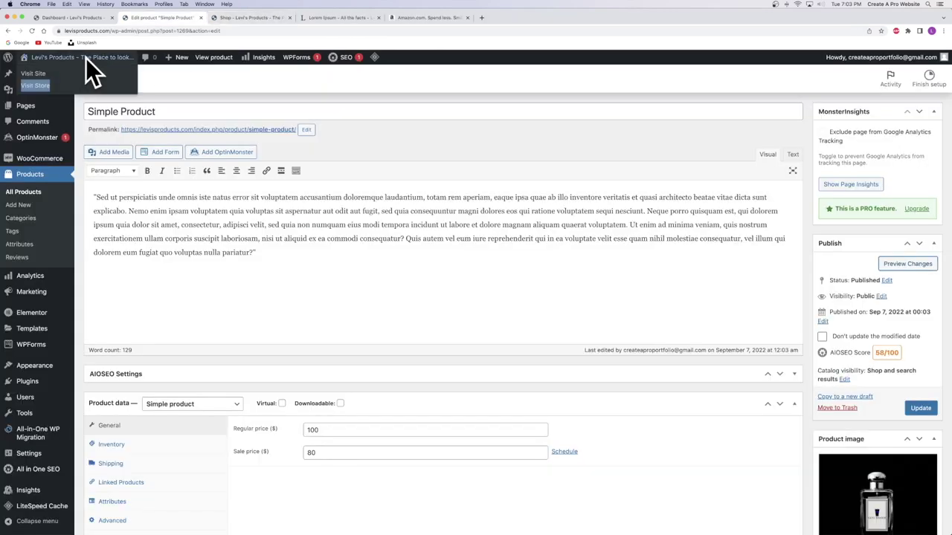
pyautogui.click(233, 18)
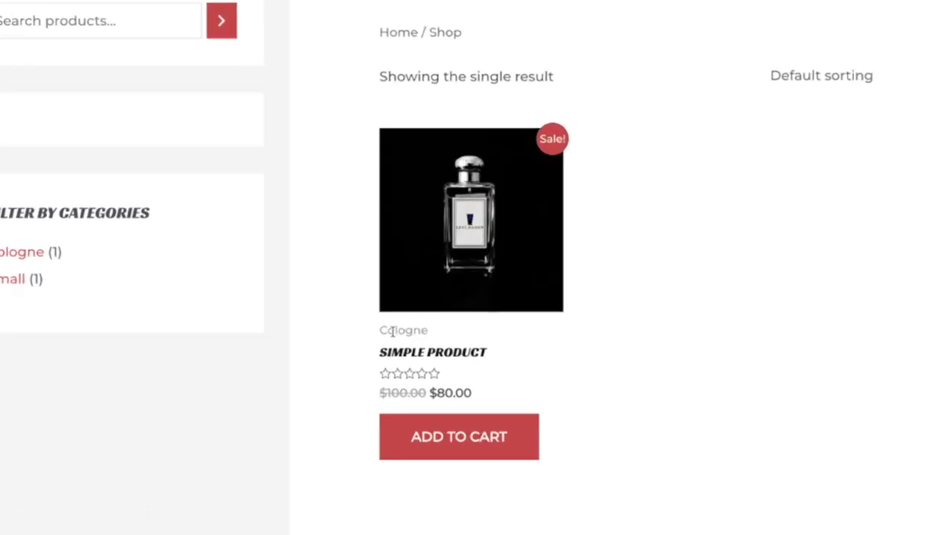
pyautogui.moveTo(381, 332); pyautogui.dragTo(433, 335)
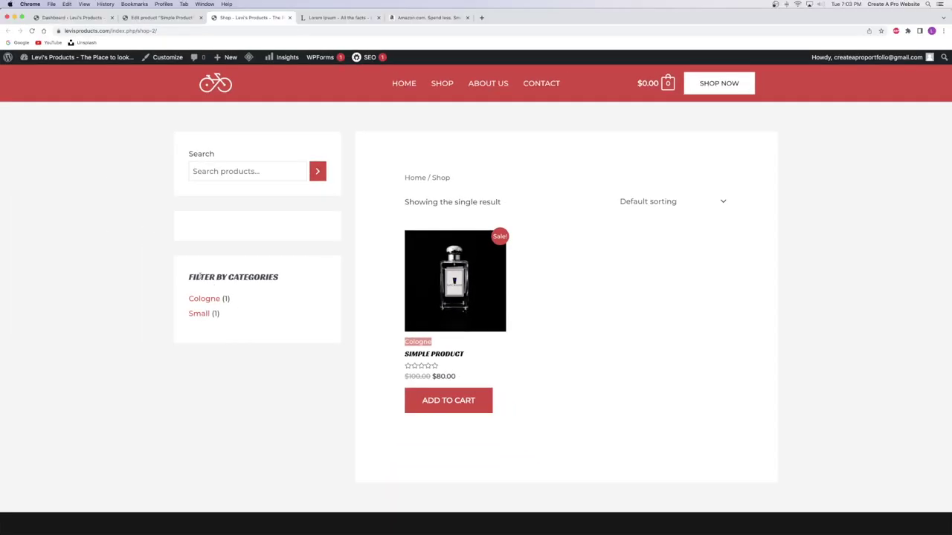
pyautogui.click(258, 276)
pyautogui.moveTo(259, 277); pyautogui.dragTo(199, 277)
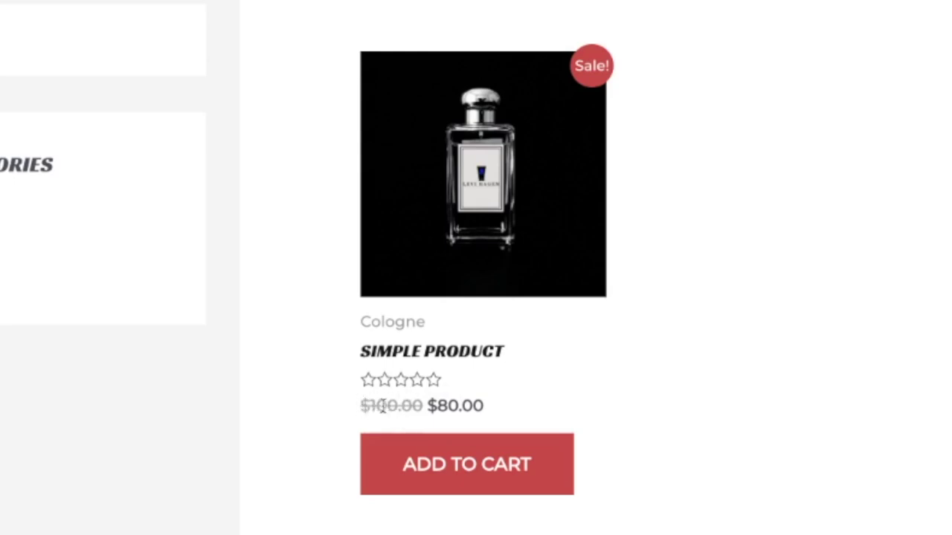
pyautogui.moveTo(369, 406); pyautogui.dragTo(402, 408)
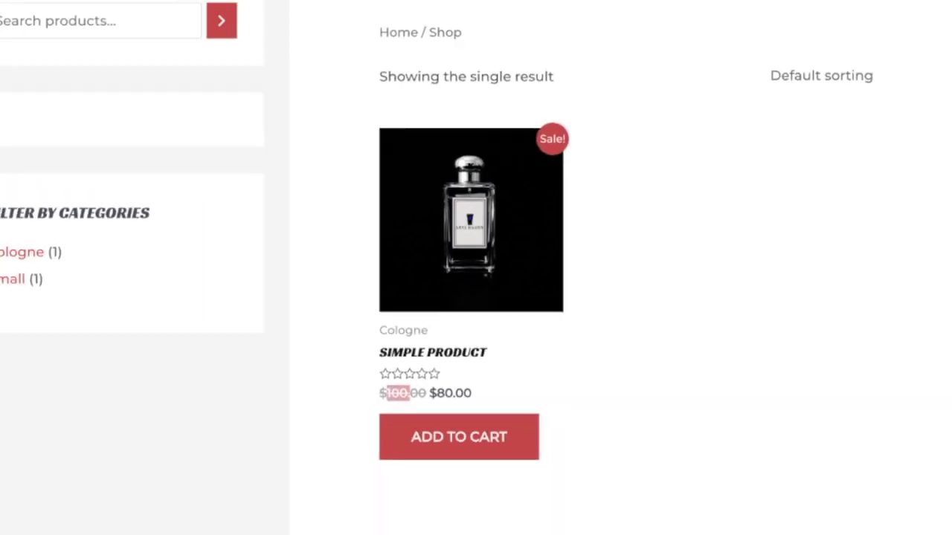
pyautogui.click(142, 23)
pyautogui.scroll(-2, 310, 265)
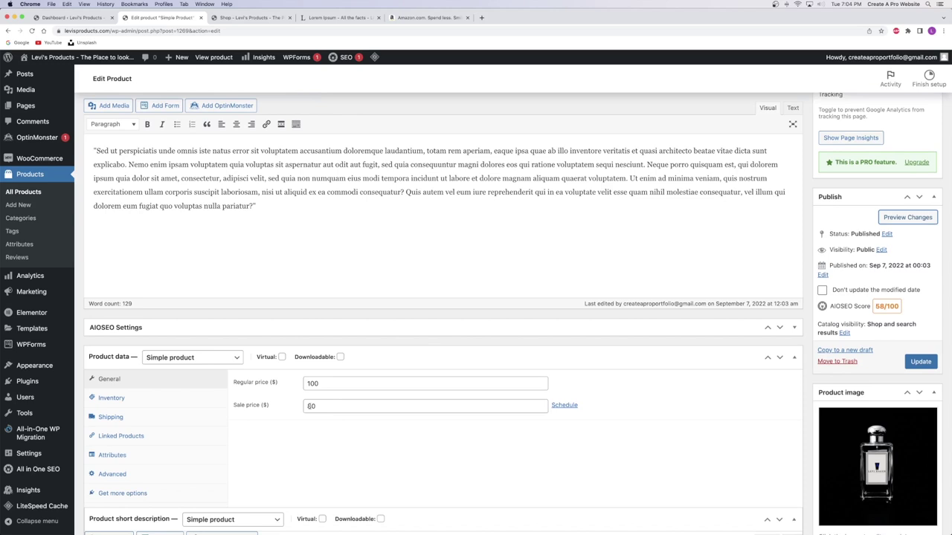
# Remove the 80 sale price from Simple Product and update it.
pyautogui.hotkey('ctrl', 'Tab')
pyautogui.click(444, 377)
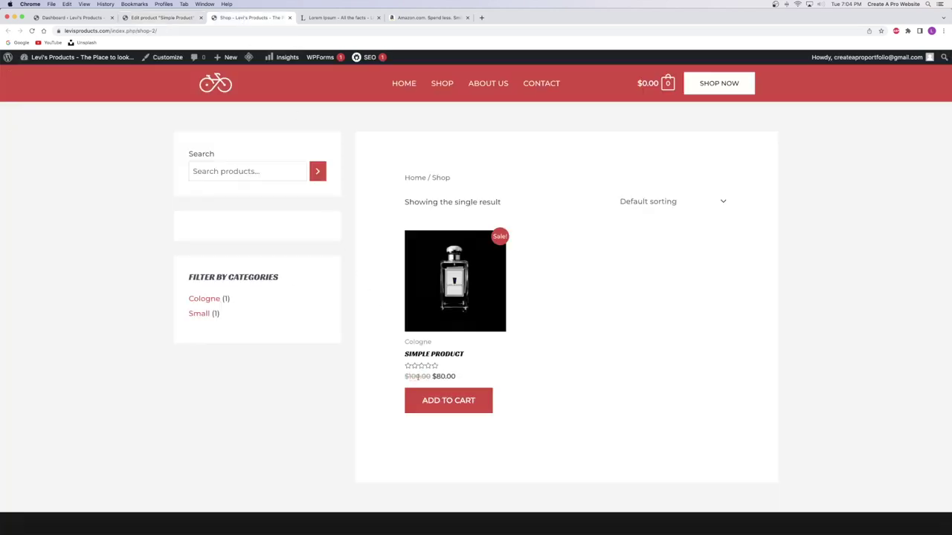
pyautogui.click(157, 17)
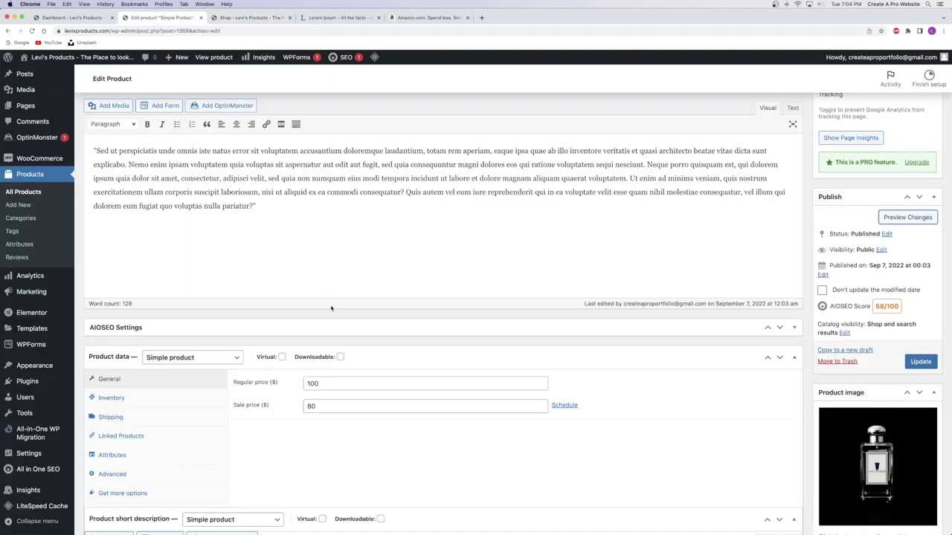
pyautogui.click(338, 407)
pyautogui.press('BackSpace')
pyautogui.press('BackSpace')
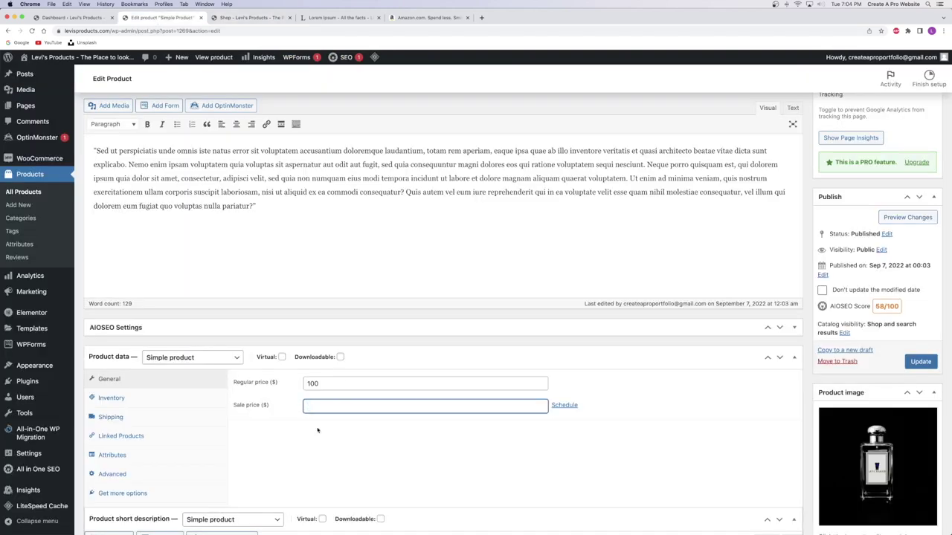
pyautogui.click(920, 362)
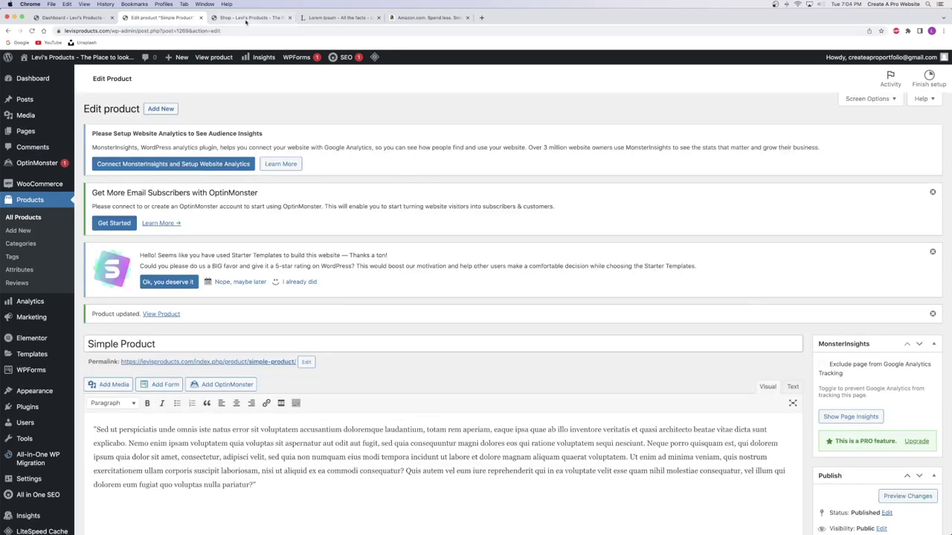
# Reload the Shop tab to confirm the $100.00 price and open Simple Product's page.
pyautogui.click(250, 17)
pyautogui.click(32, 31)
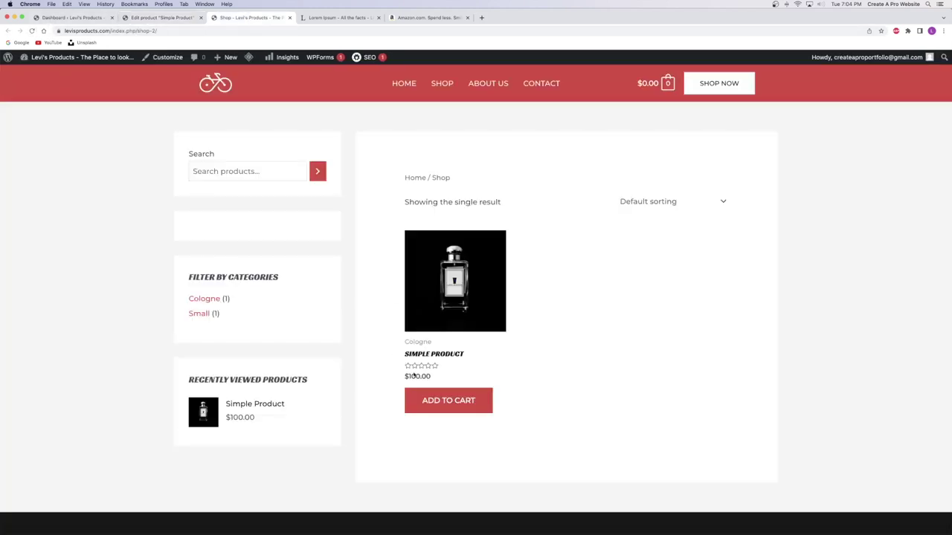
pyautogui.press('super+a')
pyautogui.click(465, 368)
pyautogui.click(450, 284)
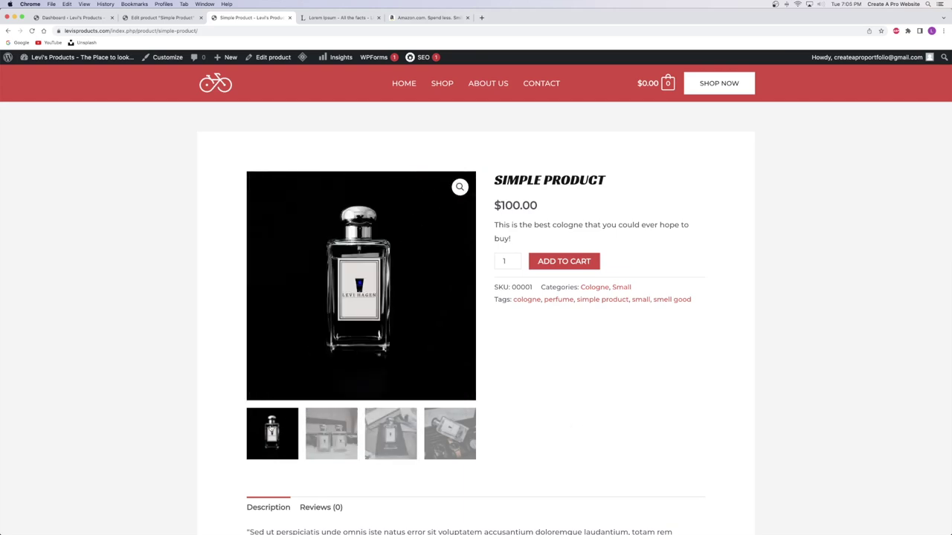
# Browse through the four gallery images and return to the first one.
pyautogui.click(324, 431)
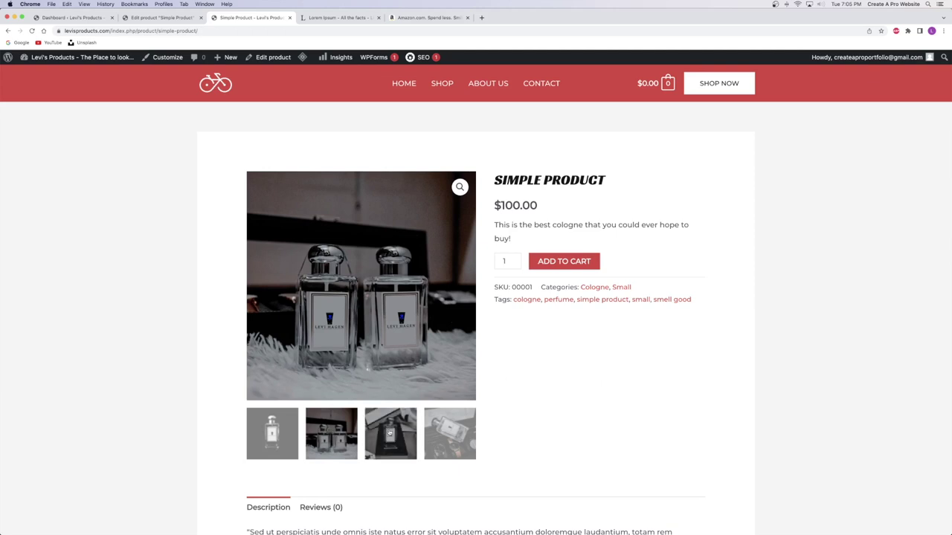
pyautogui.click(386, 434)
pyautogui.click(437, 432)
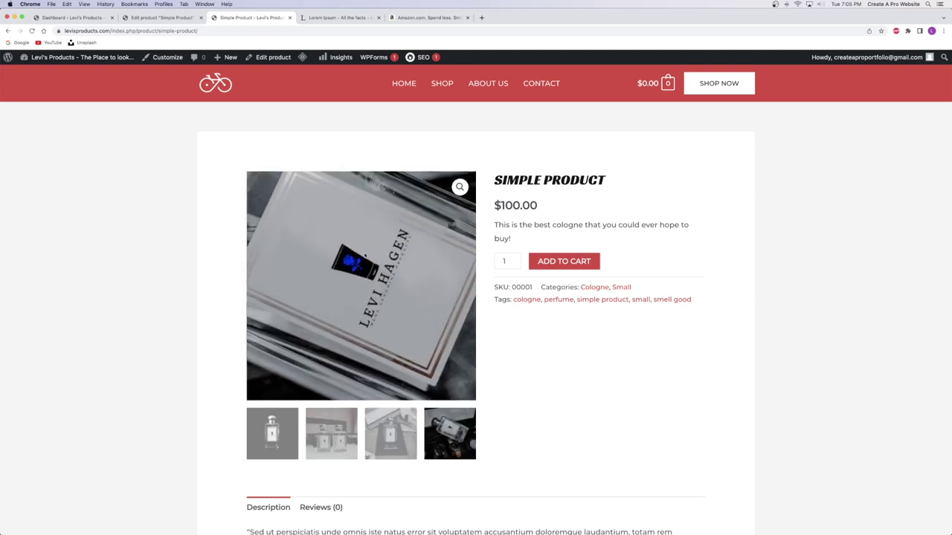
pyautogui.click(376, 433)
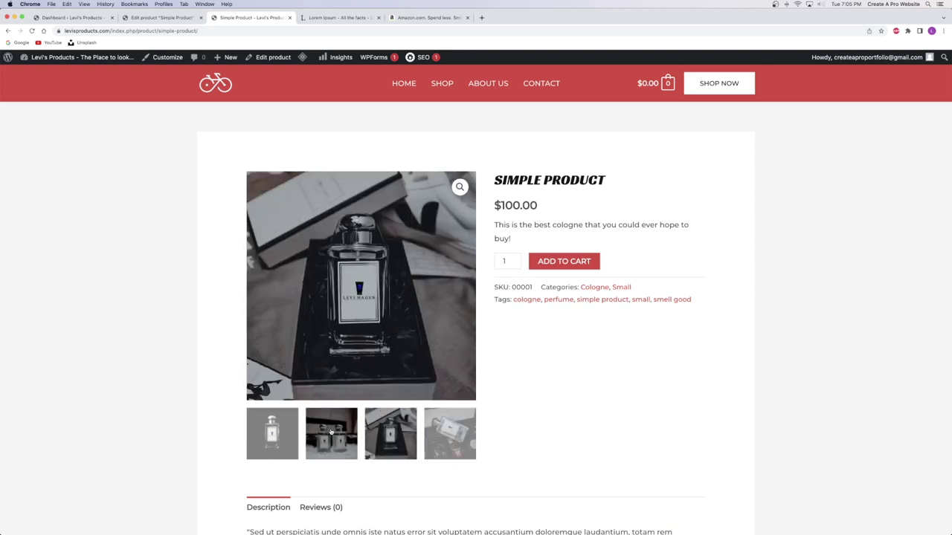
pyautogui.click(277, 433)
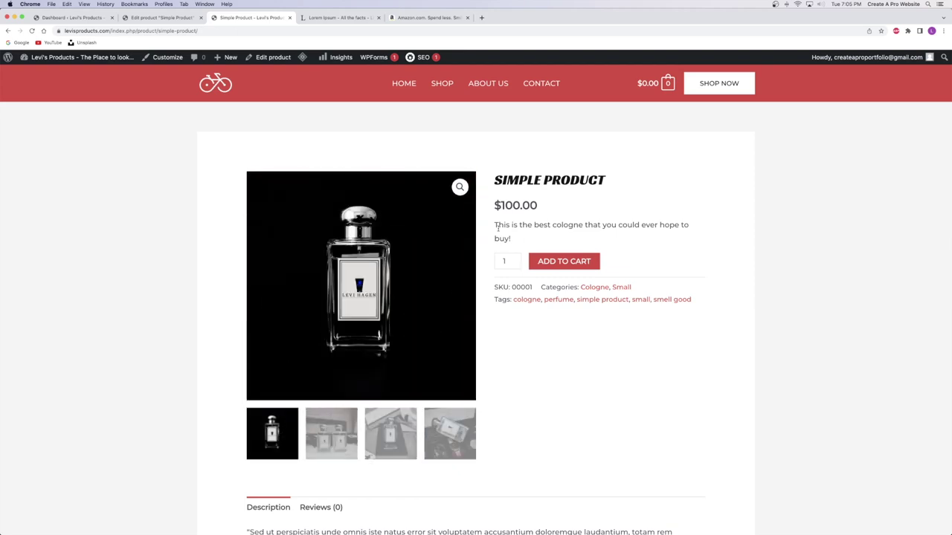
# Compare the page's short and long descriptions against the product editor.
pyautogui.moveTo(494, 225); pyautogui.dragTo(676, 238)
pyautogui.click(162, 17)
pyautogui.scroll(-5, 244, 292)
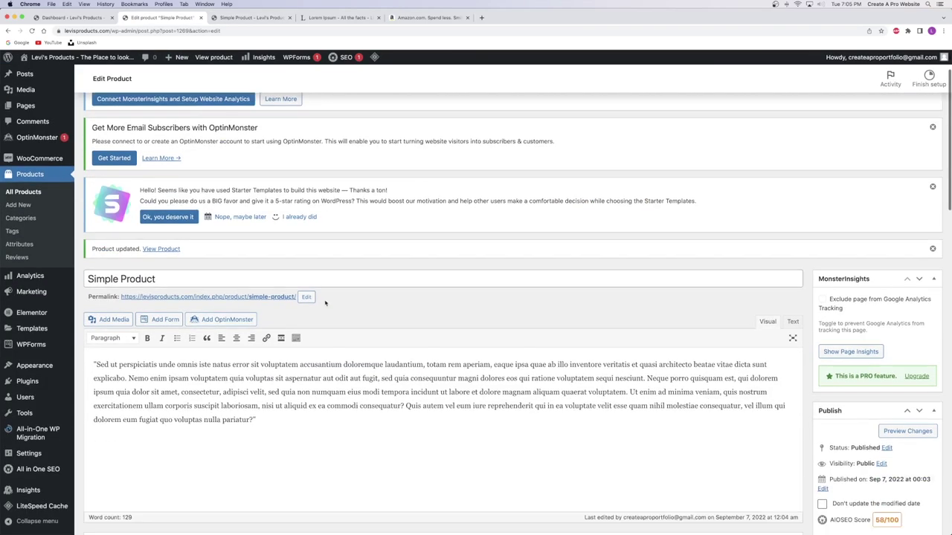
pyautogui.scroll(-5, 244, 292)
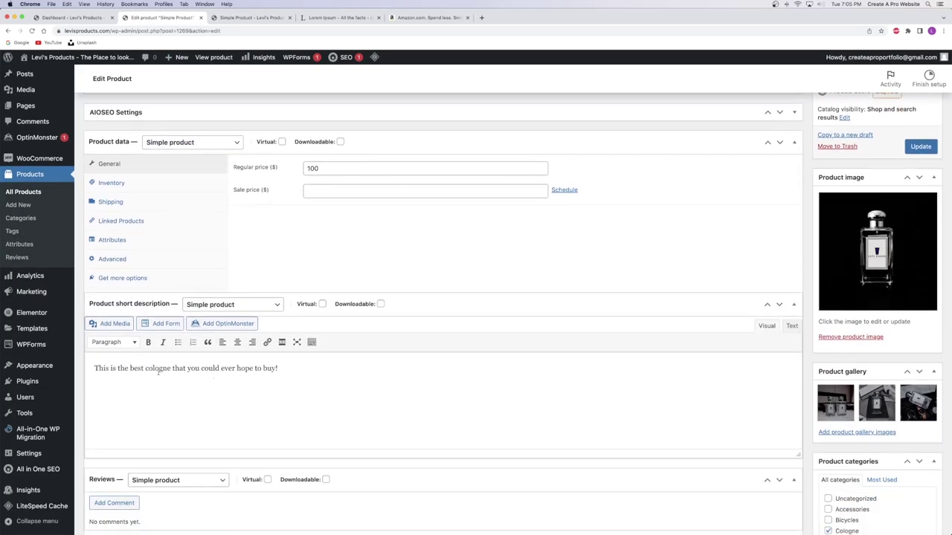
pyautogui.click(245, 17)
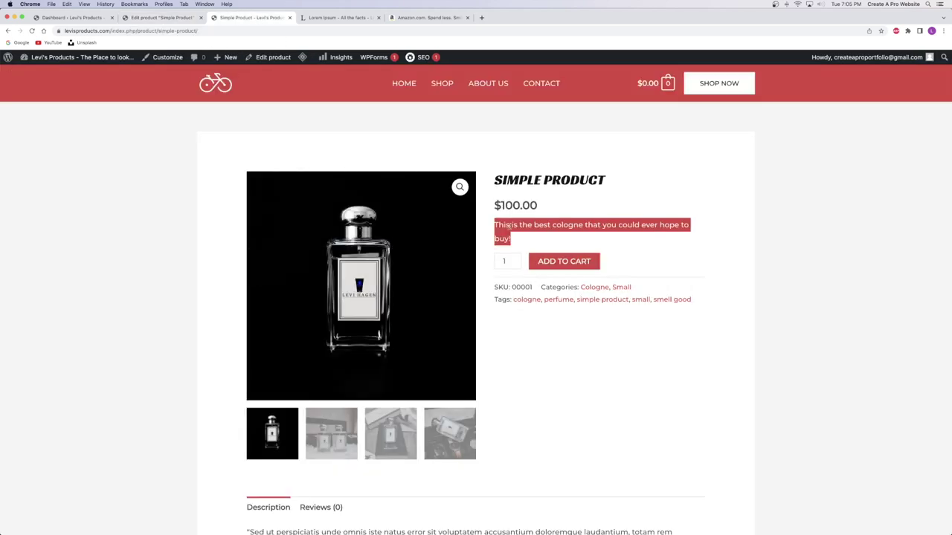
pyautogui.click(525, 223)
pyautogui.moveTo(504, 224); pyautogui.dragTo(600, 235)
pyautogui.click(591, 236)
pyautogui.scroll(-6, 458, 275)
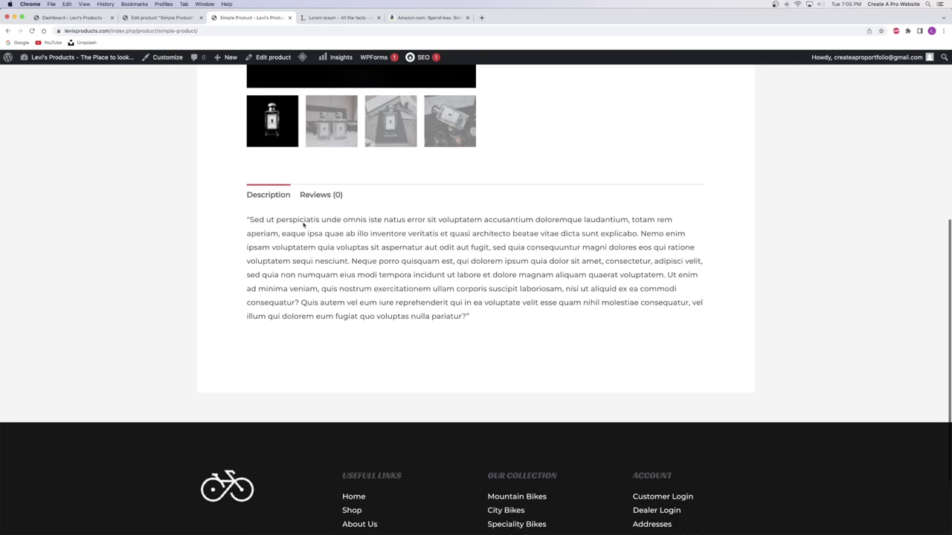
pyautogui.moveTo(249, 219); pyautogui.dragTo(514, 314)
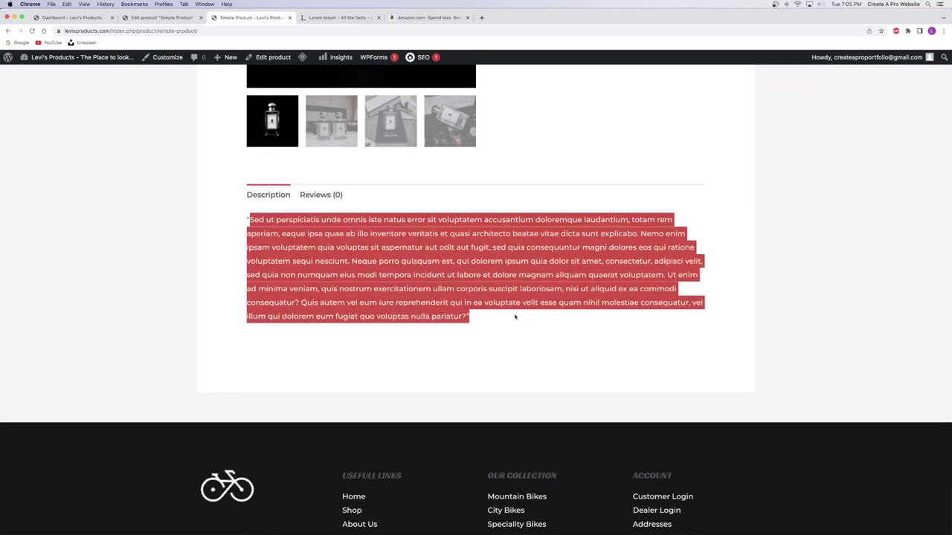
pyautogui.click(387, 255)
pyautogui.scroll(5, 390, 256)
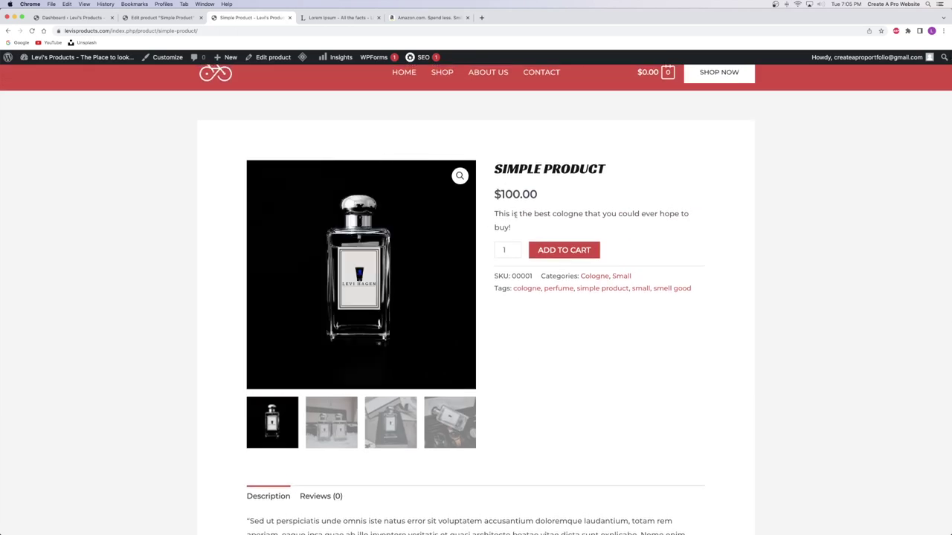
# Check that the storefront SKU 00001 matches the editor.
pyautogui.hotkey('ctrl', 'shift', 'Tab')
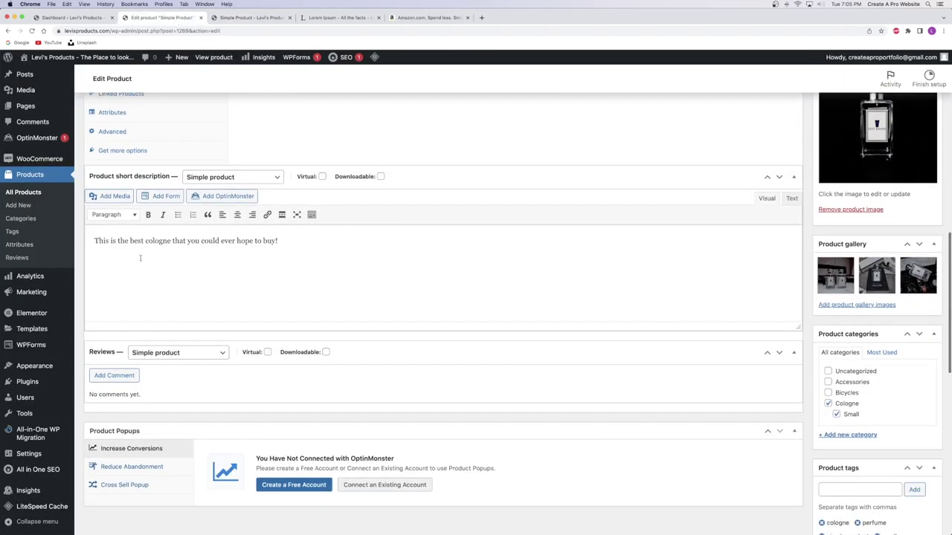
pyautogui.scroll(10, 192, 320)
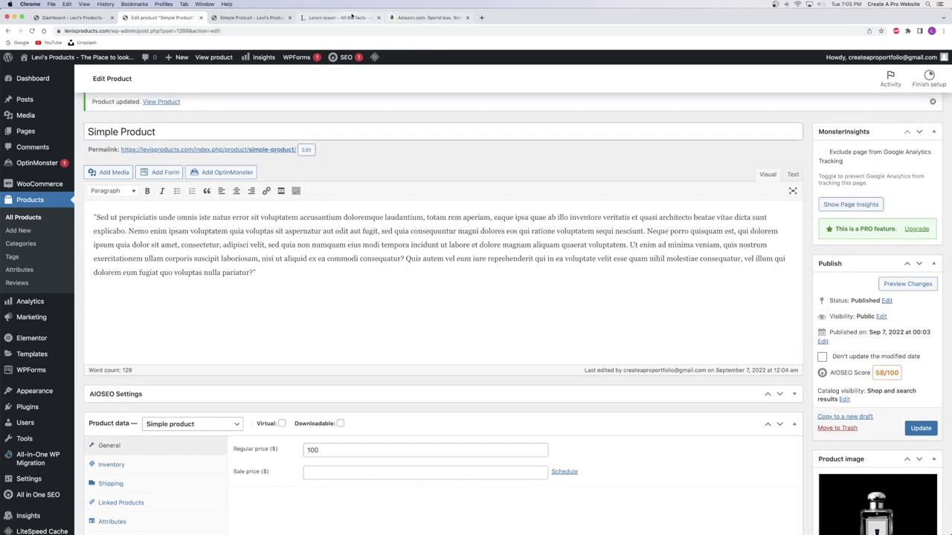
pyautogui.hotkey('ctrl', 'Tab')
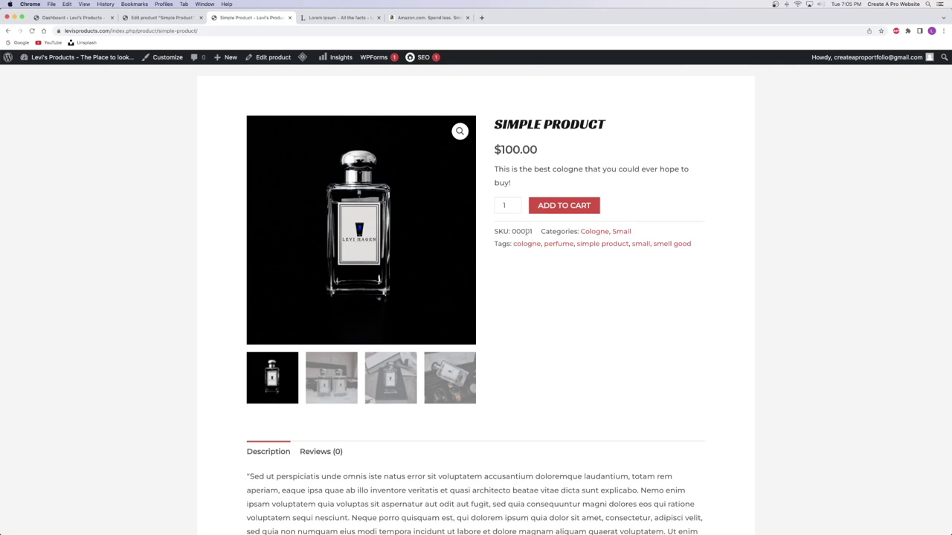
pyautogui.doubleClick(523, 231)
pyautogui.click(522, 231)
# Search the shop for 'cologne', then close the storefront tab and return to the editor.
pyautogui.scroll(1, 469, 241)
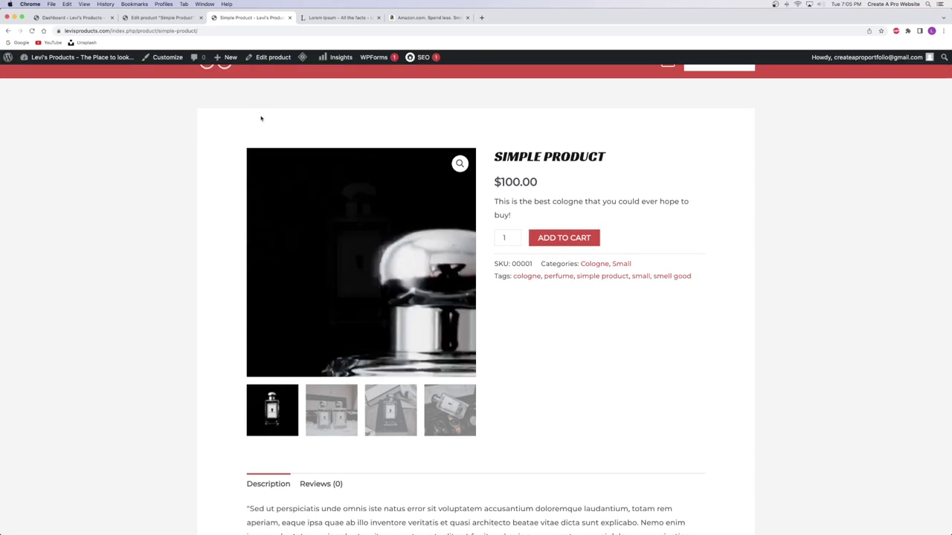
pyautogui.scroll(1, 291, 137)
pyautogui.click(450, 86)
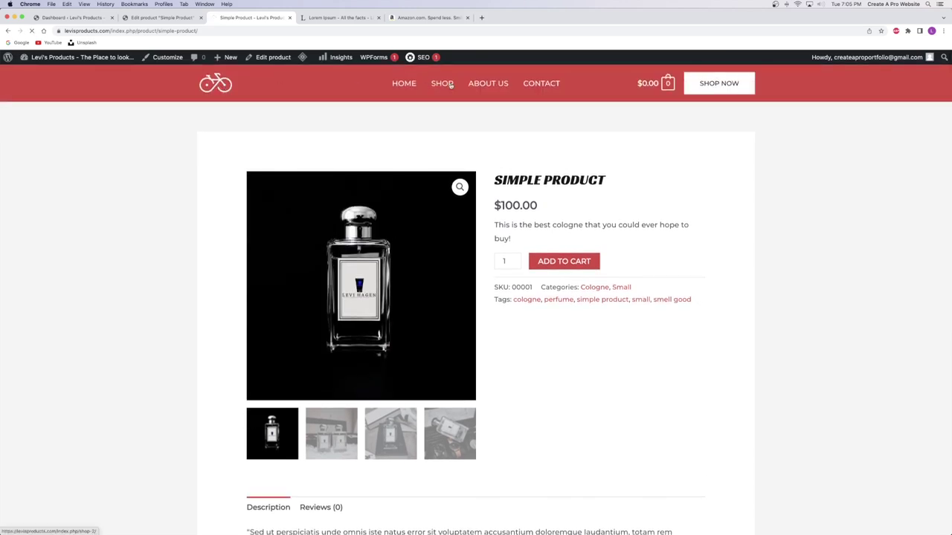
pyautogui.click(211, 169)
pyautogui.write('cologne')
pyautogui.press('Return')
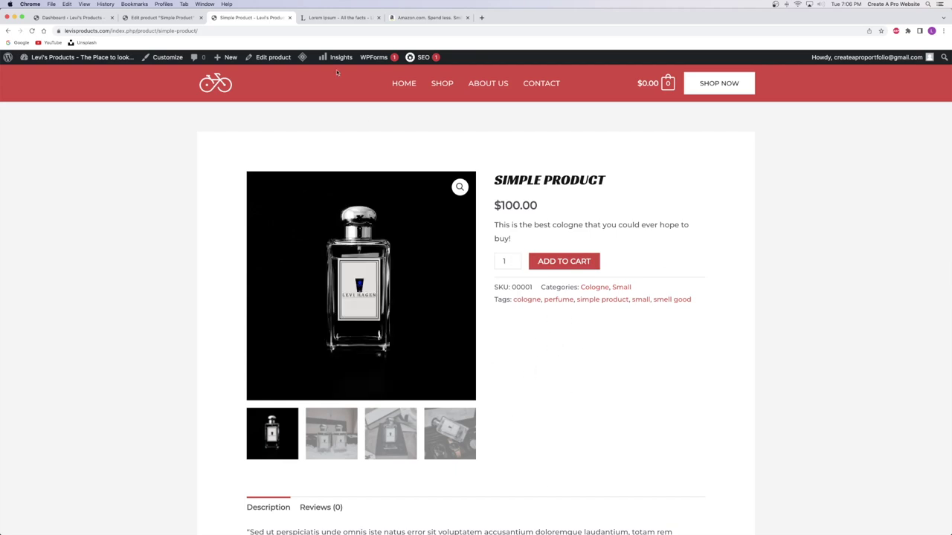
pyautogui.click(289, 17)
pyautogui.click(160, 17)
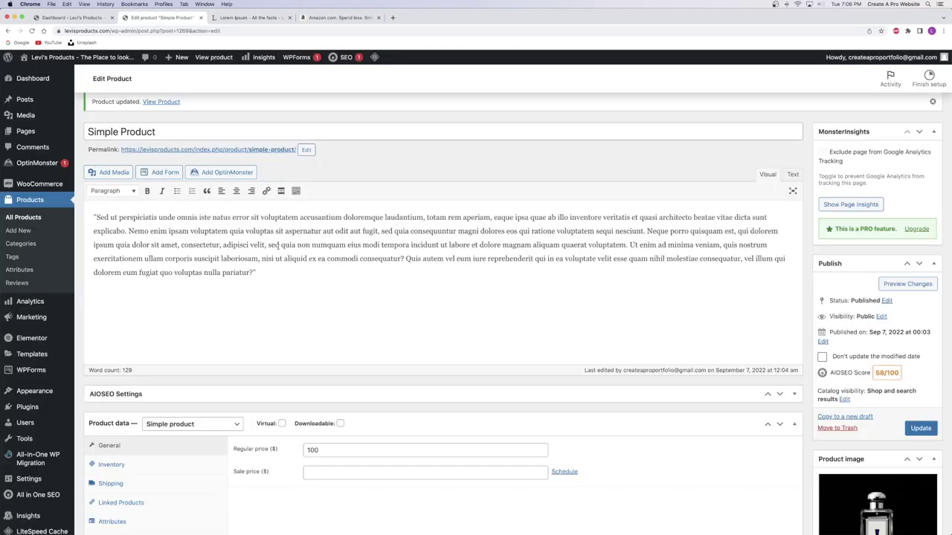
# Open Products > All Products and review Simple Product, in stock at $100.00.
pyautogui.scroll(5, 273, 243)
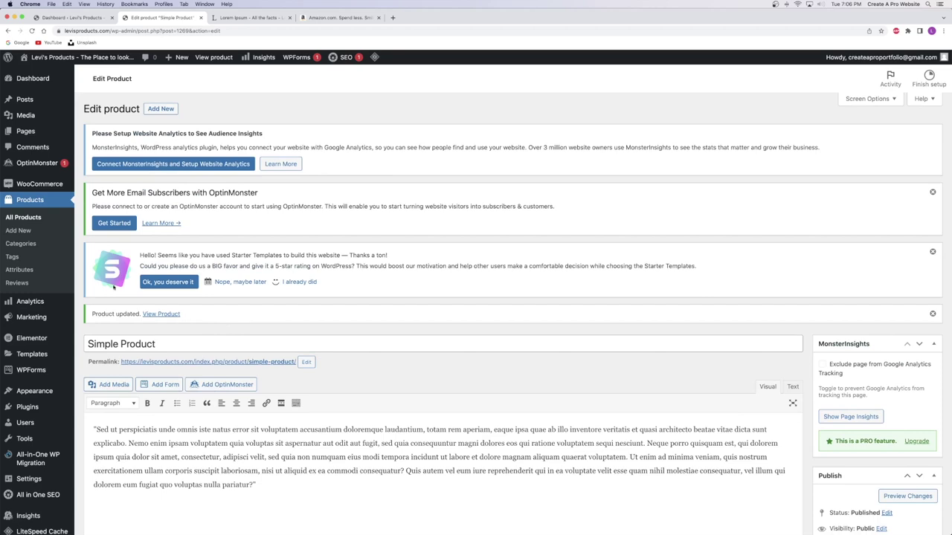
pyautogui.click(19, 217)
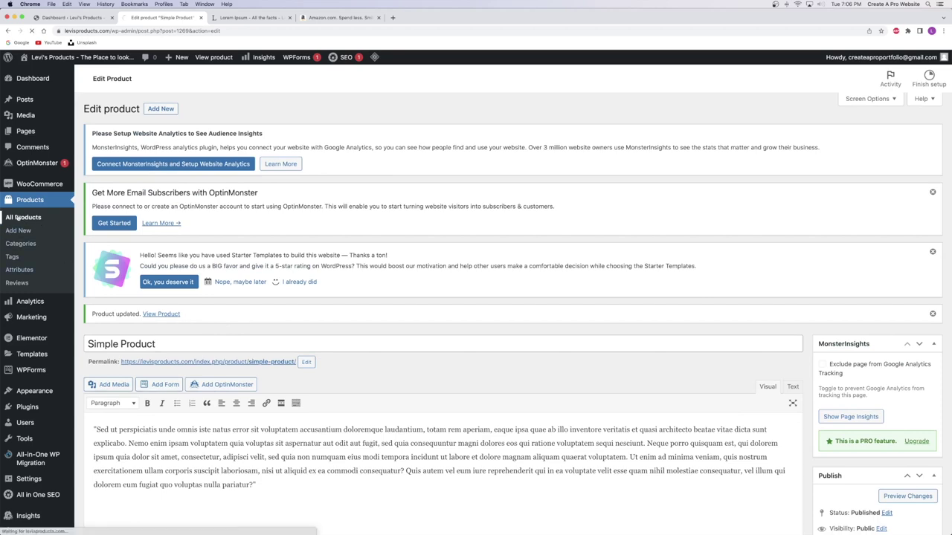
pyautogui.scroll(-1, 148, 375)
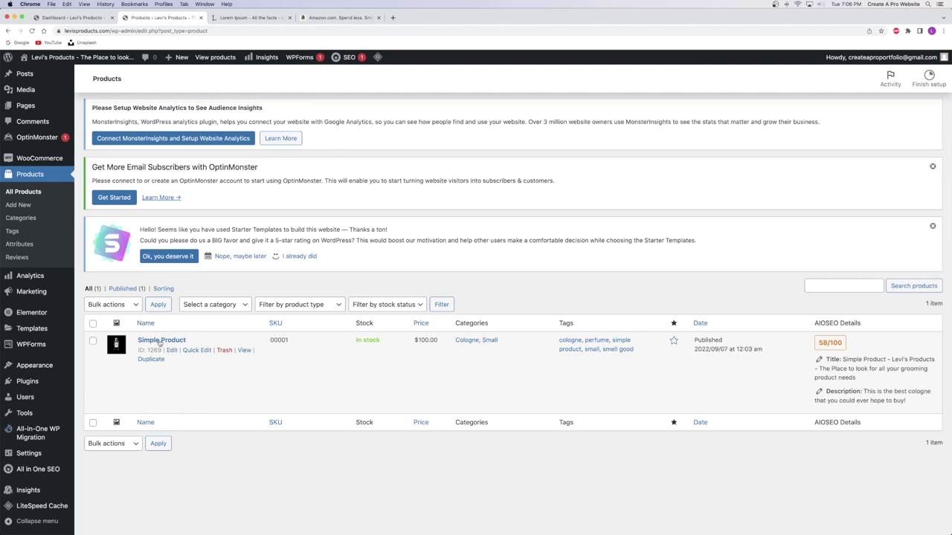
pyautogui.scroll(1, 159, 340)
pyautogui.scroll(-1, 514, 459)
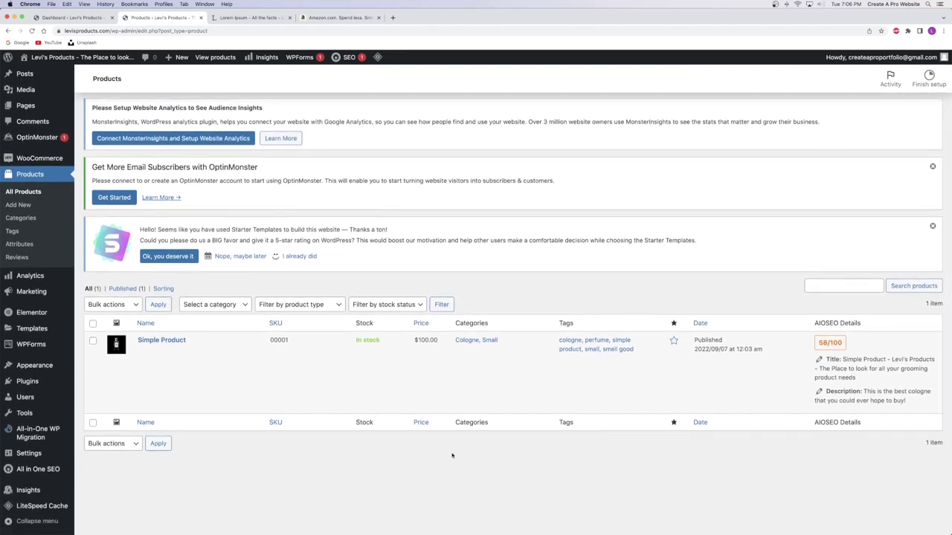
pyautogui.moveTo(299, 356)
pyautogui.scroll(2, 416, 446)
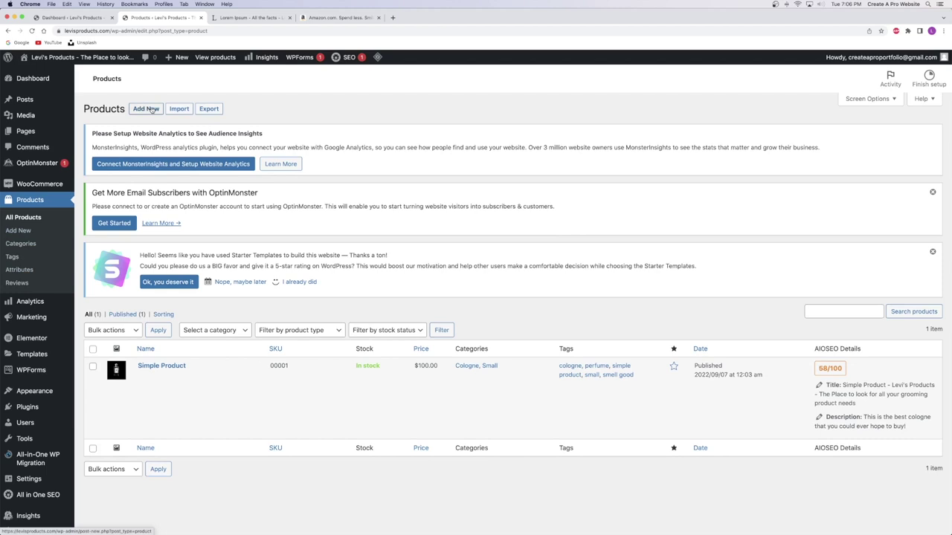
# Start a new product named 'variable product'.
pyautogui.click(148, 109)
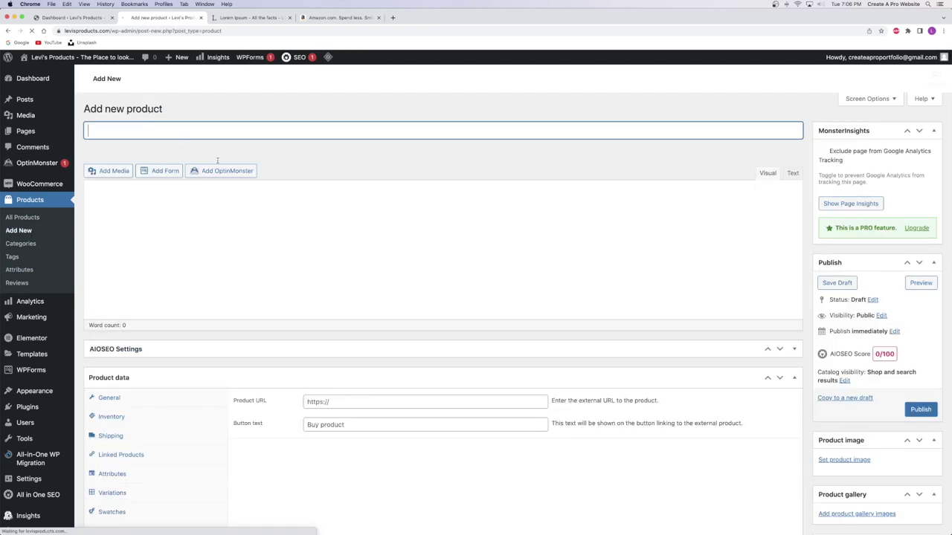
pyautogui.scroll(-3, 333, 291)
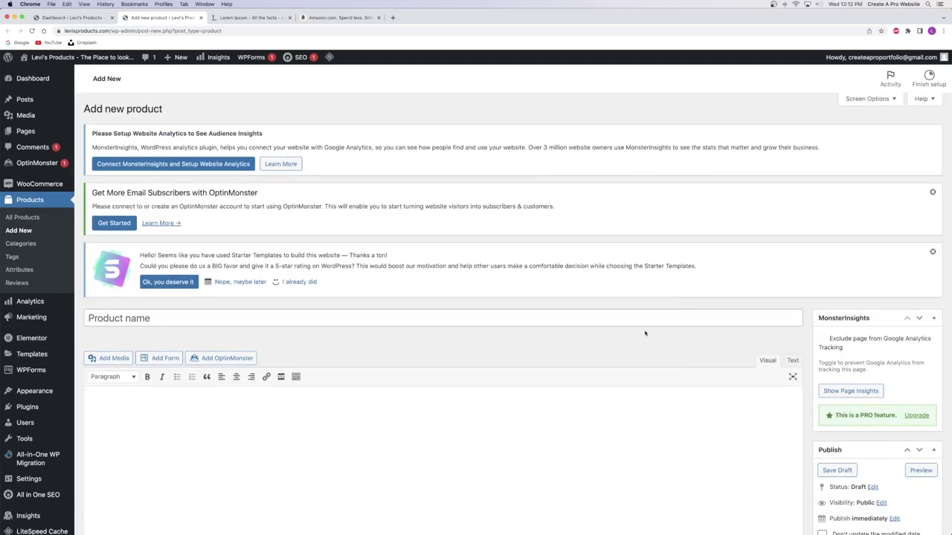
pyautogui.click(370, 316)
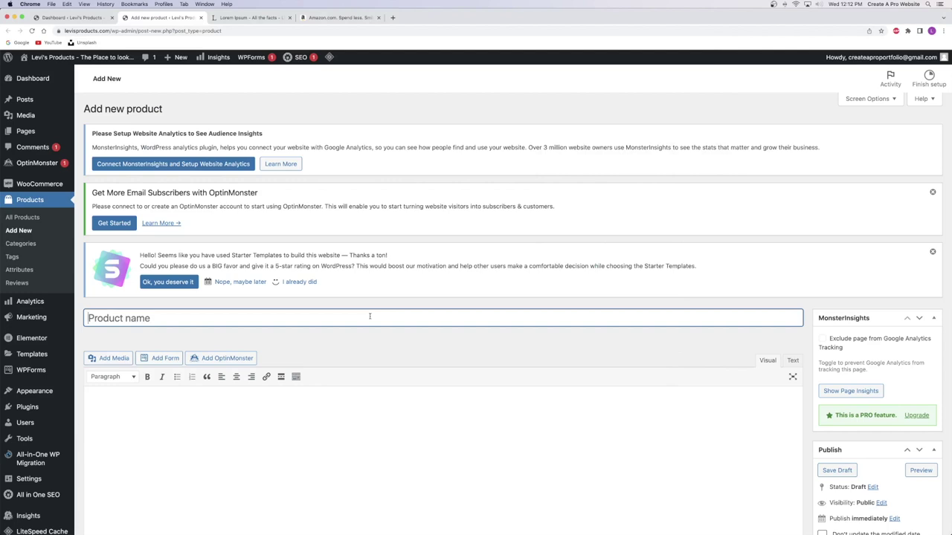
pyautogui.write('variable product')
pyautogui.click(397, 338)
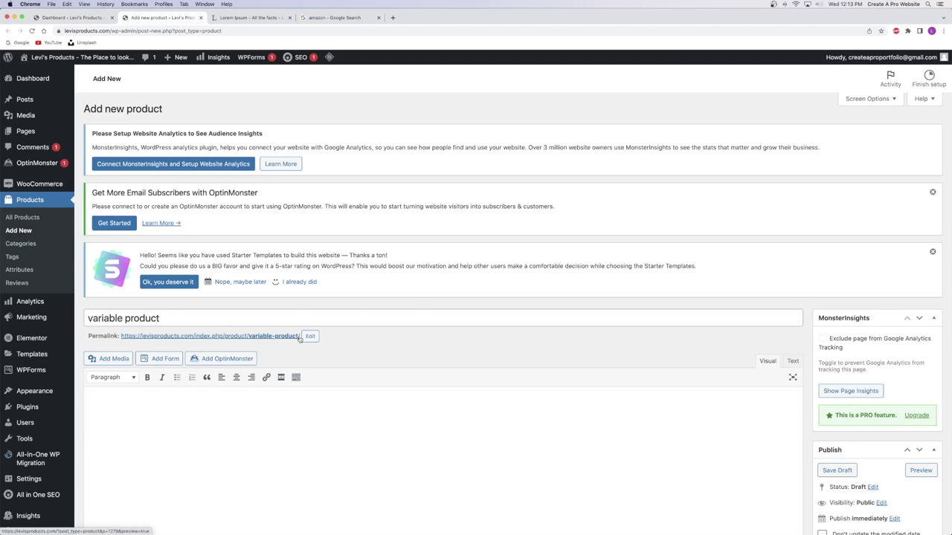
# Keep the variable-product permalink slug and capitalise the name to 'Variable product'.
pyautogui.click(307, 337)
pyautogui.click(372, 339)
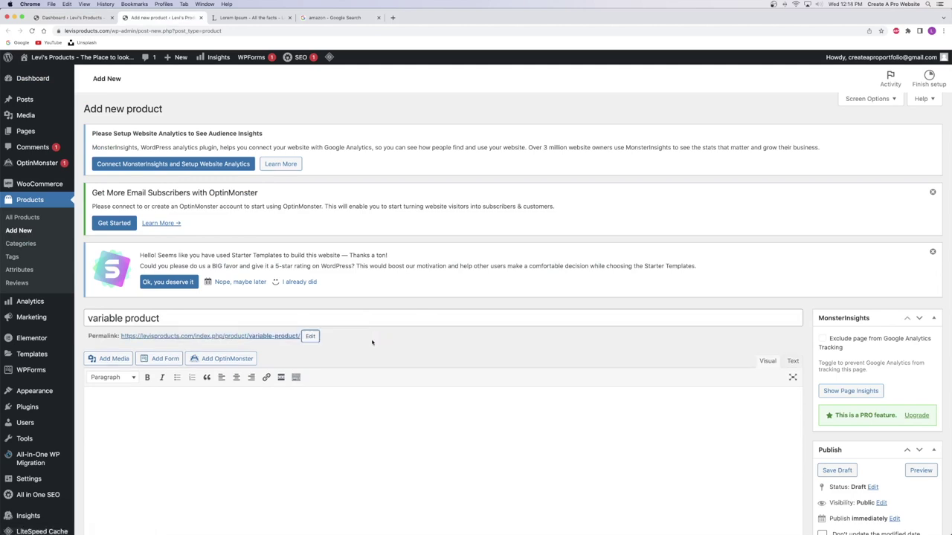
pyautogui.click(95, 318)
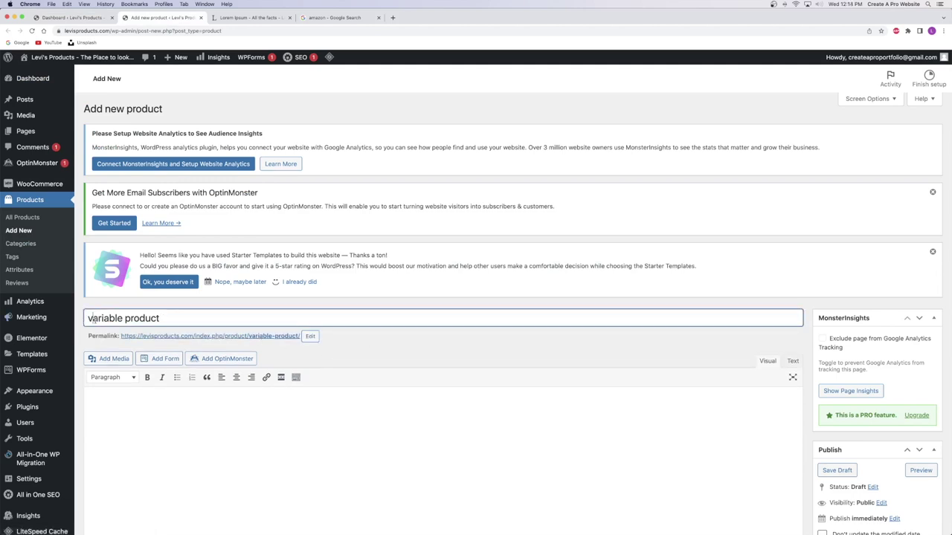
pyautogui.press('BackSpace')
pyautogui.write('V')
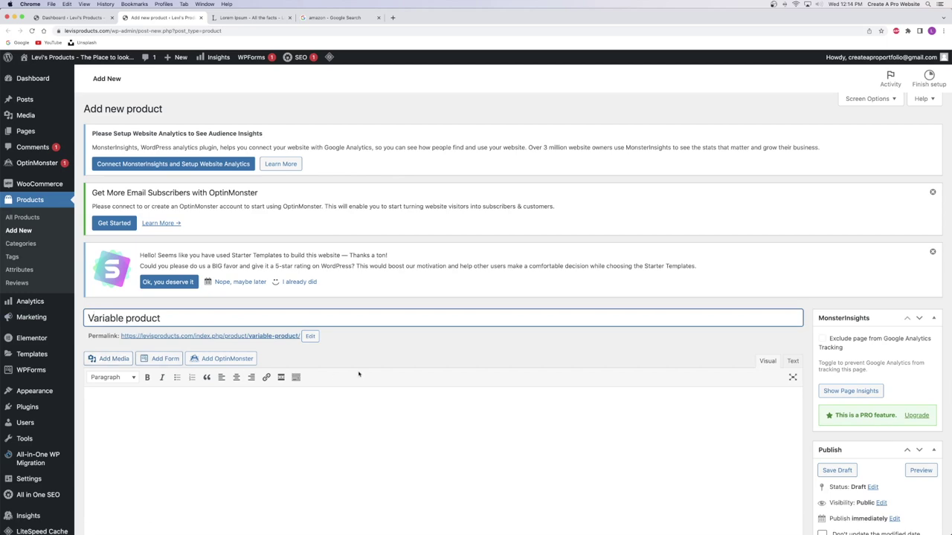
pyautogui.scroll(-5, 263, 330)
pyautogui.scroll(4, 264, 329)
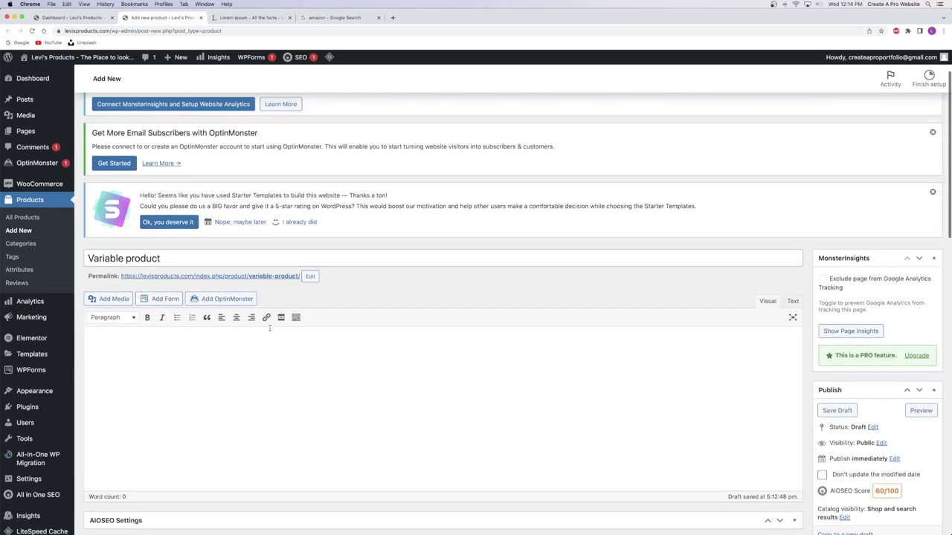
# Copy the 'Sed ut perspiciatis' paragraph from lipsum.com and paste it into the product description.
pyautogui.scroll(-1, 201, 333)
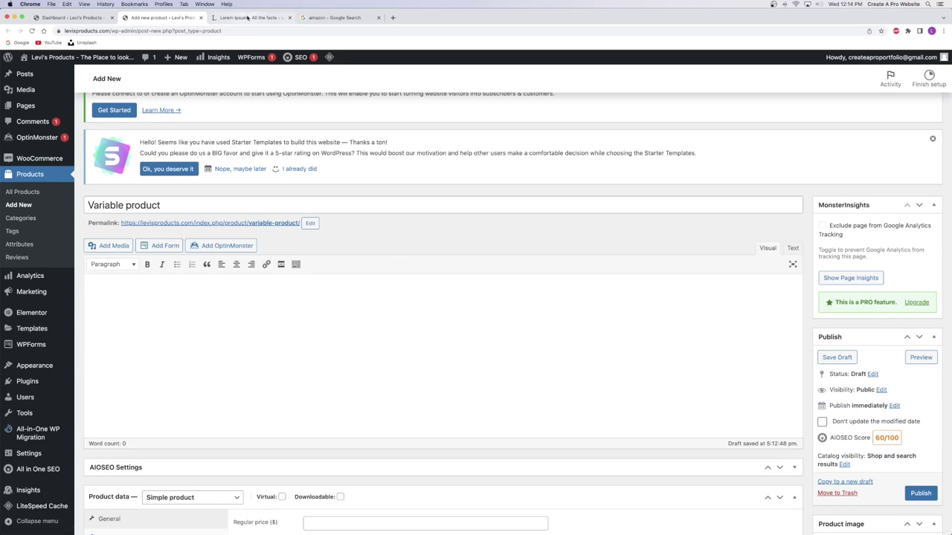
pyautogui.click(249, 17)
pyautogui.tripleClick(320, 253)
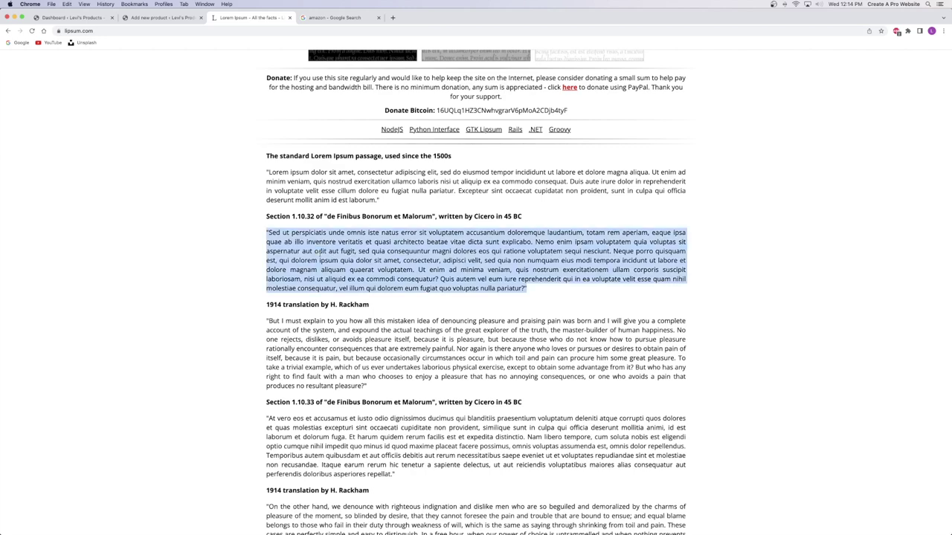
pyautogui.press('super+c')
pyautogui.hotkey('ctrl', 'shift', 'Tab')
pyautogui.press('super+v')
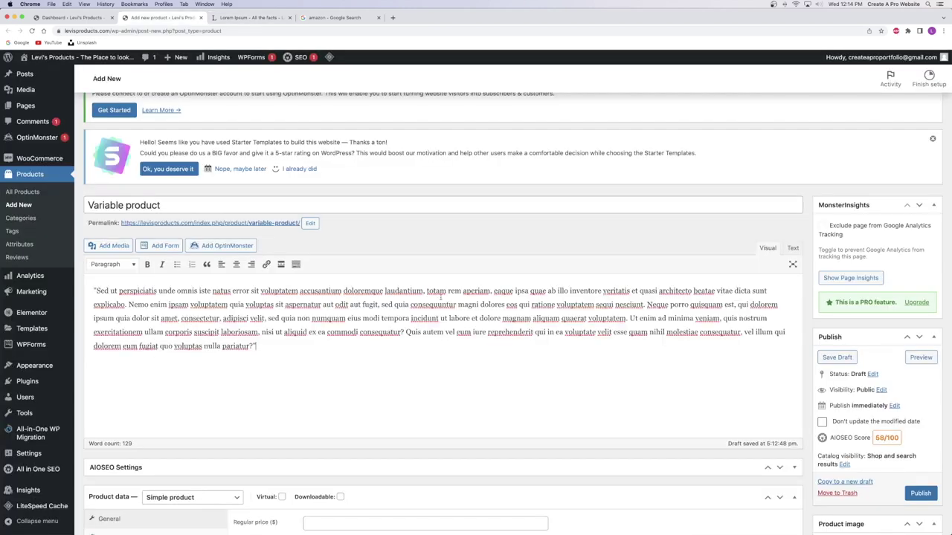
pyautogui.scroll(-5, 435, 299)
pyautogui.scroll(2, 297, 267)
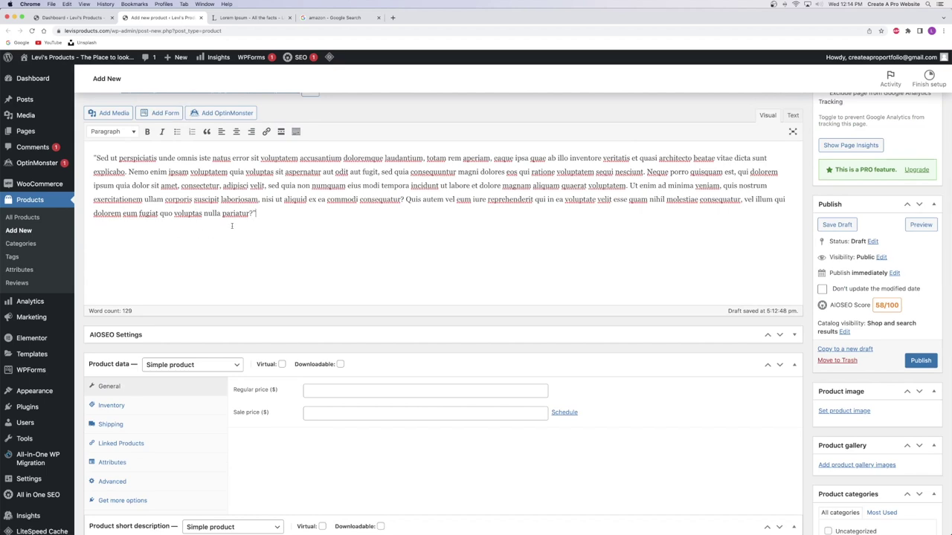
pyautogui.scroll(-5, 232, 230)
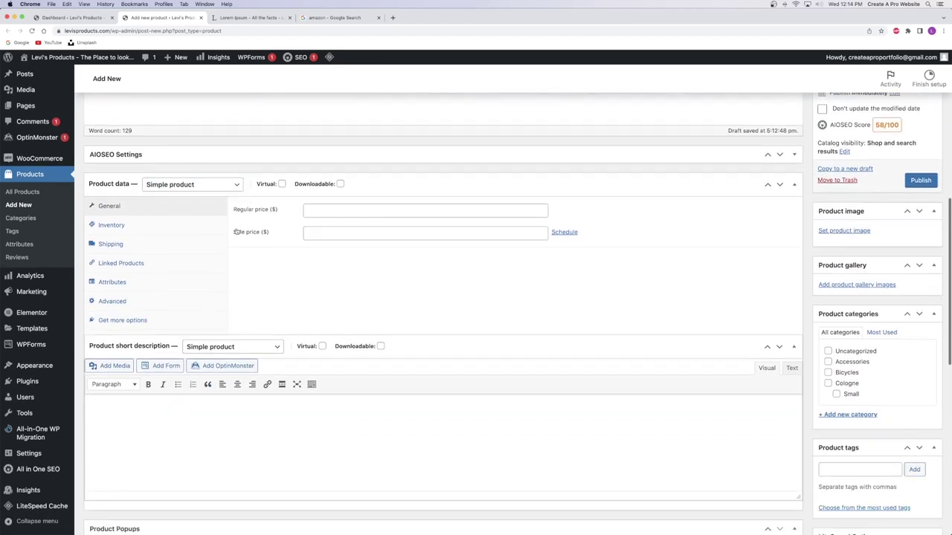
pyautogui.scroll(1, 233, 236)
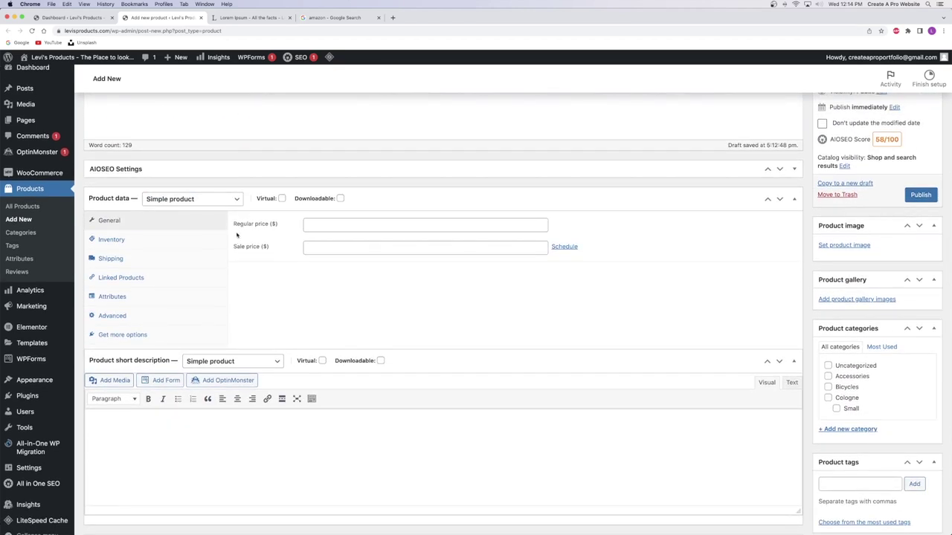
# Set the Product data type to Variable product.
pyautogui.click(181, 198)
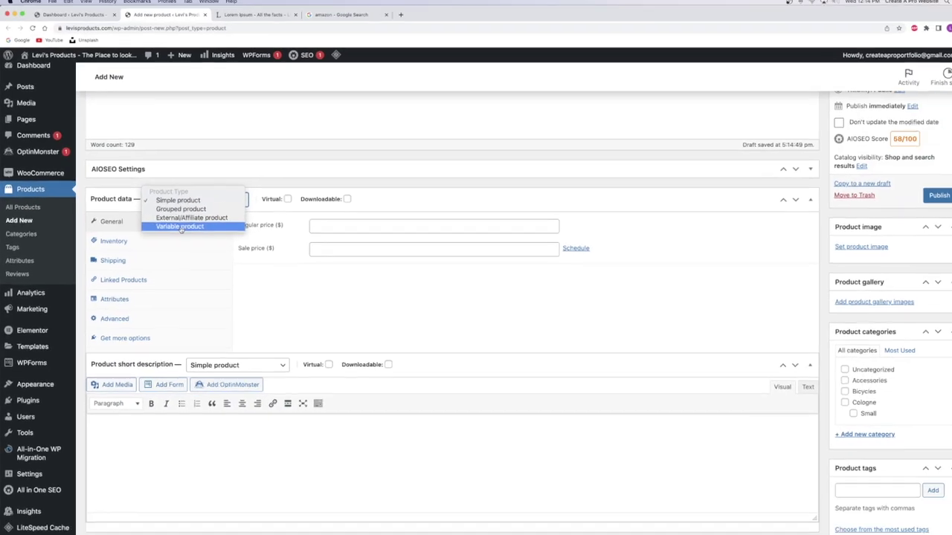
pyautogui.click(355, 289)
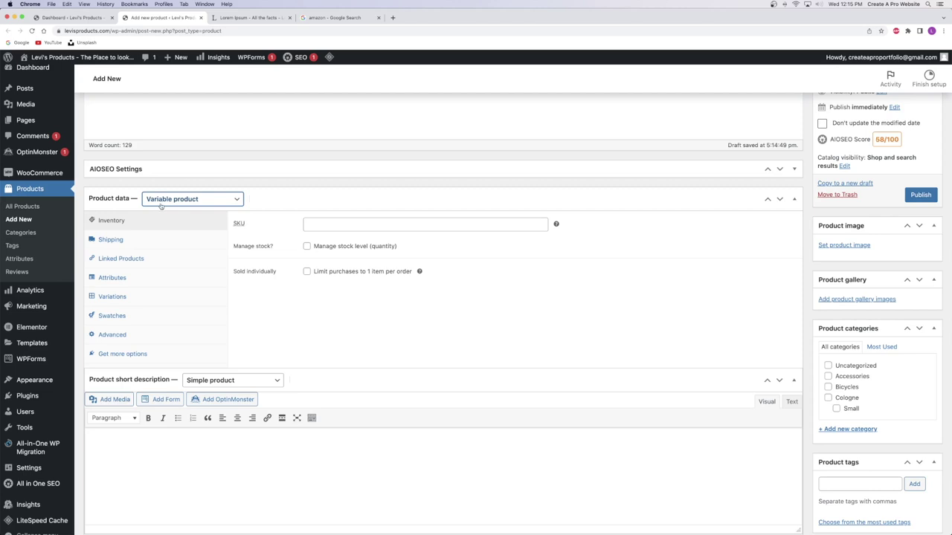
pyautogui.click(190, 199)
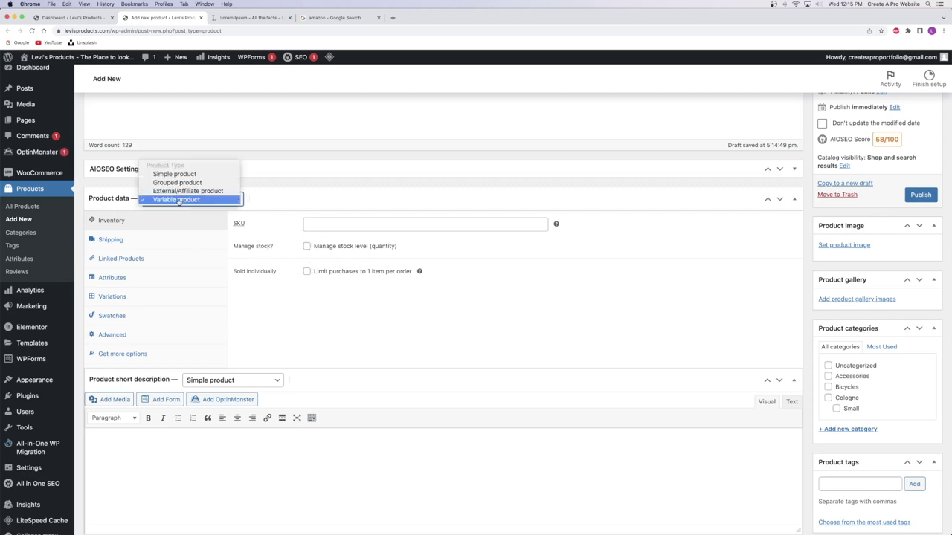
pyautogui.click(178, 174)
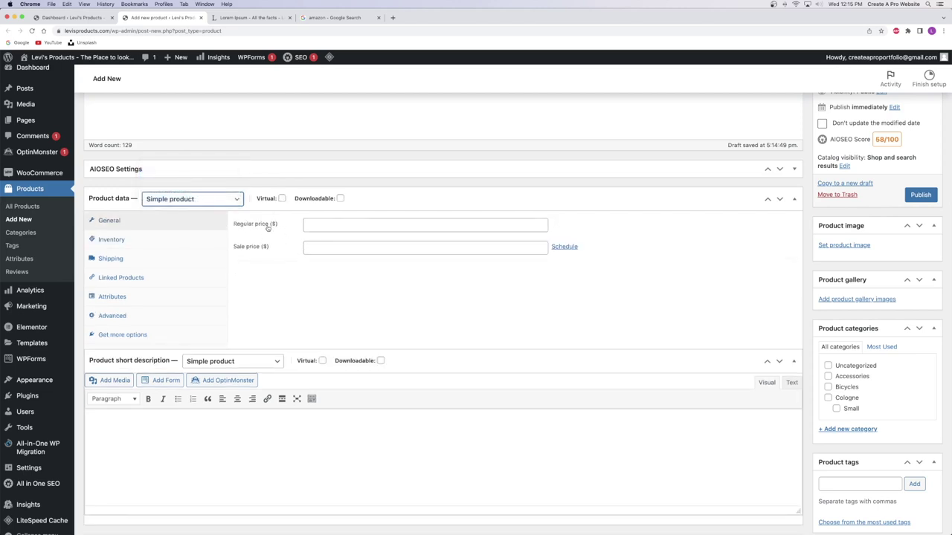
pyautogui.click(183, 200)
pyautogui.click(181, 225)
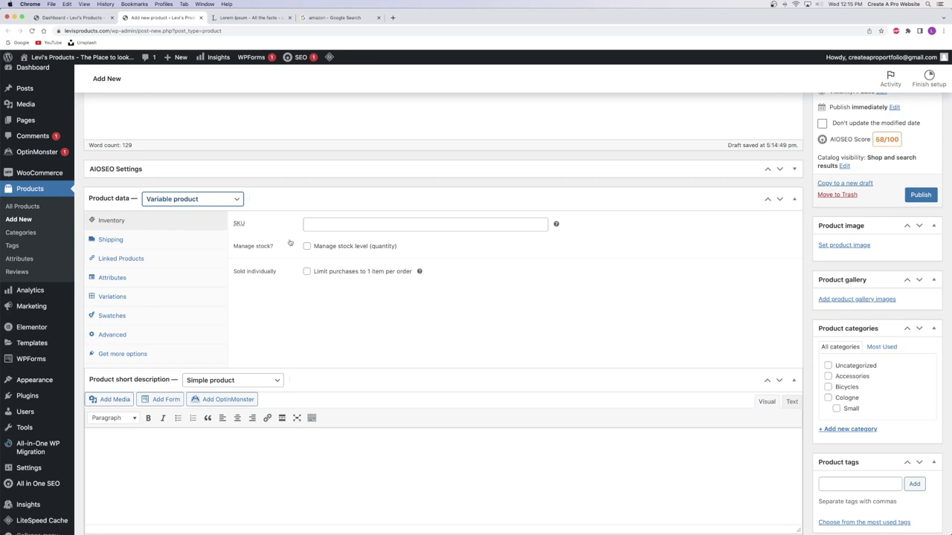
# Set the SKU to 00002 and enable stock management with a stock quantity of 0.
pyautogui.click(320, 223)
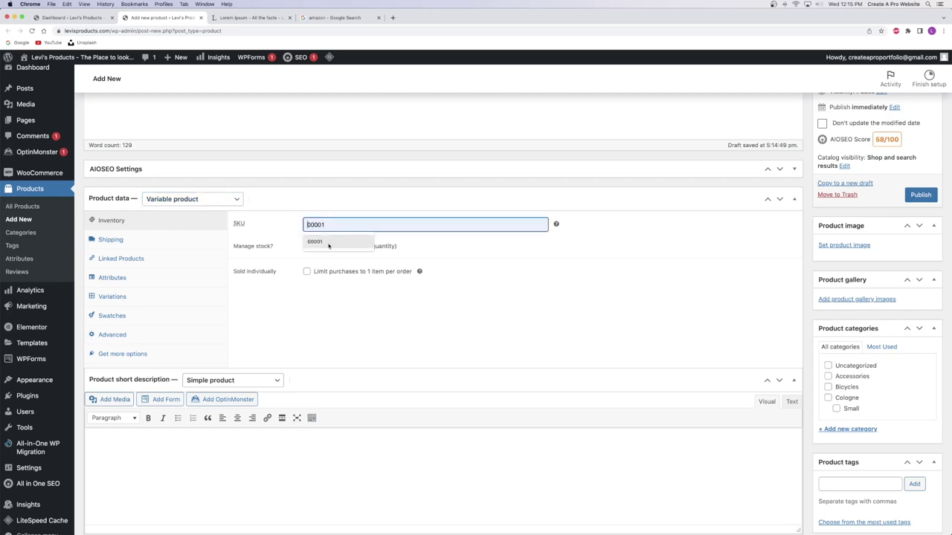
pyautogui.click(322, 242)
pyautogui.press('BackSpace')
pyautogui.write('2')
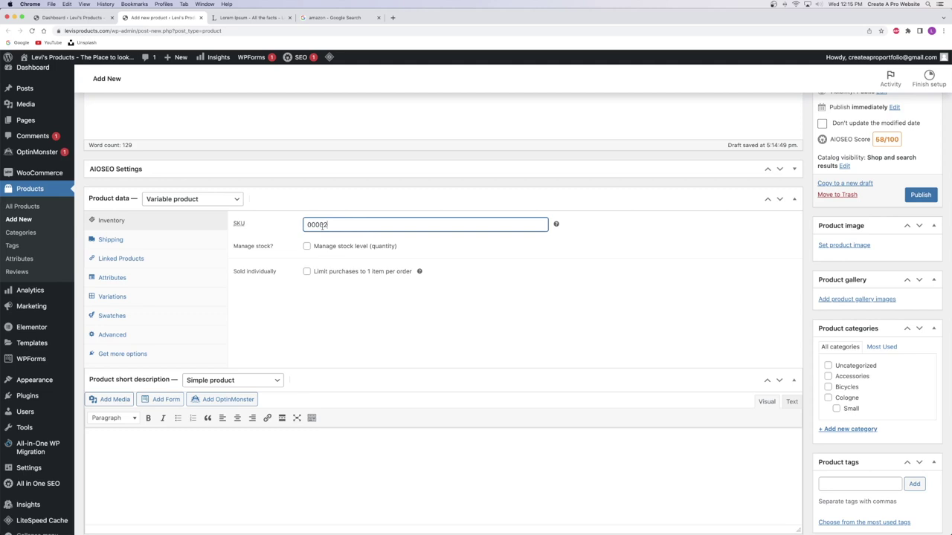
pyautogui.click(241, 252)
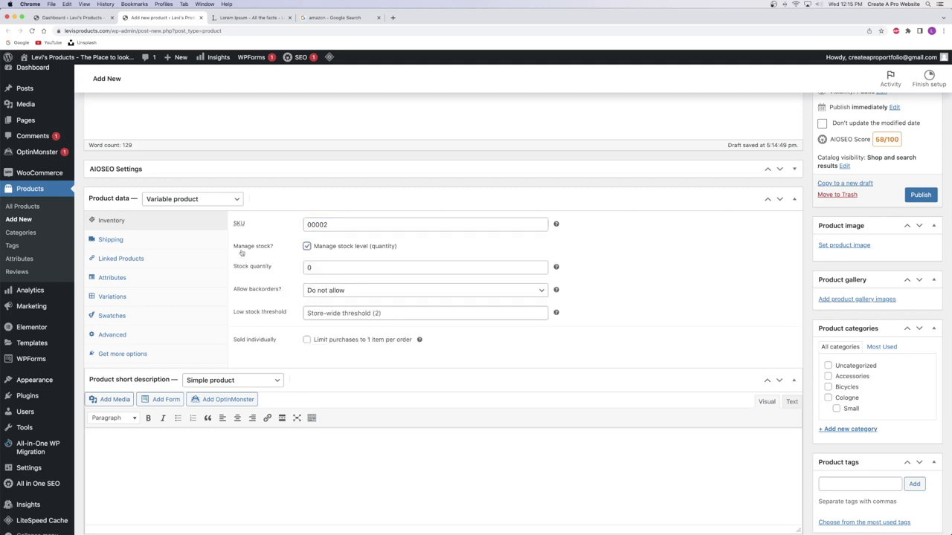
pyautogui.click(241, 253)
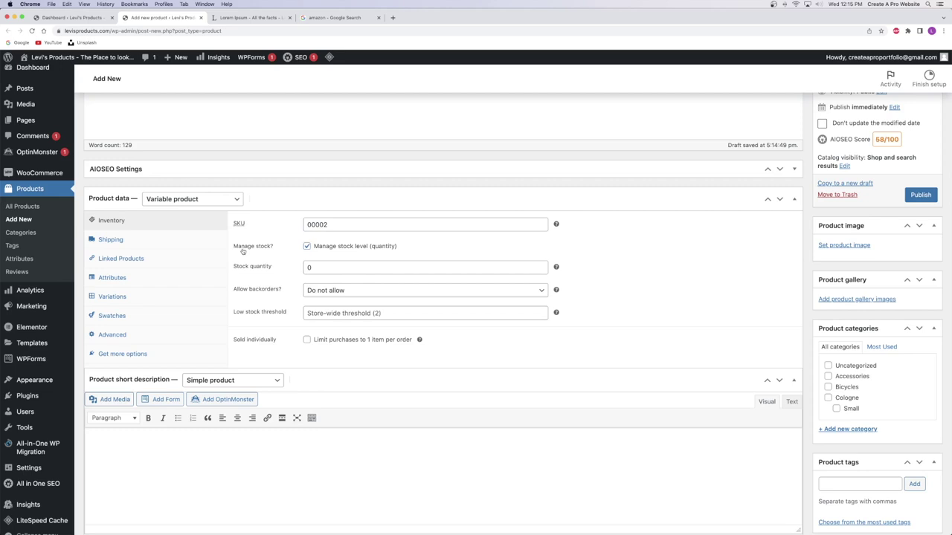
pyautogui.click(307, 248)
pyautogui.doubleClick(323, 270)
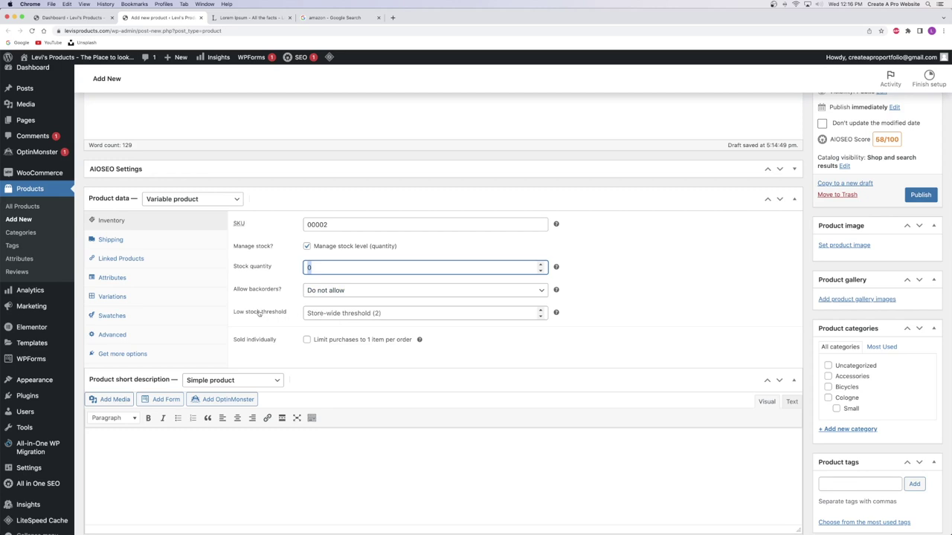
pyautogui.click(285, 315)
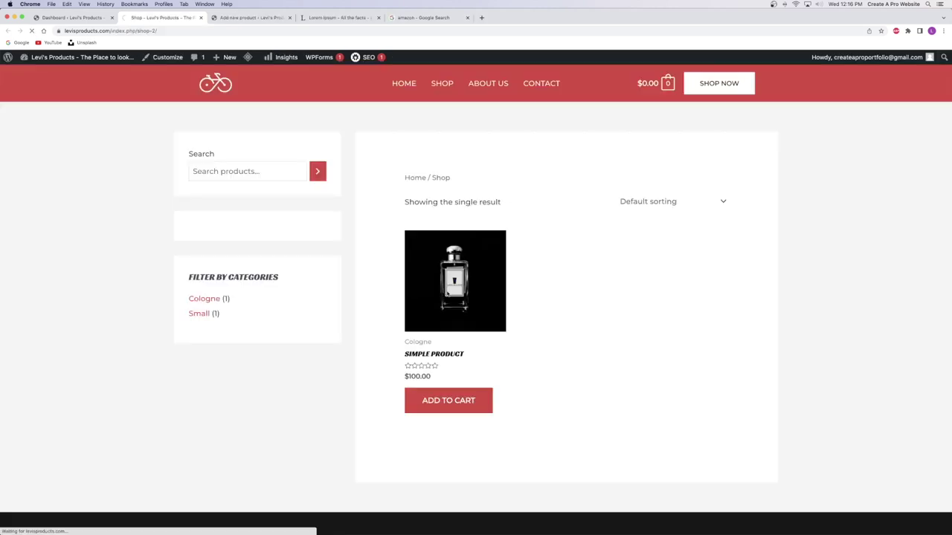
pyautogui.click(450, 293)
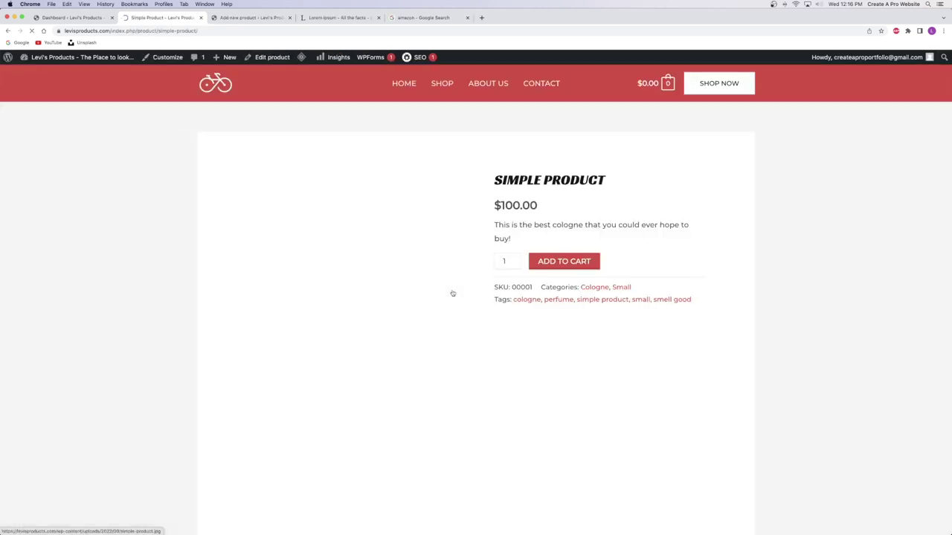
pyautogui.click(514, 260)
pyautogui.click(514, 259)
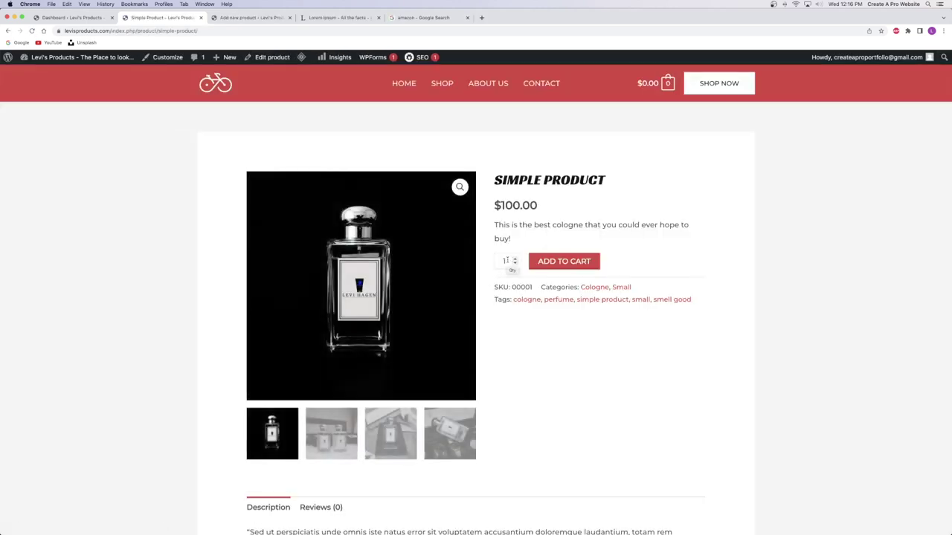
pyautogui.click(514, 260)
pyautogui.click(514, 259)
pyautogui.click(514, 259)
pyautogui.click(514, 259)
pyautogui.click(514, 260)
pyautogui.click(199, 18)
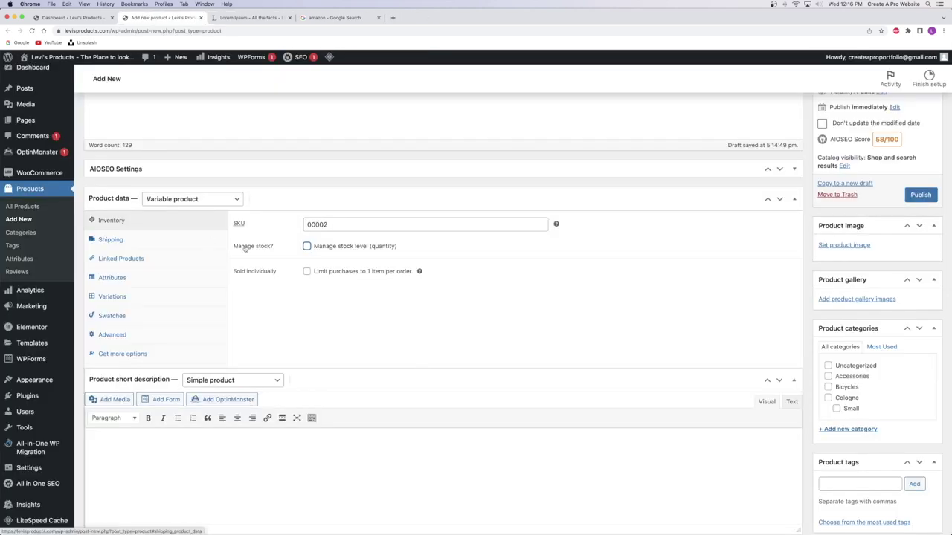
# Add a new blank custom product attribute in the Product data Attributes section.
pyautogui.click(128, 242)
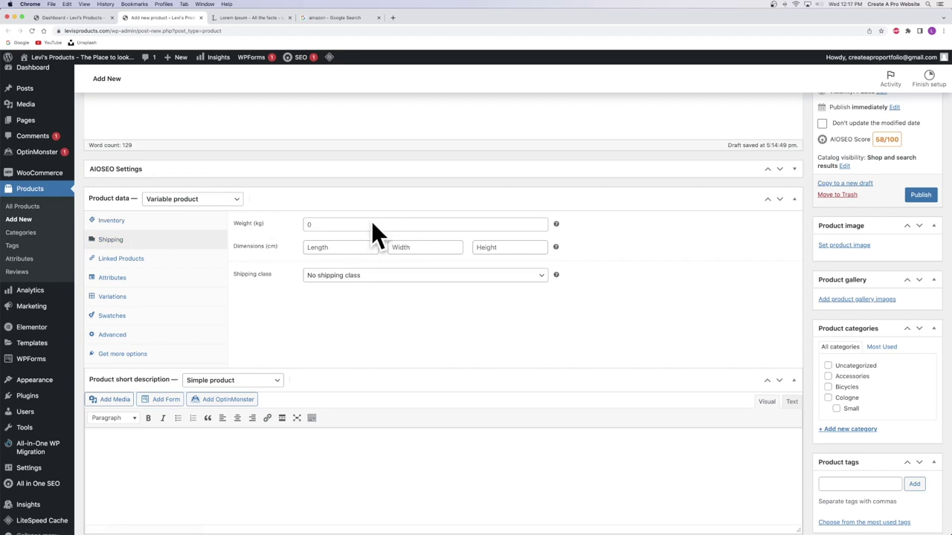
pyautogui.click(133, 264)
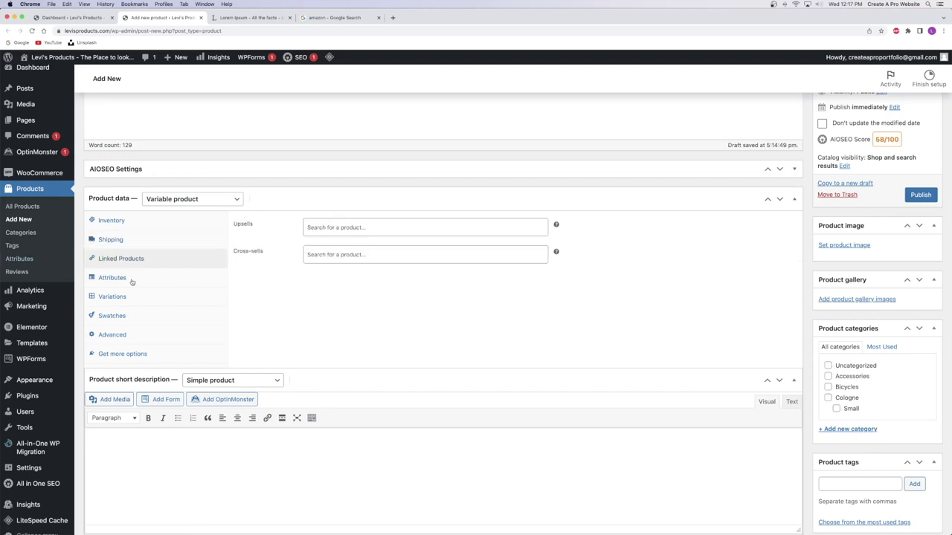
pyautogui.click(131, 282)
pyautogui.click(299, 226)
pyautogui.click(300, 225)
pyautogui.click(318, 224)
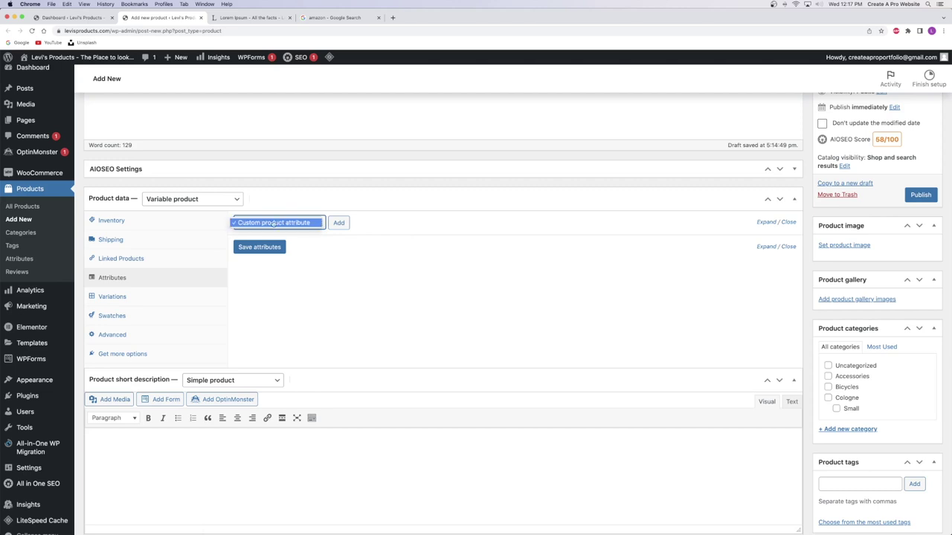
pyautogui.click(288, 224)
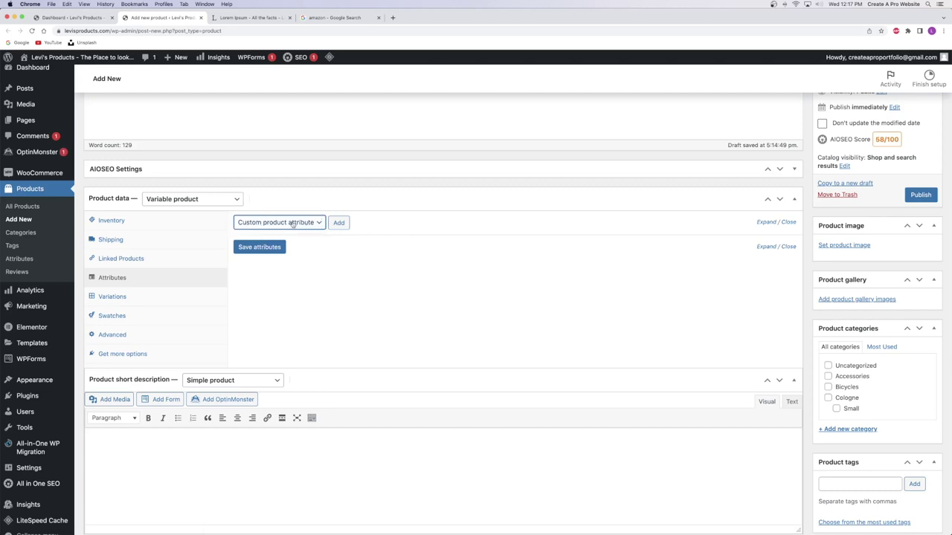
pyautogui.click(339, 223)
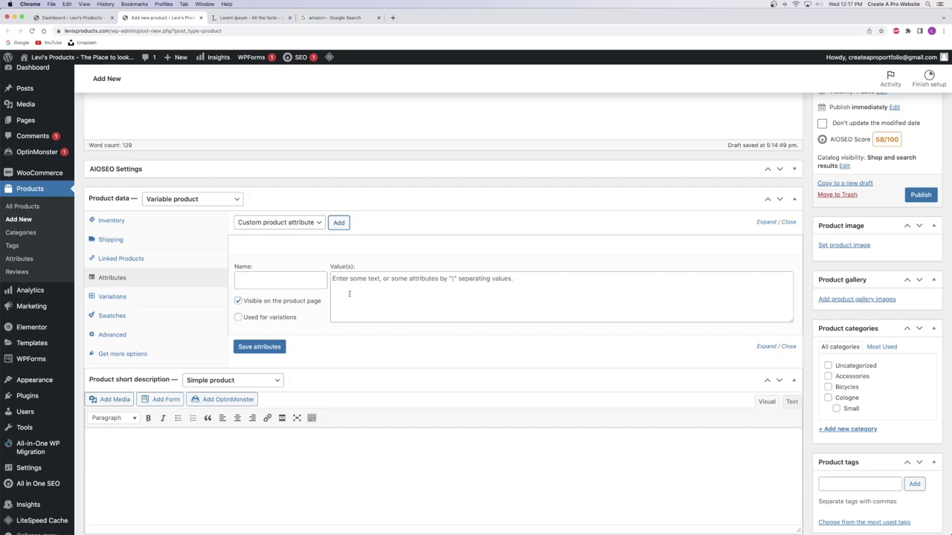
# Create and save a Color attribute with values Black | Red | Blue | White, used for variations.
pyautogui.click(253, 274)
pyautogui.click(361, 278)
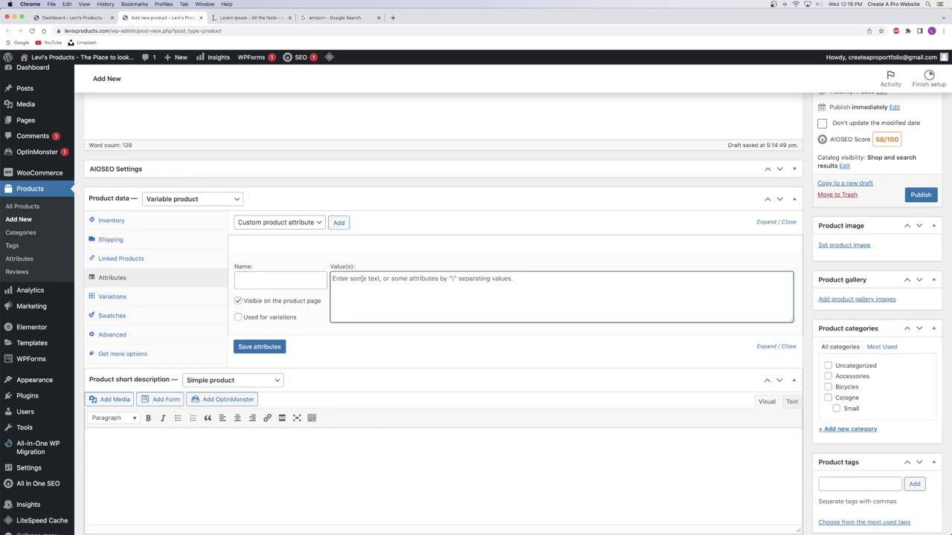
pyautogui.click(284, 282)
pyautogui.write('Color')
pyautogui.click(355, 278)
pyautogui.press('BackSpace')
pyautogui.write('Blac')
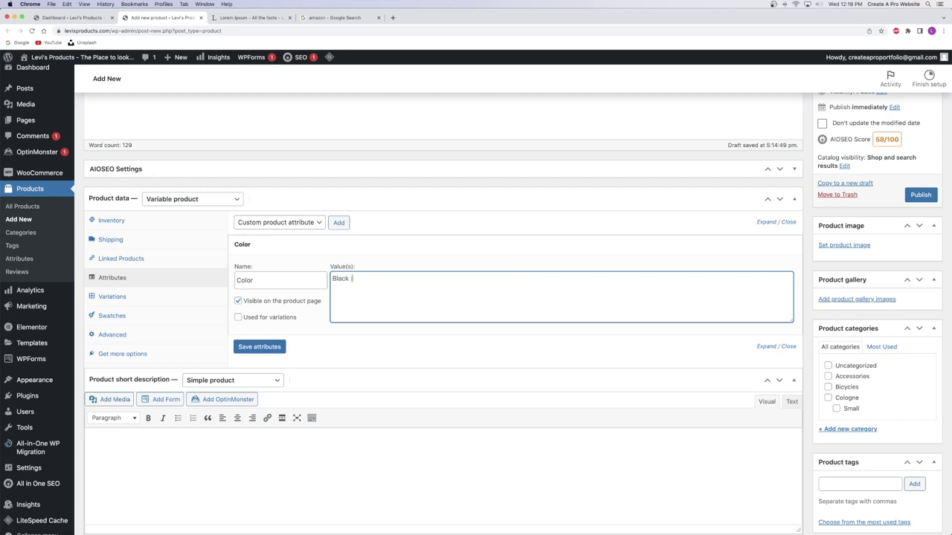
pyautogui.write('k | Red | Blue | White')
pyautogui.click(239, 318)
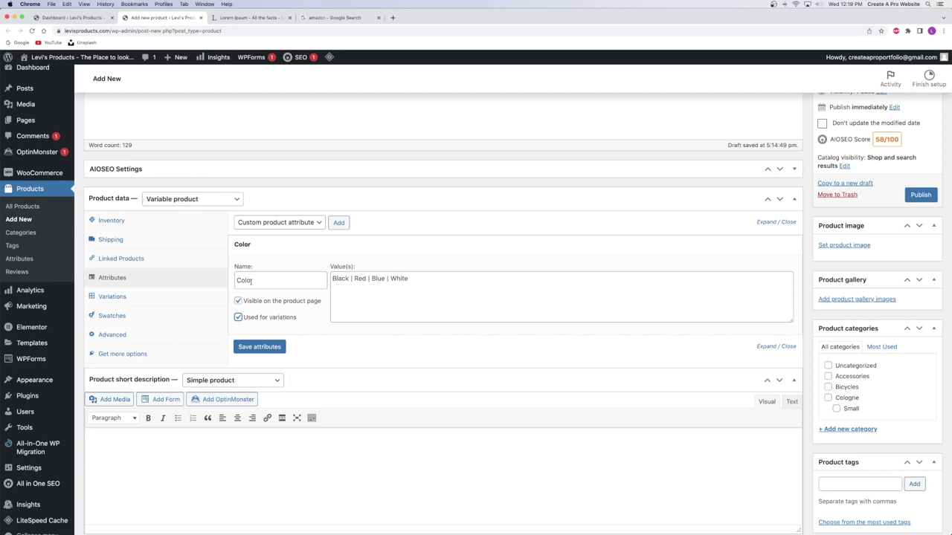
pyautogui.click(262, 349)
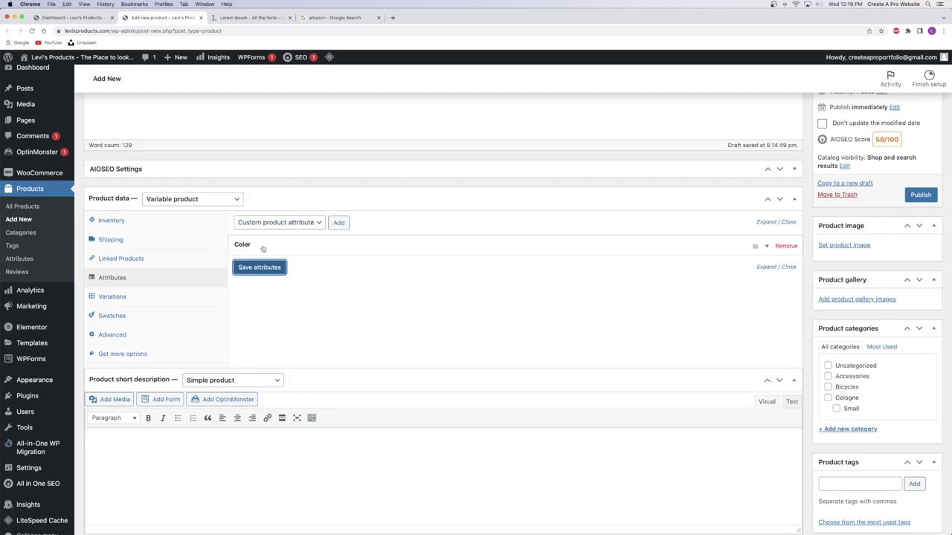
pyautogui.click(339, 223)
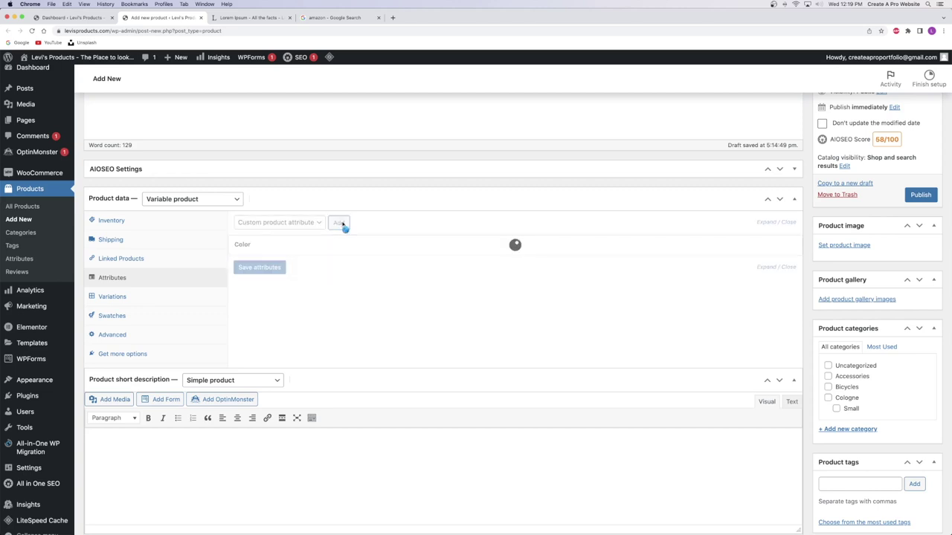
pyautogui.click(277, 298)
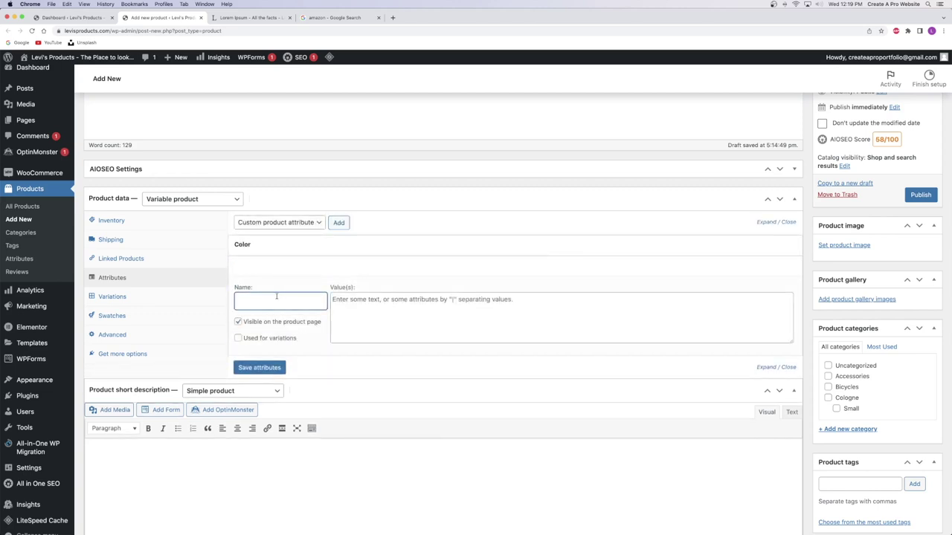
pyautogui.write('Size')
pyautogui.click(360, 313)
pyautogui.write('Small | Medium | Large')
pyautogui.click(255, 338)
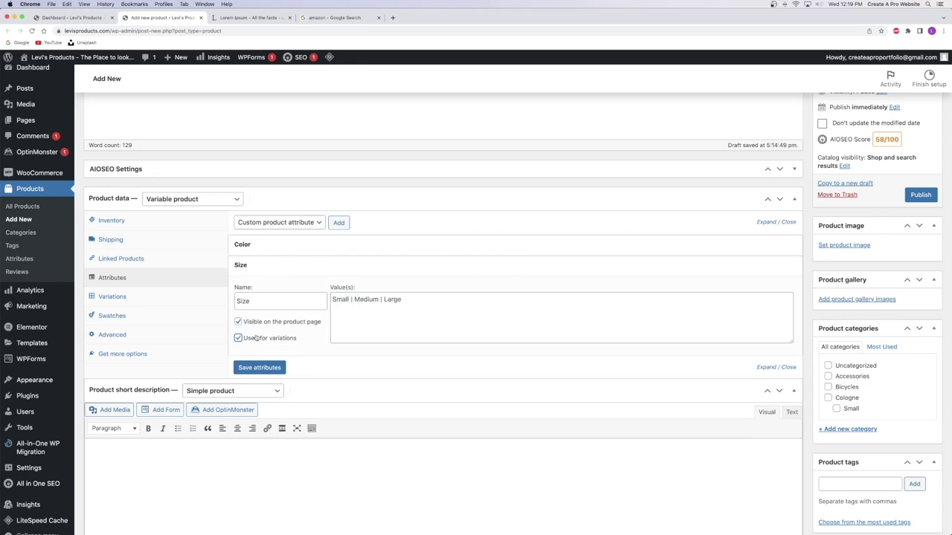
pyautogui.click(261, 369)
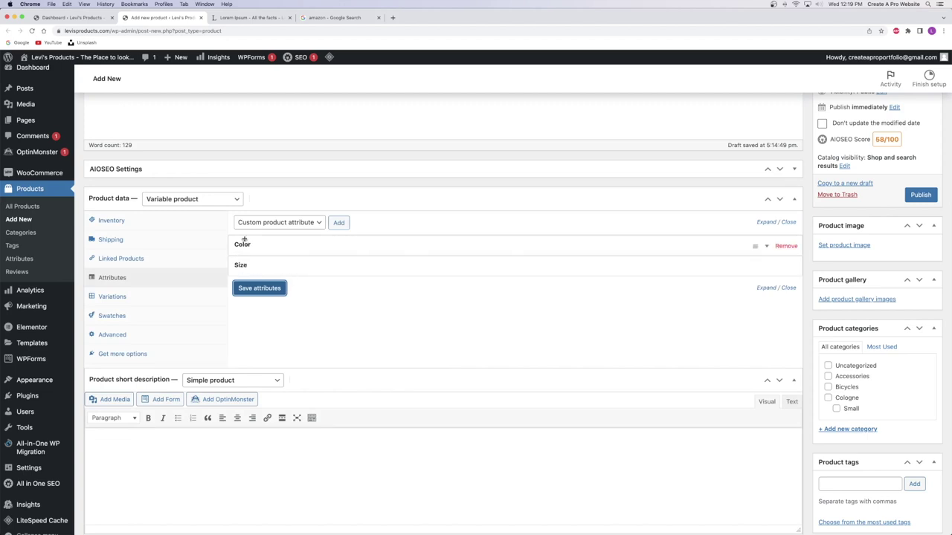
pyautogui.click(257, 246)
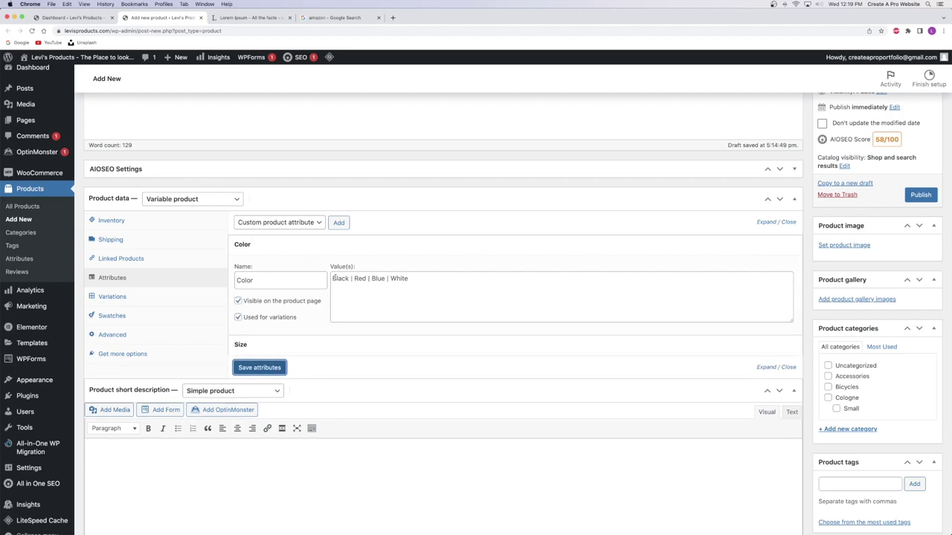
pyautogui.click(294, 351)
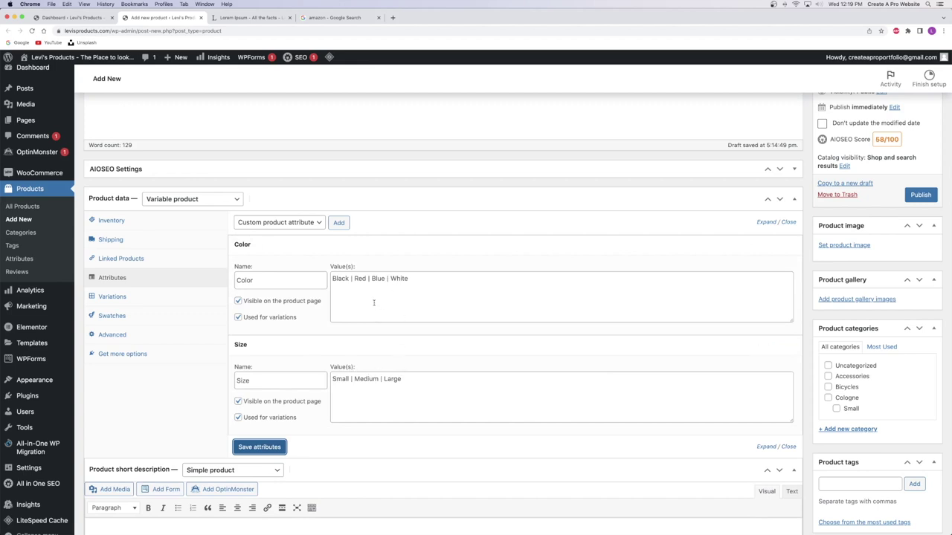
pyautogui.click(268, 246)
pyautogui.click(266, 266)
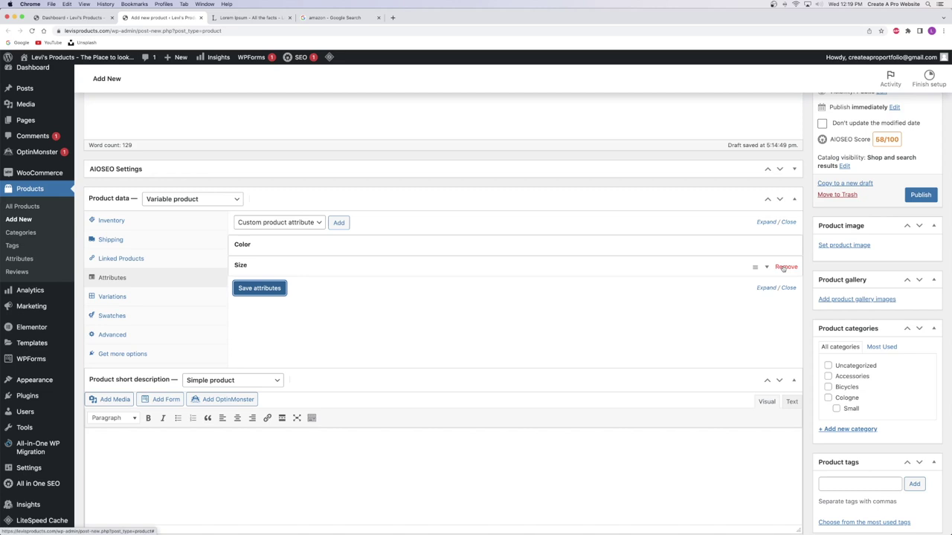
pyautogui.click(781, 268)
pyautogui.click(539, 72)
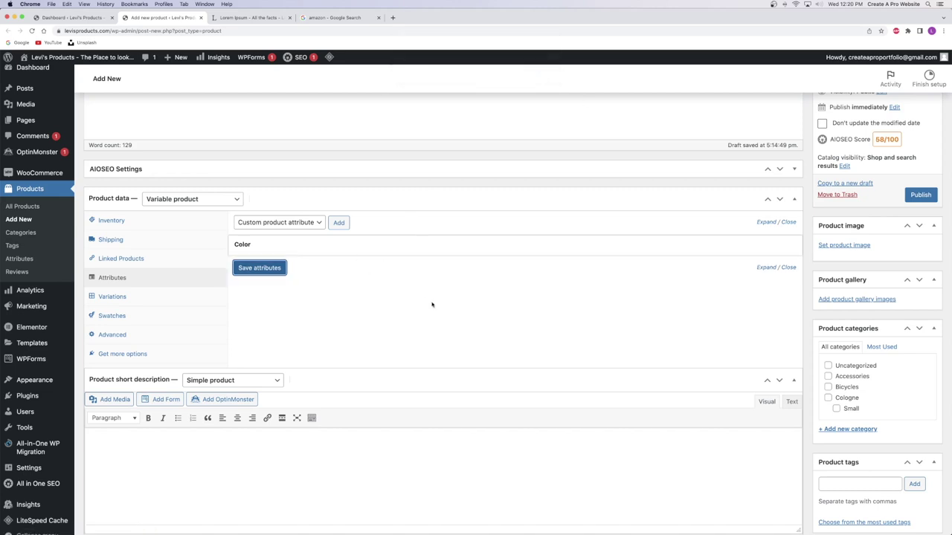
pyautogui.click(254, 249)
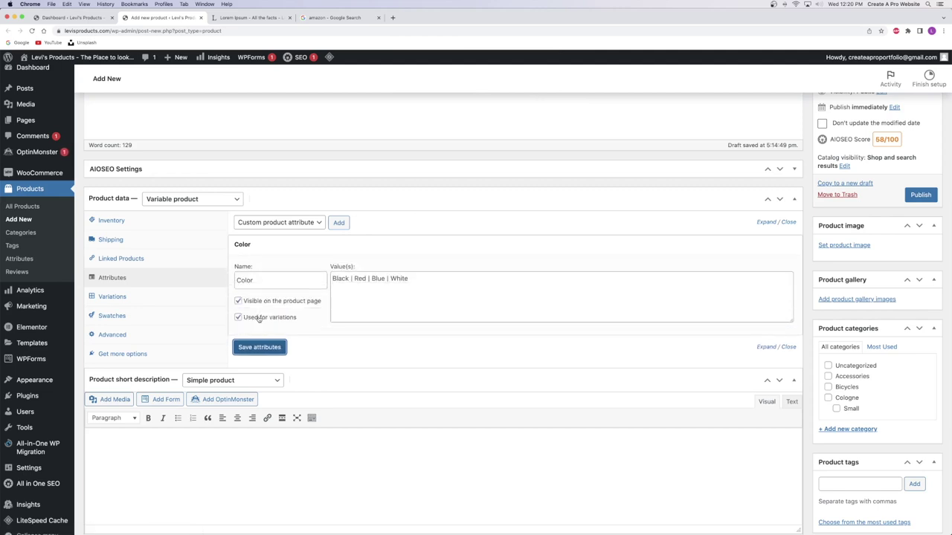
# Create variations from all attributes, producing Black, Red, Blue and White variations.
pyautogui.moveTo(119, 298); pyautogui.dragTo(123, 300)
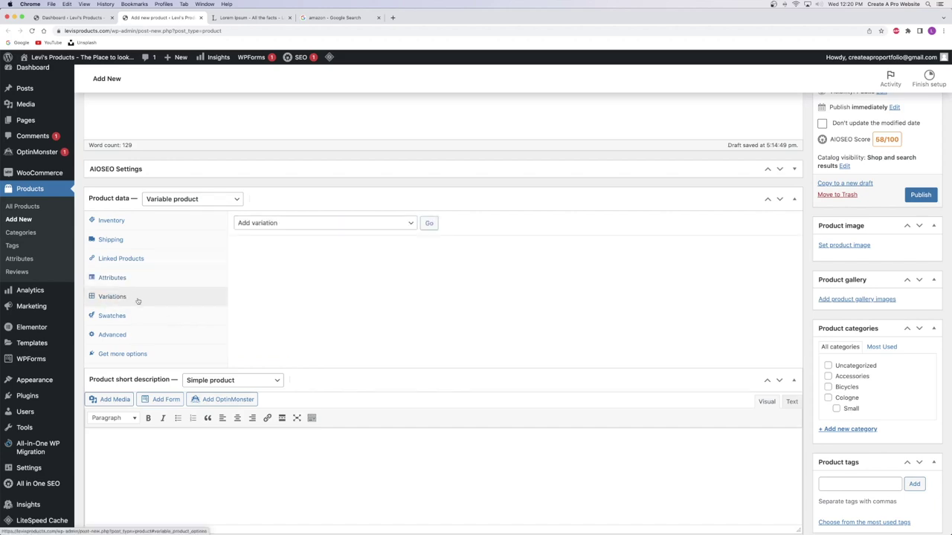
pyautogui.click(253, 223)
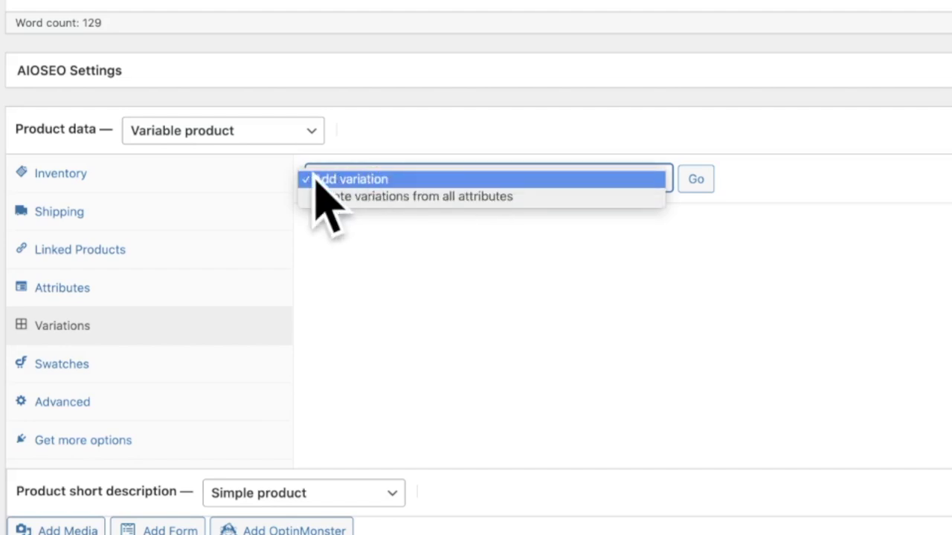
pyautogui.click(377, 197)
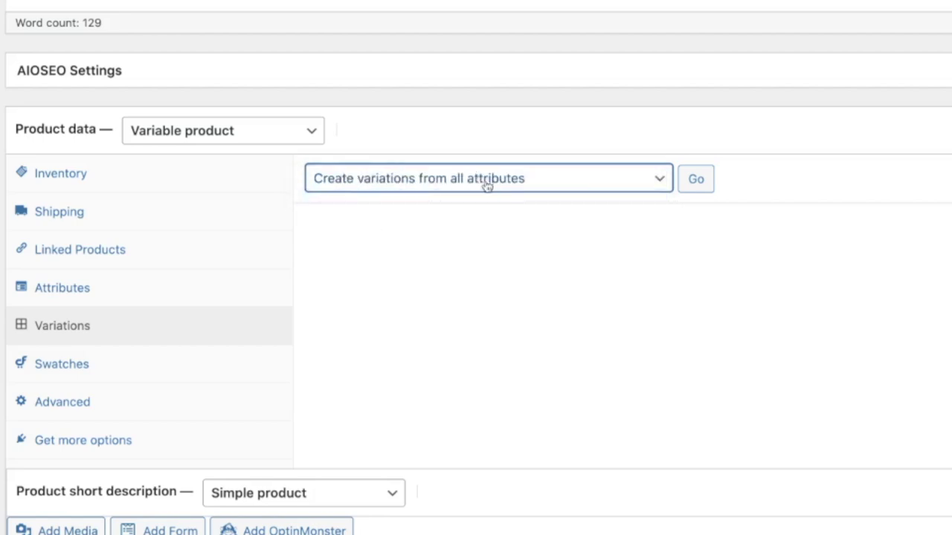
pyautogui.click(694, 179)
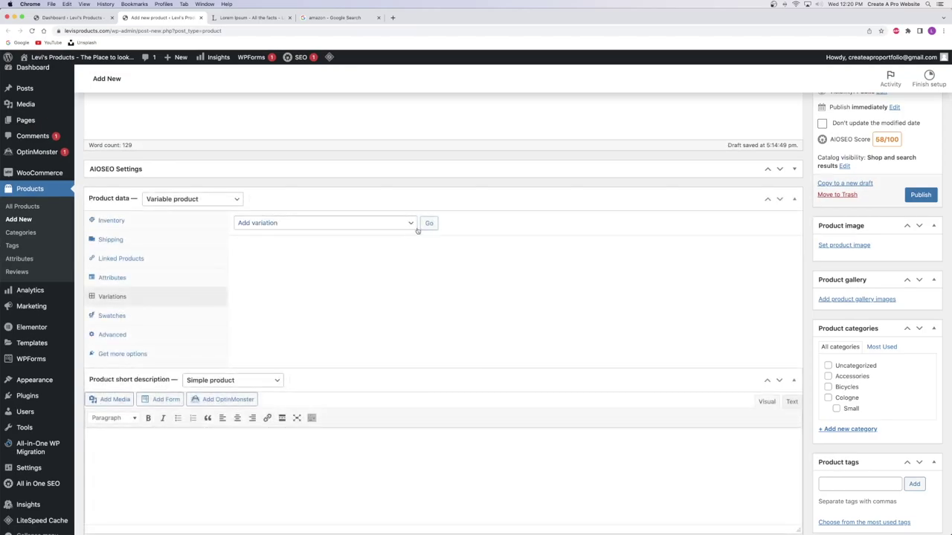
pyautogui.click(368, 223)
pyautogui.click(365, 230)
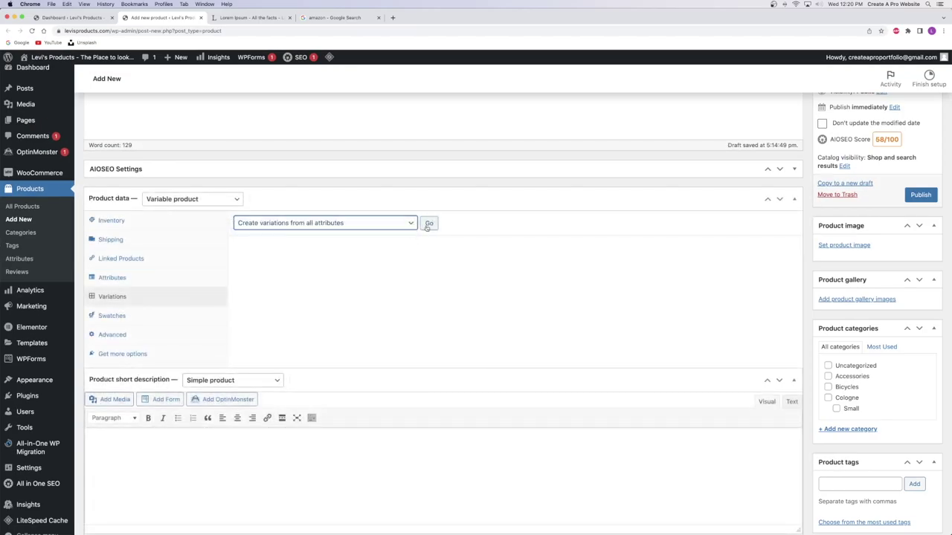
pyautogui.click(429, 225)
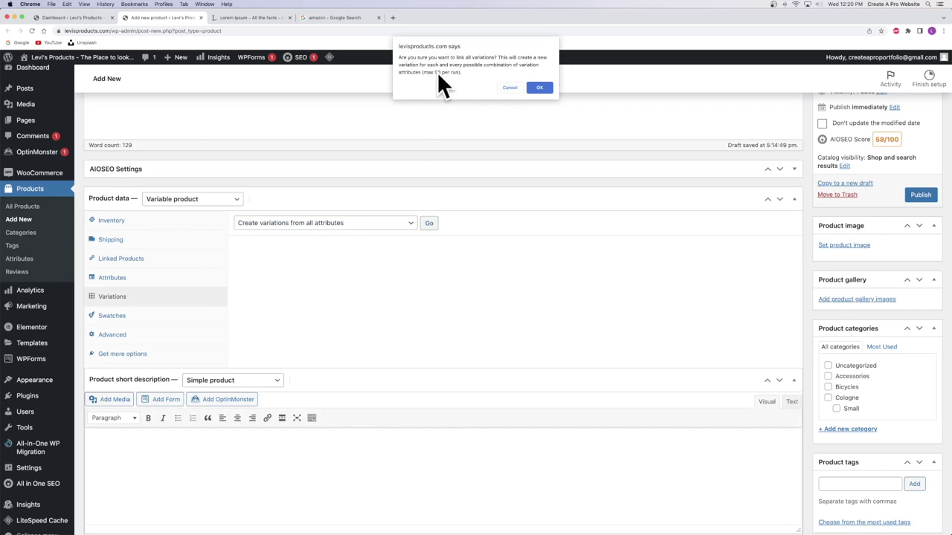
pyautogui.click(538, 88)
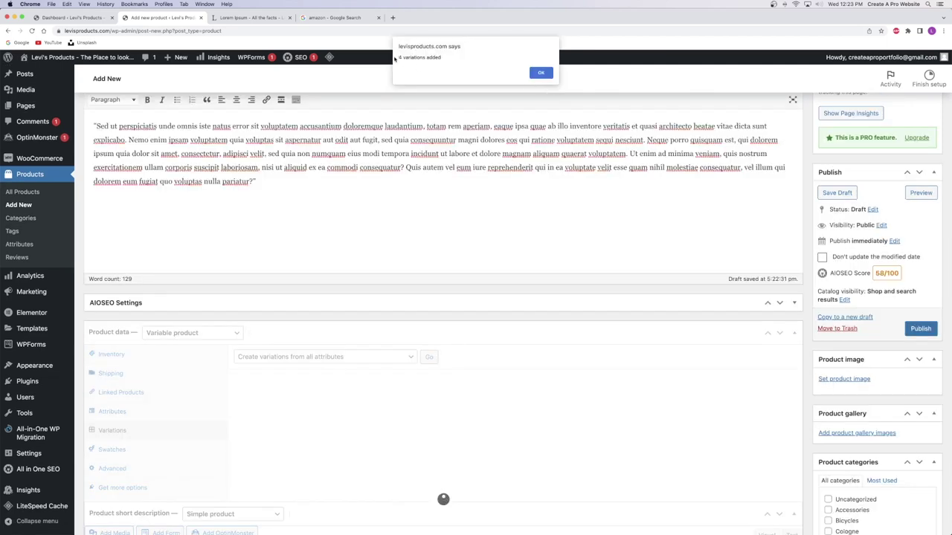
pyautogui.click(540, 73)
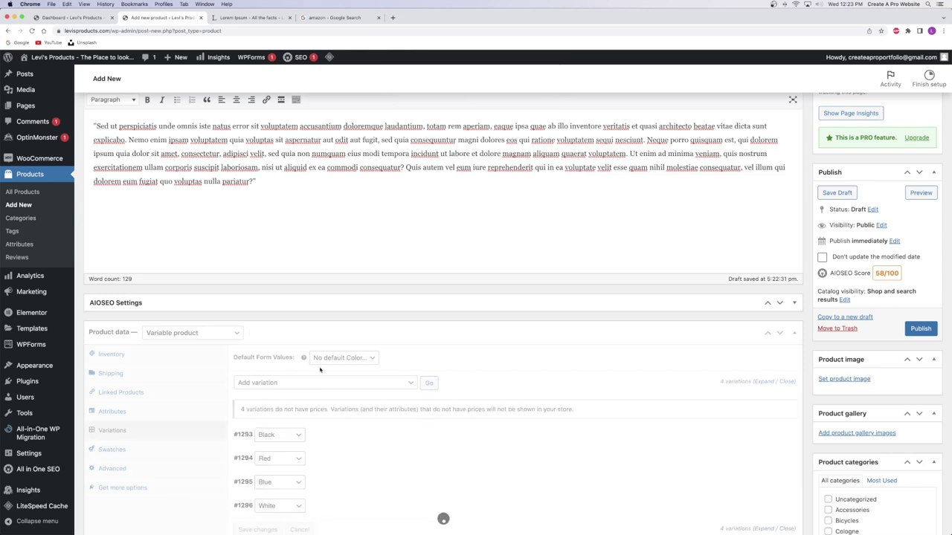
# Expand all four variations' details and bring up the image chooser for the Black variation.
pyautogui.scroll(-3, 296, 368)
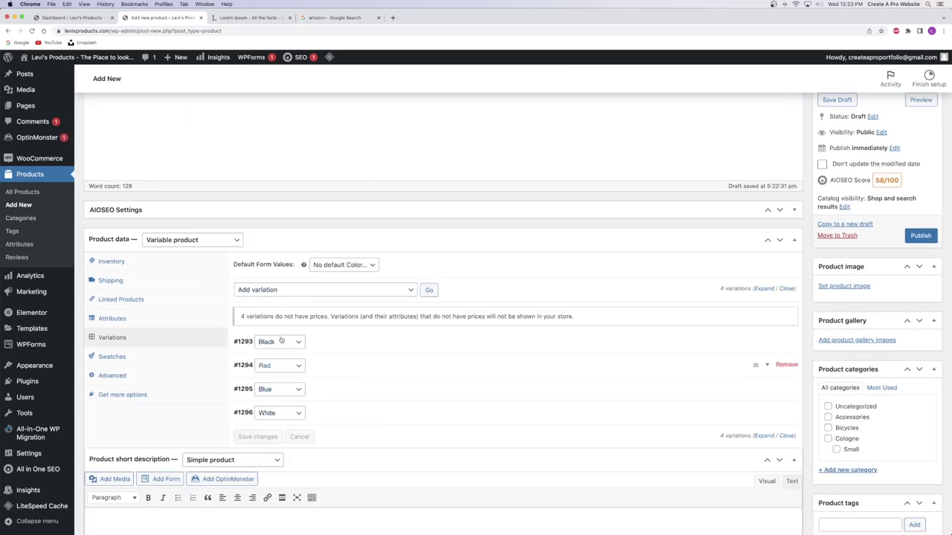
pyautogui.scroll(-2, 311, 278)
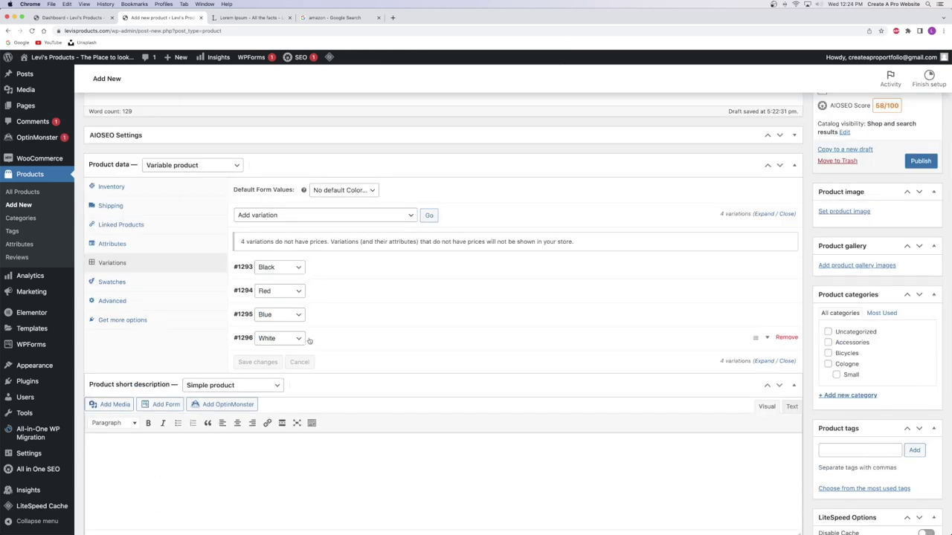
pyautogui.click(113, 244)
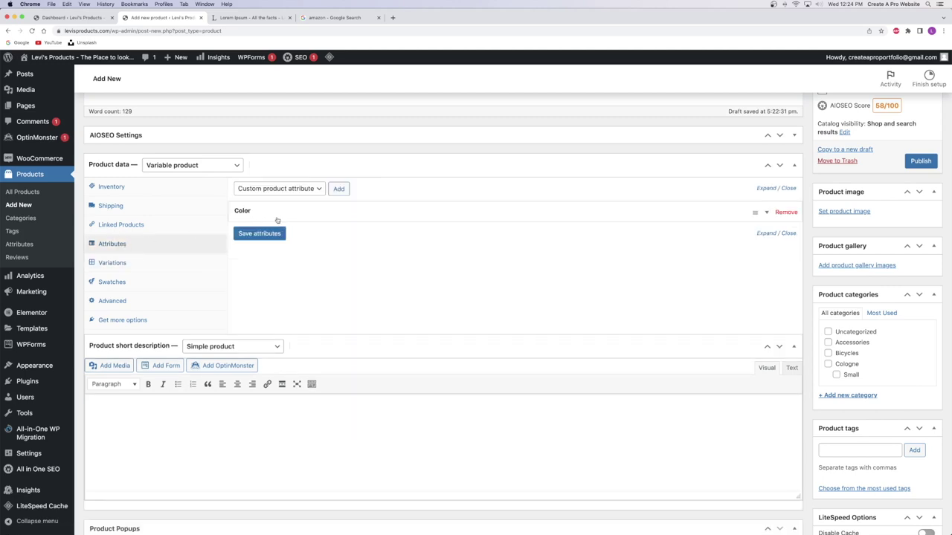
pyautogui.click(132, 264)
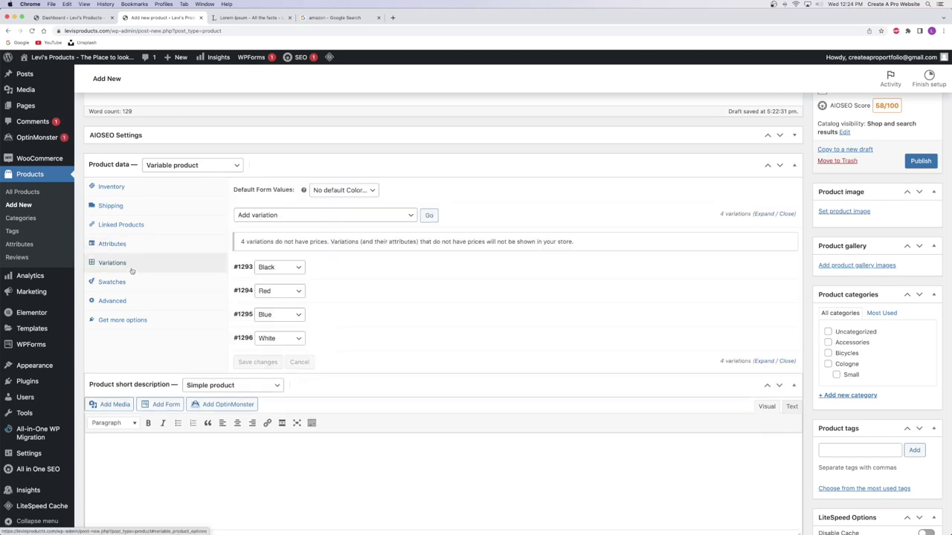
pyautogui.click(331, 270)
pyautogui.scroll(-3, 331, 270)
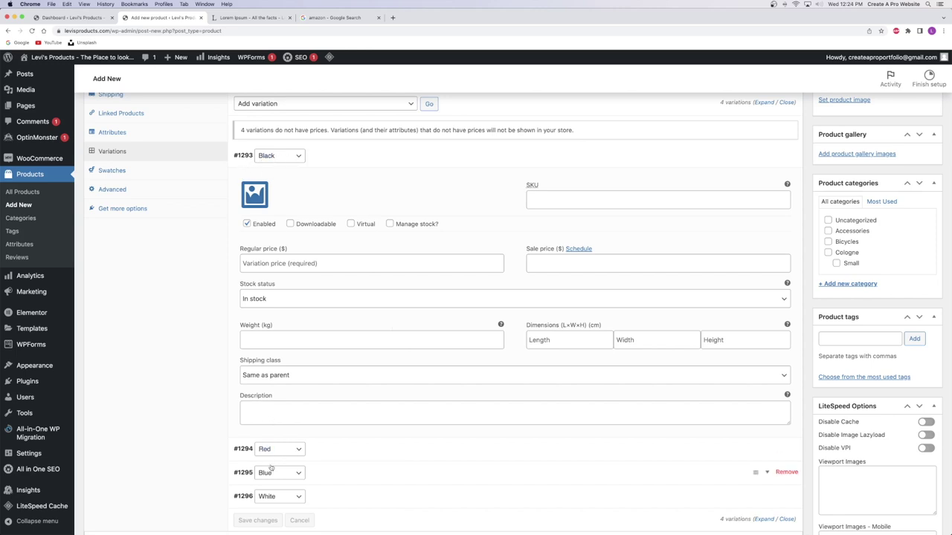
pyautogui.click(331, 157)
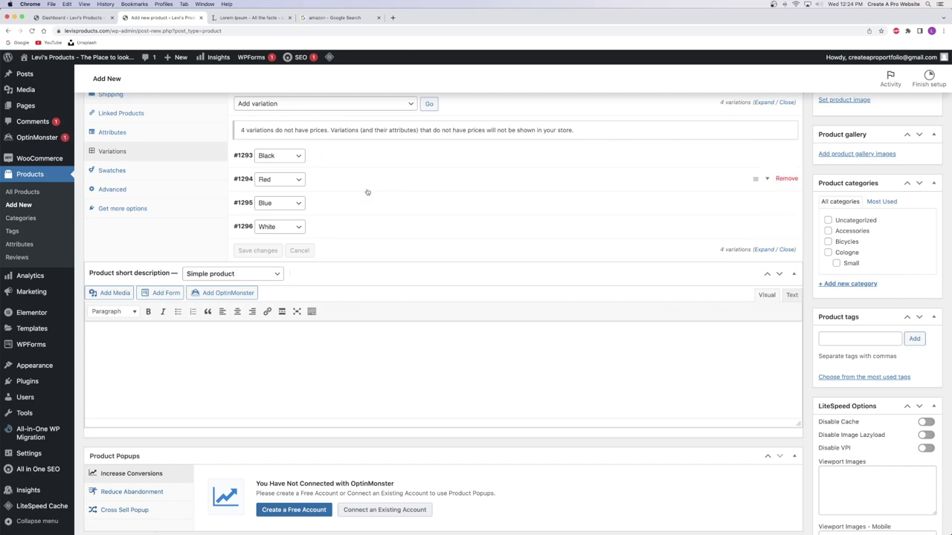
pyautogui.click(765, 103)
pyautogui.scroll(-10, 317, 195)
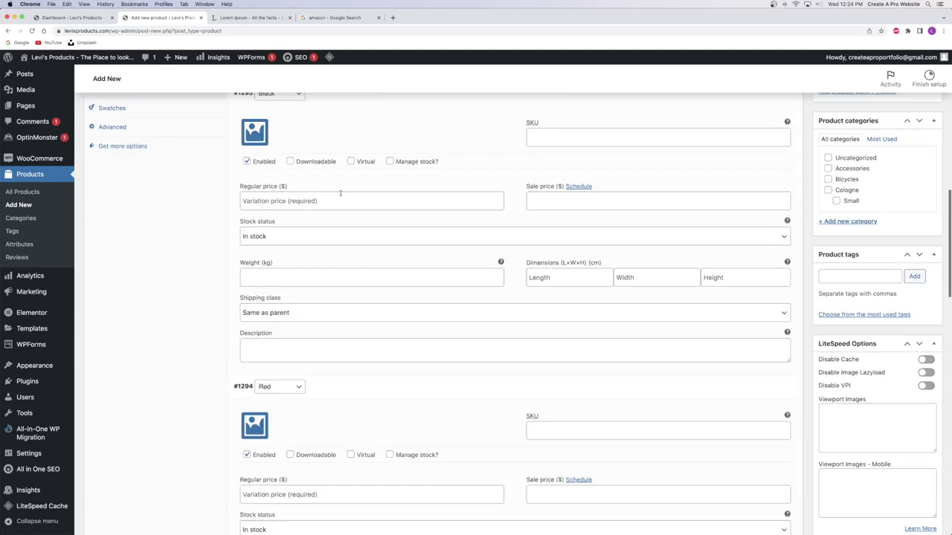
pyautogui.scroll(12, 345, 194)
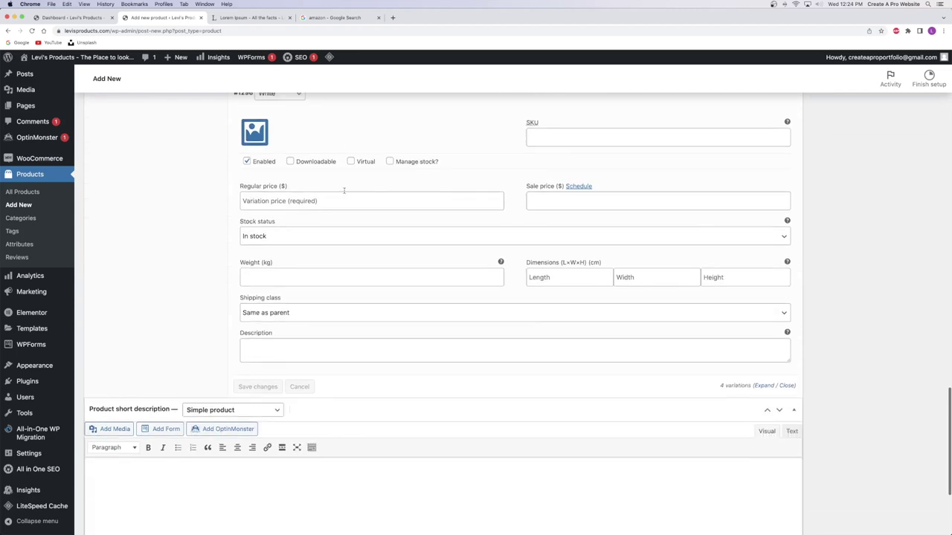
pyautogui.scroll(-3, 352, 191)
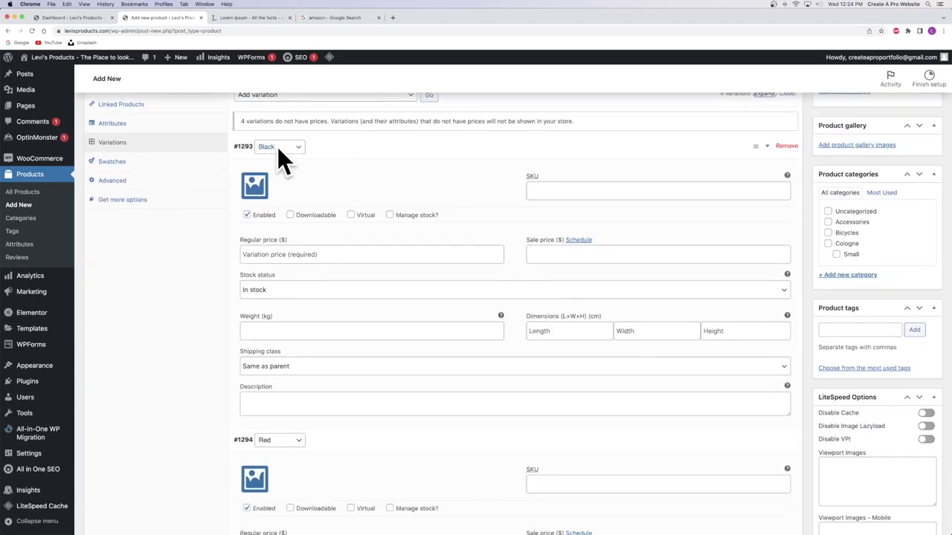
pyautogui.click(255, 186)
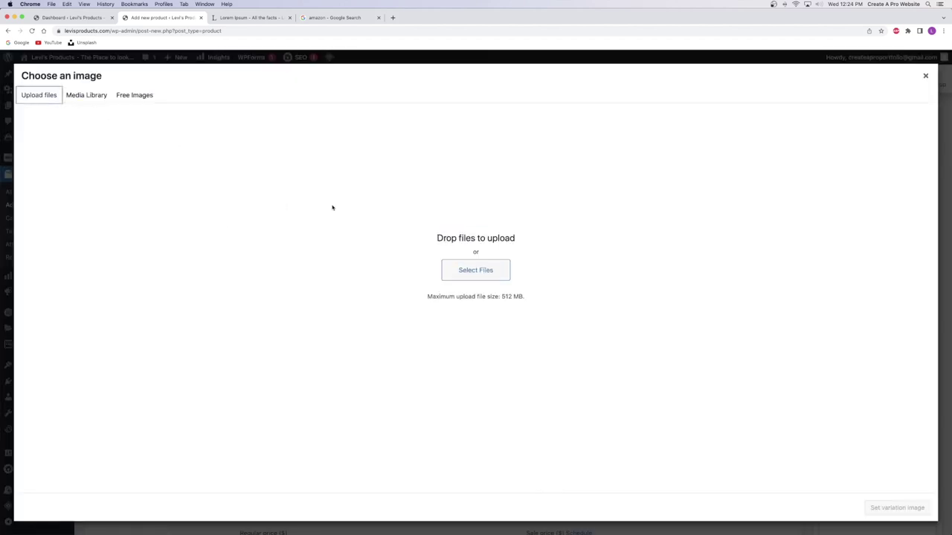
# Set black.jpg from the Media Library as the Black variation's image.
pyautogui.click(484, 271)
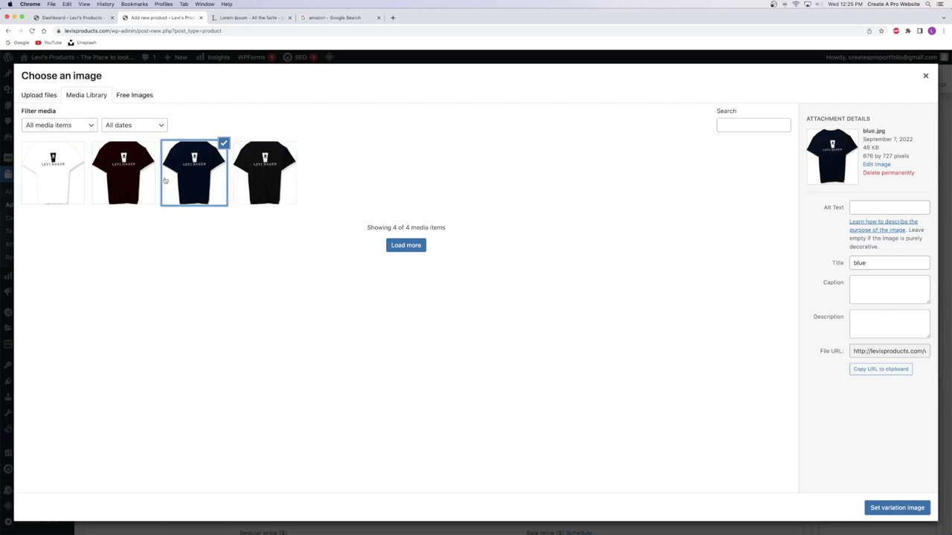
pyautogui.click(272, 168)
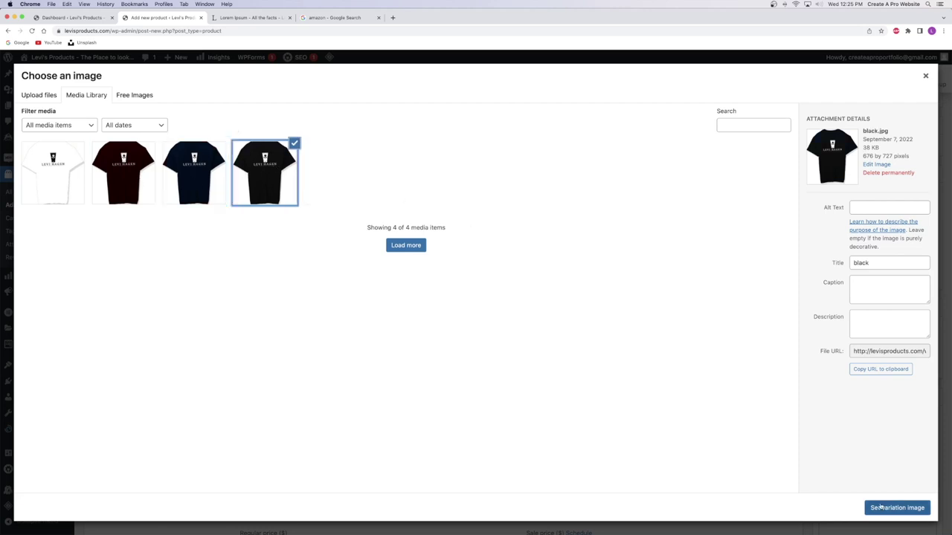
pyautogui.click(897, 508)
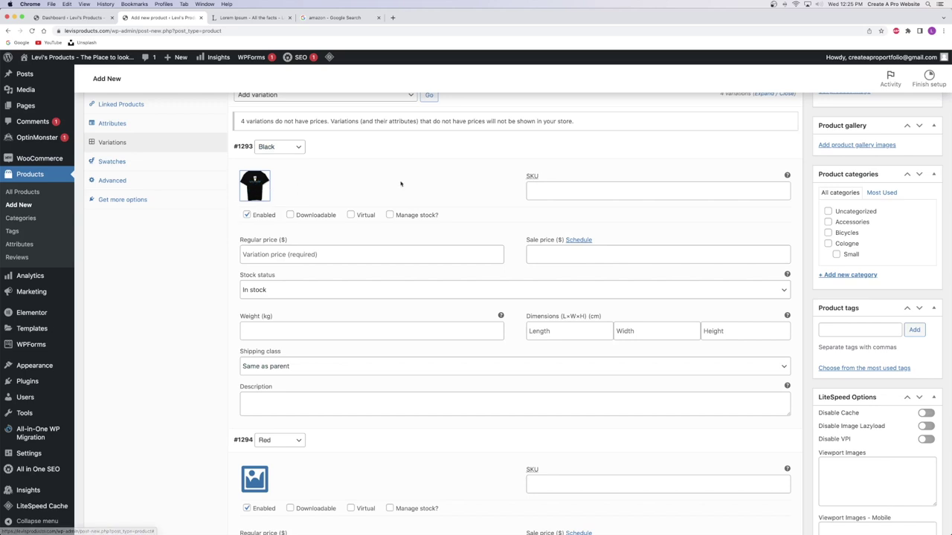
pyautogui.click(555, 192)
# Enter SKU 00003 for the Black variation.
pyautogui.write('0000')
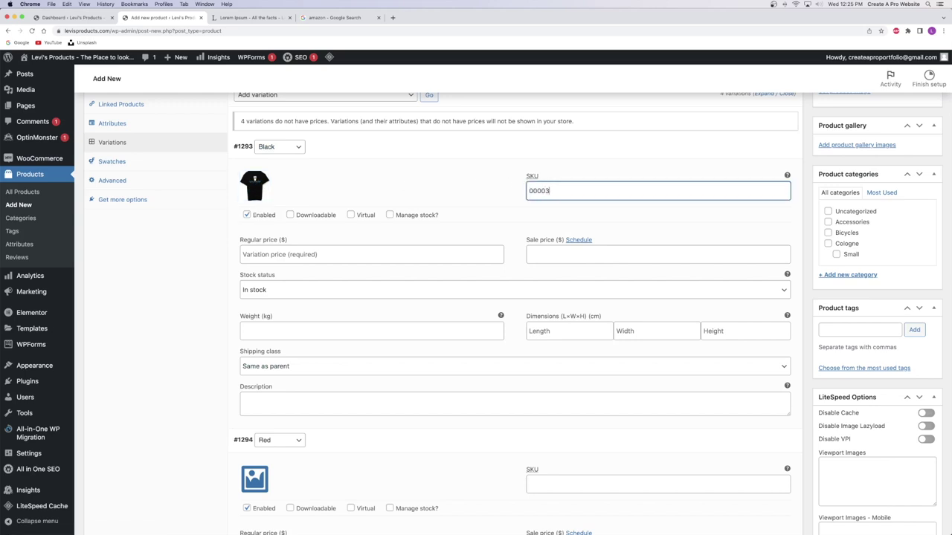
pyautogui.write('3')
pyautogui.click(287, 253)
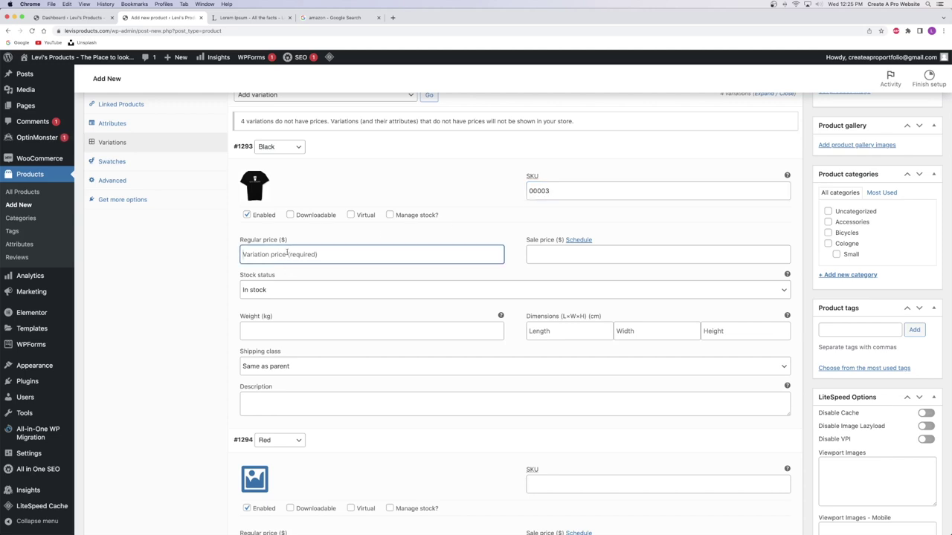
pyautogui.click(573, 254)
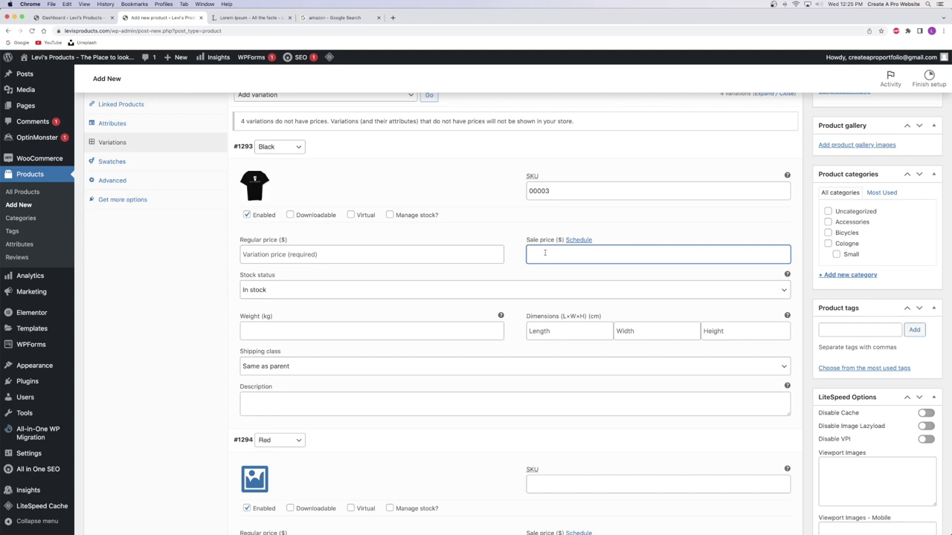
# Open the sale price schedule, then cancel it so no sale dates are set.
pyautogui.click(580, 240)
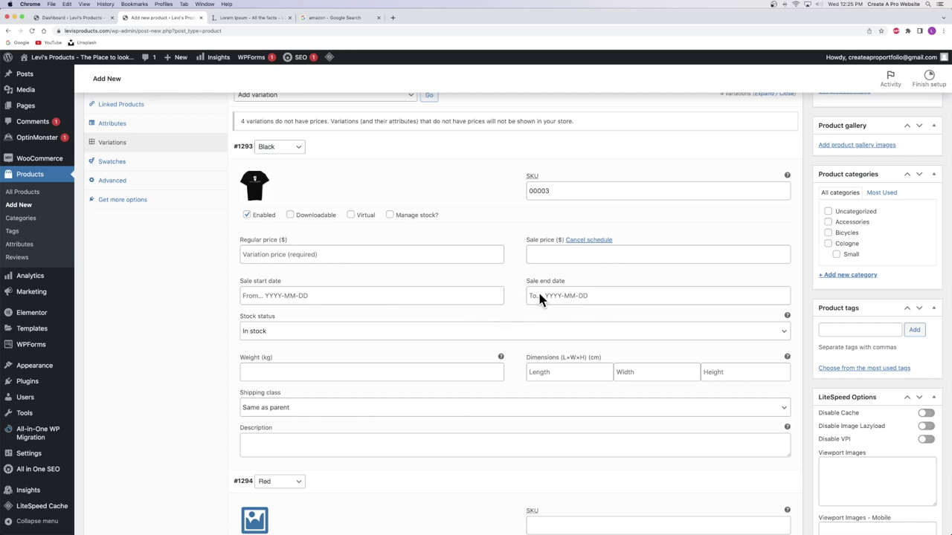
pyautogui.click(443, 298)
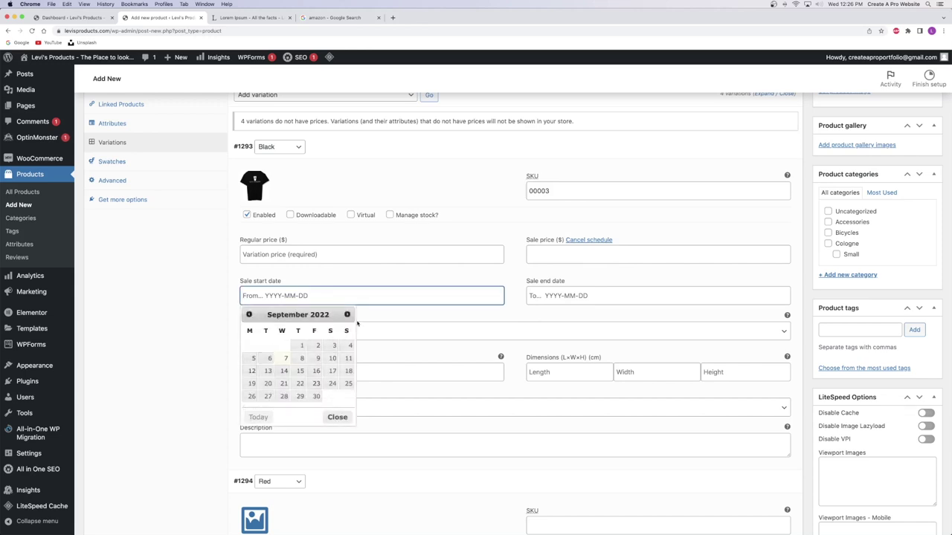
pyautogui.click(347, 315)
pyautogui.click(347, 315)
pyautogui.click(347, 314)
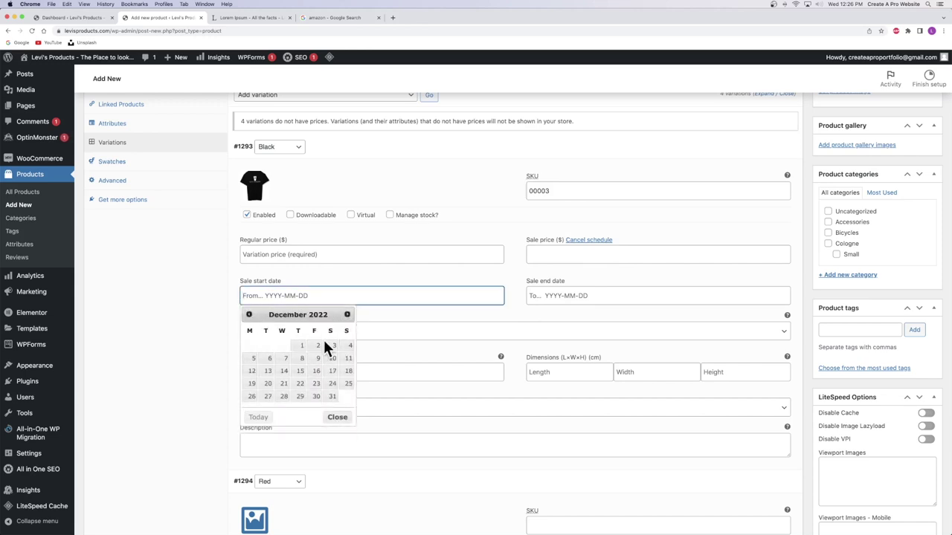
pyautogui.click(341, 417)
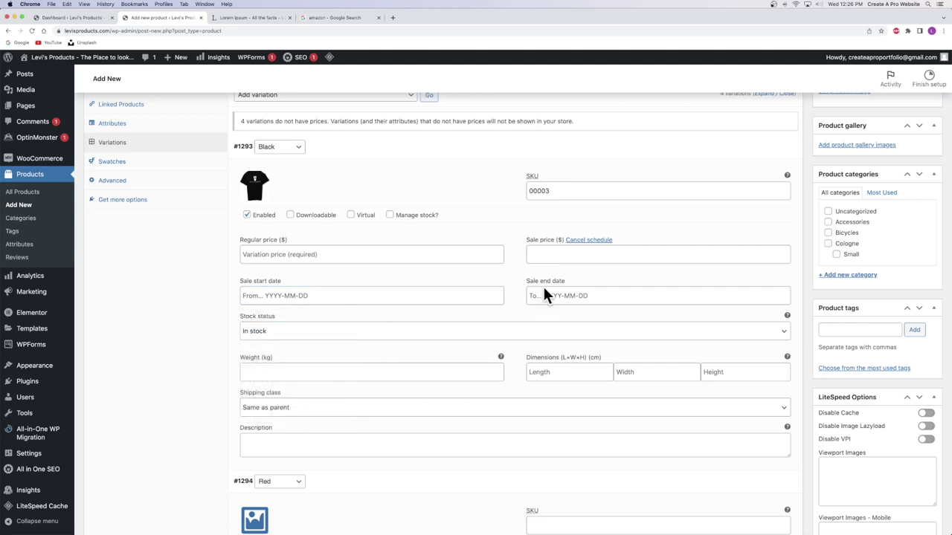
pyautogui.click(595, 239)
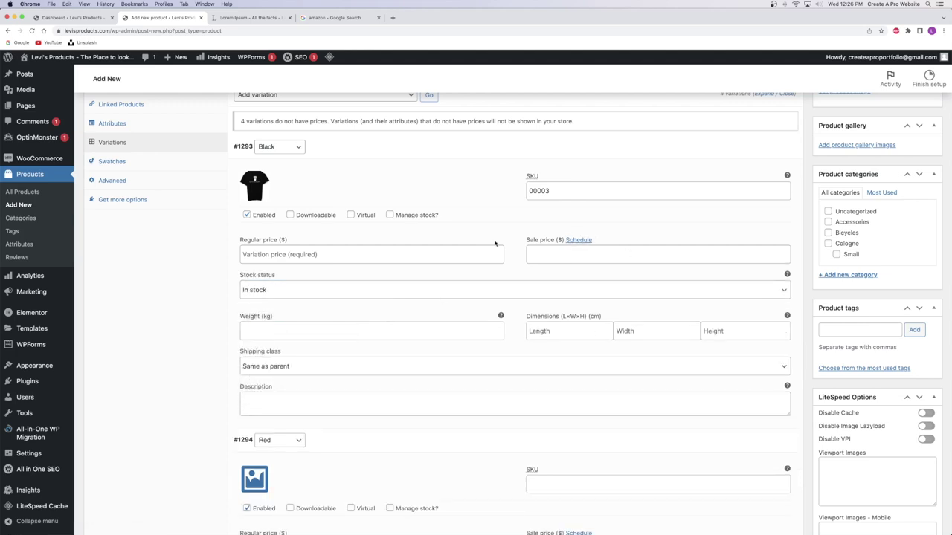
# Set the Black variation's regular price to 35 and sale price to 30.
pyautogui.click(305, 257)
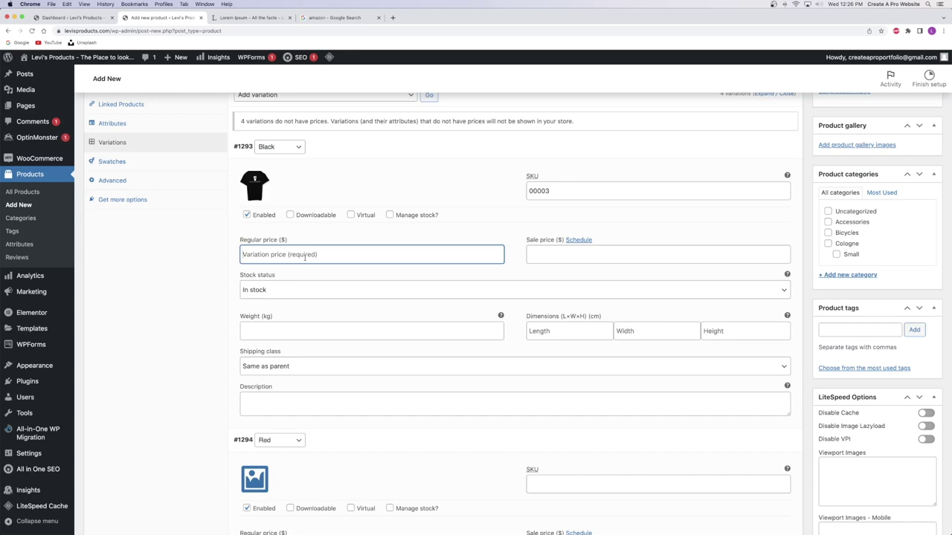
pyautogui.write('35')
pyautogui.click(562, 256)
pyautogui.write('39')
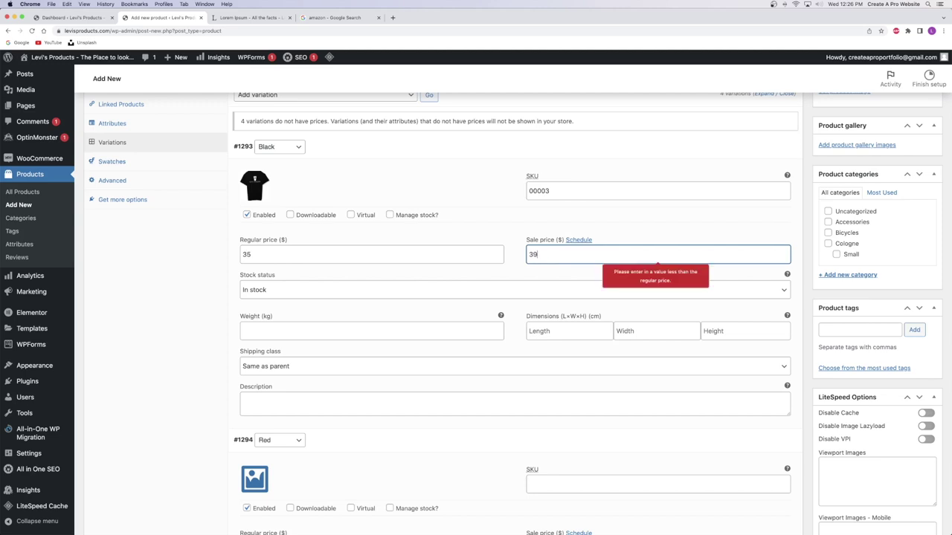
pyautogui.write('0')
pyautogui.click(503, 225)
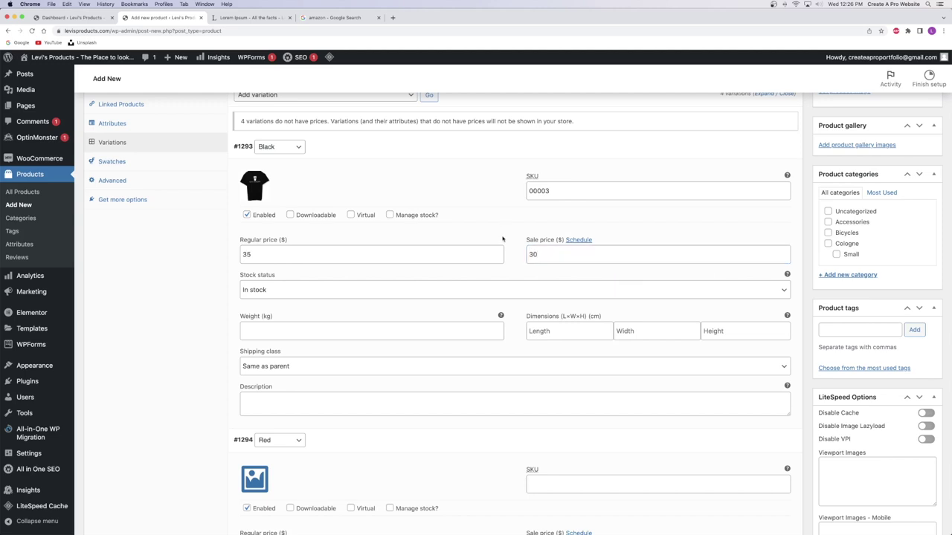
# Add the description 'This sis the balack tshirt description' to the Black variation.
pyautogui.click(260, 316)
pyautogui.press('Tab')
pyautogui.press('Tab')
pyautogui.click(721, 332)
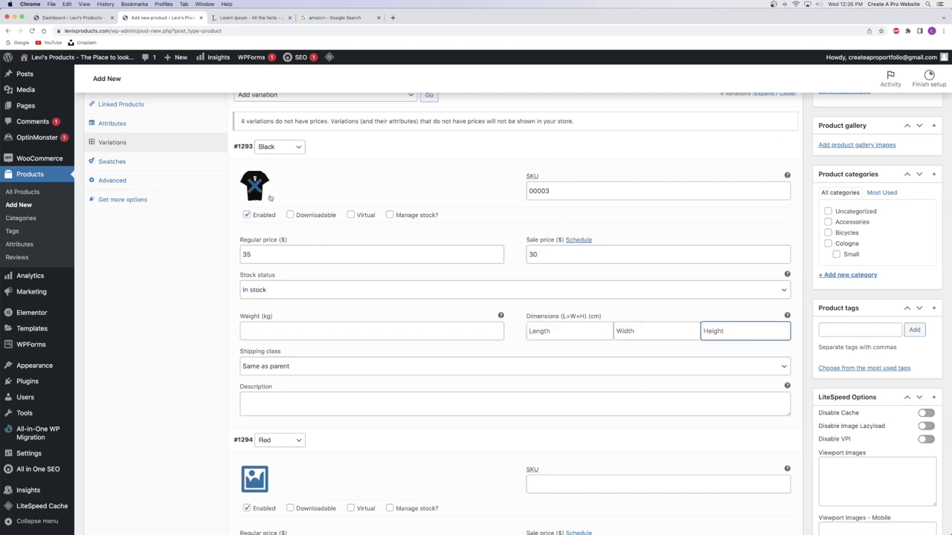
pyautogui.scroll(1, 266, 193)
pyautogui.scroll(2, 266, 194)
pyautogui.scroll(-3, 268, 199)
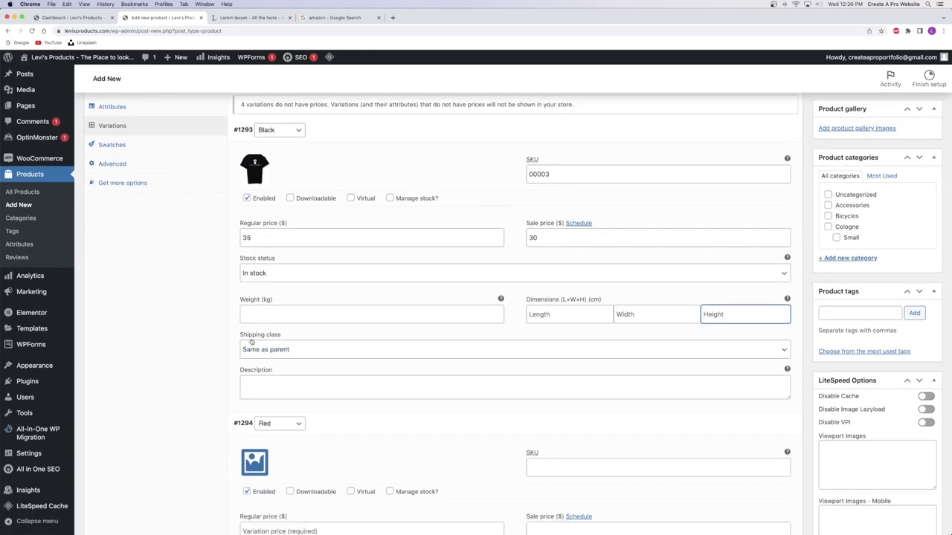
pyautogui.click(265, 386)
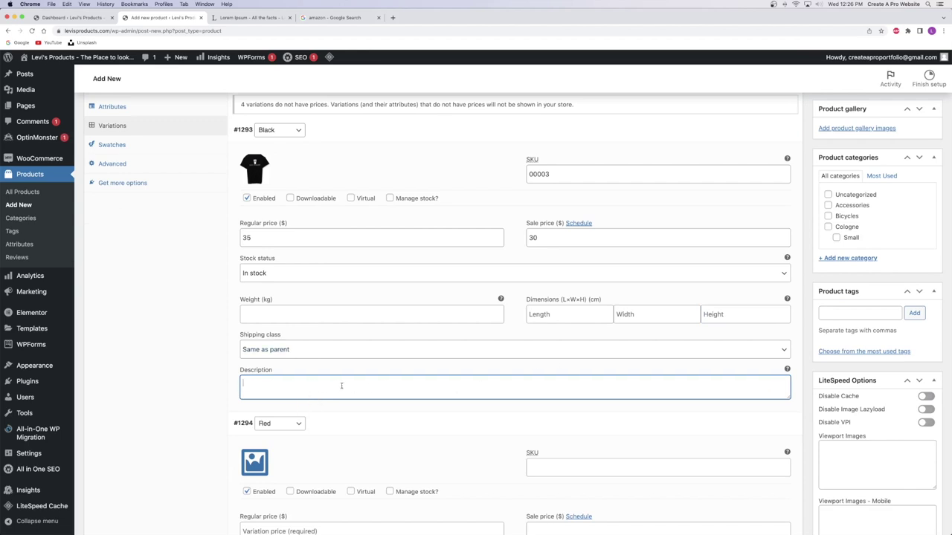
pyautogui.write('This sis the balack tshirt description')
# Leave Manage stock off for the variation and save the variation changes.
pyautogui.click(390, 198)
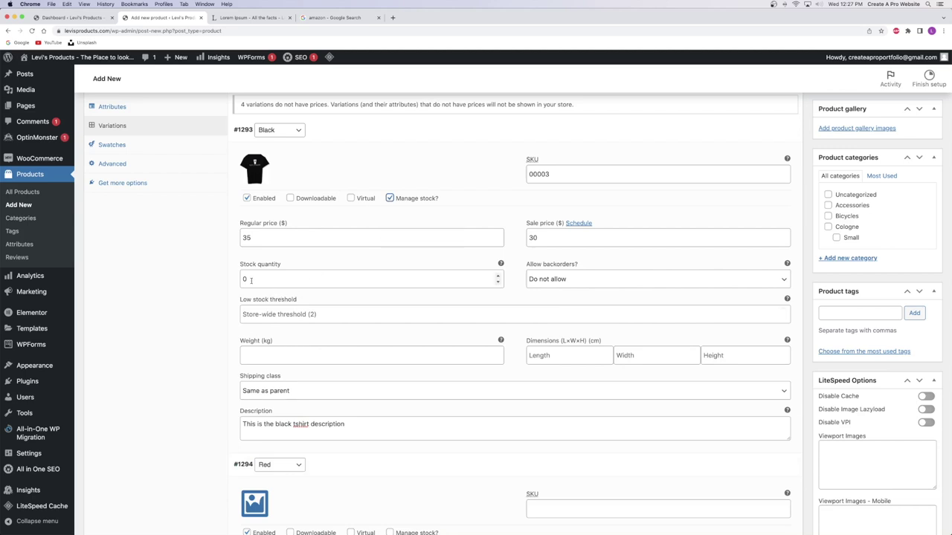
pyautogui.doubleClick(255, 278)
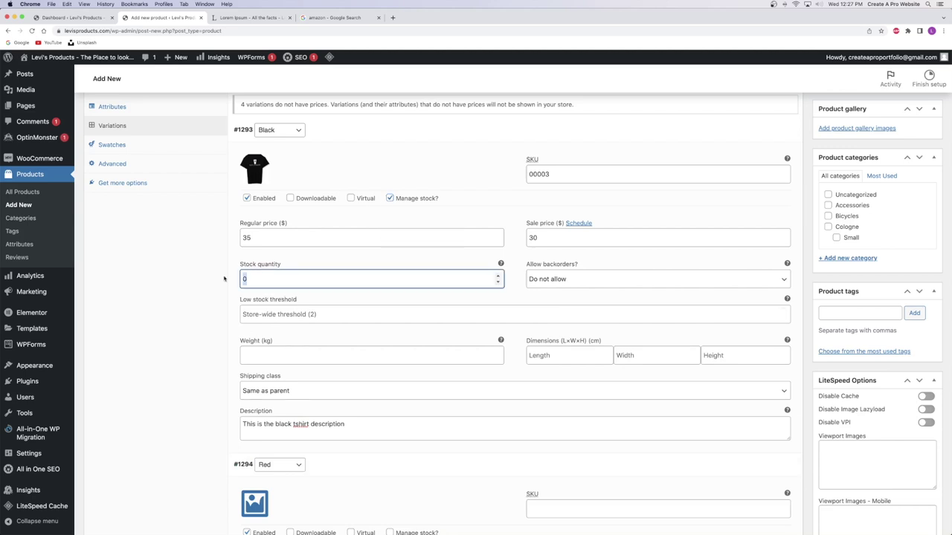
pyautogui.press('Tab')
pyautogui.press('space')
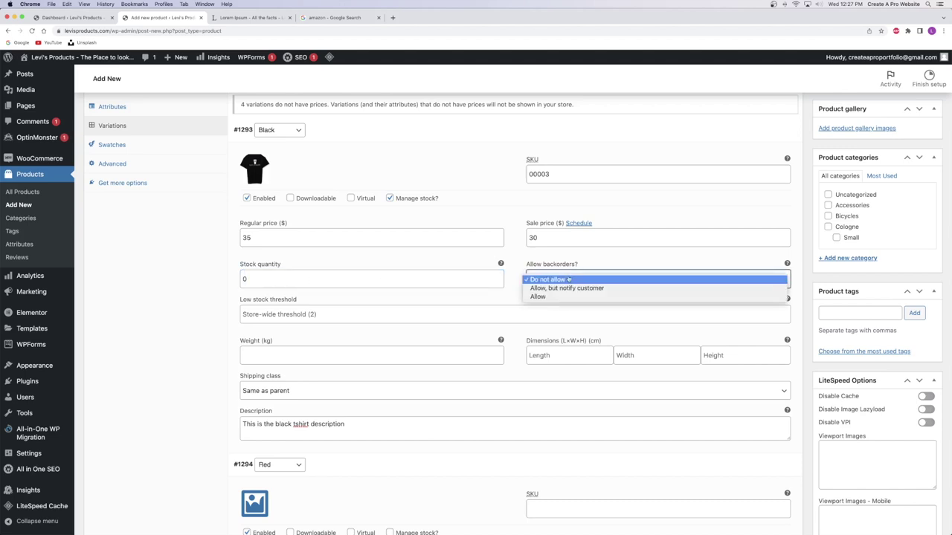
pyautogui.press('Return')
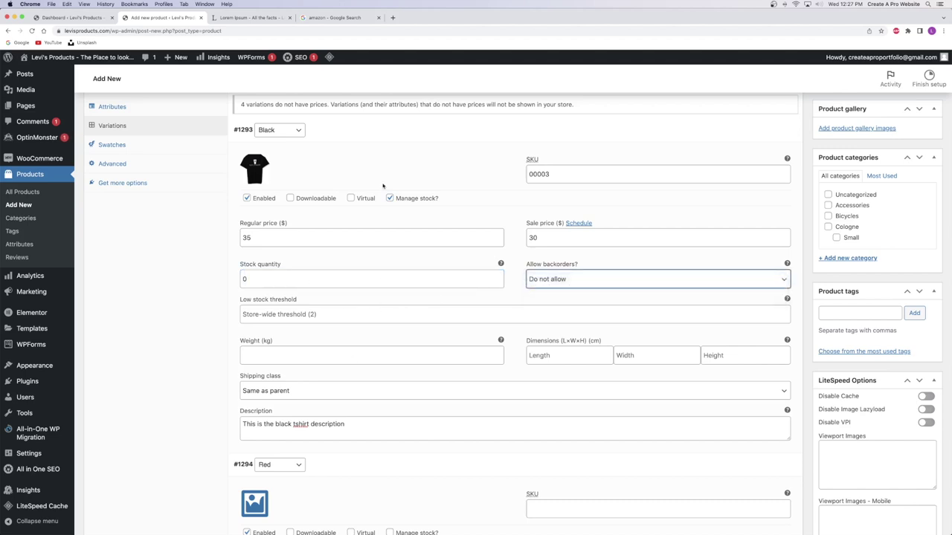
pyautogui.click(389, 198)
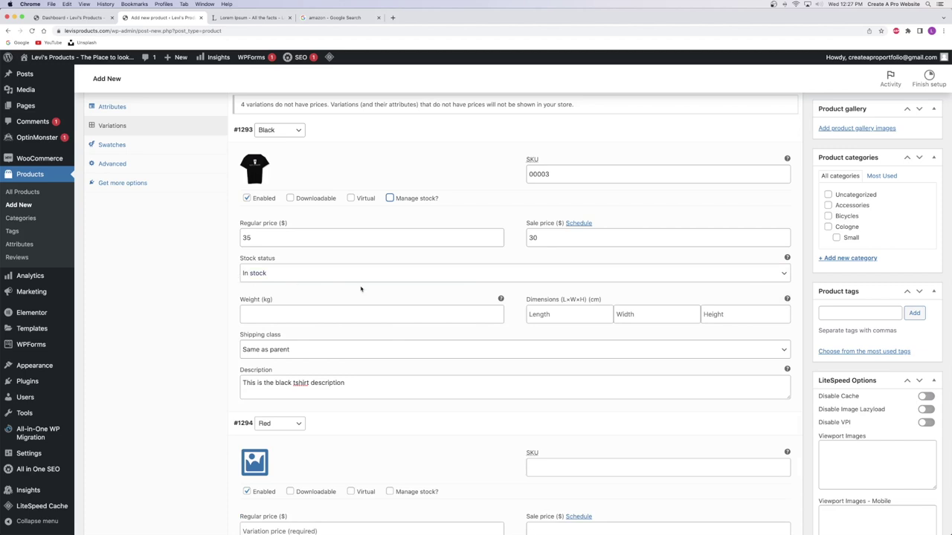
pyautogui.scroll(-5, 297, 218)
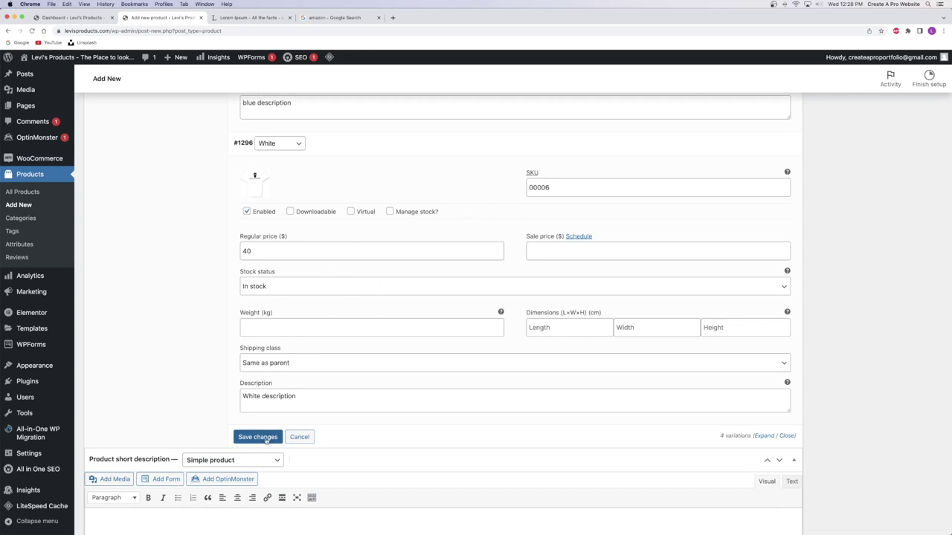
pyautogui.click(267, 442)
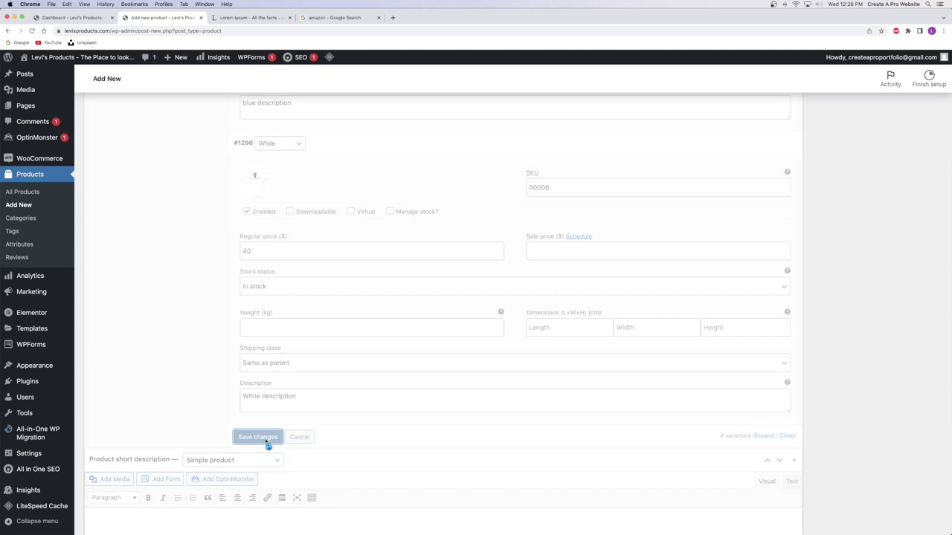
pyautogui.click(787, 435)
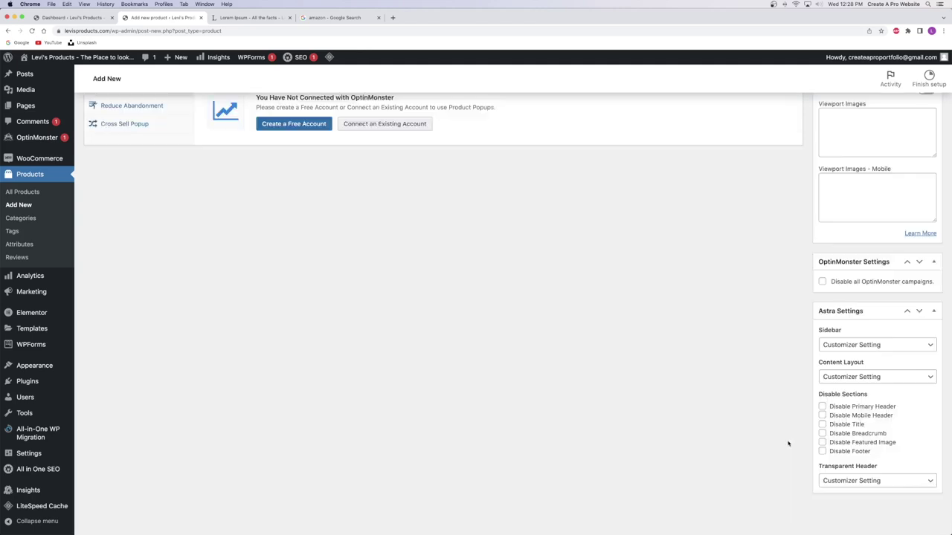
# Collapse the variations list and review the Advanced settings, keeping reviews enabled.
pyautogui.scroll(5, 440, 310)
pyautogui.scroll(3, 439, 310)
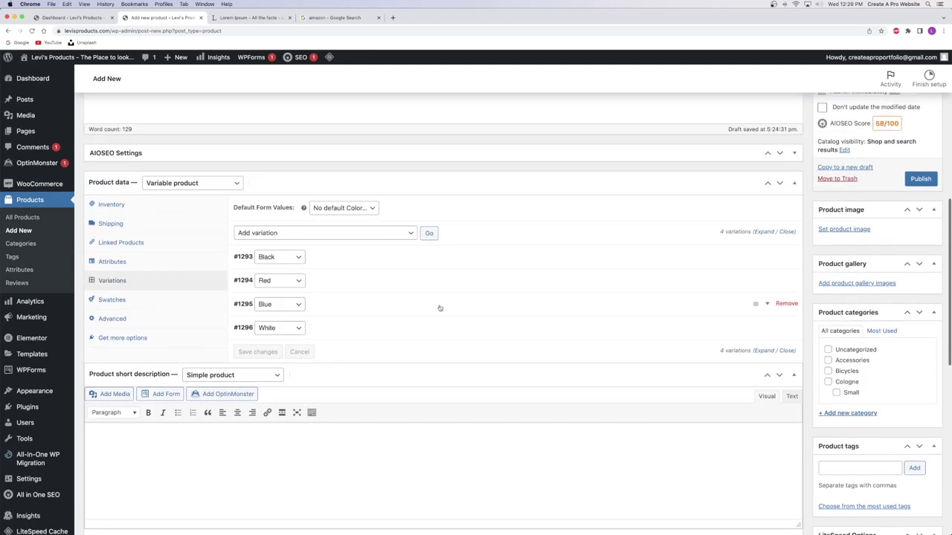
pyautogui.click(766, 232)
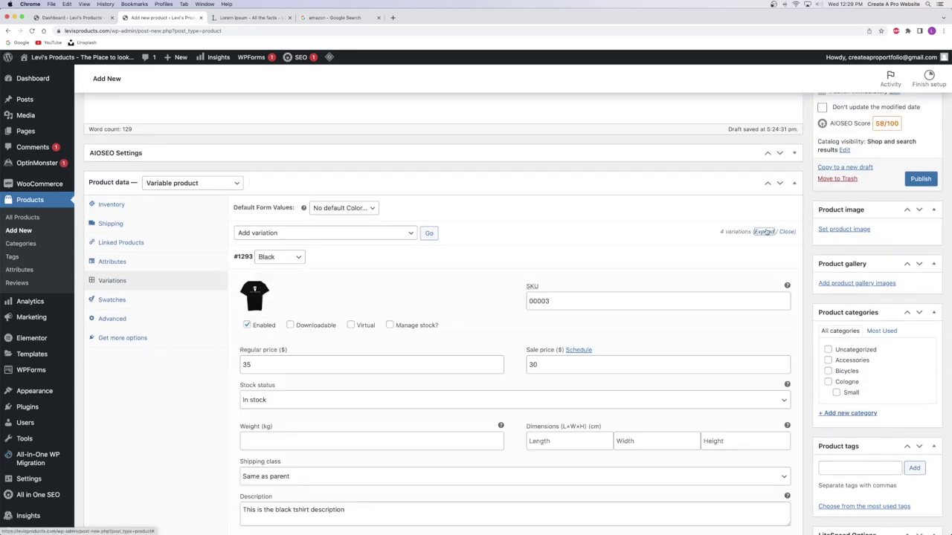
pyautogui.click(788, 232)
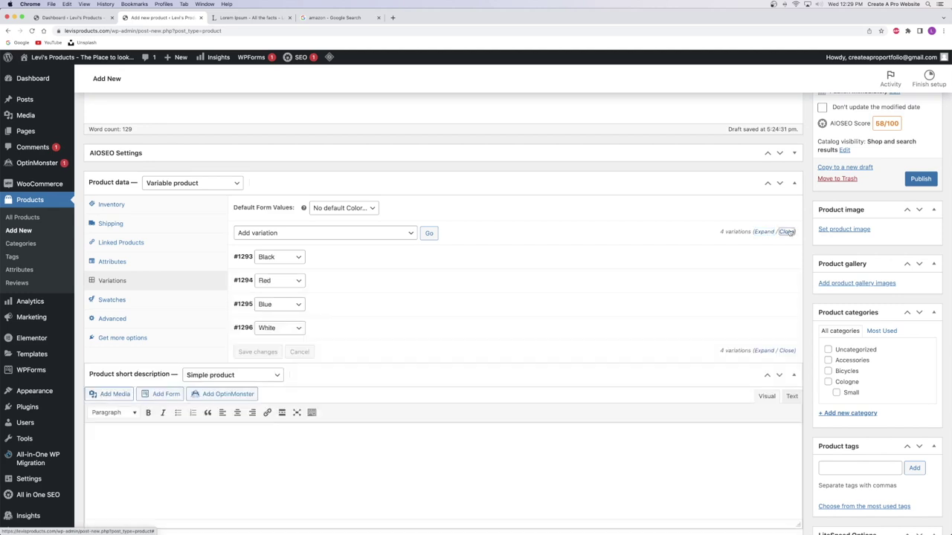
pyautogui.click(106, 319)
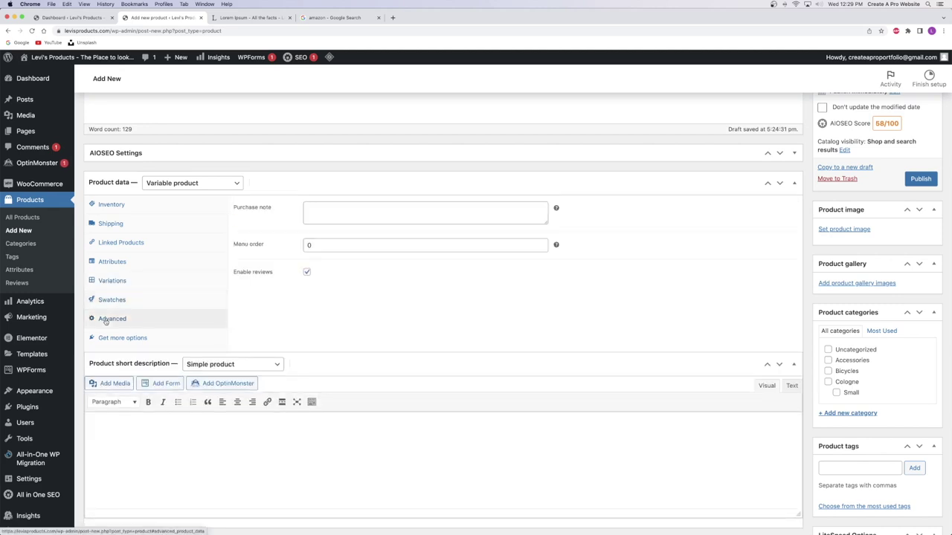
pyautogui.click(330, 214)
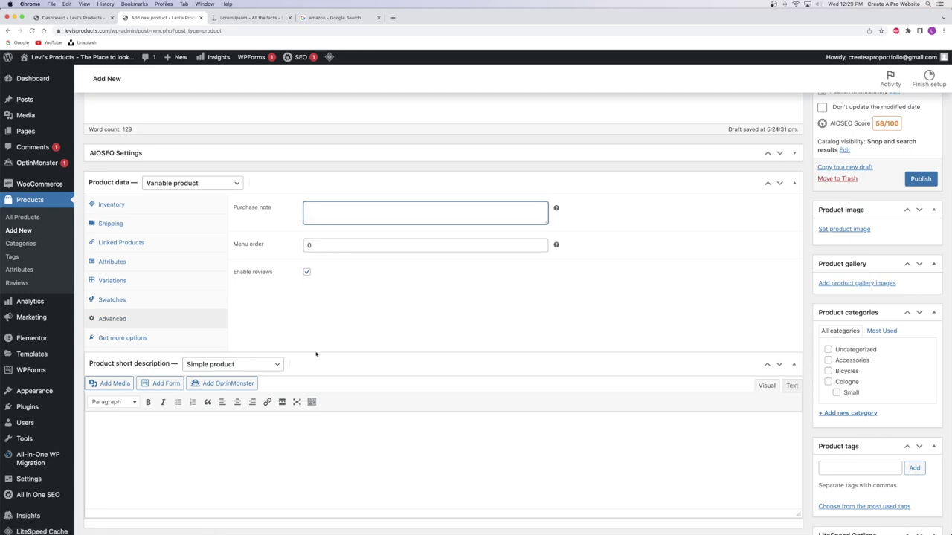
pyautogui.click(307, 273)
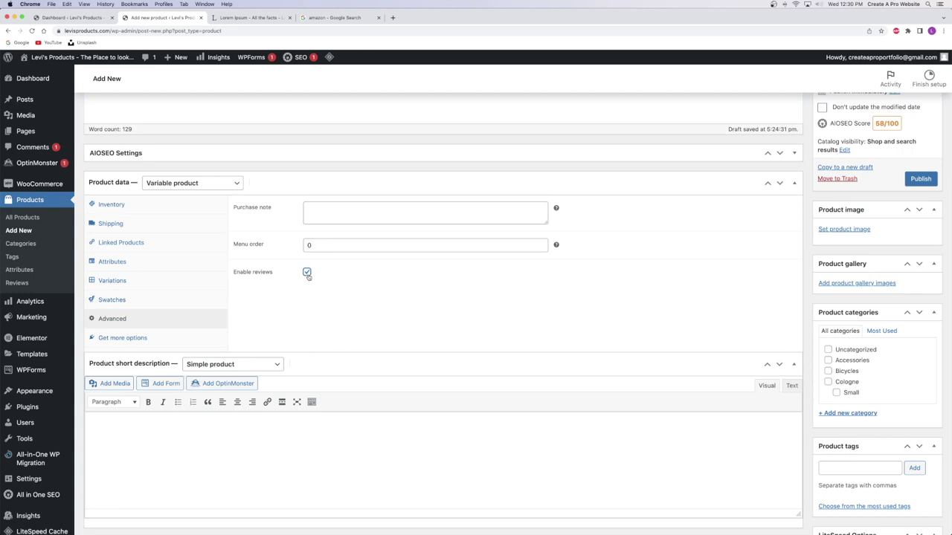
# Write the short description 'This is the best tshirt you will ever own. It is super comfy and very affordable.'.
pyautogui.scroll(-1, 308, 273)
pyautogui.click(165, 409)
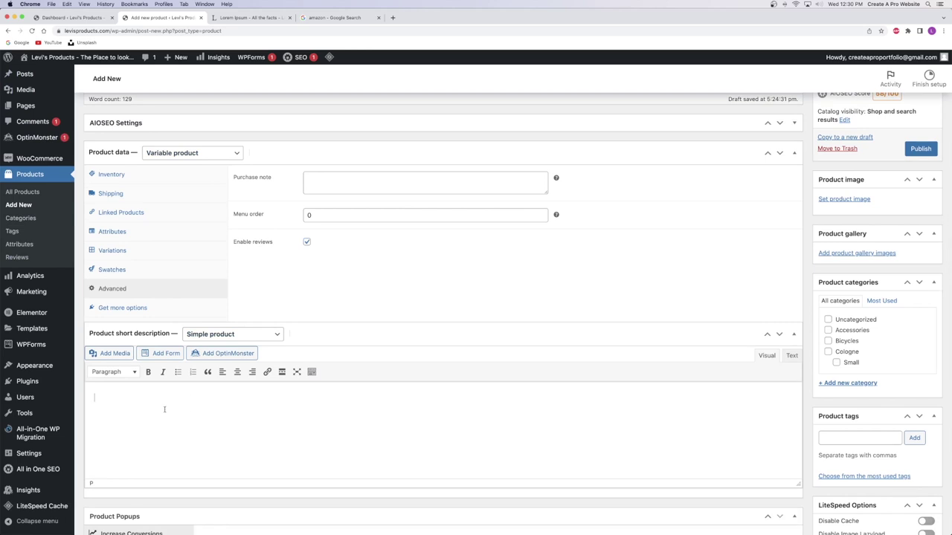
pyautogui.write('This is the best tshirt you will ever own. It is super comfy and very affordable.')
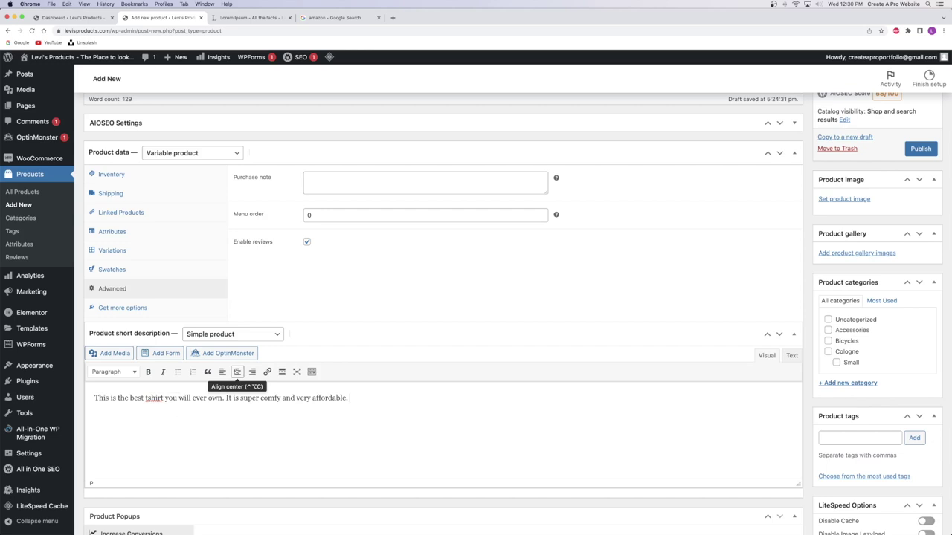
pyautogui.scroll(-2, 472, 382)
pyautogui.scroll(4, 476, 379)
pyautogui.scroll(1, 485, 375)
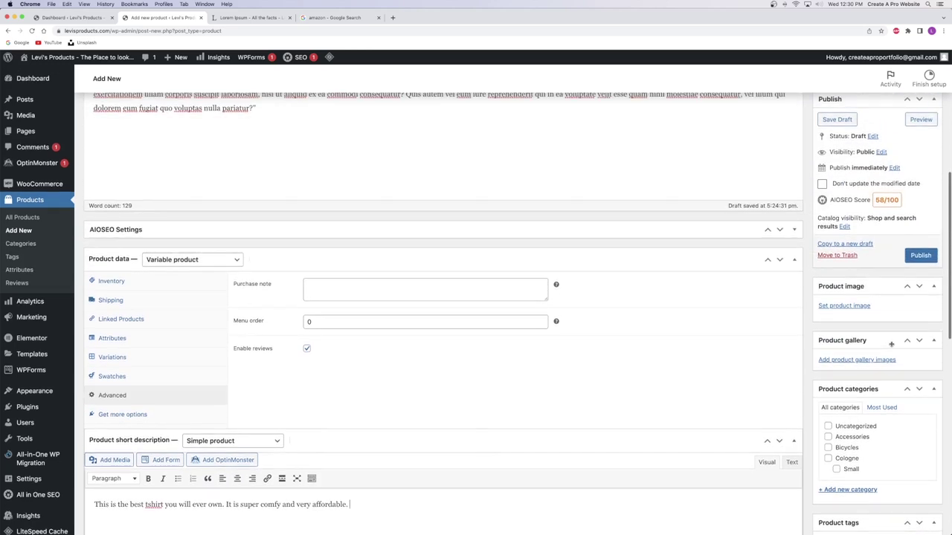
# Set the black T-shirt photo from the Media Library as the main product image.
pyautogui.click(853, 307)
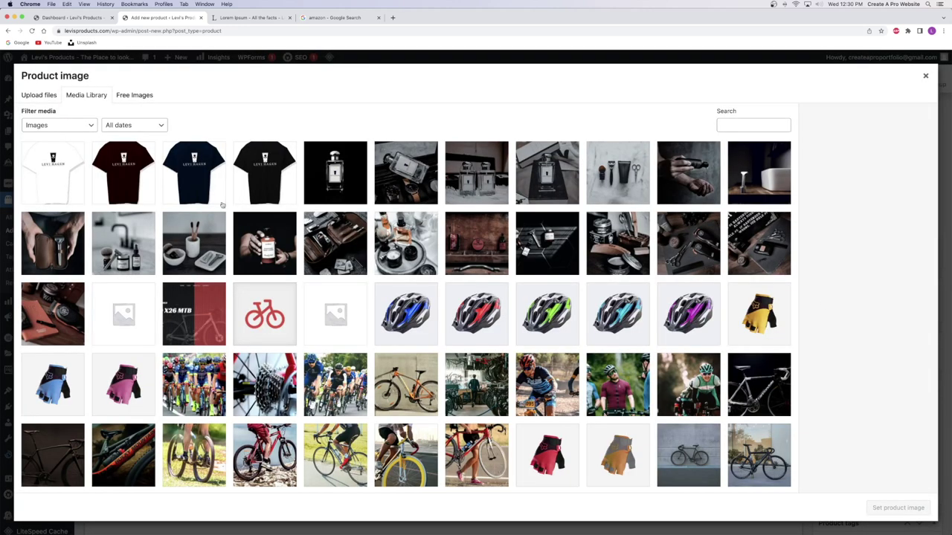
pyautogui.click(262, 174)
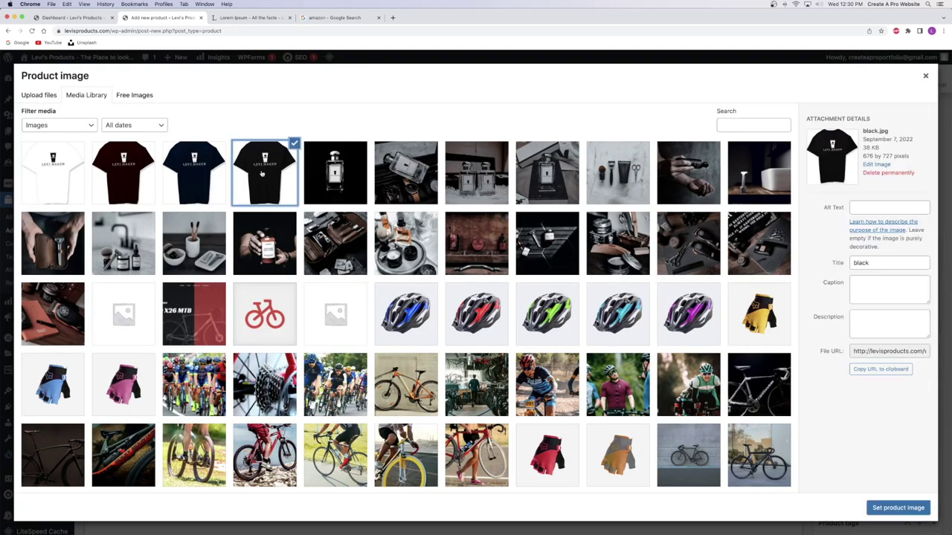
pyautogui.click(886, 510)
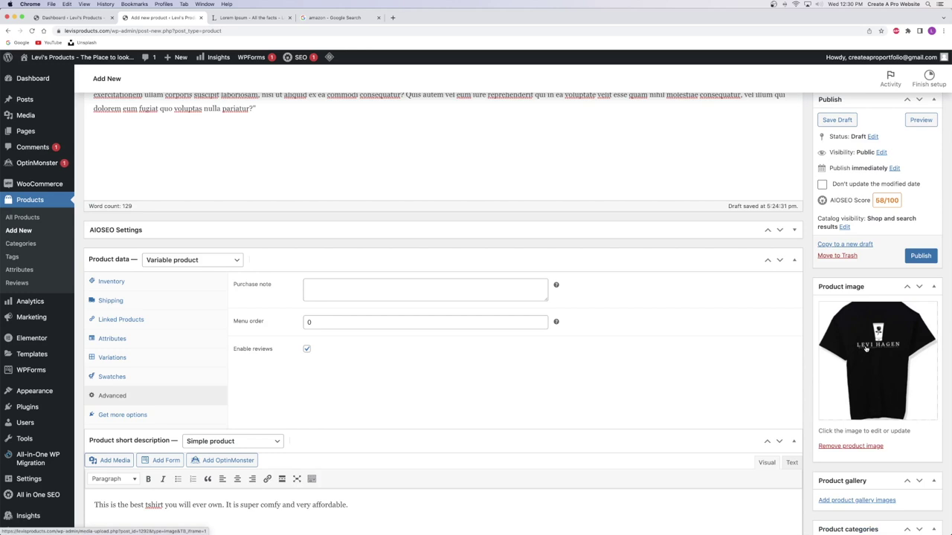
pyautogui.scroll(-5, 868, 366)
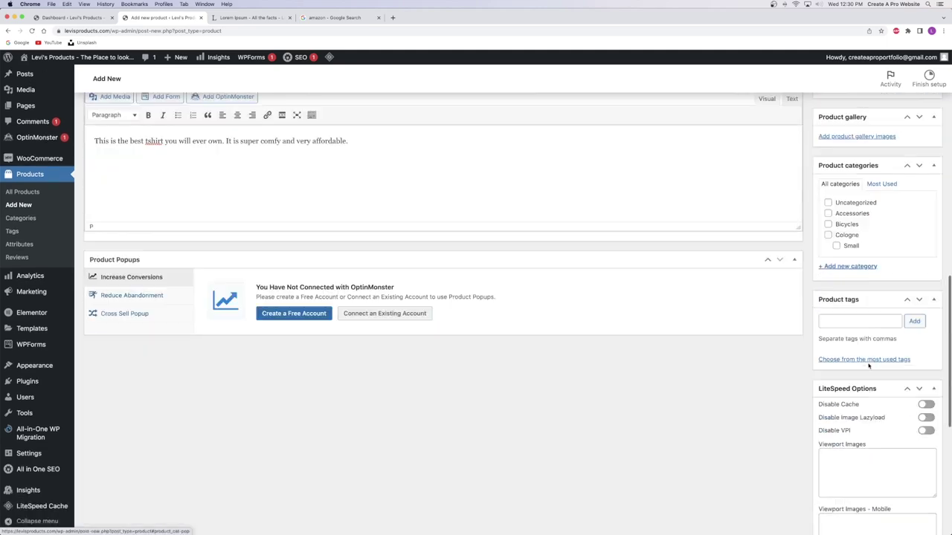
# Create a new T-Shirts category for the product.
pyautogui.scroll(2, 840, 113)
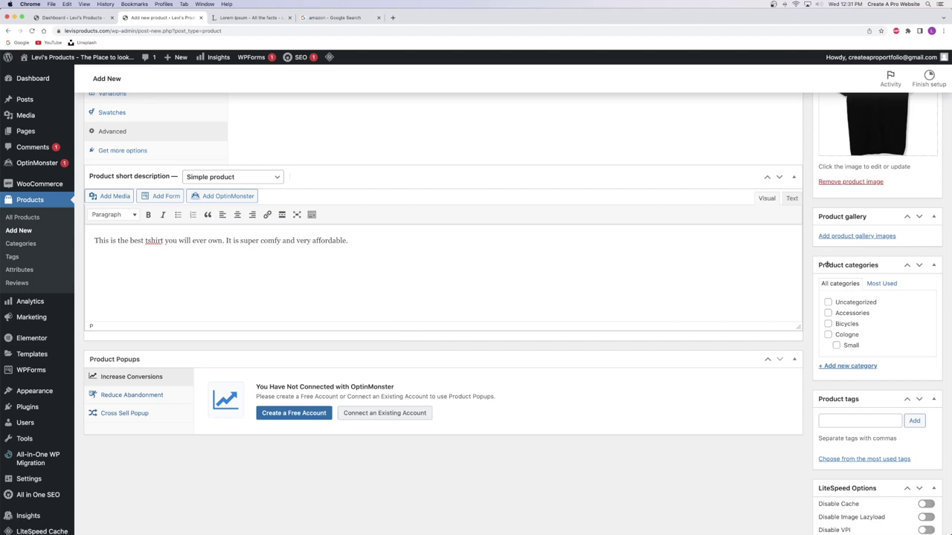
pyautogui.click(858, 367)
pyautogui.write('T-Shirts')
pyautogui.click(862, 434)
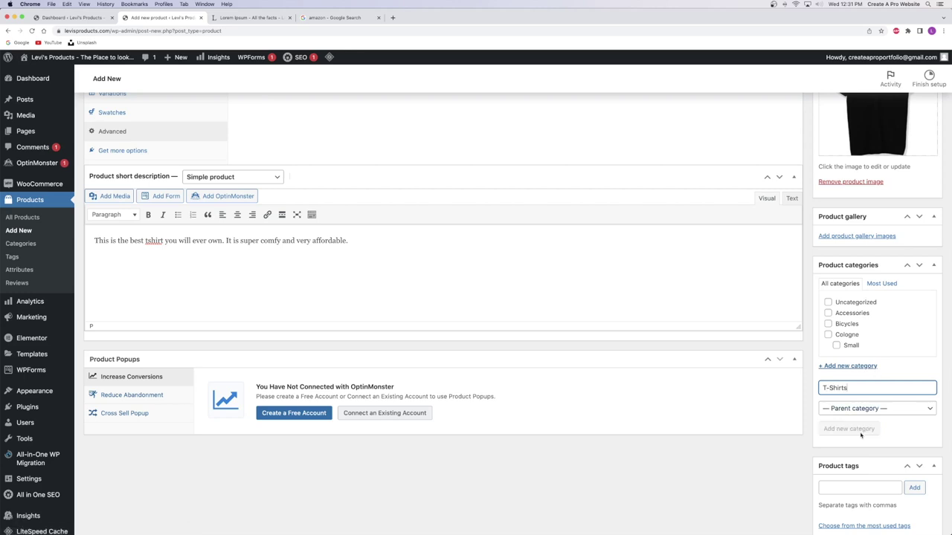
# Add the product tag tshirt.
pyautogui.scroll(-5, 843, 333)
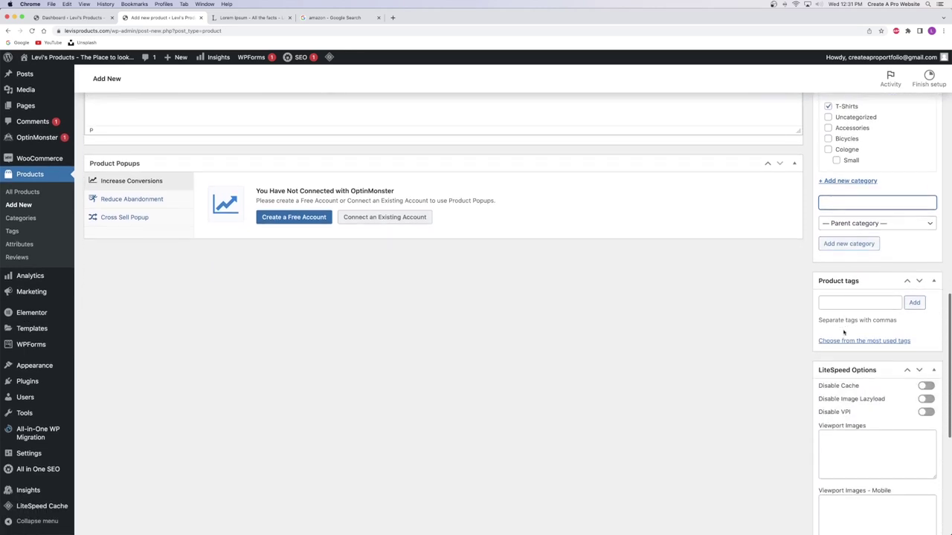
pyautogui.click(841, 302)
pyautogui.write('tshirt')
pyautogui.press('Return')
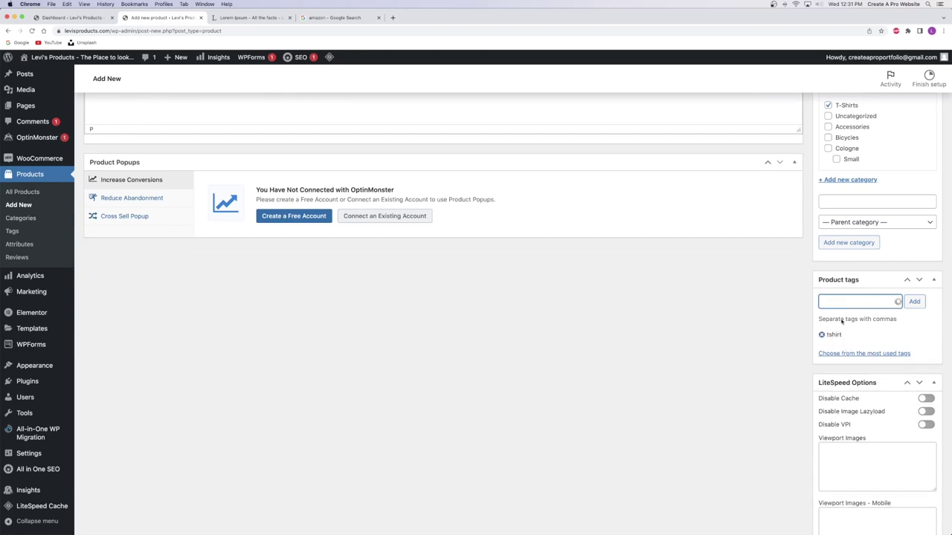
# Publish the T-shirt product.
pyautogui.scroll(-2, 843, 322)
pyautogui.scroll(3, 845, 325)
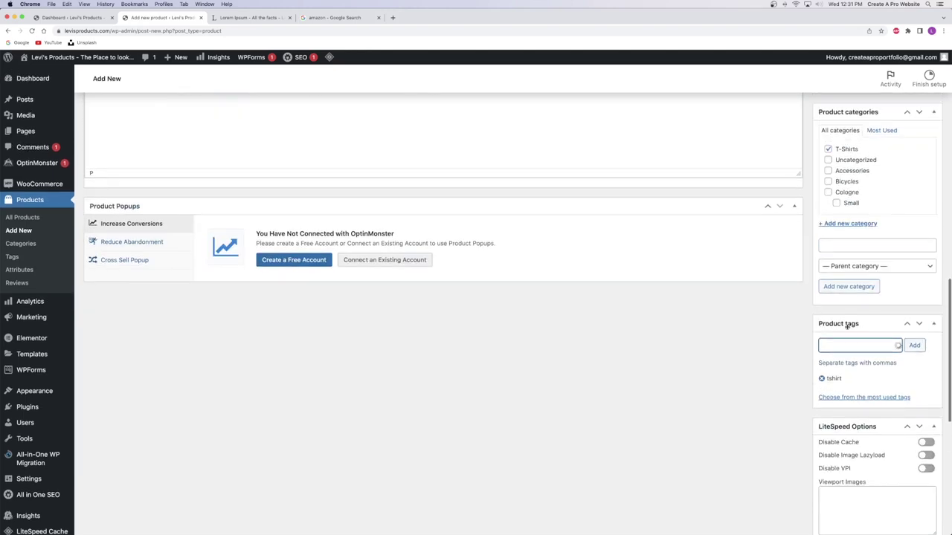
pyautogui.scroll(10, 847, 325)
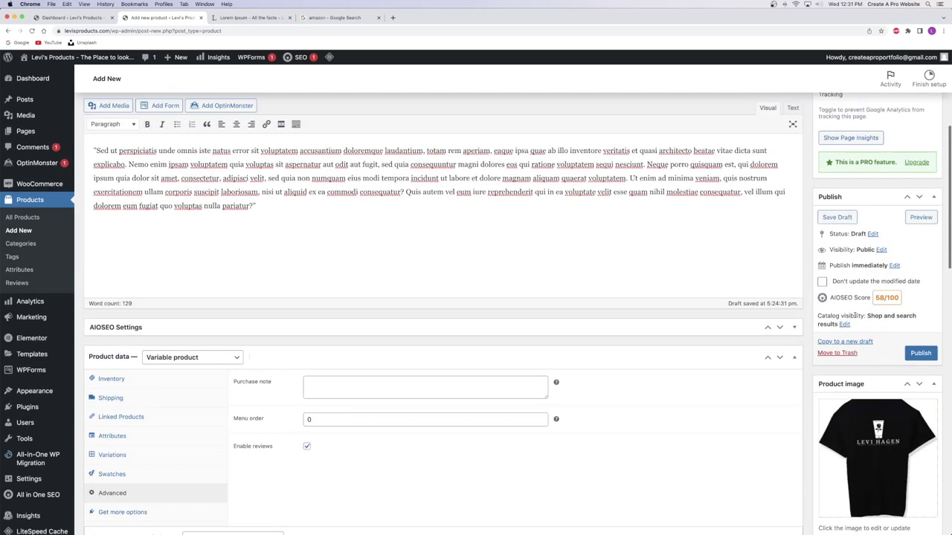
pyautogui.click(920, 353)
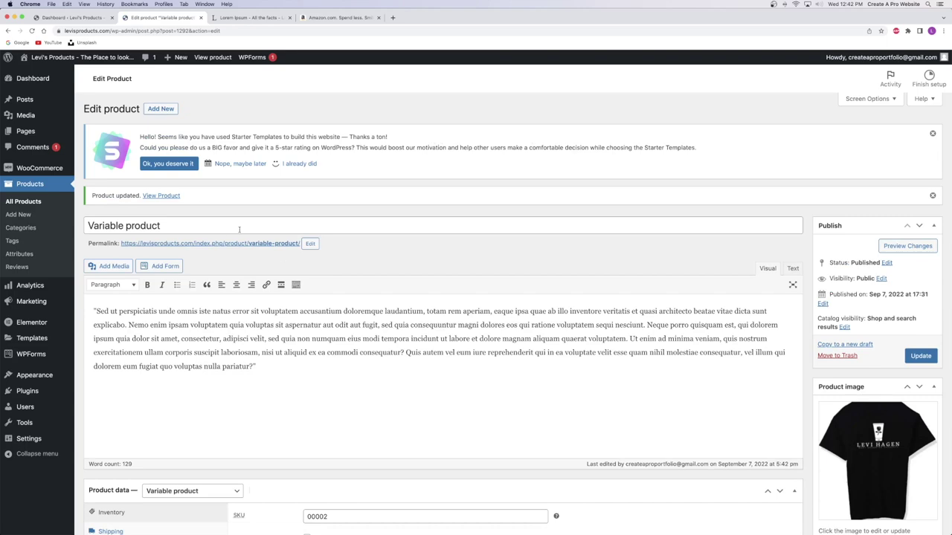
# Open the product's Swatches settings and expand the Color attribute to list its Black, Red, Blue and White terms.
pyautogui.scroll(-5, 450, 281)
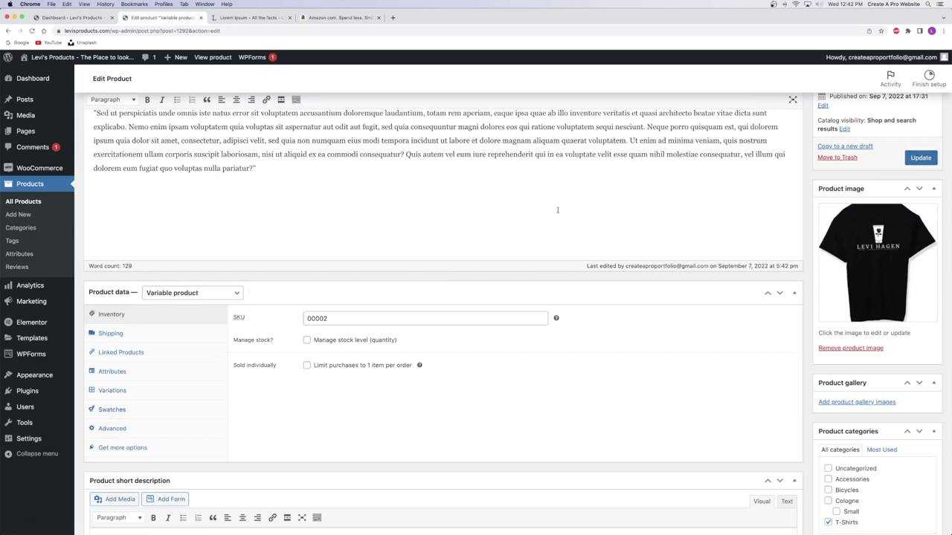
pyautogui.click(133, 410)
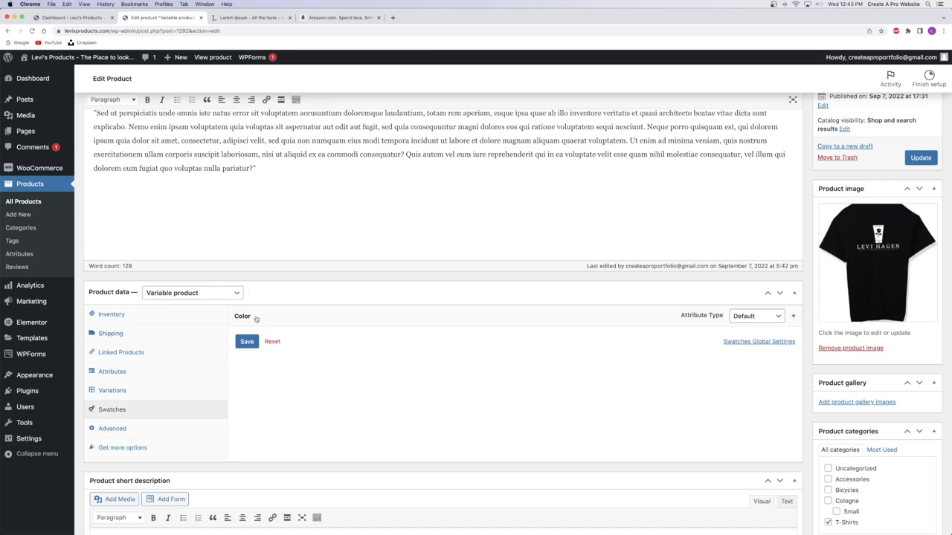
pyautogui.click(256, 318)
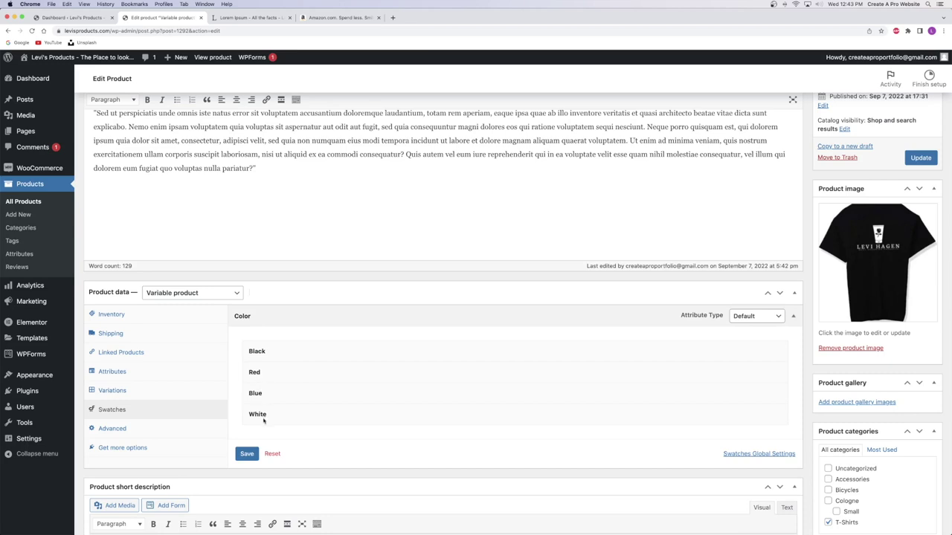
# Switch the Color attribute's swatch type between Color and Label, ending on Label, and start Black's label with 's'.
pyautogui.doubleClick(257, 352)
pyautogui.click(756, 316)
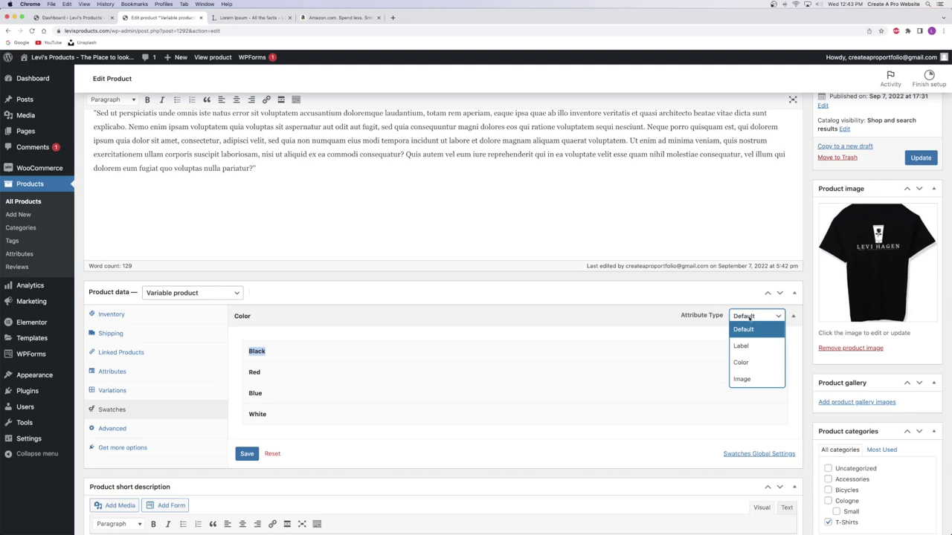
pyautogui.click(750, 363)
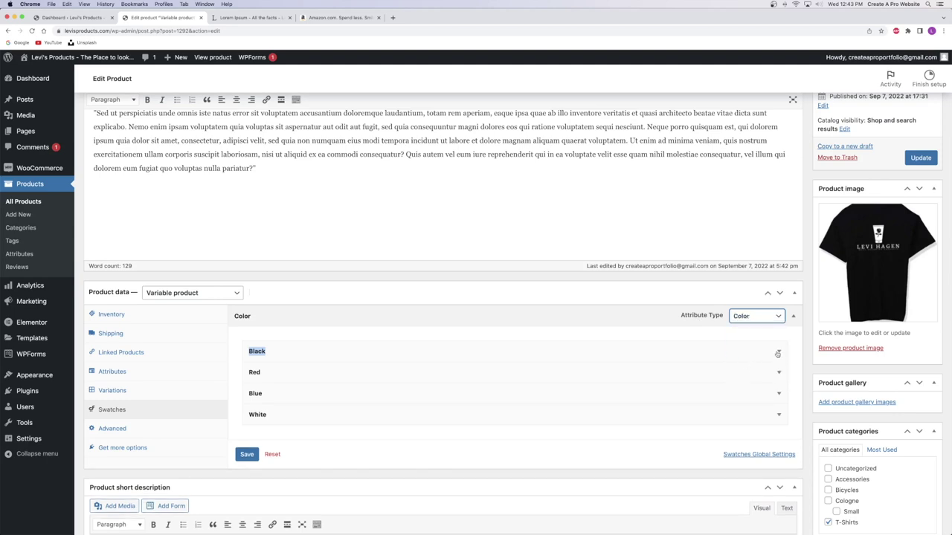
pyautogui.click(488, 354)
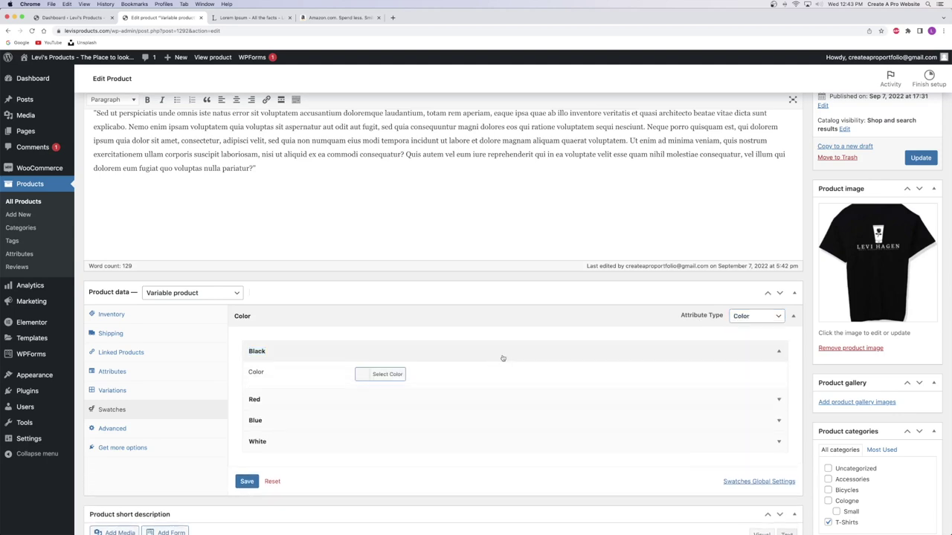
pyautogui.click(763, 315)
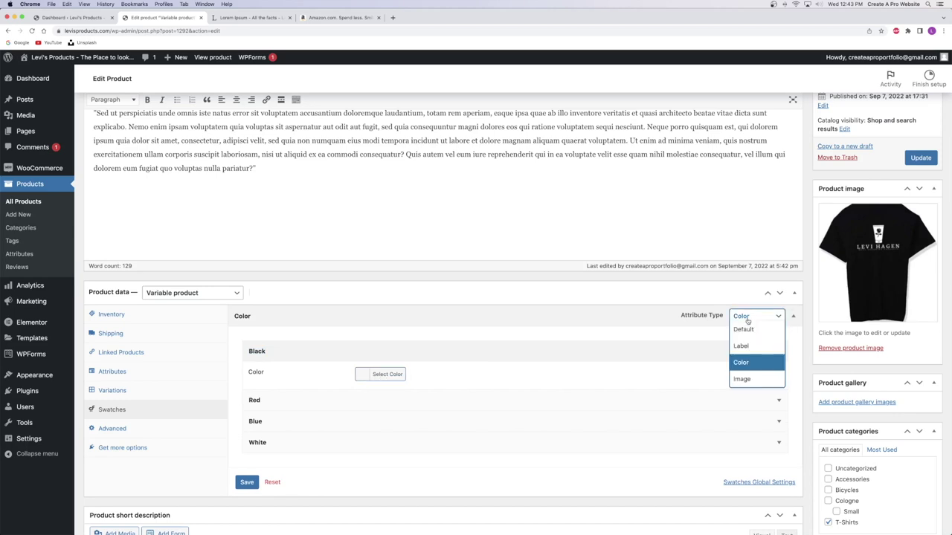
pyautogui.click(738, 341)
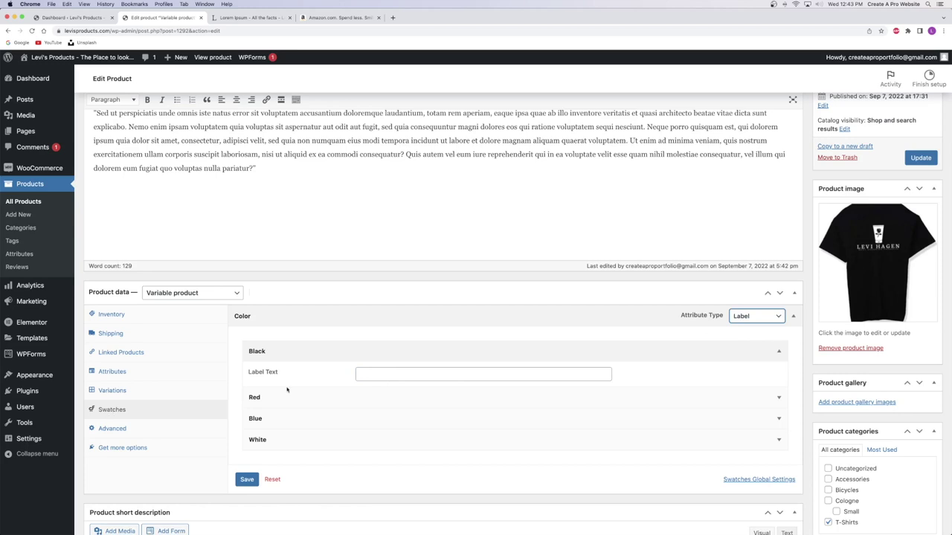
pyautogui.click(744, 319)
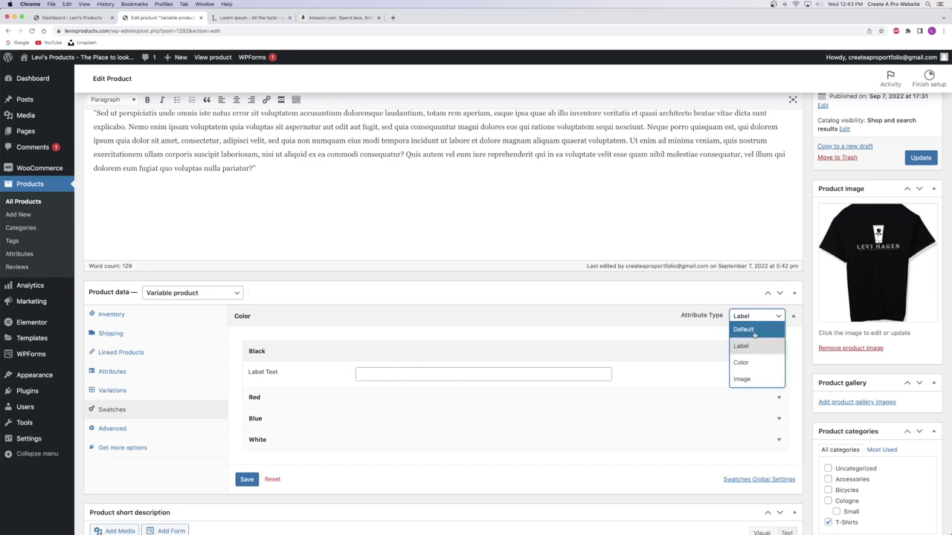
pyautogui.click(750, 362)
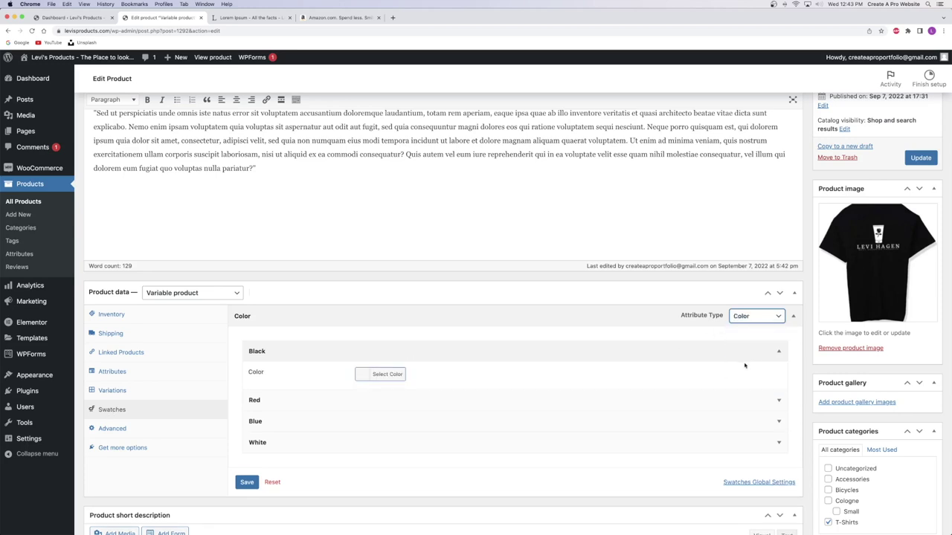
pyautogui.click(747, 318)
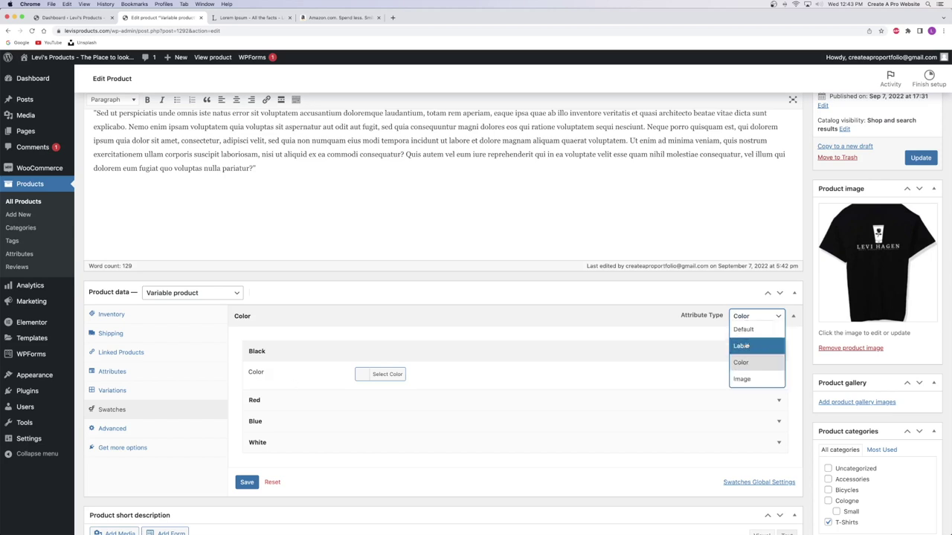
pyautogui.click(744, 346)
pyautogui.click(360, 373)
pyautogui.write('s')
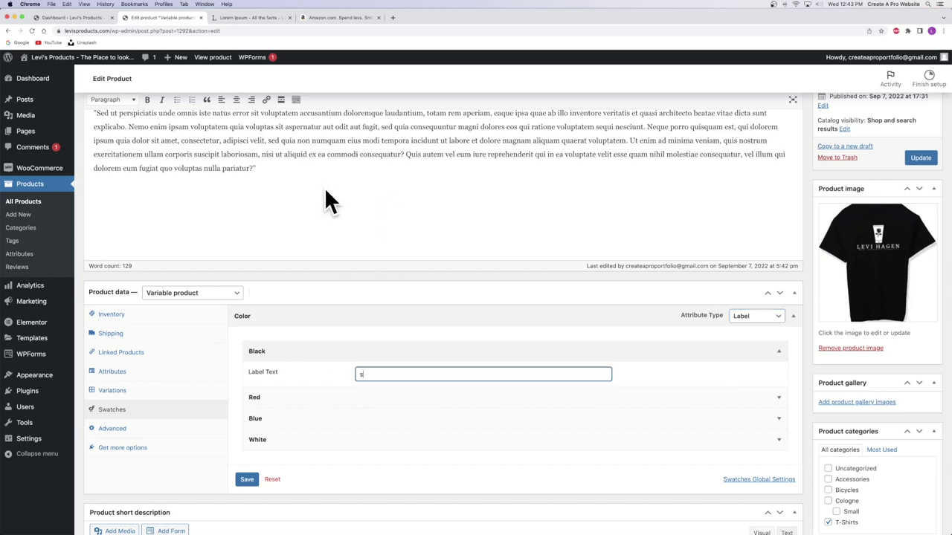
# Switch the Color attribute back to colour swatches and set Black's swatch to near-black.
pyautogui.click(741, 318)
pyautogui.click(744, 361)
pyautogui.click(362, 376)
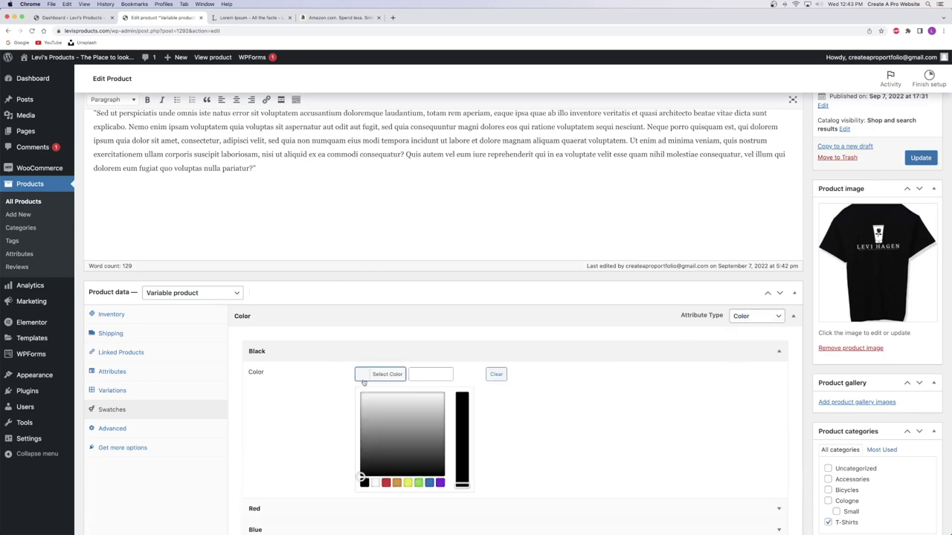
pyautogui.click(361, 473)
pyautogui.click(348, 506)
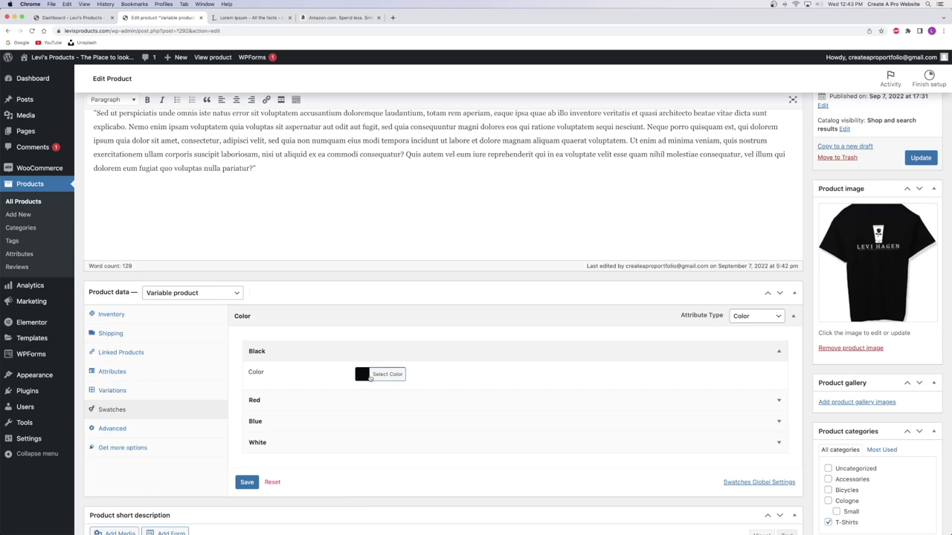
# Set the Red swatch colour to dark red #750000.
pyautogui.click(280, 404)
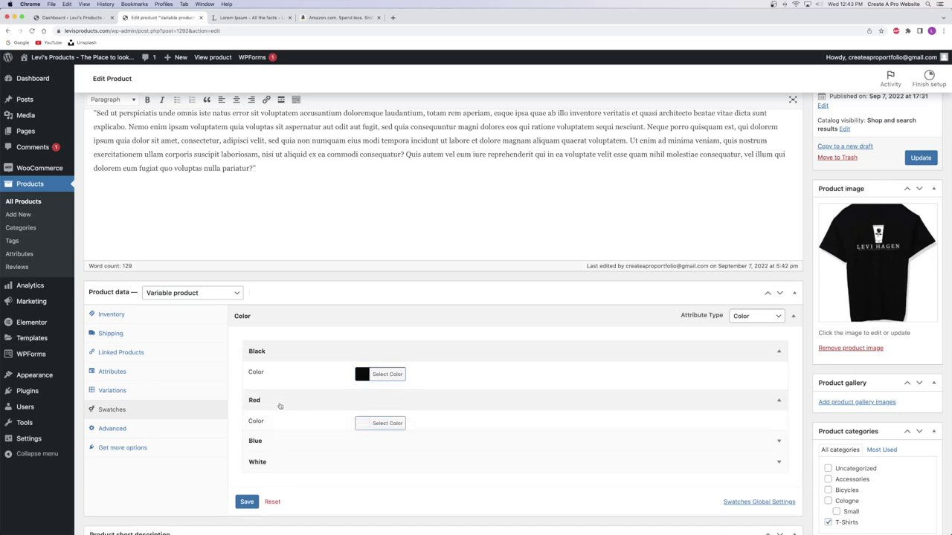
pyautogui.click(366, 422)
pyautogui.click(385, 531)
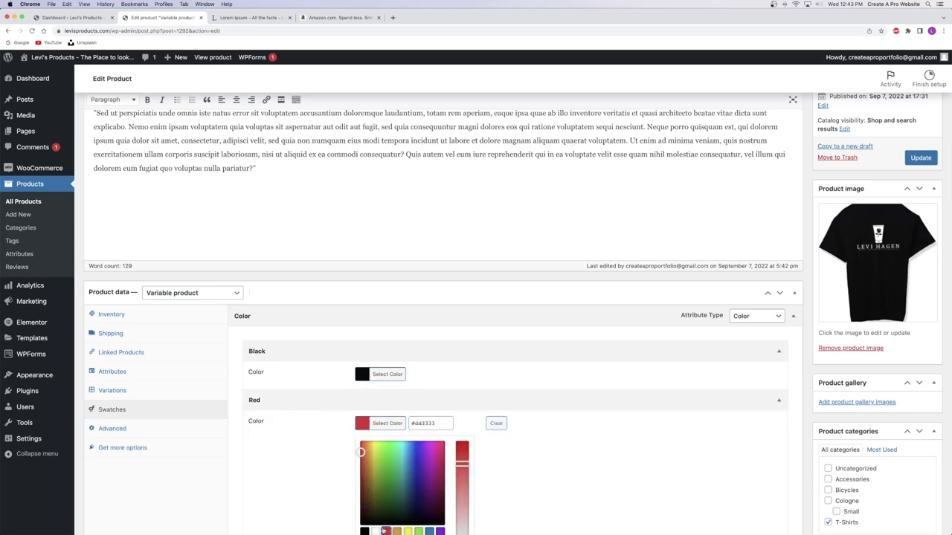
pyautogui.scroll(-3, 372, 482)
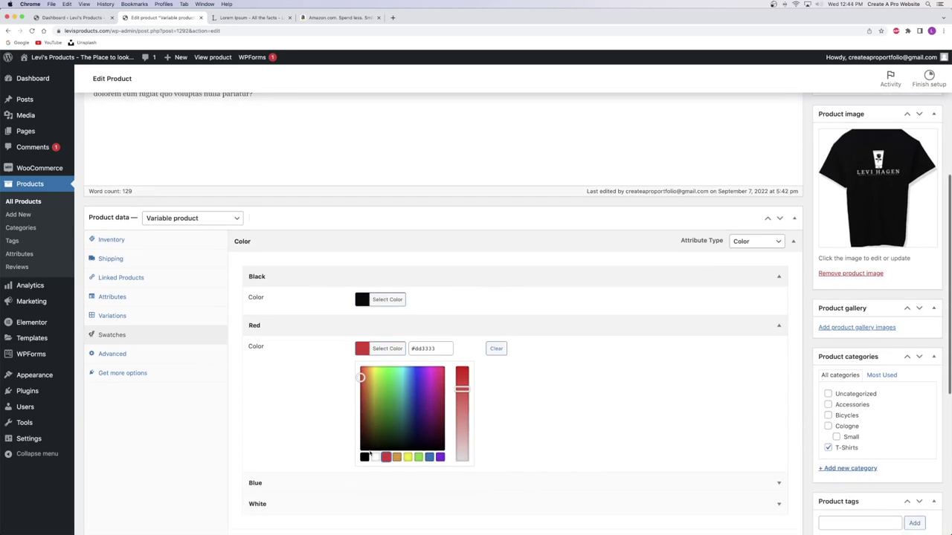
pyautogui.moveTo(366, 393)
pyautogui.mouseDown()
pyautogui.moveTo(334, 427)
pyautogui.moveTo(328, 412)
pyautogui.mouseUp()
pyautogui.click(328, 412)
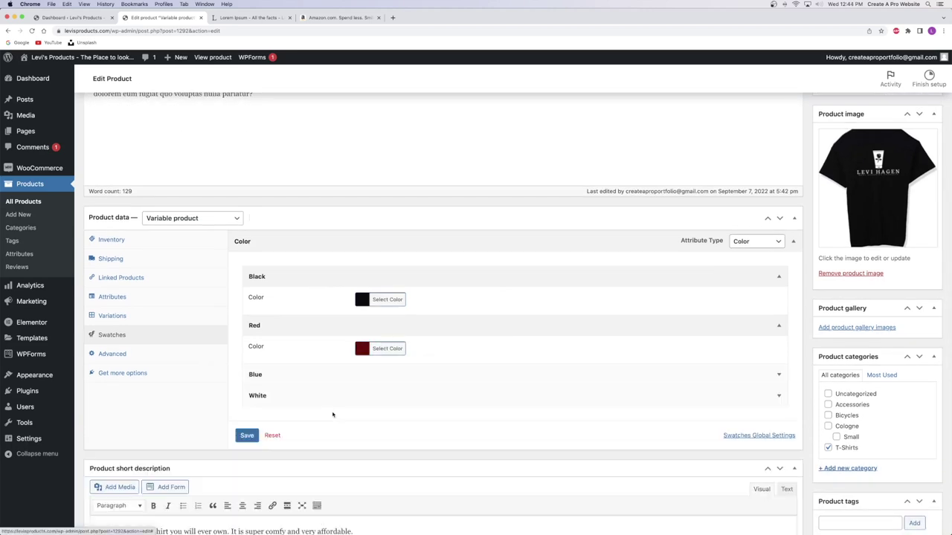
pyautogui.click(369, 350)
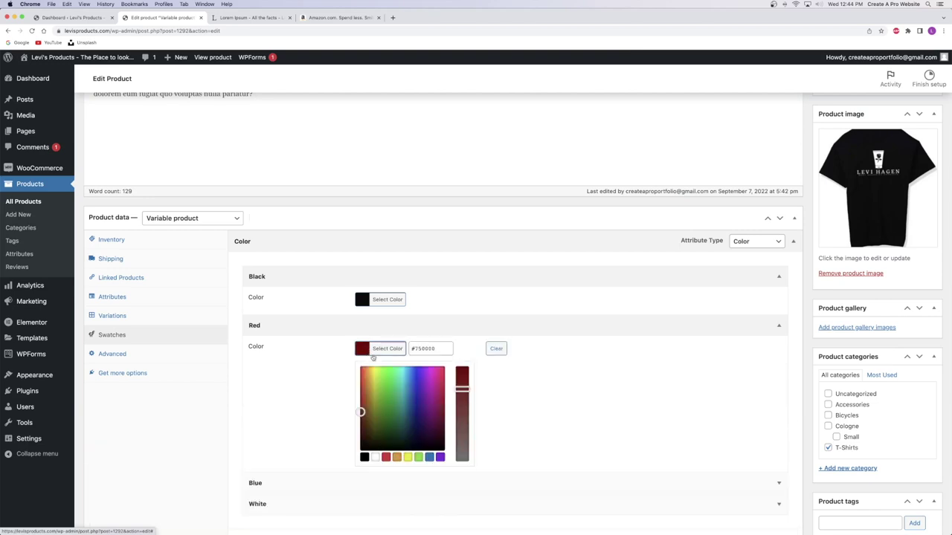
pyautogui.tripleClick(428, 348)
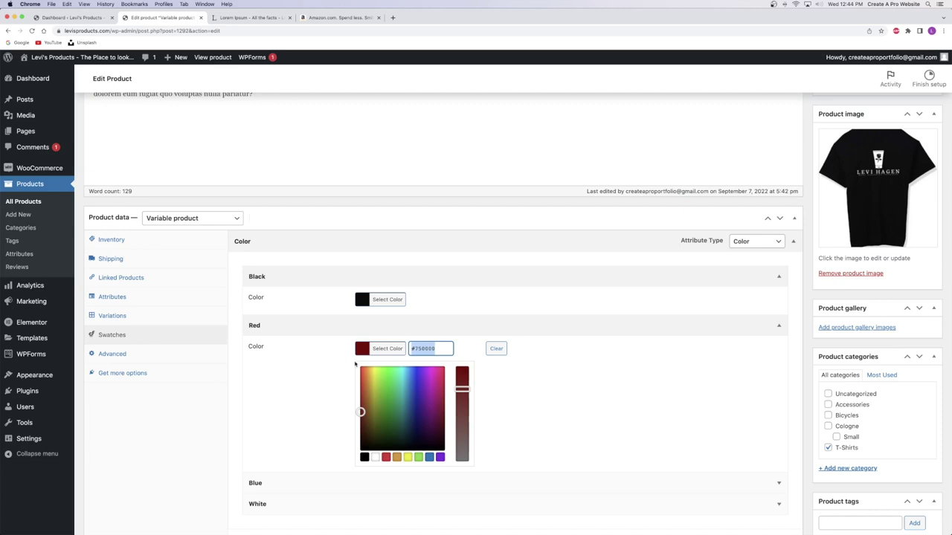
pyautogui.click(320, 359)
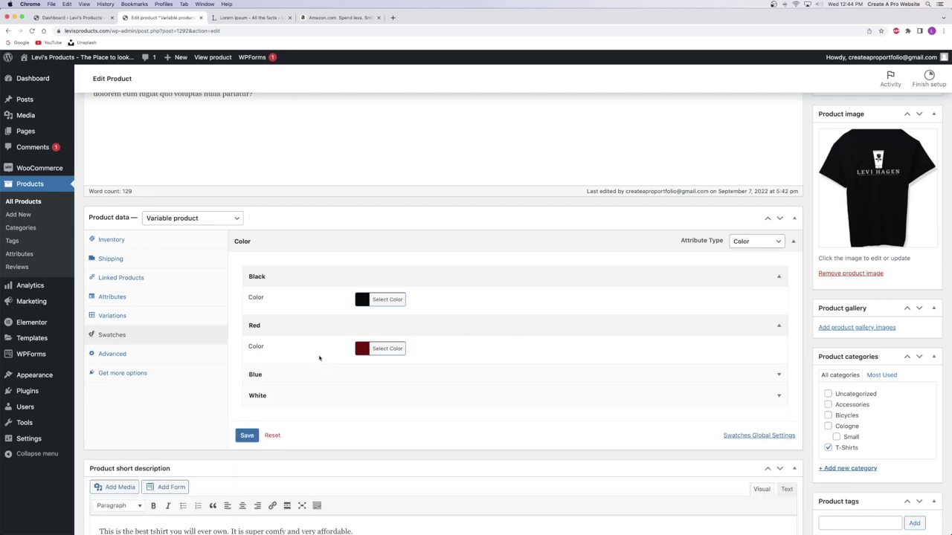
# Set the Blue swatch colour to navy.
pyautogui.click(351, 380)
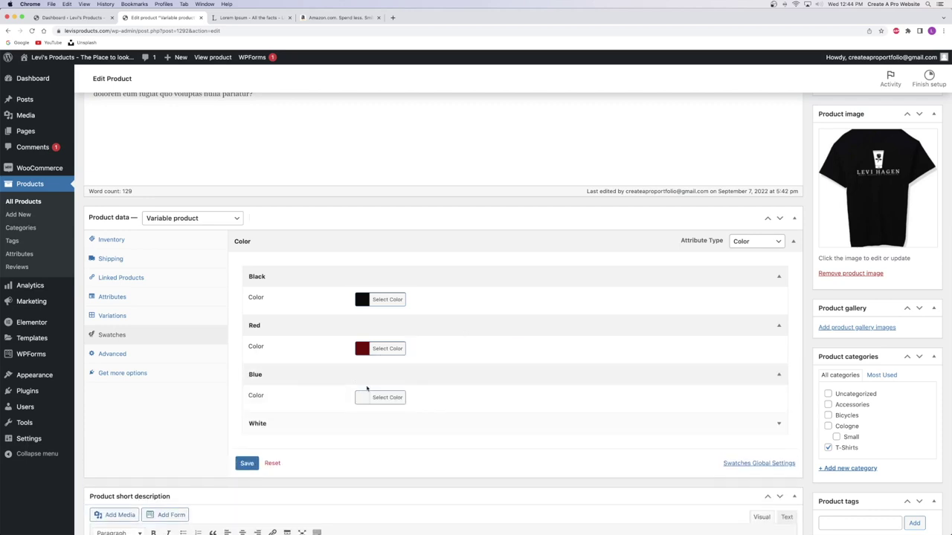
pyautogui.click(361, 399)
pyautogui.click(429, 507)
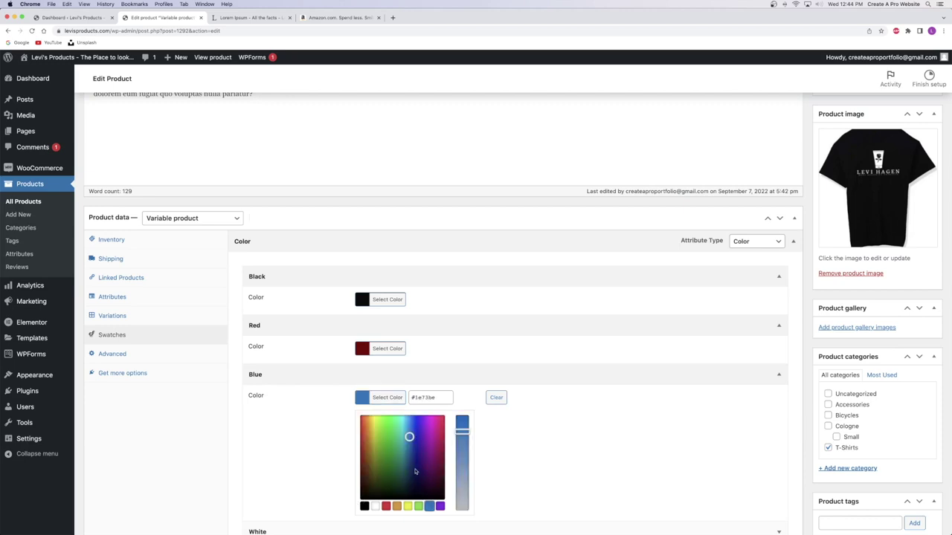
pyautogui.click(409, 448)
pyautogui.moveTo(409, 448); pyautogui.dragTo(411, 476)
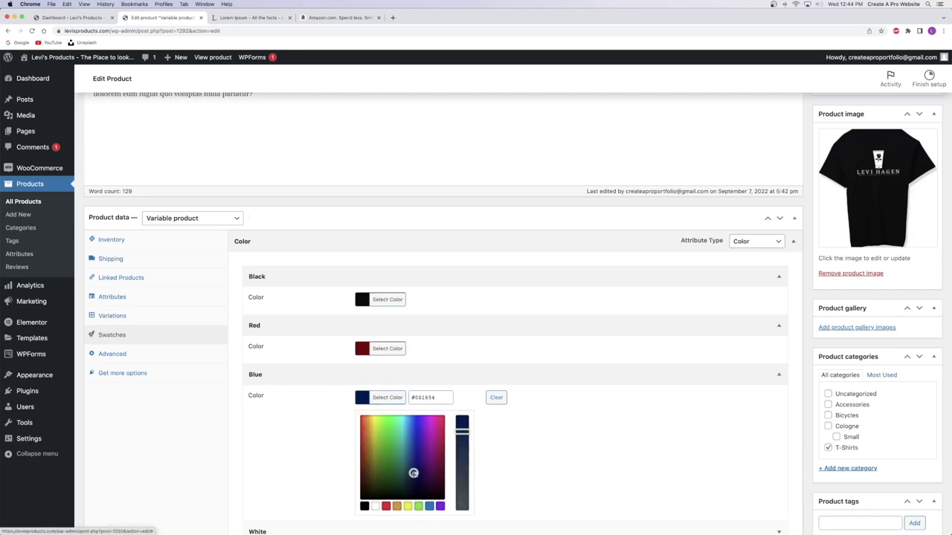
pyautogui.click(543, 399)
# Keep the White swatch white and save the swatch colours.
pyautogui.click(369, 430)
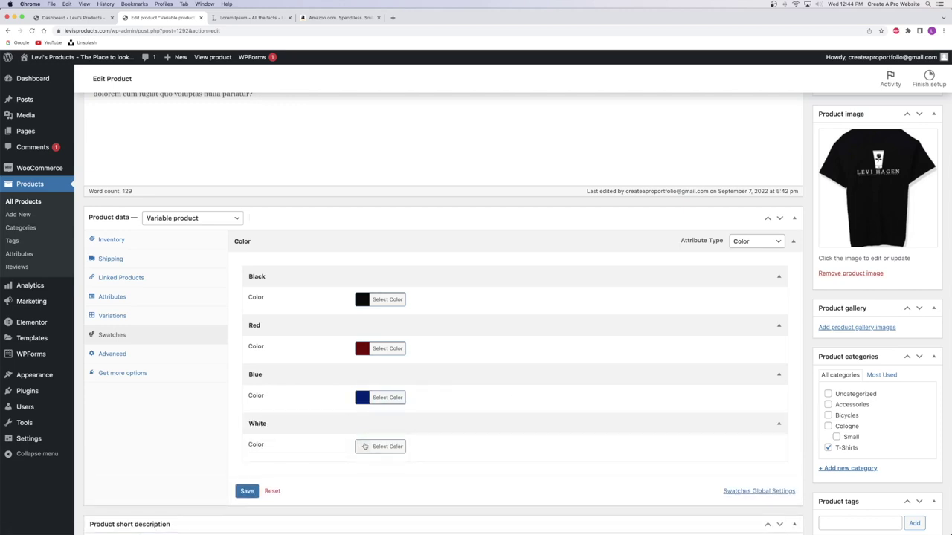
pyautogui.click(375, 447)
pyautogui.click(397, 457)
pyautogui.click(249, 494)
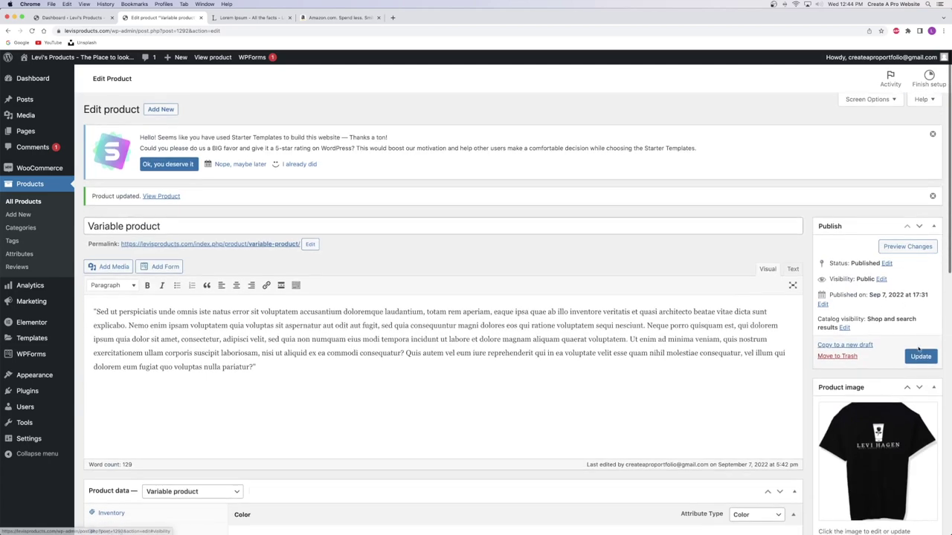
# Update the product and open the storefront store in a new tab.
pyautogui.click(921, 360)
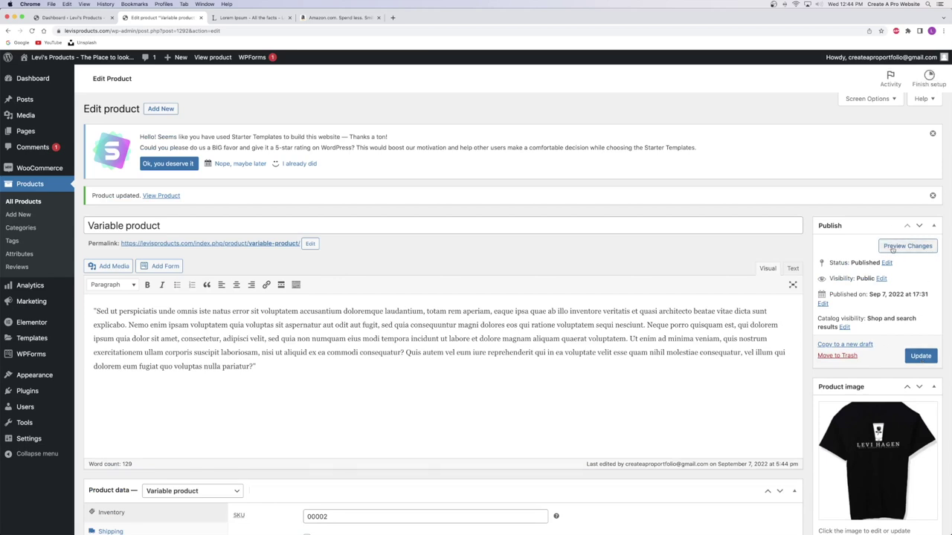
pyautogui.moveTo(78, 65)
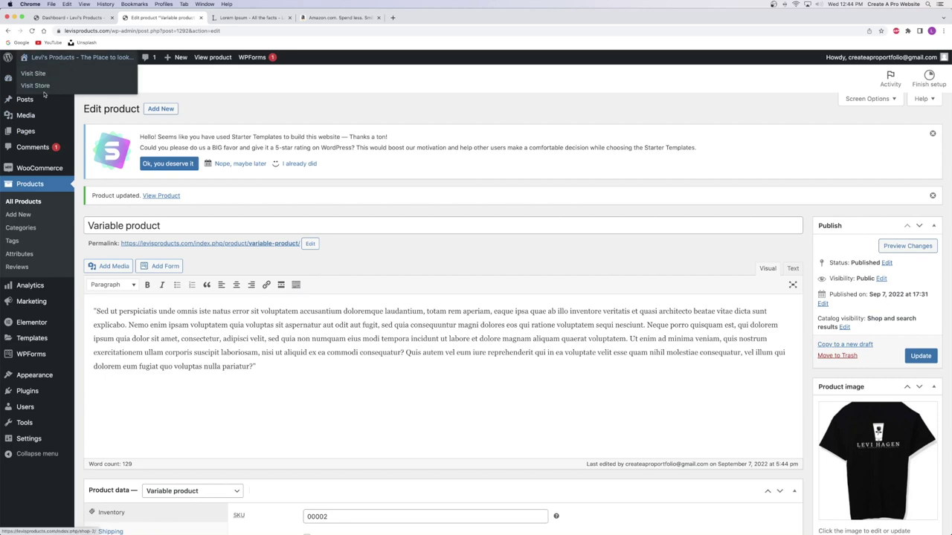
pyautogui.rightClick(43, 88)
pyautogui.click(75, 92)
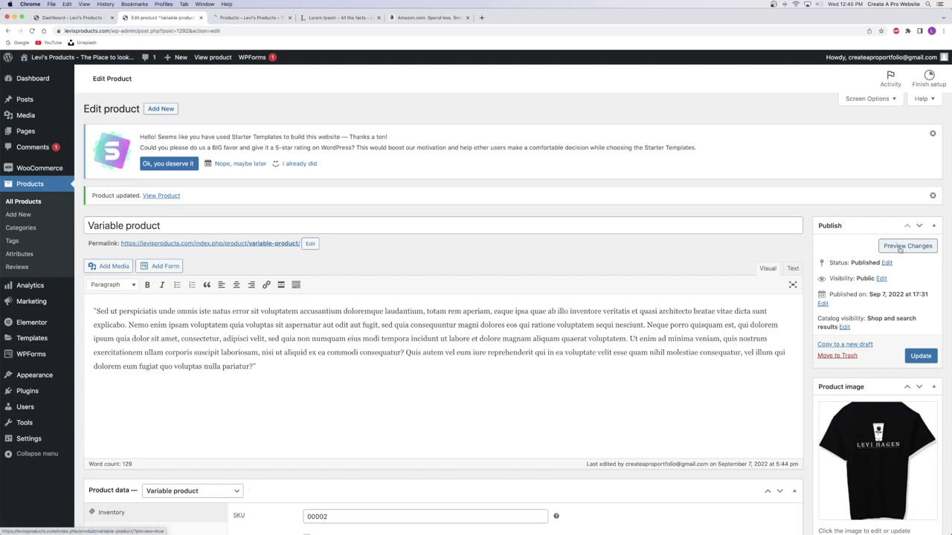
# Open the product preview in a new tab, view it, then close it.
pyautogui.rightClick(900, 249)
pyautogui.click(877, 253)
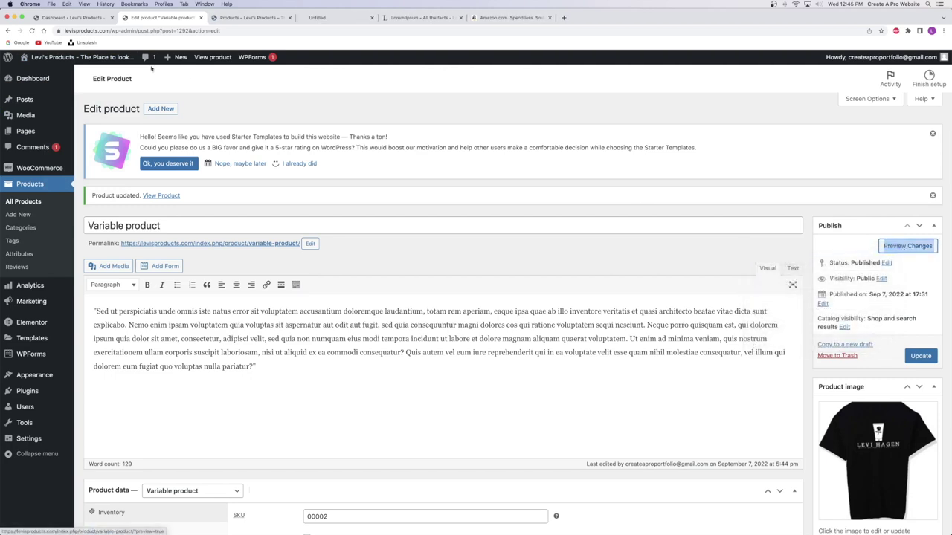
pyautogui.click(331, 17)
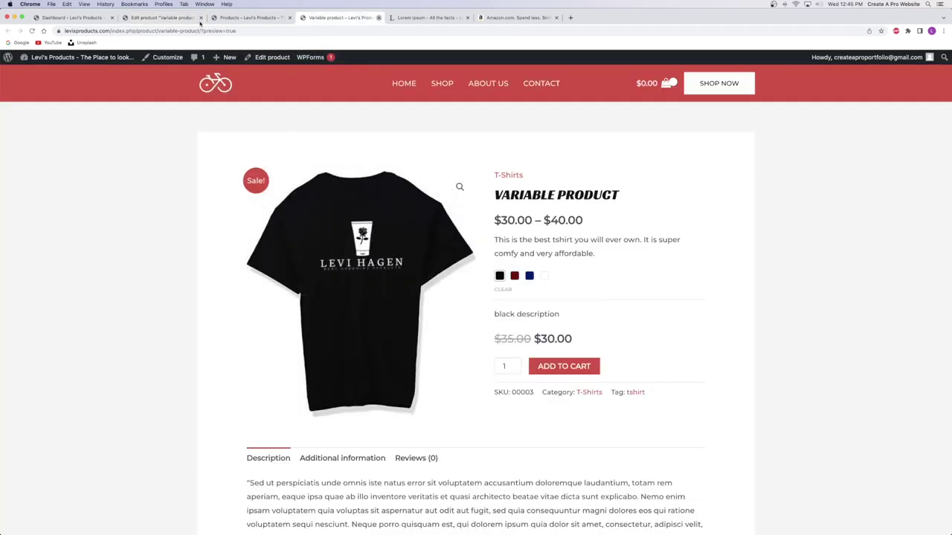
pyautogui.click(377, 17)
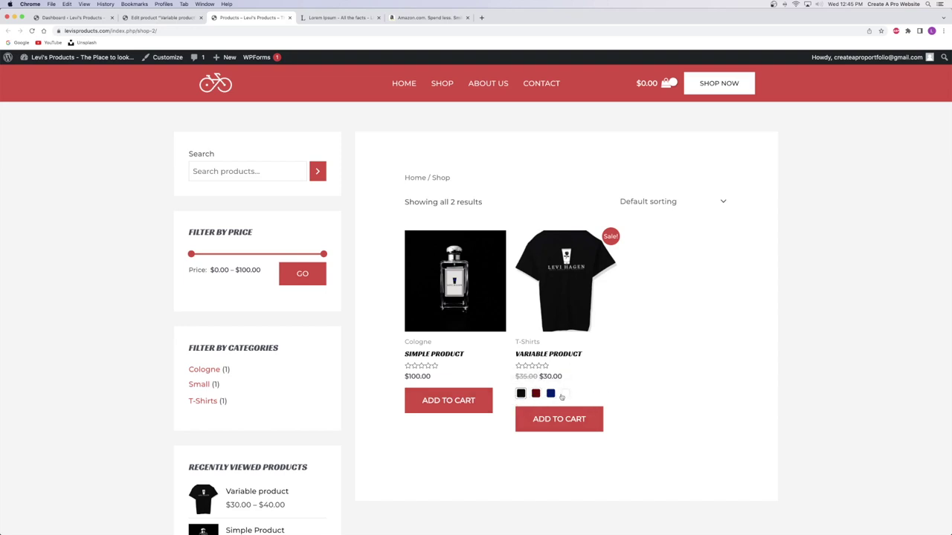
# Test the Red, White, Blue and Black swatches on the Shop T-shirt, open its product page, then return to the editor.
pyautogui.click(536, 393)
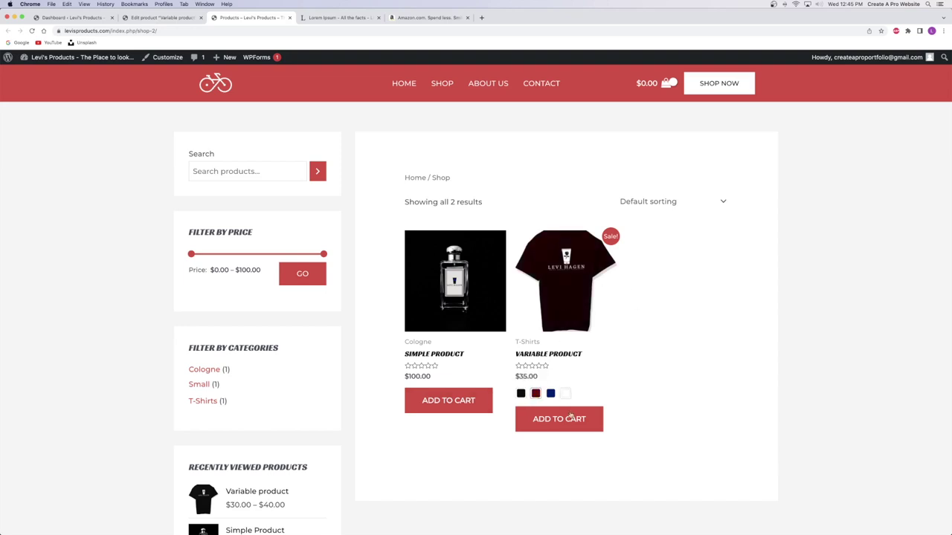
pyautogui.click(565, 394)
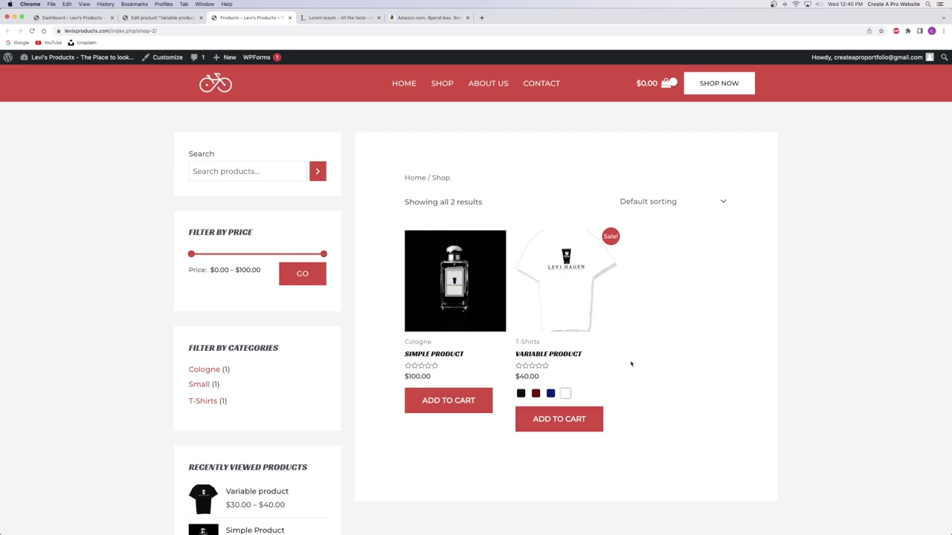
pyautogui.click(550, 393)
pyautogui.click(551, 394)
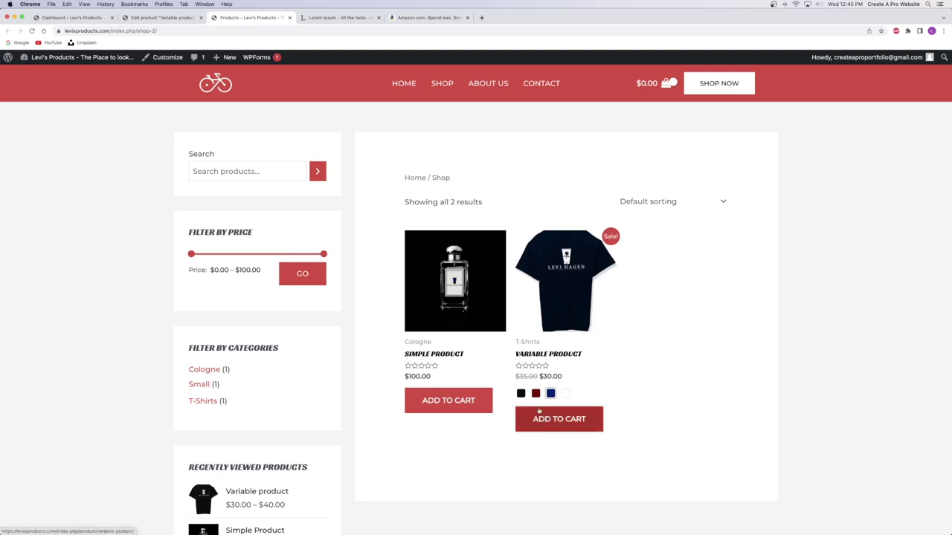
pyautogui.click(521, 394)
pyautogui.click(536, 393)
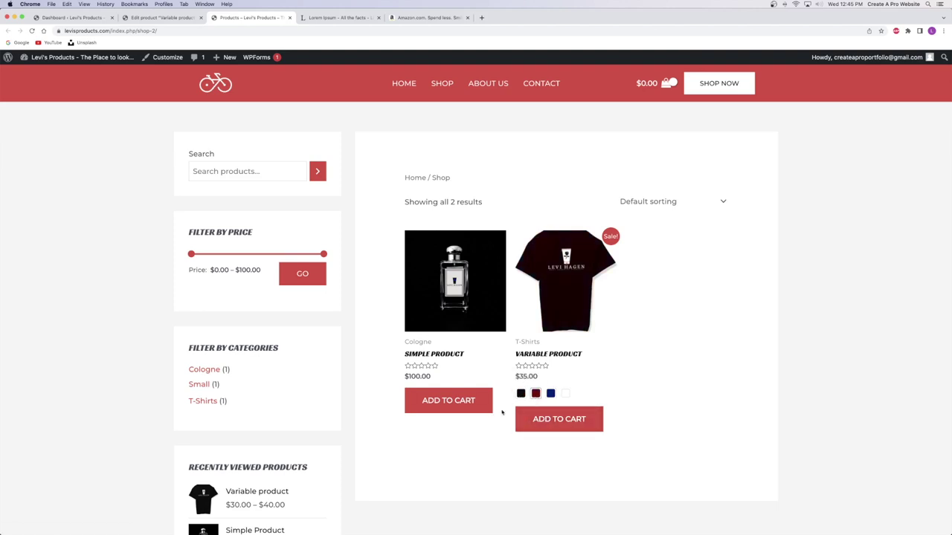
pyautogui.click(520, 393)
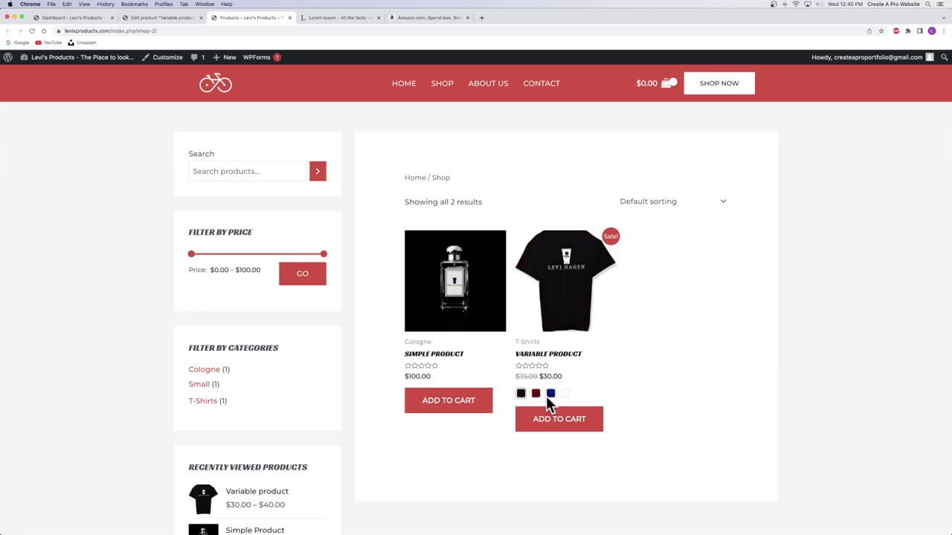
pyautogui.click(557, 283)
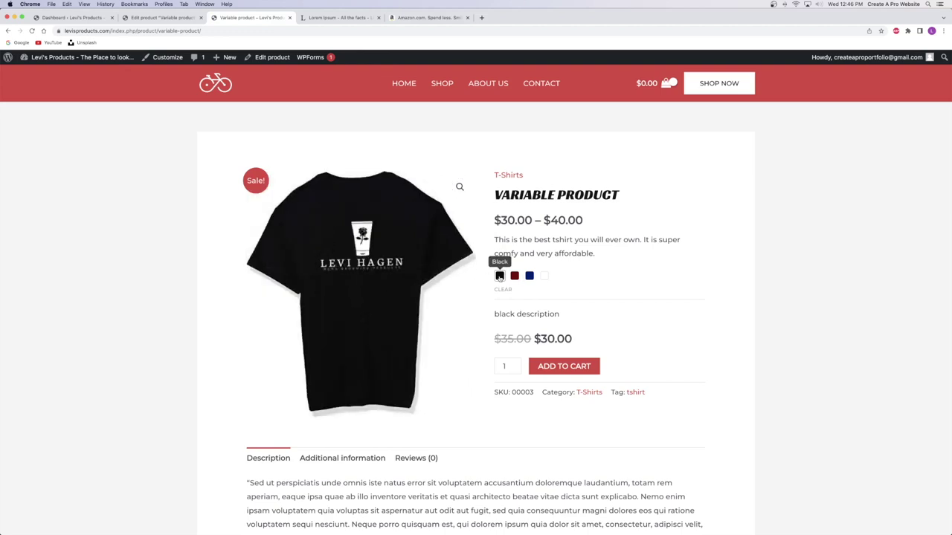
pyautogui.click(164, 20)
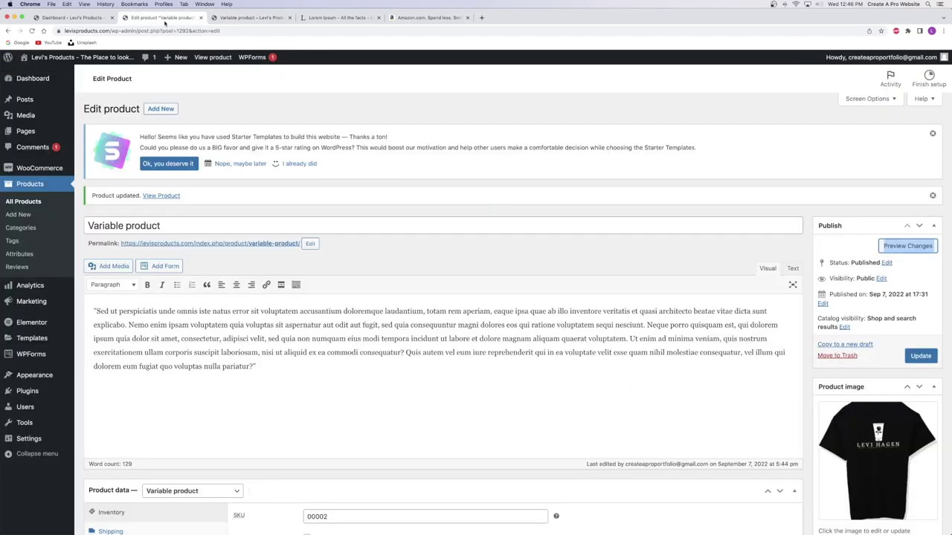
# In the Variations default form values keep Black, then switch to the storefront product tab.
pyautogui.scroll(-5, 245, 323)
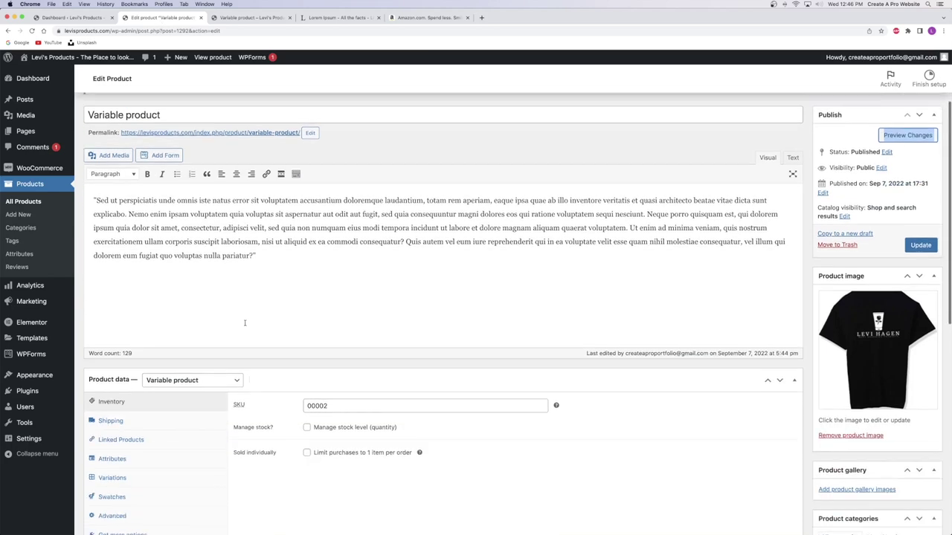
pyautogui.click(130, 251)
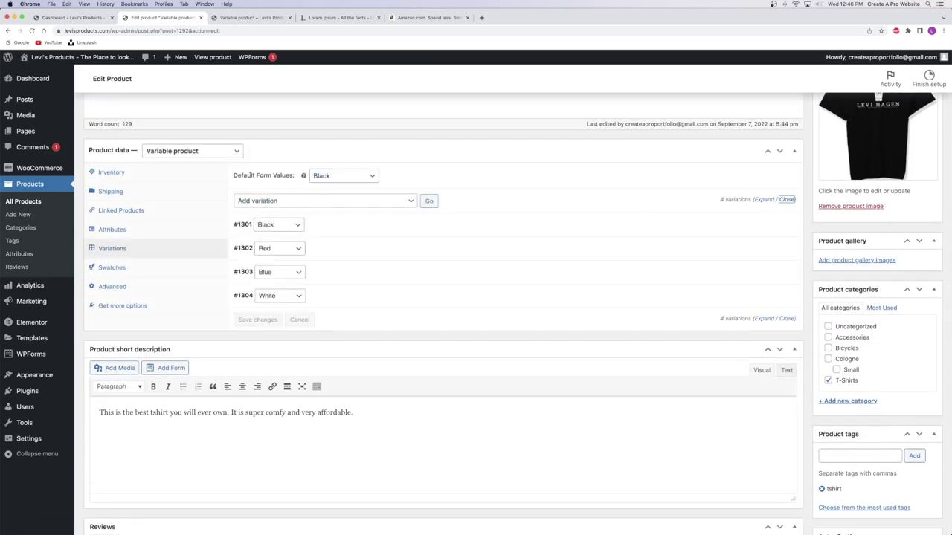
pyautogui.click(327, 177)
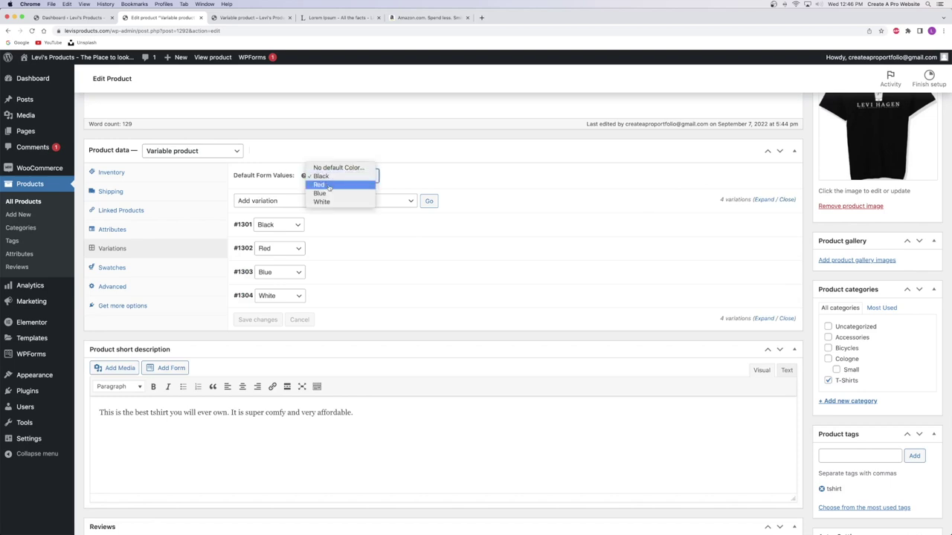
pyautogui.click(332, 177)
pyautogui.hotkey('ctrl', 'Tab')
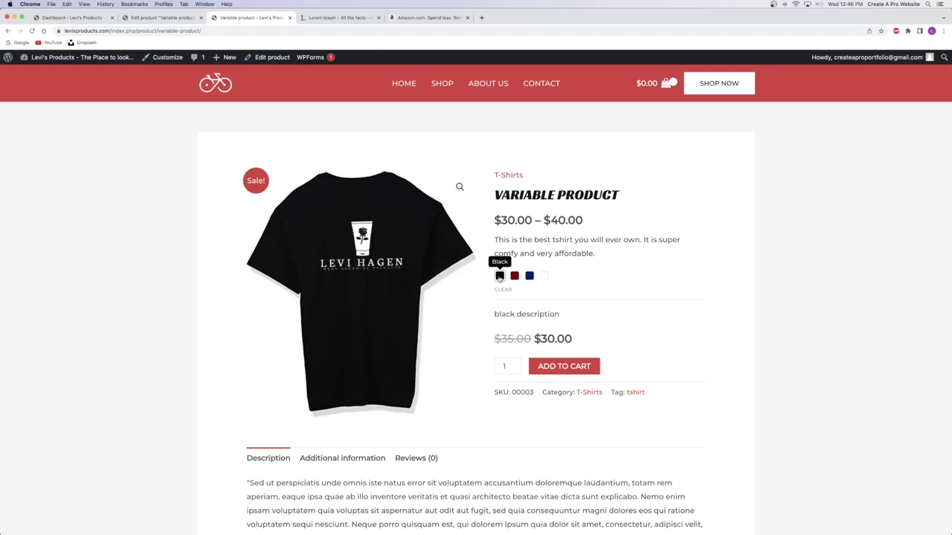
# Try the white, black and red shirt variations on the storefront, then close that tab.
pyautogui.click(544, 276)
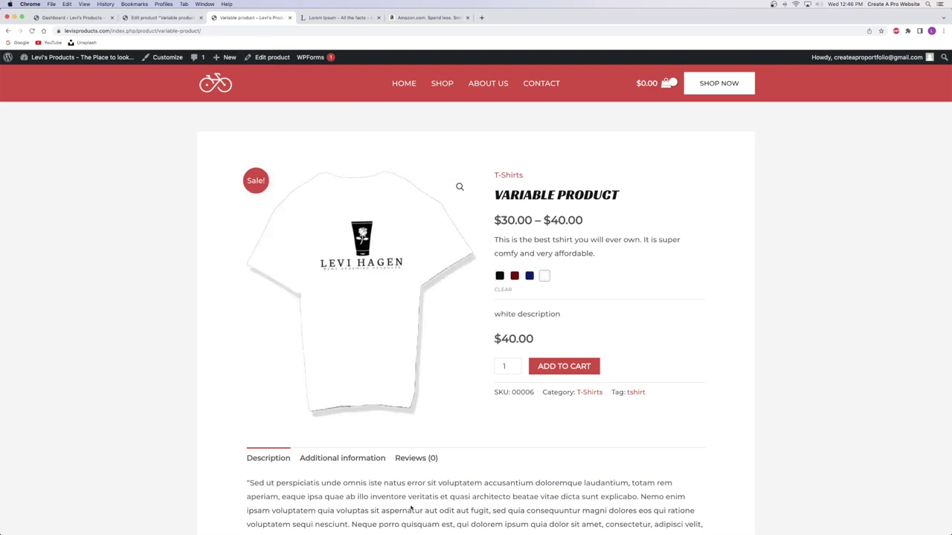
pyautogui.click(499, 276)
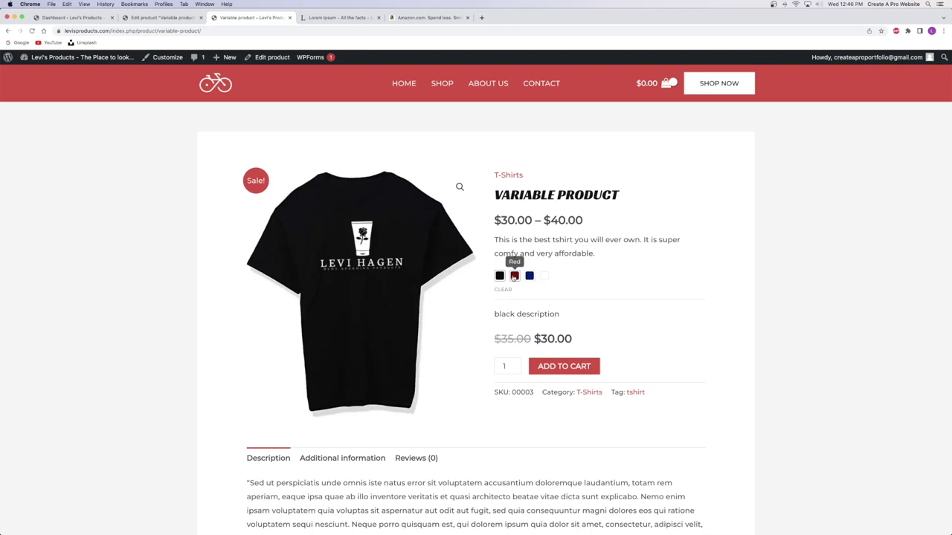
pyautogui.click(514, 276)
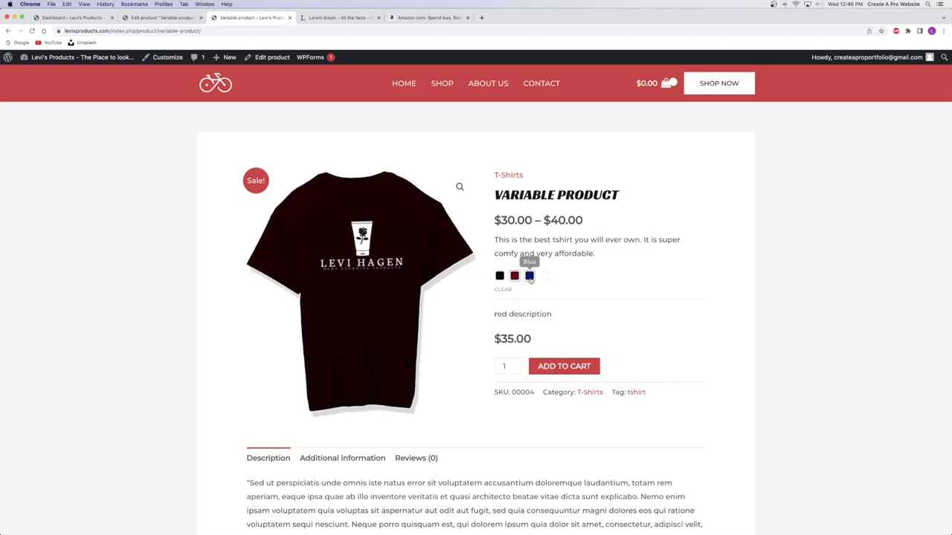
pyautogui.click(529, 276)
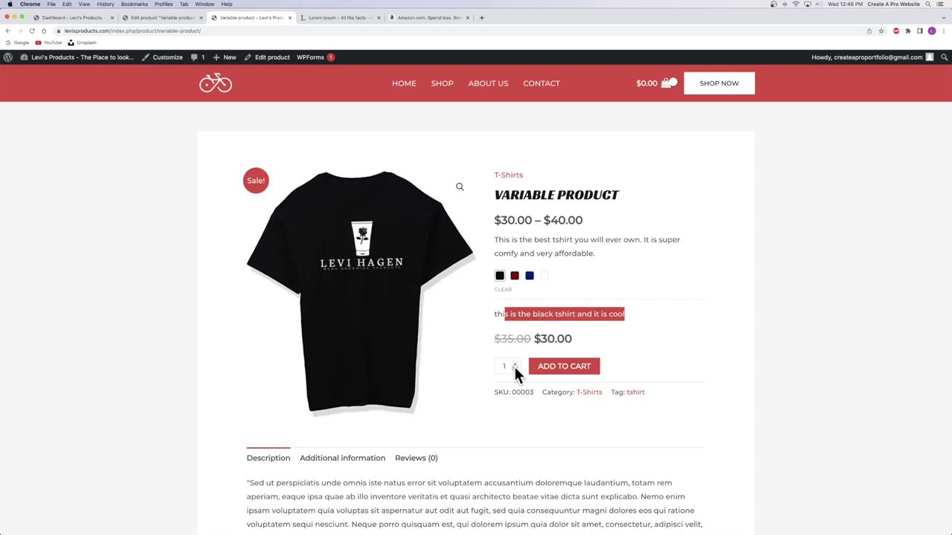
pyautogui.click(499, 410)
pyautogui.scroll(-3, 416, 394)
pyautogui.scroll(3, 359, 407)
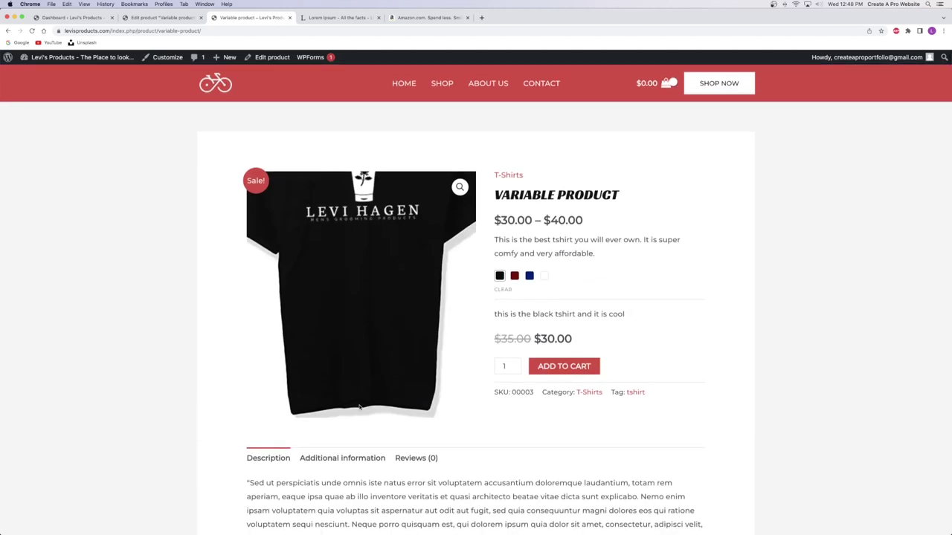
pyautogui.click(289, 18)
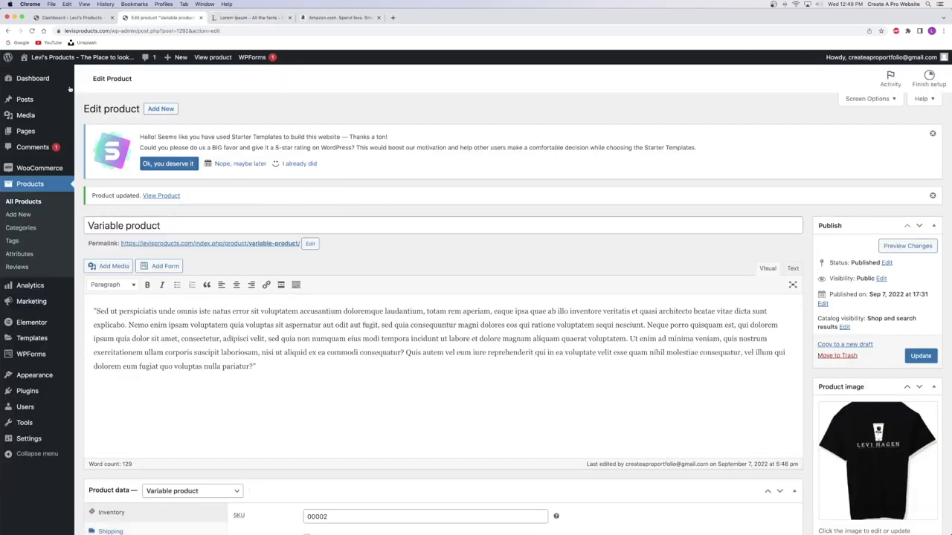
# Go to Products > All Products.
pyautogui.click(27, 202)
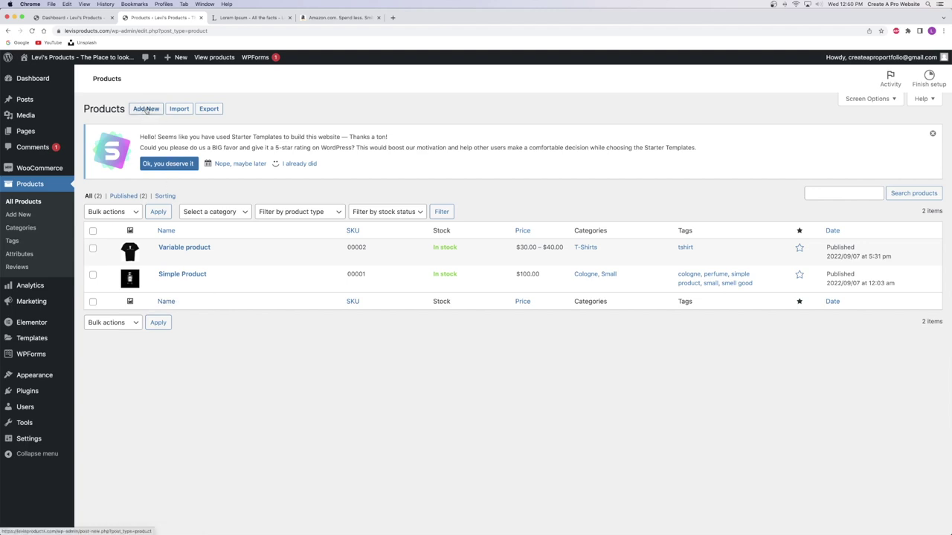
# Add a new product named 'Digital Product' and paste the Lorem Ipsum paragraph as its description.
pyautogui.click(150, 110)
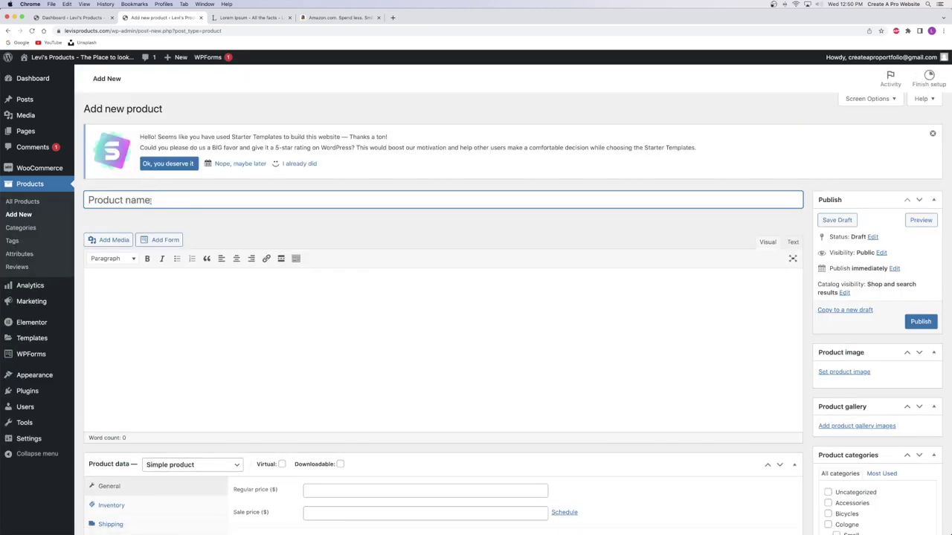
pyautogui.write('Digital Product')
pyautogui.click(135, 312)
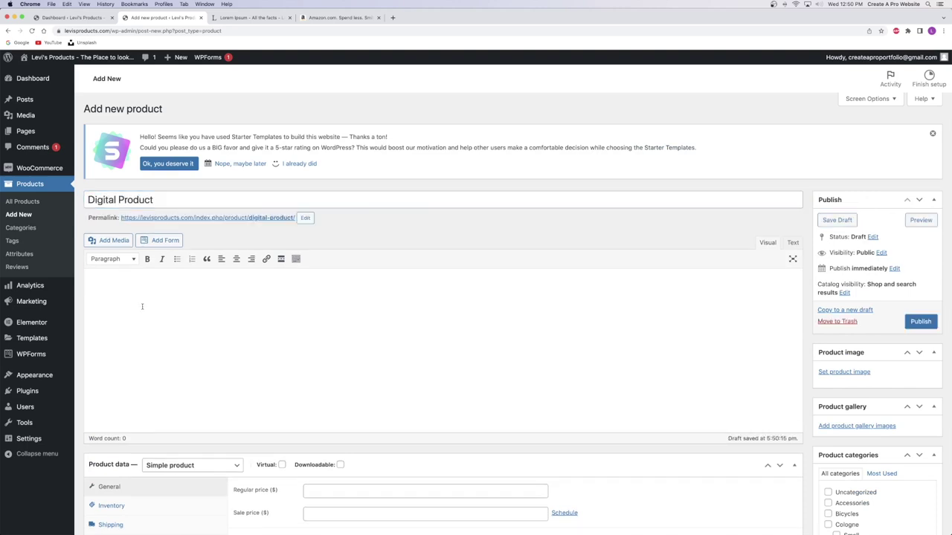
pyautogui.write('"Sed ut perspiciatis unde omnis iste natus error sit voluptatem accusantium doloremque laudantium, totam rem aperiam, eaque ipsa quae ab illo inventore veritatis et quasi architecto beatae vitae dicta sunt explicabo. Nemo enim ipsam voluptatem quia voluptas sit aspernatur aut odit aut fugit, sed quia consequuntur magni dolores eos qui ratione voluptatem sequi nesciunt. Neque porro quisquam est, qui dolorem ipsum quia dolor sit amet, consectetur, adipisci velit, sed quia non numquam eius modi tempora incidunt ut labore et dolore magnam aliquam quaerat voluptatem. Ut enim ad minima veniam, quis nostrum exercitationem ullam corporis suscipit laboriosam, nisi ut aliquid ex ea commodi consequatur? Quis autem vel eum iure reprehenderit qui in ea voluptate velit esse quam nihil molestiae consequatur, vel illum qui dolorem eum fugiat quo voluptas nulla pariatur?"')
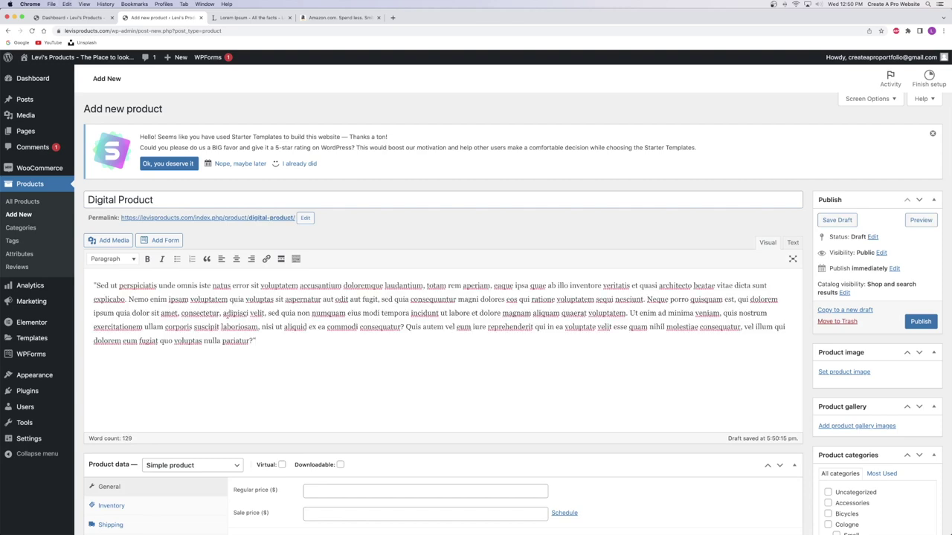
# Compare the pasted description against the lipsum.com source page.
pyautogui.click(238, 13)
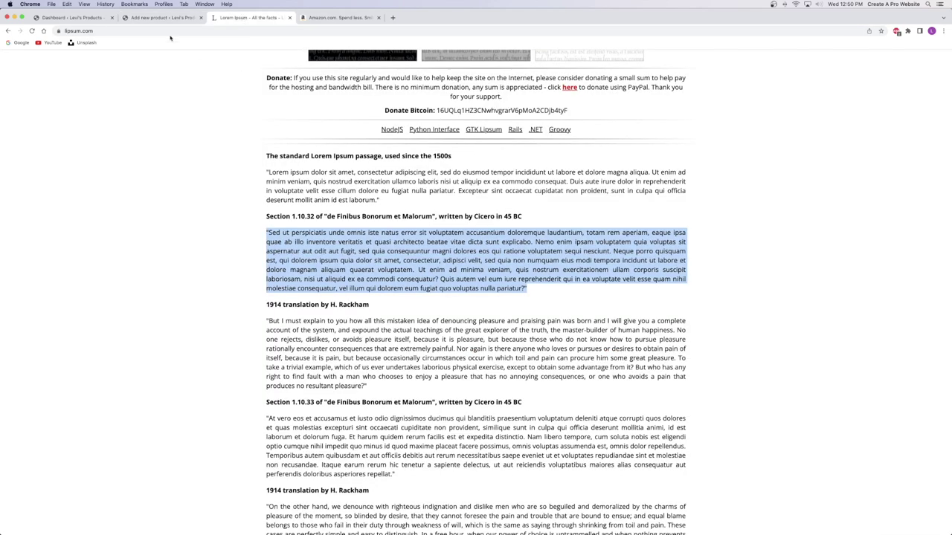
pyautogui.click(163, 18)
pyautogui.scroll(-6, 288, 275)
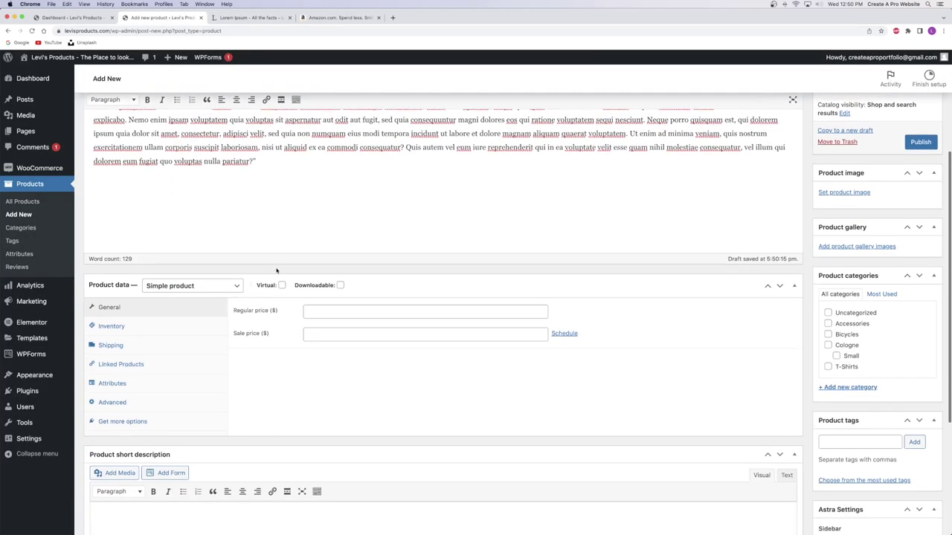
pyautogui.scroll(3, 275, 272)
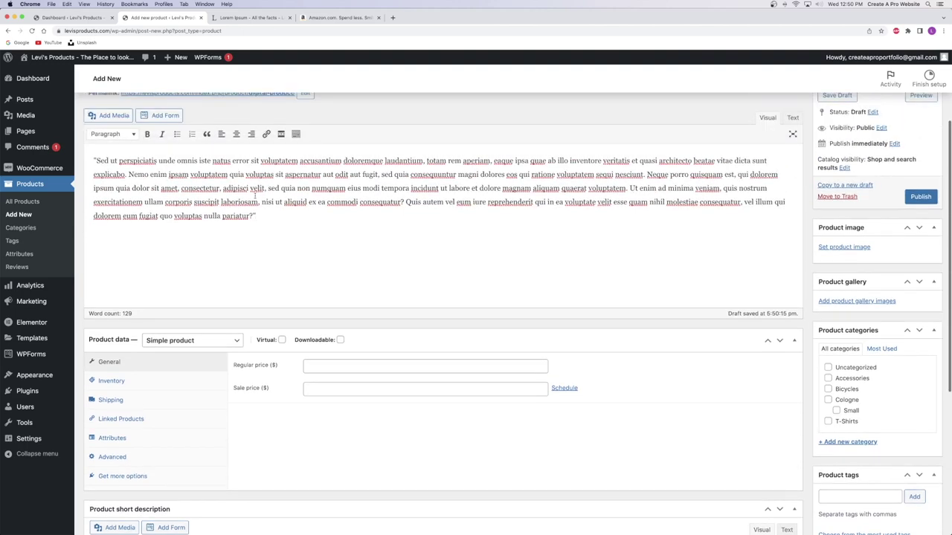
pyautogui.moveTo(138, 174); pyautogui.dragTo(402, 202)
pyautogui.click(254, 164)
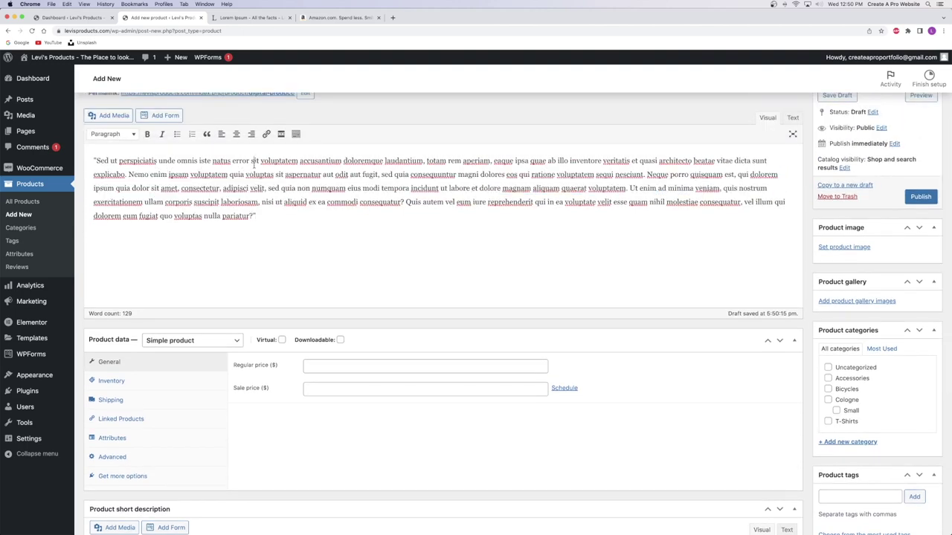
pyautogui.scroll(-3, 229, 281)
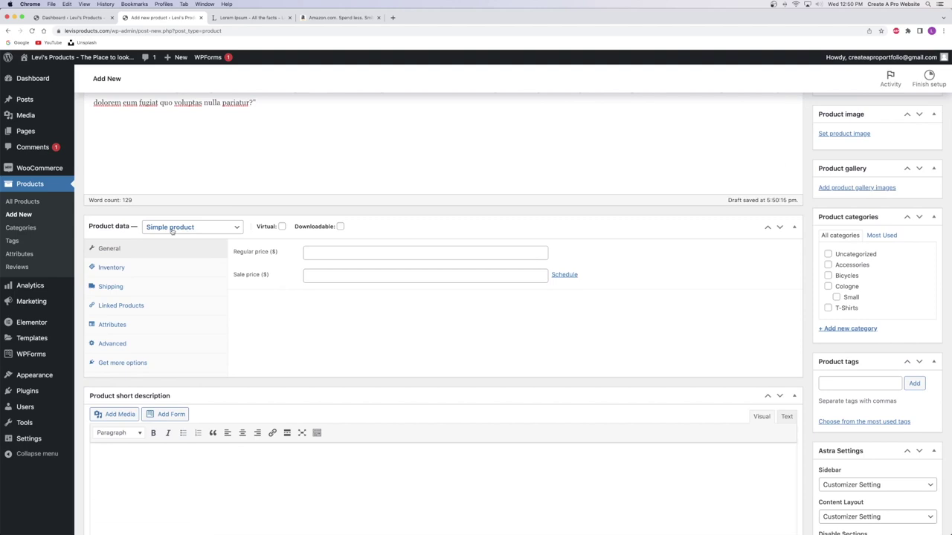
# Keep the product type as Simple product and mark it Virtual.
pyautogui.click(181, 228)
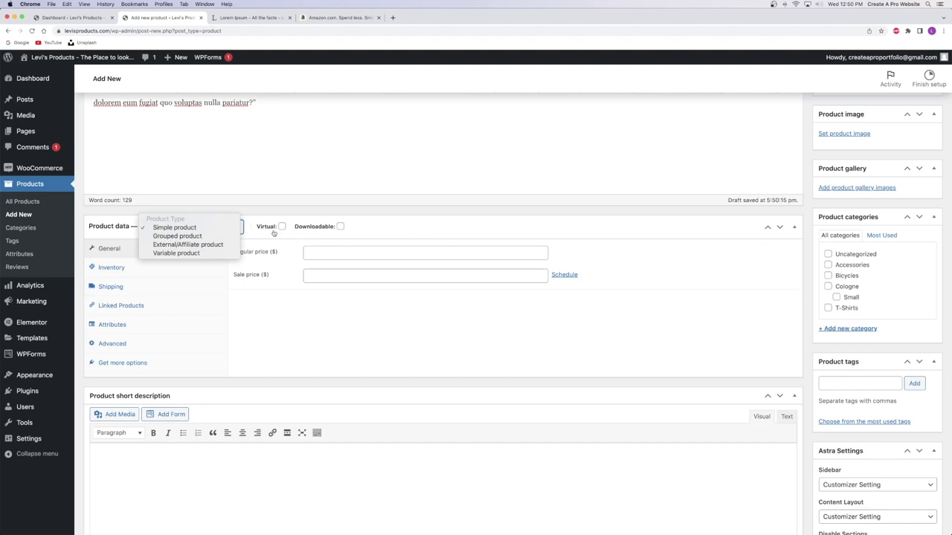
pyautogui.click(192, 227)
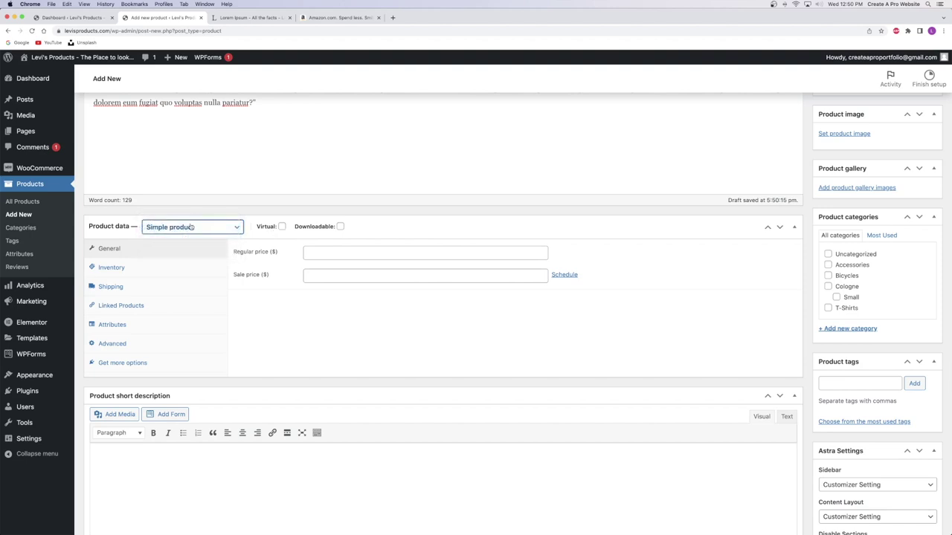
pyautogui.click(281, 227)
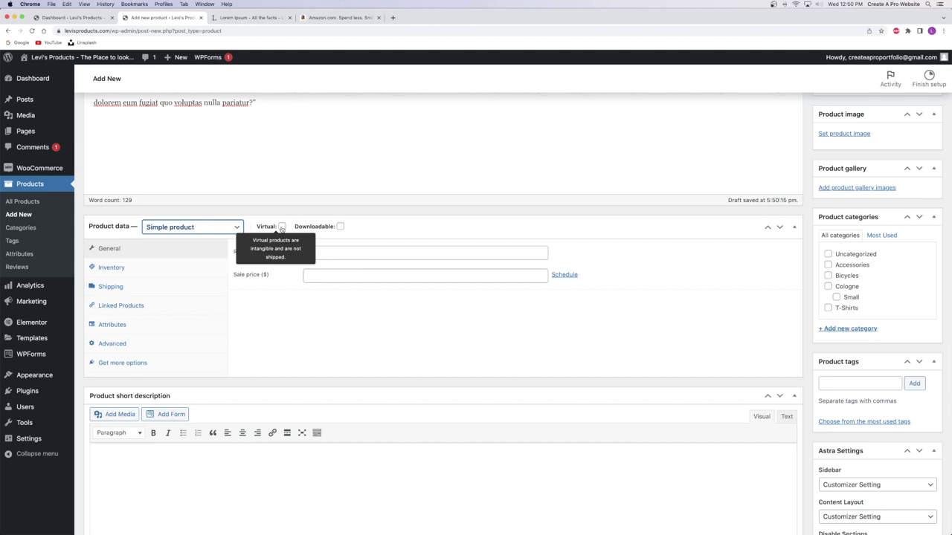
pyautogui.click(282, 226)
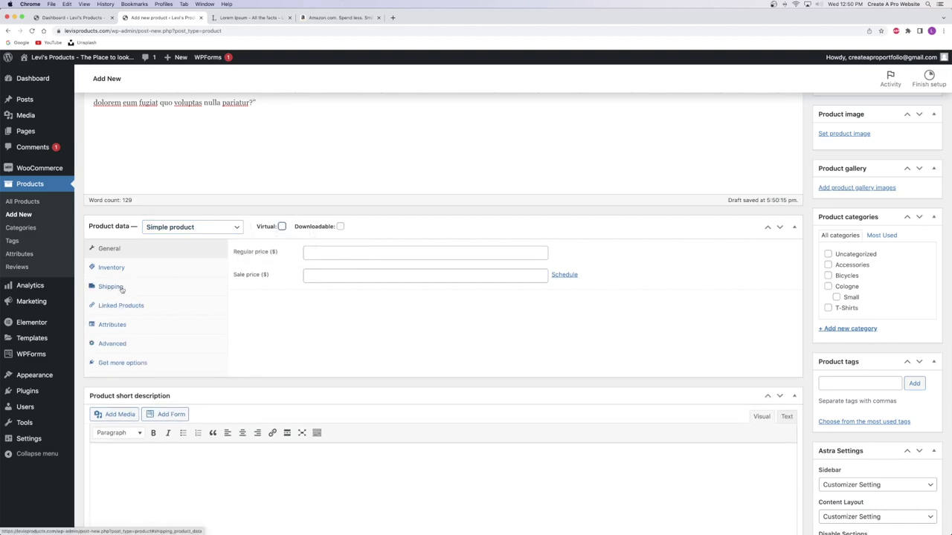
pyautogui.click(282, 227)
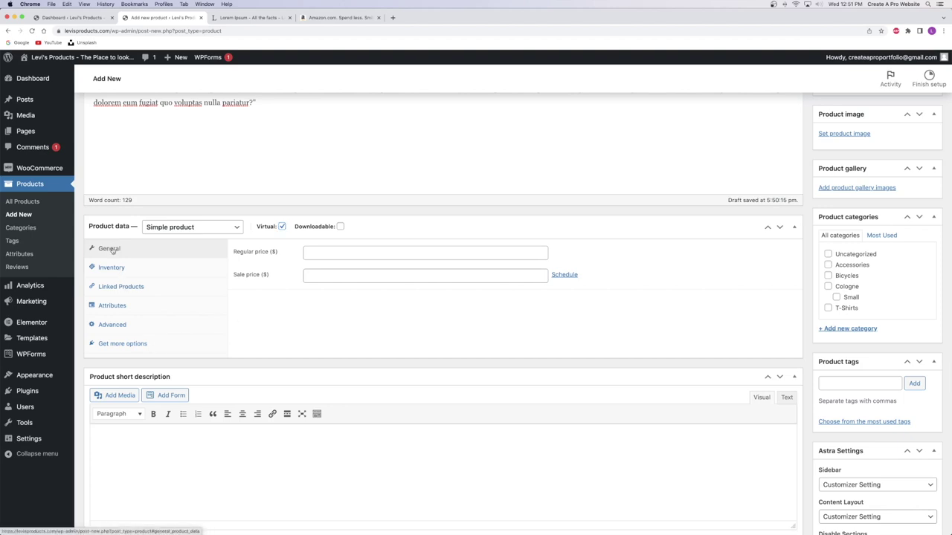
# Enter a regular price of 200 and SKU 00007 under Inventory.
pyautogui.click(337, 253)
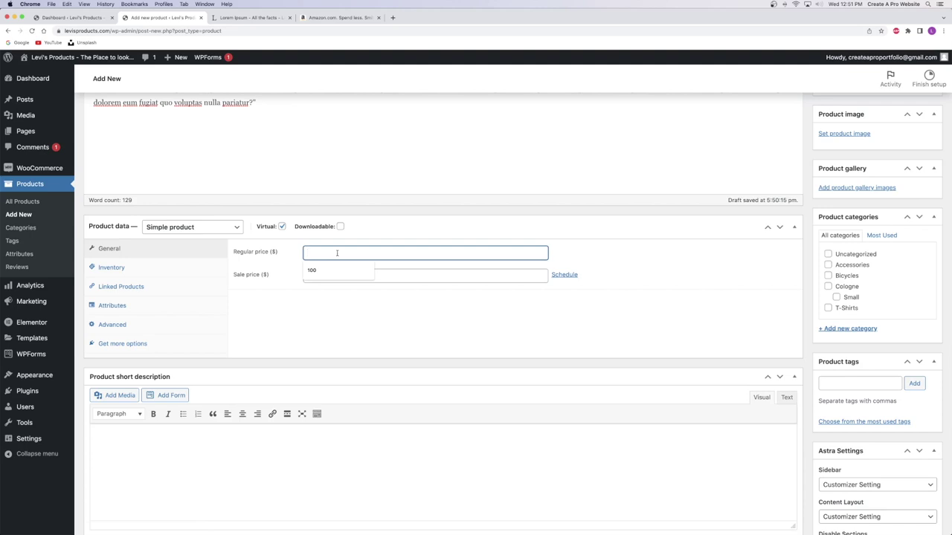
pyautogui.write('200')
pyautogui.click(322, 276)
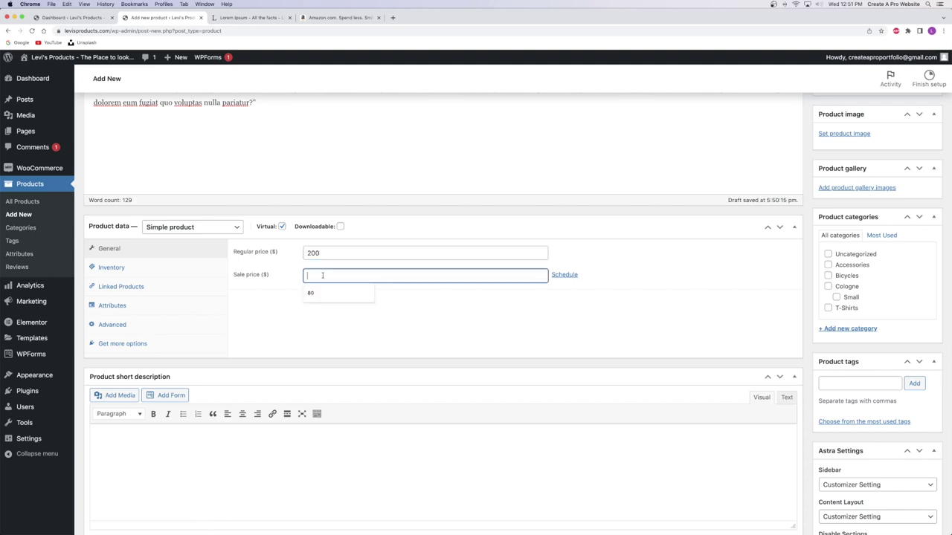
pyautogui.click(567, 278)
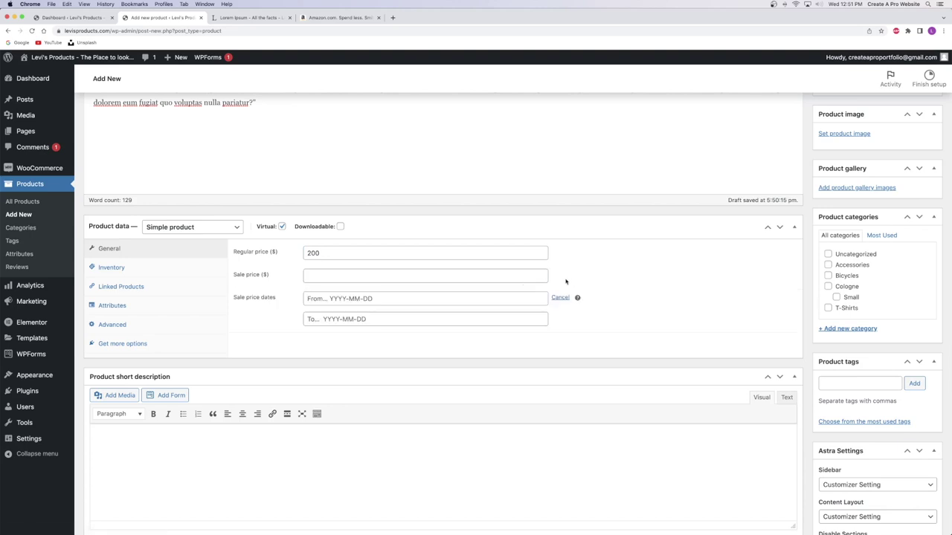
pyautogui.click(561, 297)
pyautogui.click(140, 267)
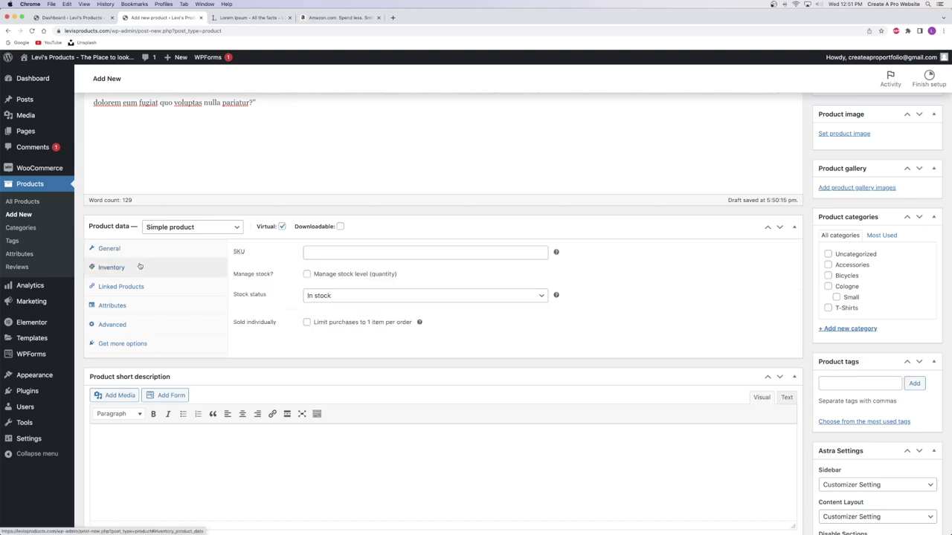
pyautogui.click(326, 254)
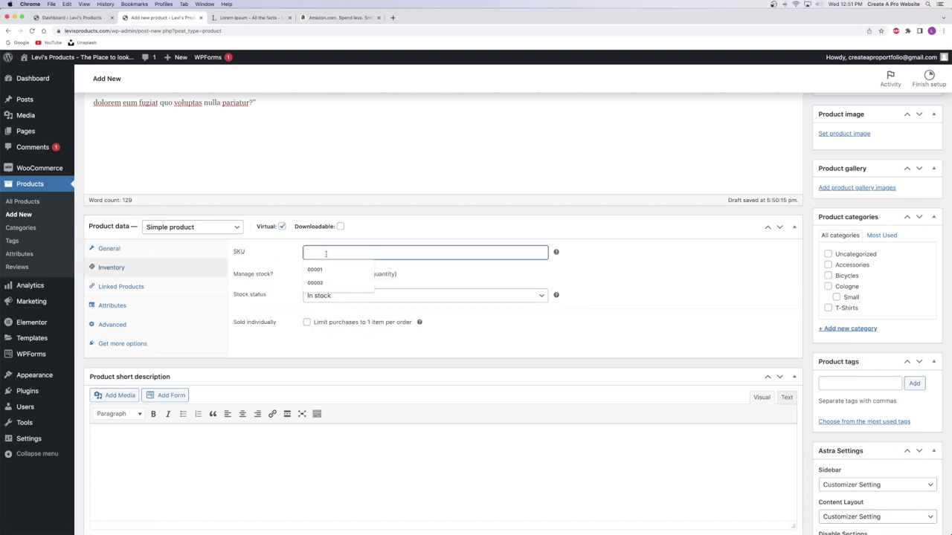
pyautogui.write('00007')
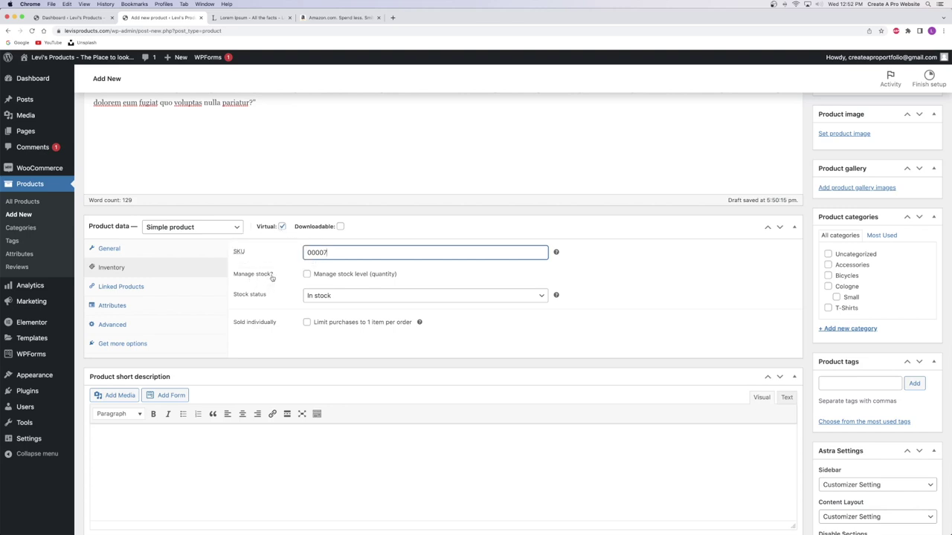
# Turn on stock management with quantity 30 and backorders left disallowed.
pyautogui.click(306, 274)
pyautogui.moveTo(318, 291); pyautogui.dragTo(267, 294)
pyautogui.write('30')
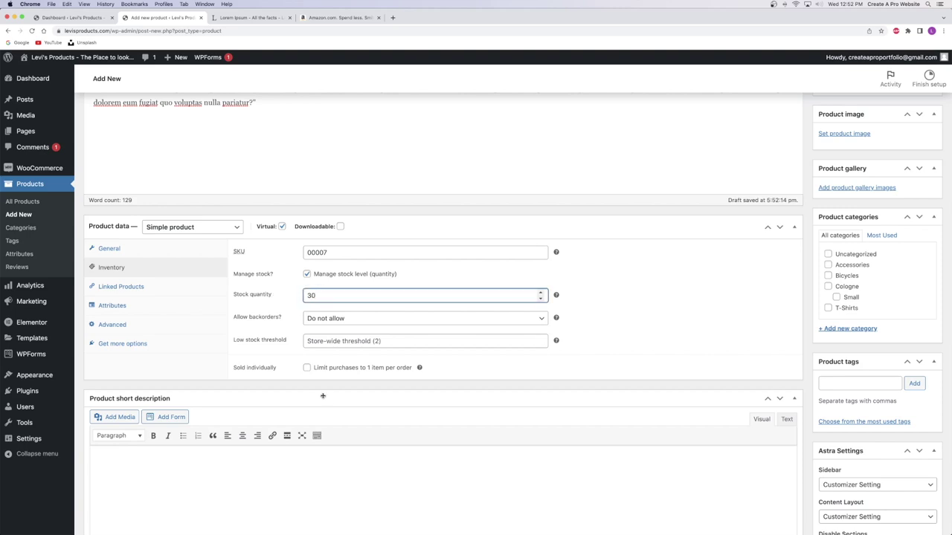
pyautogui.click(324, 322)
pyautogui.click(330, 322)
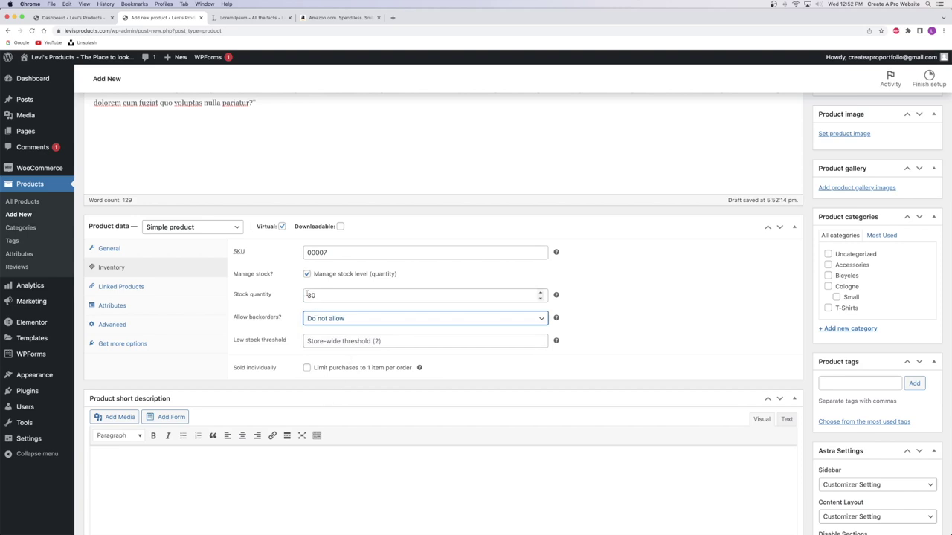
pyautogui.click(325, 340)
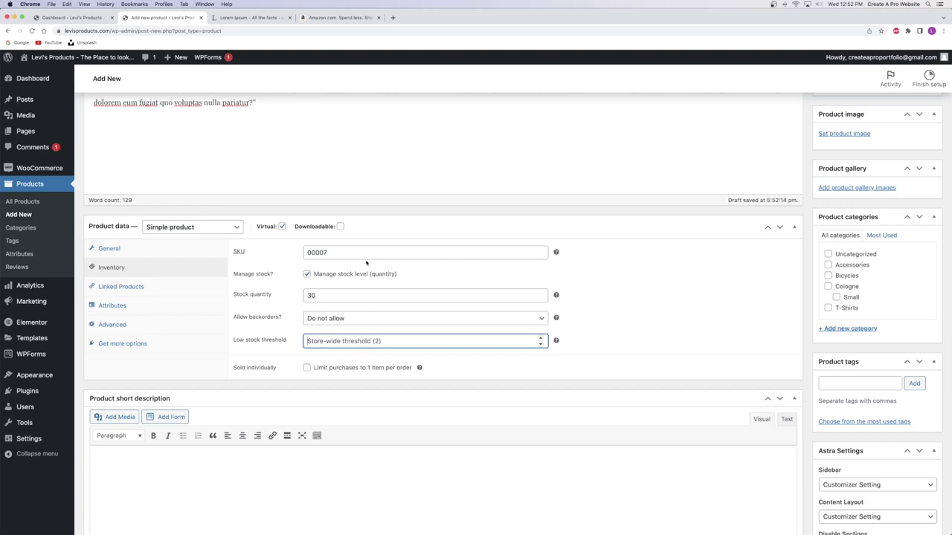
# Turn stock management back off, tick Sold individually, and check the Linked Products and Attributes tabs.
pyautogui.click(306, 274)
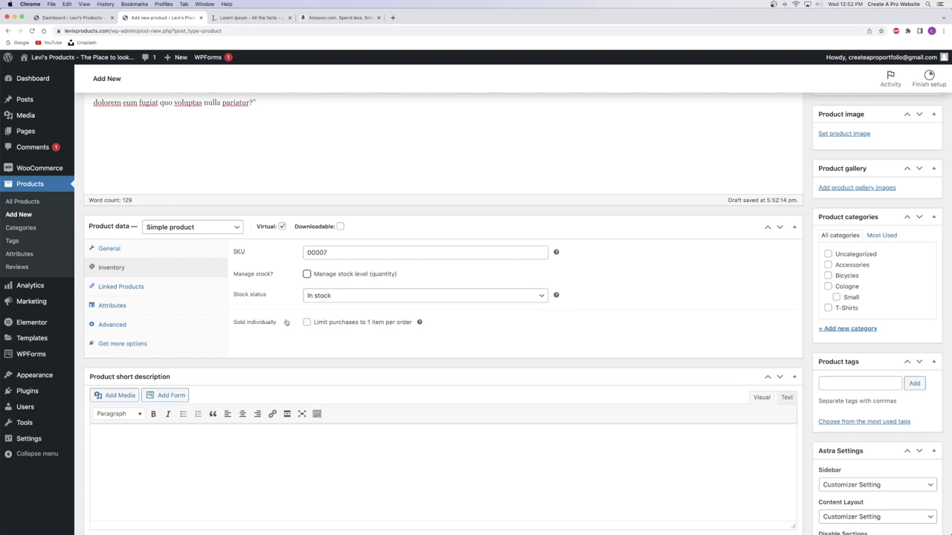
pyautogui.click(425, 277)
pyautogui.click(308, 322)
pyautogui.click(149, 287)
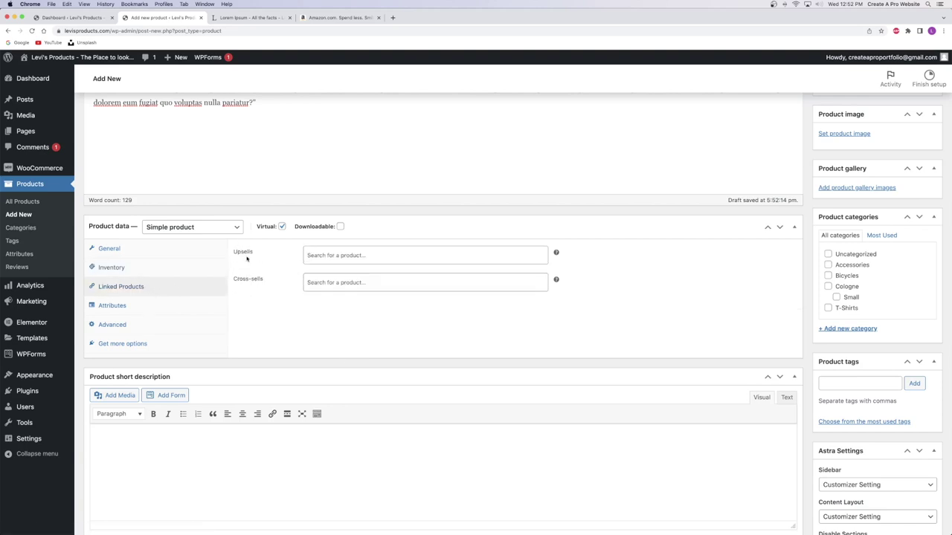
pyautogui.click(134, 309)
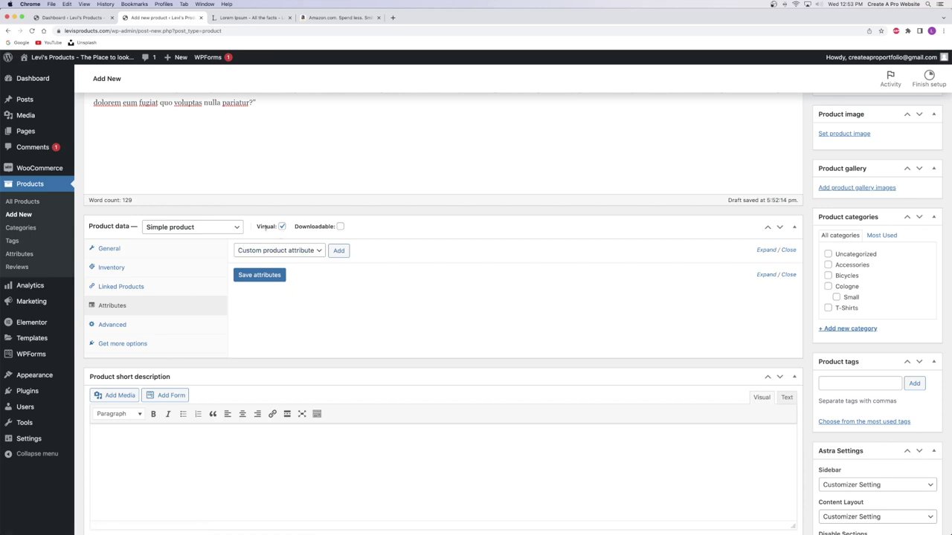
# Write the short description 'Sign up now! This is the best mens grooming online course you will ever need.'.
pyautogui.moveTo(266, 228)
pyautogui.click(121, 248)
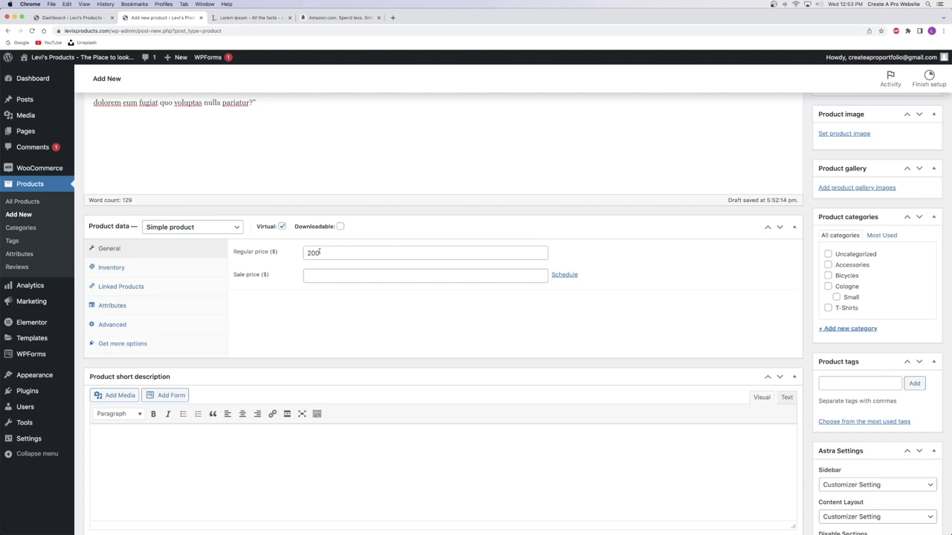
pyautogui.scroll(-2, 268, 350)
pyautogui.click(220, 383)
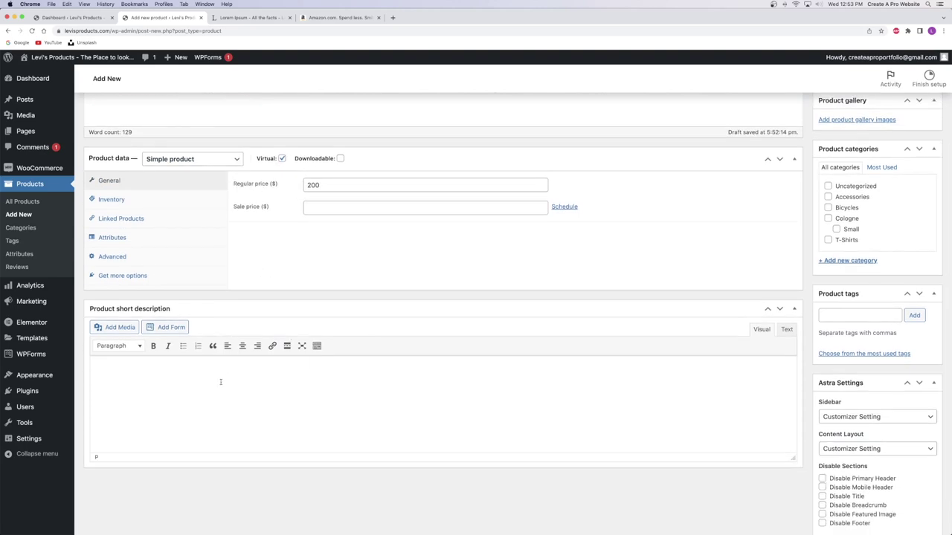
pyautogui.write('Sign up now! This is the best mens grooming cour')
pyautogui.press('BackSpace')
pyautogui.press('BackSpace')
pyautogui.press('BackSpace')
pyautogui.press('BackSpace')
pyautogui.write('online course you will ever need.')
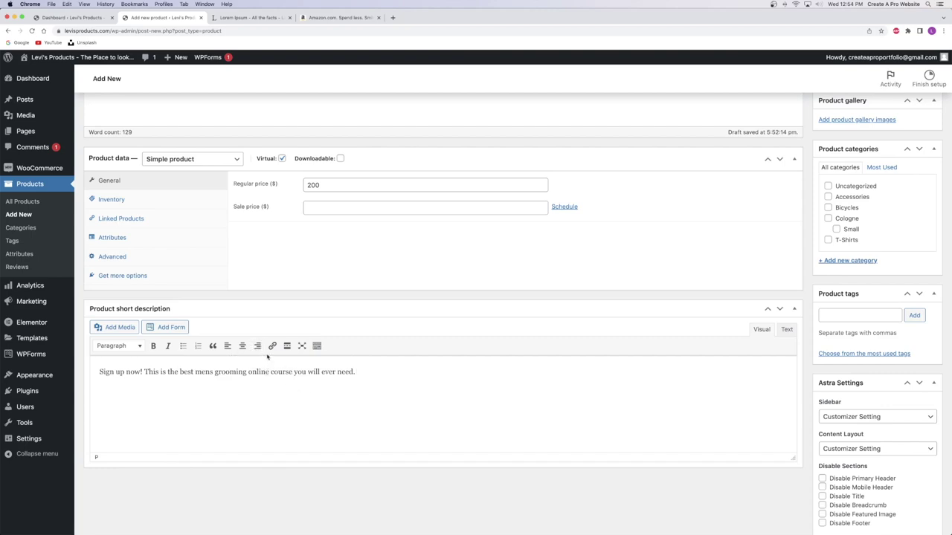
# Go to the Advanced tab and place the cursor in the Purchase note field.
pyautogui.scroll(4, 275, 343)
pyautogui.scroll(10, 275, 343)
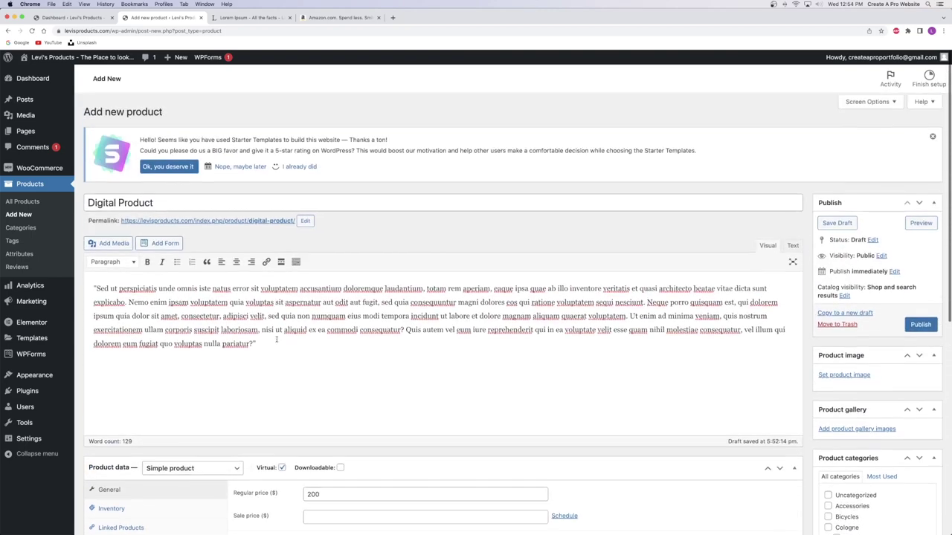
pyautogui.scroll(-9, 275, 342)
pyautogui.scroll(1, 277, 341)
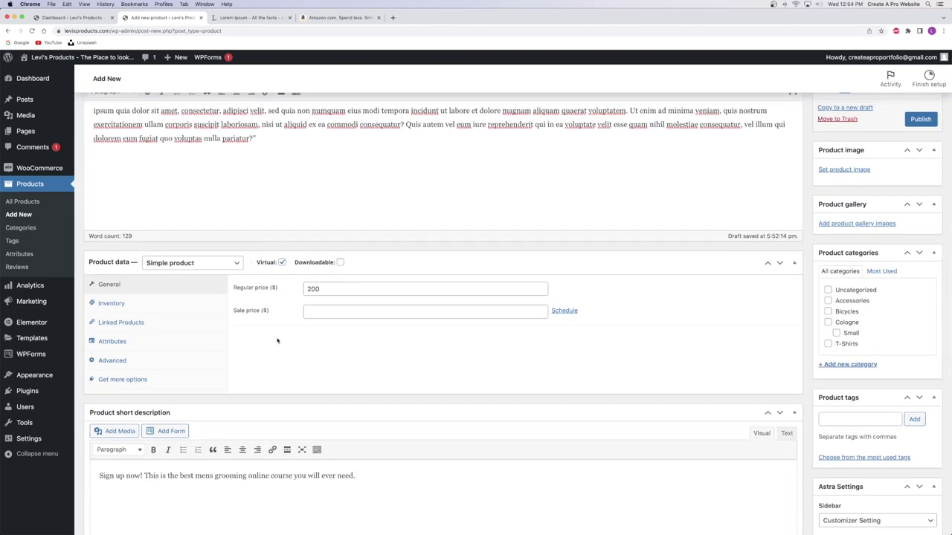
pyautogui.click(128, 362)
pyautogui.click(339, 290)
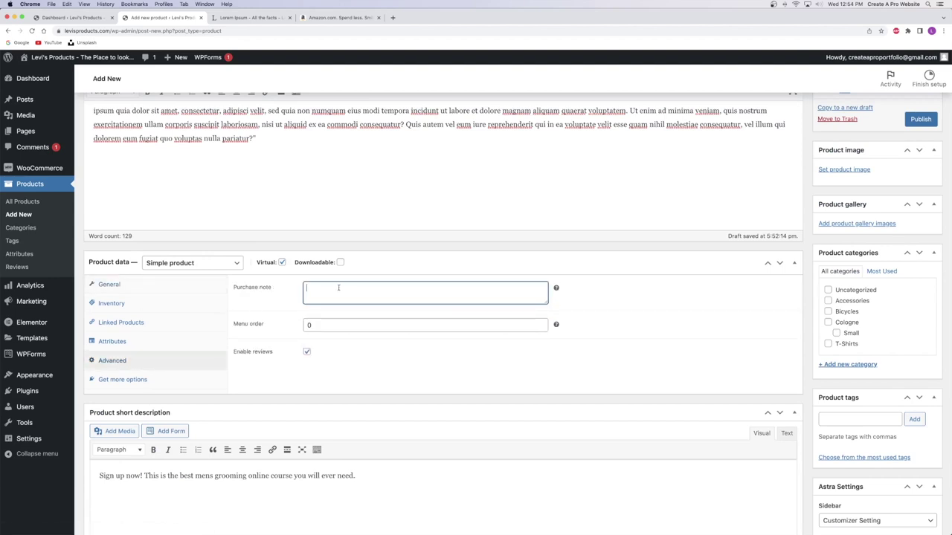
# Enter the purchase note 'Thank you for signing up for this course…' and add tags course, ecourse, online class, zoom.
pyautogui.write('Thank you for signing up for this course')
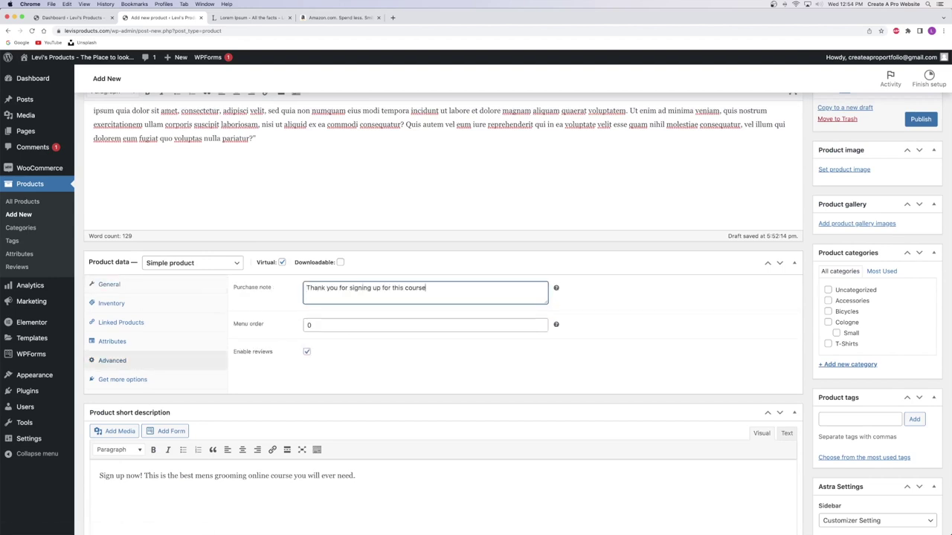
pyautogui.write('. Please check your email for the confirmation')
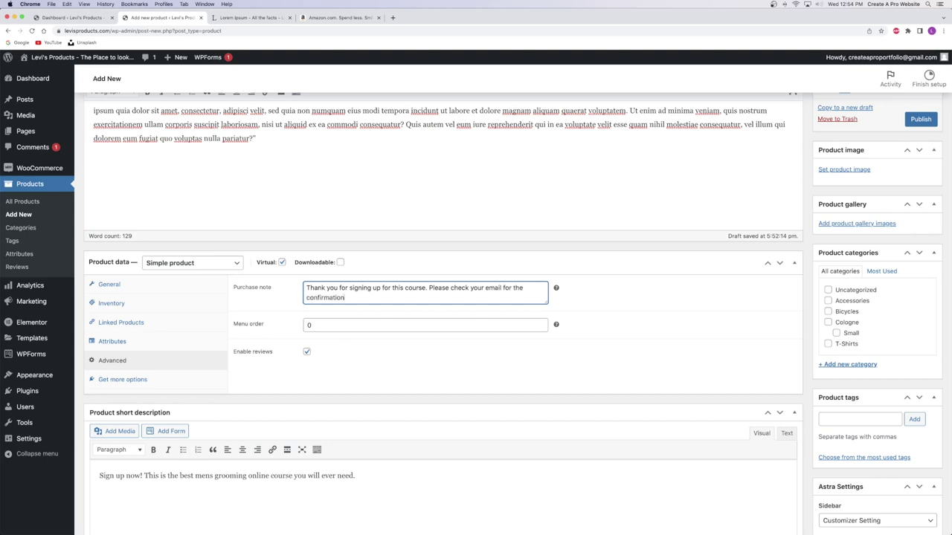
pyautogui.write(' with instructions and the zoom link.')
pyautogui.scroll(-2, 905, 376)
pyautogui.click(856, 349)
pyautogui.write('course, ecourse, online class, zoom')
pyautogui.press('Return')
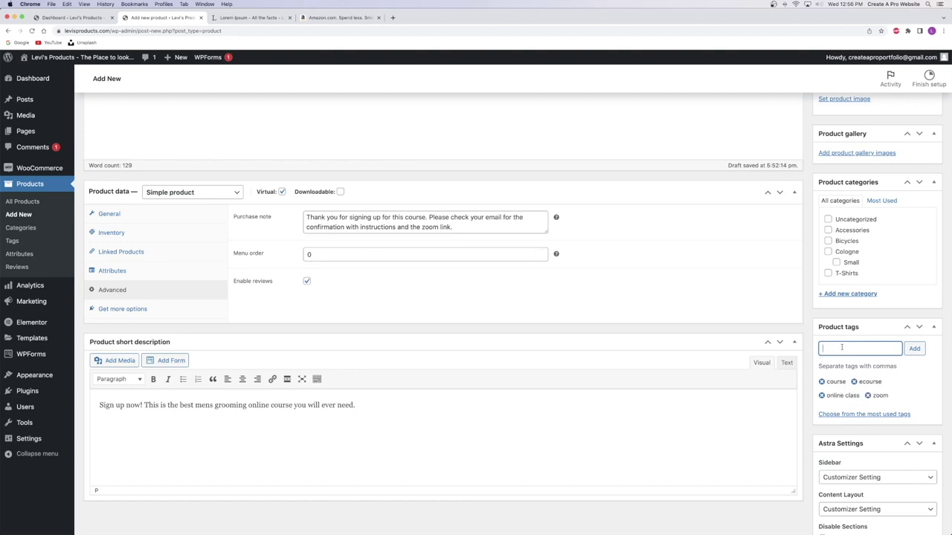
pyautogui.scroll(1, 849, 385)
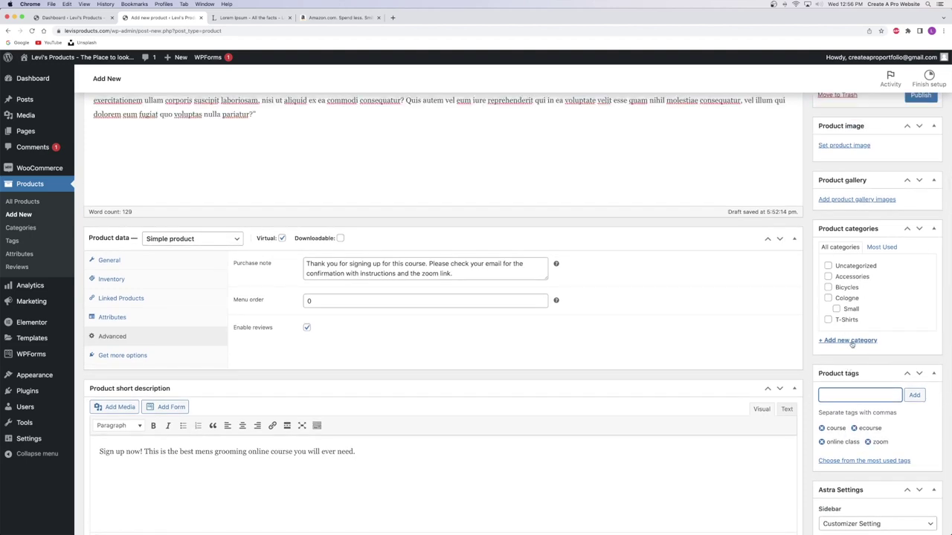
# Create a new product category named Online Classes.
pyautogui.click(852, 341)
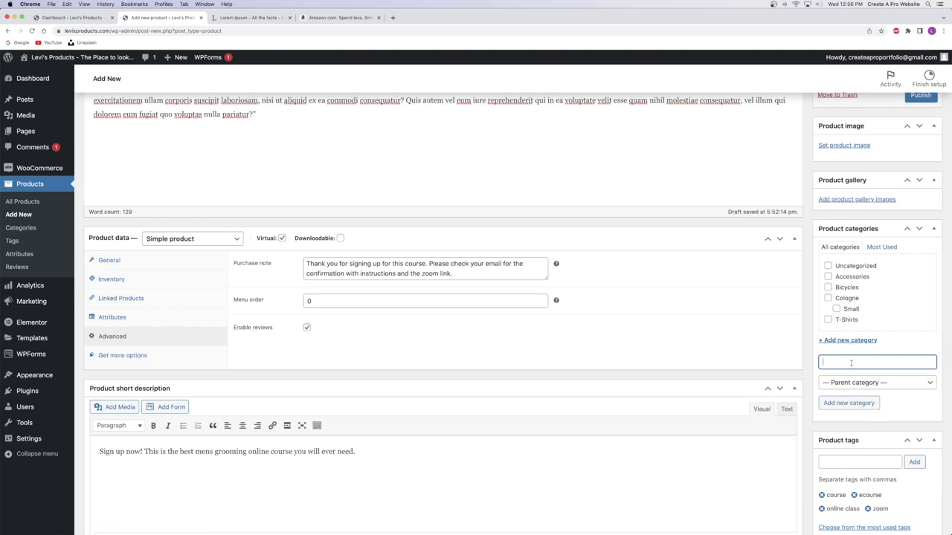
pyautogui.write('Online Classes')
pyautogui.click(848, 403)
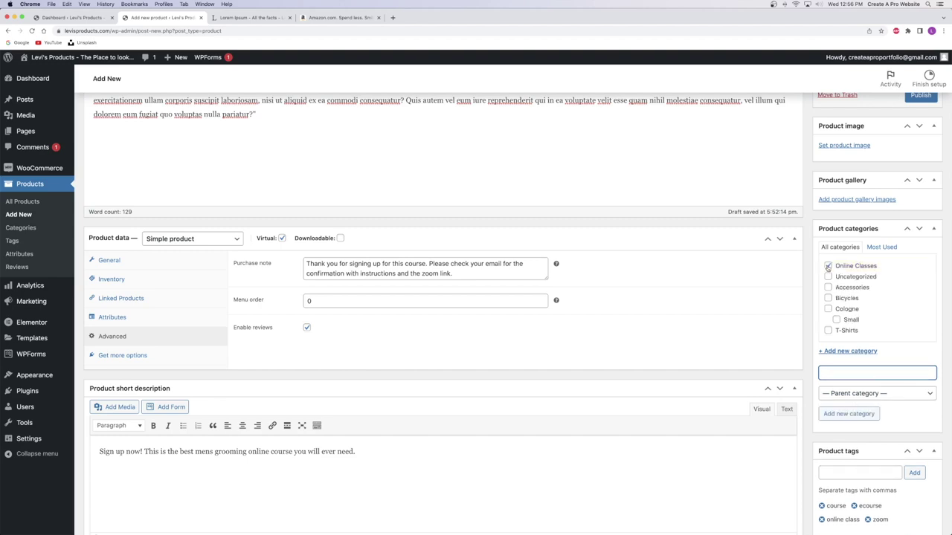
# Leave Online Classes as the only ticked category, with Uncategorized, Accessories and Bicycles unticked.
pyautogui.click(828, 276)
pyautogui.click(828, 287)
pyautogui.click(829, 298)
pyautogui.click(828, 299)
pyautogui.click(828, 287)
pyautogui.click(828, 276)
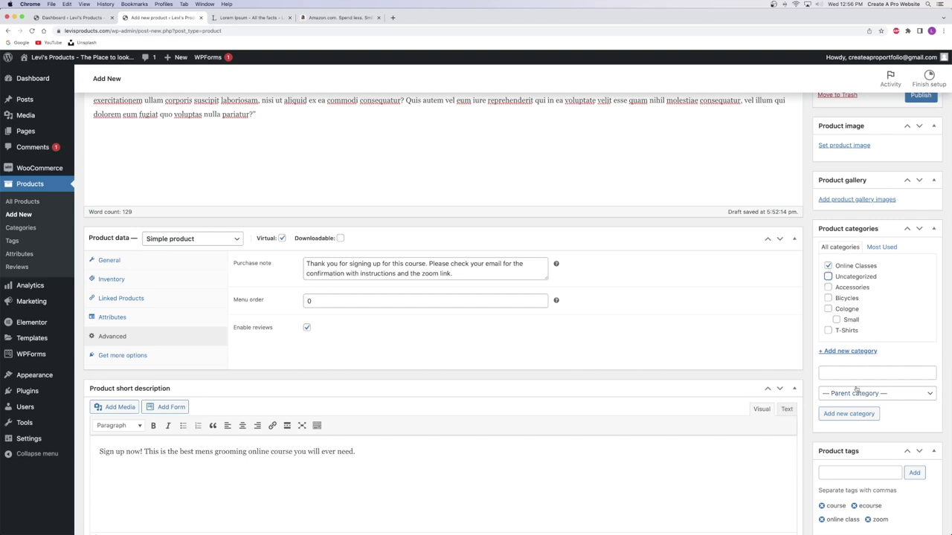
pyautogui.scroll(-5, 857, 390)
pyautogui.scroll(9, 852, 383)
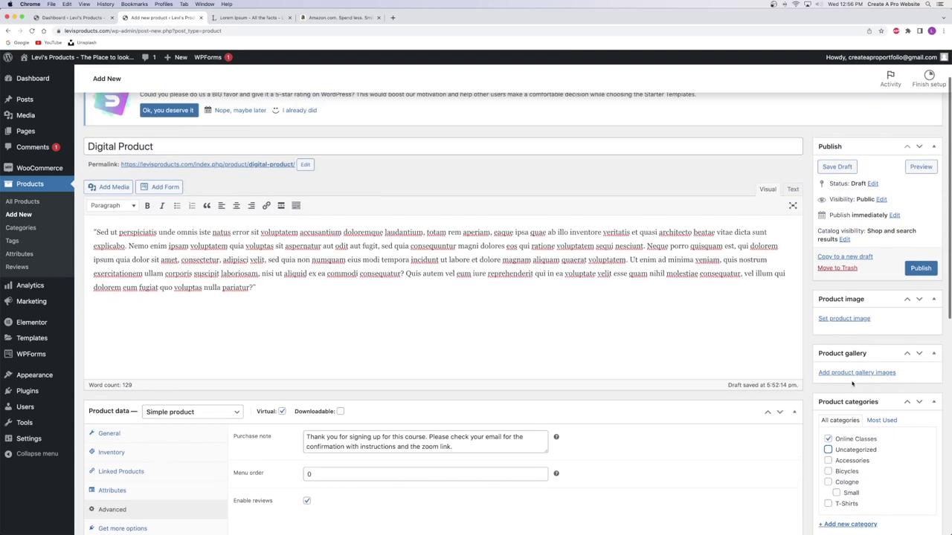
# Upload the barber class picture and set it as the main product image.
pyautogui.click(843, 328)
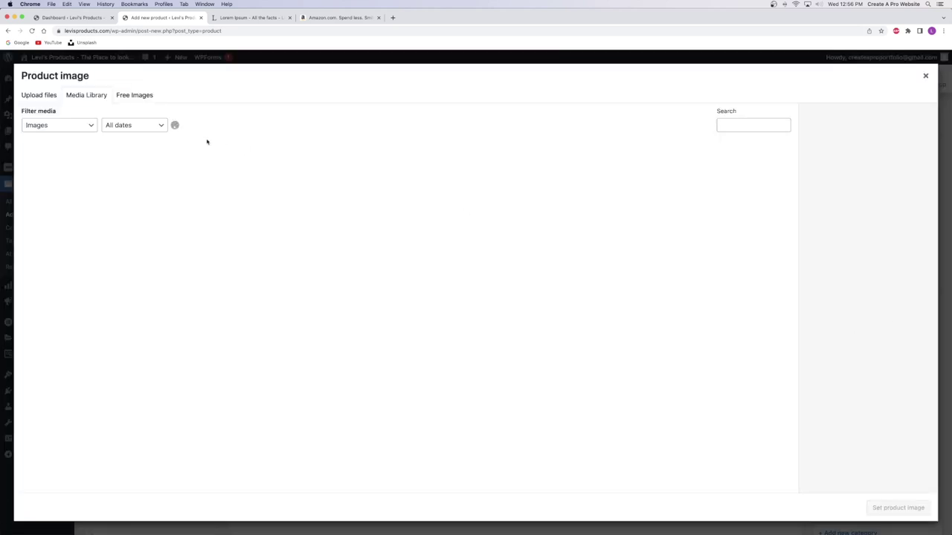
pyautogui.click(45, 97)
pyautogui.click(485, 270)
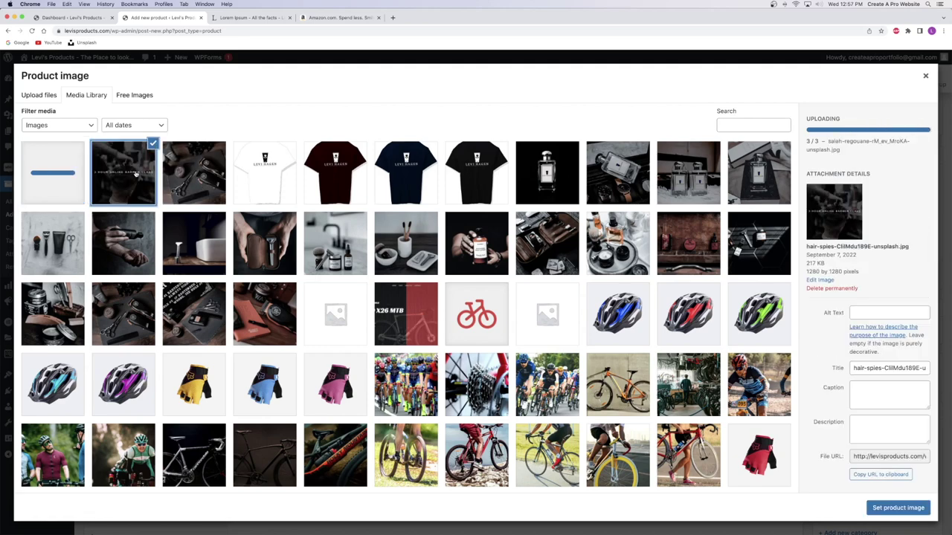
pyautogui.click(884, 508)
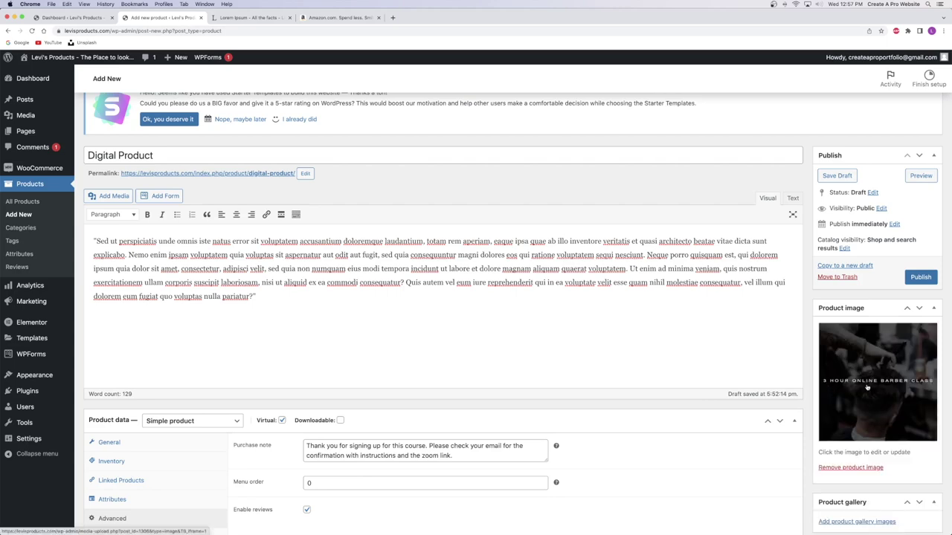
# Upload two product gallery images and publish the Digital Product.
pyautogui.click(857, 521)
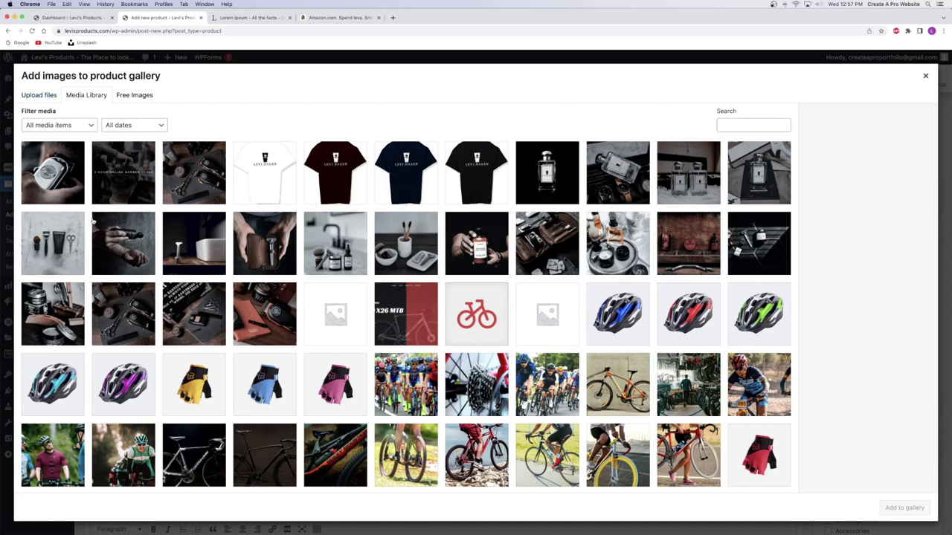
pyautogui.click(39, 96)
pyautogui.click(82, 98)
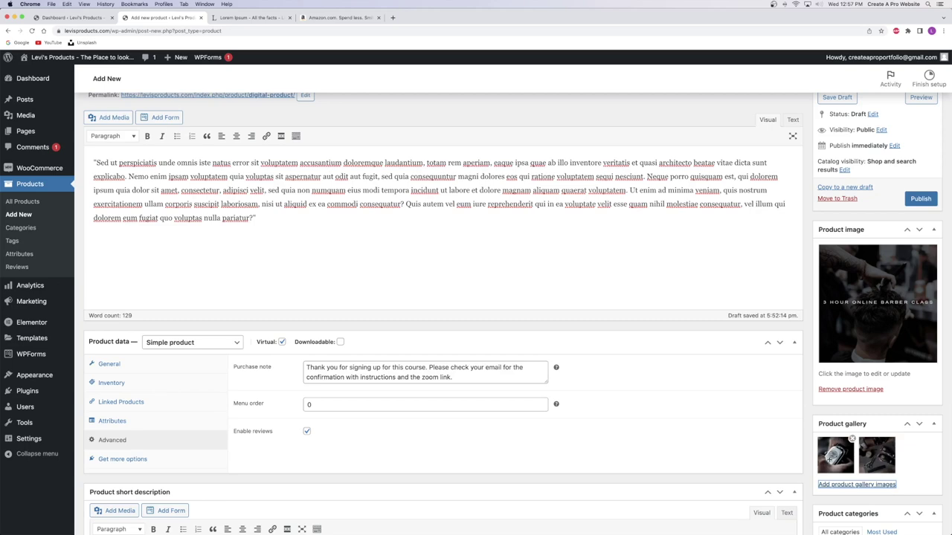
pyautogui.scroll(-3, 852, 440)
pyautogui.scroll(5, 898, 313)
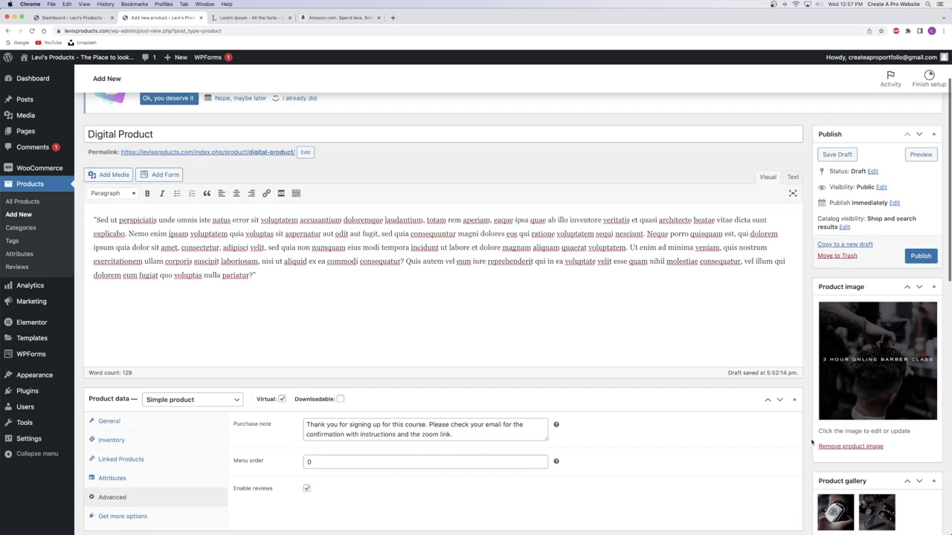
pyautogui.click(920, 264)
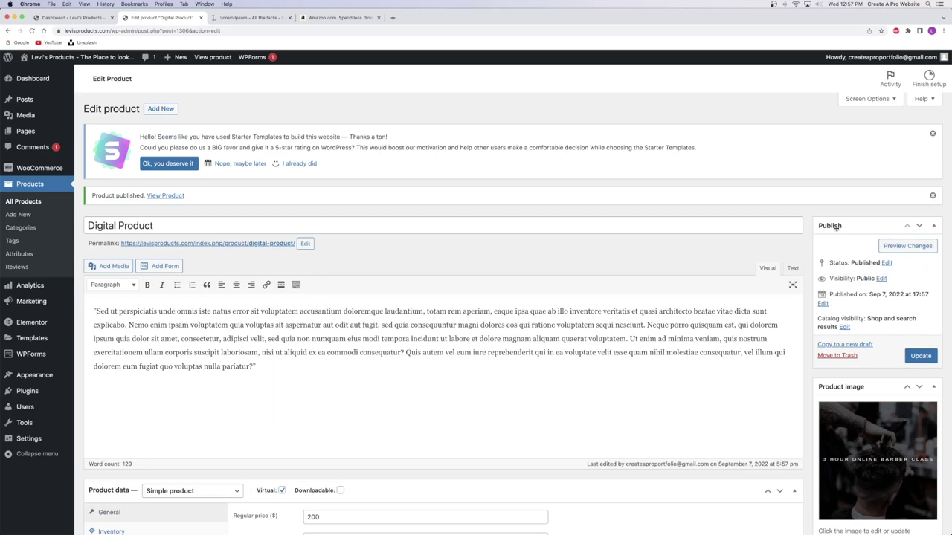
# Open the storefront in a new tab and go to the Digital Product's page.
pyautogui.moveTo(52, 58)
pyautogui.rightClick(46, 85)
pyautogui.click(74, 87)
pyautogui.click(249, 17)
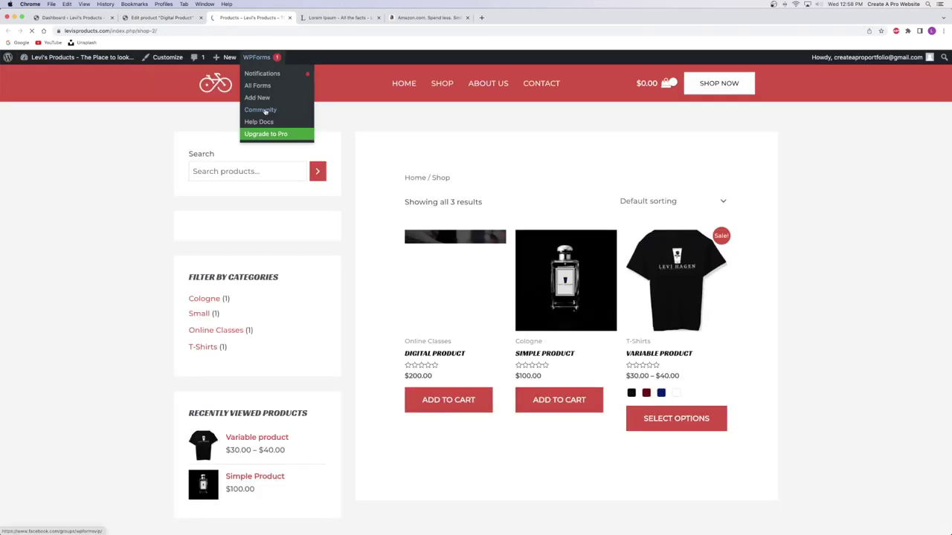
pyautogui.scroll(-2, 489, 212)
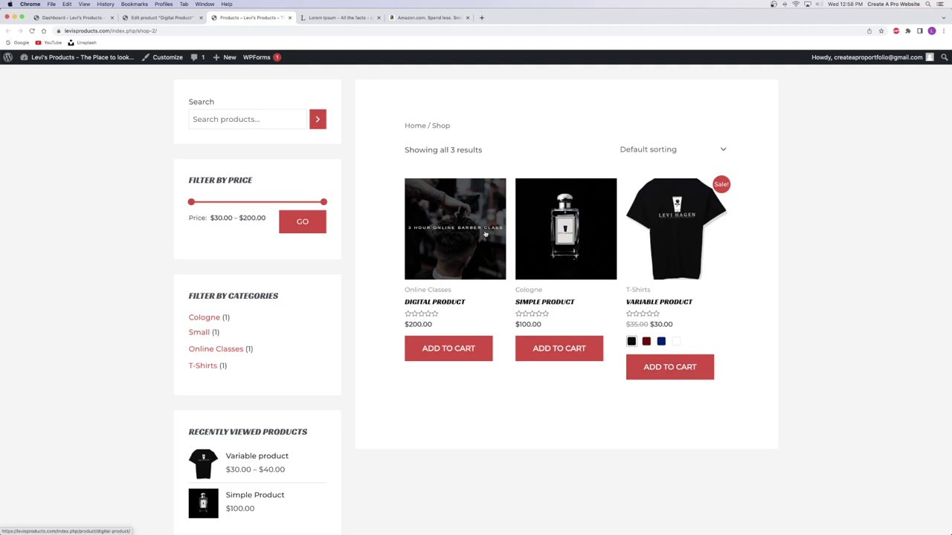
pyautogui.click(455, 227)
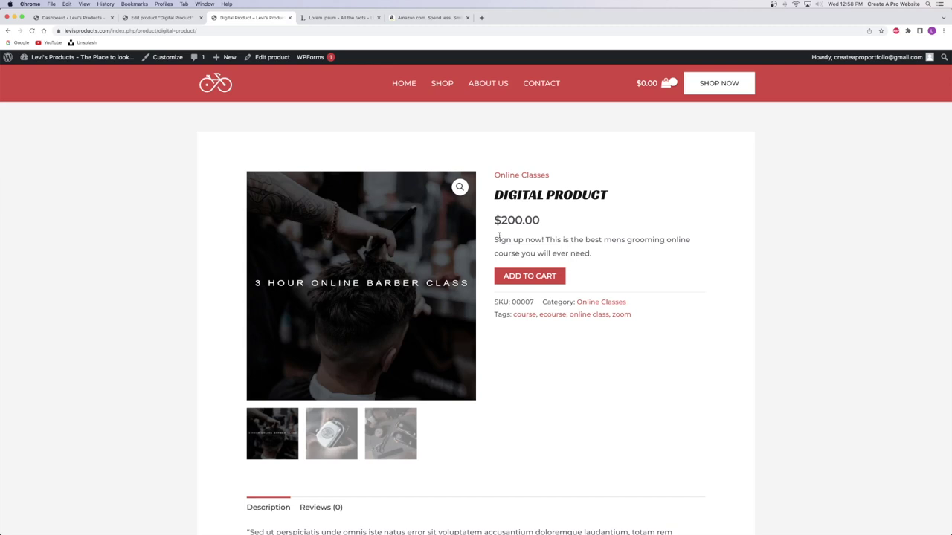
# Add the Digital Product to the cart and view the cart showing $200.00.
pyautogui.moveTo(499, 236); pyautogui.dragTo(648, 274)
pyautogui.click(533, 253)
pyautogui.scroll(-5, 484, 355)
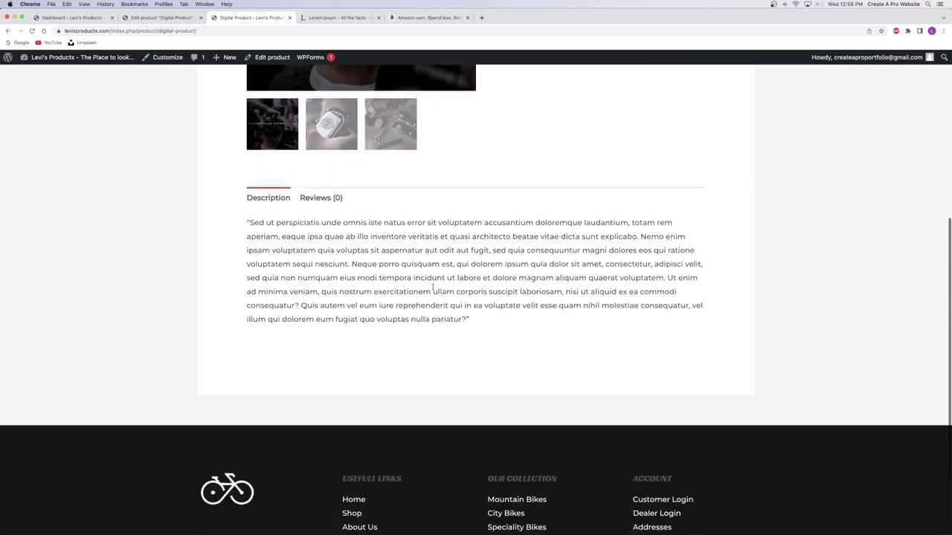
pyautogui.scroll(5, 428, 290)
pyautogui.scroll(-1, 428, 290)
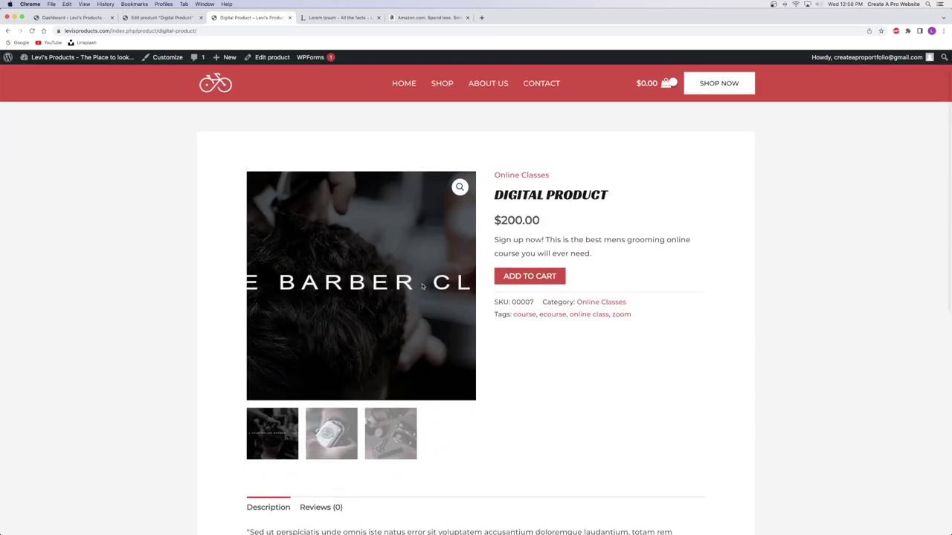
pyautogui.click(523, 278)
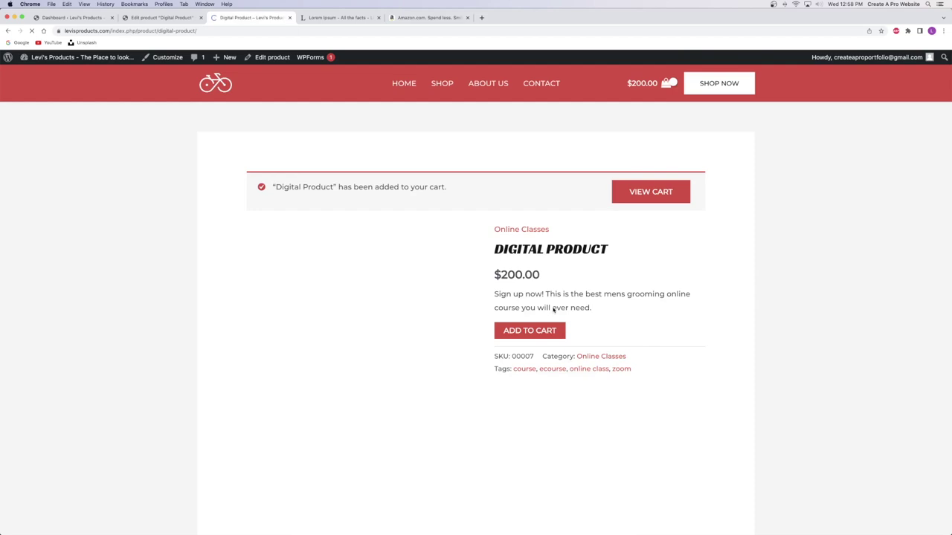
pyautogui.click(659, 192)
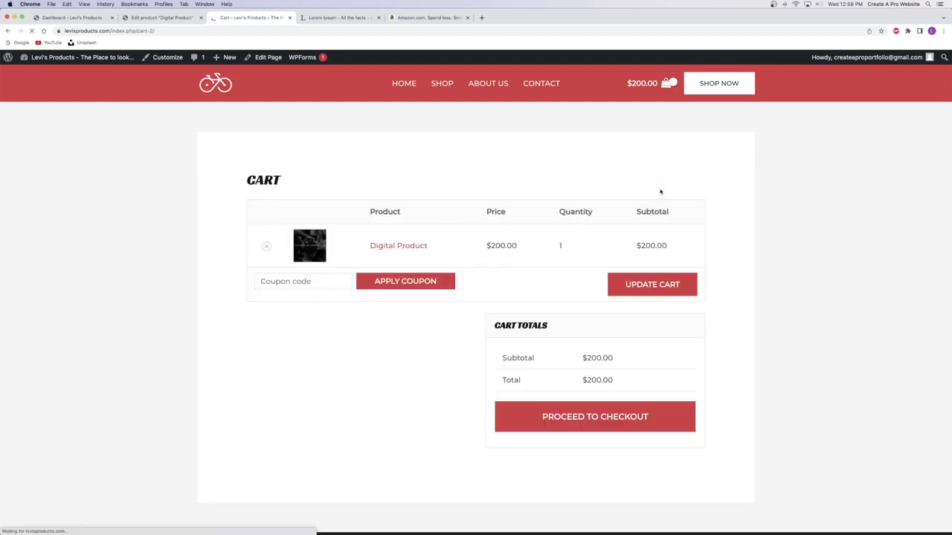
# Preview the checkout page, noting the no-payment-methods notice.
pyautogui.click(591, 419)
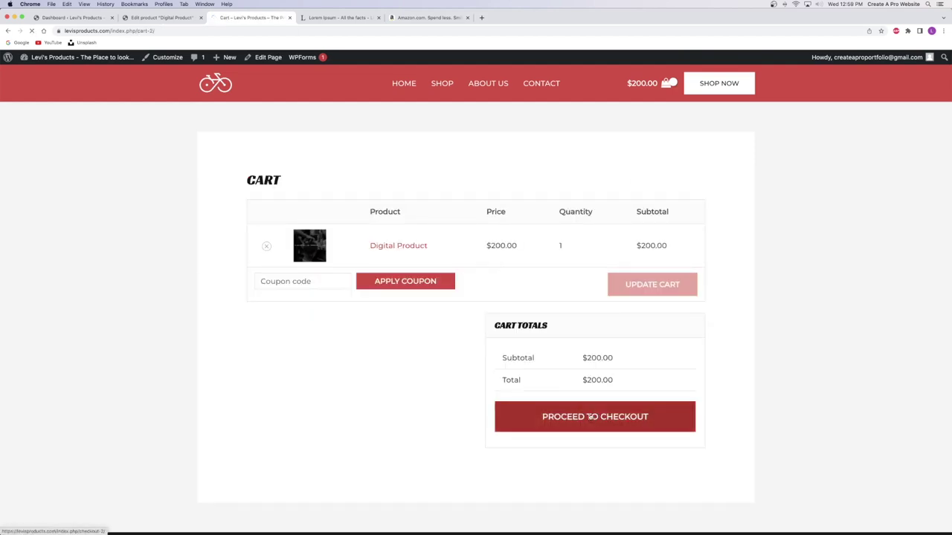
pyautogui.scroll(-2, 657, 313)
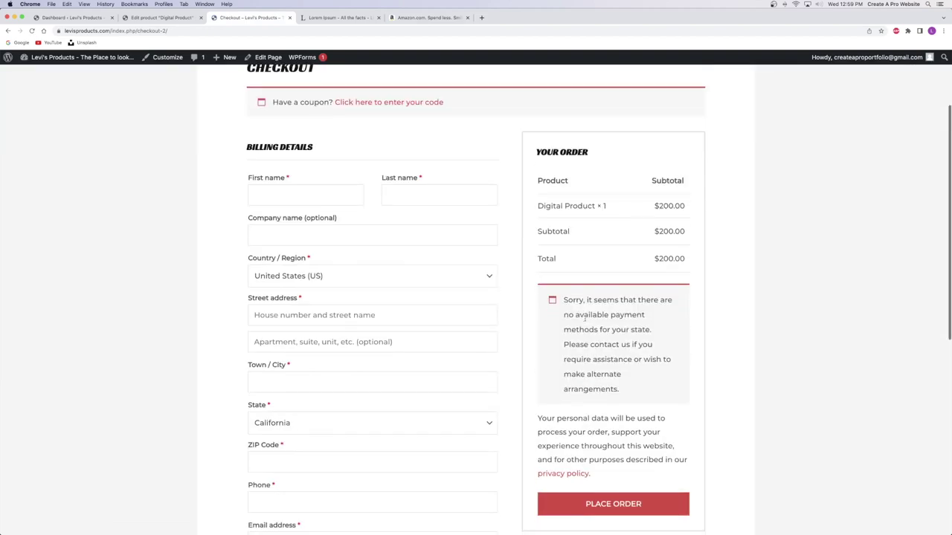
pyautogui.moveTo(564, 300); pyautogui.dragTo(643, 395)
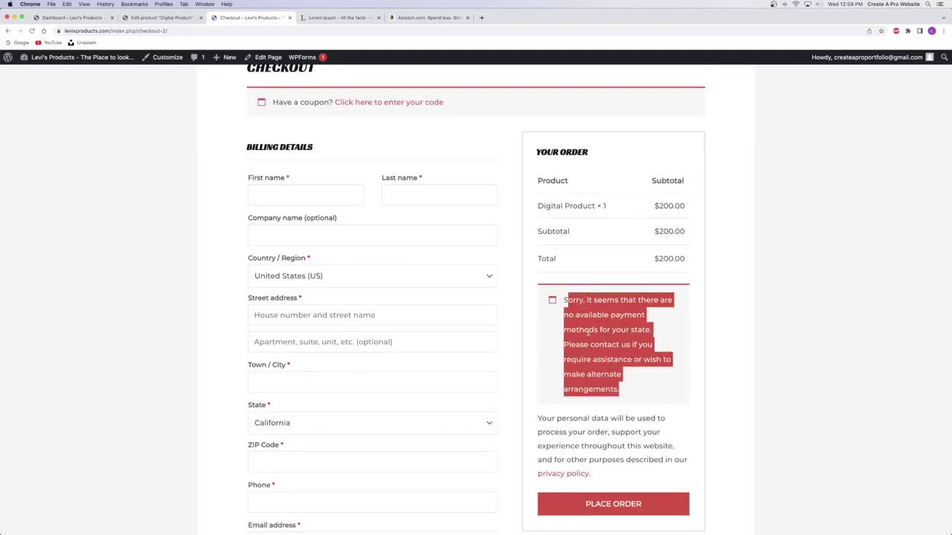
pyautogui.click(609, 354)
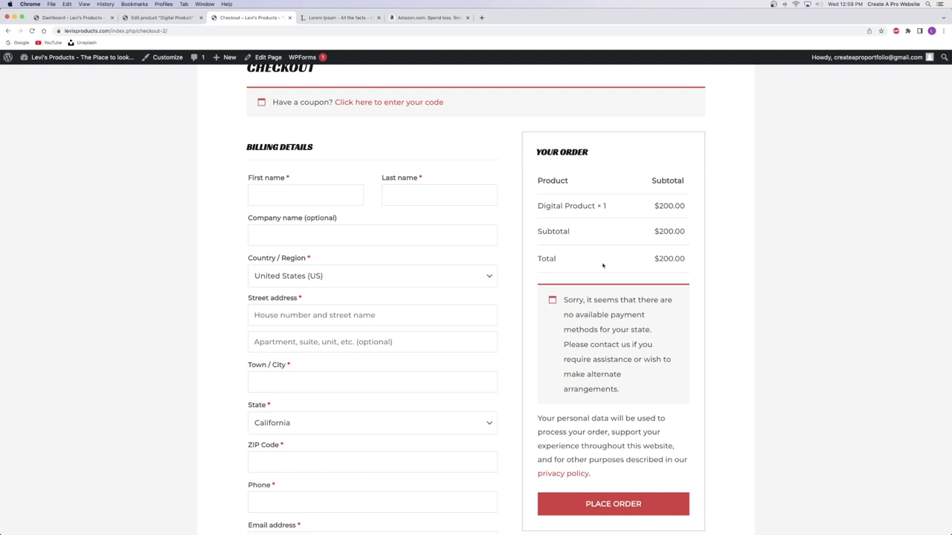
pyautogui.scroll(-2, 613, 371)
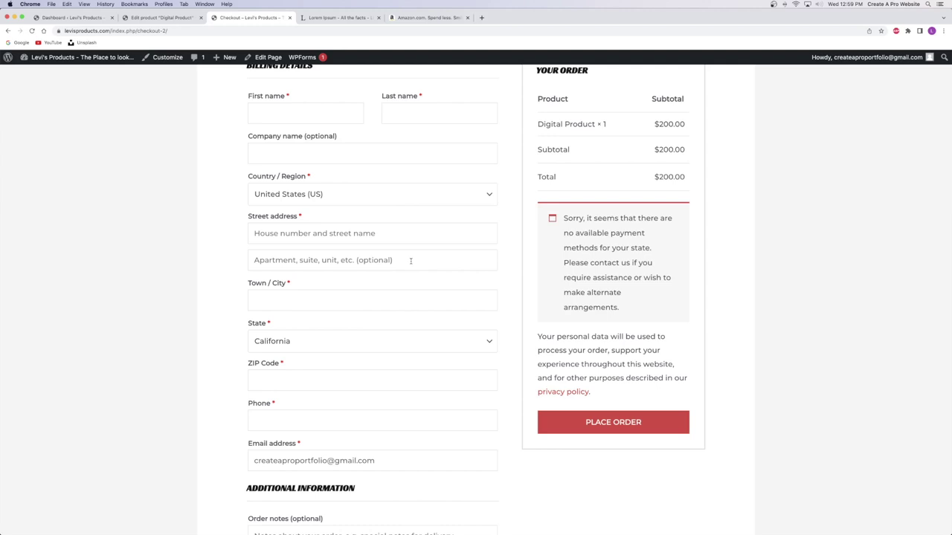
pyautogui.scroll(5, 612, 447)
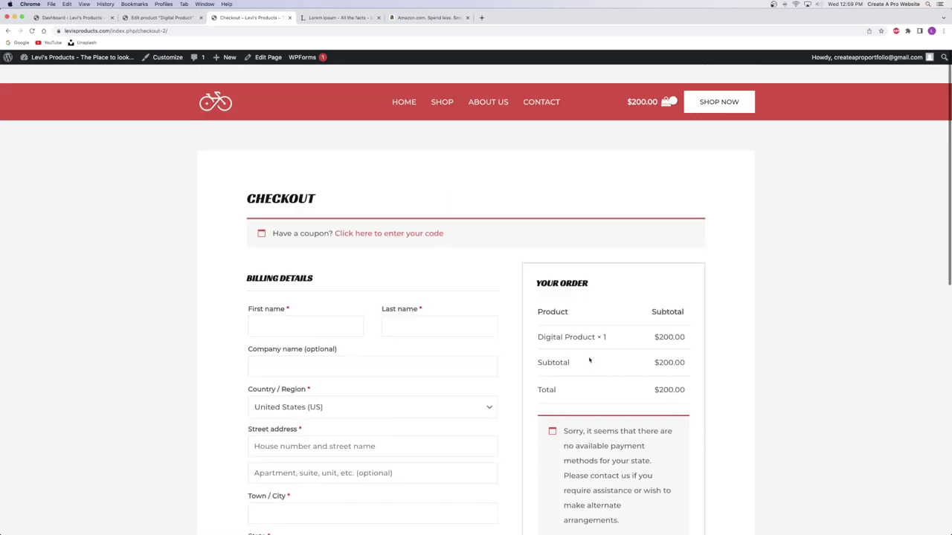
# Return to the cart, remove the Digital Product, and close the storefront tab.
pyautogui.click(644, 82)
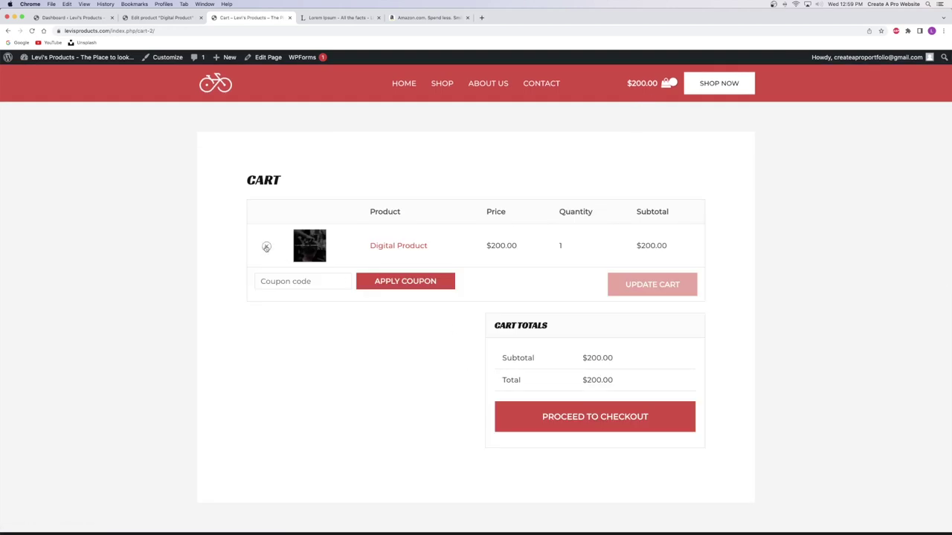
pyautogui.click(266, 246)
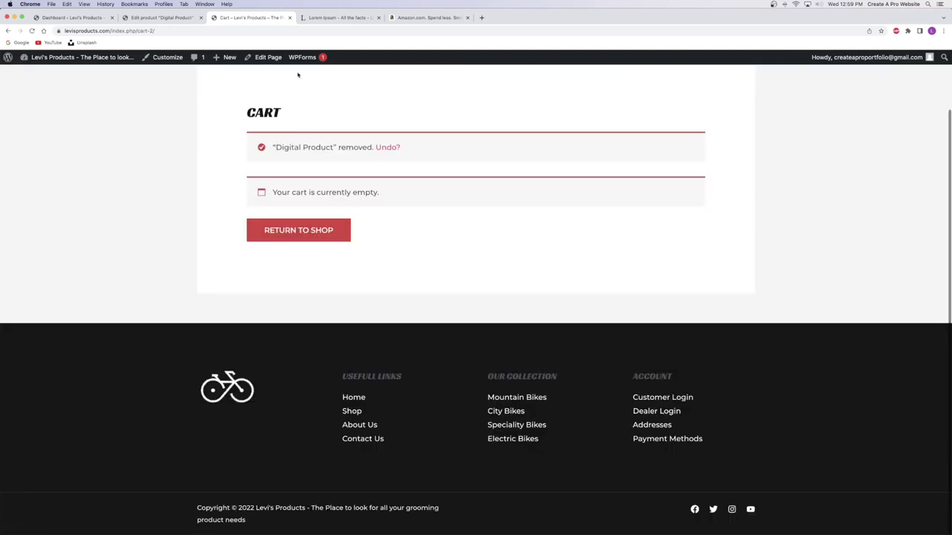
pyautogui.click(289, 17)
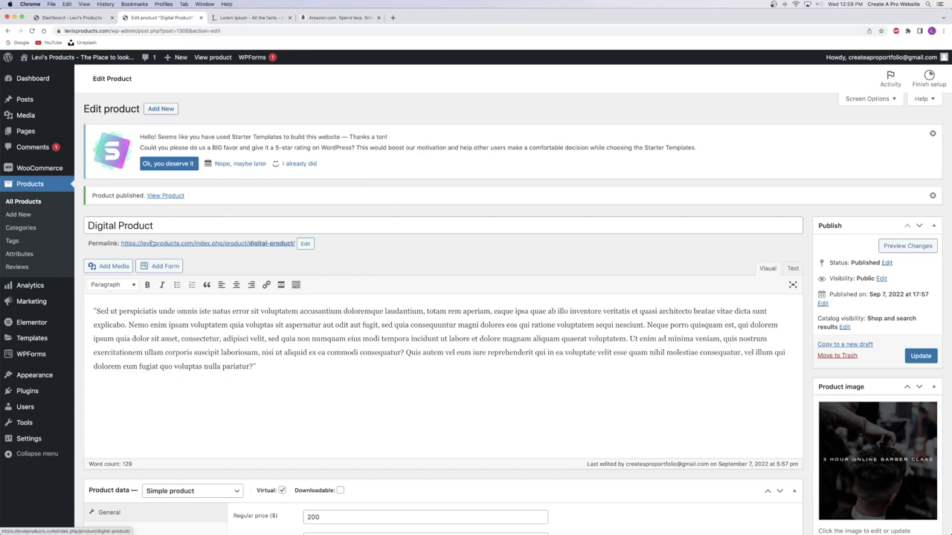
# Show the Inventory tab with SKU 00007 and Sold individually, then scroll back to the top.
pyautogui.scroll(-5, 167, 241)
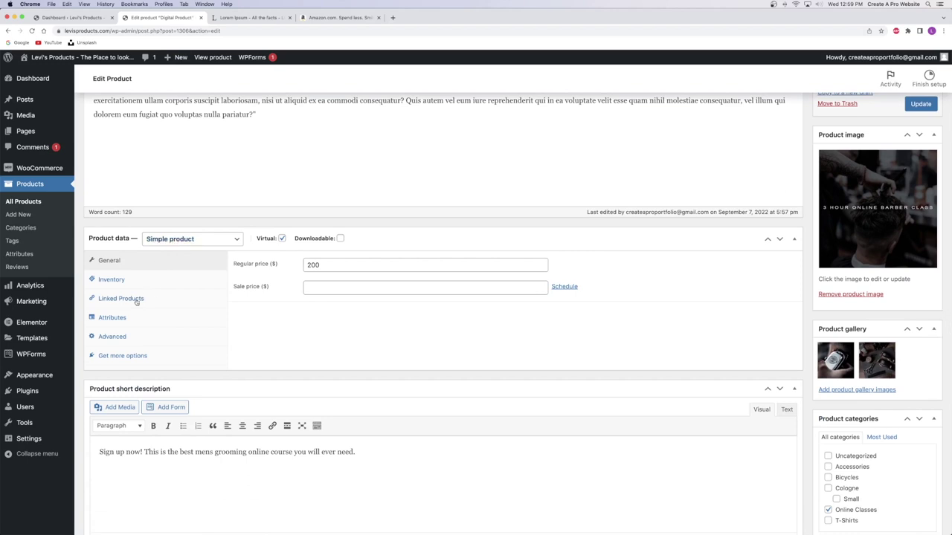
pyautogui.click(118, 280)
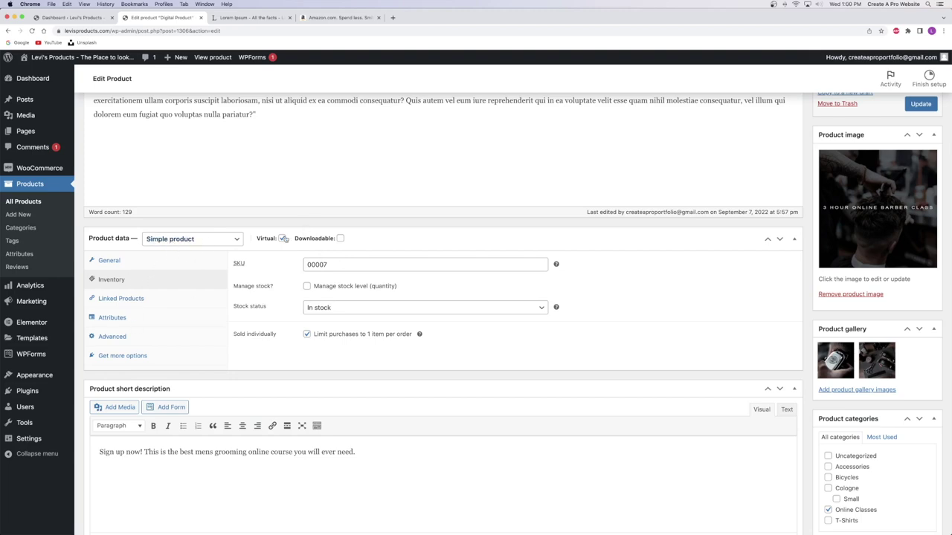
pyautogui.scroll(5, 696, 225)
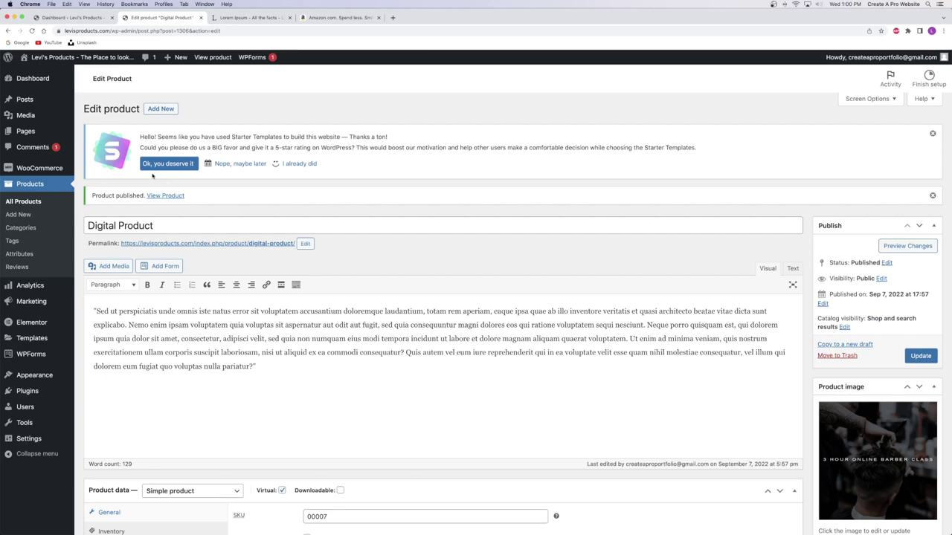
# Create a new product titled 'Downloadable Product.' with placeholder text and an ebook blurb as description.
pyautogui.click(18, 215)
pyautogui.write('Downloadable Product.')
pyautogui.click(255, 340)
pyautogui.press('super+v')
pyautogui.scroll(-5, 200, 340)
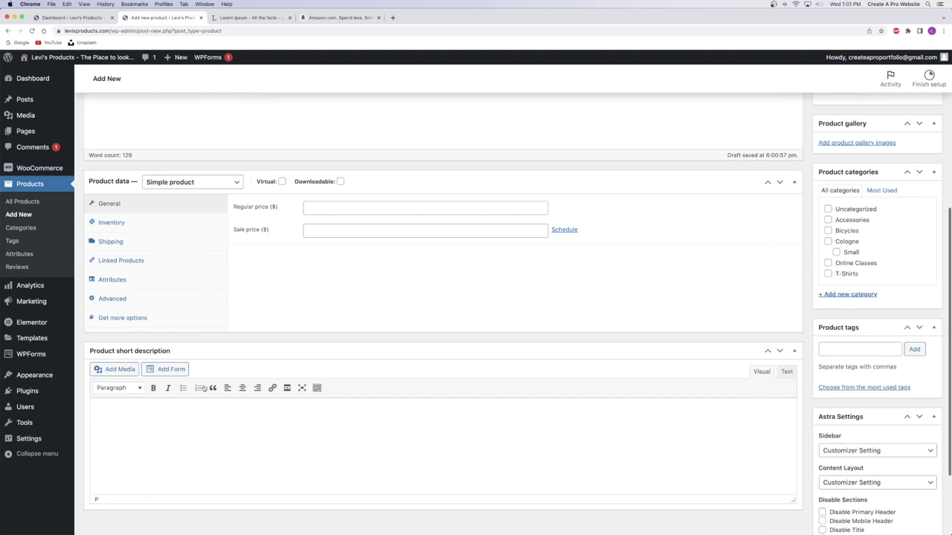
pyautogui.write('This school has any form of knowledge about news growing and it can be a source for only this')
pyautogui.scroll(4, 198, 236)
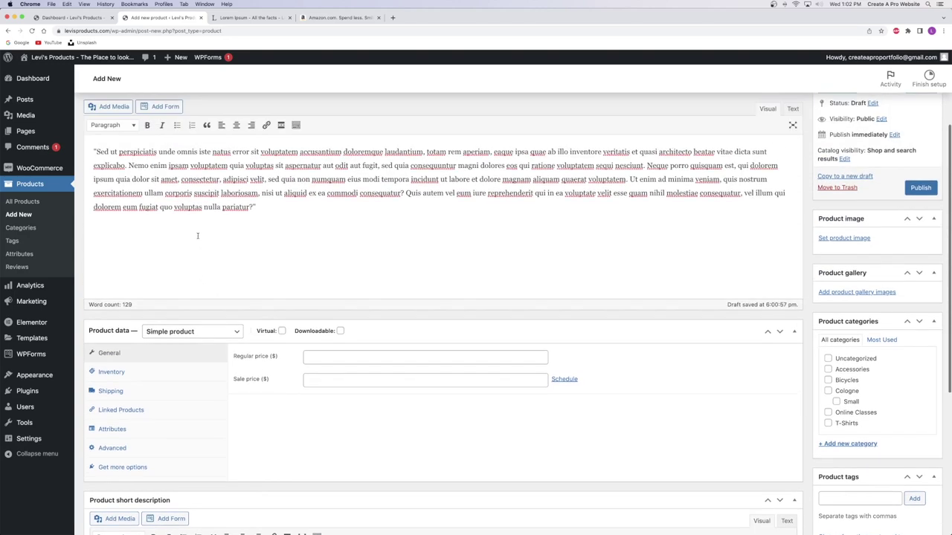
# Keep it a Simple product, mark it downloadable at regular price 75, and add a file row.
pyautogui.click(183, 332)
pyautogui.click(186, 332)
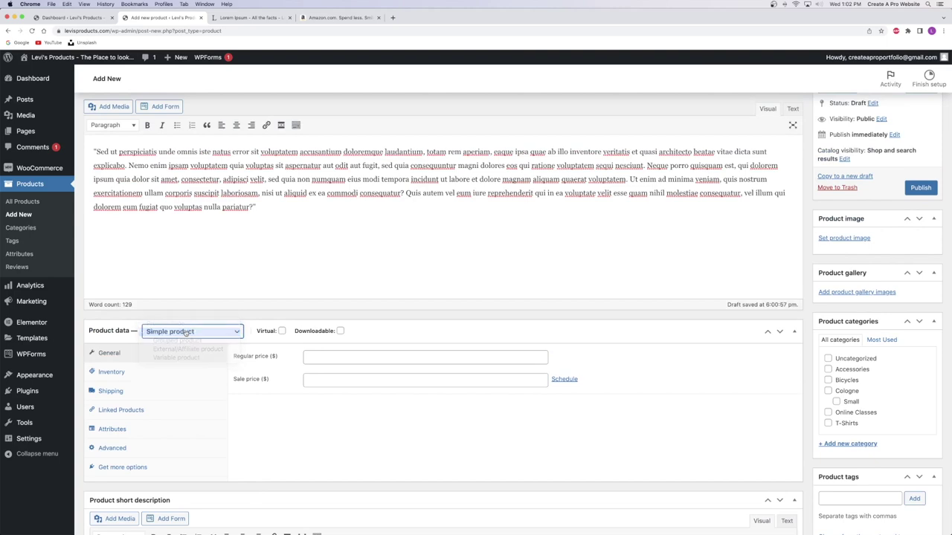
pyautogui.moveTo(307, 333)
pyautogui.click(340, 331)
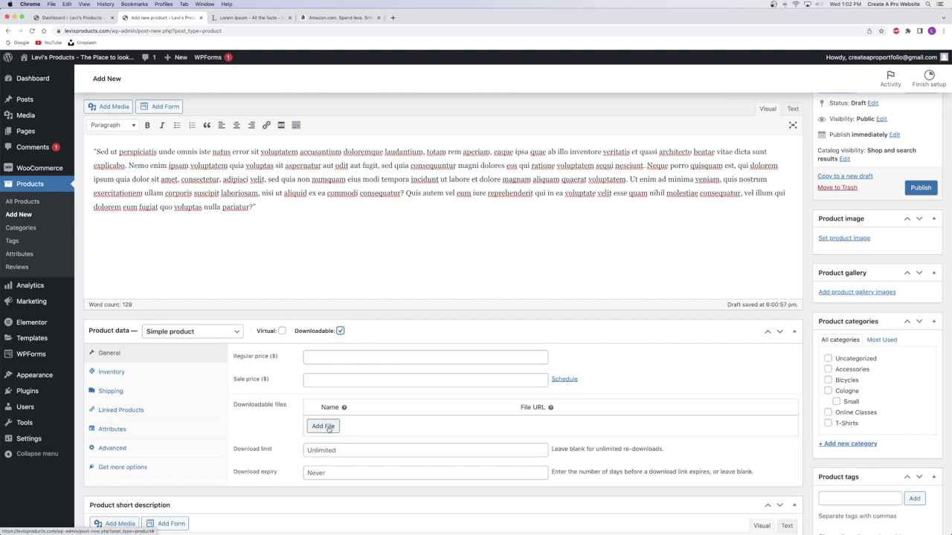
pyautogui.click(331, 356)
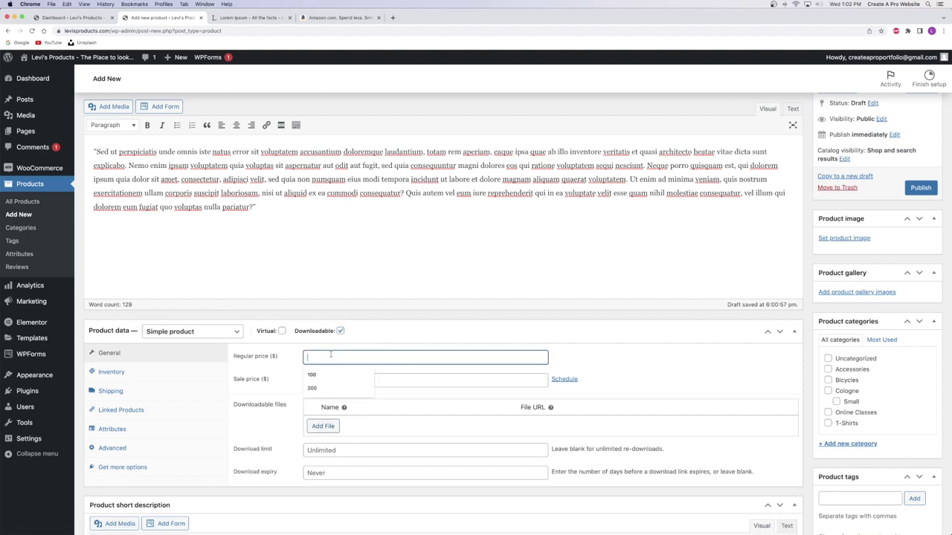
pyautogui.write('75')
pyautogui.scroll(-2, 289, 387)
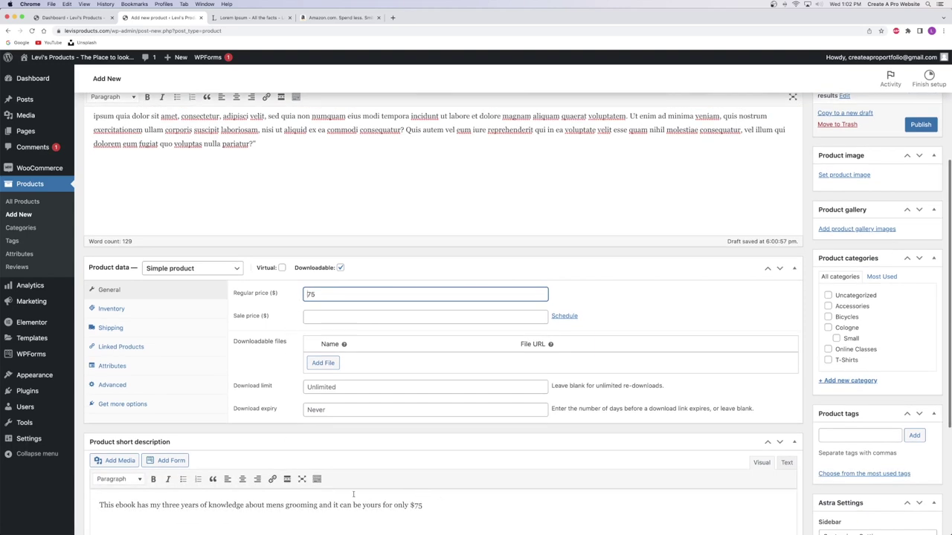
pyautogui.click(328, 316)
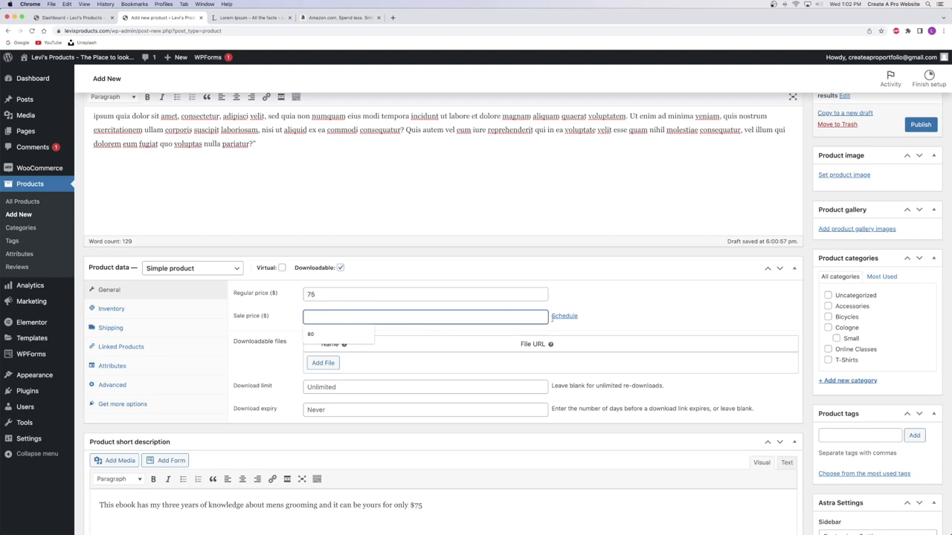
pyautogui.press('Escape')
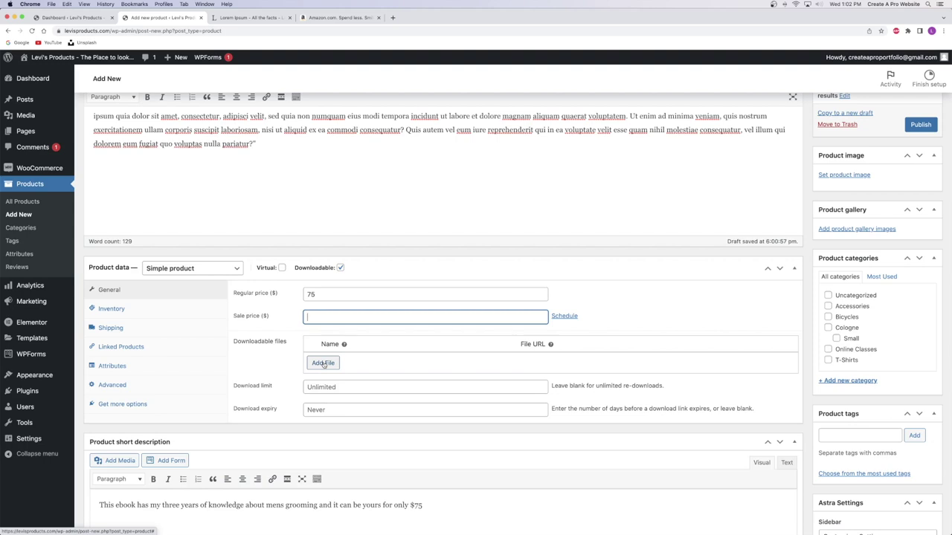
pyautogui.click(322, 364)
# Name the downloadable file eBook and upload the first image from the digital folder as its file.
pyautogui.click(349, 361)
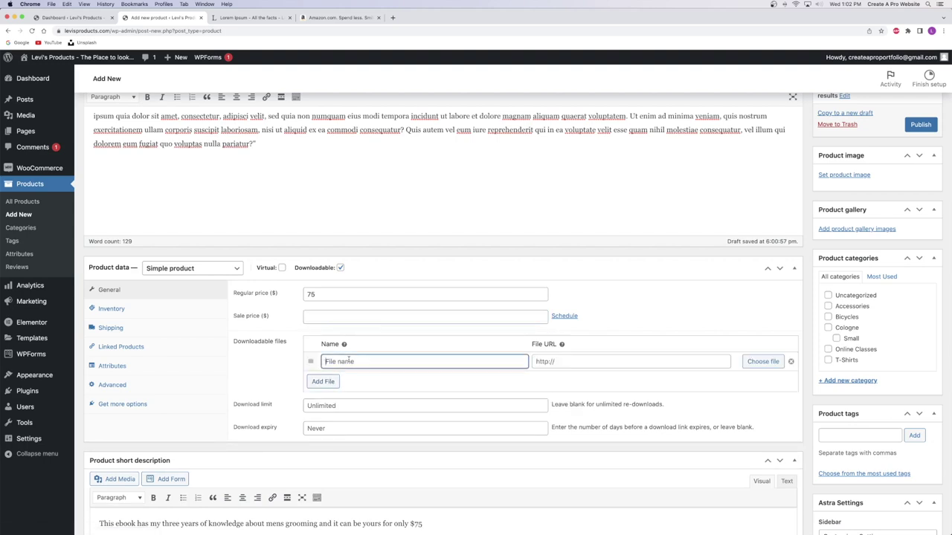
pyautogui.write('eBook')
pyautogui.click(557, 362)
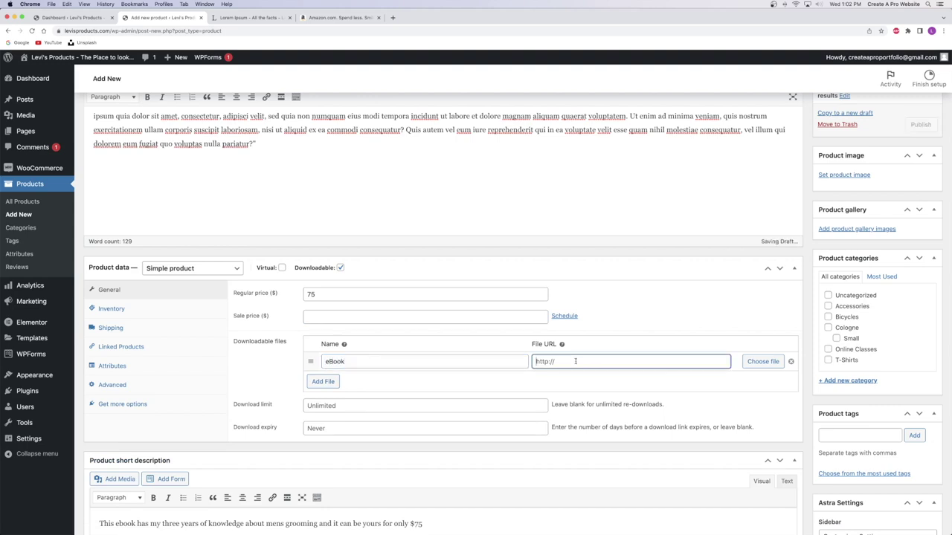
pyautogui.click(762, 361)
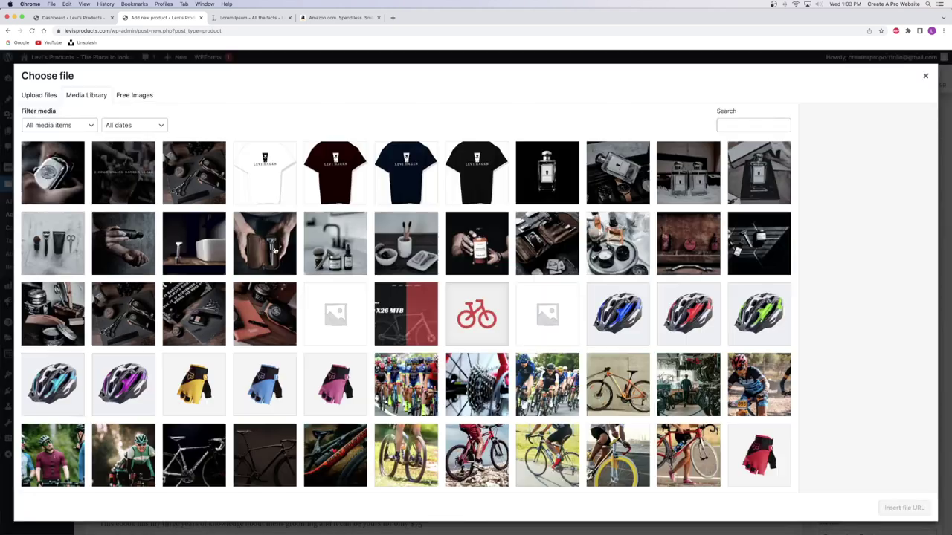
pyautogui.click(37, 96)
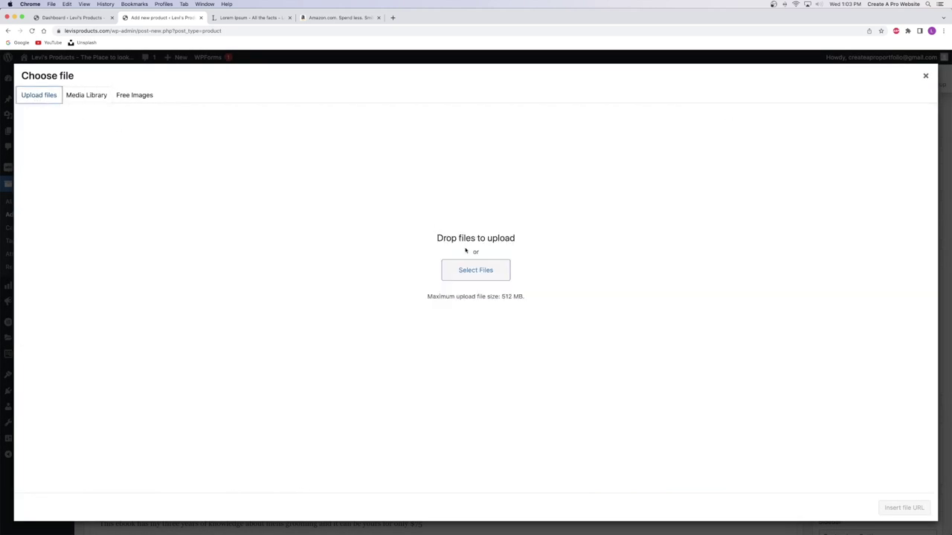
pyautogui.click(465, 269)
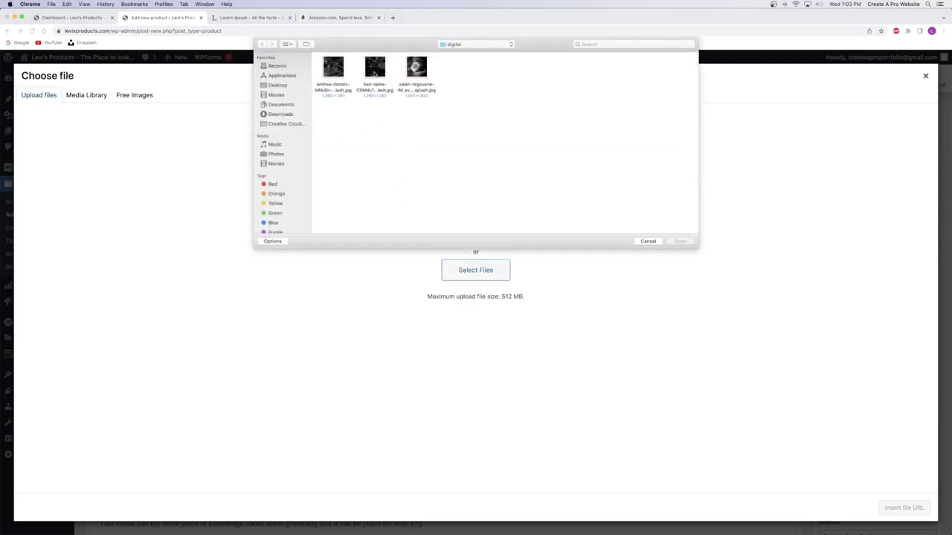
pyautogui.click(331, 71)
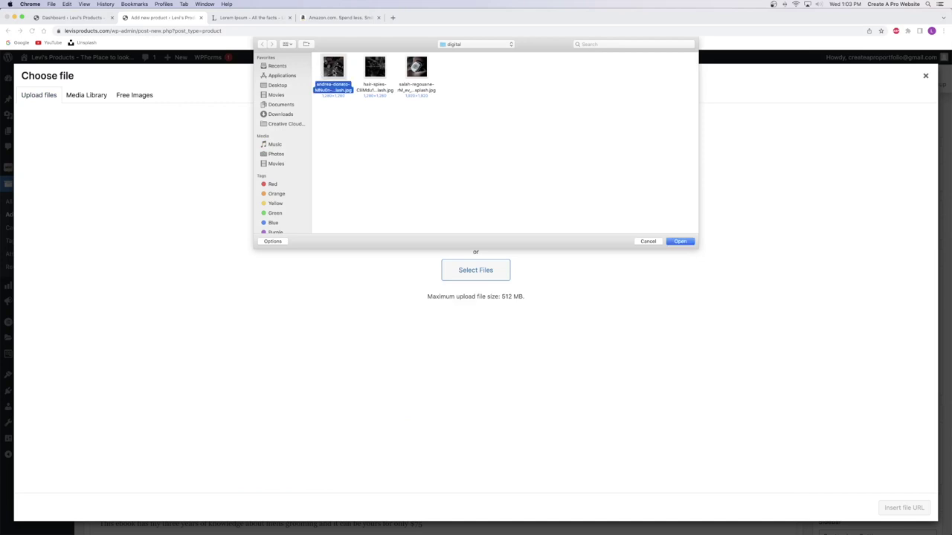
pyautogui.click(680, 242)
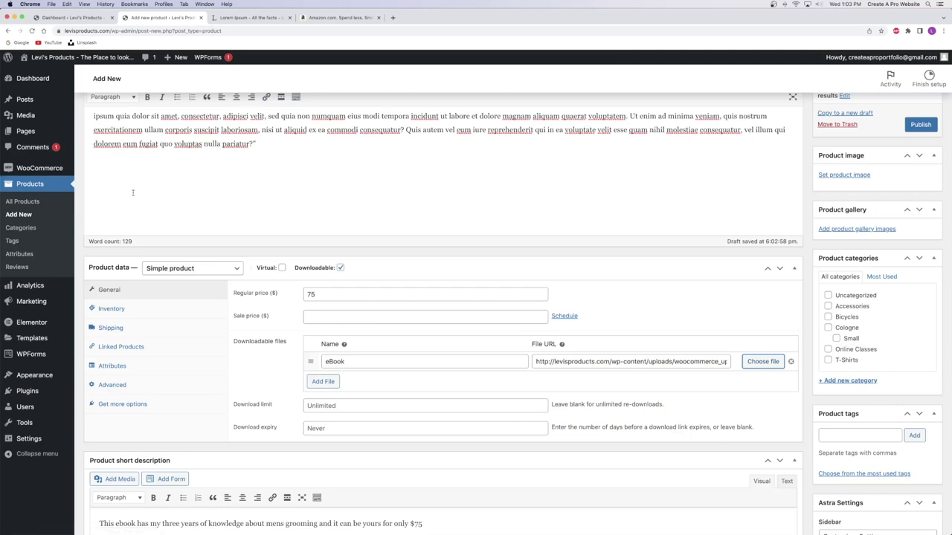
# Confirm the eBook file URL, then set the download limit to 3 and the download expiry to 3 days.
pyautogui.click(620, 362)
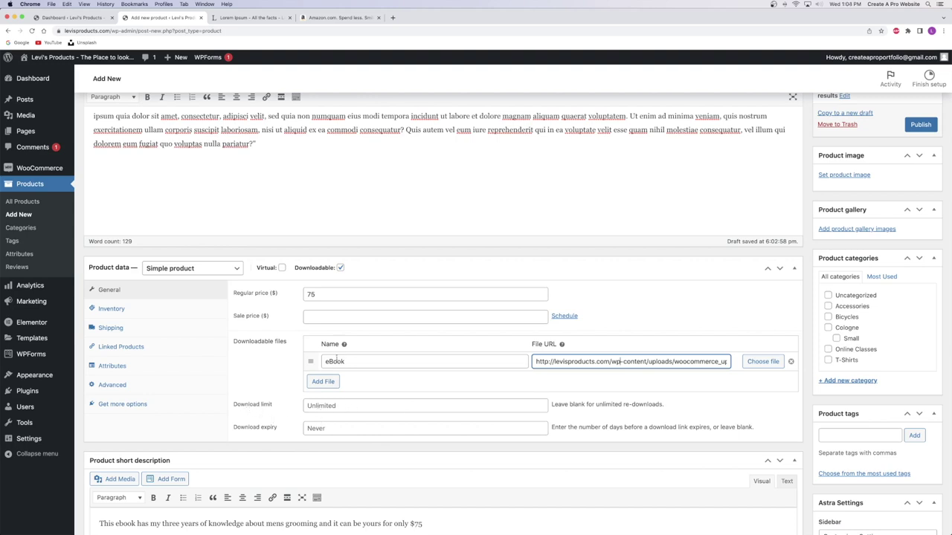
pyautogui.click(343, 406)
pyautogui.write('2')
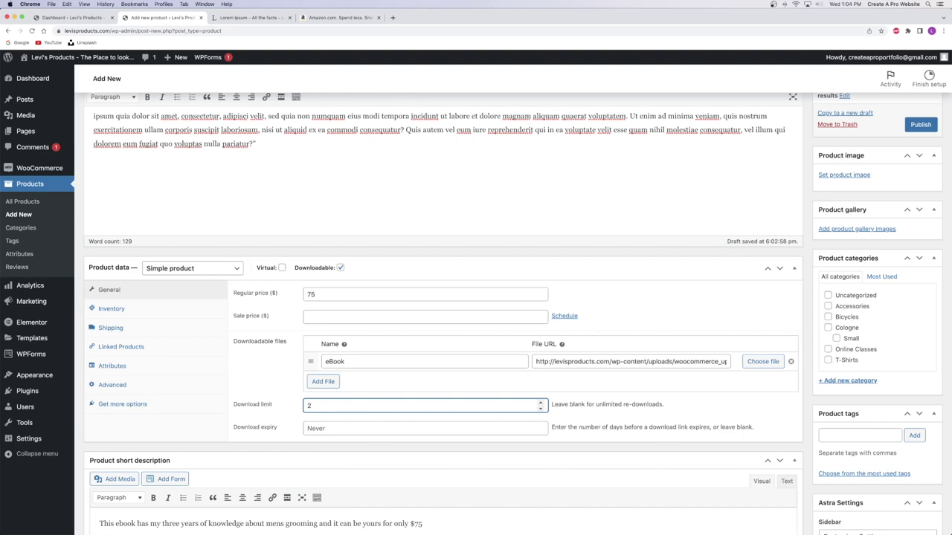
pyautogui.press('BackSpace')
pyautogui.write('3')
pyautogui.click(331, 430)
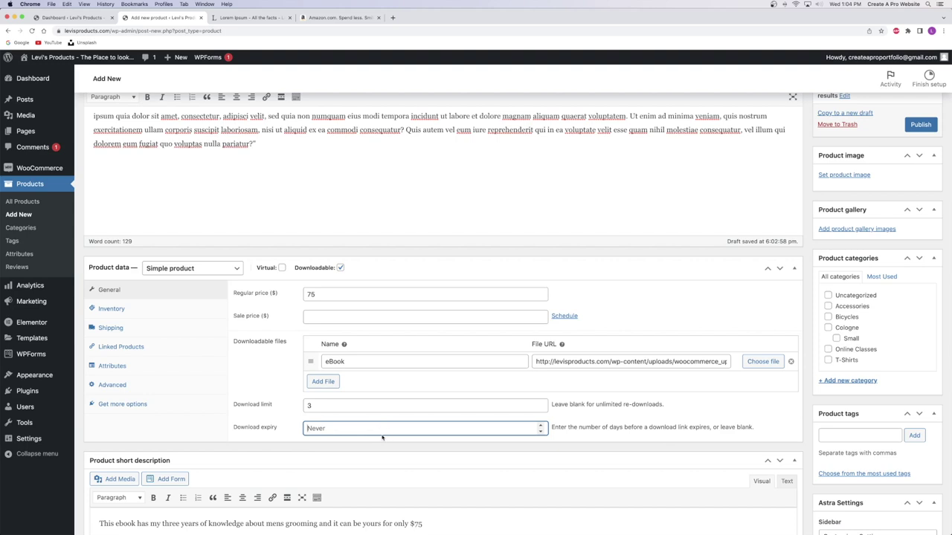
pyautogui.write('3')
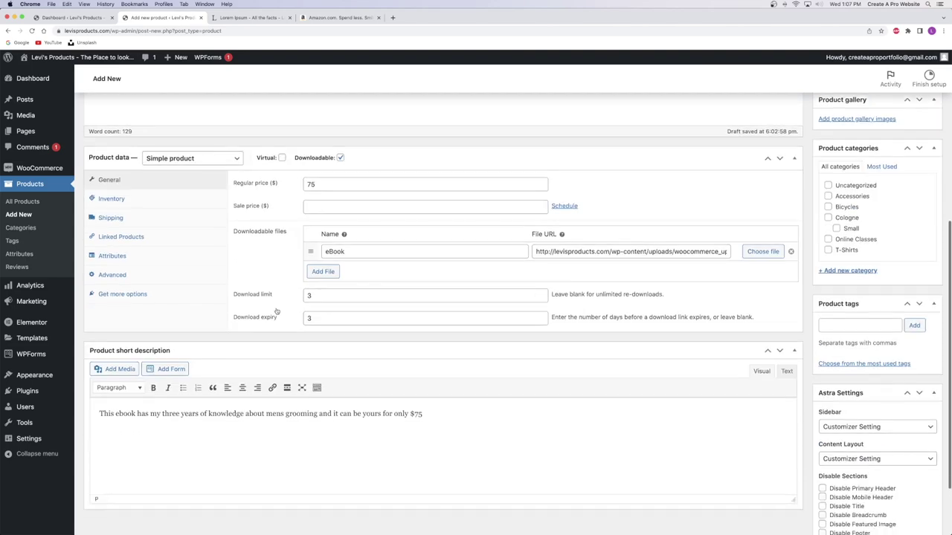
pyautogui.scroll(3, 277, 309)
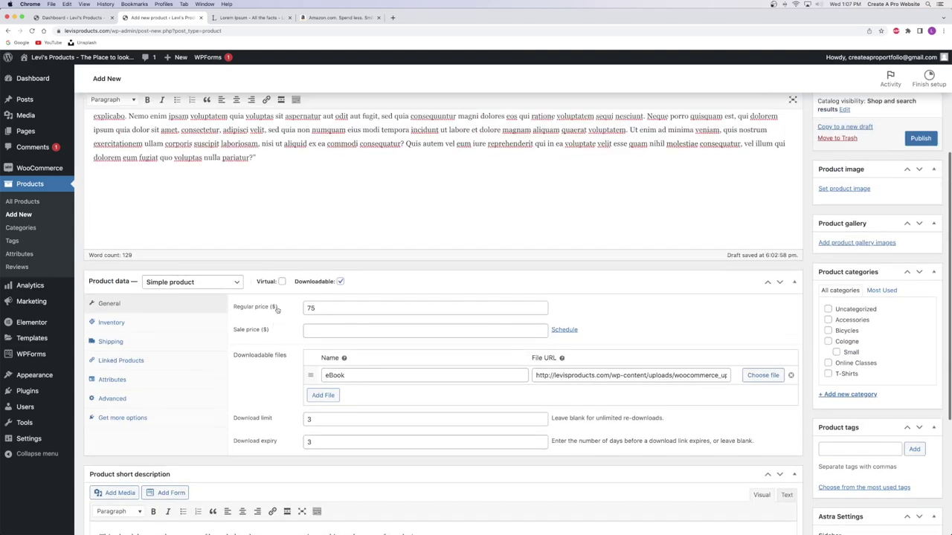
# Upload the book cover image and set it as the product image.
pyautogui.click(843, 188)
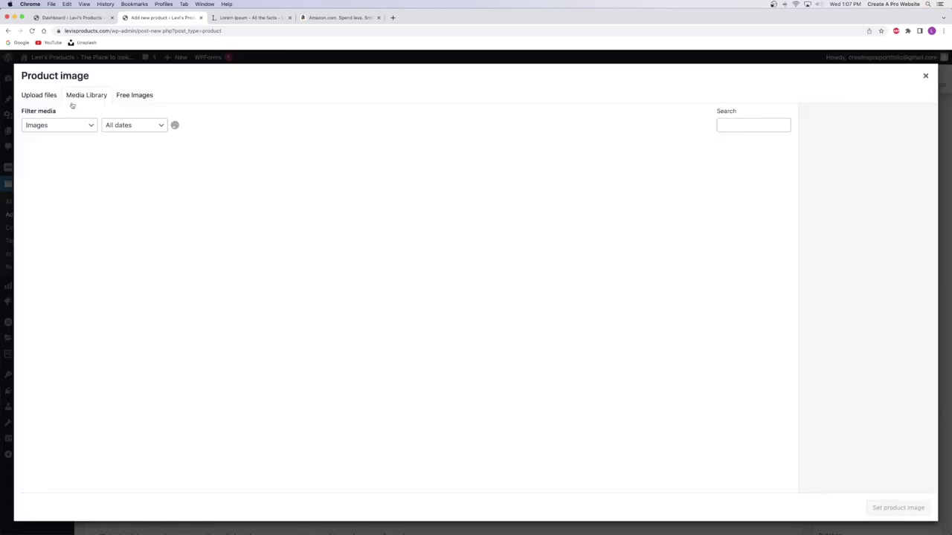
pyautogui.click(40, 99)
pyautogui.click(465, 270)
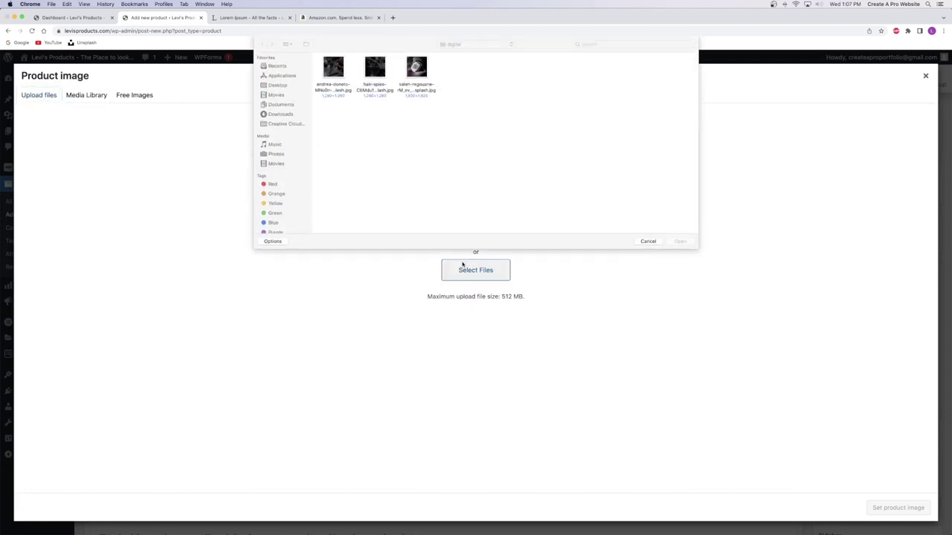
pyautogui.click(473, 47)
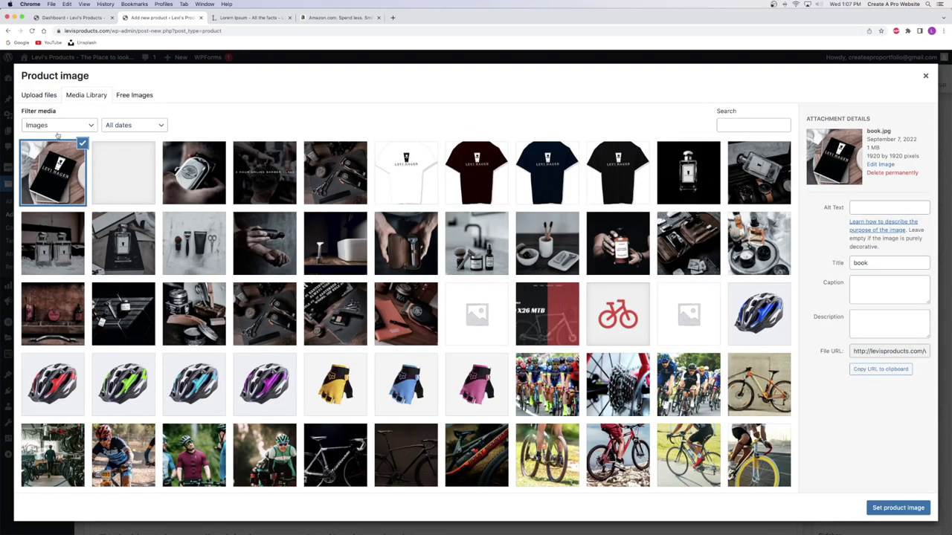
pyautogui.click(894, 514)
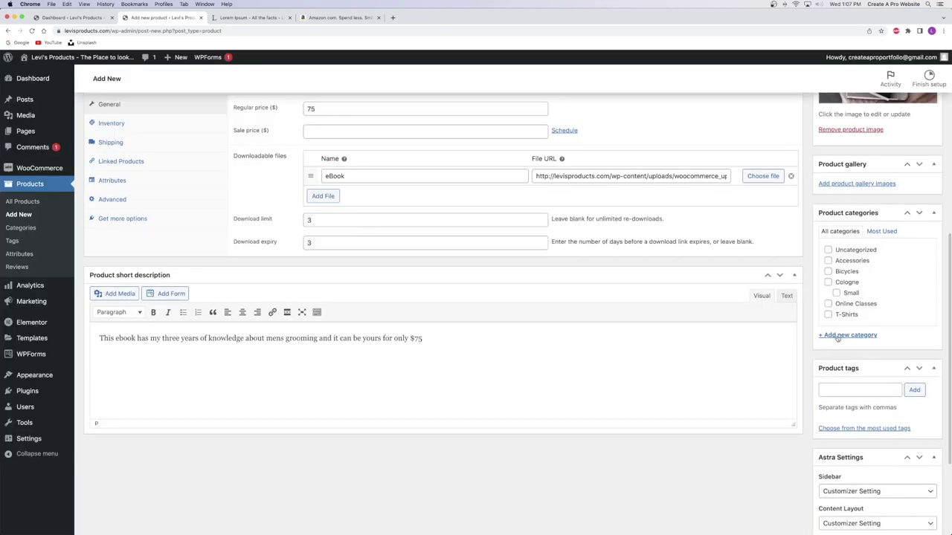
# Create and assign a new product category named 'eBooks'.
pyautogui.click(845, 336)
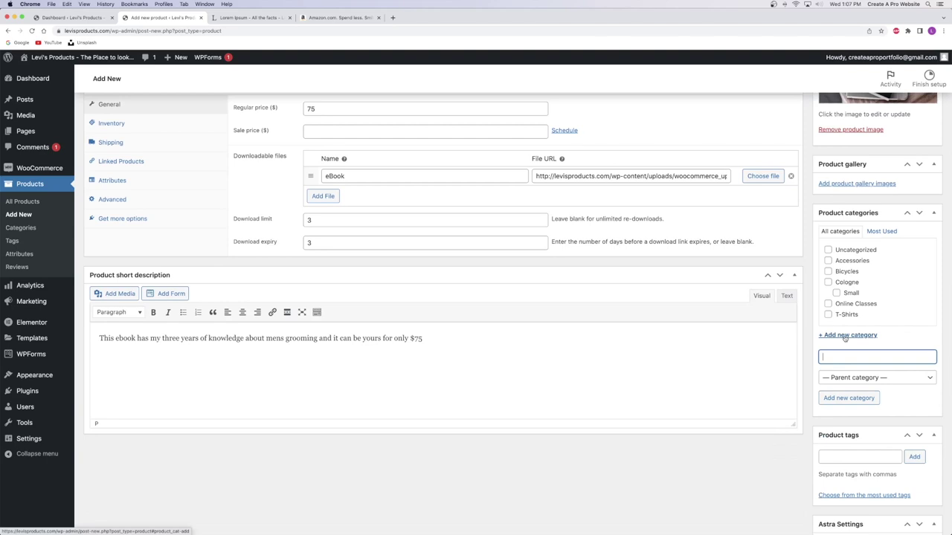
pyautogui.write('eBooks')
pyautogui.press('Return')
pyautogui.scroll(-2, 848, 379)
# Add the tags 'ebook, grooming' in the Product tags box.
pyautogui.click(848, 379)
pyautogui.write('ebook, grooming')
pyautogui.press('Return')
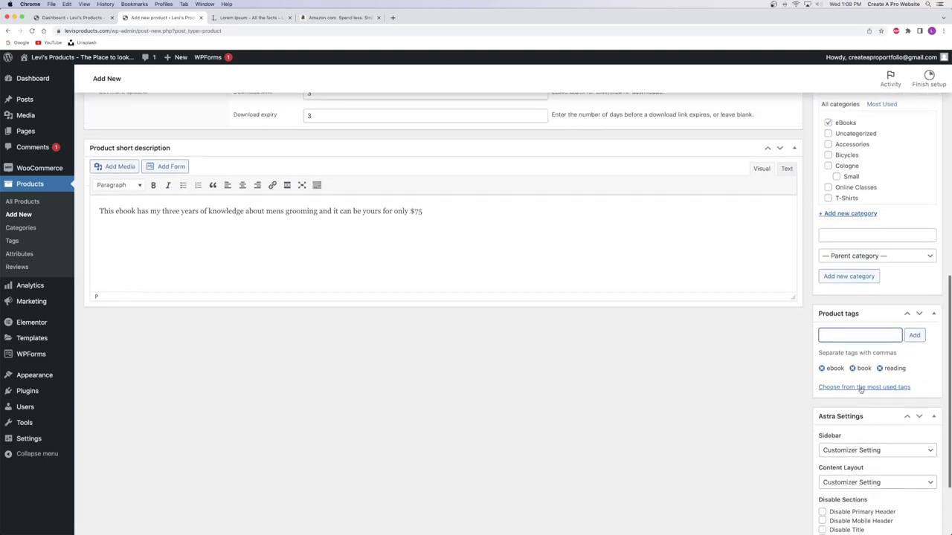
pyautogui.scroll(5, 861, 388)
pyautogui.scroll(8, 860, 388)
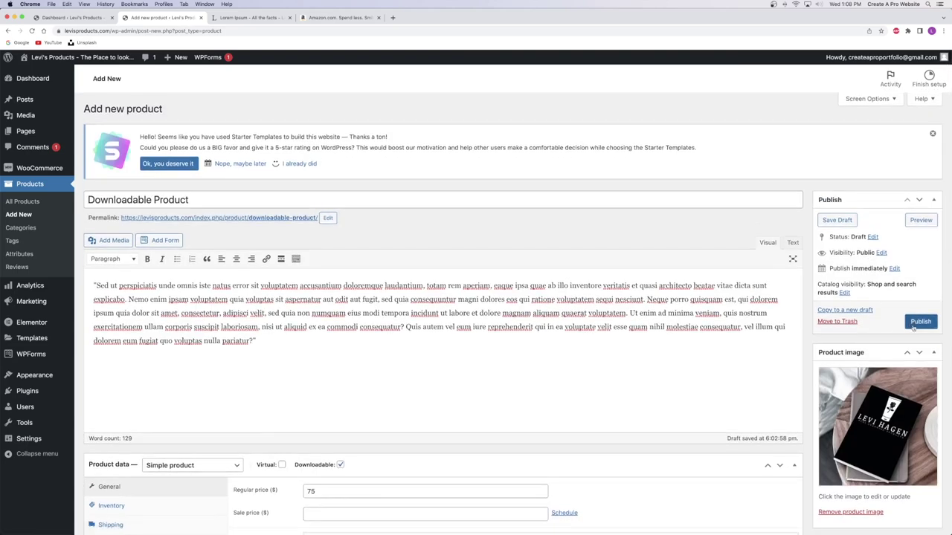
# Publish the product, open Visit Store in a new tab, and go to the Downloadable Product page.
pyautogui.click(920, 321)
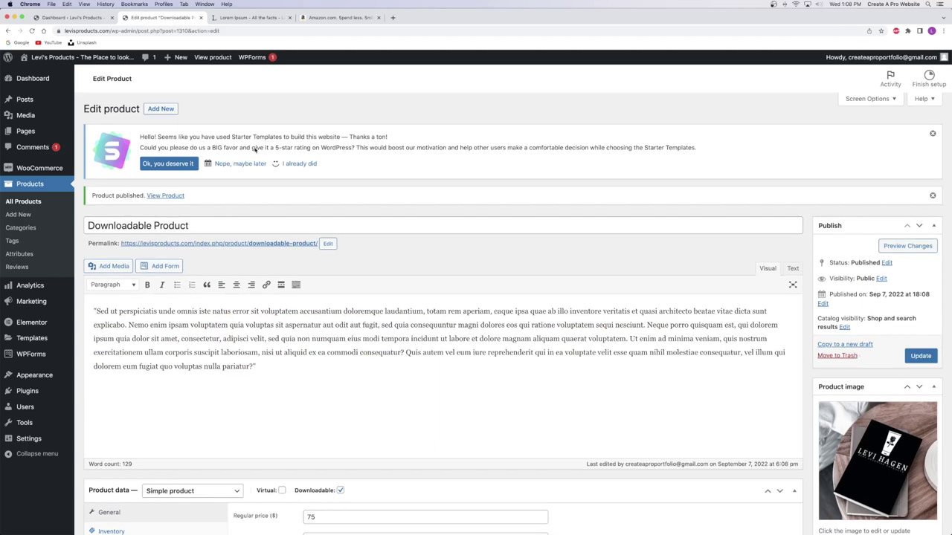
pyautogui.moveTo(58, 62)
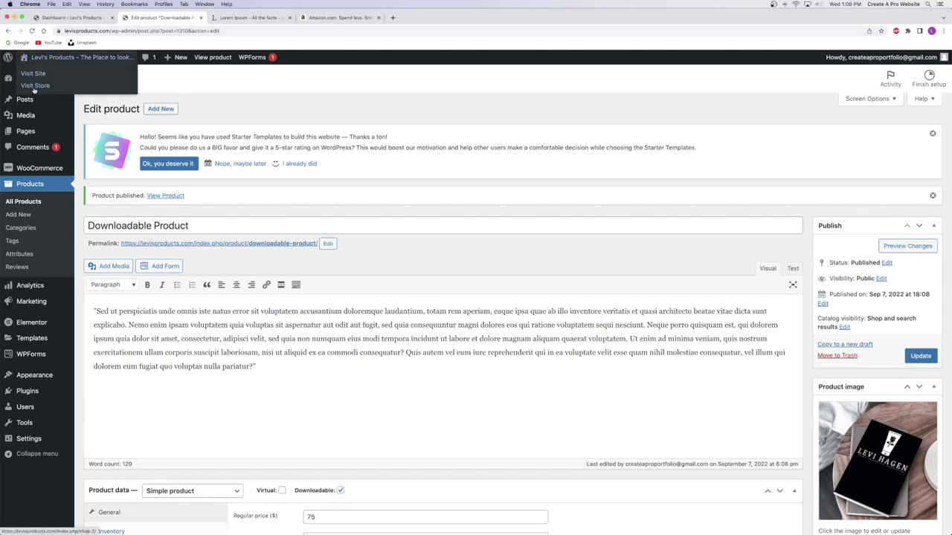
pyautogui.rightClick(35, 87)
pyautogui.click(46, 90)
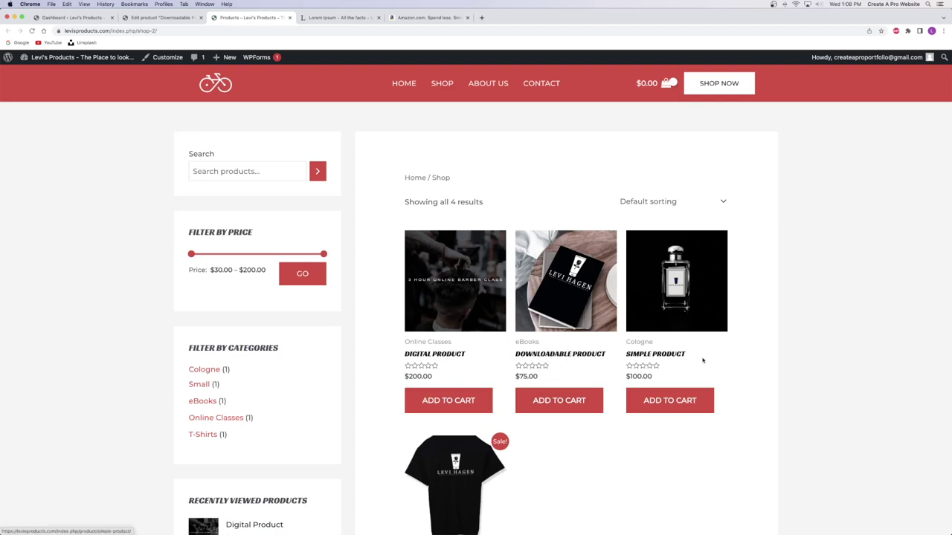
pyautogui.click(536, 277)
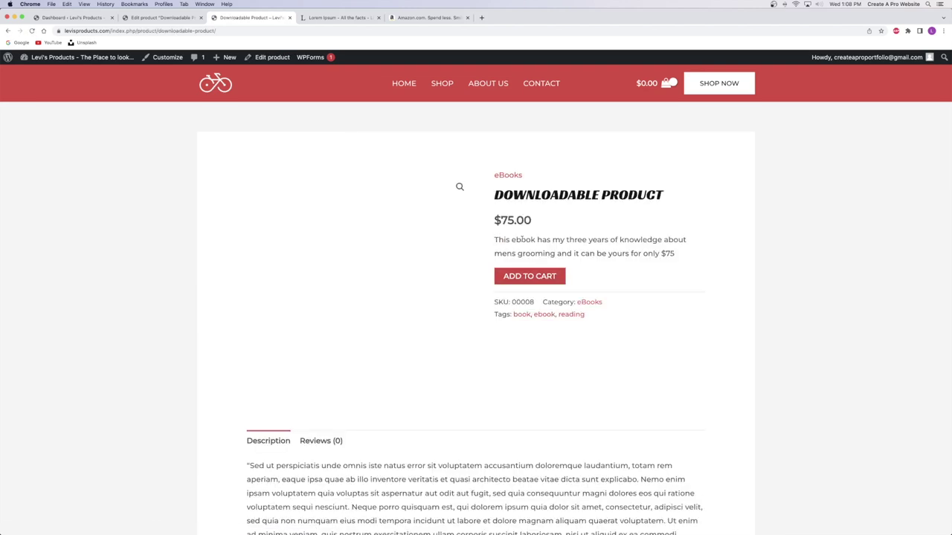
# Highlight the short description and view the product image enlarged, then close the lightbox.
pyautogui.moveTo(493, 238); pyautogui.dragTo(700, 261)
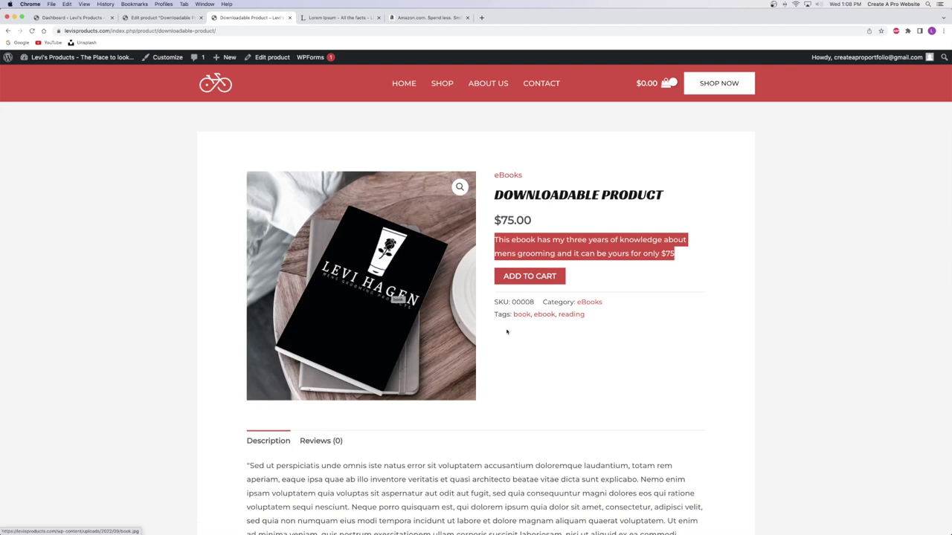
pyautogui.click(391, 304)
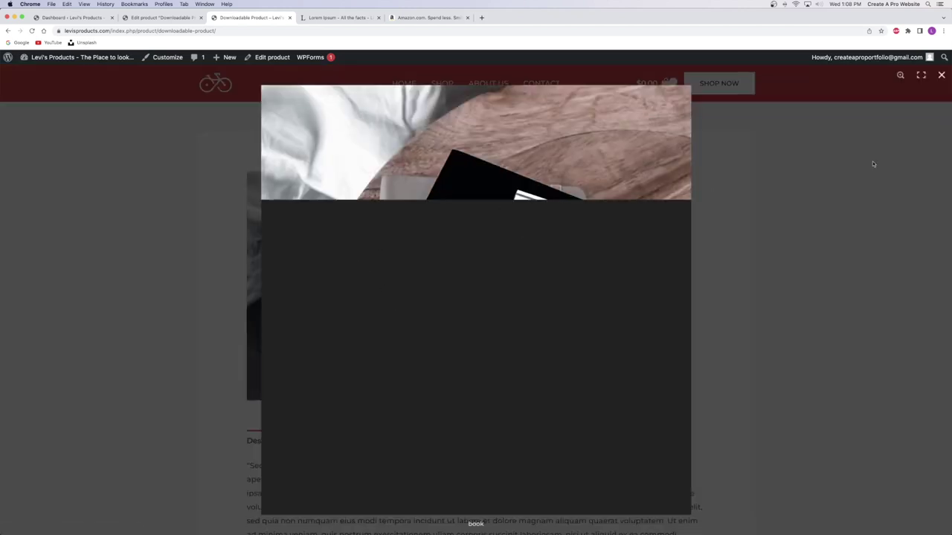
pyautogui.click(942, 75)
# Scroll down and highlight the opening of the long product description.
pyautogui.scroll(-3, 409, 365)
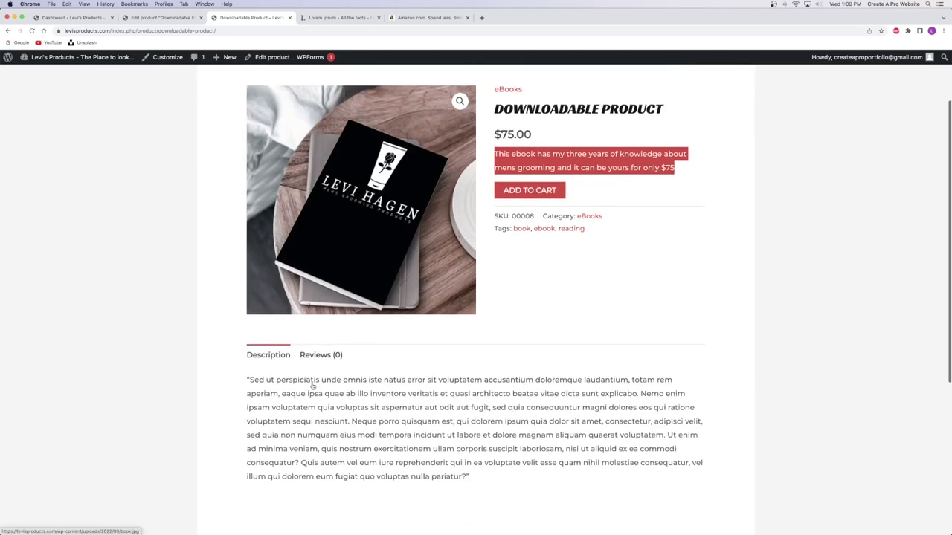
pyautogui.moveTo(259, 315); pyautogui.dragTo(565, 397)
pyautogui.click(364, 307)
pyautogui.moveTo(249, 313); pyautogui.dragTo(504, 376)
pyautogui.click(442, 370)
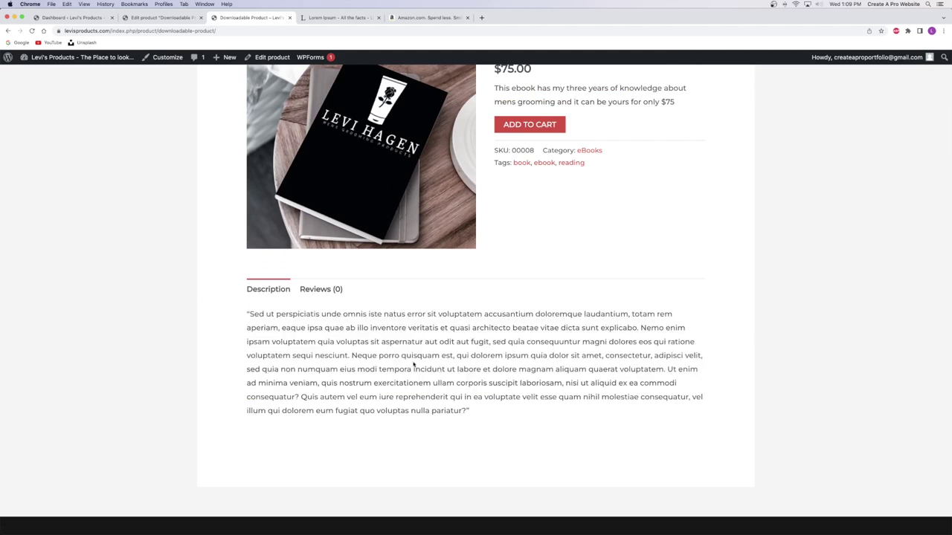
pyautogui.scroll(2, 430, 355)
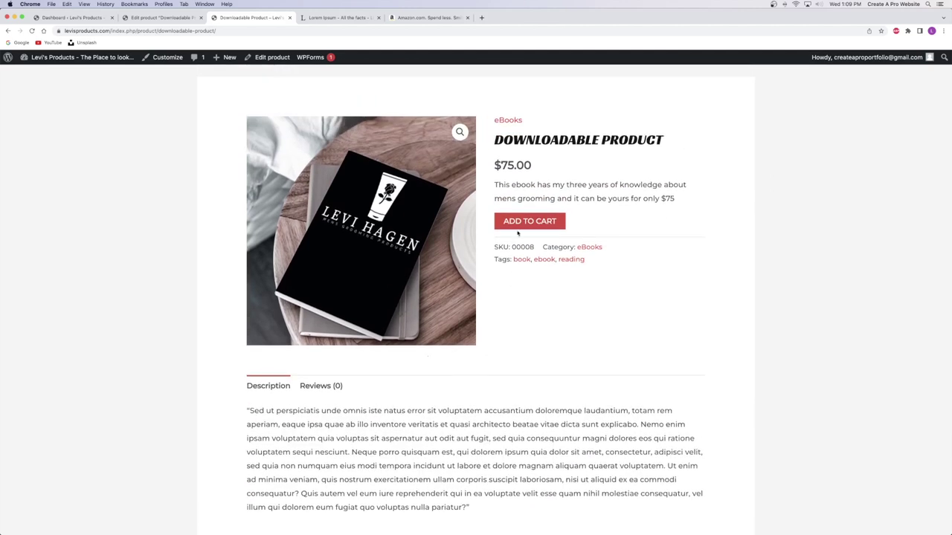
# Switch between the editor and the live page, then close the live product page tab.
pyautogui.hotkey('ctrl', 'shift', 'Tab')
pyautogui.hotkey('ctrl', 'Tab')
pyautogui.scroll(2, 584, 378)
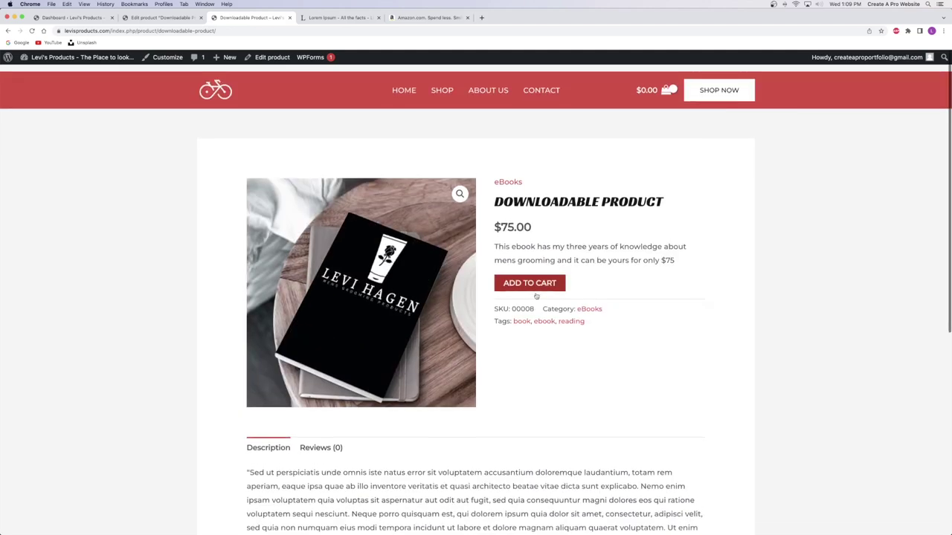
pyautogui.click(291, 16)
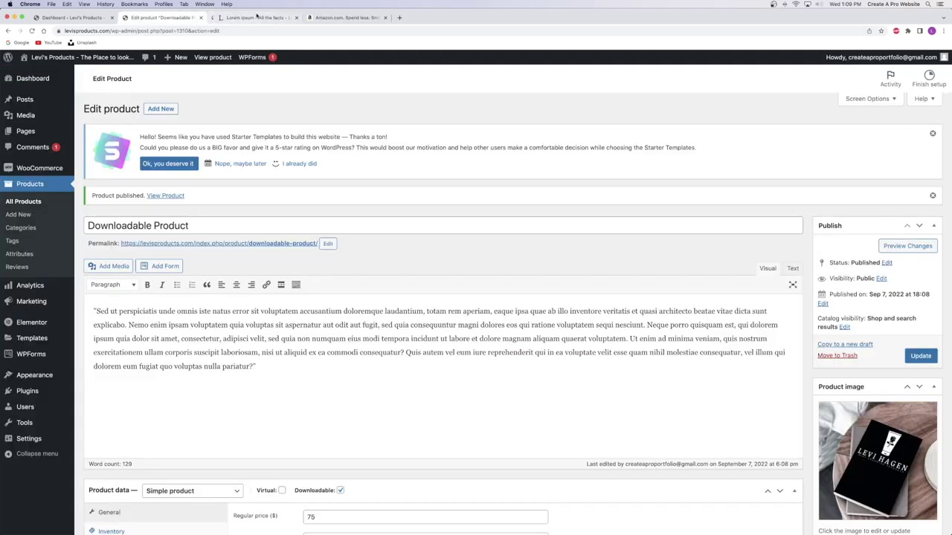
# Close the product editor tab and open Products > Add New in a new tab from the Dashboard.
pyautogui.click(200, 17)
pyautogui.click(75, 17)
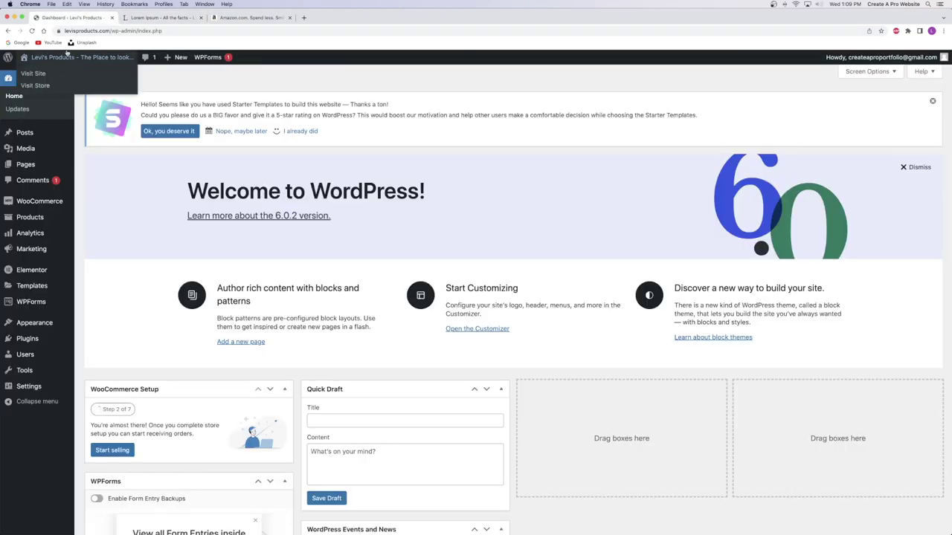
pyautogui.moveTo(37, 217)
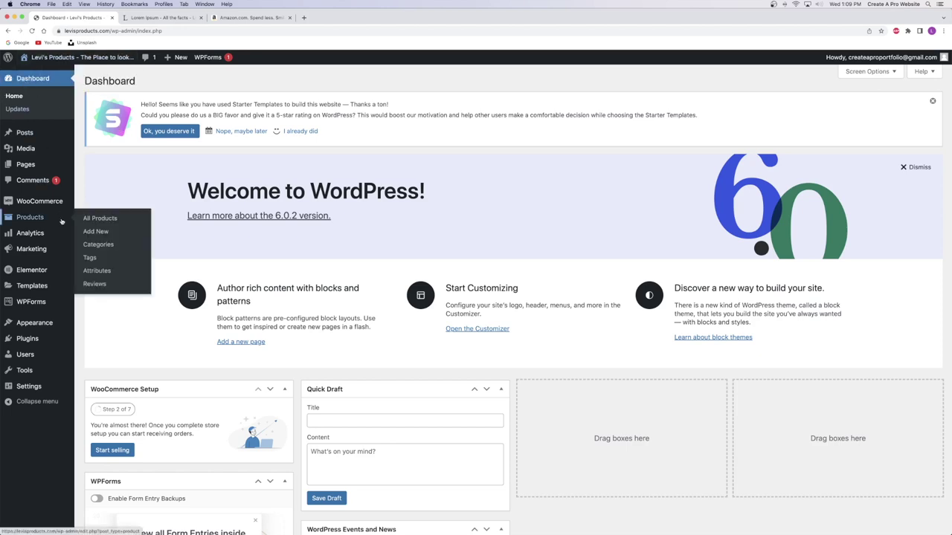
pyautogui.rightClick(98, 233)
pyautogui.click(145, 235)
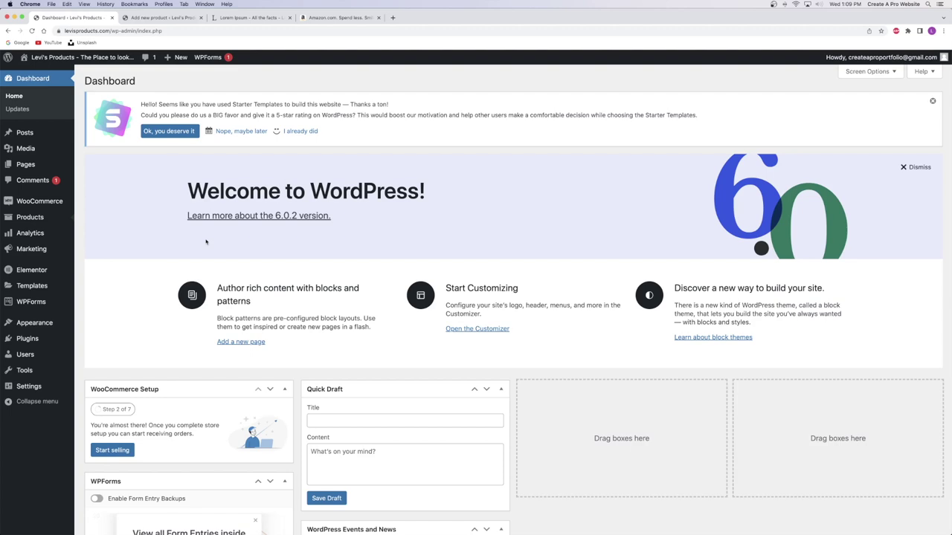
pyautogui.click(161, 18)
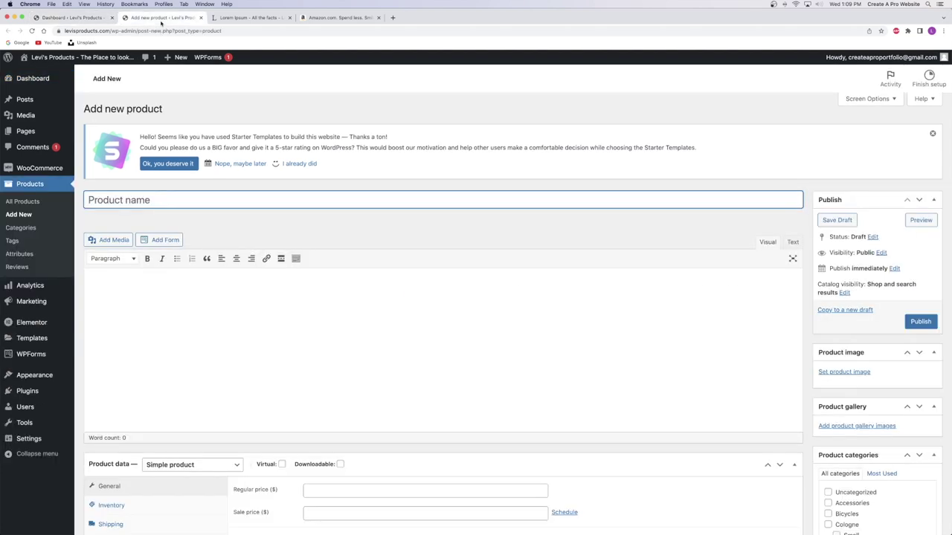
# Title the product 'Affiliate Product' and paste Lorem ipsum text as its description.
pyautogui.write('Affiliate Product')
pyautogui.click(195, 307)
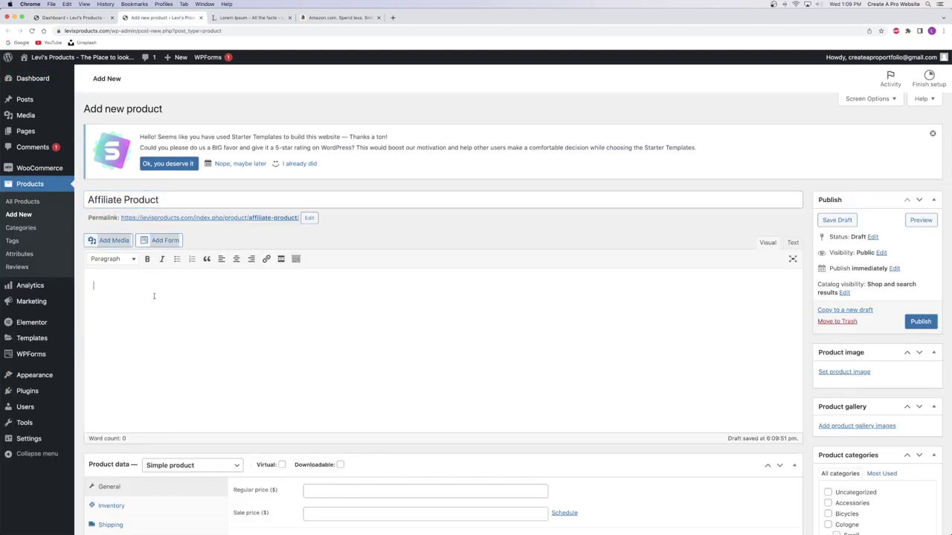
pyautogui.write('"Sed ut perspiciatis unde omnis iste natus error sit voluptatem accusantium doloremque laudantium, totam rem aperiam, eaque ipsa quae ab illo inventore veritatis et quasi architecto beatae vitae dicta sunt explicabo. Nemo enim ipsam voluptatem quia voluptas sit aspernatur aut odit aut fugit, sed quia consequuntur magni dolores eos qui ratione voluptatem sequi nesciunt. Neque porro quisquam est, qui dolorem ipsum quia dolor sit amet, consectetur, adipisci velit, sed quia non numquam eius modi tempora incidunt ut labore et dolore magnam aliquam quaerat voluptatem. Ut enim ad minima veniam, quis nostrum exercitationem ullam corporis suscipit laboriosam, nisi ut aliquid ex ea commodi consequatur? Quis autem vel eum iure reprehenderit qui in ea voluptate velit esse quam nihil molestiae consequatur, vel illum qui dolorem eum fugiat quo voluptas nulla pariatur?"')
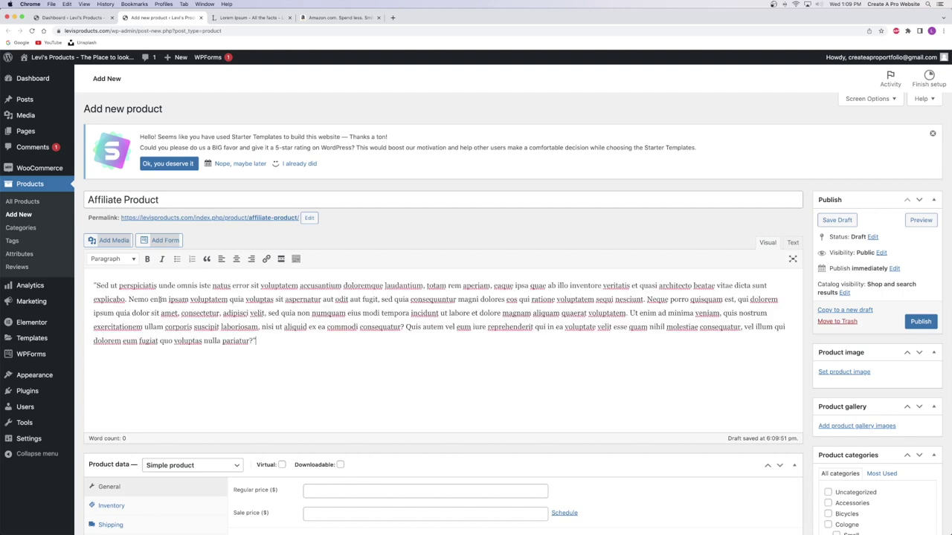
pyautogui.scroll(-5, 226, 342)
pyautogui.scroll(-1, 235, 338)
# Write the short description 'Interested in this product? Buy it.'.
pyautogui.click(148, 503)
pyautogui.write('Interested in')
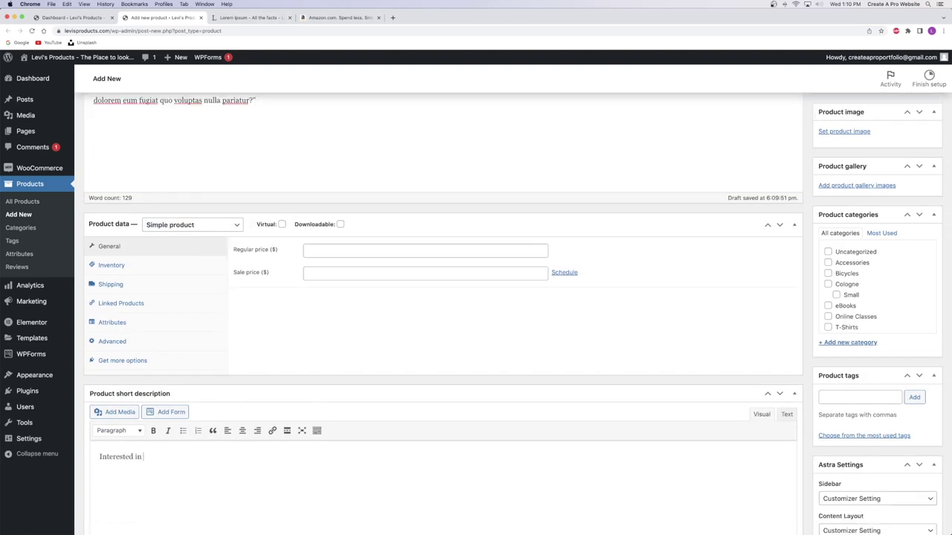
pyautogui.write(' this product? Buy it.')
pyautogui.press('super+a')
pyautogui.click(255, 462)
pyautogui.moveTo(224, 460); pyautogui.dragTo(82, 457)
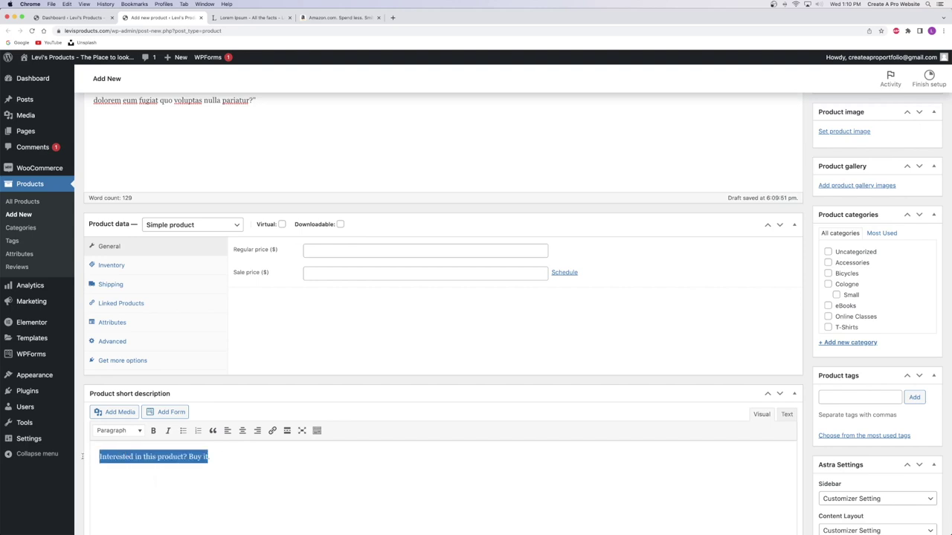
pyautogui.click(176, 457)
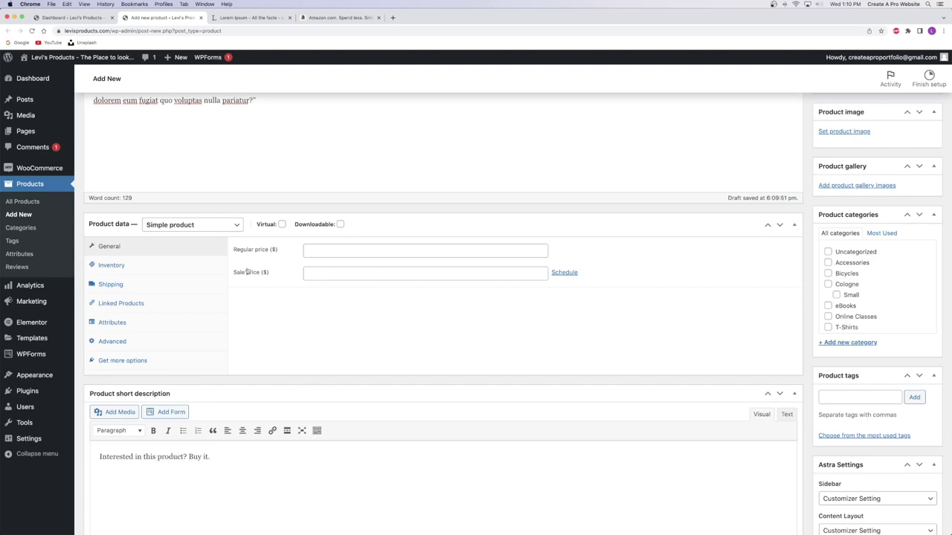
pyautogui.click(179, 225)
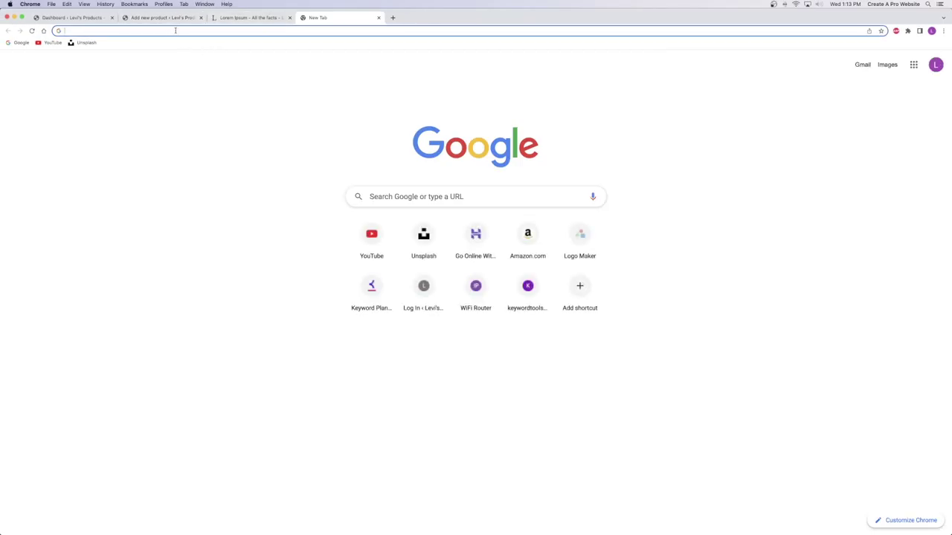
# Open the Cowboy cologne listing on Amazon, copy its SiteStripe text link, and return to the editor.
pyautogui.click(175, 30)
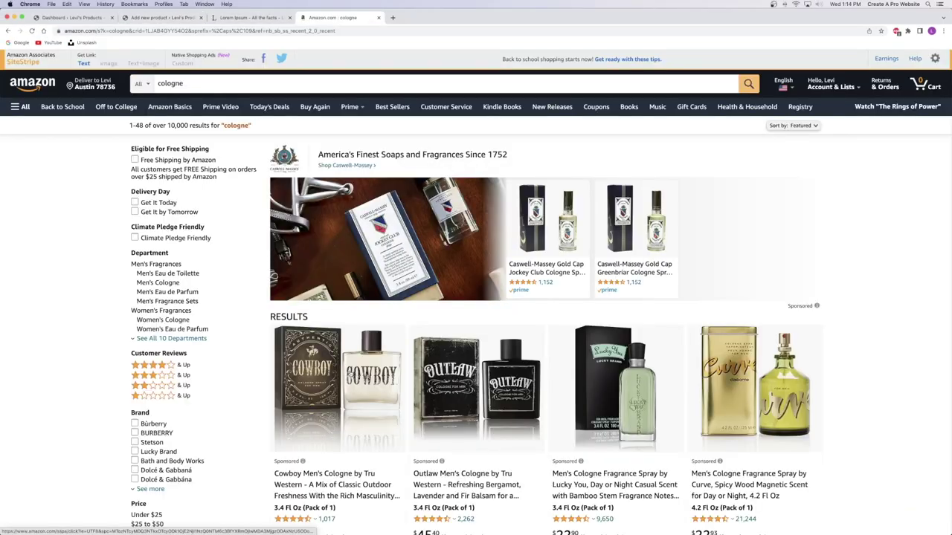
pyautogui.click(349, 368)
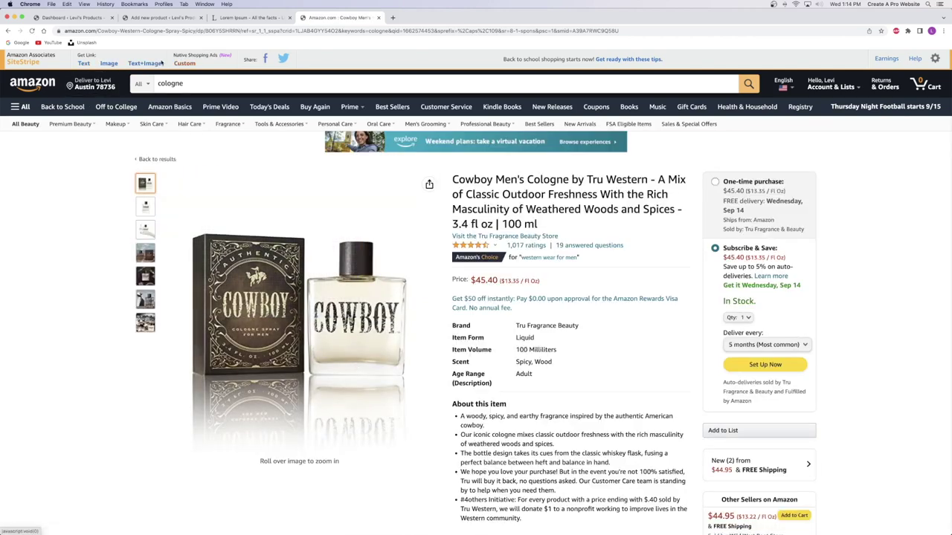
pyautogui.click(84, 63)
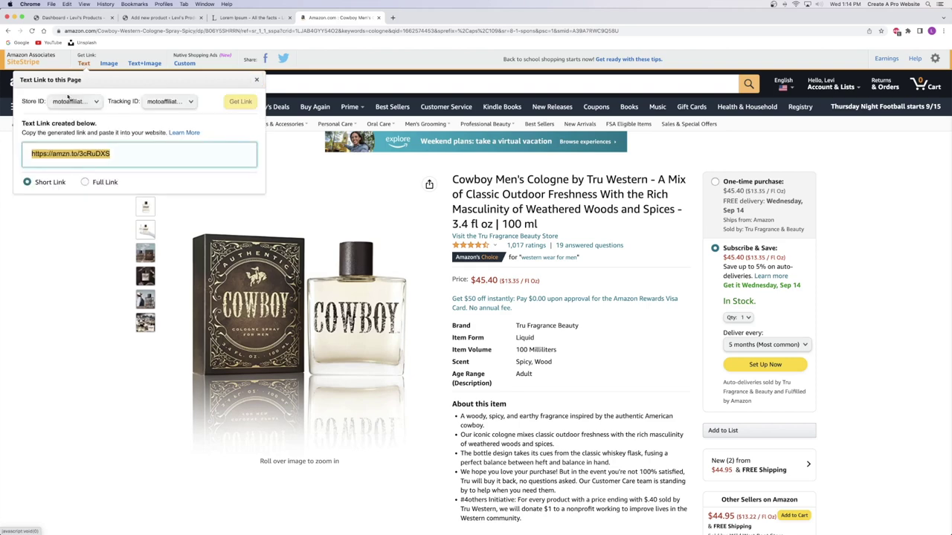
pyautogui.click(379, 17)
pyautogui.click(257, 251)
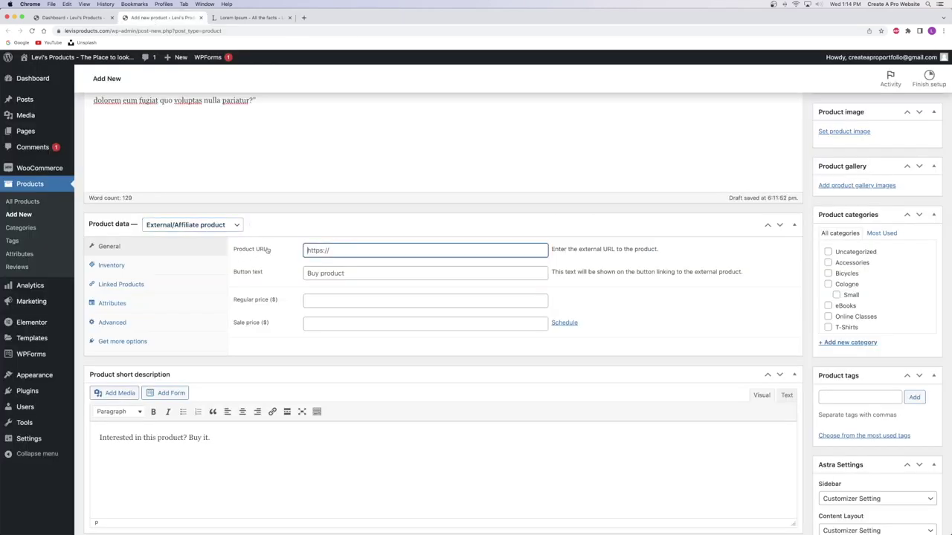
# Paste the Amazon link as the Product URL and set the regular price to 45.40.
pyautogui.write('https://amzn.to/3cRuDXS')
pyautogui.click(323, 301)
pyautogui.click(425, 324)
pyautogui.click(332, 302)
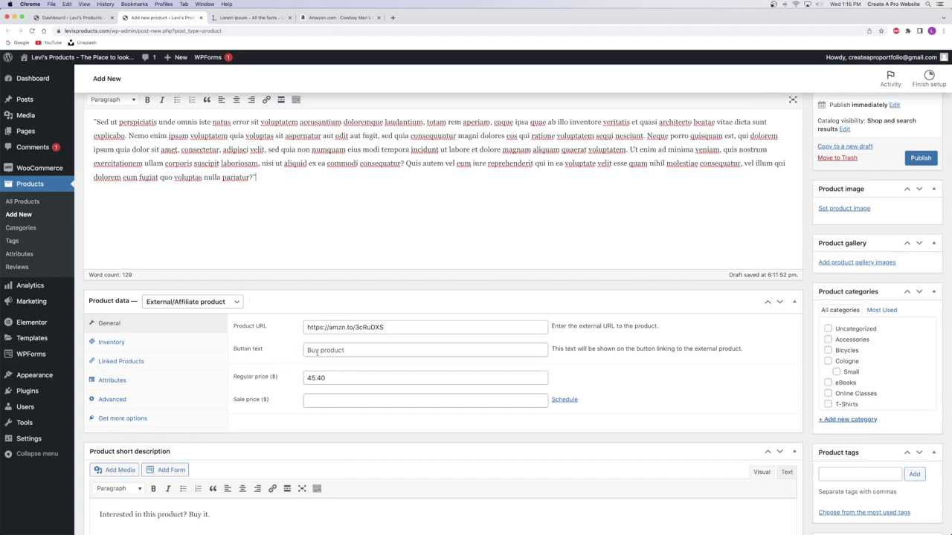
# Set the button text to 'Buy on Amazon', add a product image, and publish the product.
pyautogui.click(335, 351)
pyautogui.write('Buy on Amazon')
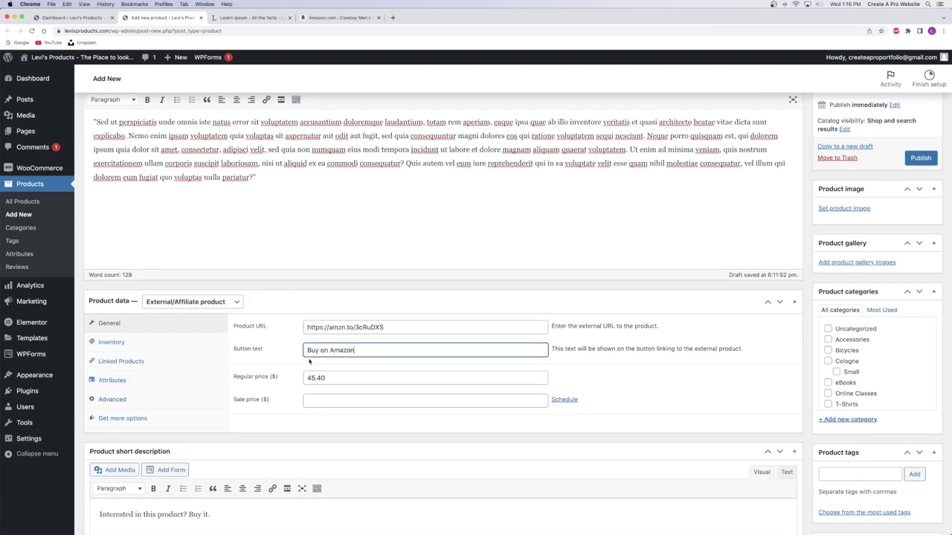
pyautogui.moveTo(307, 351); pyautogui.dragTo(356, 350)
pyautogui.click(356, 350)
pyautogui.scroll(5, 274, 410)
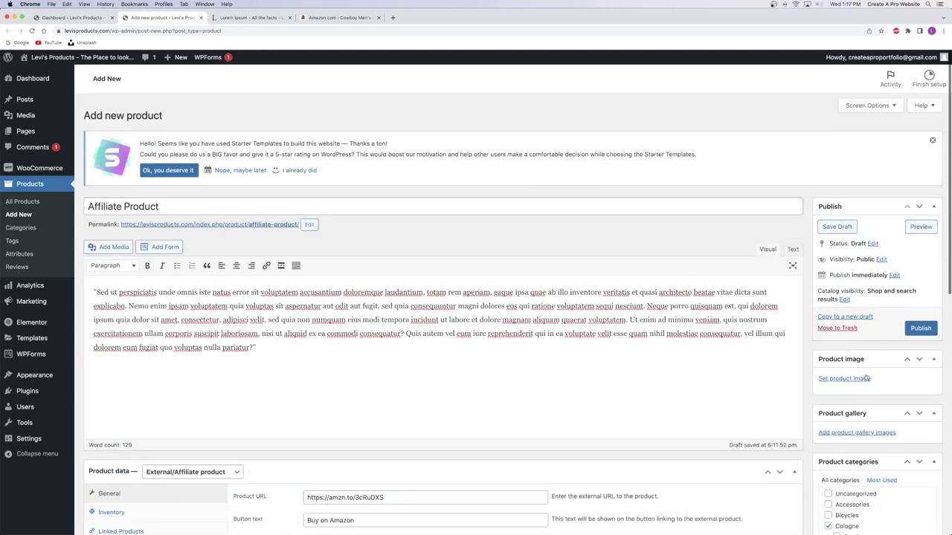
pyautogui.click(841, 373)
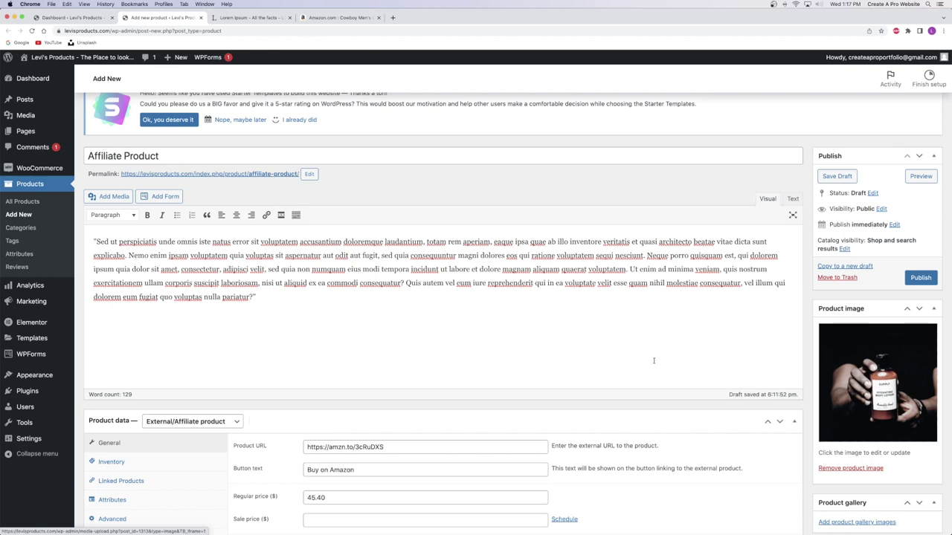
pyautogui.click(922, 281)
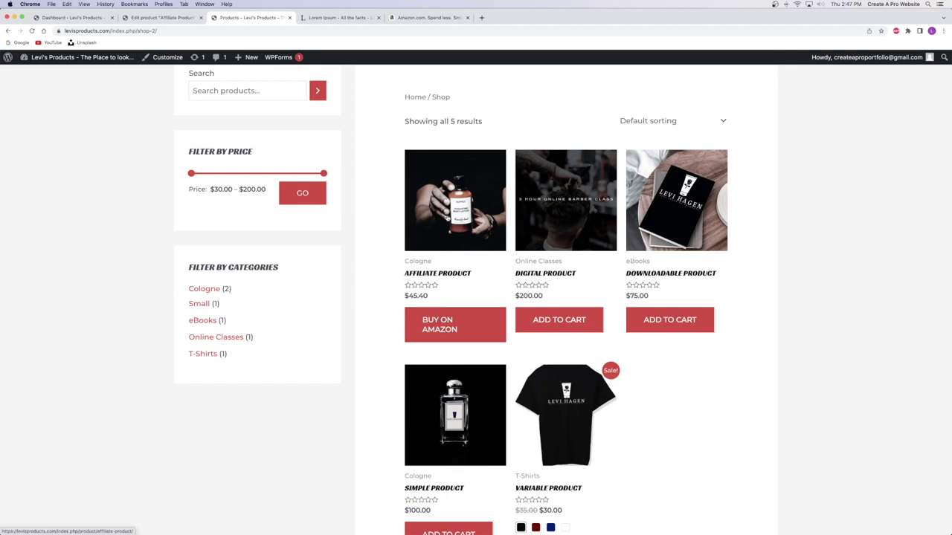
# Follow the shop's Buy on Amazon link, check the Cowboy cologne URL and listing, then close it.
pyautogui.click(446, 333)
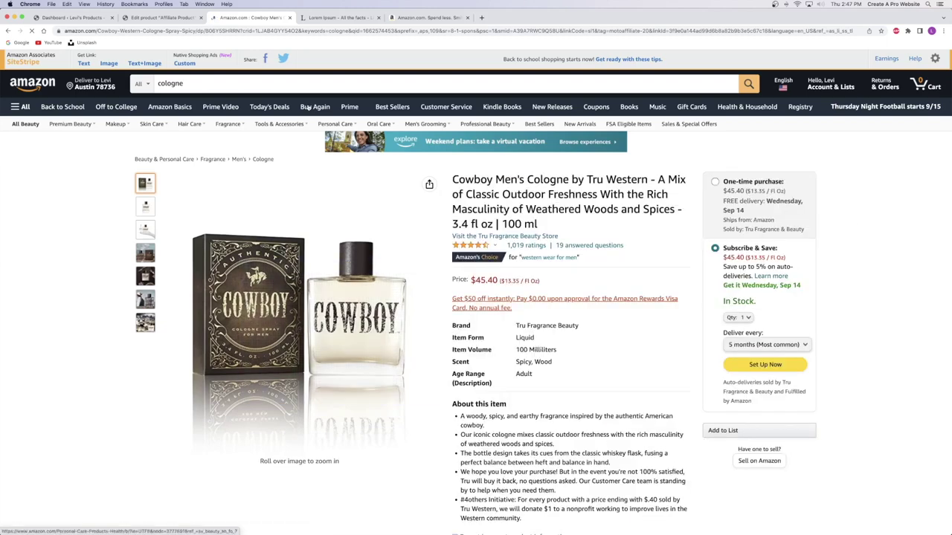
pyautogui.moveTo(104, 31); pyautogui.dragTo(755, 35)
pyautogui.moveTo(883, 32); pyautogui.dragTo(780, 34)
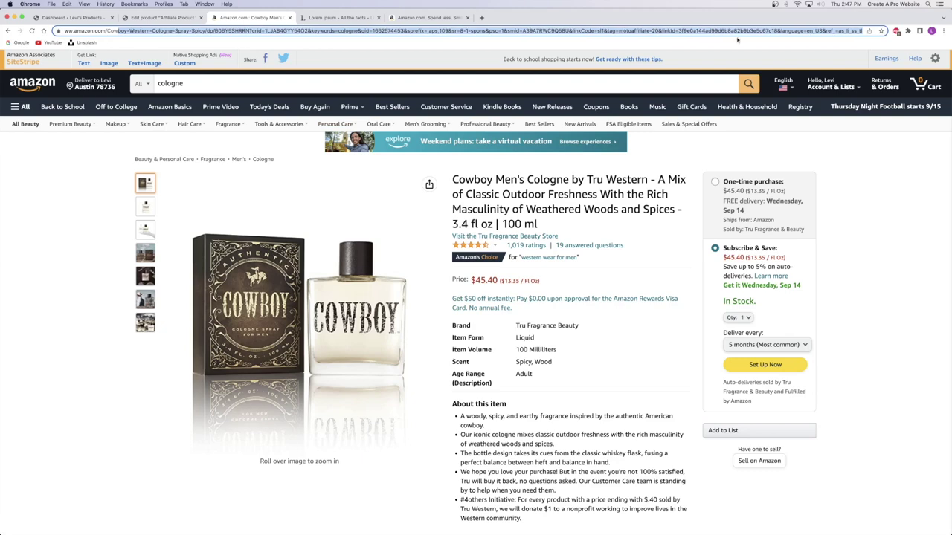
pyautogui.click(433, 31)
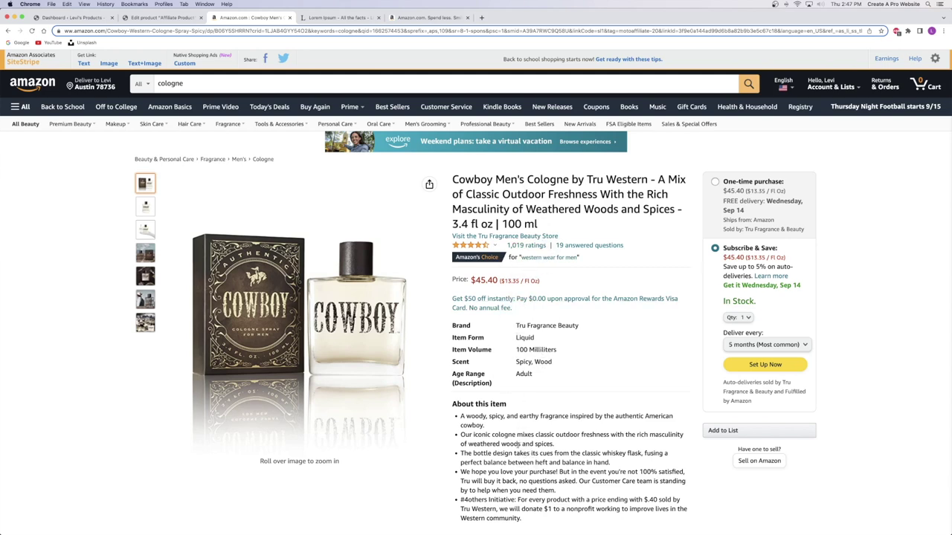
pyautogui.click(737, 219)
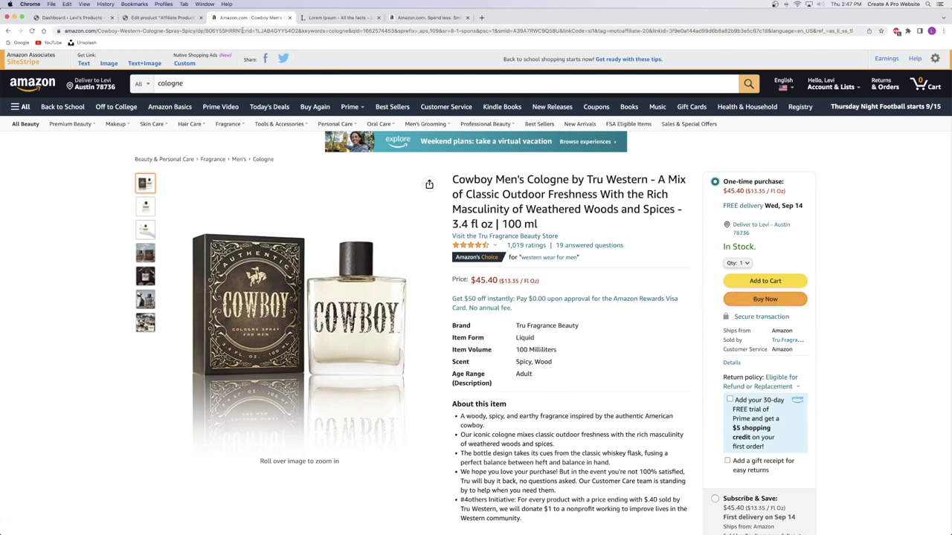
pyautogui.click(289, 17)
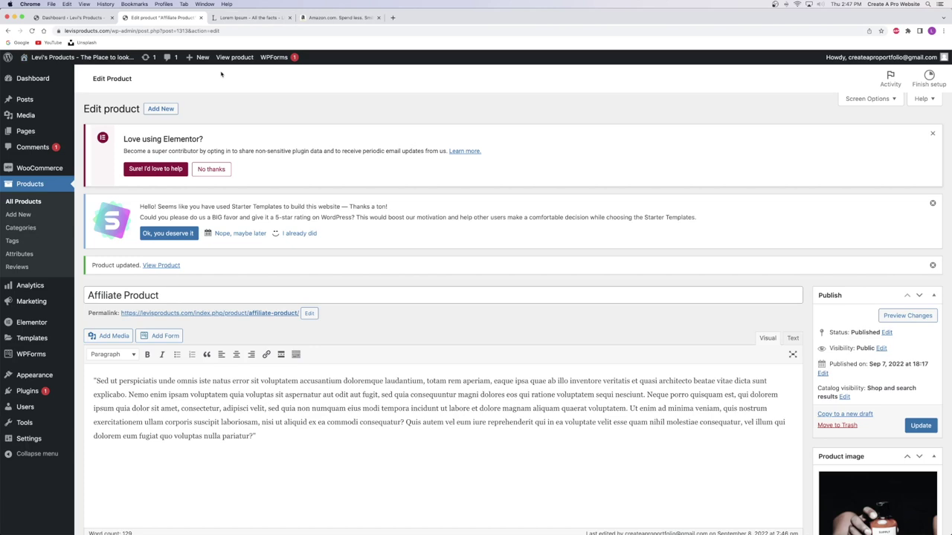
# From All Products, start a new product titled 'Group Product' and let its draft autosave.
pyautogui.scroll(-10, 221, 75)
pyautogui.scroll(6, 308, 248)
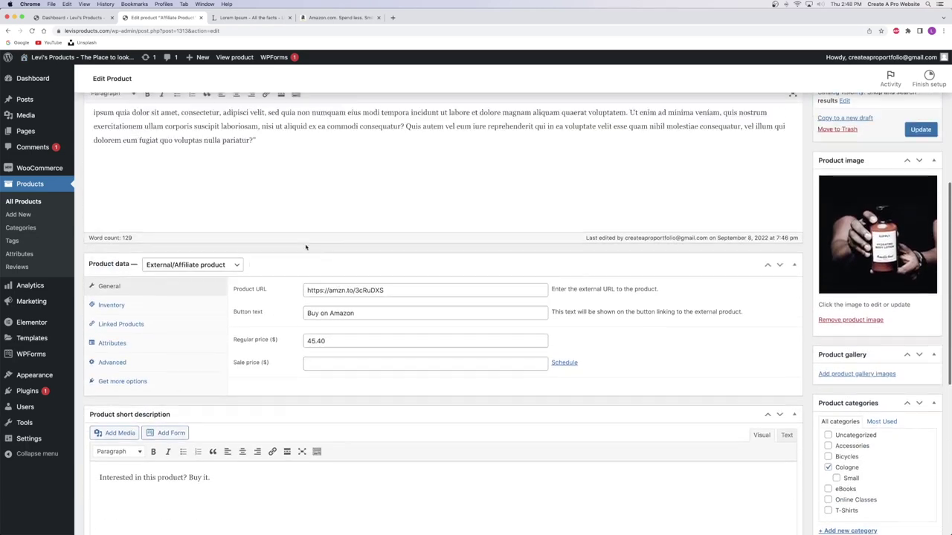
pyautogui.click(23, 202)
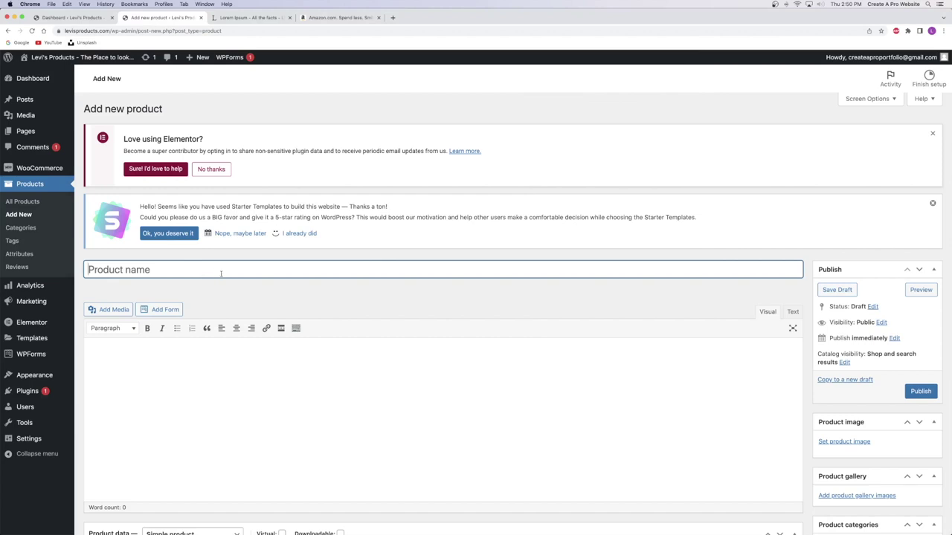
pyautogui.write('Group Product')
pyautogui.click(223, 297)
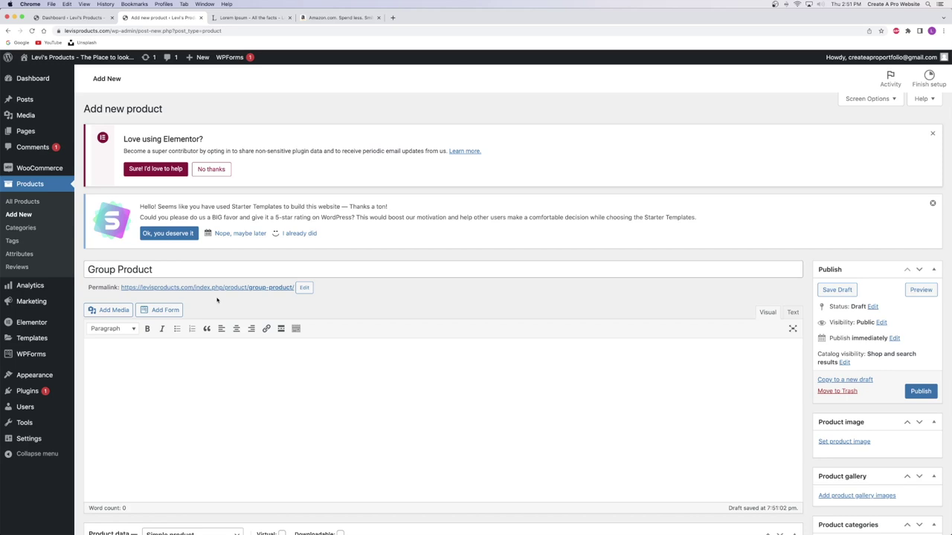
# Rename the draft to 'Grouped Product' and paste the Lorem ipsum paragraph as its description.
pyautogui.click(116, 270)
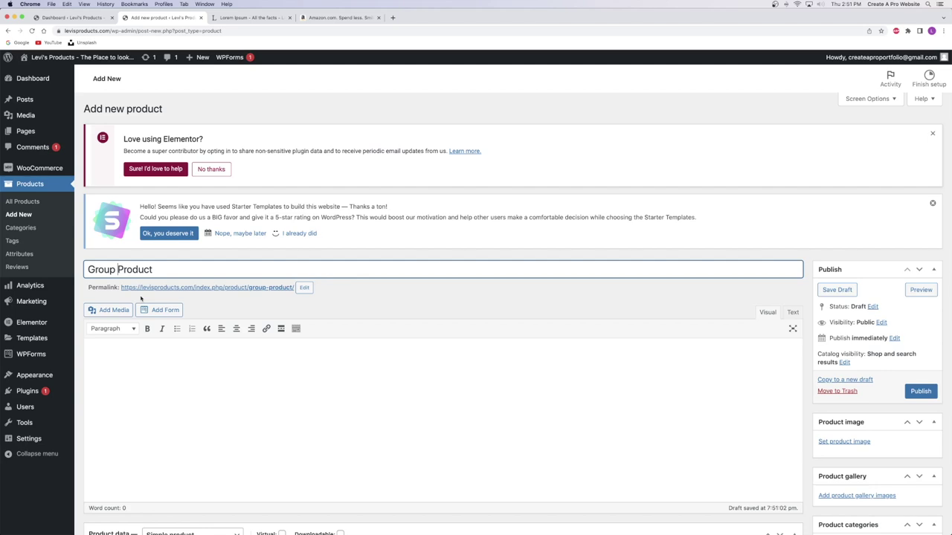
pyautogui.write('ed')
pyautogui.click(185, 307)
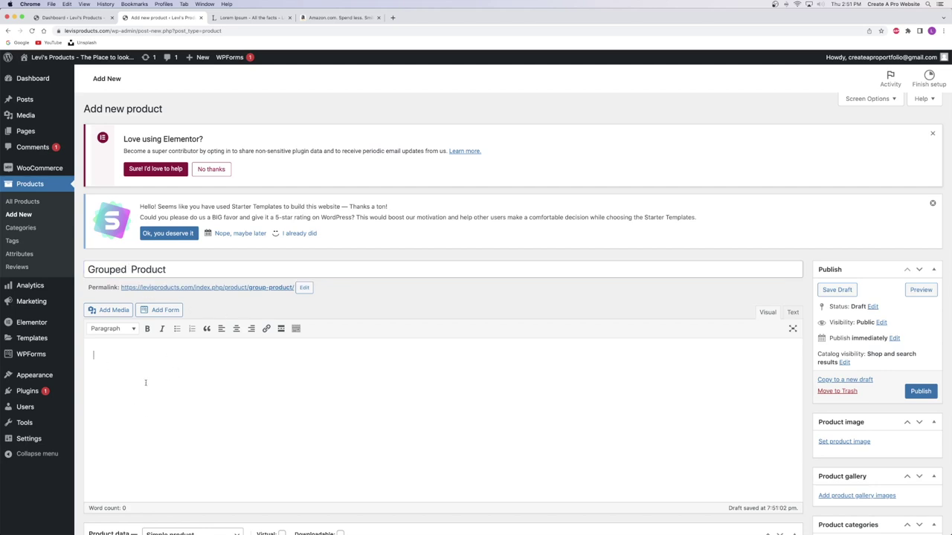
pyautogui.write('"Sed ut perspiciatis unde omnis iste natus error sit voluptatem accusantium doloremque laudantium, totam rem aperiam, eaque ipsa quae ab illo inventore veritatis et quasi architecto beatae vitae dicta sunt explicabo. Nemo enim ipsam voluptatem quia voluptas sit aspernatur aut odit aut fugit, sed quia consequuntur magni dolores eos qui ratione voluptatem sequi nesciunt. Neque porro quisquam est, qui dolorem ipsum quia dolor sit amet, consectetur, adipisci velit, sed quia non numquam eius modi tempora incidunt ut labore et dolore magnam aliquam quaerat voluptatem. Ut enim ad minima veniam, quis nostrum exercitationem ullam corporis suscipit laboriosam, nisi ut aliquid ex ea commodi consequatur? Quis autem vel eum iure reprehenderit qui in ea voluptate velit esse quam nihil molestiae consequatur, vel illum qui dolorem eum fugiat quo voluptas nulla pariatur?"')
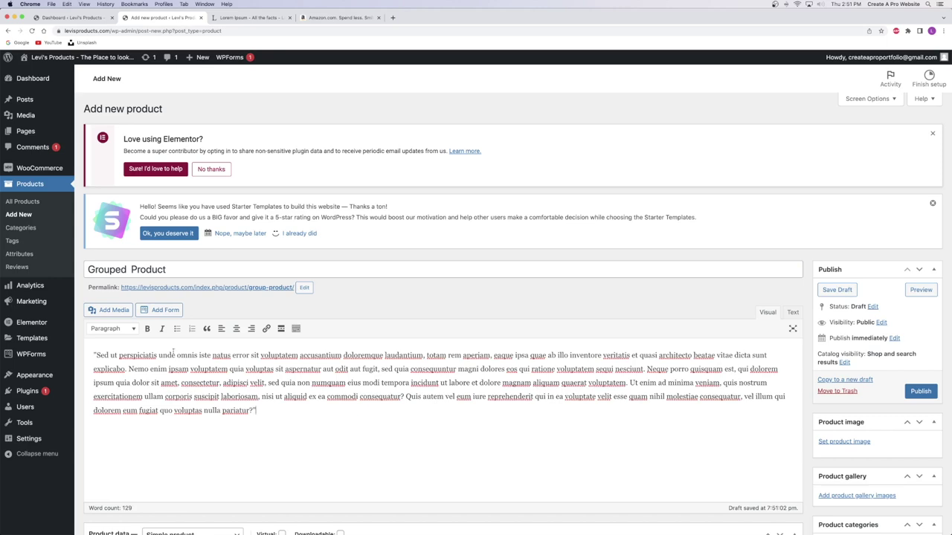
# Paste Lorem ipsum into the short description and delete it from 'quia voluptas' onward.
pyautogui.click(231, 17)
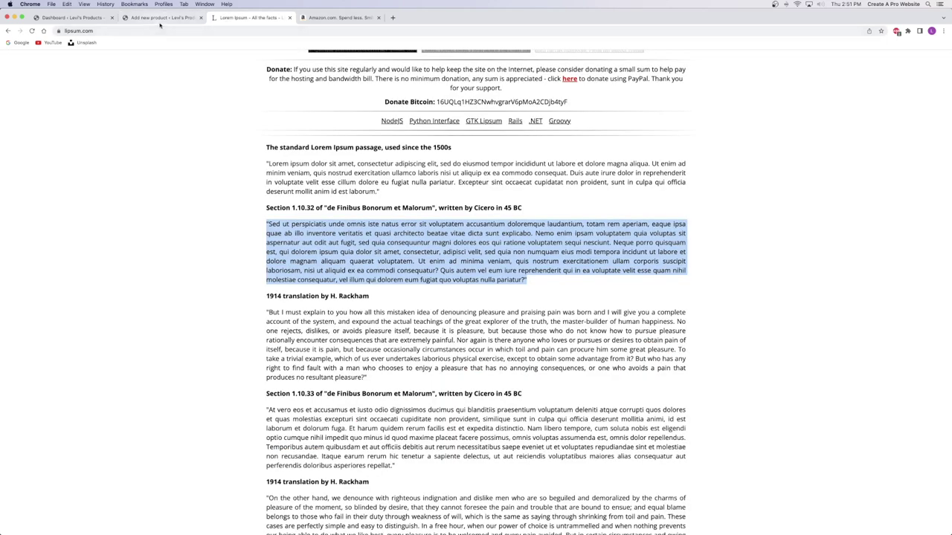
pyautogui.click(161, 18)
pyautogui.scroll(-5, 216, 291)
pyautogui.click(183, 409)
pyautogui.write('"Sed ut perspiciatis unde omnis iste natus error sit voluptatem accusantium doloremque laudantium, totam rem aperiam, eaque ipsa quae ab illo inventore veritatis et quasi architecto beatae vitae dicta sunt explicabo. Nemo enim ipsam voluptatem quia voluptas sit aspernatur aut odit aut fugit, sed quia consequuntur magni dolores eos qui ratione voluptatem sequi nesciunt. Neque porro quisquam est, qui dolorem ipsum quia dolor sit amet, consectetur, adipisci velit, sed quia non numquam eius modi tempora incidunt ut labore et dolore magnam aliquam quaerat voluptatem. Ut enim ad minima veniam, quis nostrum exercitationem ullam corporis suscipit laboriosam, nisi ut aliquid ex ea commodi consequatur? Quis autem vel eum iure reprehenderit qui in ea voluptate velit esse quam nihil molestiae consequatur, vel illum qui dolorem eum fugiat quo voluptas nulla pariatur?"')
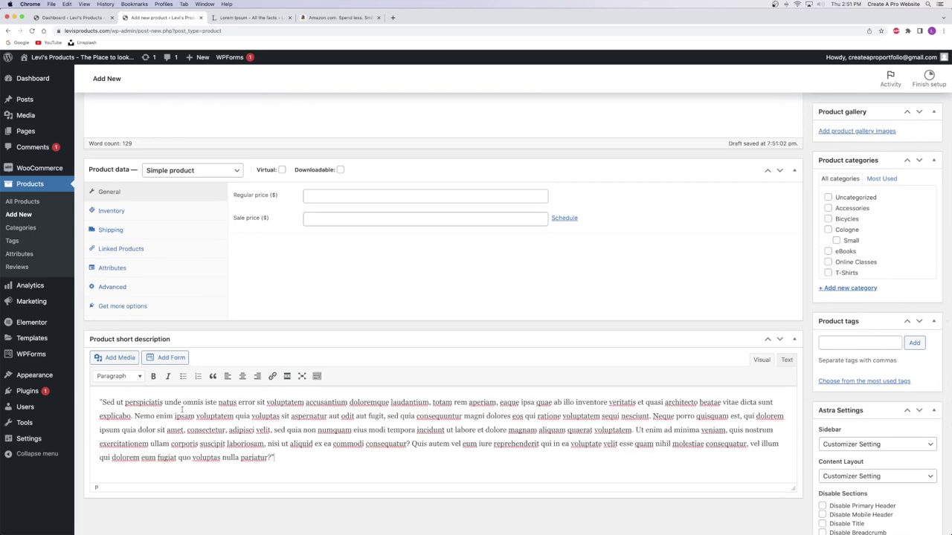
pyautogui.moveTo(235, 417); pyautogui.dragTo(308, 456)
pyautogui.press('BackSpace')
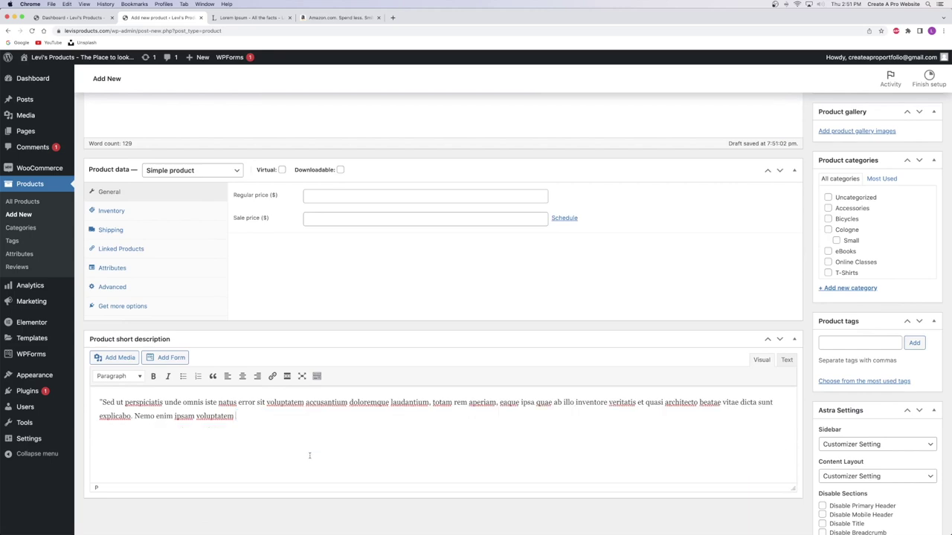
pyautogui.scroll(5, 290, 433)
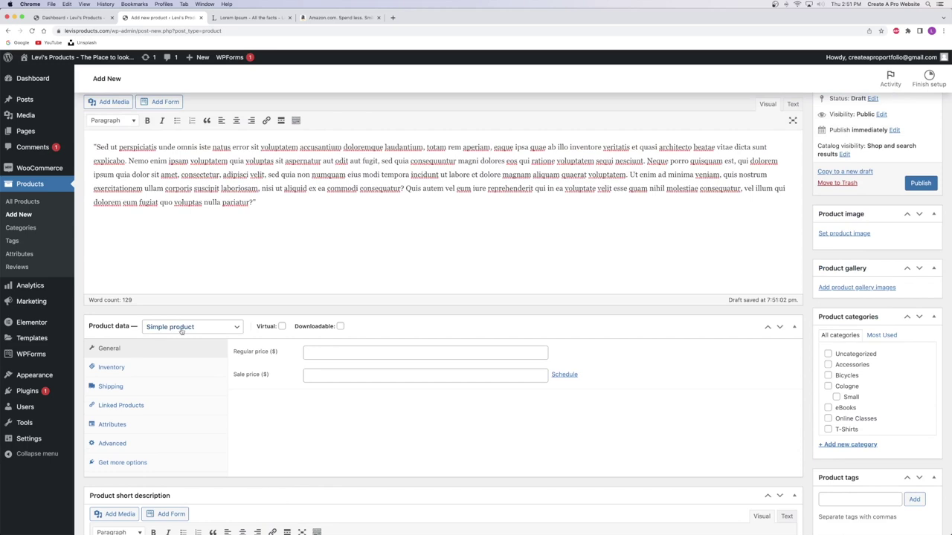
# Make the product type Grouped product with SKU 00010 and show its Linked Products settings.
pyautogui.click(185, 327)
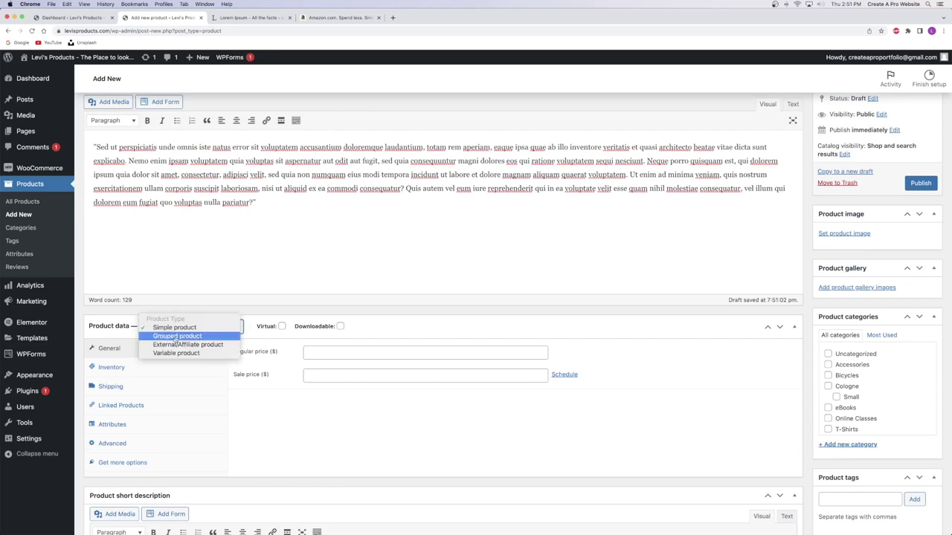
pyautogui.click(192, 337)
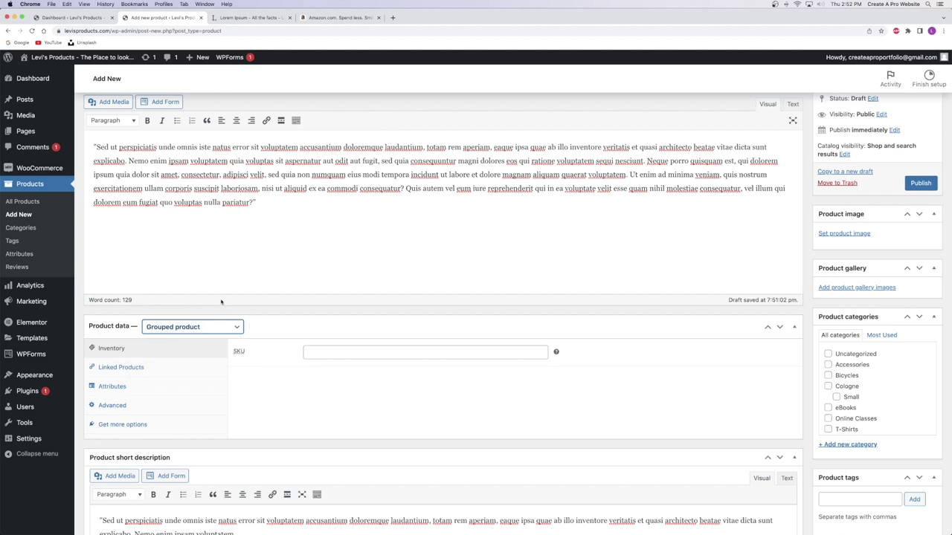
pyautogui.click(322, 351)
pyautogui.click(330, 421)
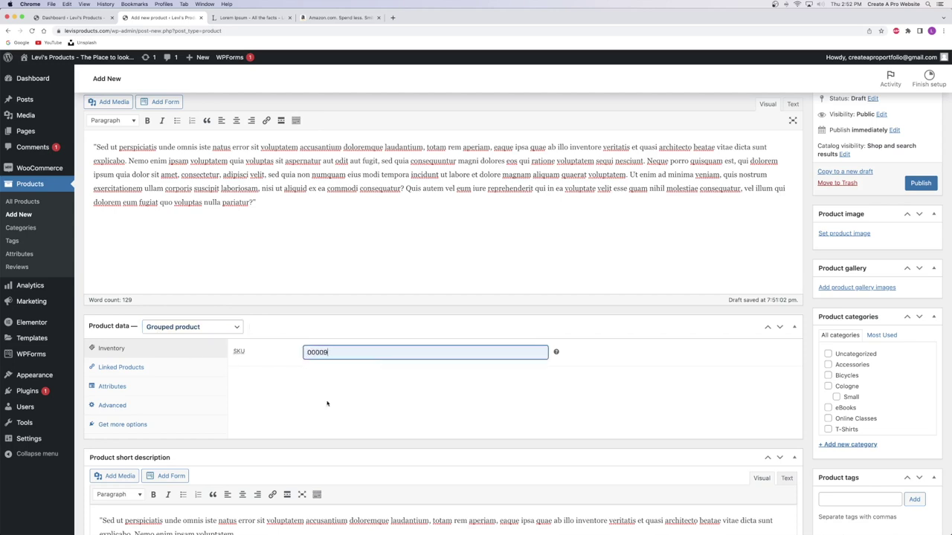
pyautogui.press('BackSpace')
pyautogui.press('BackSpace')
pyautogui.write('10')
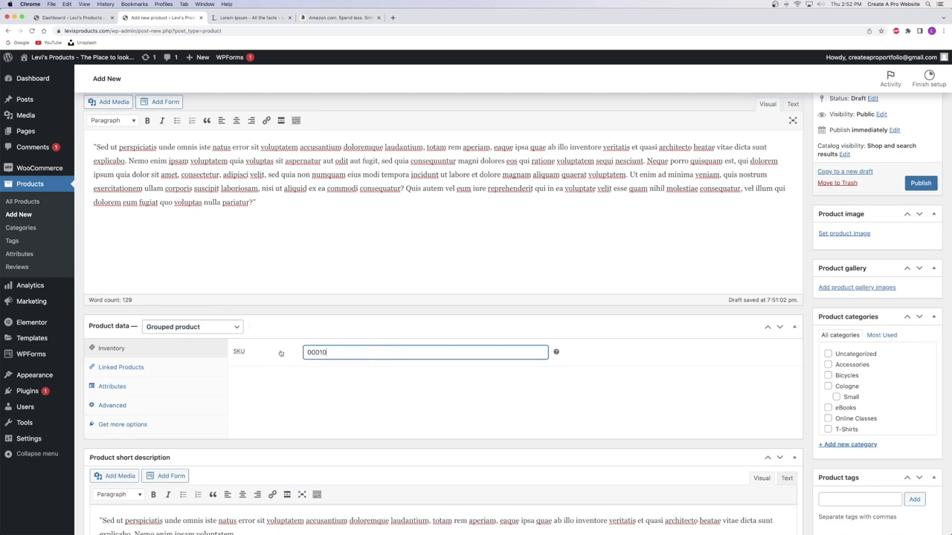
pyautogui.click(116, 370)
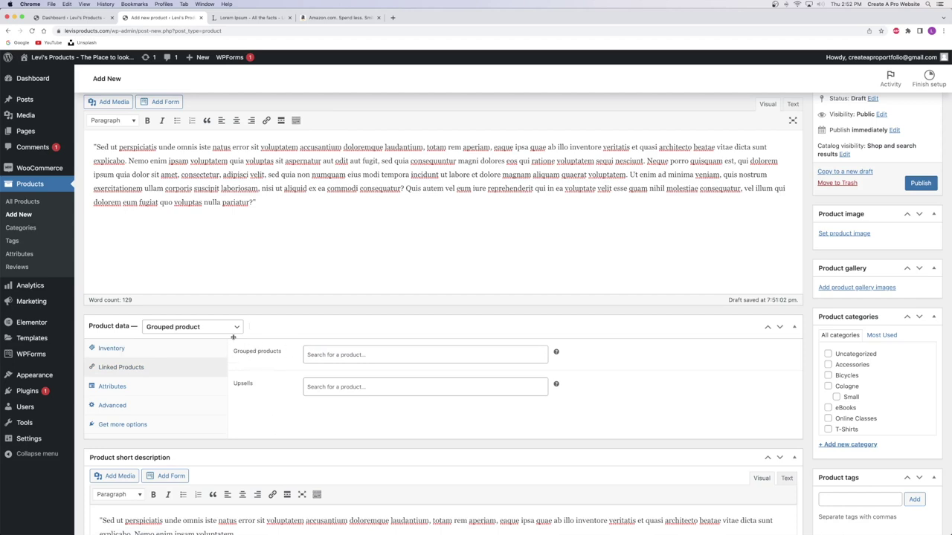
# Add Simple Product, Simple Two and Simple Three to the Grouped products field.
pyautogui.click(353, 356)
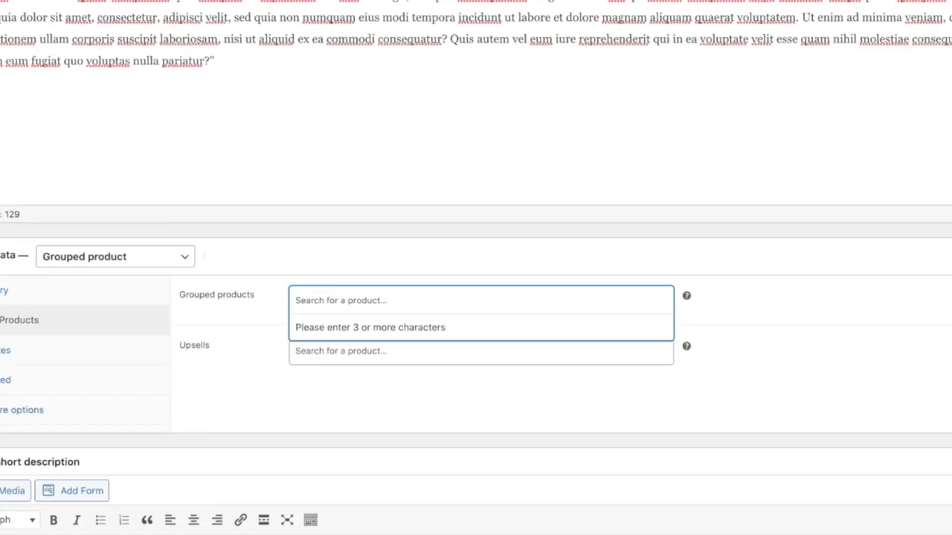
pyautogui.write('simple')
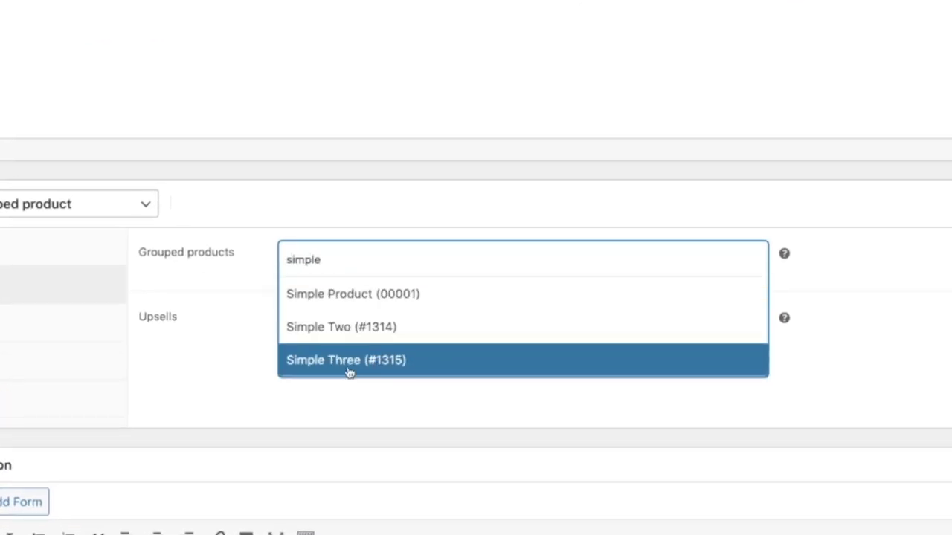
pyautogui.click(336, 297)
pyautogui.write('sim')
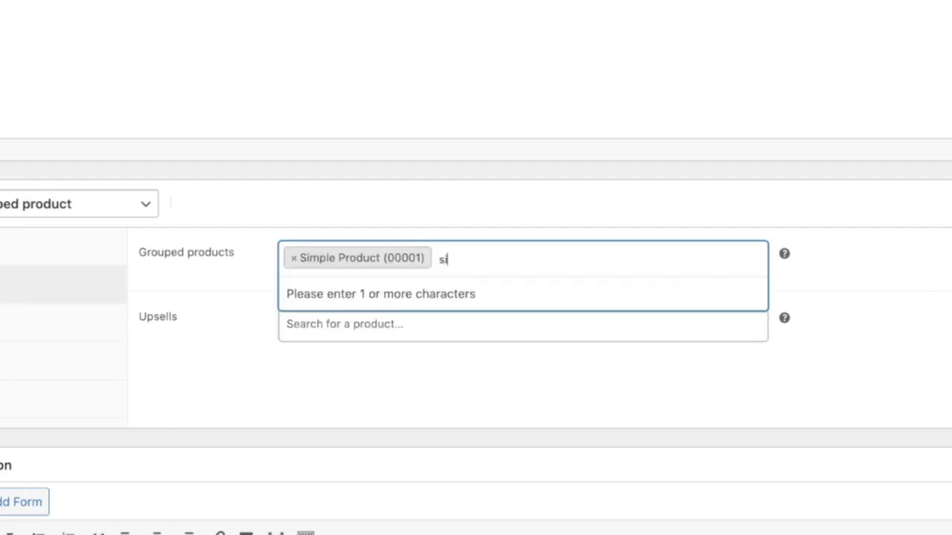
pyautogui.click(378, 328)
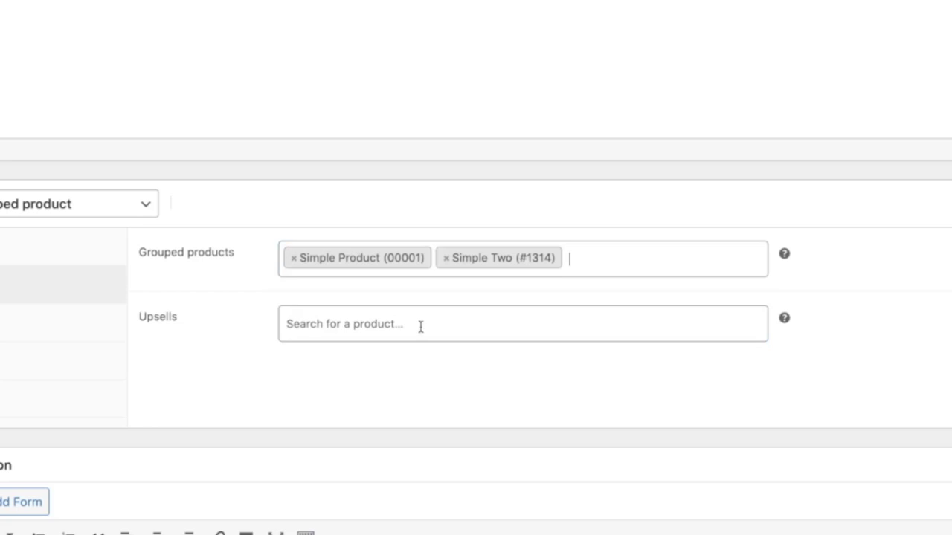
pyautogui.write('sim')
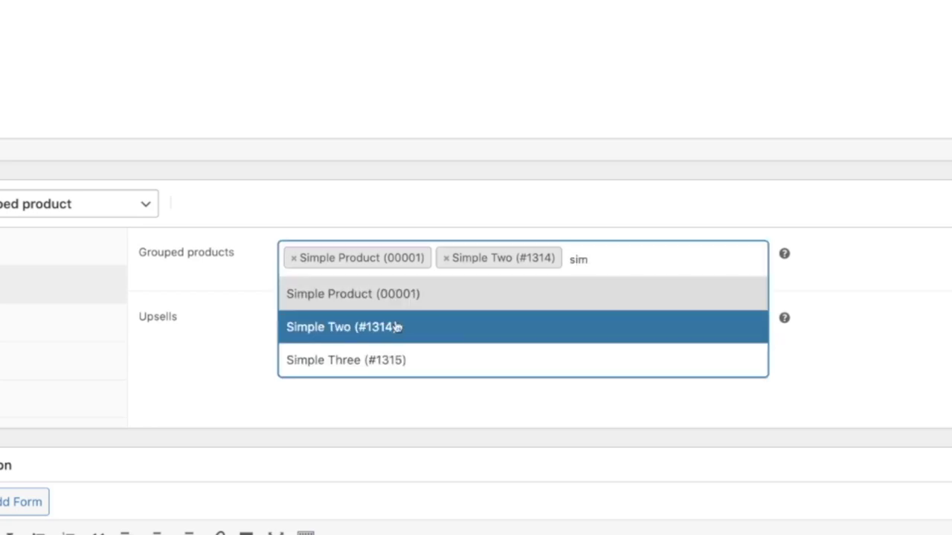
pyautogui.click(320, 371)
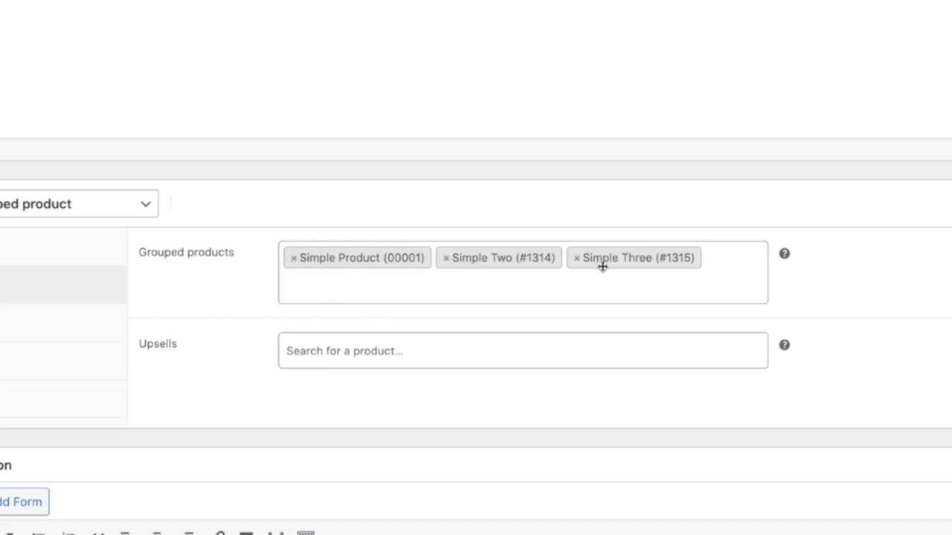
# Add Variable product and Digital Product to the group, then remove both again.
pyautogui.click(399, 295)
pyautogui.write('var')
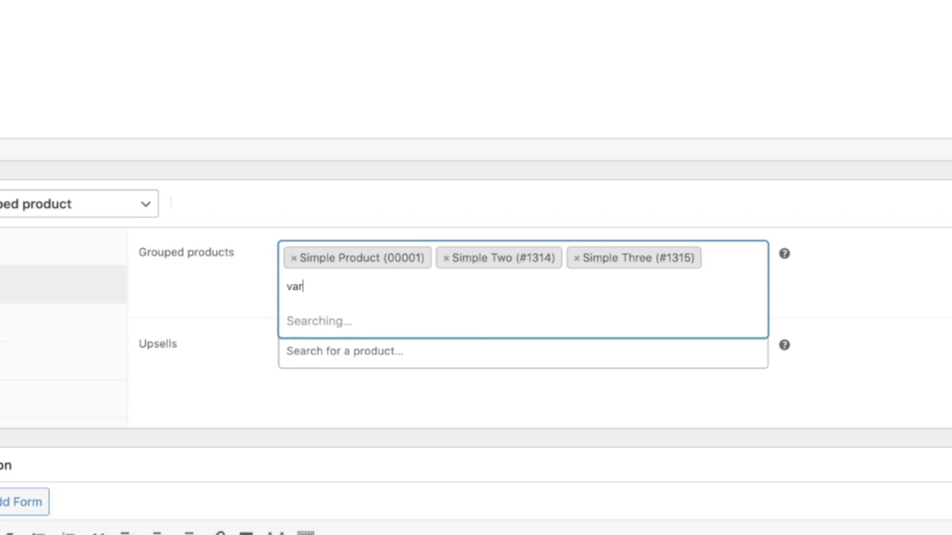
pyautogui.click(443, 330)
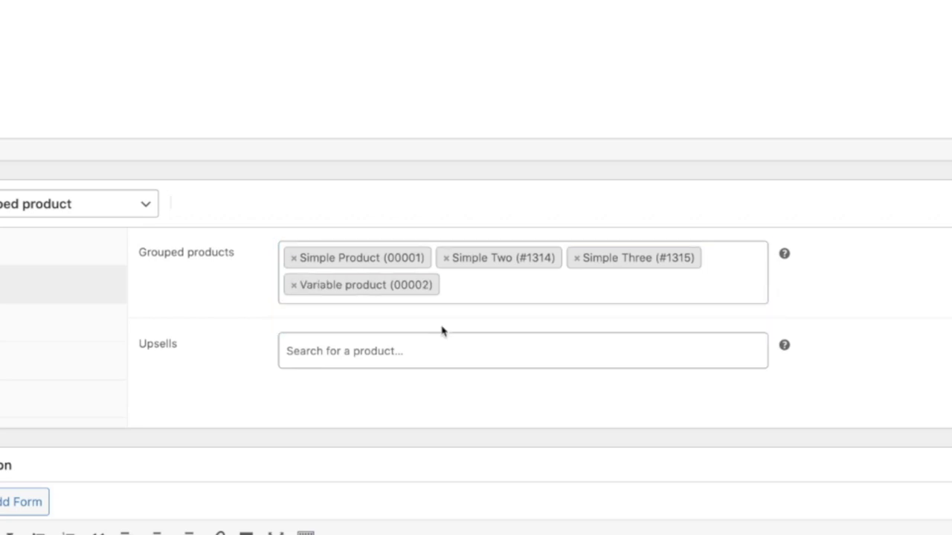
pyautogui.click(460, 283)
pyautogui.write('dig')
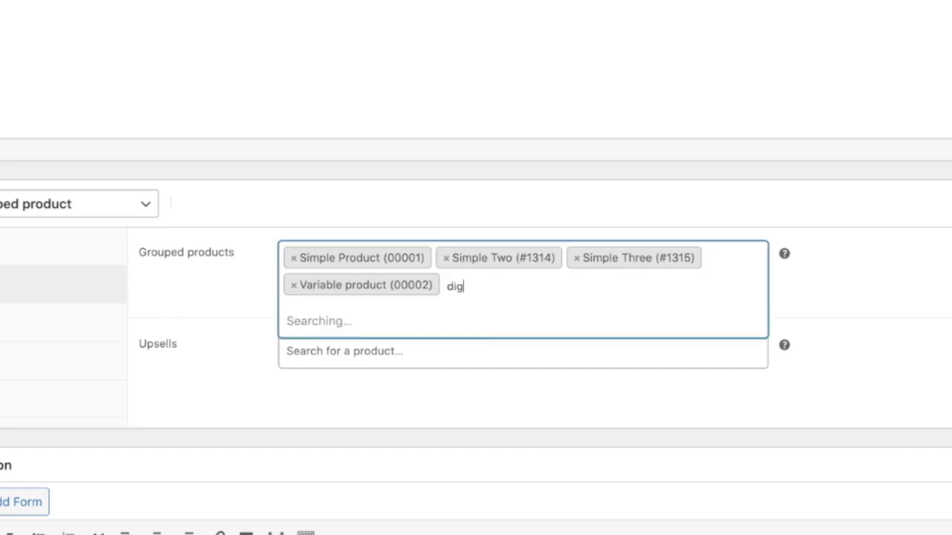
pyautogui.click(364, 321)
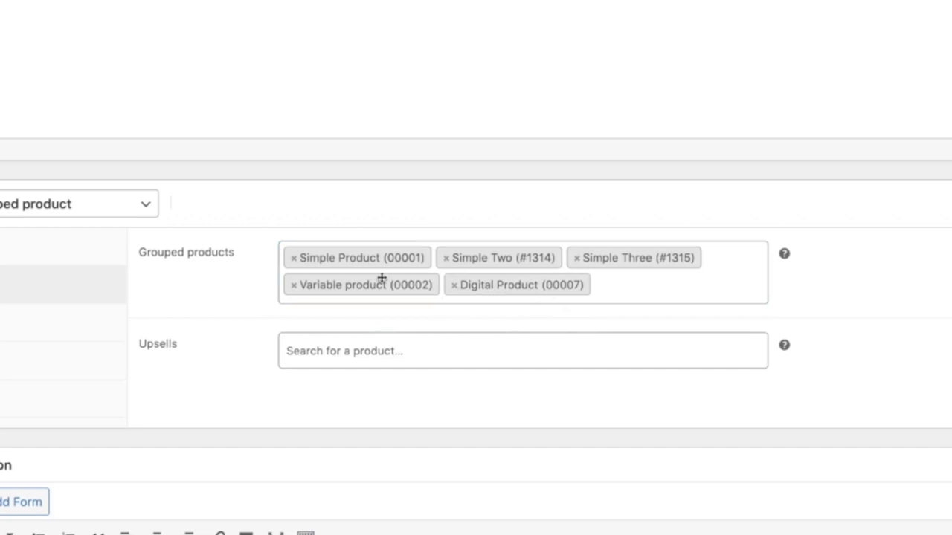
pyautogui.click(454, 287)
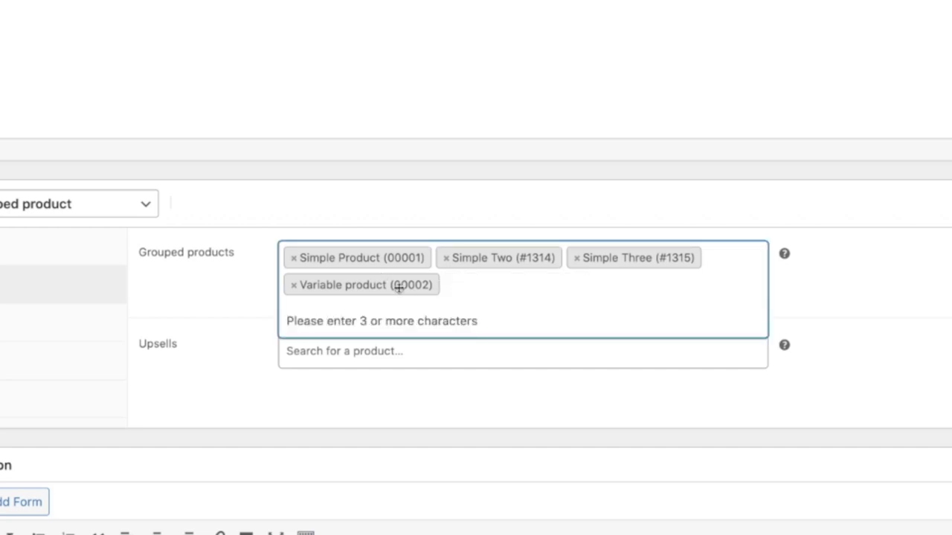
pyautogui.click(294, 286)
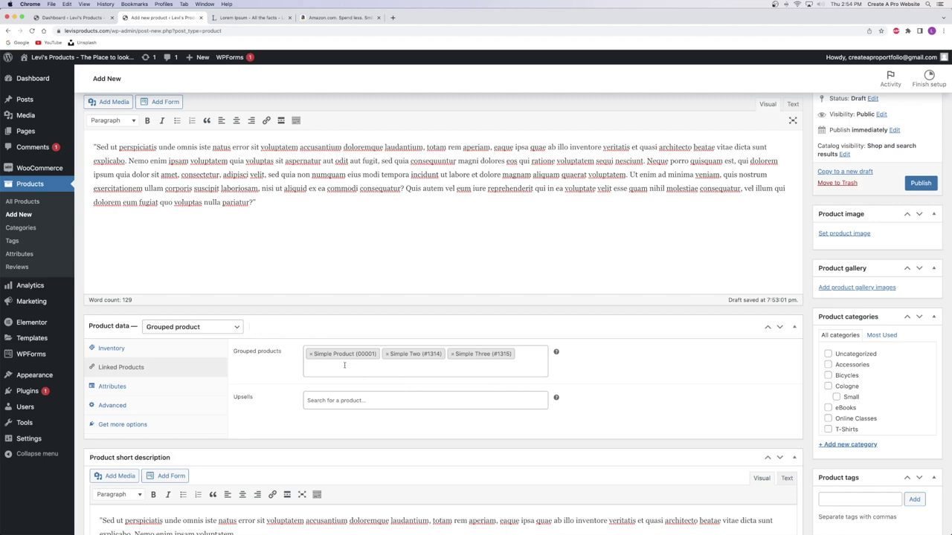
pyautogui.scroll(-1, 418, 370)
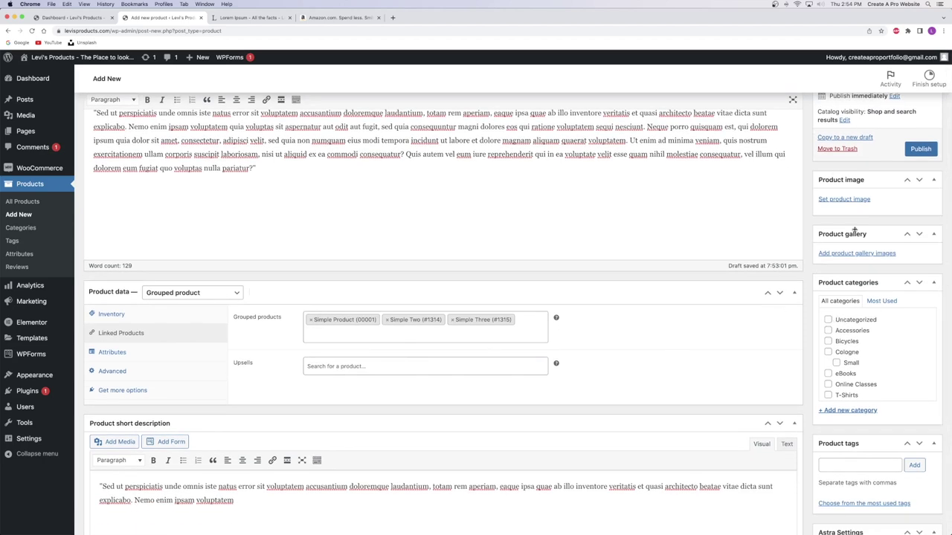
# Set the single cologne bottle photo as the product image.
pyautogui.click(848, 199)
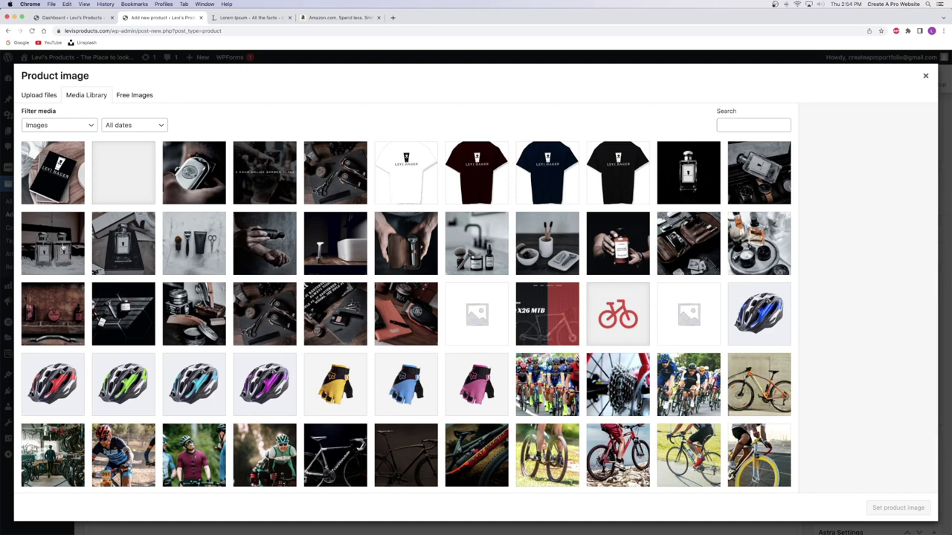
pyautogui.click(121, 250)
pyautogui.click(877, 507)
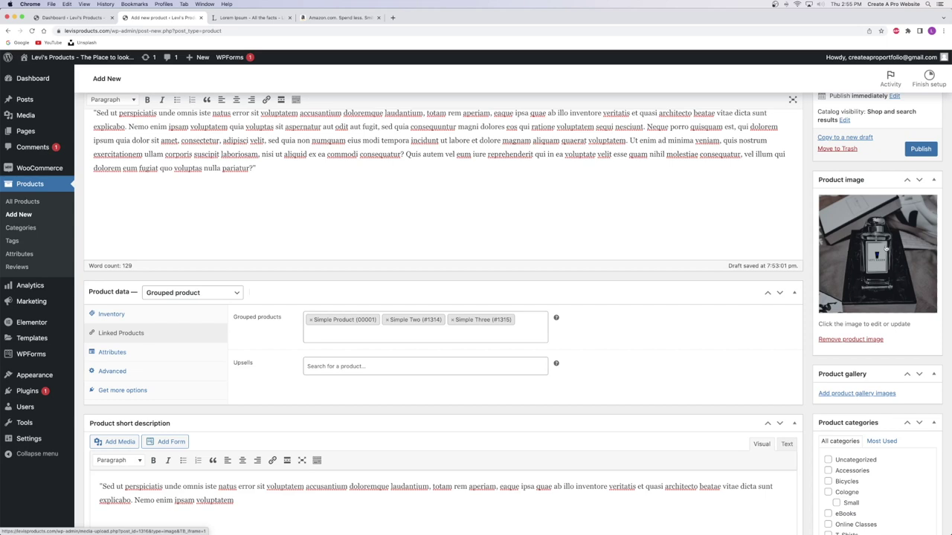
pyautogui.moveTo(80, 63)
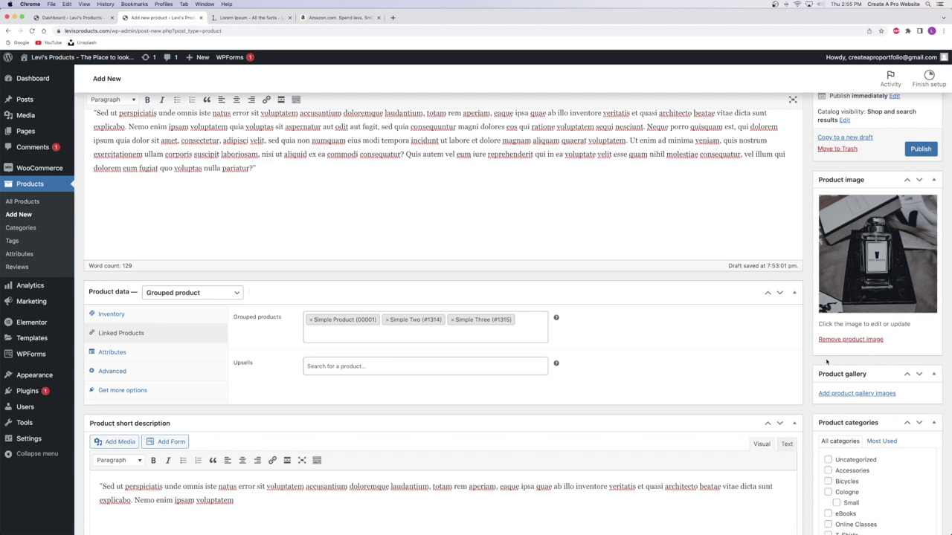
# Add bottle photos to the product gallery, starting with the two-bottle shot.
pyautogui.click(839, 394)
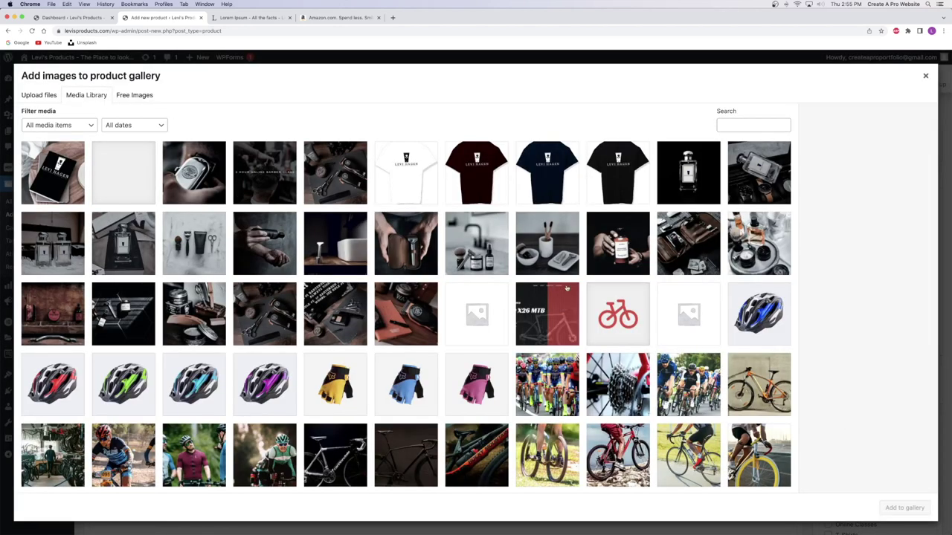
pyautogui.click(755, 172)
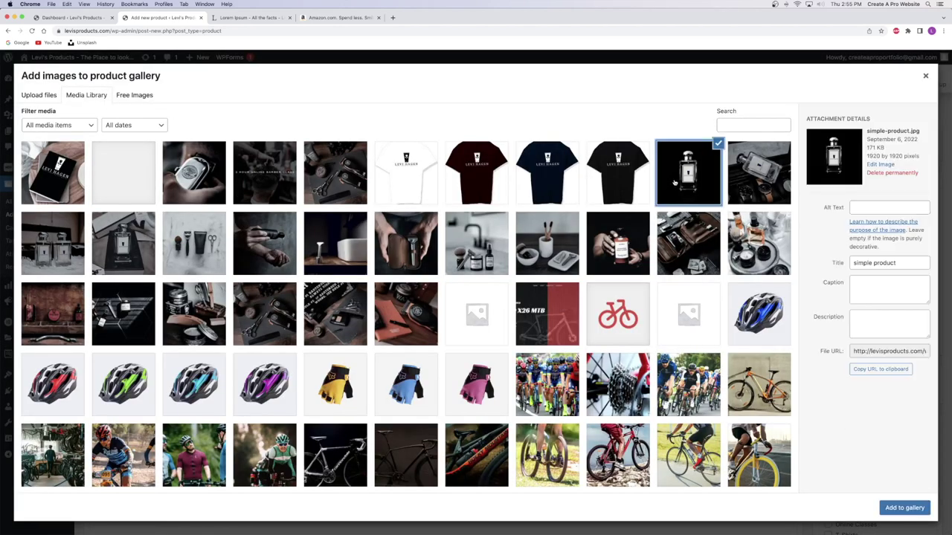
pyautogui.click(38, 244)
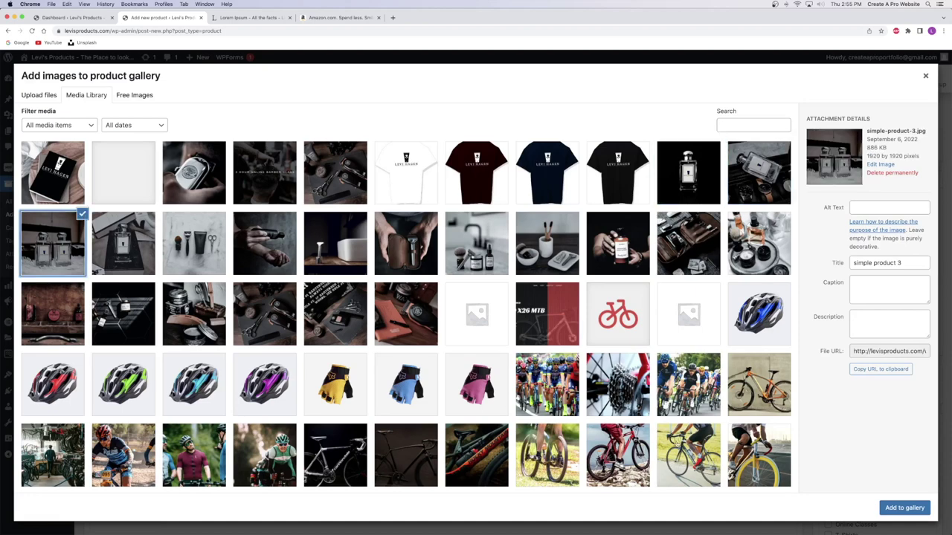
pyautogui.click(905, 508)
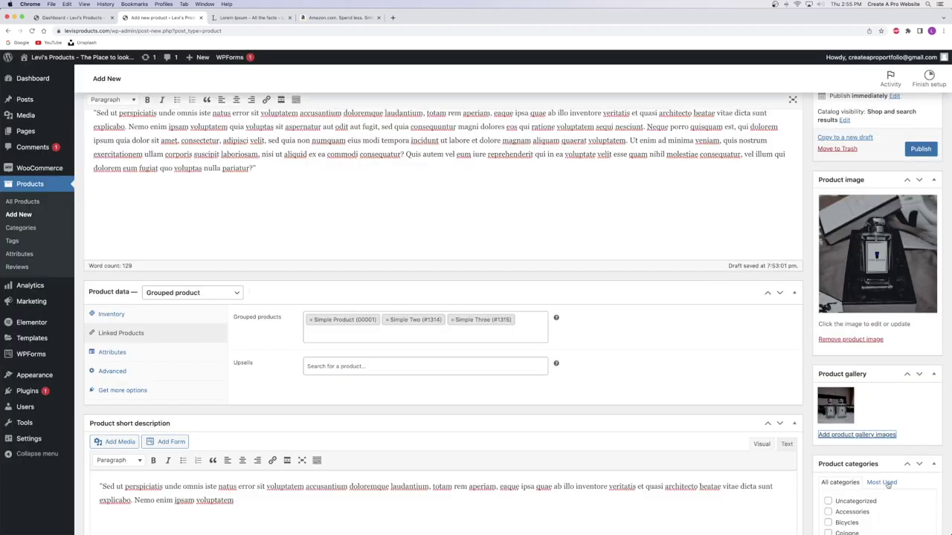
pyautogui.click(853, 435)
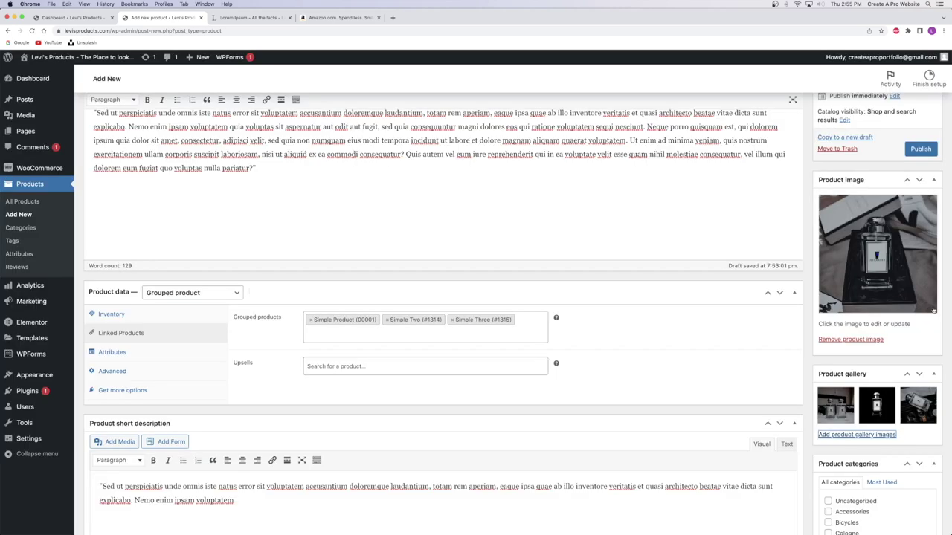
# Replace the main product image with the perfume tray photo.
pyautogui.click(856, 340)
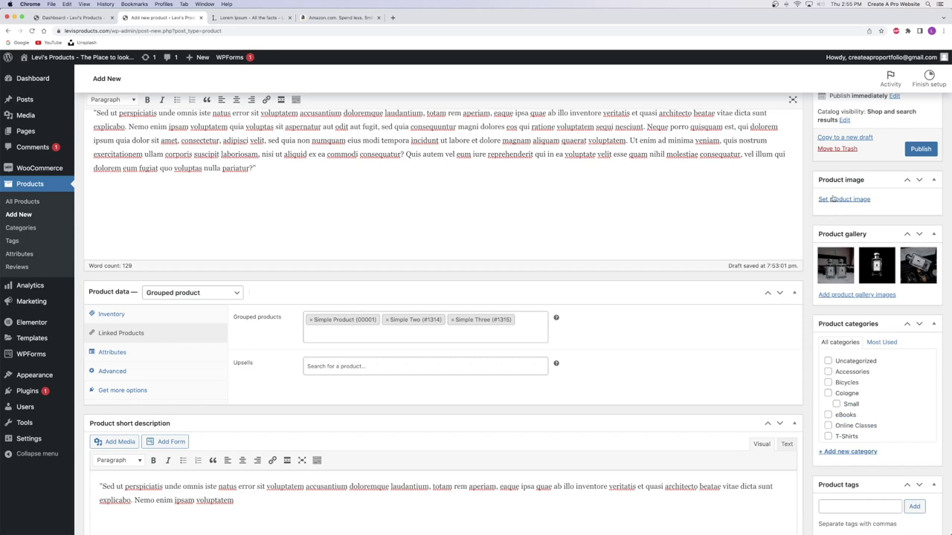
pyautogui.click(836, 199)
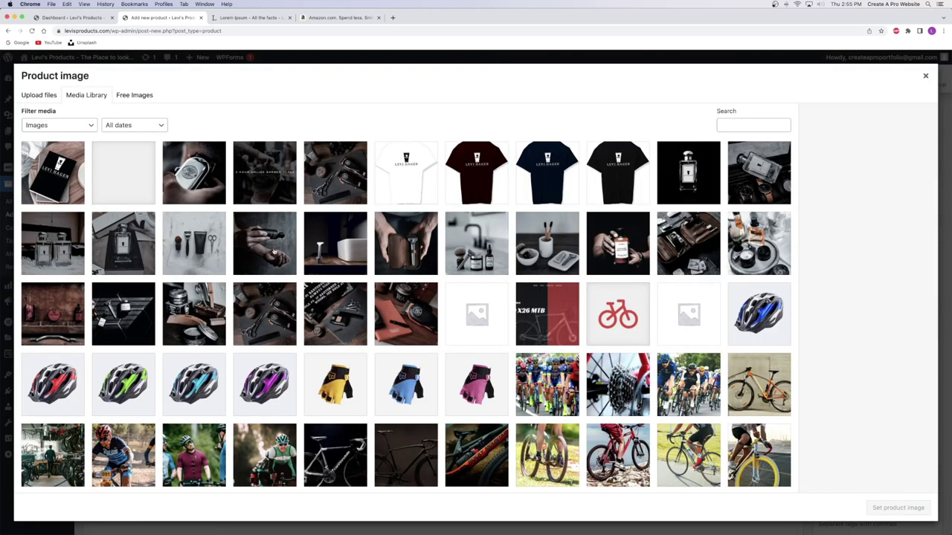
pyautogui.click(759, 245)
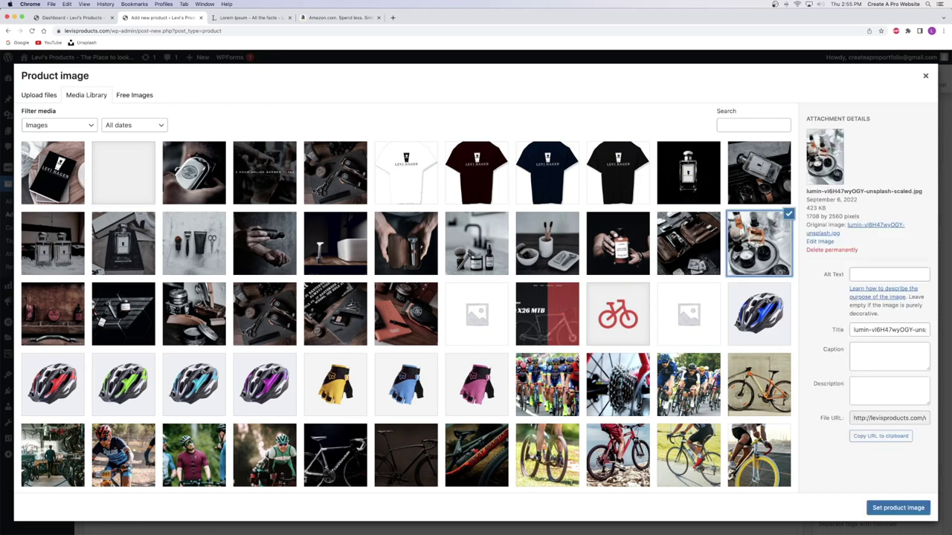
pyautogui.click(899, 508)
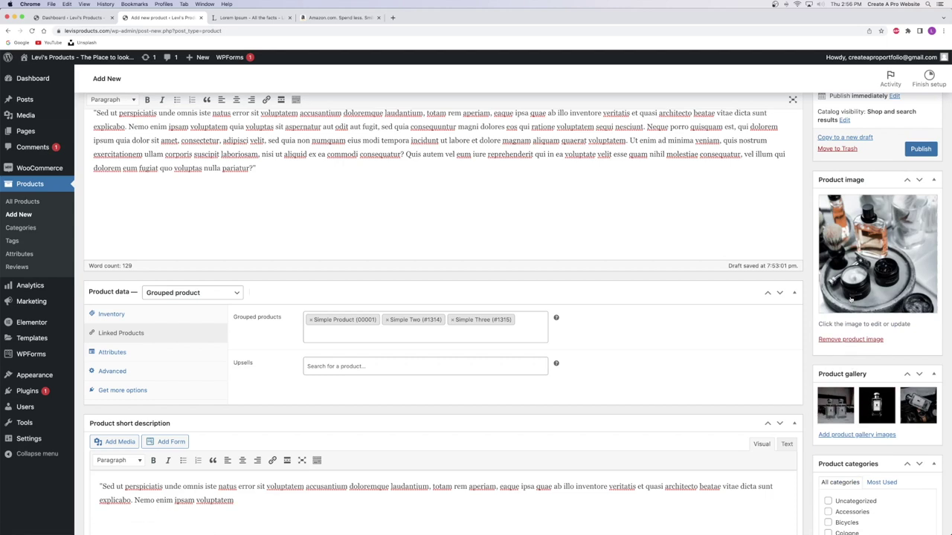
pyautogui.scroll(-6, 824, 272)
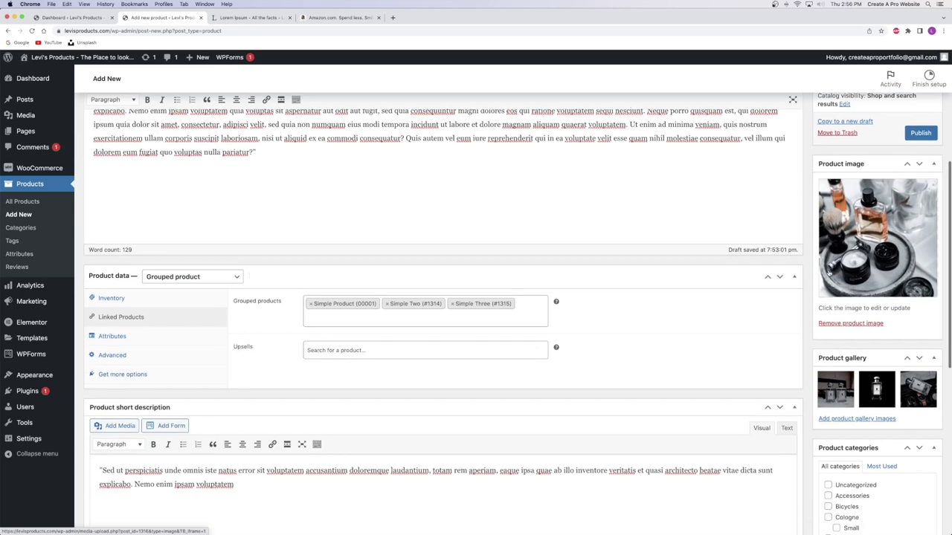
# Create a new Bundles product category and assign it to the product.
pyautogui.click(856, 371)
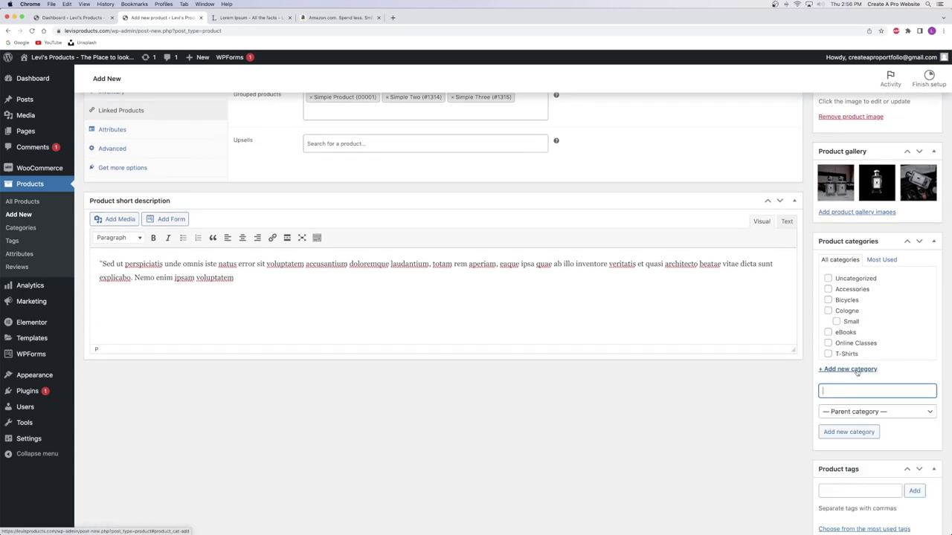
pyautogui.write('Bundles')
pyautogui.click(839, 436)
pyautogui.scroll(-2, 839, 436)
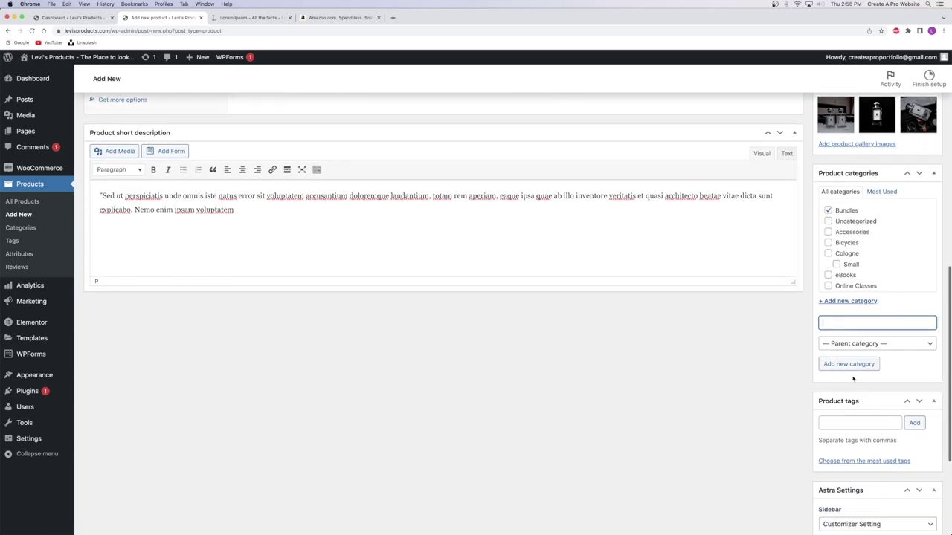
# Publish the Grouped Product.
pyautogui.click(833, 421)
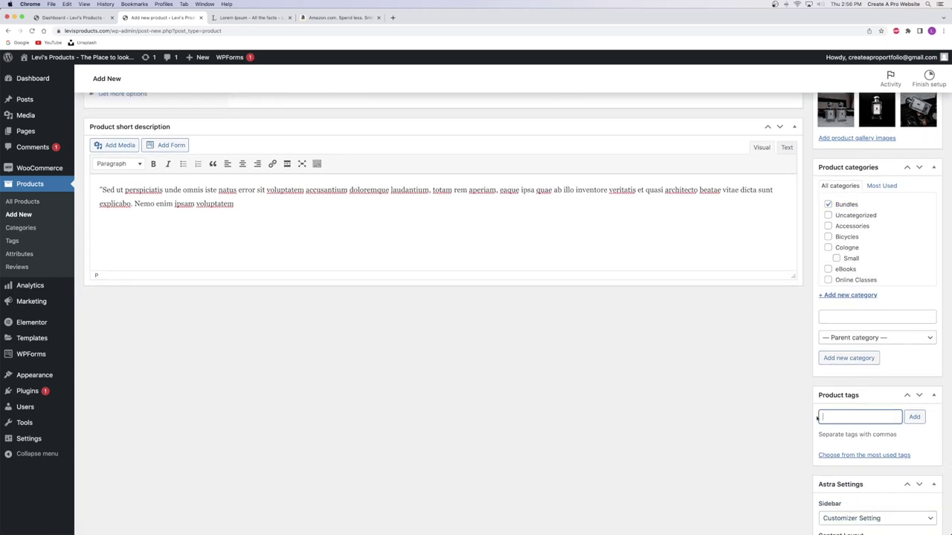
pyautogui.scroll(10, 831, 415)
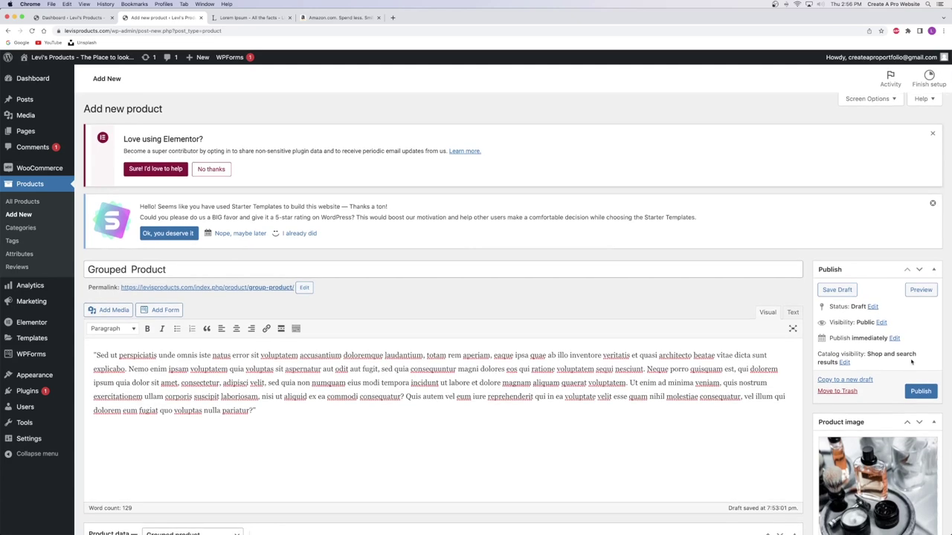
pyautogui.click(919, 394)
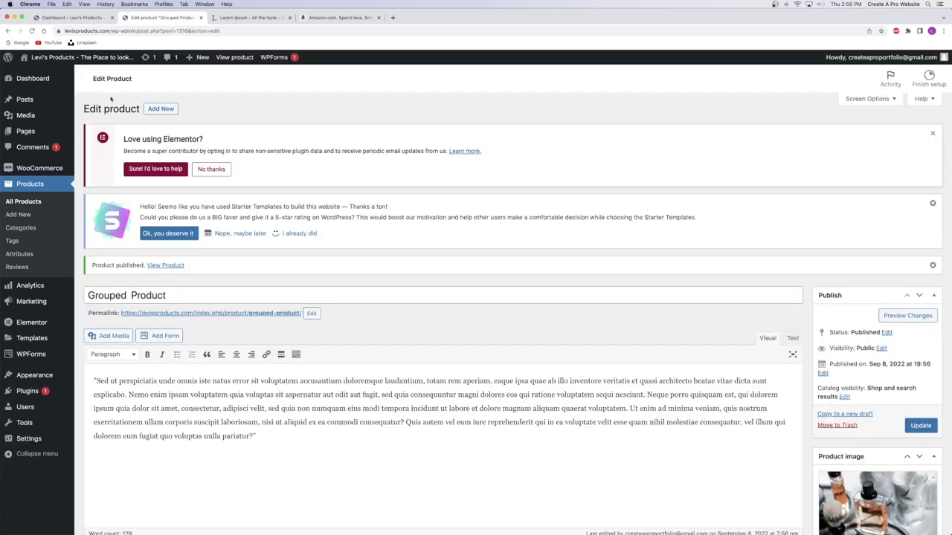
pyautogui.moveTo(67, 57)
pyautogui.rightClick(40, 86)
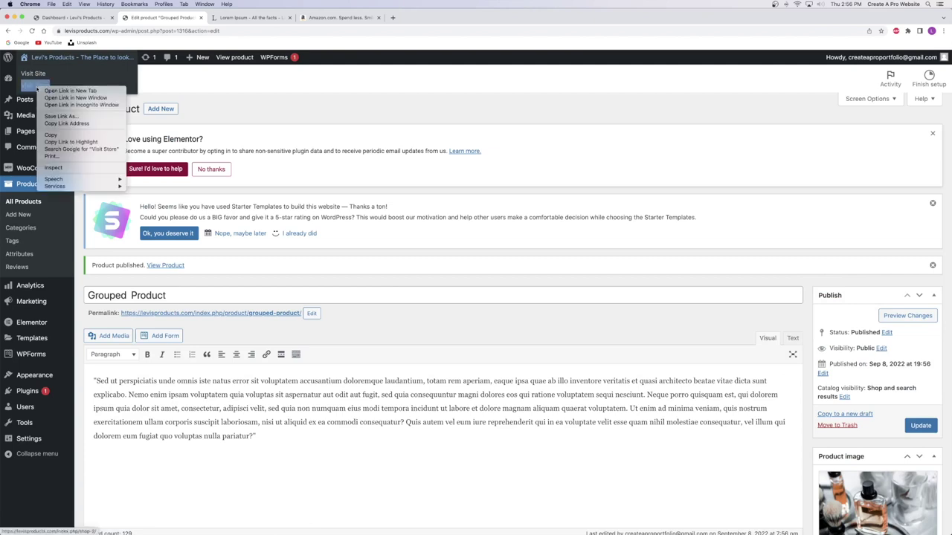
# Open the Grouped Product page in the shop and highlight its $32.00 – $100.00 price range.
pyautogui.click(71, 90)
pyautogui.click(247, 18)
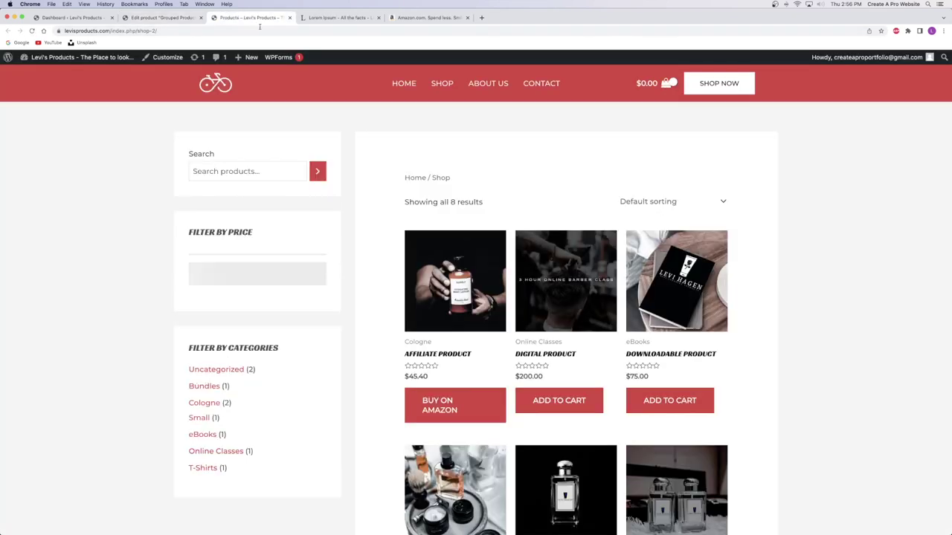
pyautogui.scroll(-5, 530, 208)
pyautogui.scroll(-3, 531, 207)
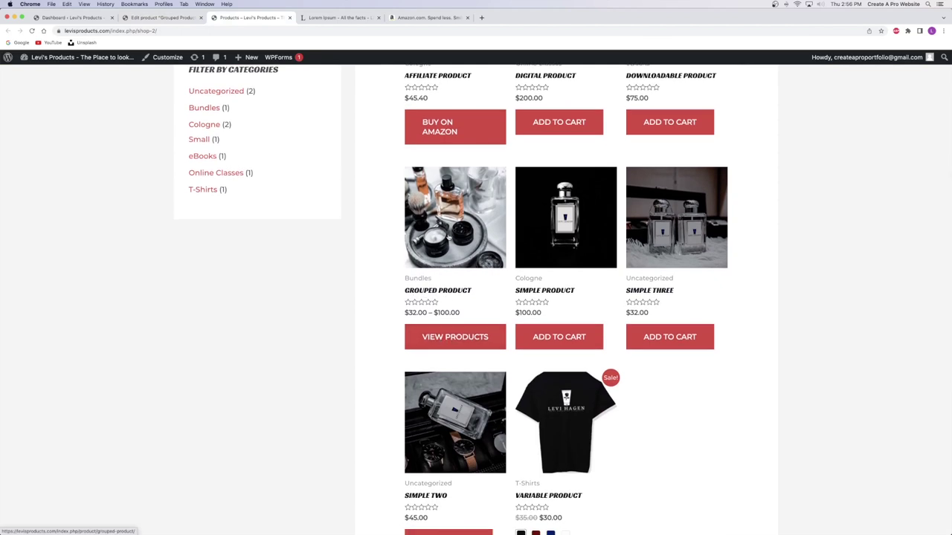
pyautogui.click(481, 286)
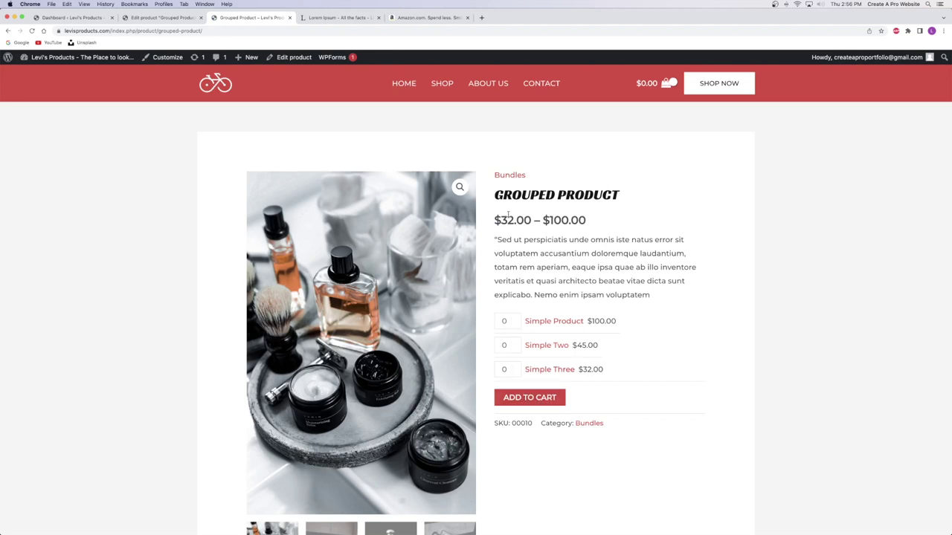
pyautogui.moveTo(502, 220); pyautogui.dragTo(587, 221)
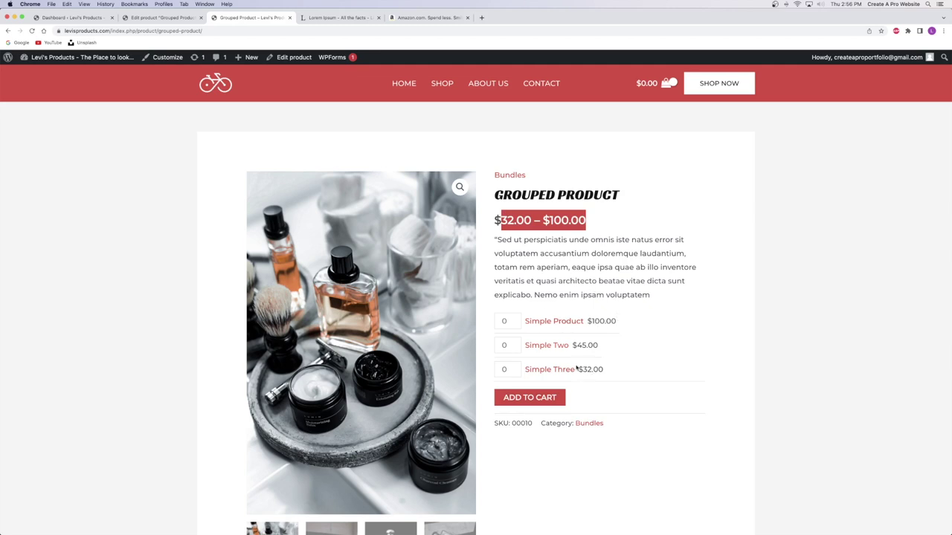
pyautogui.click(535, 226)
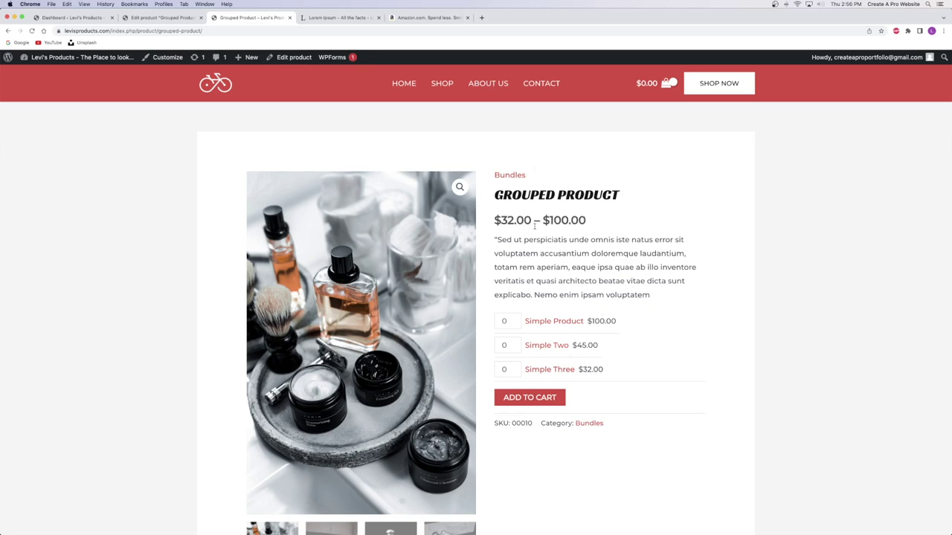
pyautogui.moveTo(493, 220); pyautogui.dragTo(633, 221)
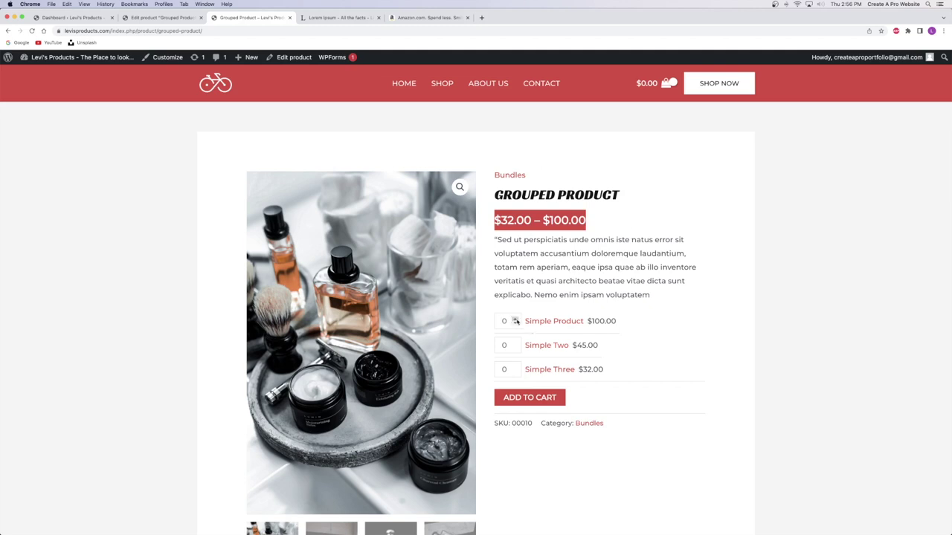
# Set quantities 3, 1 and 2 for Simple Product, Simple Two and Simple Three and add them to the cart.
pyautogui.click(515, 319)
pyautogui.click(514, 319)
pyautogui.click(514, 319)
pyautogui.click(514, 342)
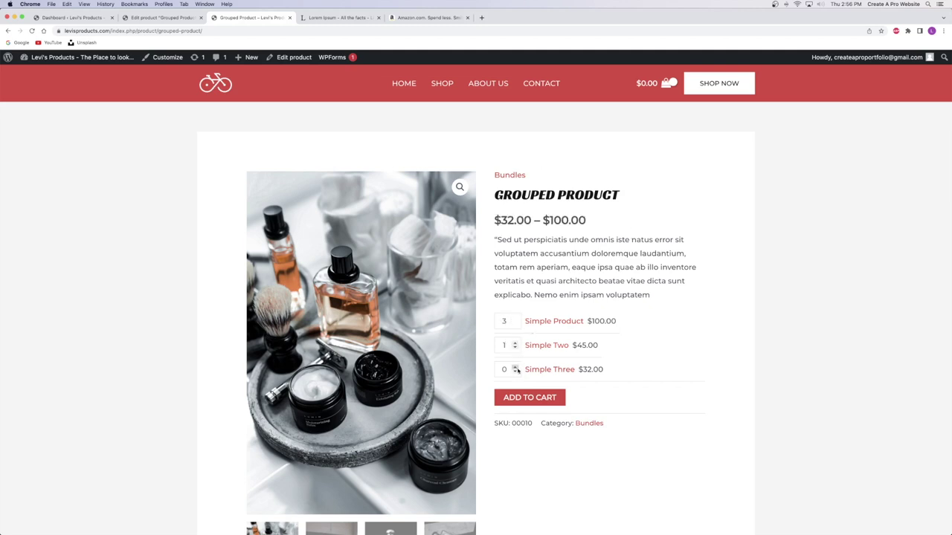
pyautogui.click(515, 367)
pyautogui.click(515, 367)
pyautogui.click(524, 401)
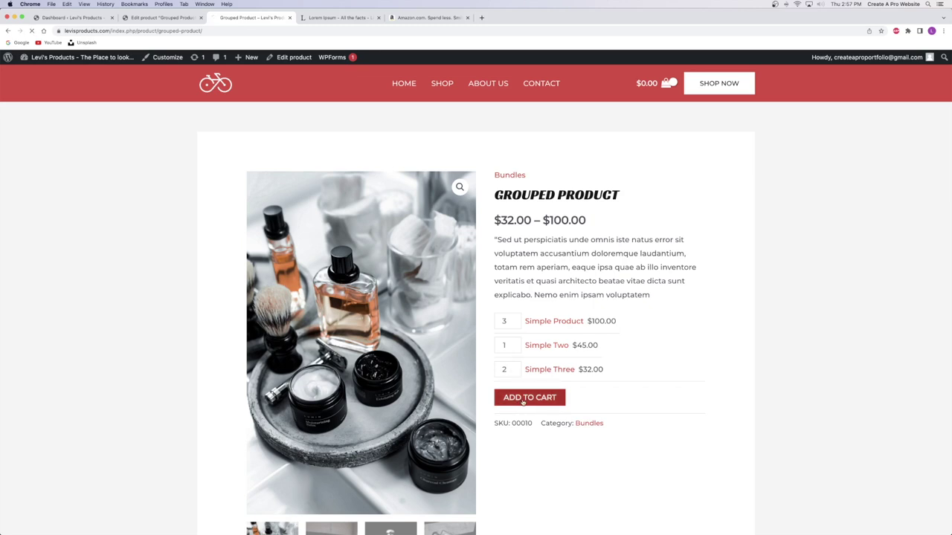
# In the cart, reduce Simple Three to 1 for a $377.00 total, then close the cart tab.
pyautogui.click(641, 197)
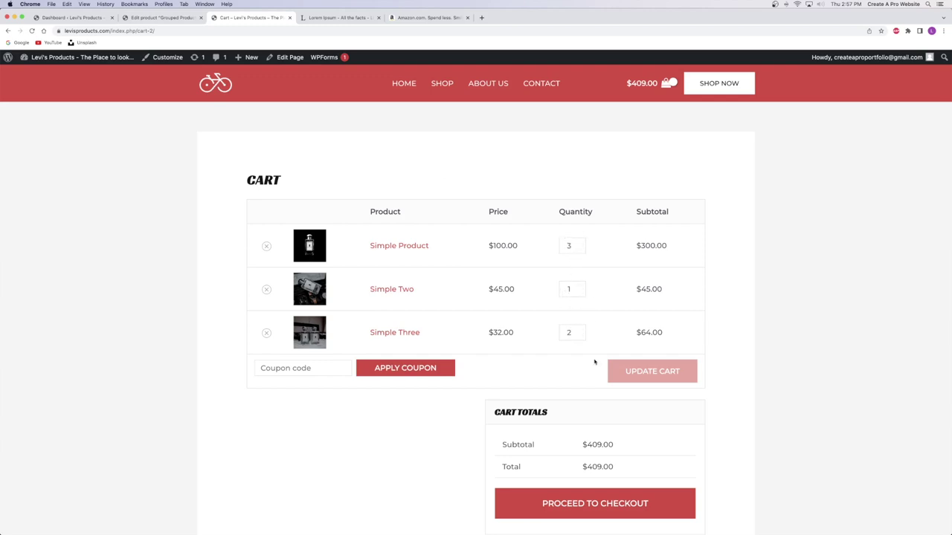
pyautogui.click(579, 334)
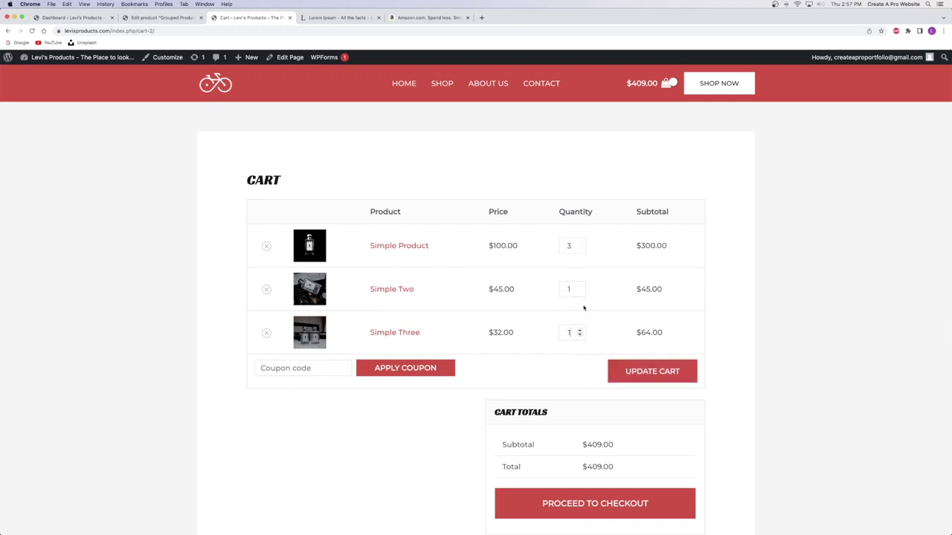
pyautogui.click(651, 368)
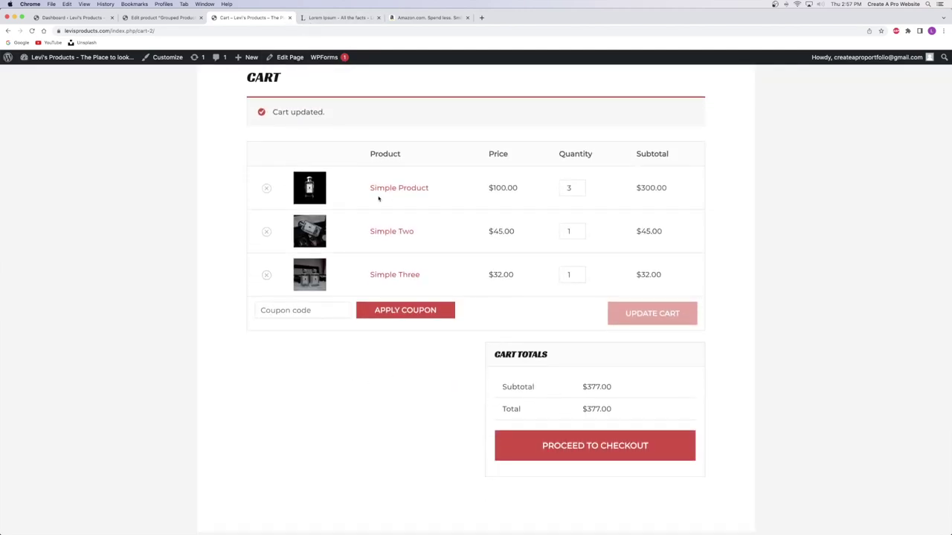
pyautogui.click(289, 17)
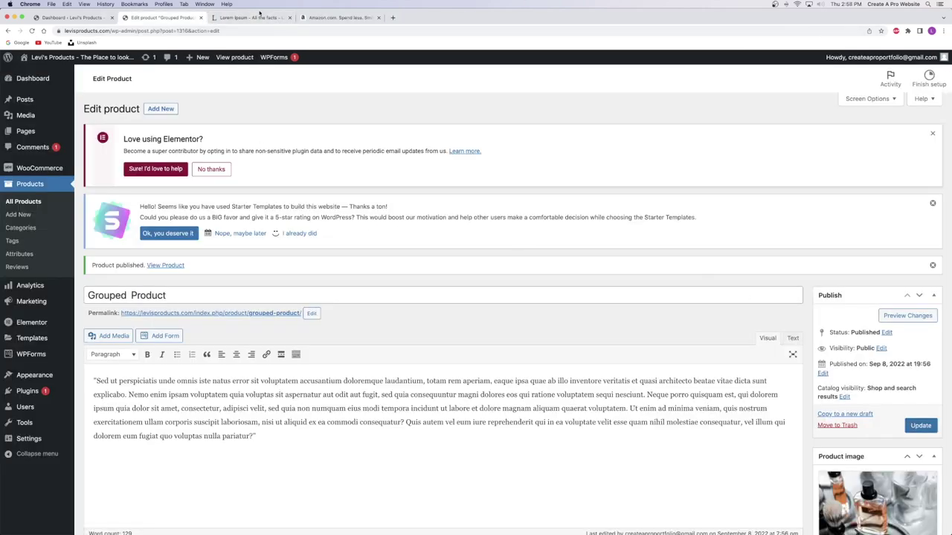
# Switch the permalink structure to Post name, save it, and close the settings tab.
pyautogui.click(201, 17)
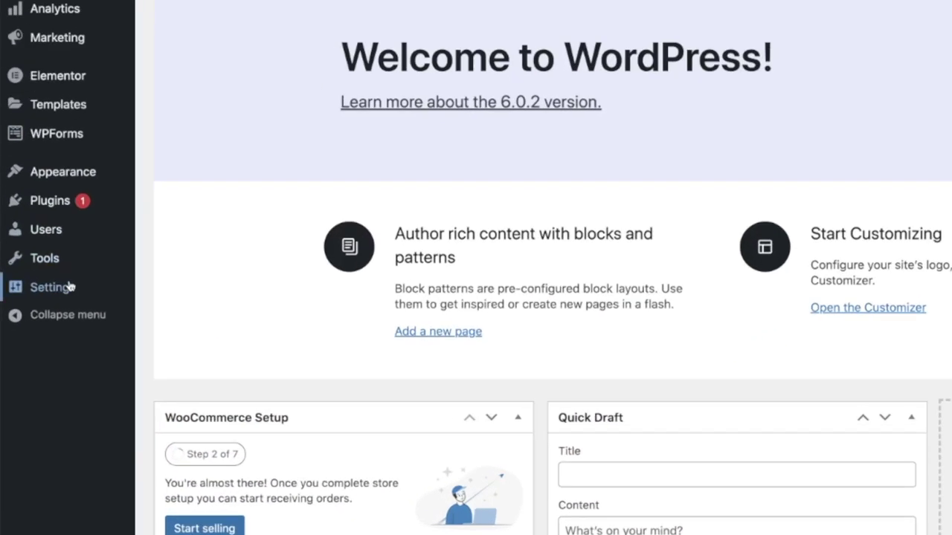
pyautogui.moveTo(35, 387)
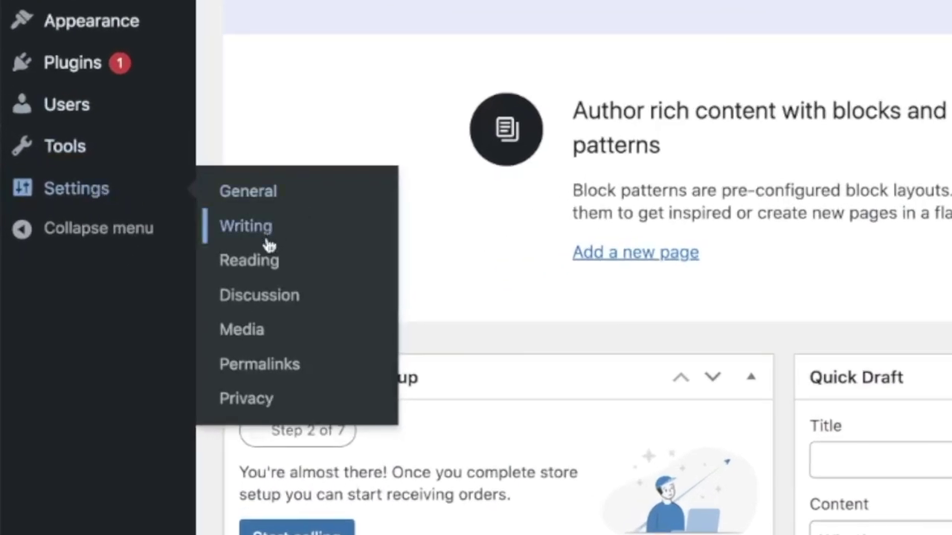
pyautogui.rightClick(262, 371)
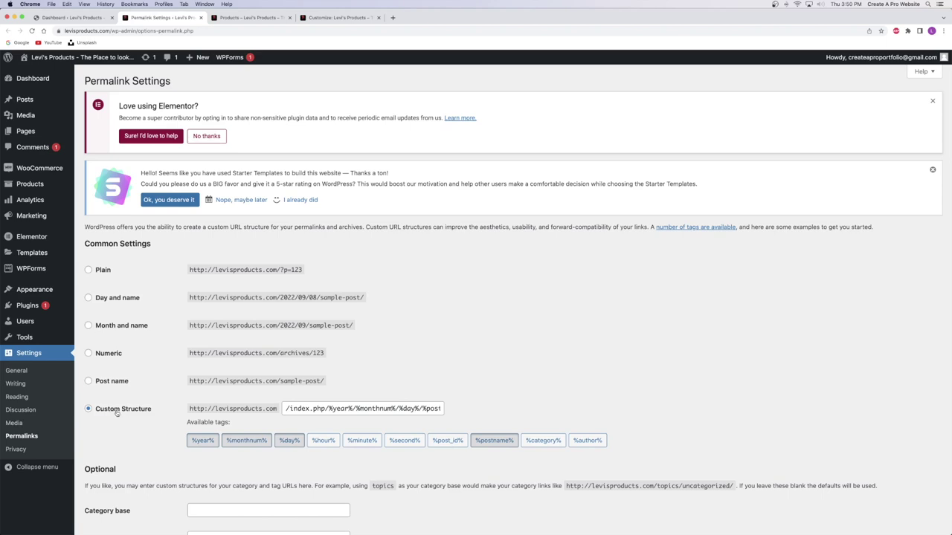
pyautogui.click(102, 382)
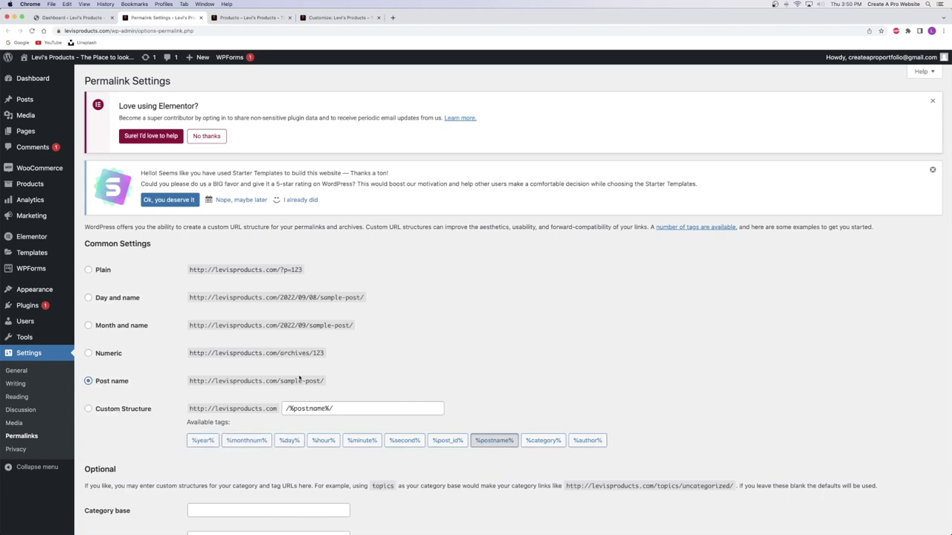
pyautogui.moveTo(190, 381); pyautogui.dragTo(325, 382)
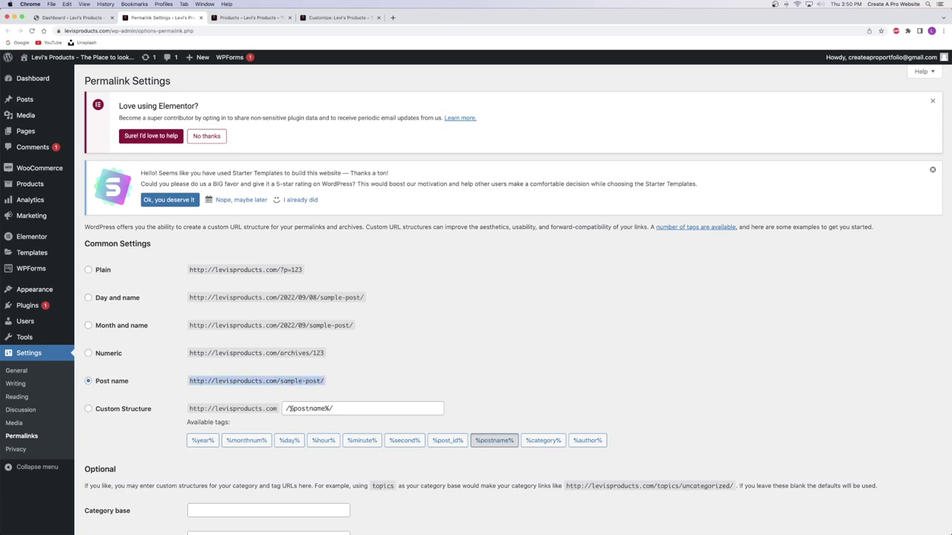
pyautogui.click(113, 411)
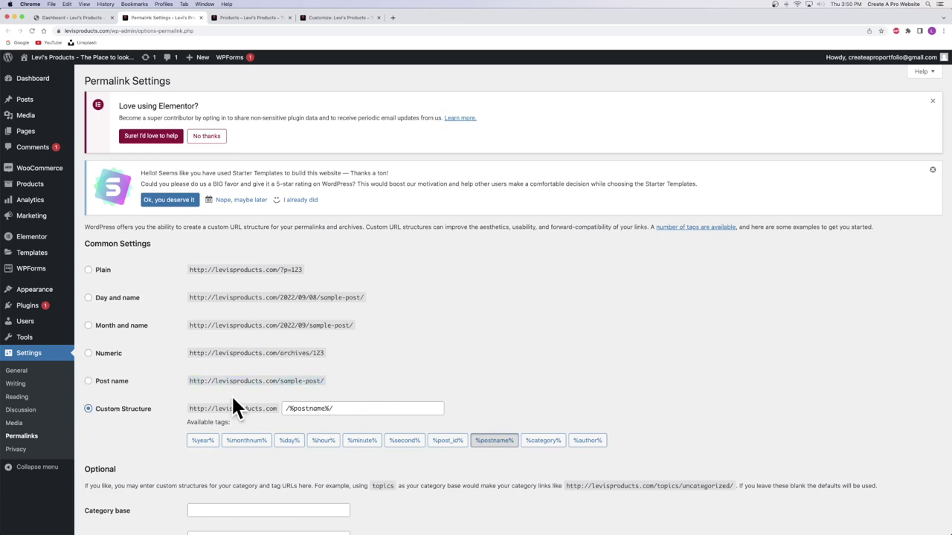
pyautogui.click(97, 383)
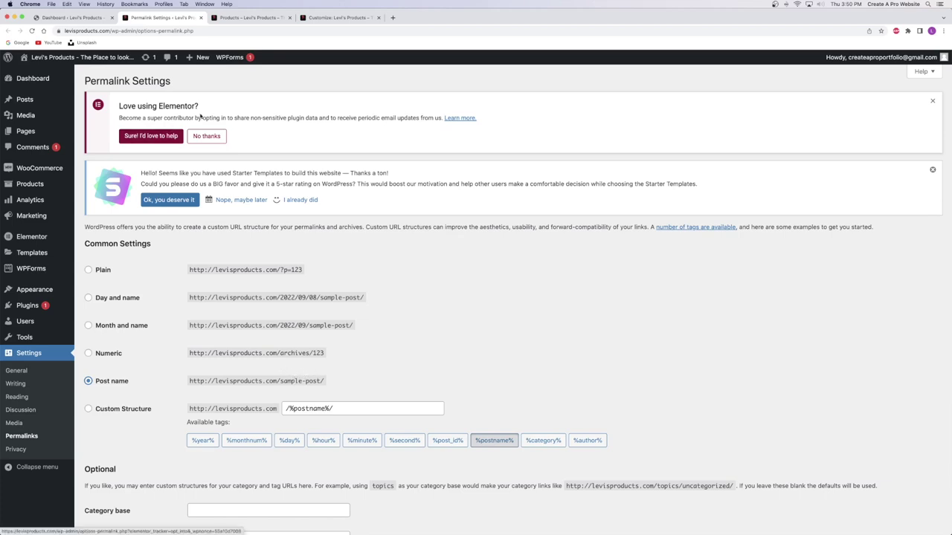
pyautogui.scroll(-5, 215, 314)
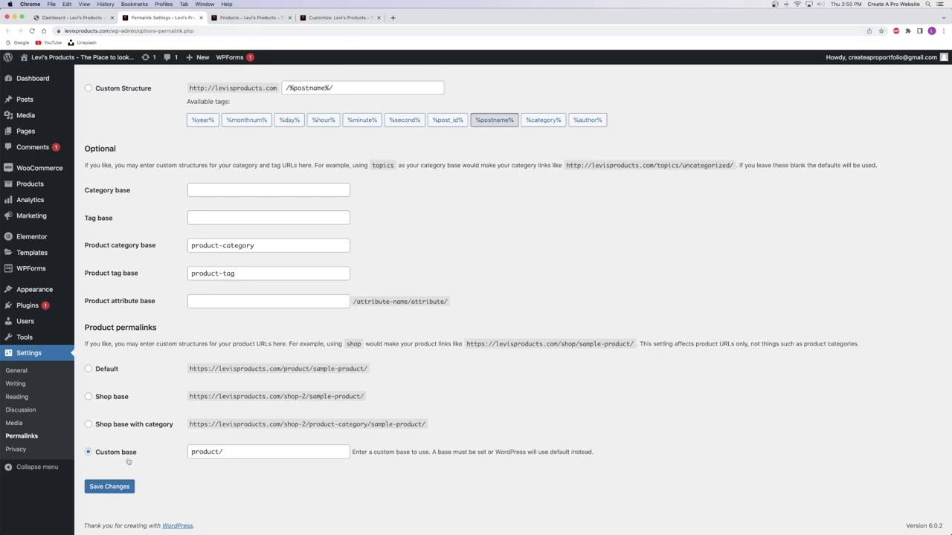
pyautogui.click(109, 486)
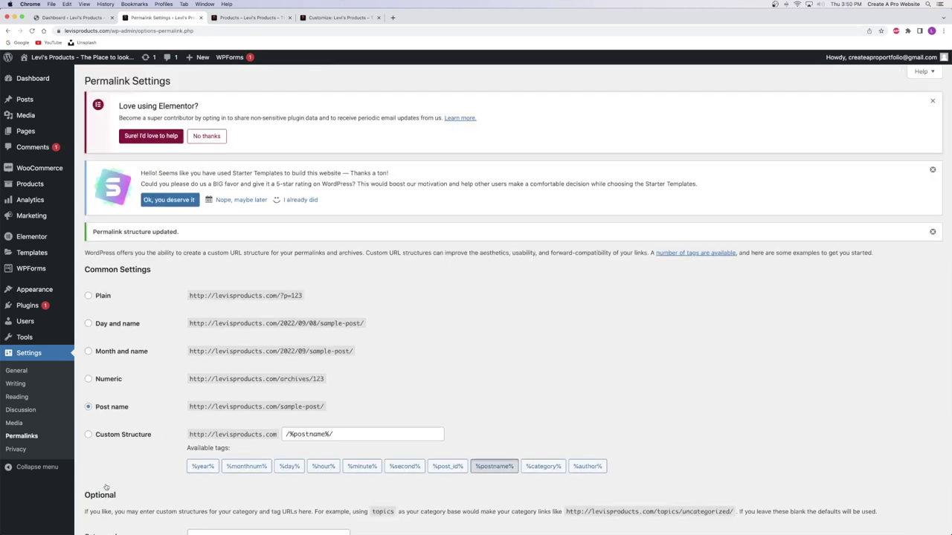
pyautogui.click(200, 17)
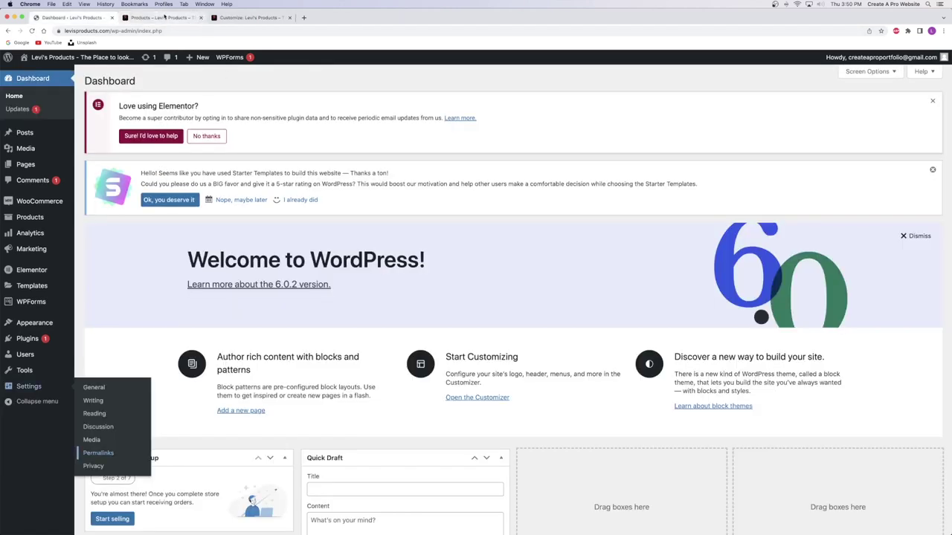
# Reload the shop, open Simple Product, and highlight /product/simple-product/ in its address.
pyautogui.click(164, 17)
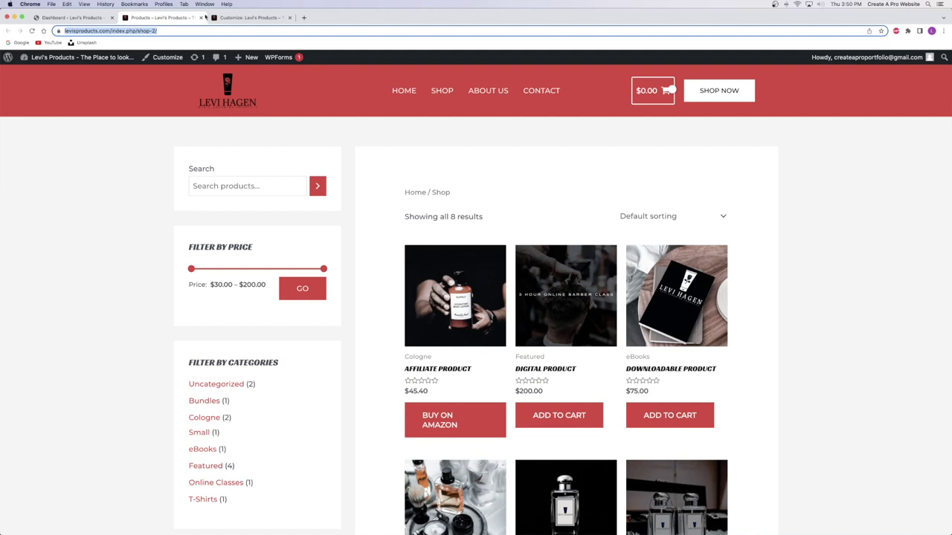
pyautogui.click(32, 30)
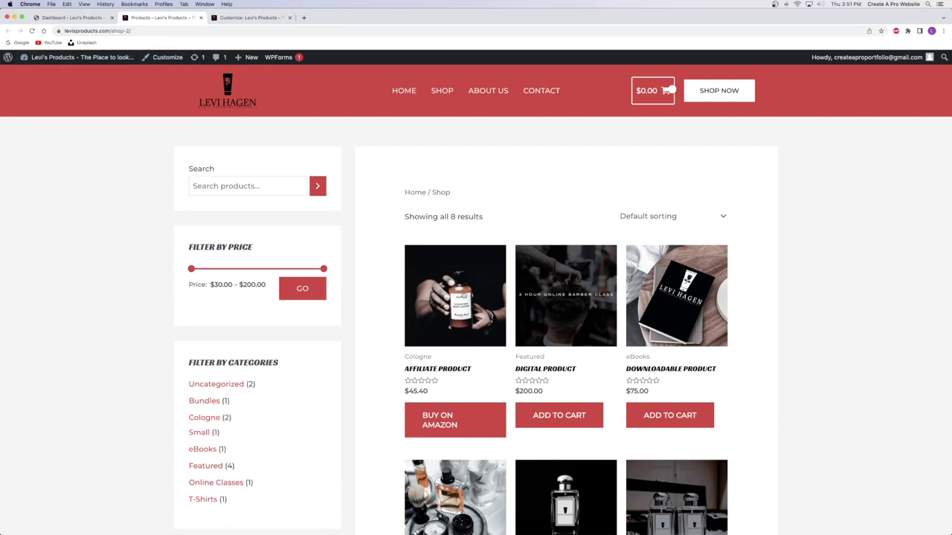
pyautogui.scroll(-5, 542, 371)
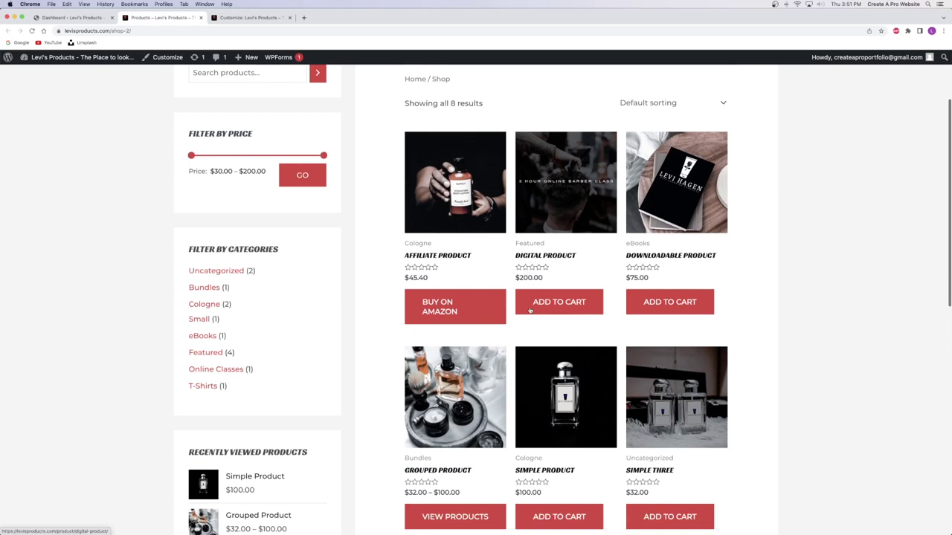
pyautogui.click(559, 362)
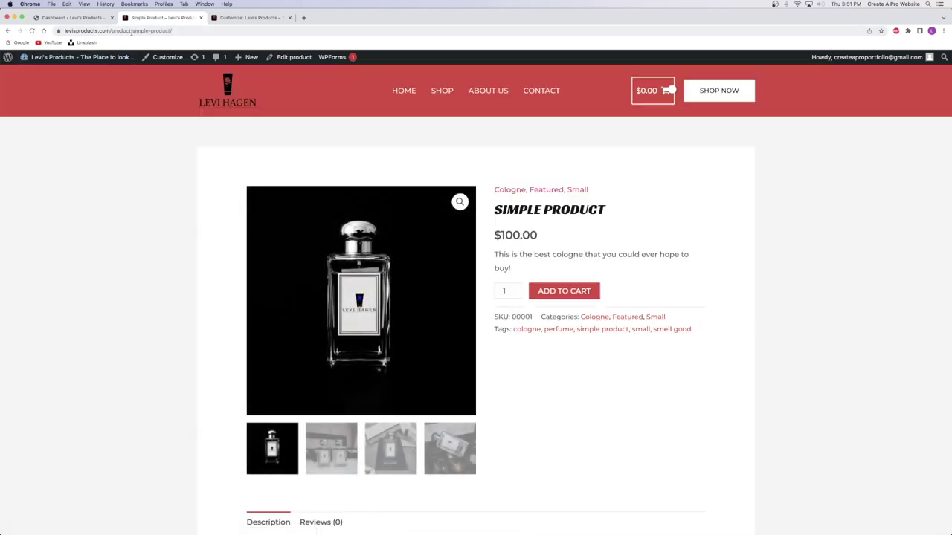
pyautogui.doubleClick(154, 31)
pyautogui.moveTo(153, 30); pyautogui.dragTo(116, 38)
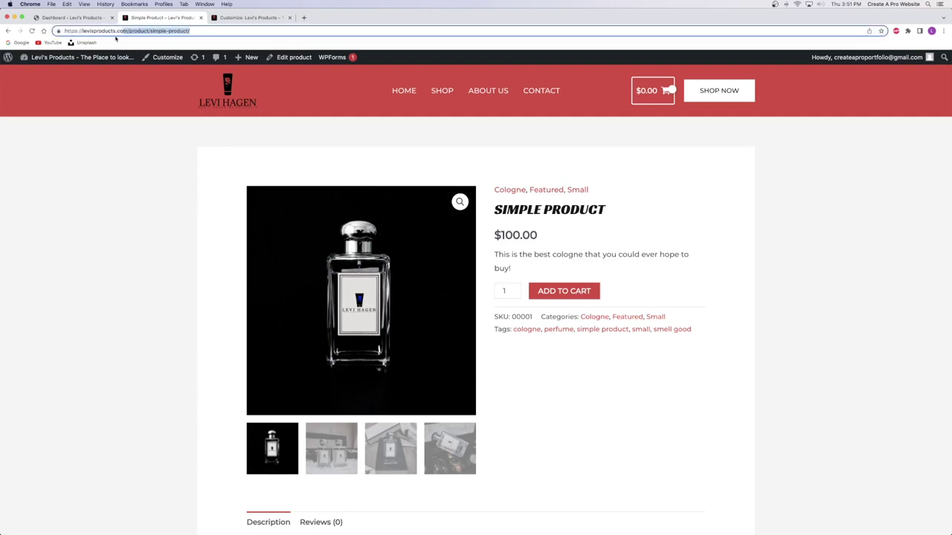
pyautogui.click(185, 31)
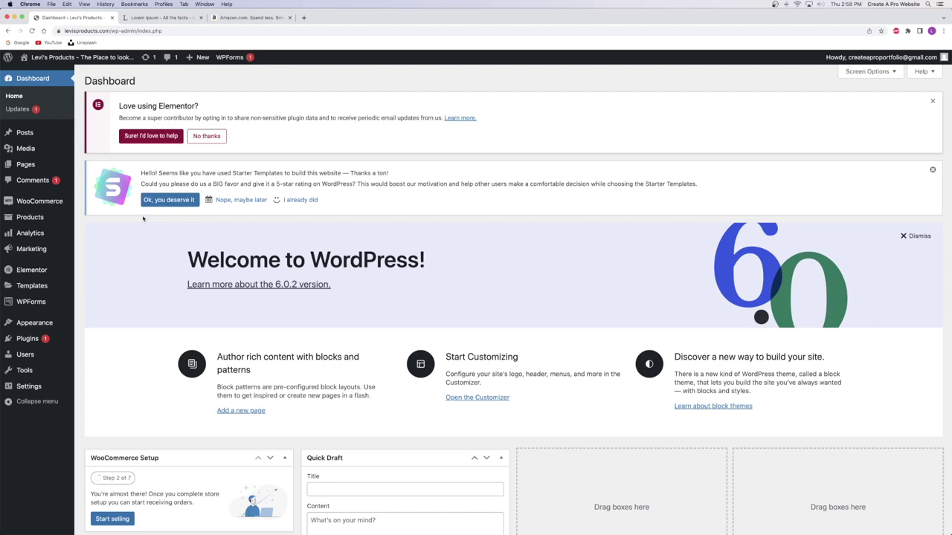
# Open the live home page via Visit Site in a new tab and scroll through its sections.
pyautogui.moveTo(75, 60)
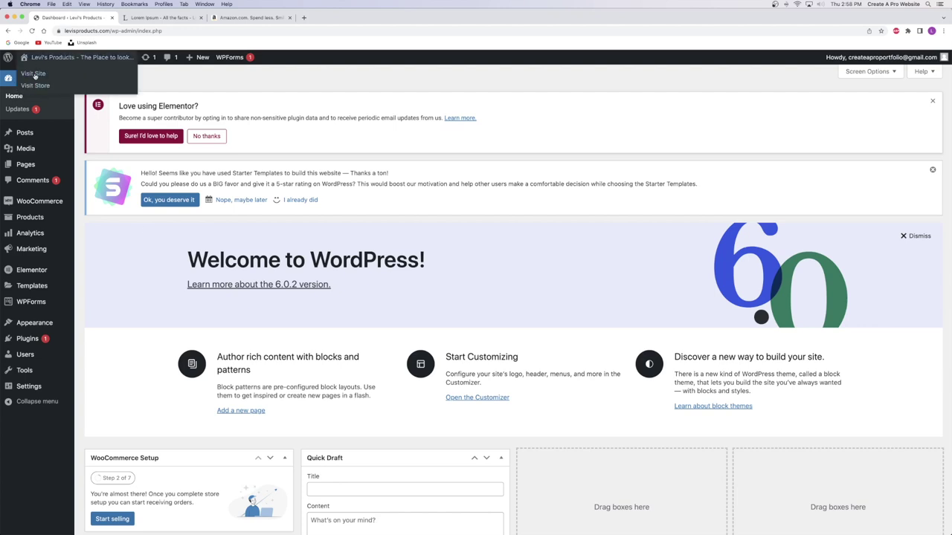
pyautogui.rightClick(34, 76)
pyautogui.click(46, 80)
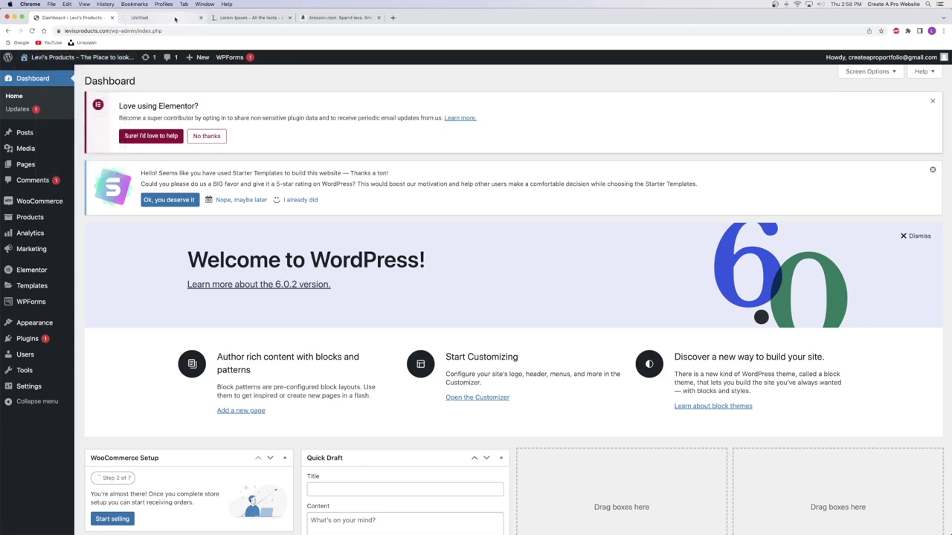
pyautogui.click(176, 19)
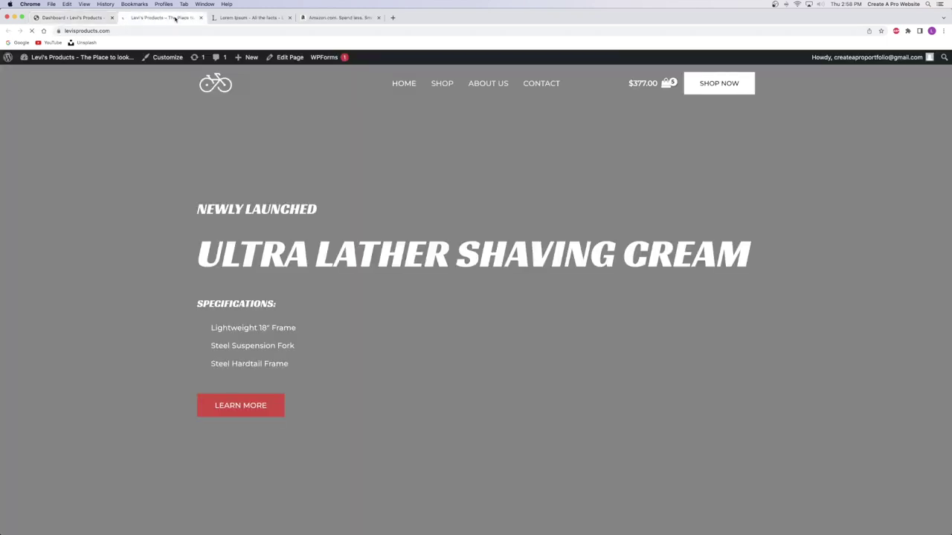
pyautogui.scroll(-4, 451, 269)
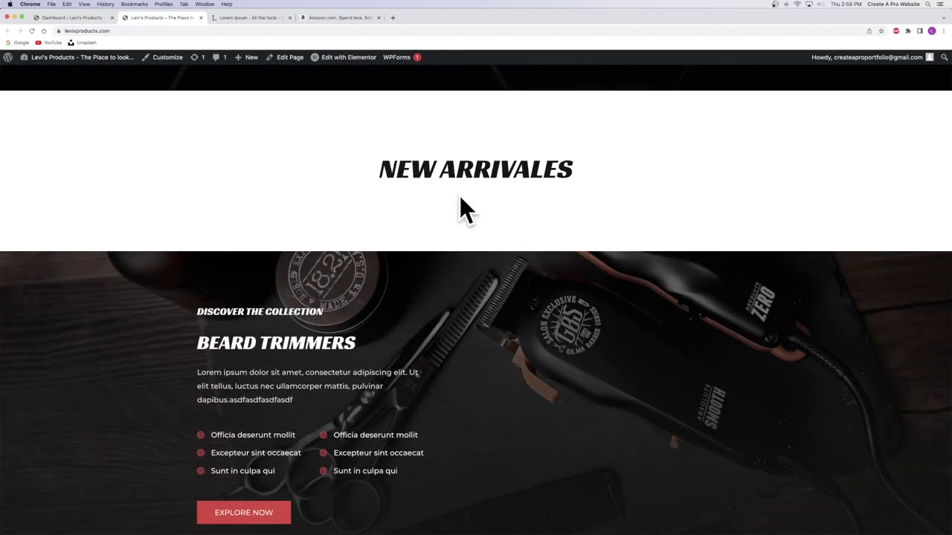
pyautogui.scroll(-20, 459, 197)
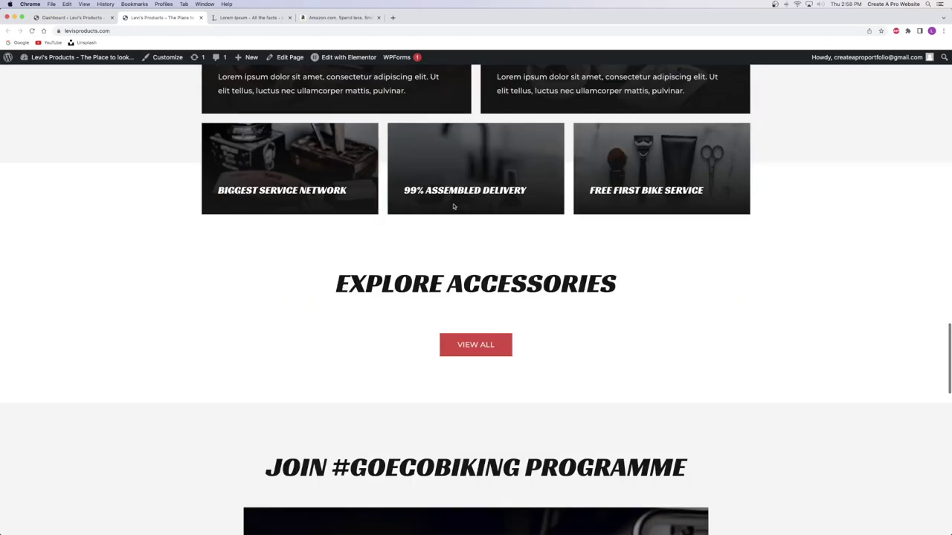
pyautogui.scroll(-6, 453, 205)
pyautogui.scroll(4, 453, 203)
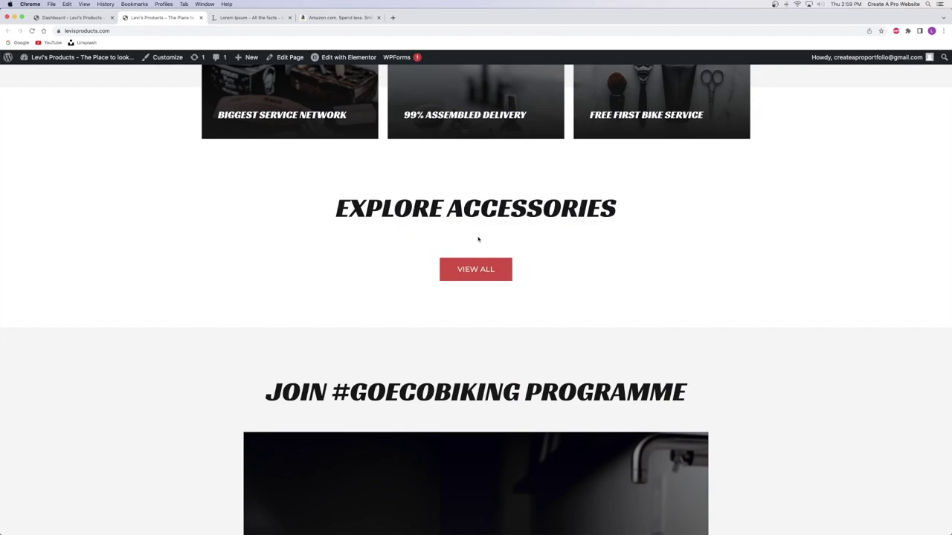
pyautogui.scroll(15, 478, 240)
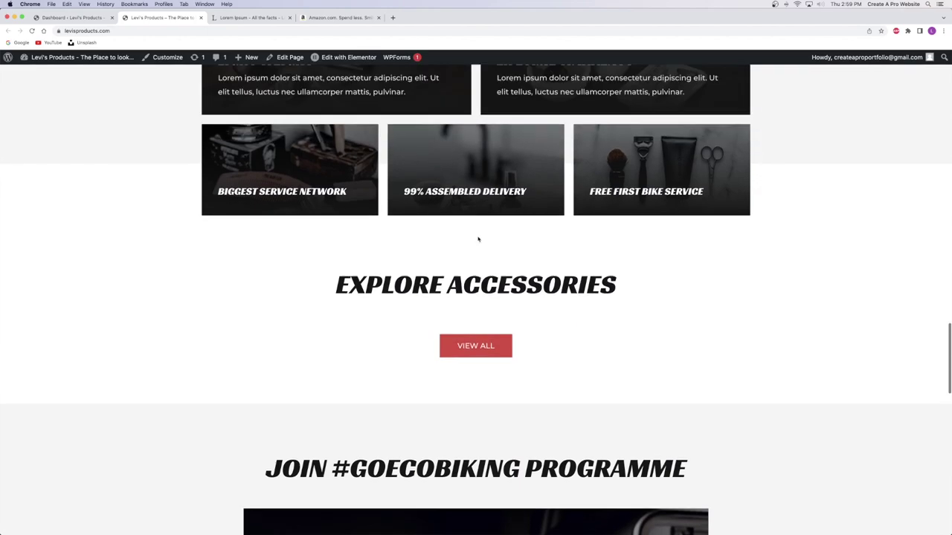
pyautogui.scroll(8, 408, 209)
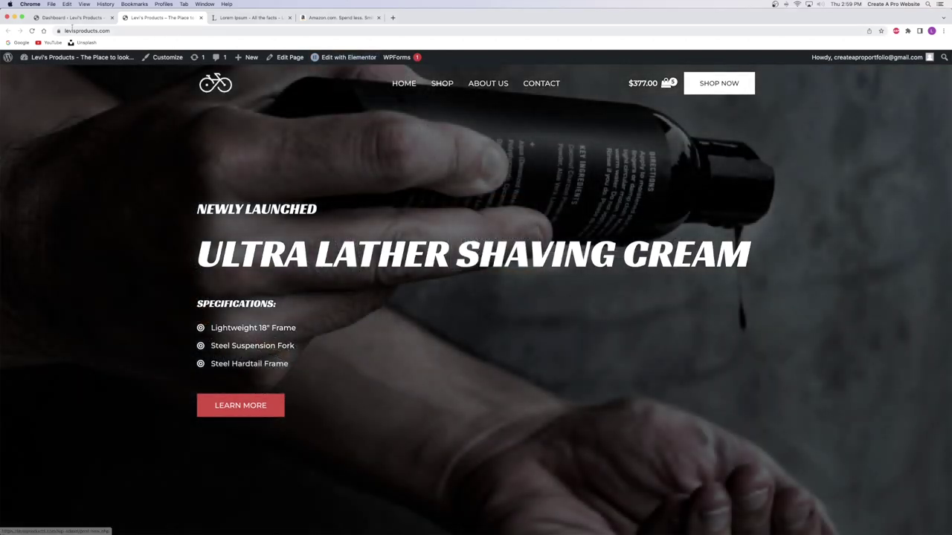
pyautogui.click(62, 20)
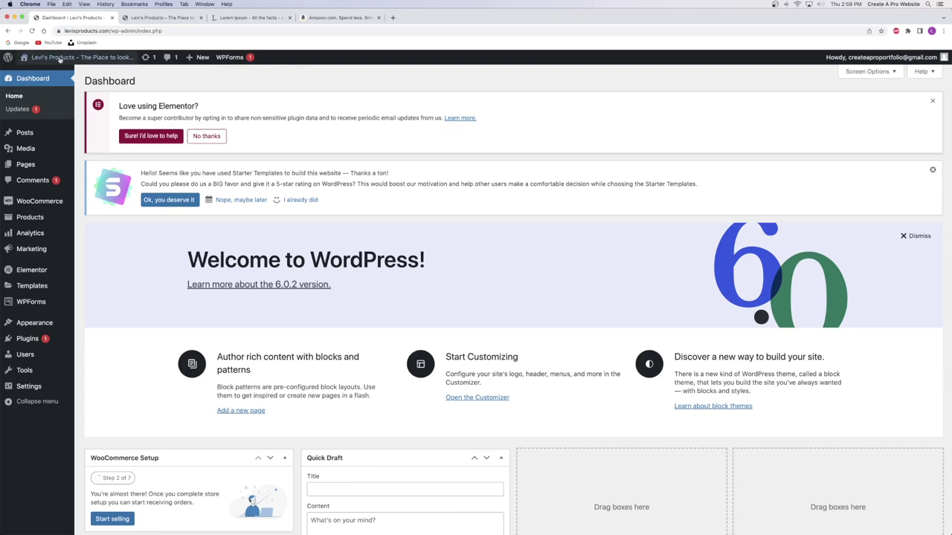
pyautogui.moveTo(62, 59)
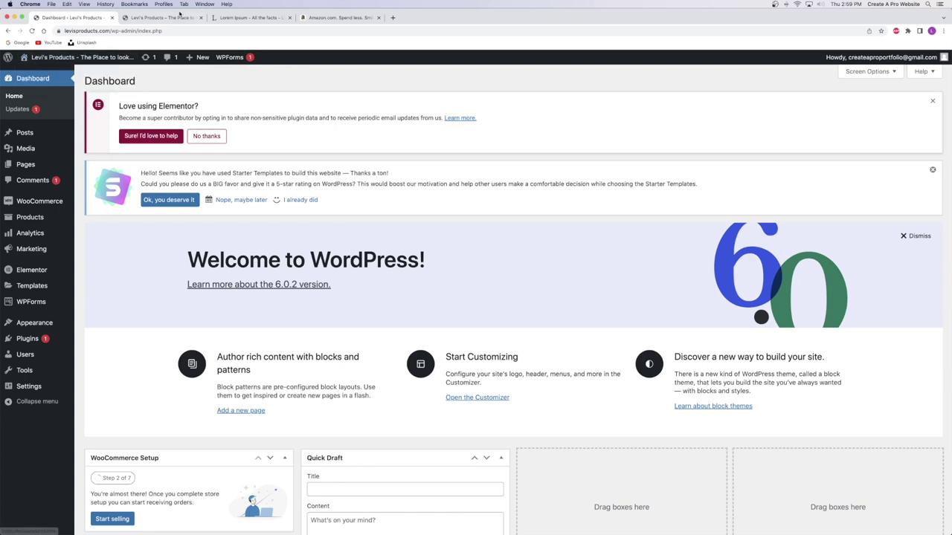
pyautogui.click(160, 17)
pyautogui.moveTo(336, 61)
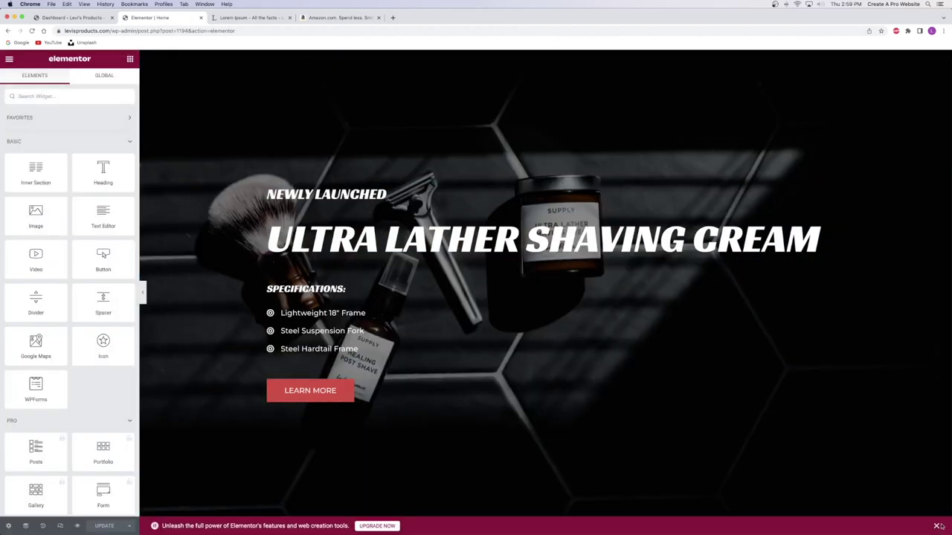
# Dismiss the Elementor upgrade banner and open the New Arrivales shortcode widget for editing.
pyautogui.click(937, 527)
pyautogui.scroll(-5, 316, 194)
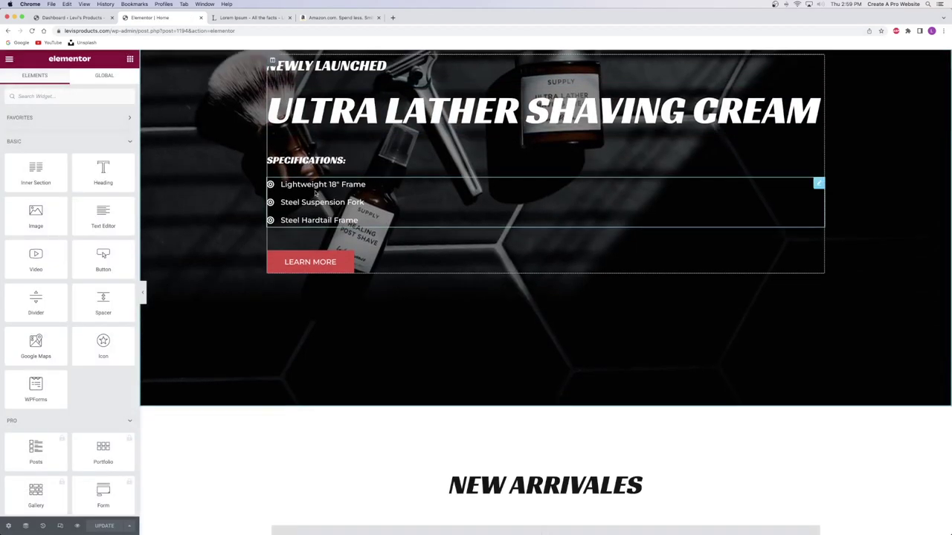
pyautogui.scroll(-1, 315, 193)
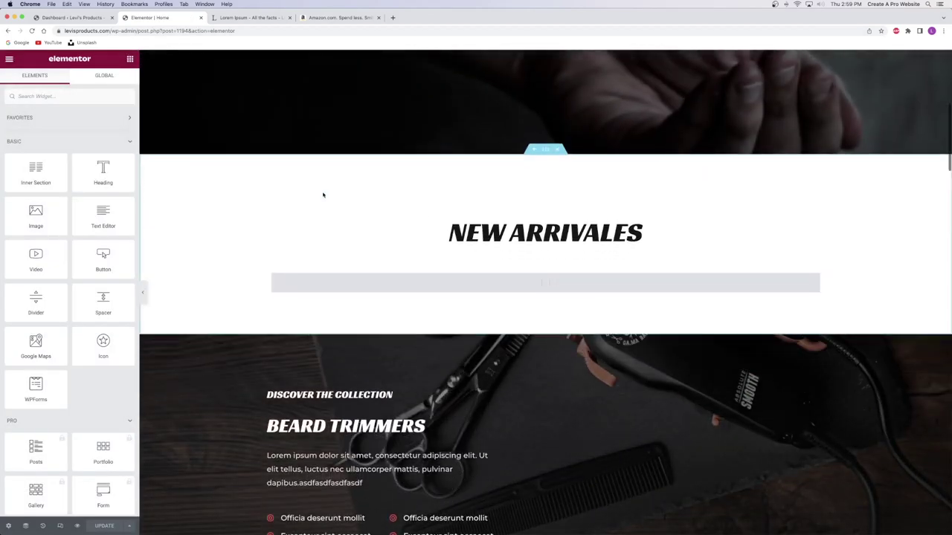
pyautogui.click(535, 282)
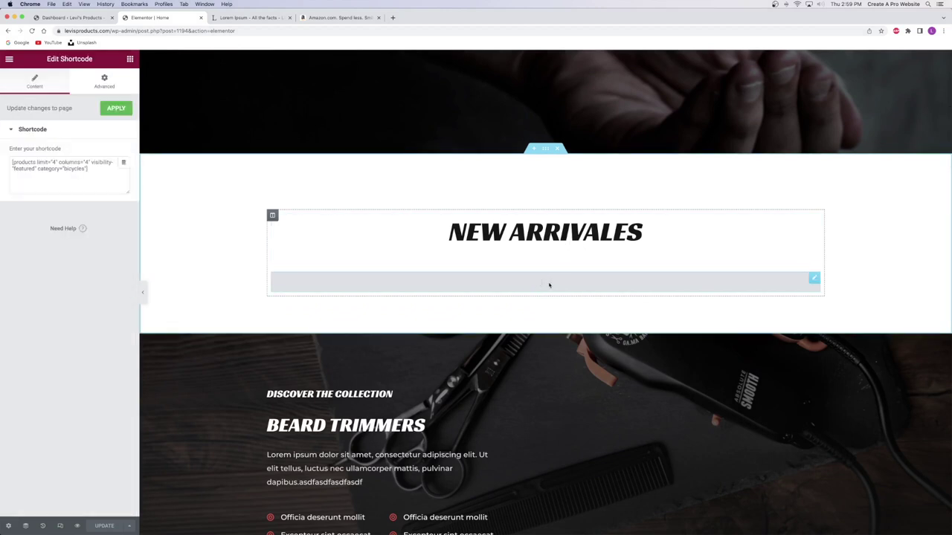
pyautogui.rightClick(549, 285)
pyautogui.click(570, 295)
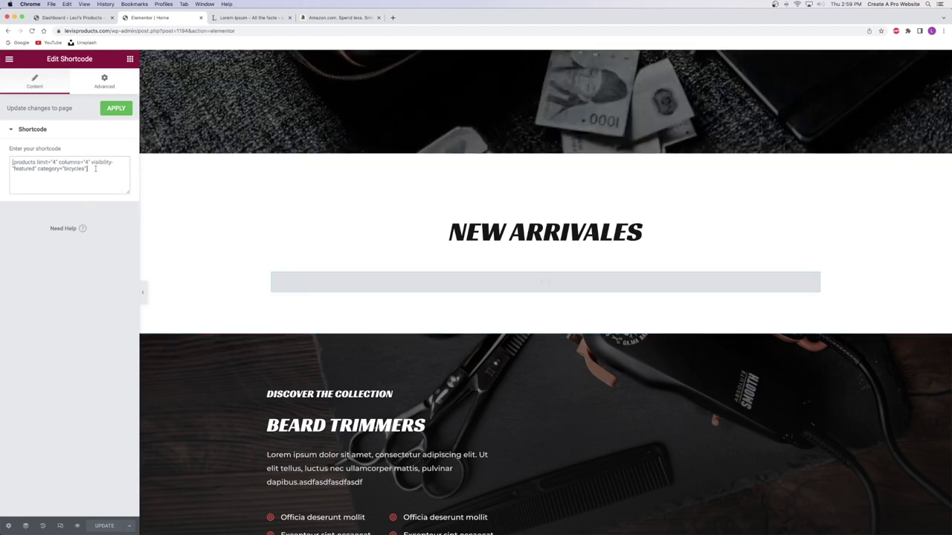
# Inspect the shortcode's visibility="featured" and category="bicycles" settings.
pyautogui.moveTo(9, 161); pyautogui.dragTo(119, 179)
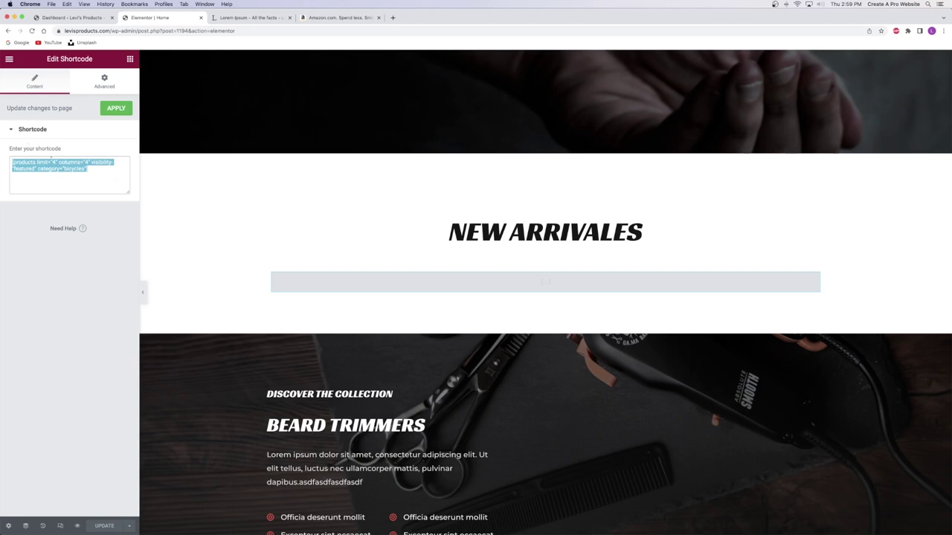
pyautogui.click(92, 181)
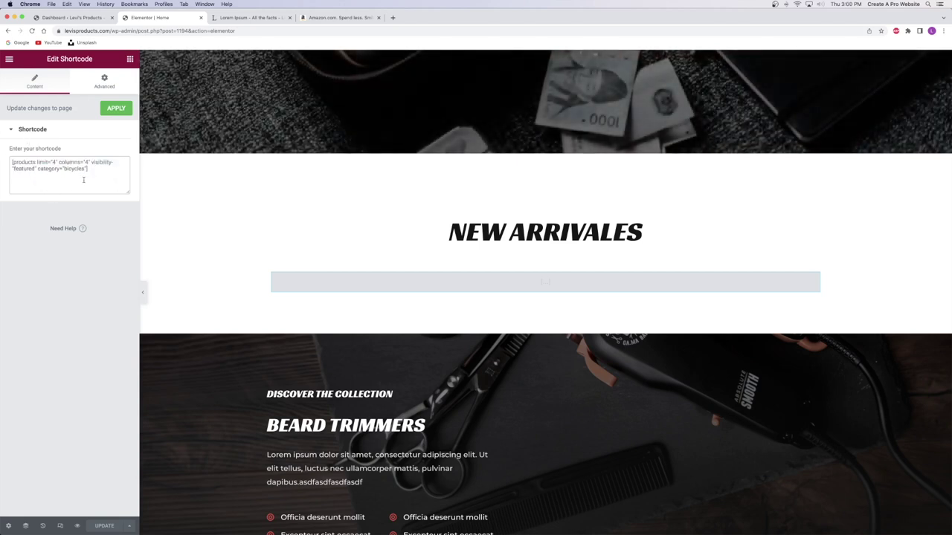
pyautogui.doubleClick(48, 169)
pyautogui.moveTo(64, 169); pyautogui.dragTo(87, 169)
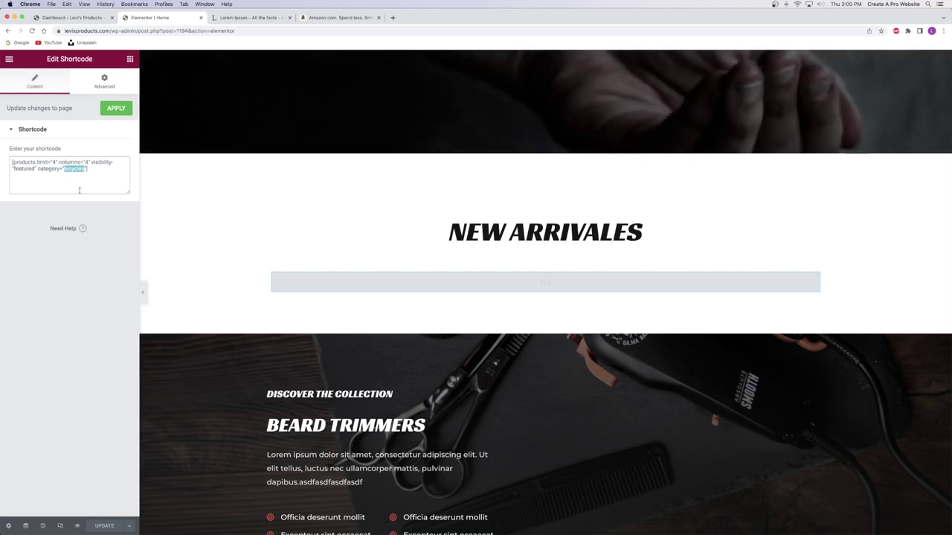
pyautogui.click(72, 169)
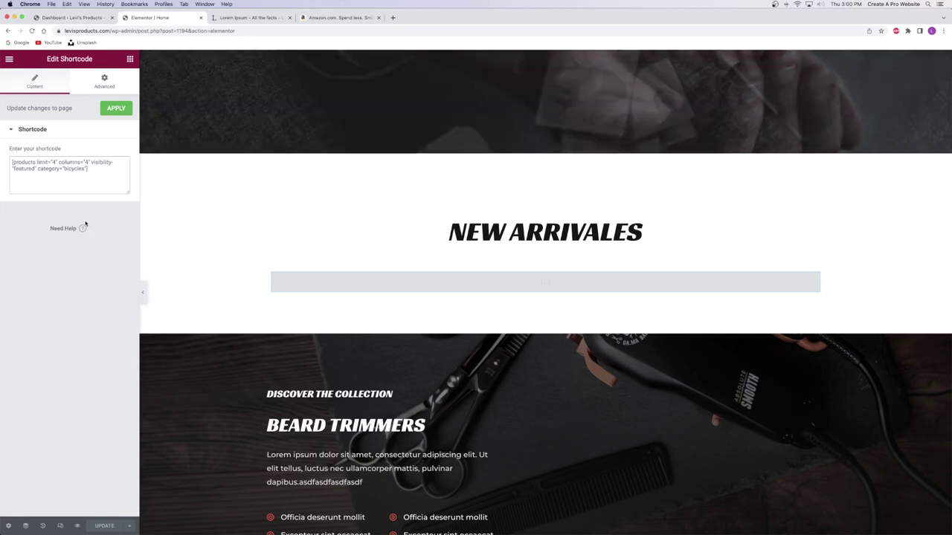
# Open Products > Categories in a new tab from the WordPress Dashboard.
pyautogui.click(80, 18)
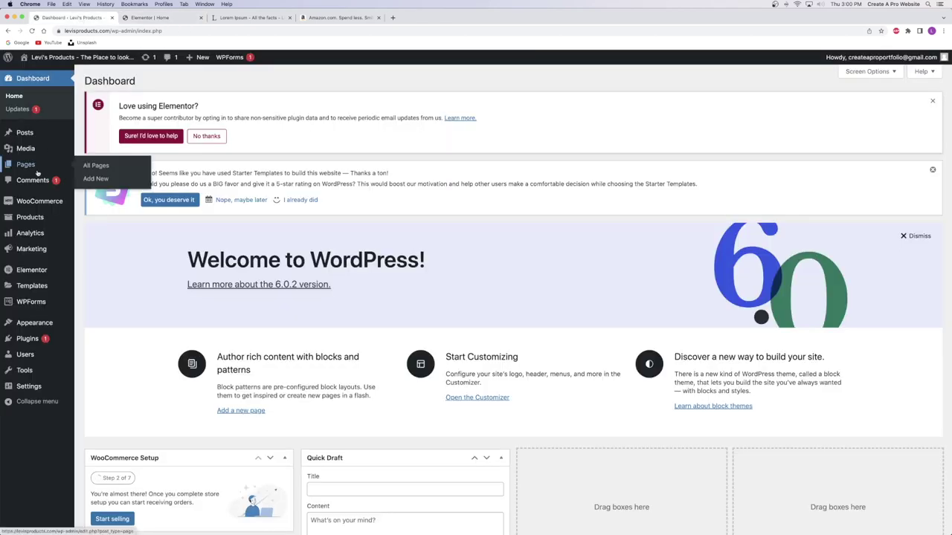
pyautogui.moveTo(35, 221)
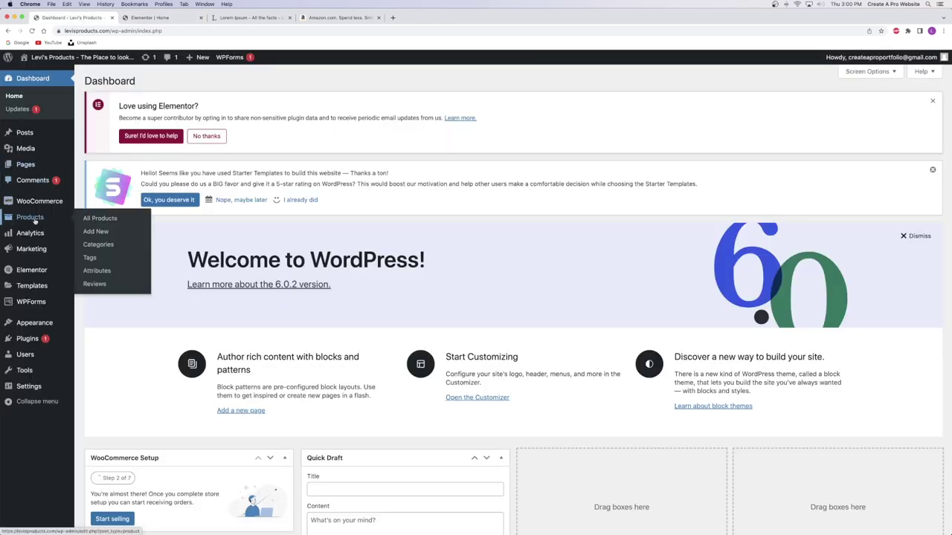
pyautogui.rightClick(93, 246)
pyautogui.click(104, 250)
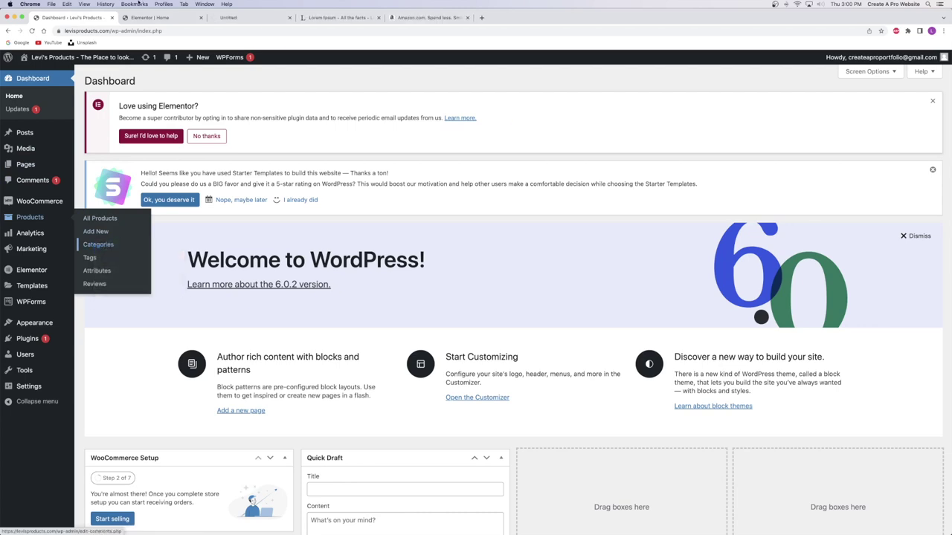
pyautogui.click(154, 19)
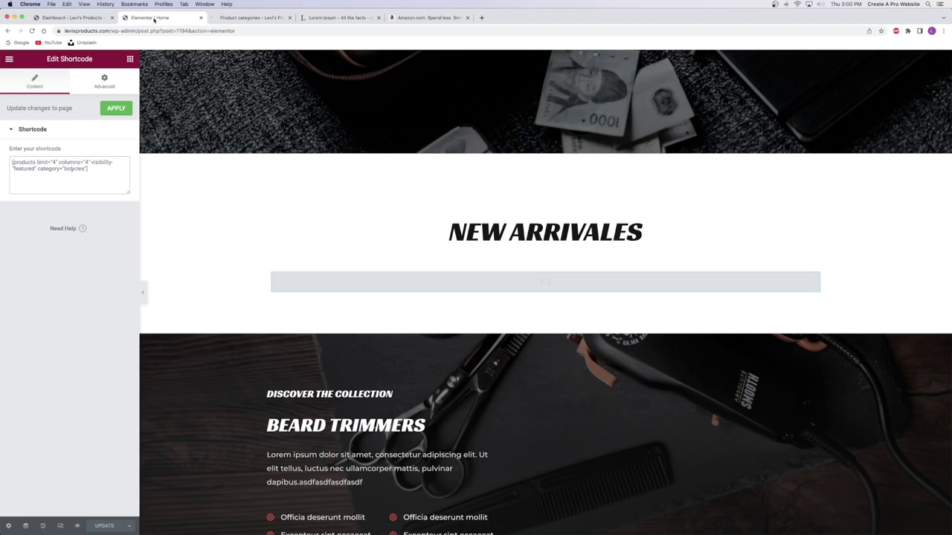
pyautogui.click(239, 17)
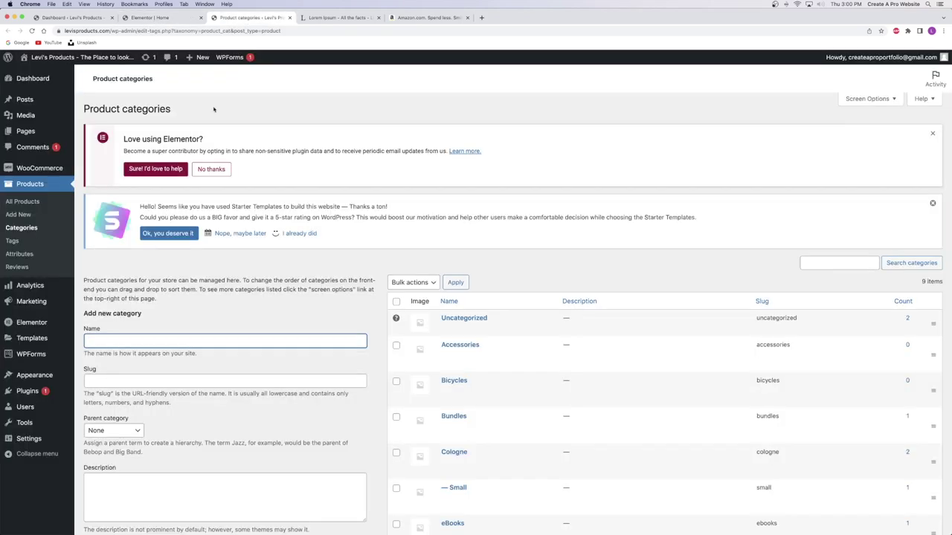
# Tick Bicycles and Accessories and bulk-delete both categories.
pyautogui.scroll(-5, 321, 198)
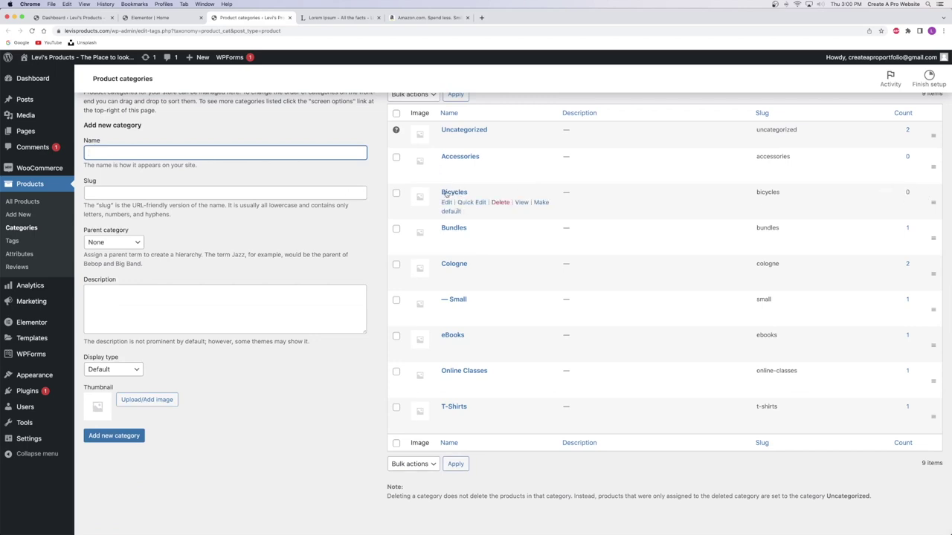
pyautogui.click(397, 193)
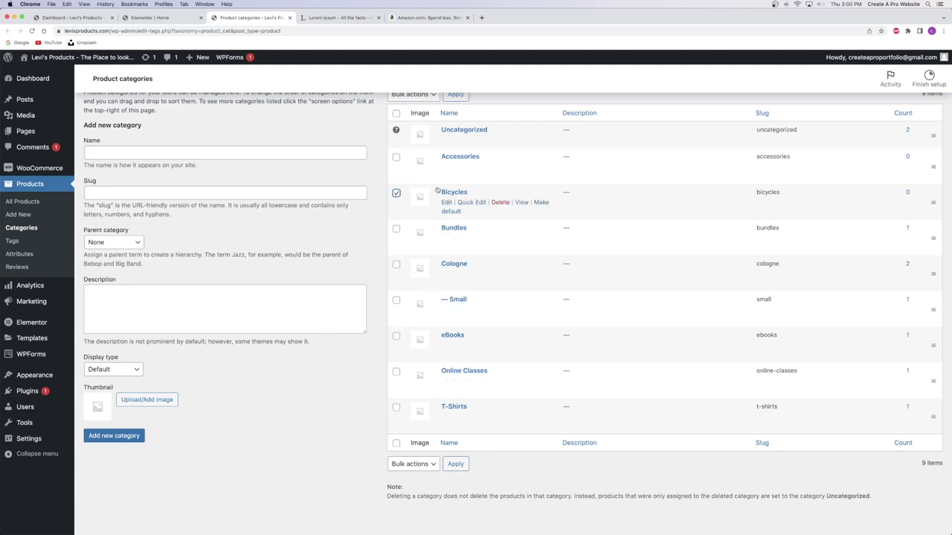
pyautogui.click(397, 159)
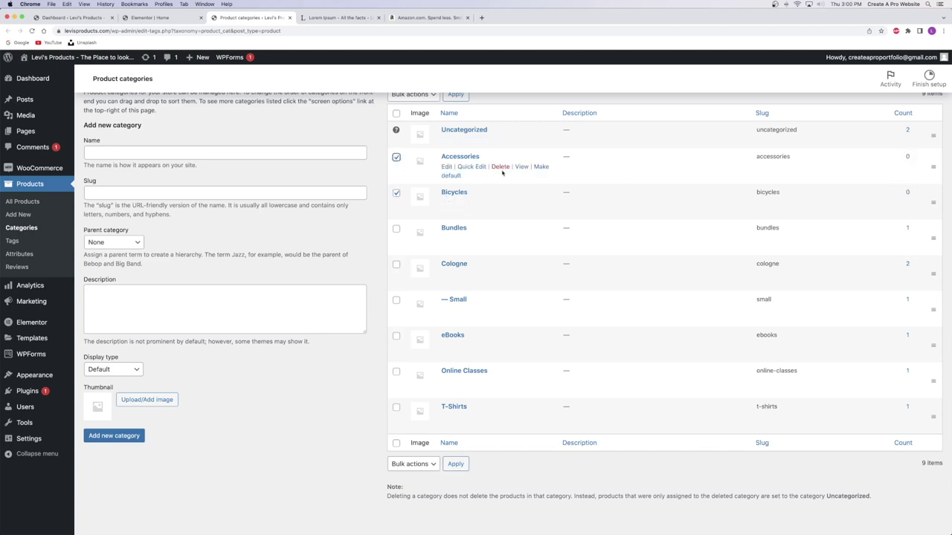
pyautogui.scroll(2, 414, 178)
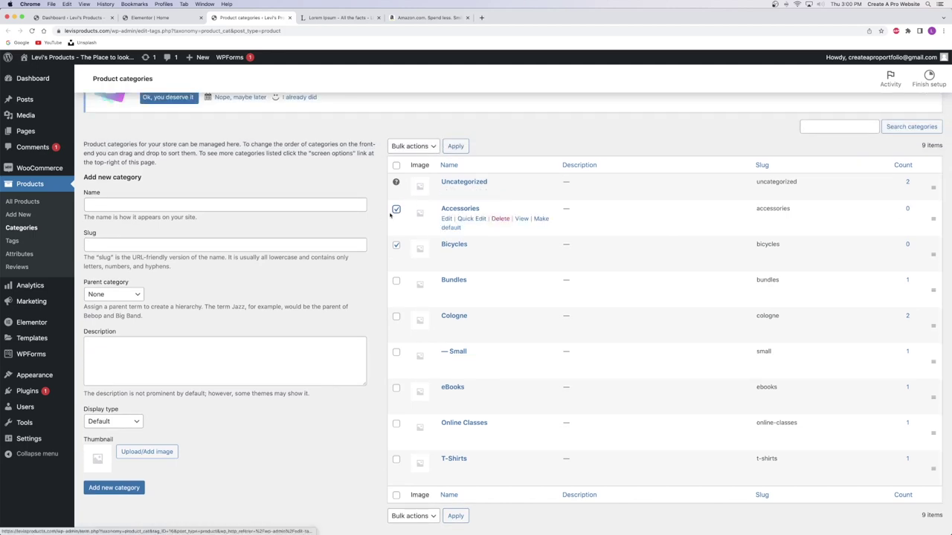
pyautogui.click(427, 147)
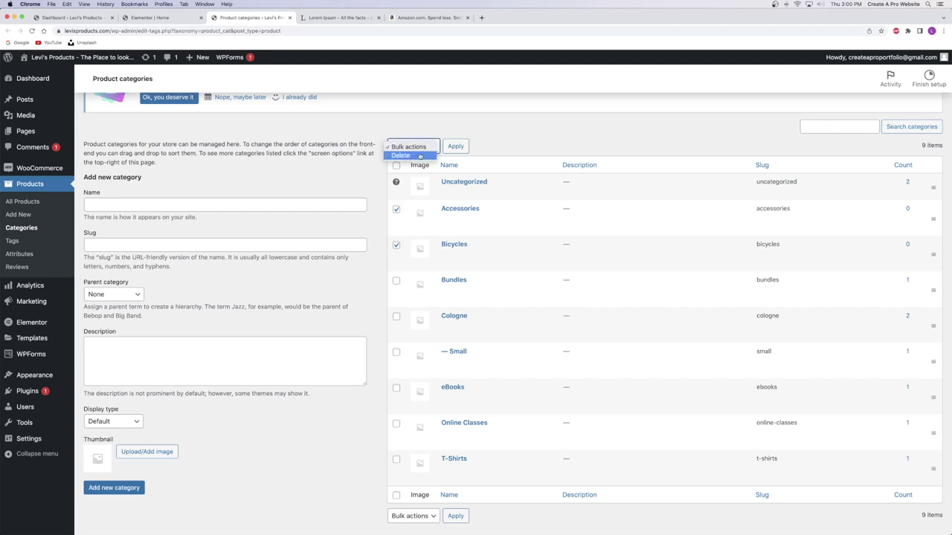
pyautogui.click(421, 155)
pyautogui.click(456, 147)
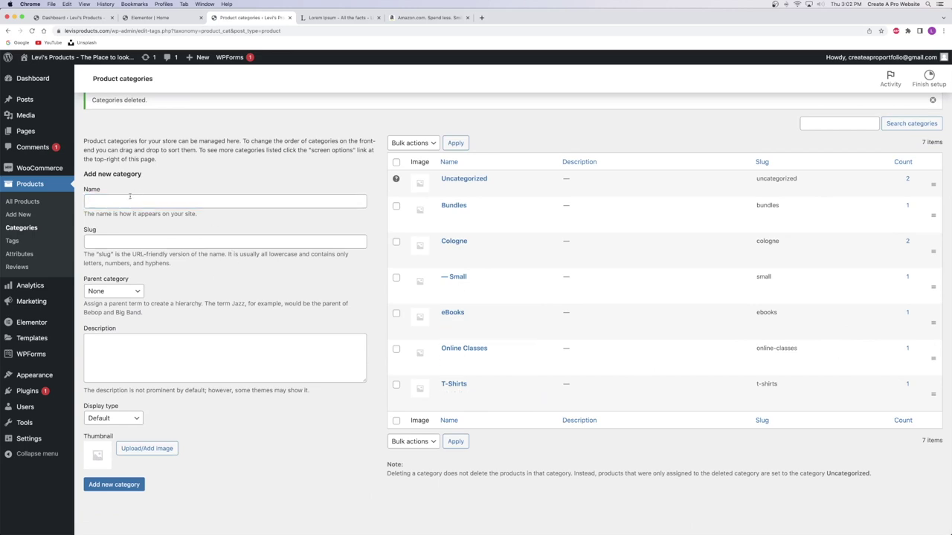
# Create a Featured category with slug 'featured' and parent None, then open All Products.
pyautogui.write('atured')
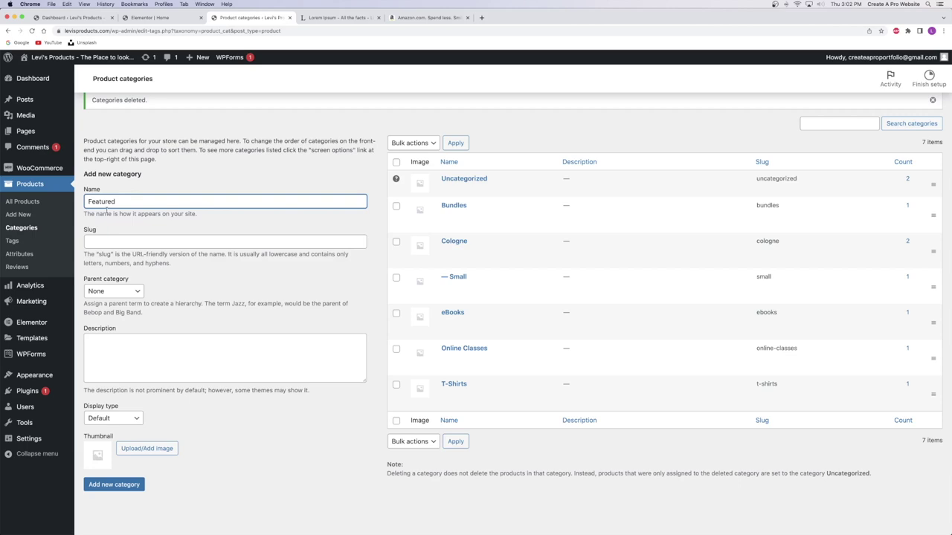
pyautogui.click(113, 243)
pyautogui.write('featured')
pyautogui.click(128, 256)
pyautogui.doubleClick(131, 248)
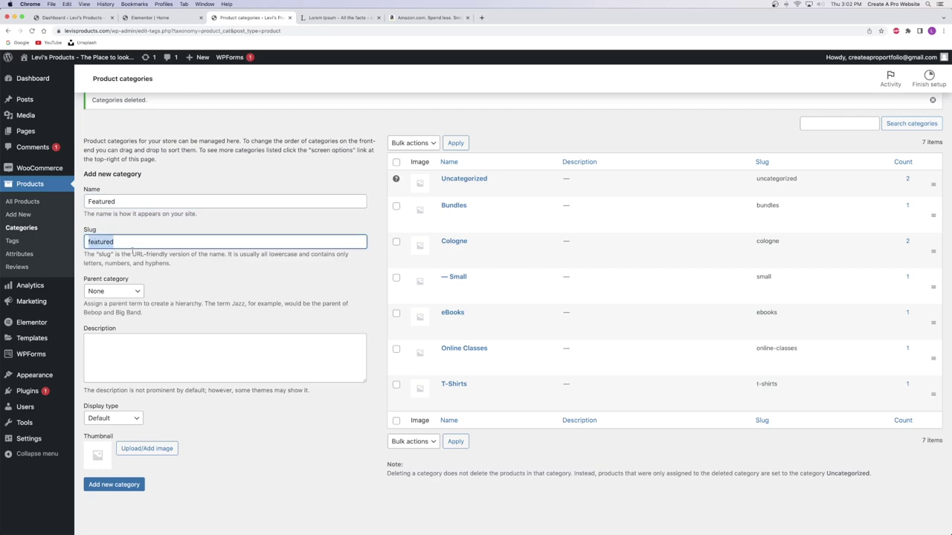
pyautogui.click(149, 271)
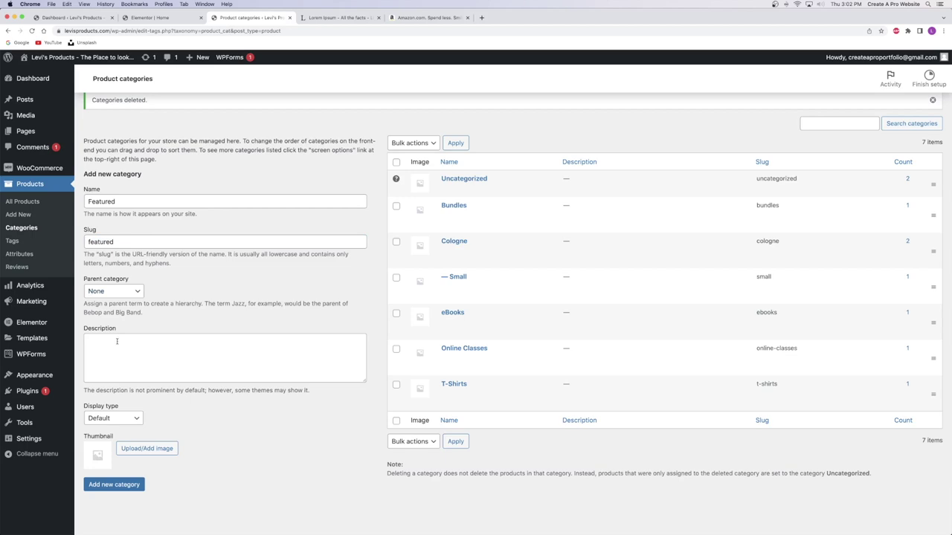
pyautogui.click(116, 291)
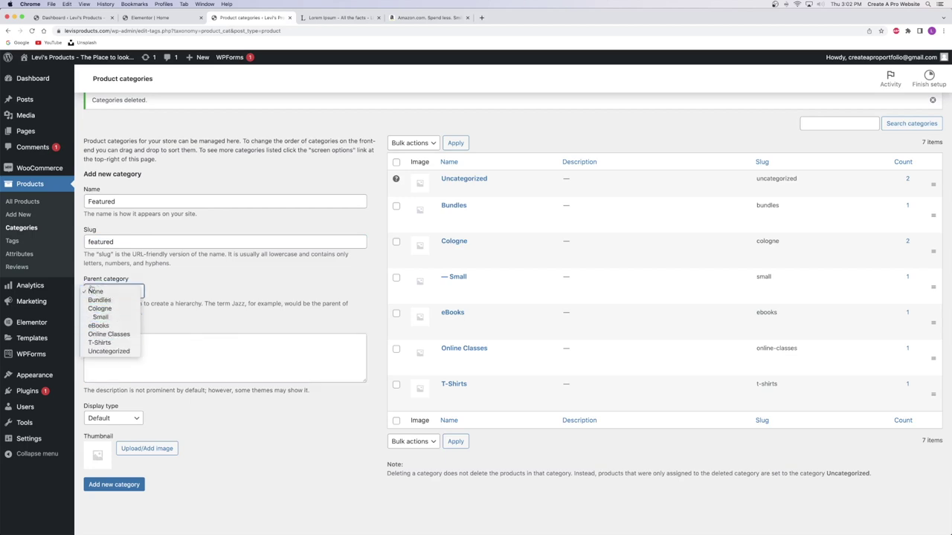
pyautogui.click(185, 299)
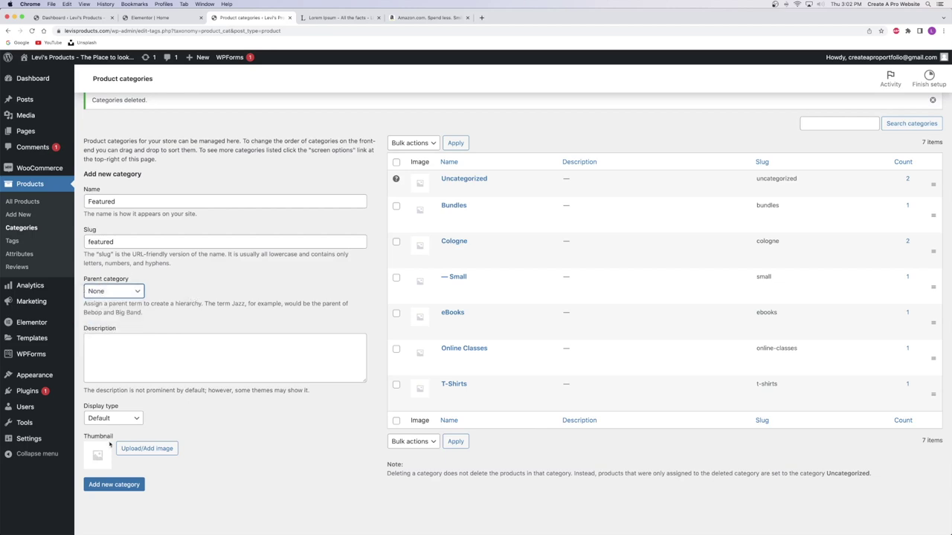
pyautogui.click(114, 485)
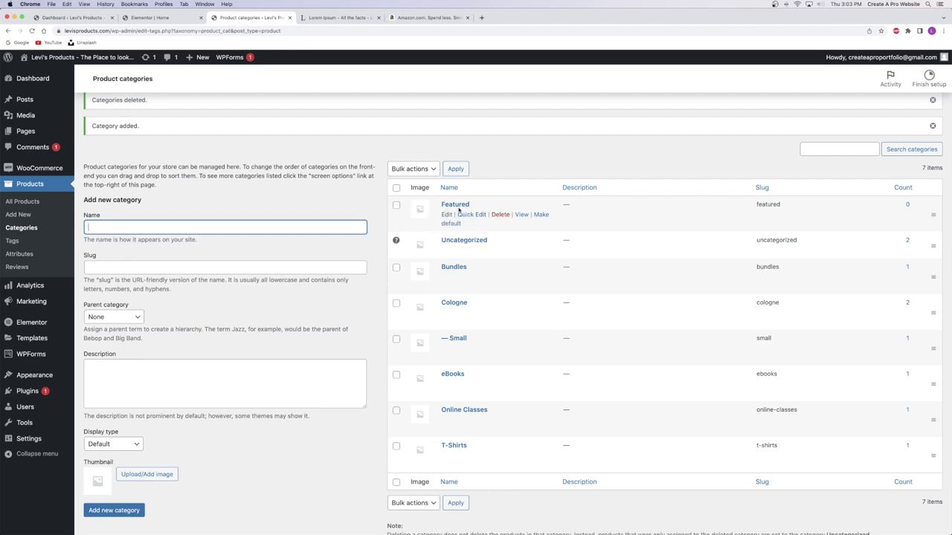
pyautogui.click(22, 202)
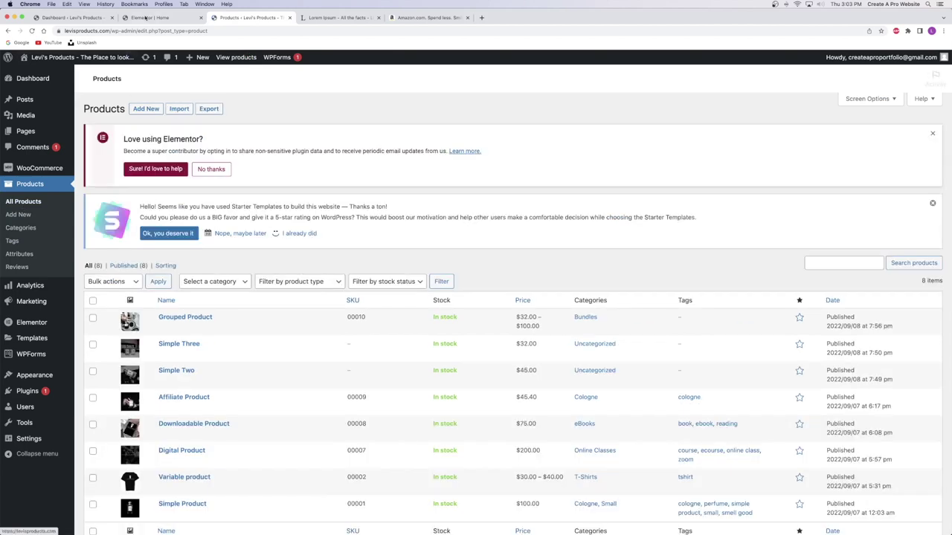
# Bring up the products list tab and scroll to the product rows.
pyautogui.click(149, 17)
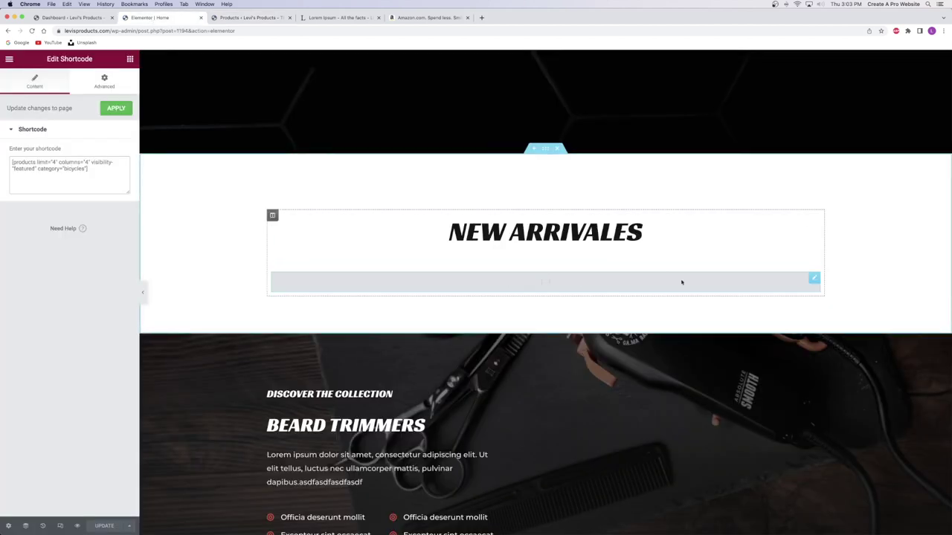
pyautogui.click(259, 18)
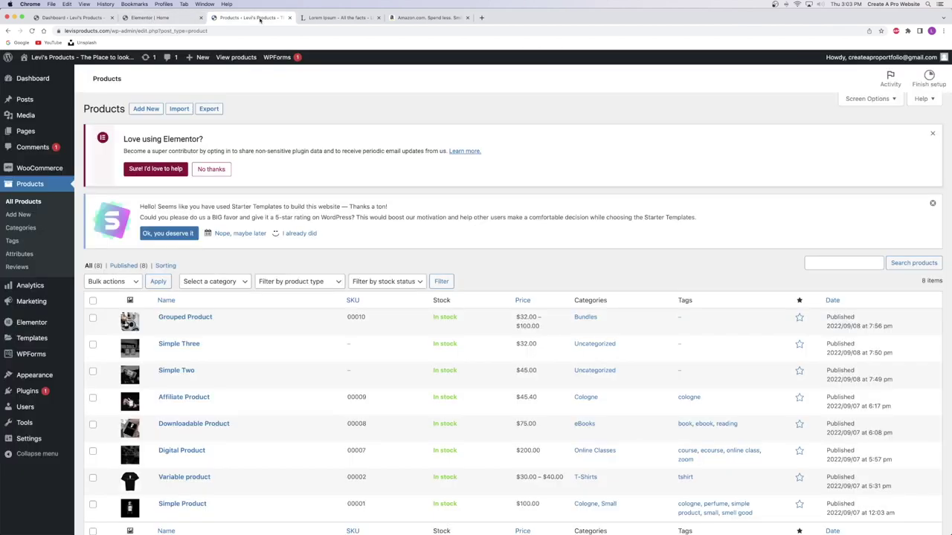
pyautogui.click(150, 17)
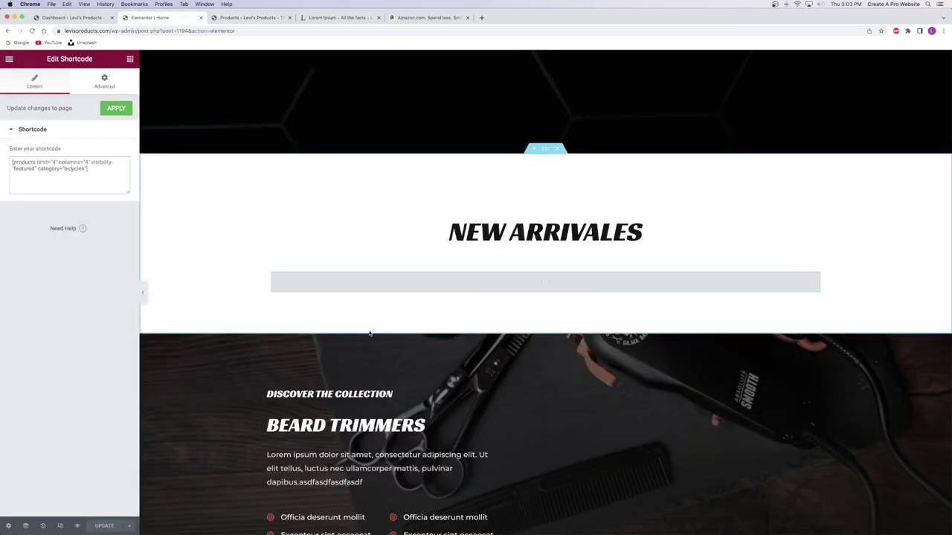
pyautogui.click(238, 18)
pyautogui.scroll(-2, 222, 258)
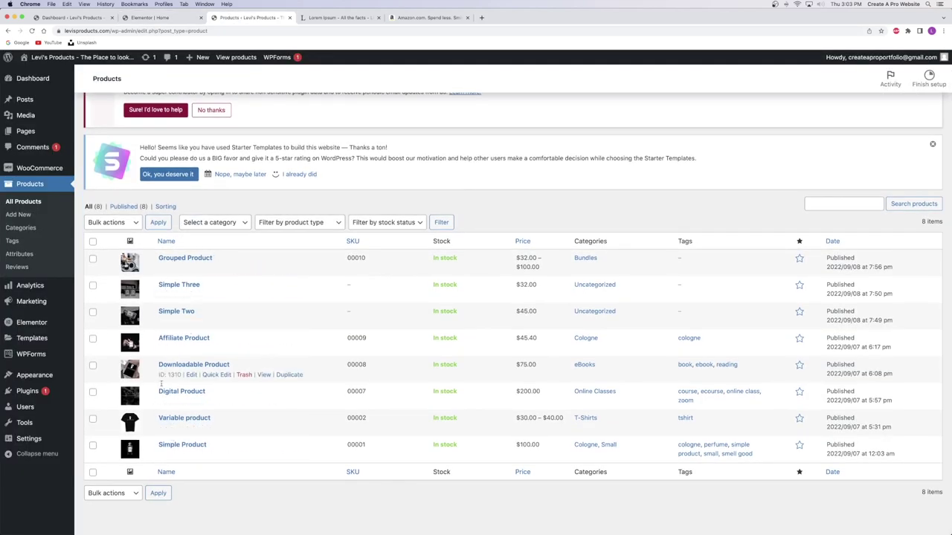
# Tick Simple Product, Digital Product, Downloadable Product and Simple Two, then apply Bulk Edit.
pyautogui.click(92, 447)
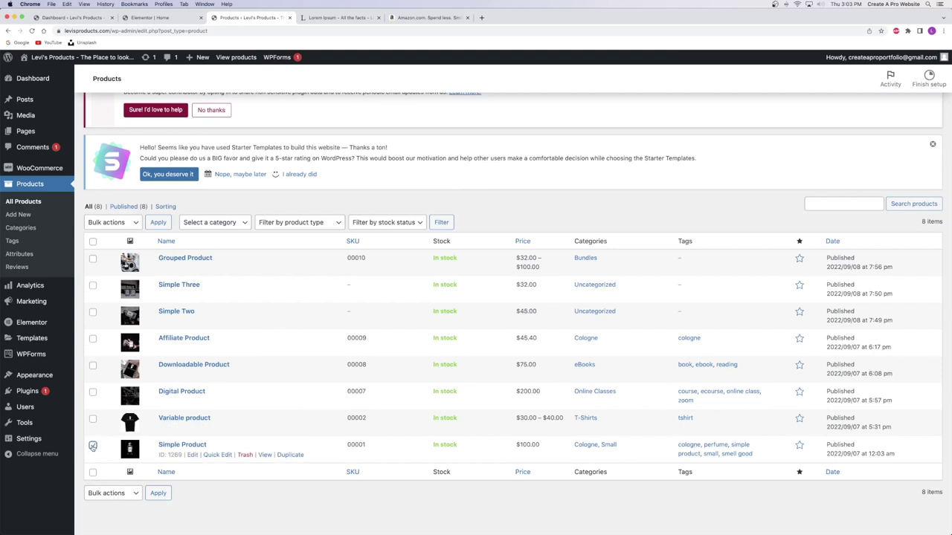
pyautogui.click(93, 393)
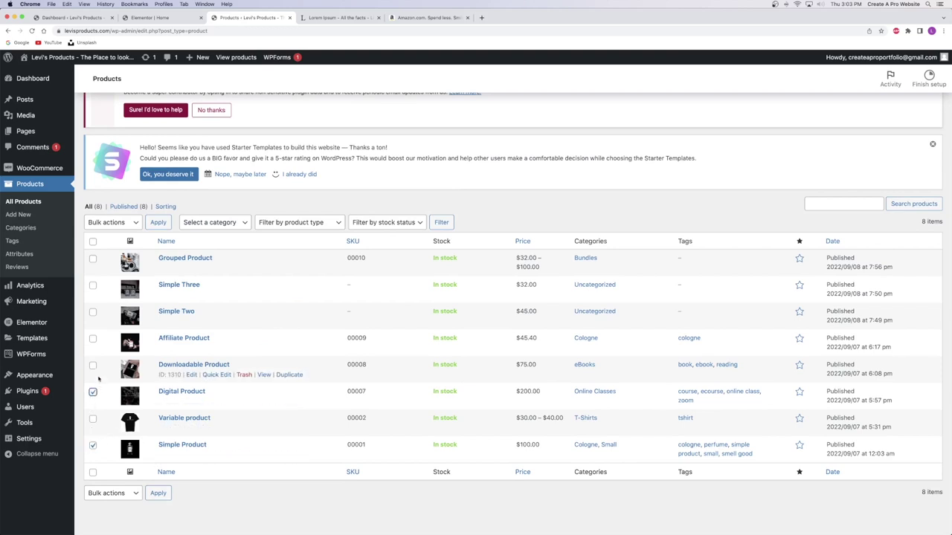
pyautogui.click(93, 366)
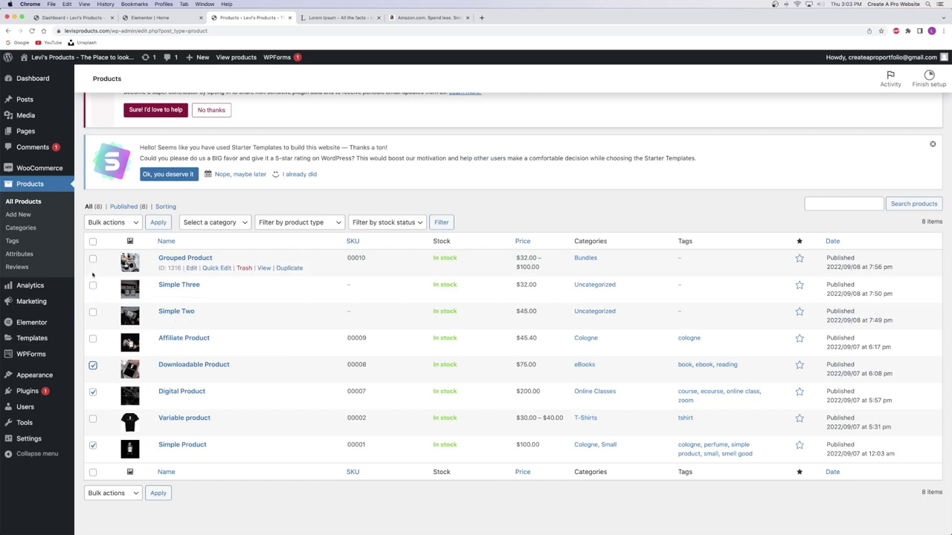
pyautogui.click(93, 339)
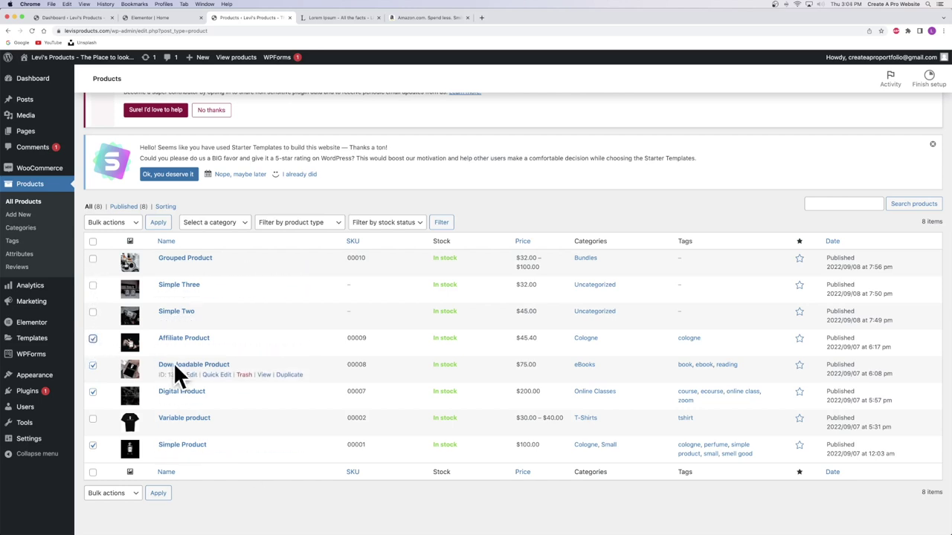
pyautogui.click(93, 339)
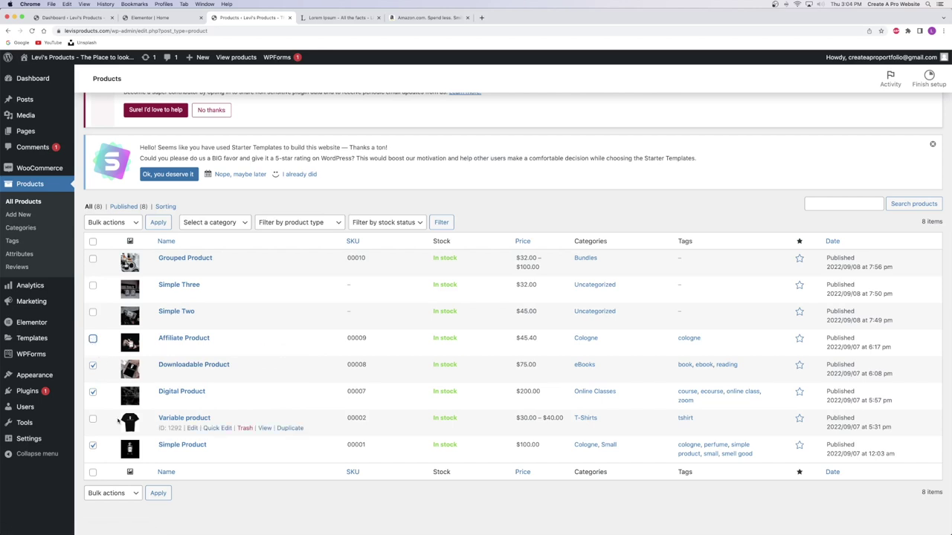
pyautogui.click(93, 312)
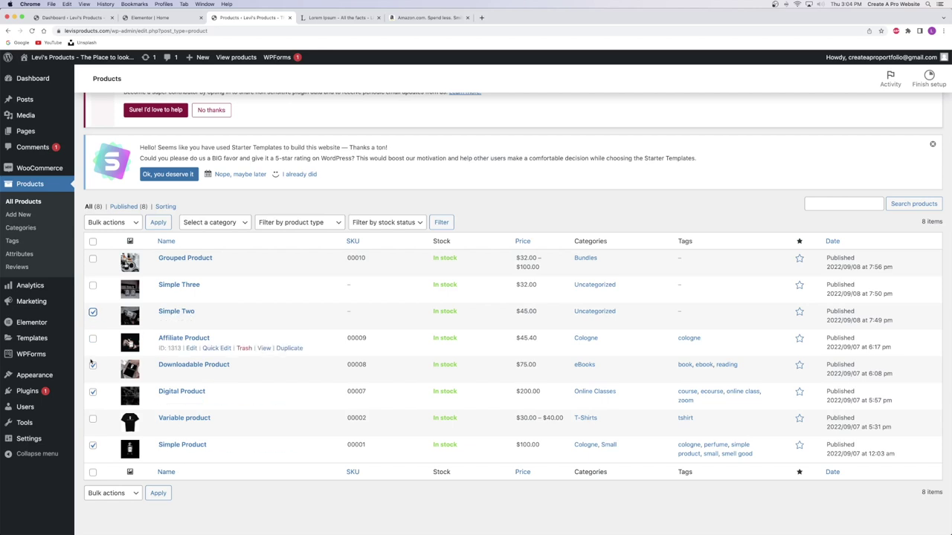
pyautogui.click(112, 222)
pyautogui.click(113, 232)
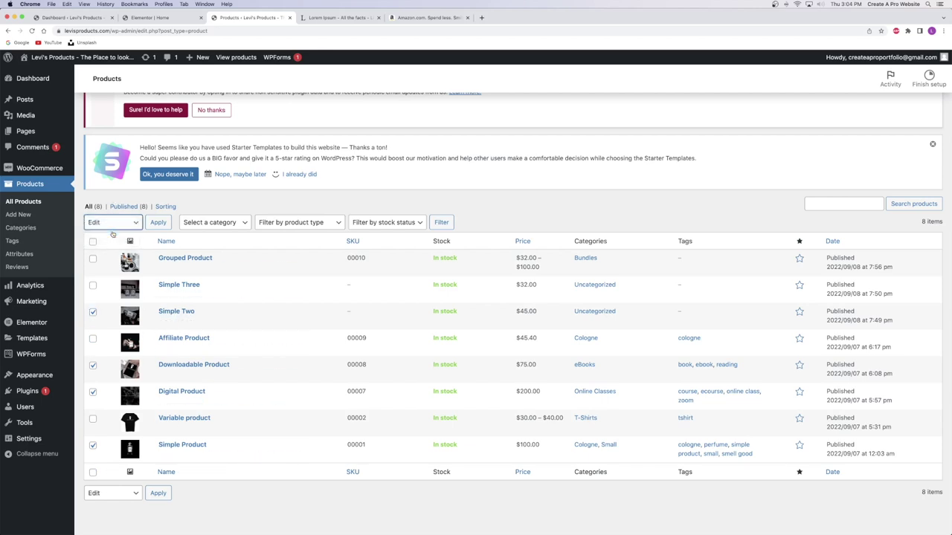
pyautogui.click(157, 222)
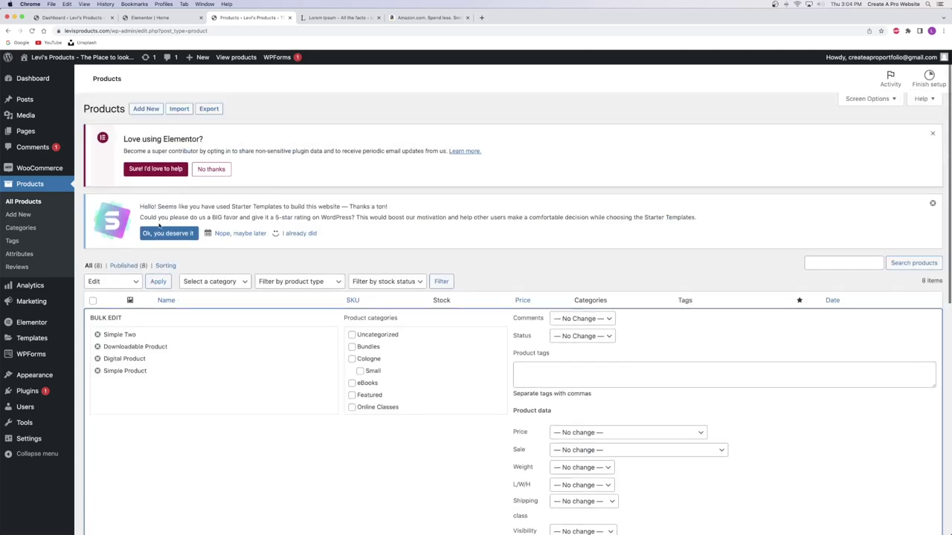
# Tick Featured in Bulk Edit, update the four products, and return to the Elementor Home tab.
pyautogui.scroll(-1, 171, 255)
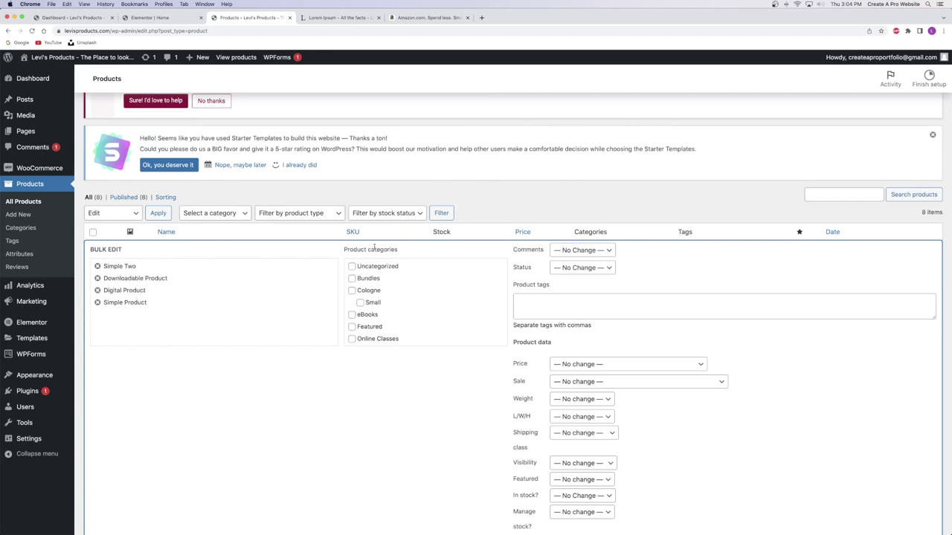
pyautogui.click(352, 328)
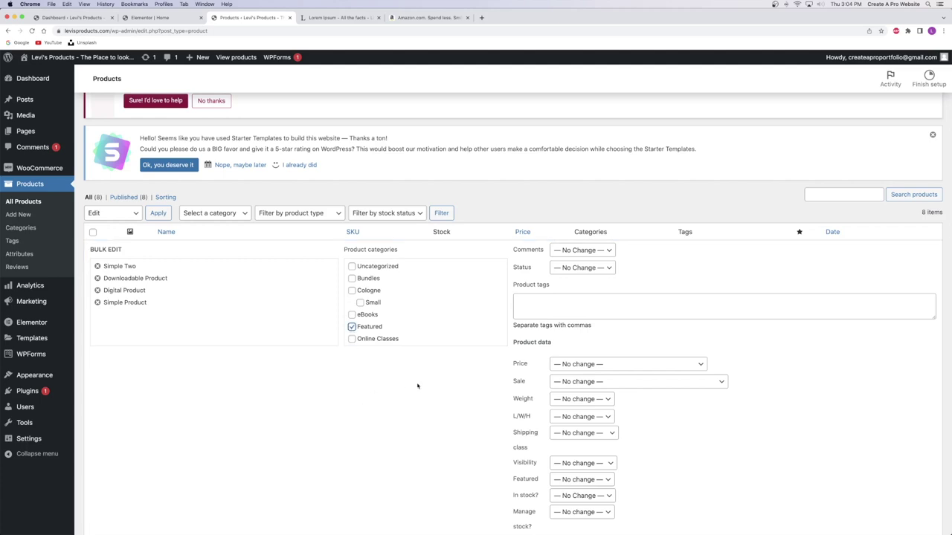
pyautogui.scroll(-5, 417, 386)
pyautogui.click(104, 452)
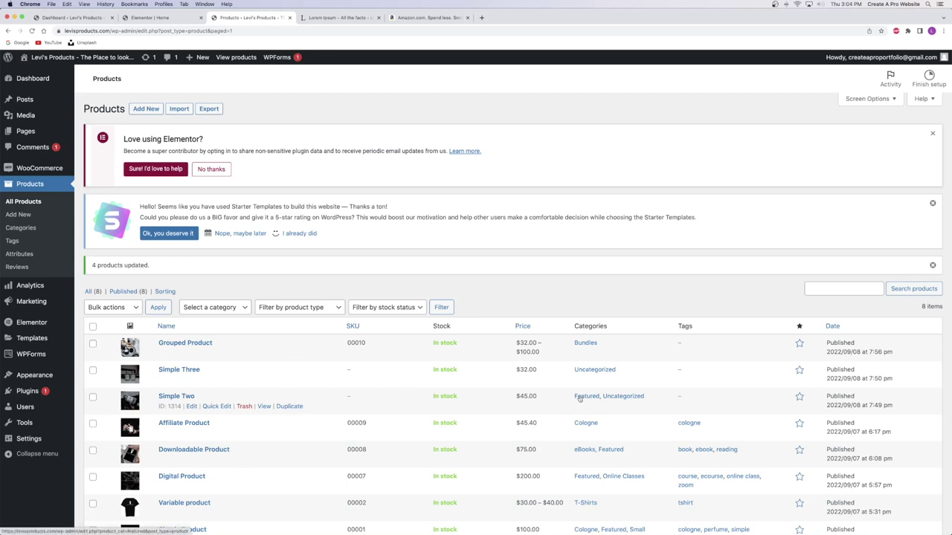
pyautogui.scroll(-2, 580, 399)
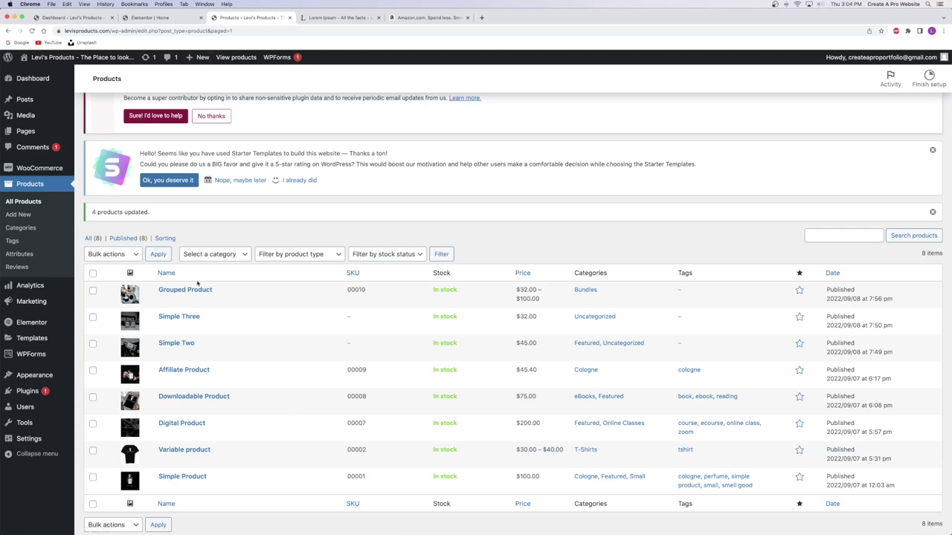
pyautogui.click(149, 17)
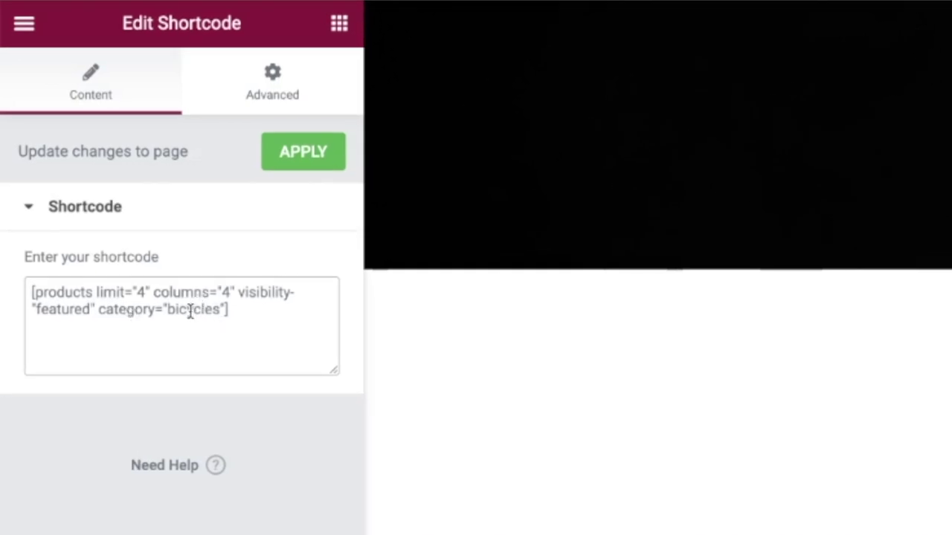
# Replace category="bicycles" with "featured" in the shortcode and update the home page.
pyautogui.doubleClick(190, 310)
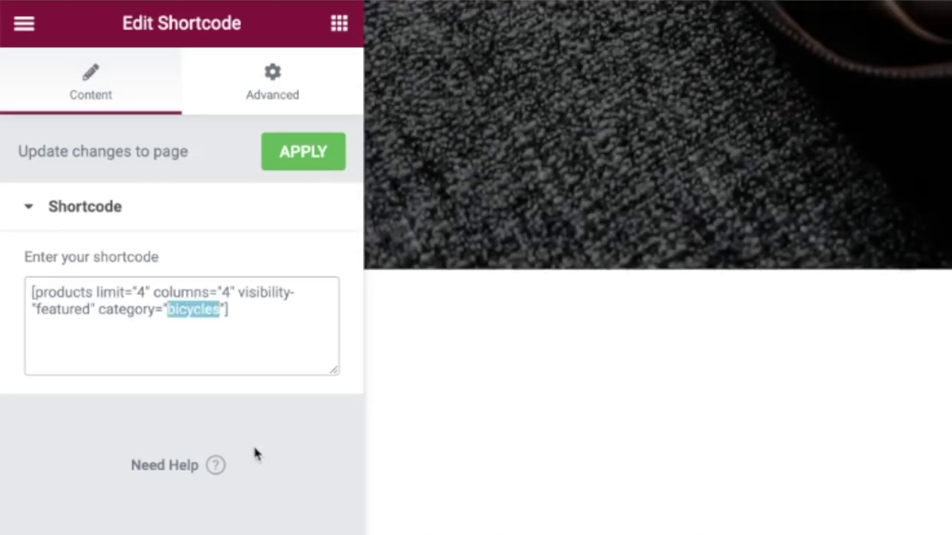
pyautogui.write('featured')
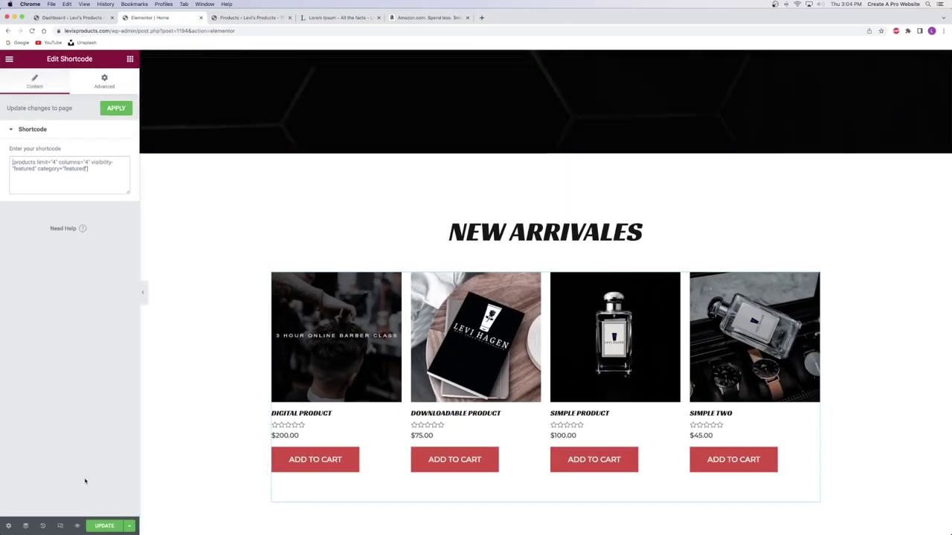
pyautogui.click(104, 526)
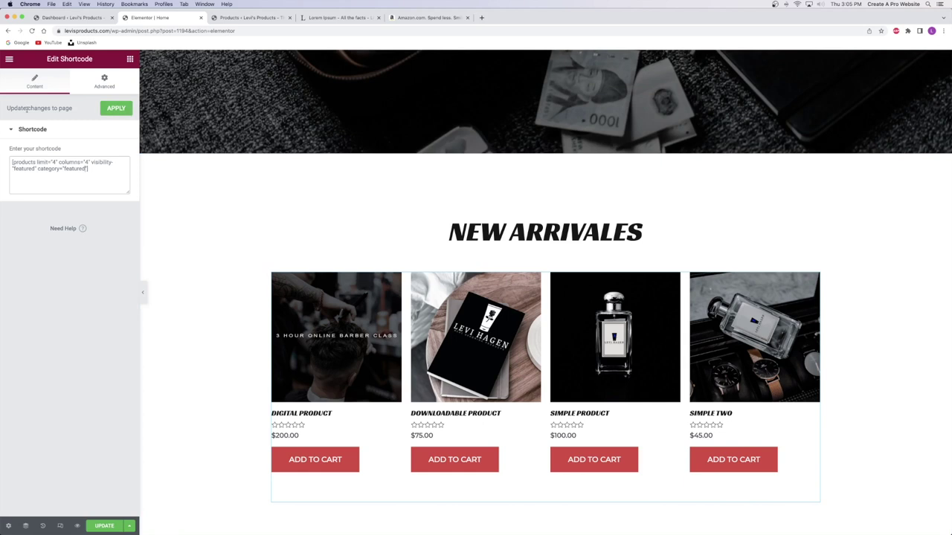
pyautogui.moveTo(9, 109); pyautogui.dragTo(77, 112)
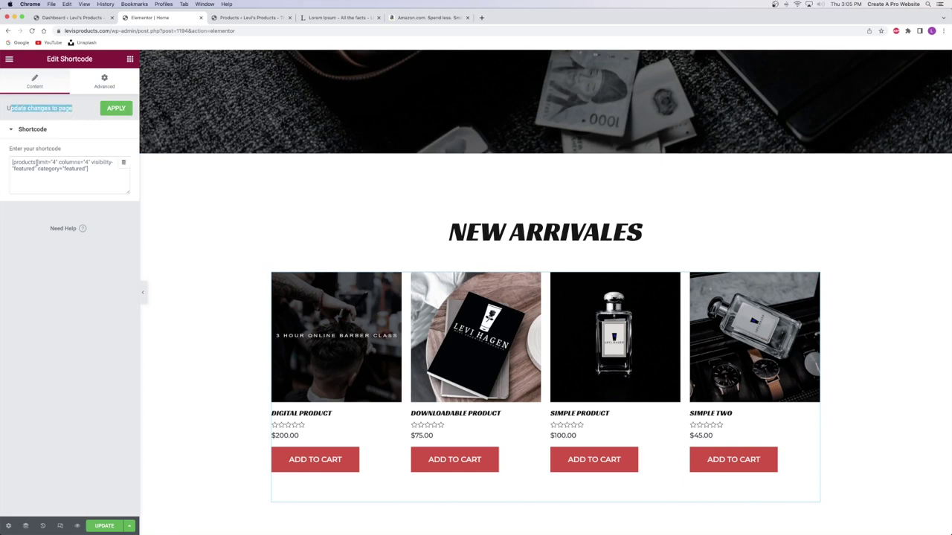
pyautogui.click(105, 527)
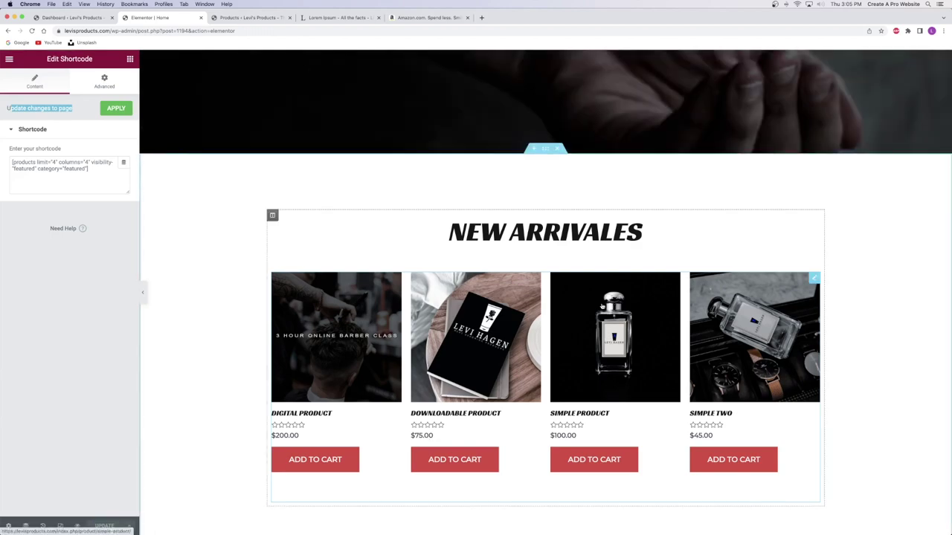
pyautogui.scroll(-20, 577, 235)
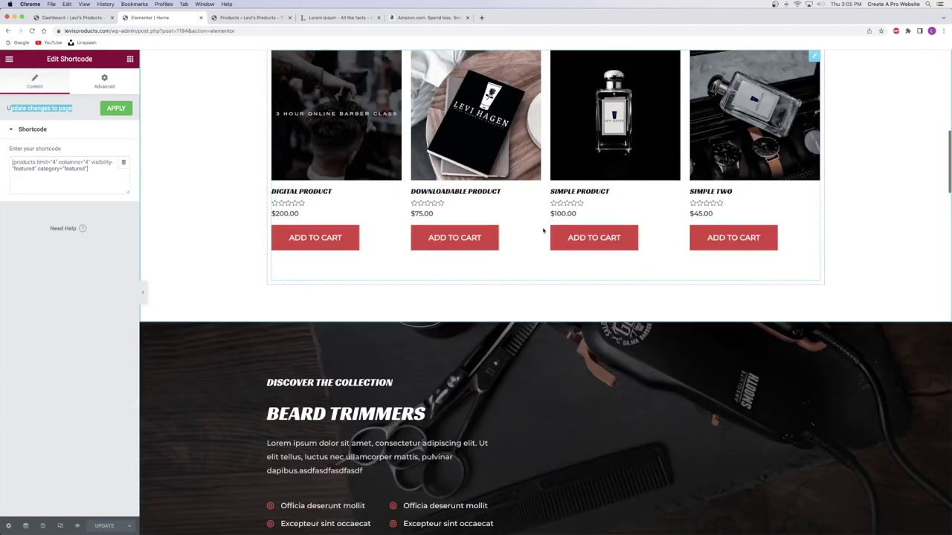
pyautogui.scroll(1, 543, 227)
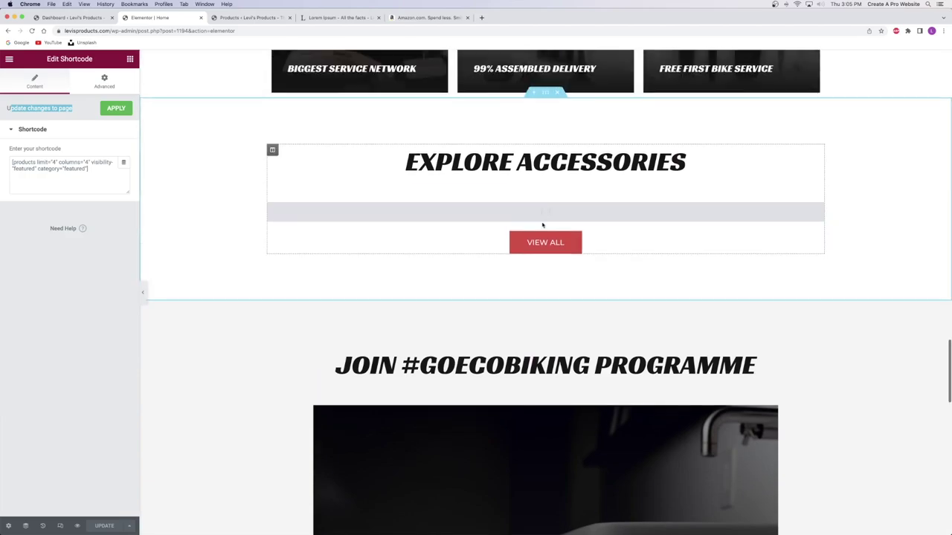
pyautogui.scroll(5, 520, 208)
pyautogui.scroll(15, 510, 199)
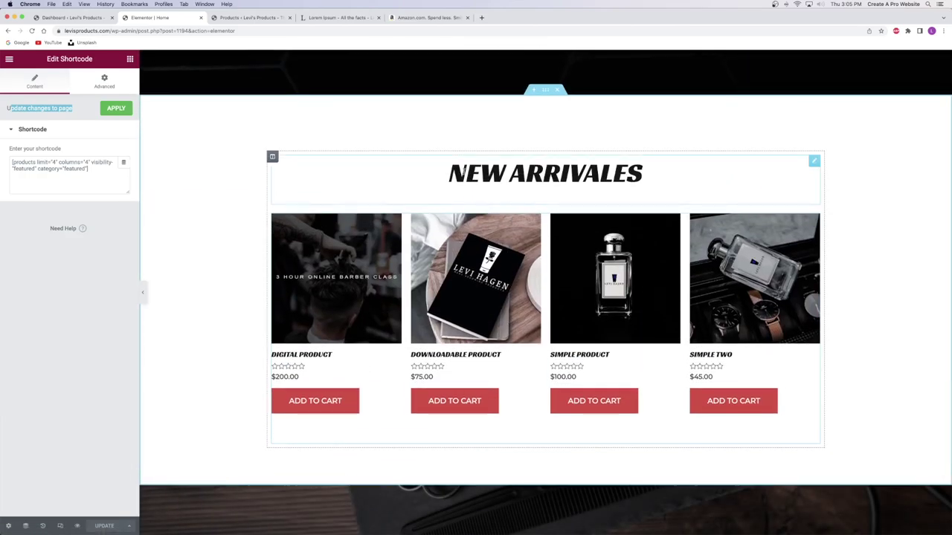
# Change the NEW ARRIVALES heading to 'featured products' and update the page.
pyautogui.tripleClick(575, 171)
pyautogui.write('featured')
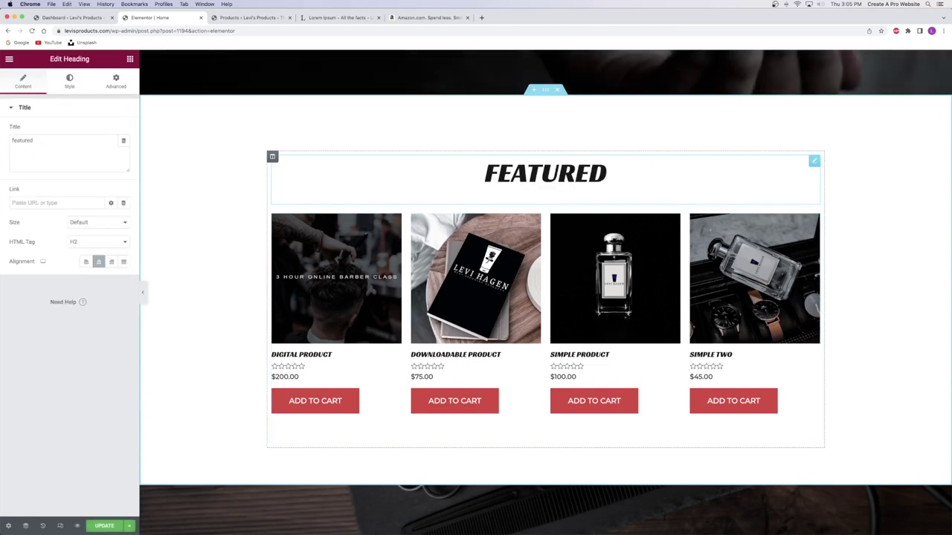
pyautogui.write(' products')
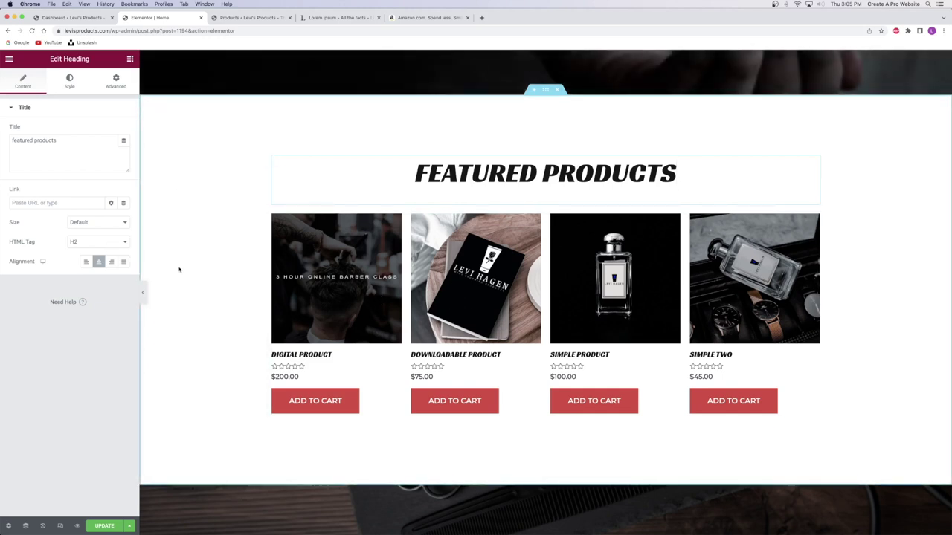
pyautogui.click(101, 526)
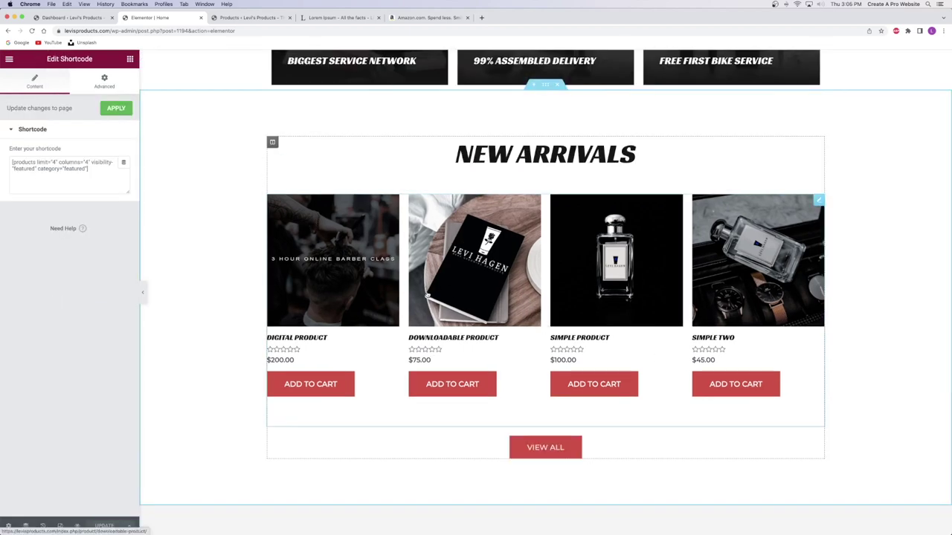
pyautogui.scroll(-10, 438, 297)
pyautogui.scroll(-12, 439, 296)
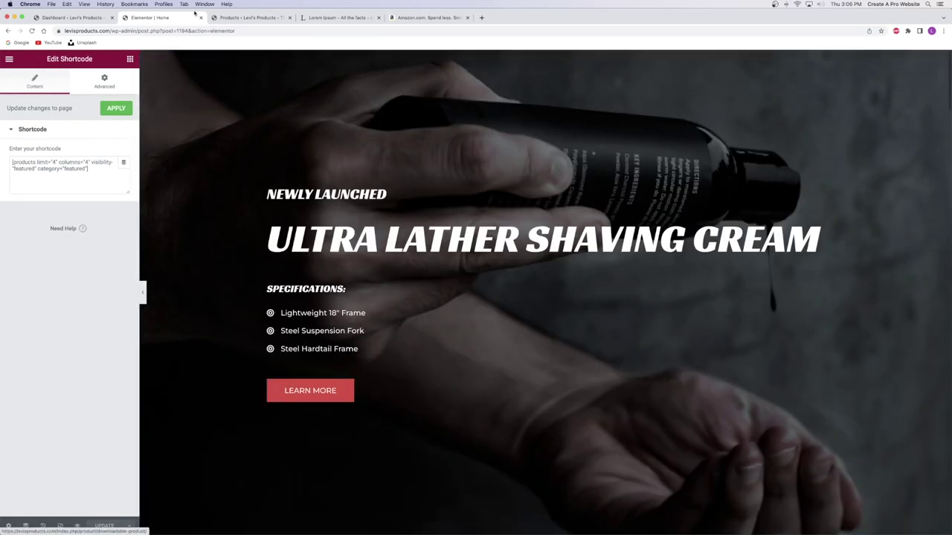
pyautogui.scroll(-10, 427, 291)
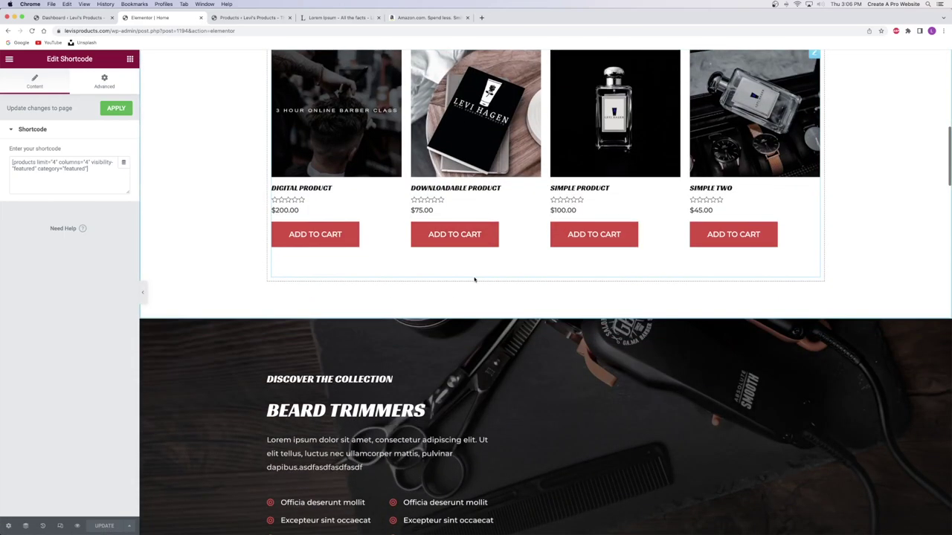
pyautogui.scroll(4, 461, 283)
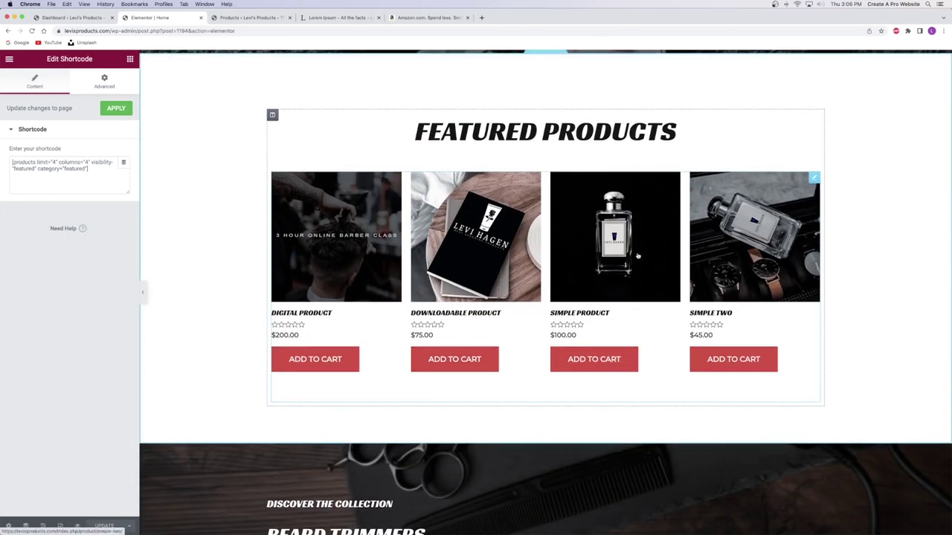
pyautogui.scroll(-5, 375, 281)
pyautogui.scroll(-15, 375, 281)
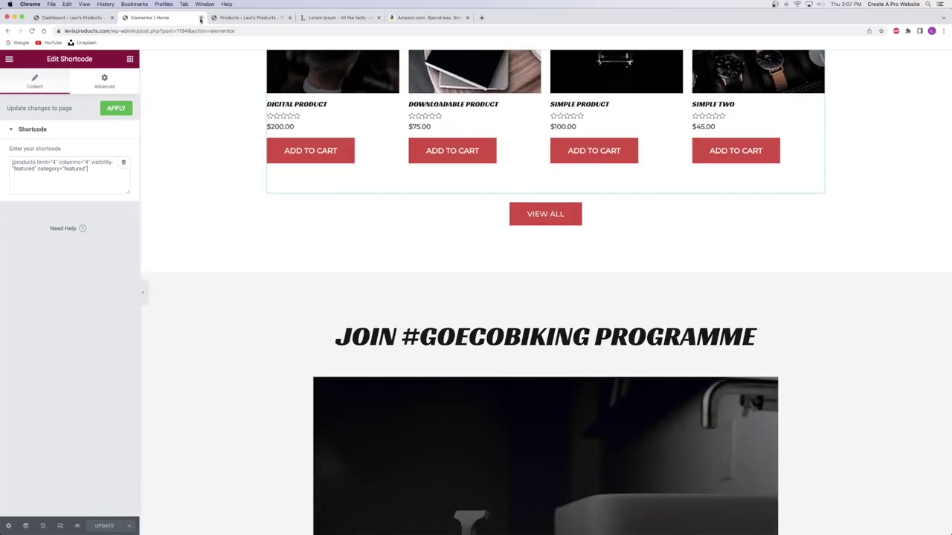
# Close the Elementor tab and show Simple Product's Linked Products with empty Upsells and Cross-sells.
pyautogui.click(200, 17)
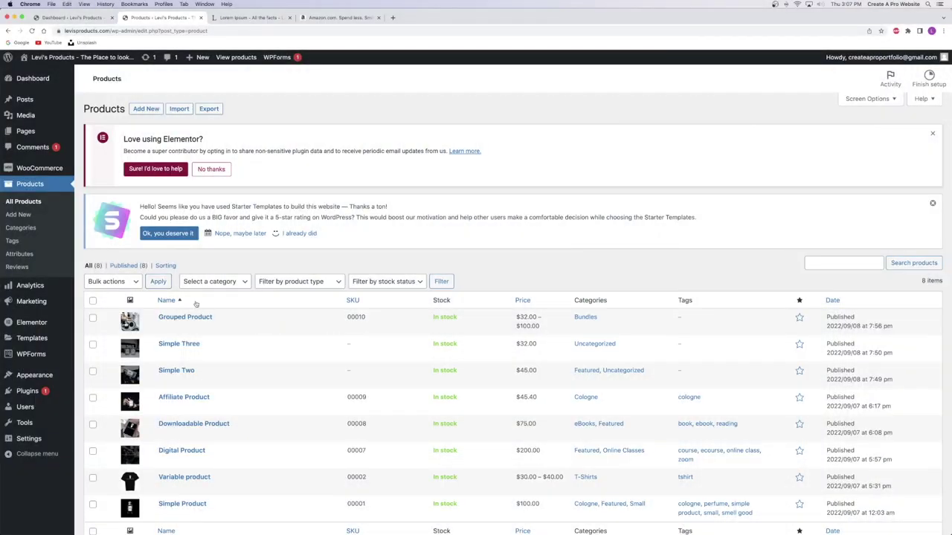
pyautogui.scroll(-2, 161, 321)
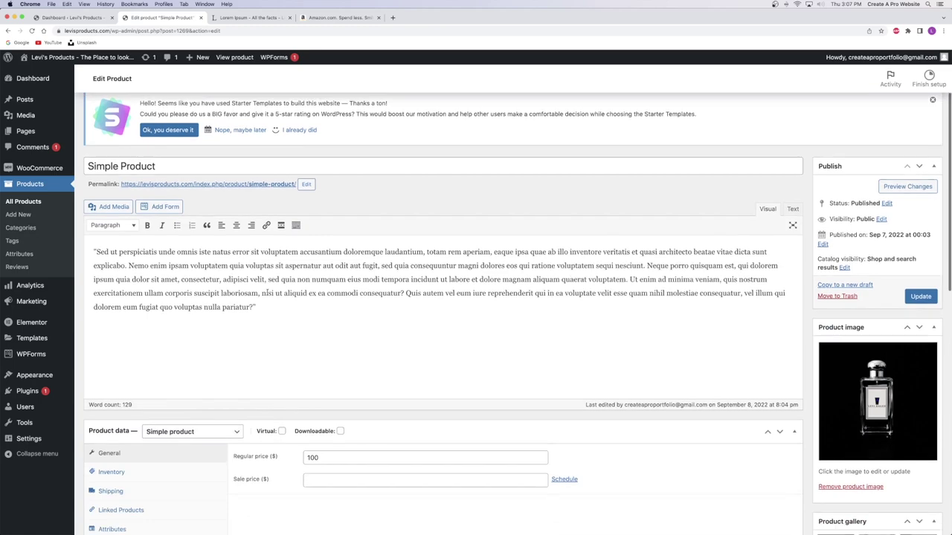
pyautogui.scroll(-3, 233, 309)
pyautogui.click(122, 349)
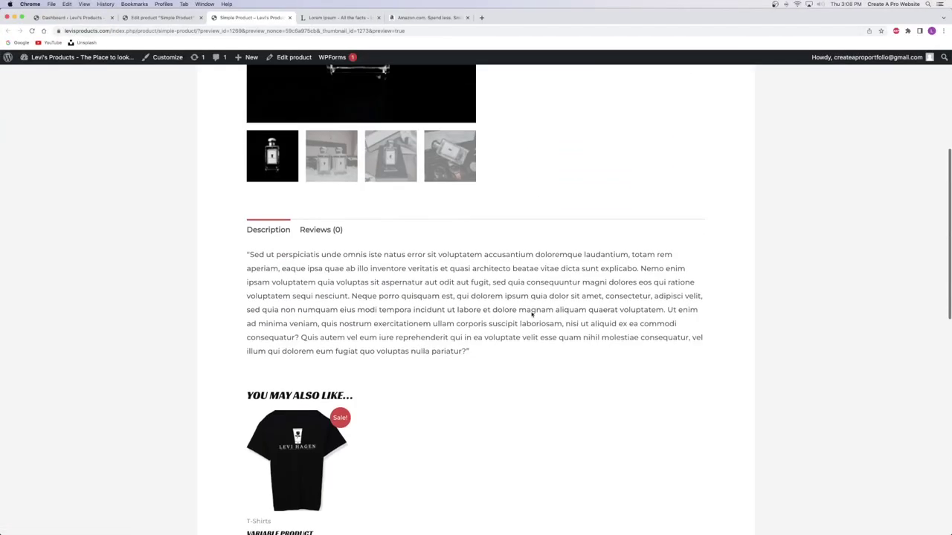
pyautogui.scroll(-4, 531, 314)
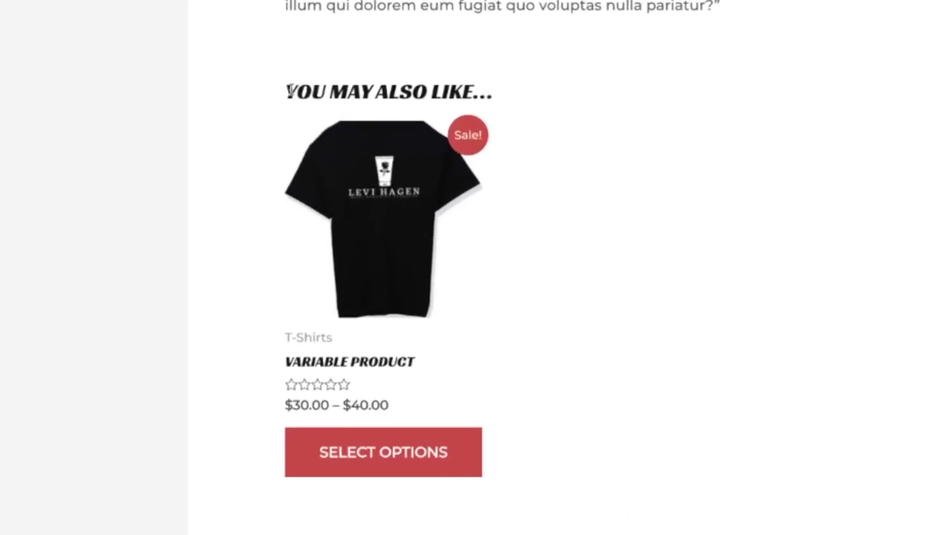
pyautogui.moveTo(256, 221); pyautogui.dragTo(357, 221)
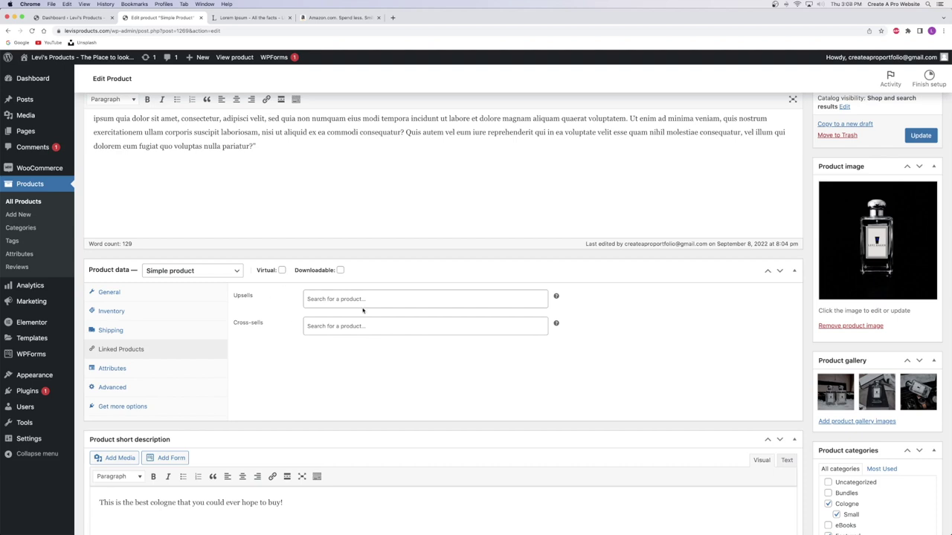
# Keep Simple product type, add Variable product (00002) as an upsell via 'variab', and update.
pyautogui.click(191, 269)
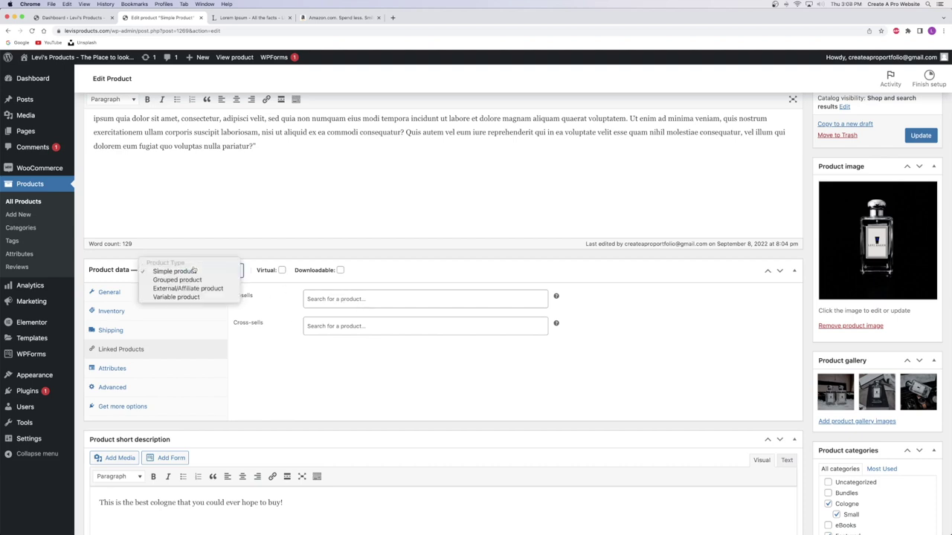
pyautogui.click(292, 296)
pyautogui.click(336, 299)
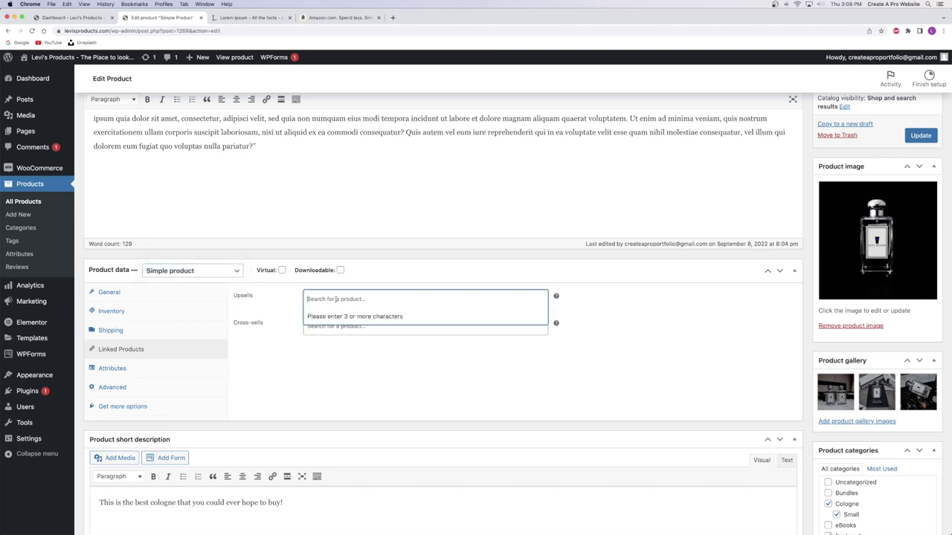
pyautogui.write('variab')
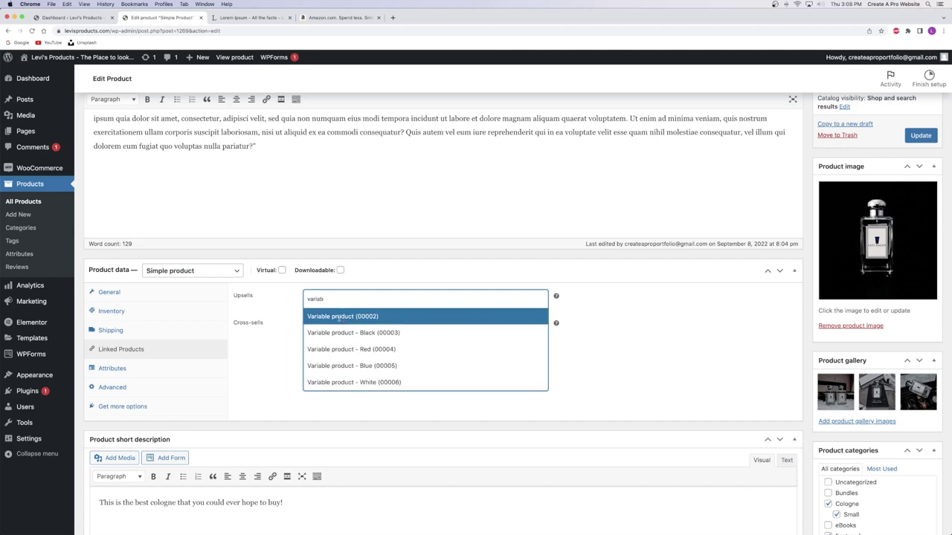
pyautogui.click(343, 317)
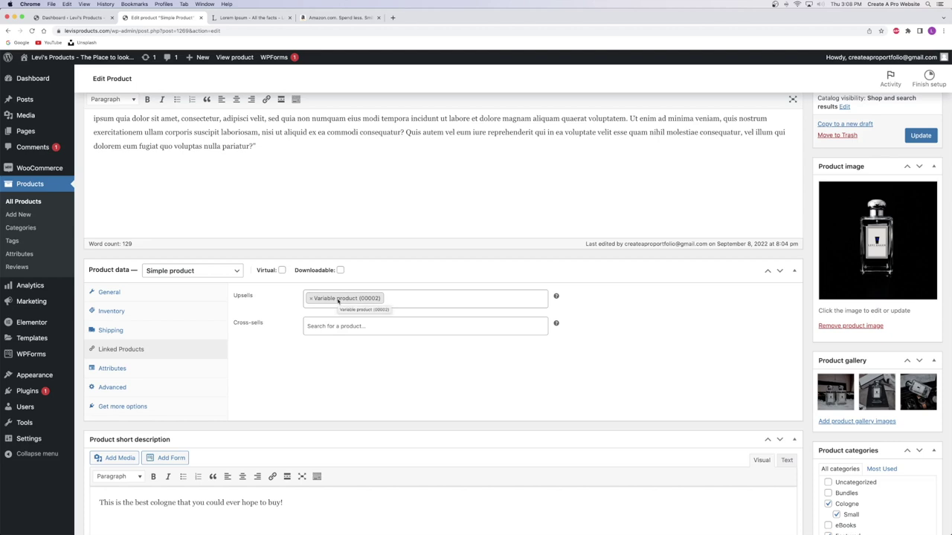
pyautogui.click(920, 135)
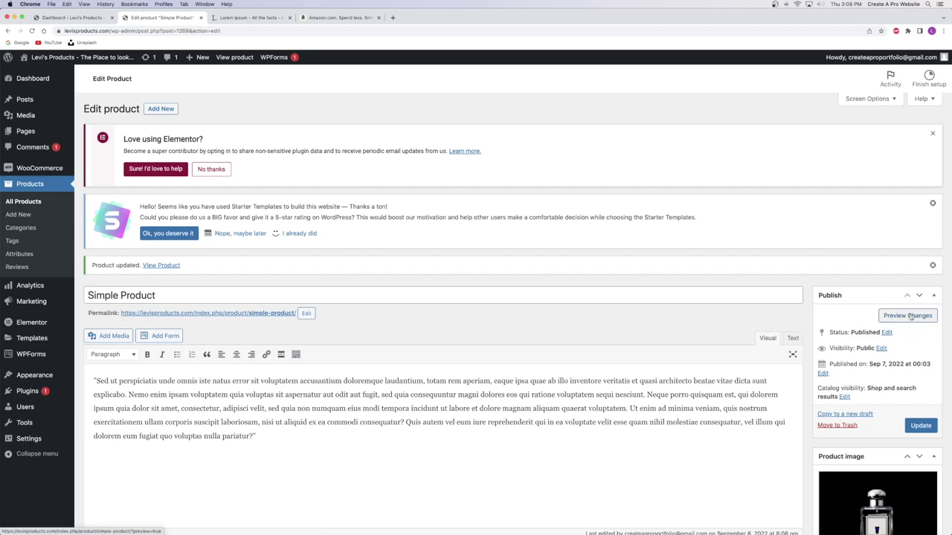
# Preview Simple Product and confirm Variable Product appears under YOU MAY ALSO LIKE.
pyautogui.click(908, 316)
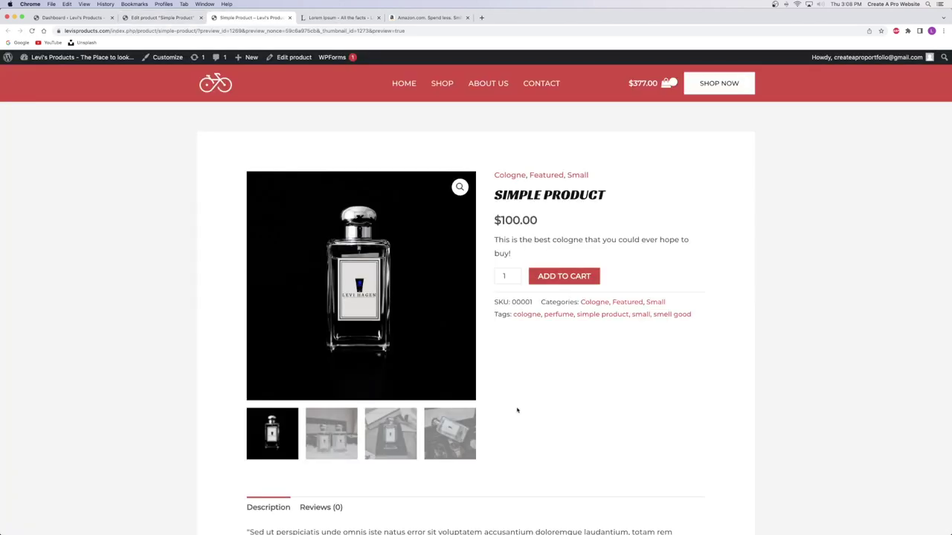
pyautogui.scroll(-6, 532, 315)
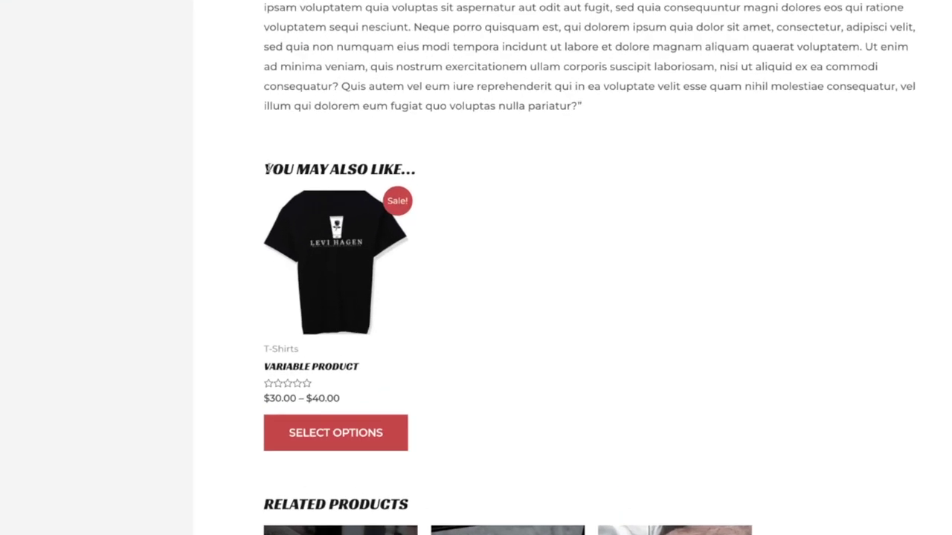
pyautogui.moveTo(253, 232); pyautogui.dragTo(343, 232)
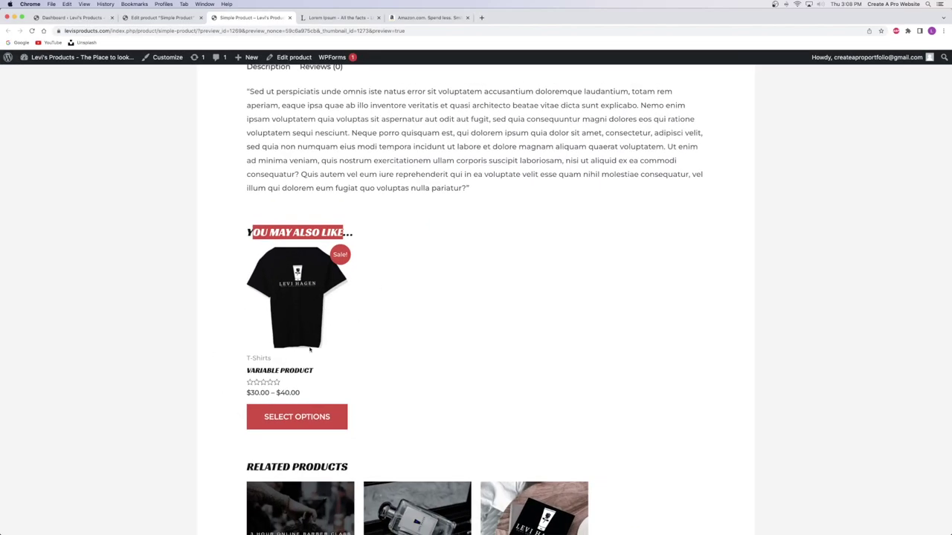
pyautogui.click(449, 215)
pyautogui.scroll(3, 449, 215)
pyautogui.scroll(-2, 449, 216)
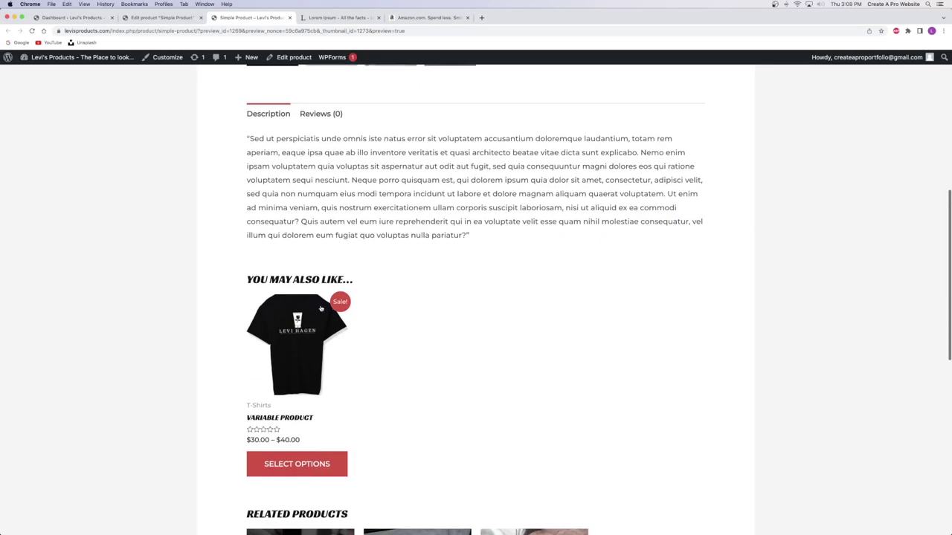
pyautogui.scroll(6, 283, 343)
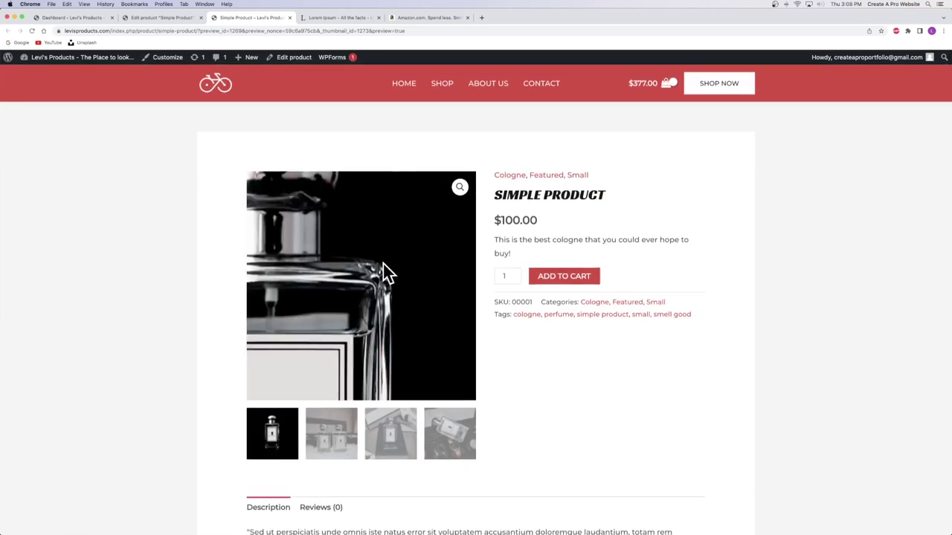
pyautogui.scroll(-5, 434, 270)
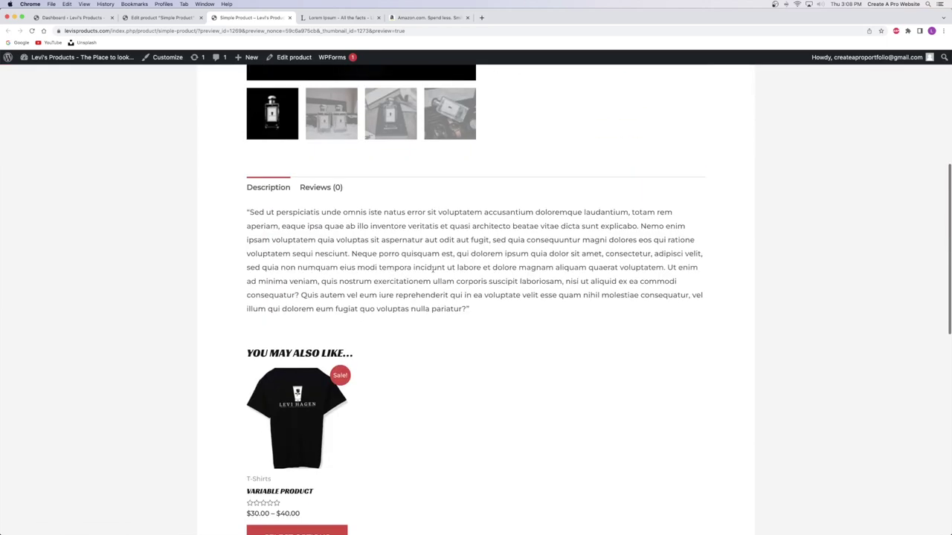
pyautogui.scroll(5, 269, 409)
pyautogui.scroll(-1, 386, 320)
# Add Simple Product to the cart and close the preview to return to the editor.
pyautogui.click(554, 277)
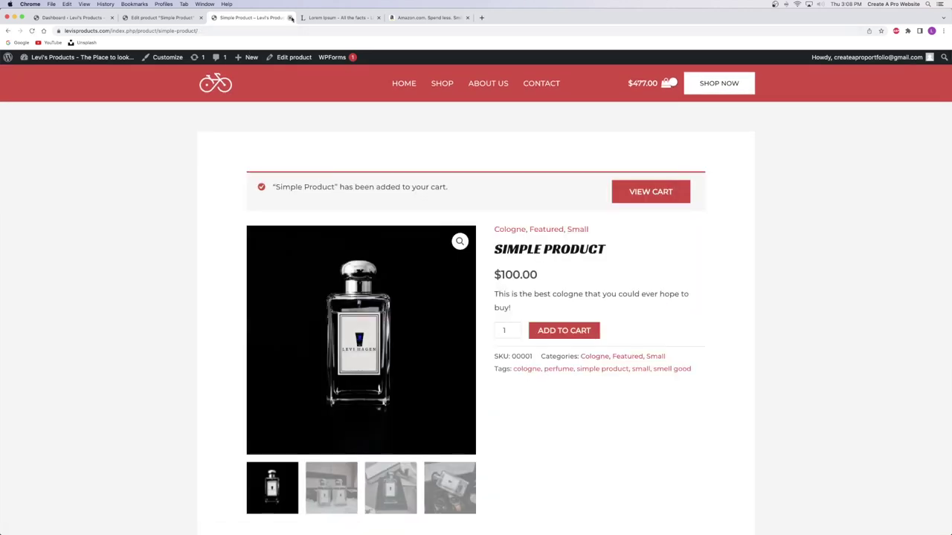
pyautogui.click(290, 17)
pyautogui.scroll(-5, 261, 354)
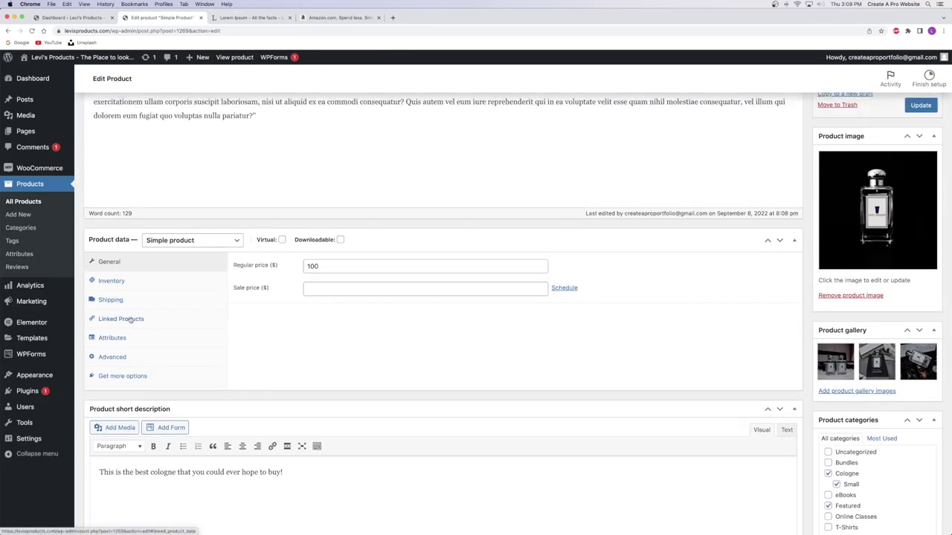
# Add Digital Product (00007) as a cross-sell of Simple Product and update the product.
pyautogui.click(131, 320)
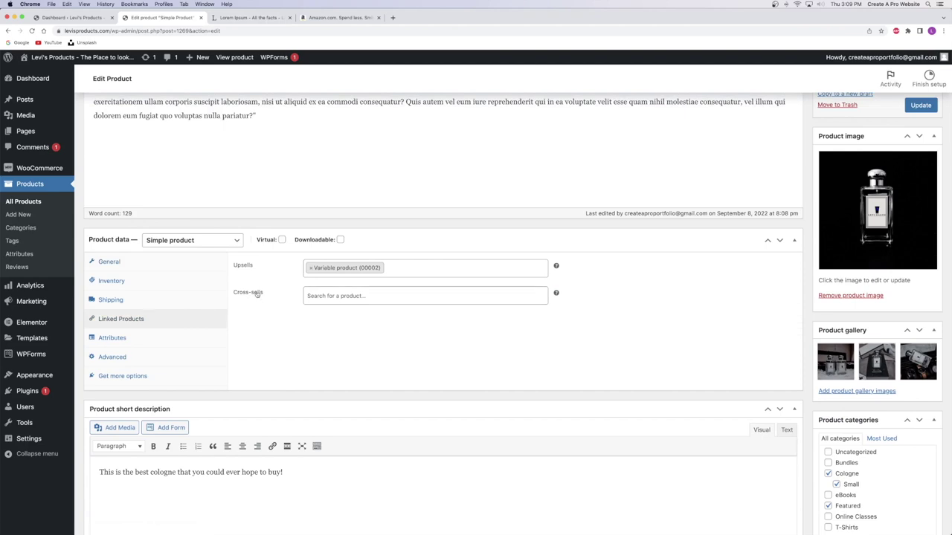
pyautogui.click(347, 296)
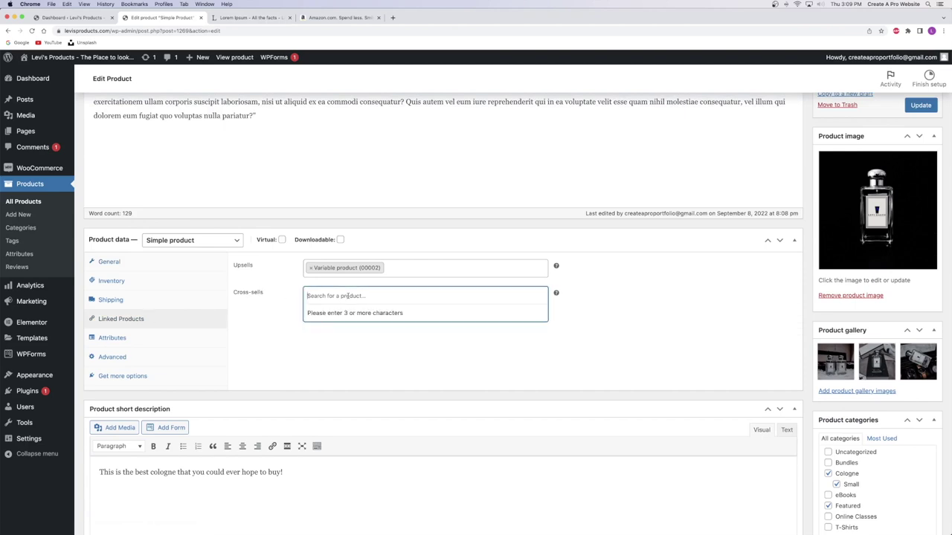
pyautogui.write('dig')
pyautogui.press('Return')
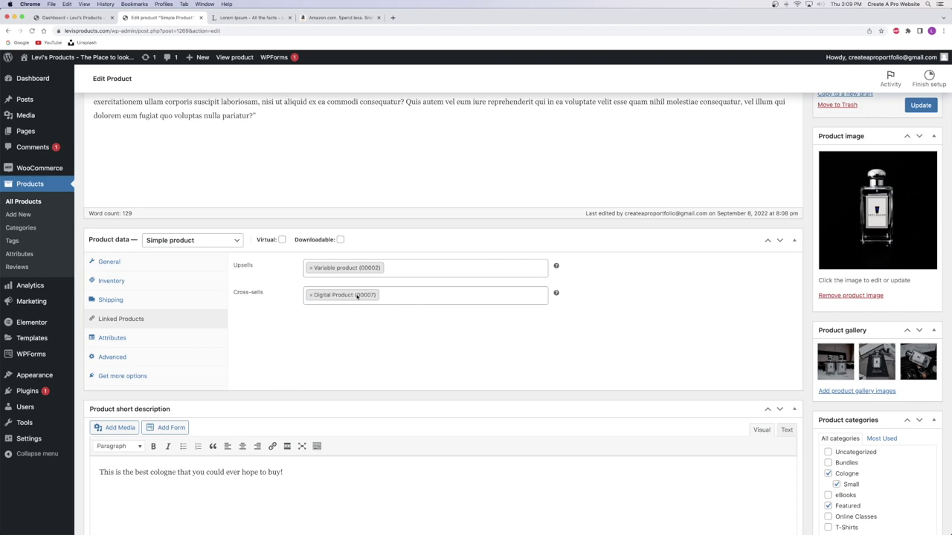
pyautogui.click(920, 105)
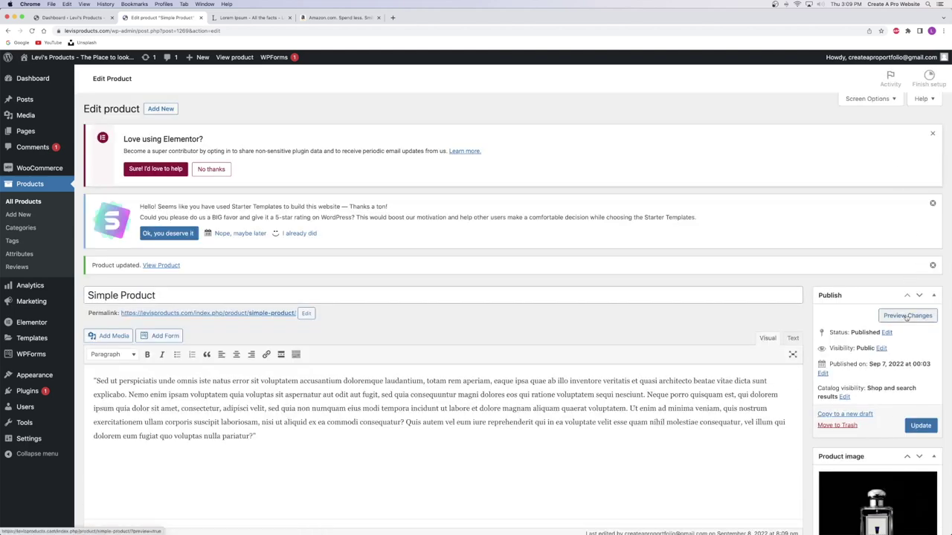
# Preview Simple Product, check Variable Product under You May Also Like, and open the cart summary.
pyautogui.click(905, 319)
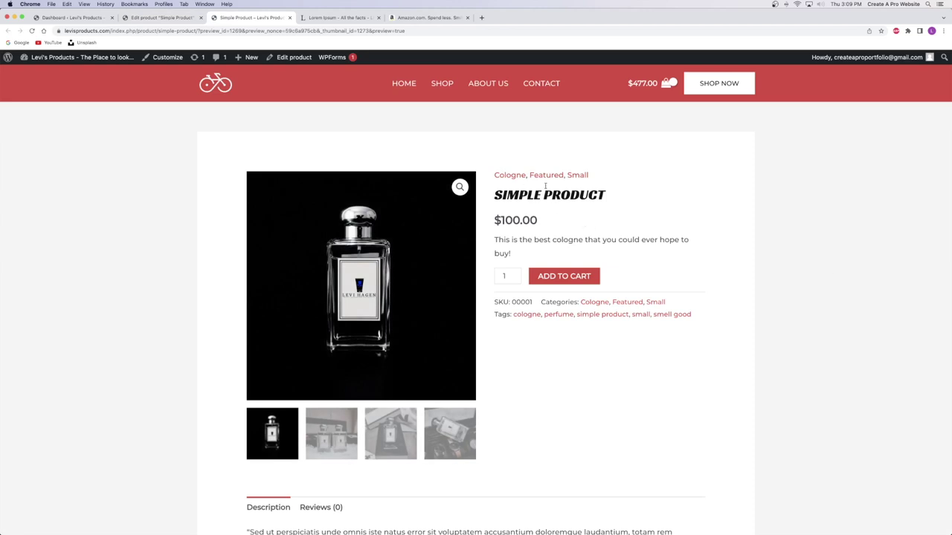
pyautogui.scroll(-10, 545, 185)
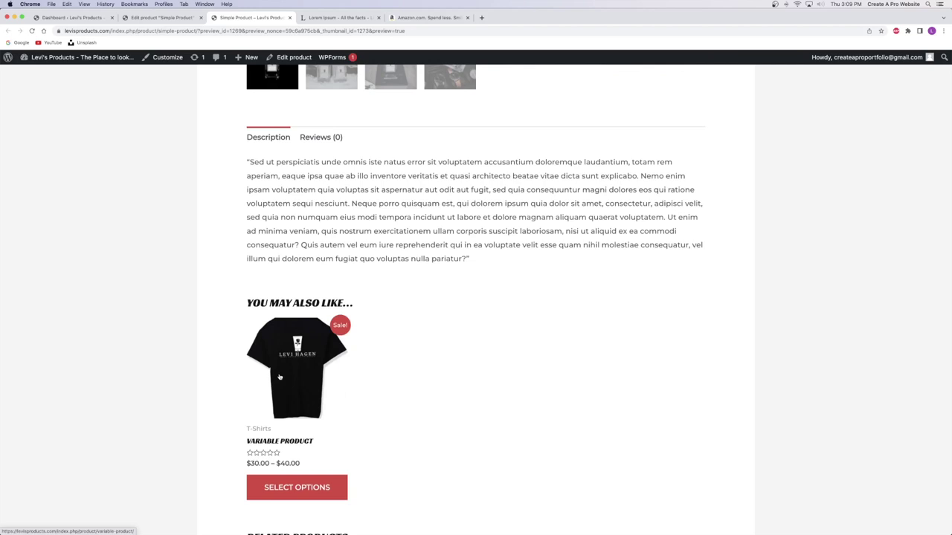
pyautogui.moveTo(247, 301); pyautogui.dragTo(343, 304)
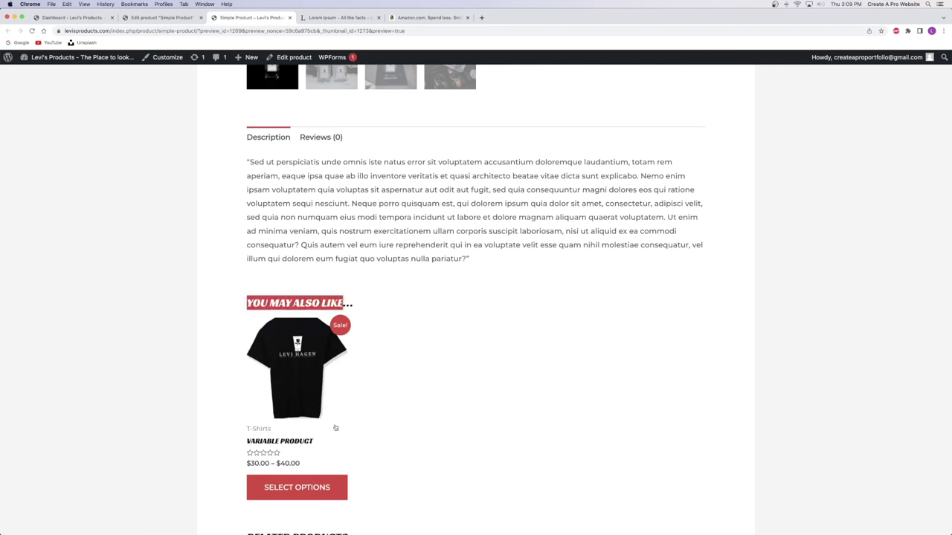
pyautogui.click(407, 296)
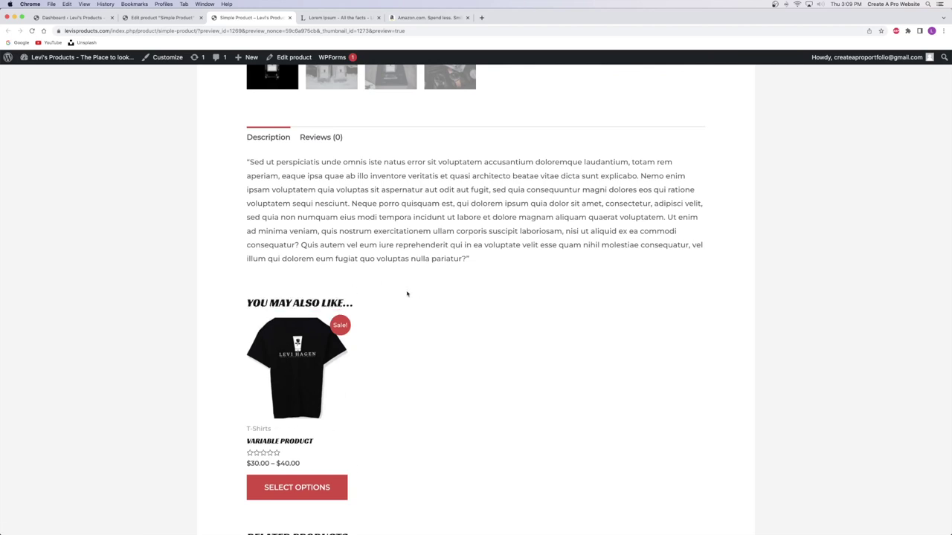
pyautogui.scroll(10, 347, 383)
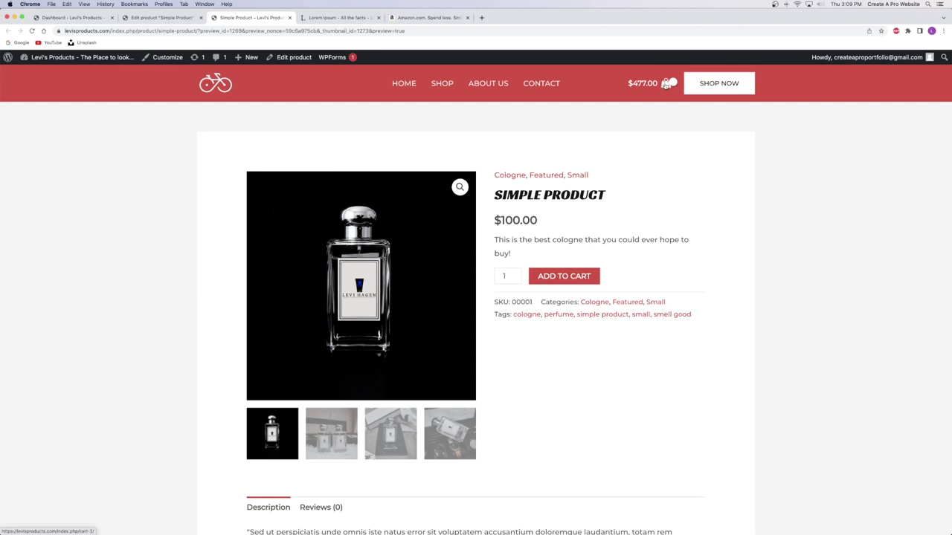
pyautogui.click(667, 84)
# Go to the cart page and confirm Digital Product ($200.00) appears under You May Be Interested In.
pyautogui.click(831, 482)
pyautogui.scroll(-3, 385, 328)
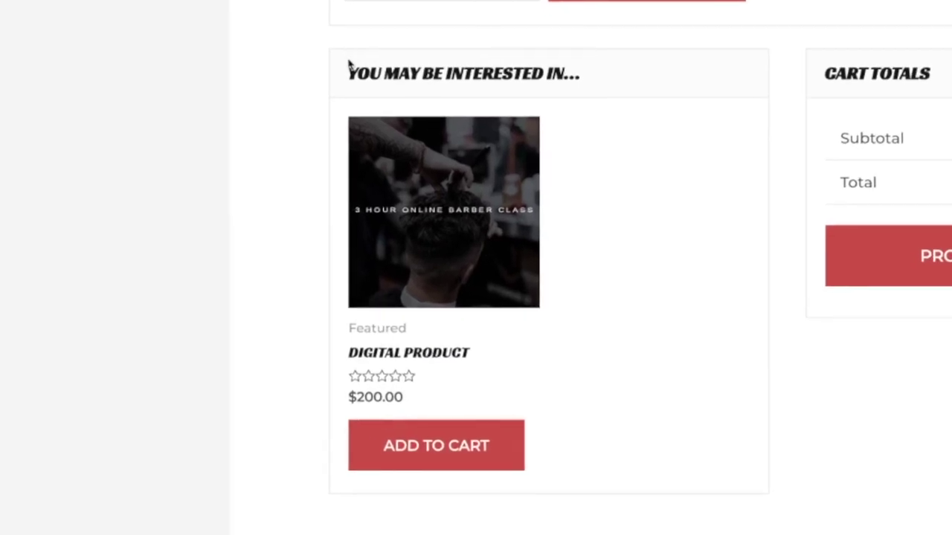
pyautogui.moveTo(256, 225); pyautogui.dragTo(378, 232)
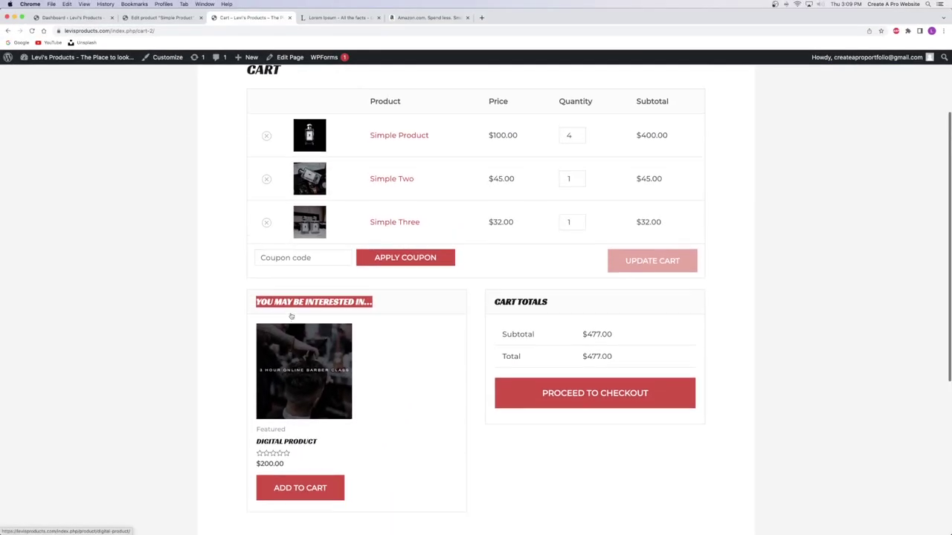
pyautogui.scroll(2, 291, 317)
pyautogui.click(248, 340)
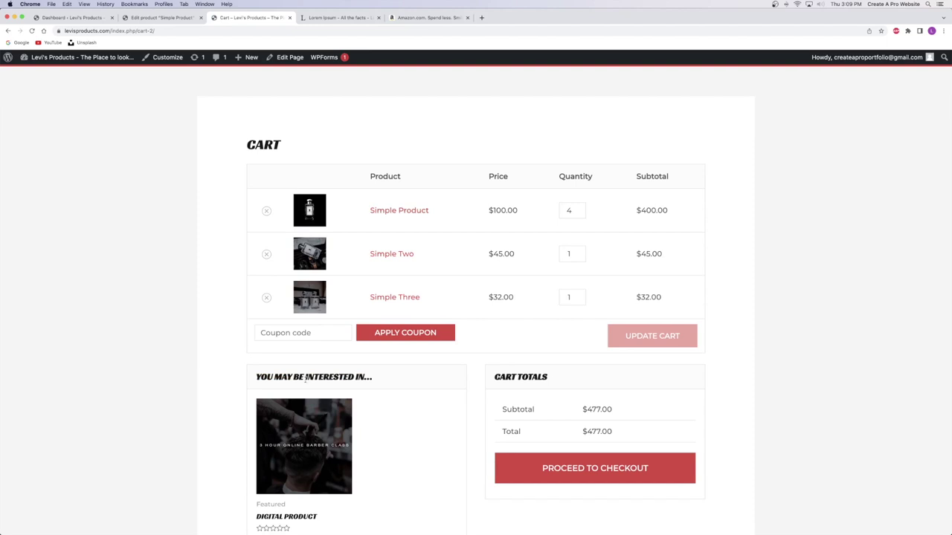
pyautogui.scroll(-2, 306, 387)
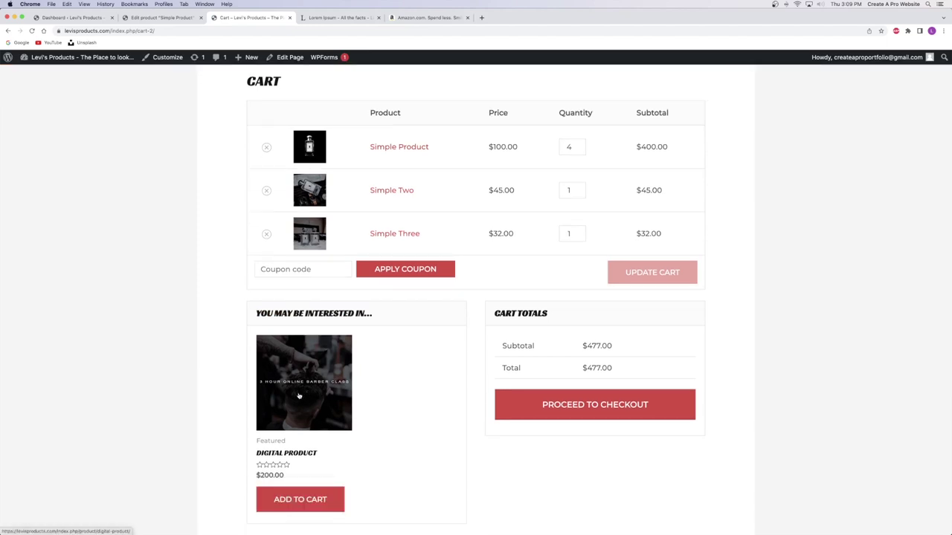
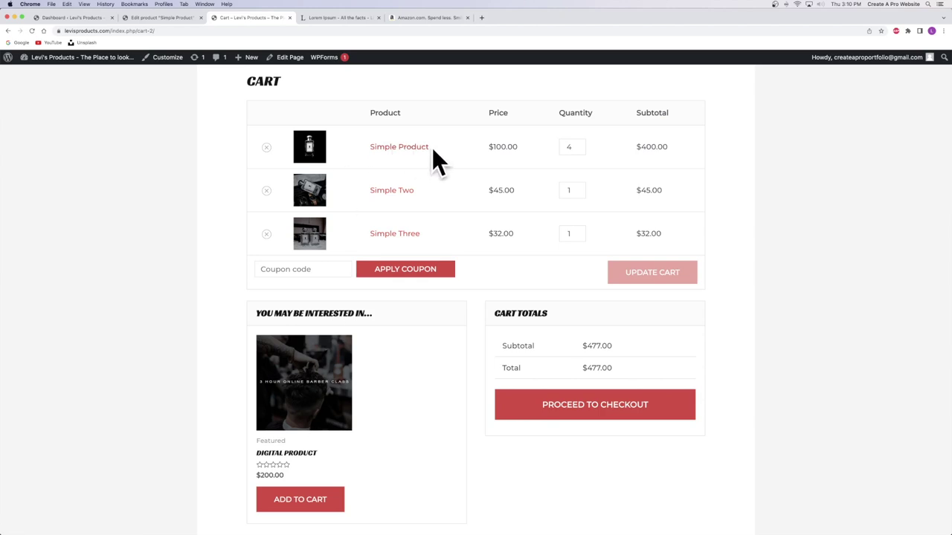
# Remove Simple Product, Simple Two and Simple Three from the cart, then return to the product editor.
pyautogui.click(266, 147)
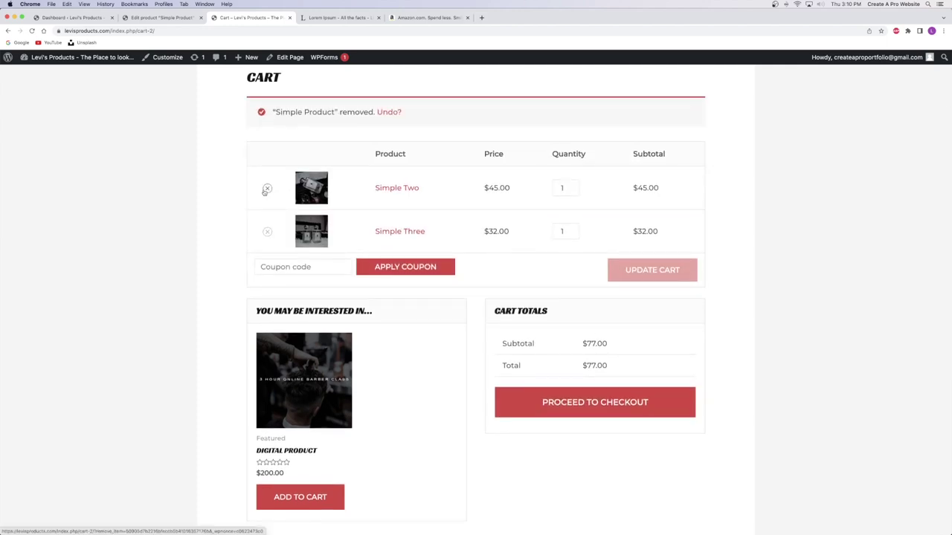
pyautogui.click(267, 191)
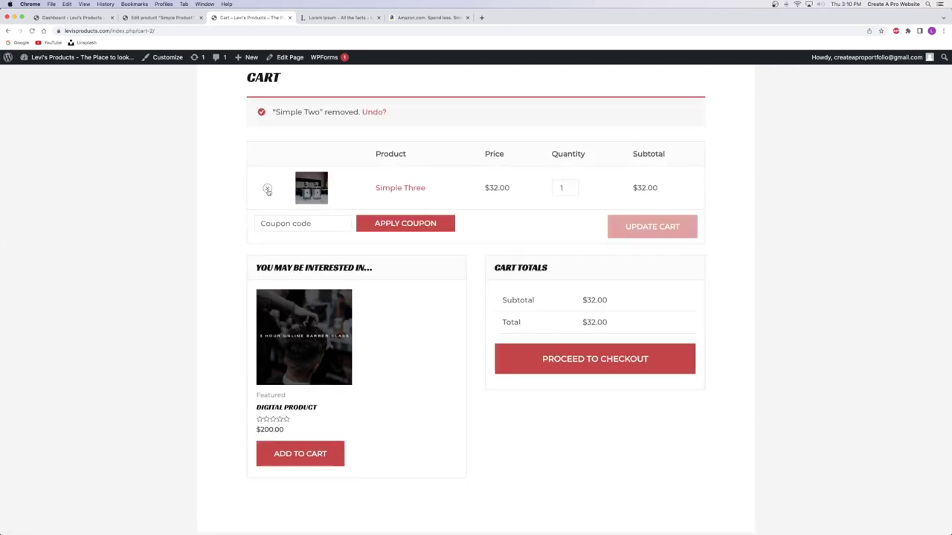
pyautogui.click(267, 189)
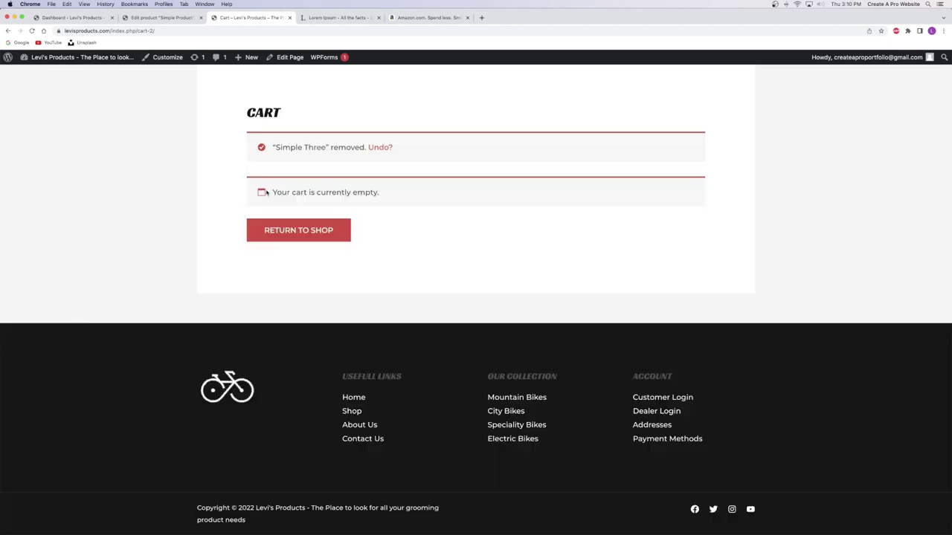
pyautogui.click(289, 17)
pyautogui.scroll(-2, 199, 265)
pyautogui.scroll(-5, 199, 265)
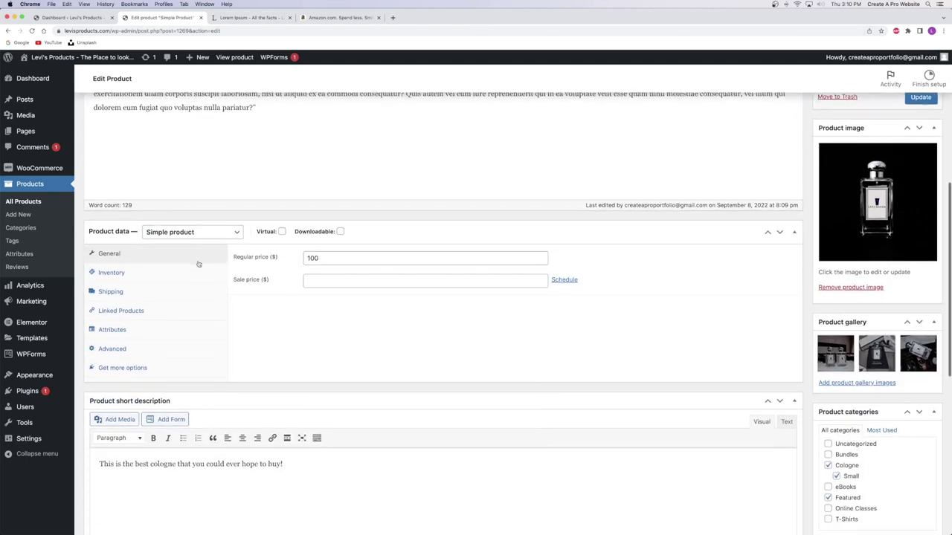
# Add Downloadable Product as a cross-sell under Linked Products.
pyautogui.click(123, 302)
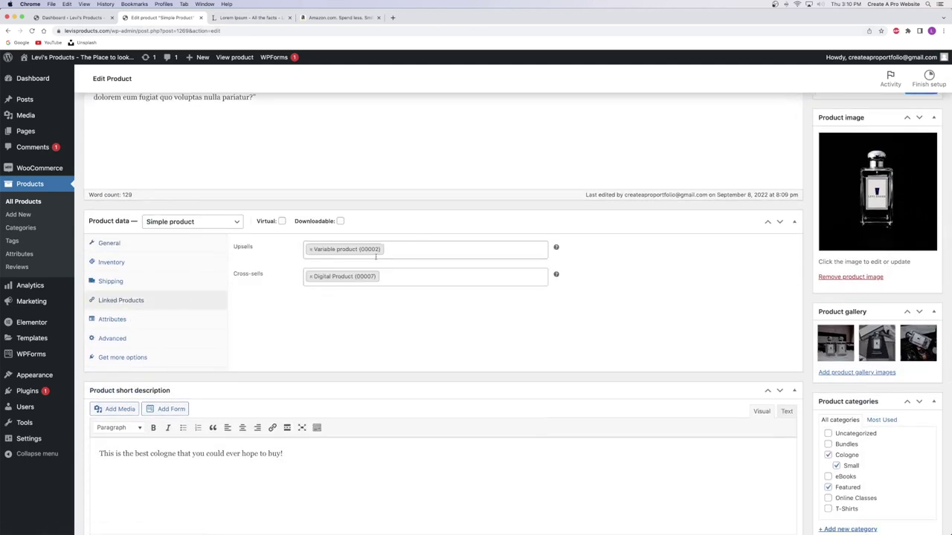
pyautogui.click(397, 275)
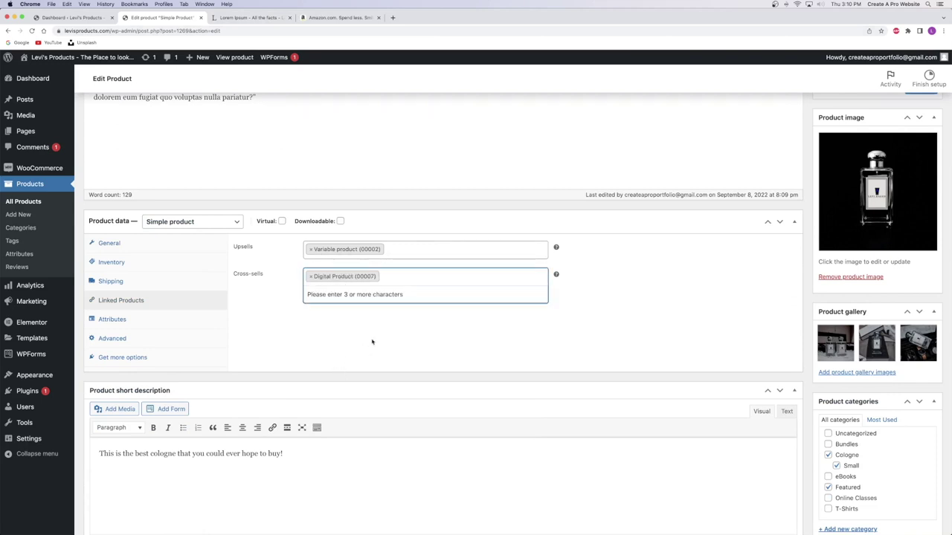
pyautogui.write('down')
pyautogui.press('Return')
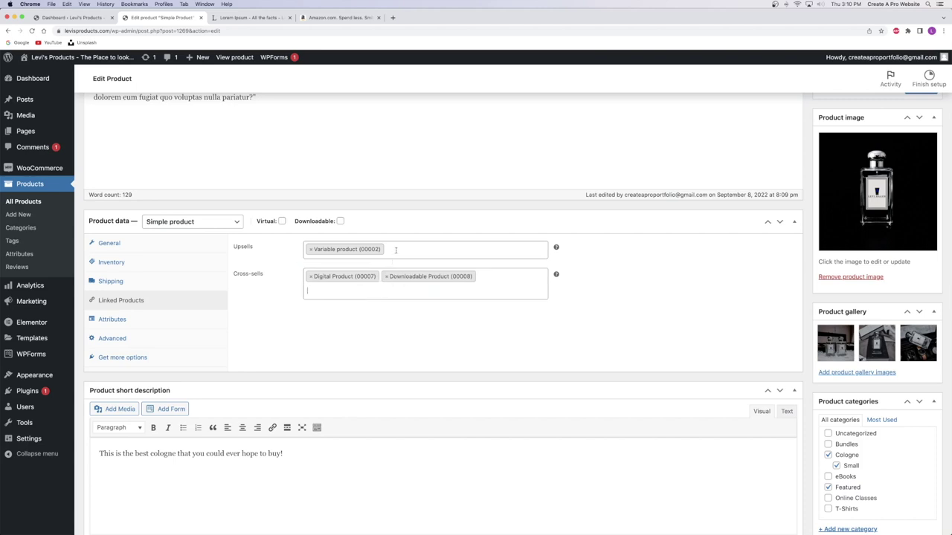
# Add Simple Three and Simple Two as upsells and update the product.
pyautogui.click(397, 251)
pyautogui.write('si')
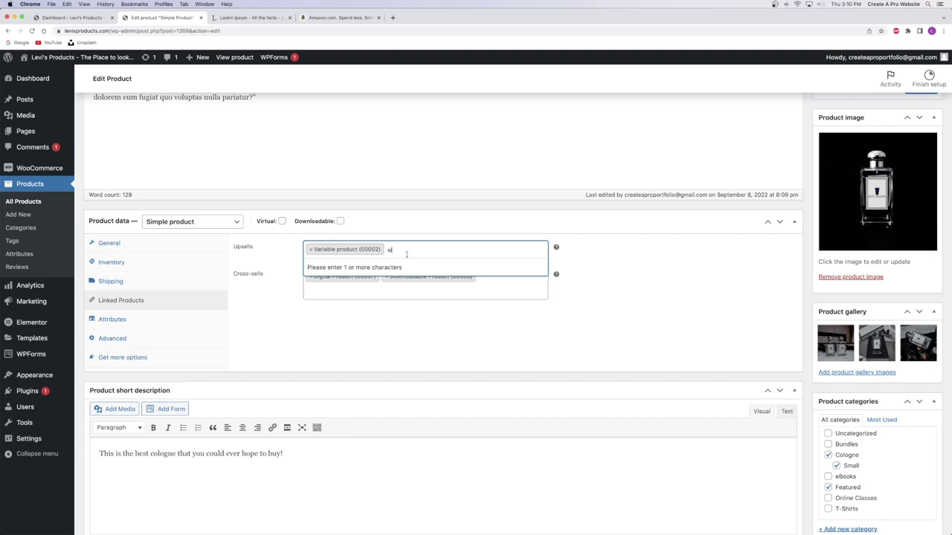
pyautogui.click(375, 285)
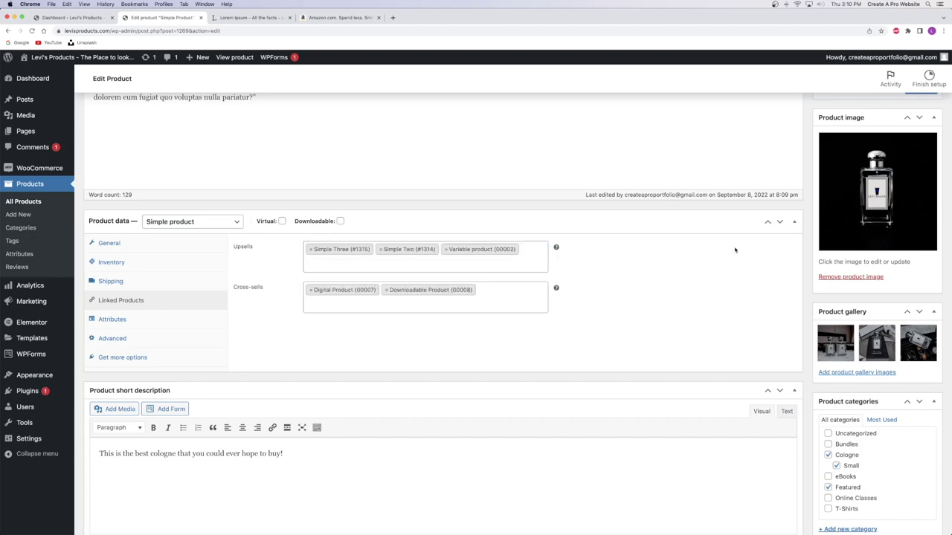
pyautogui.scroll(3, 733, 251)
pyautogui.click(920, 203)
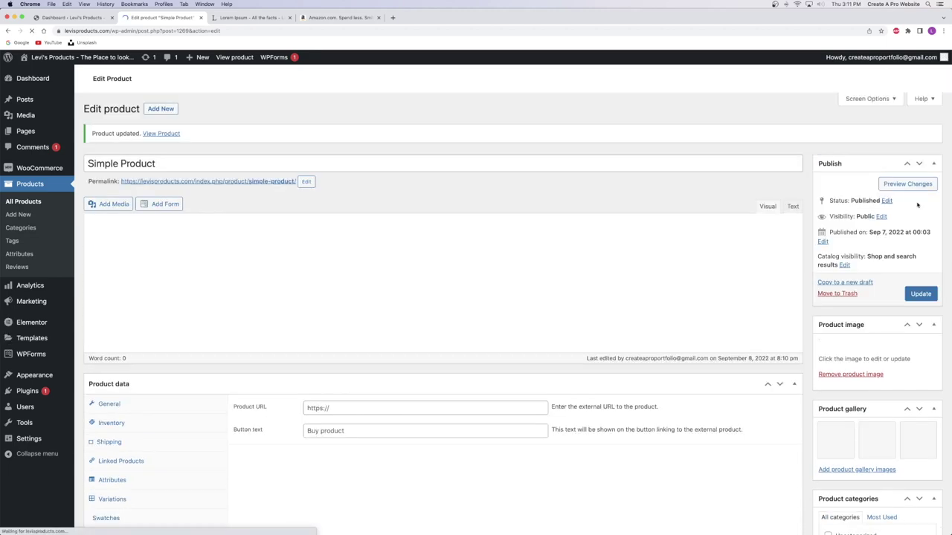
pyautogui.click(908, 194)
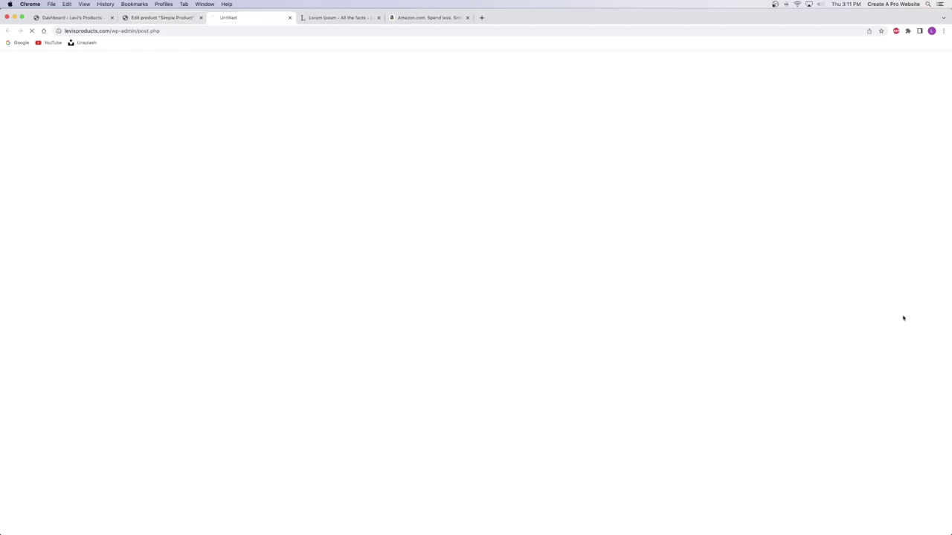
# Check the YOU MAY ALSO LIKE upsells on the Simple Product preview.
pyautogui.scroll(-10, 519, 318)
pyautogui.moveTo(252, 263); pyautogui.dragTo(361, 269)
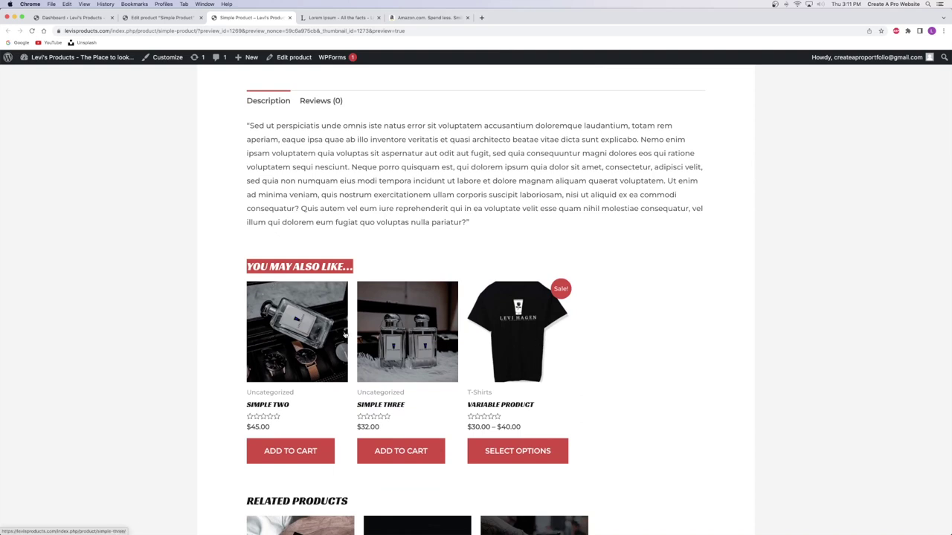
pyautogui.press('super+Left')
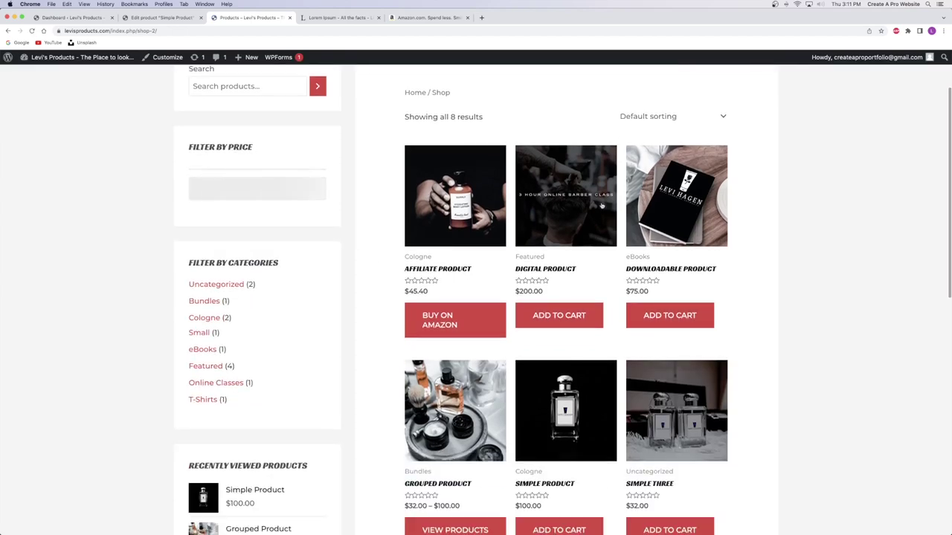
# Add Simple Product to the cart, view the cart, then remove it again.
pyautogui.scroll(-2, 578, 336)
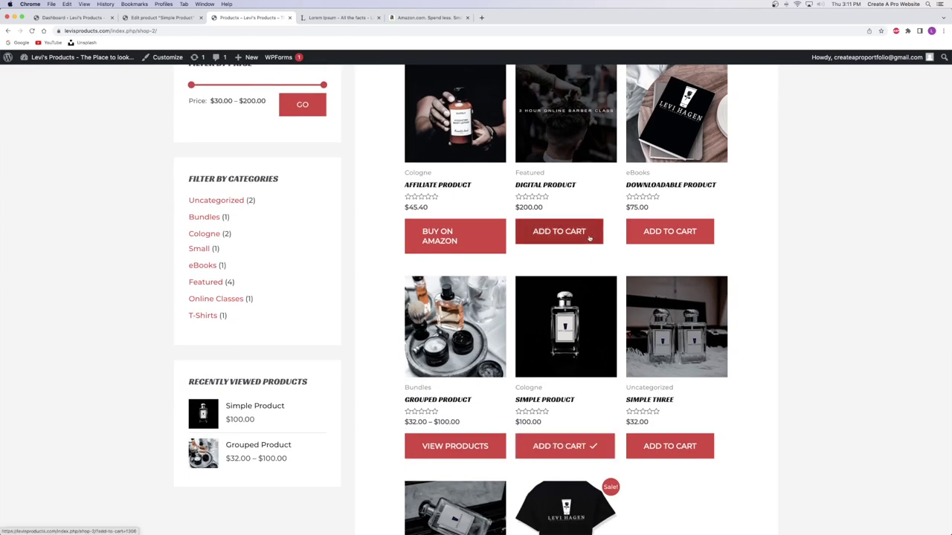
pyautogui.scroll(3, 586, 229)
pyautogui.scroll(-3, 586, 229)
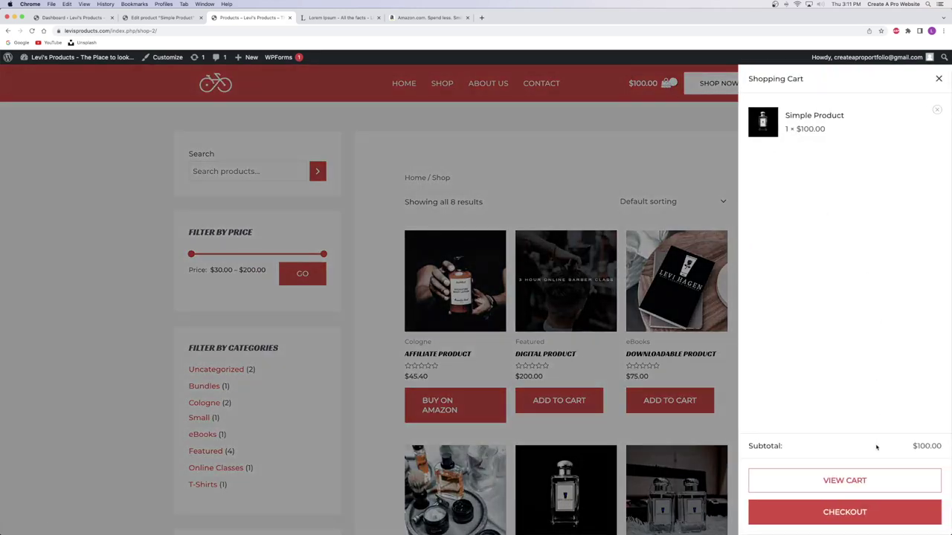
pyautogui.click(870, 480)
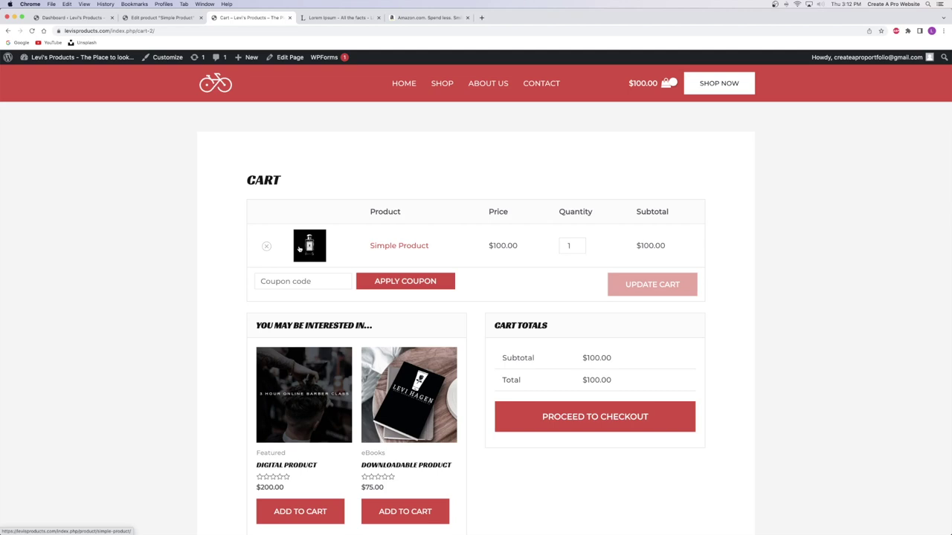
pyautogui.click(267, 246)
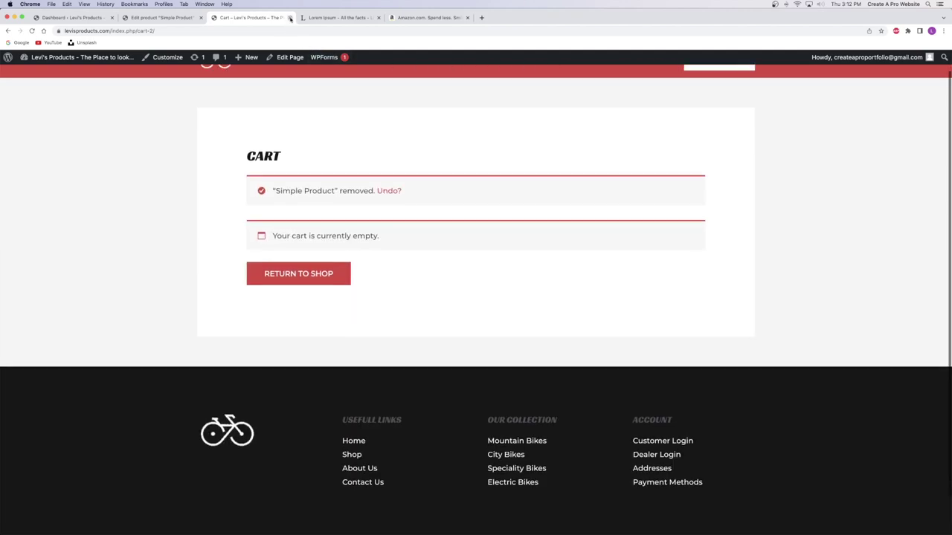
pyautogui.click(289, 18)
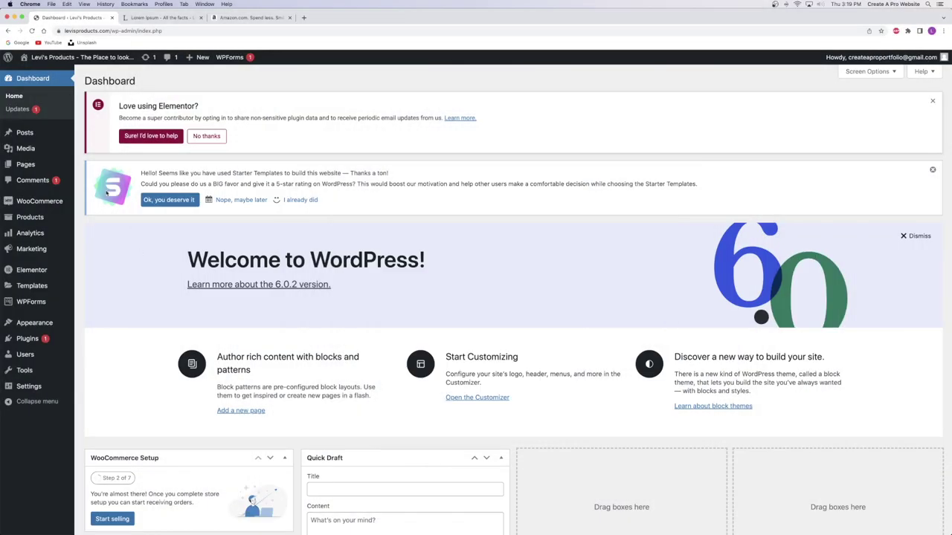
# Launch the live site in a new tab and start the Astra Customizer from its admin bar.
pyautogui.moveTo(74, 58)
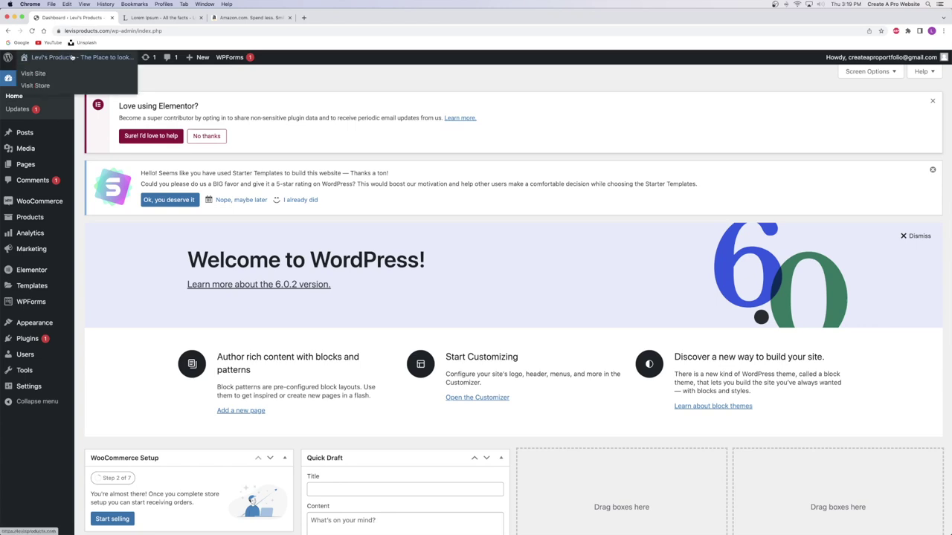
pyautogui.rightClick(43, 73)
pyautogui.click(72, 76)
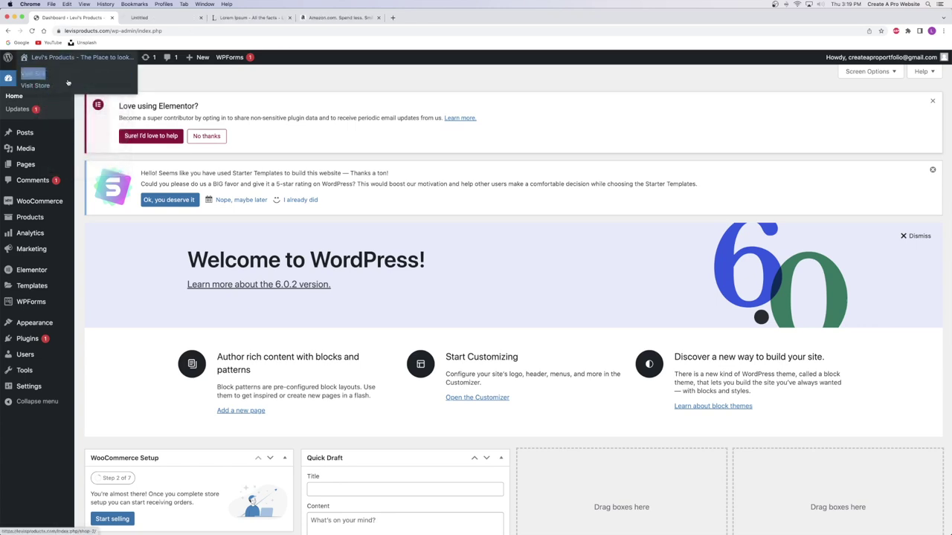
pyautogui.click(159, 18)
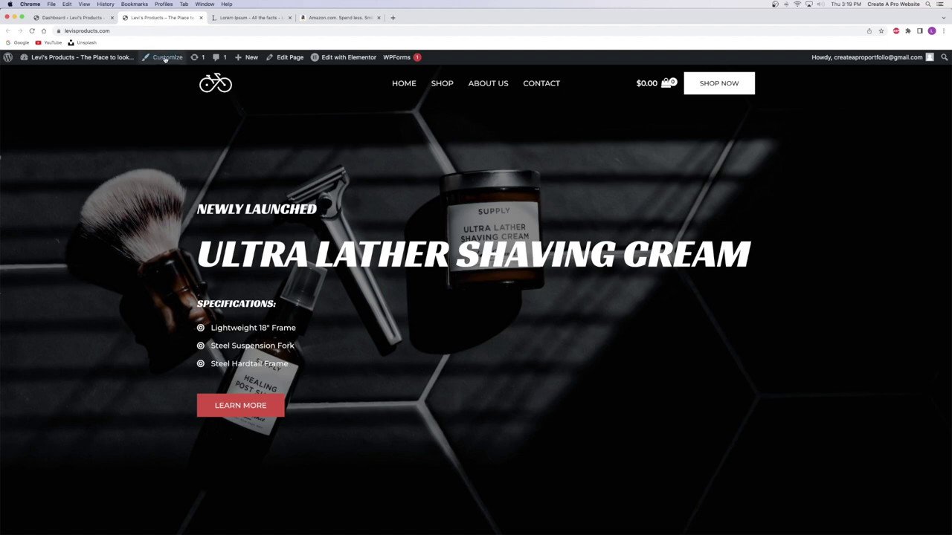
pyautogui.click(67, 17)
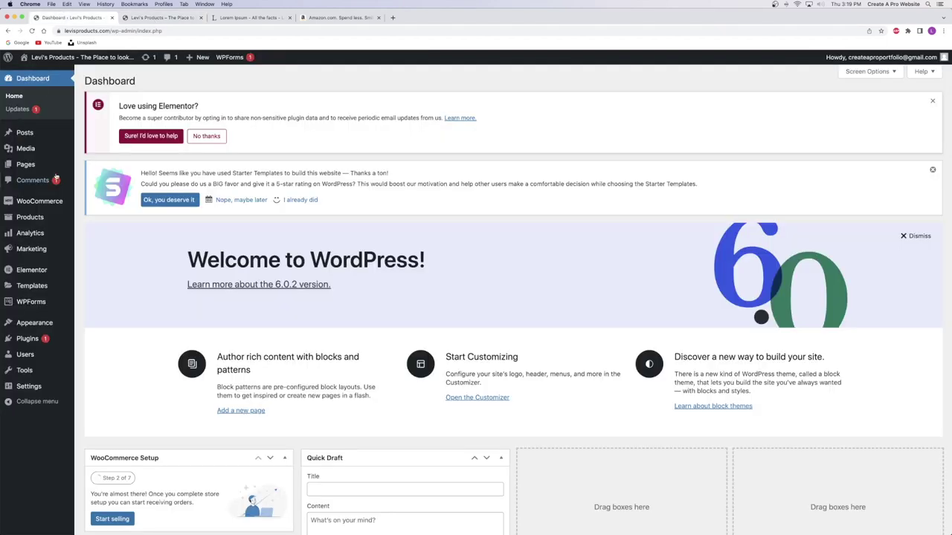
pyautogui.moveTo(37, 326)
pyautogui.click(158, 17)
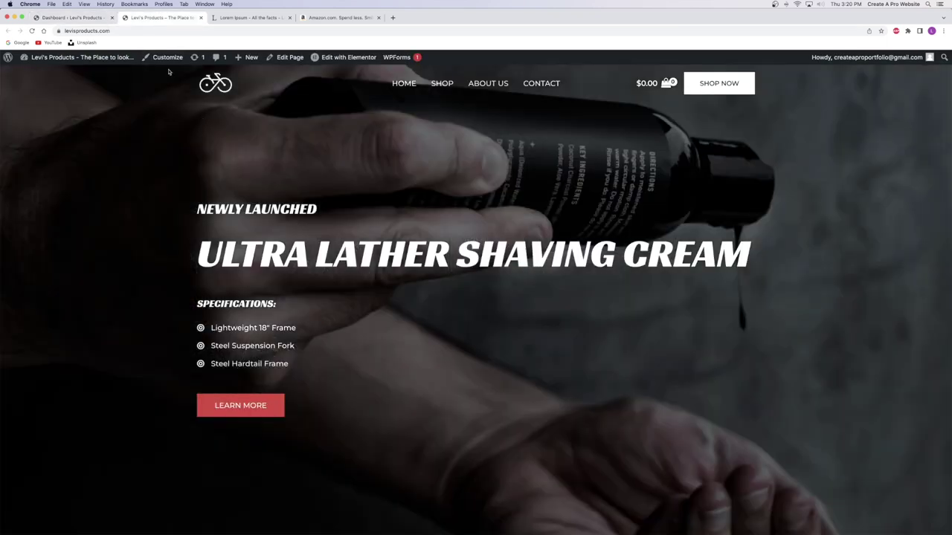
pyautogui.click(158, 57)
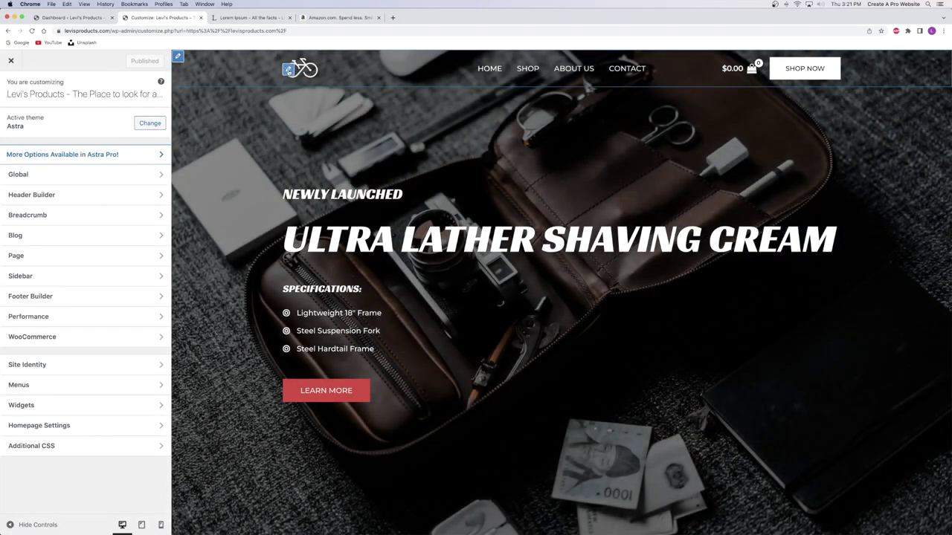
# Look over the logo settings, then bring up the Astra Header Builder.
pyautogui.click(288, 70)
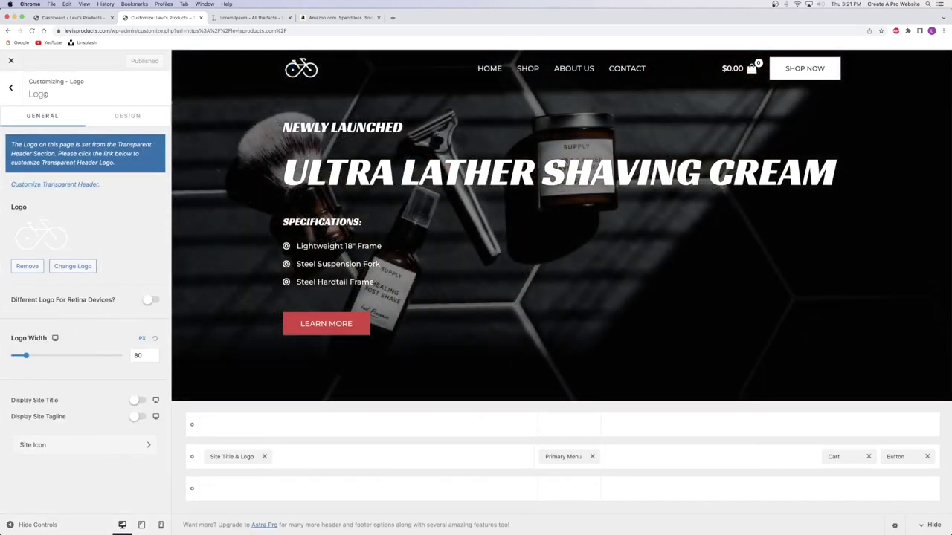
pyautogui.press('Escape')
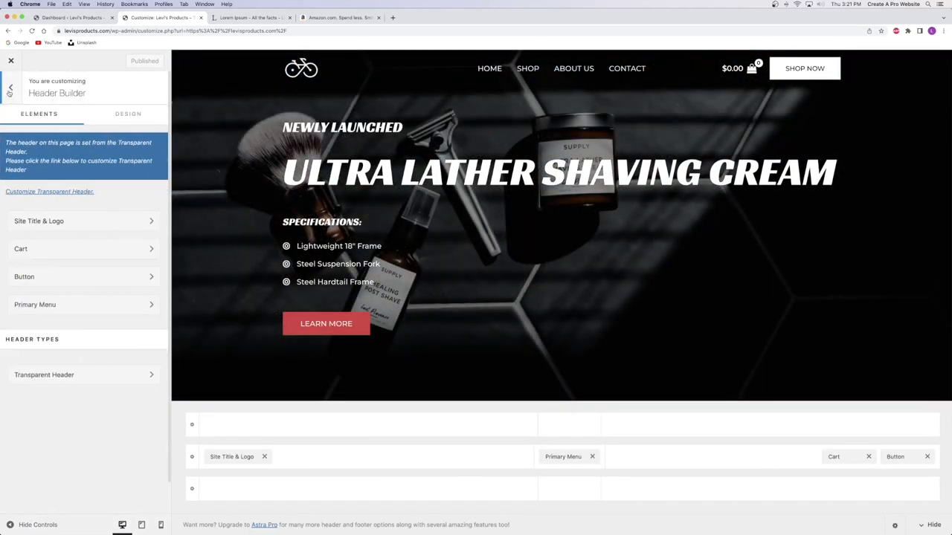
pyautogui.press('Escape')
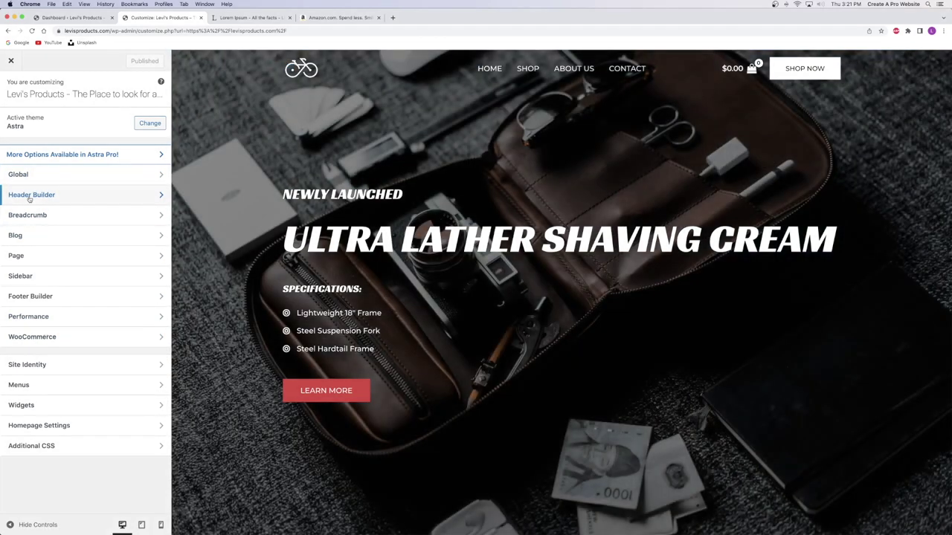
pyautogui.click(30, 195)
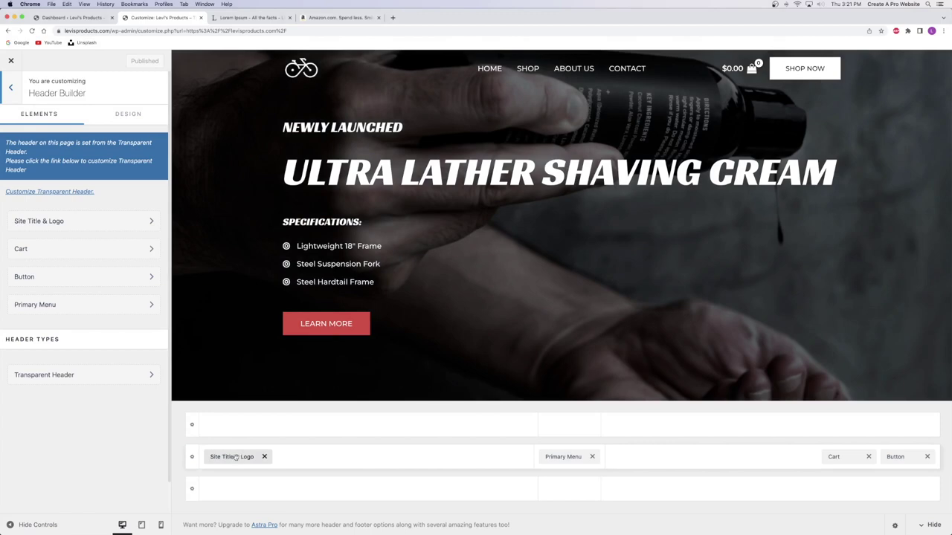
# Place Site Title & Logo on the left and Primary Menu in the main row; close the Lorem Ipsum and Amazon tabs.
pyautogui.moveTo(235, 457)
pyautogui.mouseDown()
pyautogui.moveTo(199, 451)
pyautogui.moveTo(219, 455)
pyautogui.mouseUp()
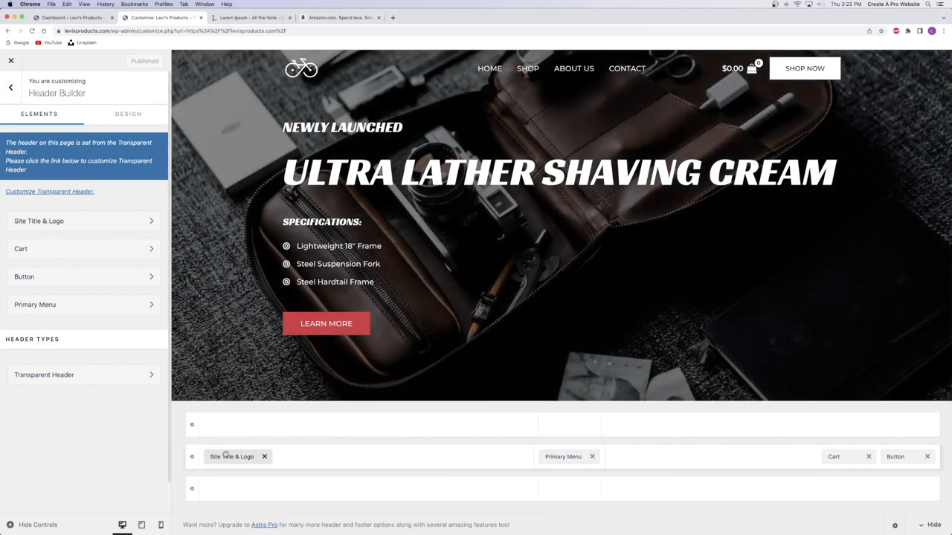
pyautogui.moveTo(225, 455); pyautogui.dragTo(520, 453)
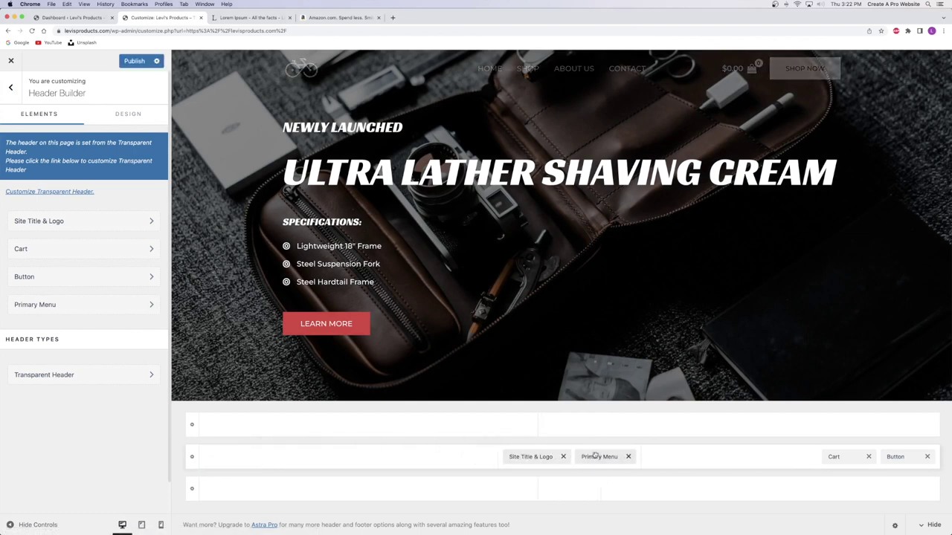
pyautogui.moveTo(601, 457); pyautogui.dragTo(571, 489)
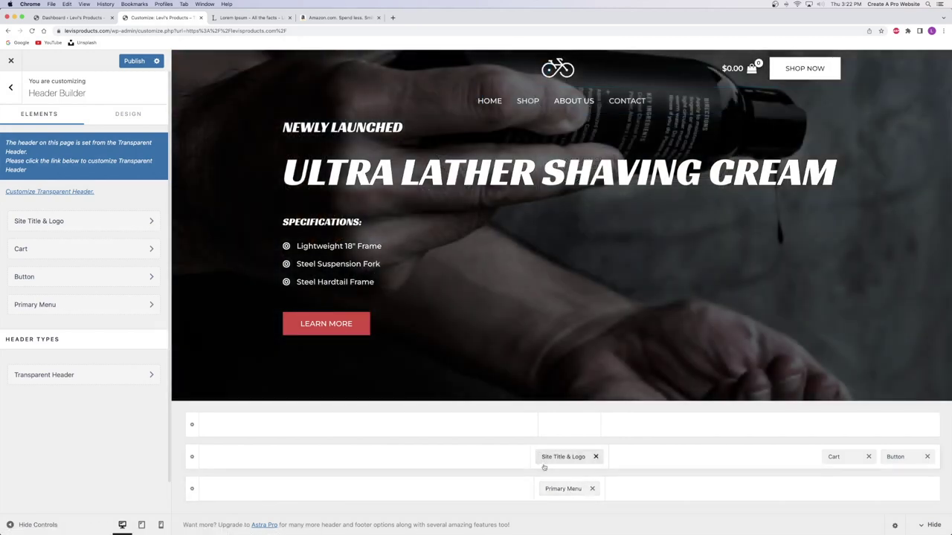
pyautogui.moveTo(554, 458); pyautogui.dragTo(753, 458)
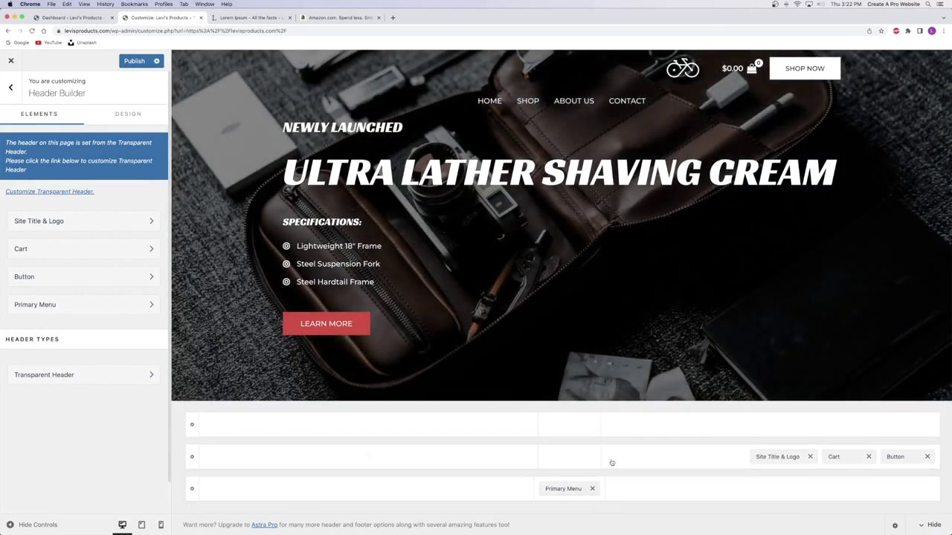
pyautogui.moveTo(773, 457); pyautogui.dragTo(231, 457)
pyautogui.moveTo(573, 477); pyautogui.dragTo(570, 461)
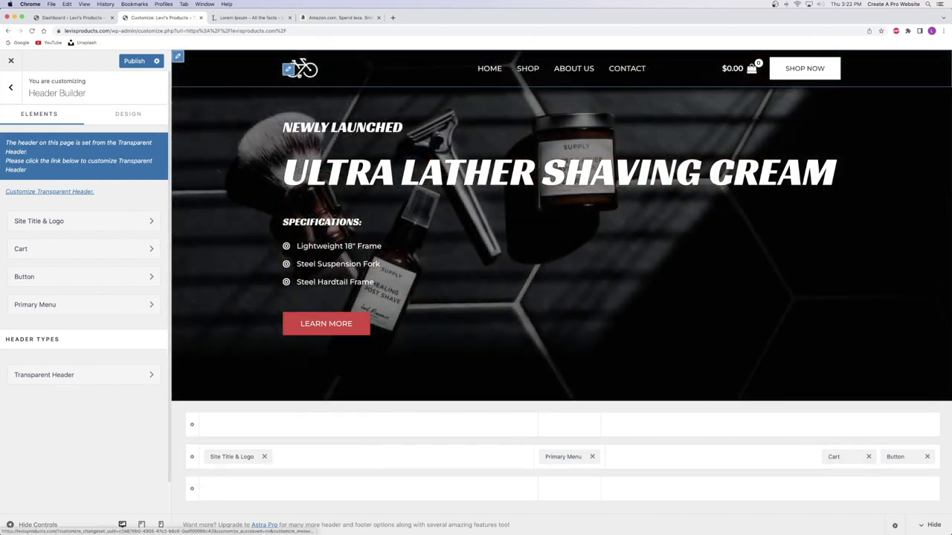
pyautogui.click(290, 17)
pyautogui.click(289, 17)
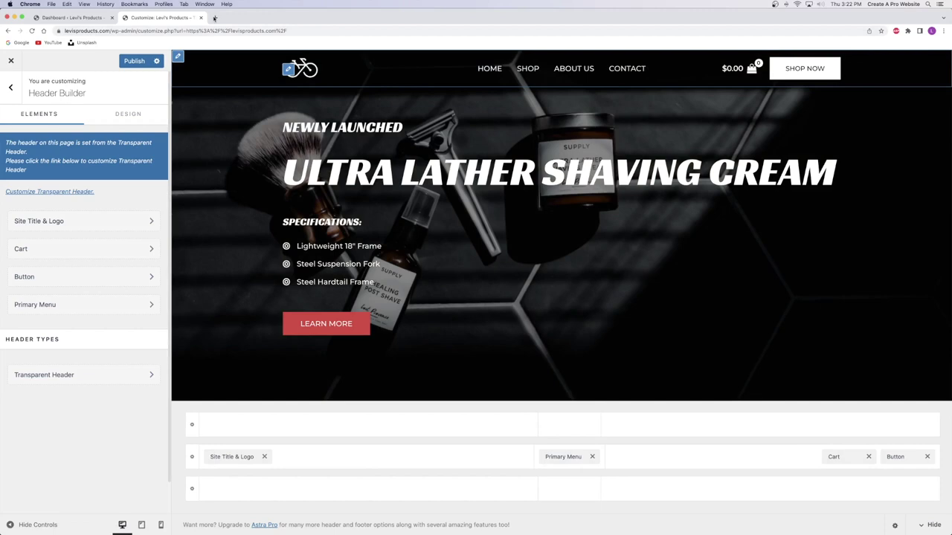
# Load logomakr.com in a new tab and start a new design.
pyautogui.click(214, 17)
pyautogui.click(239, 31)
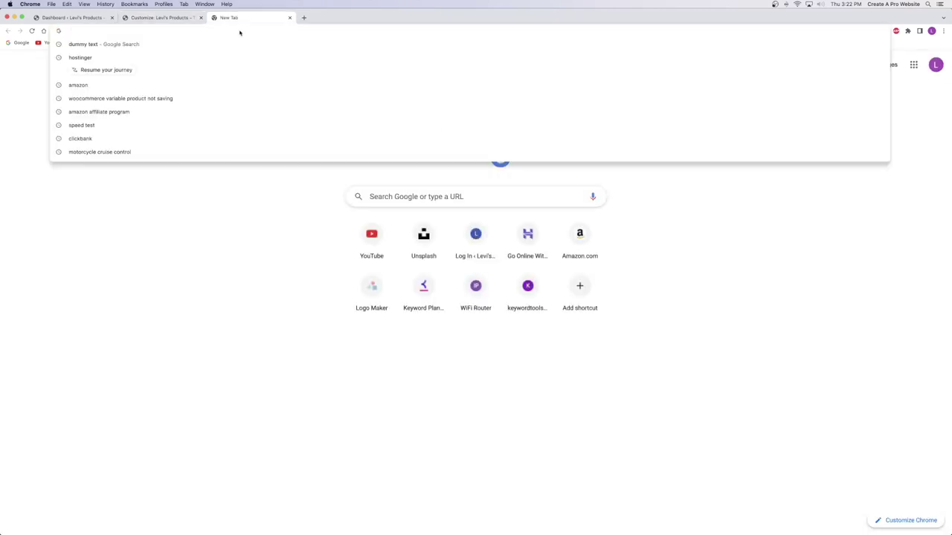
pyautogui.write('logomakr')
pyautogui.press('Return')
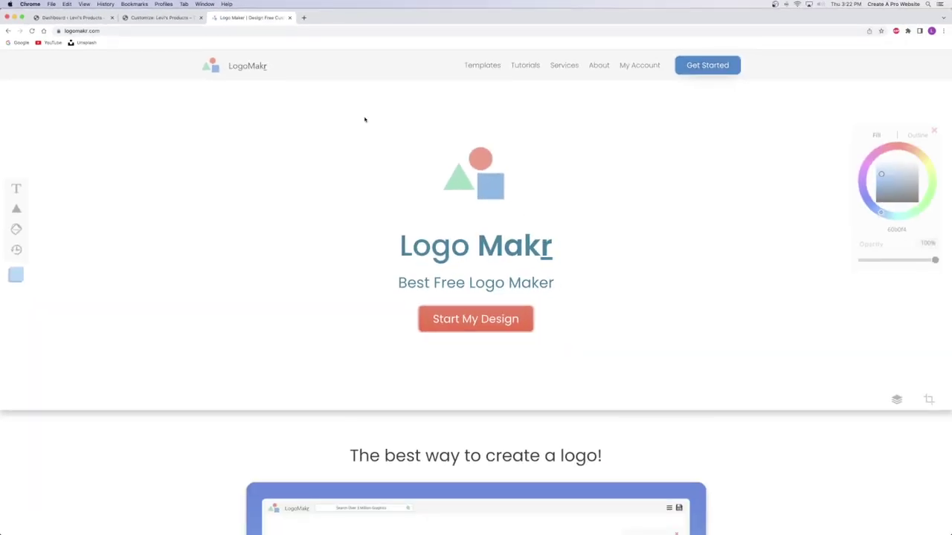
pyautogui.click(483, 319)
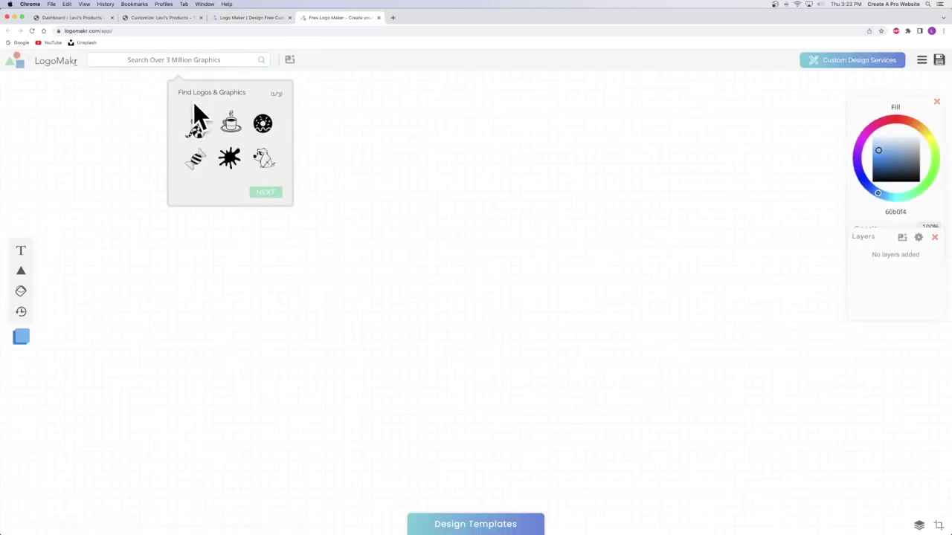
# Add and delete a test text box and a square, leaving a blank canvas.
pyautogui.click(554, 223)
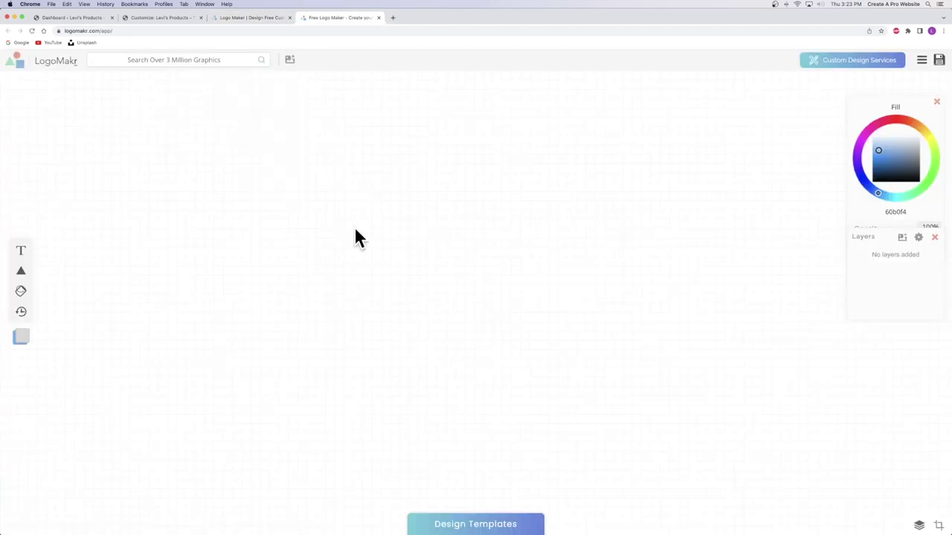
pyautogui.moveTo(23, 249)
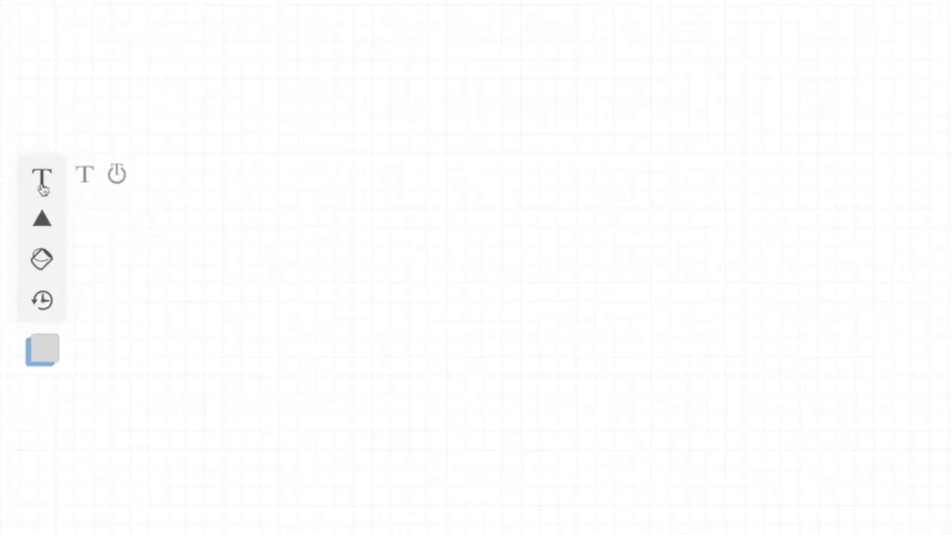
pyautogui.click(82, 177)
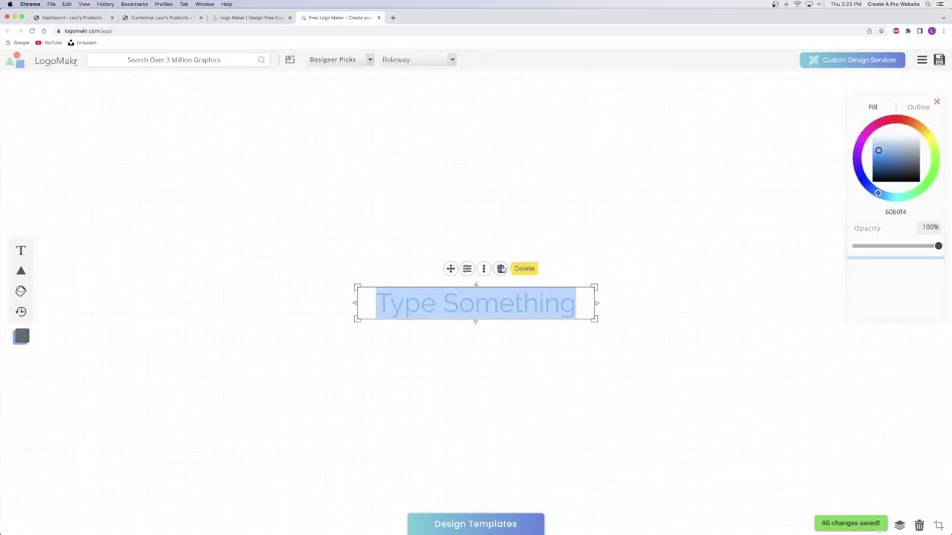
pyautogui.click(500, 269)
pyautogui.moveTo(21, 270)
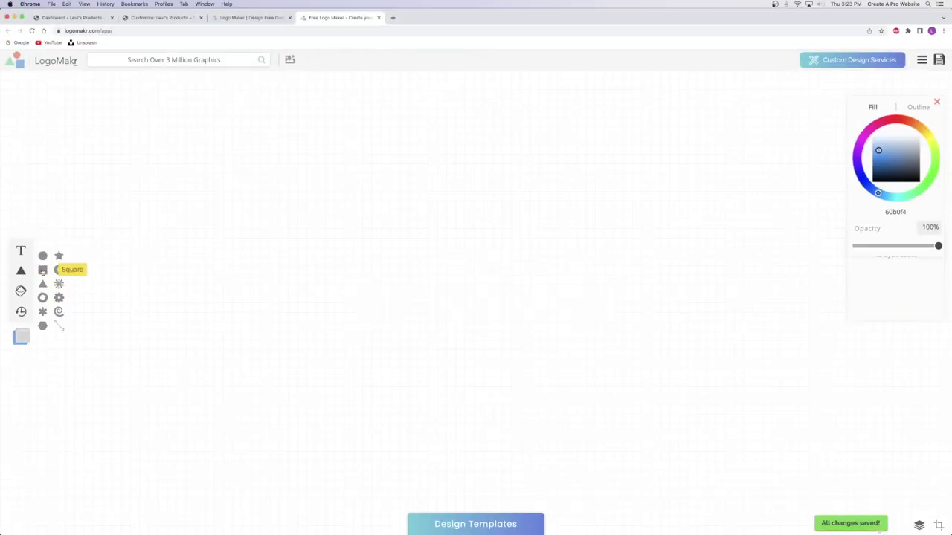
pyautogui.click(42, 271)
pyautogui.click(493, 238)
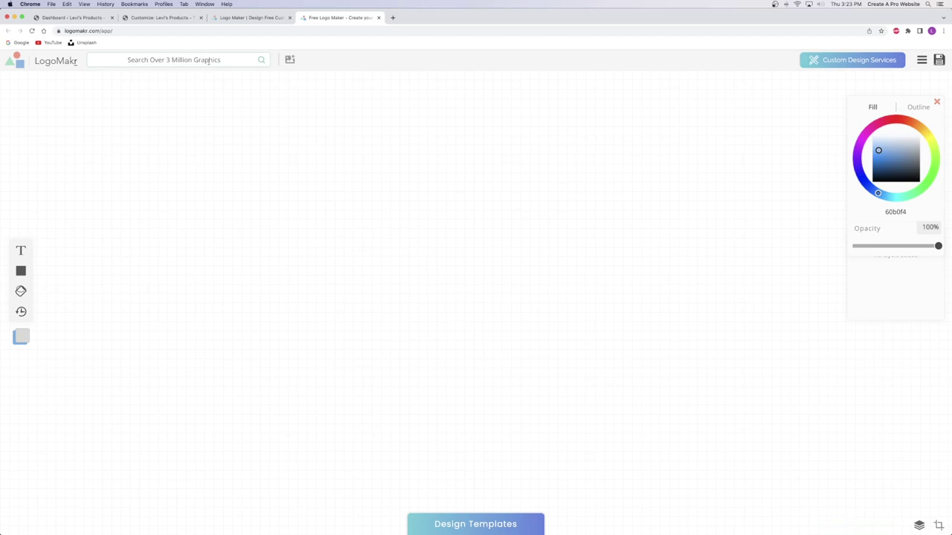
# Browse the Sketches graphics category and search the library for camera icons.
pyautogui.click(208, 60)
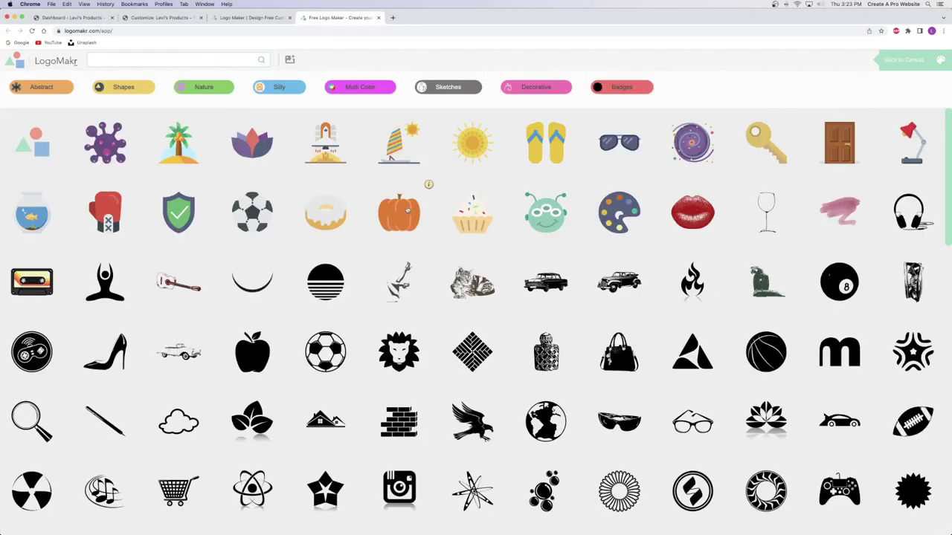
pyautogui.scroll(-10, 409, 211)
pyautogui.scroll(-8, 417, 211)
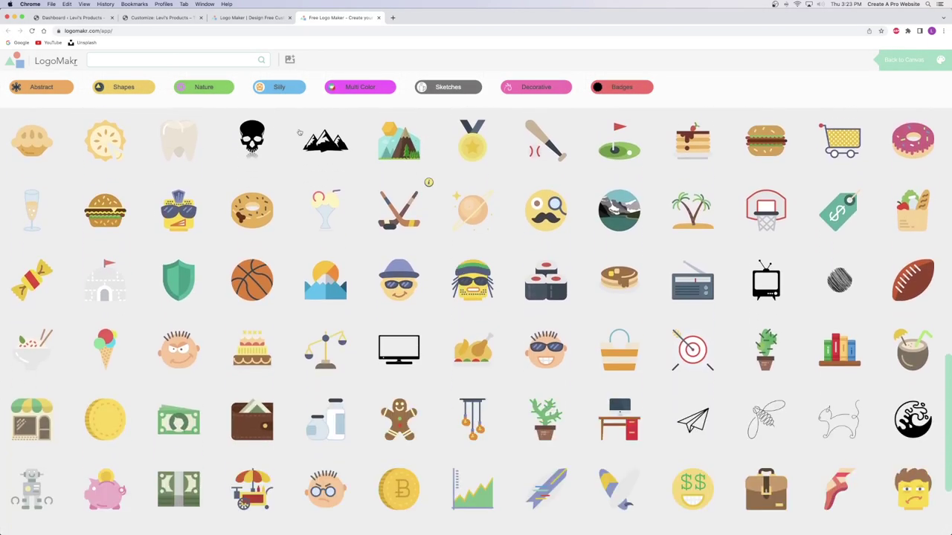
pyautogui.click(622, 88)
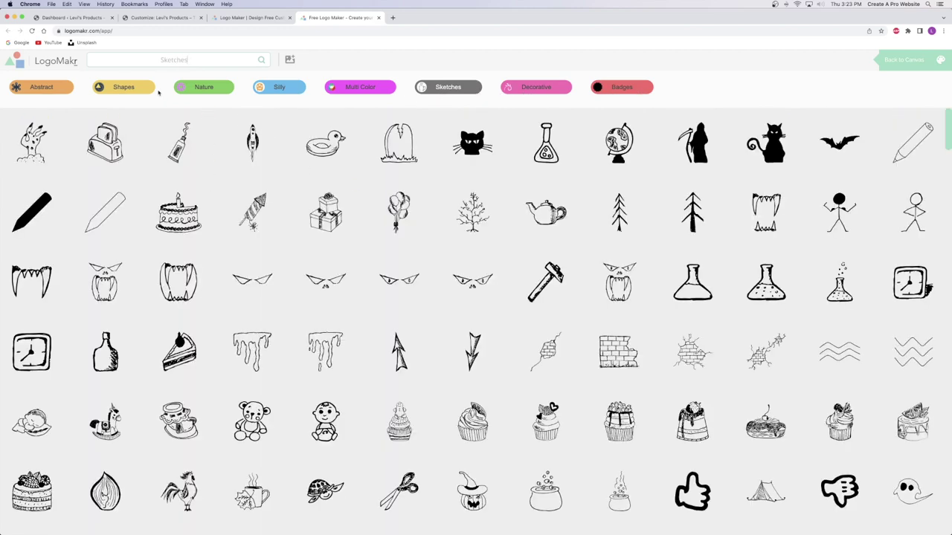
pyautogui.doubleClick(171, 60)
pyautogui.write('camera')
pyautogui.press('Return')
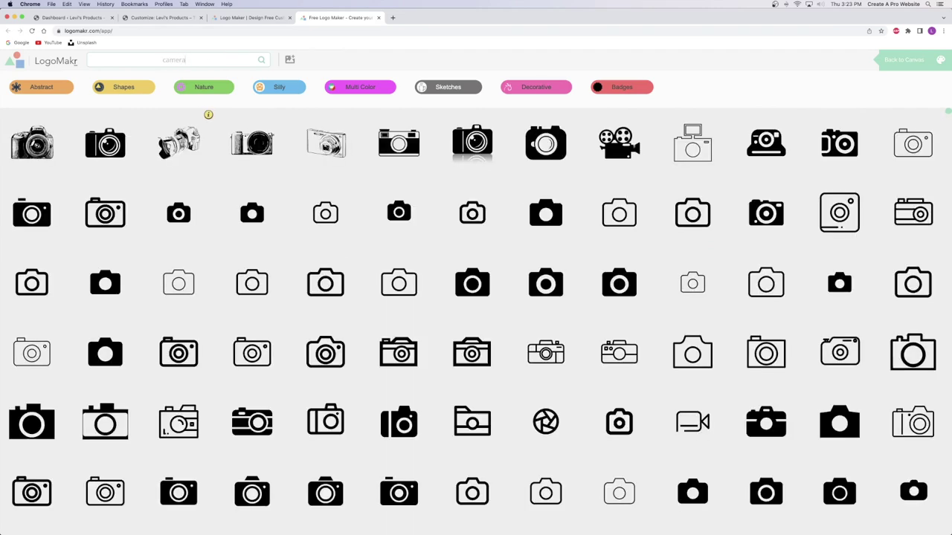
pyautogui.scroll(-5, 416, 292)
pyautogui.scroll(-10, 416, 292)
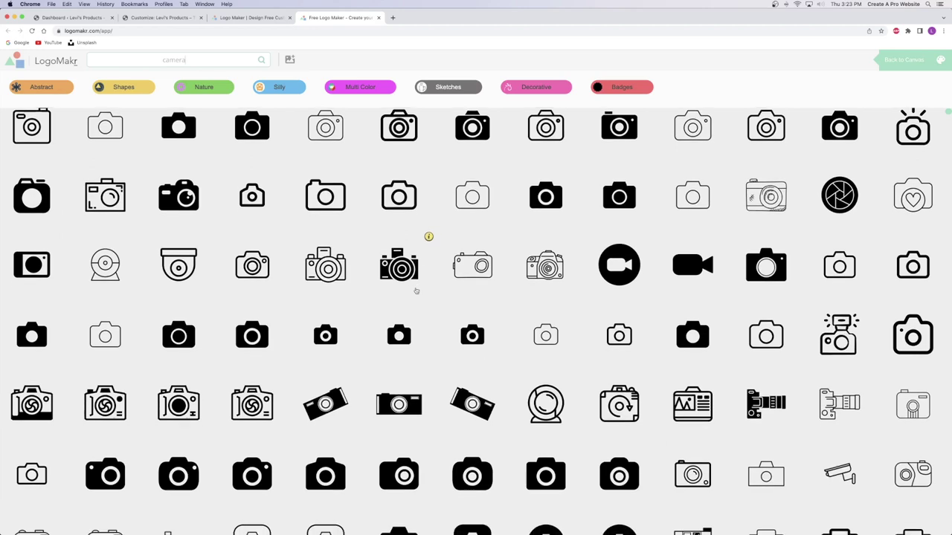
pyautogui.scroll(-10, 476, 319)
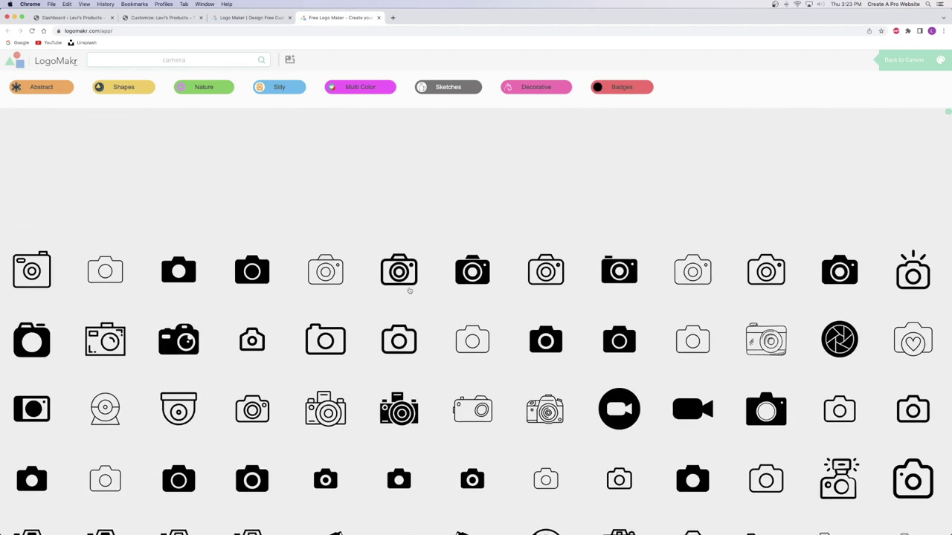
pyautogui.click(900, 61)
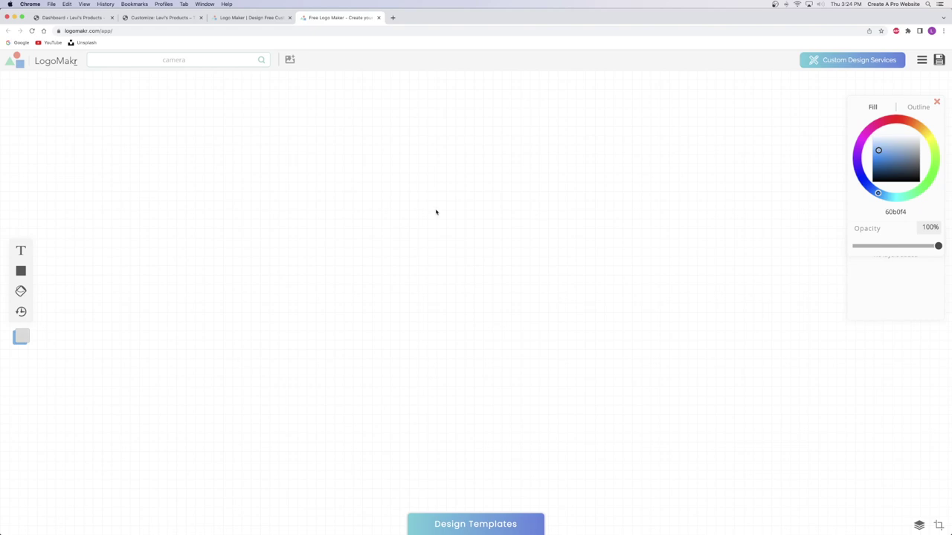
# Search the graphics for lotion bottle, then cologne, then lotion bottle again.
pyautogui.press('Return')
pyautogui.doubleClick(172, 61)
pyautogui.write('lotion bottle')
pyautogui.press('Return')
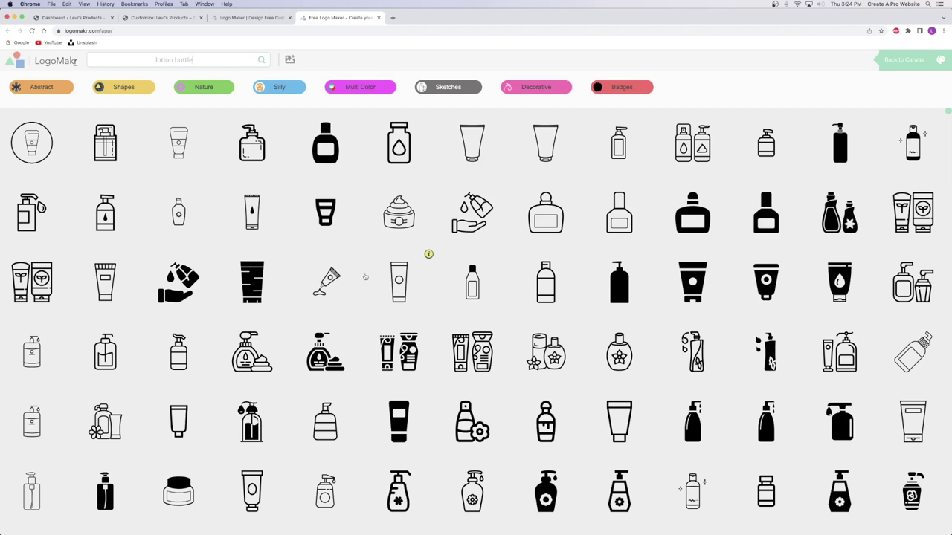
pyautogui.tripleClick(165, 60)
pyautogui.write('cologne')
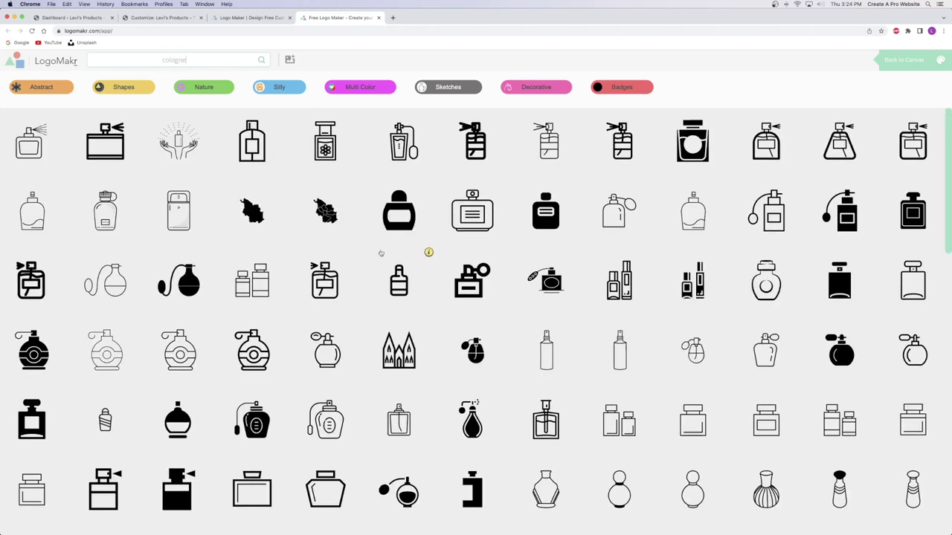
pyautogui.scroll(-5, 387, 255)
pyautogui.scroll(10, 427, 273)
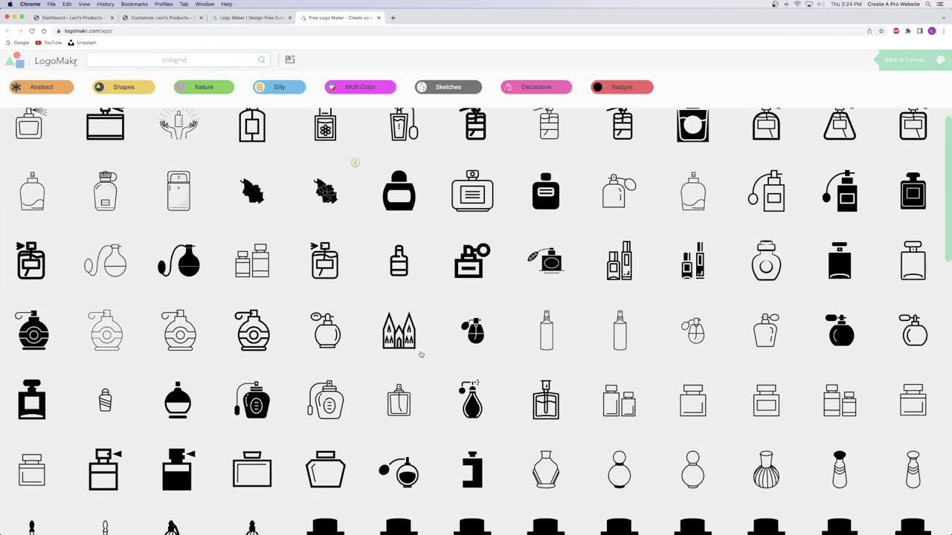
pyautogui.moveTo(191, 340)
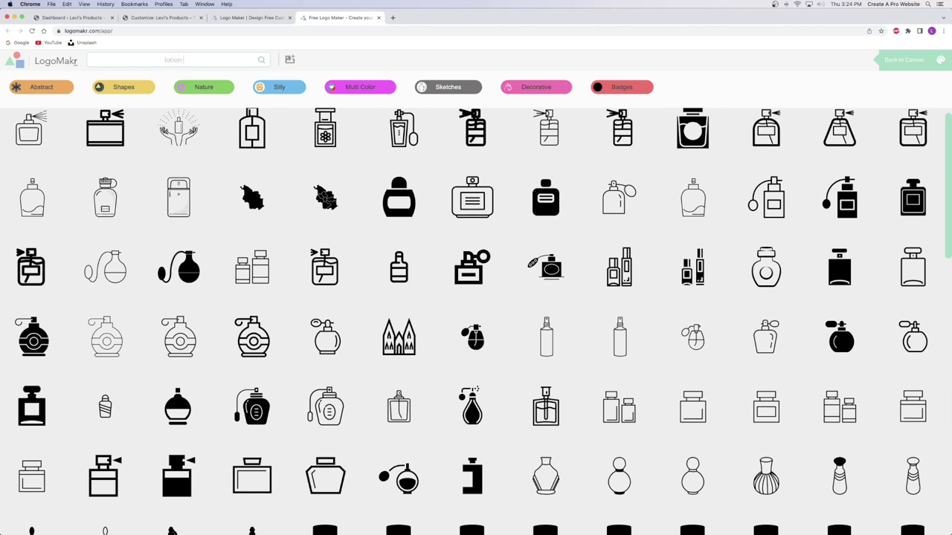
pyautogui.write('le')
pyautogui.press('Return')
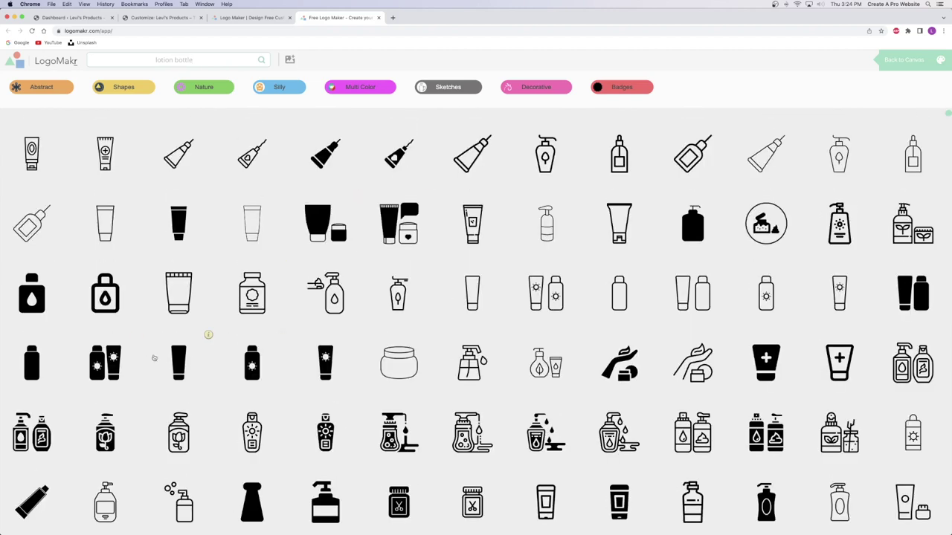
# Add the black tube icon and resize it to about 99×231 px.
pyautogui.click(197, 359)
pyautogui.moveTo(473, 311); pyautogui.dragTo(473, 284)
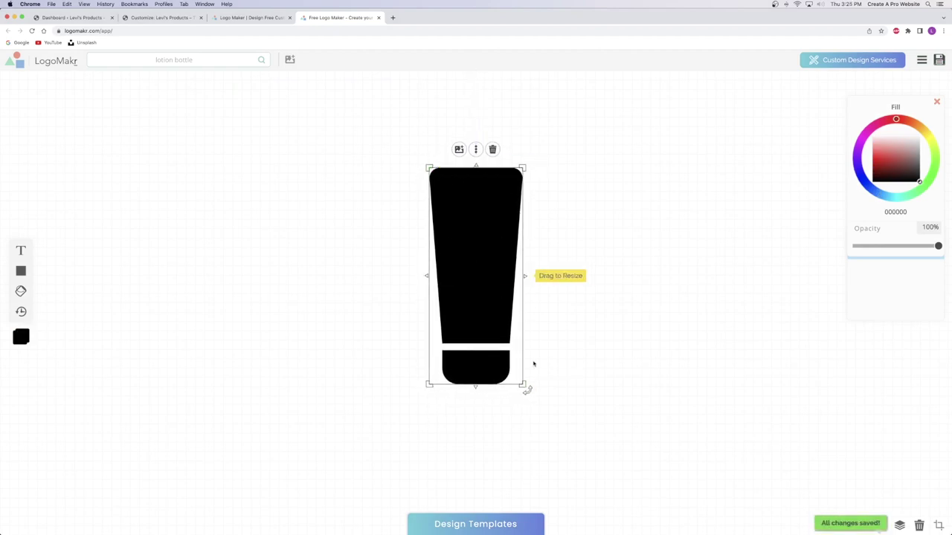
pyautogui.moveTo(527, 390); pyautogui.dragTo(553, 308)
pyautogui.press('super+z')
pyautogui.press('super+z')
pyautogui.moveTo(523, 384); pyautogui.dragTo(482, 286)
pyautogui.click(560, 304)
# Add a rose clipart right of the tube and colour it bright red.
pyautogui.click(171, 60)
pyautogui.write('rose')
pyautogui.press('Return')
pyautogui.scroll(-10, 373, 245)
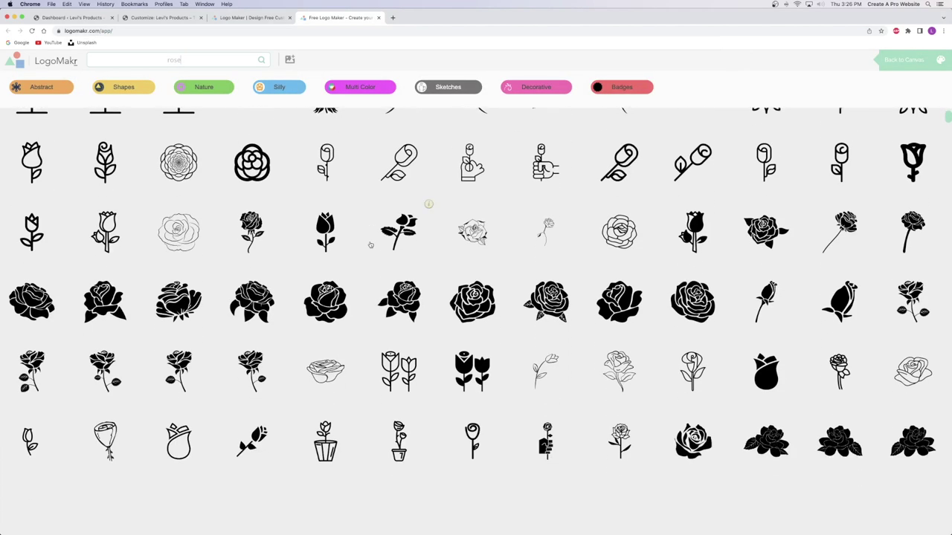
pyautogui.scroll(-5, 373, 246)
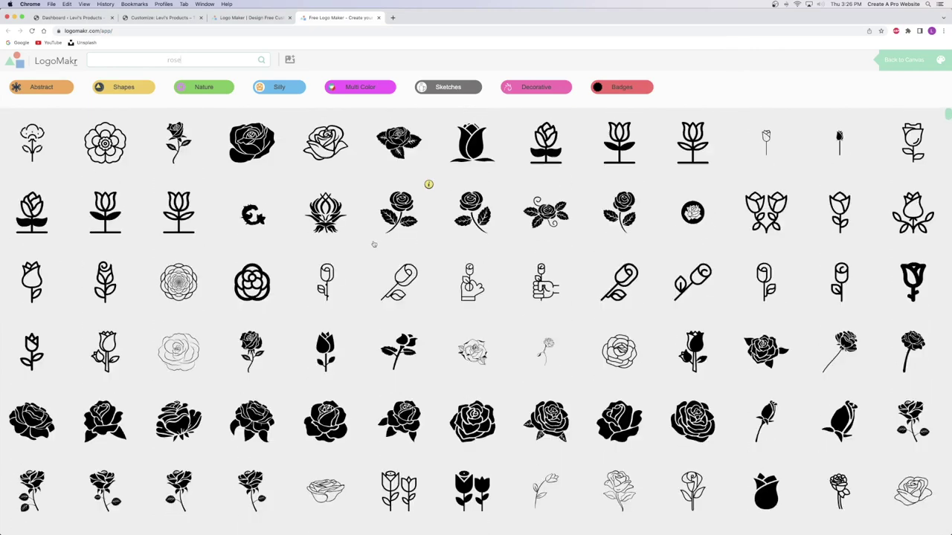
pyautogui.click(249, 350)
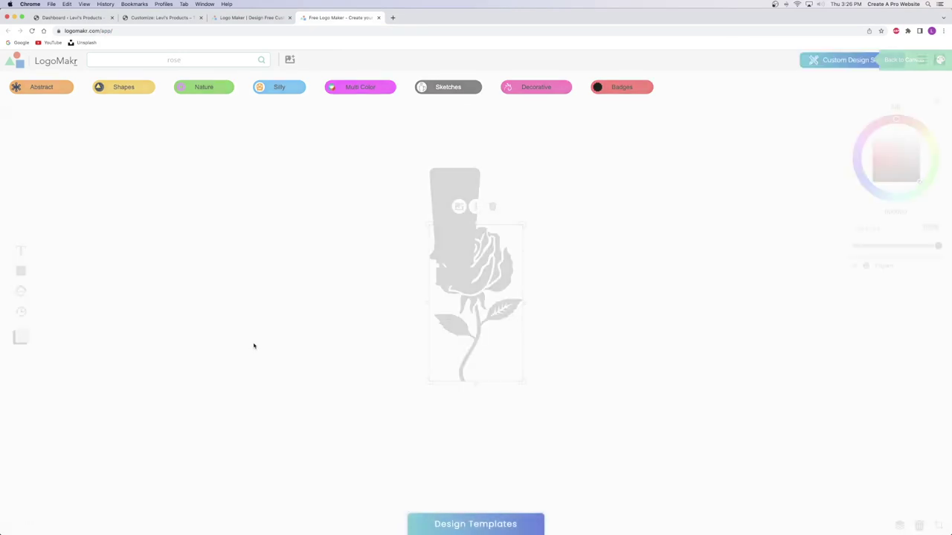
pyautogui.moveTo(503, 303); pyautogui.dragTo(607, 277)
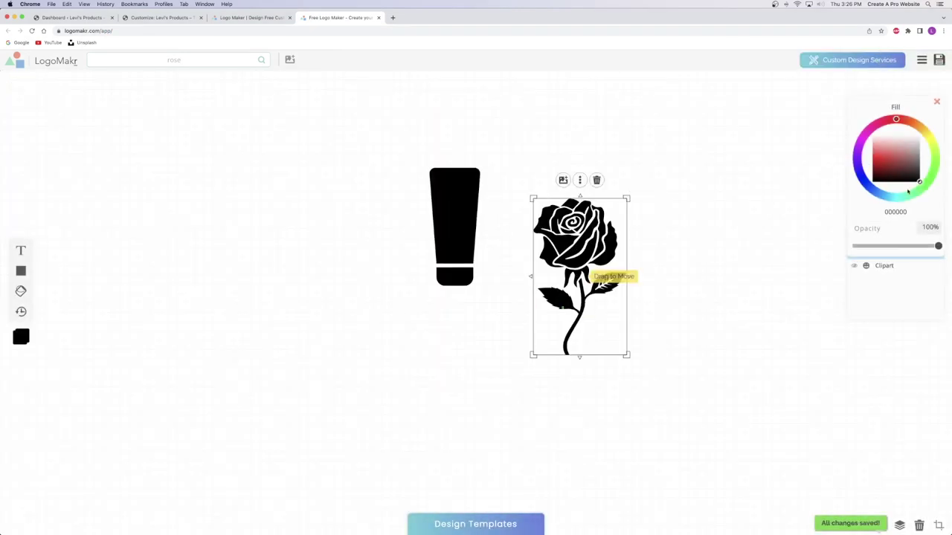
pyautogui.click(878, 156)
pyautogui.moveTo(878, 157); pyautogui.dragTo(869, 157)
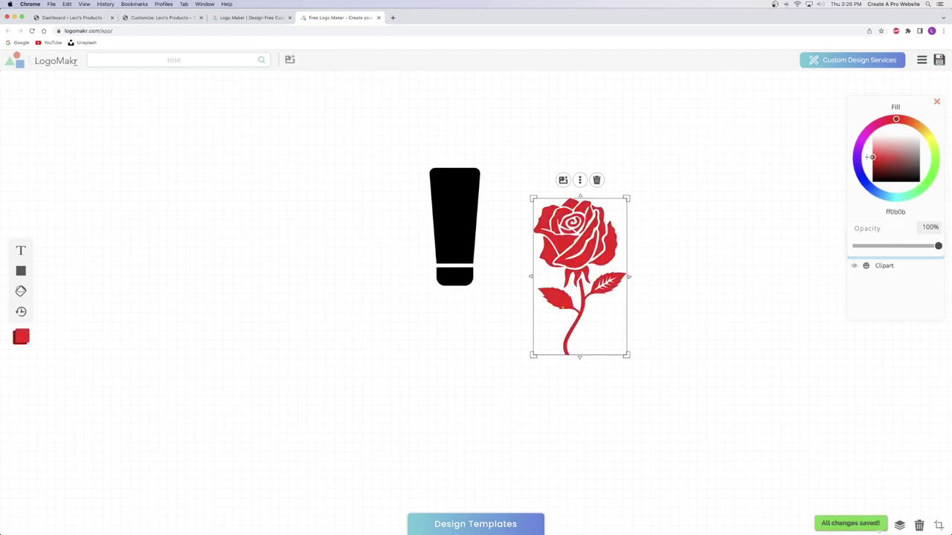
# Try the rose over the tube, reorder the two layers, then move the rose back beside it.
pyautogui.moveTo(558, 232); pyautogui.dragTo(452, 218)
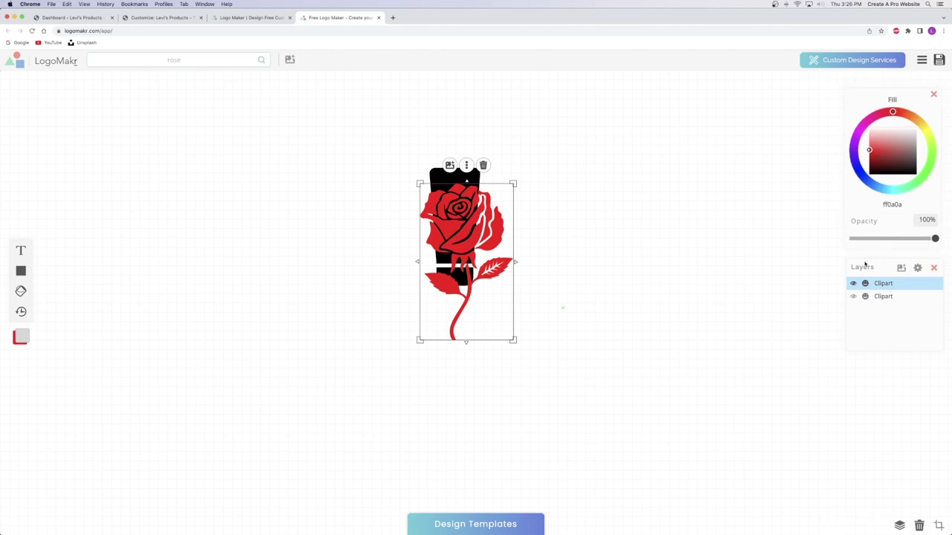
pyautogui.click(882, 297)
pyautogui.click(883, 298)
pyautogui.click(884, 298)
pyautogui.click(886, 300)
pyautogui.click(886, 301)
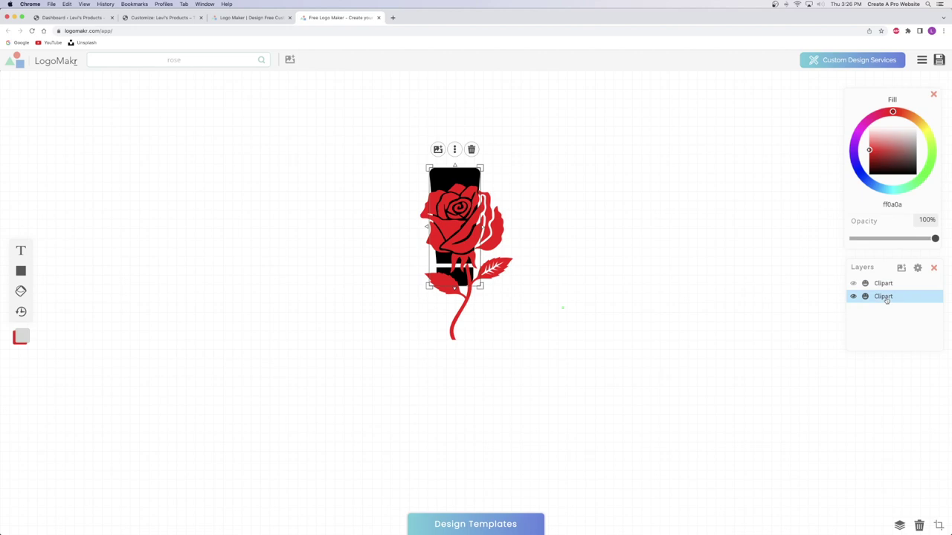
pyautogui.moveTo(907, 299); pyautogui.dragTo(908, 283)
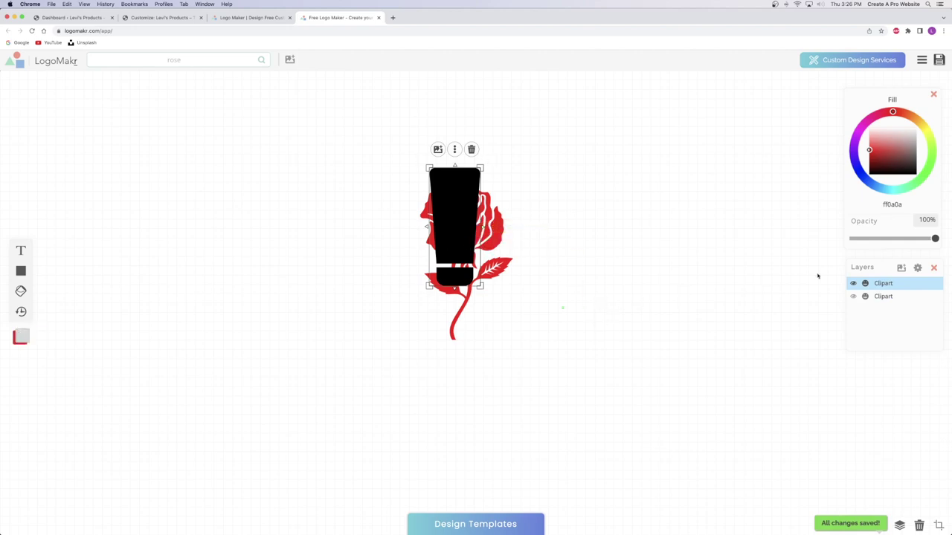
pyautogui.click(899, 297)
pyautogui.moveTo(899, 296); pyautogui.dragTo(899, 284)
pyautogui.moveTo(422, 222); pyautogui.dragTo(510, 218)
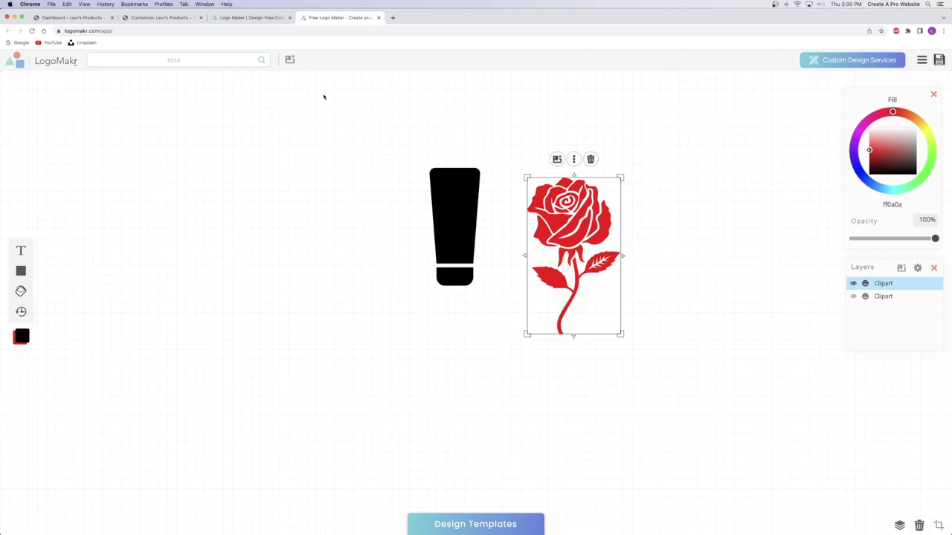
pyautogui.click(152, 17)
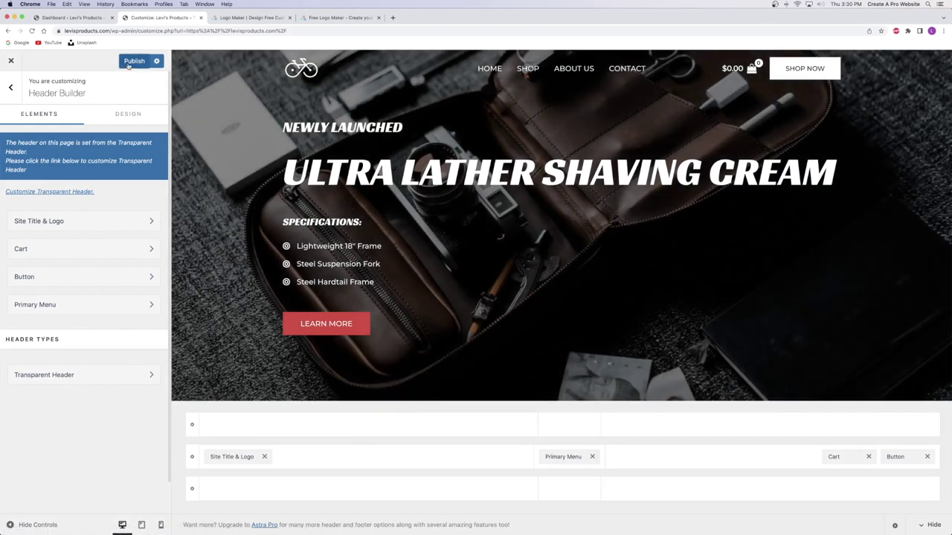
# Publish the header changes and go to the Global colour settings.
pyautogui.click(128, 66)
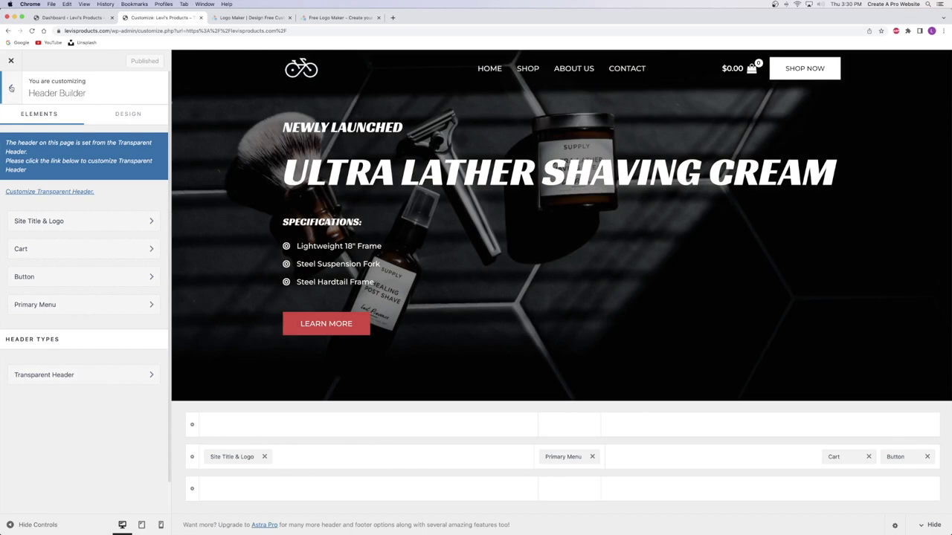
pyautogui.click(12, 89)
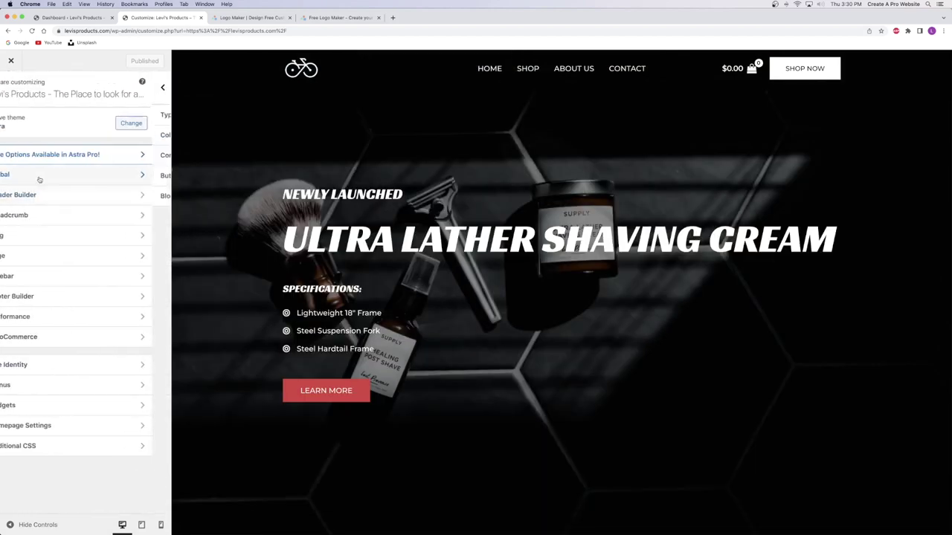
pyautogui.click(41, 175)
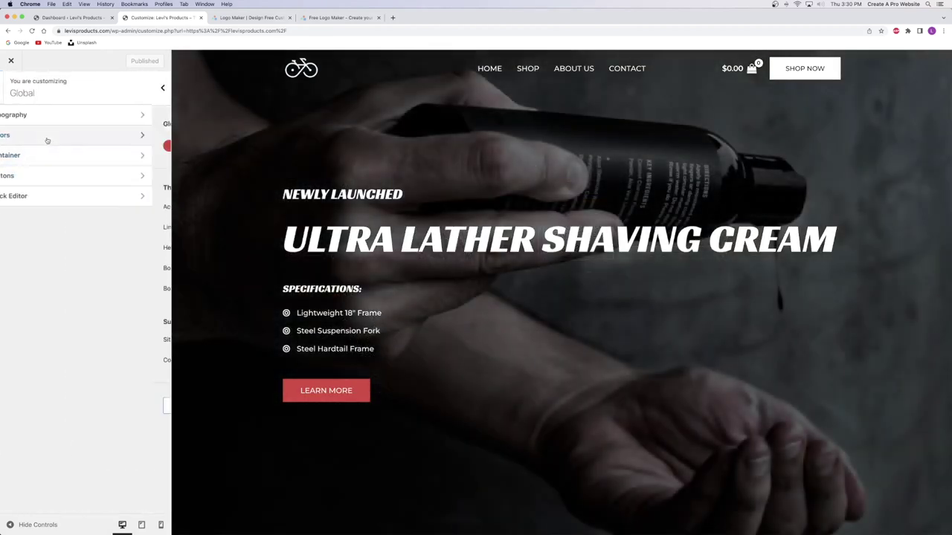
pyautogui.click(47, 140)
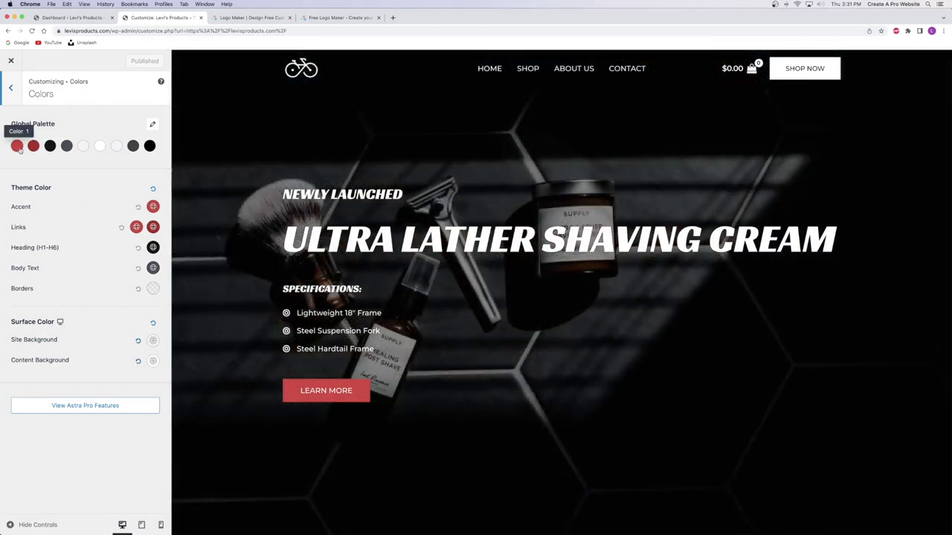
# Copy palette Color 1's hex #DF453E and return to the Header Builder.
pyautogui.click(17, 146)
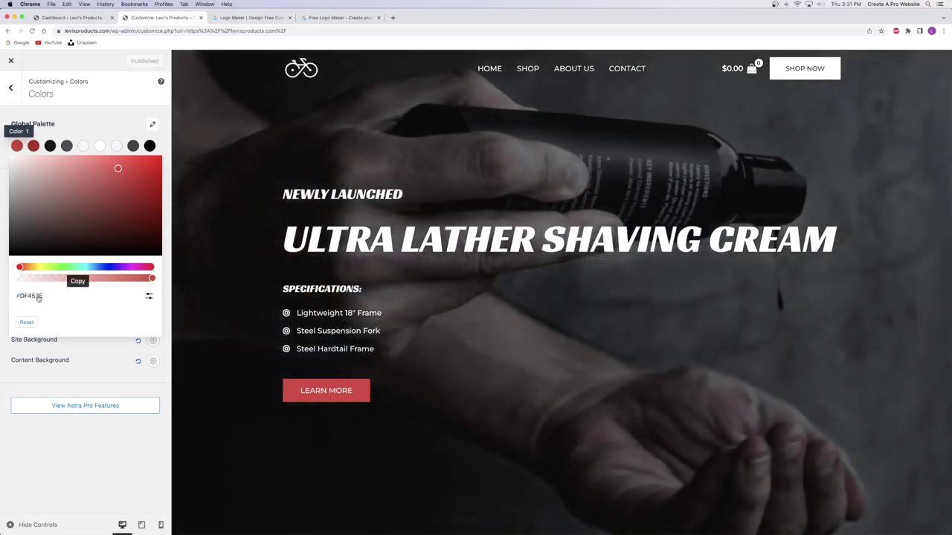
pyautogui.click(36, 296)
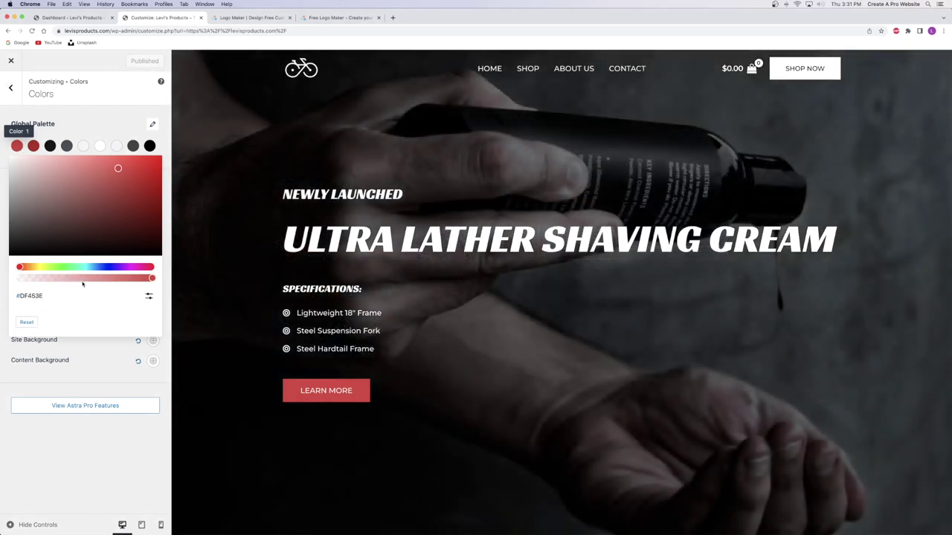
pyautogui.click(13, 88)
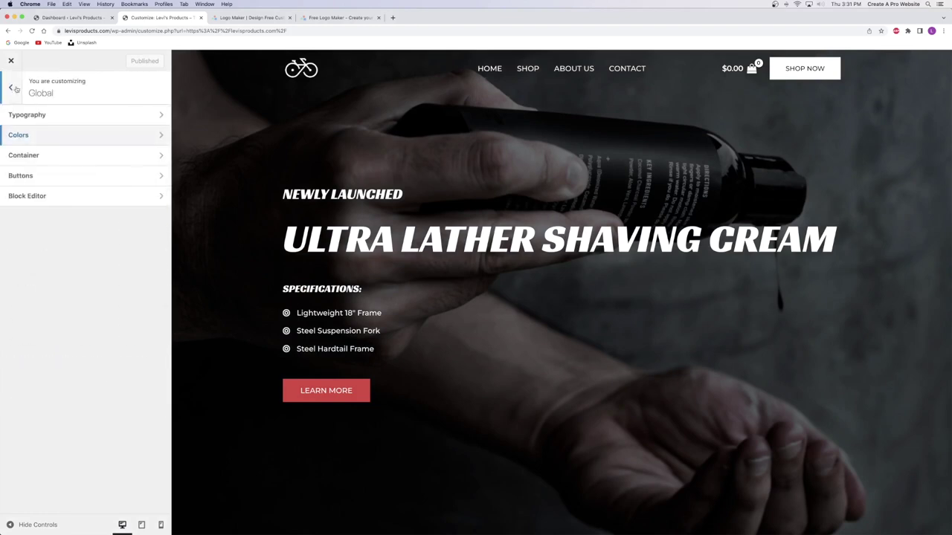
pyautogui.click(15, 89)
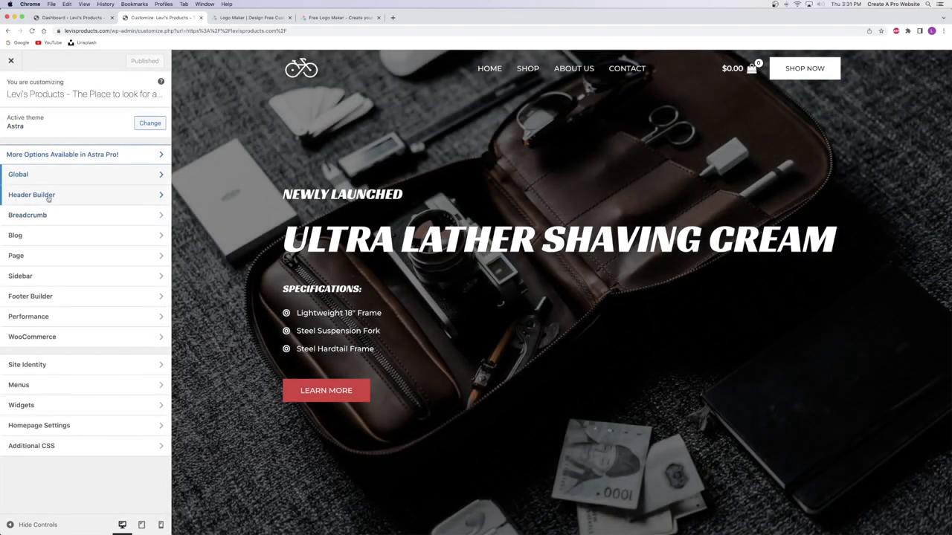
pyautogui.click(49, 195)
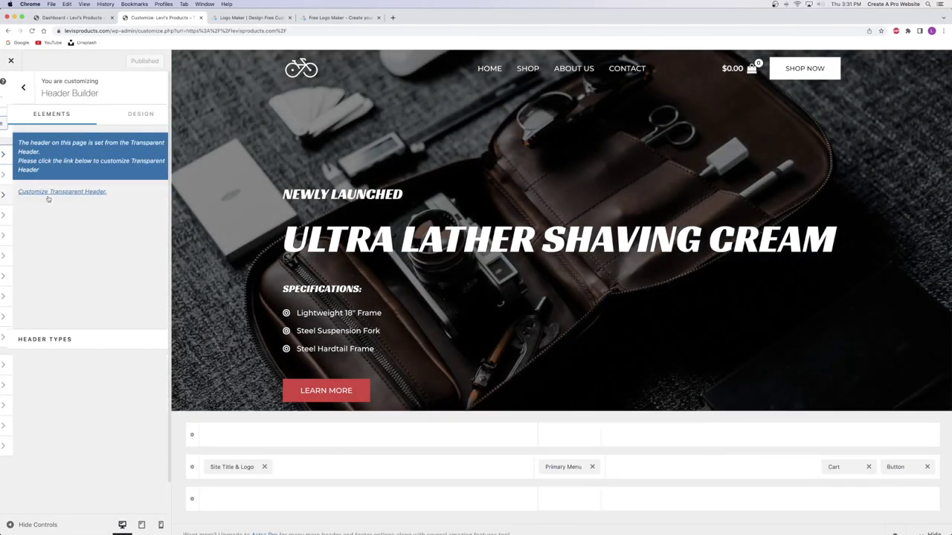
pyautogui.click(335, 18)
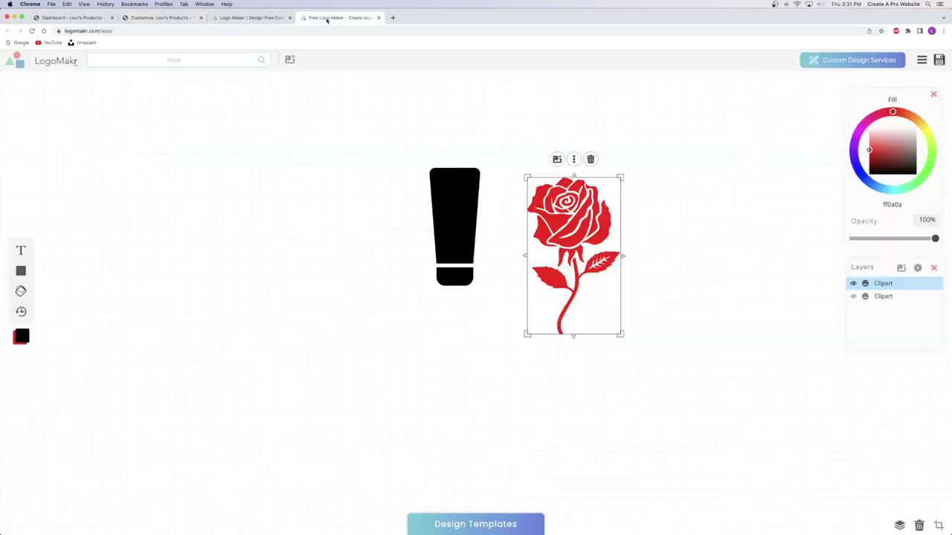
# Paste df453e as the rose's fill, then move and shrink the rose onto the tube's front.
pyautogui.doubleClick(892, 205)
pyautogui.press('super+v')
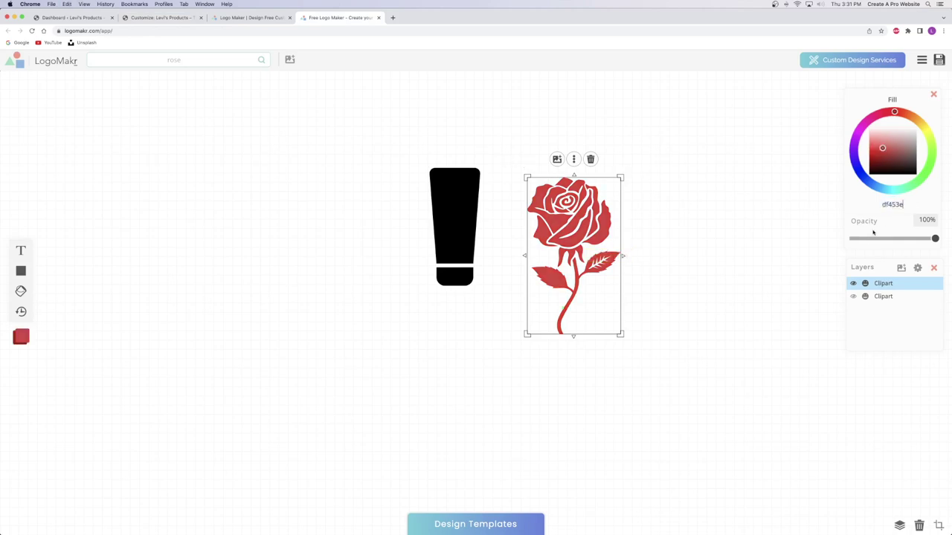
pyautogui.click(730, 333)
pyautogui.click(592, 219)
pyautogui.moveTo(592, 220); pyautogui.dragTo(458, 193)
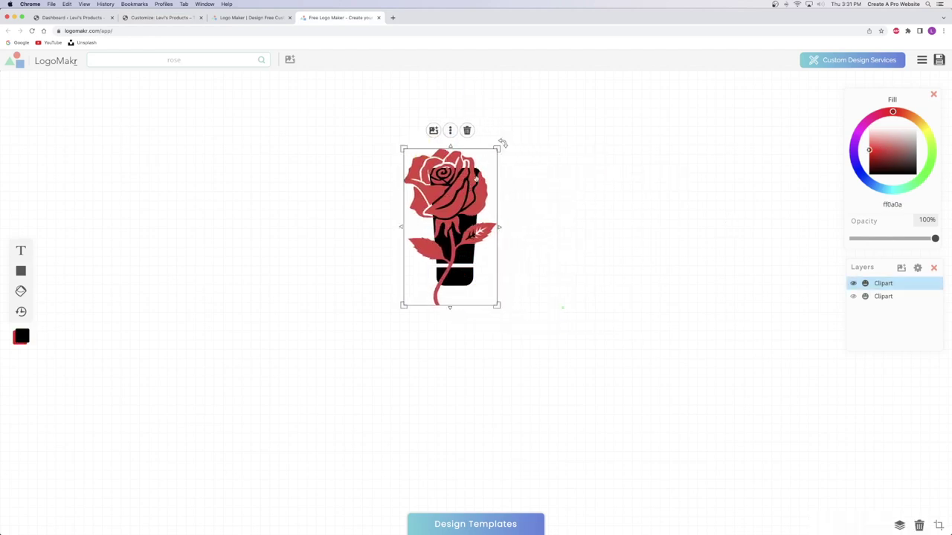
pyautogui.moveTo(497, 151); pyautogui.dragTo(467, 195)
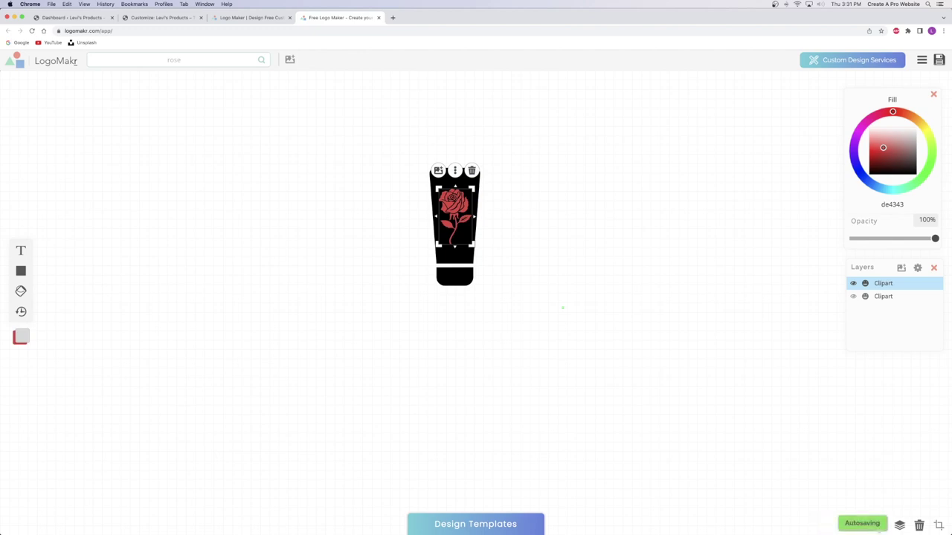
pyautogui.click(572, 231)
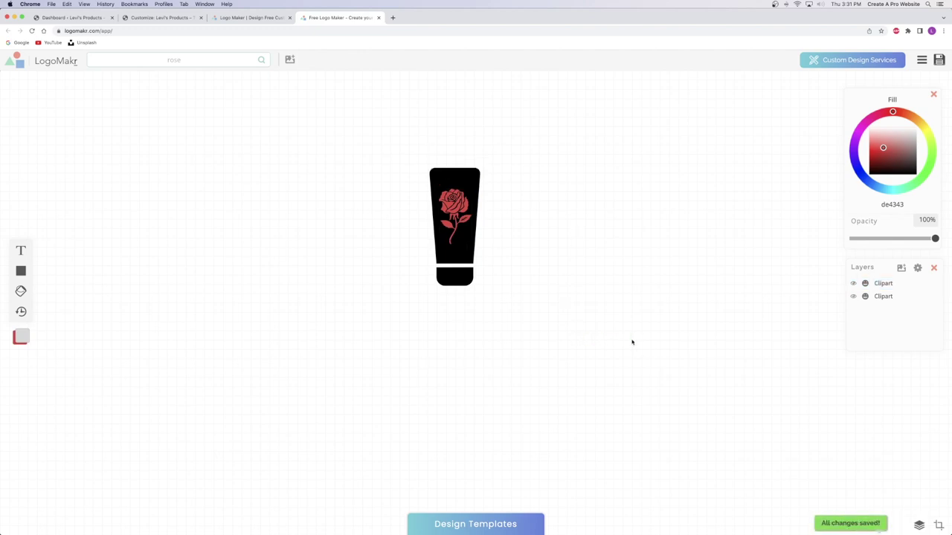
pyautogui.click(450, 227)
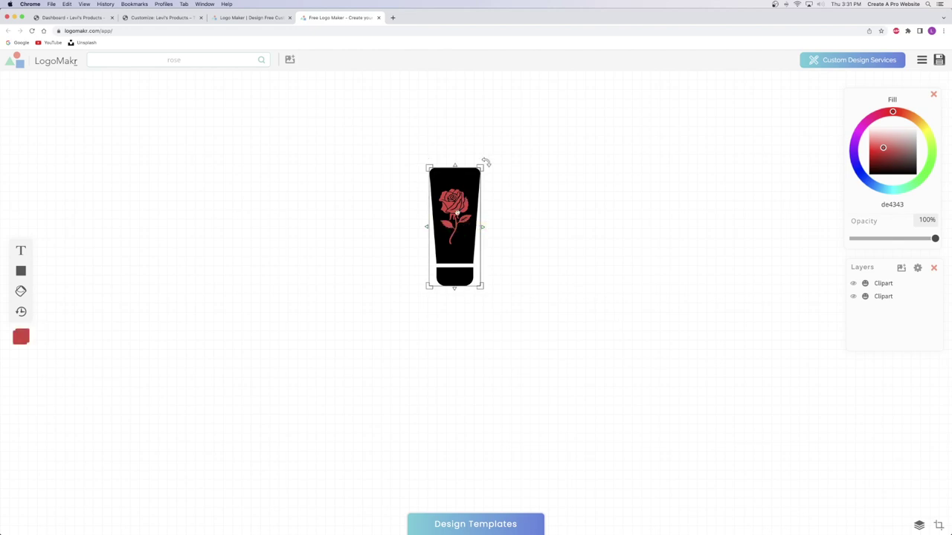
# Add a text line with the owner's name under the tube and a 'GROOMING PRODUCTS' line beneath it.
pyautogui.click(20, 251)
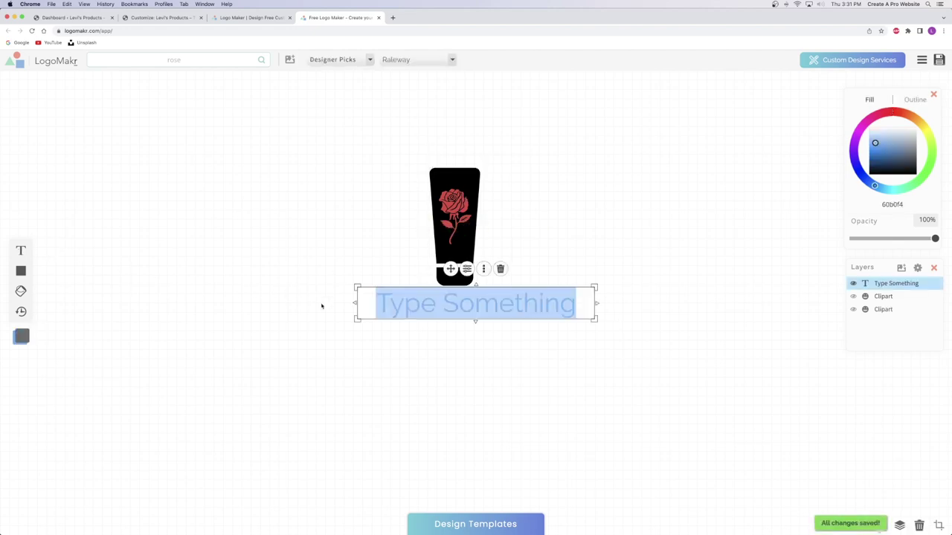
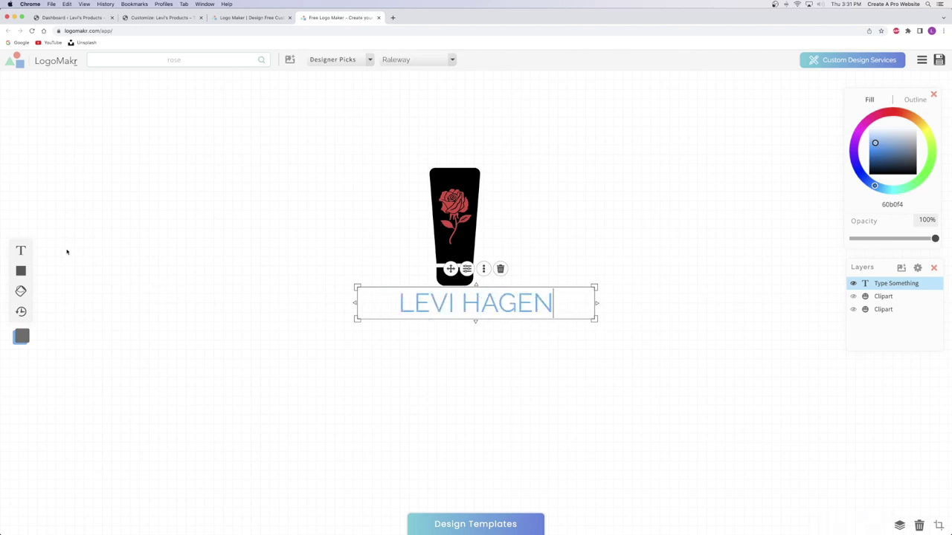
pyautogui.click(21, 251)
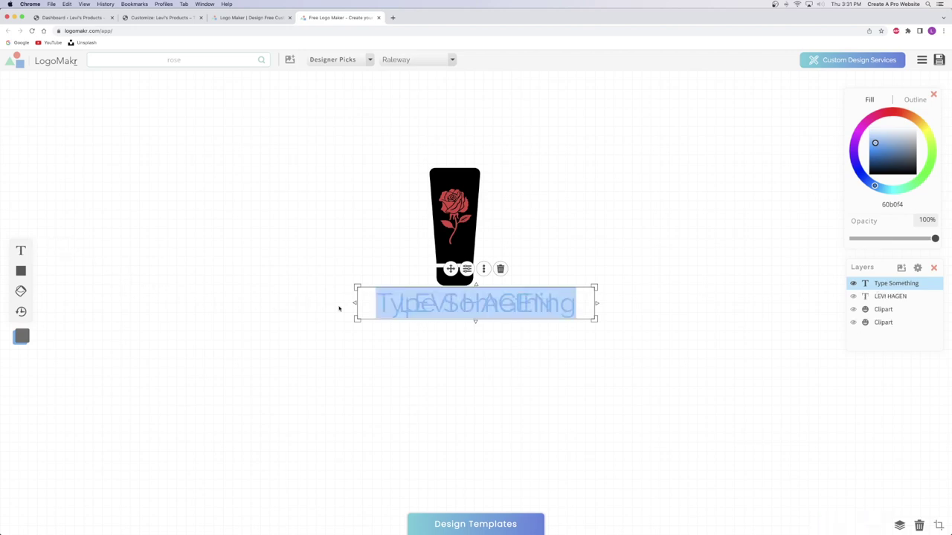
pyautogui.moveTo(451, 269); pyautogui.dragTo(446, 335)
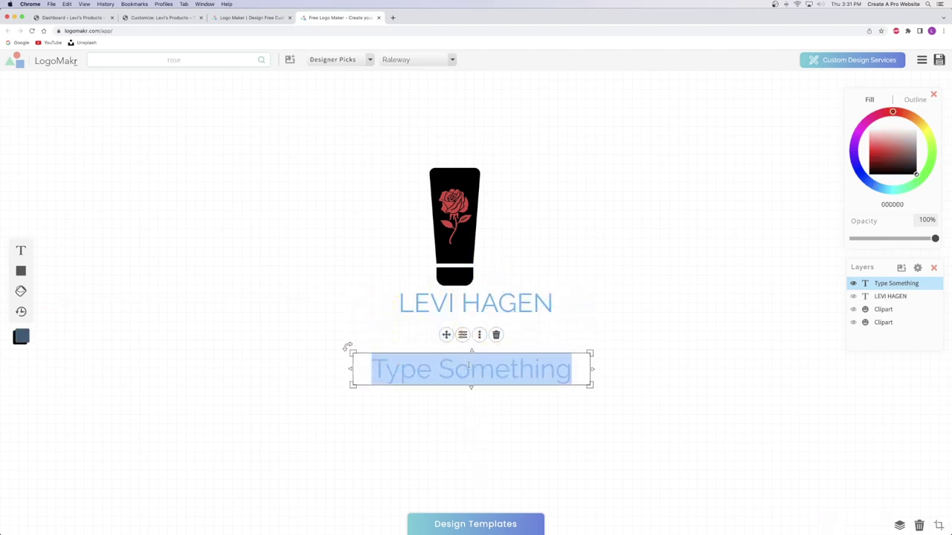
pyautogui.write('GROOM')
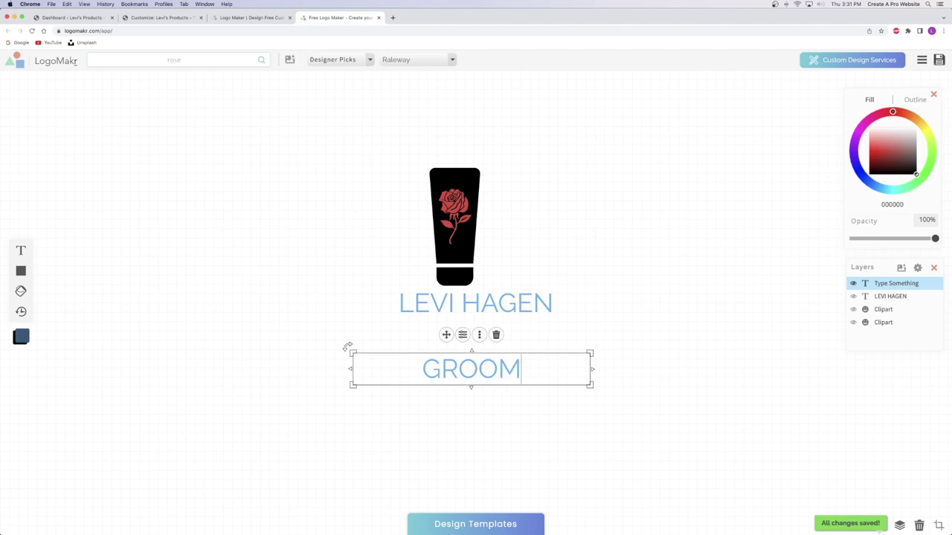
pyautogui.write('ING PRODUCTS')
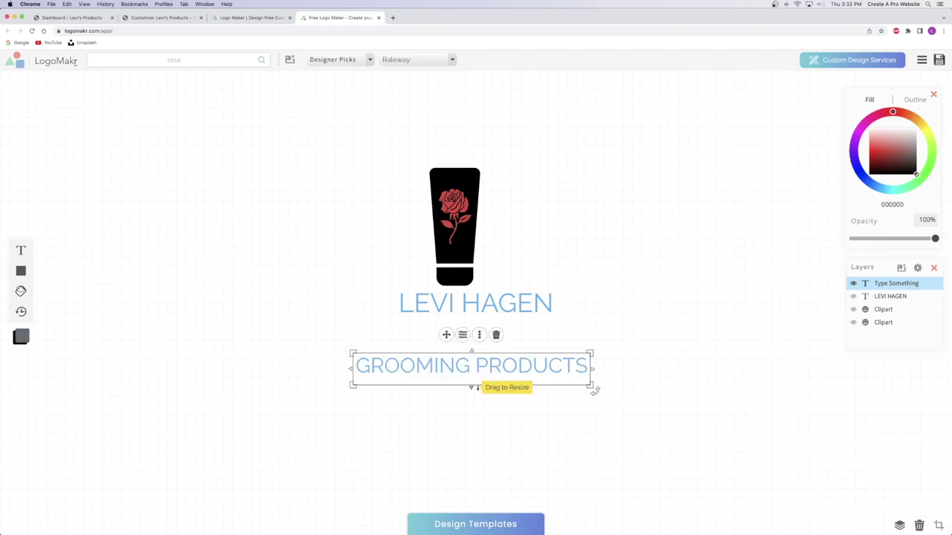
pyautogui.click(477, 319)
pyautogui.click(477, 318)
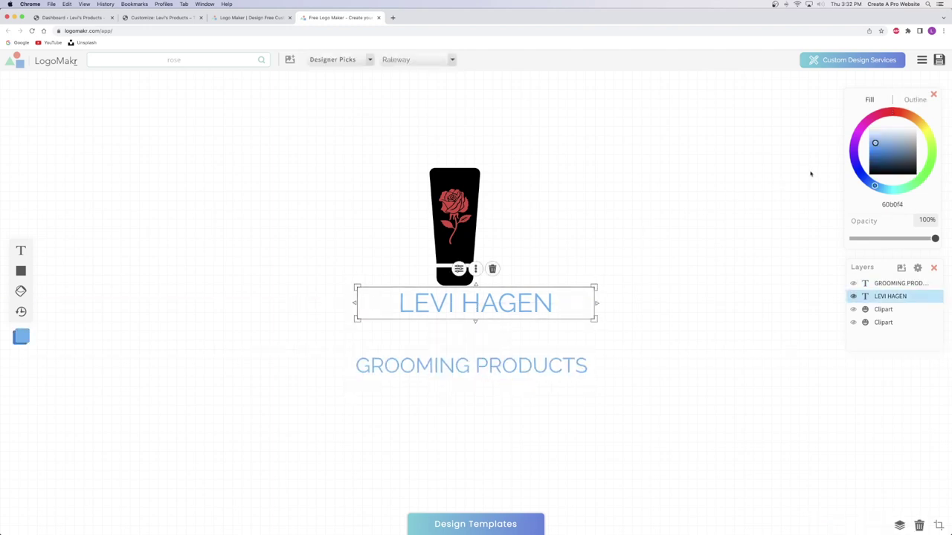
# Make the name title black and set it in the Adamina Traditional (Serif) font.
pyautogui.moveTo(887, 158); pyautogui.dragTo(859, 189)
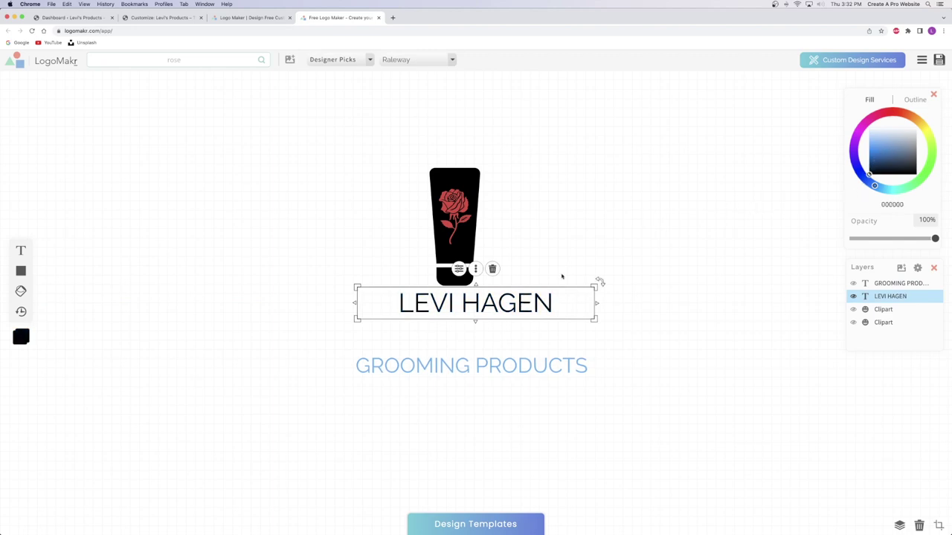
pyautogui.click(358, 62)
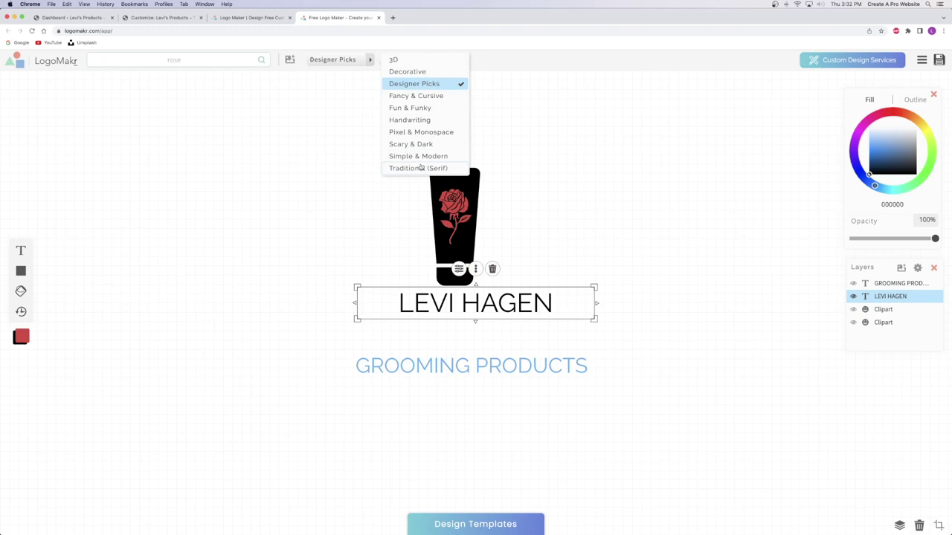
pyautogui.click(431, 168)
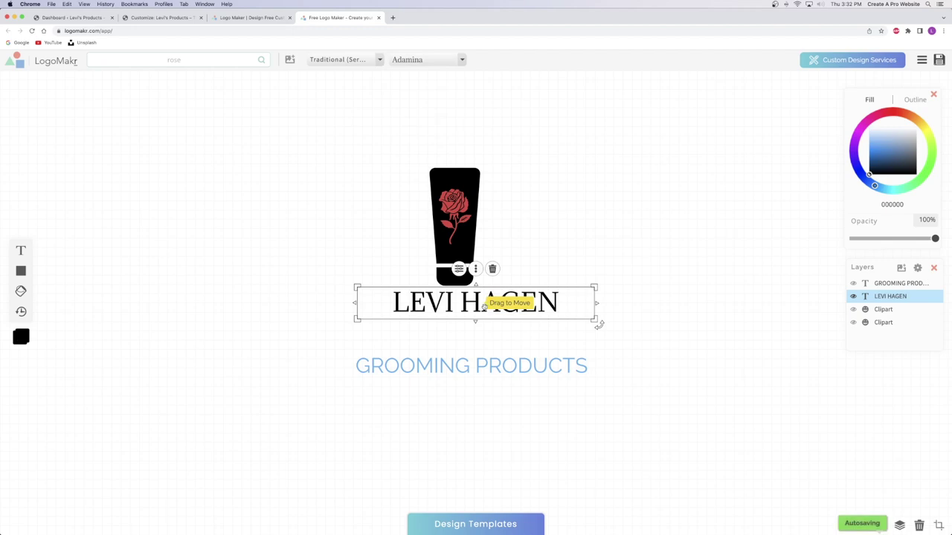
pyautogui.click(377, 59)
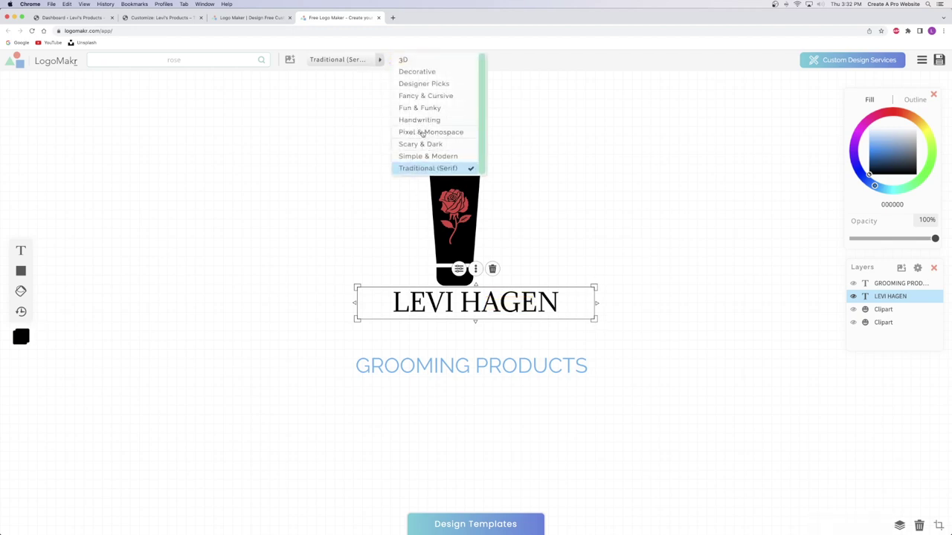
pyautogui.click(372, 85)
pyautogui.click(439, 60)
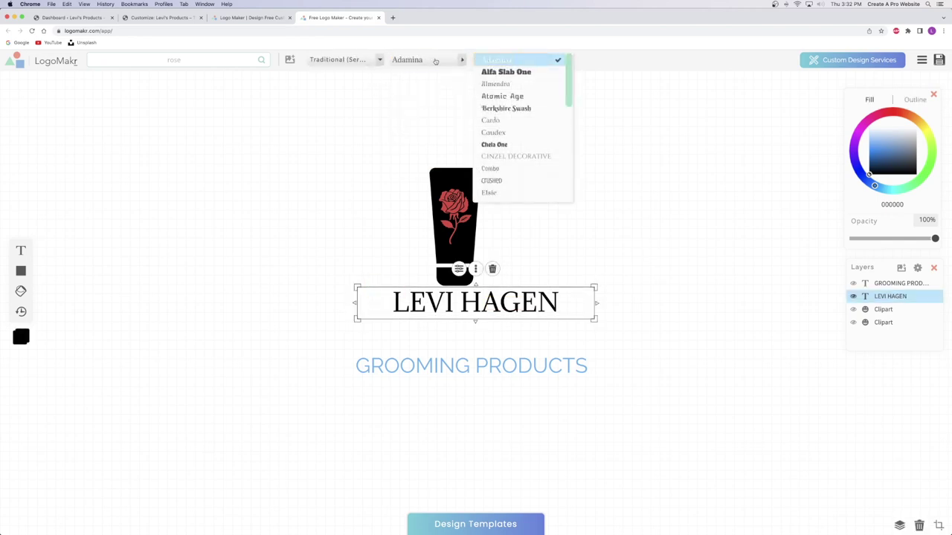
pyautogui.scroll(-5, 503, 172)
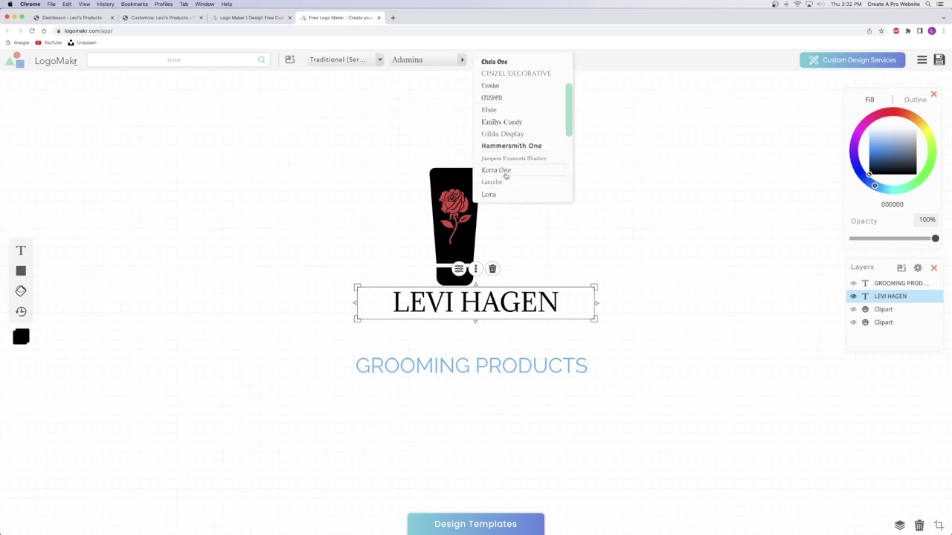
pyautogui.scroll(5, 505, 173)
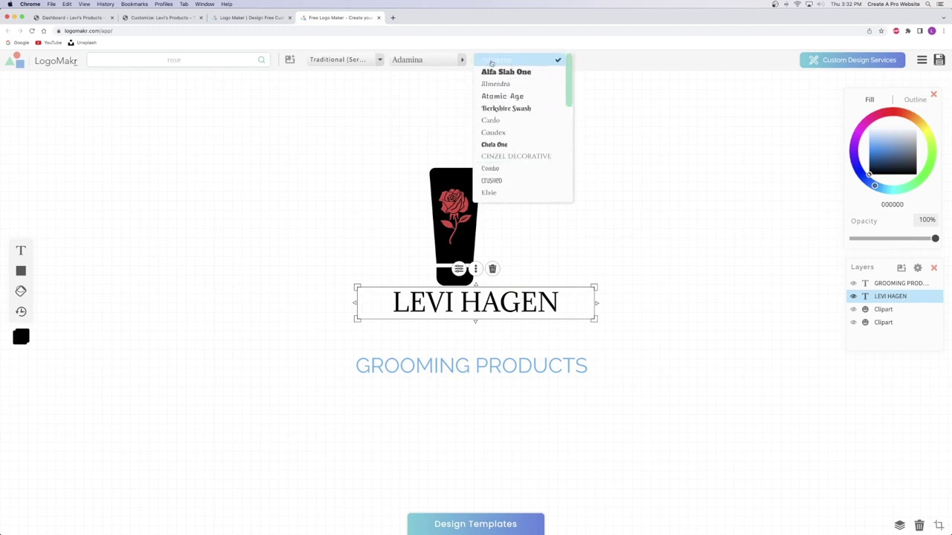
pyautogui.click(629, 194)
# Shift the name title slightly left and enlarge it.
pyautogui.moveTo(492, 295); pyautogui.dragTo(461, 305)
pyautogui.moveTo(573, 321); pyautogui.dragTo(574, 325)
pyautogui.click(444, 368)
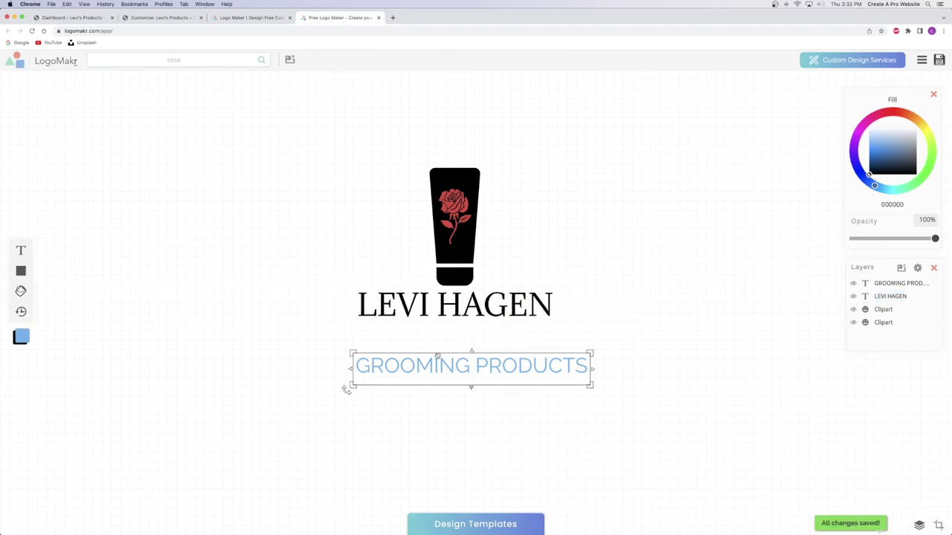
# Move the subtitle under the name, make it black, and prefix it with MEN'S.
pyautogui.moveTo(476, 365); pyautogui.dragTo(458, 328)
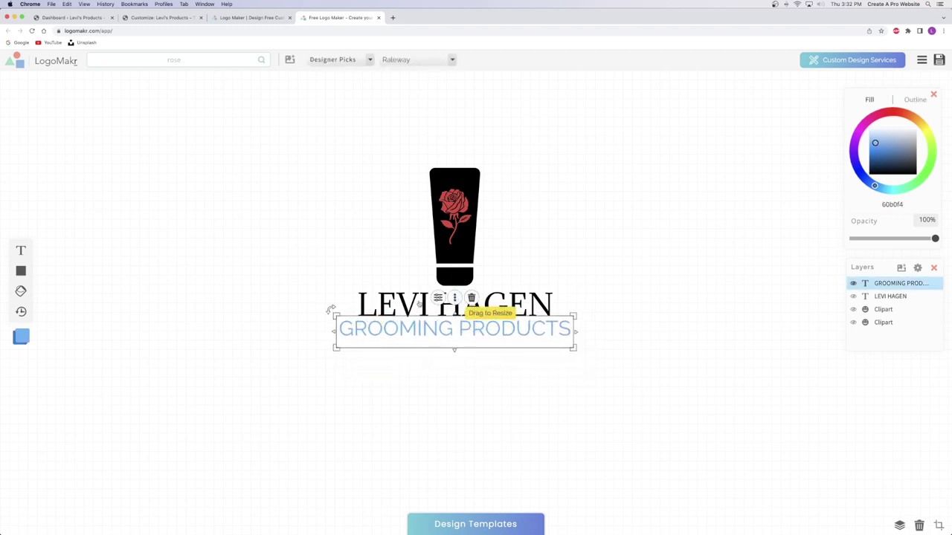
pyautogui.click(878, 168)
pyautogui.moveTo(878, 169); pyautogui.dragTo(853, 190)
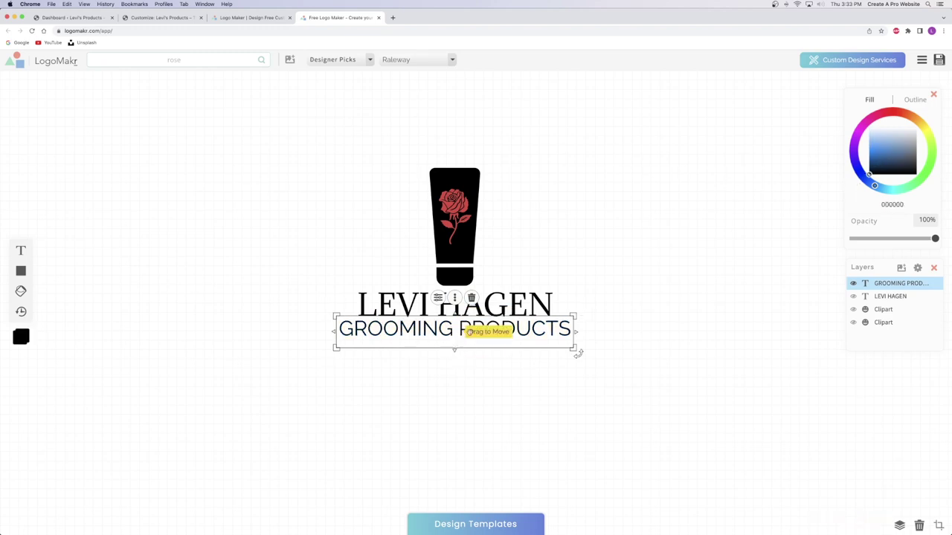
pyautogui.click(329, 353)
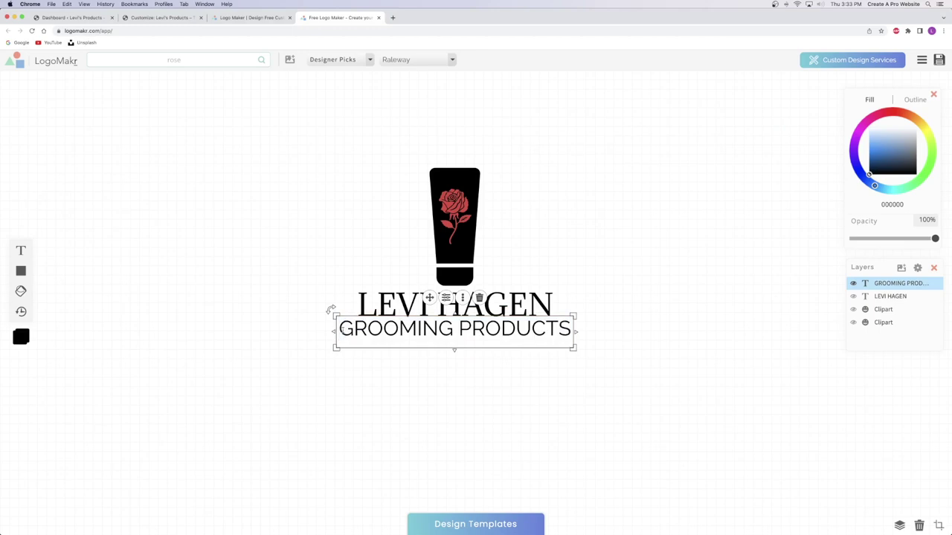
pyautogui.write("MEN'S")
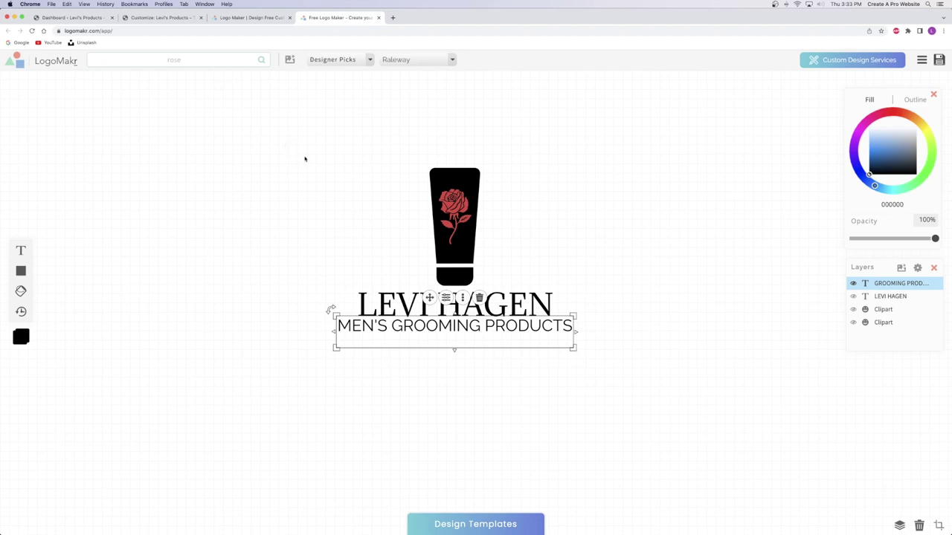
# Set the subtitle's letter spacing to 0.88em and size it to span the name's width directly beneath.
pyautogui.click(445, 298)
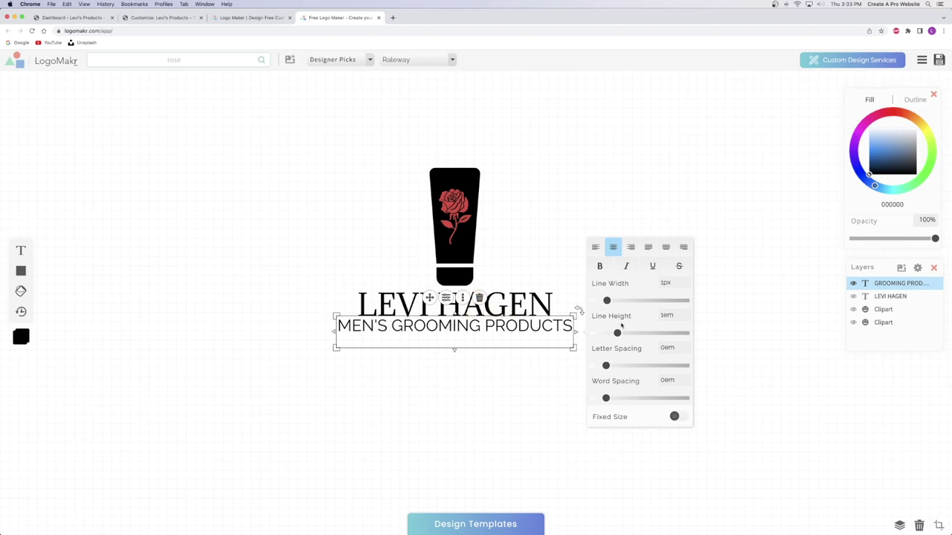
pyautogui.moveTo(607, 366); pyautogui.dragTo(699, 364)
pyautogui.moveTo(454, 350); pyautogui.dragTo(454, 332)
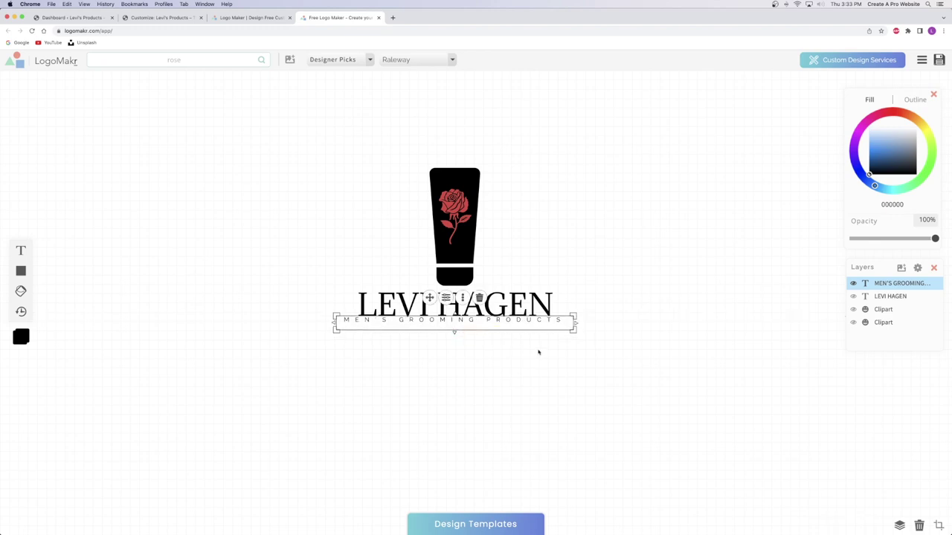
pyautogui.click(463, 297)
pyautogui.moveTo(687, 357); pyautogui.dragTo(665, 360)
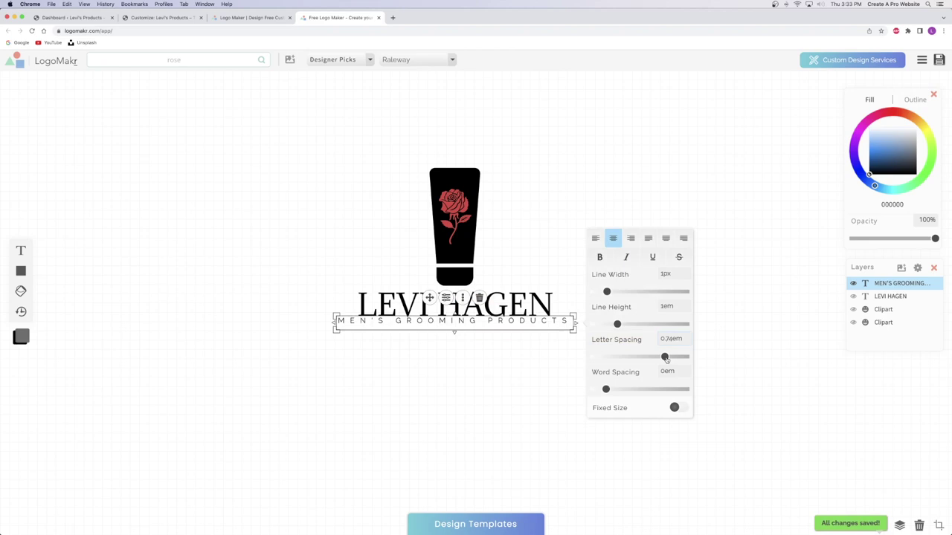
pyautogui.moveTo(573, 329); pyautogui.dragTo(576, 324)
pyautogui.moveTo(433, 298); pyautogui.dragTo(432, 298)
pyautogui.click(563, 468)
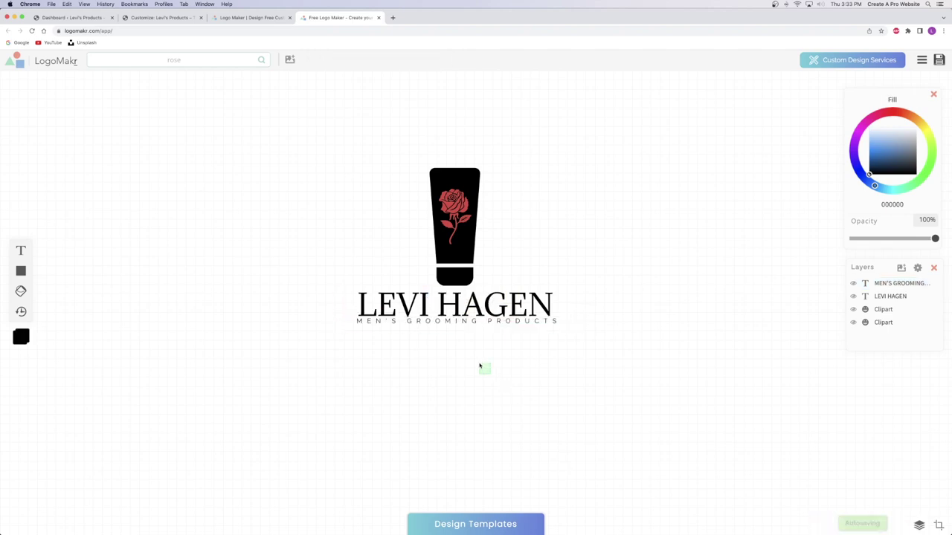
# Nudge the subtitle one step left to align it under the title.
pyautogui.moveTo(450, 349); pyautogui.dragTo(445, 321)
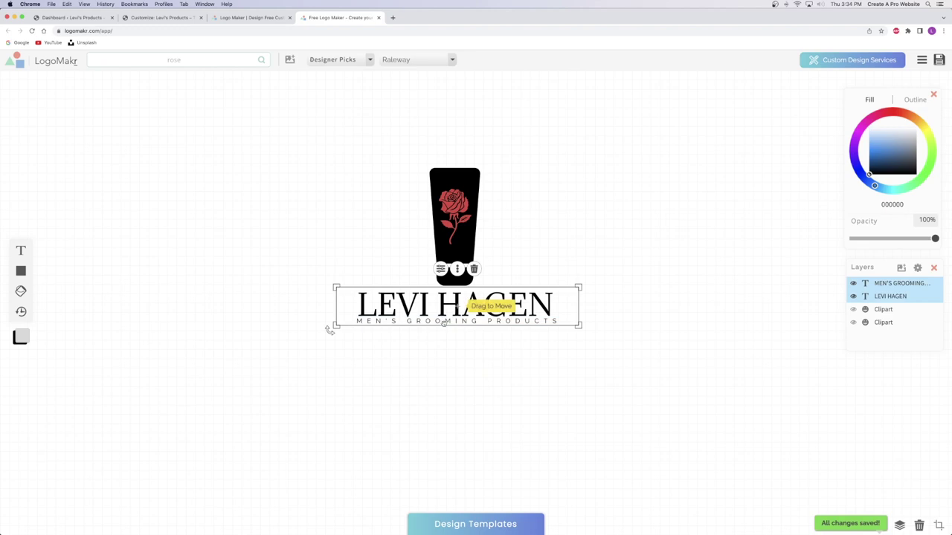
pyautogui.click(364, 320)
pyautogui.press('Left')
pyautogui.press('Left')
pyautogui.press('Left')
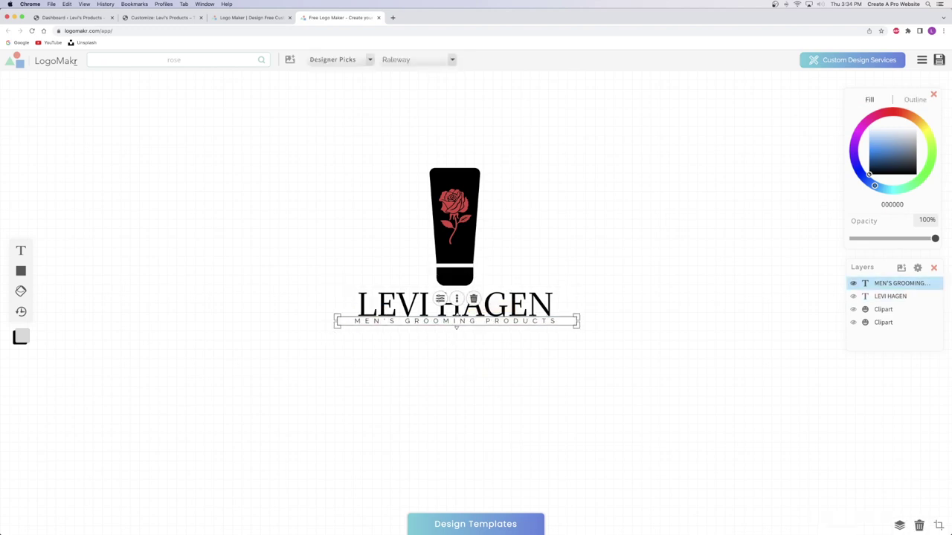
pyautogui.click(461, 385)
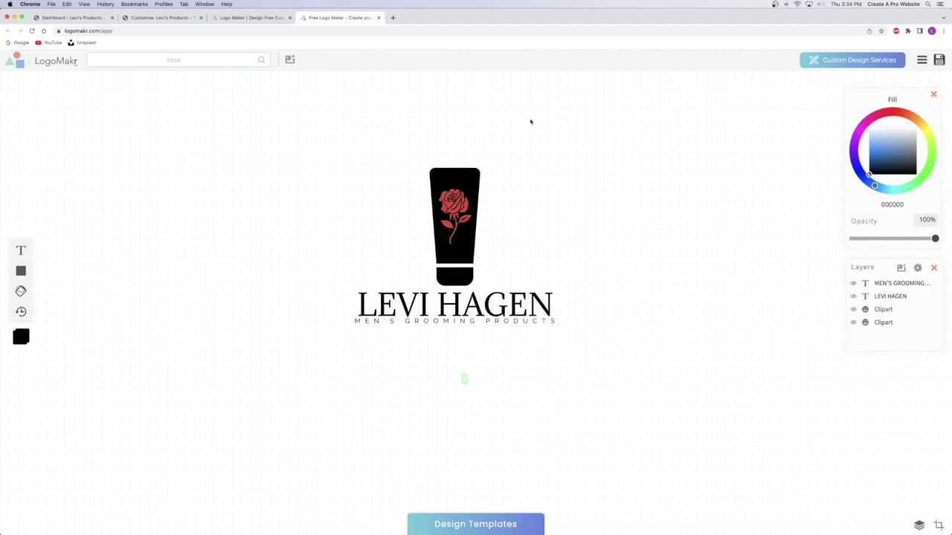
# Shrink the bottle and rose graphic and bring it closer to the wordmark.
pyautogui.moveTo(553, 109); pyautogui.dragTo(384, 238)
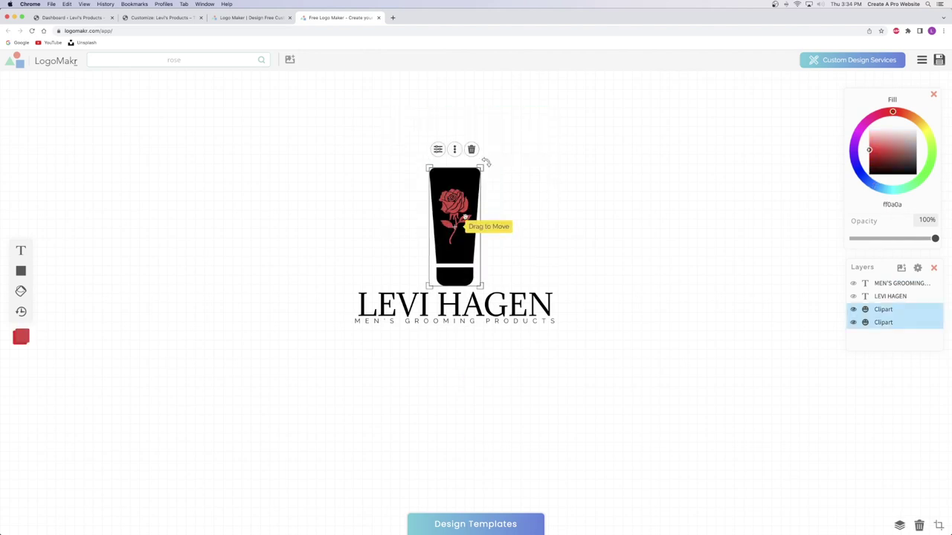
pyautogui.moveTo(483, 164); pyautogui.dragTo(456, 217)
pyautogui.click(563, 201)
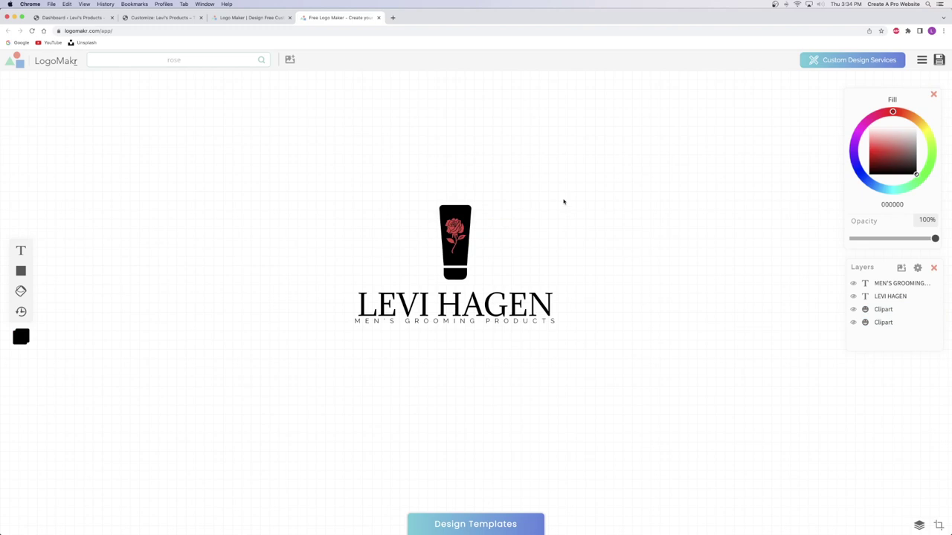
pyautogui.click(512, 305)
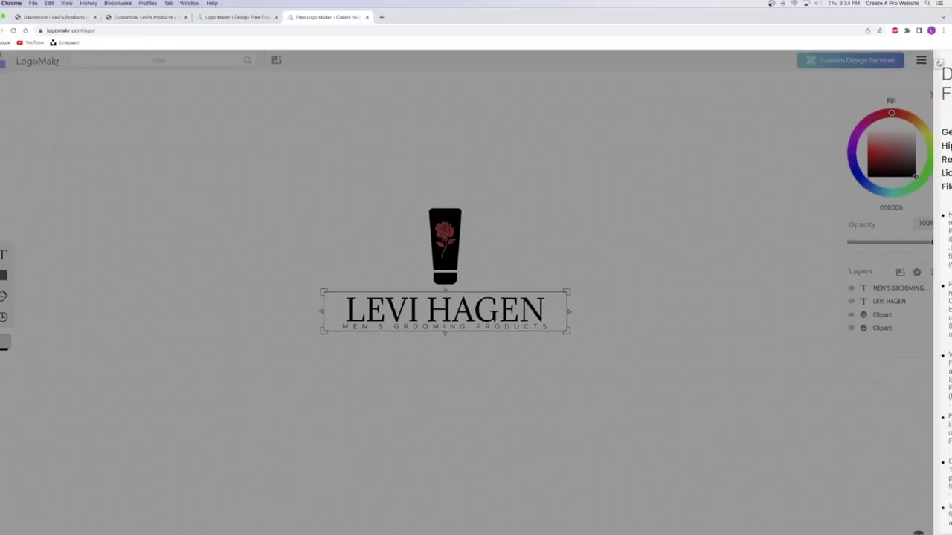
# Download the logo as a free low-resolution PNG, accepting the terms, and return to the editor.
pyautogui.click(926, 74)
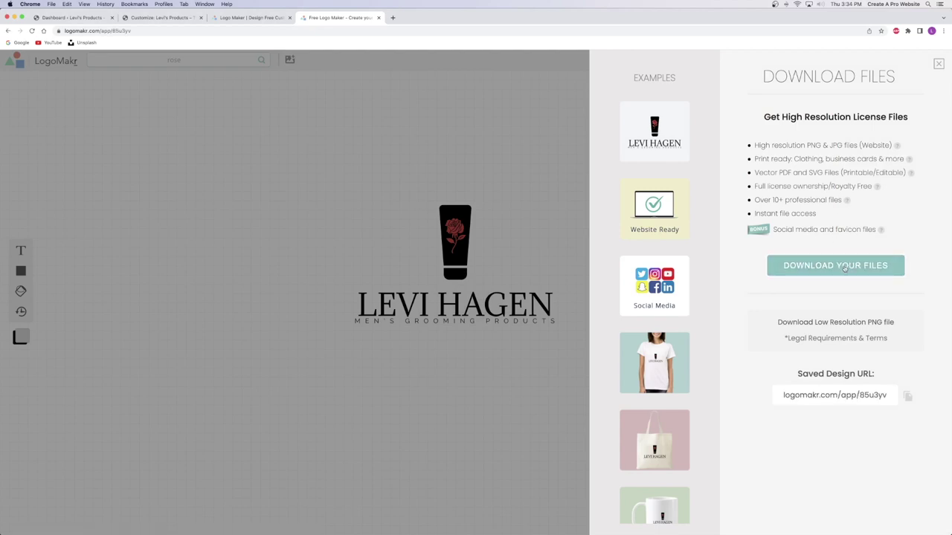
pyautogui.moveTo(754, 146); pyautogui.dragTo(854, 148)
pyautogui.click(843, 167)
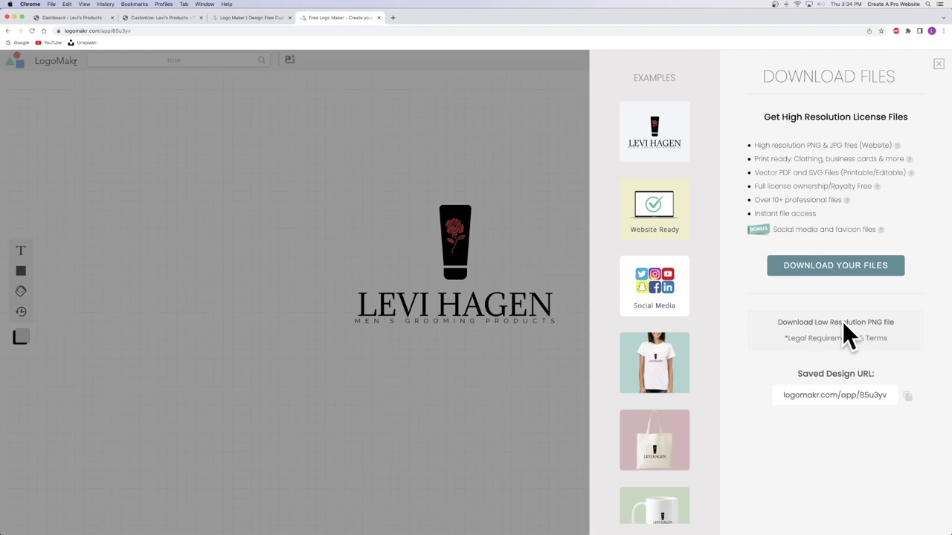
pyautogui.click(841, 322)
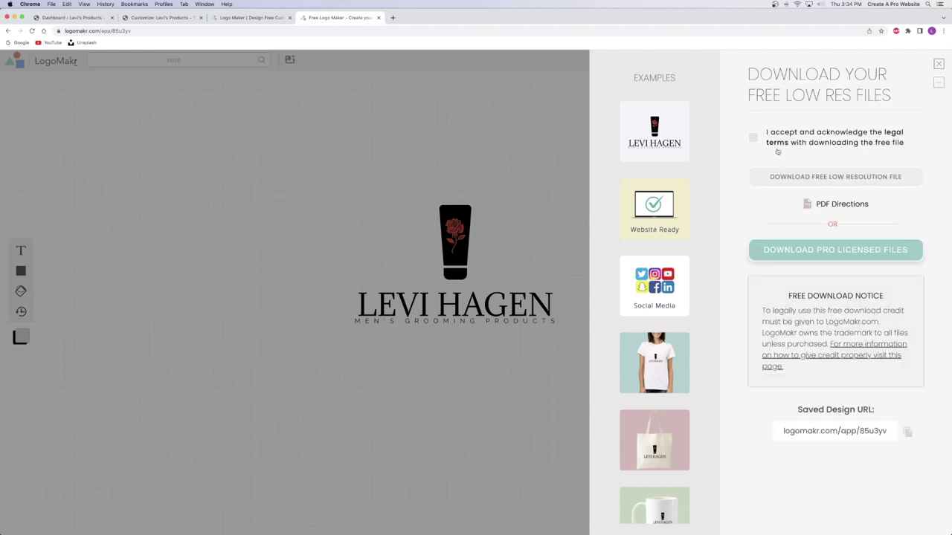
pyautogui.click(752, 138)
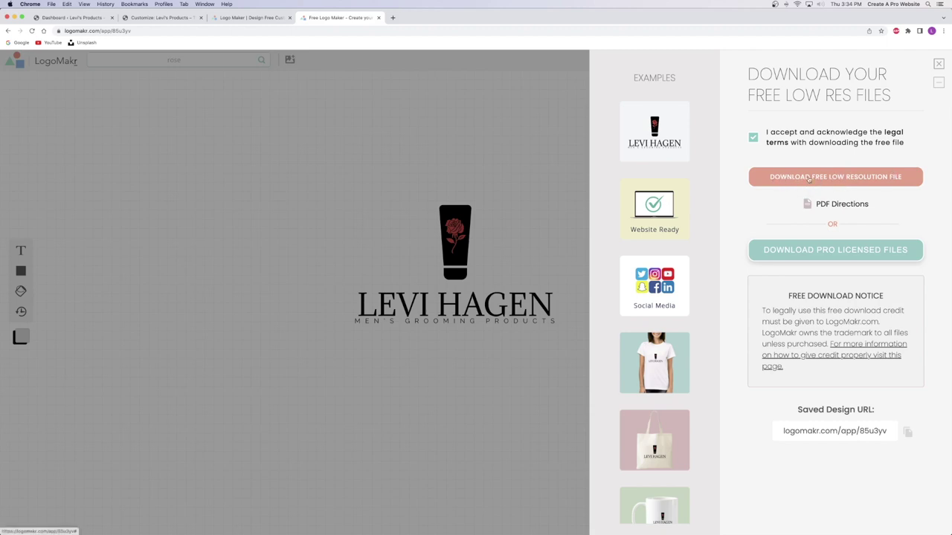
pyautogui.click(809, 179)
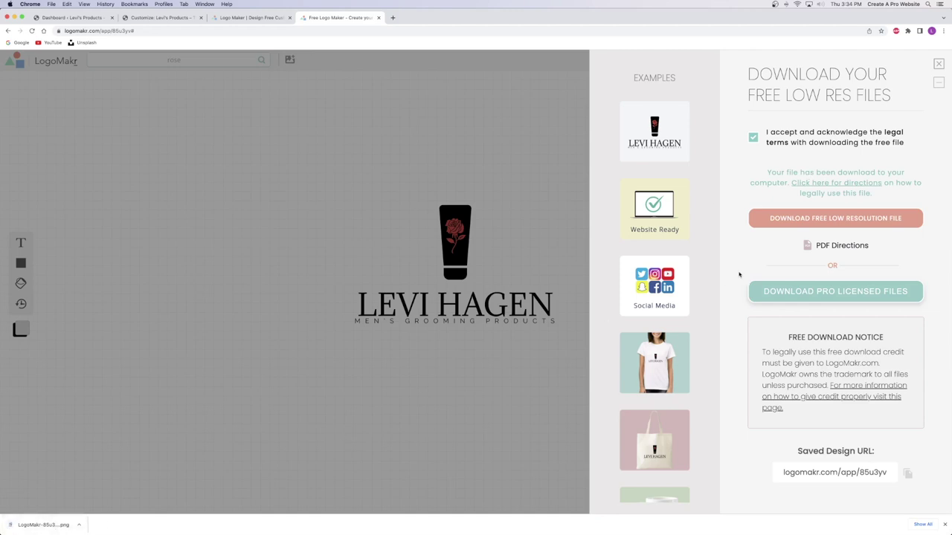
pyautogui.click(938, 64)
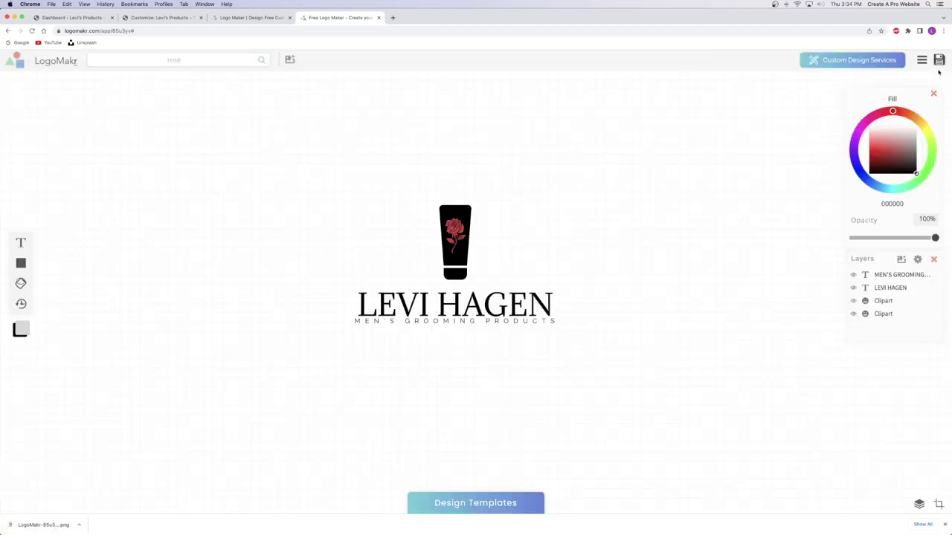
# Make the tube and text white and the rose clipart black.
pyautogui.click(444, 253)
pyautogui.moveTo(663, 139); pyautogui.dragTo(261, 408)
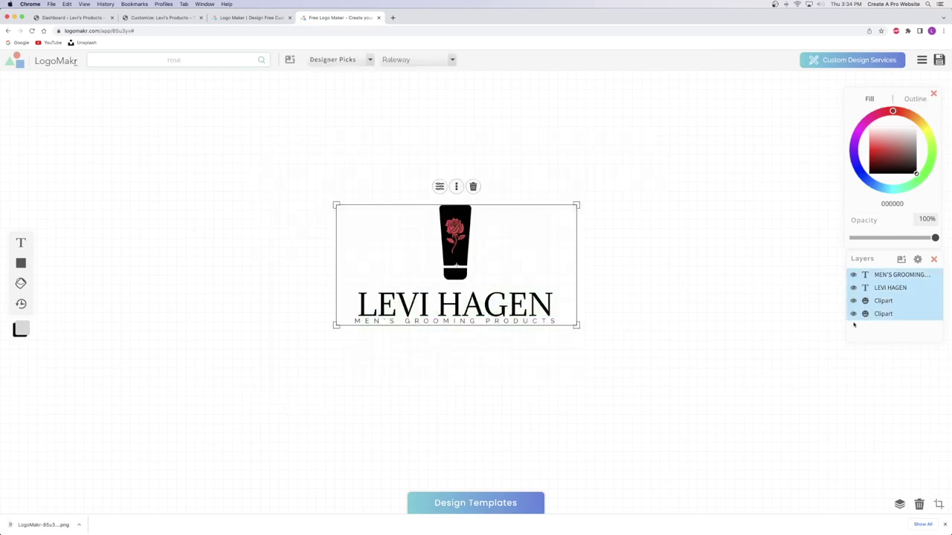
pyautogui.click(706, 240)
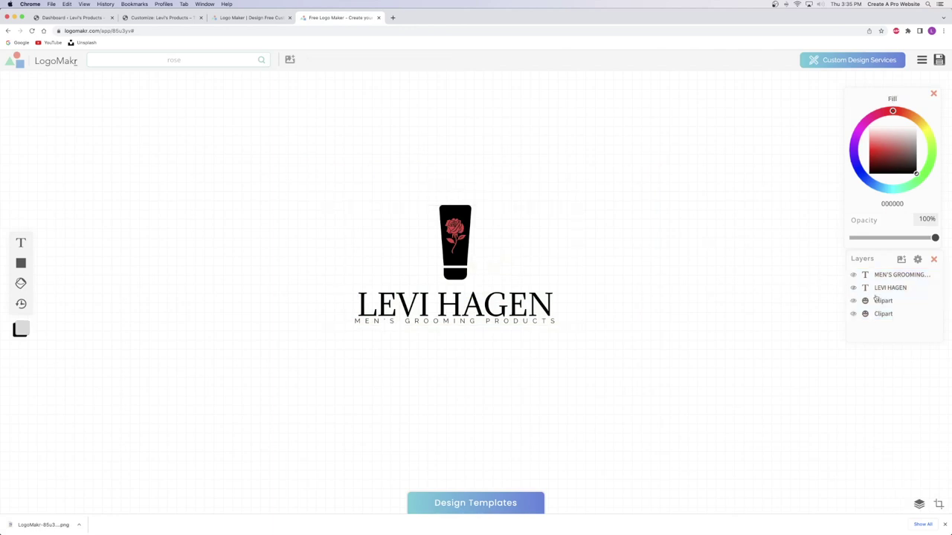
pyautogui.click(895, 302)
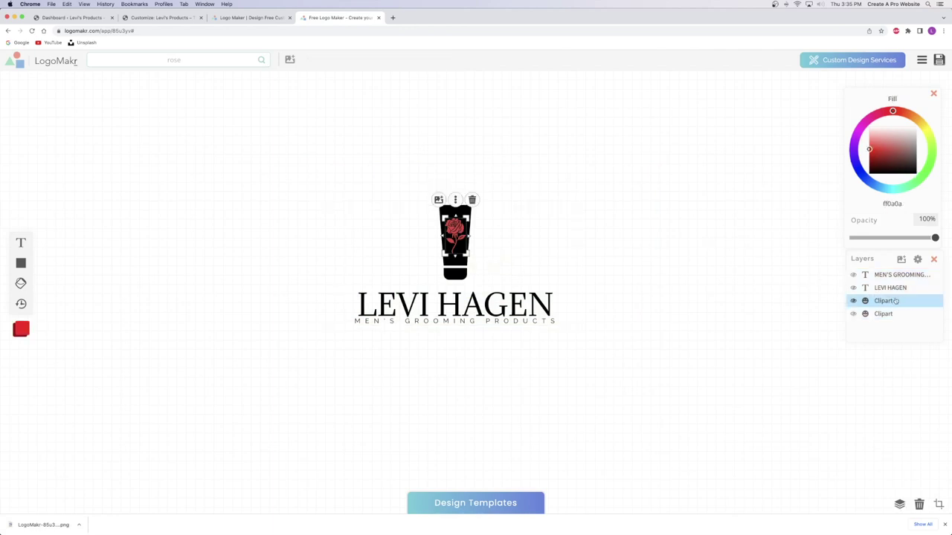
pyautogui.moveTo(669, 109); pyautogui.dragTo(300, 398)
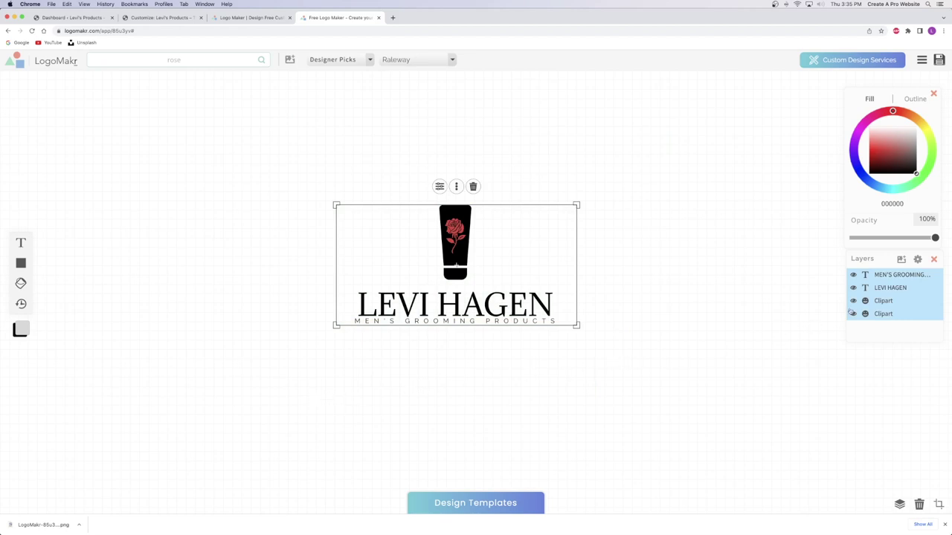
pyautogui.keyDown('shift'); pyautogui.click(890, 301); pyautogui.keyUp('shift')
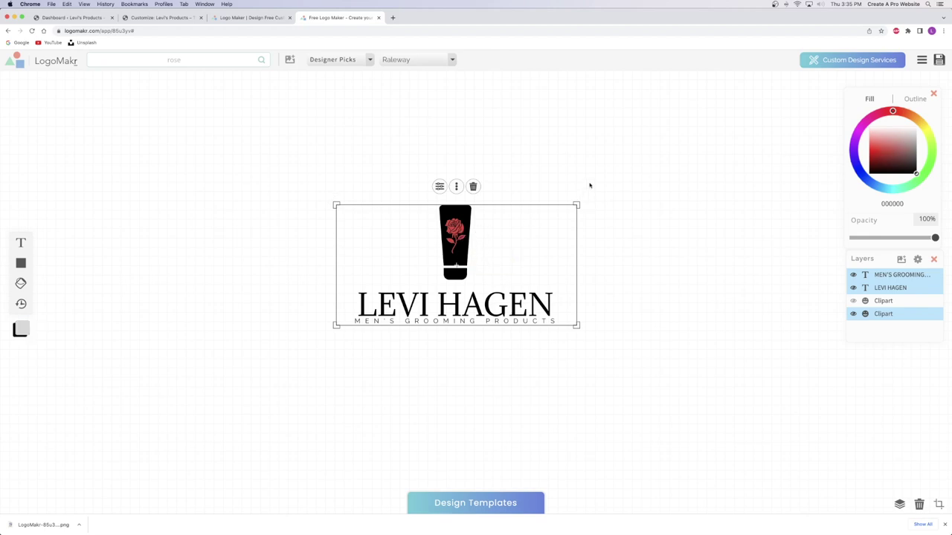
pyautogui.moveTo(874, 164)
pyautogui.mouseDown()
pyautogui.moveTo(904, 123)
pyautogui.moveTo(805, 98)
pyautogui.mouseUp()
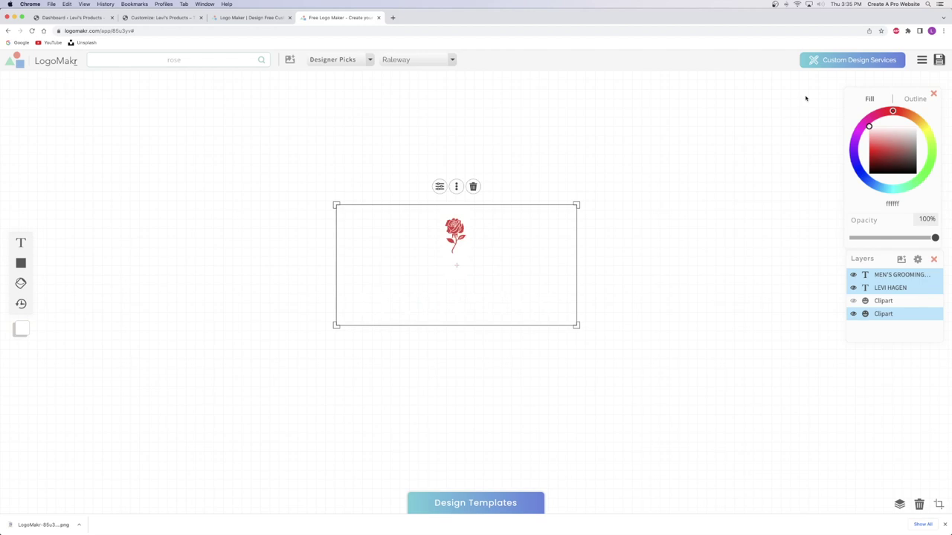
pyautogui.click(909, 302)
pyautogui.moveTo(887, 155); pyautogui.dragTo(832, 209)
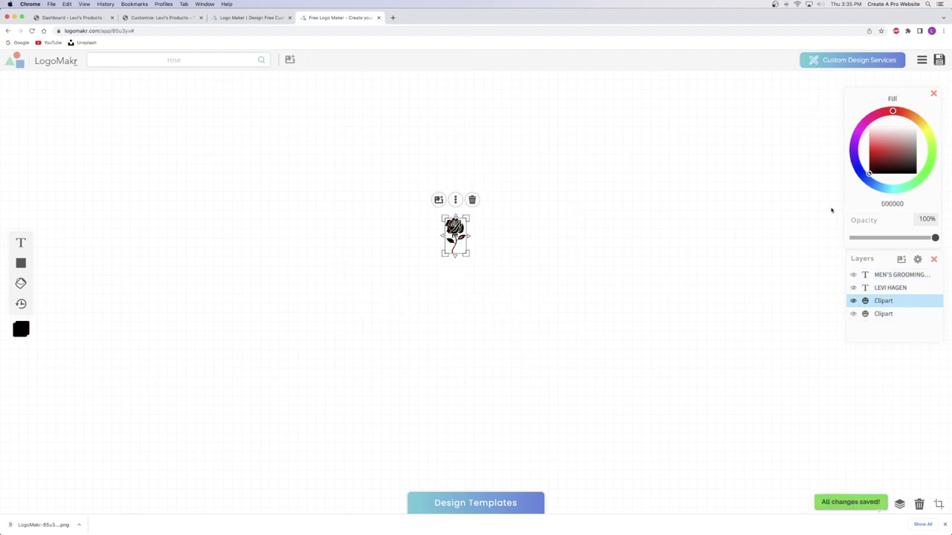
pyautogui.click(757, 206)
# Download the recoloured logo as a second free low-resolution file.
pyautogui.moveTo(754, 162); pyautogui.dragTo(352, 322)
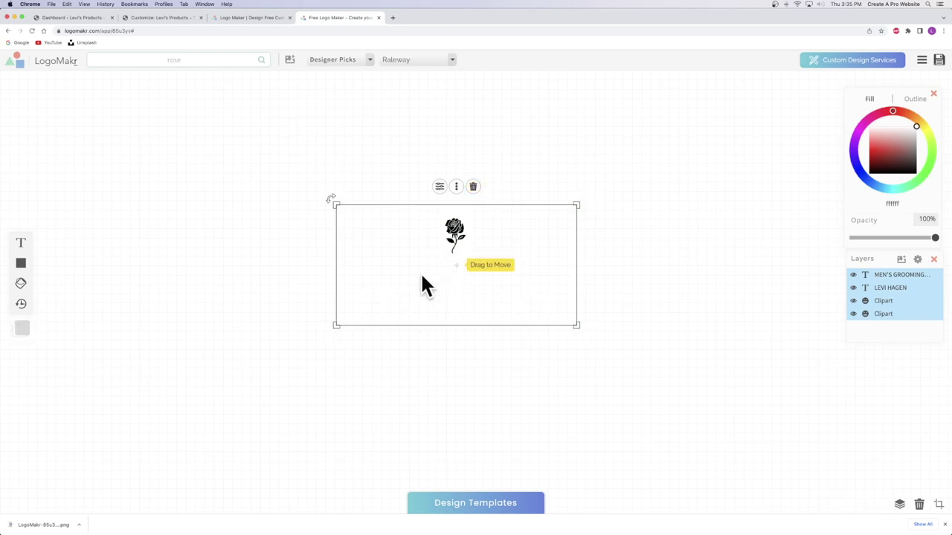
pyautogui.click(941, 61)
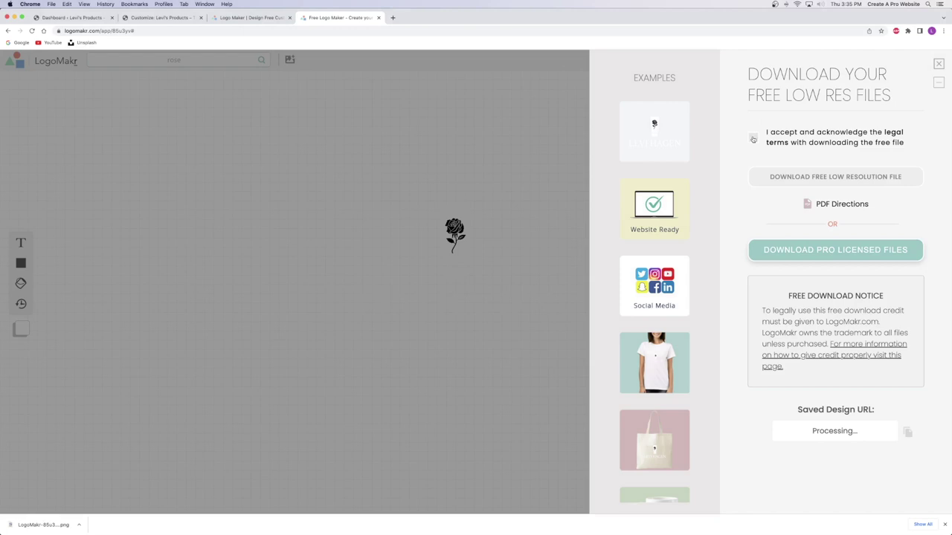
pyautogui.click(753, 139)
pyautogui.click(819, 178)
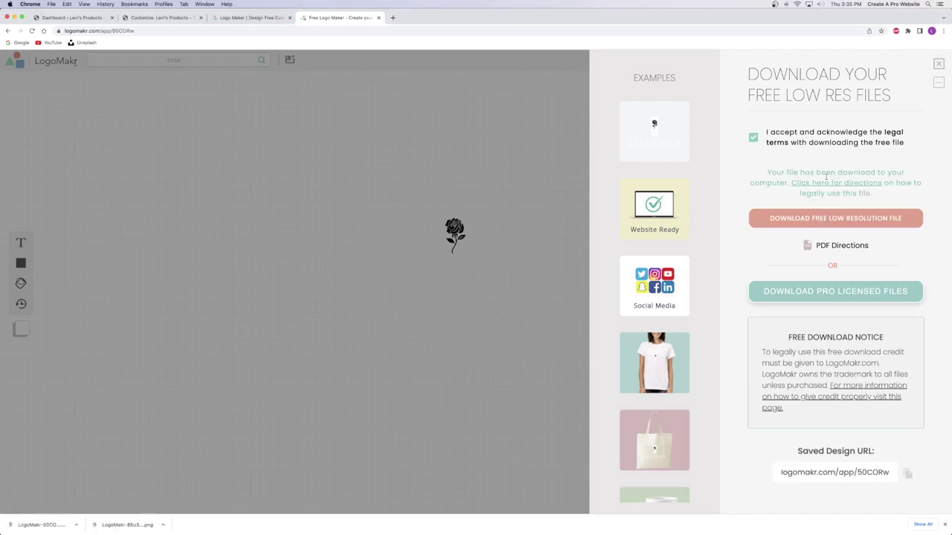
pyautogui.click(938, 65)
pyautogui.moveTo(716, 120); pyautogui.dragTo(208, 399)
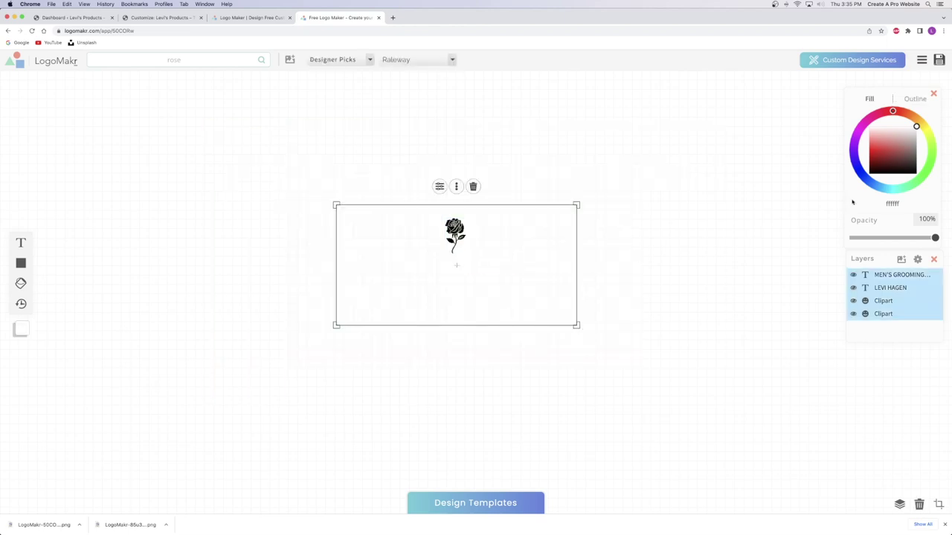
# Blacken the logo, delete the tube and both text lines, and enlarge the remaining rose.
pyautogui.click(869, 173)
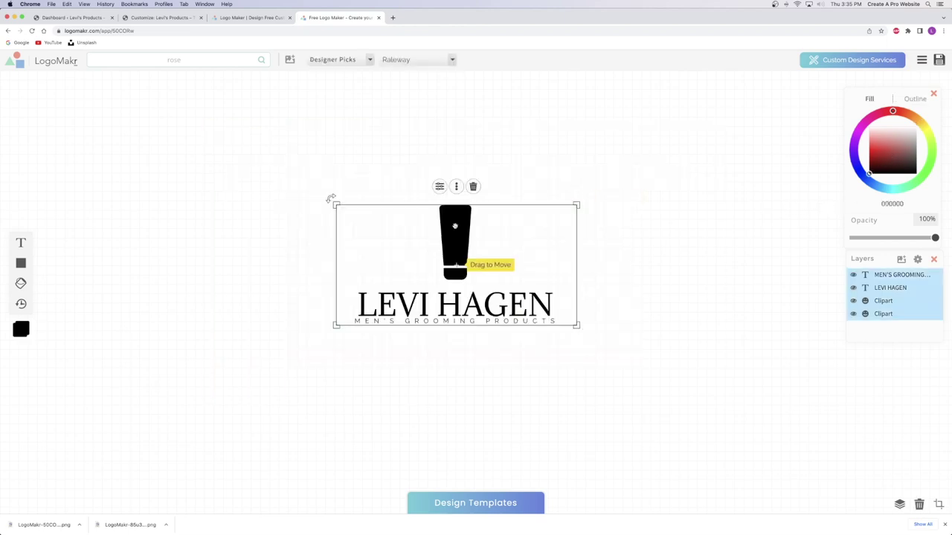
pyautogui.keyDown('shift'); pyautogui.click(888, 301); pyautogui.keyUp('shift')
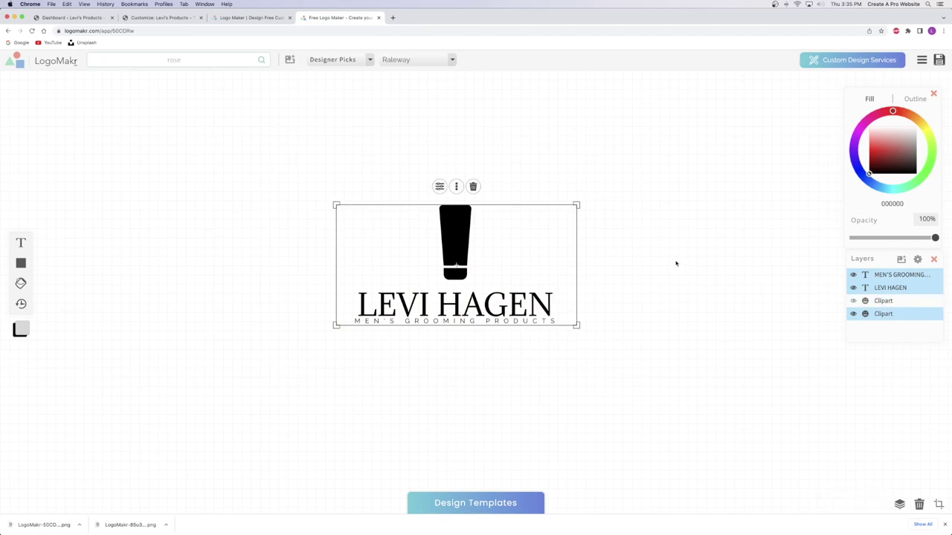
pyautogui.click(472, 187)
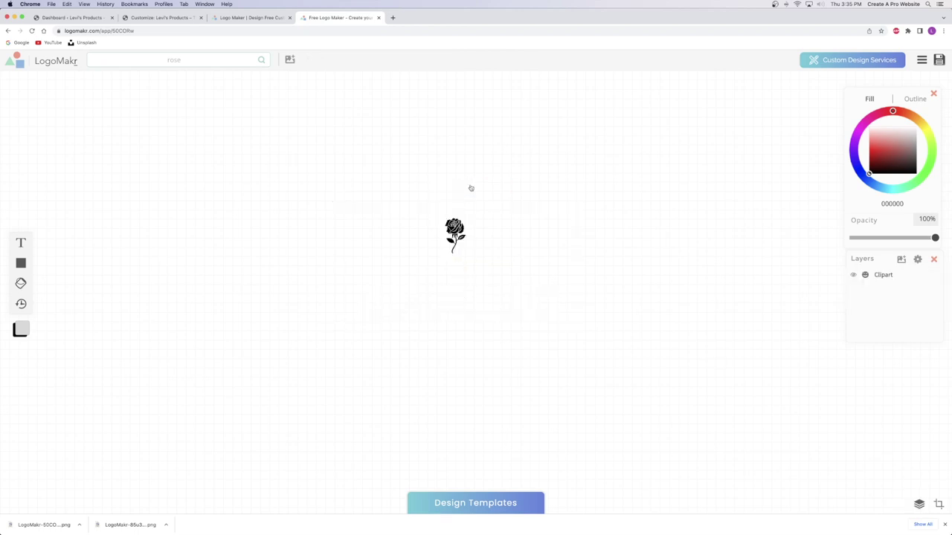
pyautogui.moveTo(454, 234); pyautogui.dragTo(479, 360)
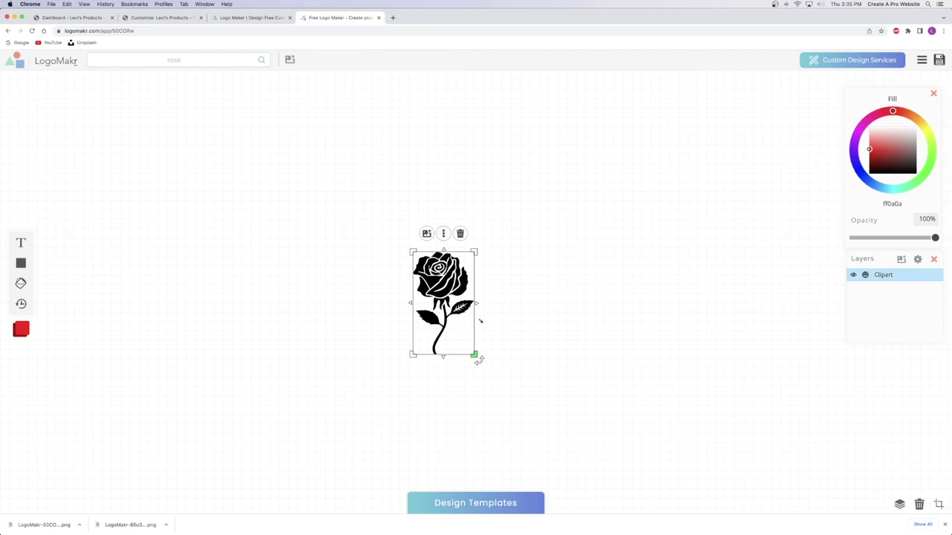
# Paste df453e as the rose's fill colour and add a square shape to the canvas.
pyautogui.doubleClick(890, 203)
pyautogui.write('df453e')
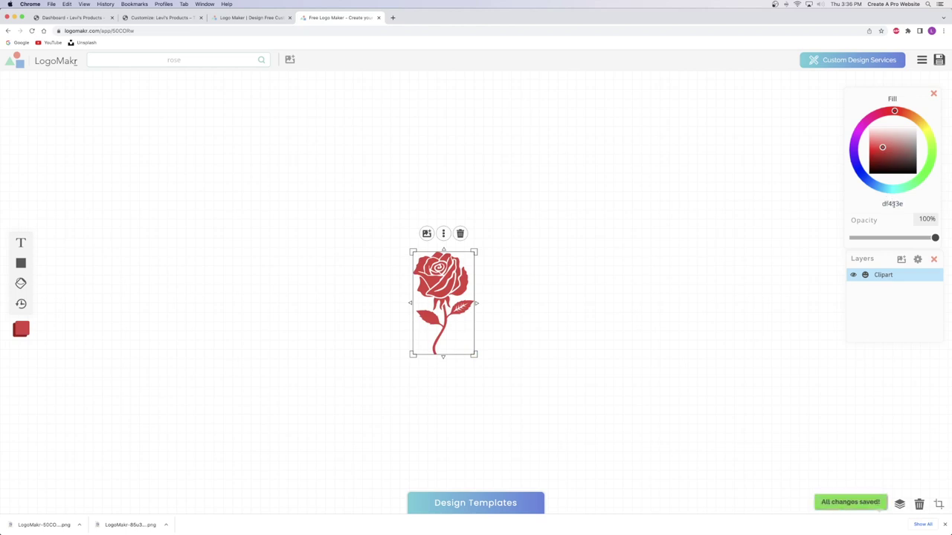
pyautogui.click(565, 234)
pyautogui.click(20, 262)
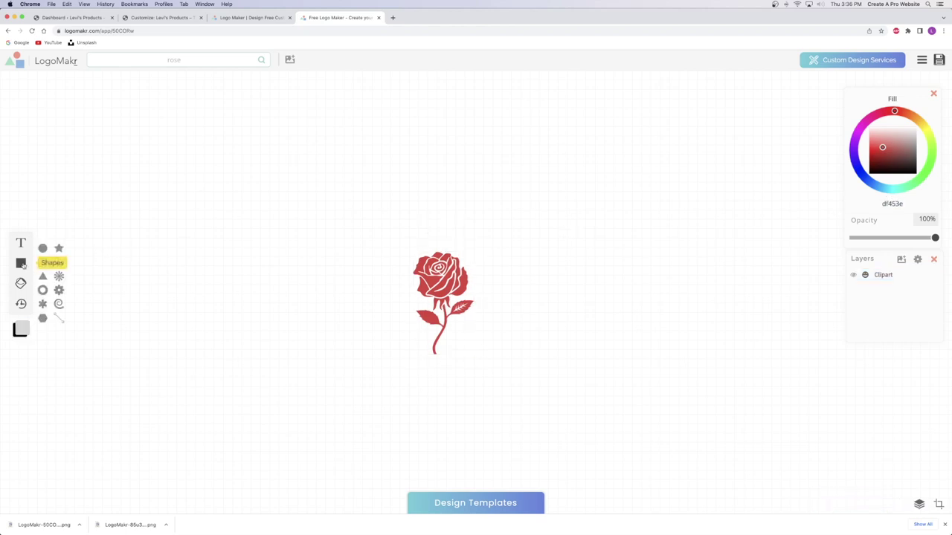
pyautogui.click(43, 262)
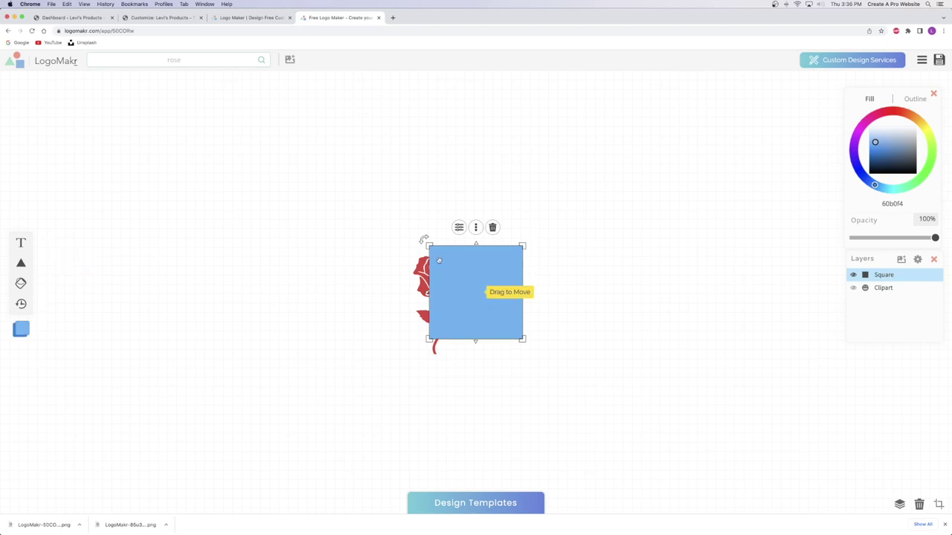
# Make the square black and place the red rose centred in front of it.
pyautogui.click(21, 262)
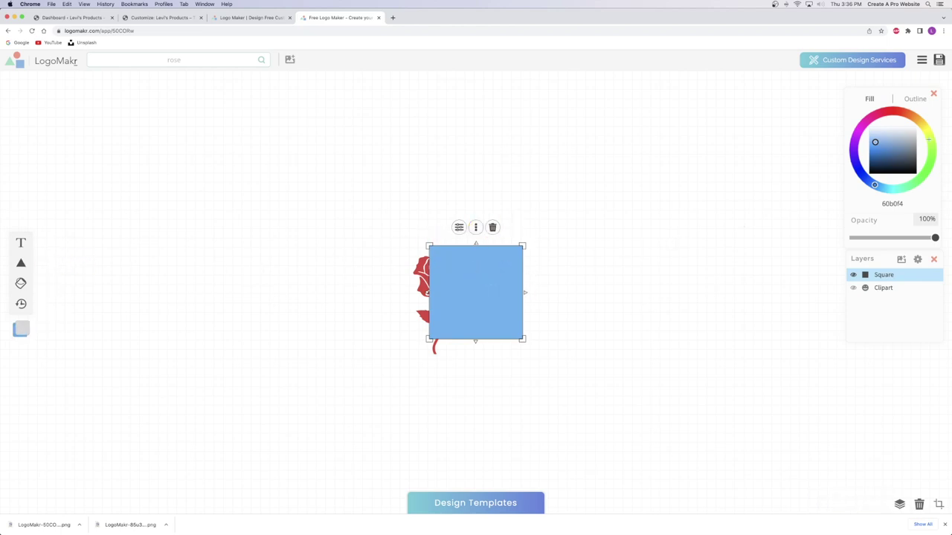
pyautogui.moveTo(879, 155); pyautogui.dragTo(941, 189)
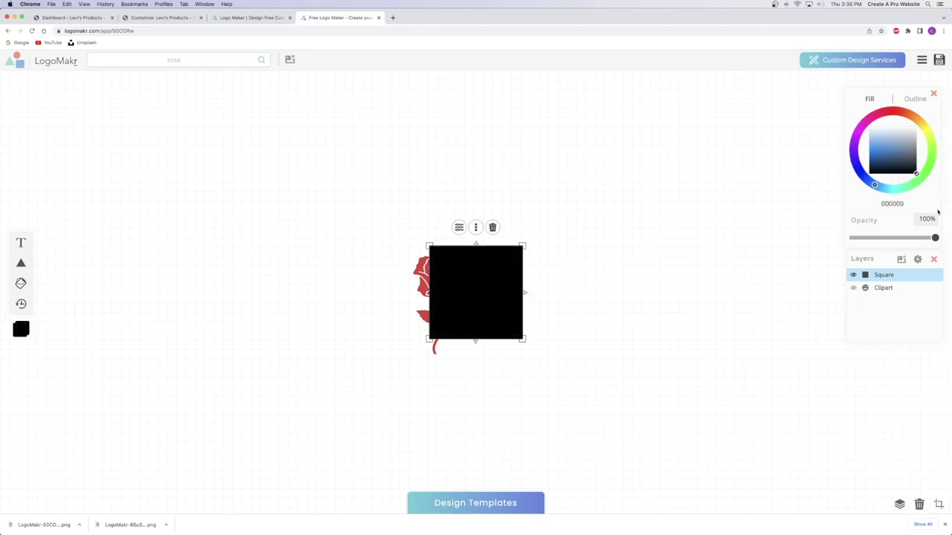
pyautogui.click(885, 288)
pyautogui.moveTo(898, 288); pyautogui.dragTo(899, 274)
pyautogui.moveTo(422, 252); pyautogui.dragTo(474, 279)
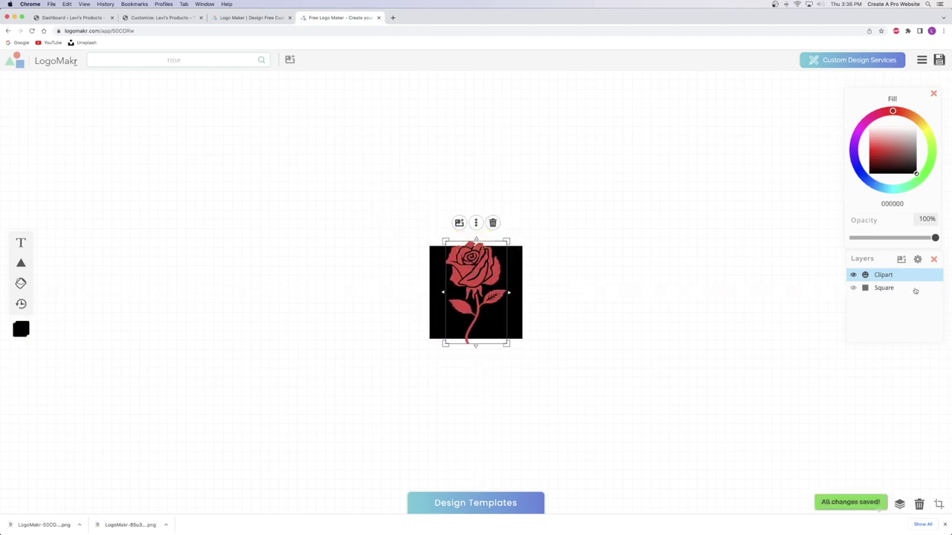
# Resize the black square to 245×245 px and centre it behind the rose.
pyautogui.click(884, 288)
pyautogui.moveTo(523, 245)
pyautogui.mouseDown()
pyautogui.moveTo(548, 218)
pyautogui.moveTo(522, 242)
pyautogui.mouseUp()
pyautogui.click(656, 339)
pyautogui.click(506, 310)
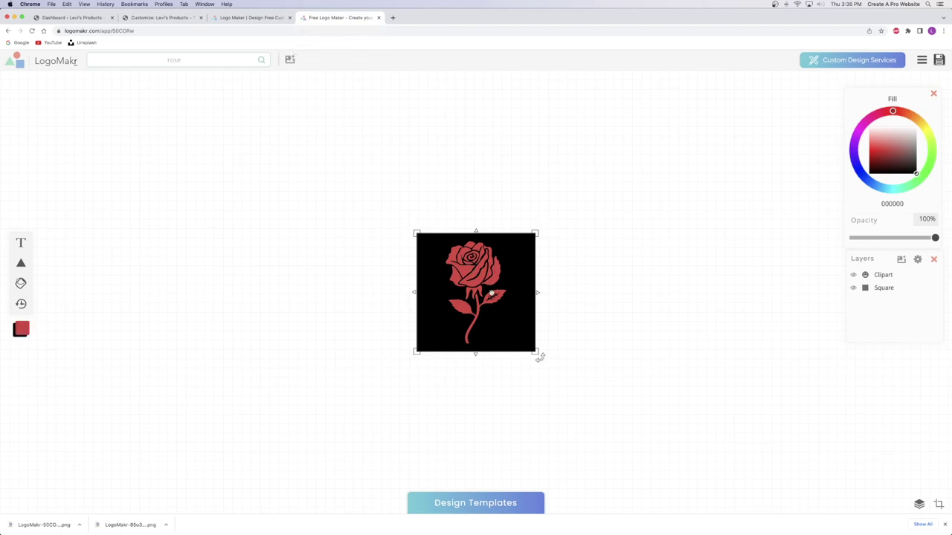
pyautogui.click(427, 245)
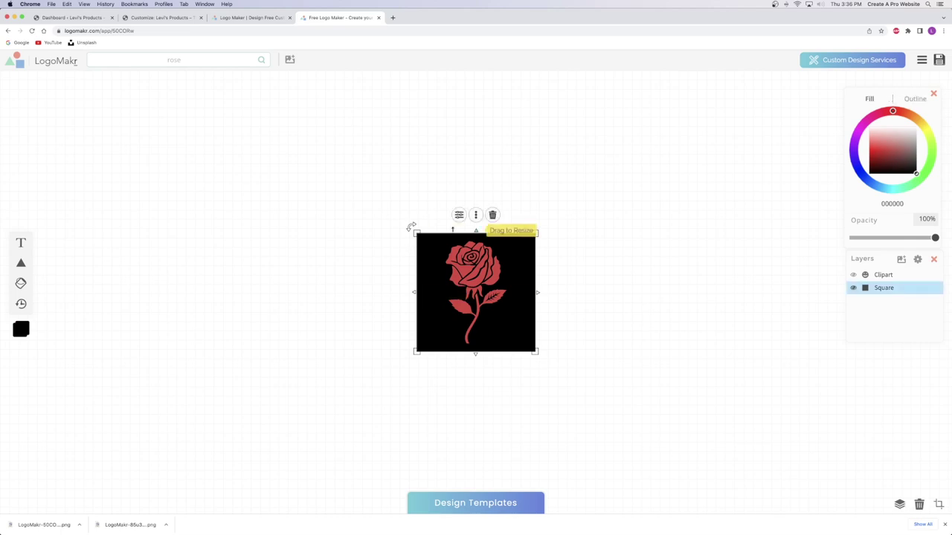
# Round the black square's corners with the Roundness slider.
pyautogui.click(458, 215)
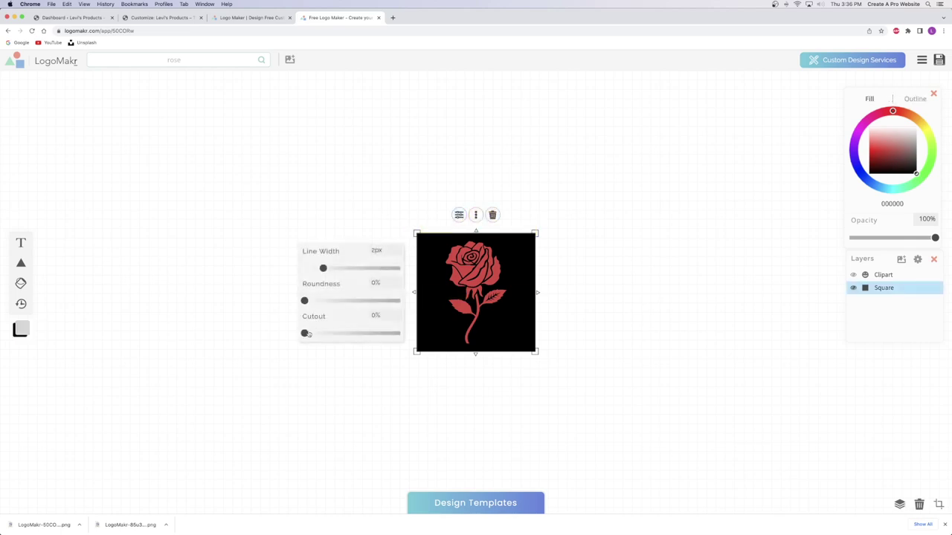
pyautogui.moveTo(305, 301); pyautogui.dragTo(330, 300)
pyautogui.click(644, 342)
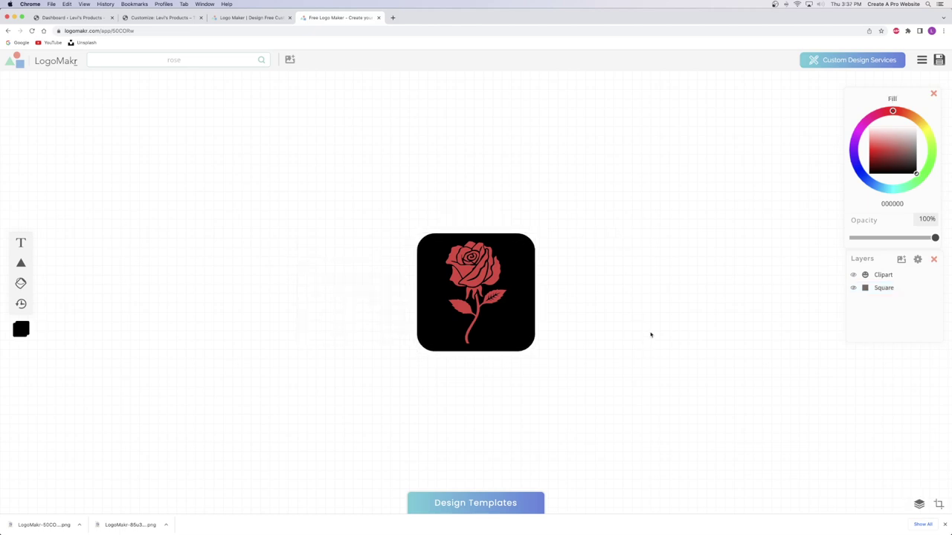
# Download the rose icon as a free low-resolution PNG and close the editor tab.
pyautogui.click(940, 59)
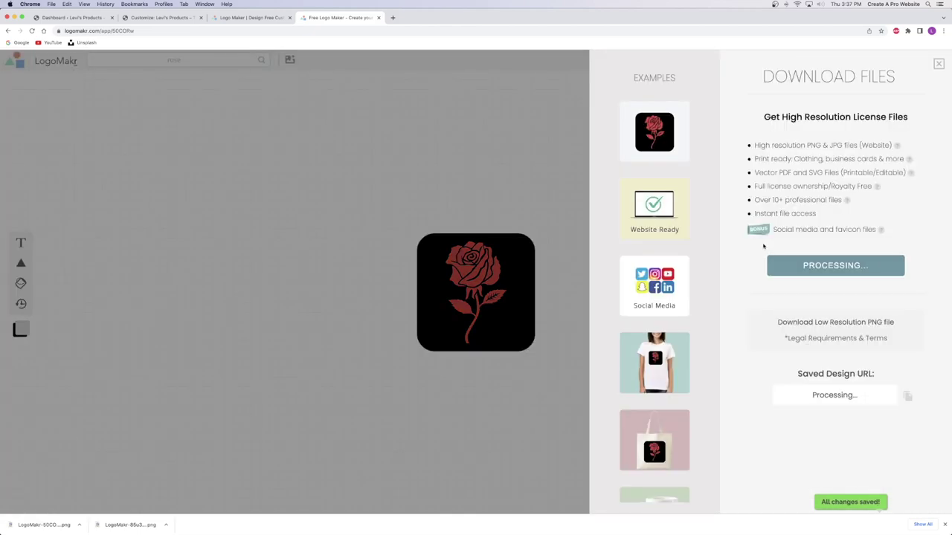
pyautogui.click(820, 323)
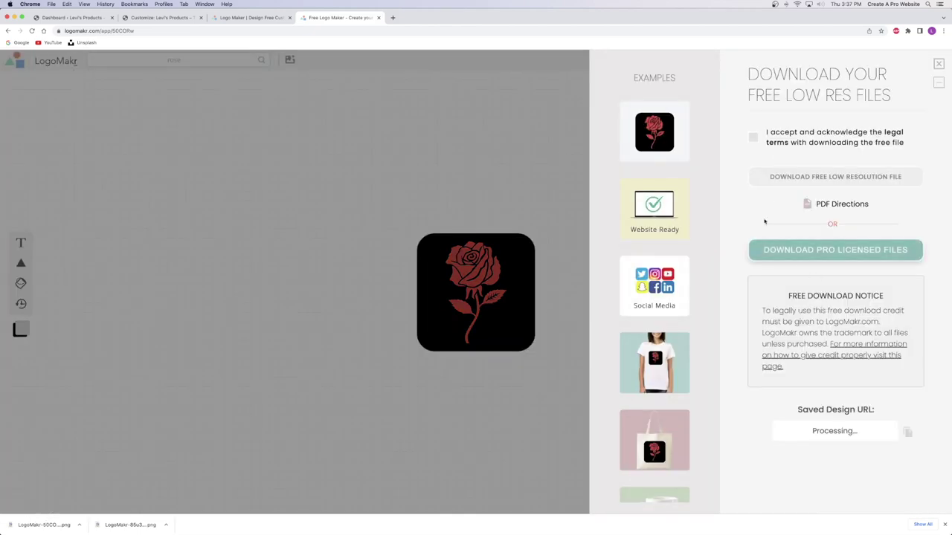
pyautogui.click(753, 138)
pyautogui.click(842, 177)
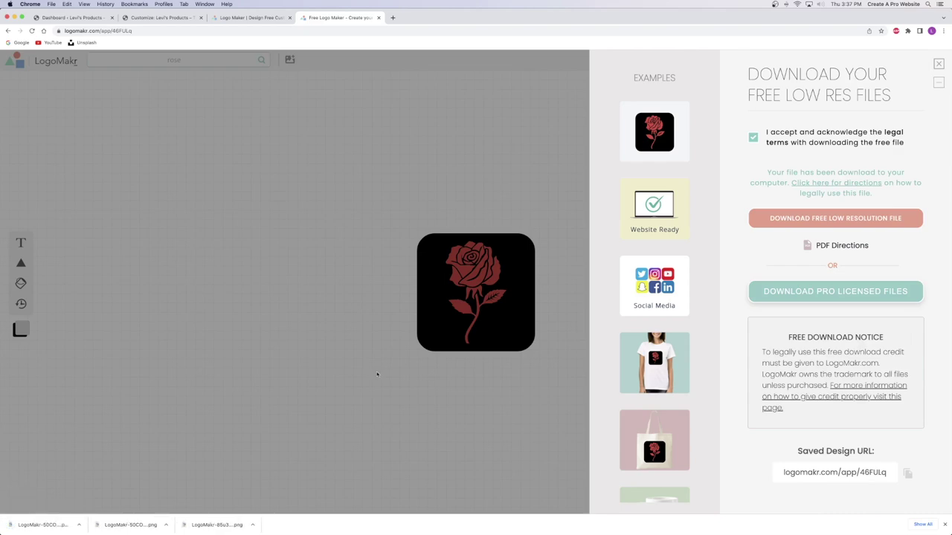
pyautogui.click(379, 17)
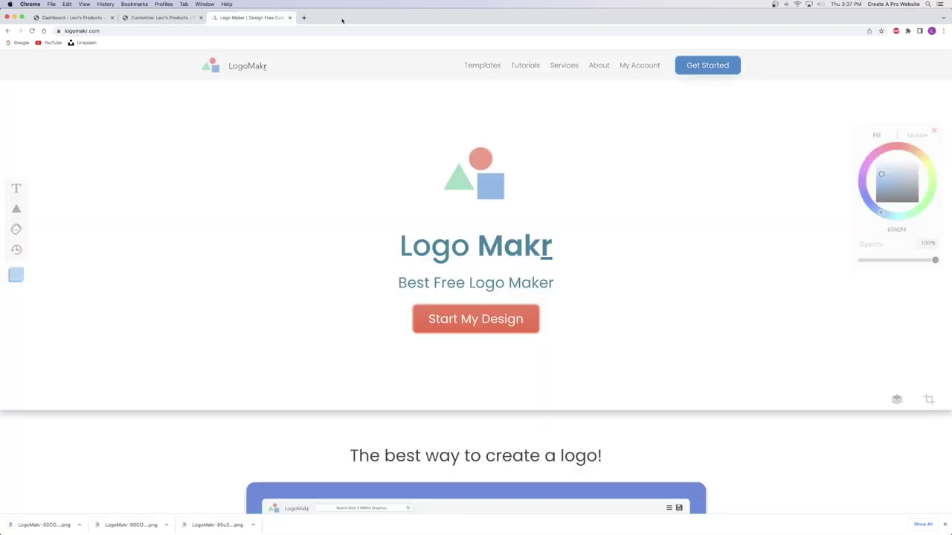
# Upload the three LogoMakr PNG images from Downloads through the header's logo picker.
pyautogui.click(289, 18)
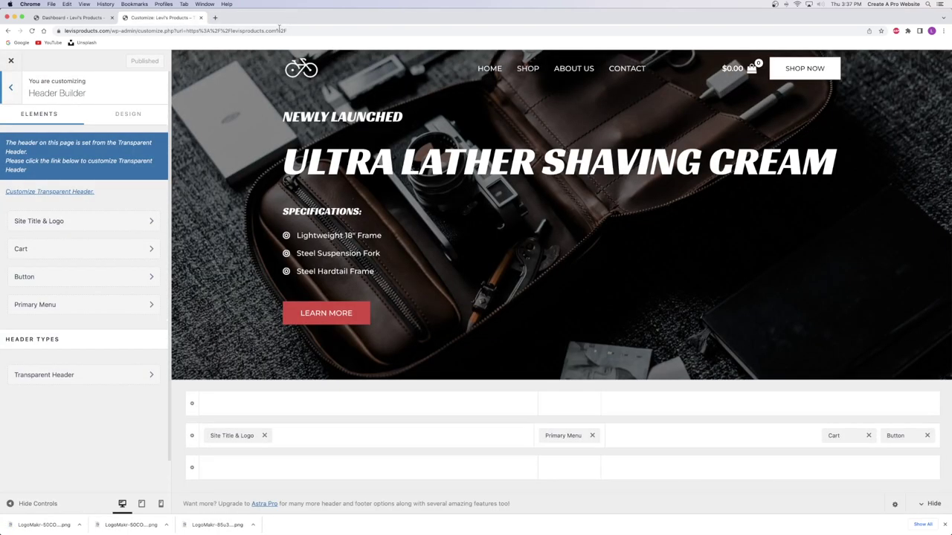
pyautogui.click(229, 436)
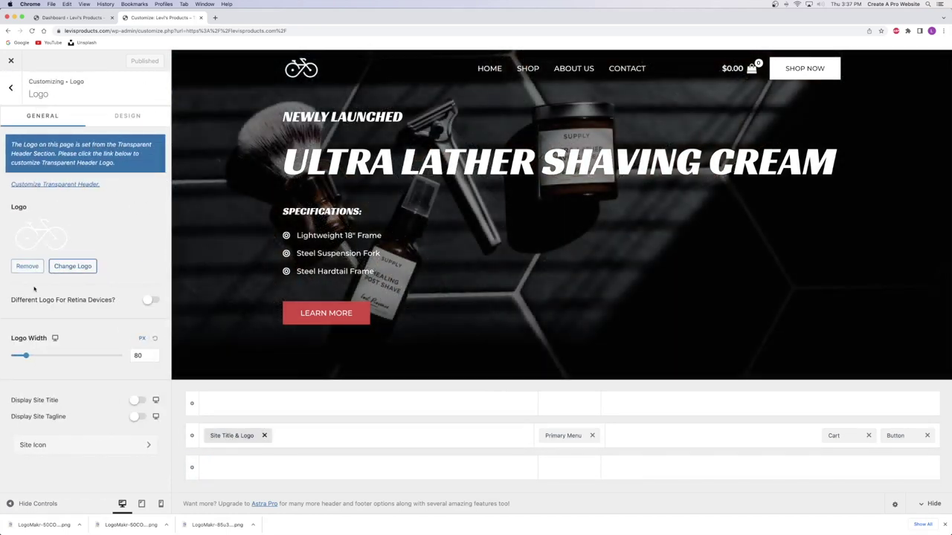
pyautogui.click(72, 267)
pyautogui.click(43, 96)
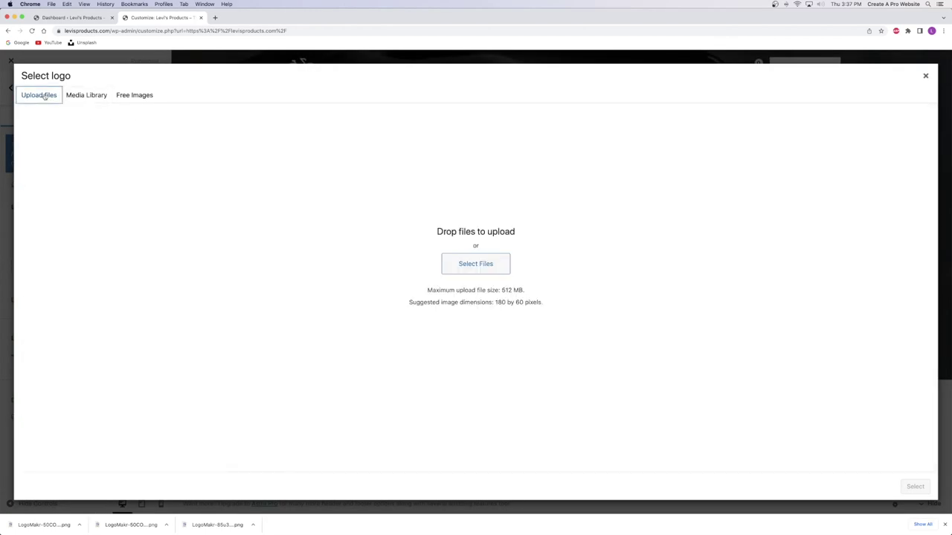
pyautogui.click(484, 269)
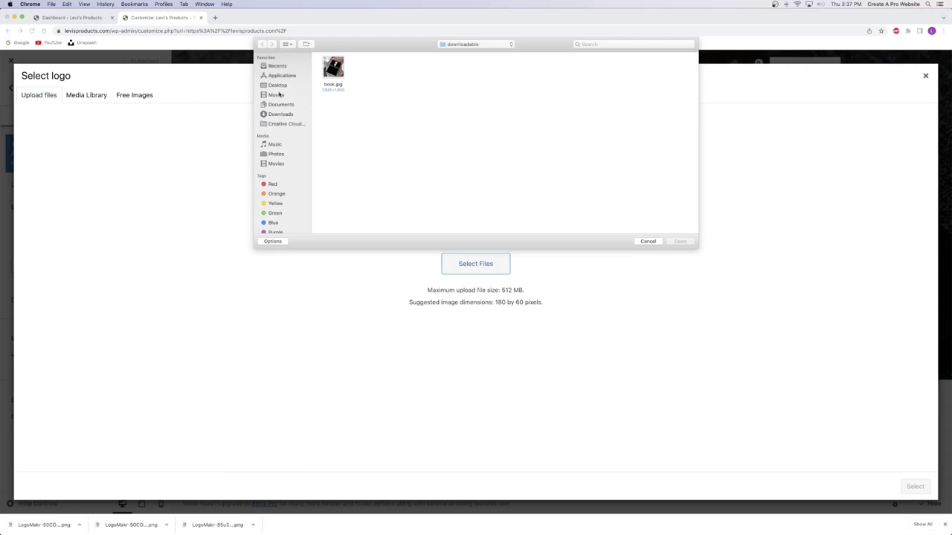
pyautogui.click(287, 115)
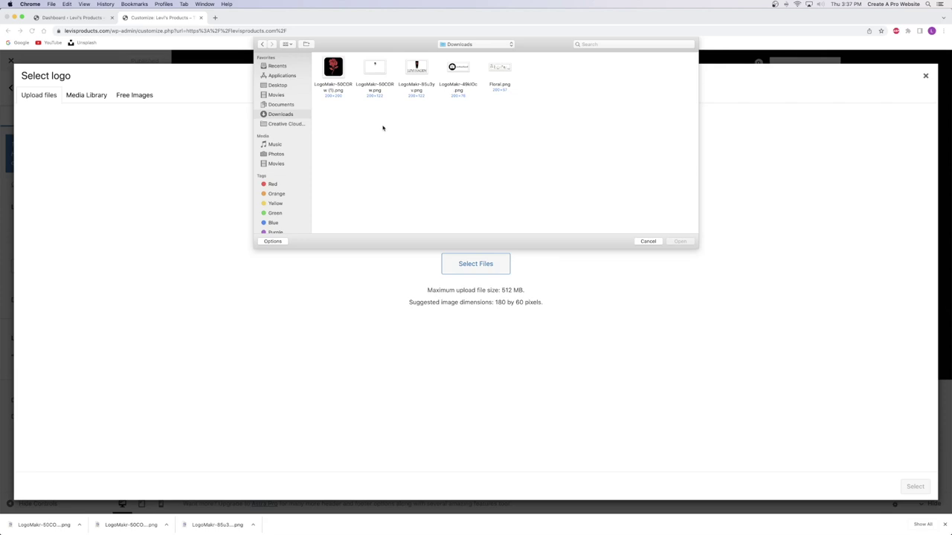
pyautogui.click(419, 70)
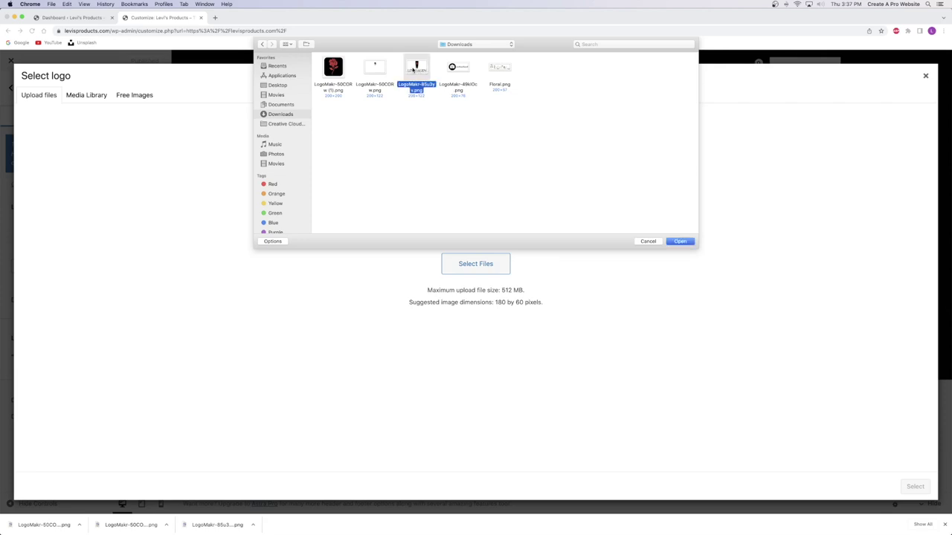
pyautogui.keyDown('super'); pyautogui.click(375, 69); pyautogui.keyUp('super')
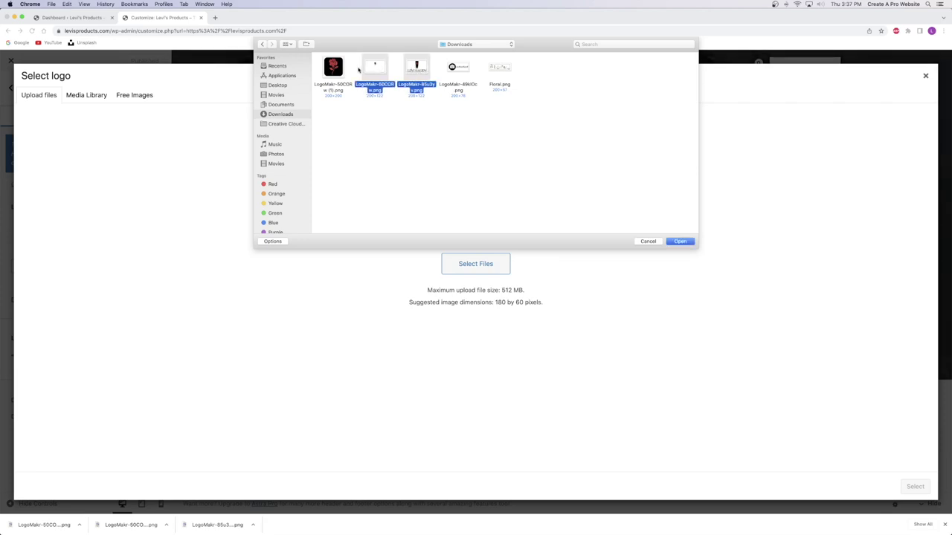
pyautogui.keyDown('super'); pyautogui.click(334, 70); pyautogui.keyUp('super')
pyautogui.click(679, 241)
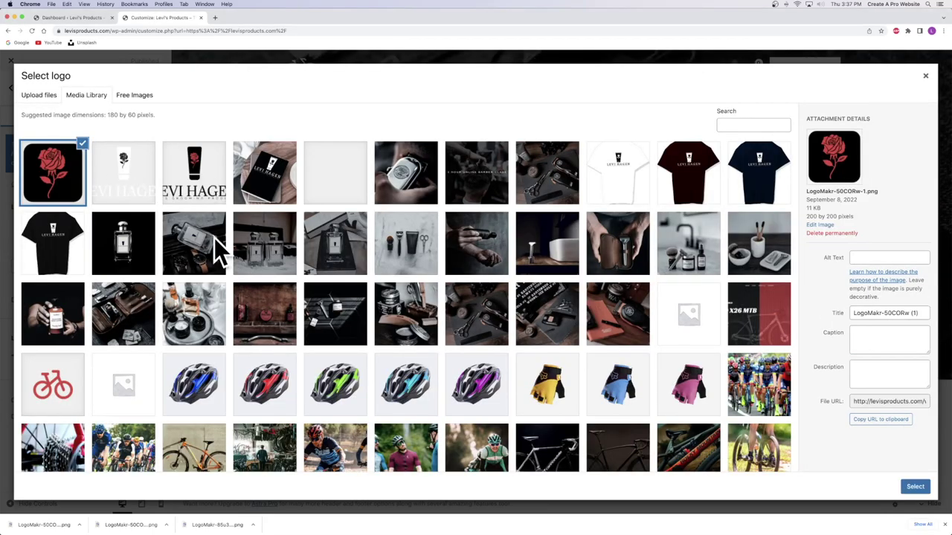
pyautogui.click(189, 178)
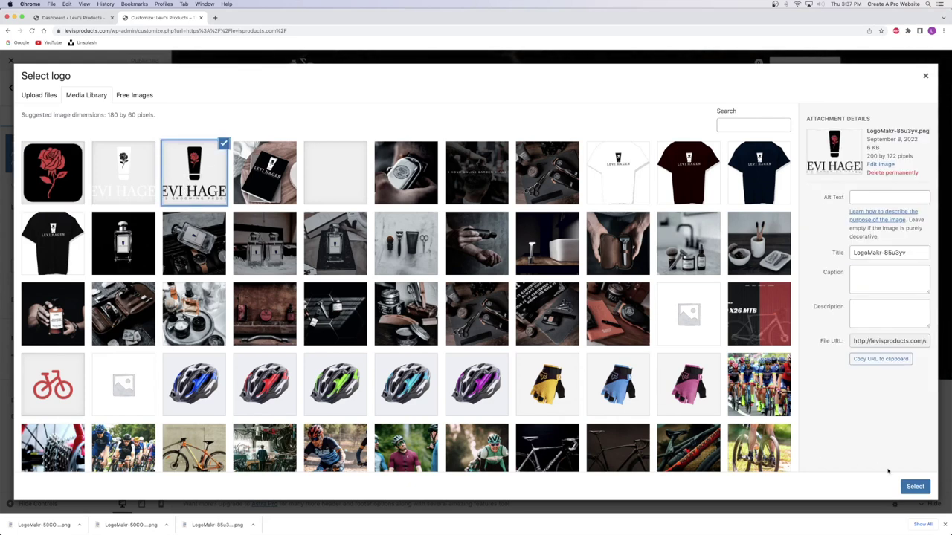
pyautogui.click(915, 486)
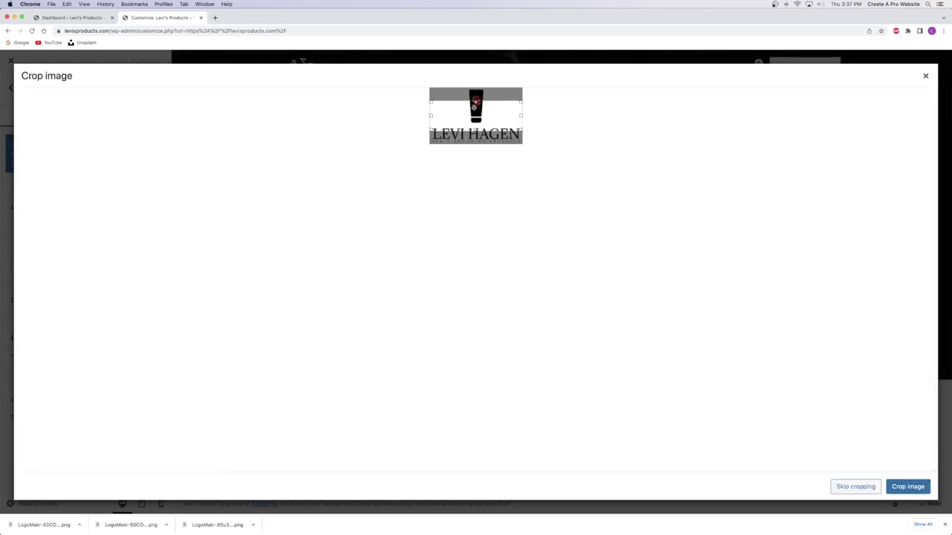
pyautogui.click(855, 487)
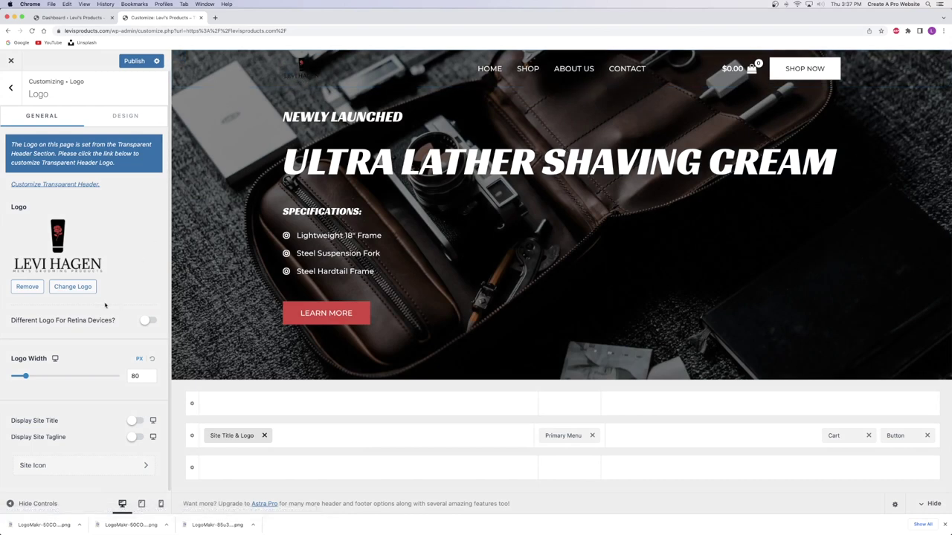
# Set Logo Width to 131 px and switch on Different Logo for Transparent Header.
pyautogui.moveTo(25, 377)
pyautogui.mouseDown()
pyautogui.moveTo(64, 377)
pyautogui.moveTo(36, 378)
pyautogui.mouseUp()
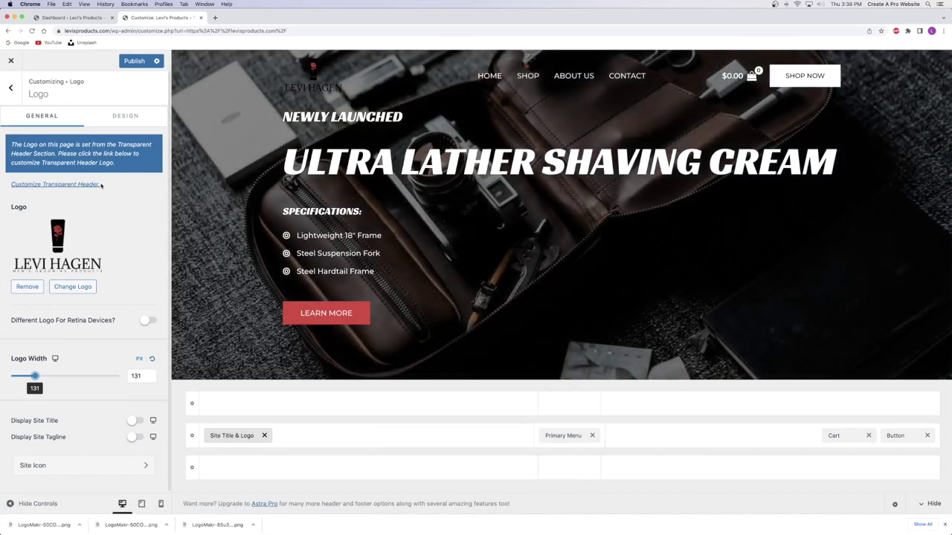
pyautogui.click(86, 186)
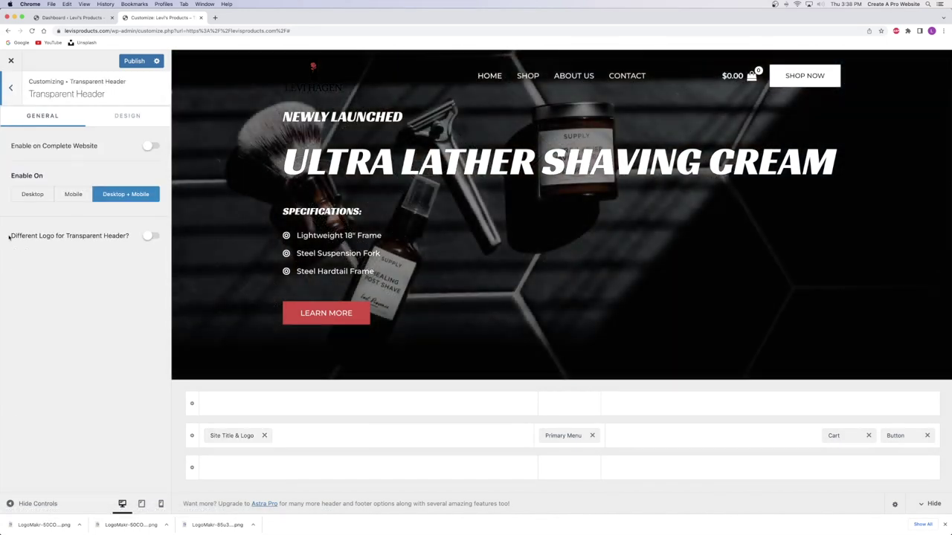
pyautogui.moveTo(15, 237); pyautogui.dragTo(123, 238)
pyautogui.click(122, 278)
pyautogui.click(150, 237)
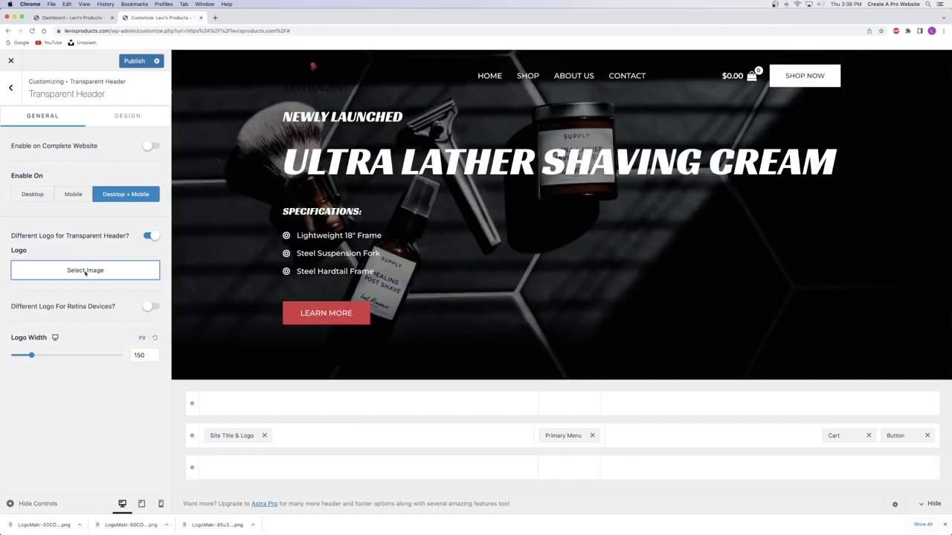
pyautogui.click(85, 271)
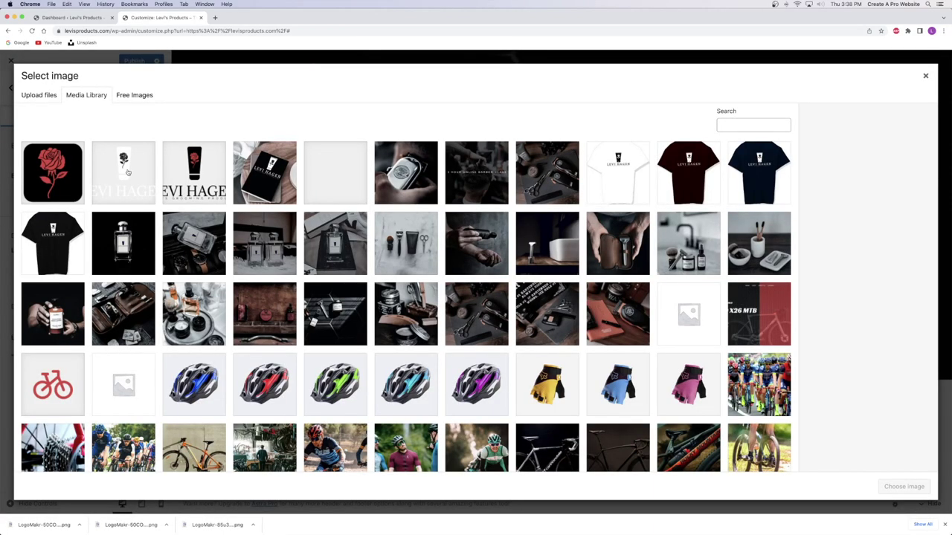
pyautogui.click(124, 170)
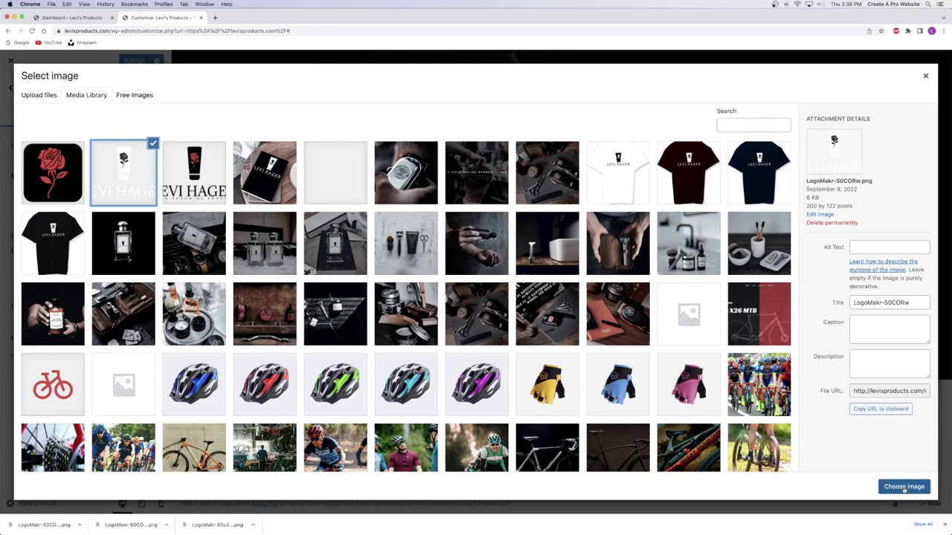
pyautogui.click(902, 490)
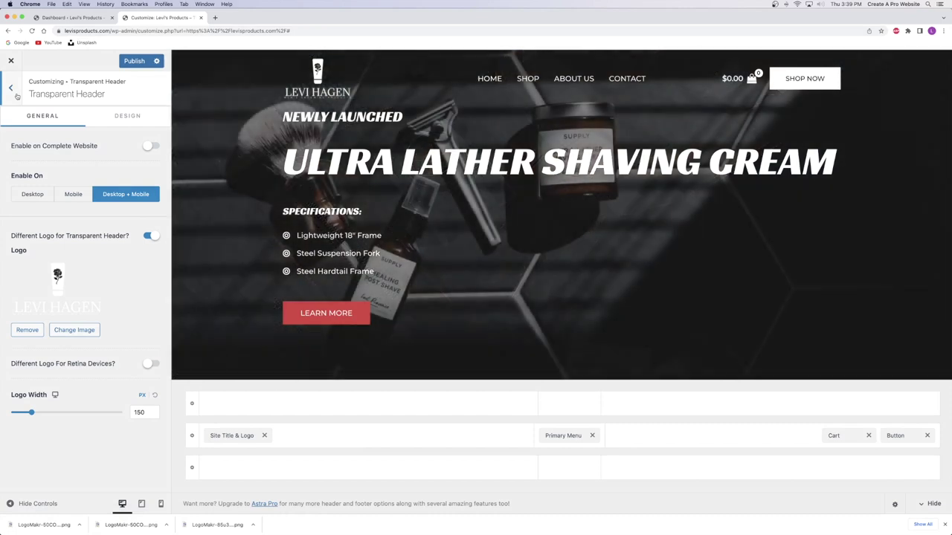
pyautogui.click(13, 91)
pyautogui.click(15, 94)
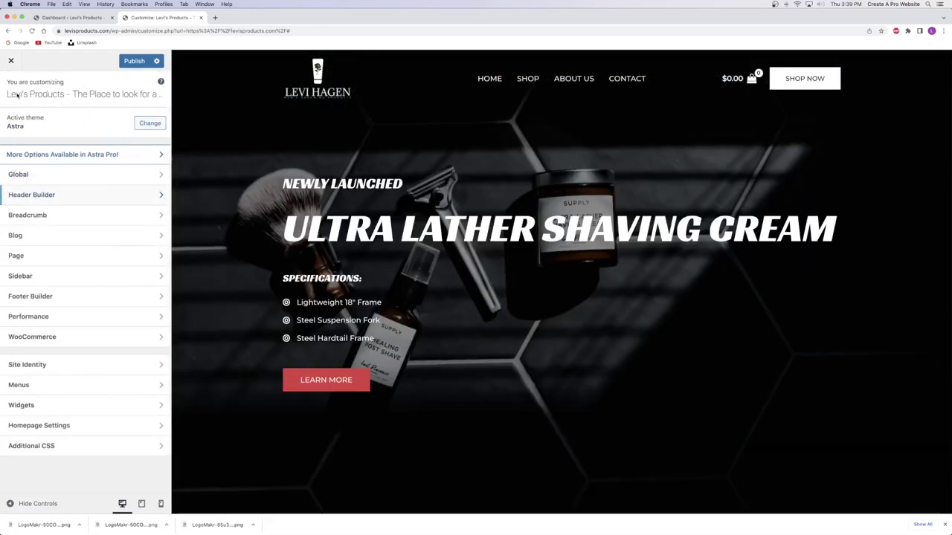
# Set the red rose image as the site icon, left uncropped.
pyautogui.click(59, 195)
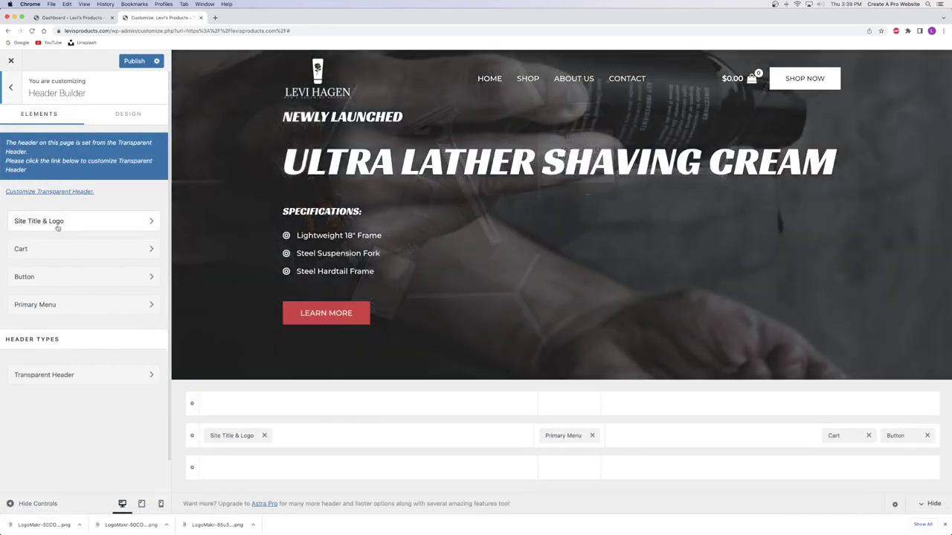
pyautogui.click(60, 223)
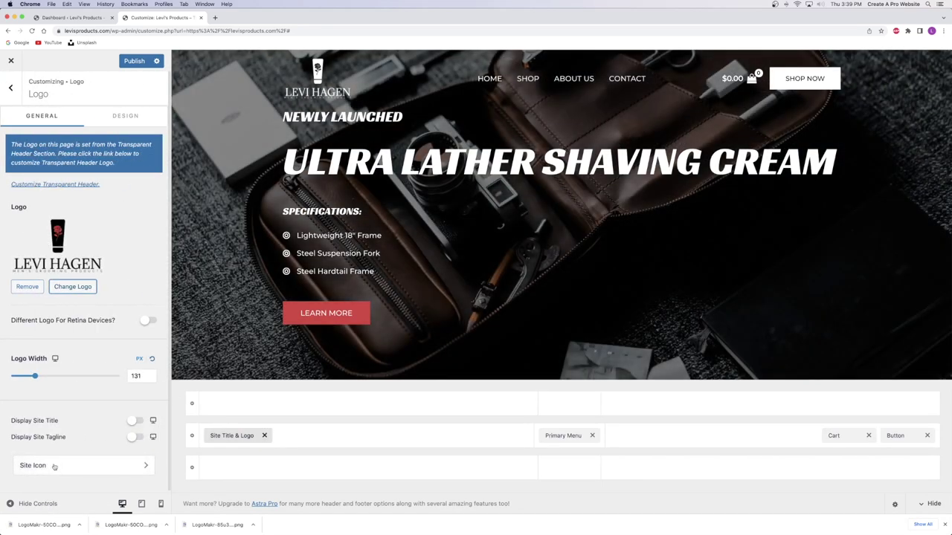
pyautogui.click(55, 465)
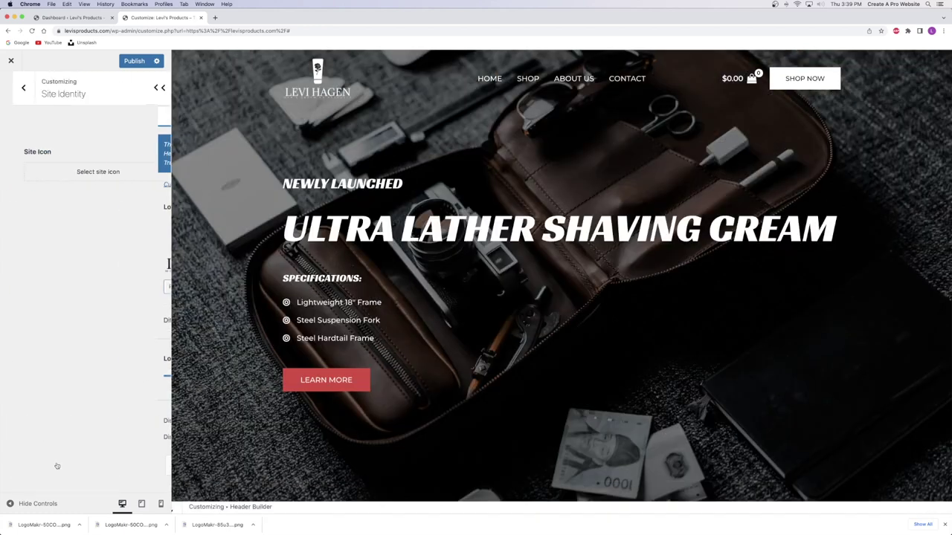
pyautogui.click(82, 173)
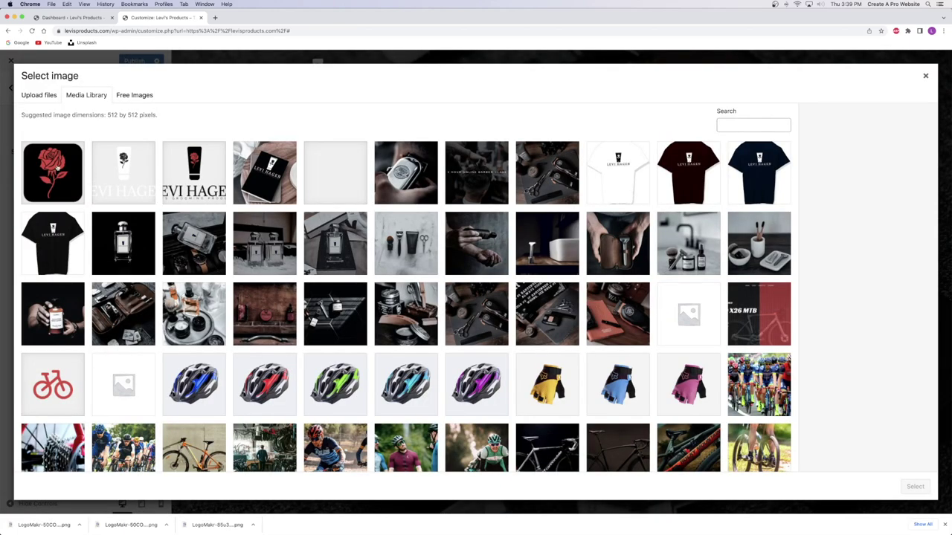
pyautogui.click(51, 172)
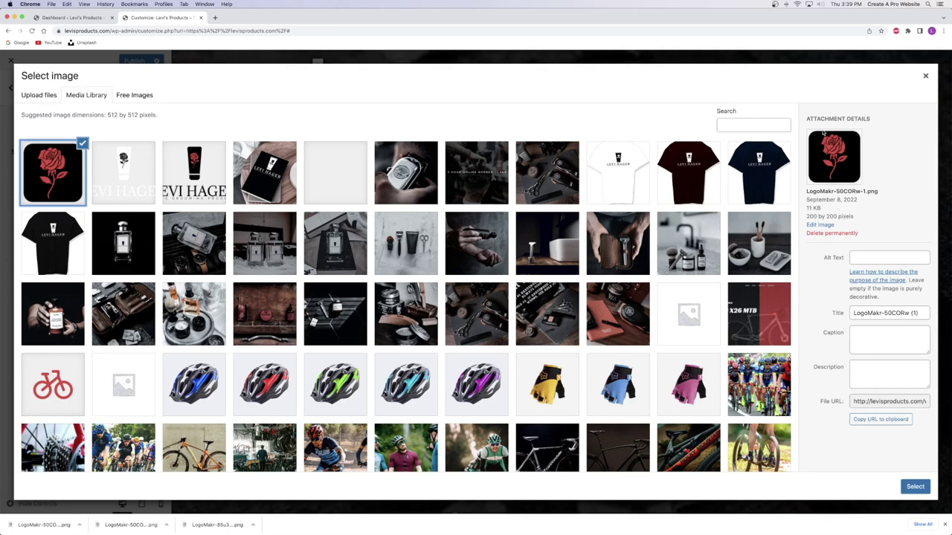
pyautogui.click(916, 487)
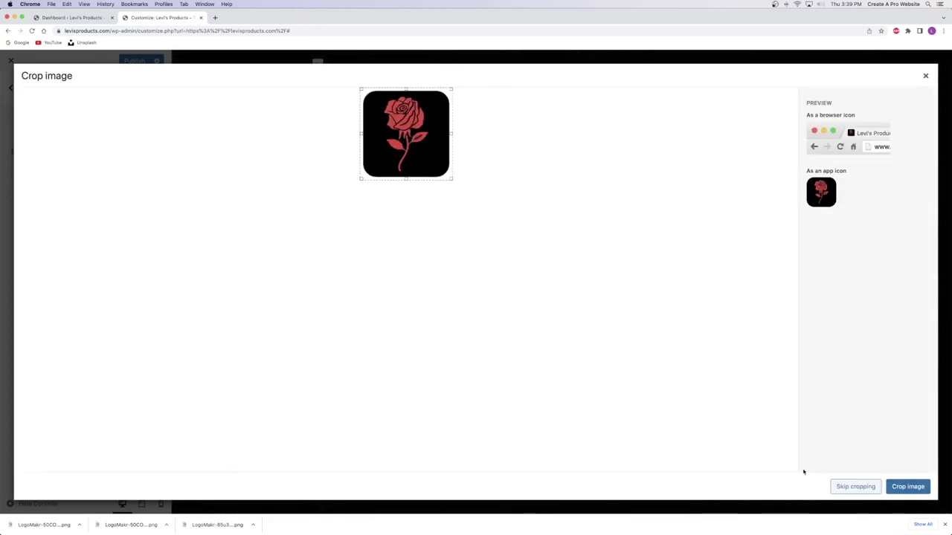
pyautogui.click(852, 487)
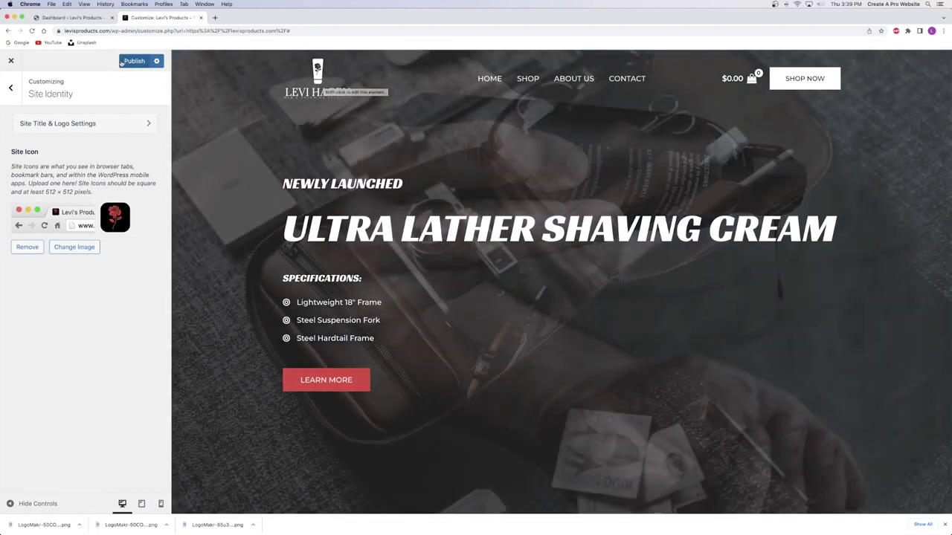
# Publish the changes and reopen the Header Builder settings.
pyautogui.click(131, 61)
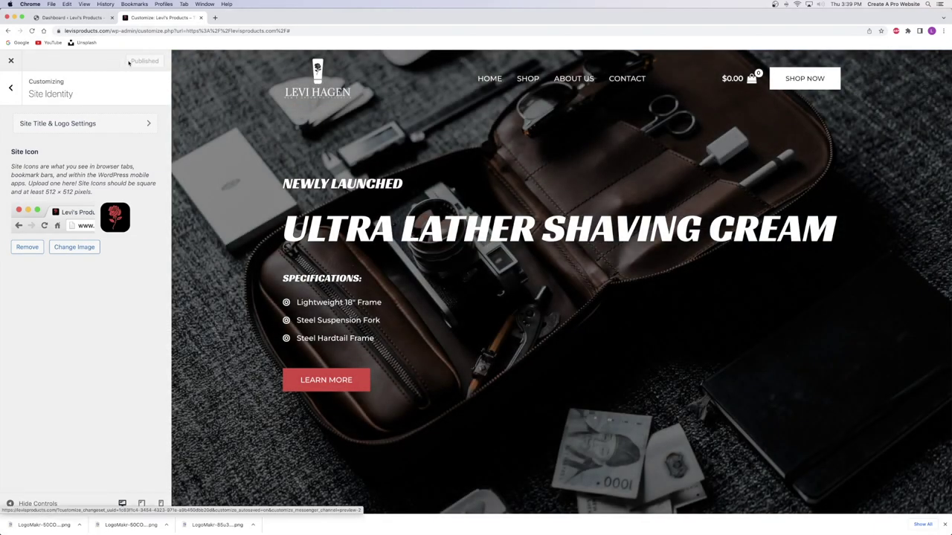
pyautogui.click(10, 88)
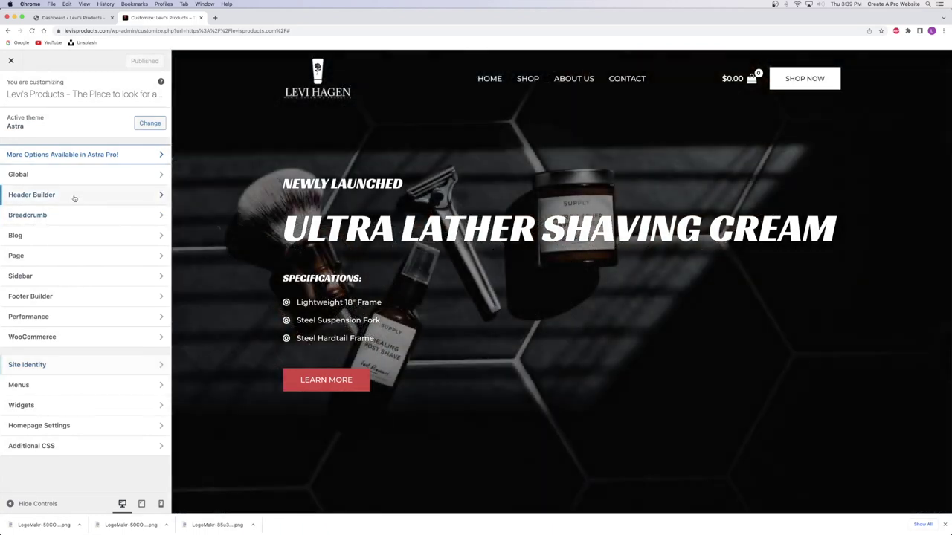
pyautogui.click(70, 195)
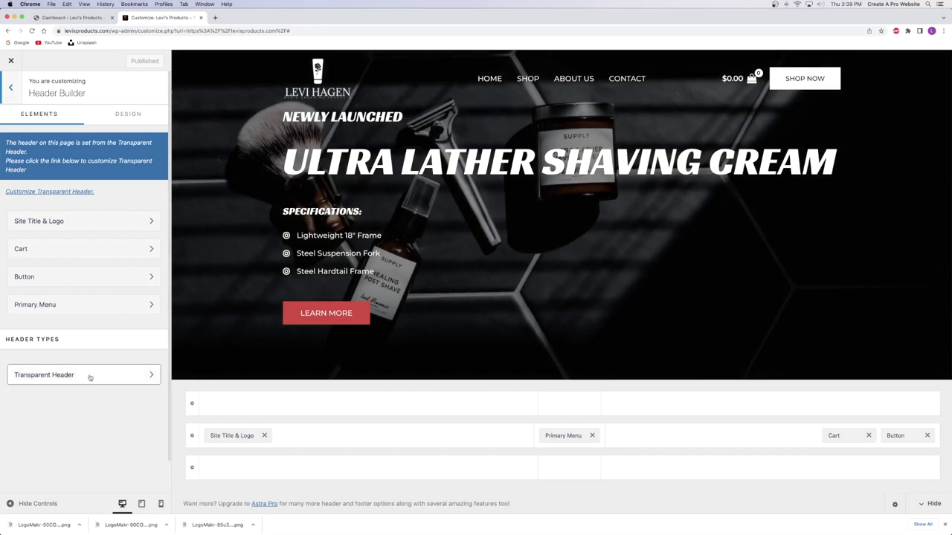
# Open the Transparent Header's Design tab and bring its Menu Color options into view.
pyautogui.click(87, 377)
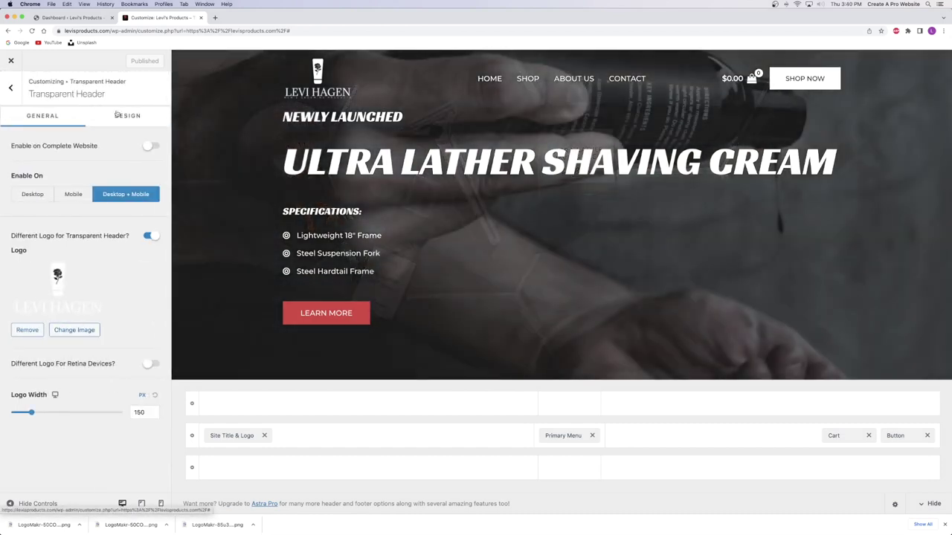
pyautogui.click(117, 115)
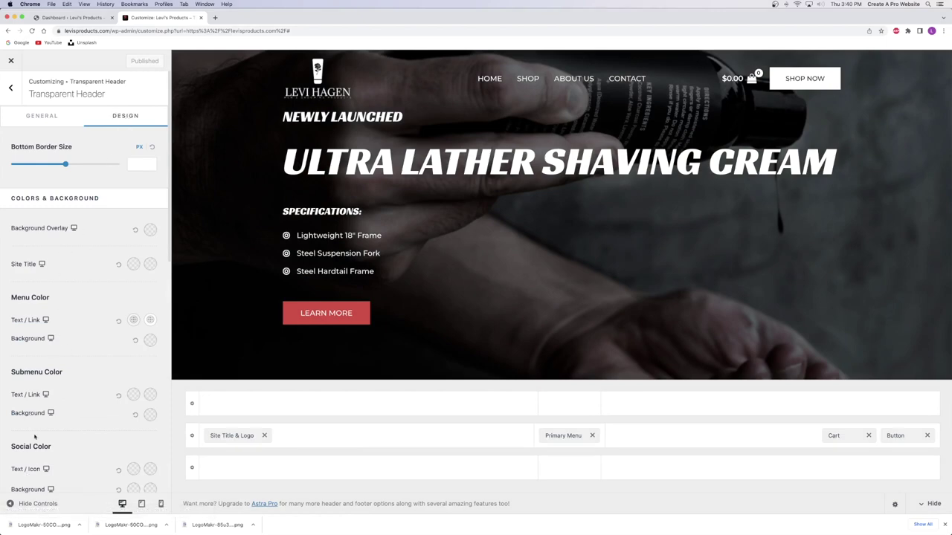
pyautogui.scroll(-4, 30, 457)
pyautogui.scroll(3, 35, 420)
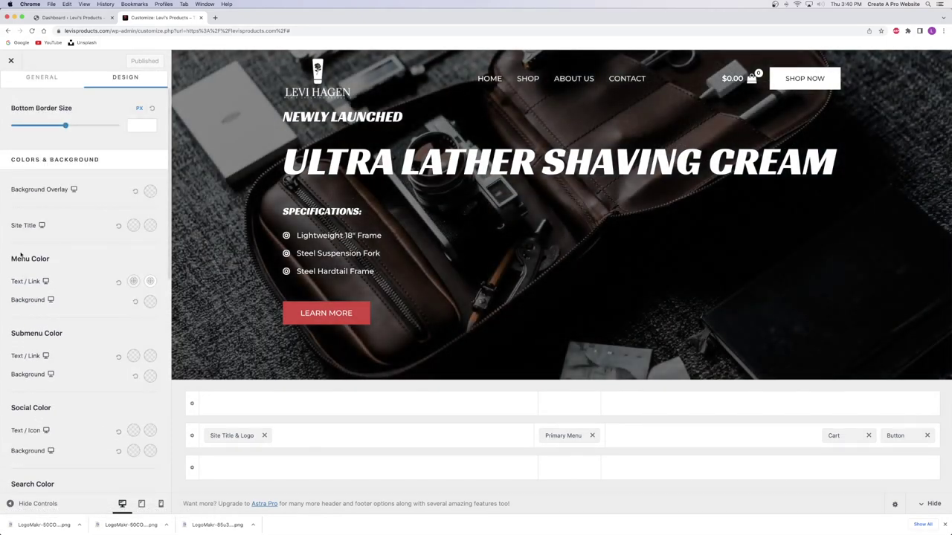
pyautogui.moveTo(27, 259); pyautogui.dragTo(51, 261)
pyautogui.click(47, 271)
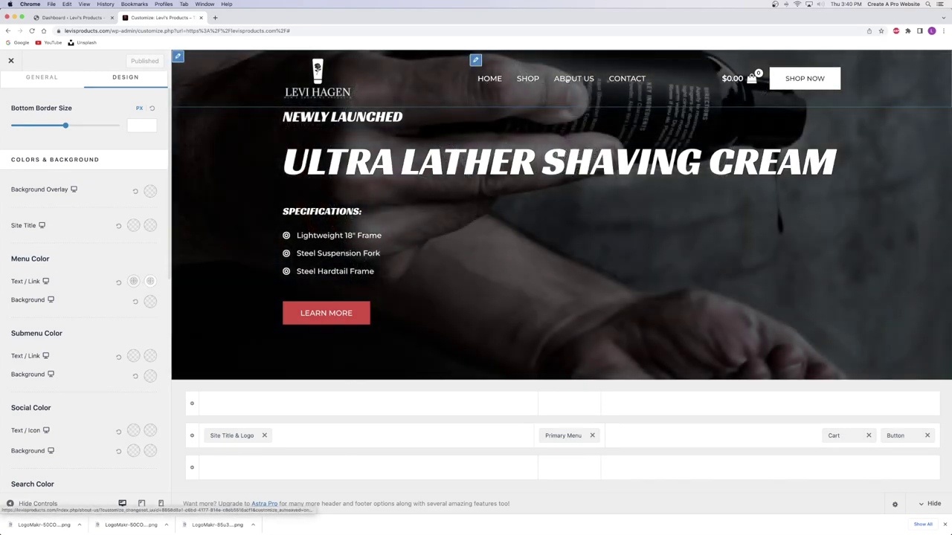
# Set the transparent header's menu links to red #DF453E, publish, and preview the Home page.
pyautogui.click(136, 282)
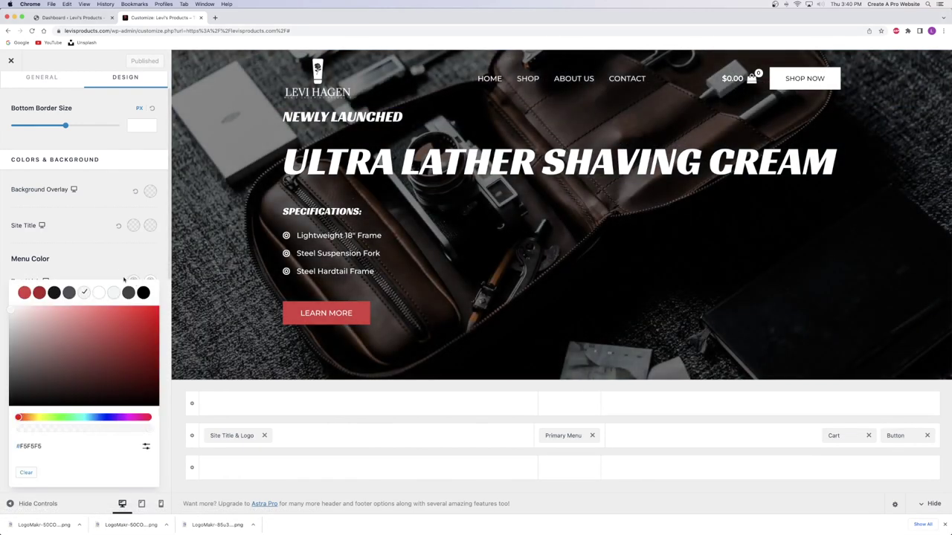
pyautogui.click(99, 293)
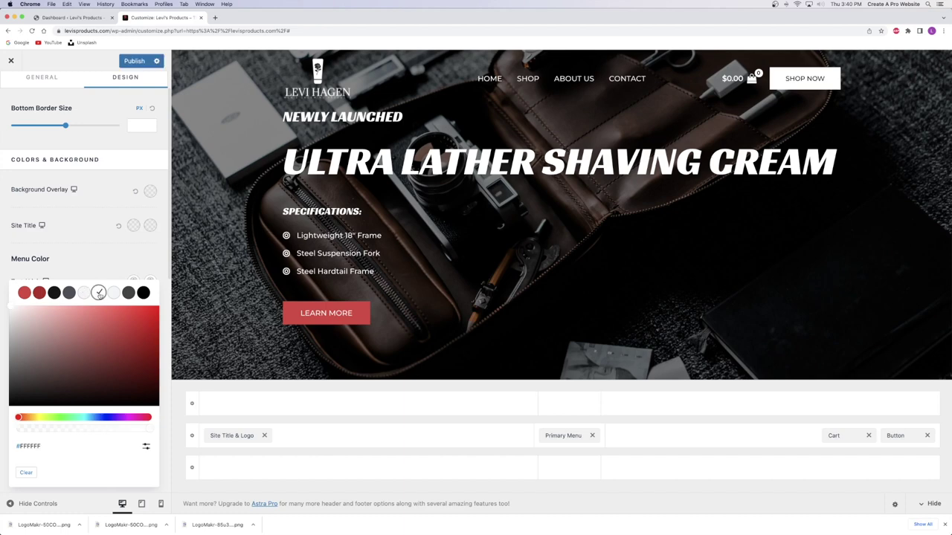
pyautogui.click(113, 269)
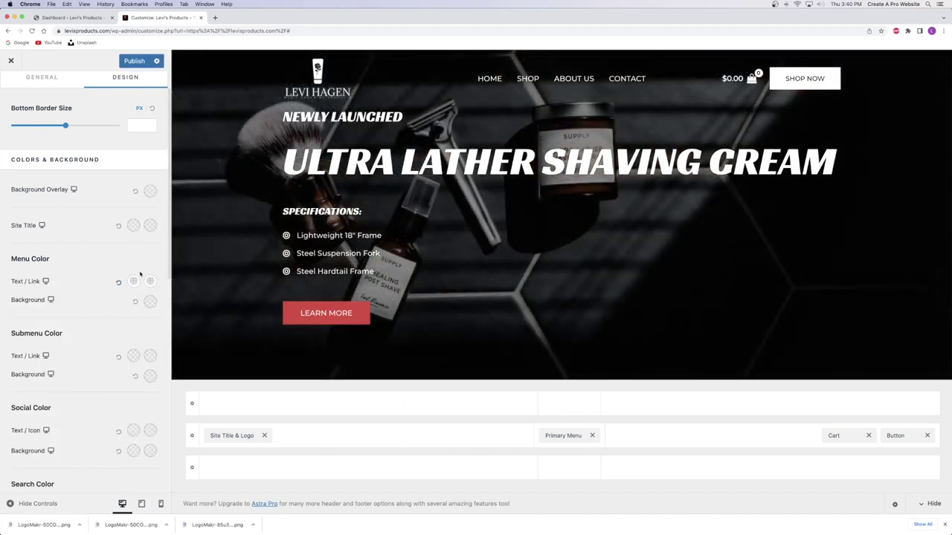
pyautogui.click(151, 282)
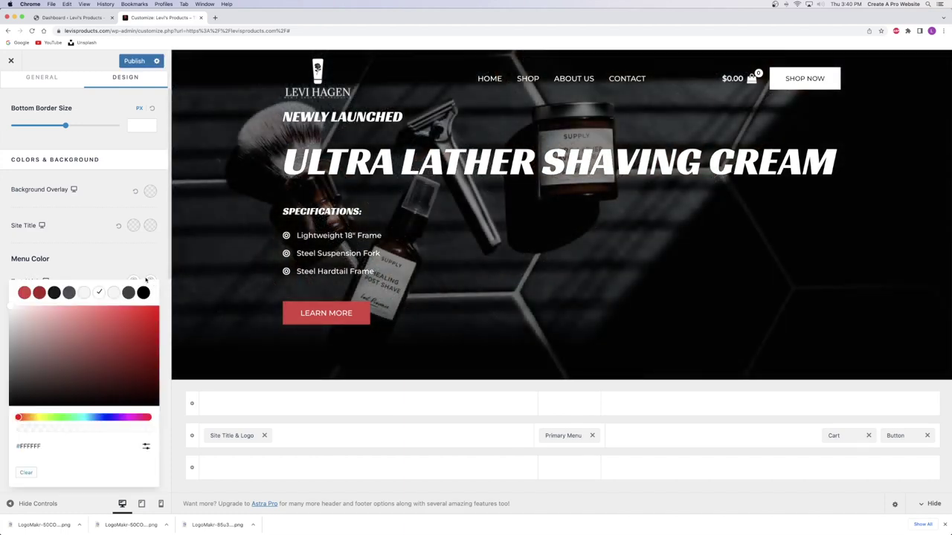
pyautogui.click(24, 293)
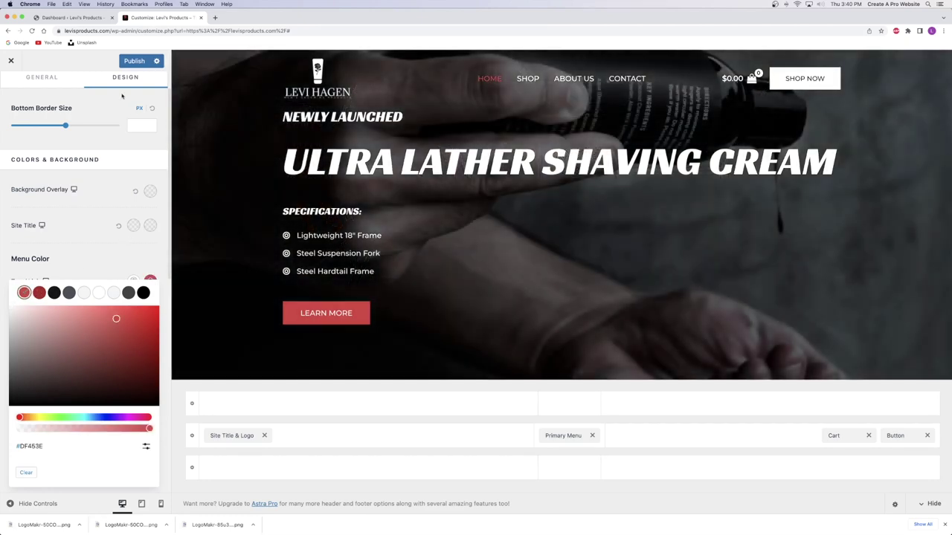
pyautogui.click(118, 95)
pyautogui.click(130, 61)
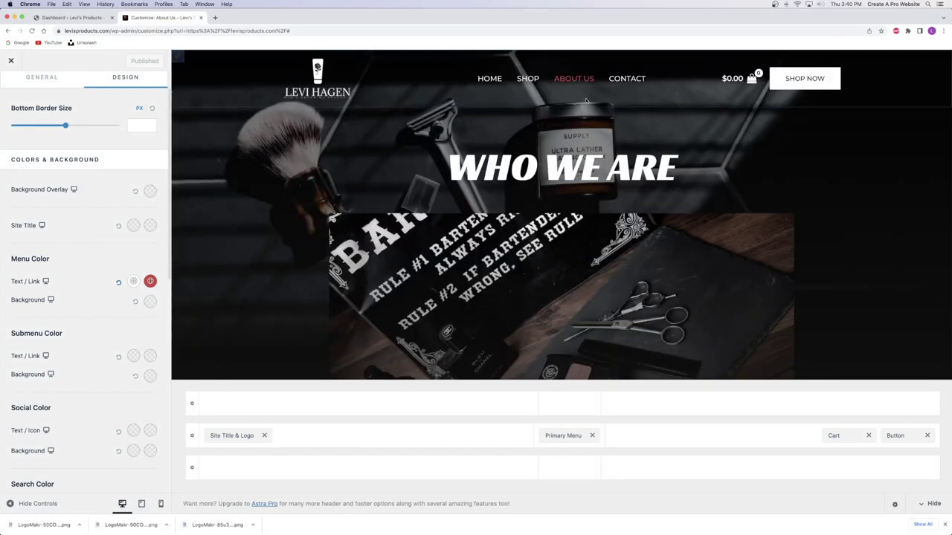
pyautogui.click(484, 79)
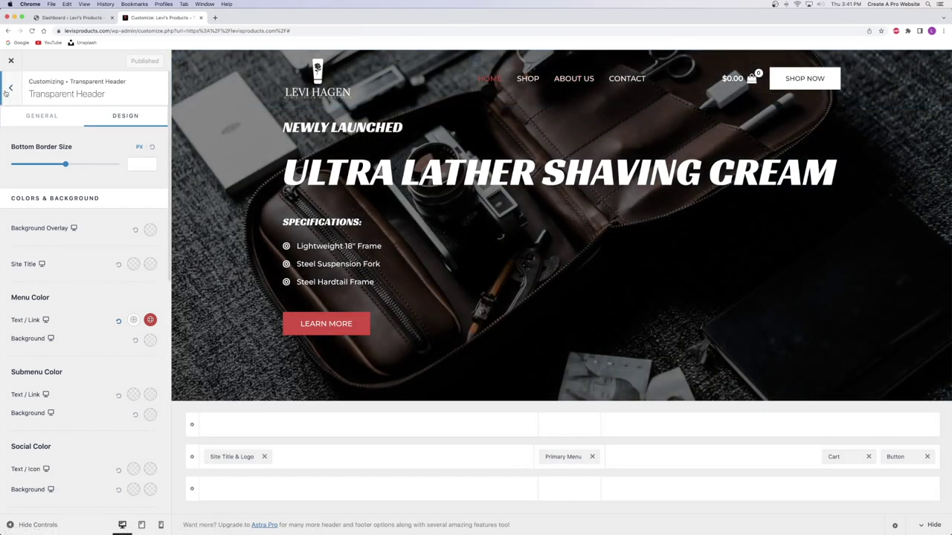
# Go from the customizer root to Menus and open Main menu with Home, Shop, About Us, Contact.
pyautogui.click(7, 90)
pyautogui.click(7, 90)
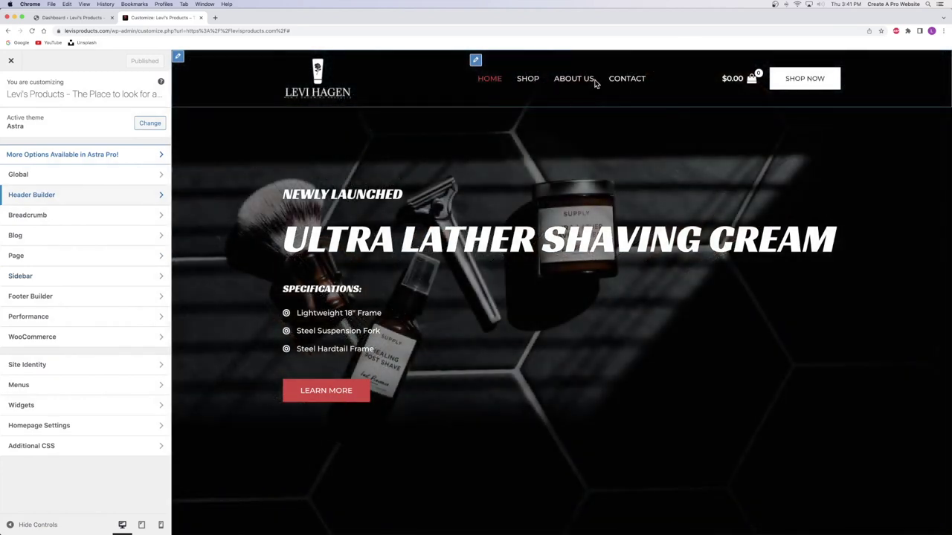
pyautogui.click(60, 388)
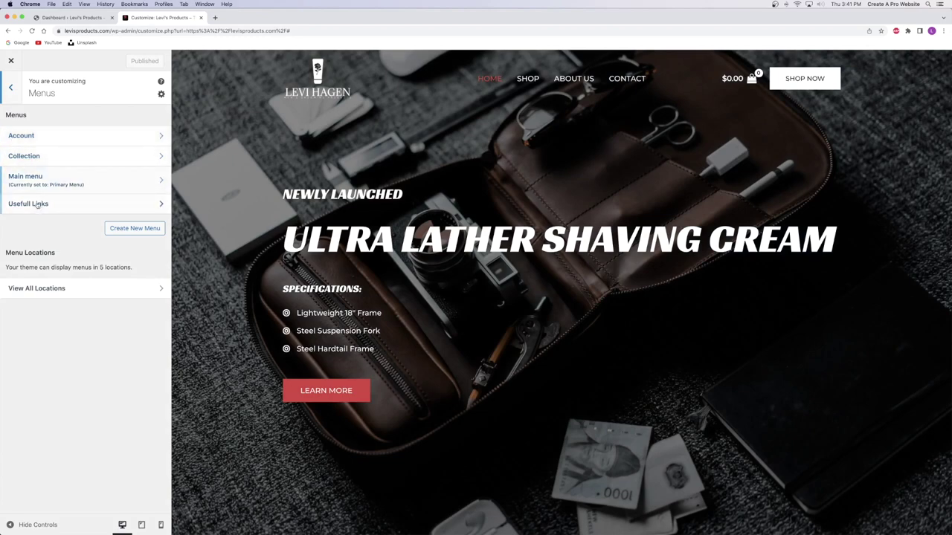
pyautogui.scroll(-20, 319, 208)
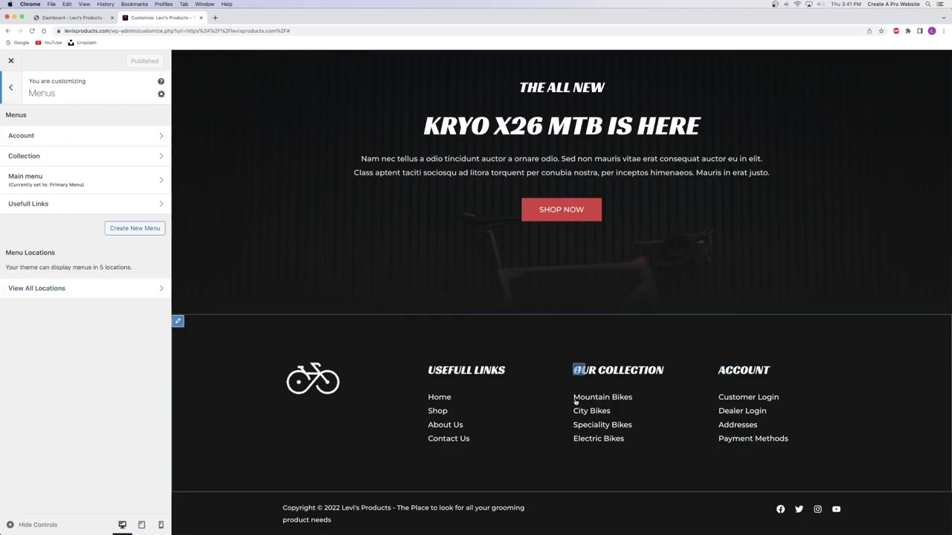
pyautogui.scroll(10, 576, 402)
pyautogui.scroll(15, 572, 399)
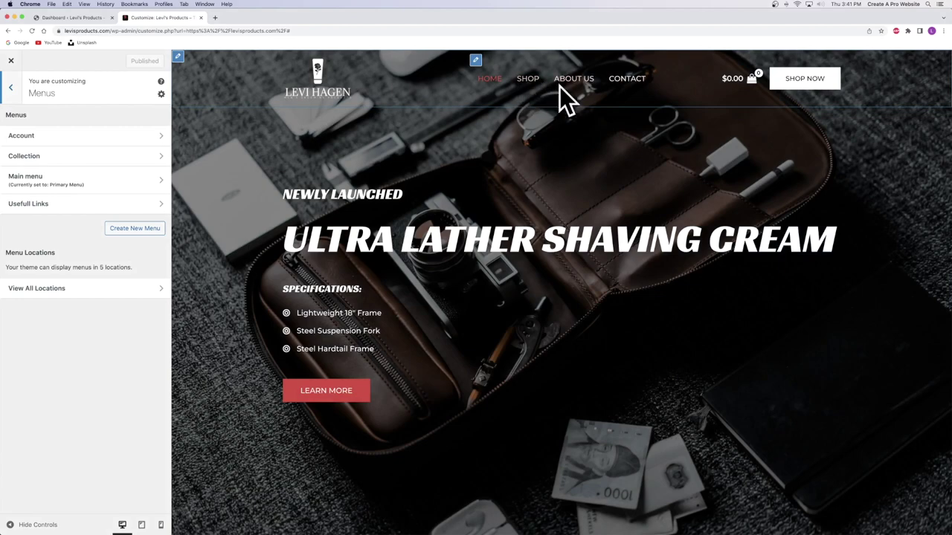
pyautogui.scroll(-20, 523, 339)
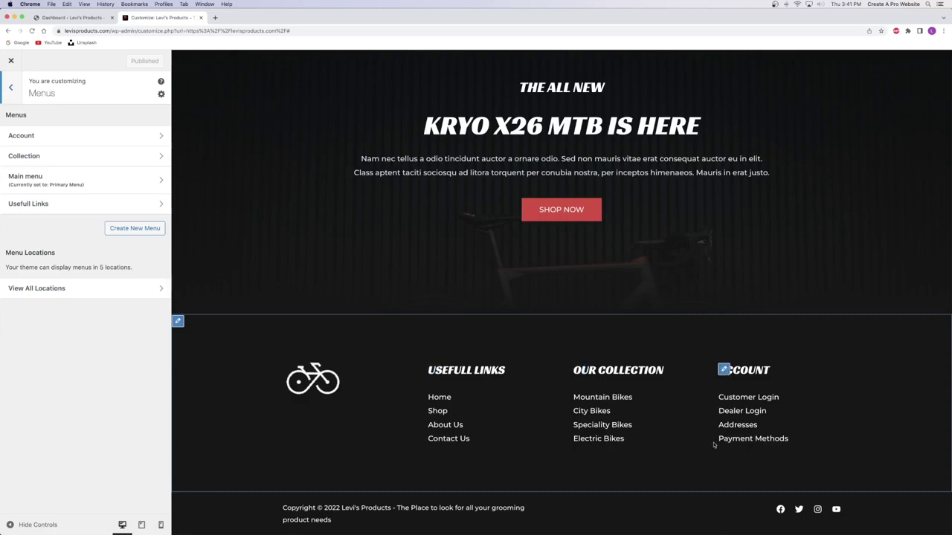
pyautogui.scroll(10, 461, 348)
pyautogui.scroll(10, 448, 340)
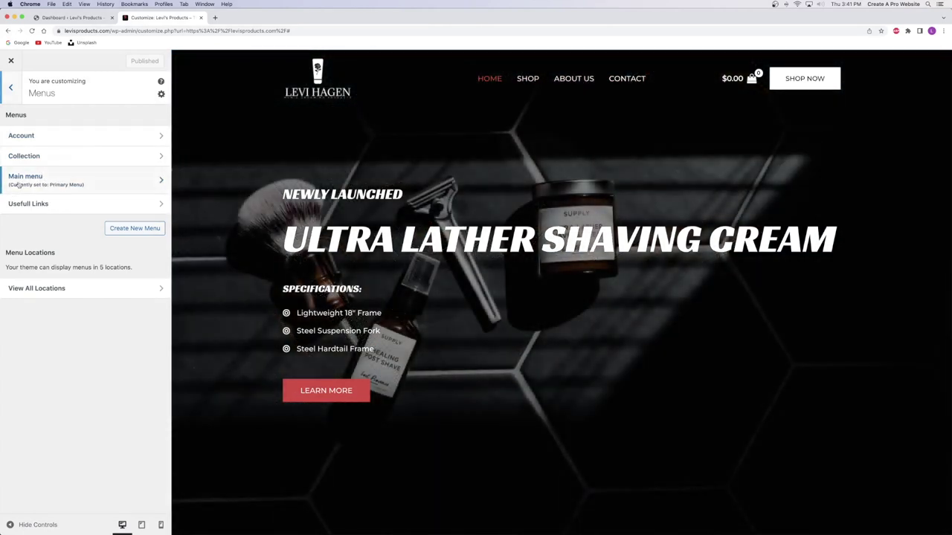
pyautogui.click(18, 184)
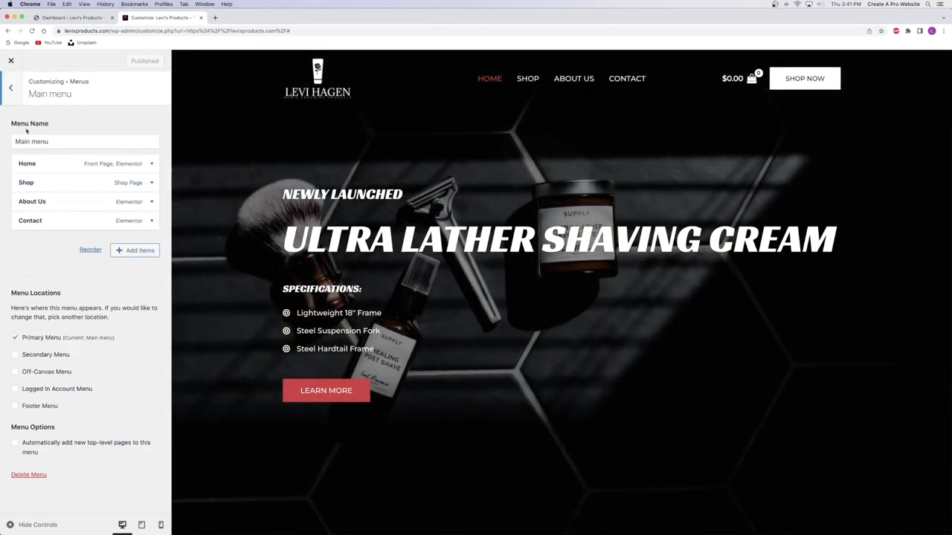
# Replace 'Main' with 'Navigation' in the menu name and publish.
pyautogui.click(61, 146)
pyautogui.tripleClick(35, 141)
pyautogui.doubleClick(19, 140)
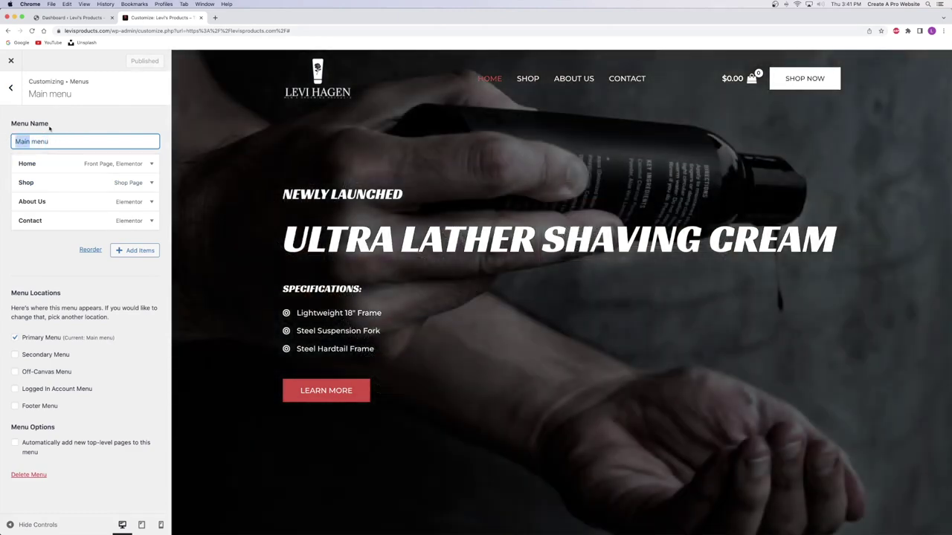
pyautogui.write('Navigation')
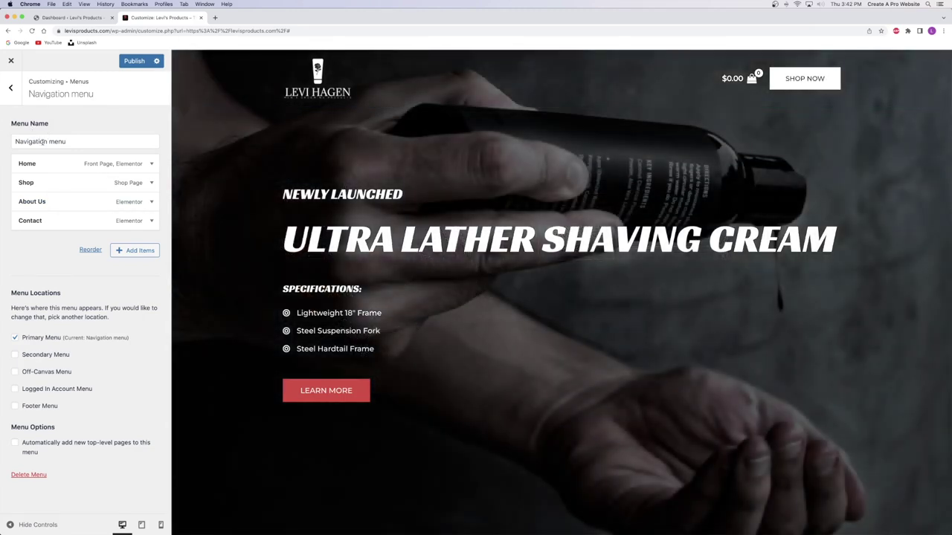
pyautogui.click(133, 61)
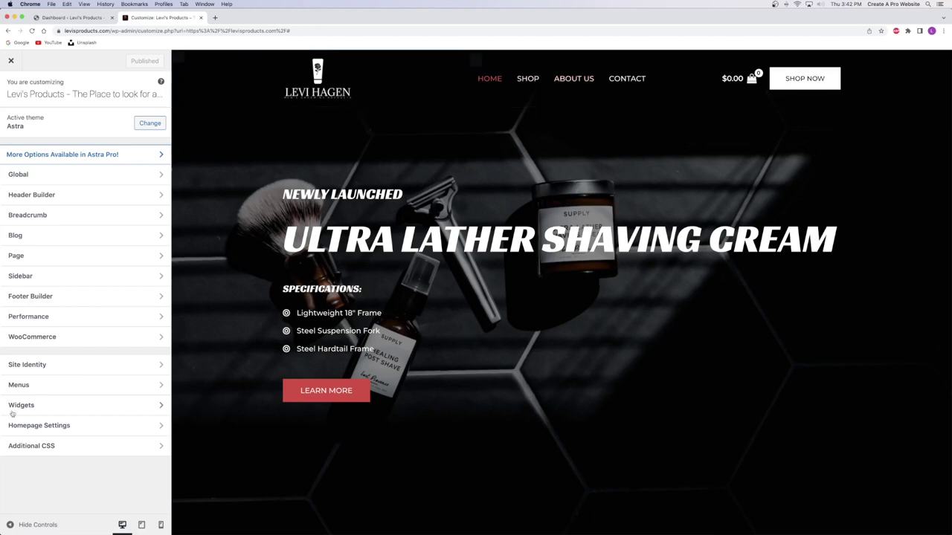
# Open the Navigation menu and experiment with reordering Shop and Home and nesting Contact under About Us.
pyautogui.click(50, 387)
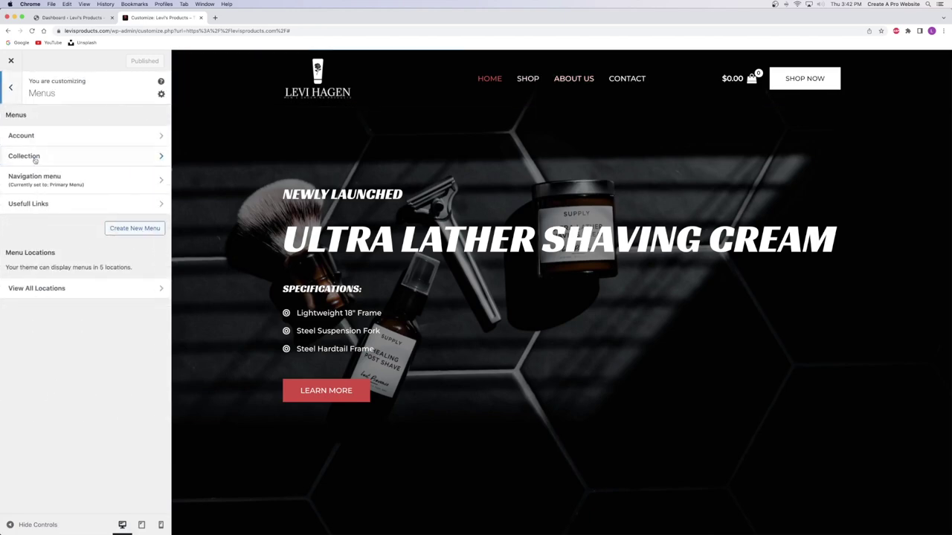
pyautogui.click(63, 183)
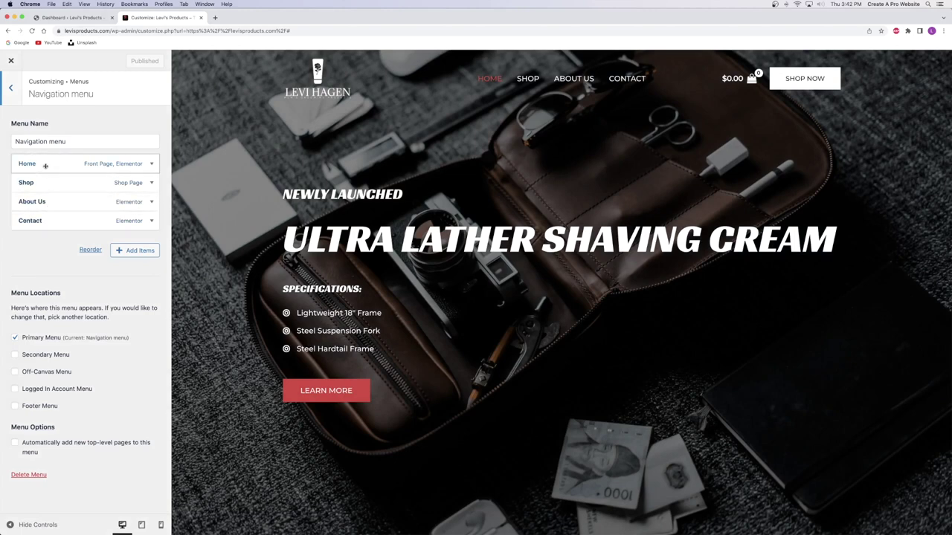
pyautogui.moveTo(42, 183); pyautogui.dragTo(43, 162)
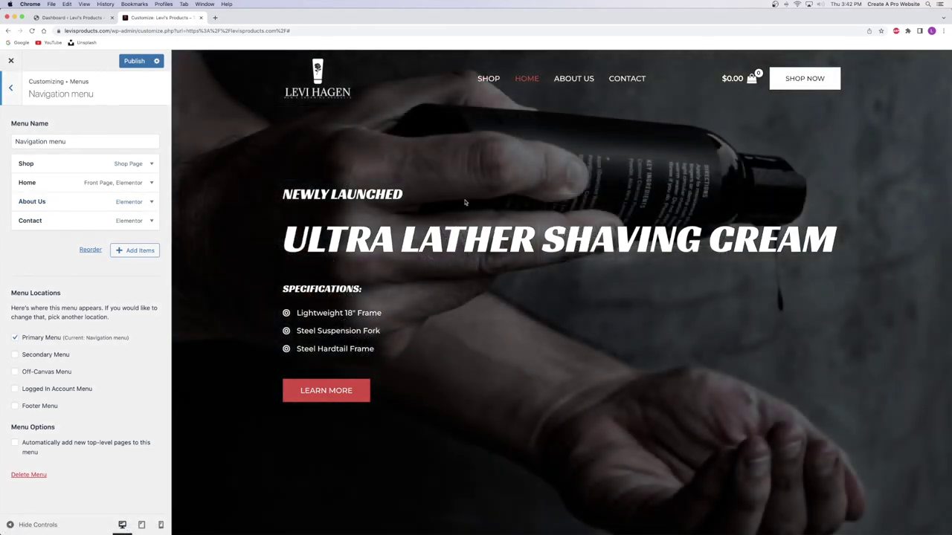
pyautogui.moveTo(30, 182); pyautogui.dragTo(30, 164)
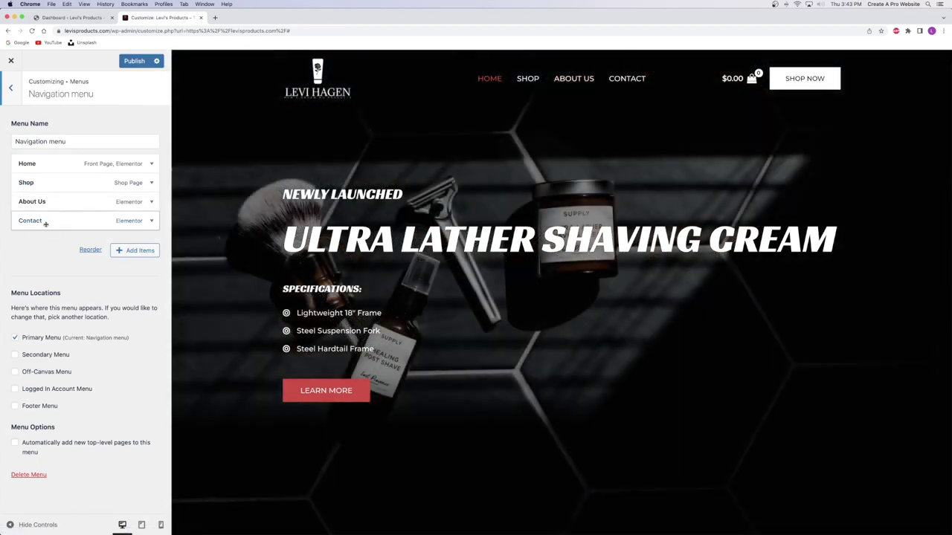
pyautogui.moveTo(42, 221)
pyautogui.mouseDown()
pyautogui.moveTo(43, 186)
pyautogui.moveTo(46, 220)
pyautogui.mouseUp()
pyautogui.moveTo(93, 306); pyautogui.dragTo(94, 177)
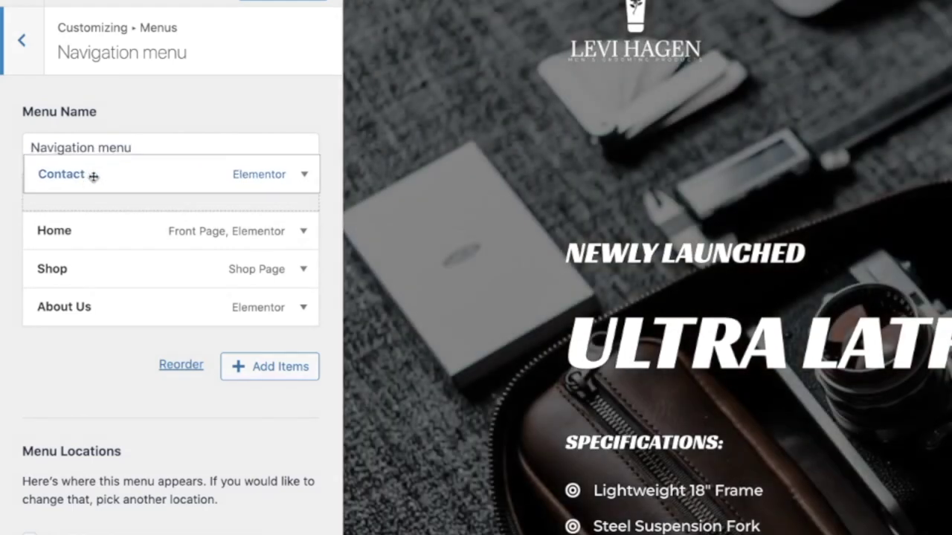
pyautogui.moveTo(94, 176); pyautogui.dragTo(117, 304)
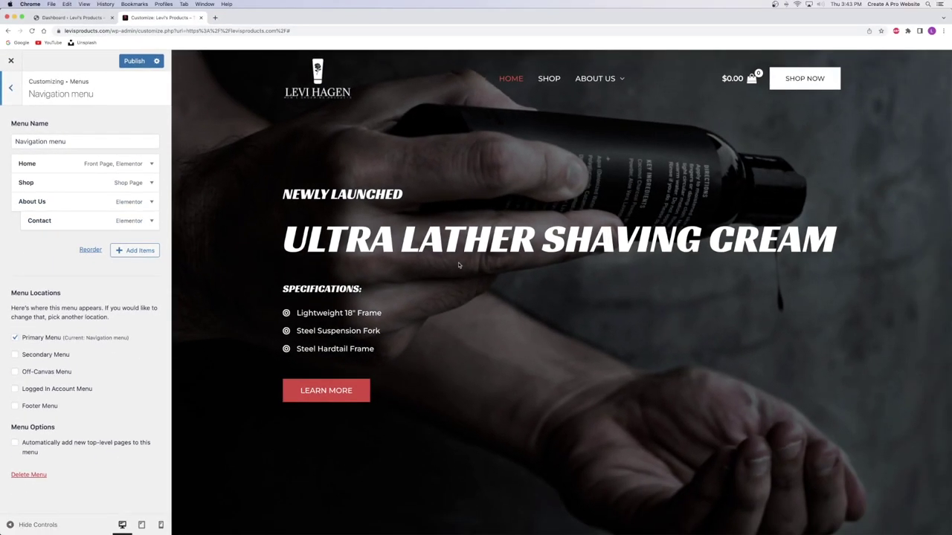
# Move Contact back to the top level, then remove it from the menu.
pyautogui.moveTo(697, 68)
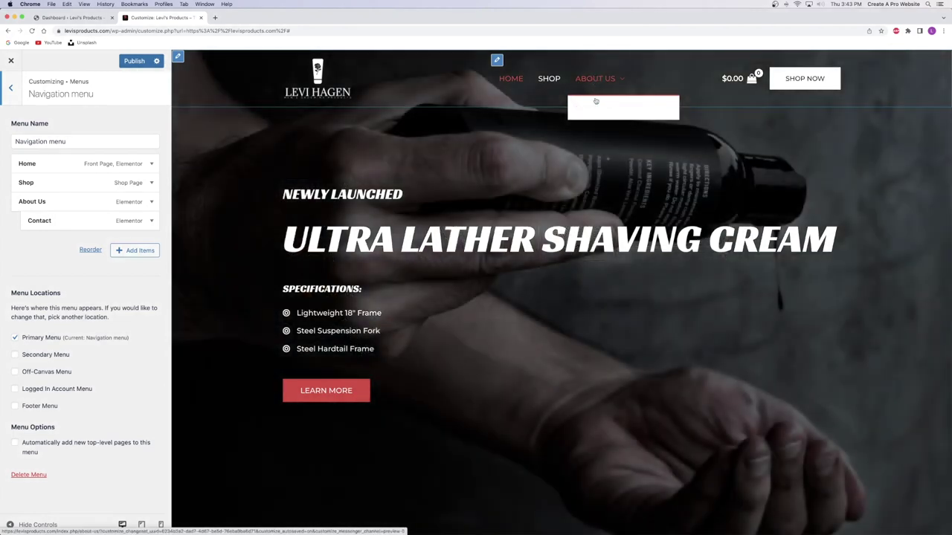
pyautogui.moveTo(63, 227); pyautogui.dragTo(41, 223)
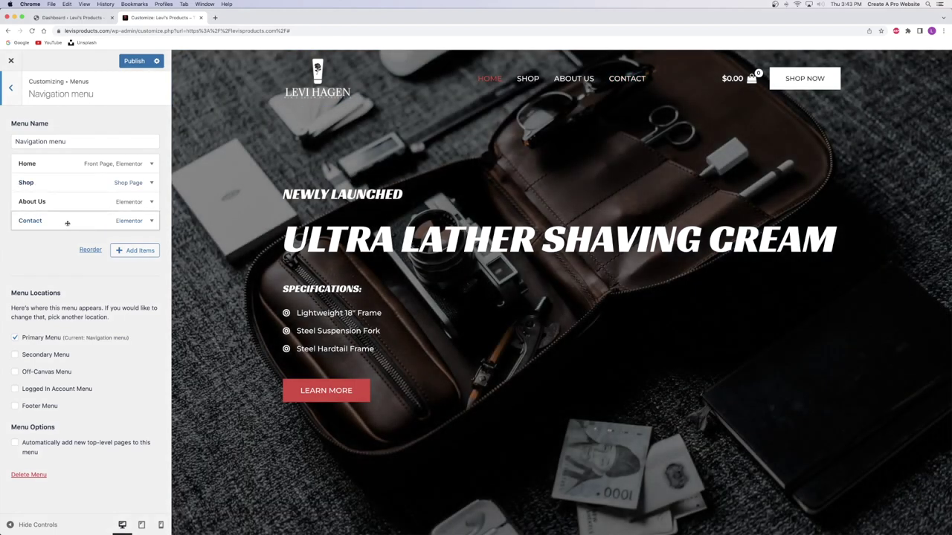
pyautogui.click(67, 222)
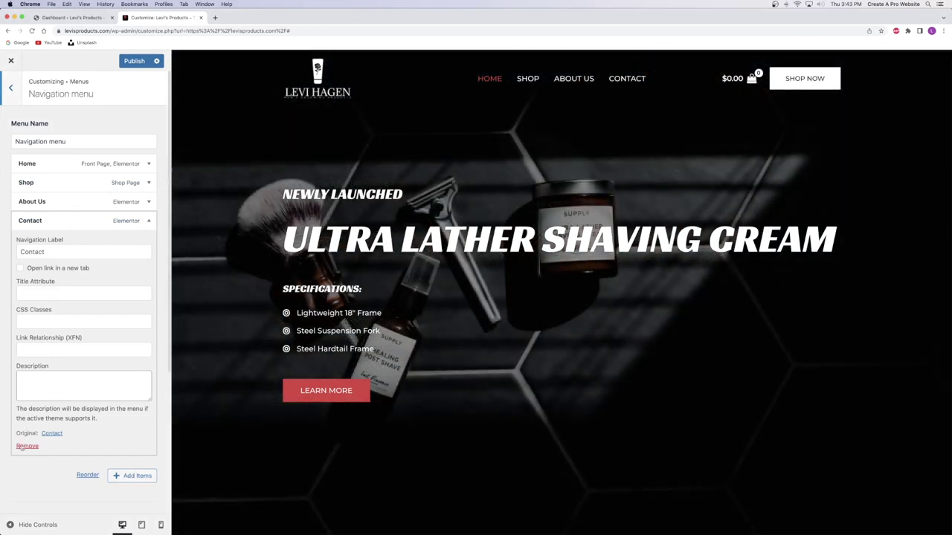
pyautogui.click(27, 446)
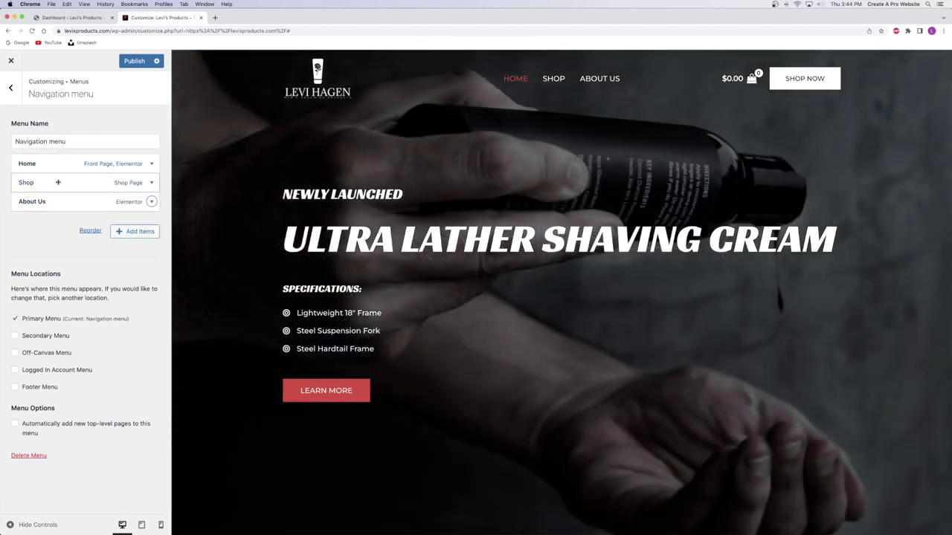
# Add the Contact page back to the Navigation menu and preview it.
pyautogui.click(134, 232)
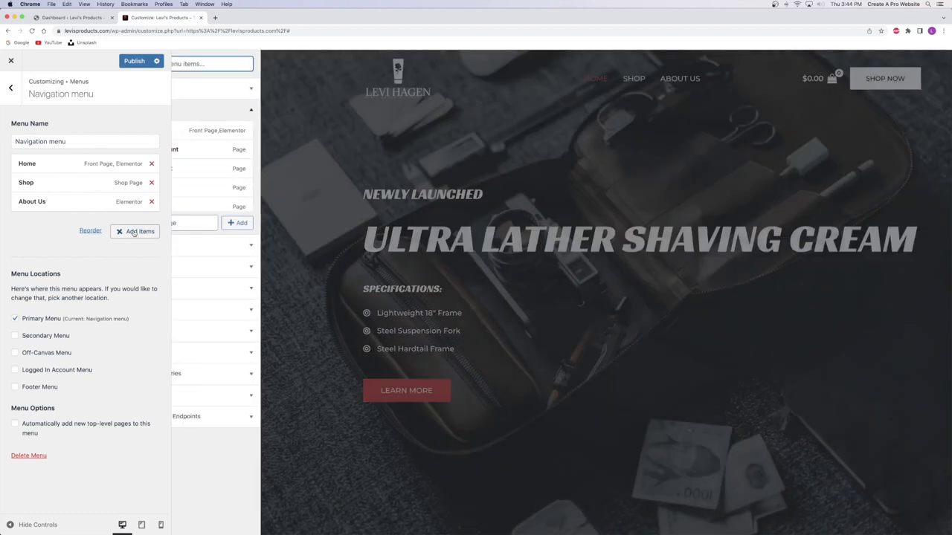
pyautogui.click(210, 110)
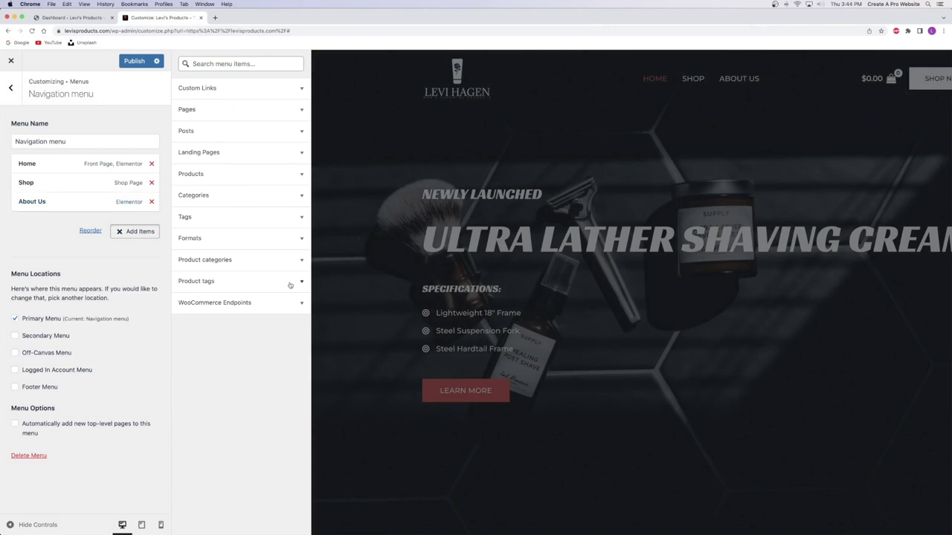
pyautogui.click(213, 195)
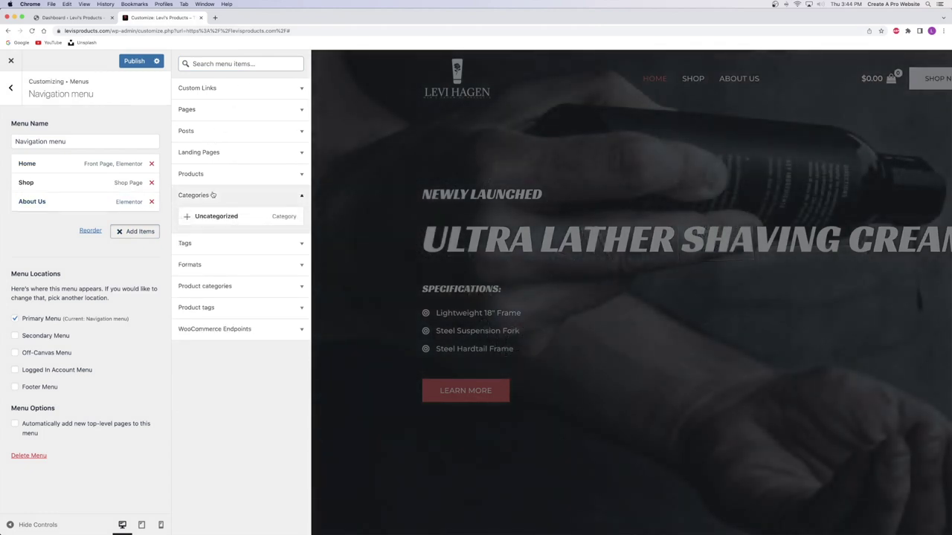
pyautogui.click(209, 188)
pyautogui.click(210, 178)
pyautogui.click(208, 178)
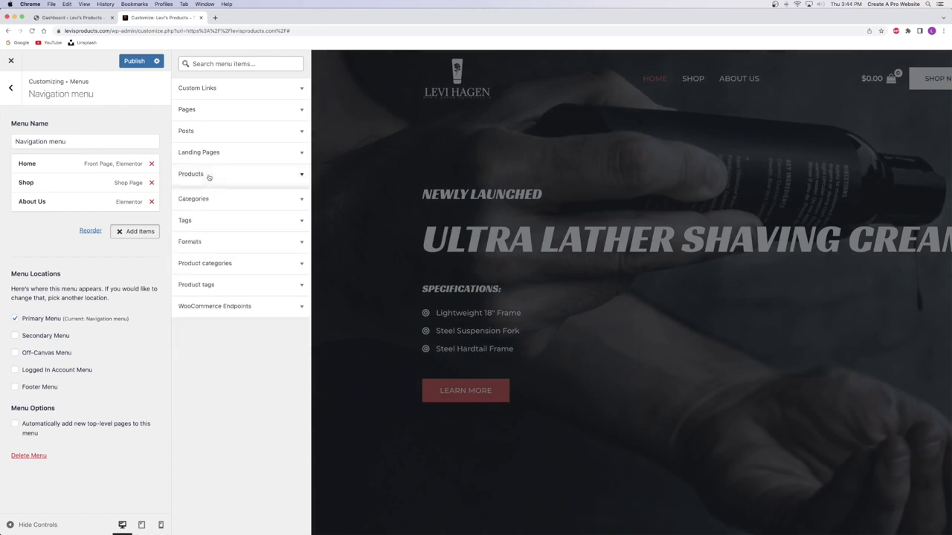
pyautogui.click(208, 178)
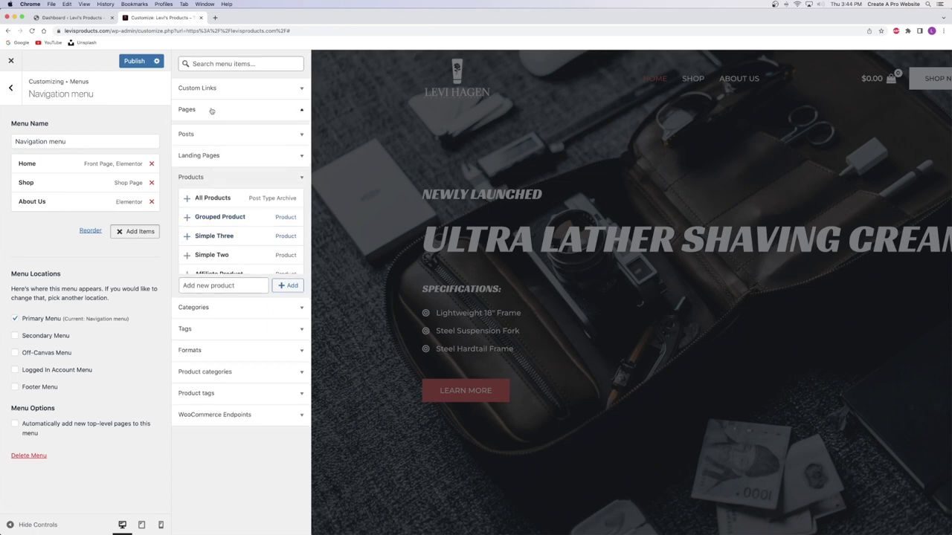
pyautogui.click(210, 111)
pyautogui.scroll(-5, 216, 169)
pyautogui.scroll(2, 214, 160)
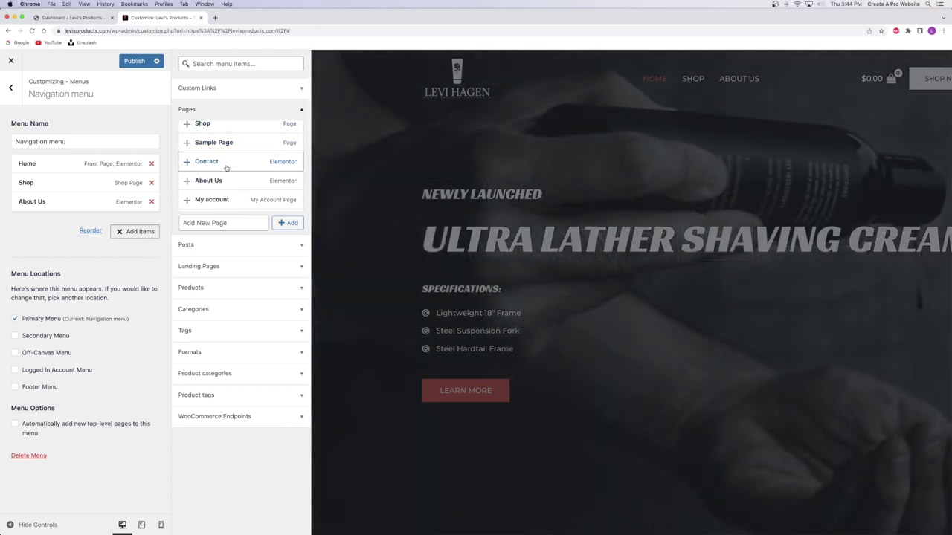
pyautogui.click(206, 162)
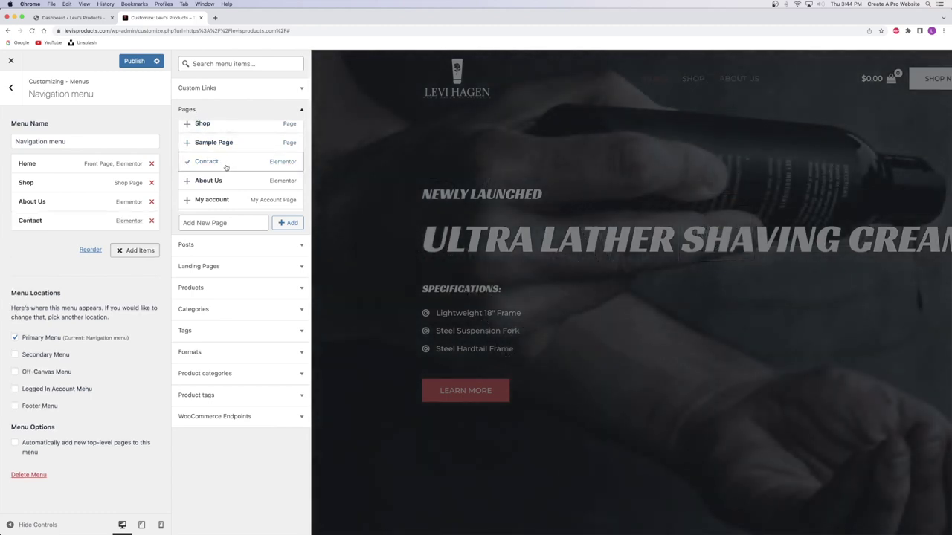
pyautogui.click(134, 251)
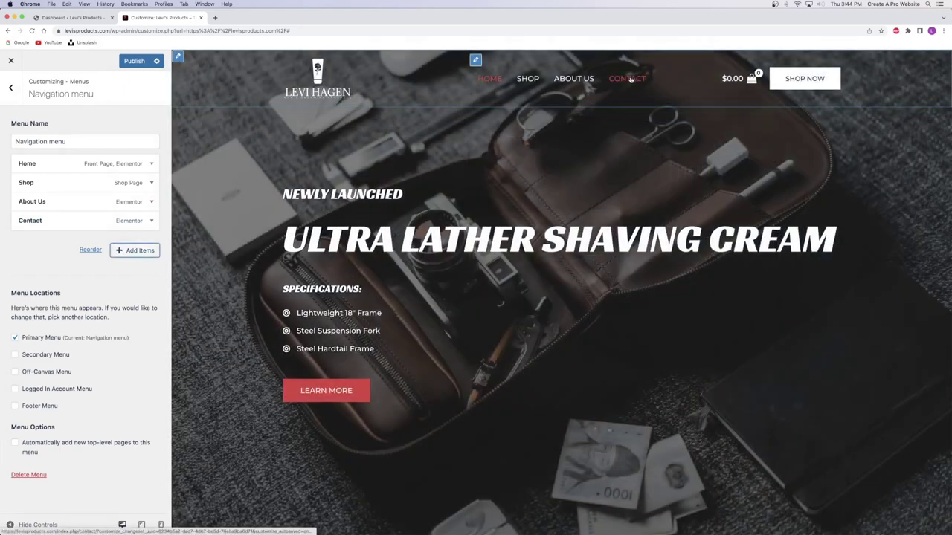
pyautogui.click(630, 79)
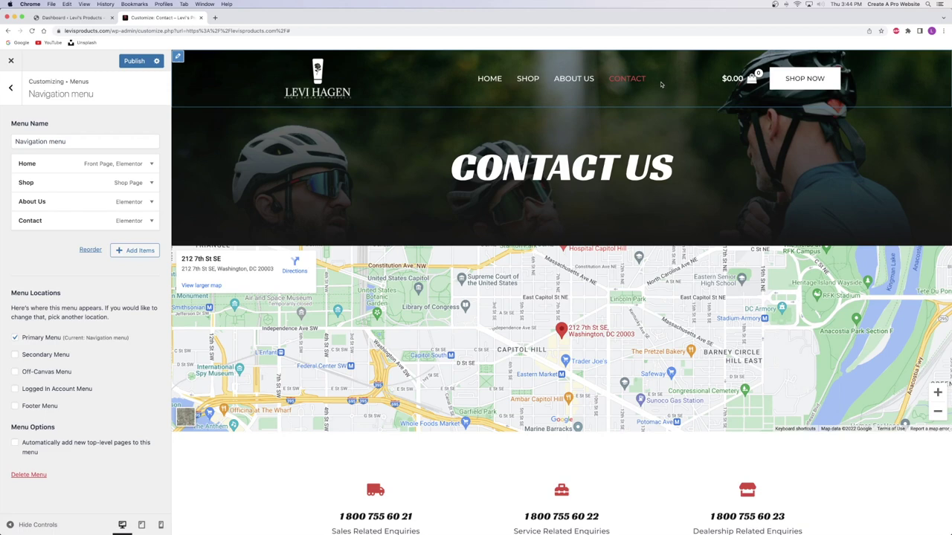
# Add Simple Product from Products to the menu and preview its page.
pyautogui.click(124, 254)
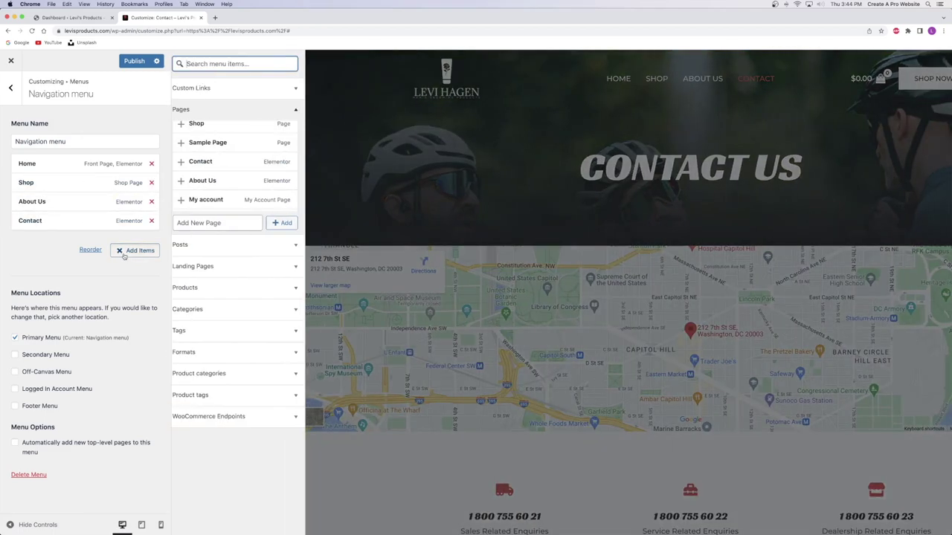
pyautogui.click(210, 116)
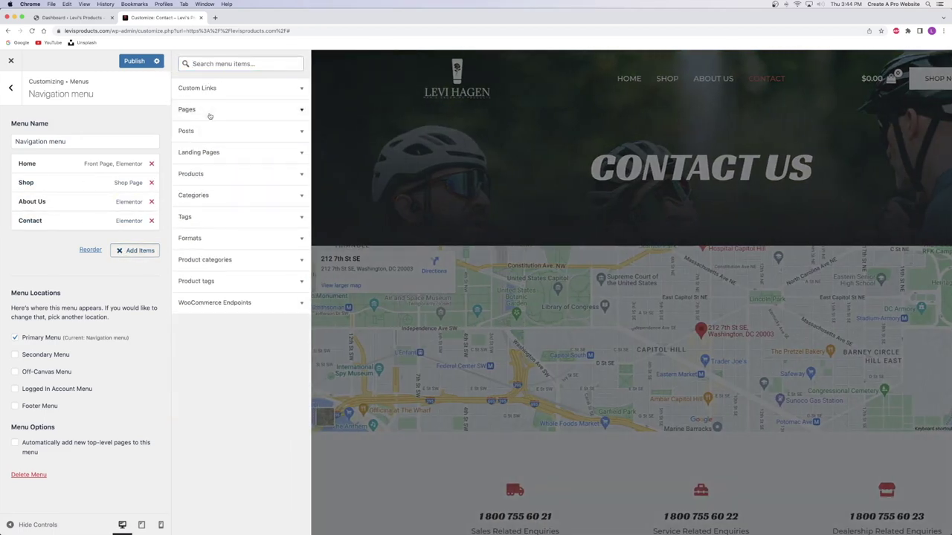
pyautogui.click(206, 172)
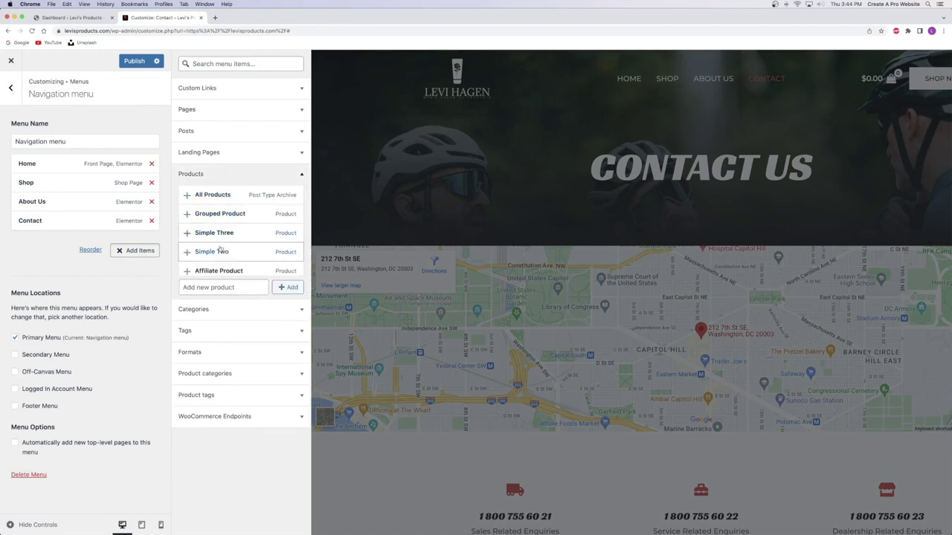
pyautogui.scroll(-3, 227, 259)
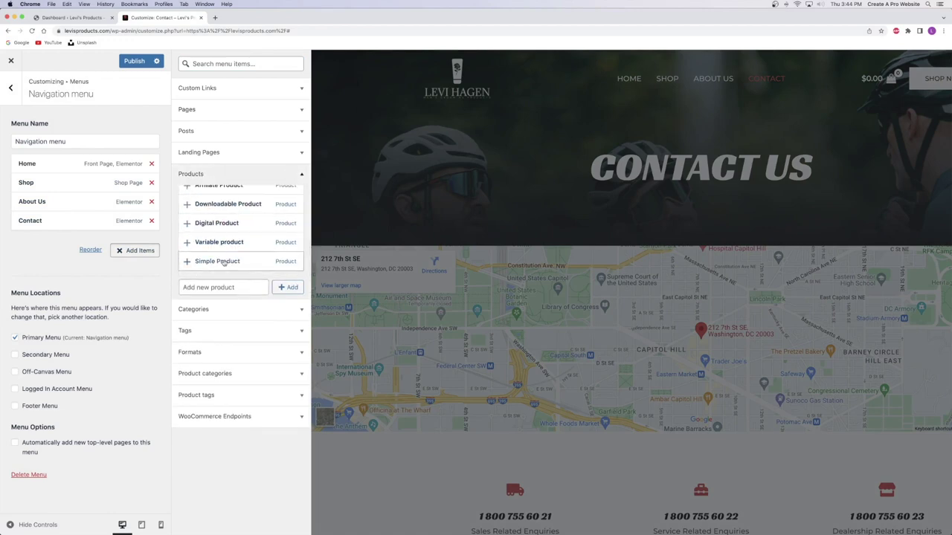
pyautogui.click(223, 262)
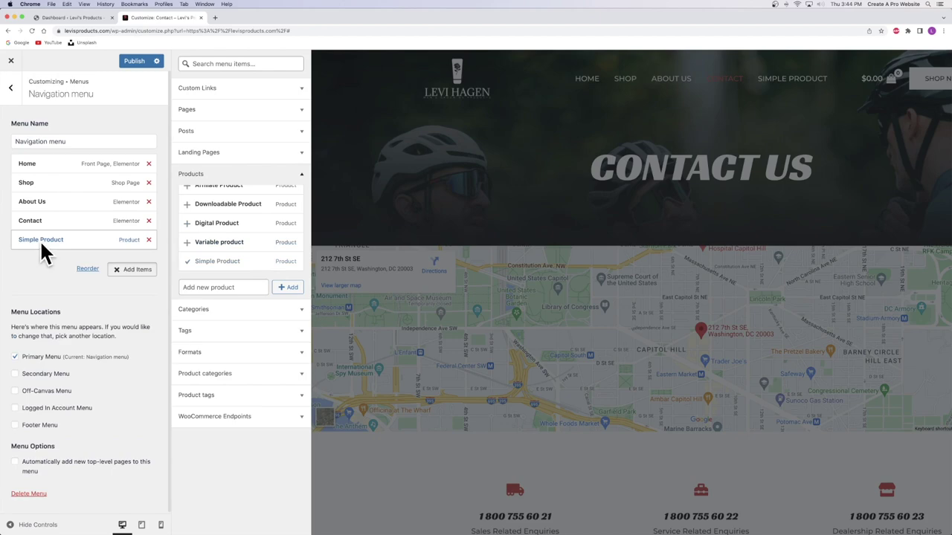
pyautogui.click(128, 272)
pyautogui.click(652, 81)
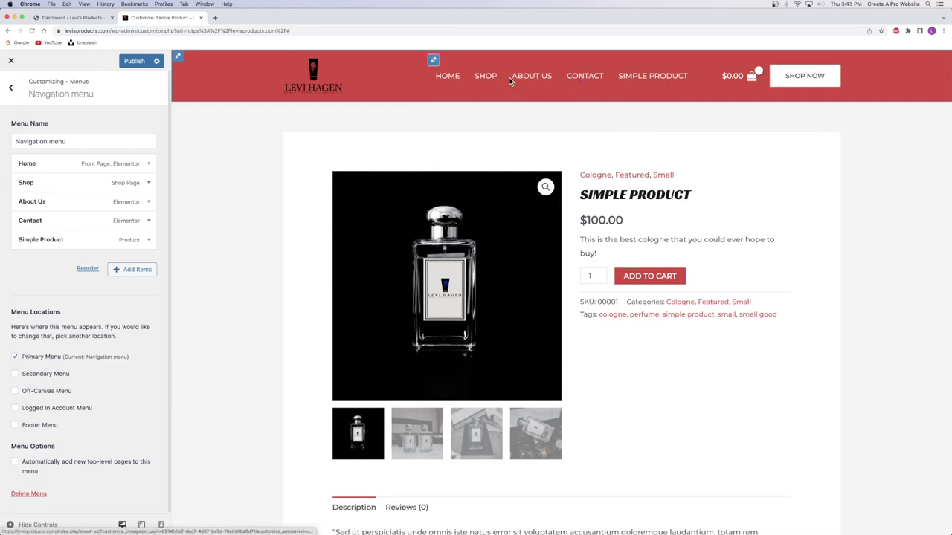
# Remove the Simple Product item, publish the menu, and return to the menus list.
pyautogui.click(65, 240)
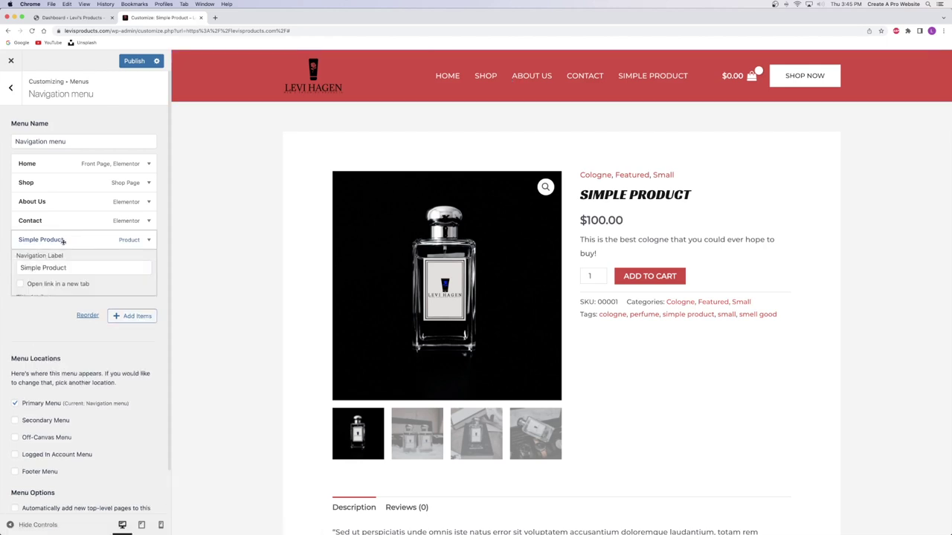
pyautogui.click(27, 466)
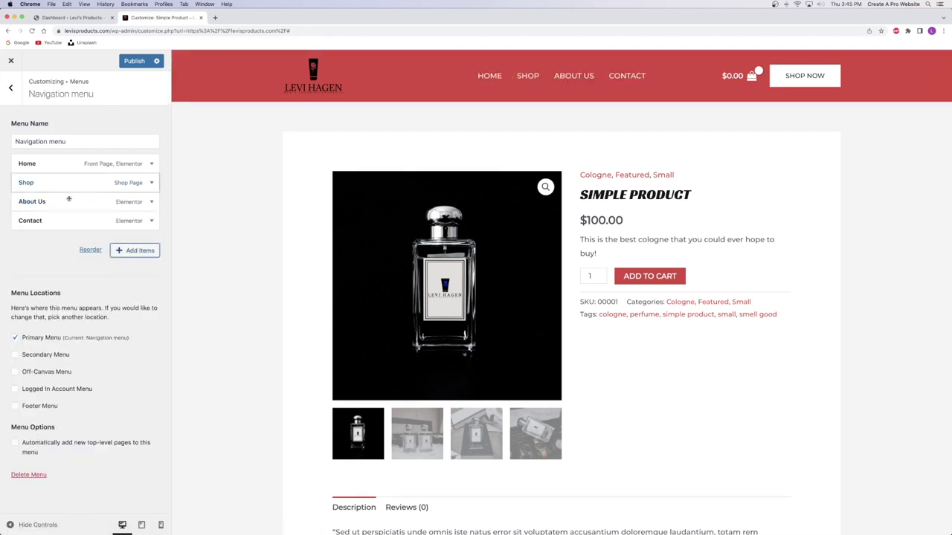
pyautogui.click(134, 61)
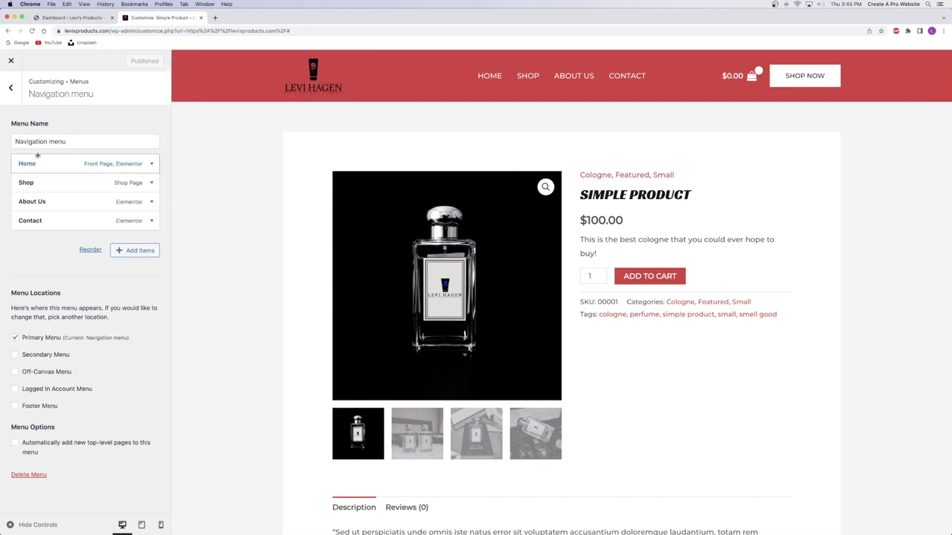
pyautogui.click(8, 86)
# Load the home page preview and bring up the Header Builder's WooCommerce Cart settings.
pyautogui.click(490, 75)
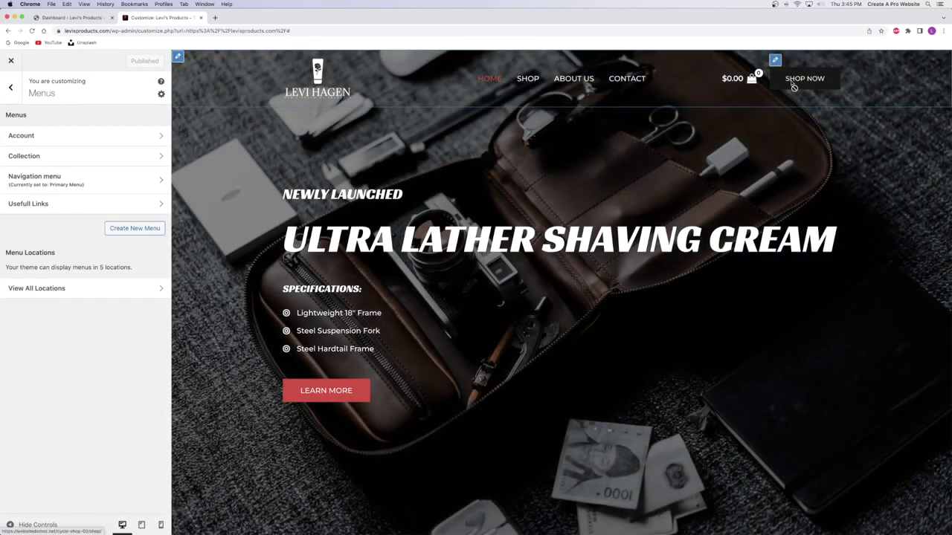
pyautogui.click(11, 88)
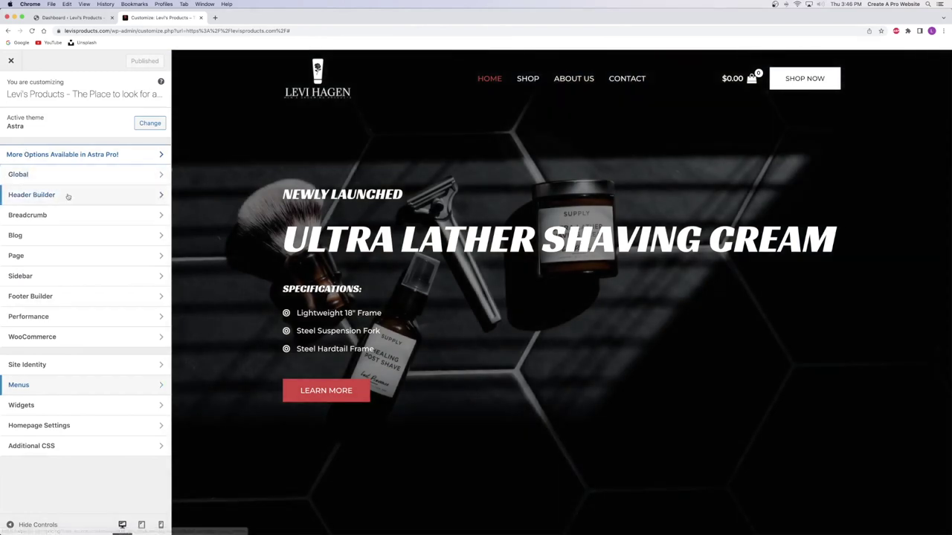
pyautogui.click(68, 195)
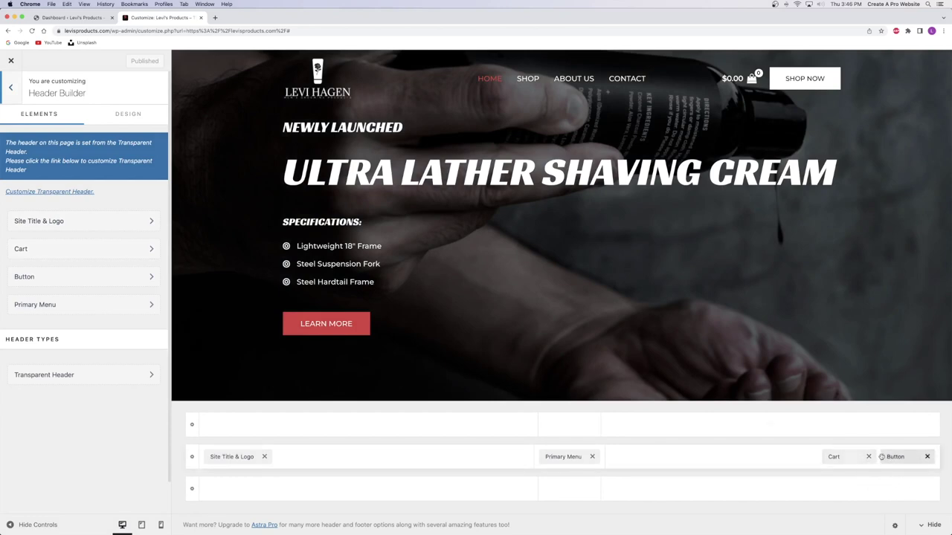
pyautogui.click(830, 457)
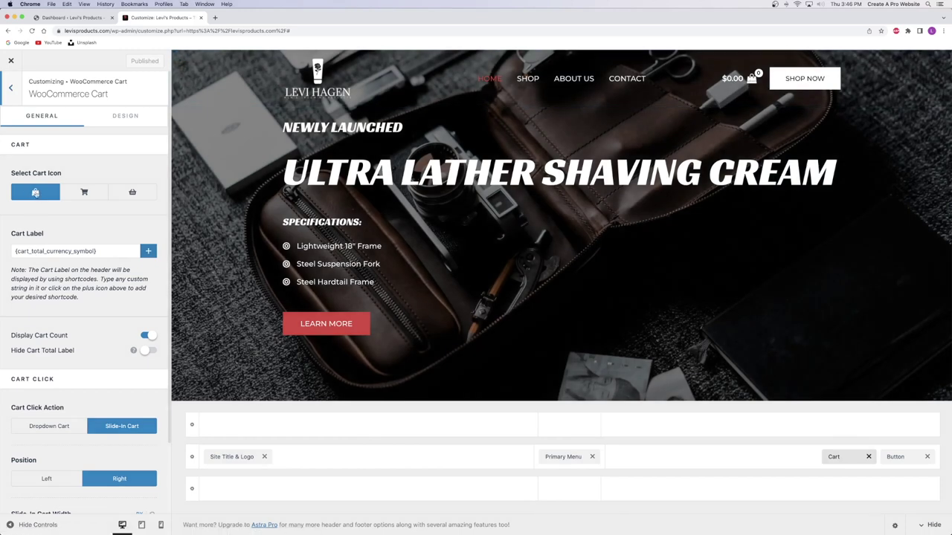
# Switch the header cart icon to a shopping cart and toggle Hide Cart Total Label on, then off.
pyautogui.click(84, 193)
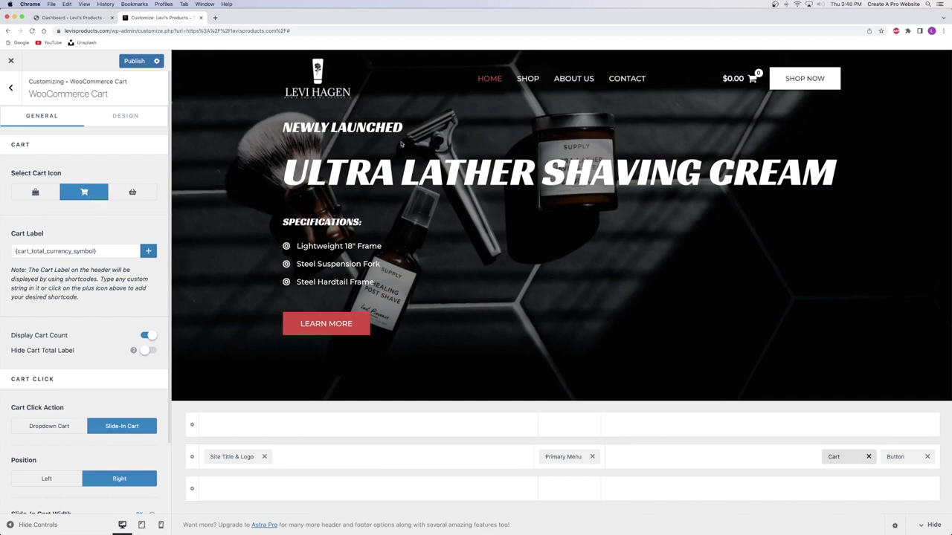
pyautogui.scroll(-3, 26, 253)
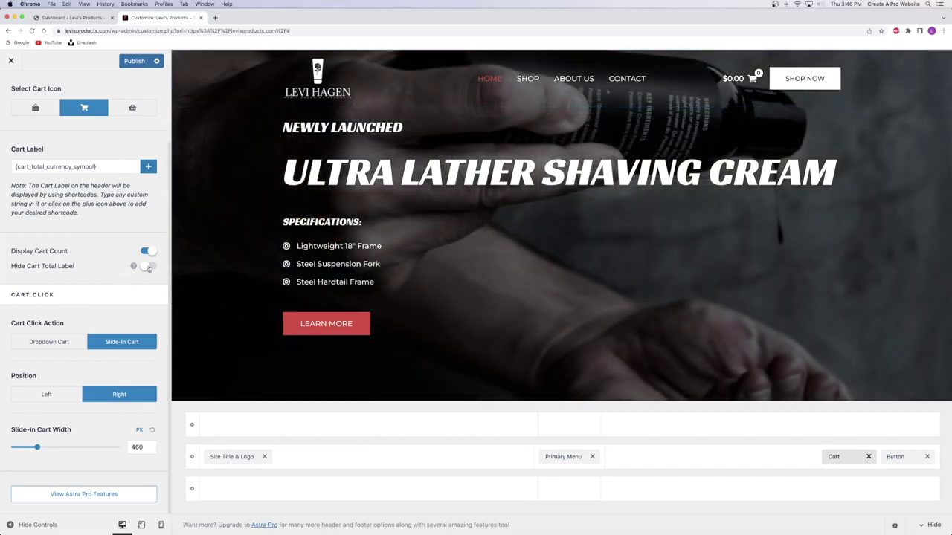
pyautogui.click(148, 267)
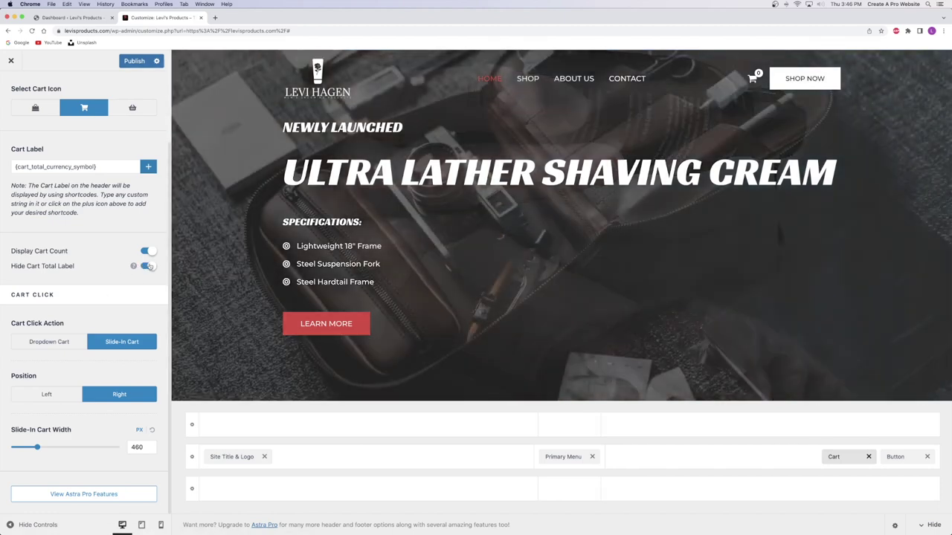
pyautogui.click(148, 266)
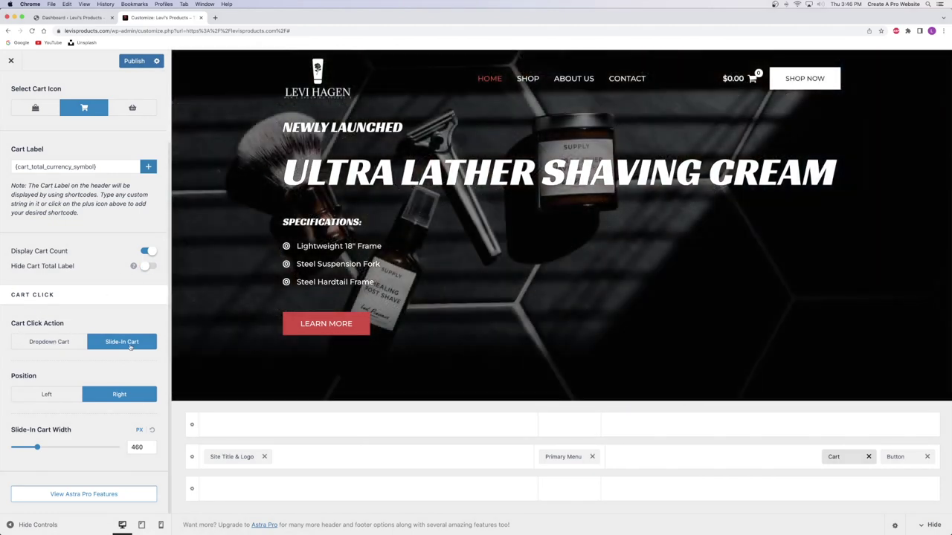
# Try Dropdown Cart, then restore Slide-In Cart and test the empty slide-in panel.
pyautogui.click(38, 346)
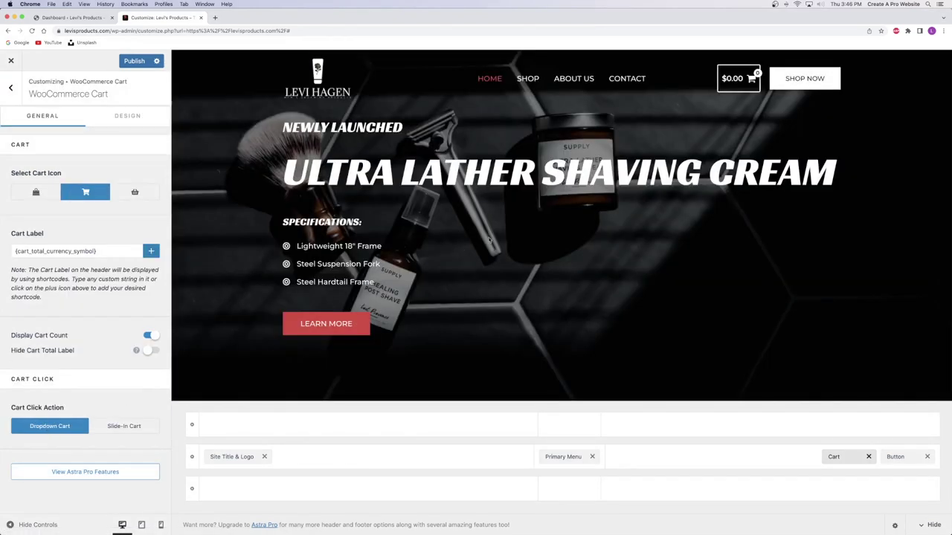
pyautogui.moveTo(736, 78)
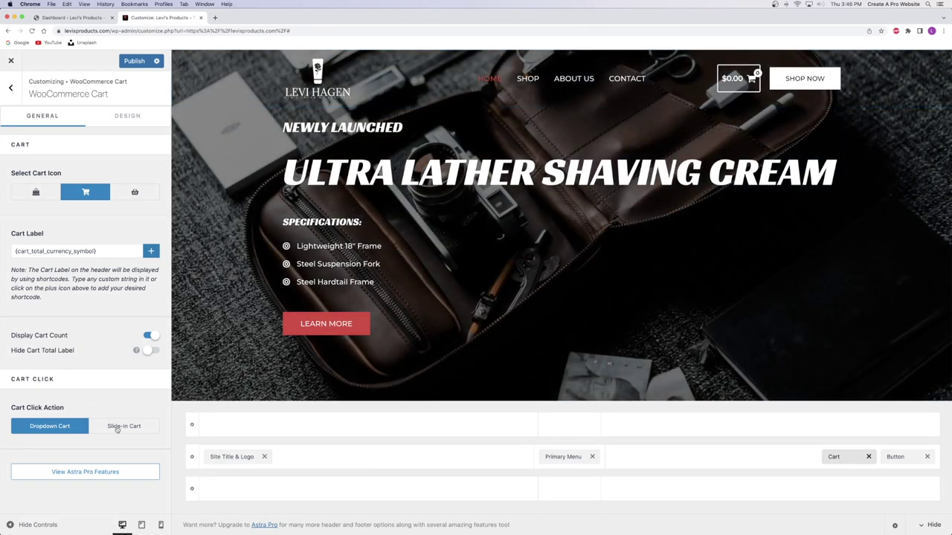
pyautogui.click(116, 428)
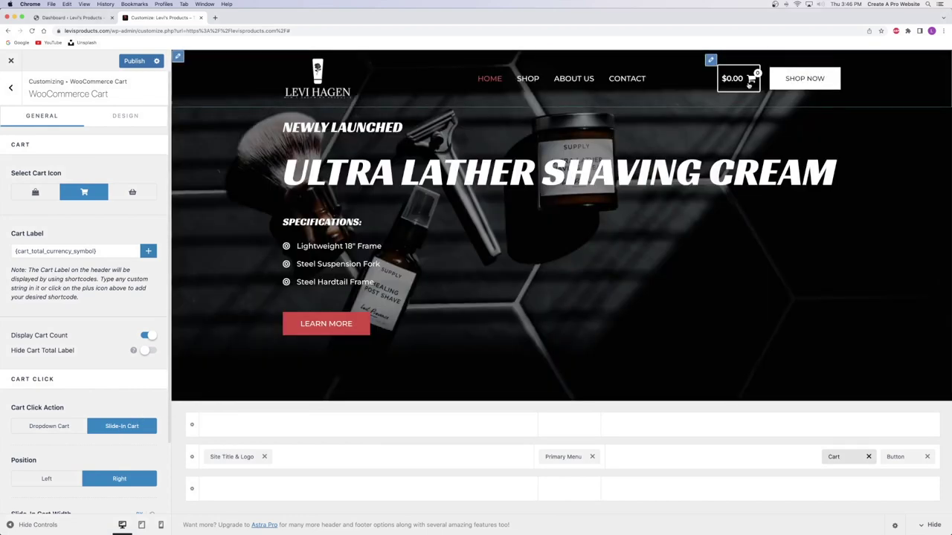
pyautogui.click(748, 83)
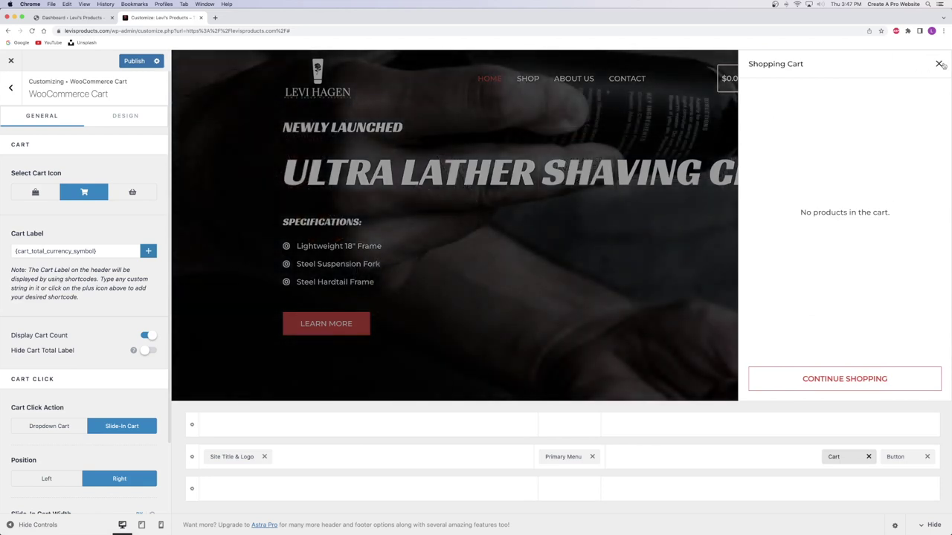
pyautogui.click(939, 63)
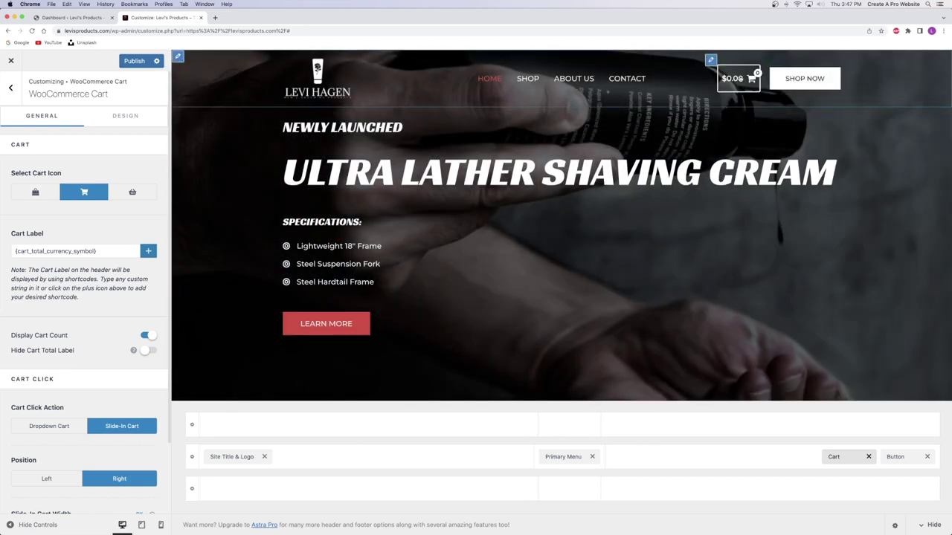
pyautogui.scroll(-2, 39, 343)
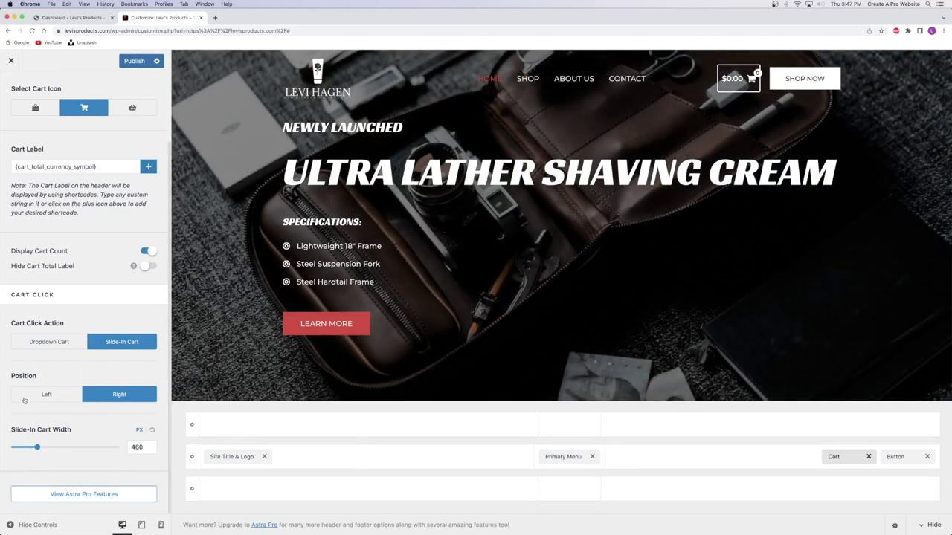
pyautogui.click(35, 396)
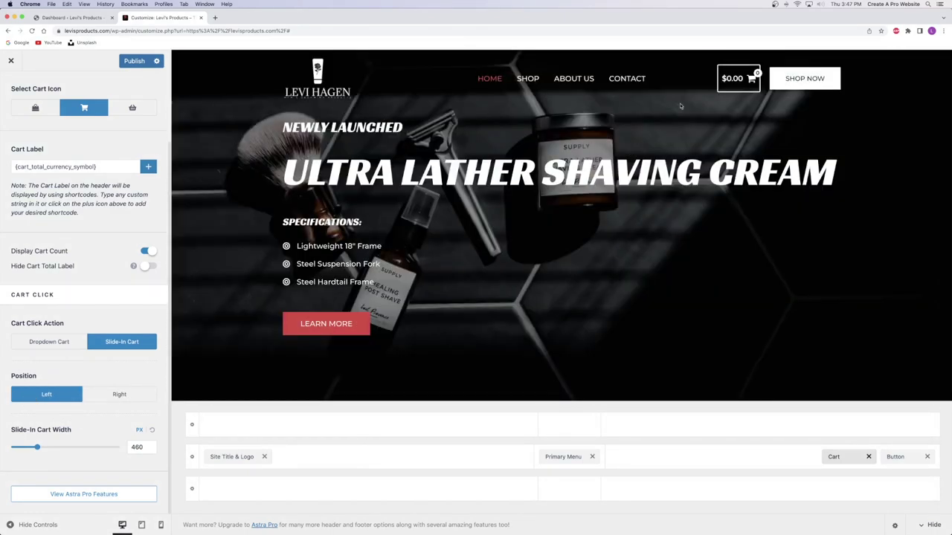
pyautogui.click(734, 80)
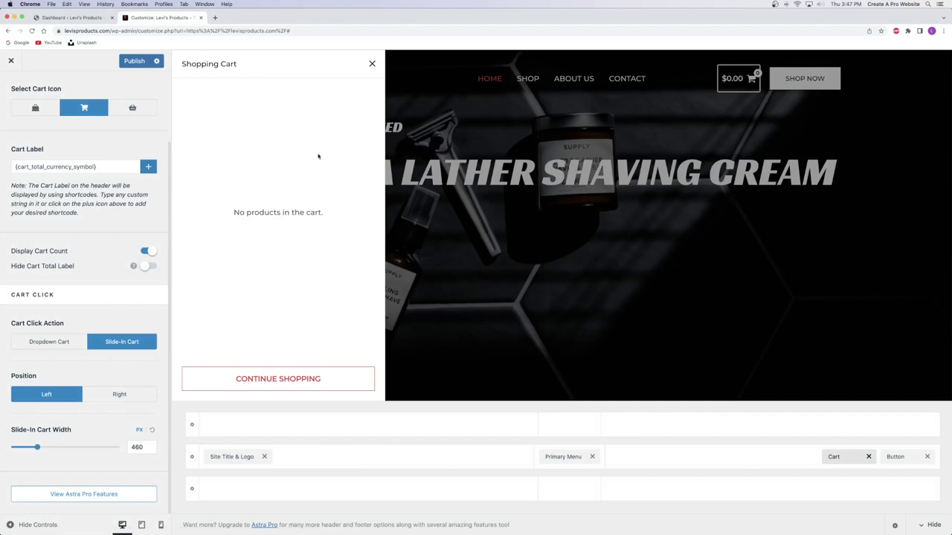
pyautogui.click(372, 64)
pyautogui.click(123, 393)
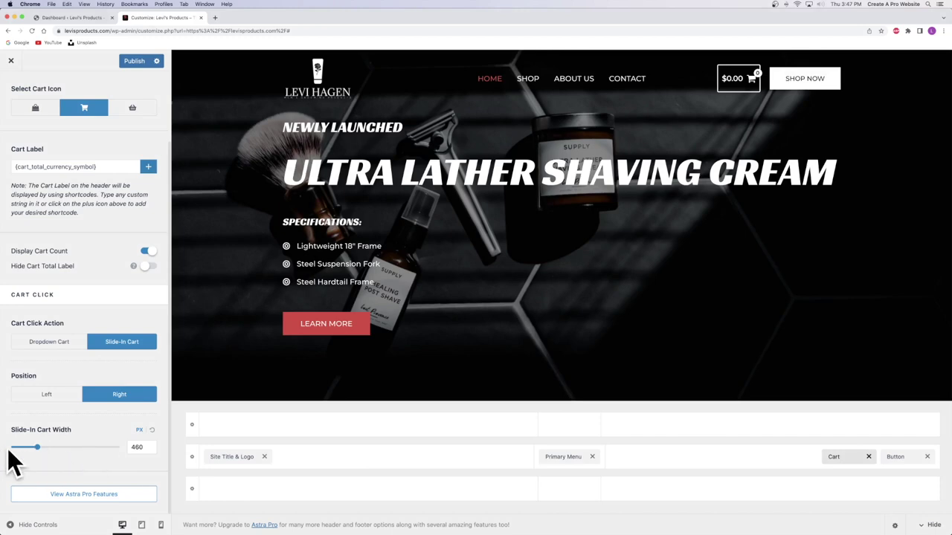
pyautogui.click(737, 78)
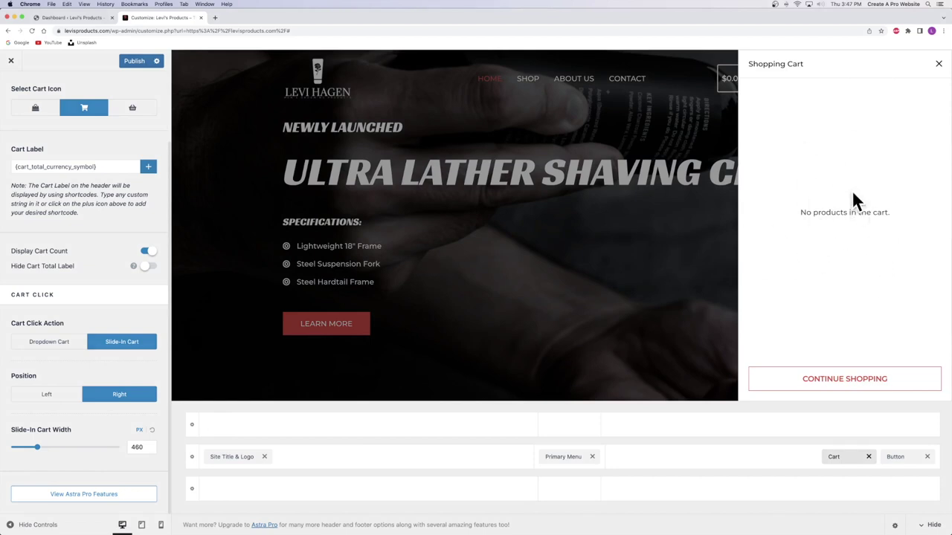
pyautogui.click(938, 63)
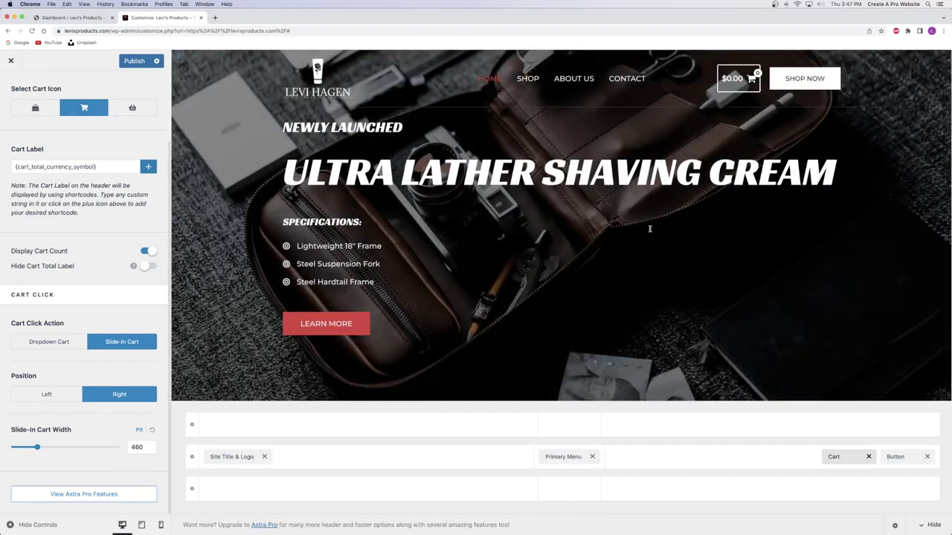
pyautogui.scroll(2, 82, 302)
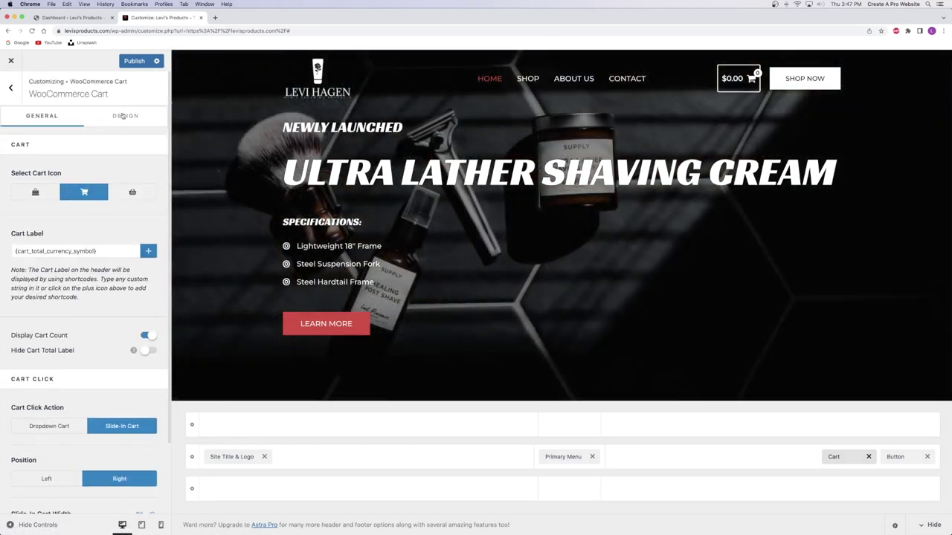
pyautogui.click(125, 119)
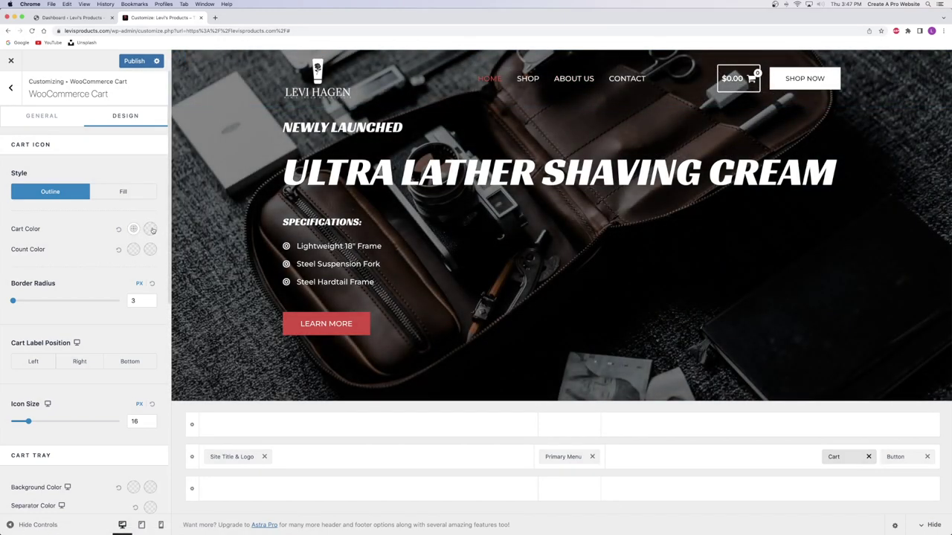
# Set the cart icon colour to the palette red #DF453E after briefly trying a muted red.
pyautogui.click(150, 230)
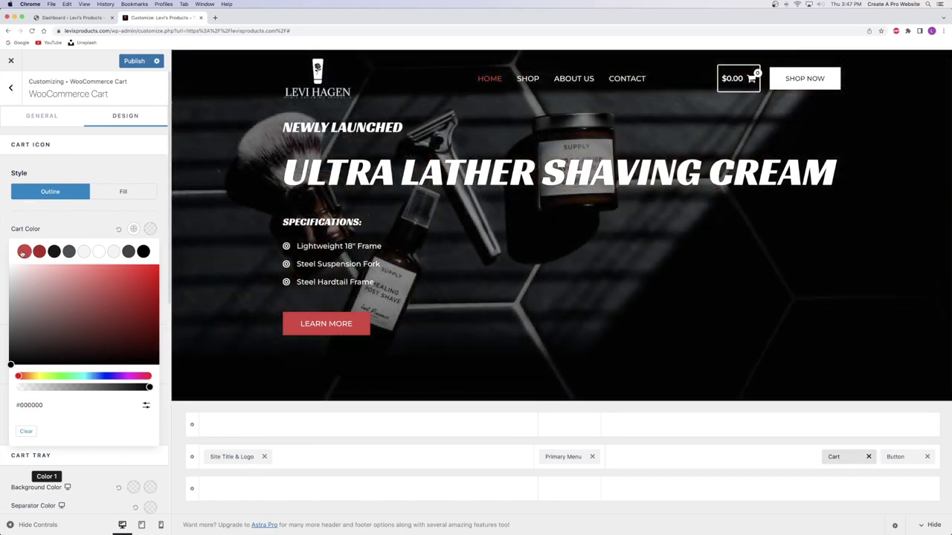
pyautogui.click(24, 252)
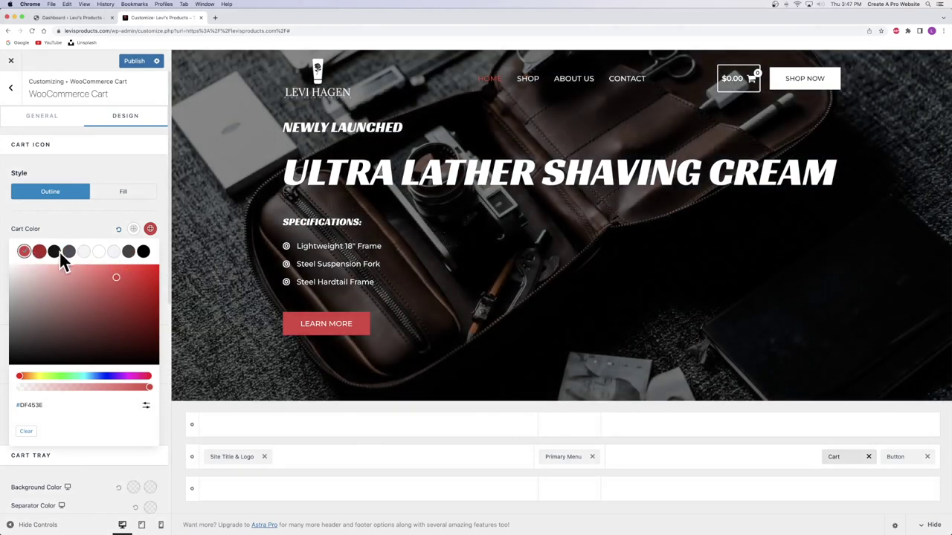
pyautogui.moveTo(83, 280); pyautogui.dragTo(65, 286)
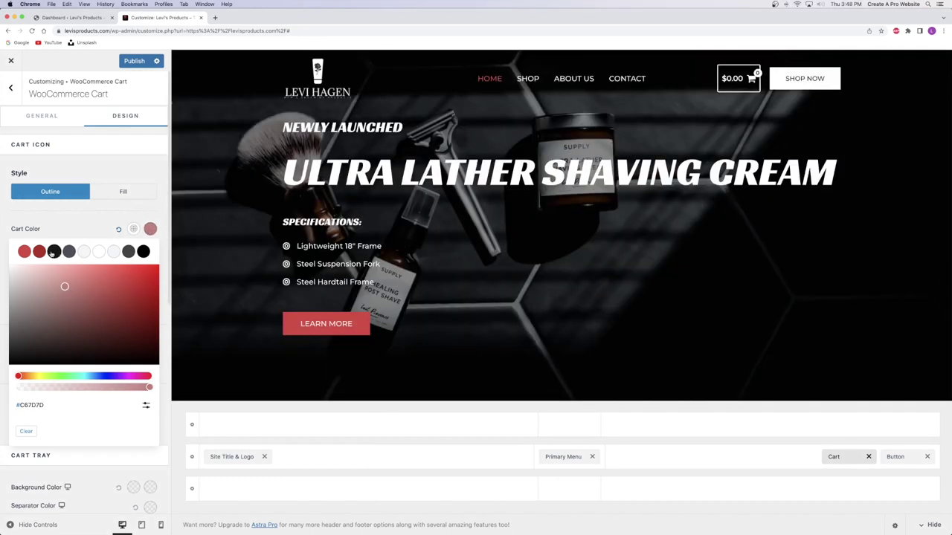
pyautogui.click(25, 252)
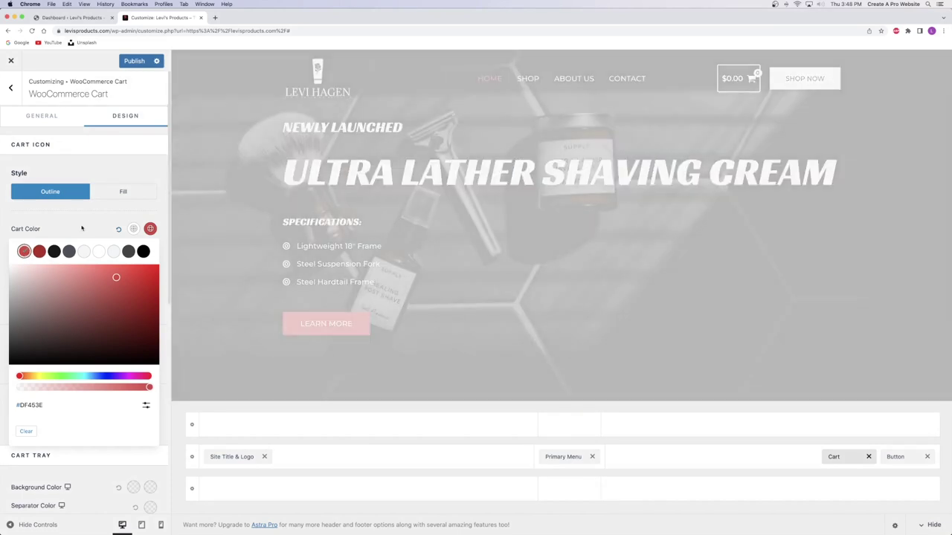
pyautogui.click(81, 228)
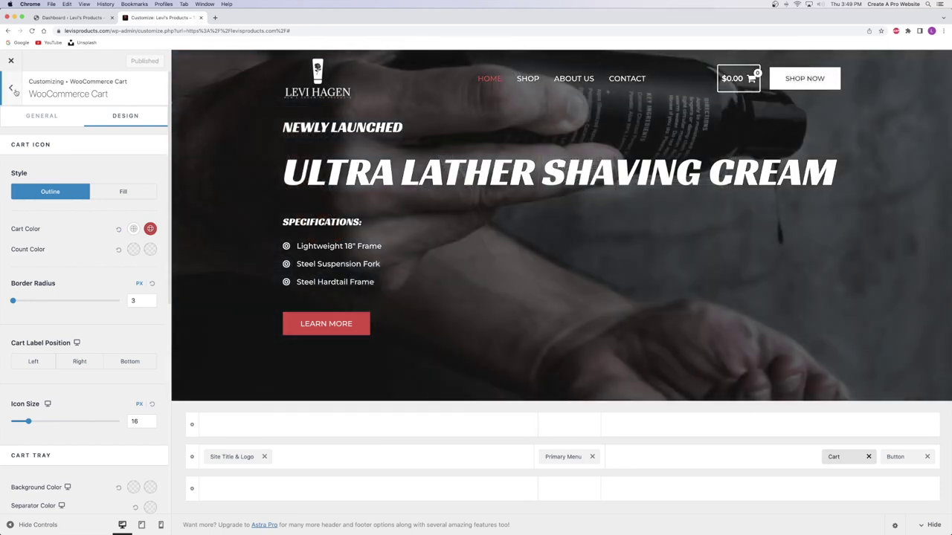
pyautogui.click(13, 90)
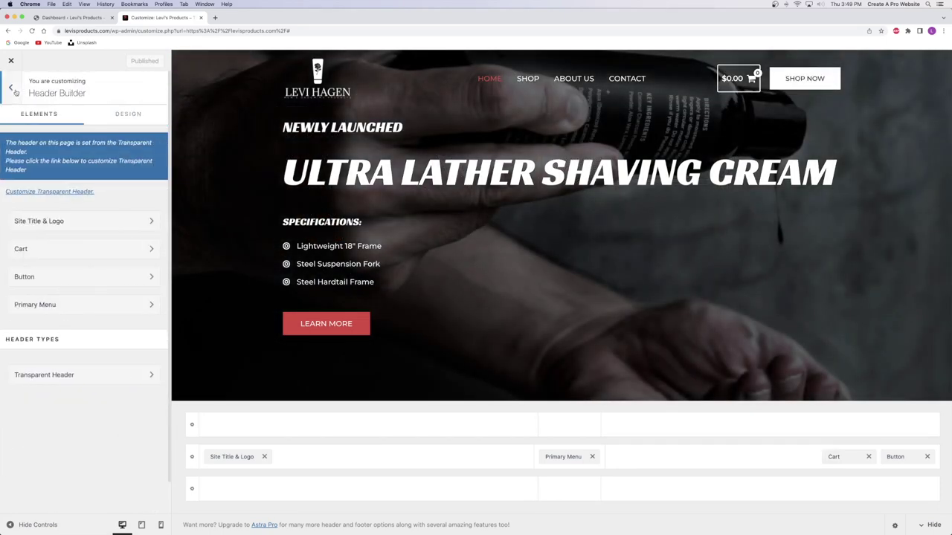
# Bring up the header Shop Now button's settings and start editing its link.
pyautogui.click(36, 279)
pyautogui.click(20, 95)
pyautogui.click(787, 286)
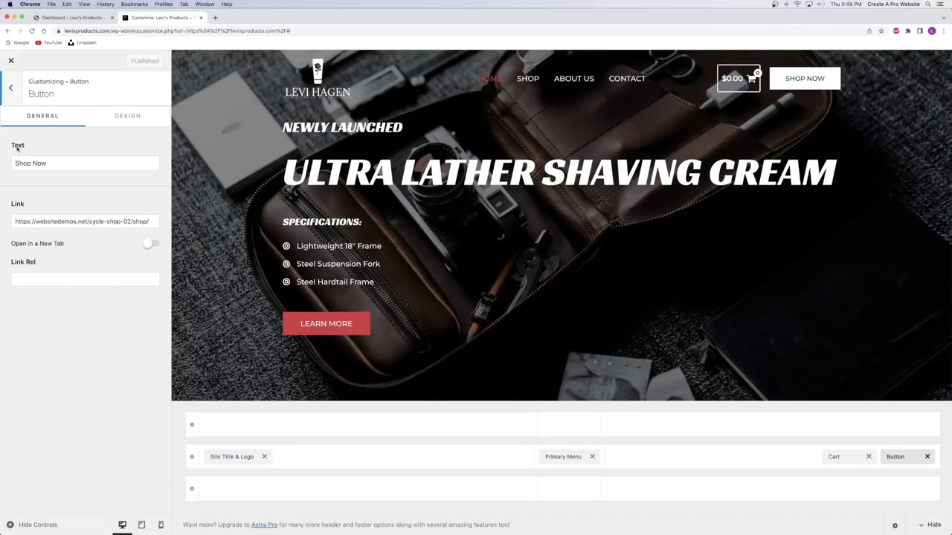
pyautogui.moveTo(19, 163); pyautogui.dragTo(60, 162)
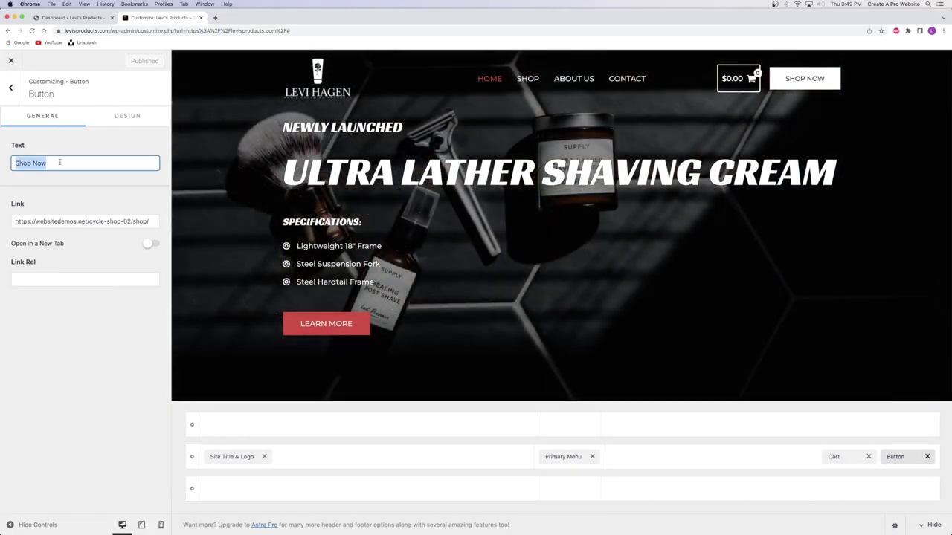
pyautogui.click(47, 165)
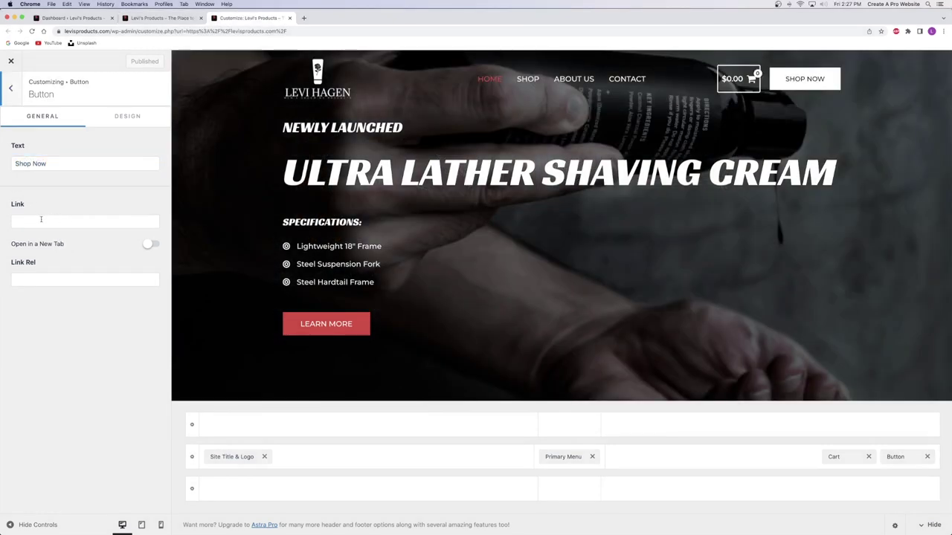
pyautogui.click(19, 220)
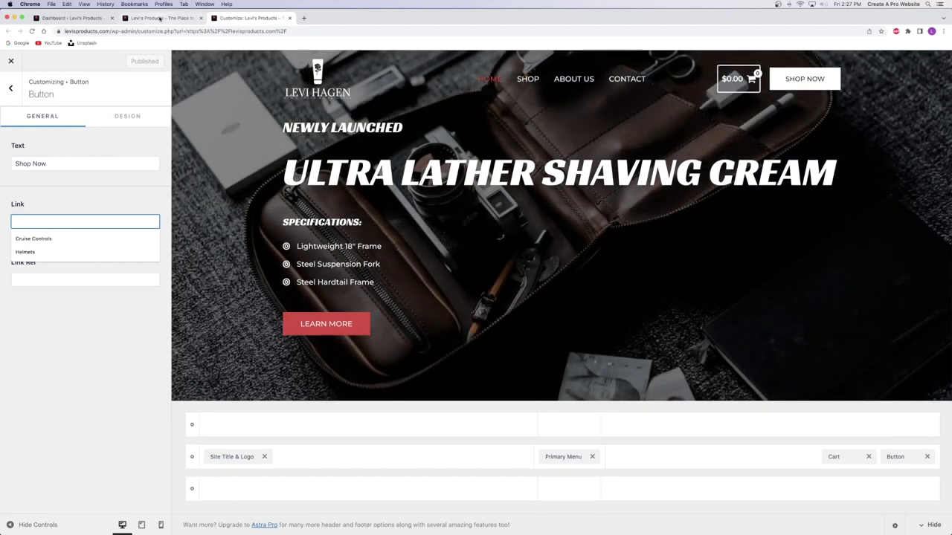
# Copy the live shop page address, paste it as the button link, and publish.
pyautogui.click(161, 18)
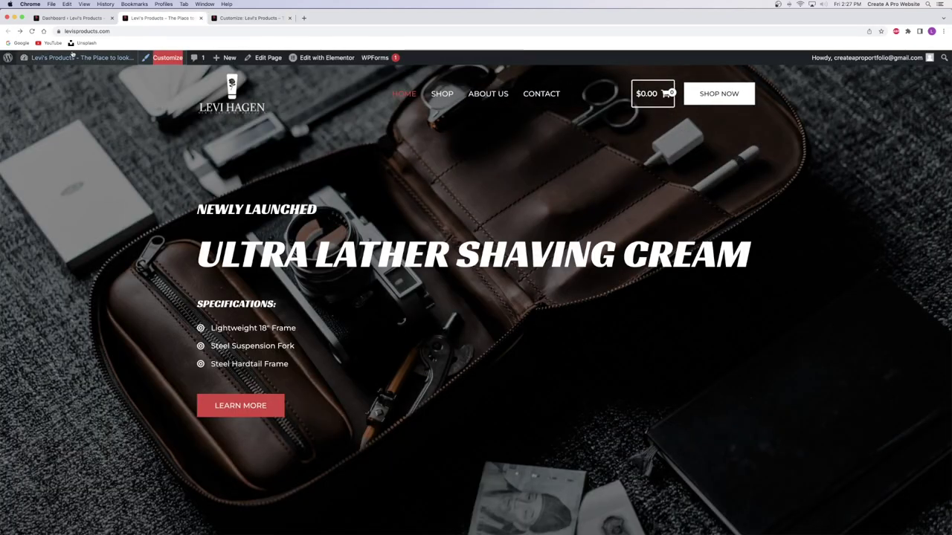
pyautogui.click(442, 94)
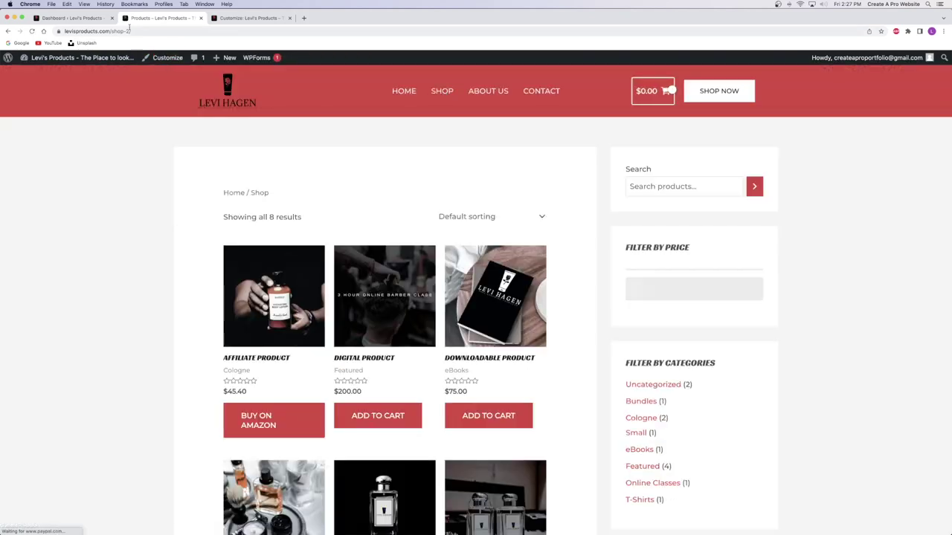
pyautogui.press('super+l')
pyautogui.press('super+c')
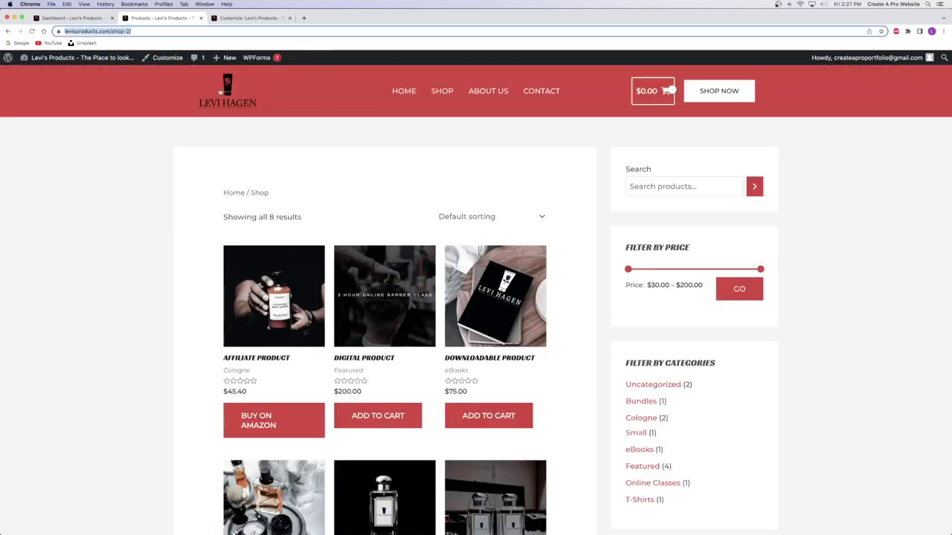
pyautogui.click(249, 18)
pyautogui.click(45, 221)
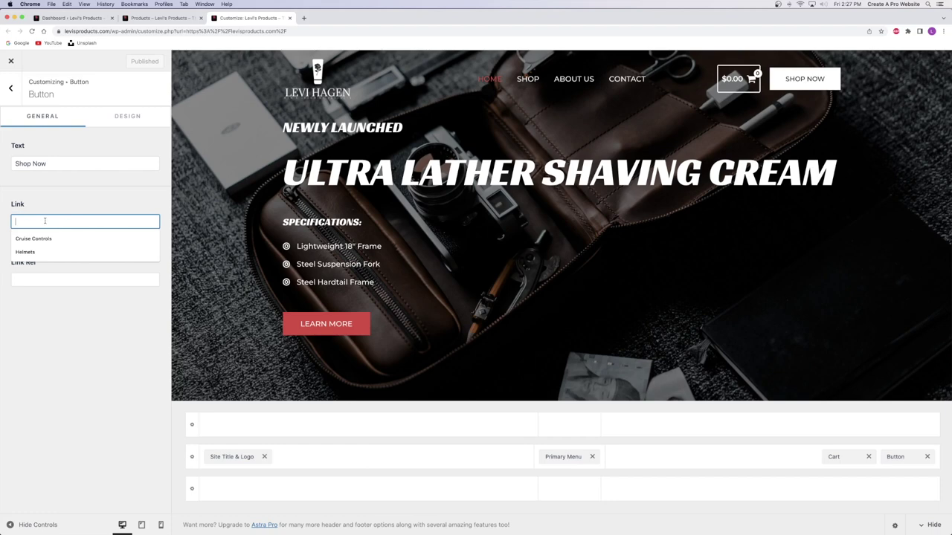
pyautogui.press('super+v')
pyautogui.click(135, 62)
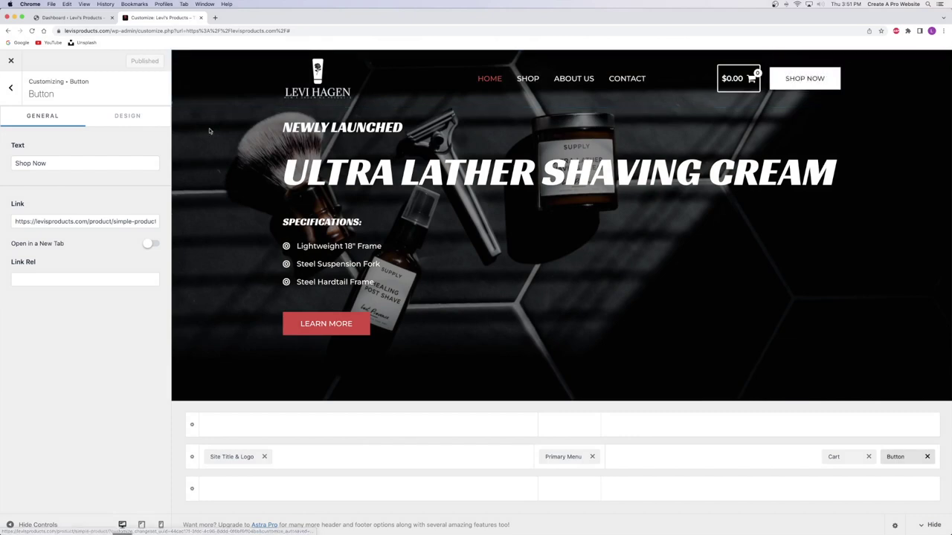
# Give the Shop Now button a palette-red #DF453E background and publish.
pyautogui.click(145, 120)
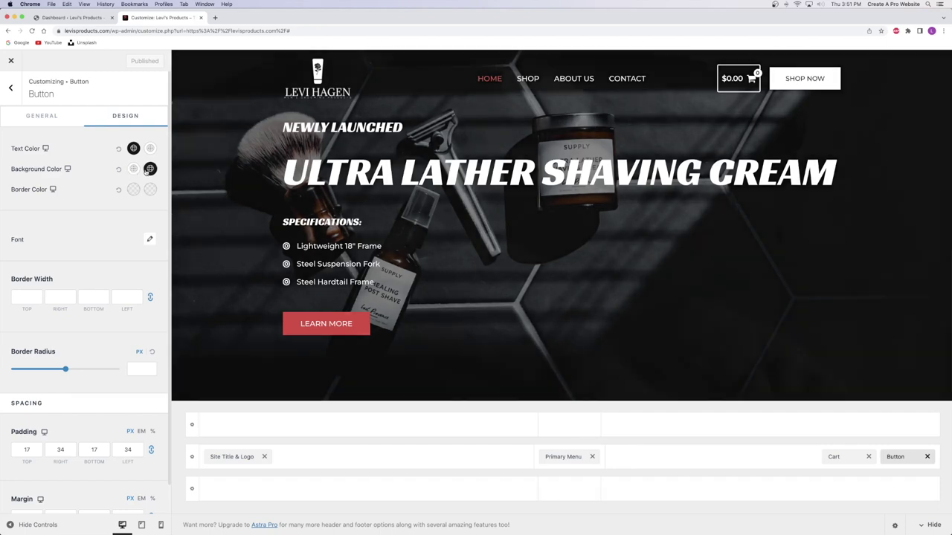
pyautogui.click(149, 168)
pyautogui.click(23, 191)
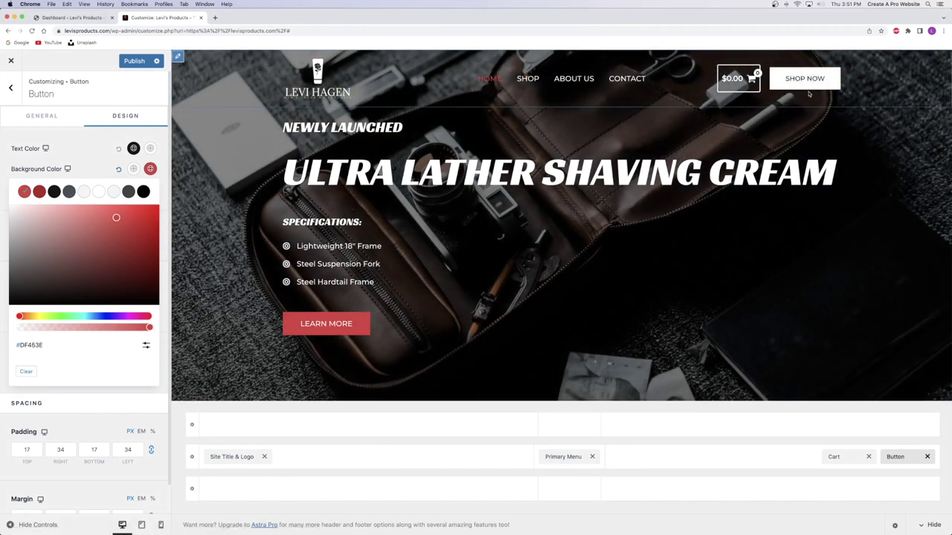
pyautogui.click(119, 86)
pyautogui.click(132, 62)
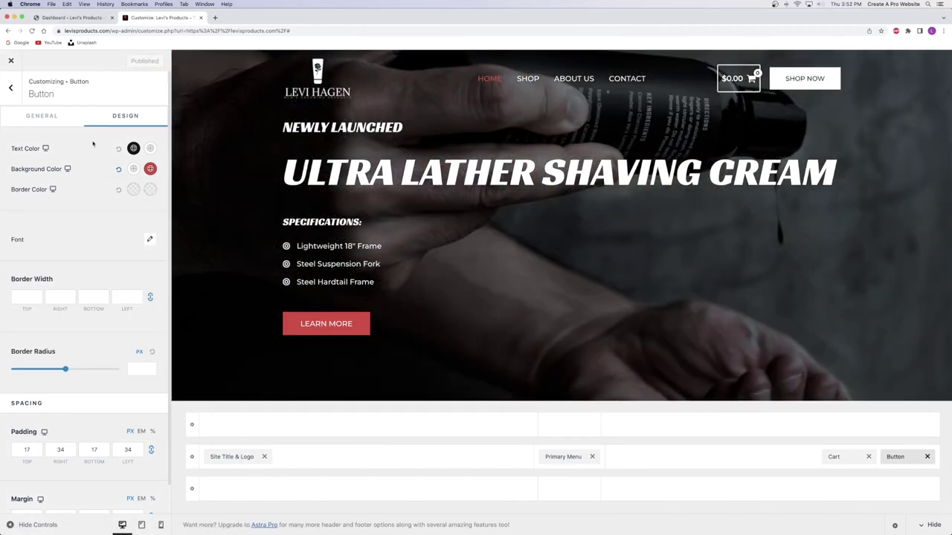
# Return to the main Customizer menu and enter the Global settings.
pyautogui.click(38, 116)
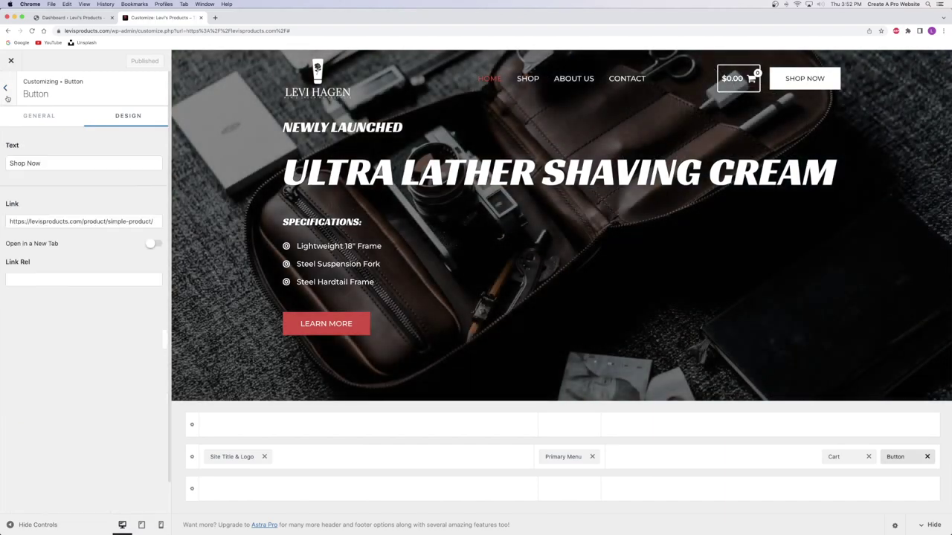
pyautogui.click(11, 88)
pyautogui.click(10, 88)
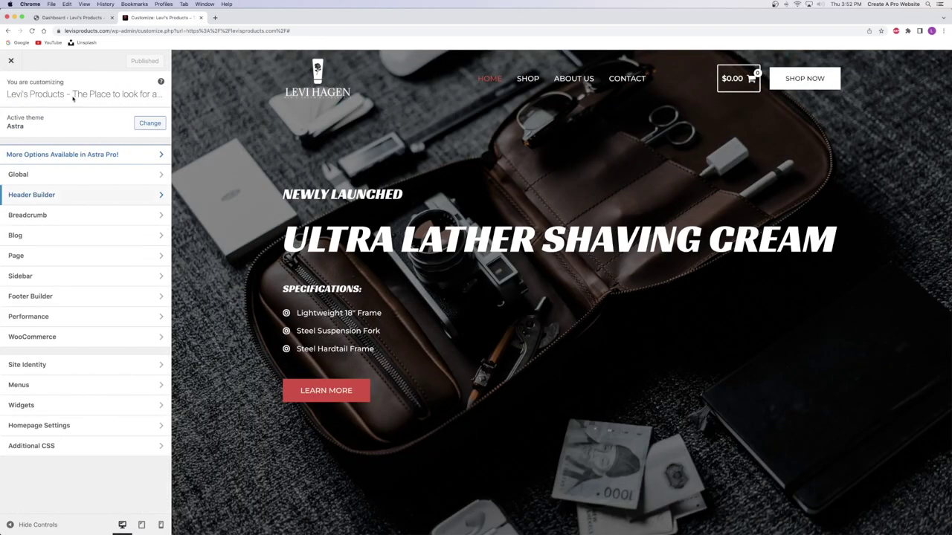
pyautogui.scroll(-5, 536, 264)
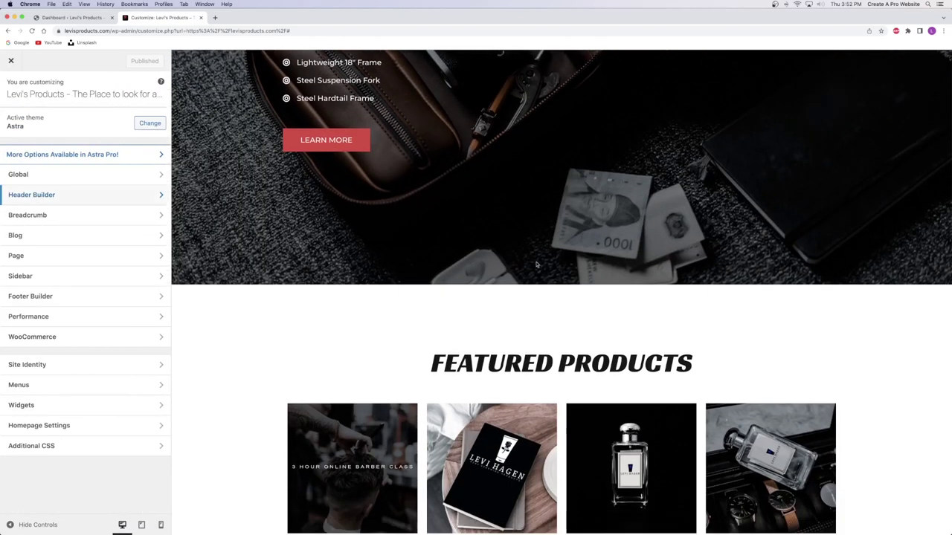
pyautogui.scroll(5, 536, 264)
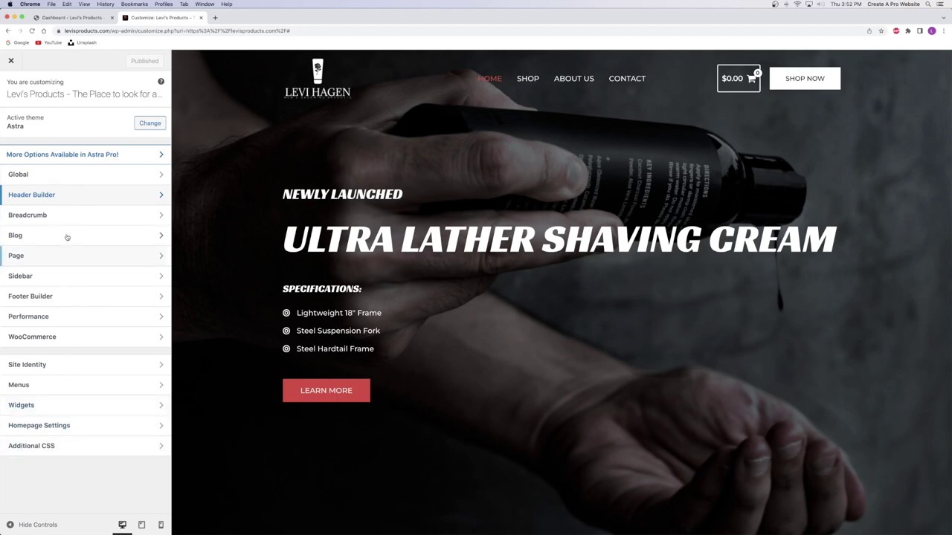
pyautogui.click(50, 178)
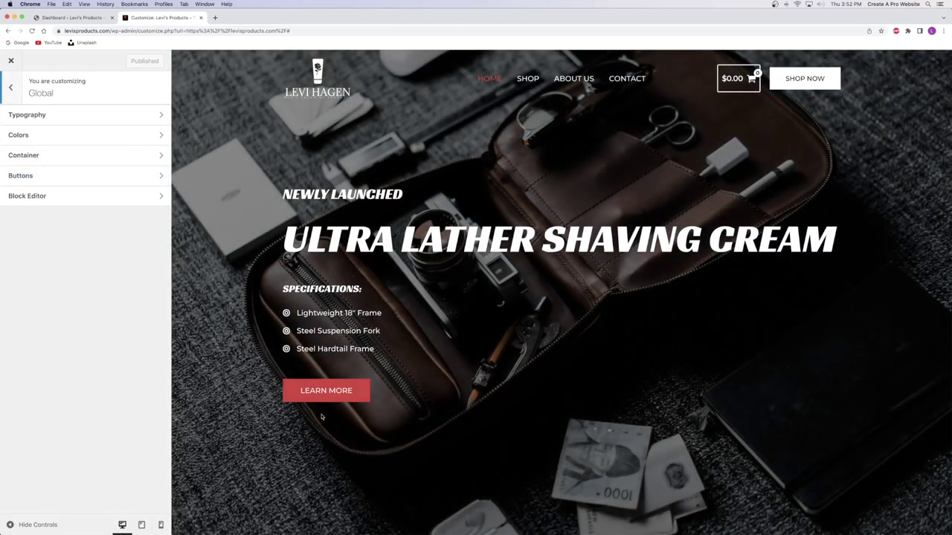
# In the global colours, inspect palette Color 1's hex value and try blue for it.
pyautogui.scroll(-10, 332, 392)
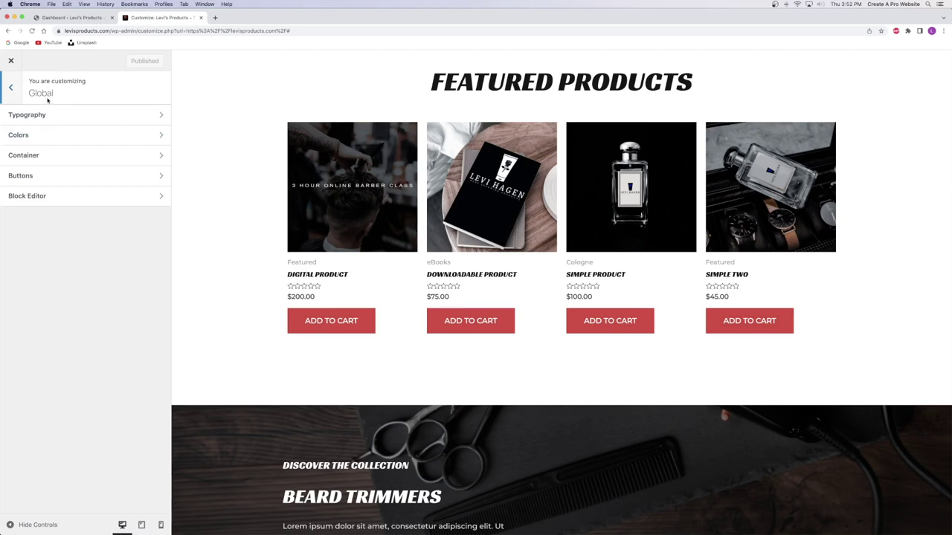
pyautogui.click(47, 136)
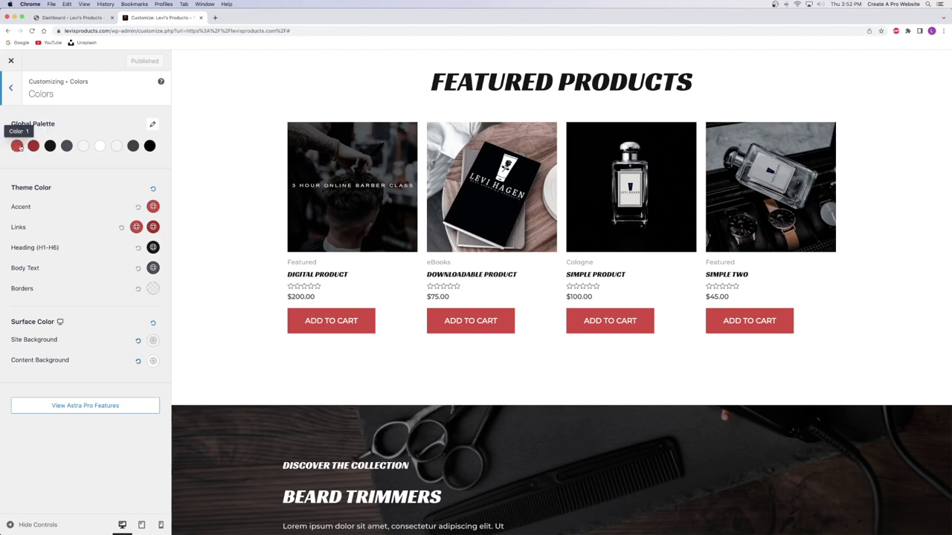
pyautogui.click(17, 146)
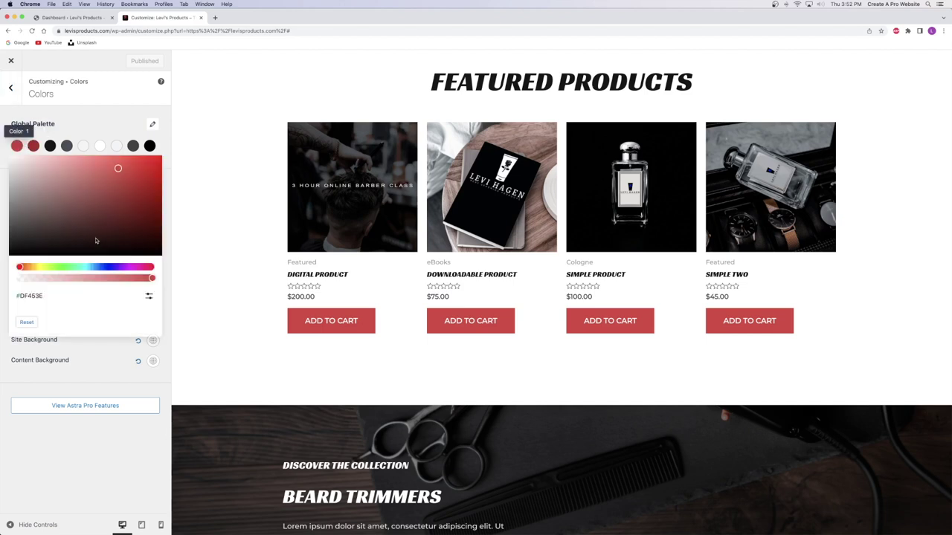
pyautogui.click(32, 298)
pyautogui.click(106, 268)
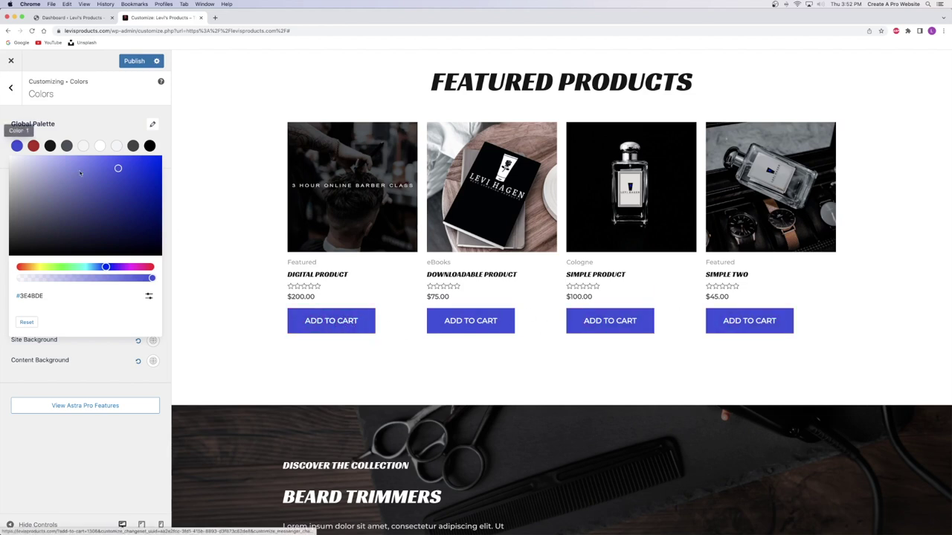
# Try pale pink for palette Color 2, then reset it to its red default.
pyautogui.click(34, 147)
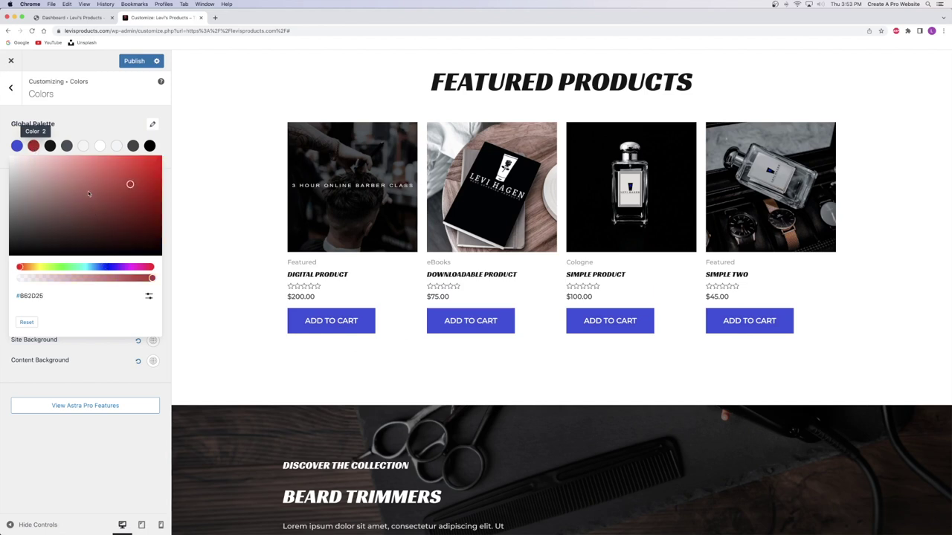
pyautogui.click(43, 164)
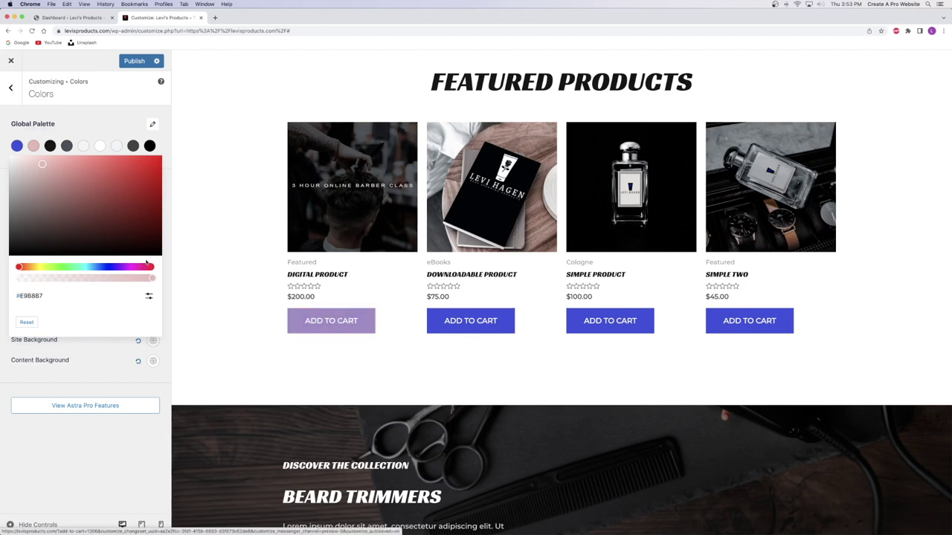
pyautogui.click(26, 322)
pyautogui.click(16, 146)
# Replace Color 1's hex value 3E4BDE with #df453e by pasting.
pyautogui.click(16, 145)
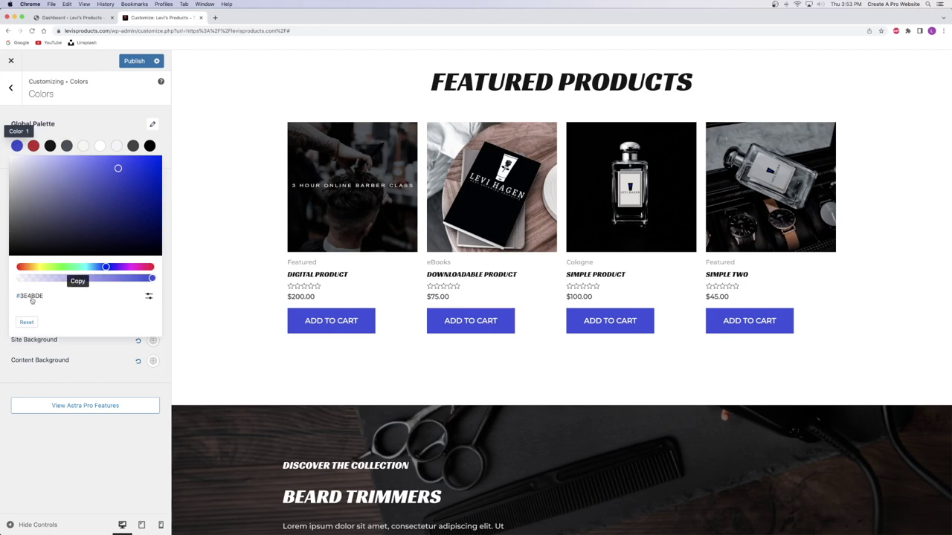
pyautogui.click(148, 297)
pyautogui.doubleClick(56, 320)
pyautogui.press('super+v')
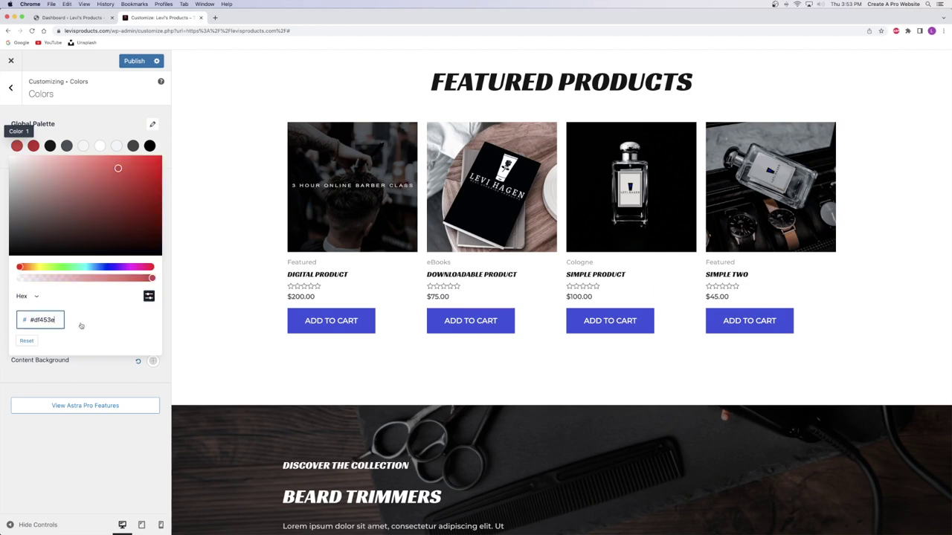
pyautogui.click(334, 365)
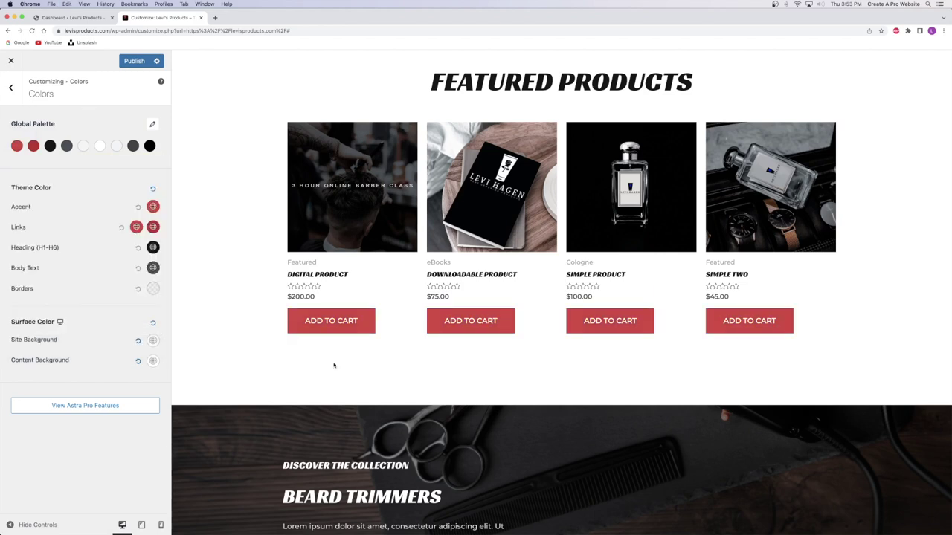
pyautogui.click(14, 147)
# Try green, magenta and yellow-green for Color 1 while previewing the Shop page.
pyautogui.moveTo(104, 269); pyautogui.dragTo(69, 271)
pyautogui.scroll(-10, 226, 325)
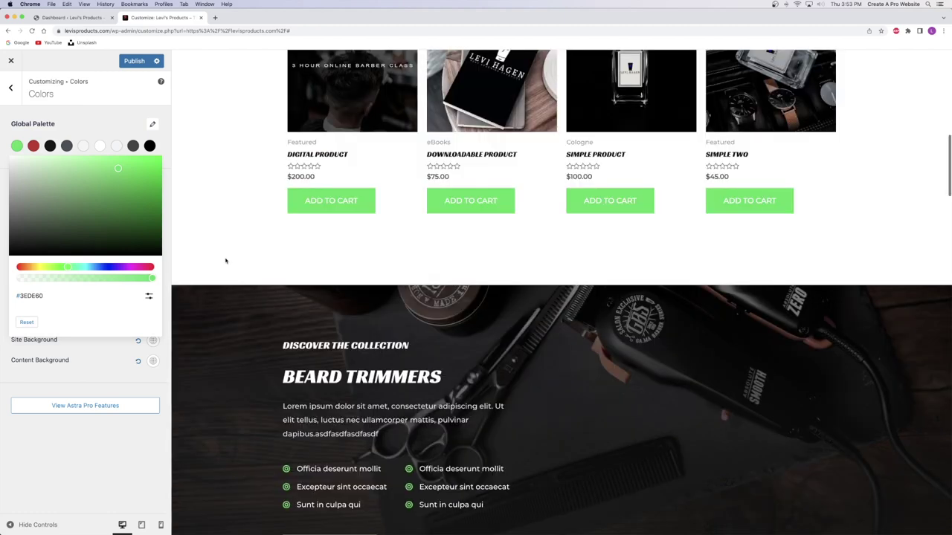
pyautogui.scroll(-3, 225, 258)
pyautogui.scroll(5, 225, 258)
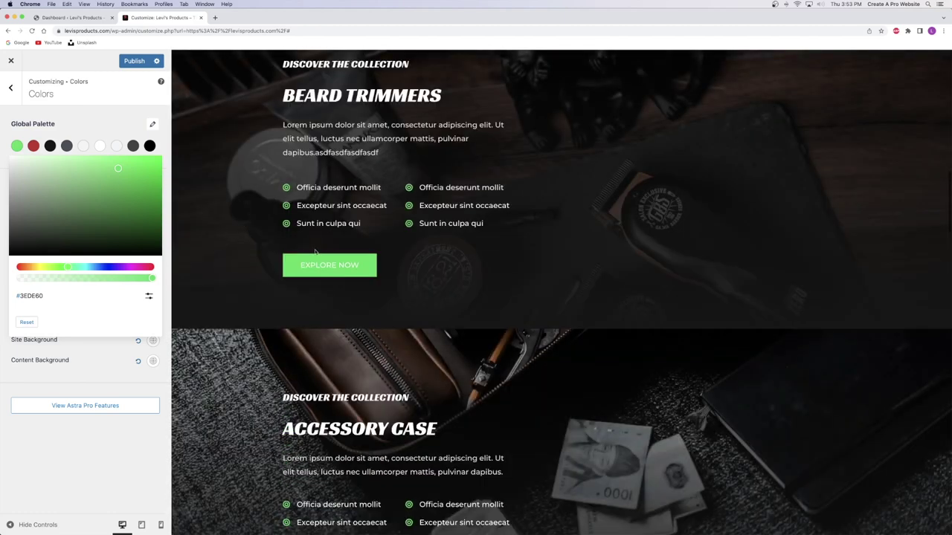
pyautogui.scroll(-10, 234, 292)
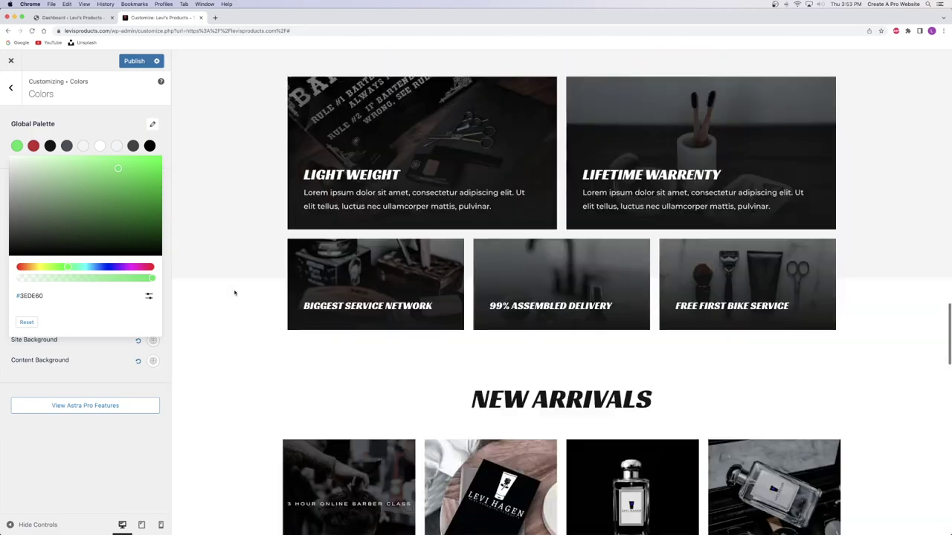
pyautogui.scroll(-7, 234, 292)
pyautogui.scroll(3, 234, 290)
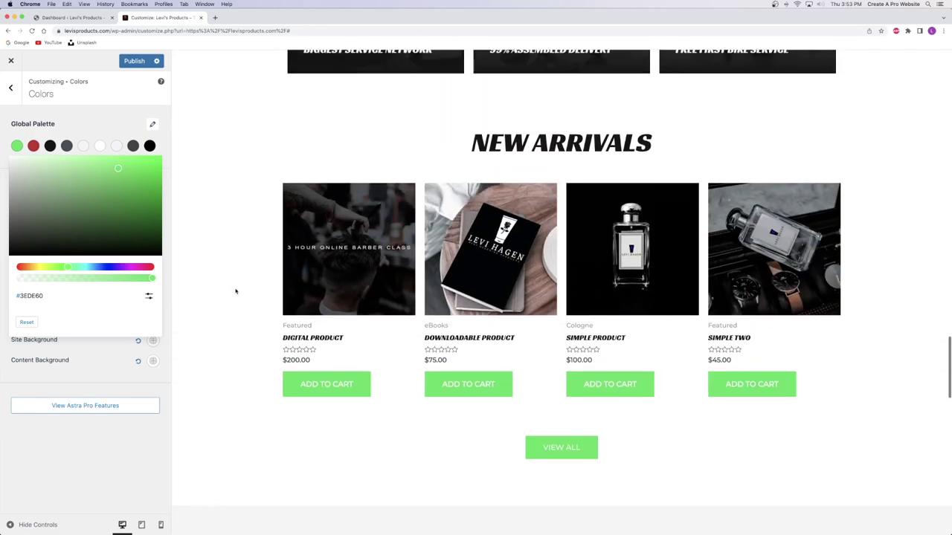
pyautogui.scroll(15, 235, 292)
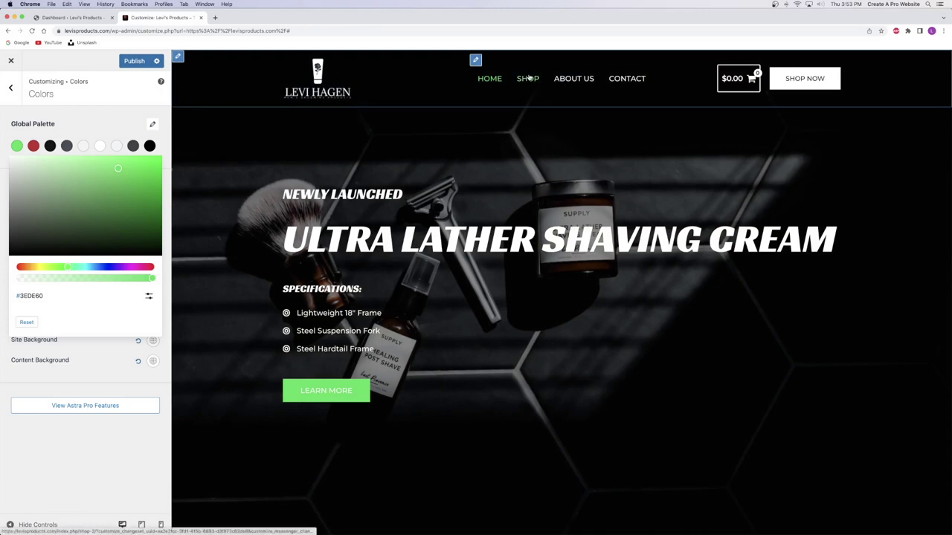
pyautogui.click(528, 78)
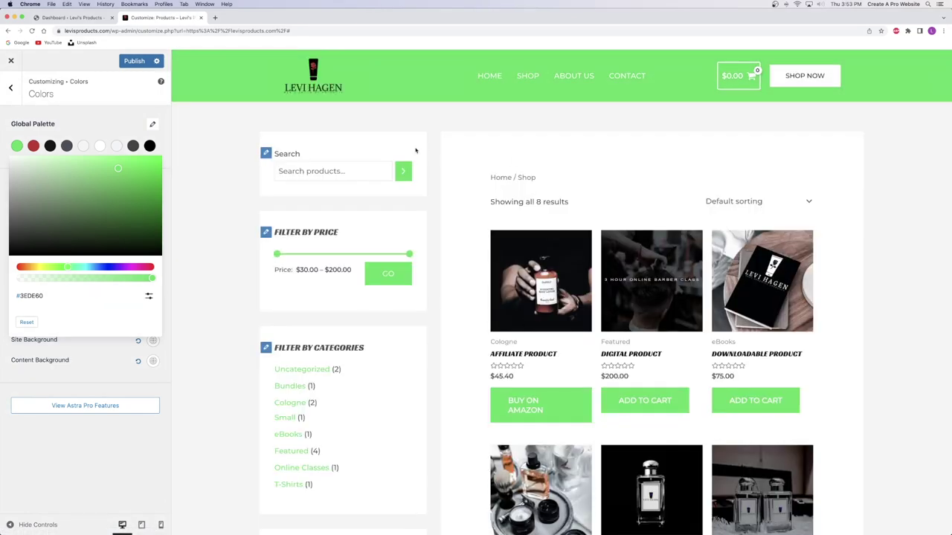
pyautogui.scroll(-2, 592, 323)
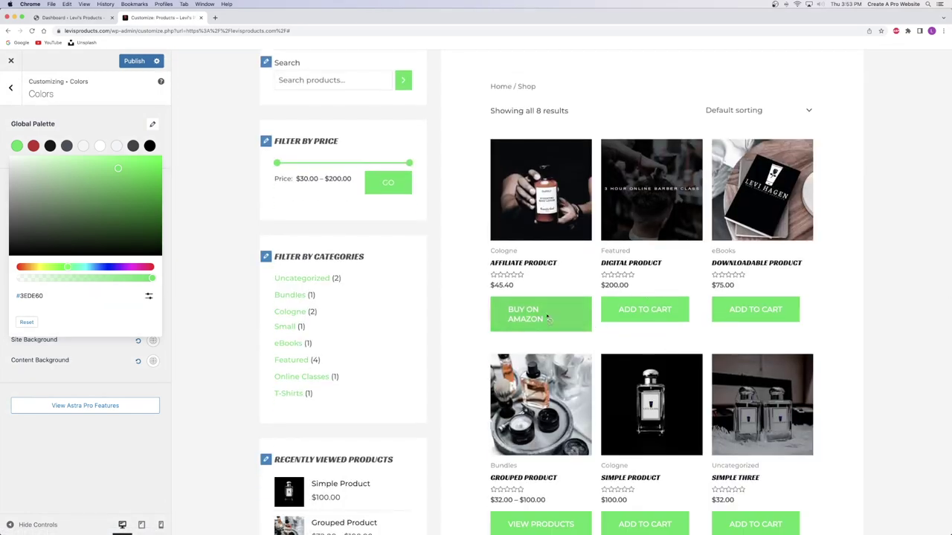
pyautogui.click(131, 267)
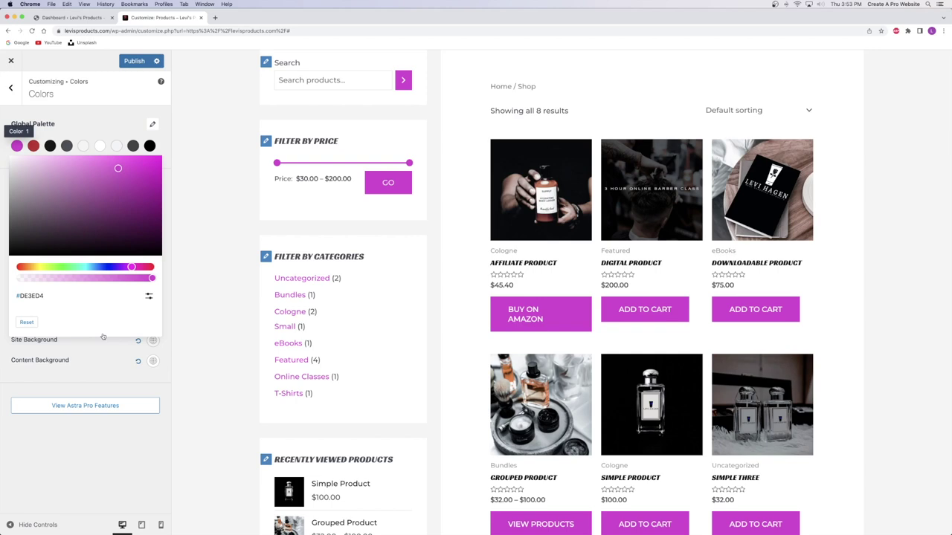
pyautogui.click(44, 268)
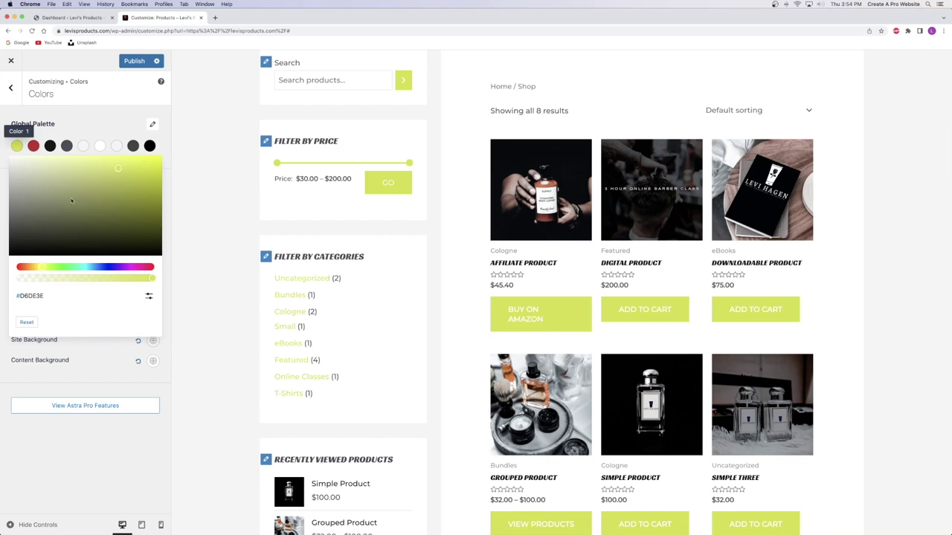
# Paste #df453e over hex value D6DE3E to restore red, then publish.
pyautogui.click(150, 297)
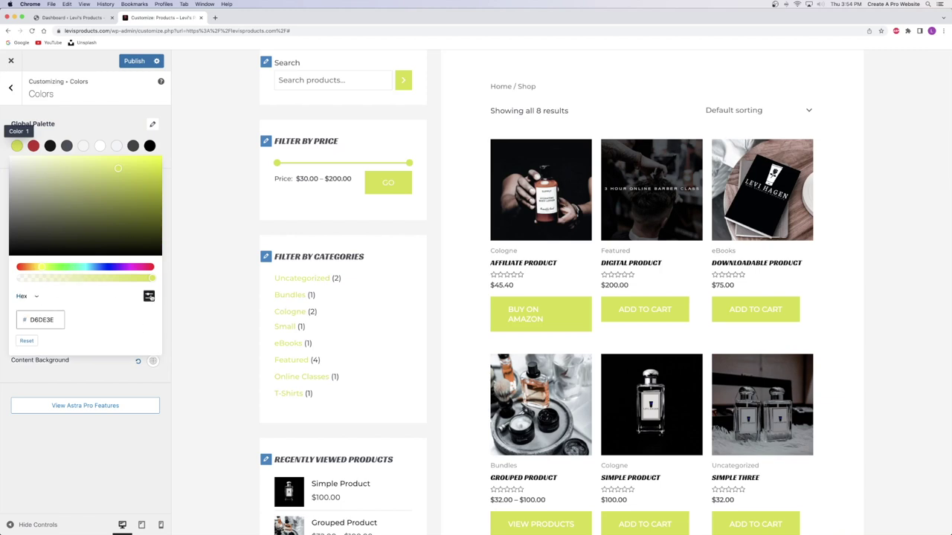
pyautogui.doubleClick(62, 320)
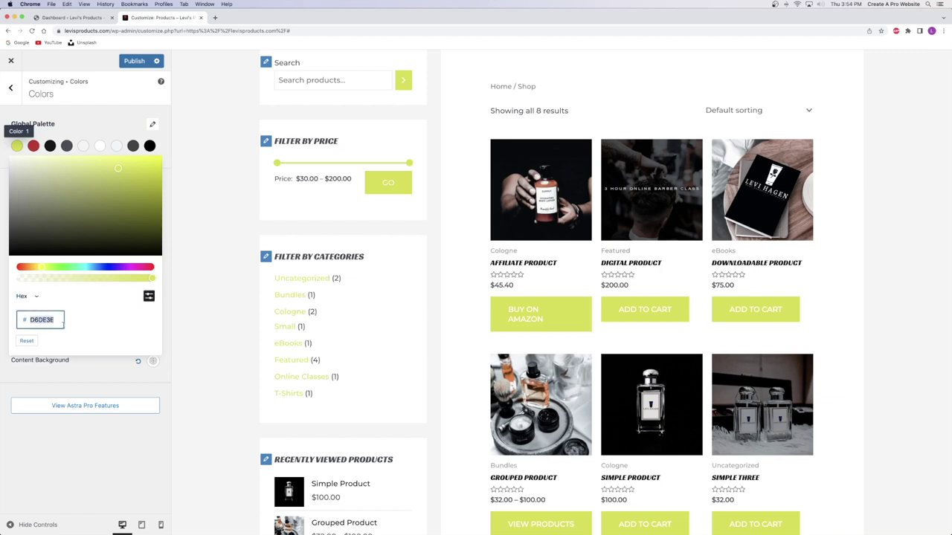
pyautogui.hotkey('ctrl', 'v')
pyautogui.scroll(-10, 436, 253)
pyautogui.scroll(12, 435, 253)
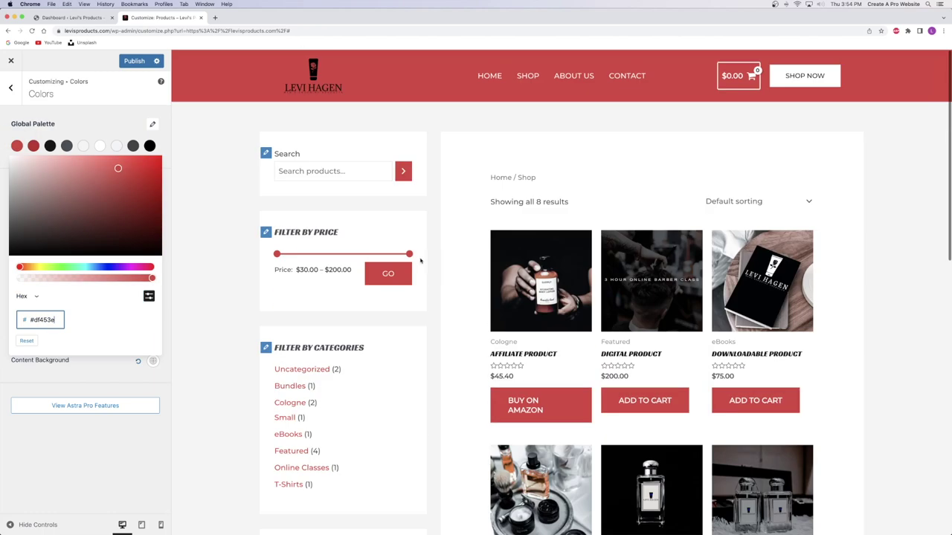
pyautogui.click(81, 97)
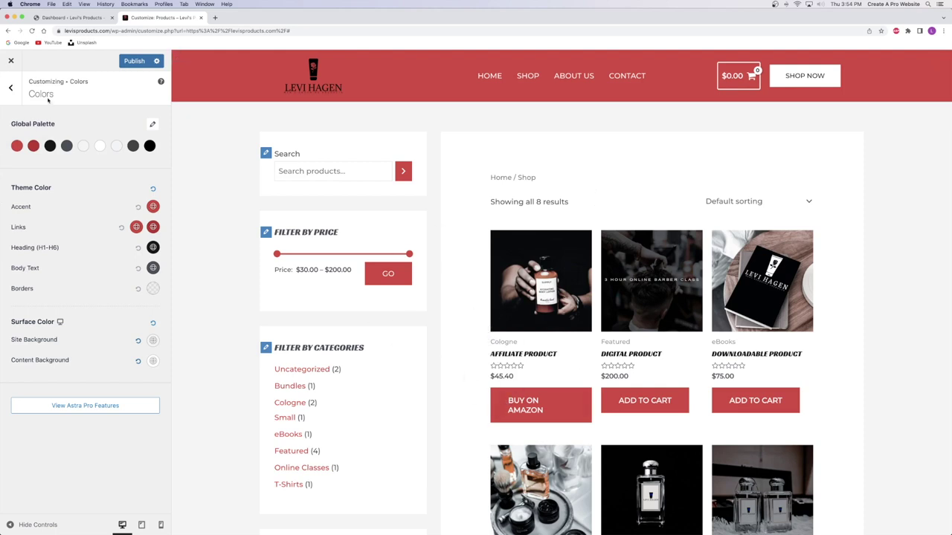
pyautogui.click(130, 61)
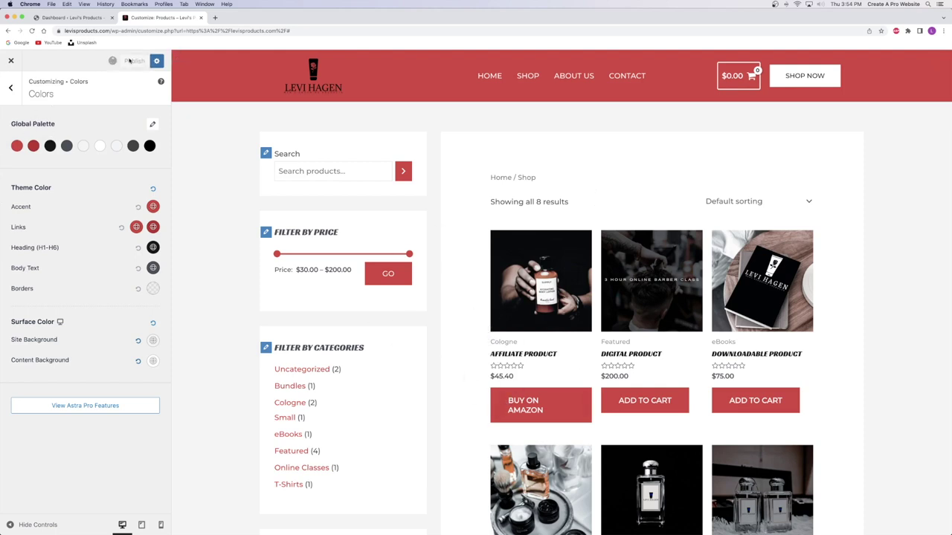
# Return to the main Customizer sections and scroll the home page preview toward the footer.
pyautogui.click(11, 88)
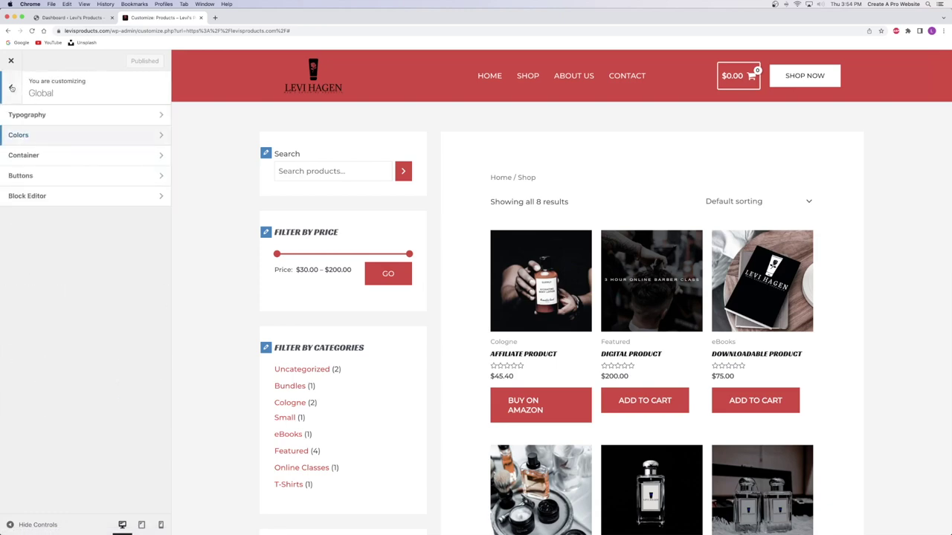
pyautogui.click(11, 88)
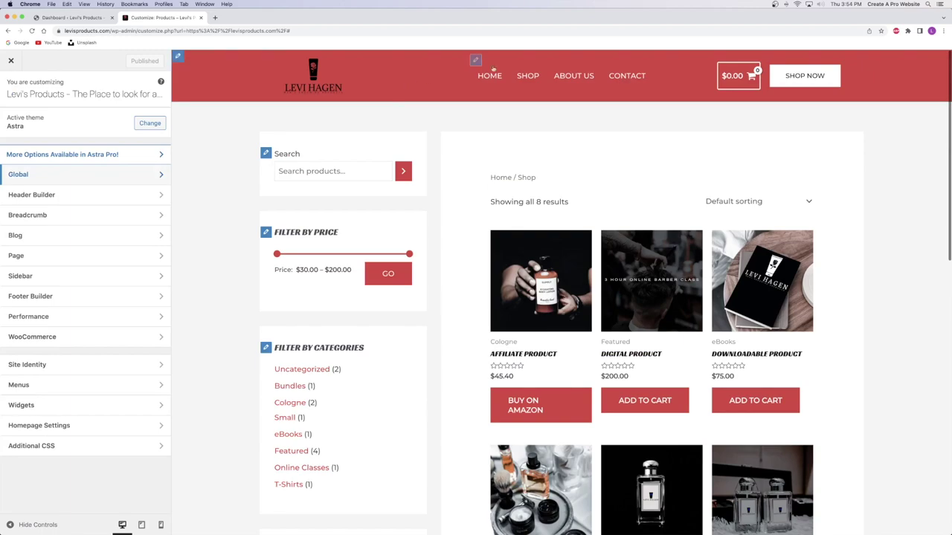
pyautogui.click(489, 77)
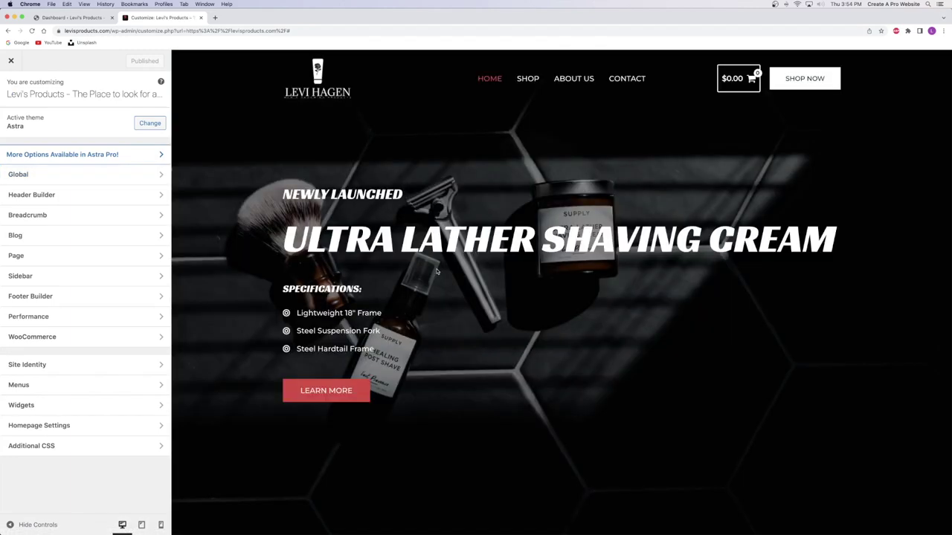
pyautogui.scroll(-20, 437, 272)
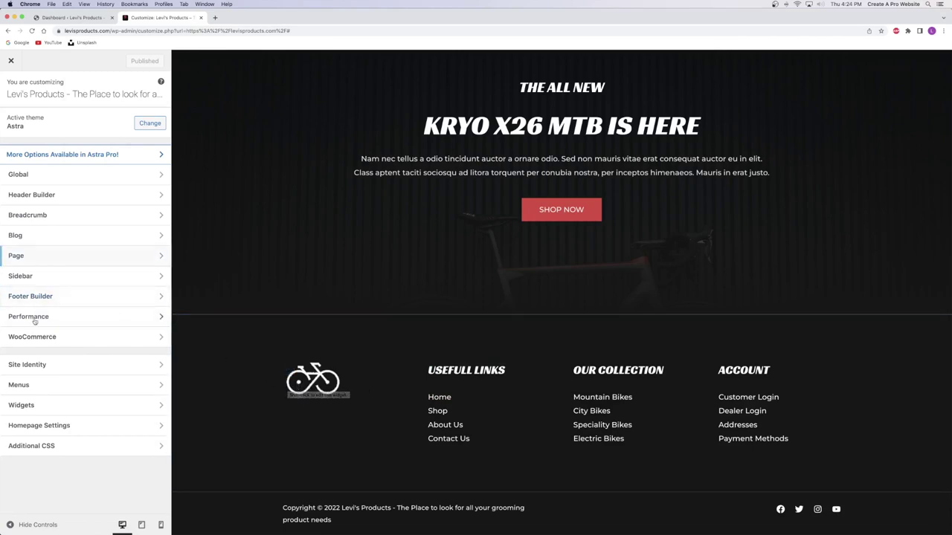
# In the Footer Builder's Social element, delete the YouTube icon and re-add YouTube from the dropdown.
pyautogui.click(29, 296)
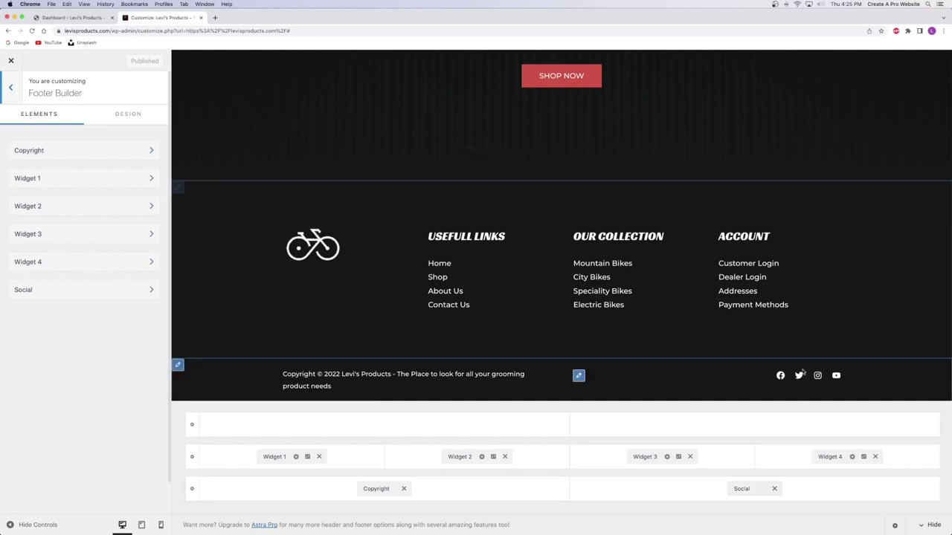
pyautogui.click(736, 489)
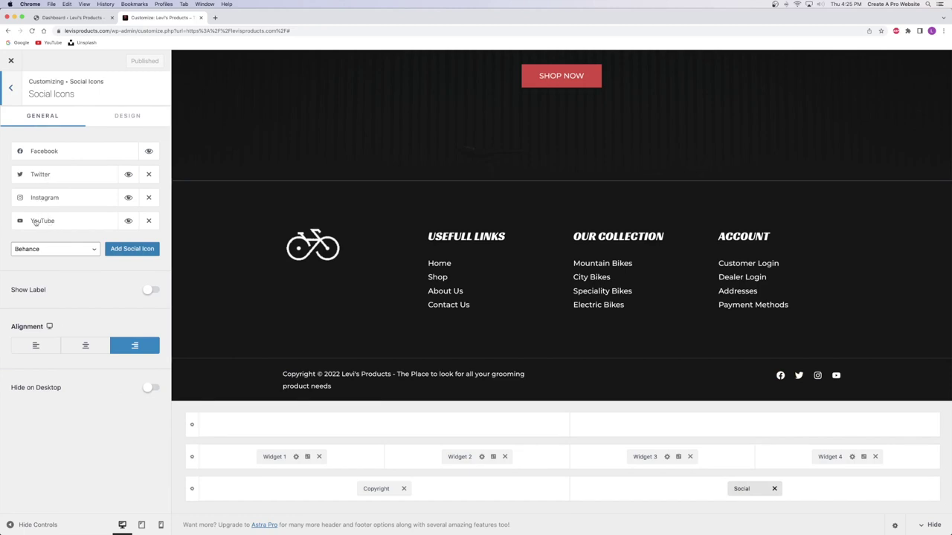
pyautogui.click(149, 221)
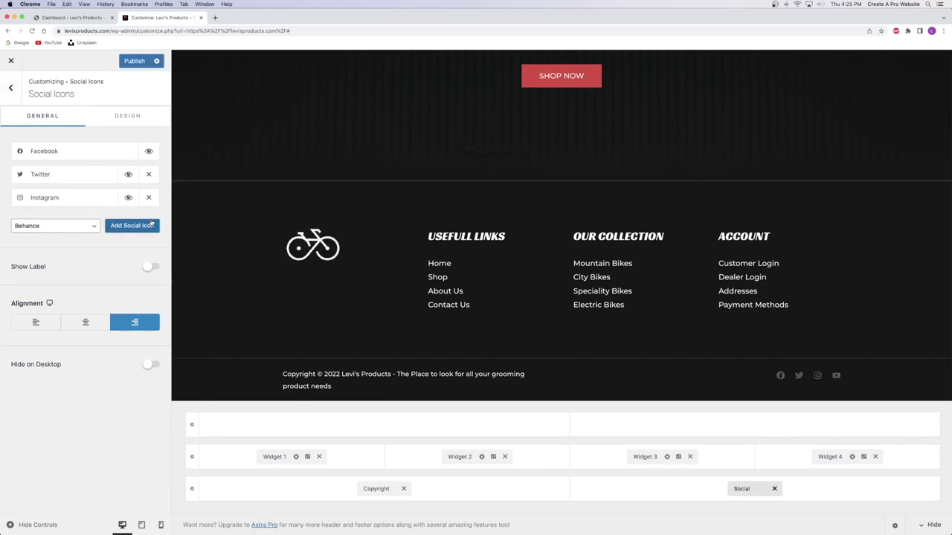
pyautogui.click(78, 228)
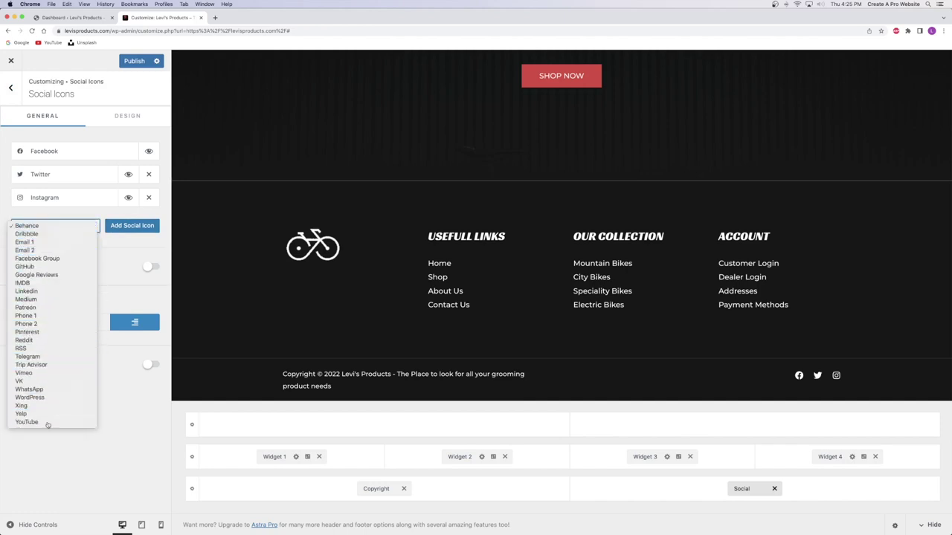
pyautogui.click(48, 423)
pyautogui.click(134, 226)
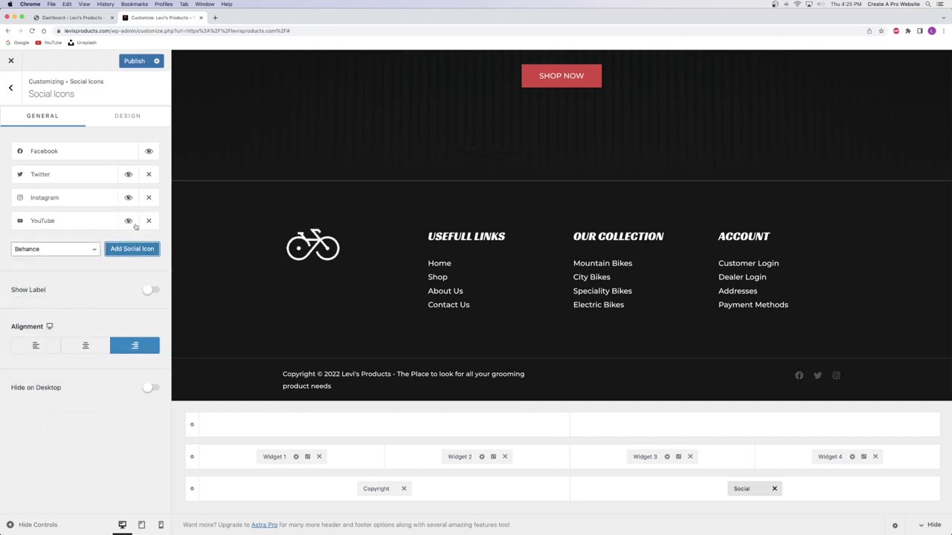
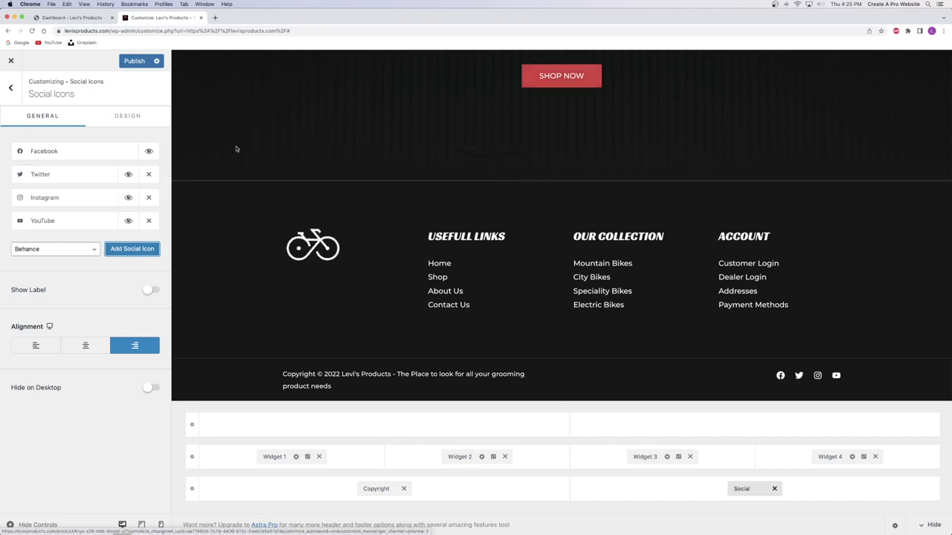
# Review the Twitter, Instagram and YouTube icon settings, leaving their links unchanged.
pyautogui.click(59, 175)
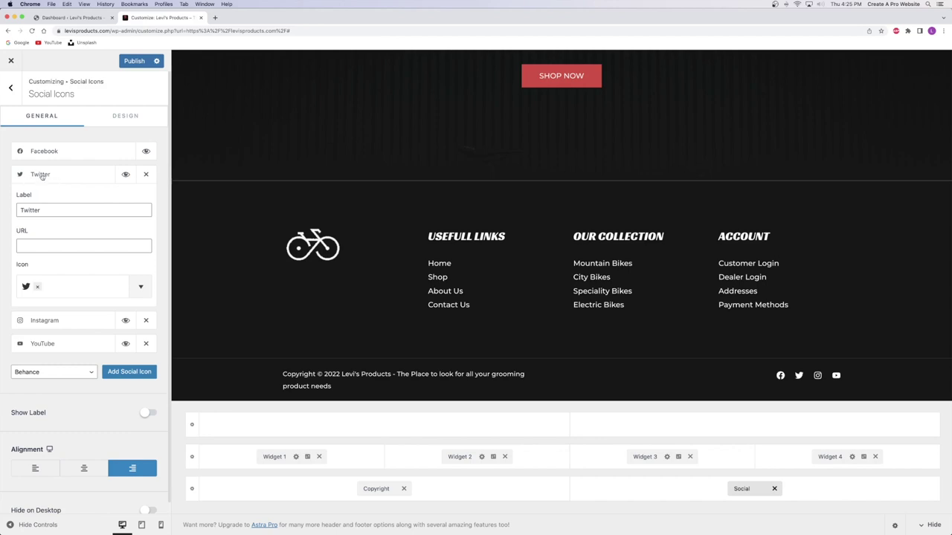
pyautogui.click(47, 244)
pyautogui.click(63, 175)
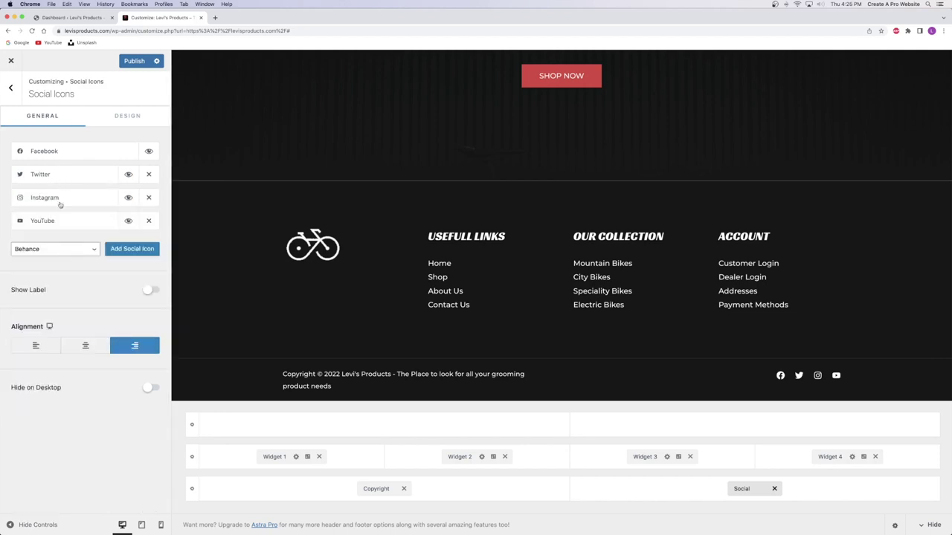
pyautogui.click(61, 201)
pyautogui.click(42, 270)
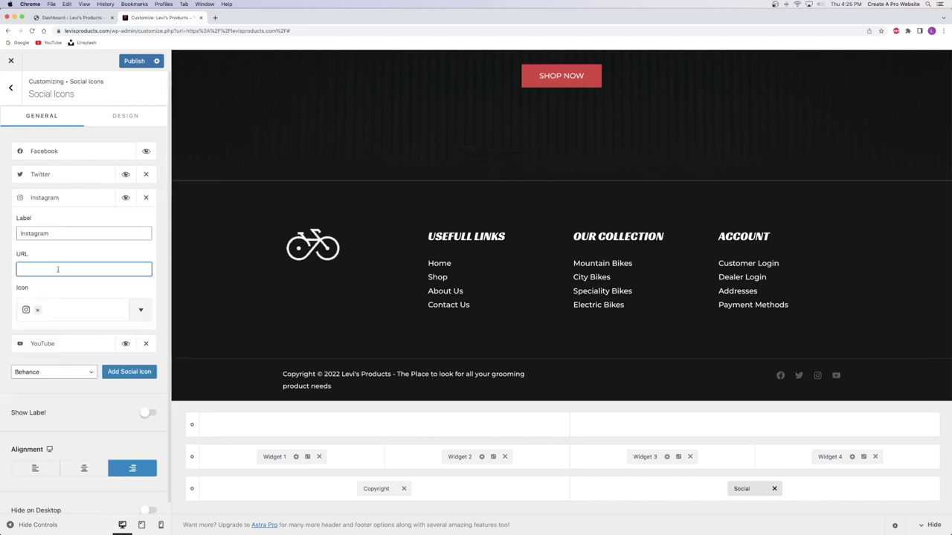
pyautogui.click(65, 203)
pyautogui.click(53, 226)
pyautogui.click(54, 224)
# Add an Email 1 social icon, remove it again, and return to the footer builder's element list.
pyautogui.click(52, 249)
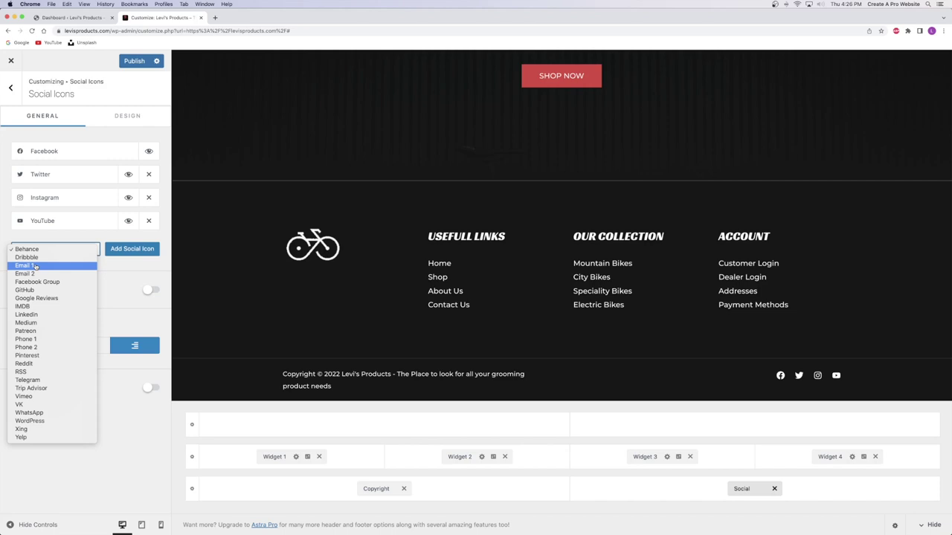
pyautogui.click(34, 267)
pyautogui.click(131, 248)
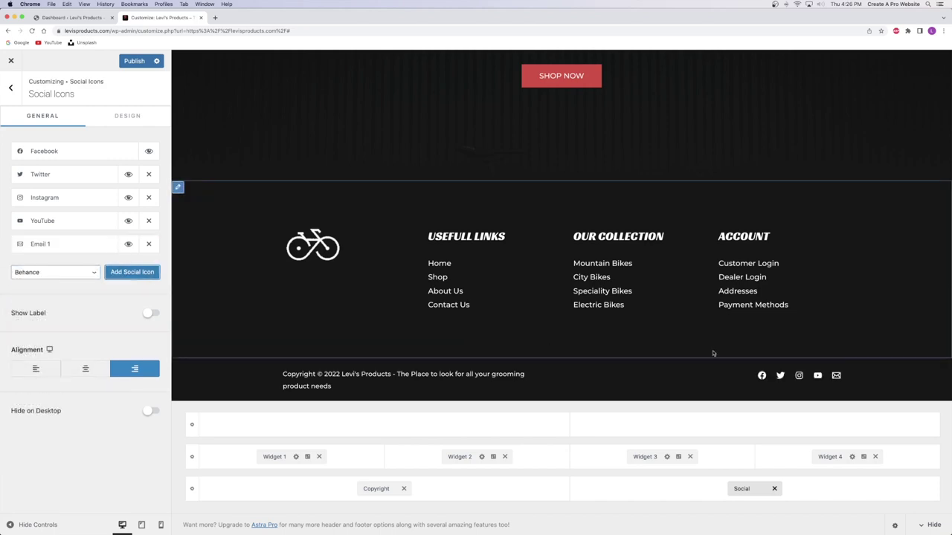
pyautogui.click(42, 250)
pyautogui.click(49, 312)
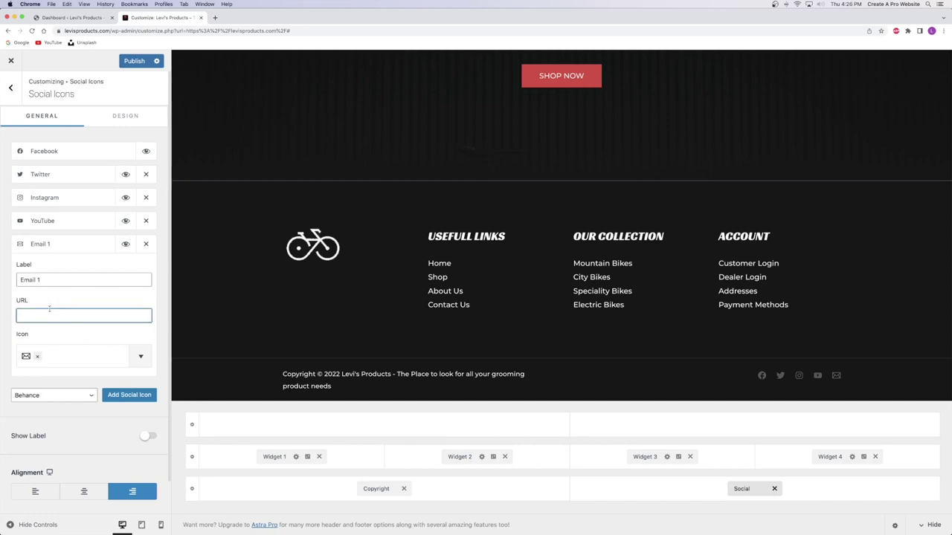
pyautogui.click(146, 245)
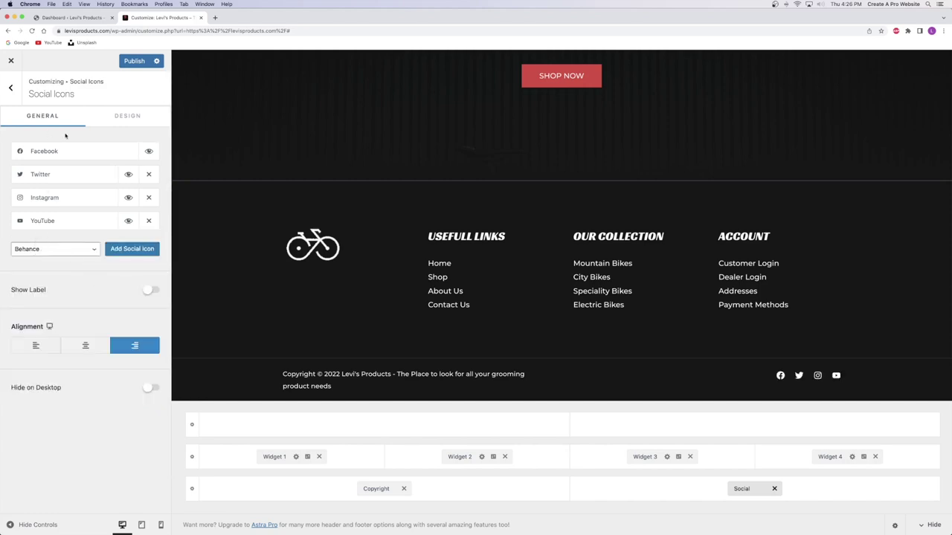
pyautogui.click(11, 87)
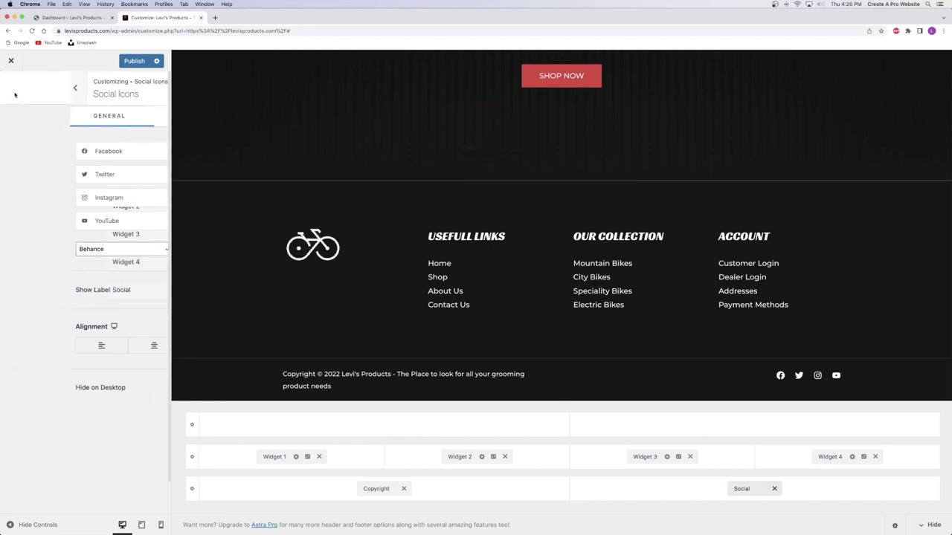
pyautogui.click(376, 489)
pyautogui.doubleClick(70, 237)
pyautogui.click(58, 275)
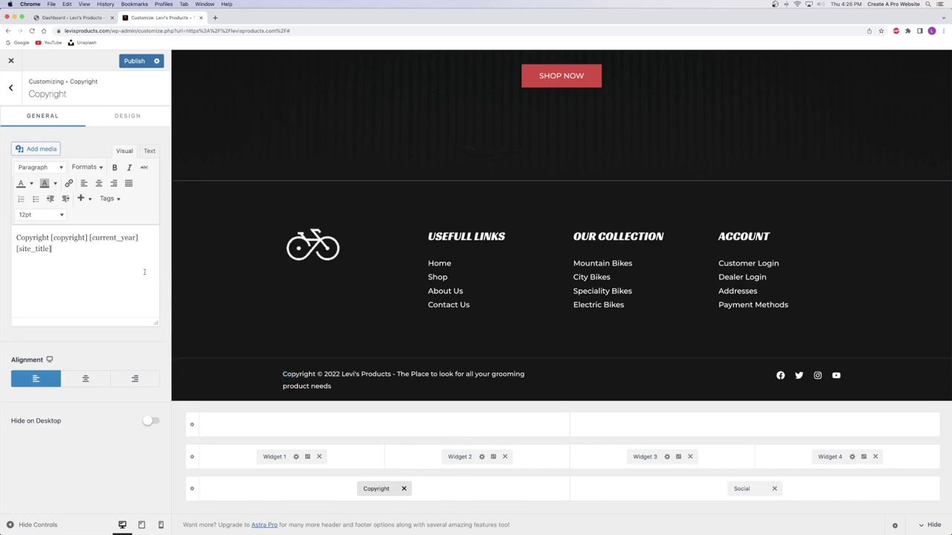
pyautogui.write('sdfasdf')
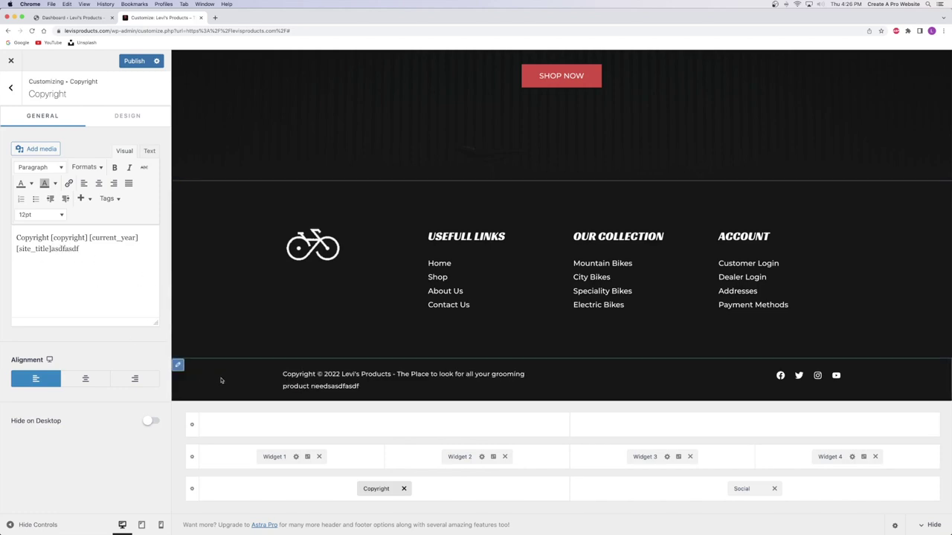
pyautogui.press('super+z')
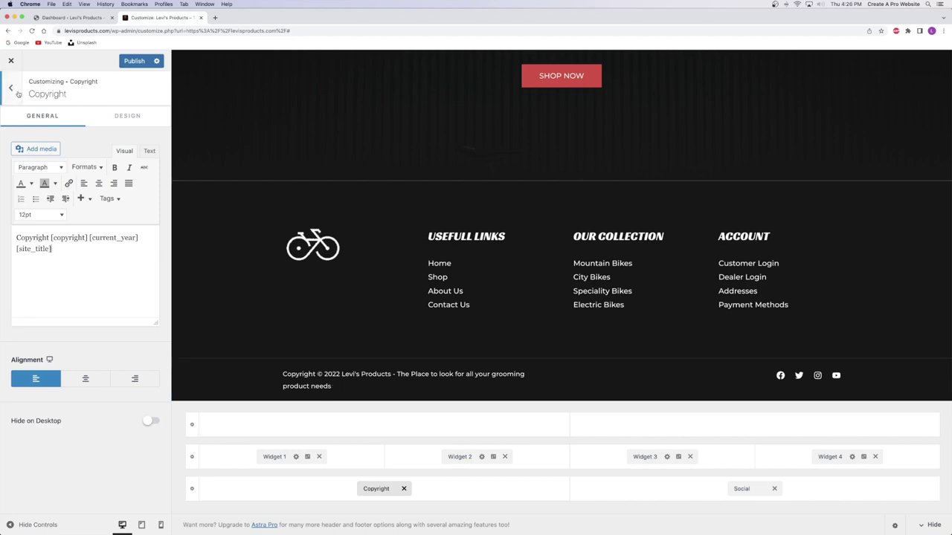
pyautogui.click(18, 93)
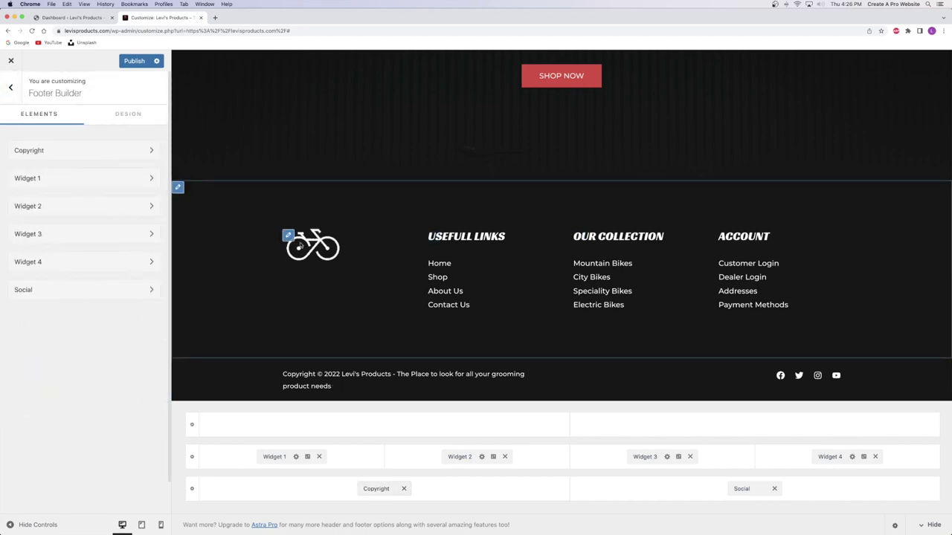
# Swap Widget 1's bicycle logo for the LogoMakr image, then open footer Widget 2.
pyautogui.click(289, 237)
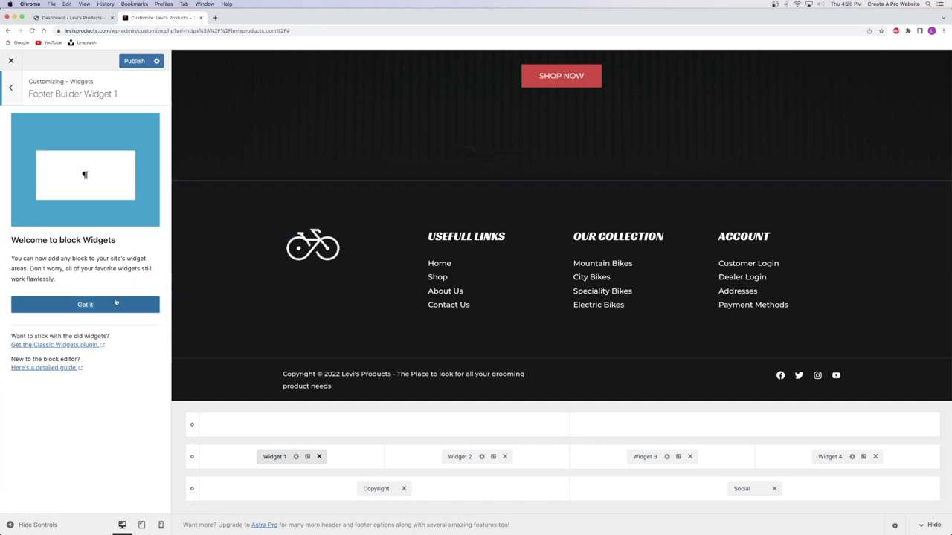
pyautogui.click(85, 305)
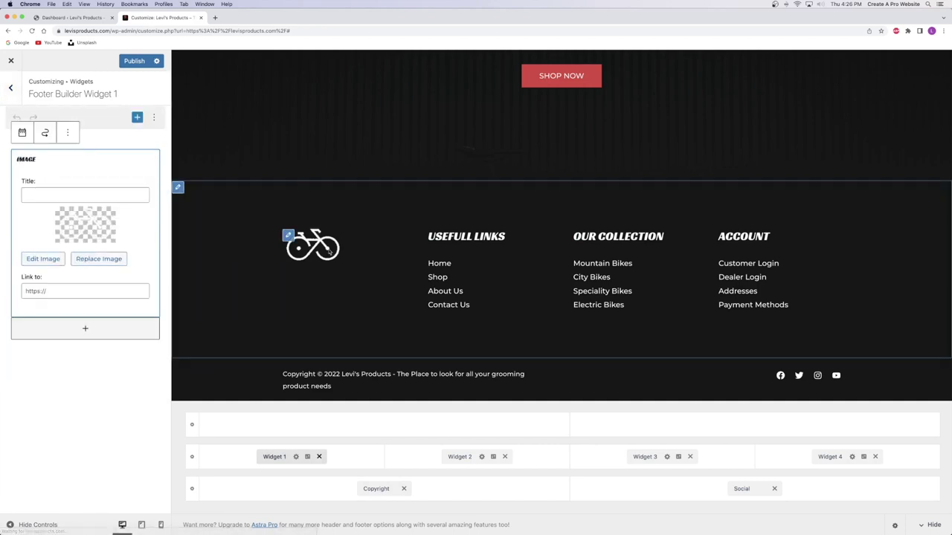
pyautogui.click(275, 459)
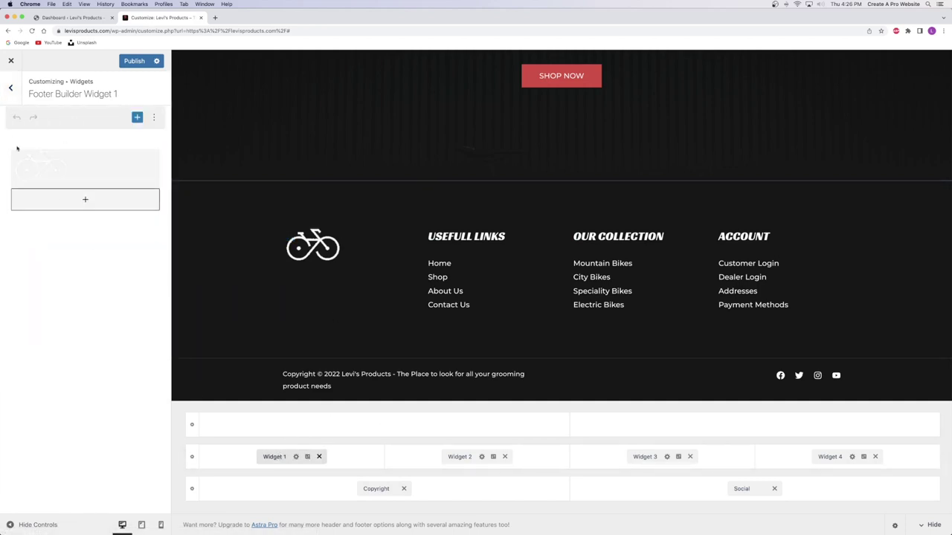
pyautogui.click(43, 176)
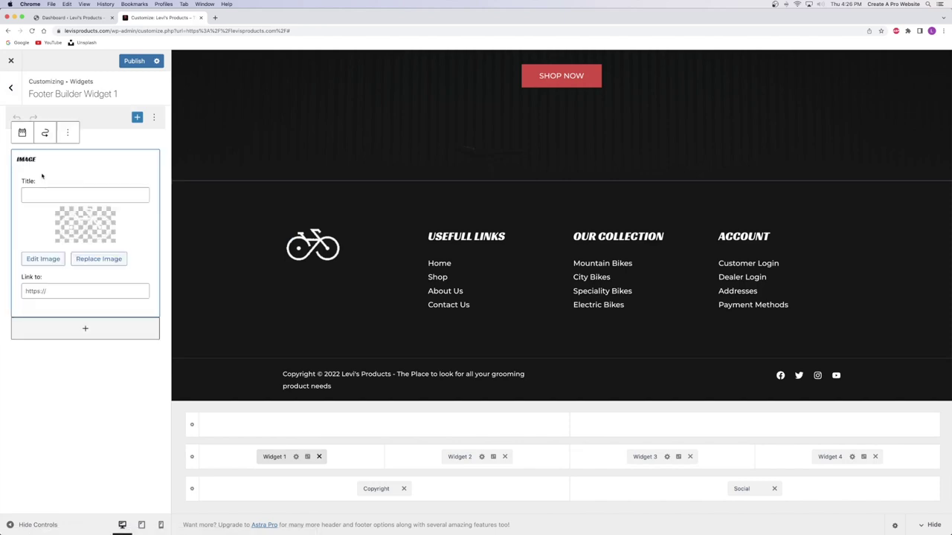
pyautogui.click(99, 260)
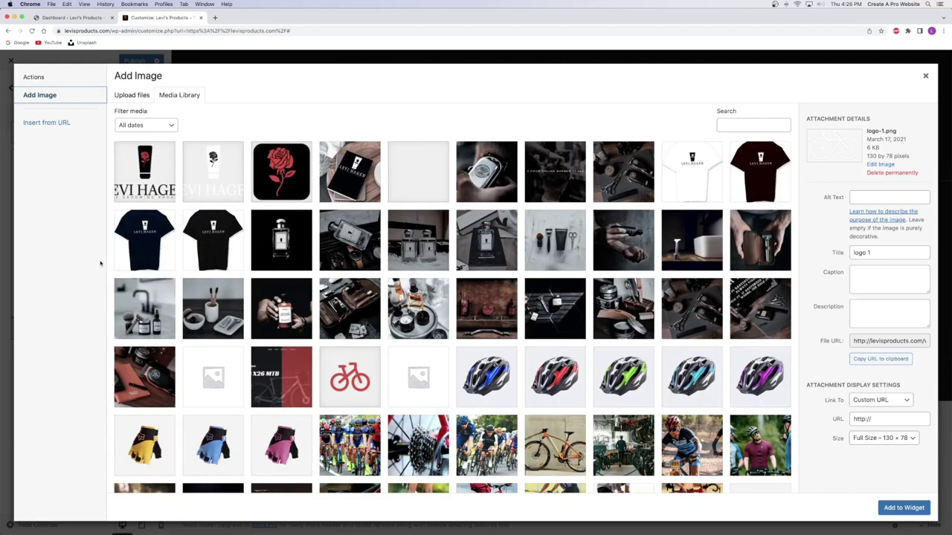
pyautogui.click(205, 178)
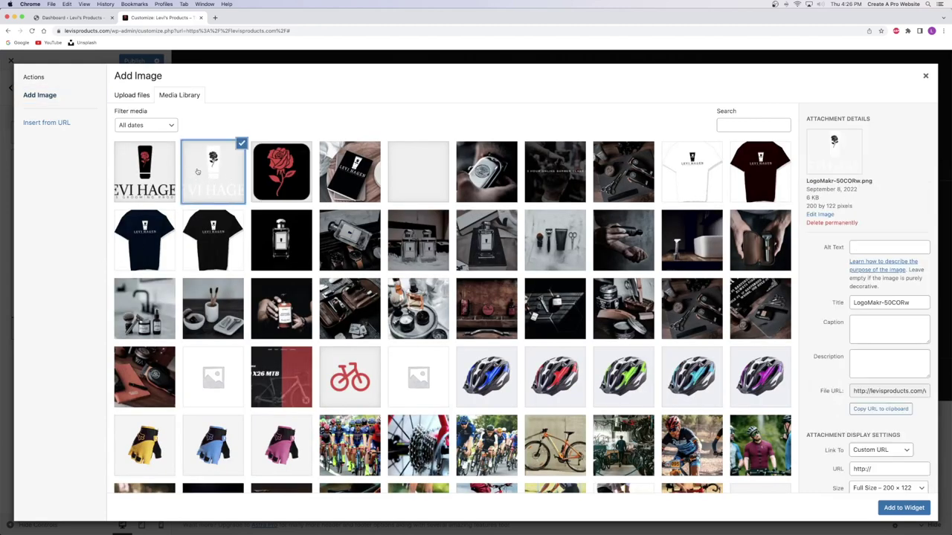
pyautogui.click(896, 507)
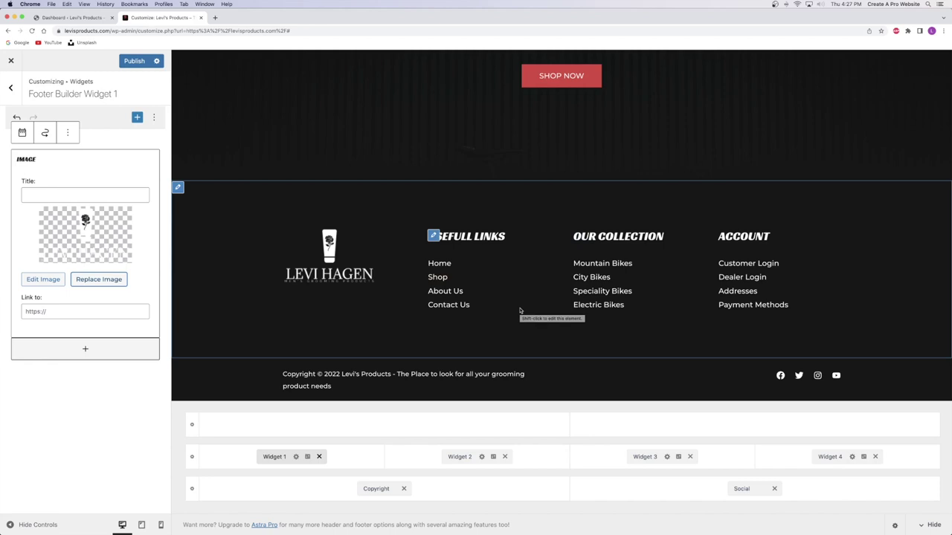
pyautogui.click(461, 457)
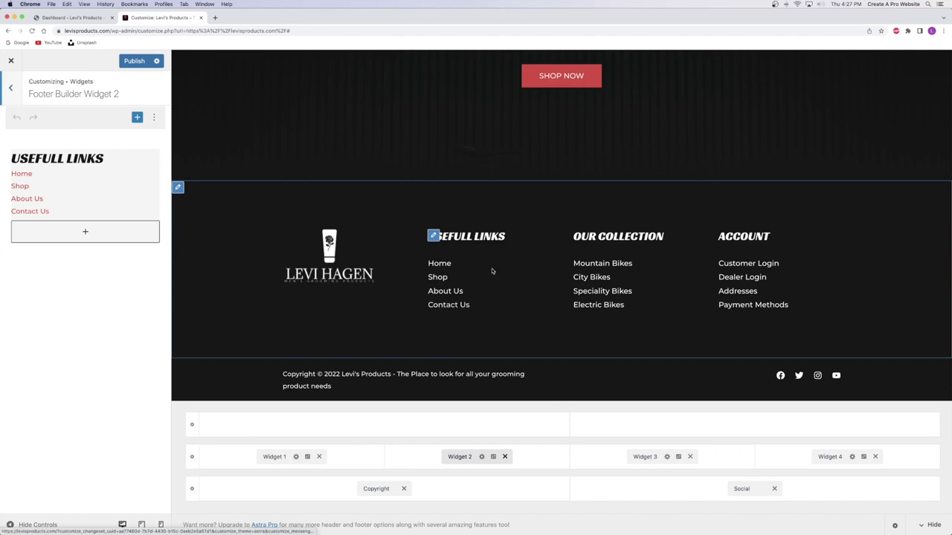
# Inspect the Usefull Links menu block title without changes and back out of the Footer Builder.
pyautogui.click(81, 172)
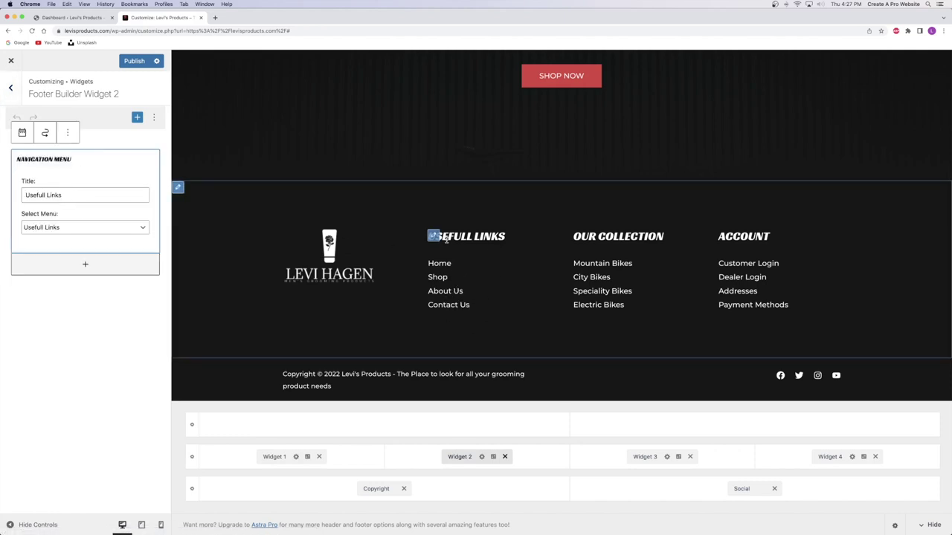
pyautogui.tripleClick(41, 192)
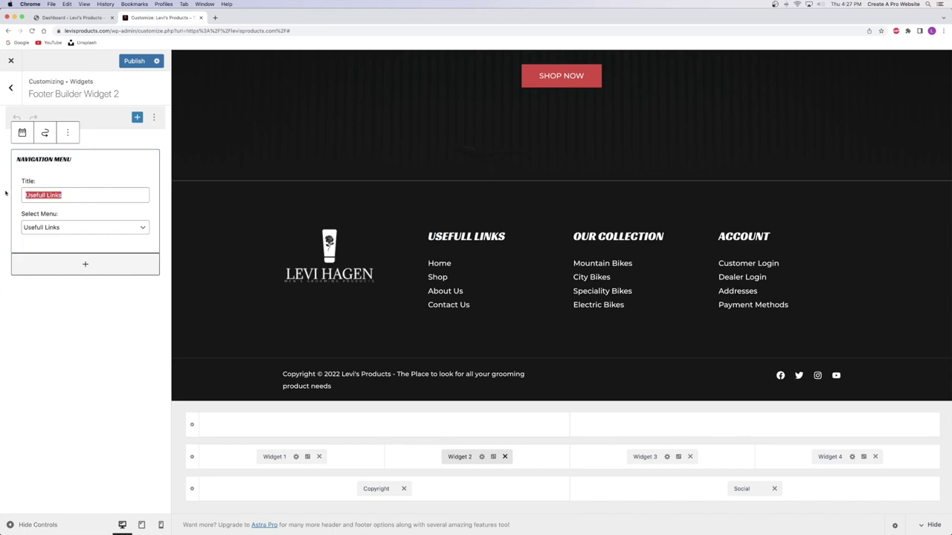
pyautogui.click(75, 200)
pyautogui.click(11, 88)
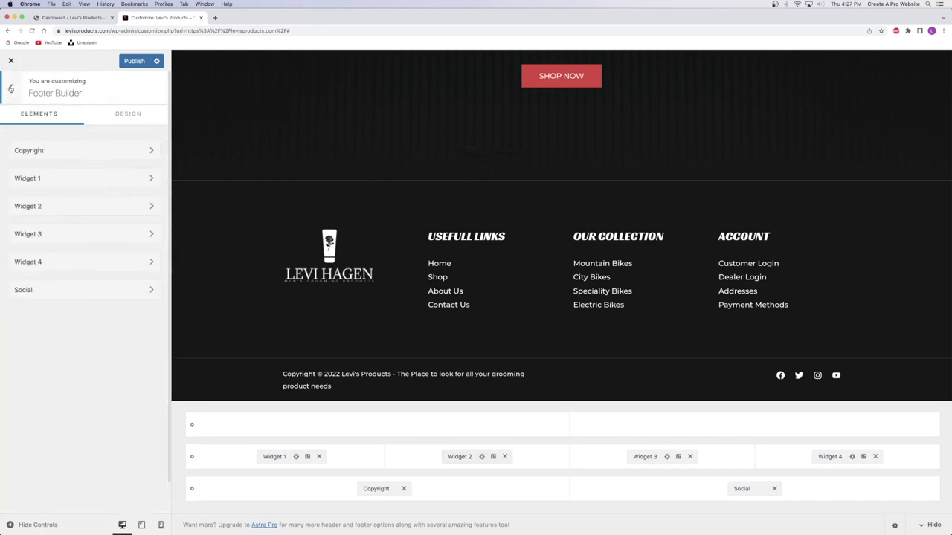
pyautogui.click(11, 88)
# Look over the Usefull Links menu and its Contact Us item, then open the Collection menu.
pyautogui.click(70, 390)
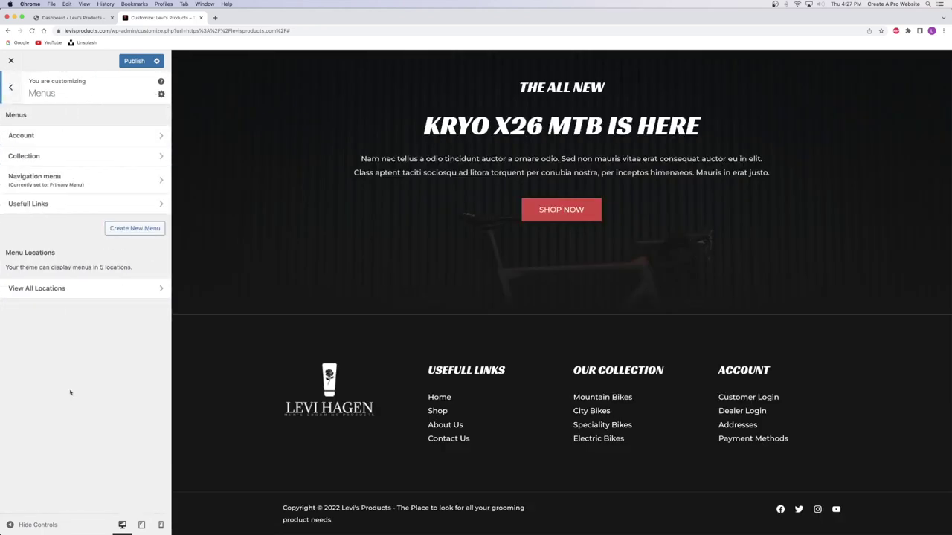
pyautogui.click(47, 205)
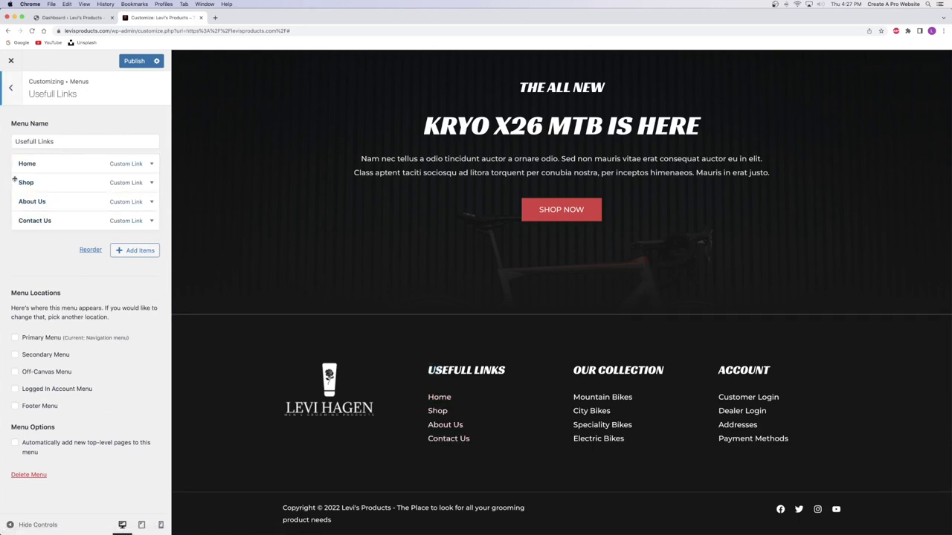
pyautogui.click(133, 252)
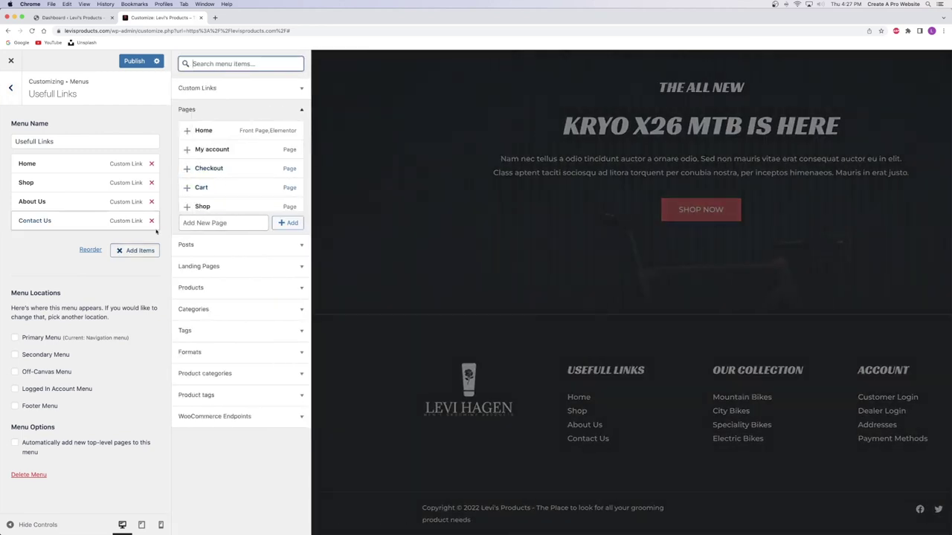
pyautogui.click(122, 250)
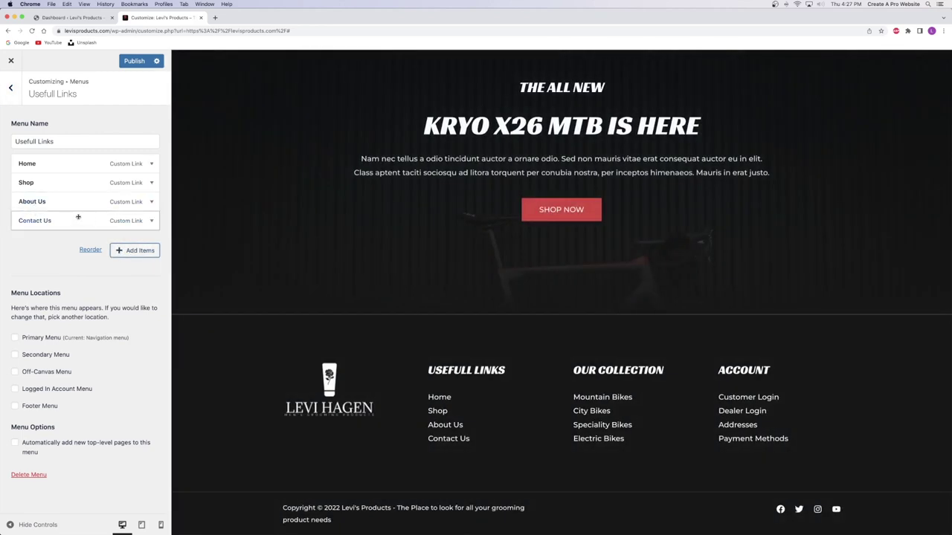
pyautogui.click(79, 220)
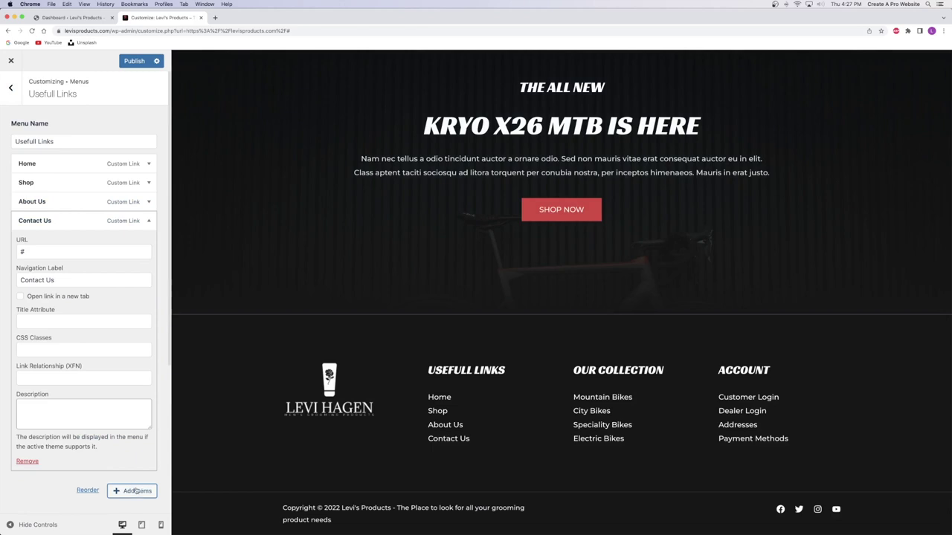
pyautogui.click(74, 277)
pyautogui.click(37, 221)
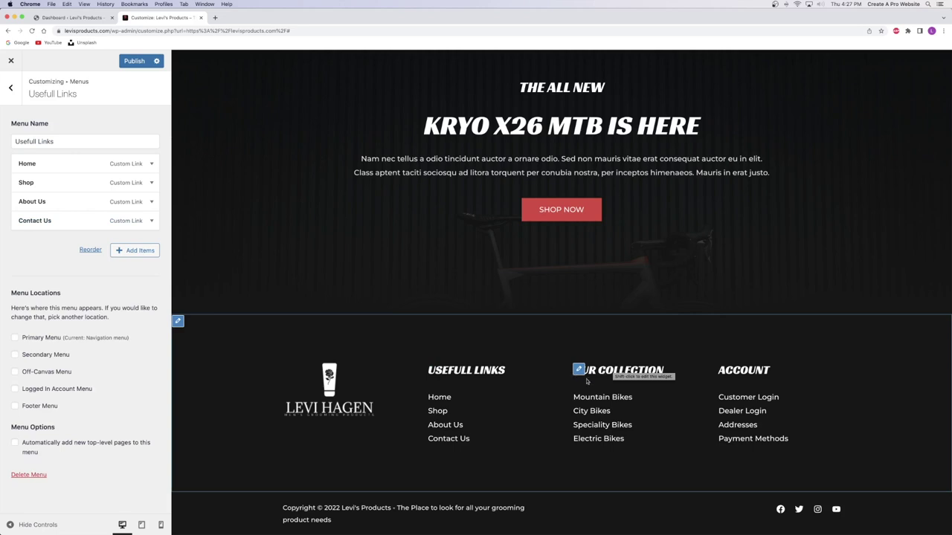
pyautogui.click(579, 370)
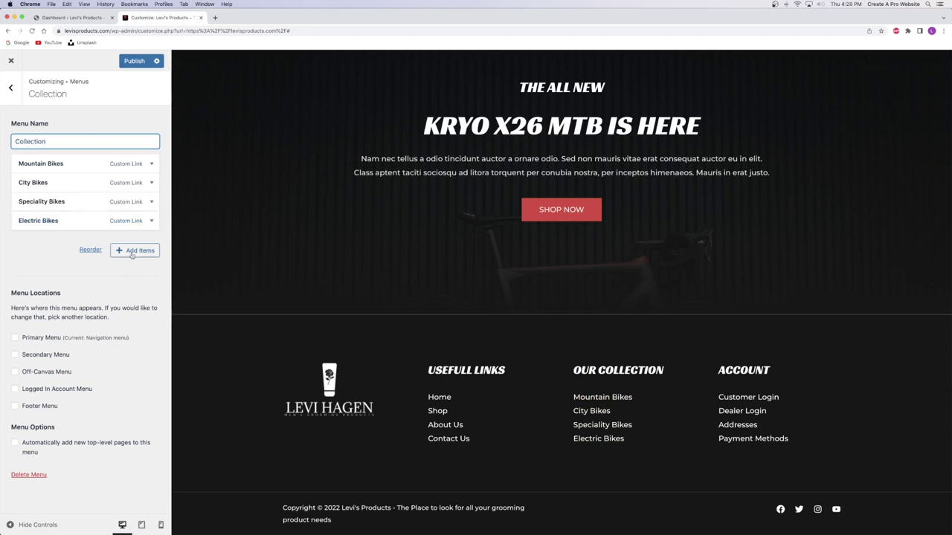
# Remove Electric, Mountain, City and Speciality Bikes from the Collection menu.
pyautogui.click(87, 222)
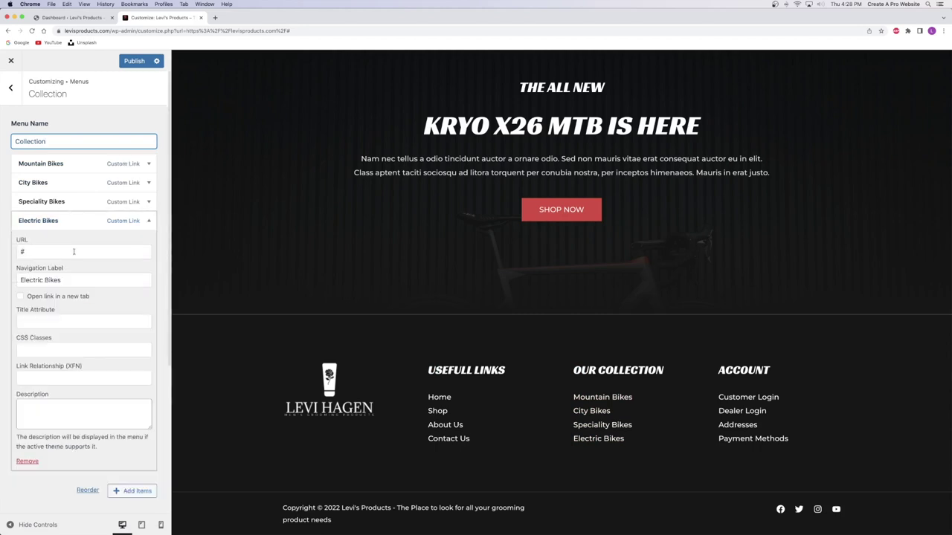
pyautogui.click(27, 461)
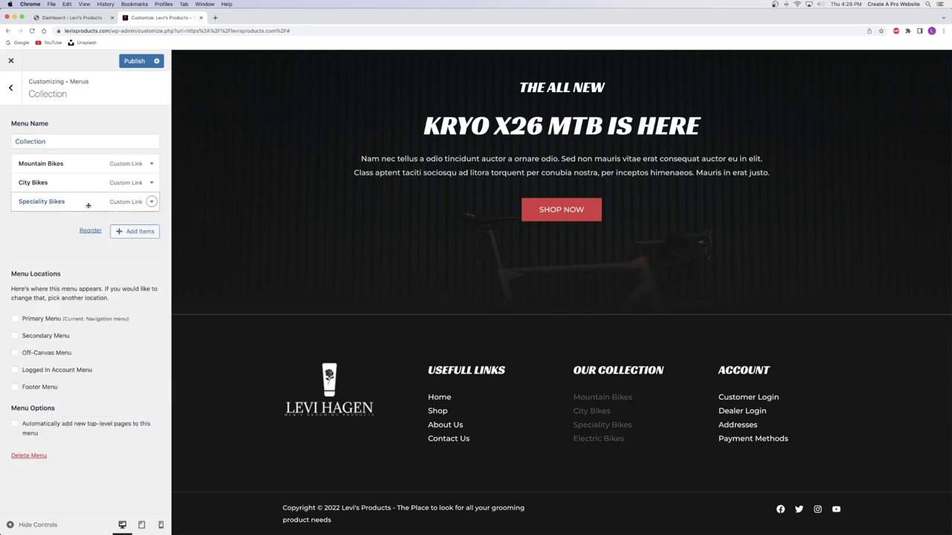
pyautogui.click(139, 233)
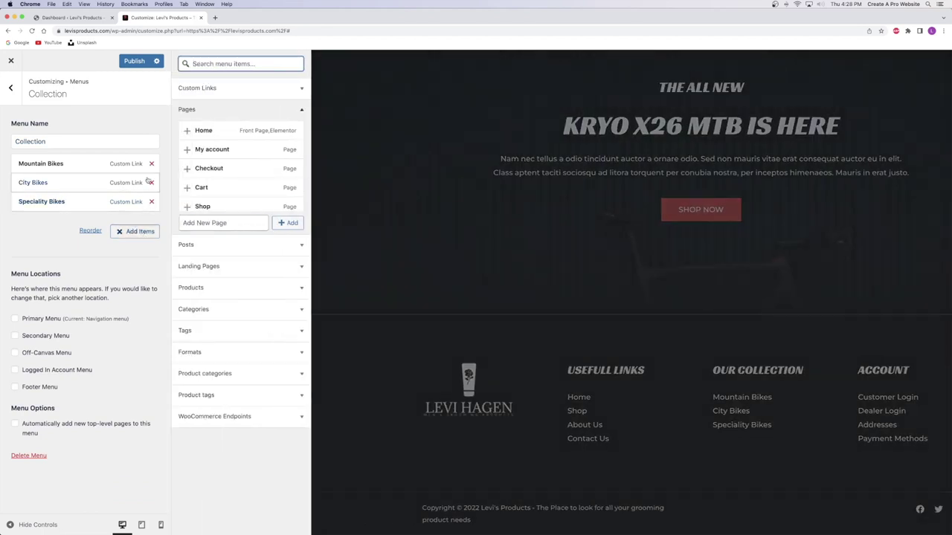
pyautogui.click(151, 163)
pyautogui.click(151, 163)
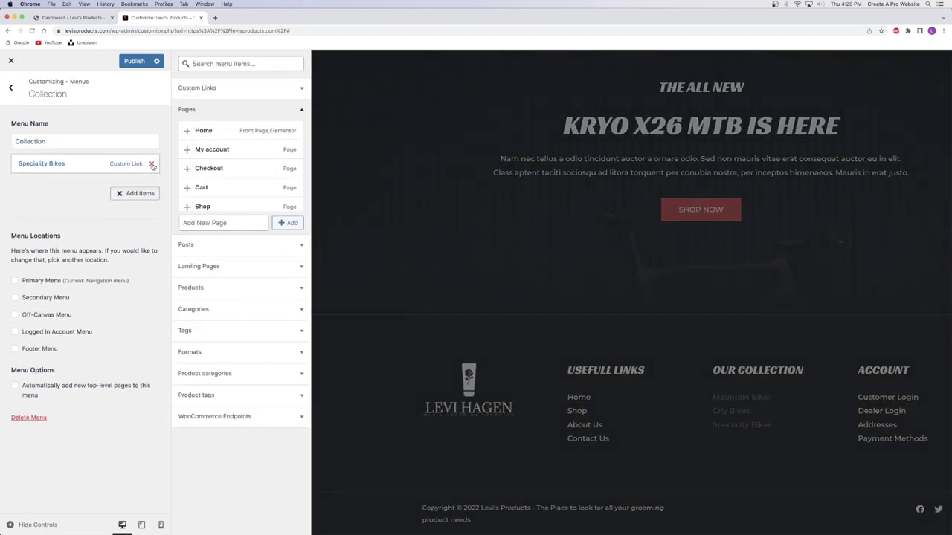
pyautogui.click(135, 193)
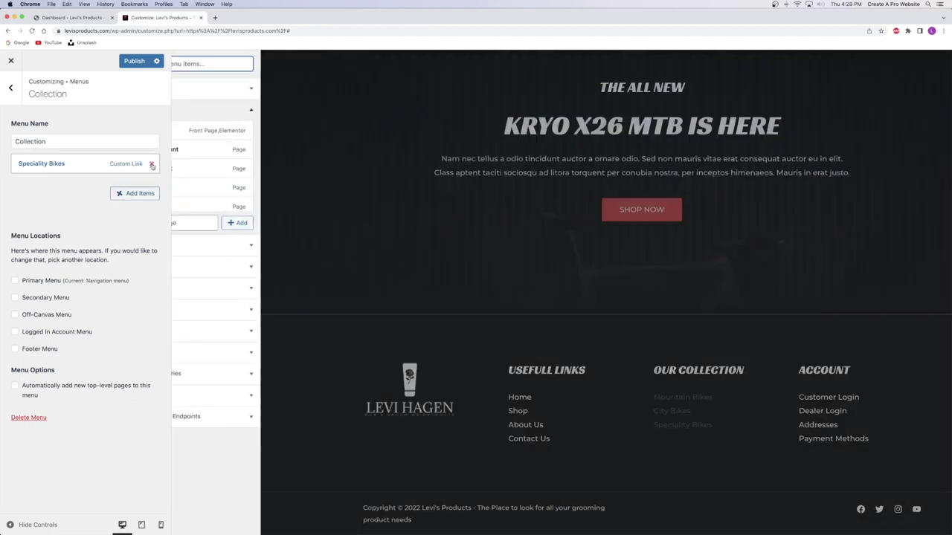
pyautogui.click(151, 164)
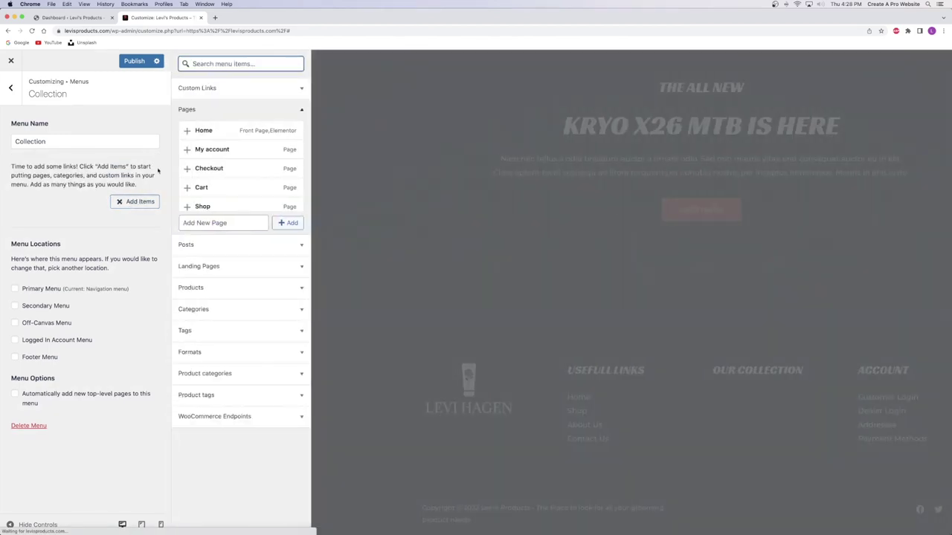
pyautogui.click(227, 109)
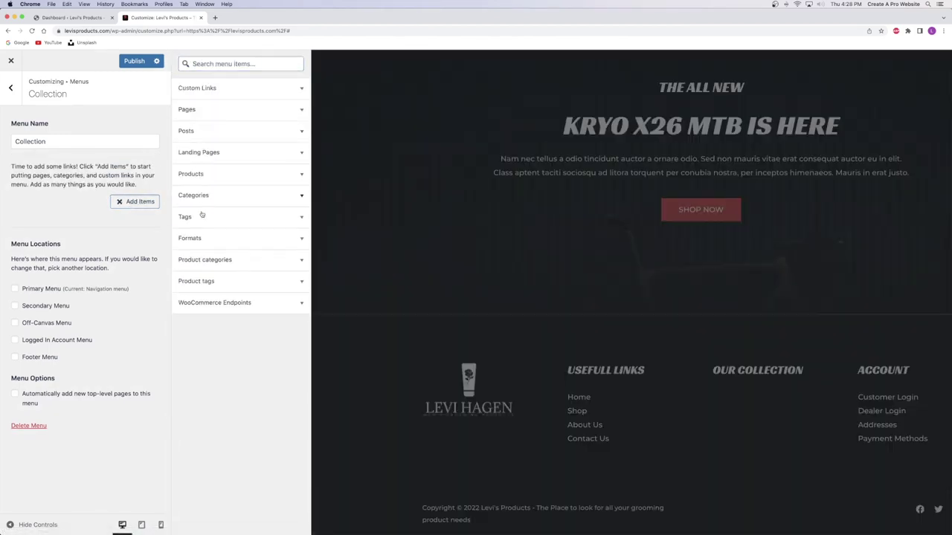
# Add the Featured, Cologne, Small and T-Shirts product categories to the Collection menu.
pyautogui.click(220, 266)
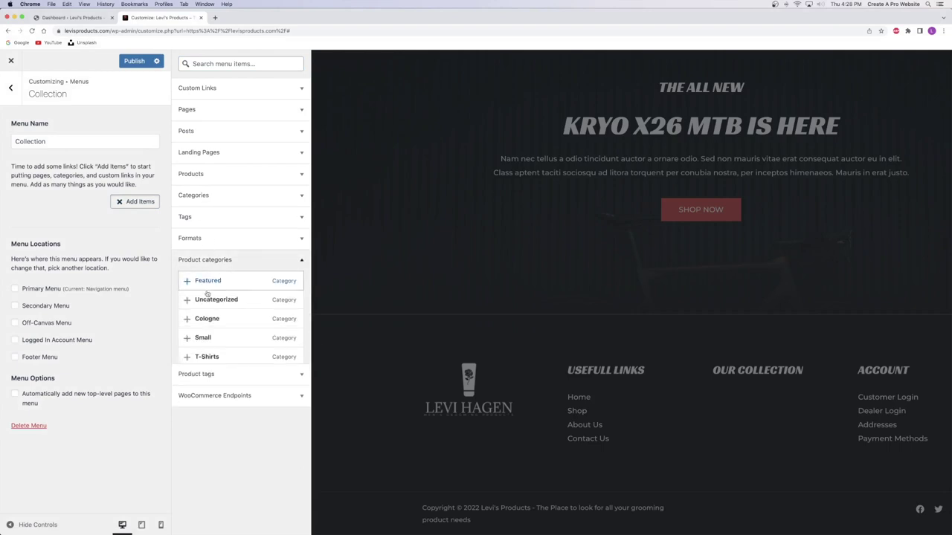
pyautogui.click(207, 280)
pyautogui.click(208, 318)
pyautogui.click(205, 337)
pyautogui.click(208, 356)
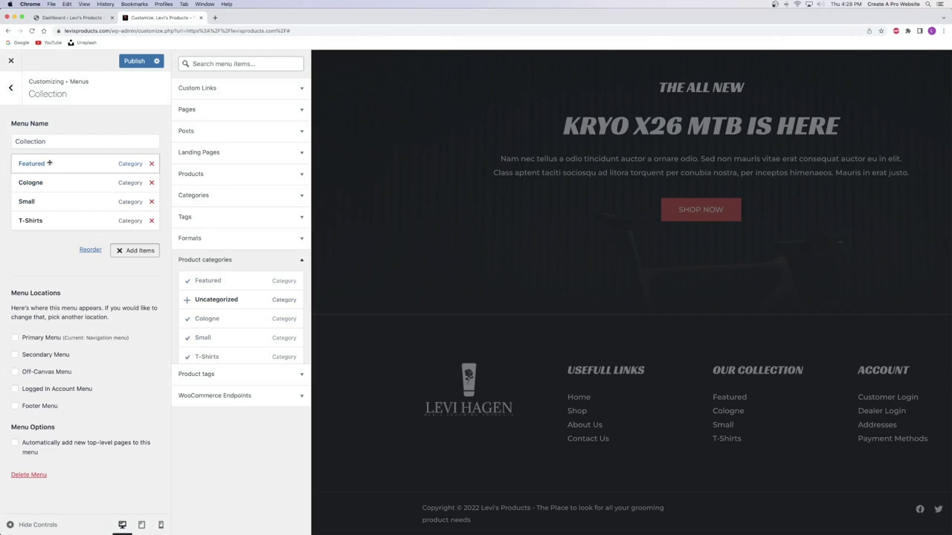
pyautogui.click(141, 250)
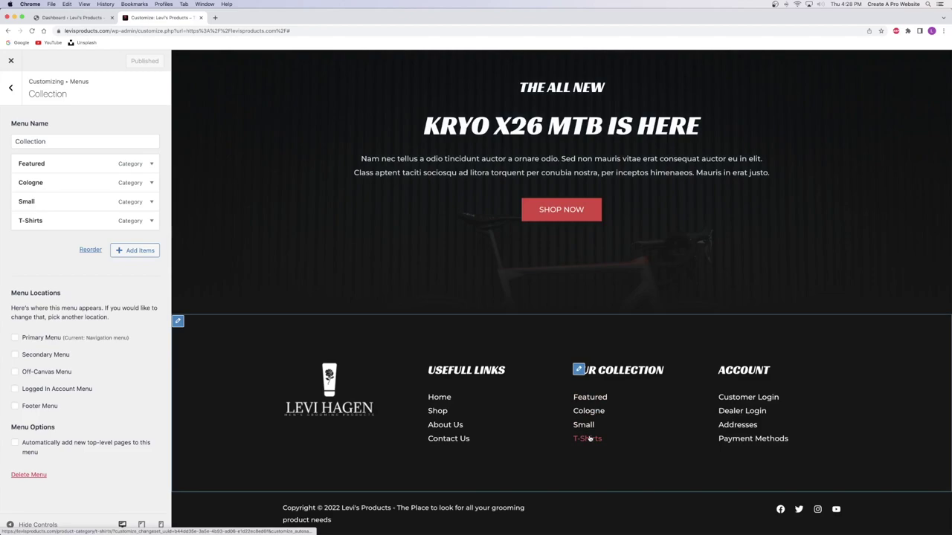
# Drag Featured to the end of the Collection menu and return to the Footer Builder.
pyautogui.scroll(1, 280, 207)
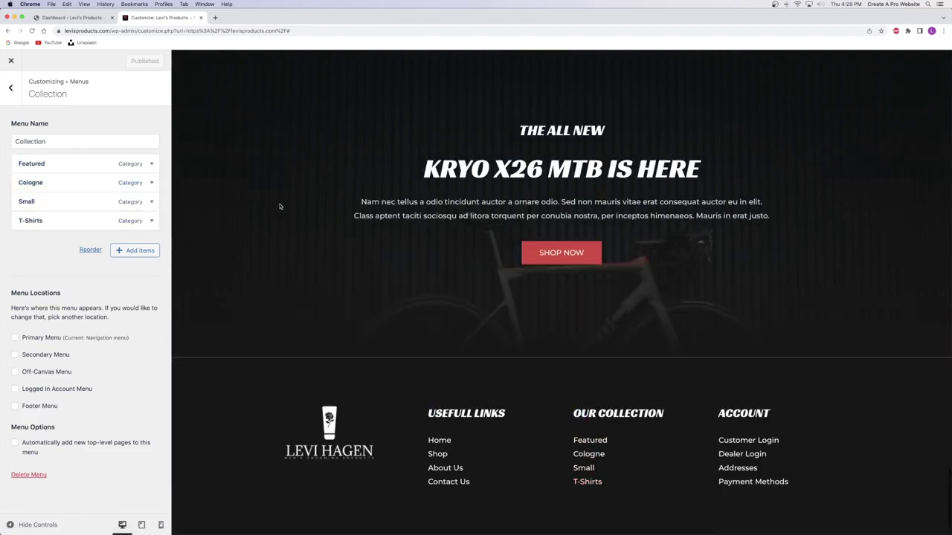
pyautogui.scroll(15, 281, 207)
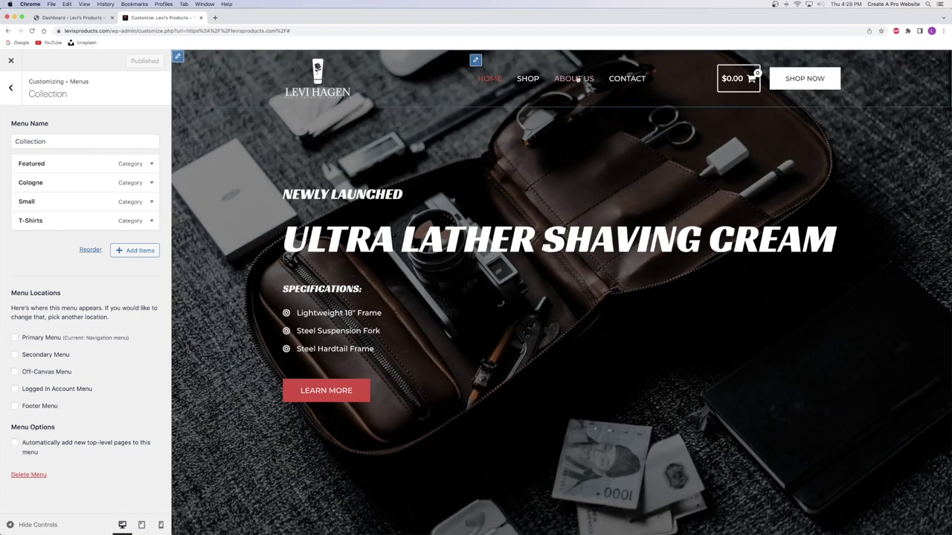
pyautogui.scroll(-15, 521, 104)
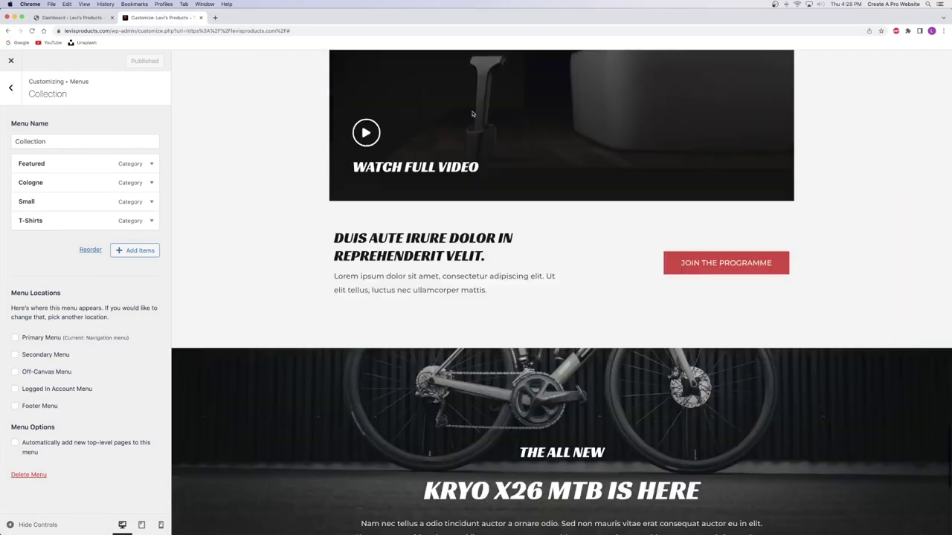
pyautogui.scroll(-5, 531, 315)
pyautogui.moveTo(44, 164); pyautogui.dragTo(44, 223)
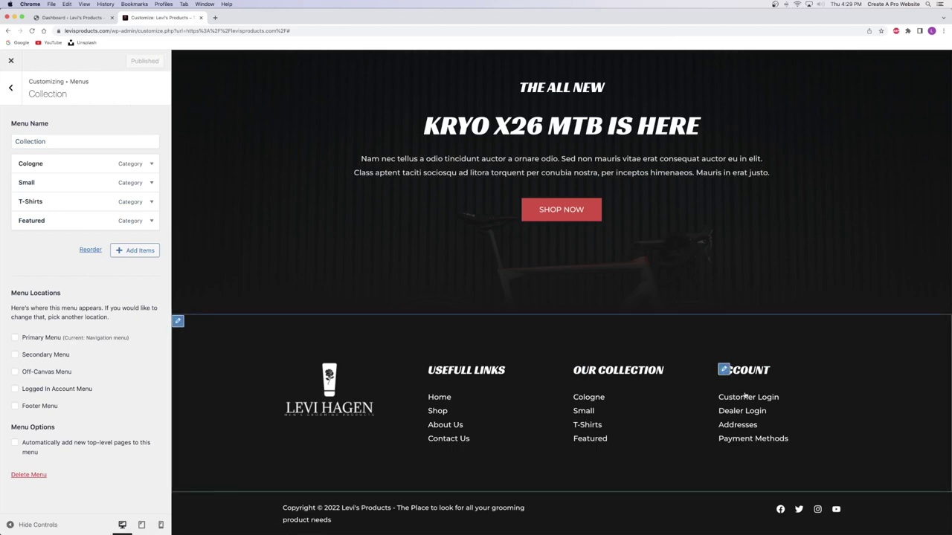
pyautogui.click(724, 370)
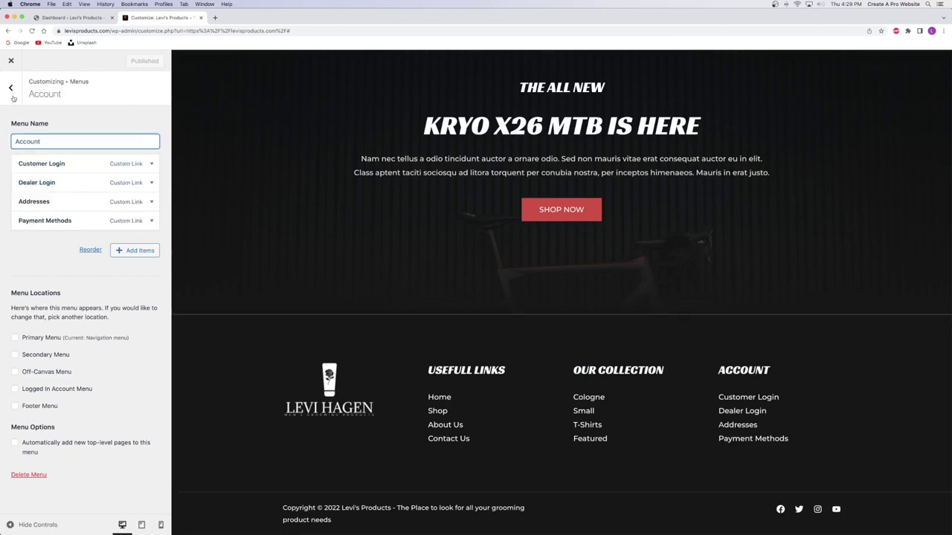
pyautogui.press('Escape')
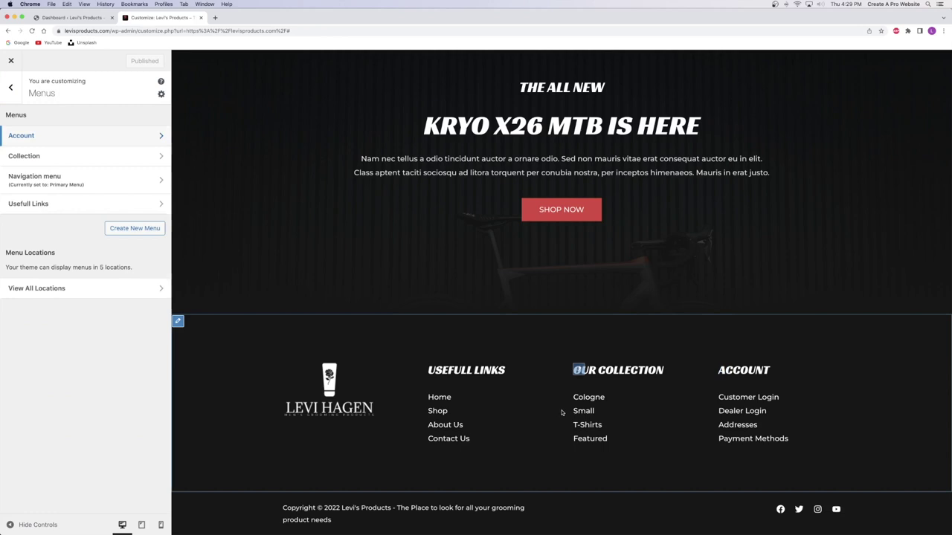
pyautogui.click(11, 87)
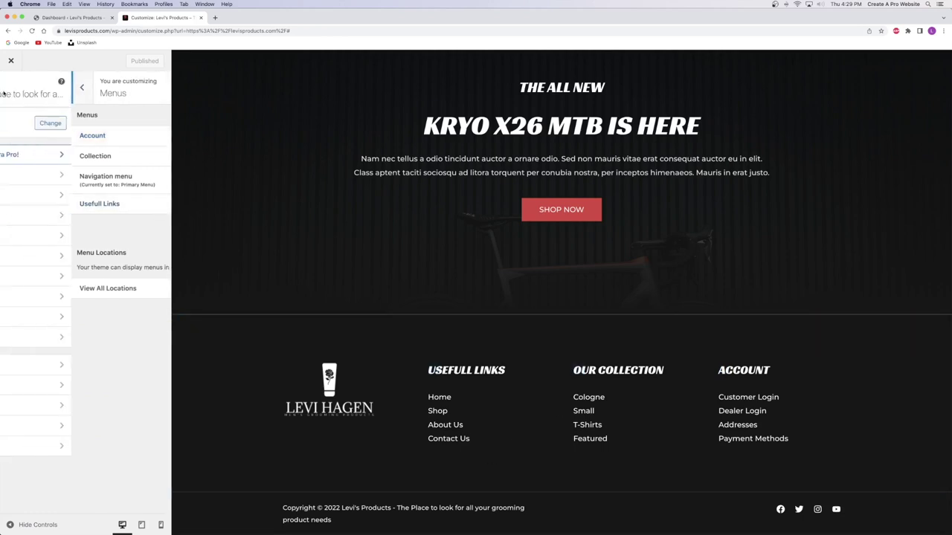
pyautogui.click(53, 296)
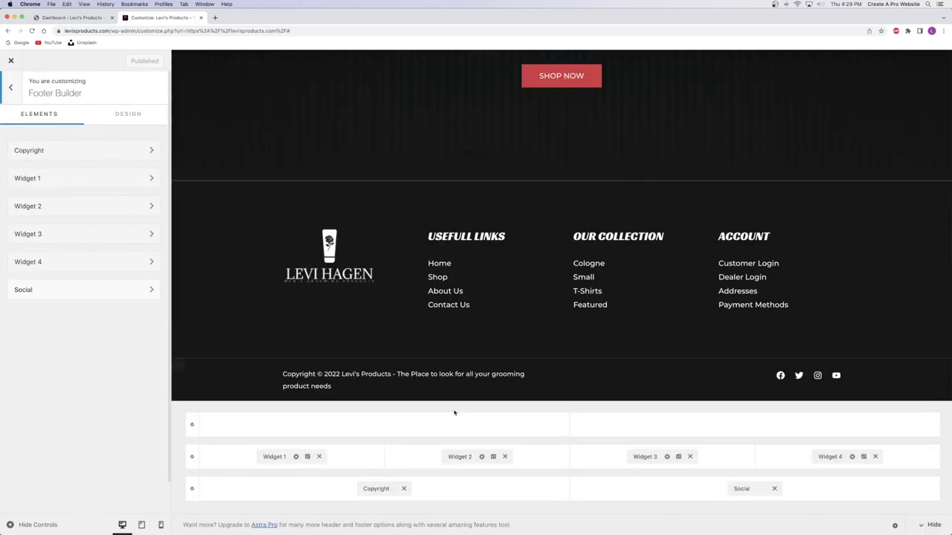
# Retitle Widget 3's menu heading to 'Our Categories', publish, and close the Customize tab.
pyautogui.click(644, 456)
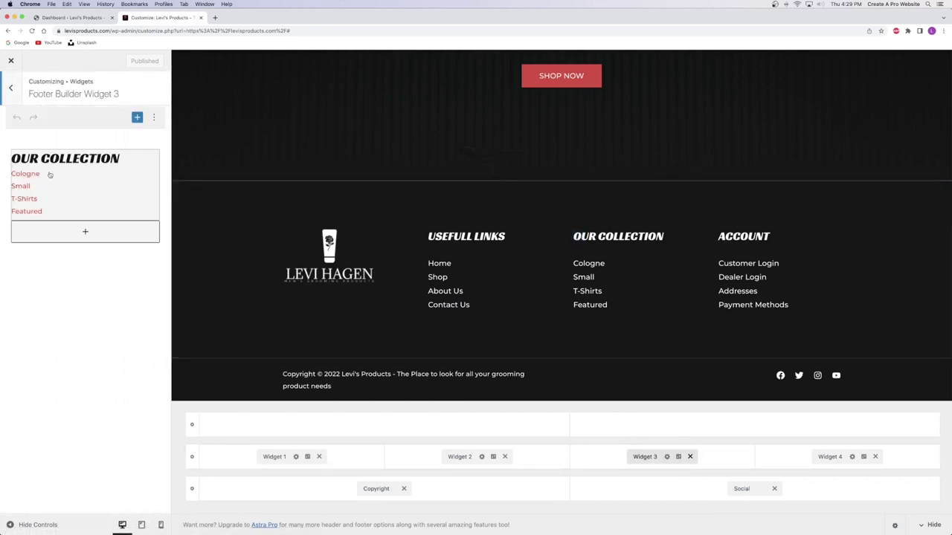
pyautogui.click(42, 170)
pyautogui.doubleClick(52, 195)
pyautogui.write('Categories')
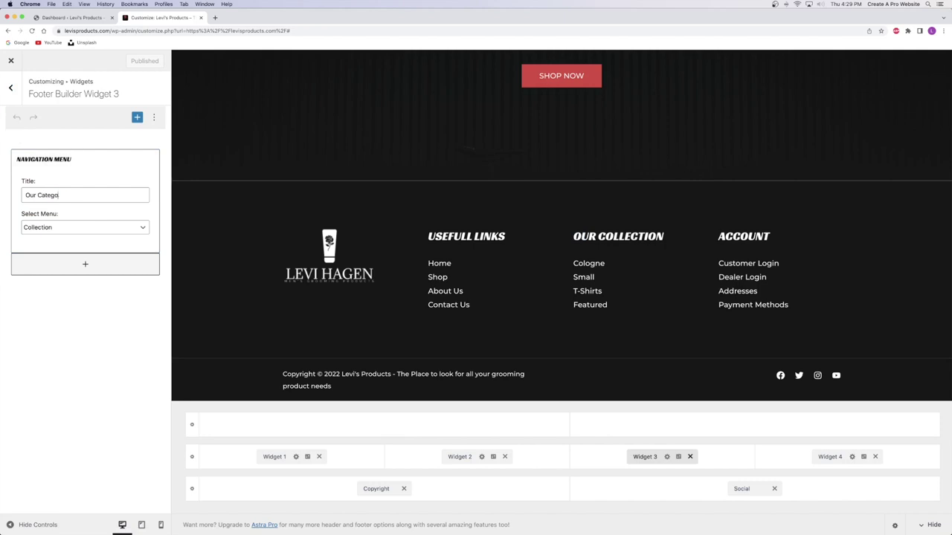
pyautogui.click(132, 61)
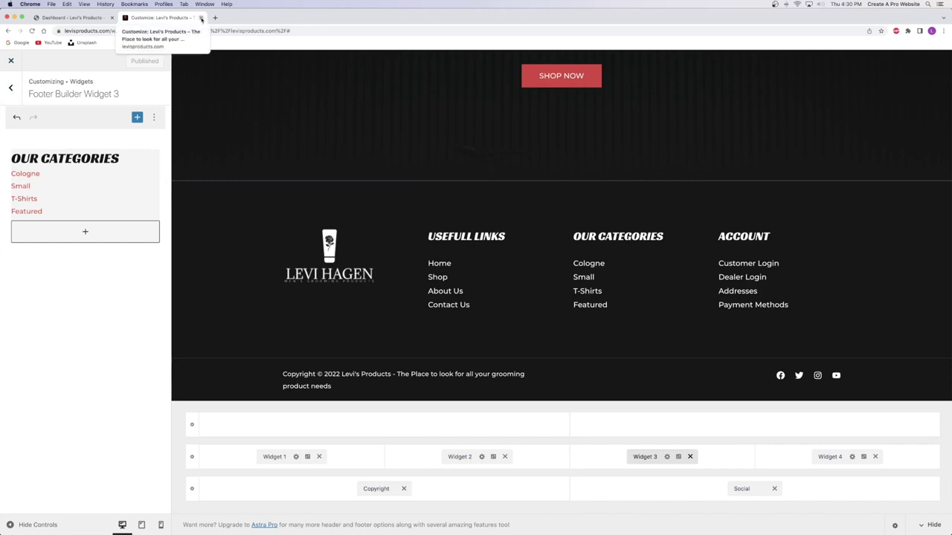
pyautogui.click(201, 18)
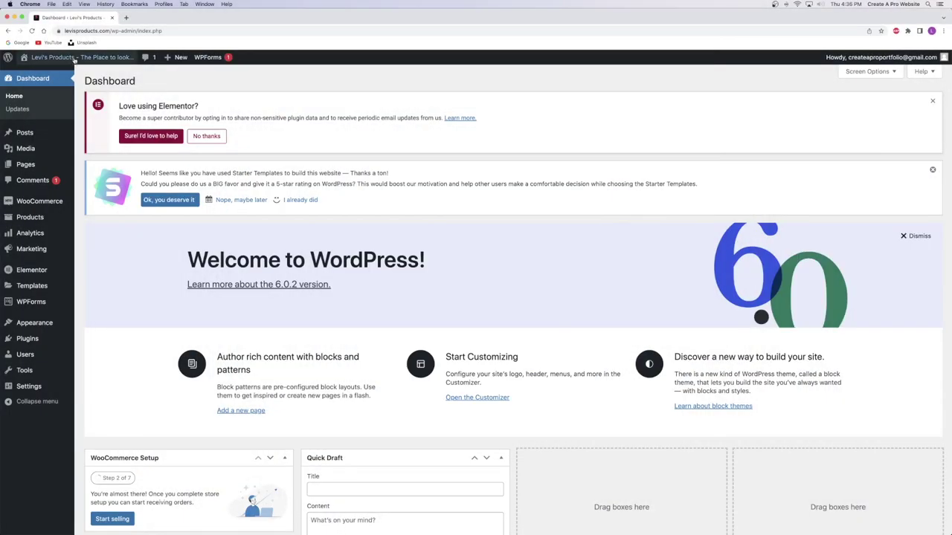
# Open Visit Store in a new tab and launch the Customizer from the shop page.
pyautogui.rightClick(51, 62)
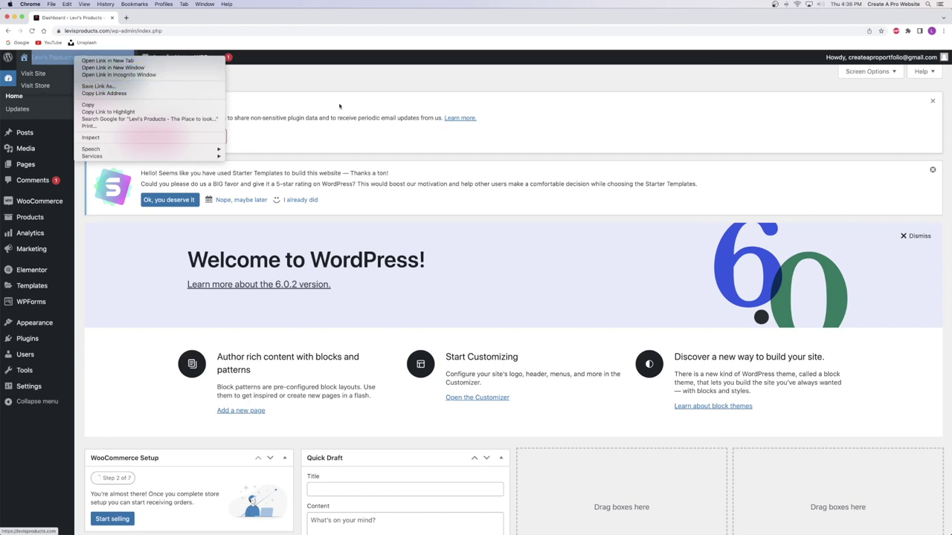
pyautogui.rightClick(37, 85)
pyautogui.rightClick(39, 87)
pyautogui.click(49, 91)
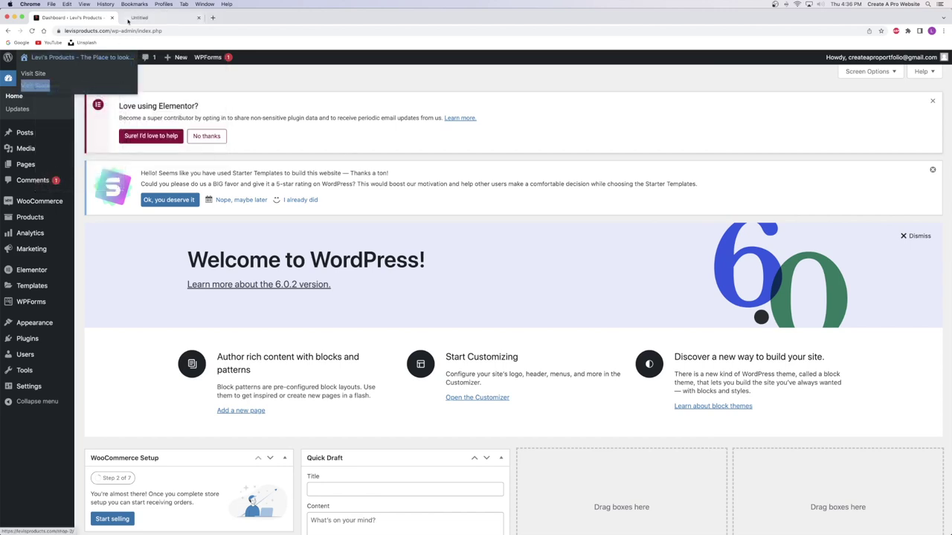
pyautogui.click(152, 18)
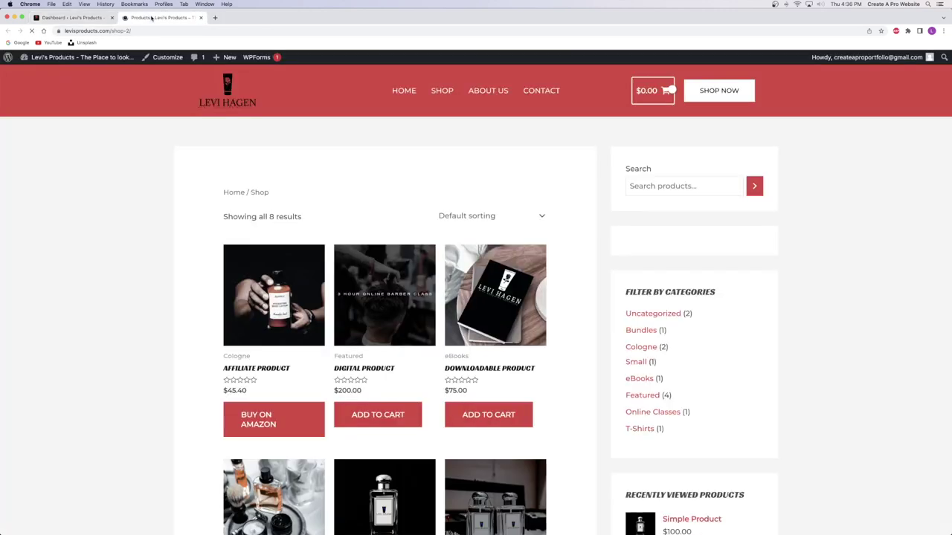
pyautogui.click(163, 57)
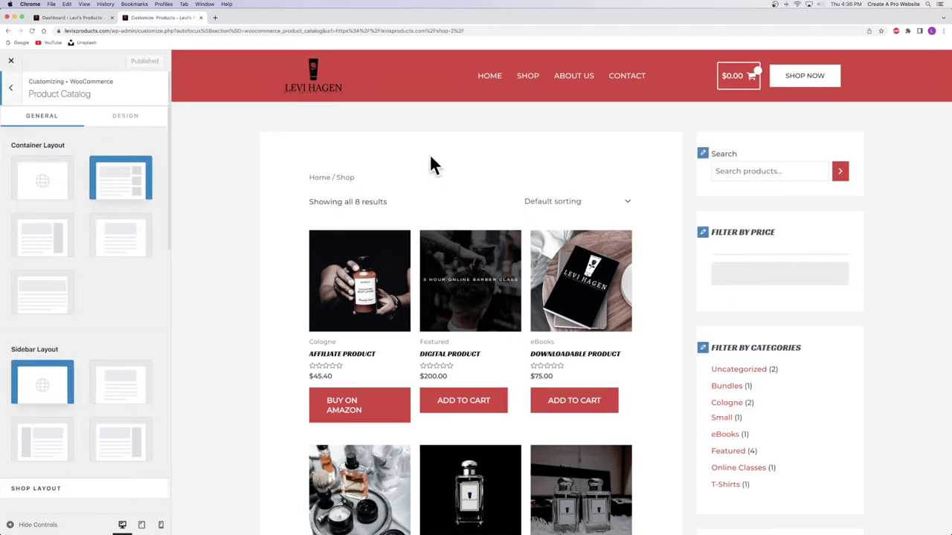
pyautogui.click(12, 88)
pyautogui.click(12, 88)
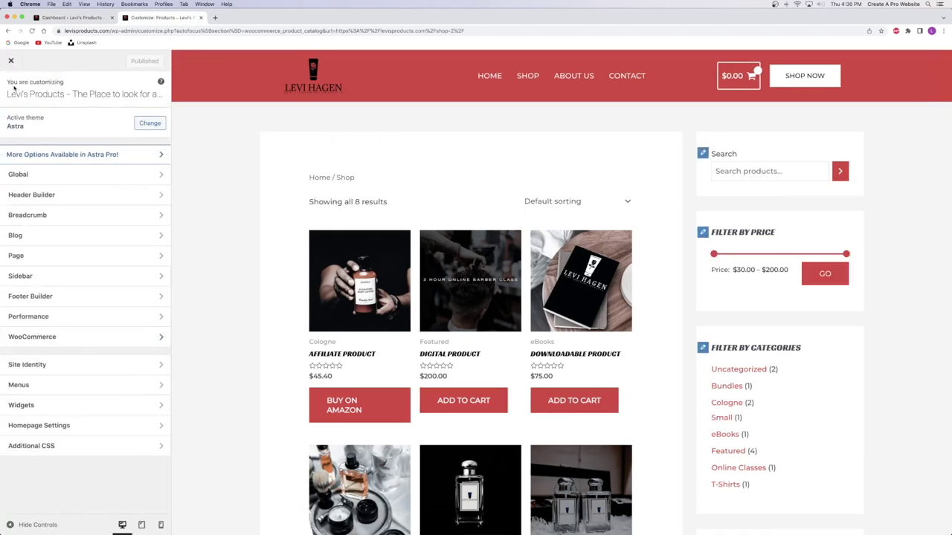
pyautogui.click(42, 338)
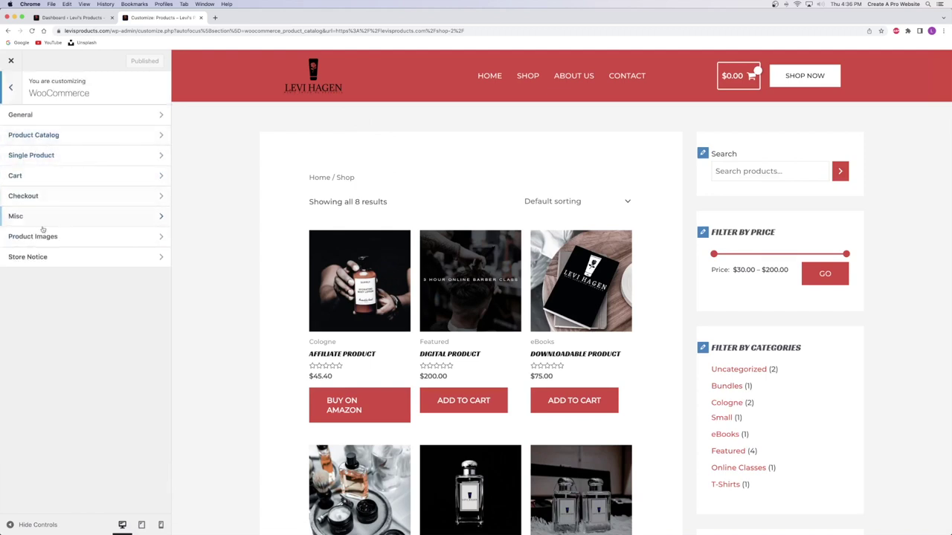
pyautogui.click(39, 119)
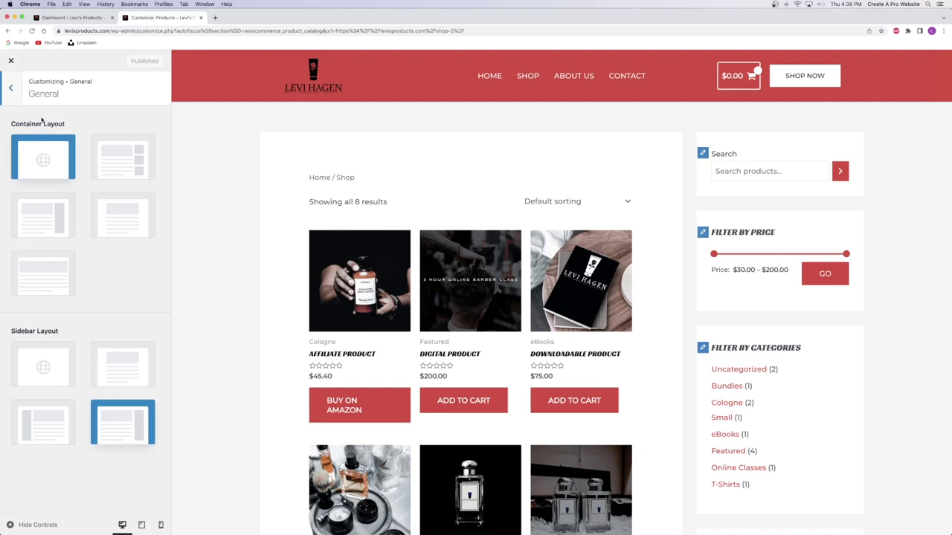
pyautogui.press('Escape')
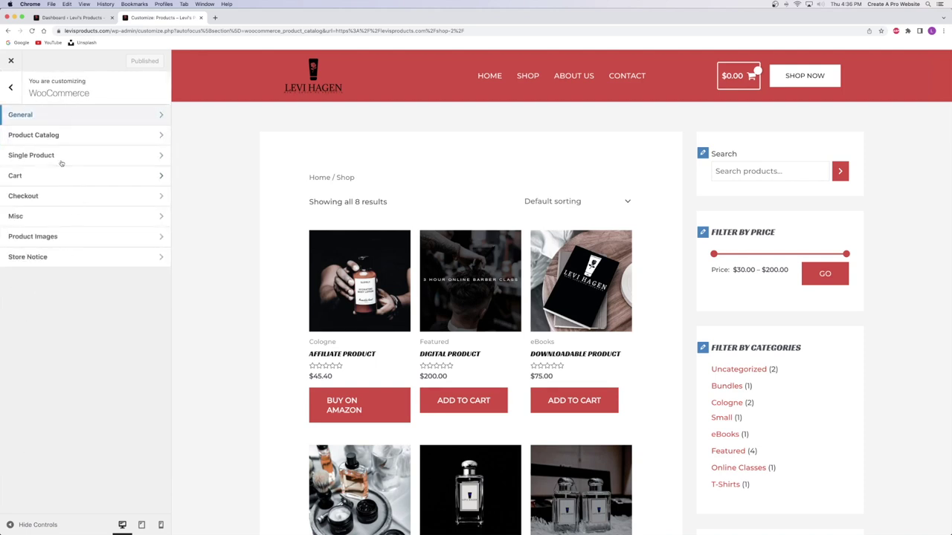
pyautogui.click(50, 117)
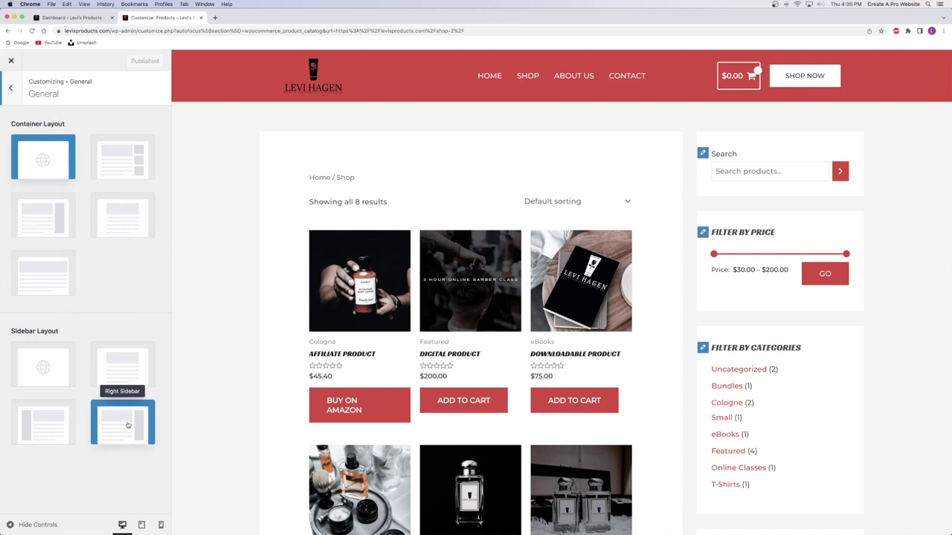
pyautogui.click(41, 425)
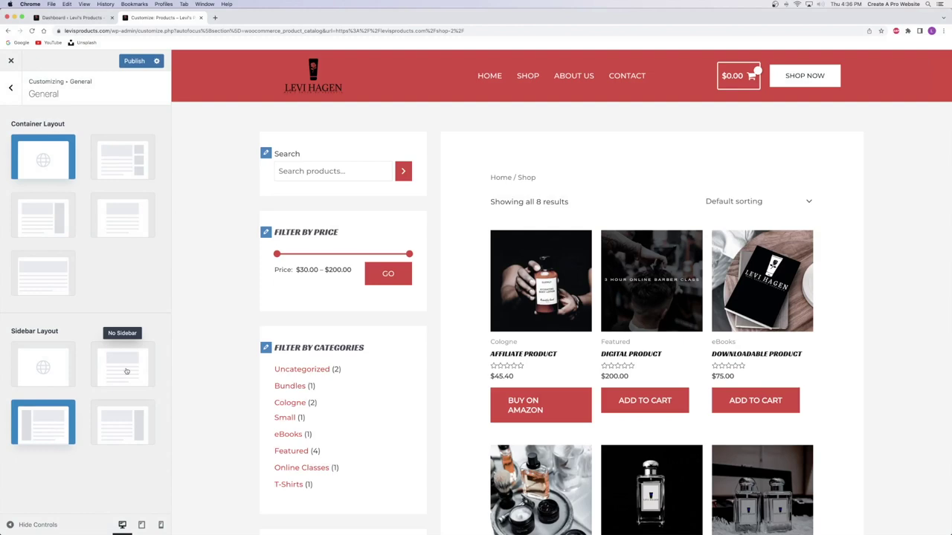
pyautogui.click(120, 421)
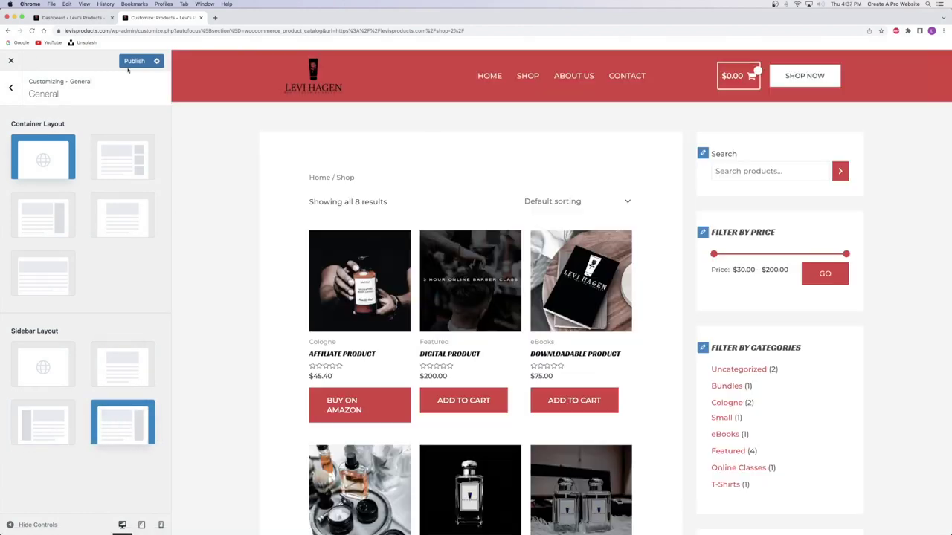
pyautogui.click(131, 62)
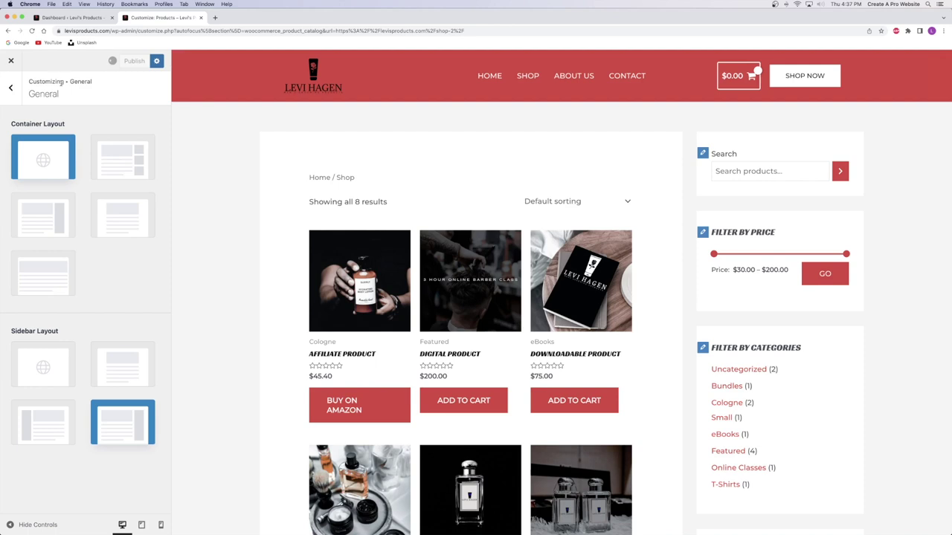
pyautogui.click(15, 93)
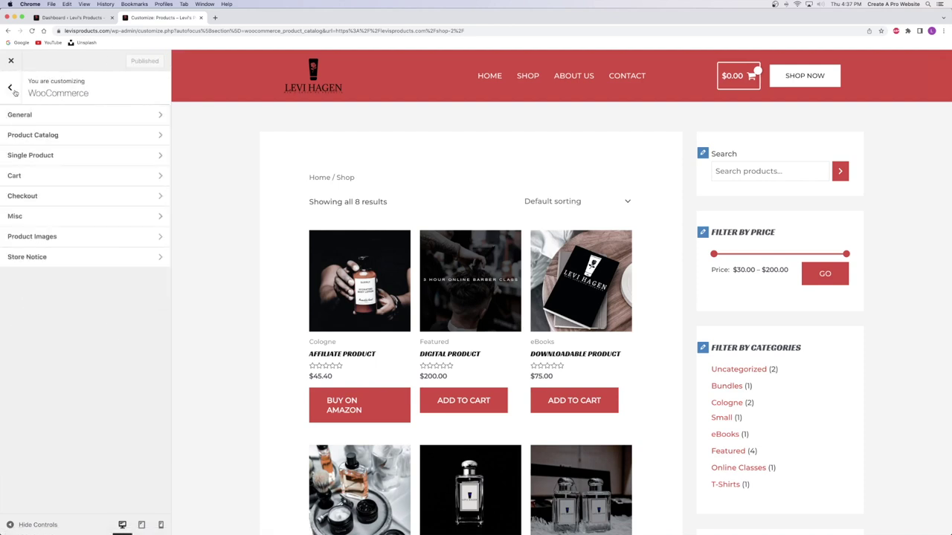
# In Product Catalog, preview Shop Columns at 4, then set it back to 3.
pyautogui.click(51, 137)
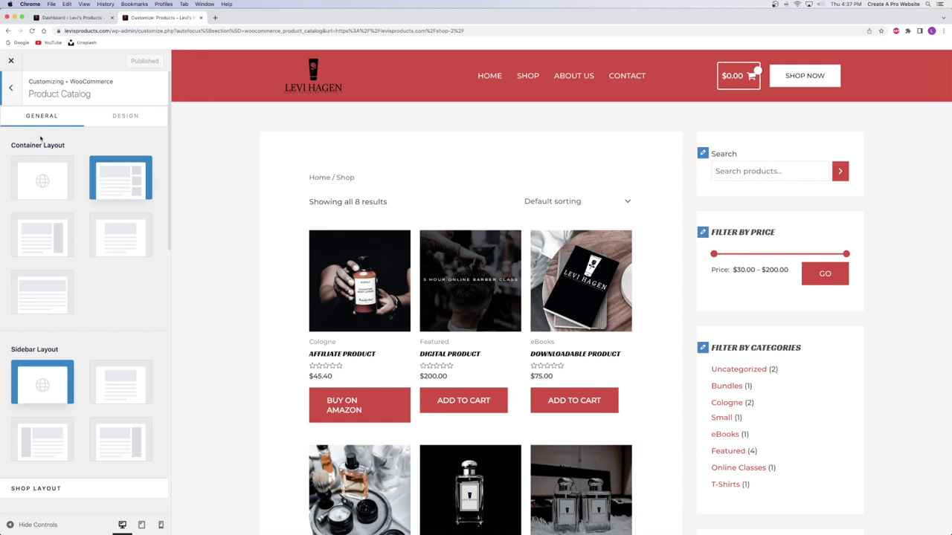
pyautogui.scroll(-4, 45, 231)
pyautogui.scroll(-8, 45, 230)
pyautogui.scroll(4, 30, 201)
pyautogui.scroll(-1, 26, 190)
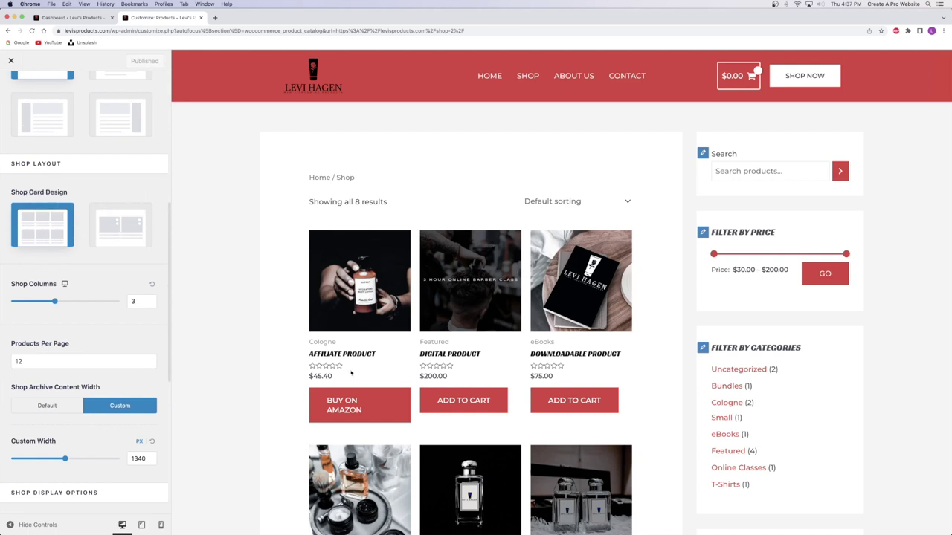
pyautogui.scroll(-3, 502, 456)
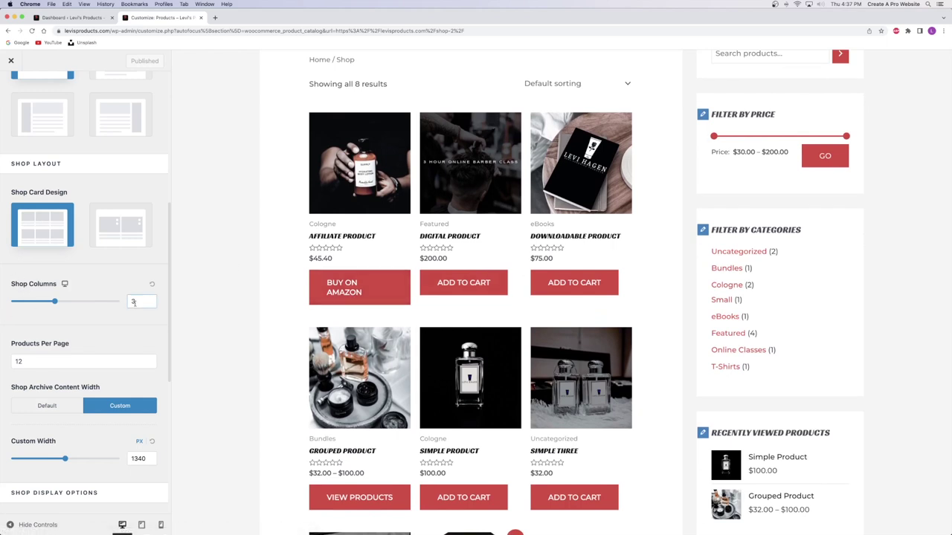
pyautogui.moveTo(60, 304); pyautogui.dragTo(76, 303)
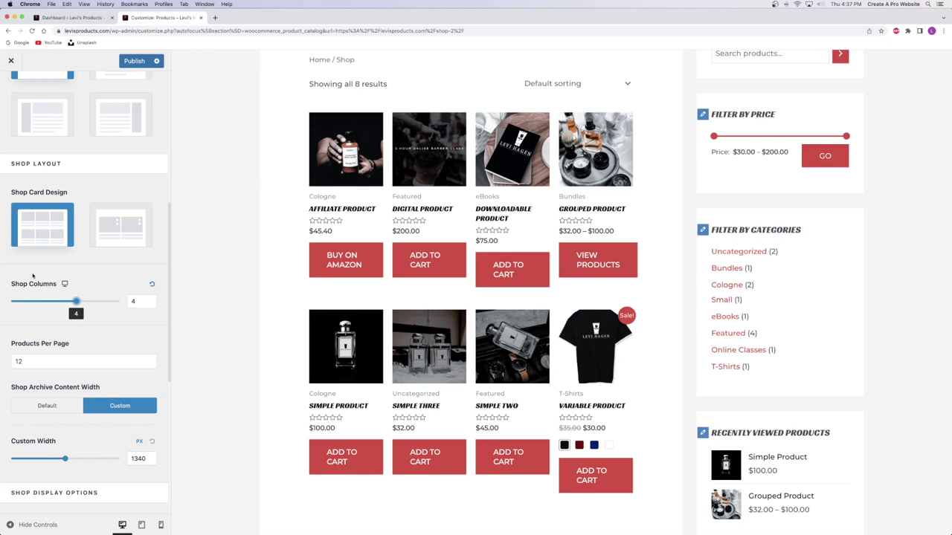
pyautogui.moveTo(63, 305); pyautogui.dragTo(53, 300)
pyautogui.scroll(-2, 45, 286)
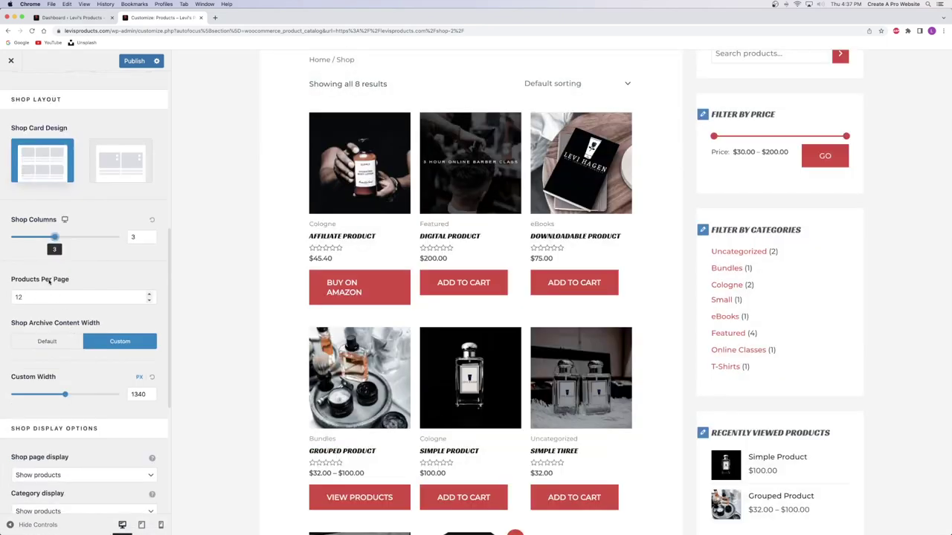
pyautogui.scroll(-10, 448, 343)
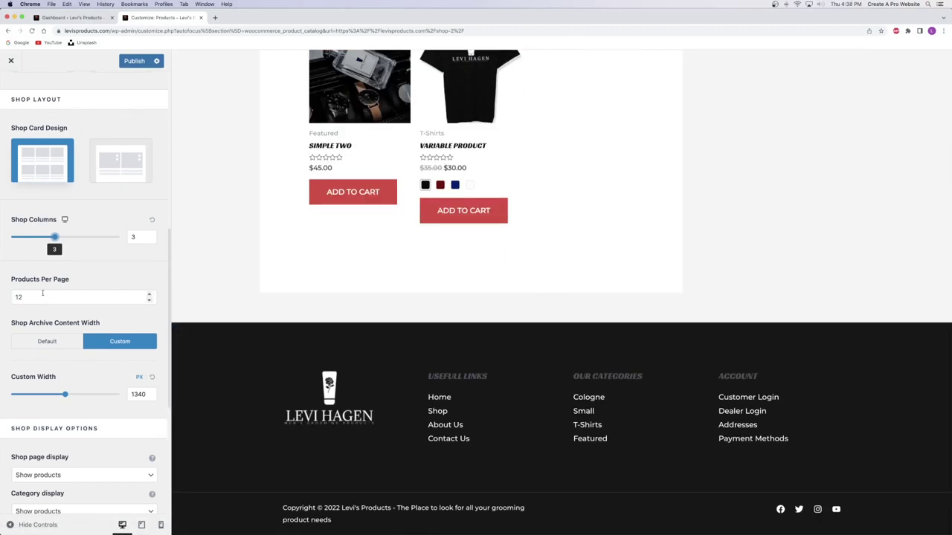
pyautogui.scroll(-5, 30, 283)
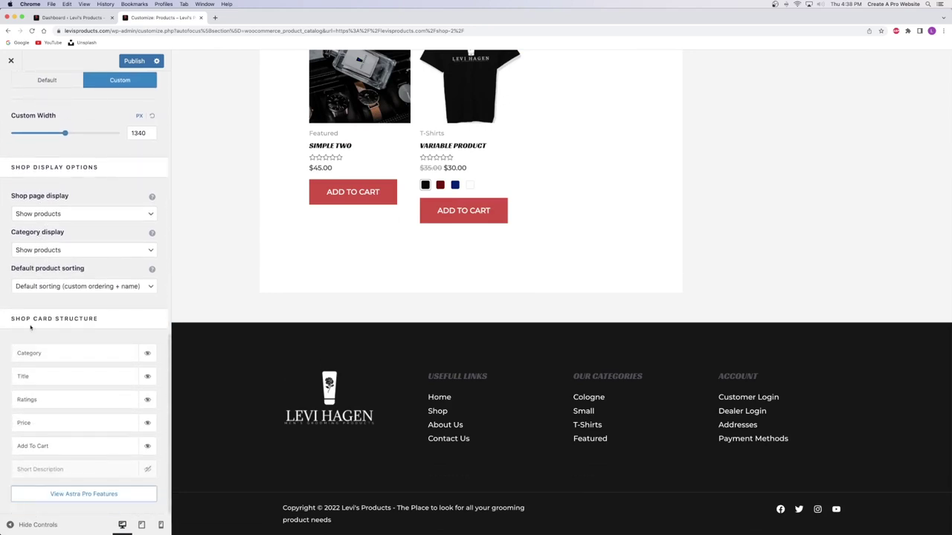
pyautogui.scroll(4, 334, 300)
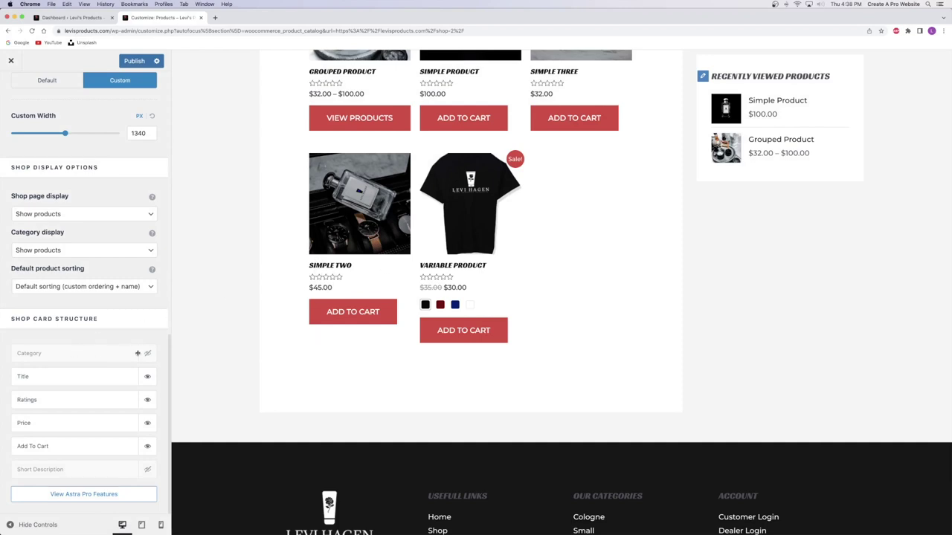
pyautogui.scroll(1, 150, 357)
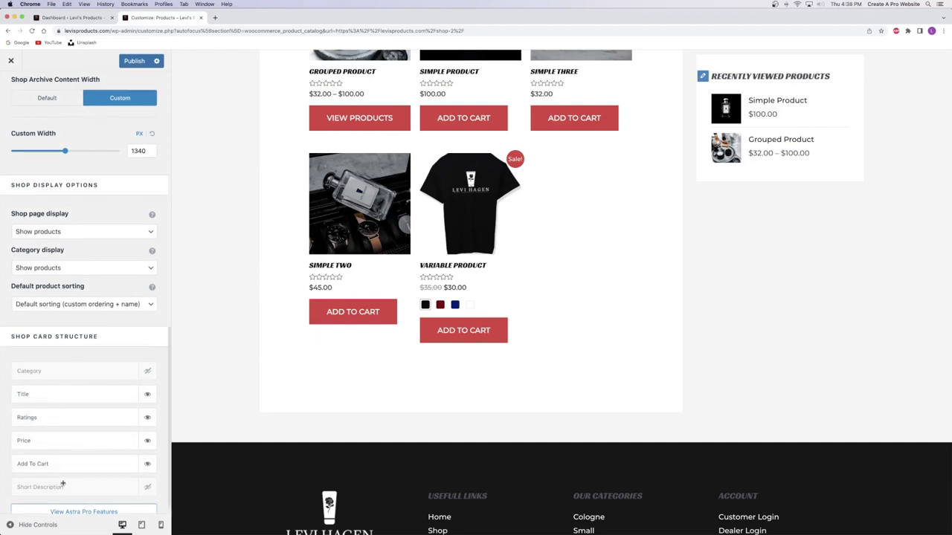
# Move Title above Category in the Shop Card Structure.
pyautogui.click(149, 372)
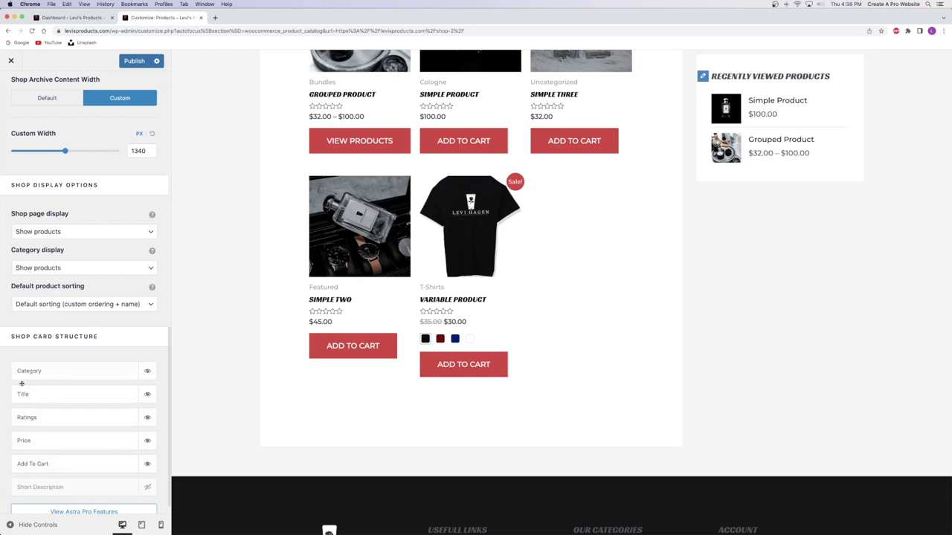
pyautogui.moveTo(59, 395); pyautogui.dragTo(67, 367)
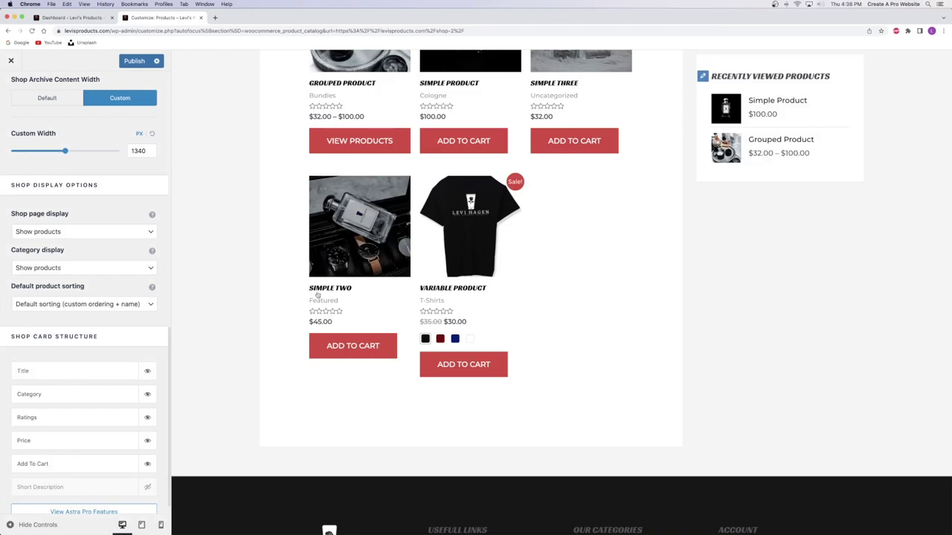
pyautogui.scroll(3, 335, 298)
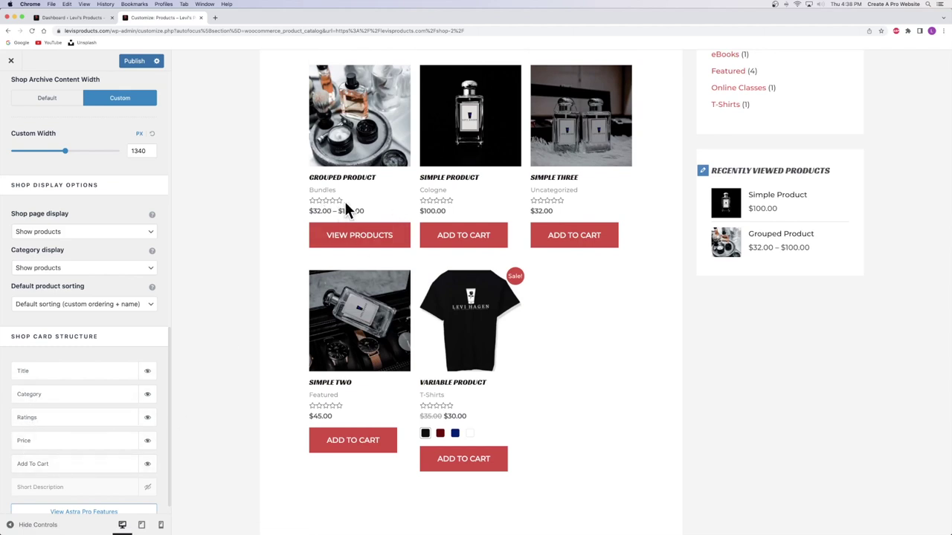
pyautogui.scroll(10, 90, 401)
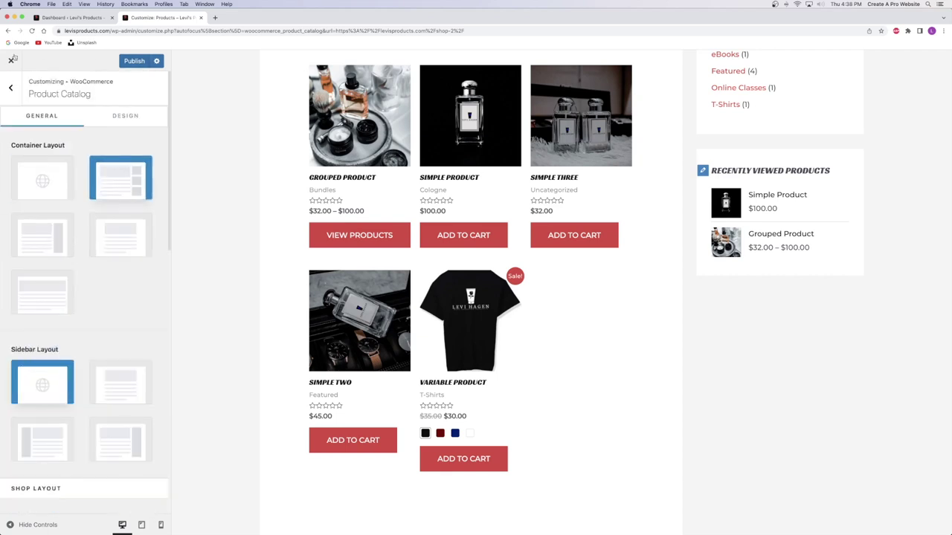
# Reorder the Simple Product page structure: title first, short description above price, category and ratings lower.
pyautogui.click(9, 89)
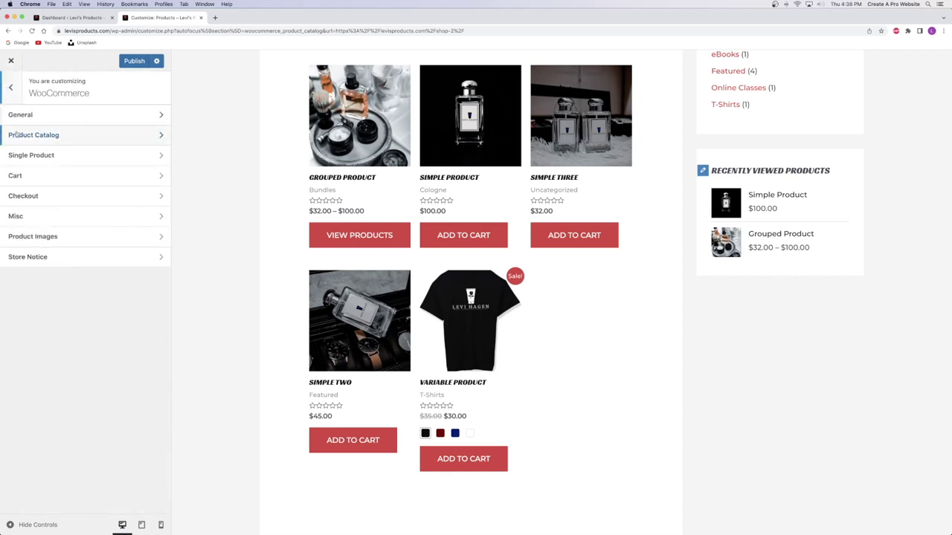
pyautogui.click(49, 157)
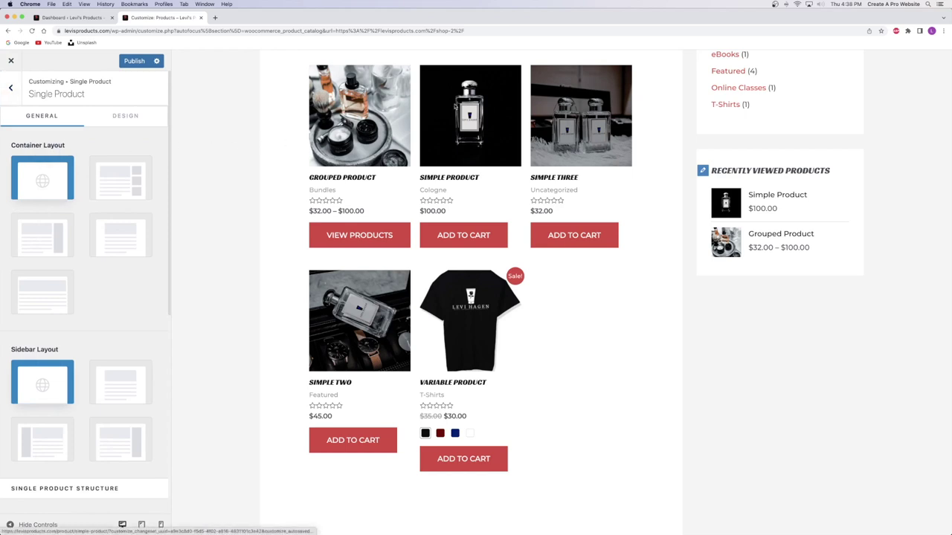
pyautogui.click(467, 134)
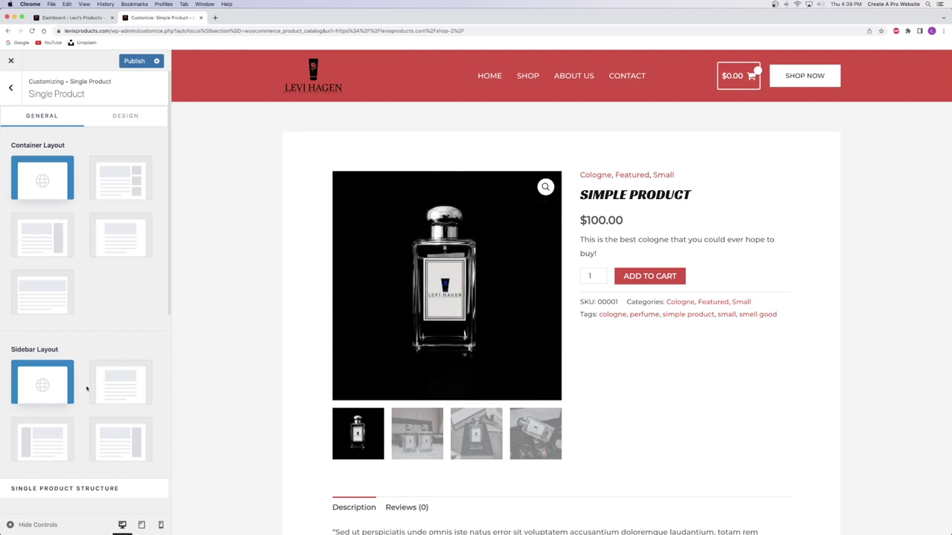
pyautogui.scroll(-9, 86, 389)
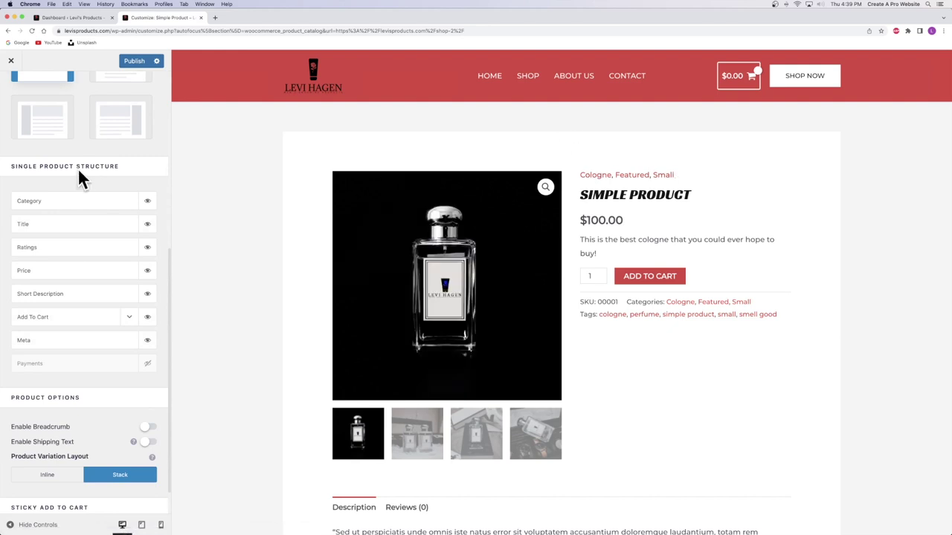
pyautogui.moveTo(39, 223); pyautogui.dragTo(42, 193)
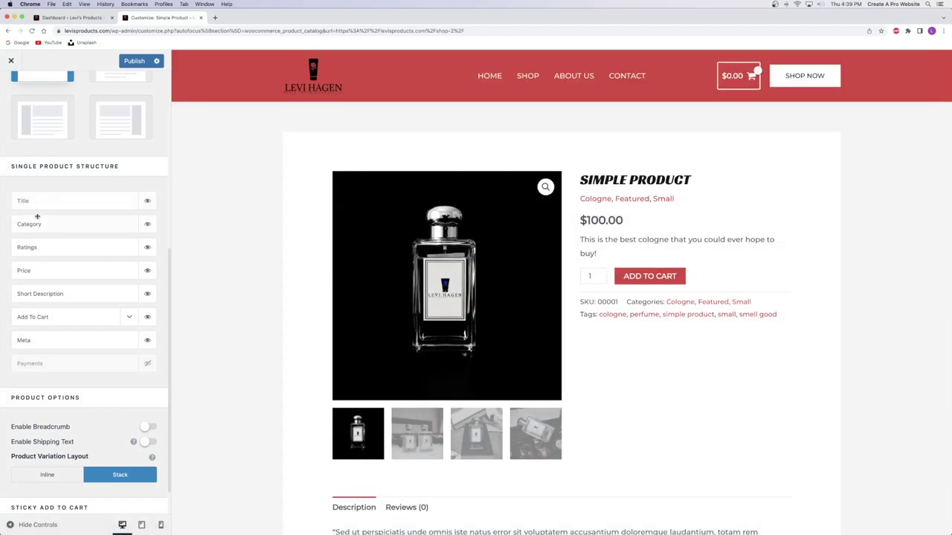
pyautogui.moveTo(37, 223); pyautogui.dragTo(42, 318)
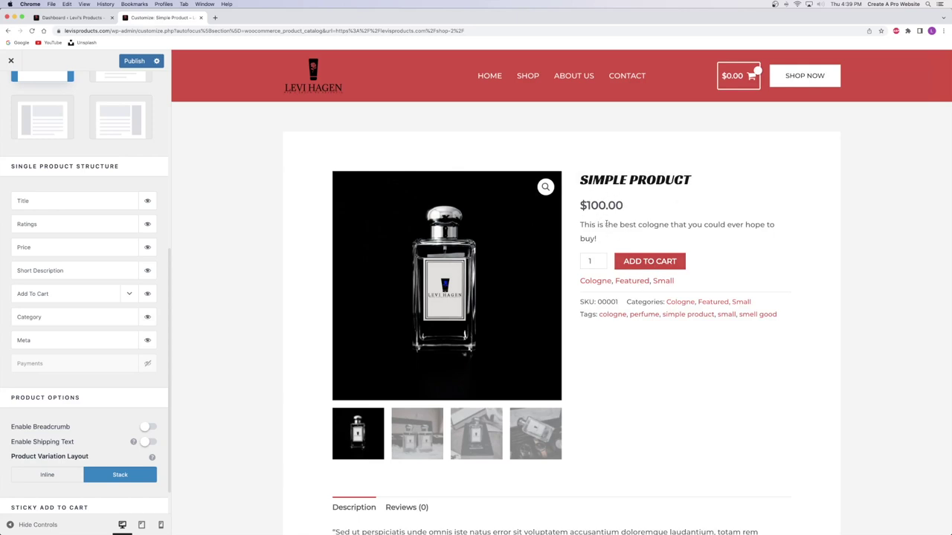
pyautogui.moveTo(60, 272); pyautogui.dragTo(58, 245)
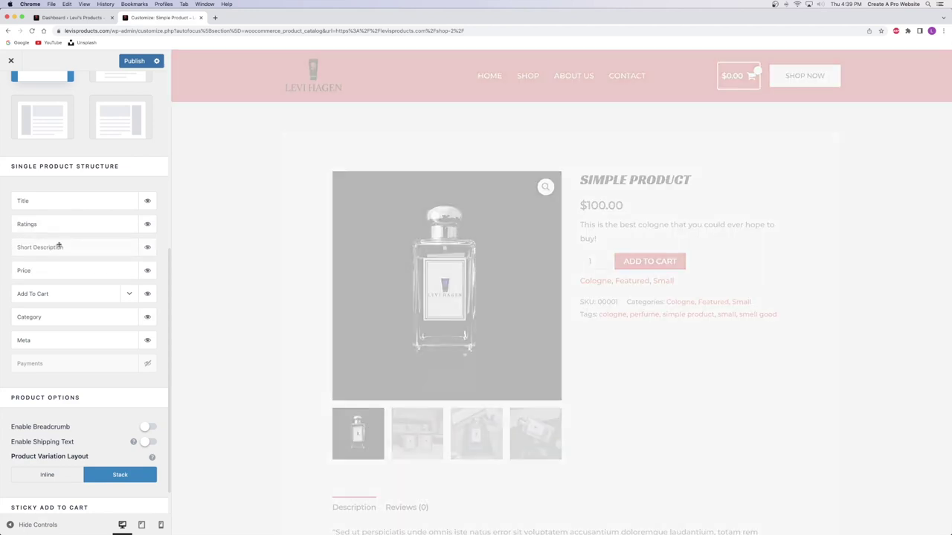
pyautogui.moveTo(44, 230); pyautogui.dragTo(76, 319)
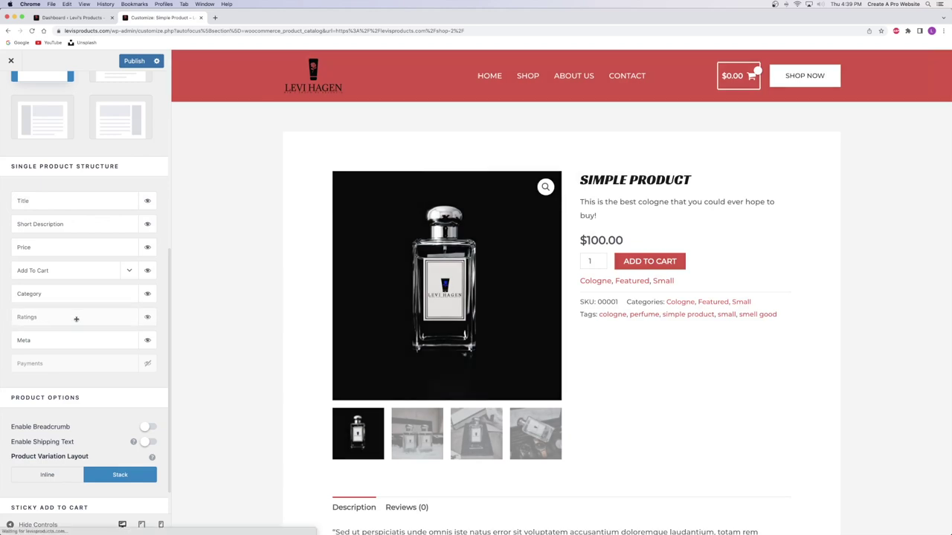
# Turn on Sticky Add to Cart, publish, and go back to the WooCommerce sections.
pyautogui.scroll(-1, 90, 298)
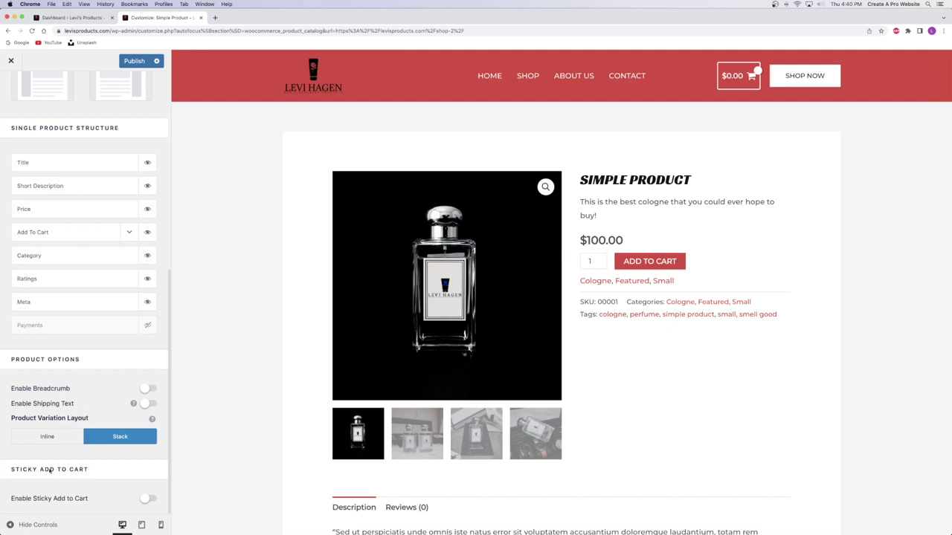
pyautogui.scroll(-5, 531, 234)
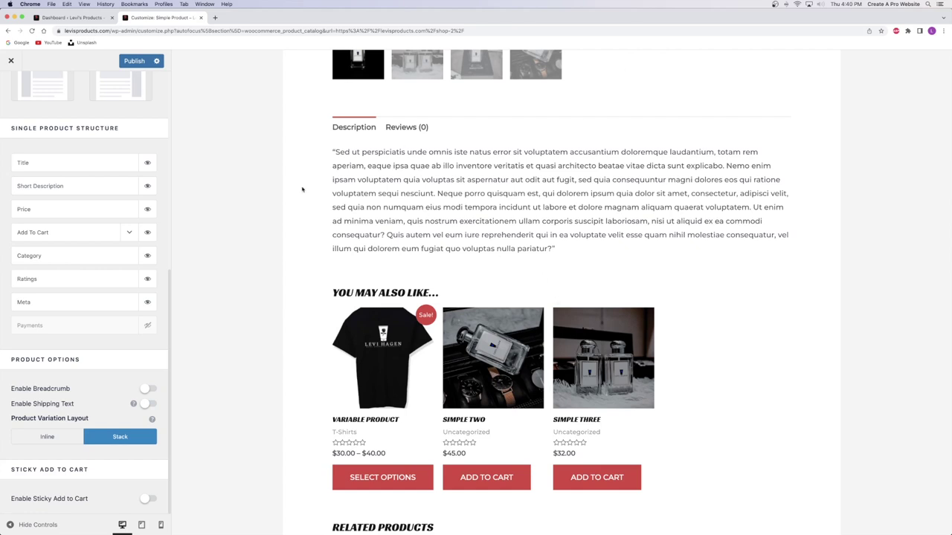
pyautogui.click(148, 500)
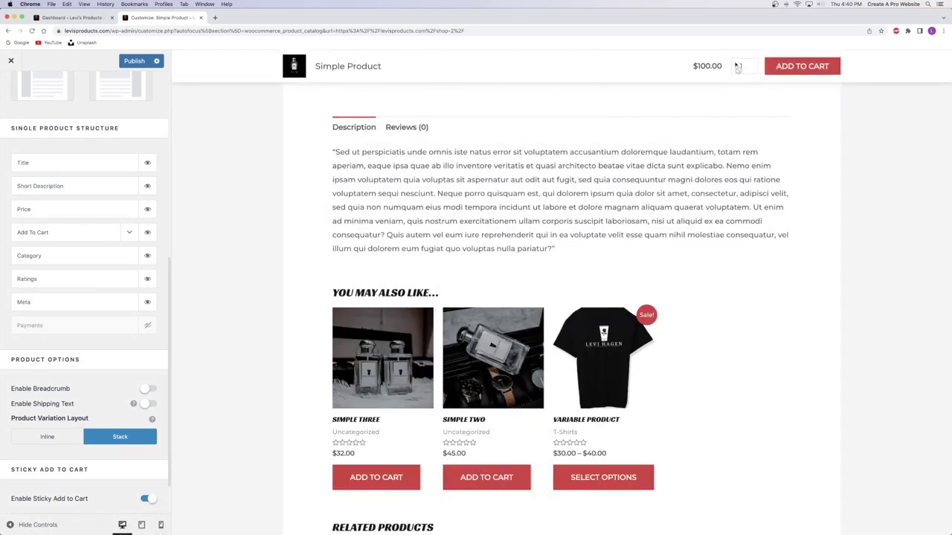
pyautogui.scroll(3, 554, 147)
pyautogui.scroll(2, 554, 147)
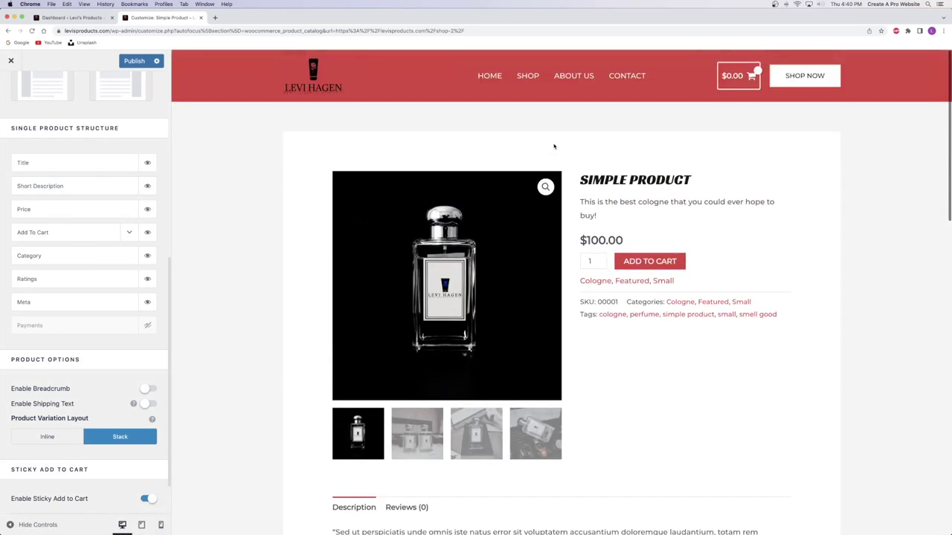
pyautogui.scroll(-5, 539, 160)
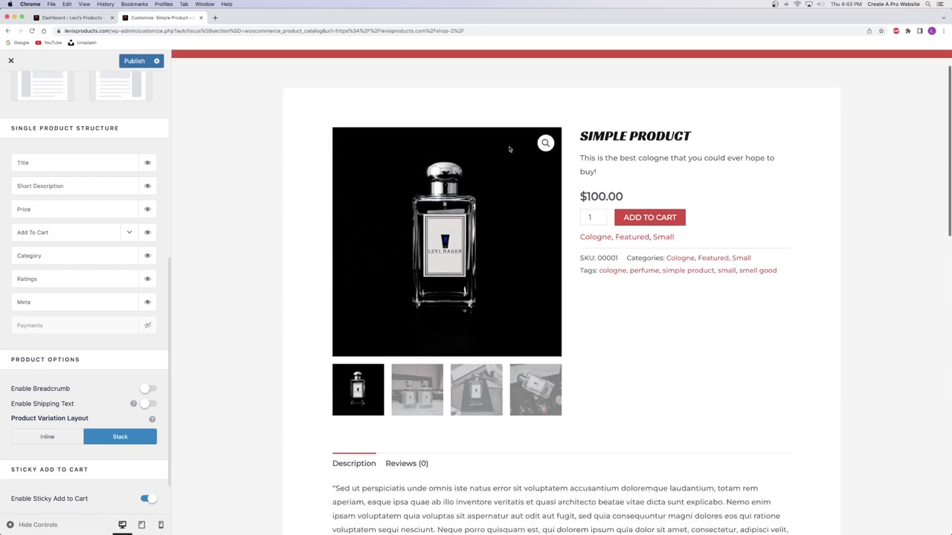
pyautogui.scroll(-5, 503, 152)
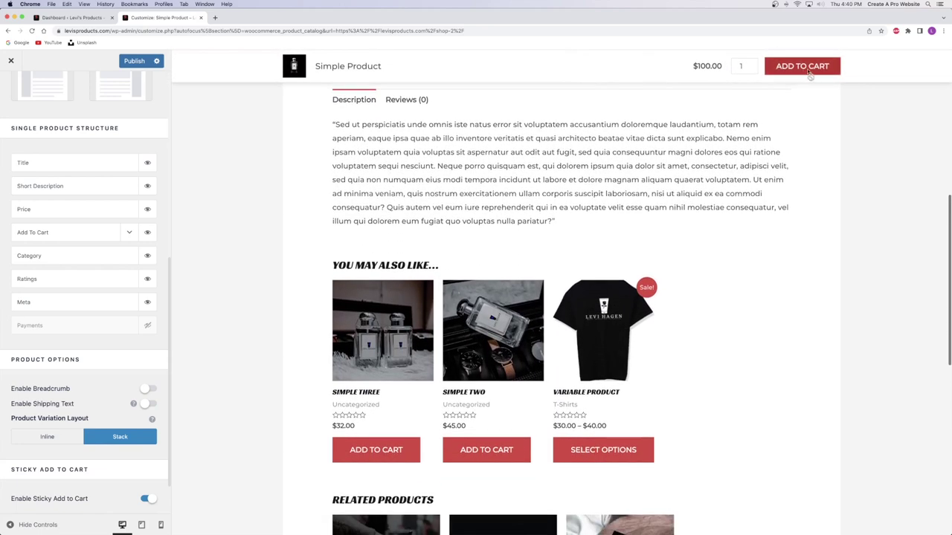
pyautogui.scroll(10, 503, 153)
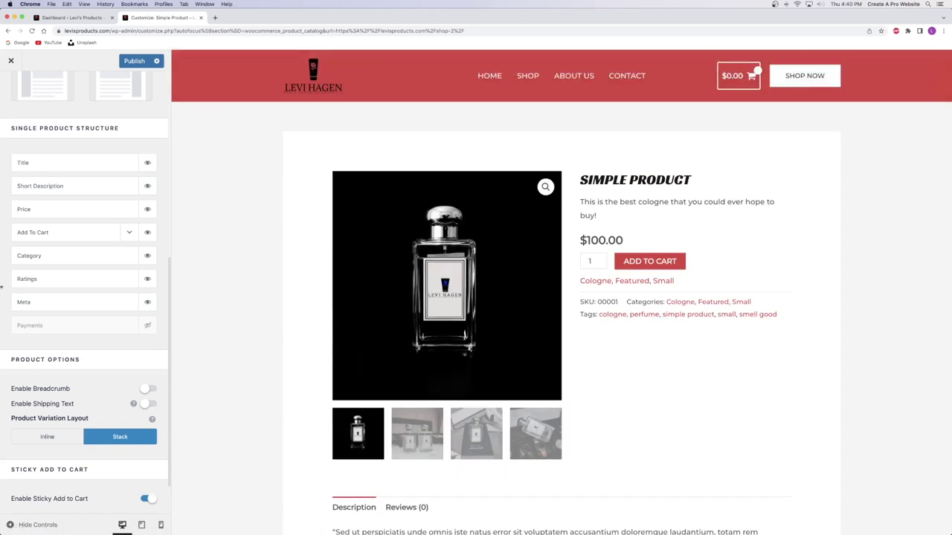
pyautogui.click(134, 61)
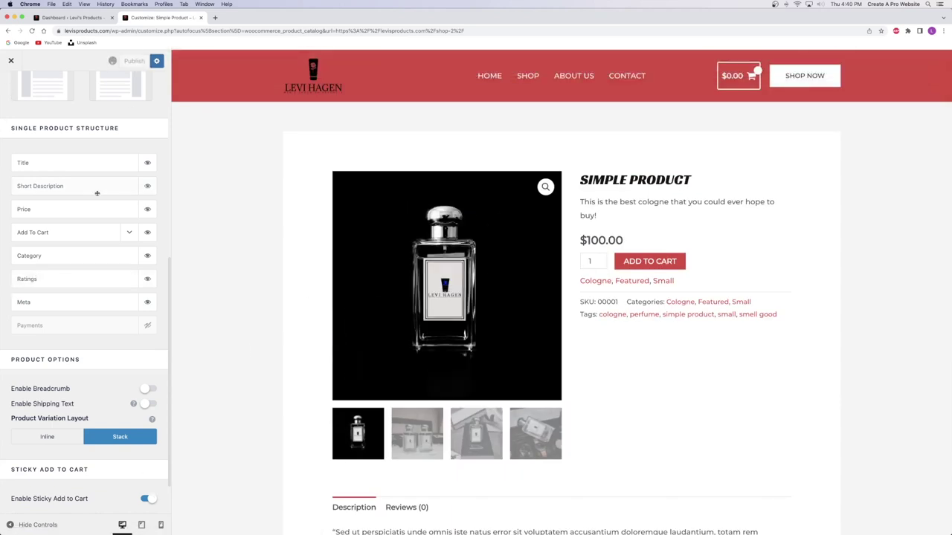
pyautogui.scroll(3, 97, 196)
pyautogui.scroll(5, 96, 196)
pyautogui.click(10, 87)
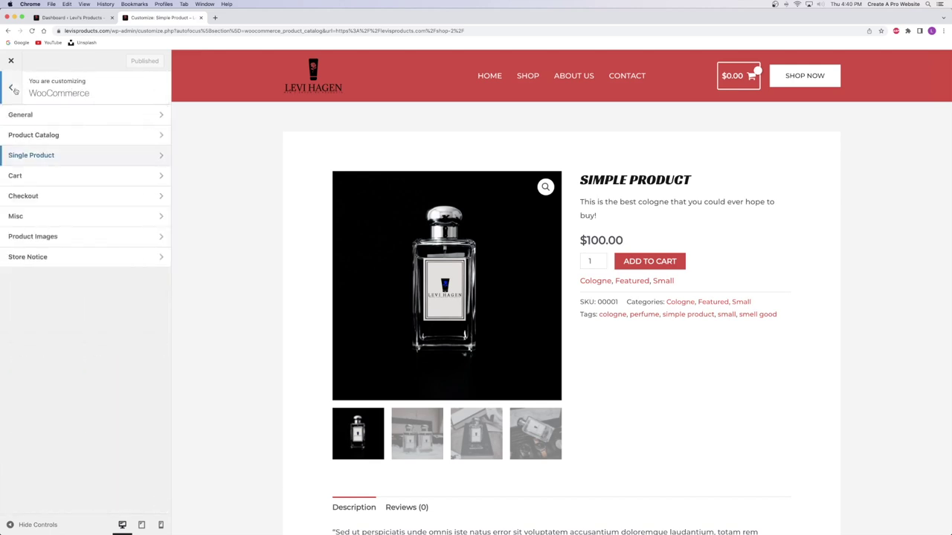
# Enable Change Cart Button Text as 'Proceed to checkout', check the cart preview, then open Checkout settings.
pyautogui.click(52, 175)
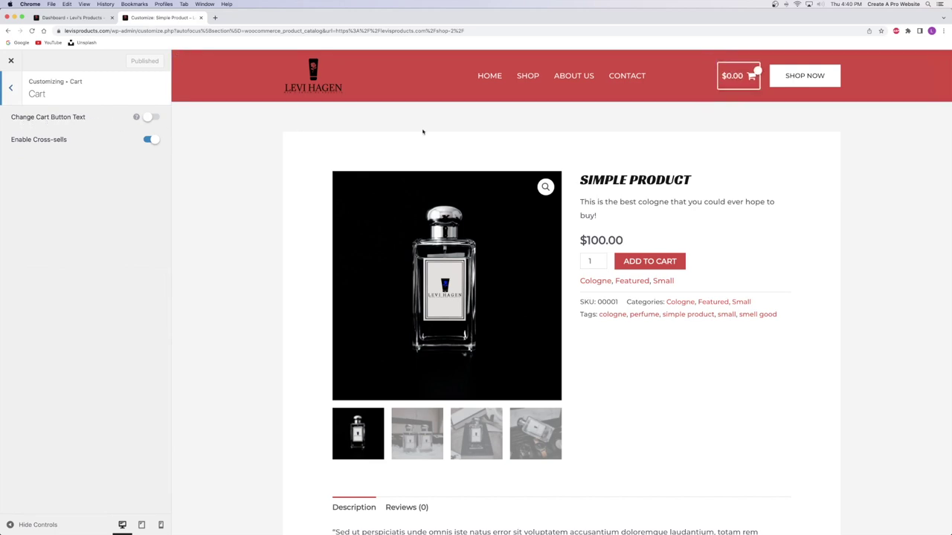
pyautogui.click(736, 77)
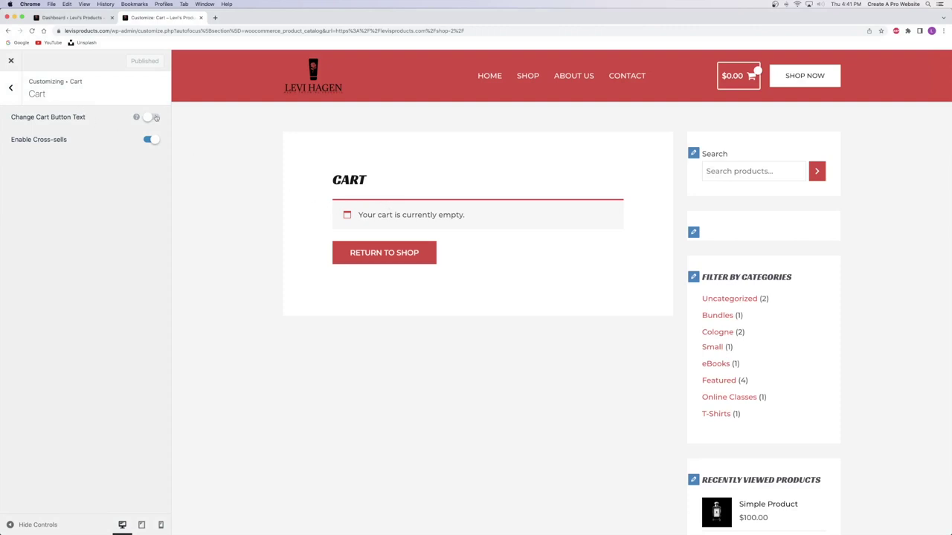
pyautogui.click(150, 117)
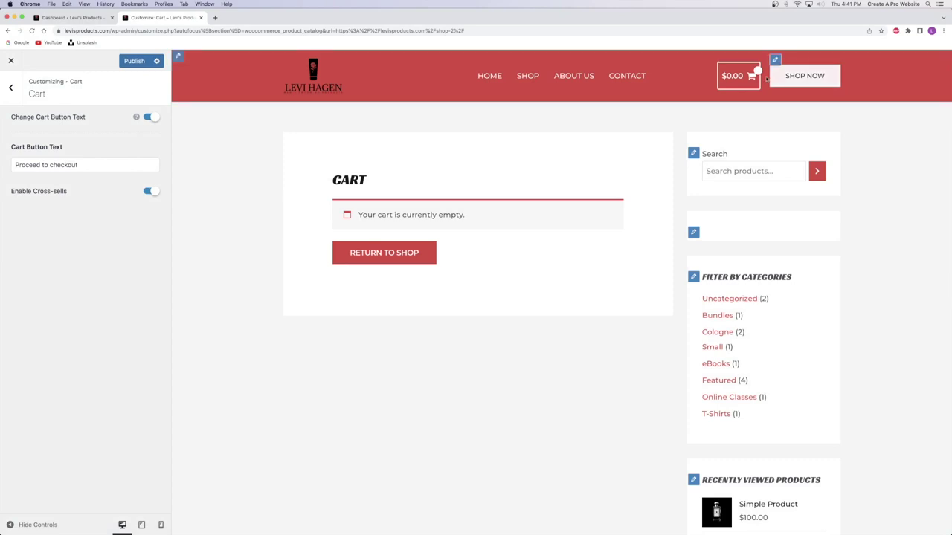
pyautogui.click(737, 76)
pyautogui.scroll(-2, 484, 446)
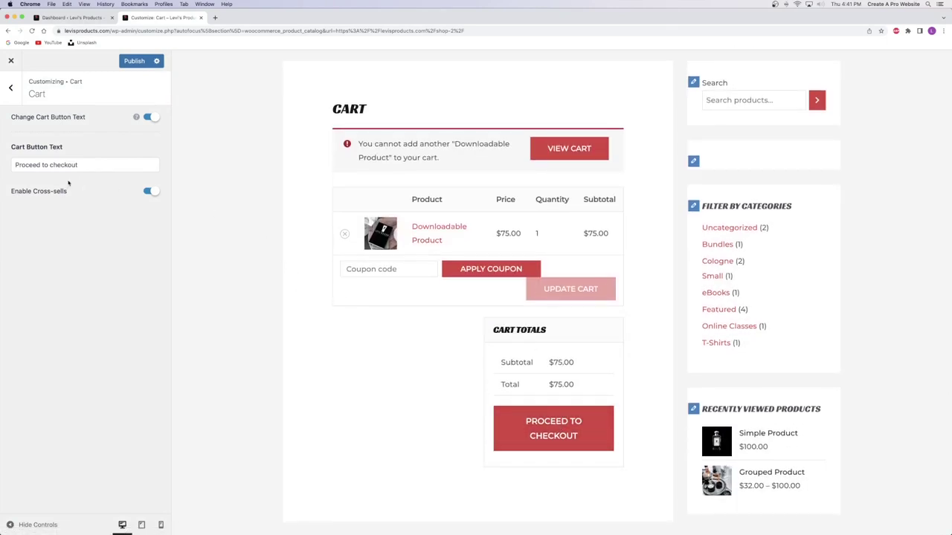
pyautogui.click(10, 88)
pyautogui.click(29, 253)
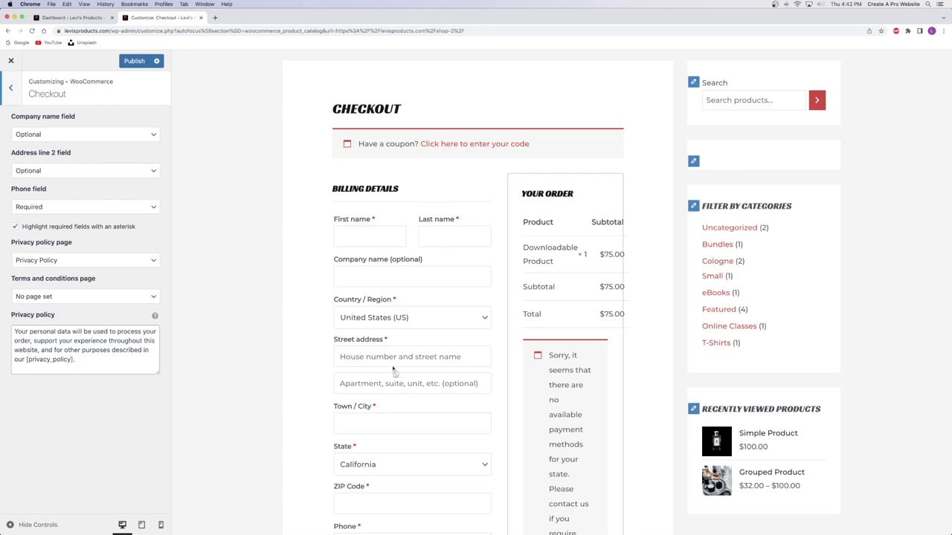
# Leave Company name Optional, check the privacy policy text, and review Product Images (600, 300, 1:1).
pyautogui.click(43, 138)
pyautogui.click(27, 133)
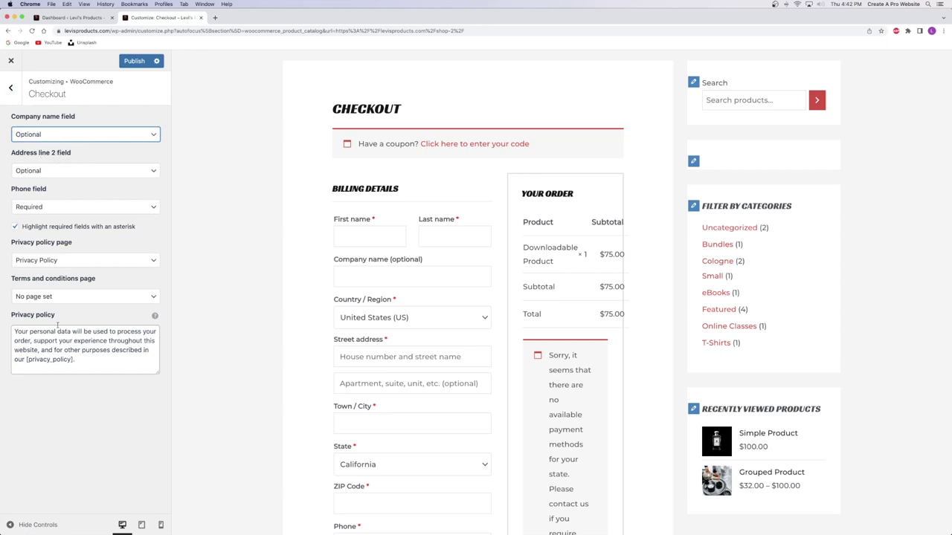
pyautogui.click(111, 361)
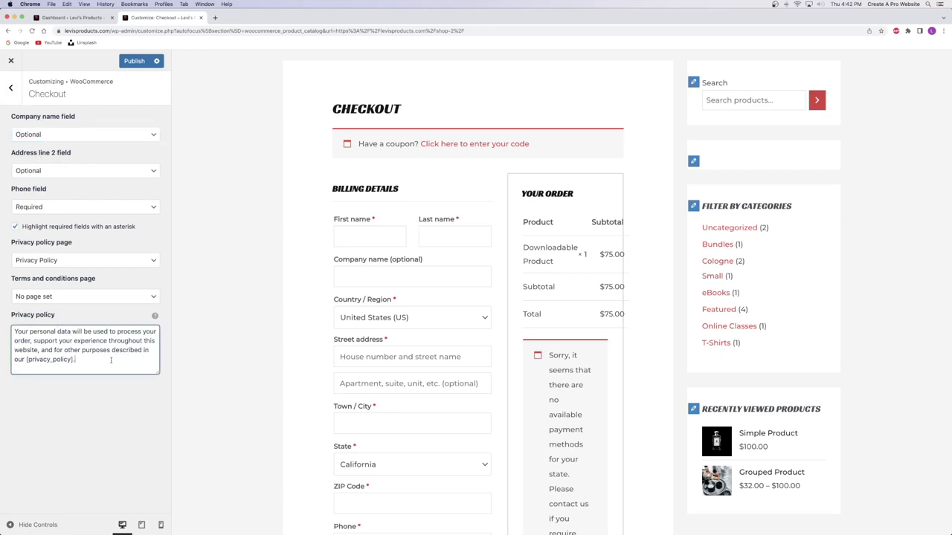
pyautogui.click(4, 84)
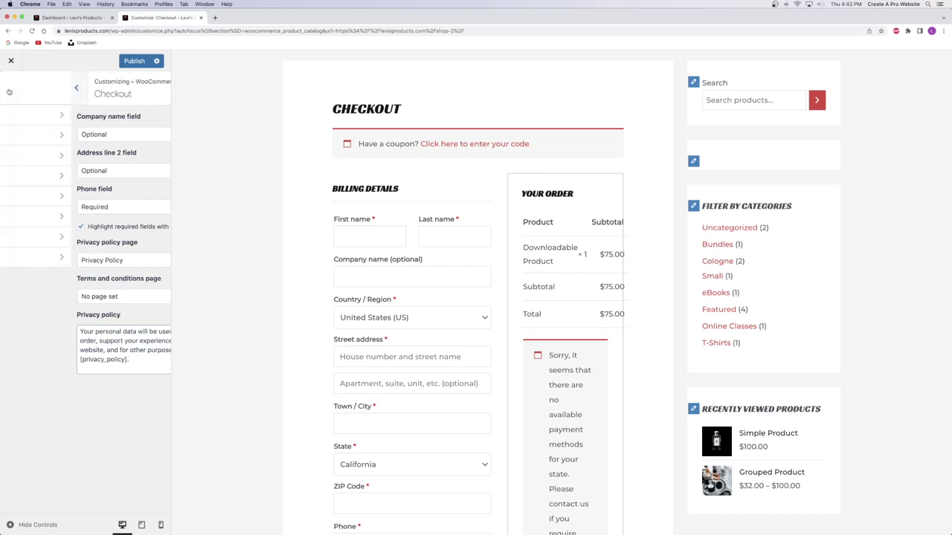
pyautogui.click(59, 236)
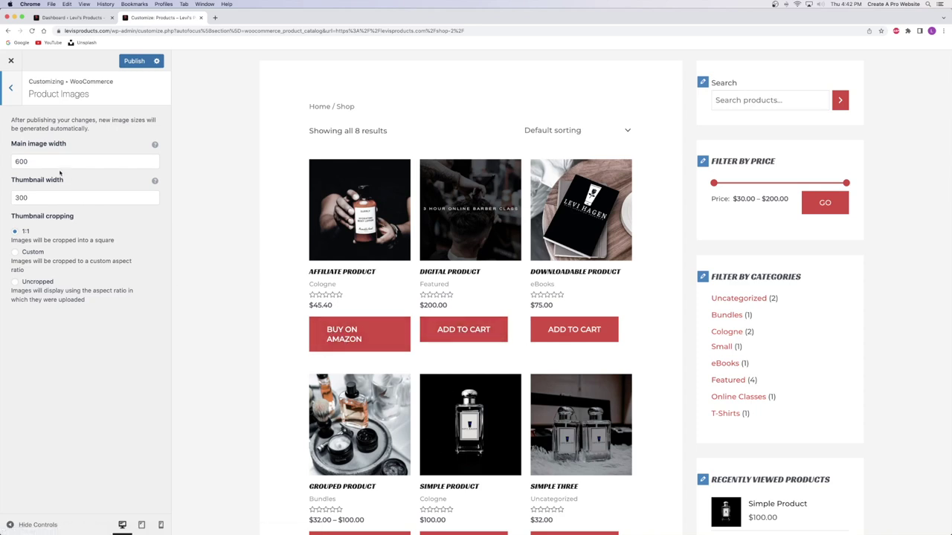
pyautogui.click(24, 94)
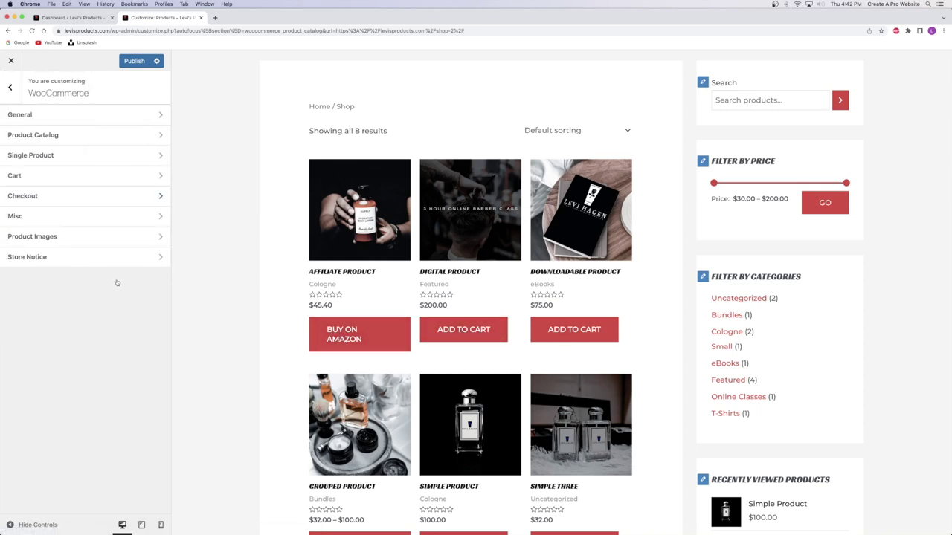
# Enable the store notice and change its text to '20% off all orders over $300'.
pyautogui.click(52, 262)
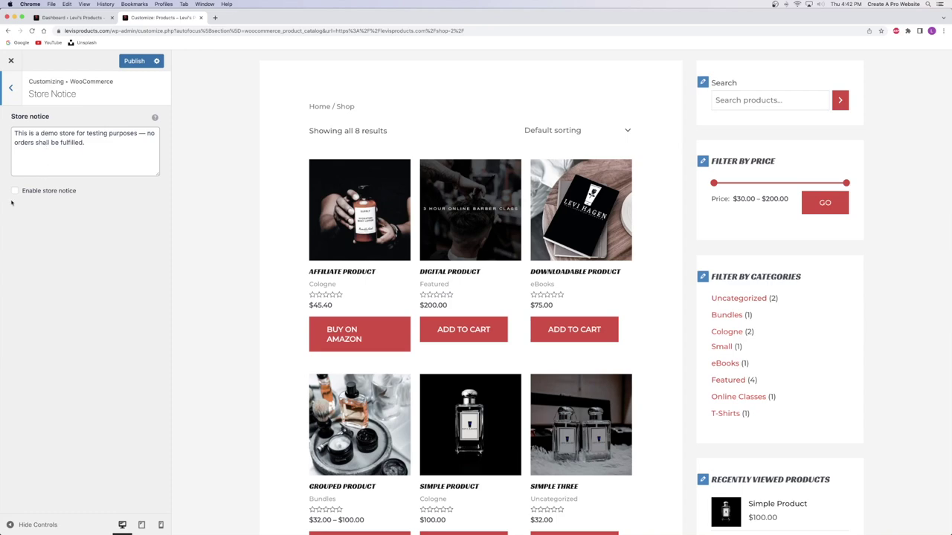
pyautogui.click(15, 191)
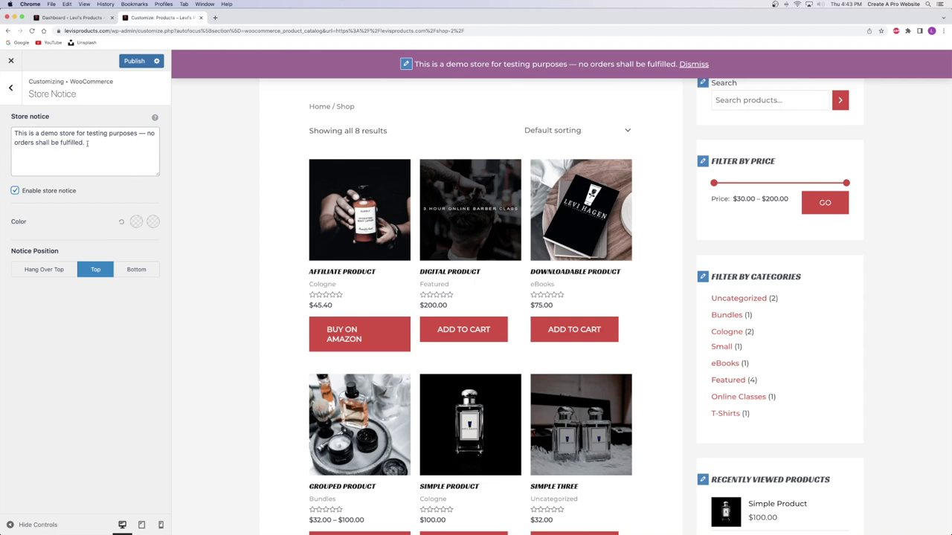
pyautogui.click(99, 144)
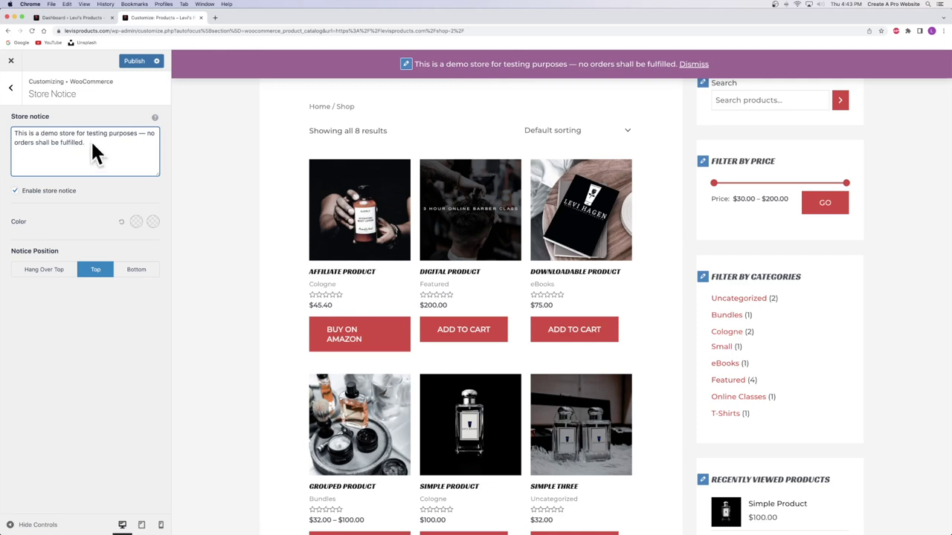
pyautogui.moveTo(100, 143); pyautogui.dragTo(1, 128)
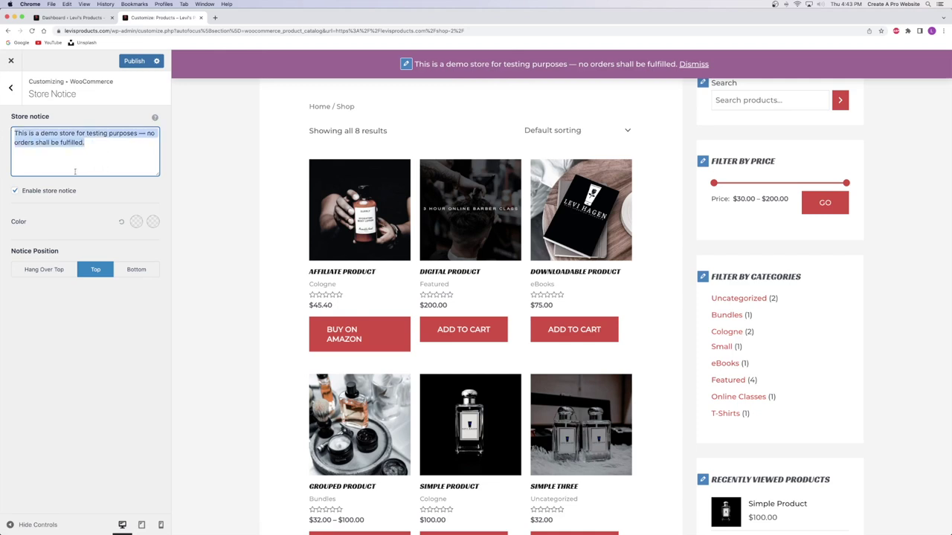
pyautogui.write('20% off all order')
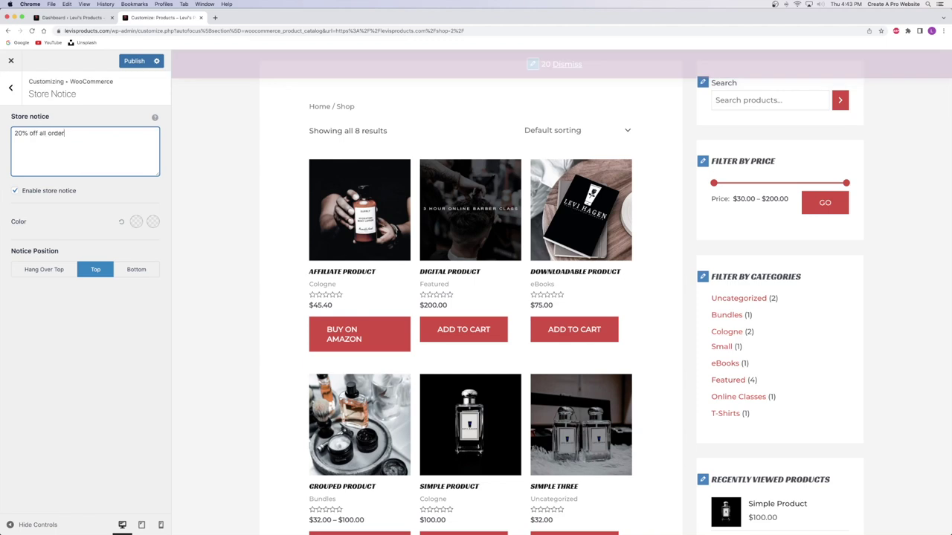
pyautogui.write('s over $300')
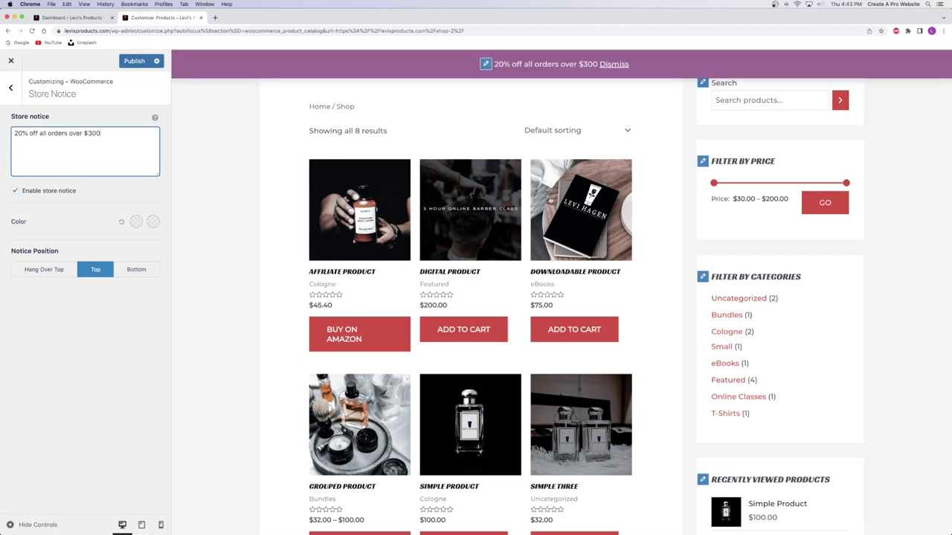
pyautogui.scroll(-10, 520, 186)
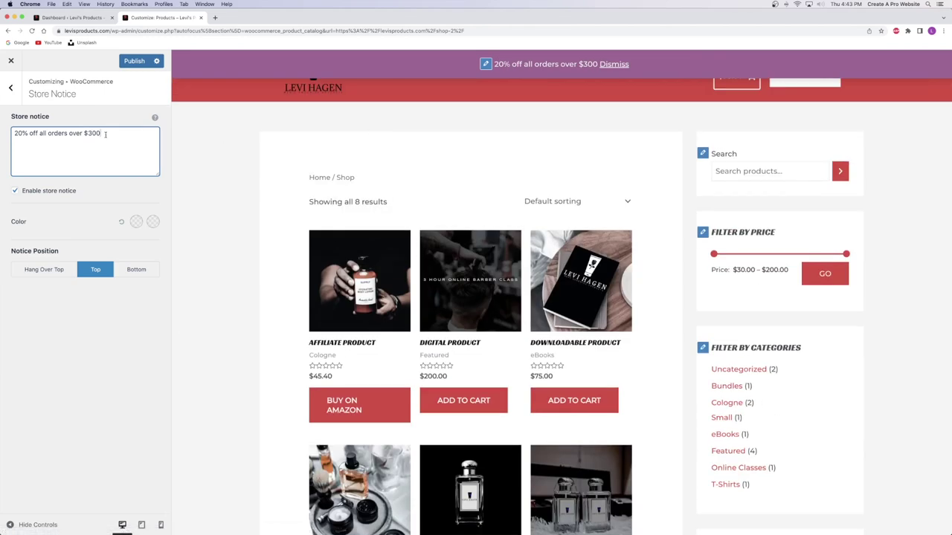
pyautogui.press('super+a')
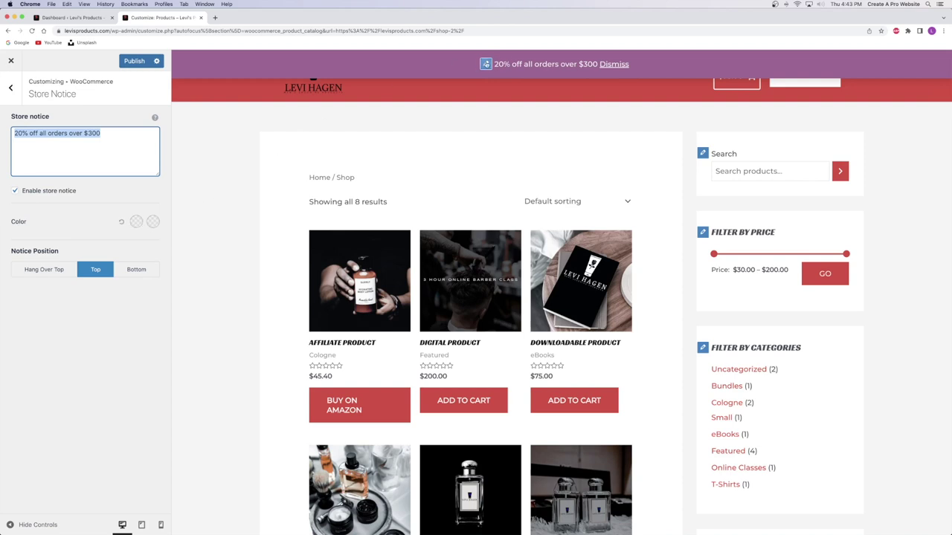
# Set the store notice text colour to white and publish the changes.
pyautogui.click(136, 222)
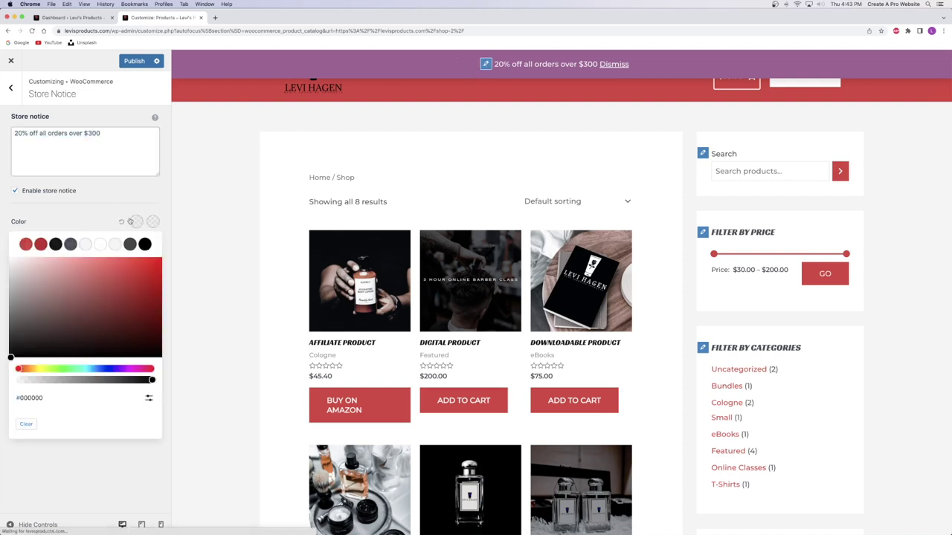
pyautogui.click(25, 244)
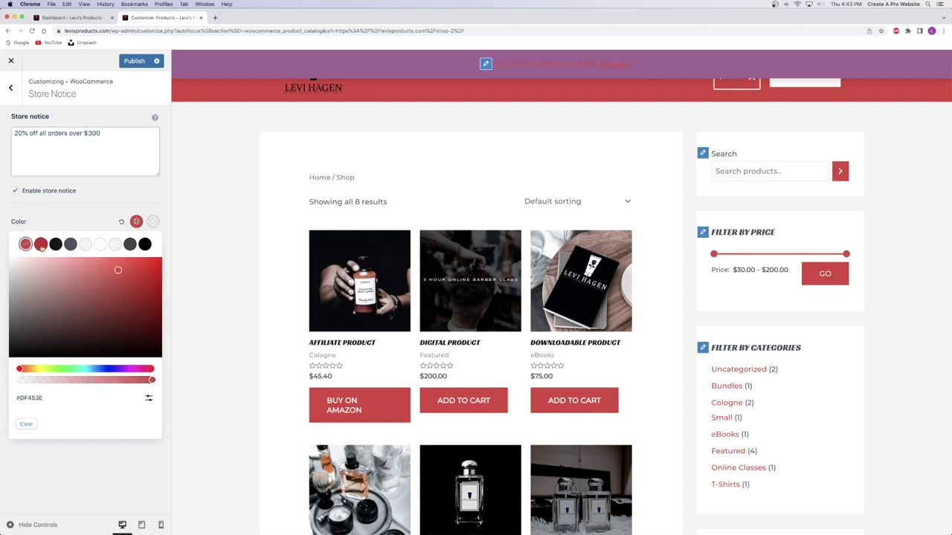
pyautogui.click(100, 244)
pyautogui.click(79, 220)
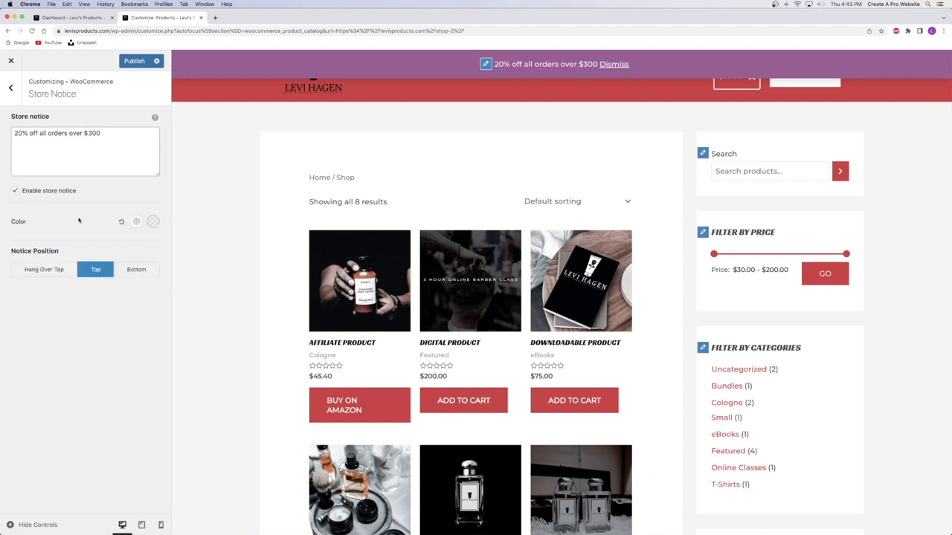
pyautogui.click(11, 88)
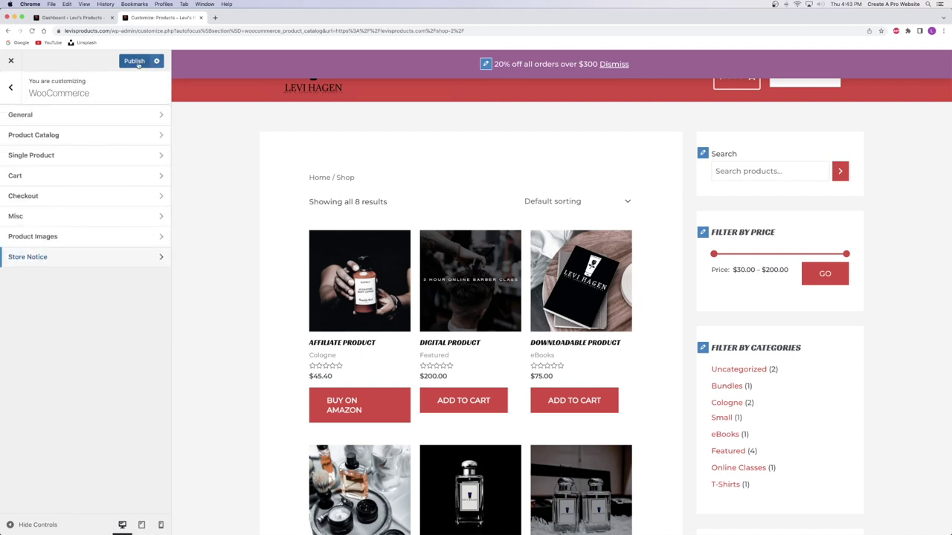
pyautogui.click(136, 62)
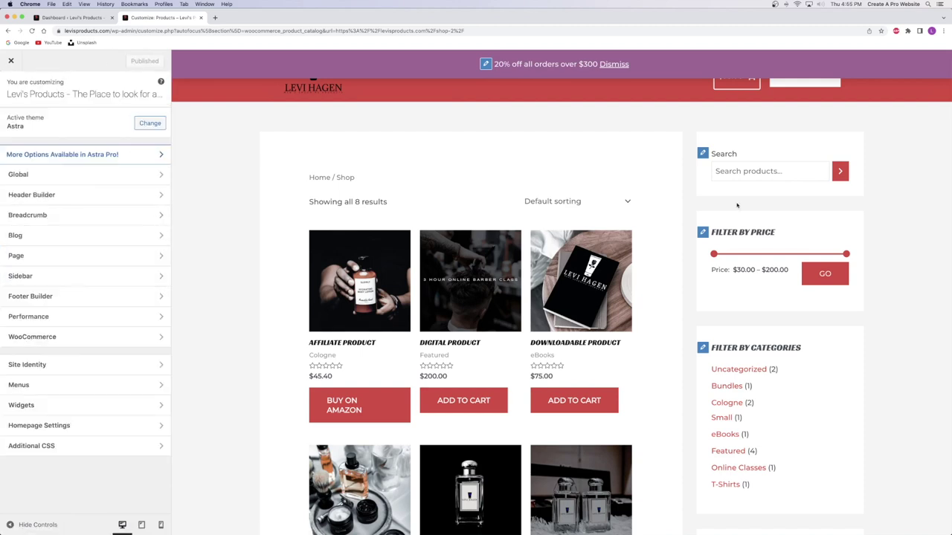
# Exit the Customizer and checkout preview to the WordPress admin Dashboard.
pyautogui.click(200, 17)
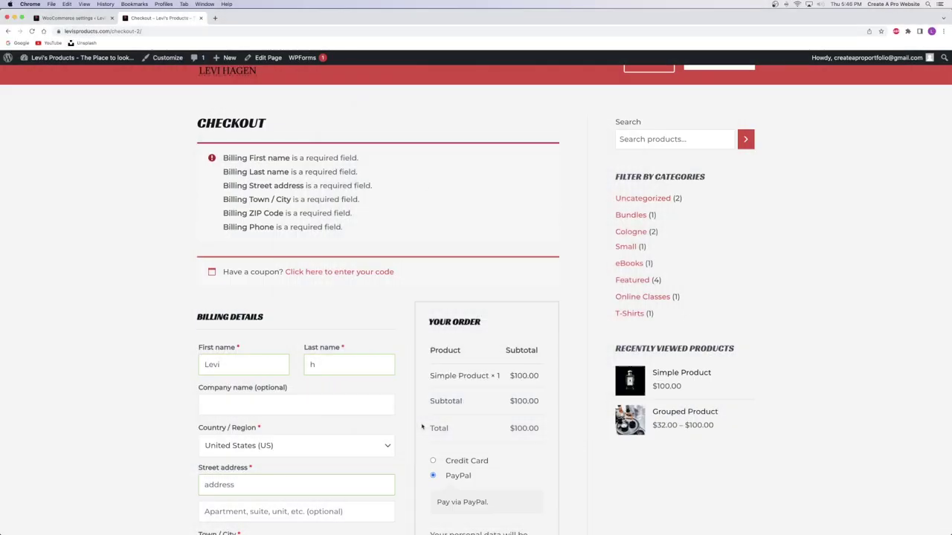
pyautogui.scroll(-5, 489, 218)
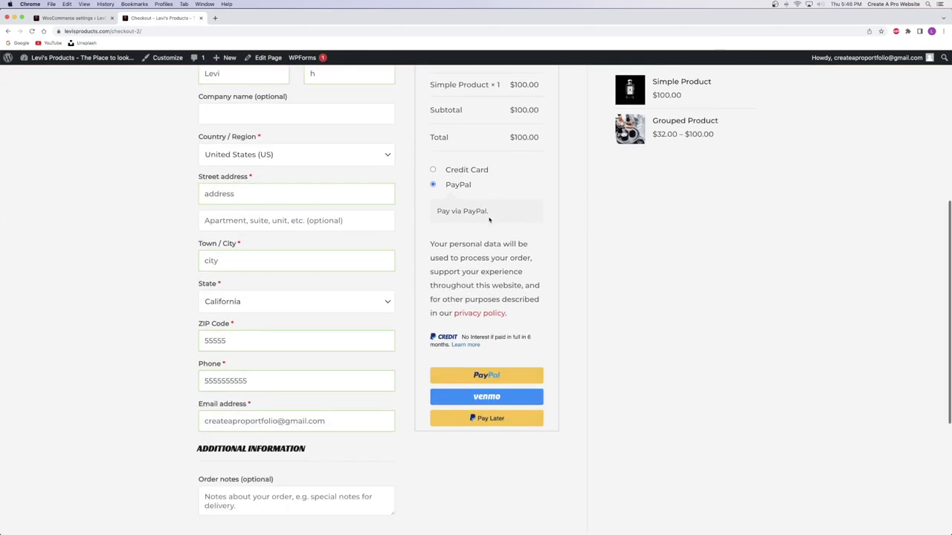
pyautogui.scroll(2, 446, 158)
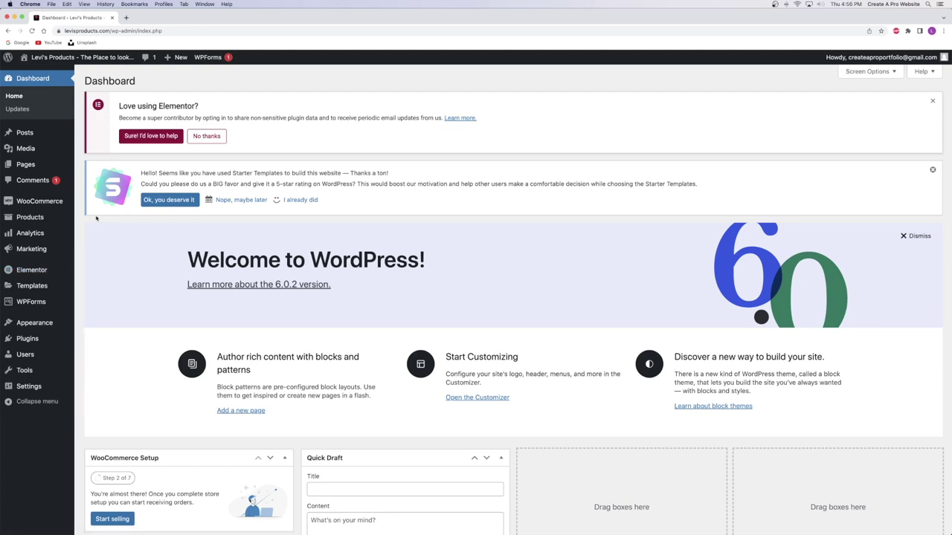
# Open WooCommerce Settings on the Payments tab, then bring up the Add New plugins link's options.
pyautogui.moveTo(37, 201)
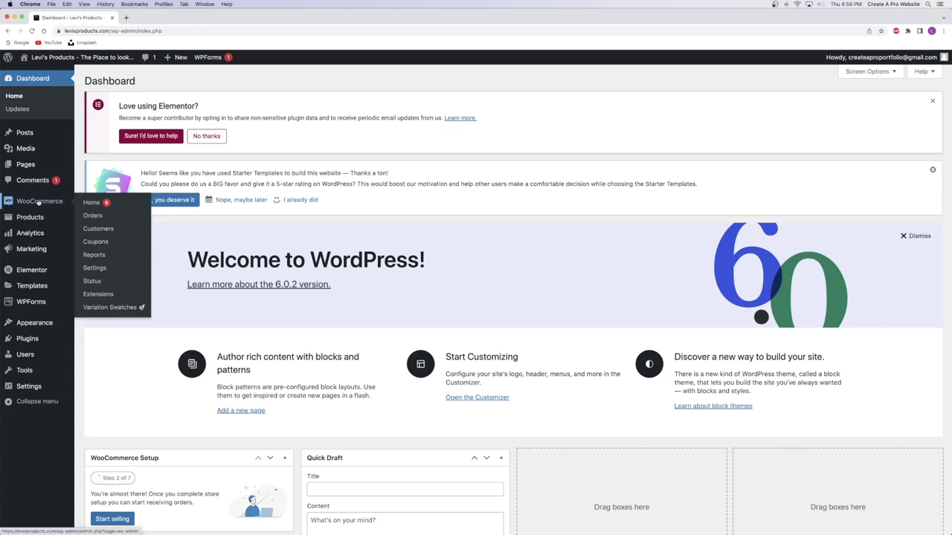
pyautogui.click(95, 268)
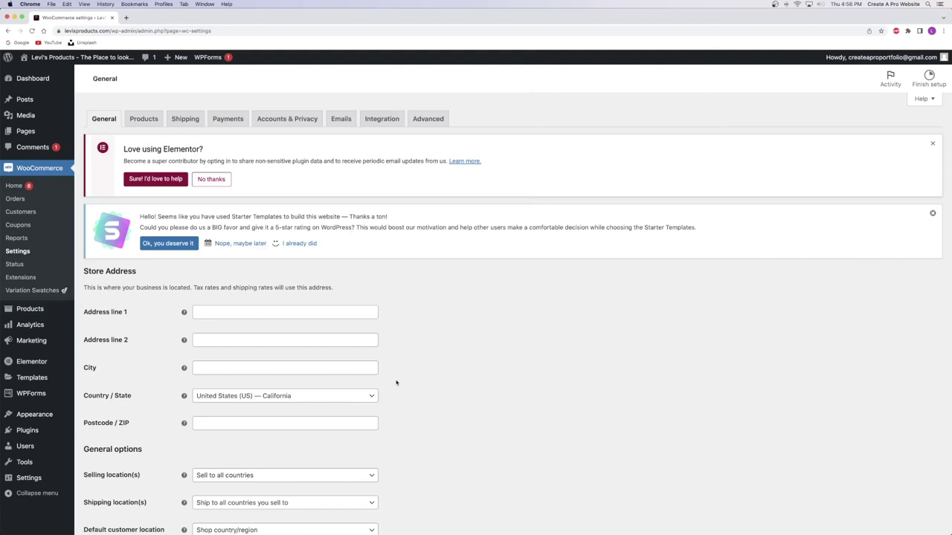
pyautogui.click(227, 119)
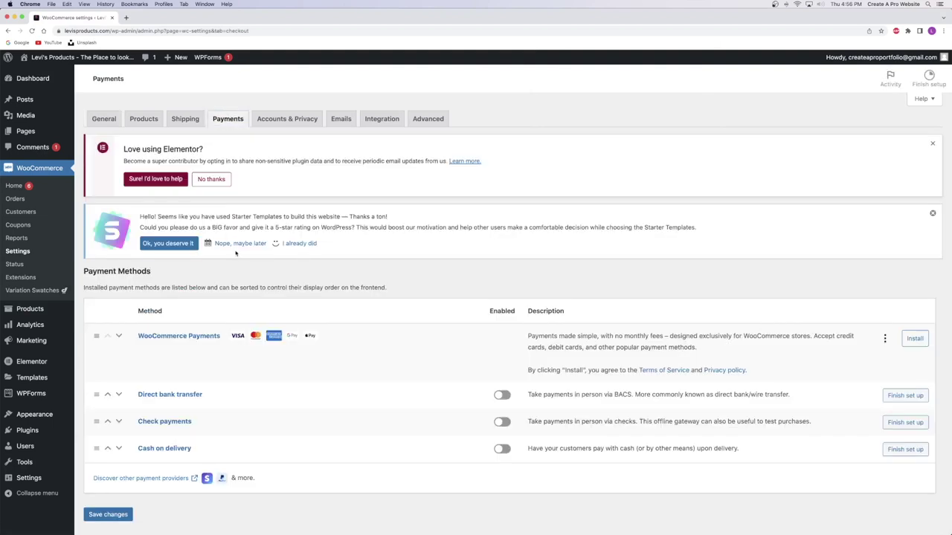
pyautogui.scroll(-1, 201, 374)
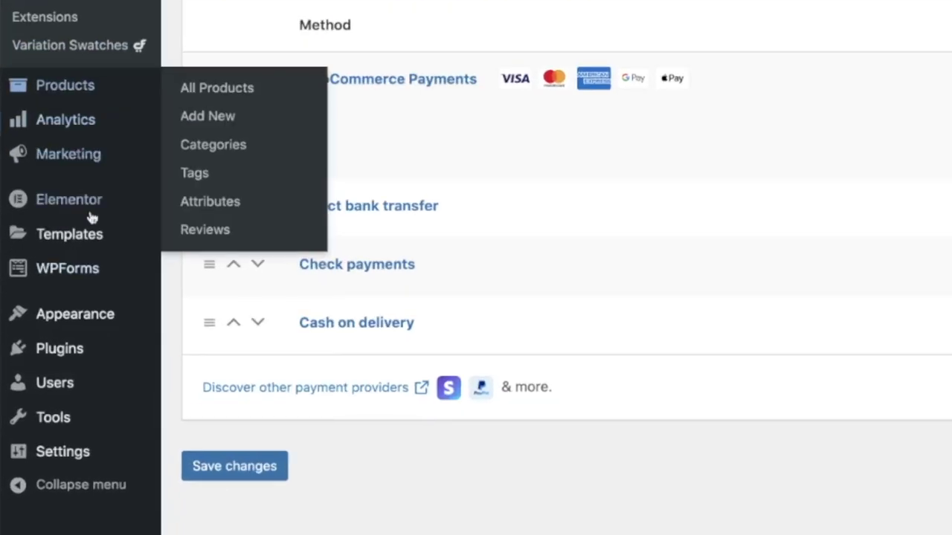
pyautogui.moveTo(35, 432)
pyautogui.rightClick(244, 360)
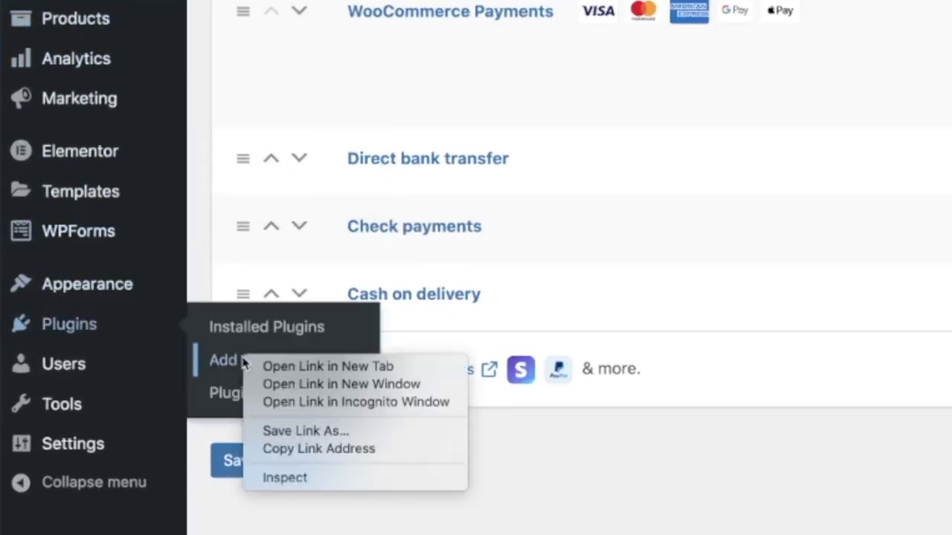
# In a new Add Plugins tab, search 'woocommerce' and install and activate WooCommerce Stripe Payment Gateway.
pyautogui.click(297, 366)
pyautogui.click(154, 17)
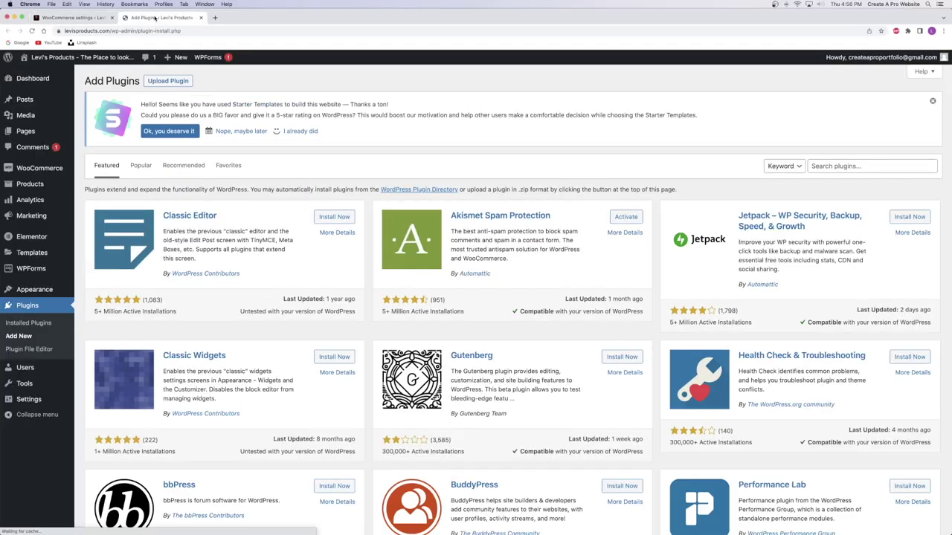
pyautogui.click(864, 168)
pyautogui.write('woocommerce')
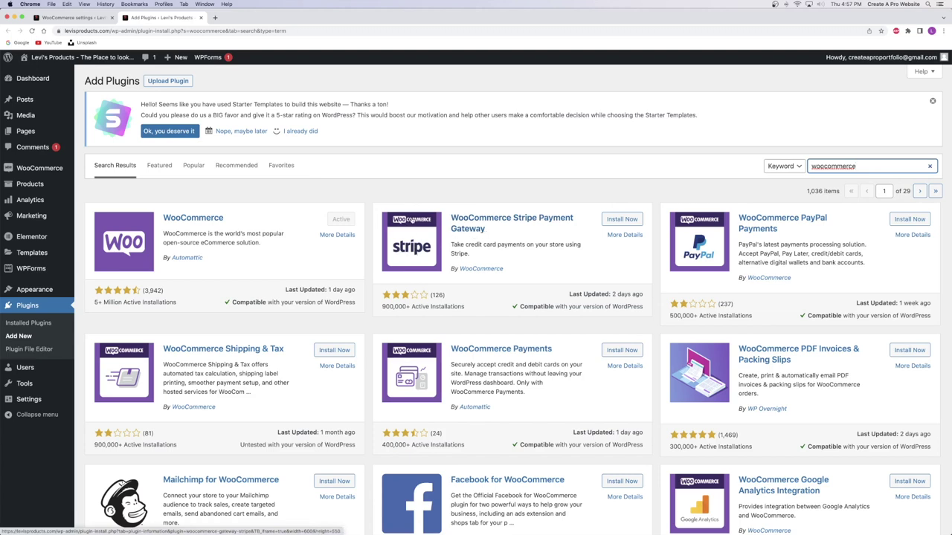
pyautogui.click(621, 219)
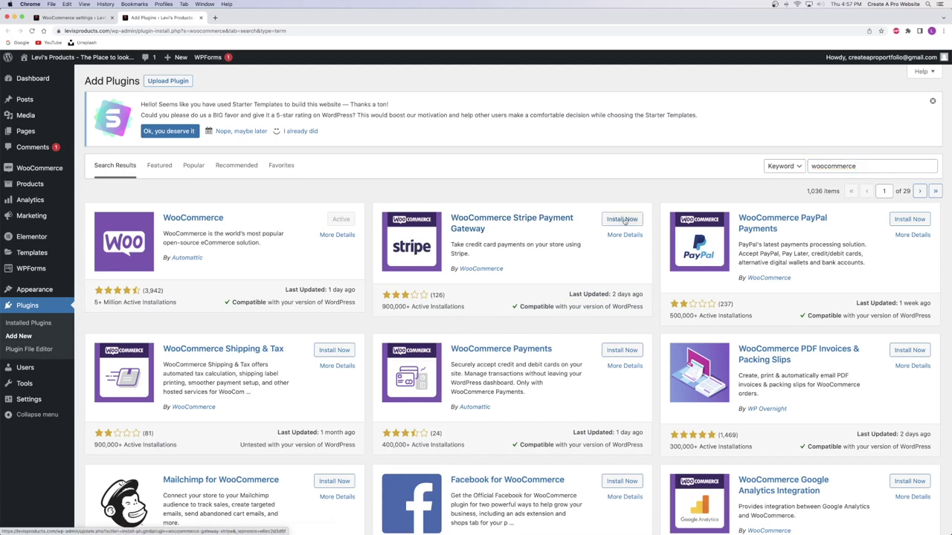
pyautogui.click(621, 220)
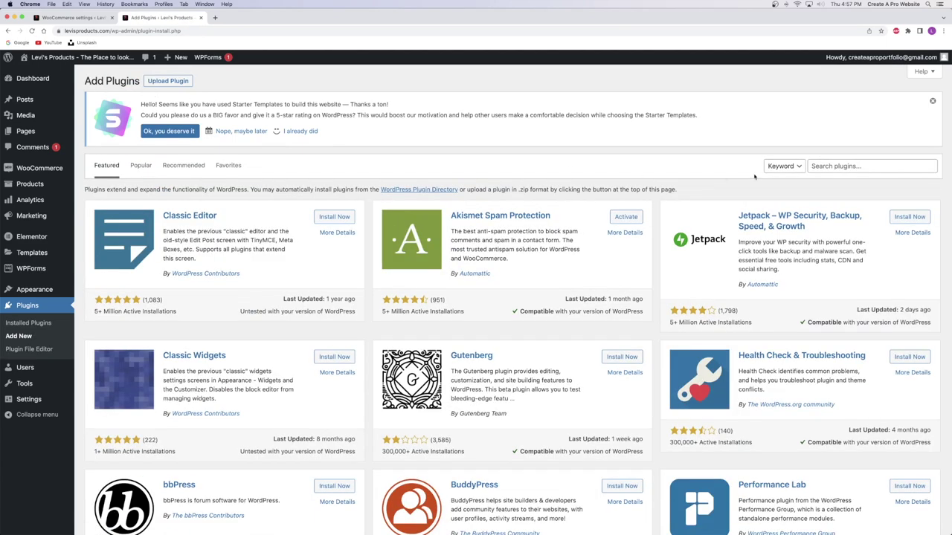
# Install and activate the WooCommerce PayPal Payments plugin.
pyautogui.click(860, 165)
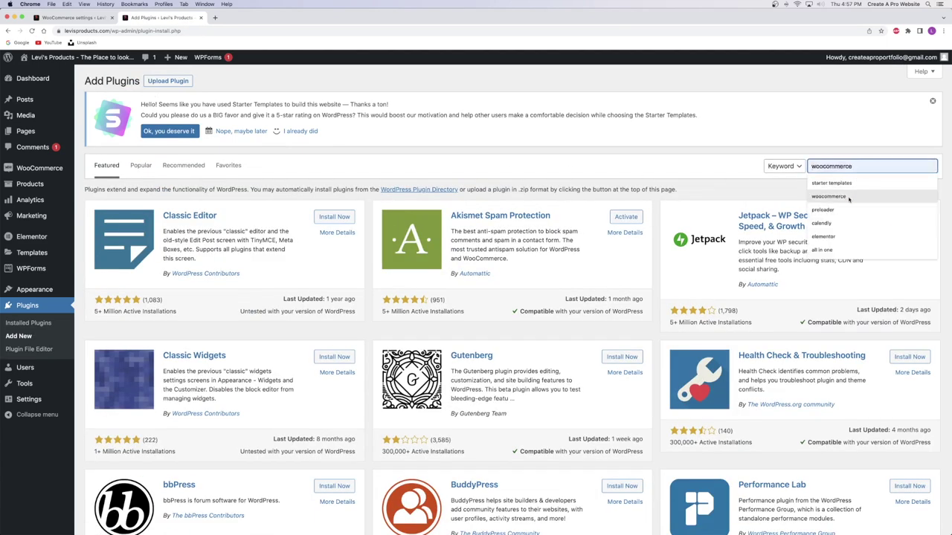
pyautogui.click(848, 196)
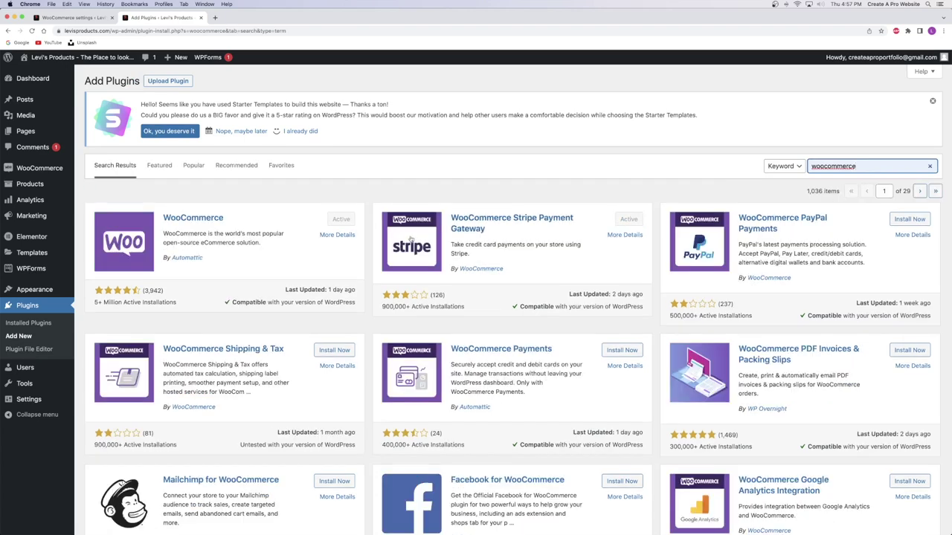
pyautogui.click(908, 219)
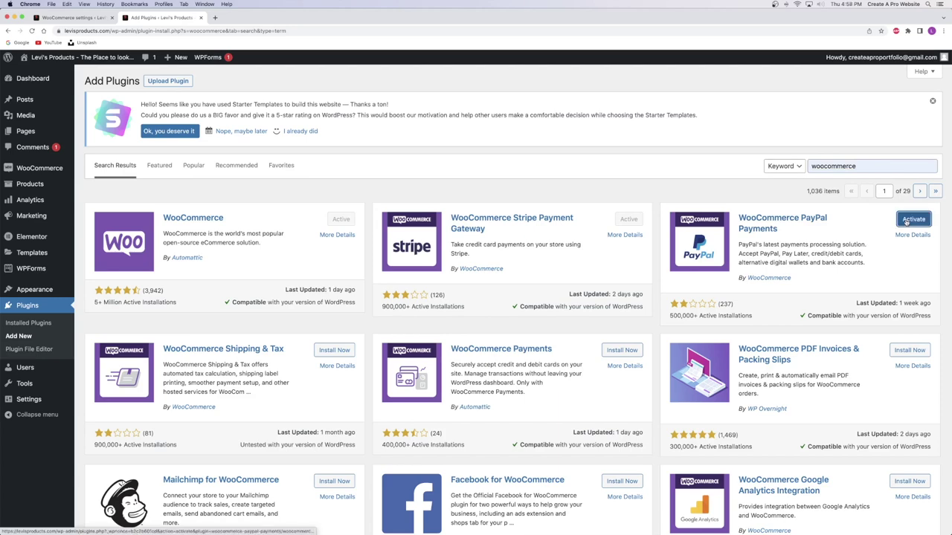
pyautogui.click(913, 219)
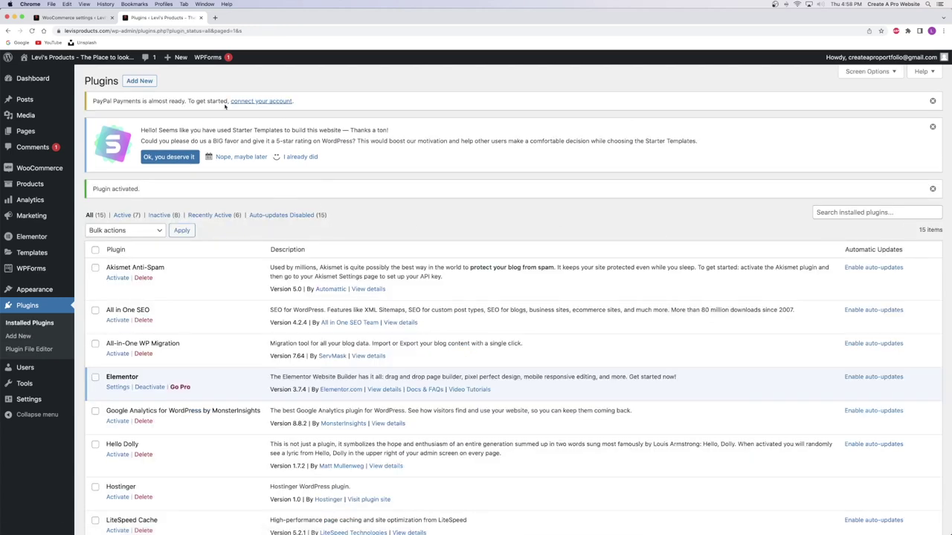
# Reload Payments settings to list the new Stripe and PayPal methods, then open Stripe Credit Card.
pyautogui.click(199, 17)
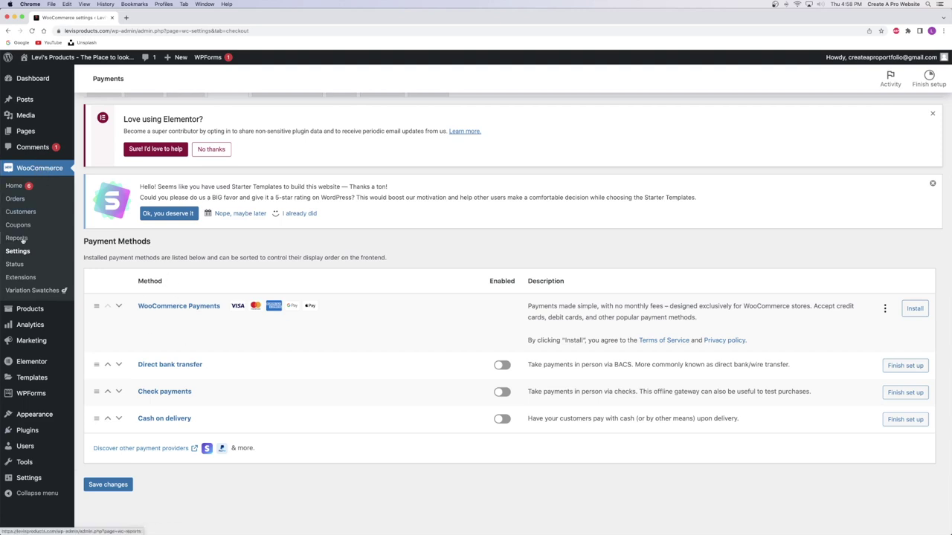
pyautogui.scroll(1, 169, 219)
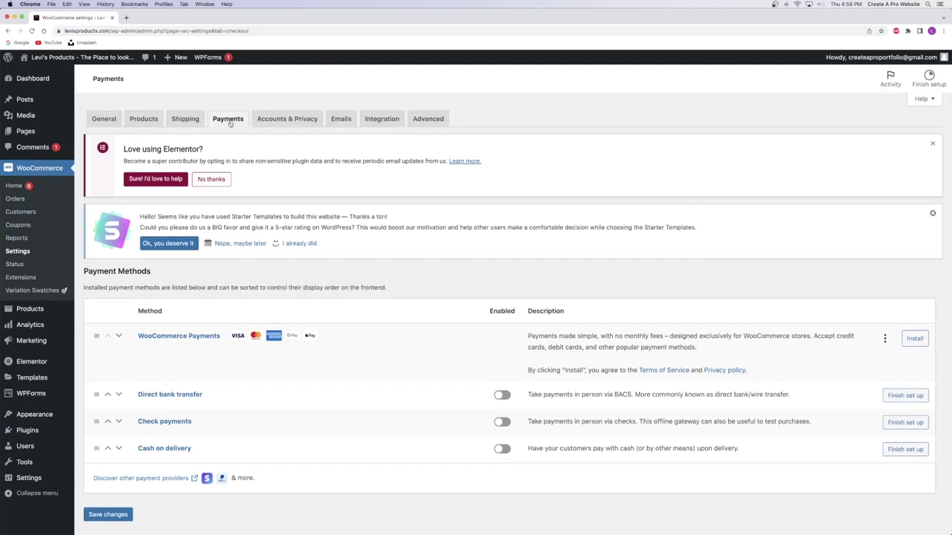
pyautogui.scroll(-1, 221, 273)
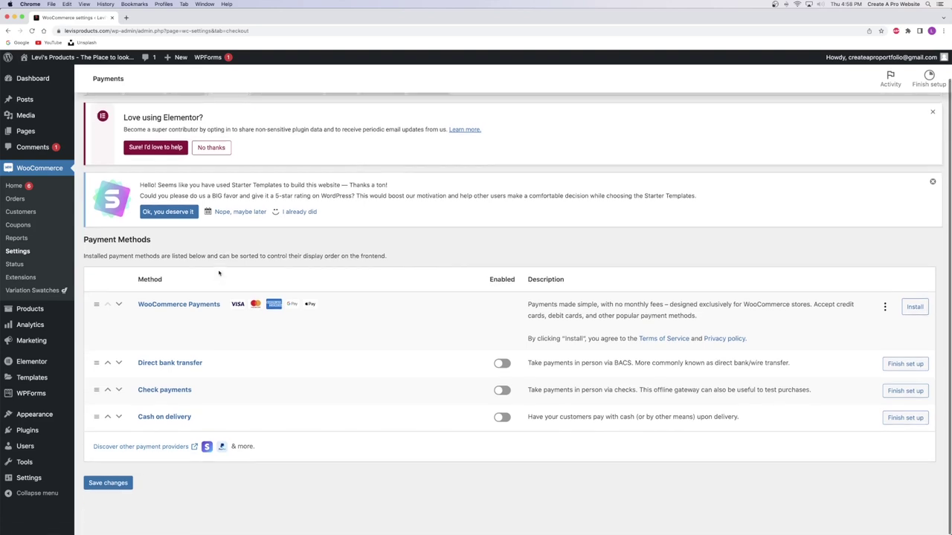
pyautogui.click(32, 31)
pyautogui.scroll(-8, 197, 212)
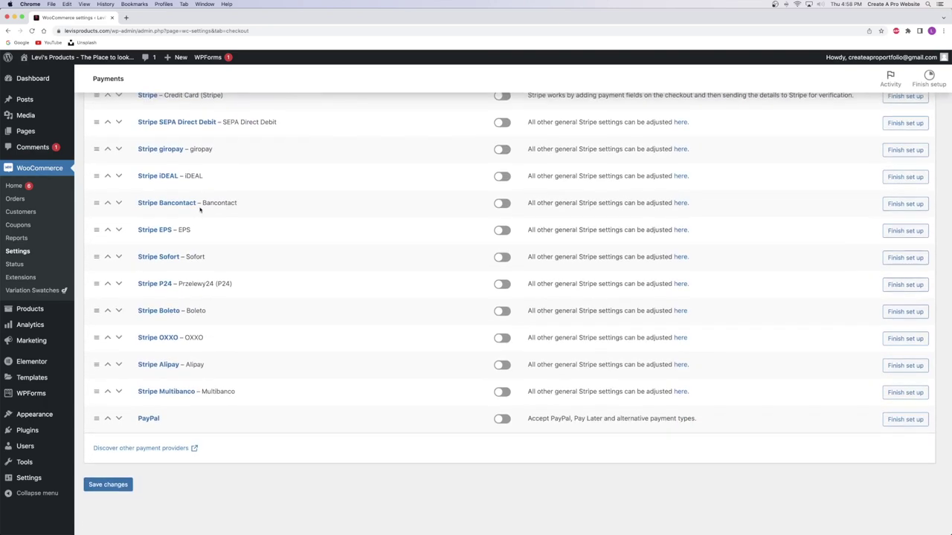
pyautogui.scroll(4, 199, 210)
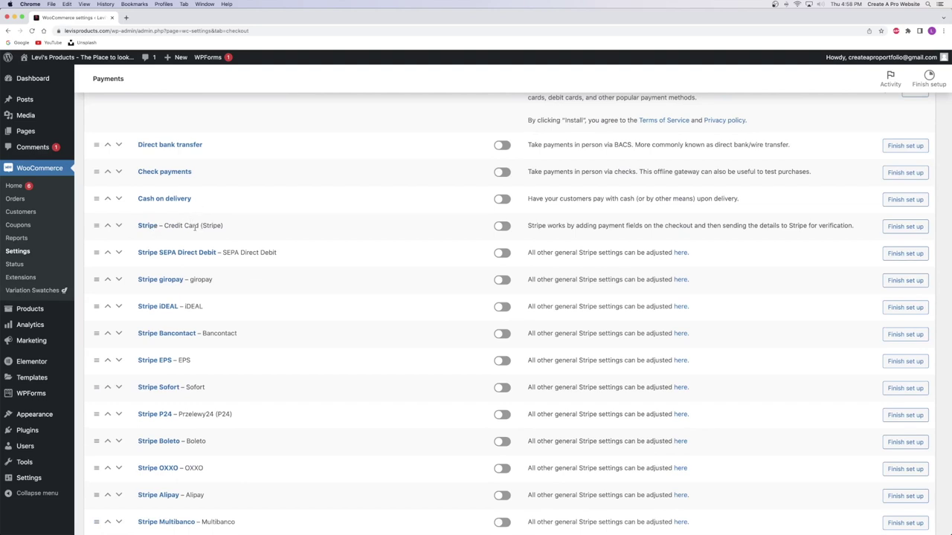
pyautogui.click(502, 226)
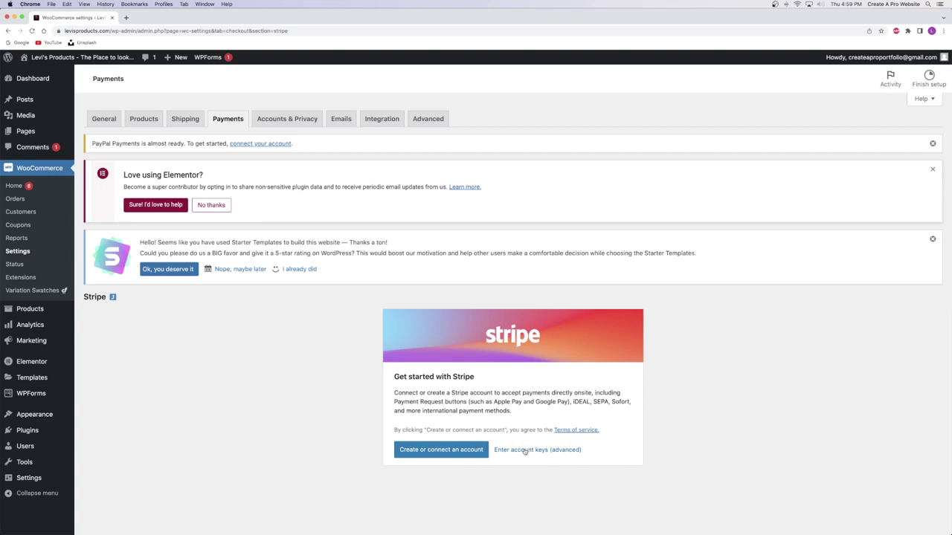
# Open the Stripe account keys form and open the Stripe Account link in a new tab.
pyautogui.click(533, 451)
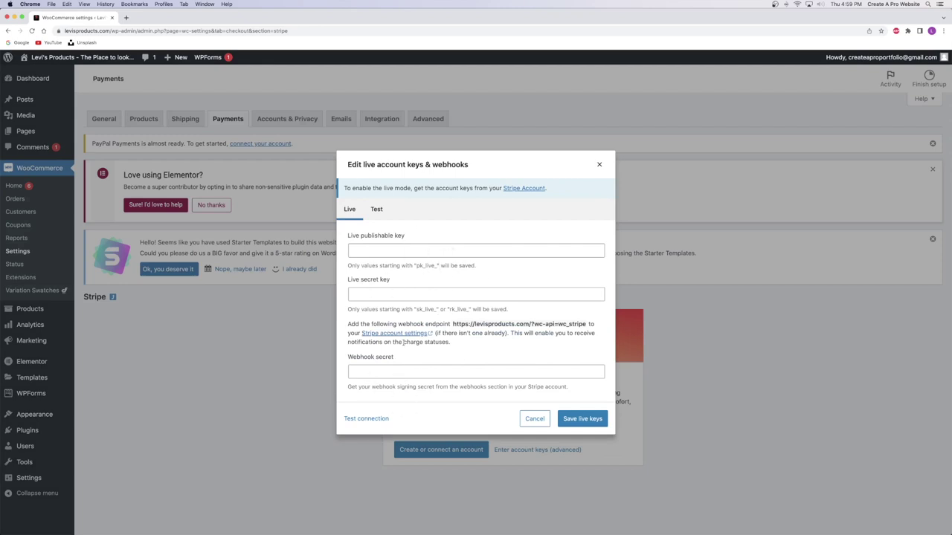
pyautogui.rightClick(522, 190)
pyautogui.click(539, 192)
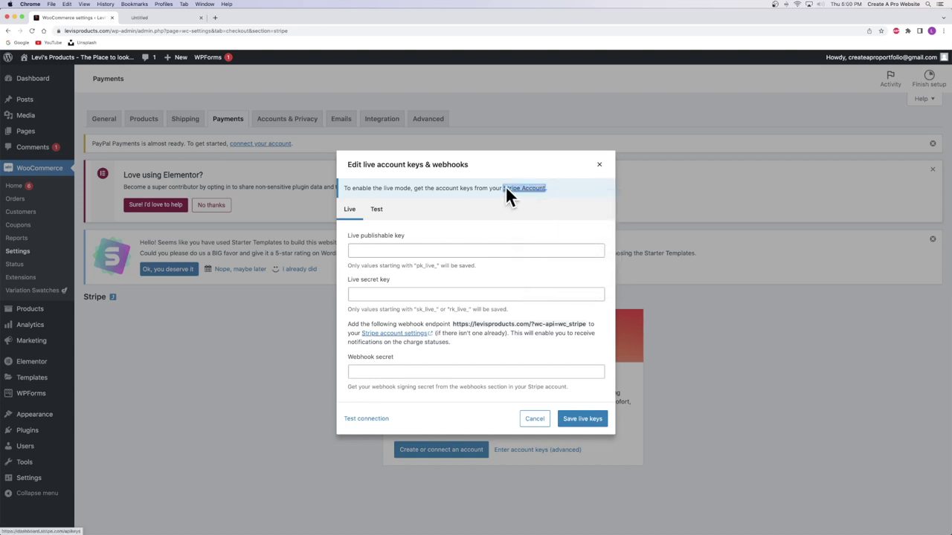
pyautogui.click(147, 18)
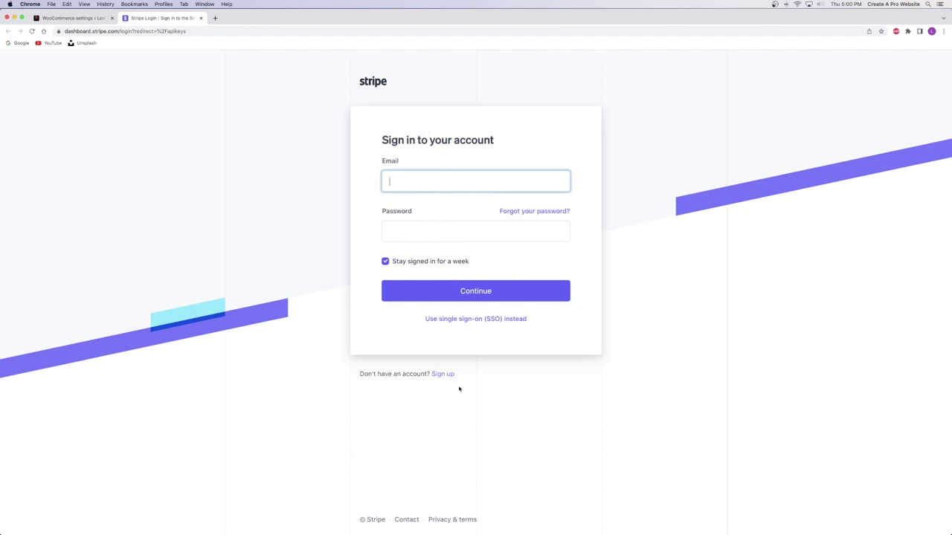
# Sign up for a new Stripe account with an e-mail address and start activating it.
pyautogui.click(439, 375)
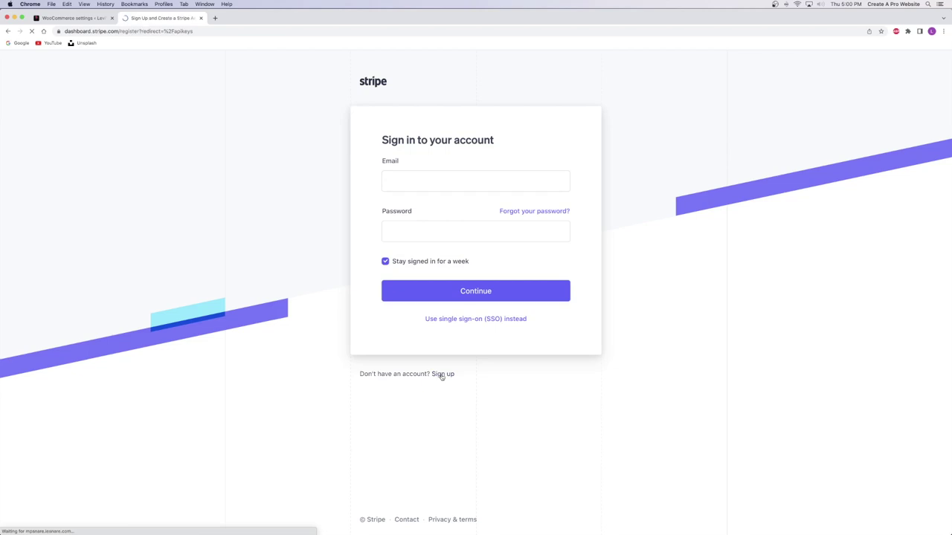
pyautogui.click(560, 151)
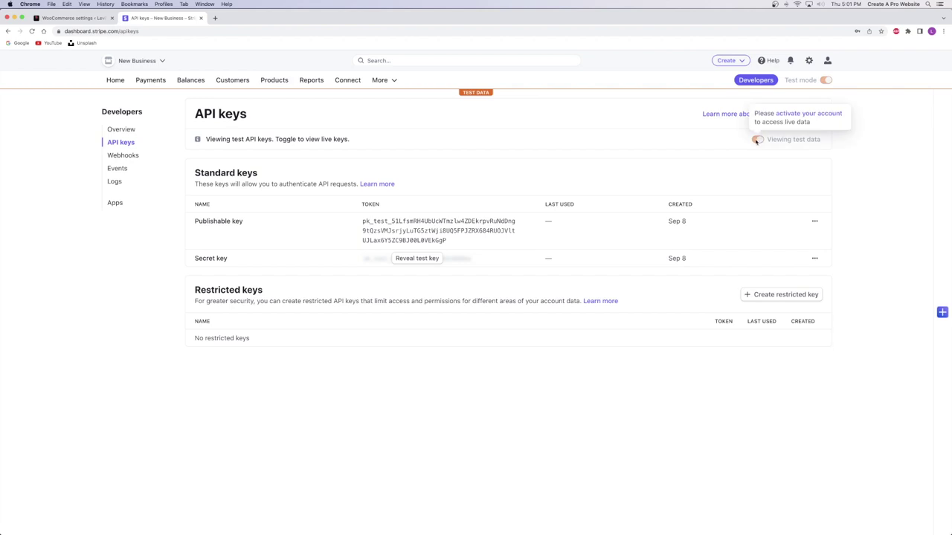
pyautogui.click(801, 117)
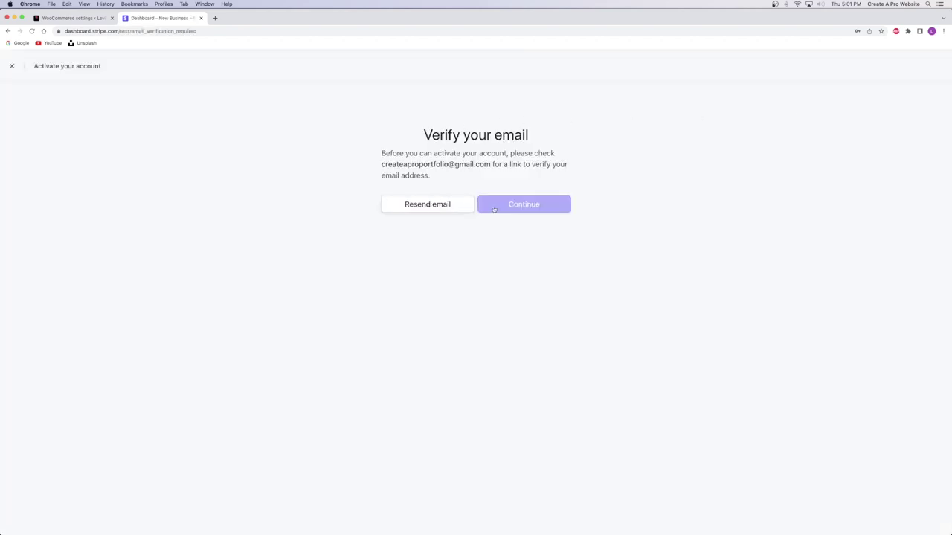
# Verify the Stripe account's e-mail address through Stripe's verification message in Gmail.
pyautogui.click(215, 17)
pyautogui.click(863, 66)
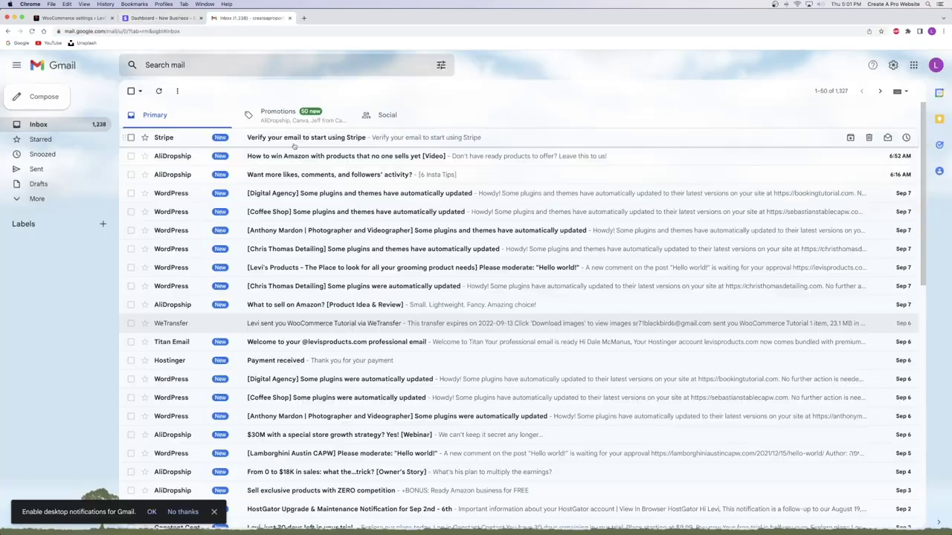
pyautogui.click(291, 141)
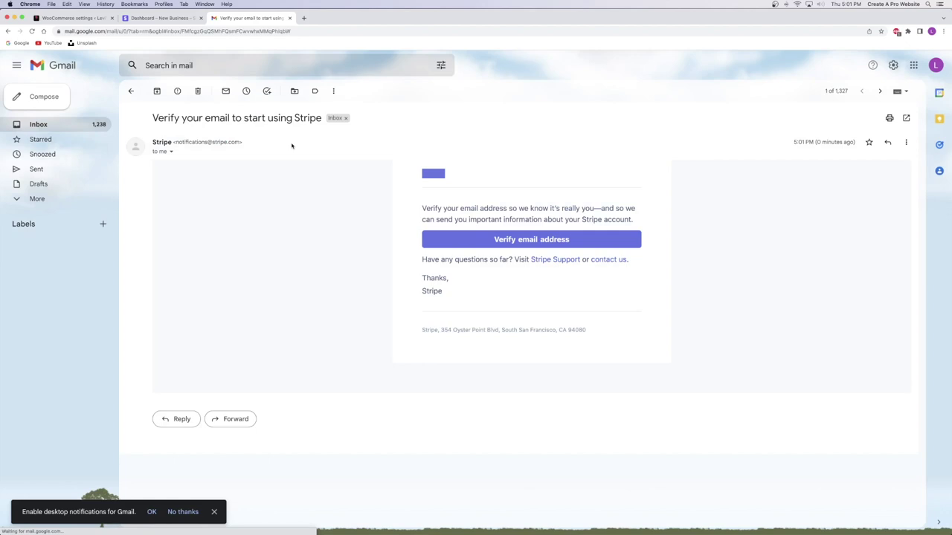
pyautogui.click(537, 238)
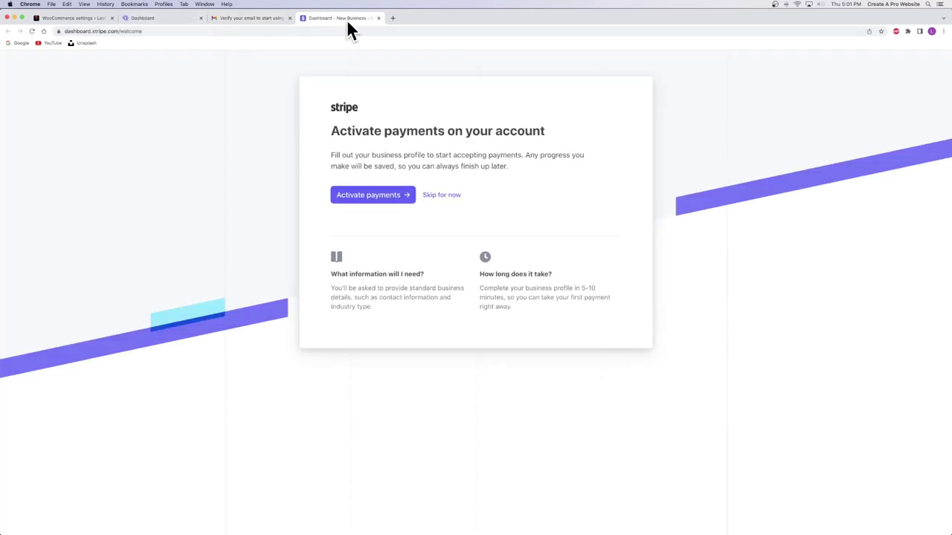
pyautogui.click(200, 18)
pyautogui.click(200, 18)
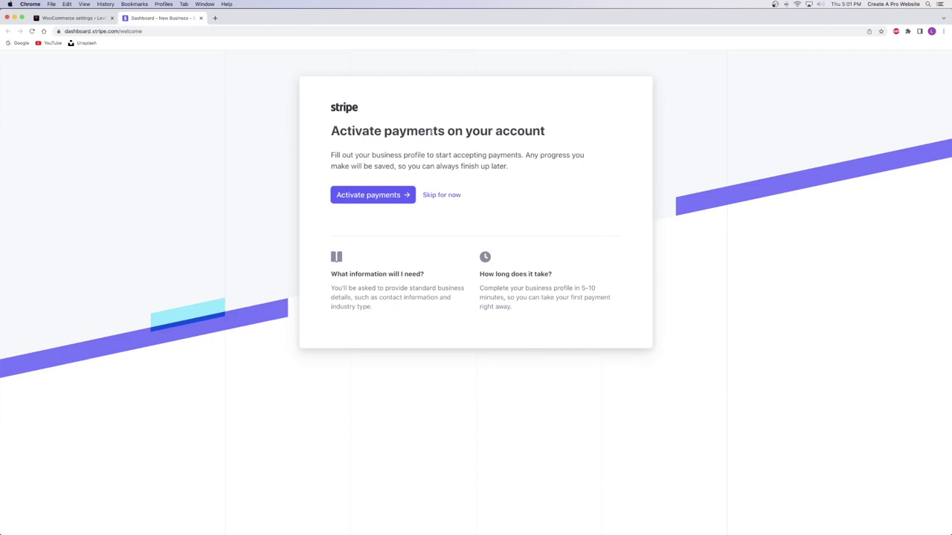
# Start activating payments from the Stripe Dashboard welcome page.
pyautogui.moveTo(372, 155); pyautogui.dragTo(446, 154)
pyautogui.click(469, 155)
pyautogui.click(372, 198)
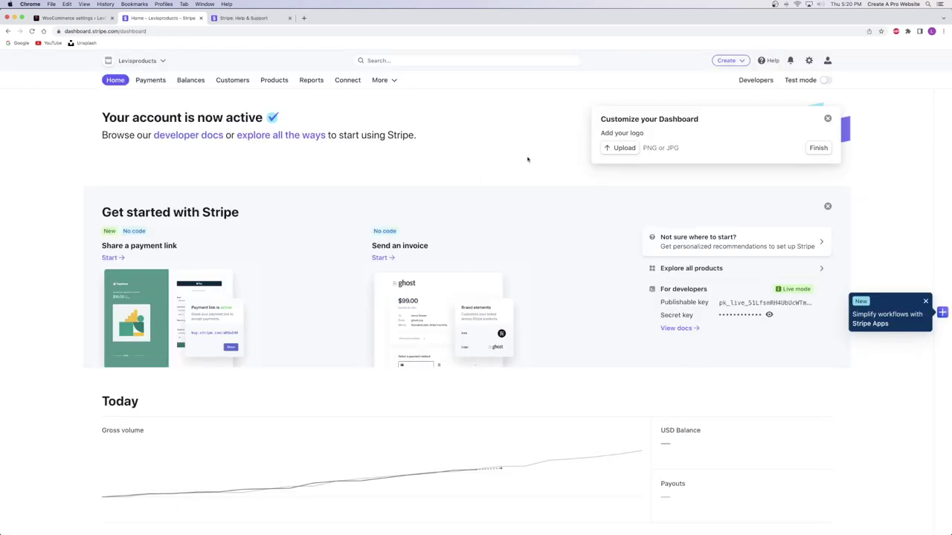
# Switch the Stripe Dashboard into test mode.
pyautogui.click(826, 82)
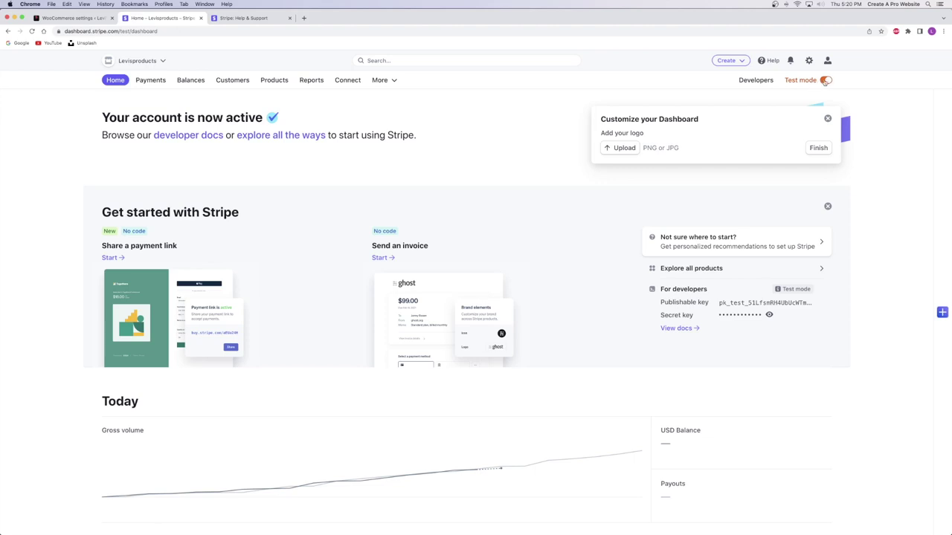
pyautogui.click(826, 80)
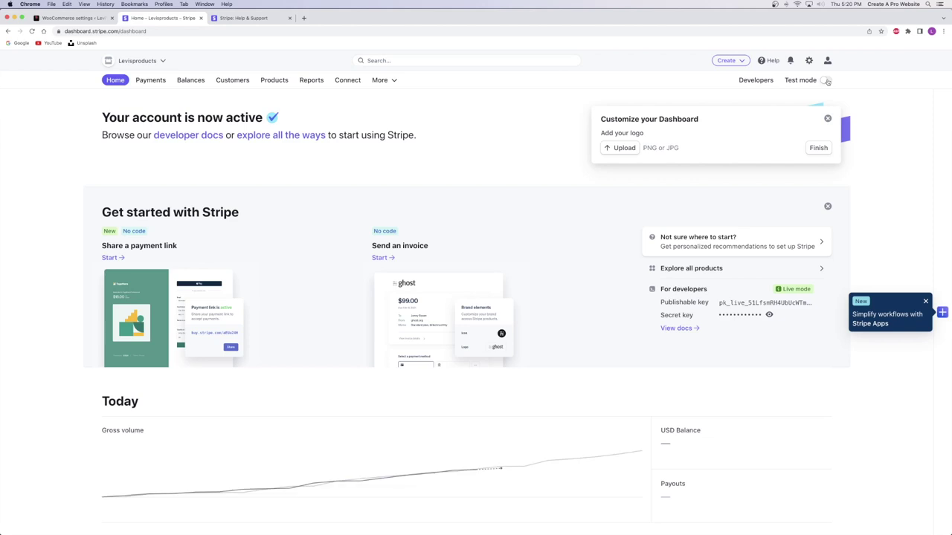
pyautogui.click(827, 80)
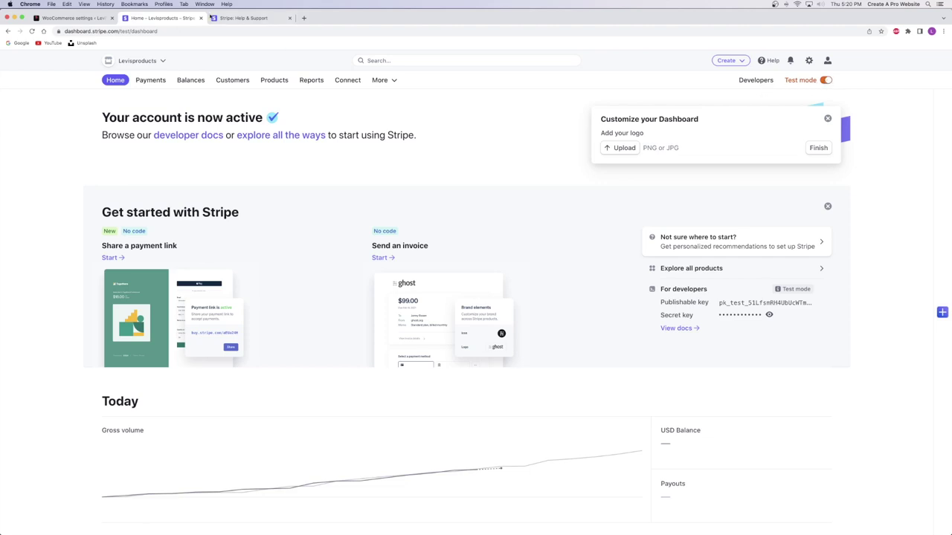
# Close the Help & Support page and show WooCommerce's test account key fields.
pyautogui.click(223, 19)
pyautogui.click(289, 18)
pyautogui.click(74, 18)
pyautogui.click(376, 210)
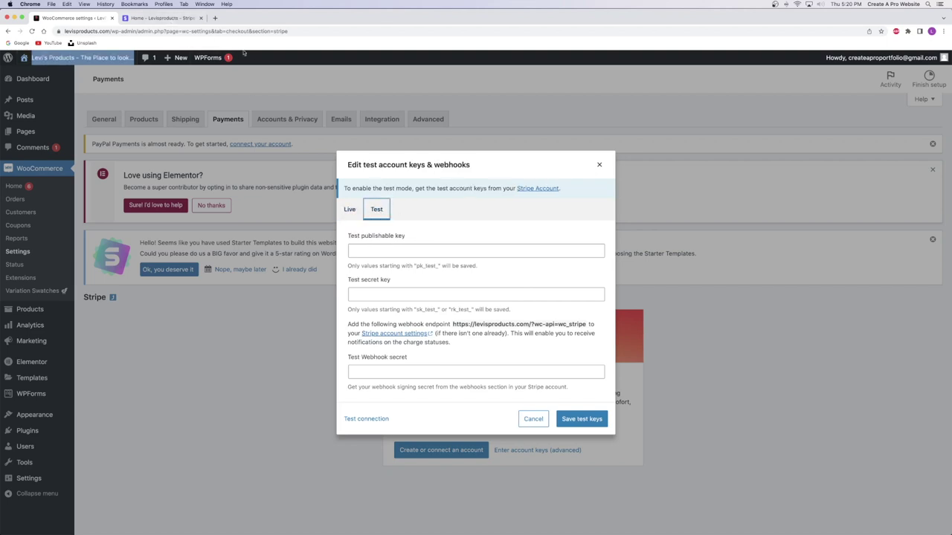
# Copy the Stripe test publishable key into WooCommerce's Test publishable key field.
pyautogui.click(160, 18)
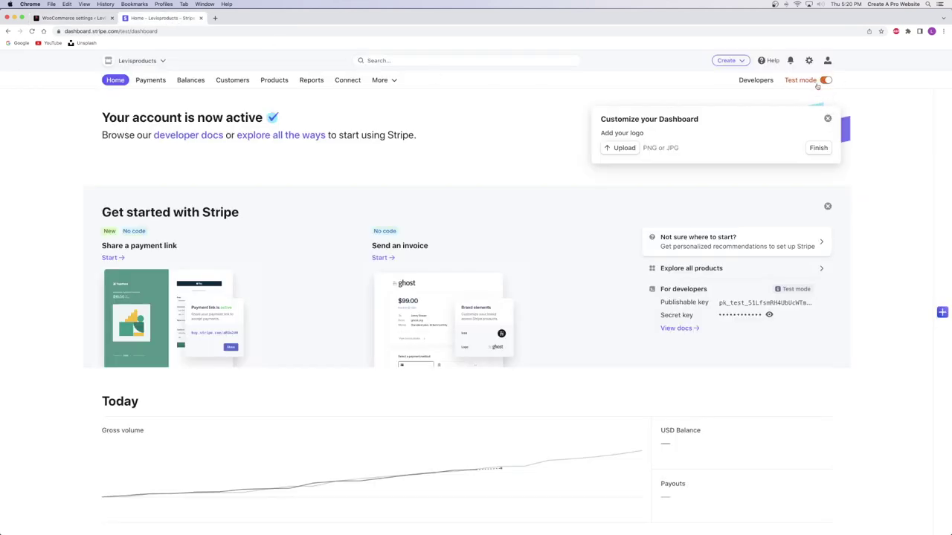
pyautogui.click(752, 81)
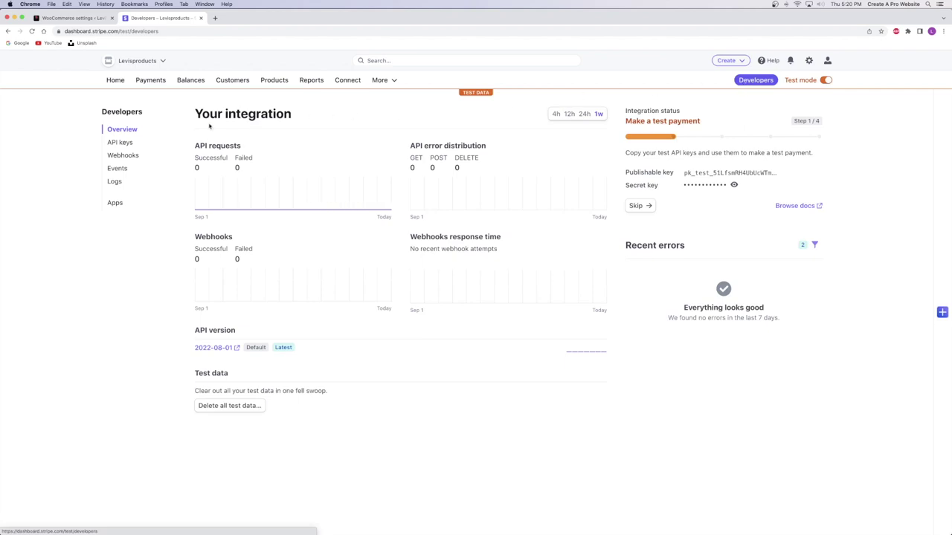
pyautogui.click(120, 143)
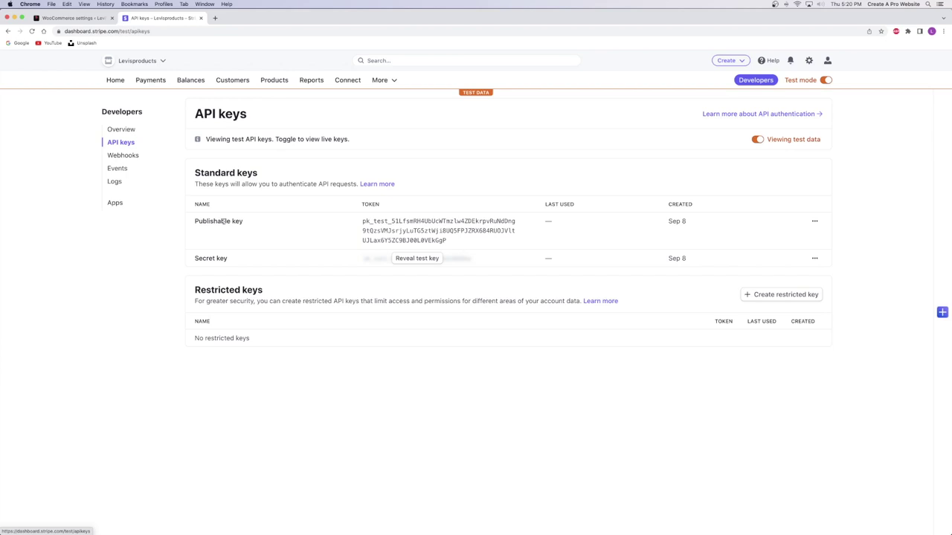
pyautogui.click(411, 230)
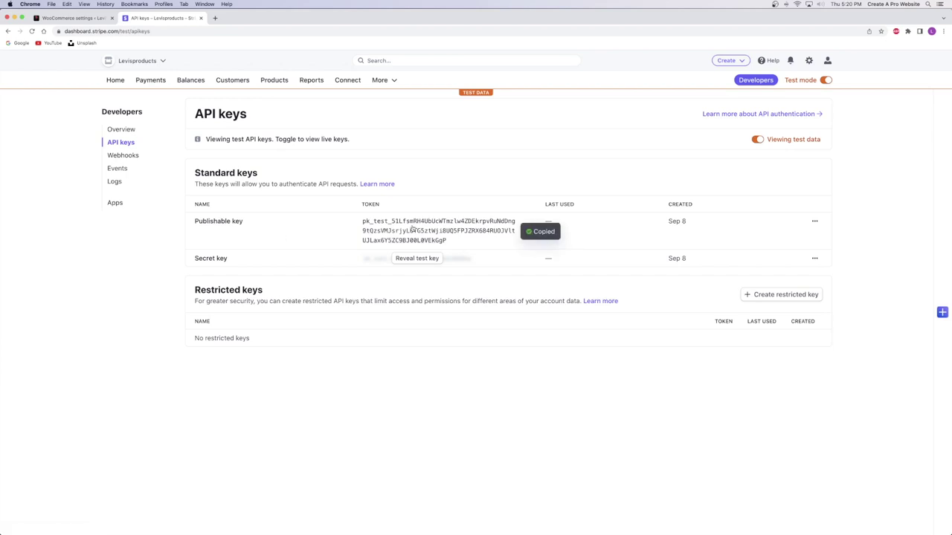
pyautogui.click(70, 20)
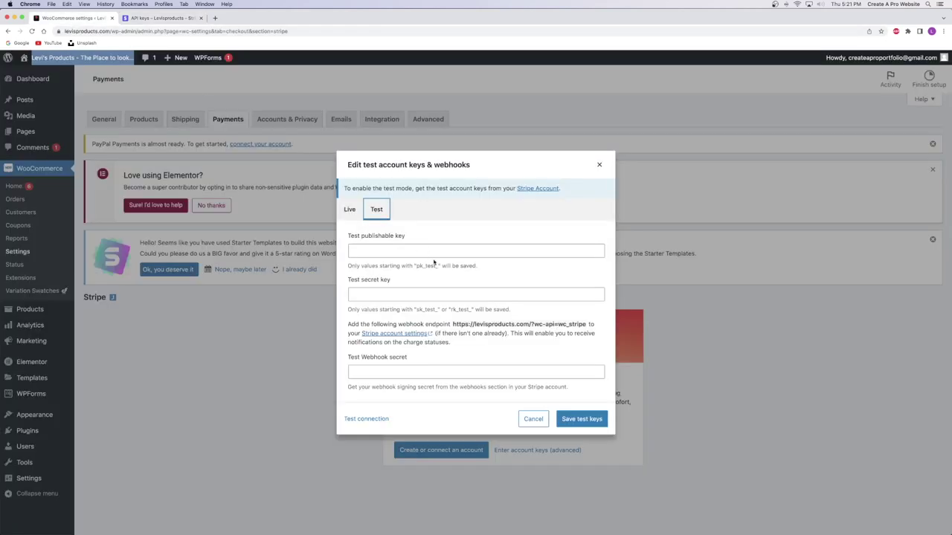
pyautogui.click(408, 252)
pyautogui.press('super+v')
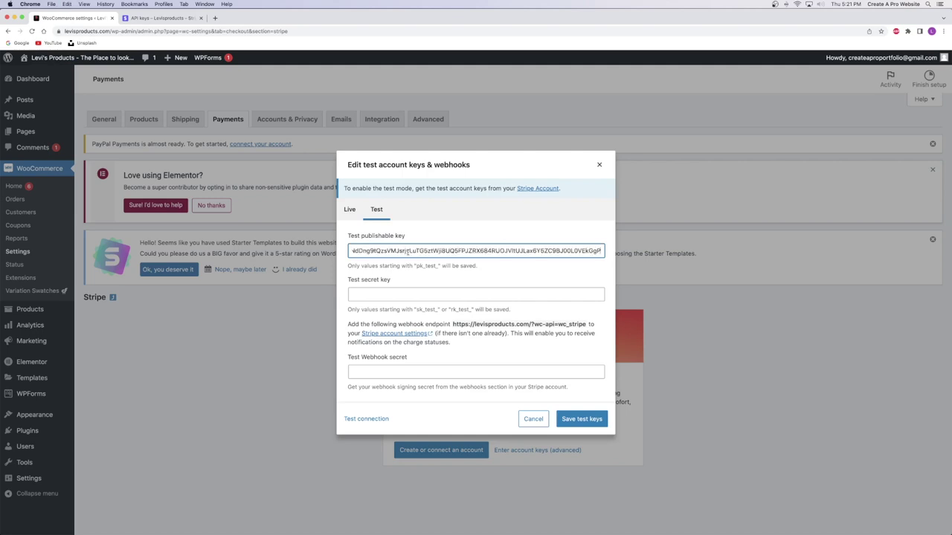
# Reveal the Stripe test secret key and paste it into WooCommerce's Test secret key field.
pyautogui.click(164, 20)
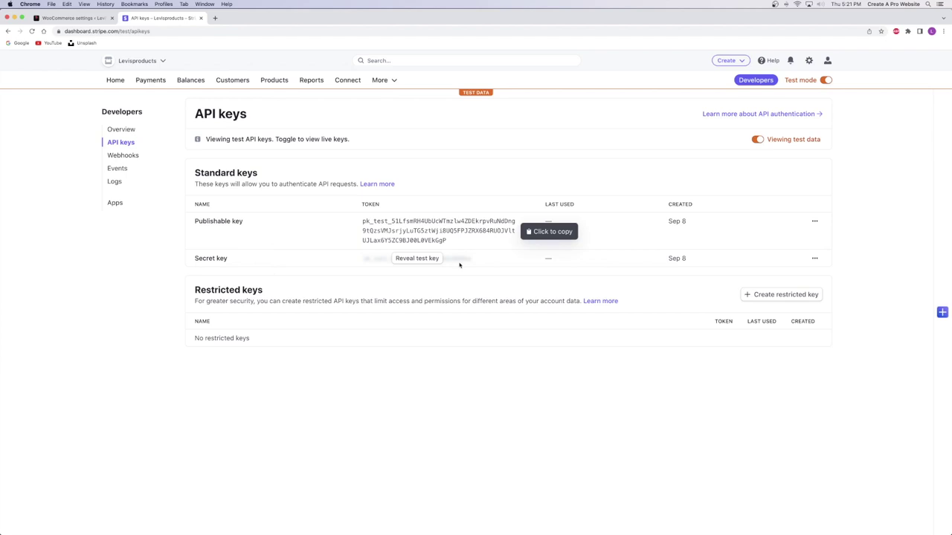
pyautogui.click(423, 260)
pyautogui.click(513, 268)
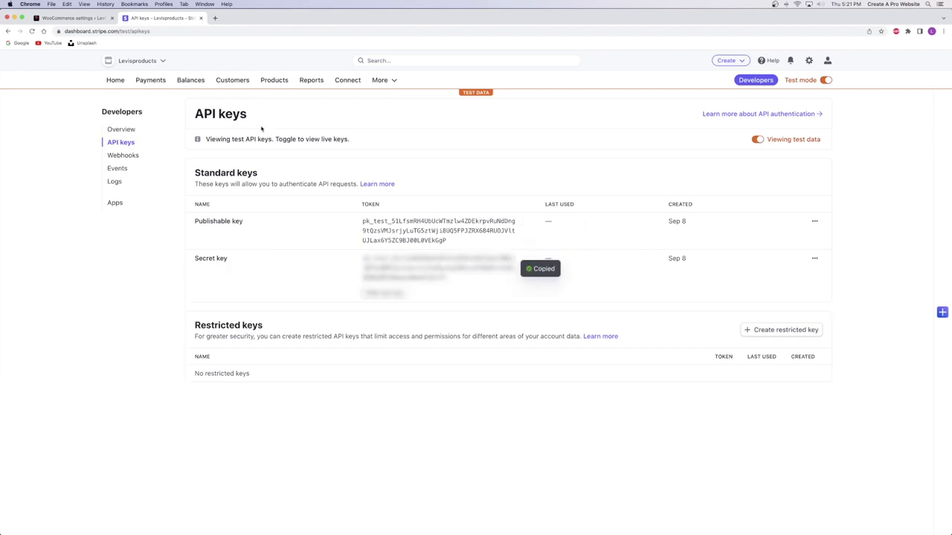
pyautogui.click(67, 18)
pyautogui.click(375, 294)
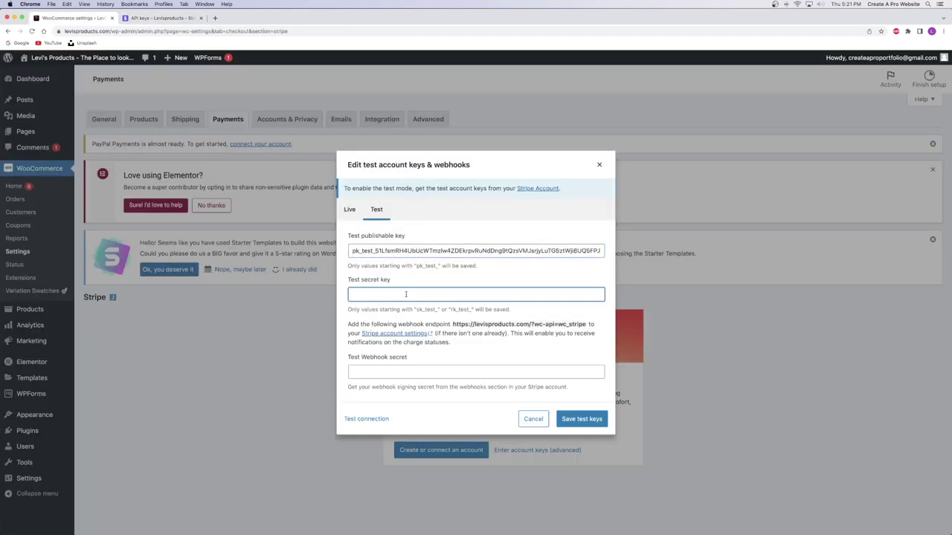
pyautogui.press('super+v')
pyautogui.click(364, 366)
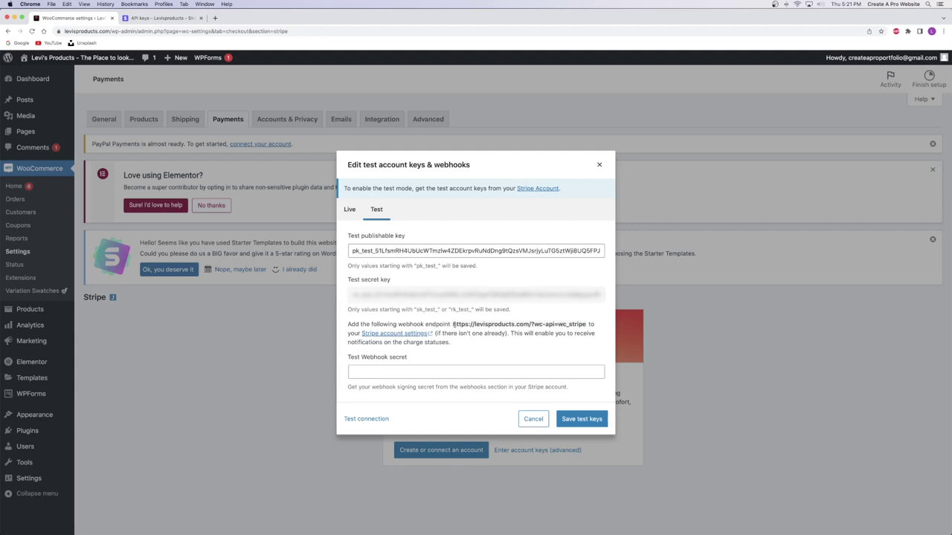
# Copy the webhook endpoint URL from WooCommerce and open Stripe's Webhooks page.
pyautogui.moveTo(453, 325); pyautogui.dragTo(586, 325)
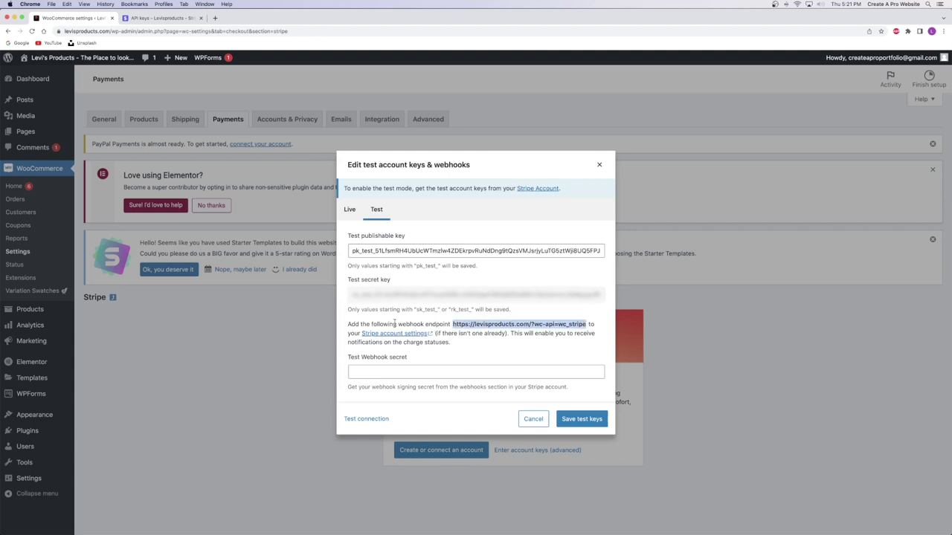
pyautogui.press('super+c')
pyautogui.click(473, 339)
pyautogui.click(152, 17)
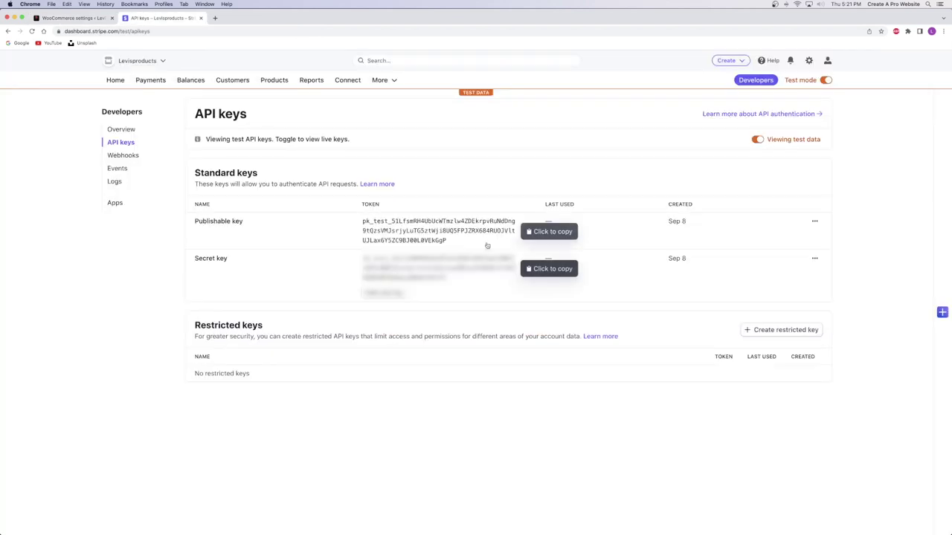
pyautogui.click(121, 156)
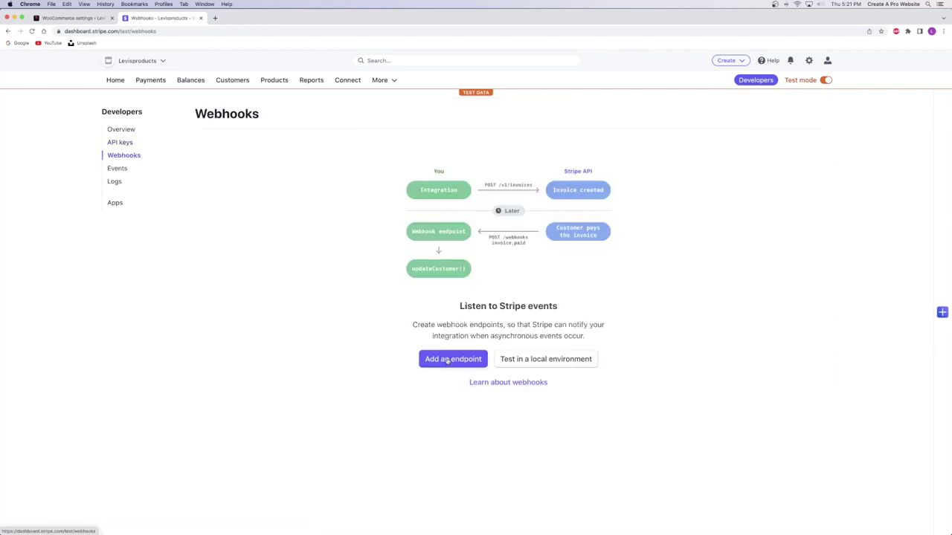
pyautogui.click(448, 360)
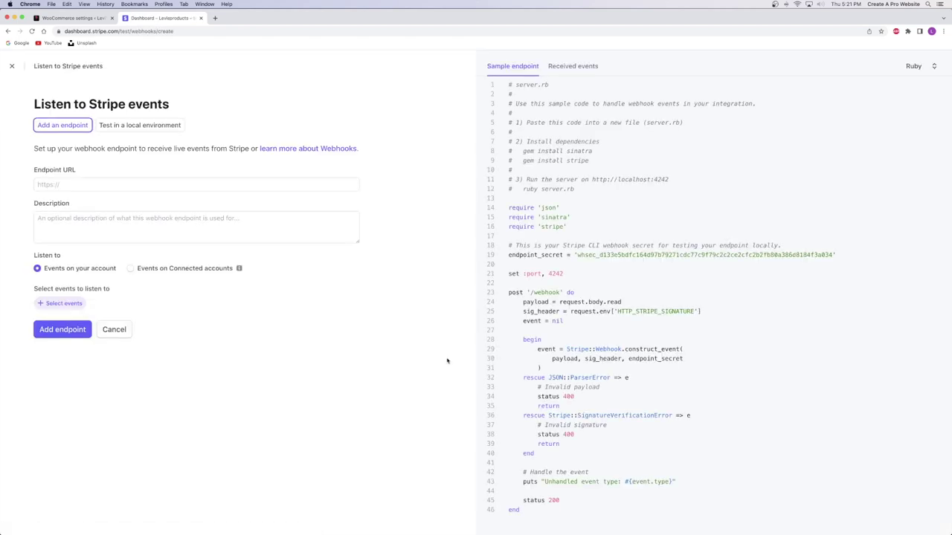
pyautogui.click(69, 182)
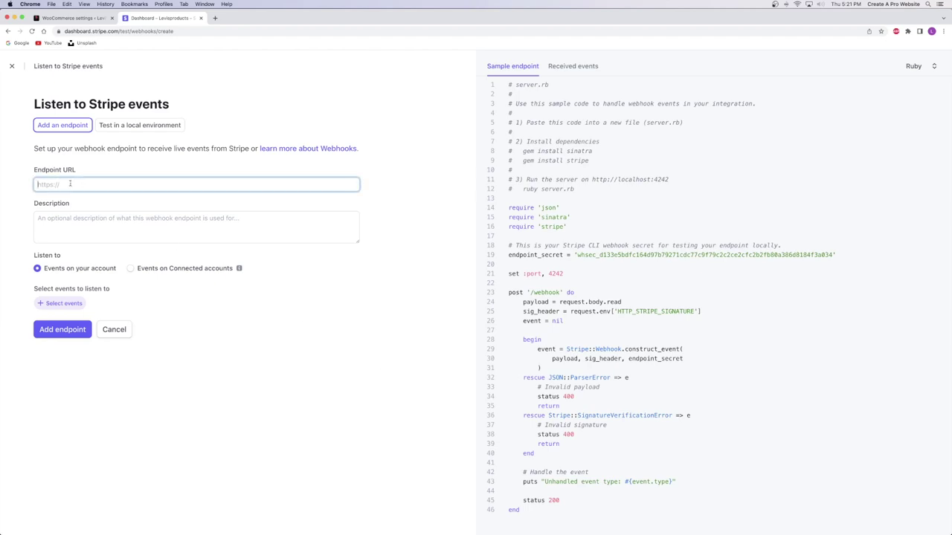
pyautogui.press('super+v')
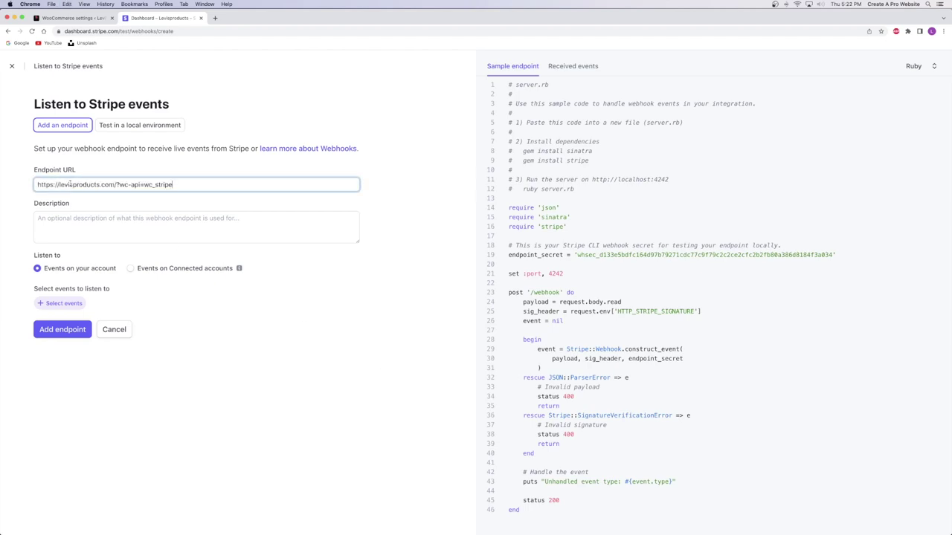
pyautogui.click(62, 329)
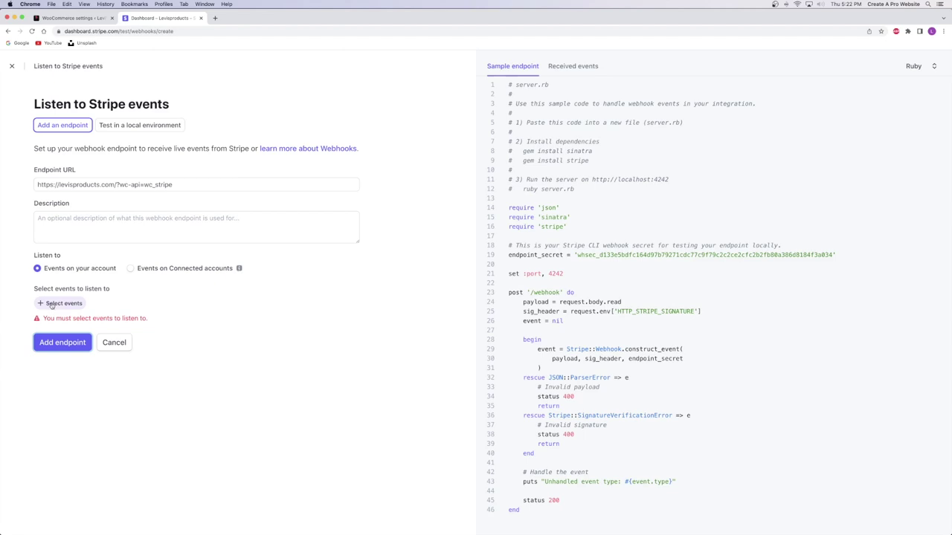
# Subscribe the endpoint to all 13 Charge events, create it, and copy its ID.
pyautogui.click(56, 304)
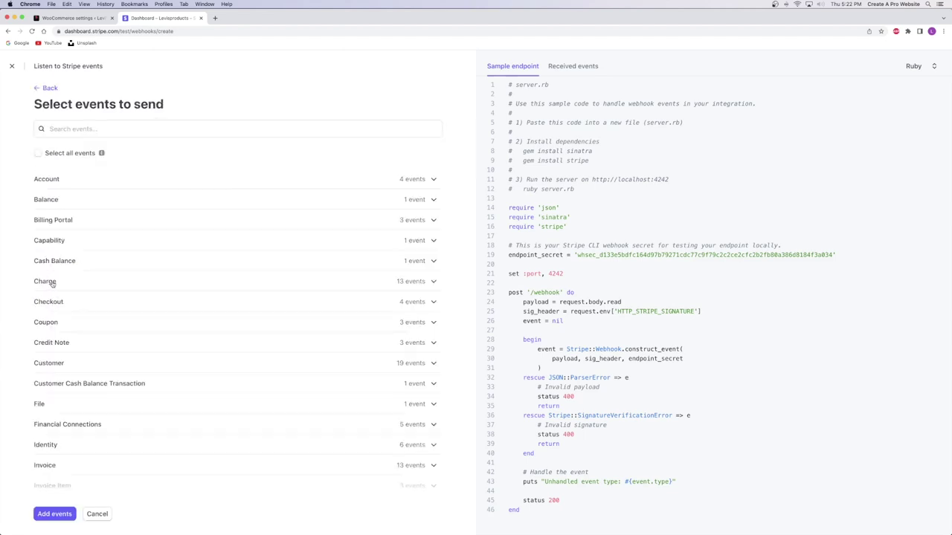
pyautogui.click(435, 282)
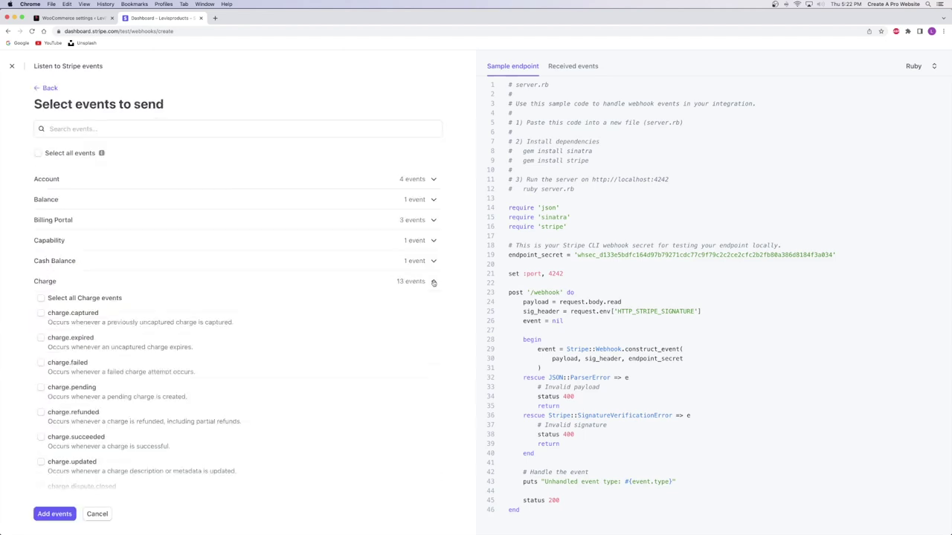
pyautogui.click(41, 299)
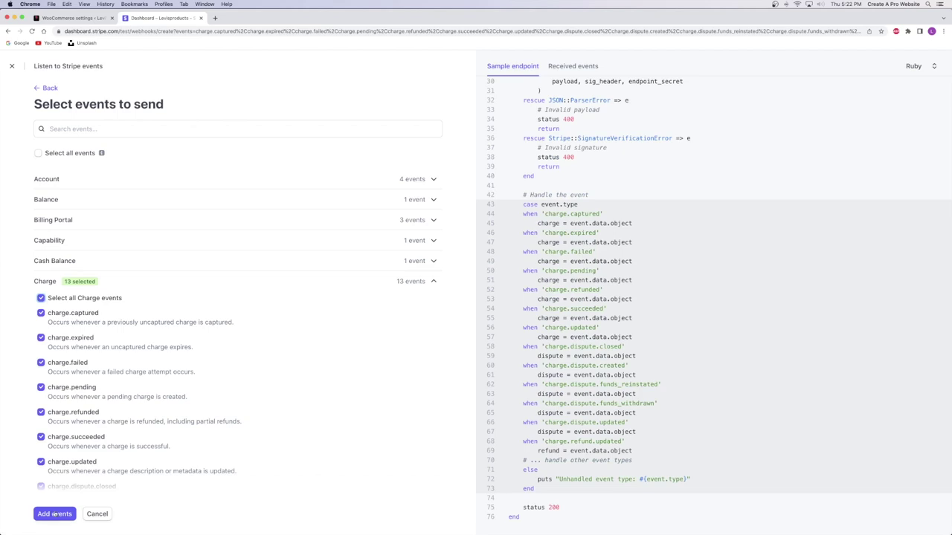
pyautogui.click(55, 514)
pyautogui.scroll(-2, 54, 514)
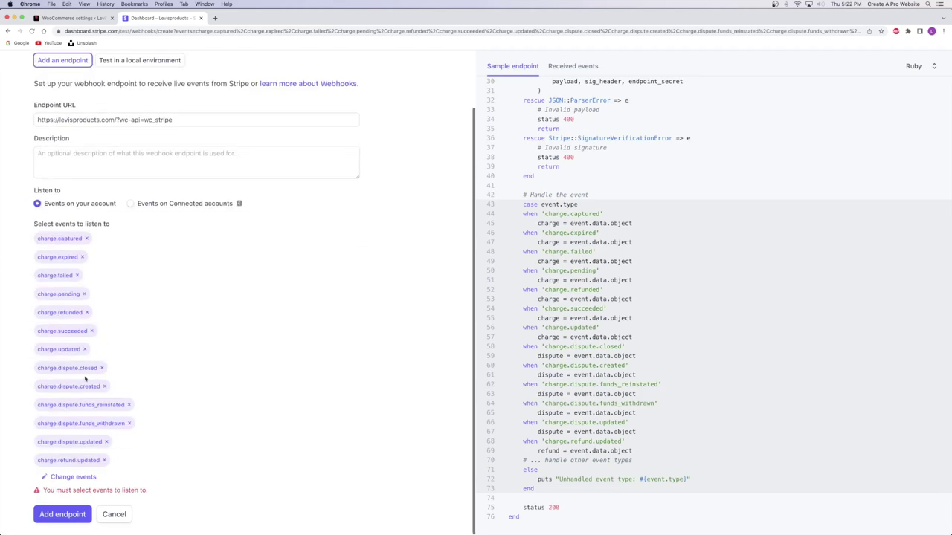
pyautogui.click(49, 516)
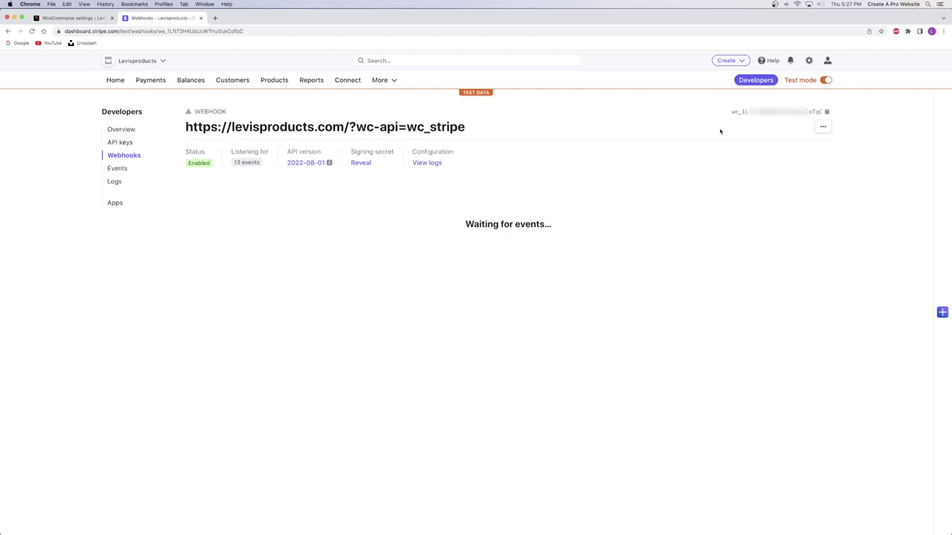
pyautogui.click(748, 112)
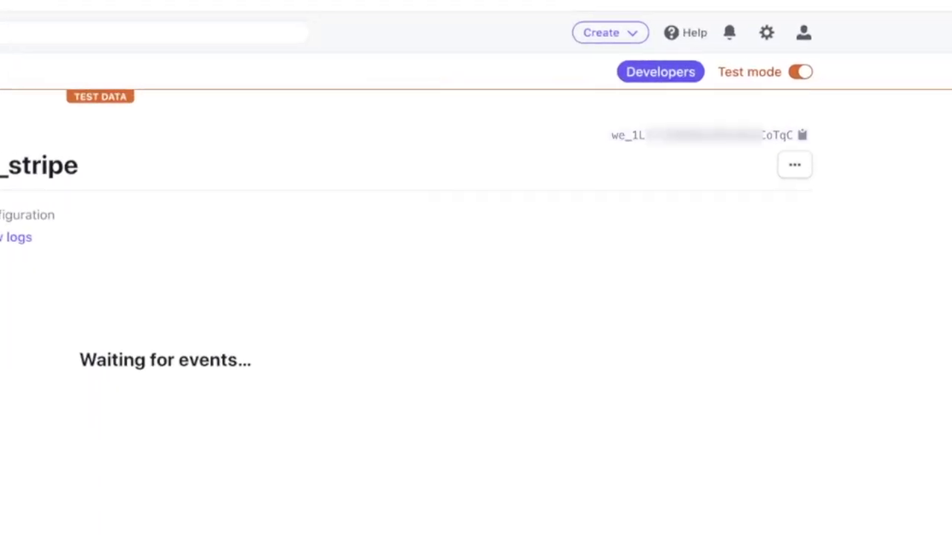
# Paste the webhook secret into Test Webhook secret and save the Stripe test keys.
pyautogui.click(71, 18)
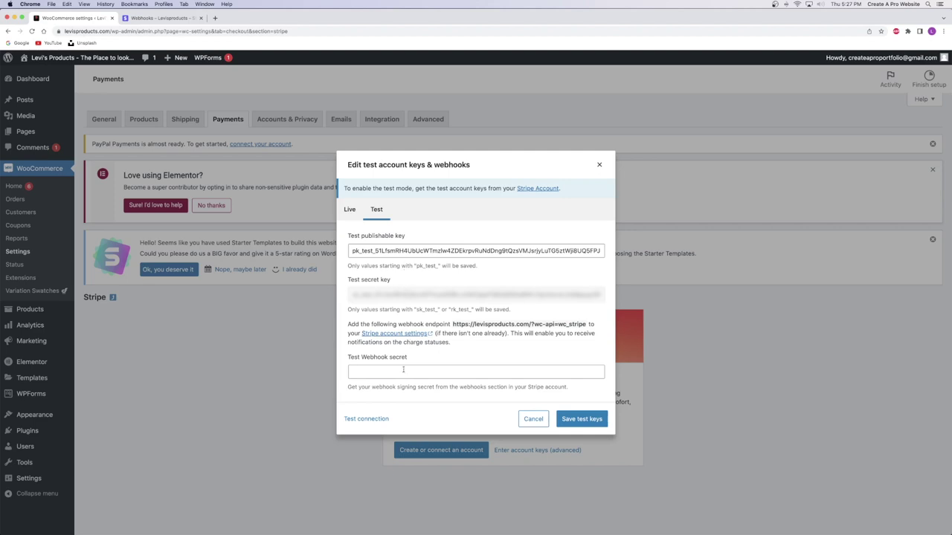
pyautogui.click(403, 370)
pyautogui.press('super+v')
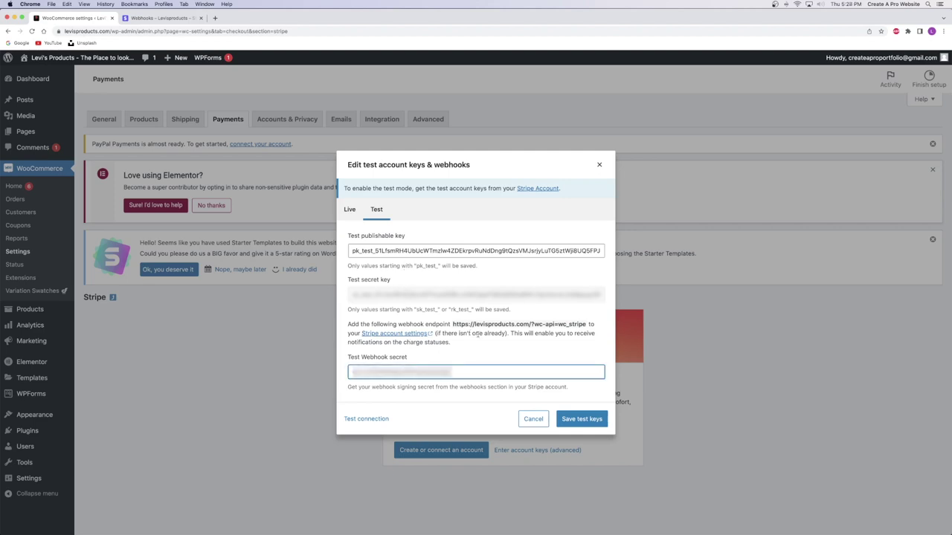
pyautogui.click(578, 421)
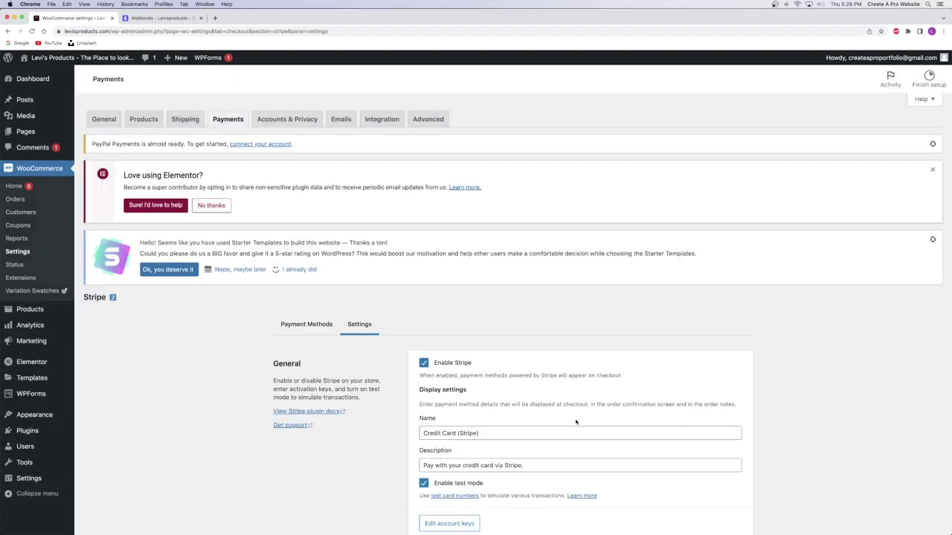
# Rename the Stripe payment method from 'Credit Card (Stripe)' to 'Credit Card' and save changes.
pyautogui.scroll(-2, 573, 422)
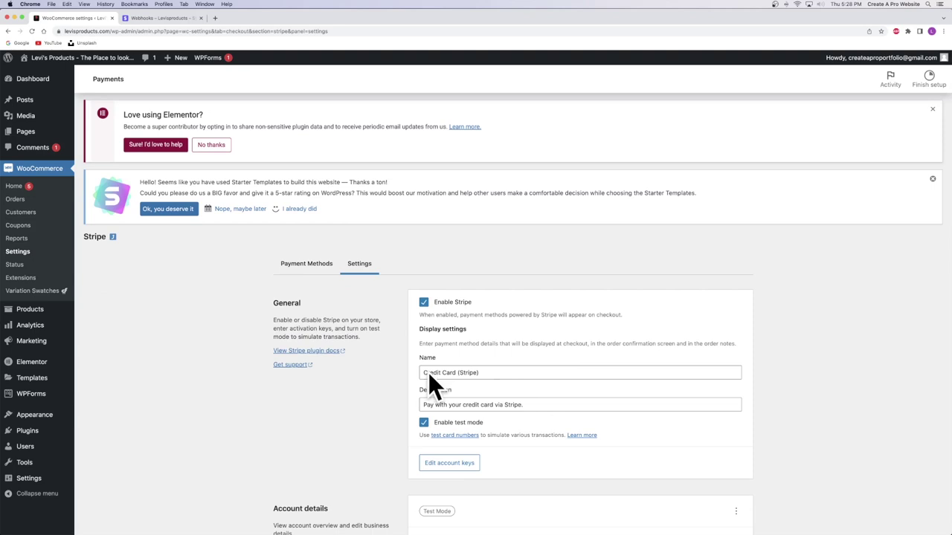
pyautogui.moveTo(481, 372); pyautogui.dragTo(457, 373)
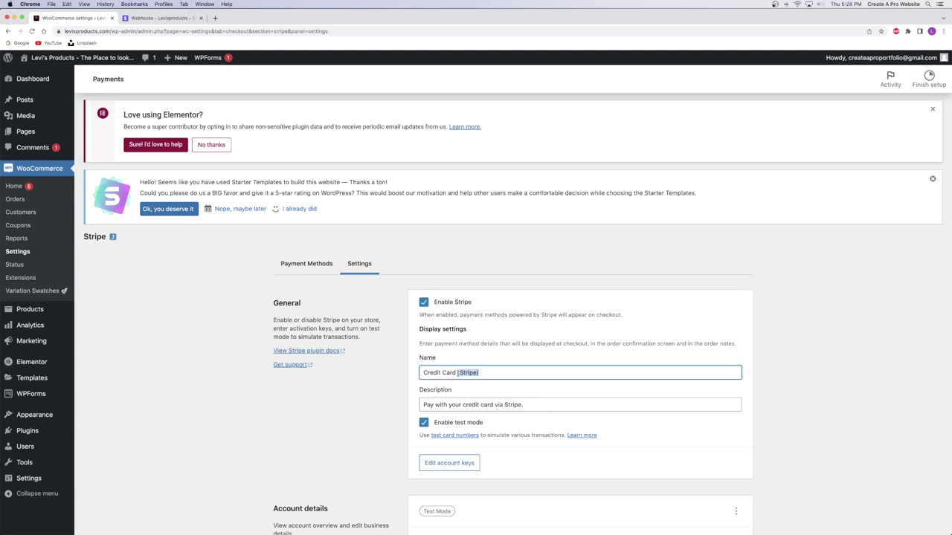
pyautogui.press('BackSpace')
pyautogui.click(524, 405)
pyautogui.scroll(-2, 470, 446)
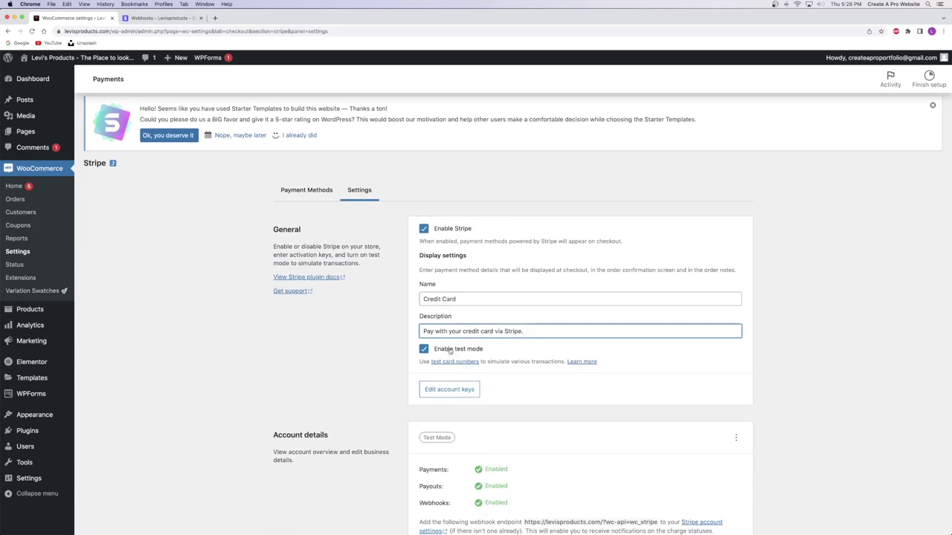
pyautogui.scroll(-10, 452, 352)
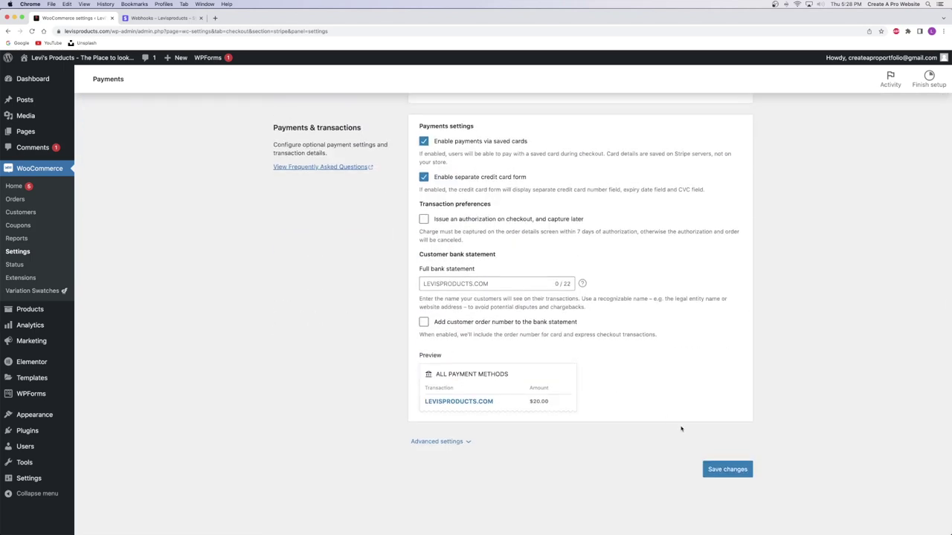
pyautogui.click(728, 469)
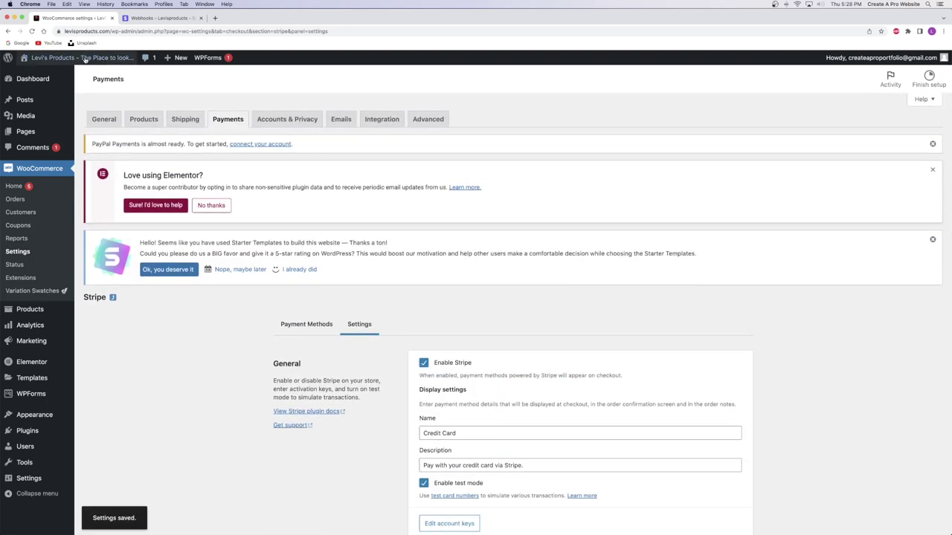
# Open the storefront shop page in a new browser tab.
pyautogui.moveTo(75, 59)
pyautogui.rightClick(41, 86)
pyautogui.click(67, 90)
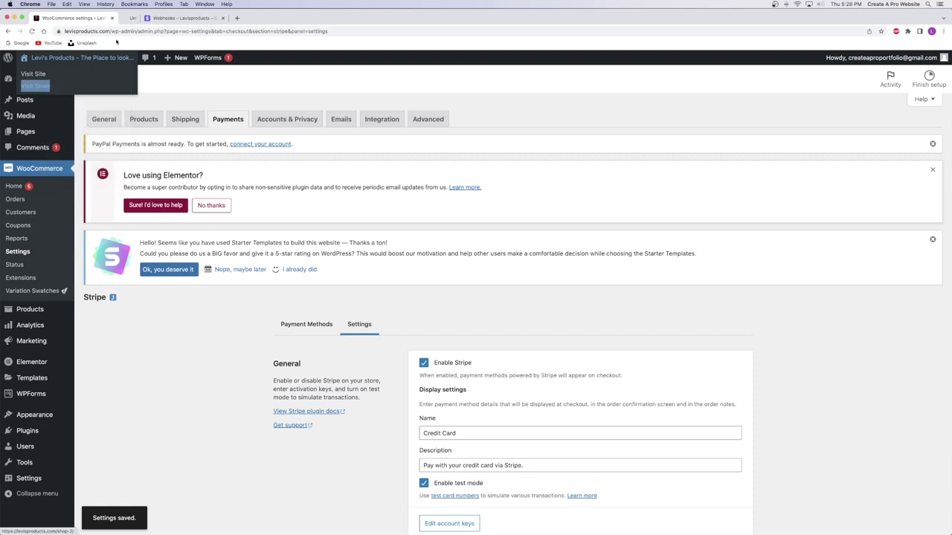
pyautogui.click(131, 18)
pyautogui.scroll(-3, 367, 163)
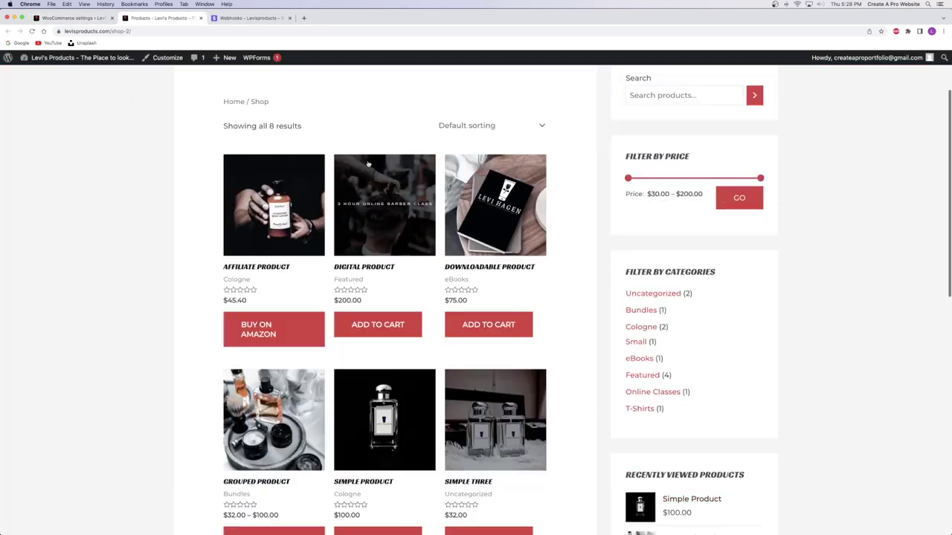
pyautogui.scroll(-2, 368, 164)
# Add Simple Product to the cart, remove Downloadable Product, and proceed to checkout.
pyautogui.click(367, 353)
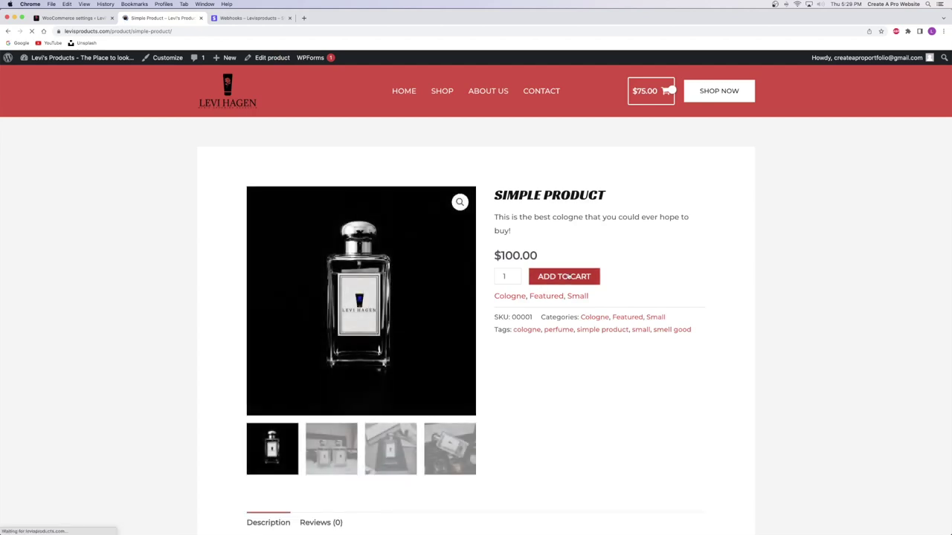
pyautogui.click(569, 277)
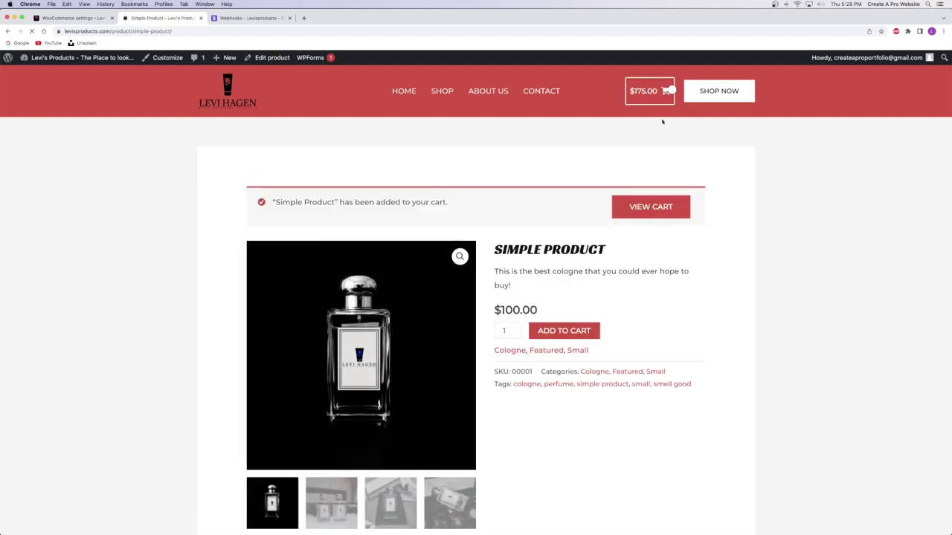
pyautogui.click(652, 208)
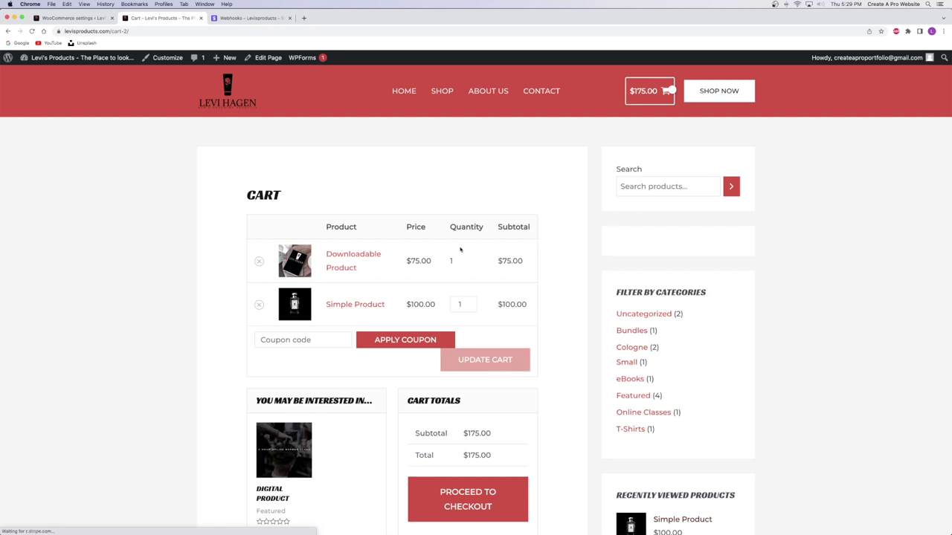
pyautogui.click(258, 263)
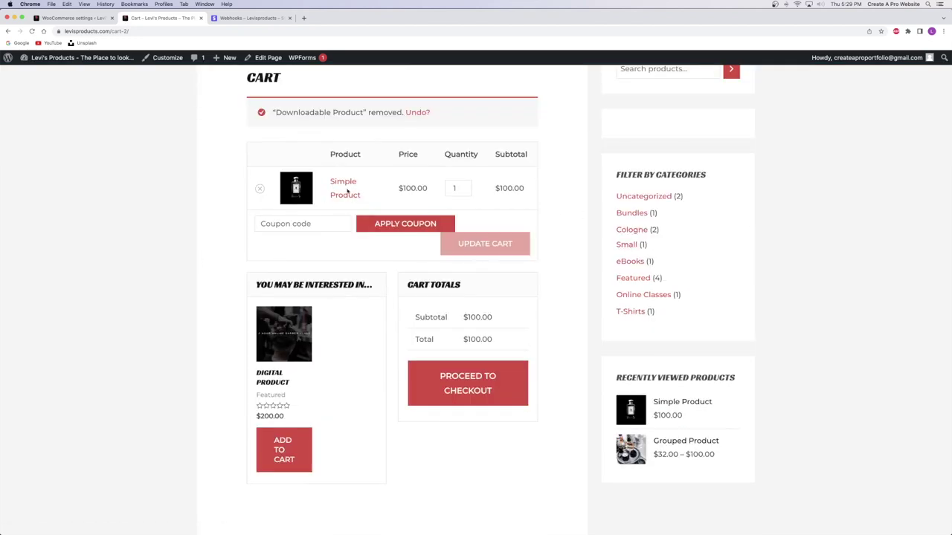
pyautogui.click(467, 382)
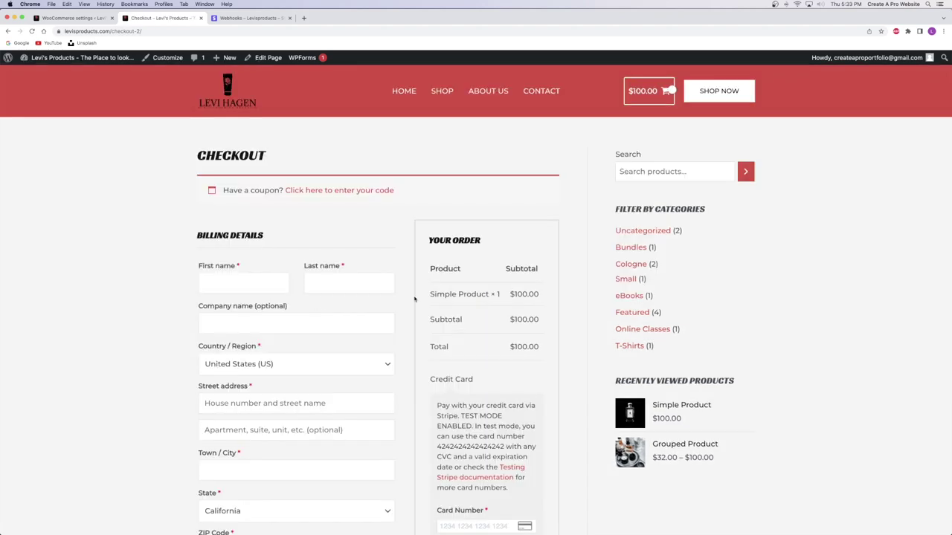
pyautogui.scroll(-5, 415, 299)
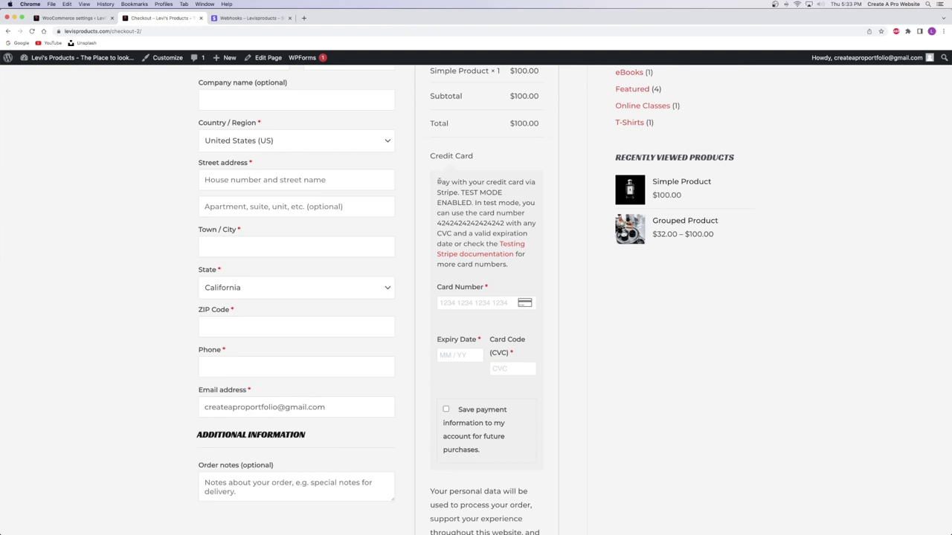
pyautogui.moveTo(516, 262); pyautogui.dragTo(436, 172)
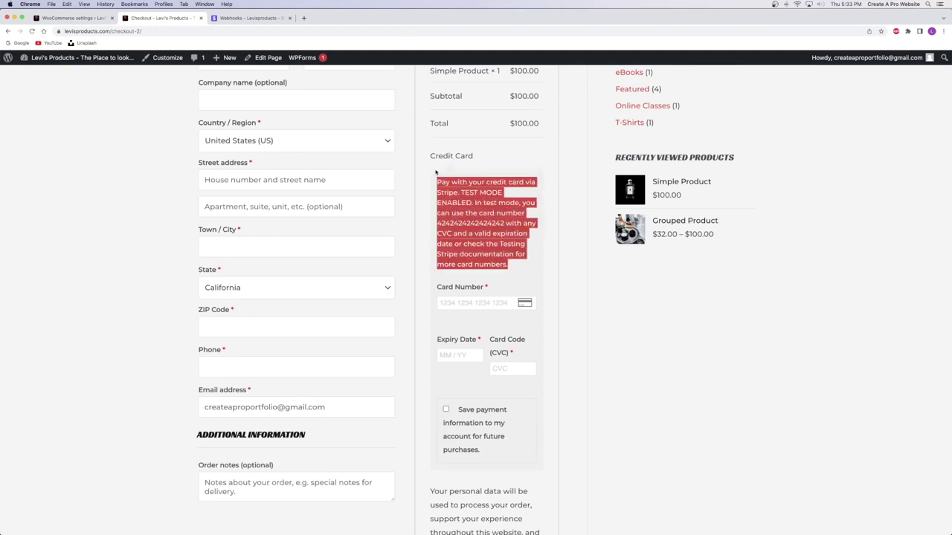
pyautogui.click(480, 214)
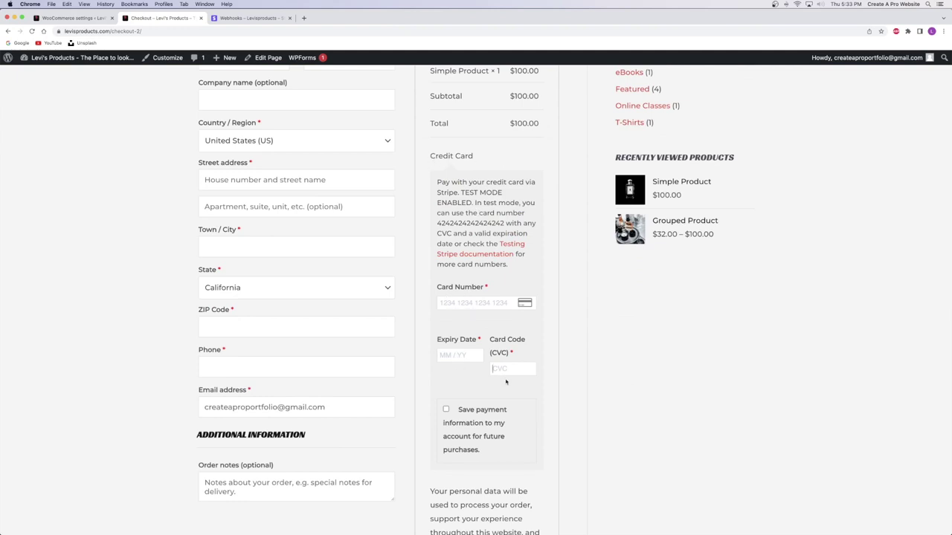
pyautogui.doubleClick(453, 222)
pyautogui.click(465, 300)
pyautogui.press('super+v')
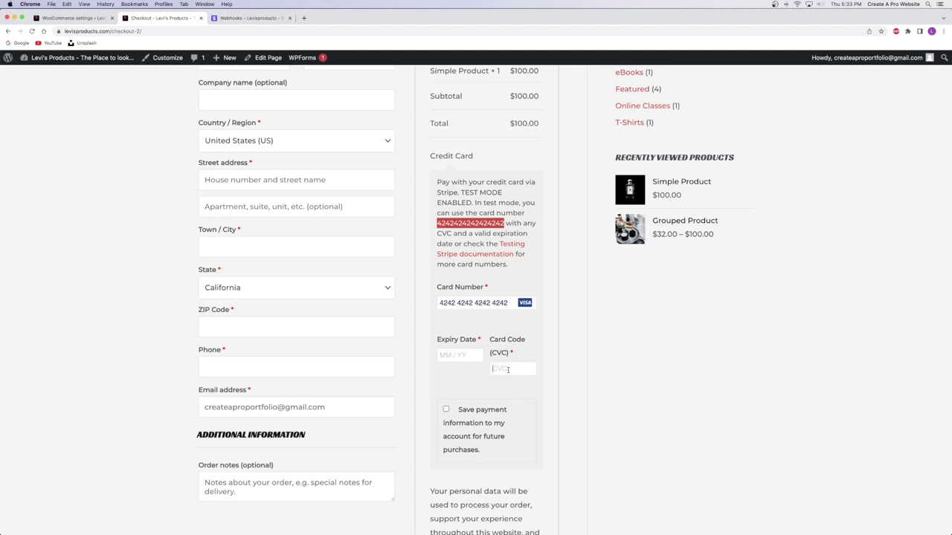
# Review the checkout page, then close the checkout tab.
pyautogui.scroll(-5, 509, 369)
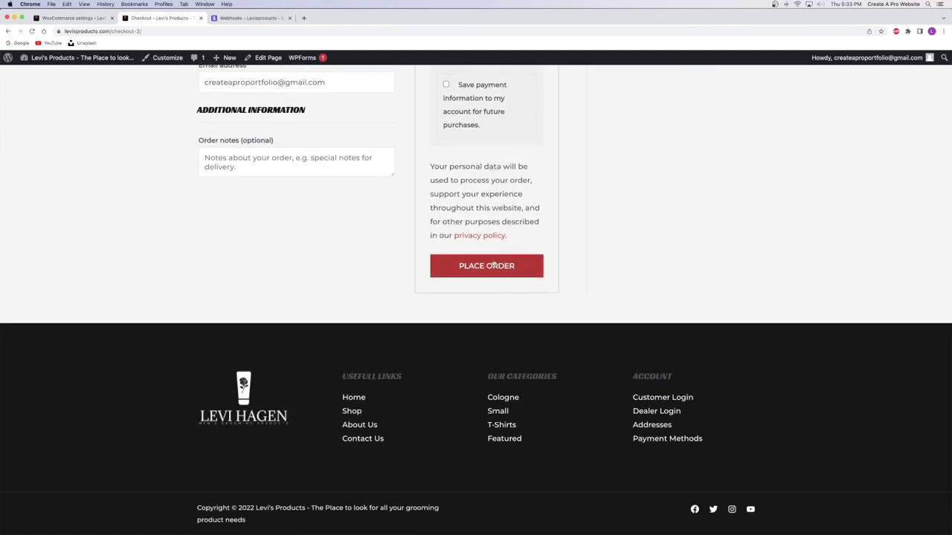
pyautogui.scroll(8, 364, 291)
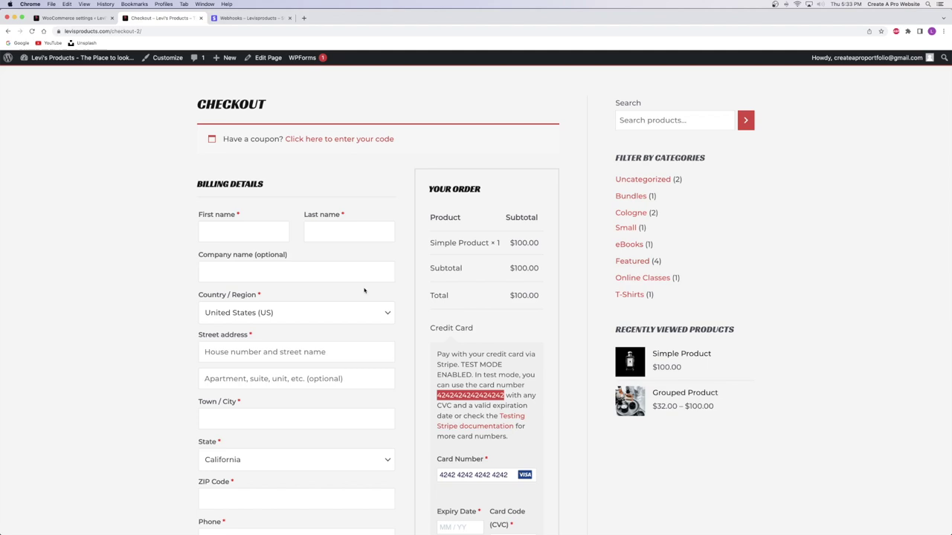
pyautogui.scroll(-10, 440, 304)
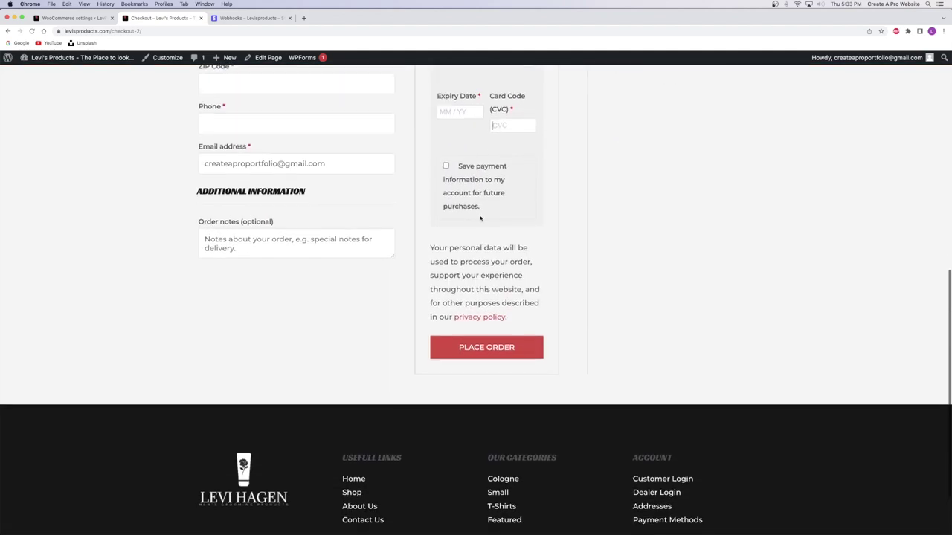
pyautogui.scroll(6, 480, 215)
pyautogui.click(470, 217)
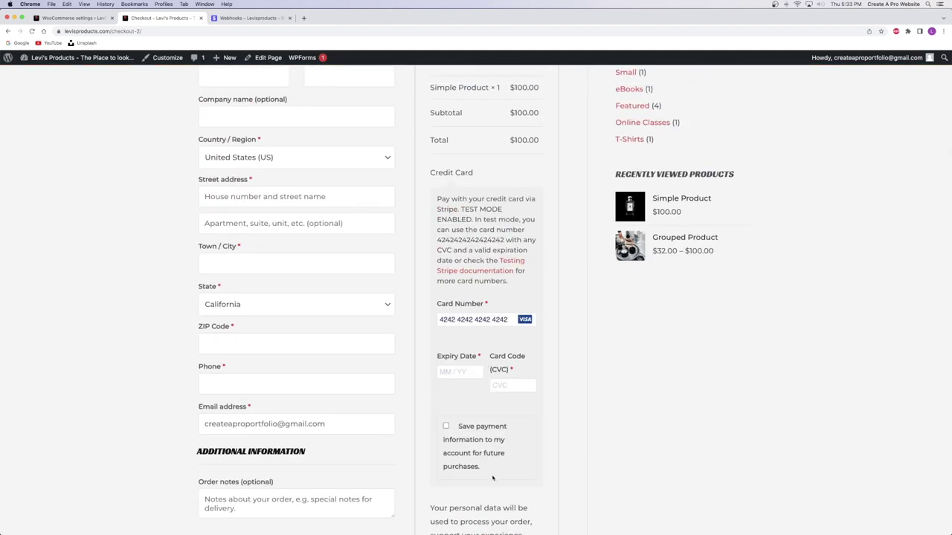
pyautogui.scroll(5, 455, 404)
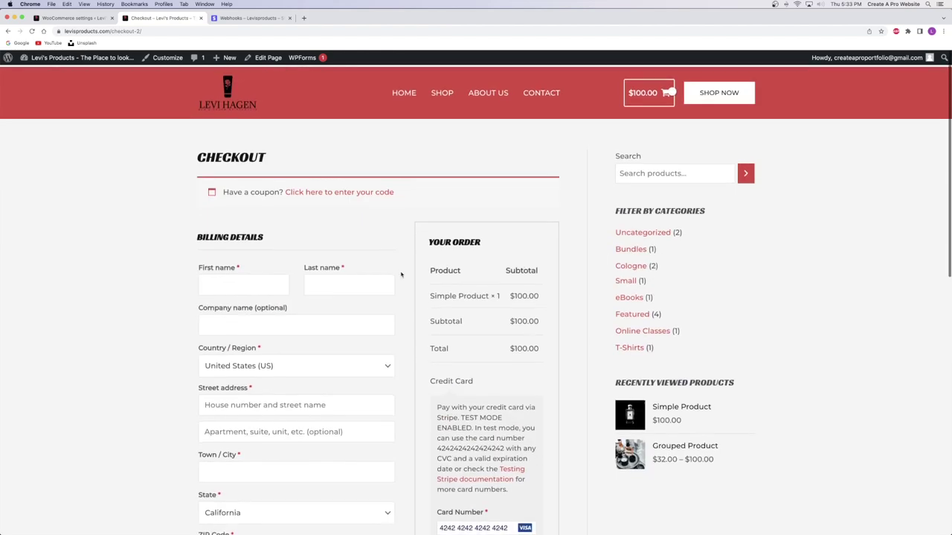
pyautogui.click(199, 20)
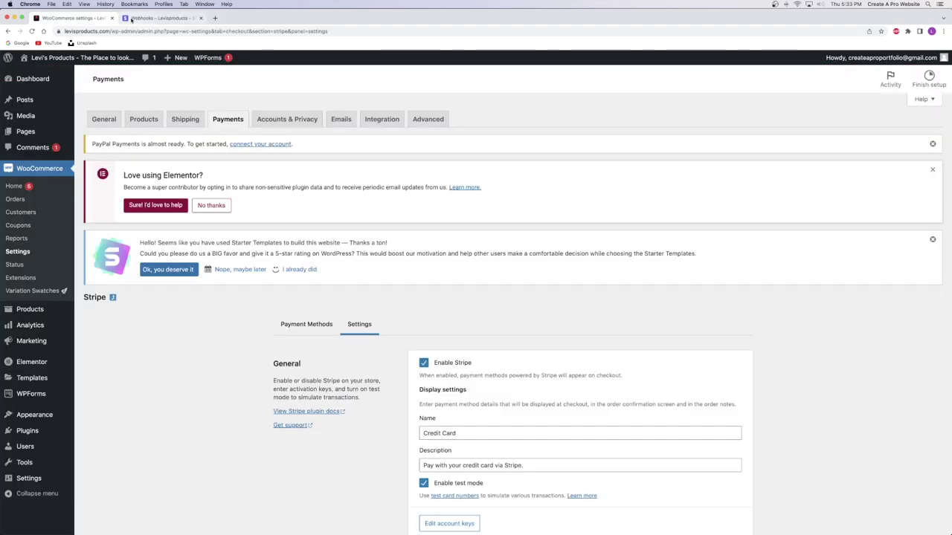
# Turn off Stripe test mode and copy the live publishable key from API keys.
pyautogui.click(155, 20)
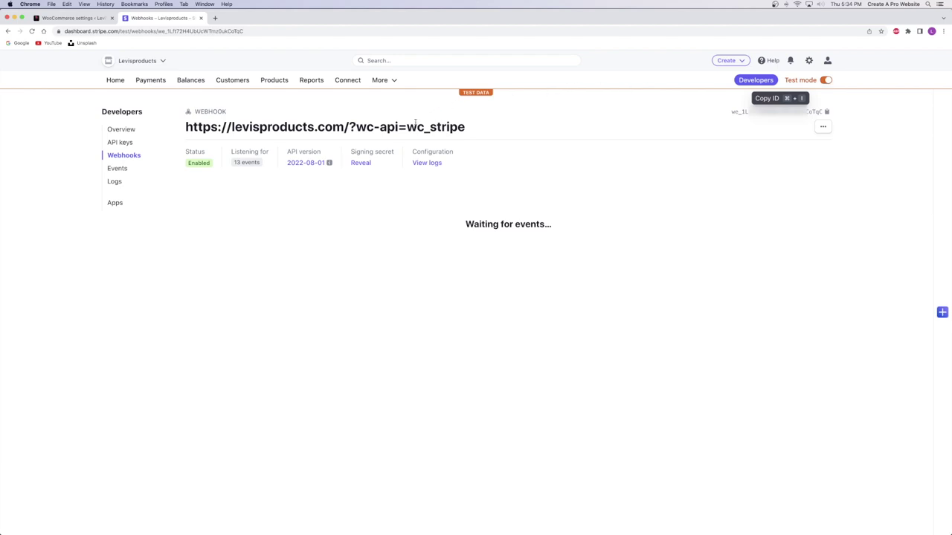
pyautogui.click(826, 80)
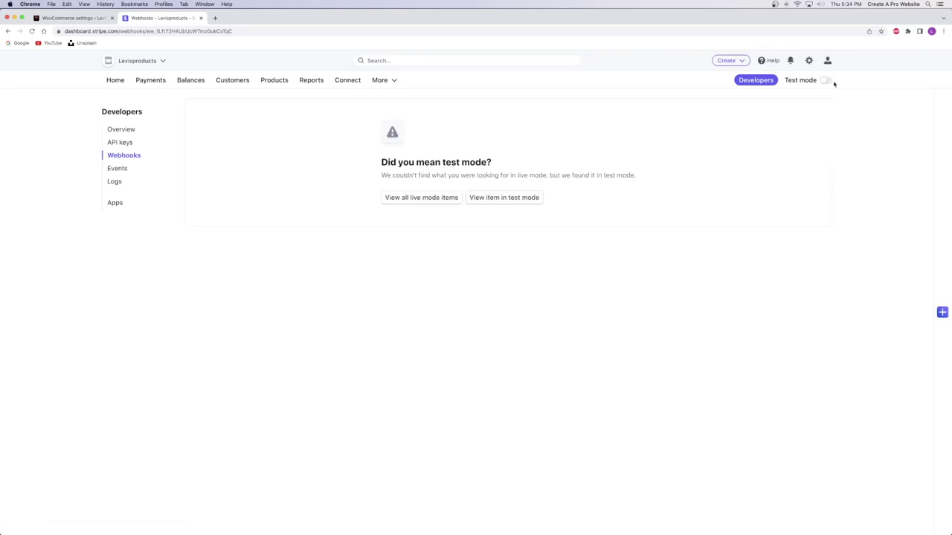
pyautogui.click(118, 145)
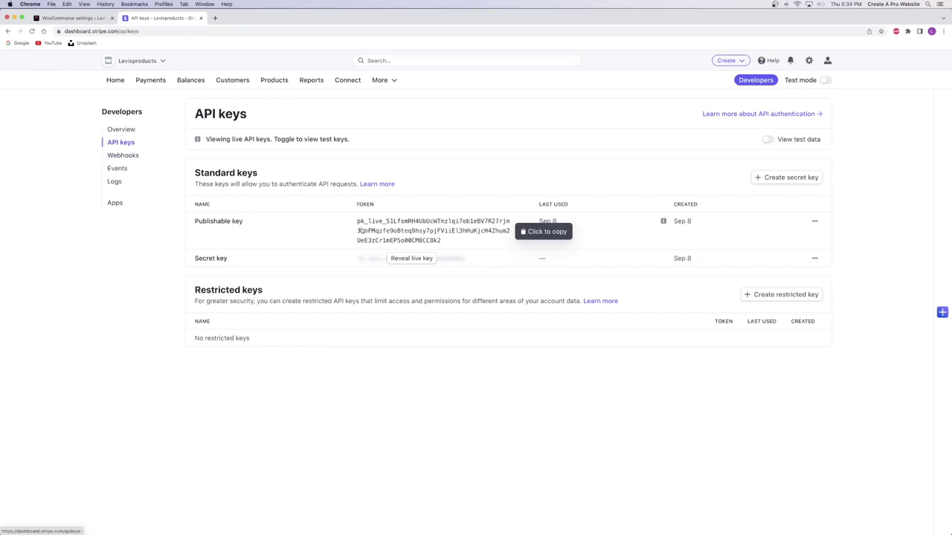
pyautogui.click(123, 155)
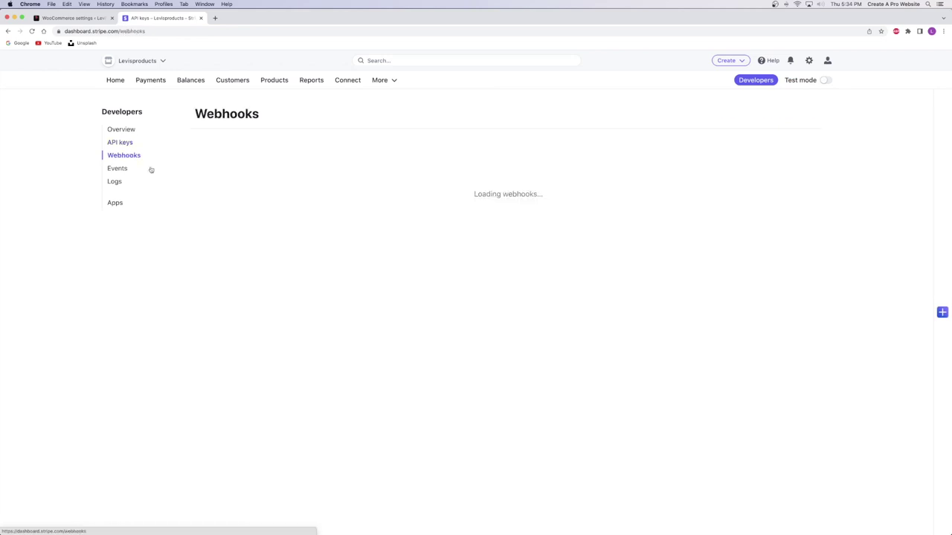
pyautogui.click(120, 143)
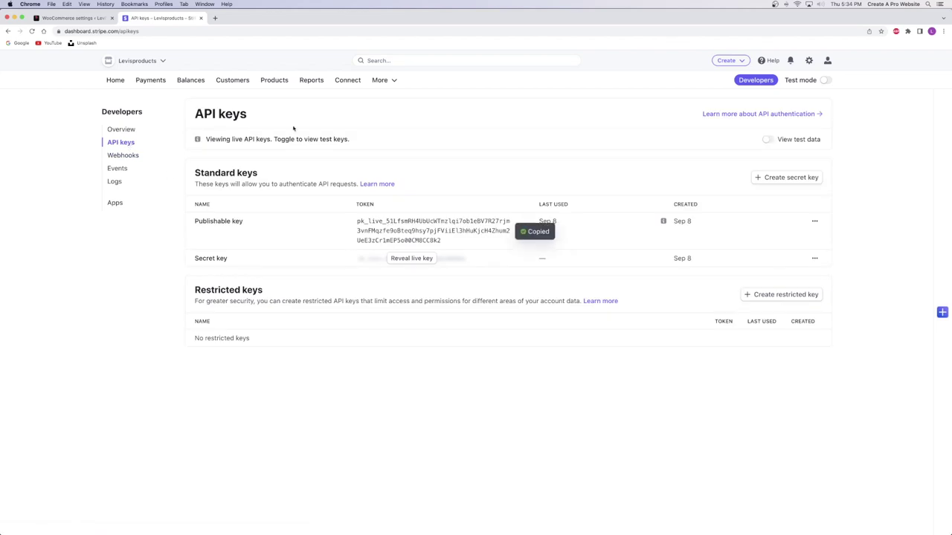
pyautogui.click(74, 17)
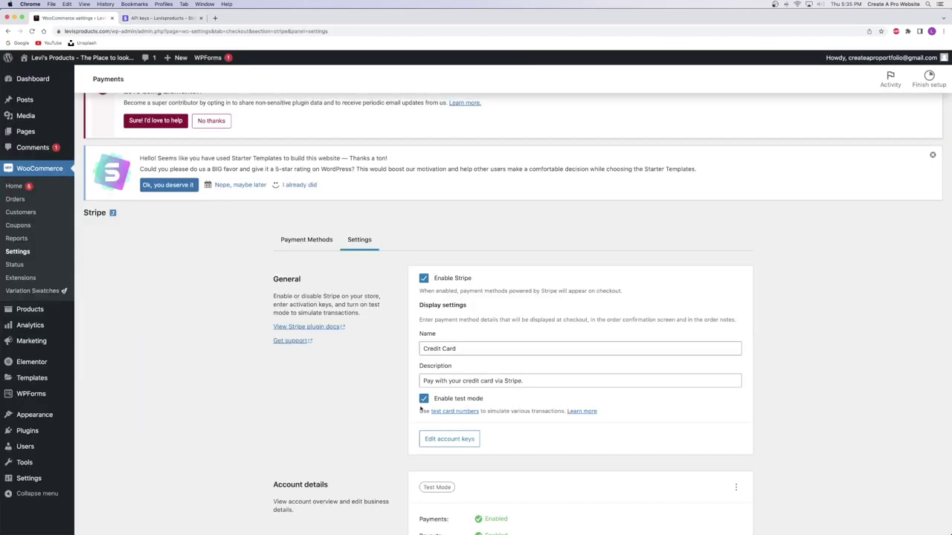
# Untick Stripe test mode and open the live account keys form.
pyautogui.click(423, 400)
pyautogui.click(433, 440)
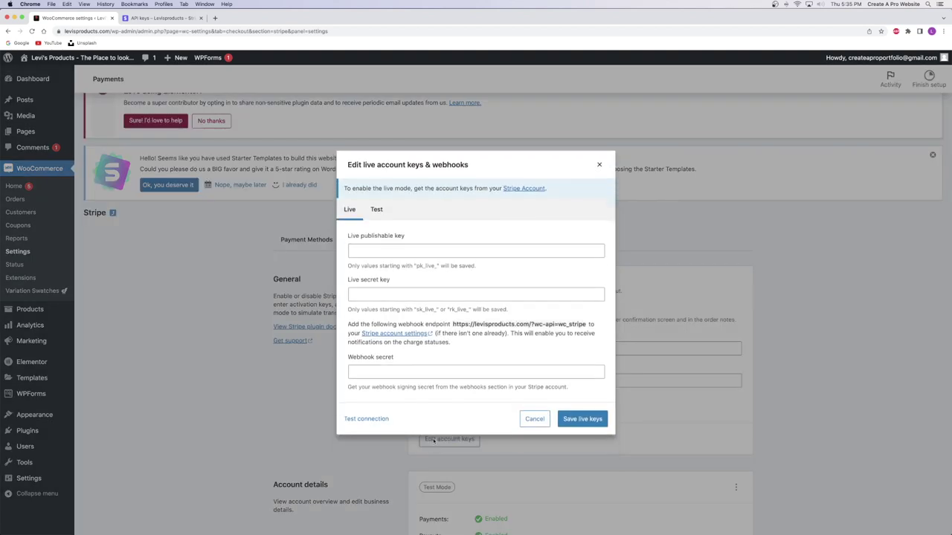
pyautogui.click(376, 210)
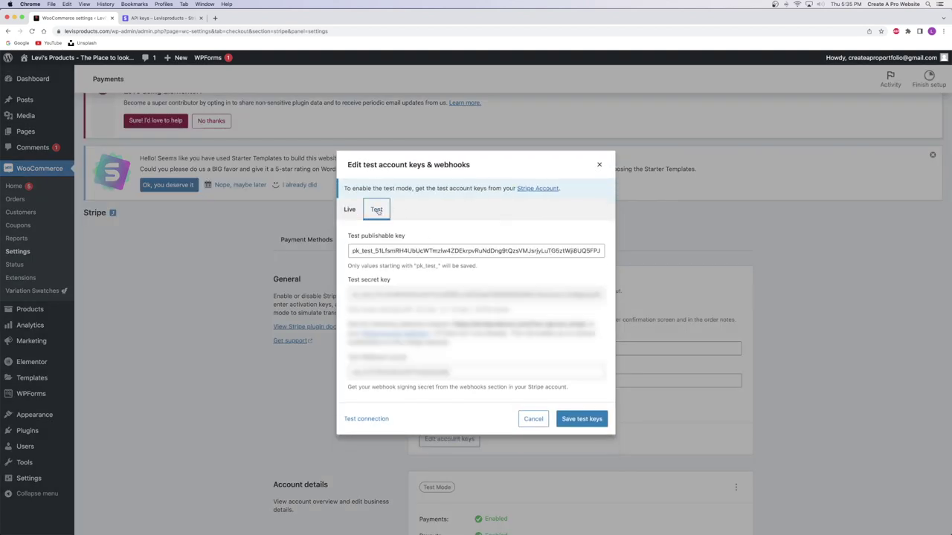
pyautogui.click(349, 211)
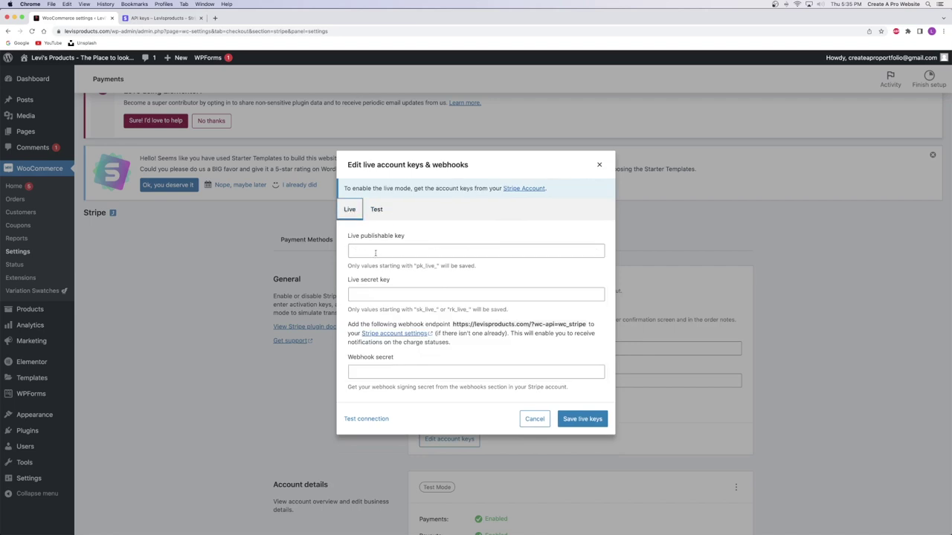
# Paste the pk_live publishable key from Stripe into the Live publishable key field.
pyautogui.hotkey('ctrl', 'Tab')
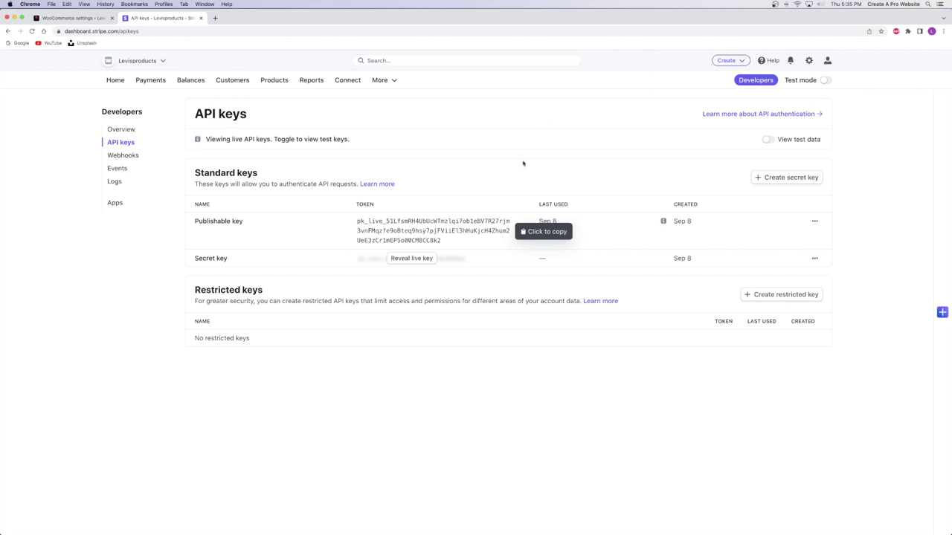
pyautogui.click(401, 227)
pyautogui.hotkey('ctrl', 'Tab')
pyautogui.click(407, 251)
pyautogui.press('super+v')
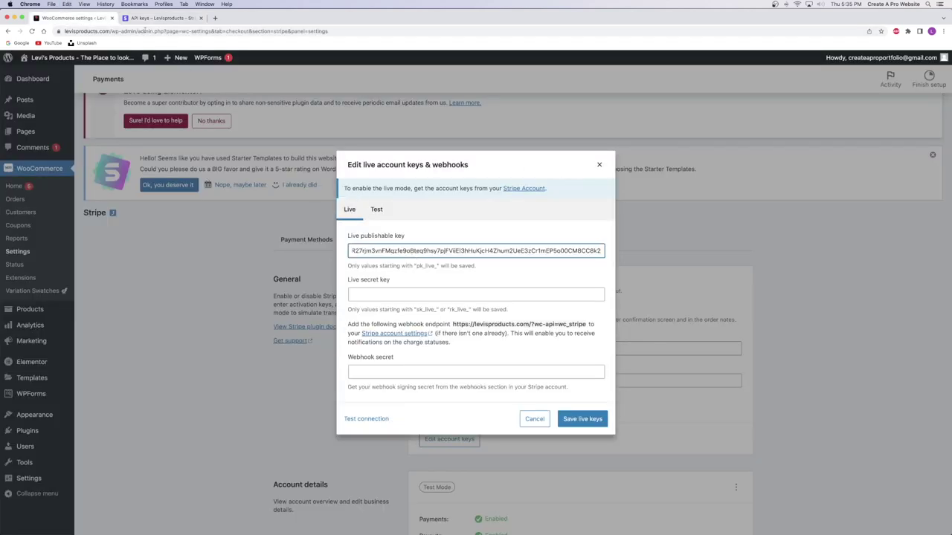
# Reveal the sk_live secret key in Stripe and paste it into the Live secret key field.
pyautogui.click(160, 17)
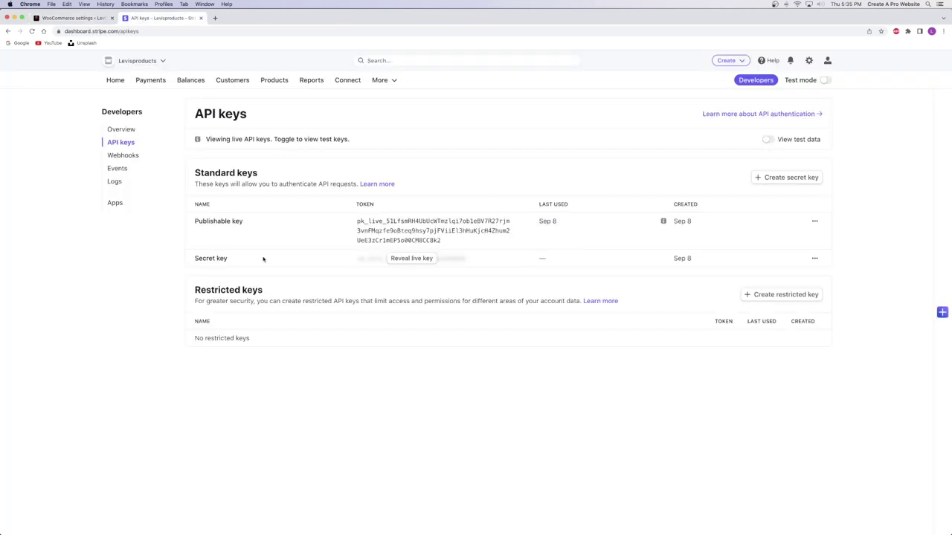
pyautogui.click(416, 258)
pyautogui.click(545, 274)
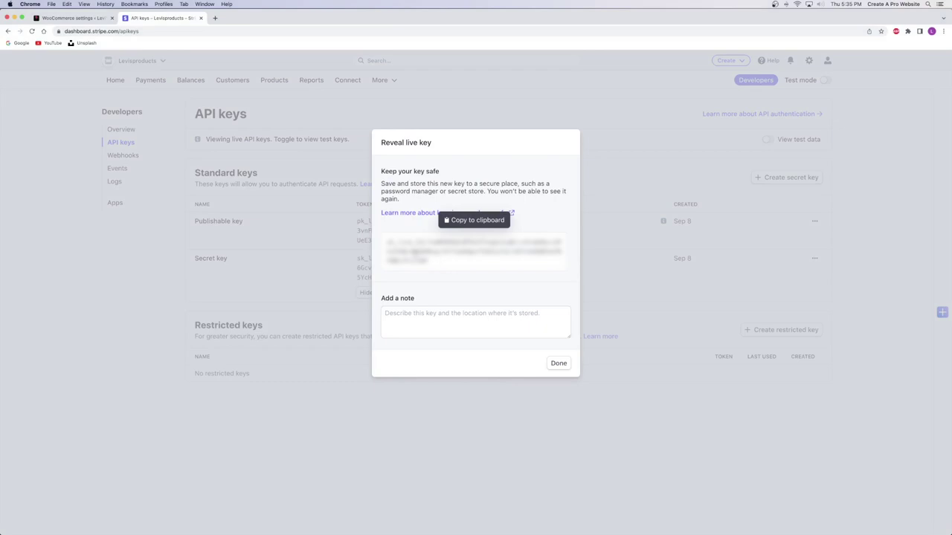
pyautogui.click(417, 253)
pyautogui.click(558, 364)
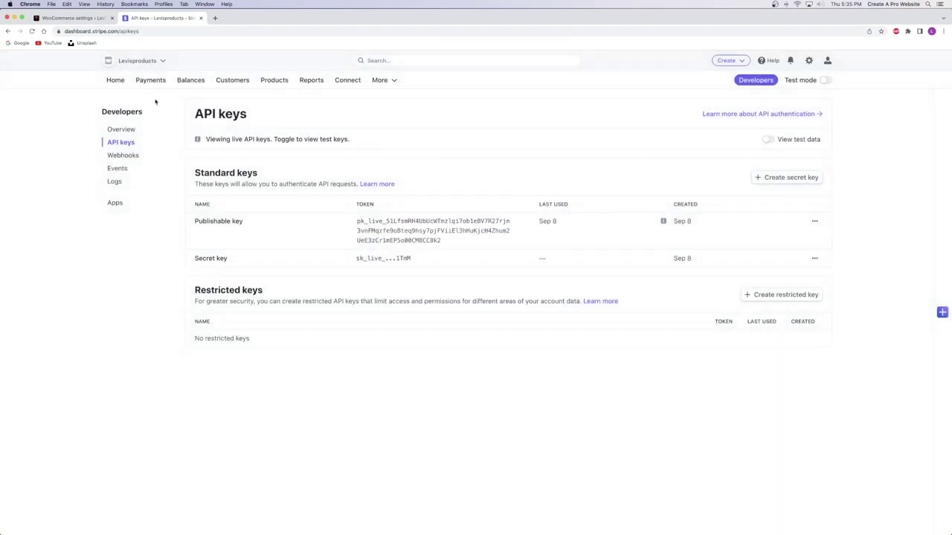
pyautogui.click(71, 17)
pyautogui.click(385, 295)
pyautogui.press('super+v')
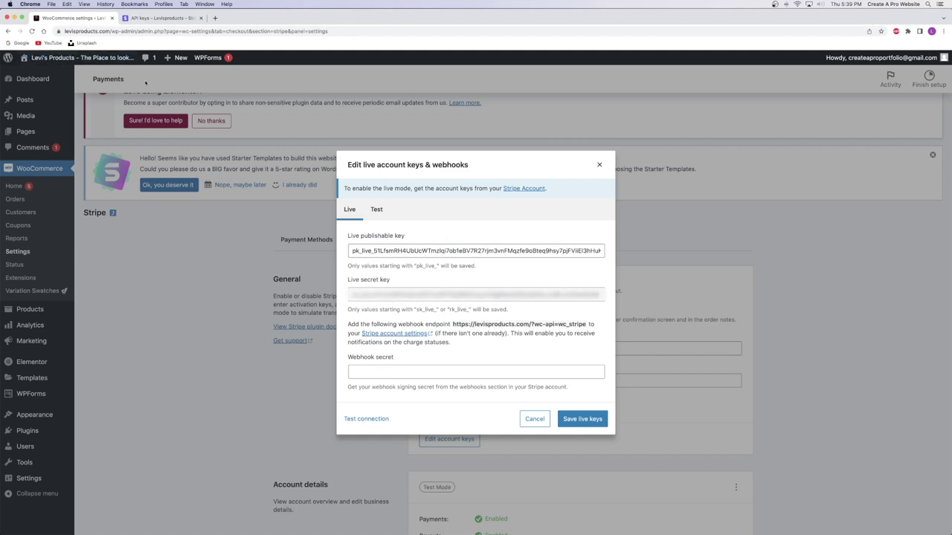
# Copy the suggested webhook endpoint URL from the keys form.
pyautogui.moveTo(453, 324); pyautogui.dragTo(587, 325)
pyautogui.click(470, 345)
pyautogui.click(158, 18)
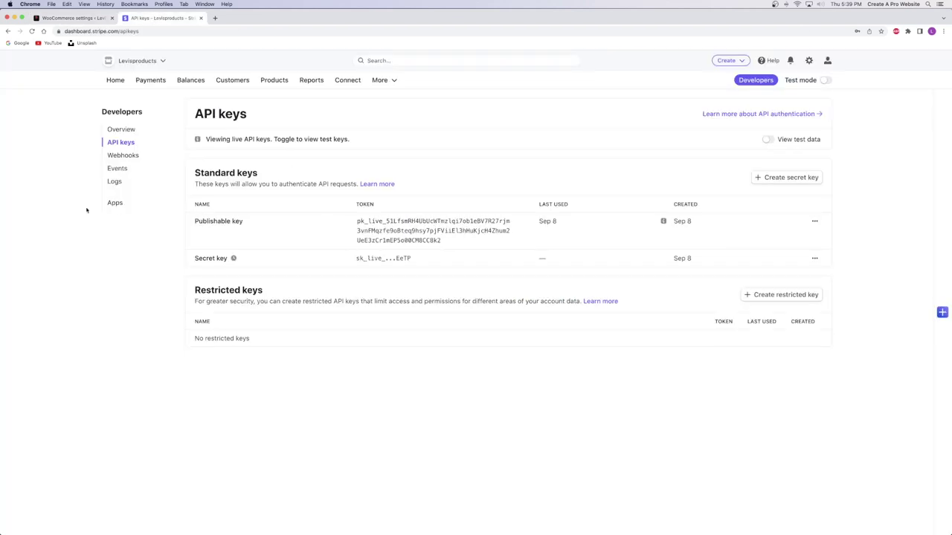
pyautogui.click(115, 157)
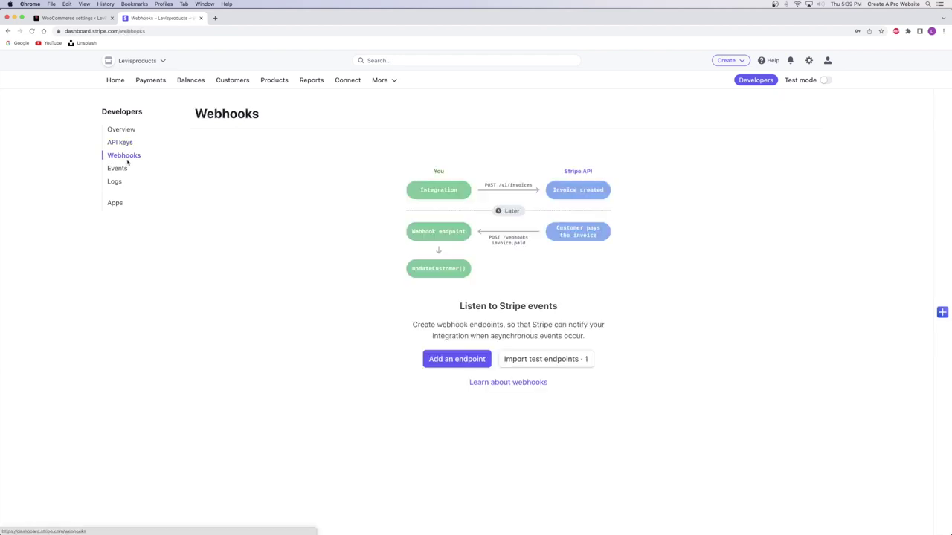
pyautogui.click(433, 357)
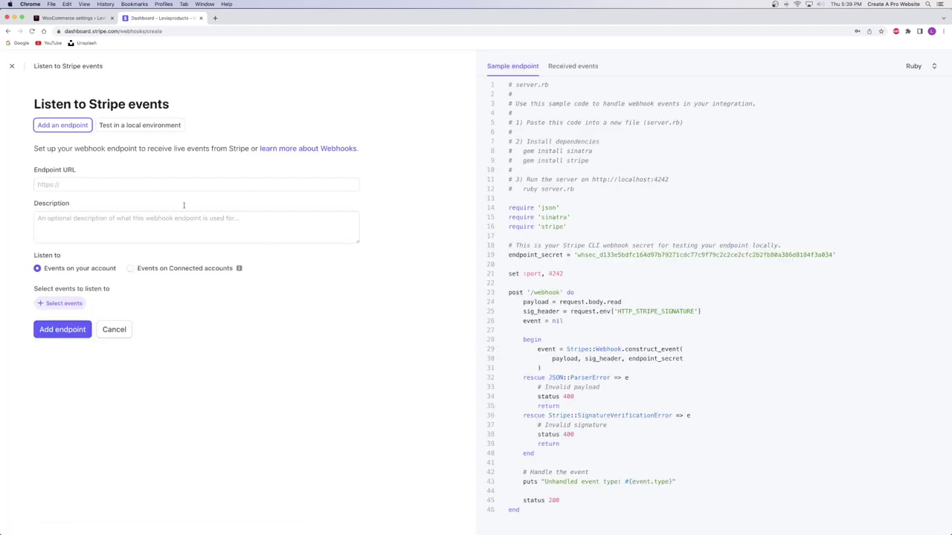
pyautogui.click(73, 182)
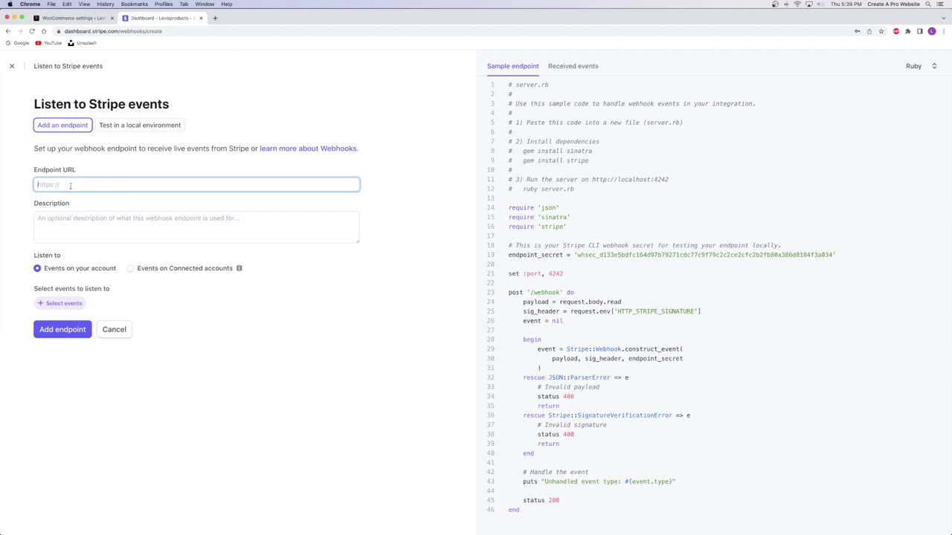
pyautogui.press('super+v')
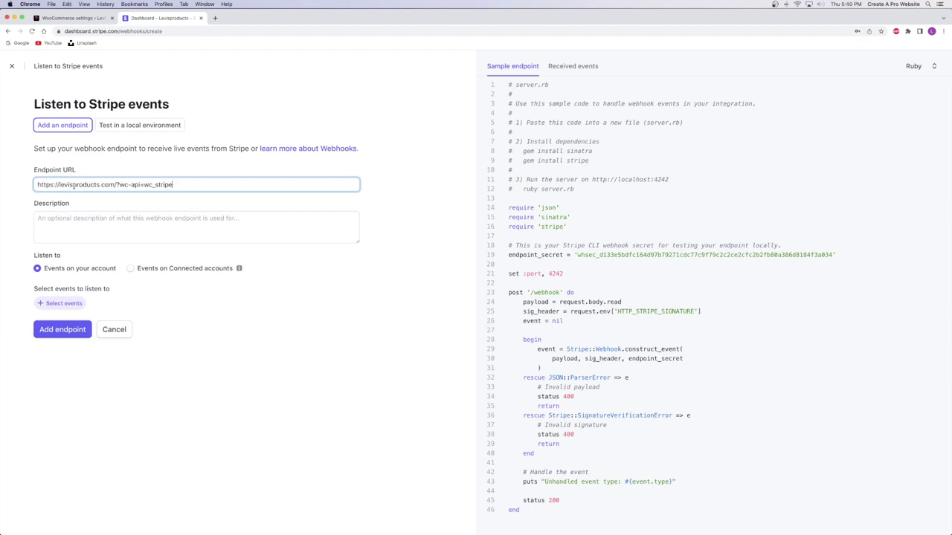
# Subscribe the endpoint to all 13 Charge events, create it, and copy its identifier.
pyautogui.click(57, 302)
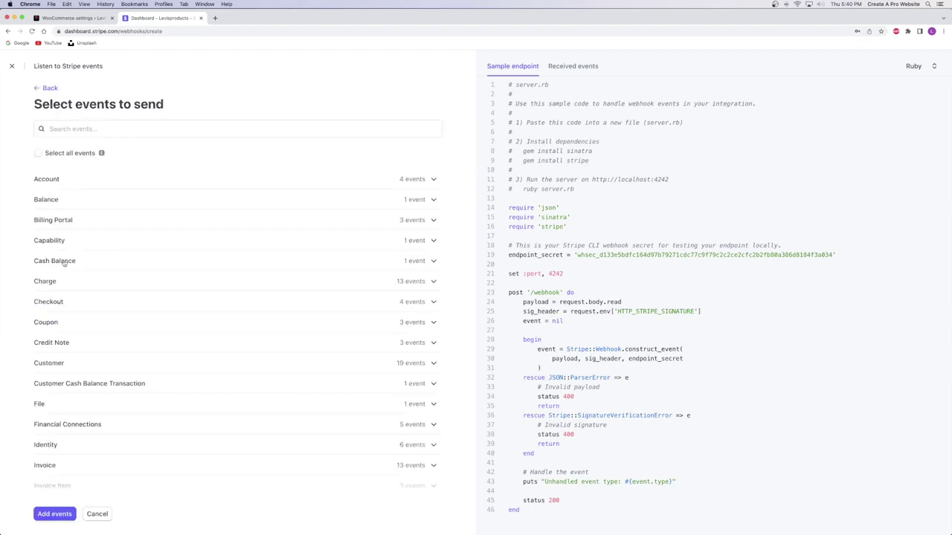
pyautogui.click(416, 283)
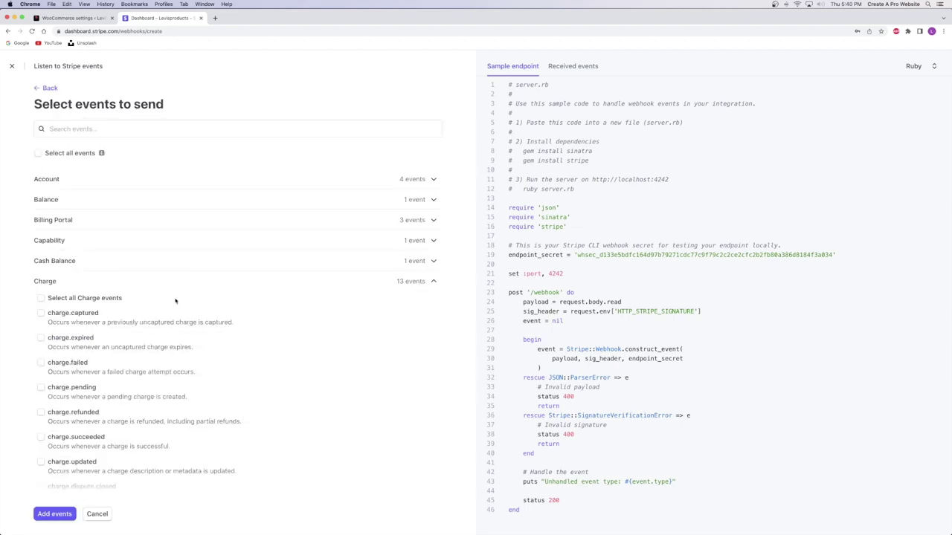
pyautogui.click(67, 301)
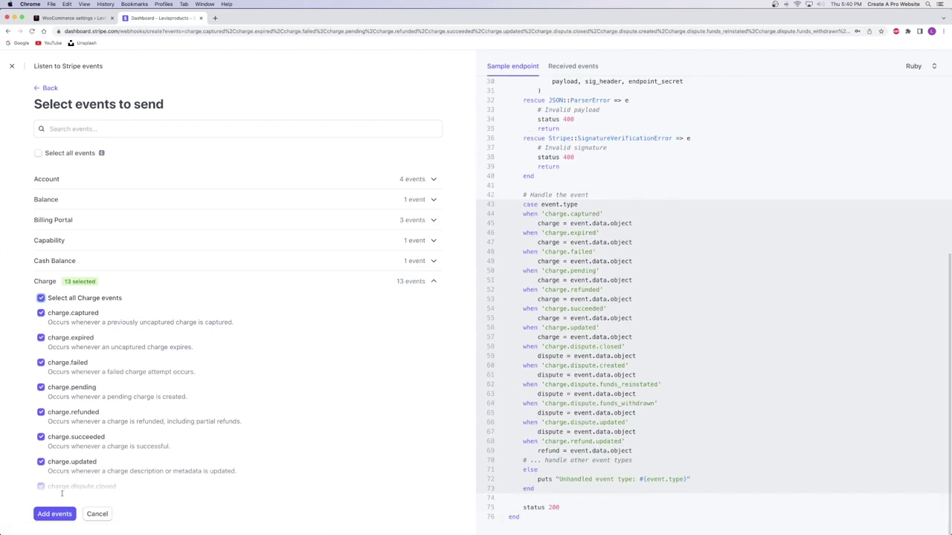
pyautogui.click(55, 514)
pyautogui.scroll(-2, 81, 461)
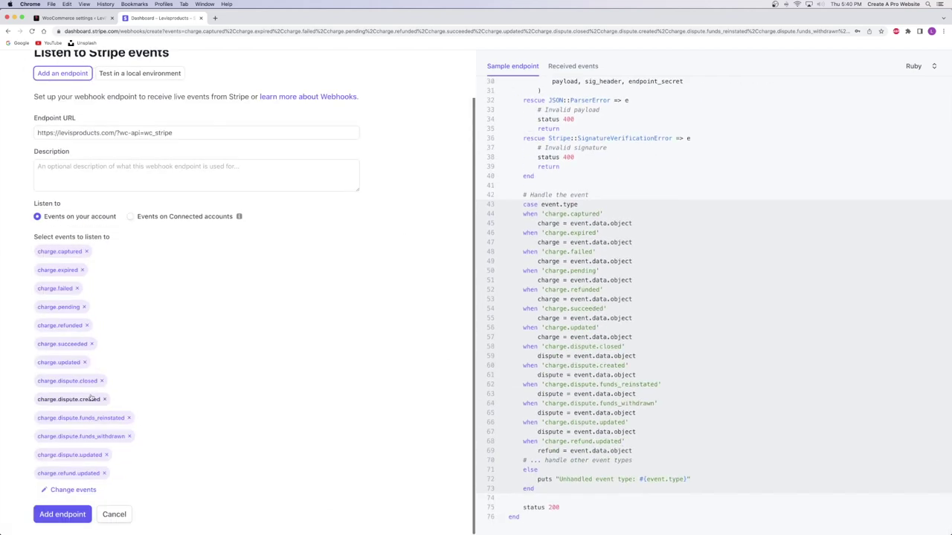
pyautogui.click(62, 514)
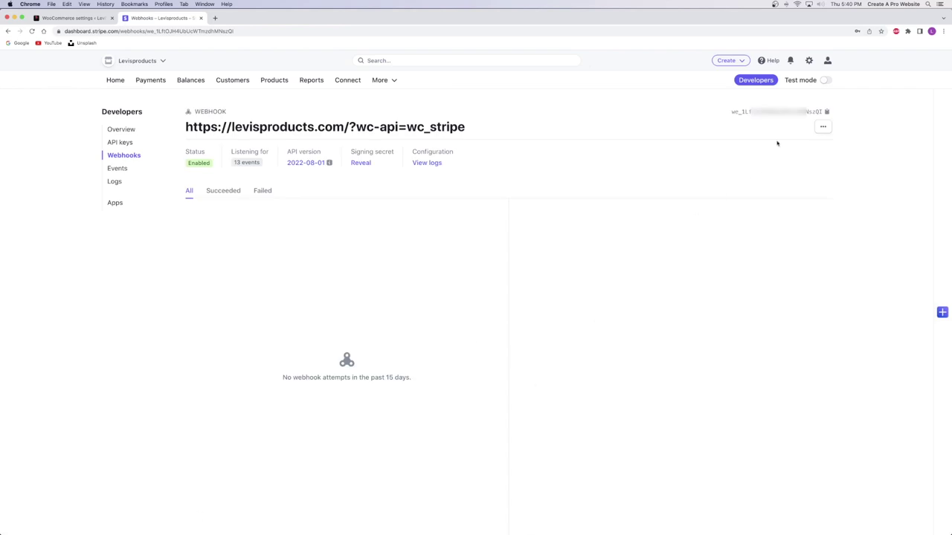
pyautogui.click(766, 116)
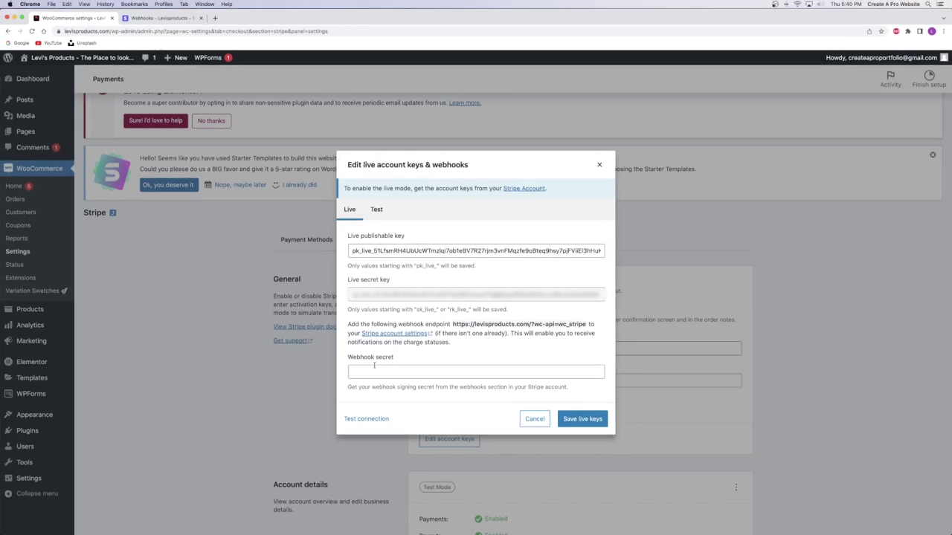
# Paste the signing secret into Webhook secret and save the live keys.
pyautogui.click(383, 367)
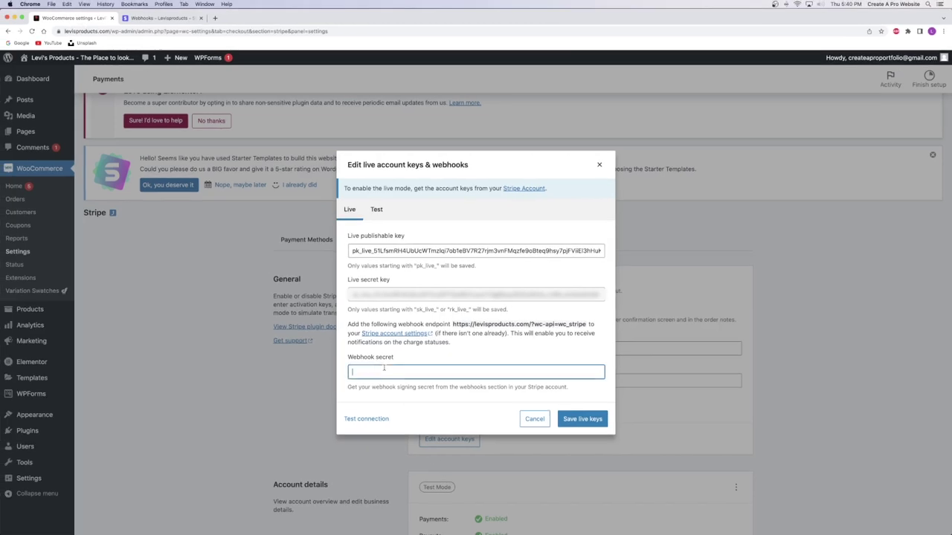
pyautogui.press('super+v')
pyautogui.click(592, 420)
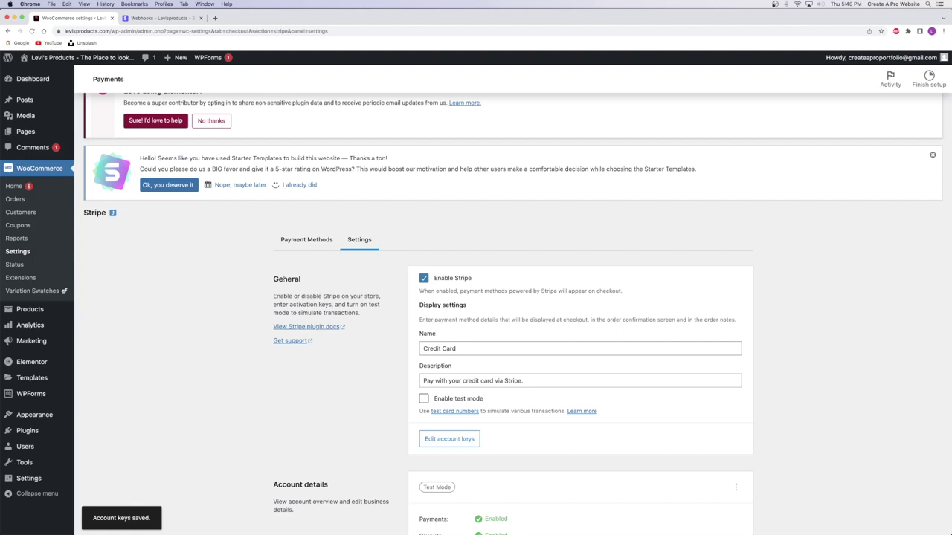
# Adjust the Enable test mode checkbox and save the Stripe payment settings.
pyautogui.click(424, 398)
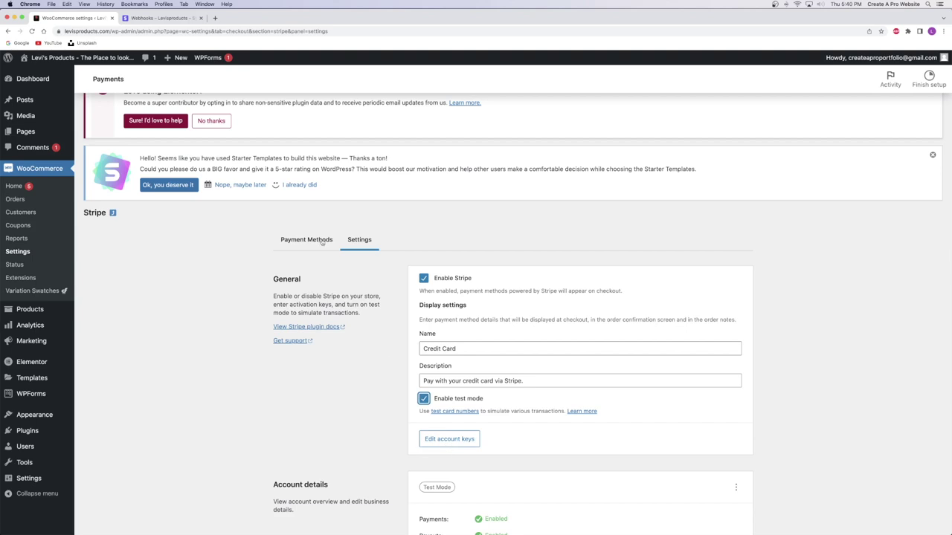
pyautogui.click(160, 17)
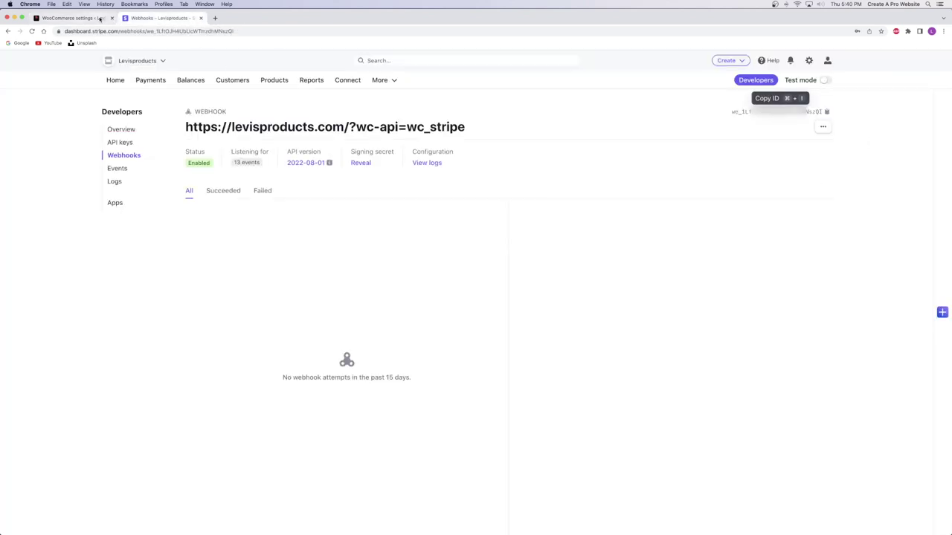
pyautogui.click(93, 20)
pyautogui.click(423, 399)
pyautogui.scroll(-3, 276, 371)
pyautogui.scroll(-5, 276, 371)
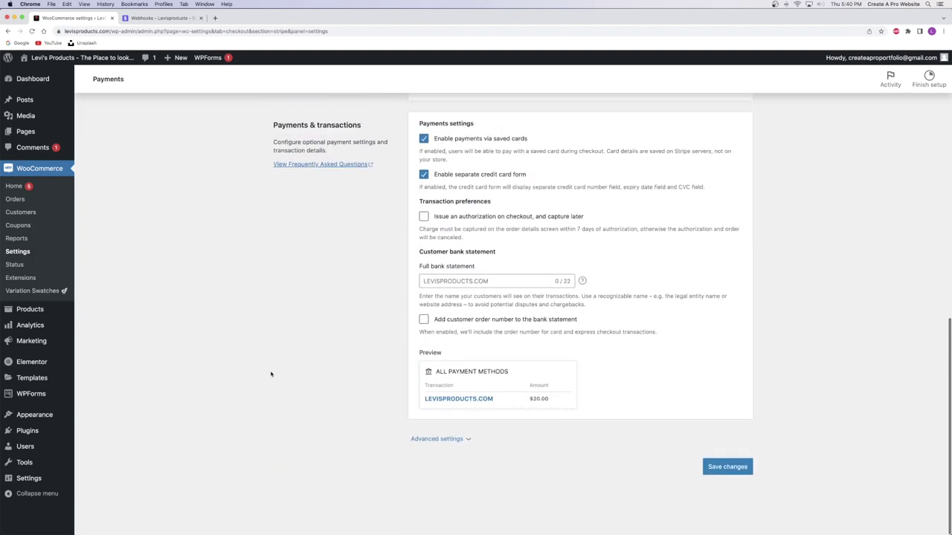
pyautogui.click(704, 475)
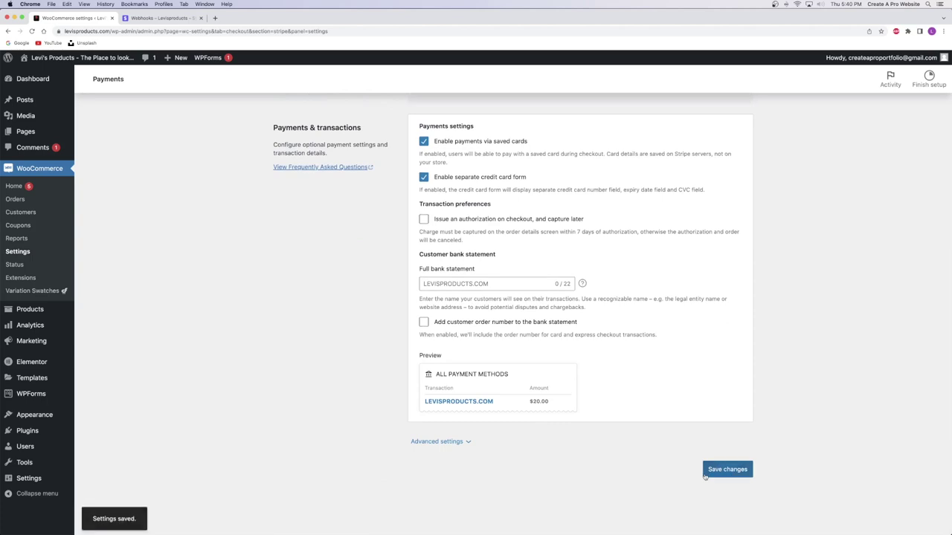
pyautogui.scroll(15, 680, 469)
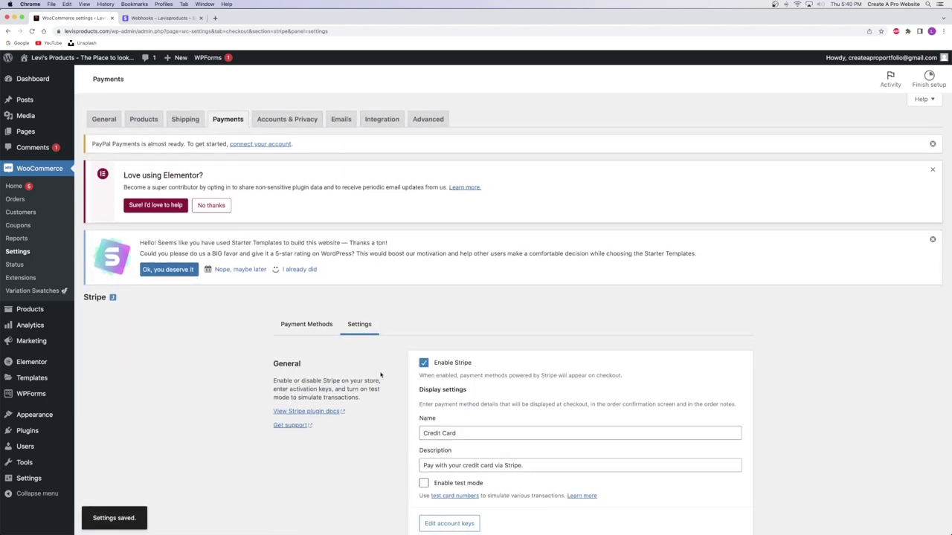
pyautogui.click(161, 20)
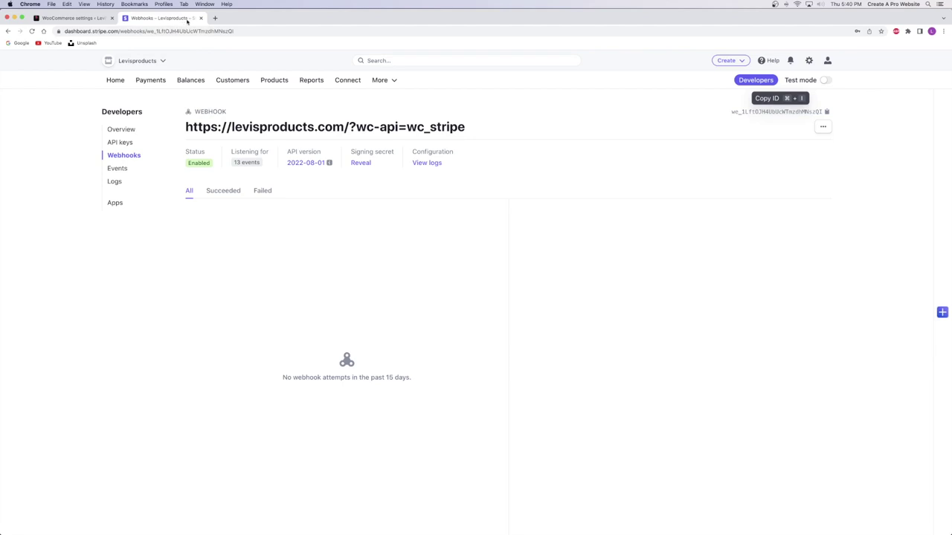
pyautogui.click(78, 18)
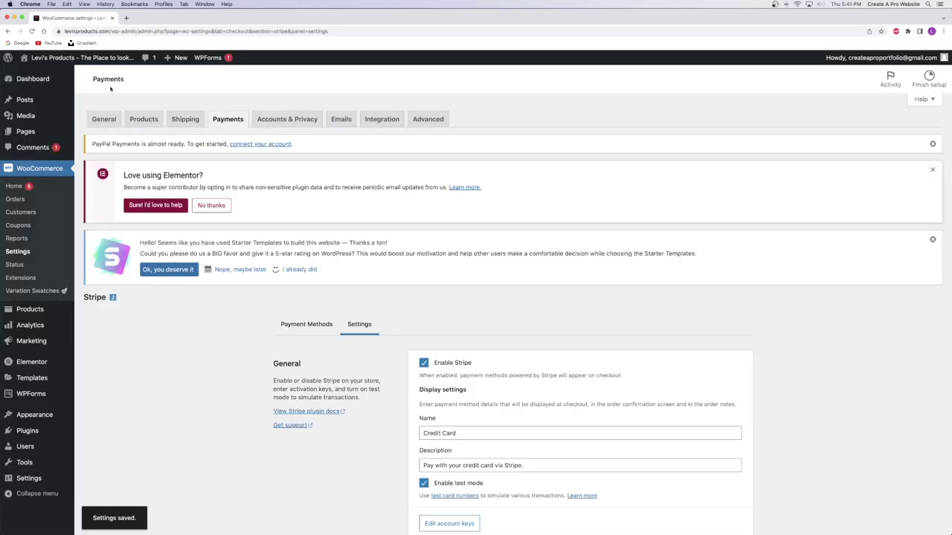
# Reload Payments settings and open the PayPal payment method's settings.
pyautogui.click(228, 122)
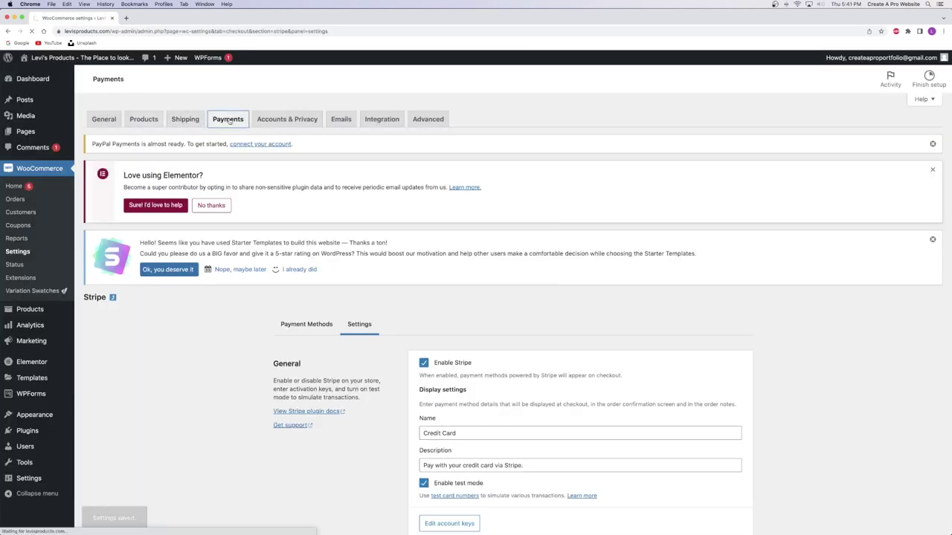
pyautogui.scroll(-10, 305, 248)
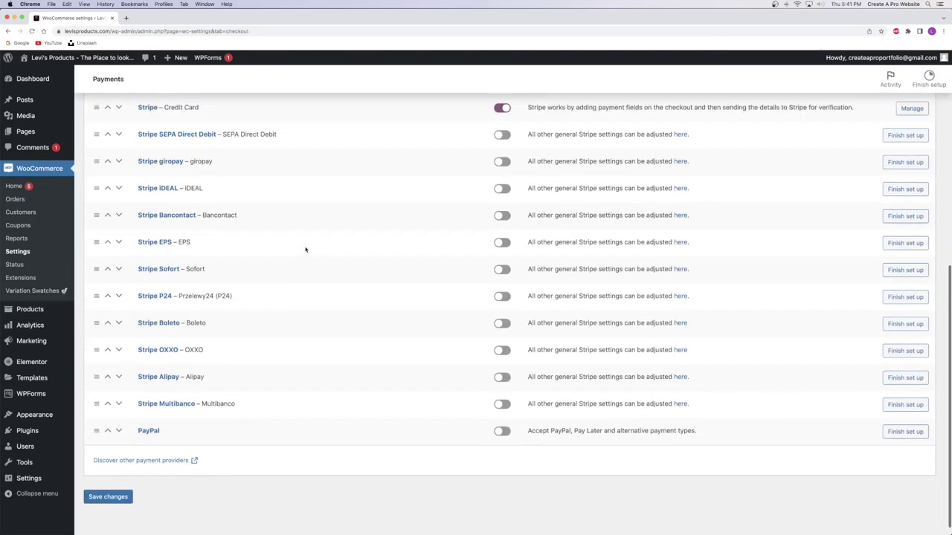
pyautogui.scroll(2, 306, 249)
pyautogui.scroll(1, 306, 248)
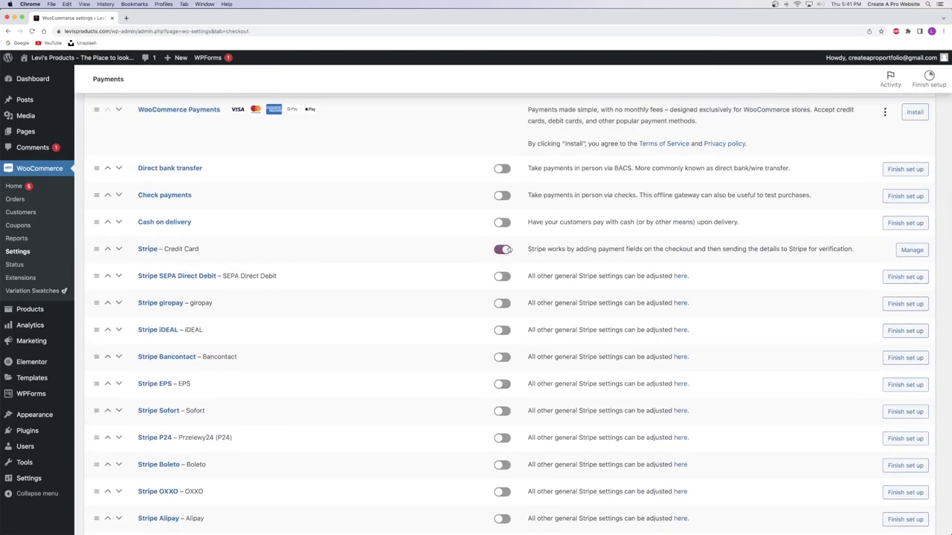
pyautogui.scroll(-3, 480, 249)
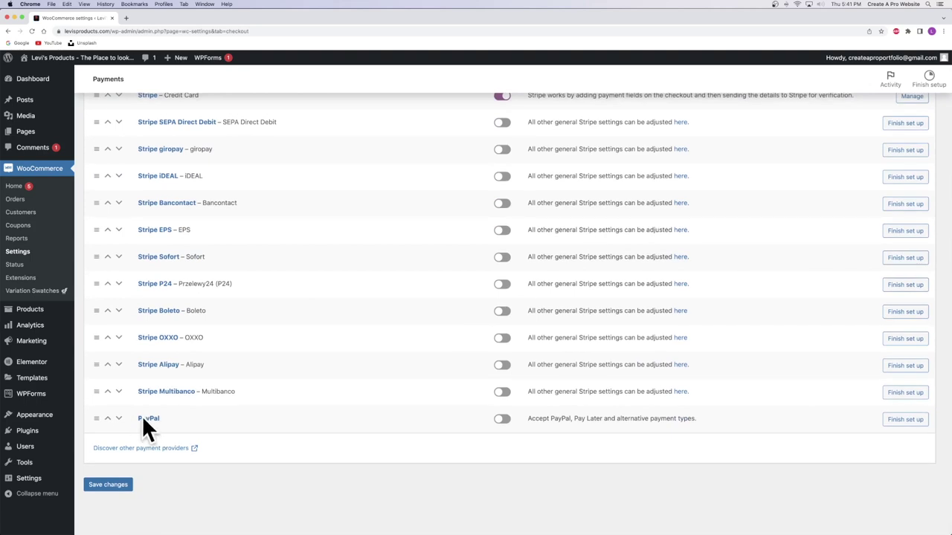
pyautogui.click(499, 420)
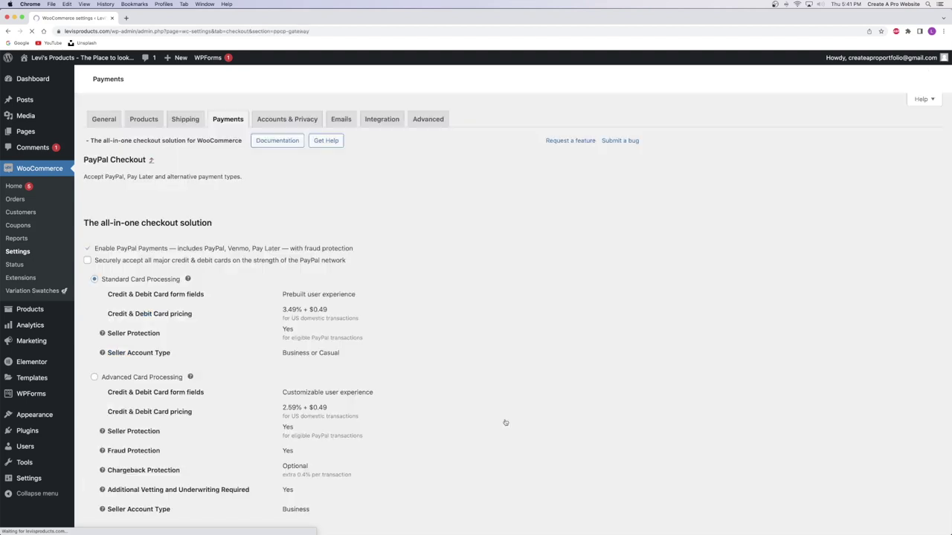
# Activate PayPal, accept cookies in the popup, and begin signing in to the PayPal account.
pyautogui.scroll(-1, 416, 398)
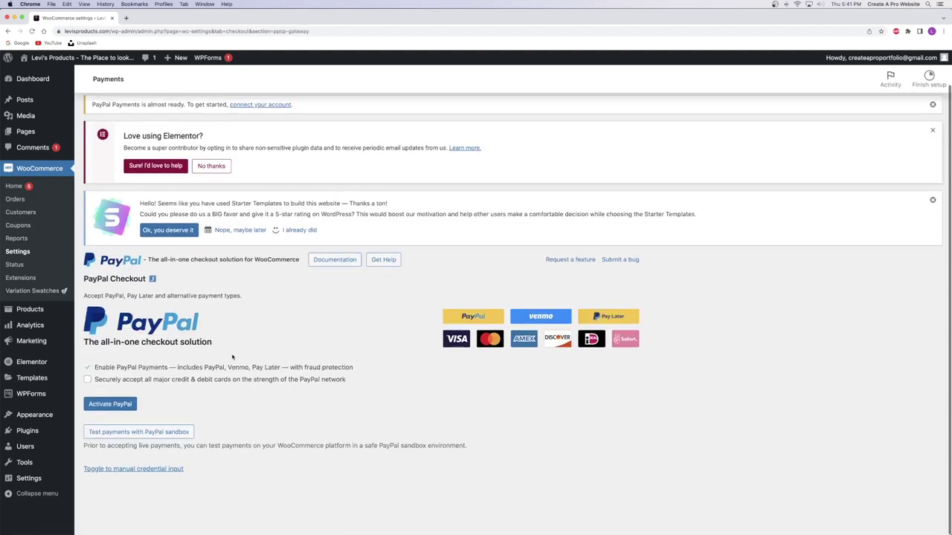
pyautogui.click(110, 407)
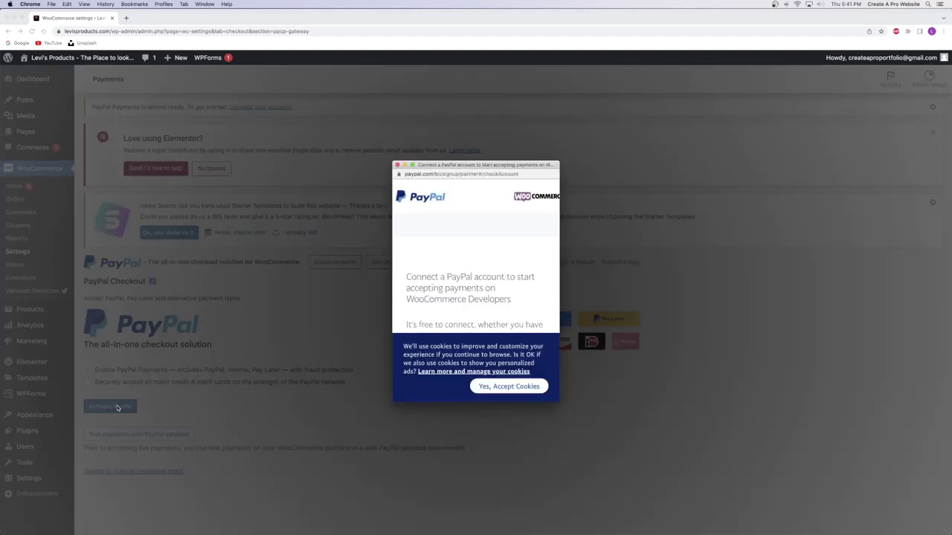
pyautogui.click(493, 391)
pyautogui.scroll(-3, 450, 342)
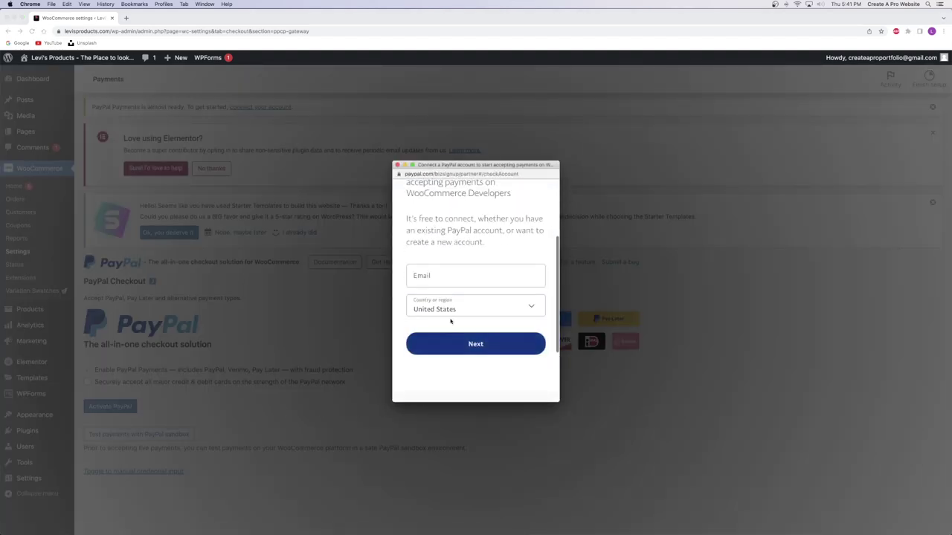
pyautogui.click(447, 275)
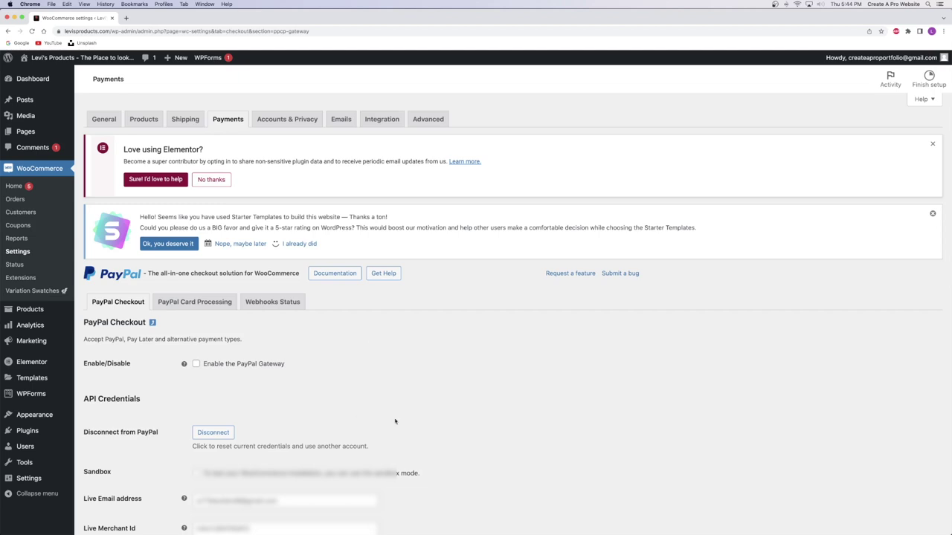
# Tick 'Enable the PayPal Gateway' and save the PayPal Checkout settings.
pyautogui.scroll(-15, 402, 349)
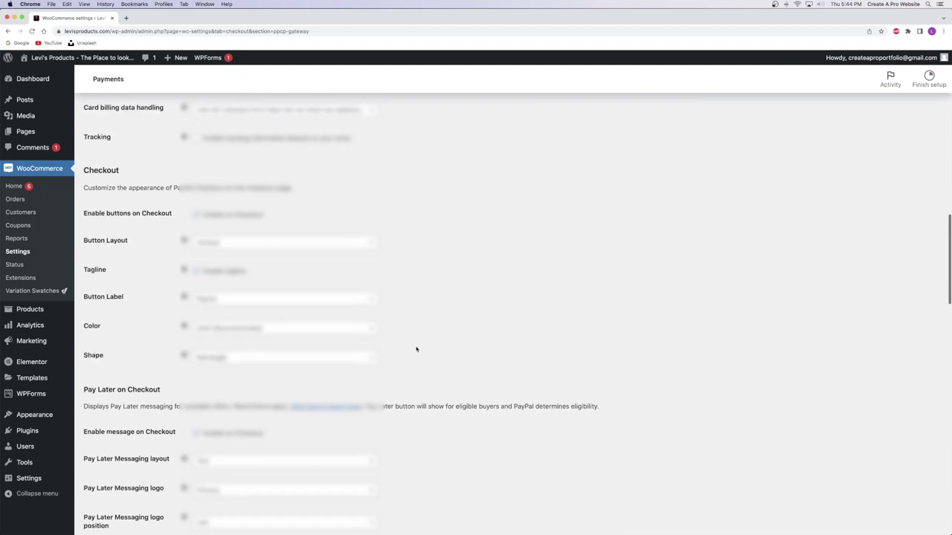
pyautogui.scroll(-15, 421, 353)
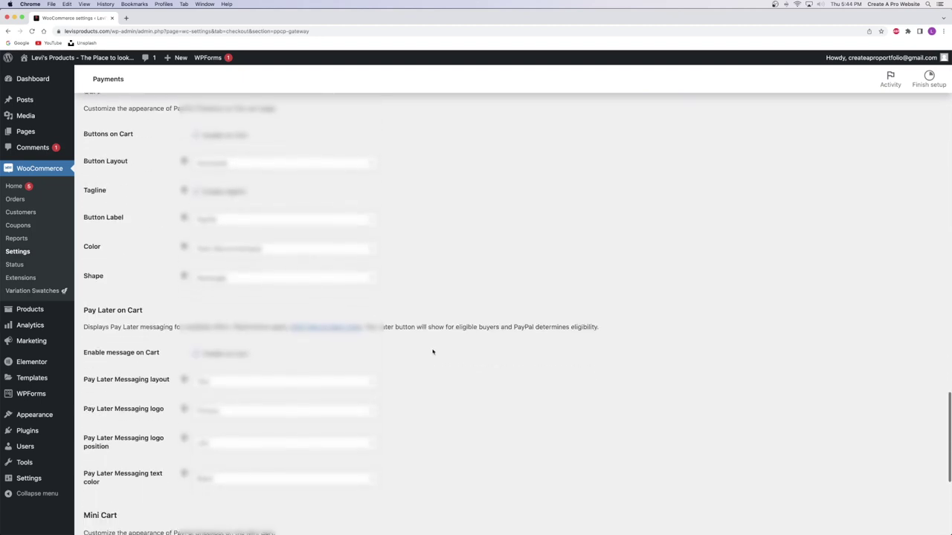
pyautogui.scroll(20, 435, 323)
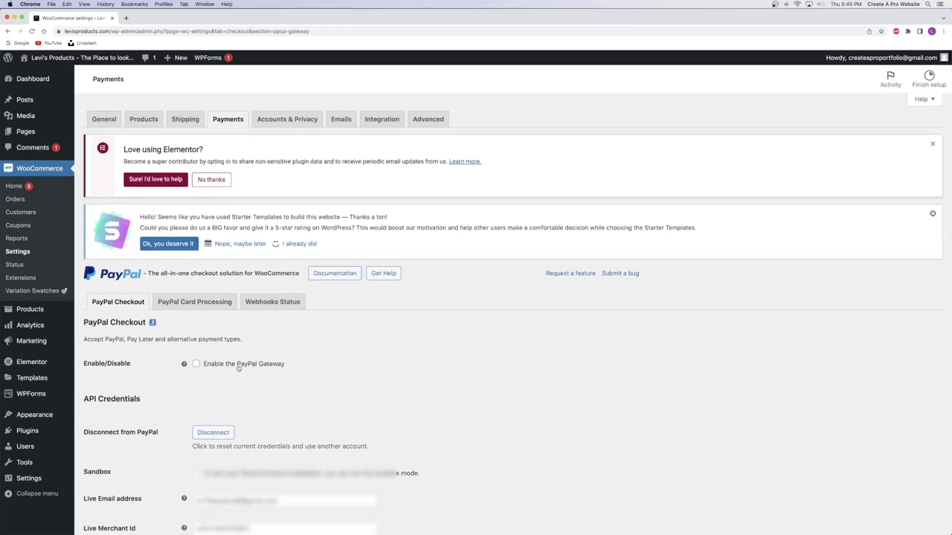
pyautogui.click(234, 365)
pyautogui.scroll(-20, 353, 378)
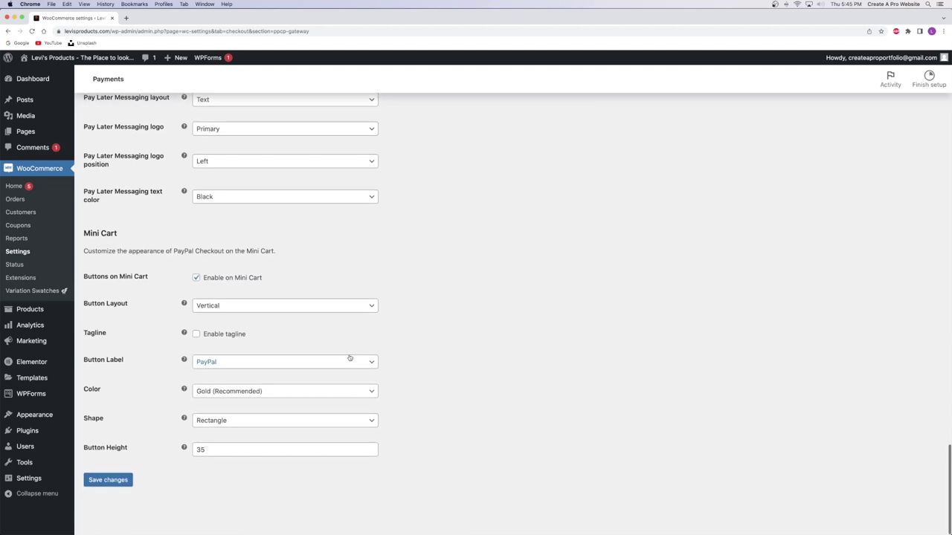
pyautogui.click(108, 484)
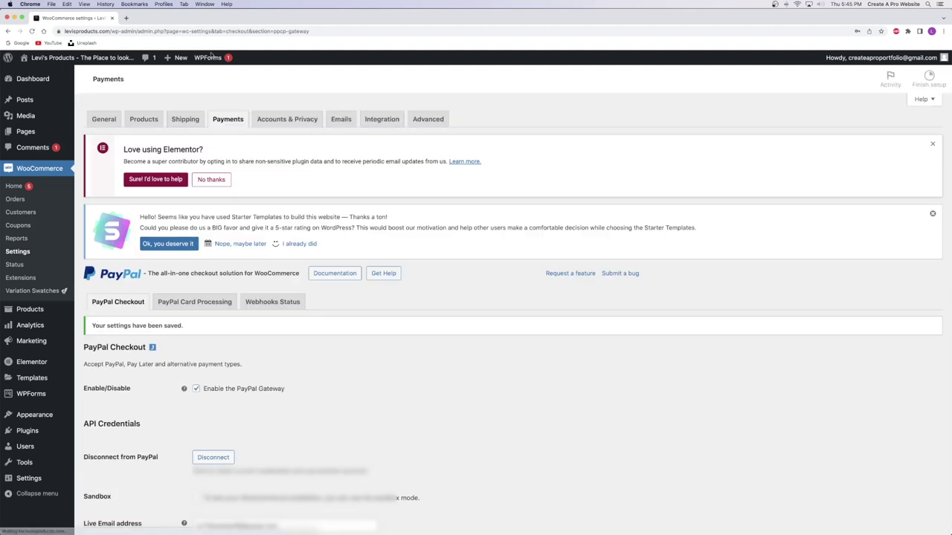
# Open the storefront in a new tab and take the $100.00 cart to checkout.
pyautogui.rightClick(89, 59)
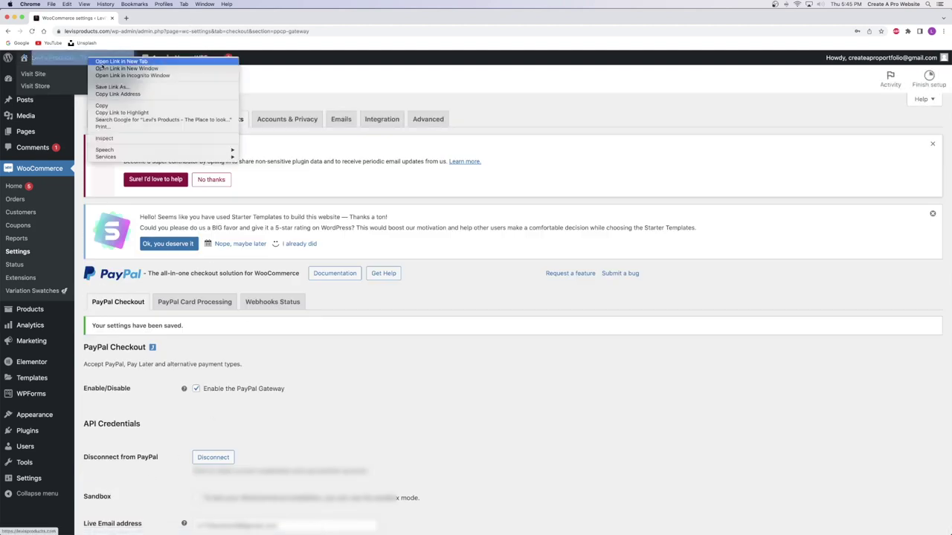
pyautogui.click(112, 62)
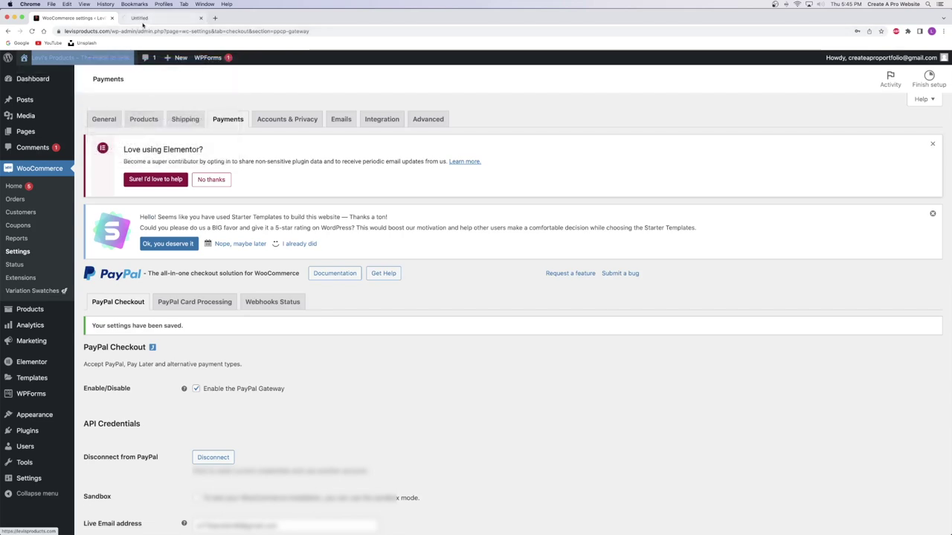
pyautogui.click(163, 17)
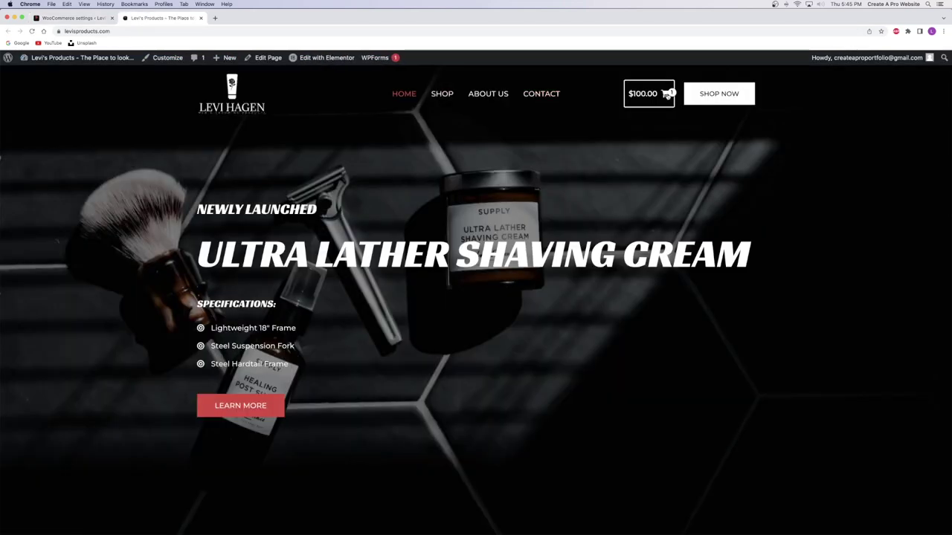
pyautogui.click(667, 97)
pyautogui.click(849, 492)
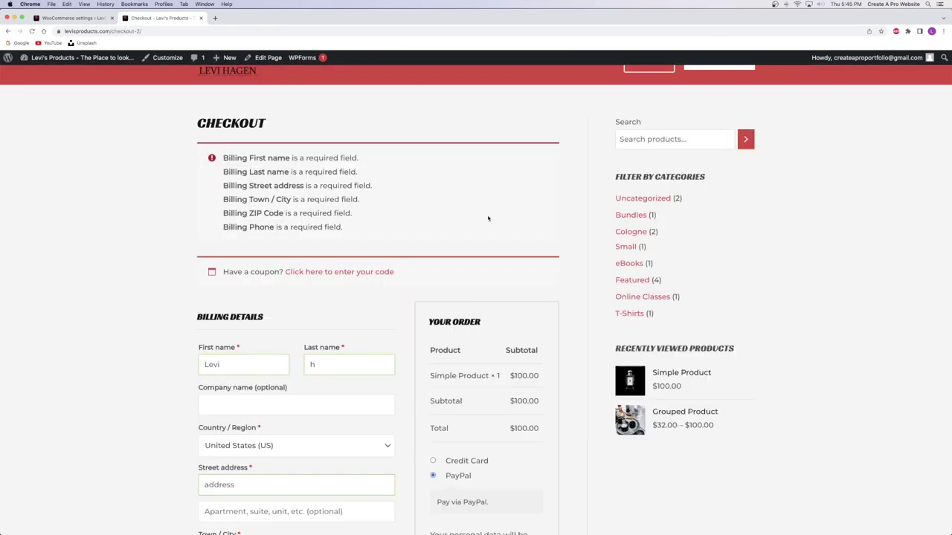
pyautogui.scroll(-10, 489, 217)
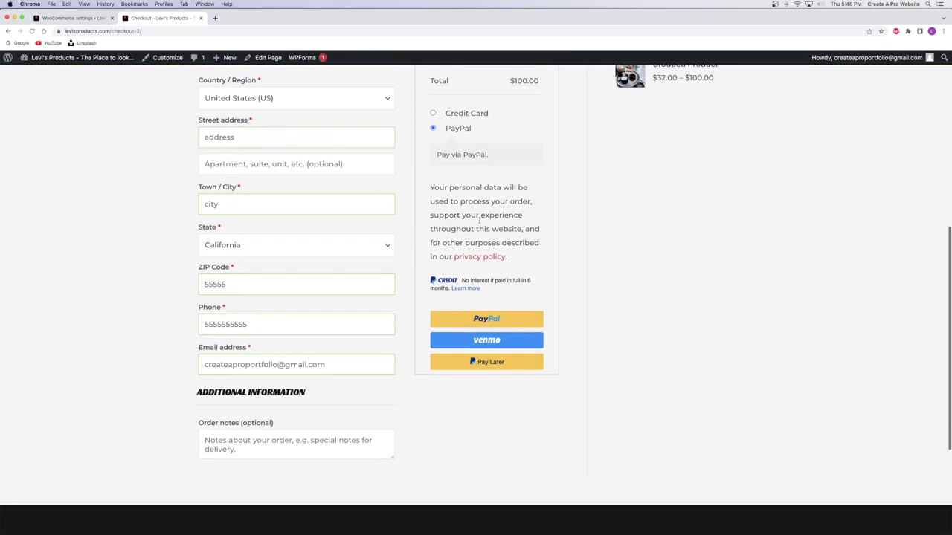
pyautogui.scroll(2, 444, 159)
pyautogui.scroll(1, 444, 158)
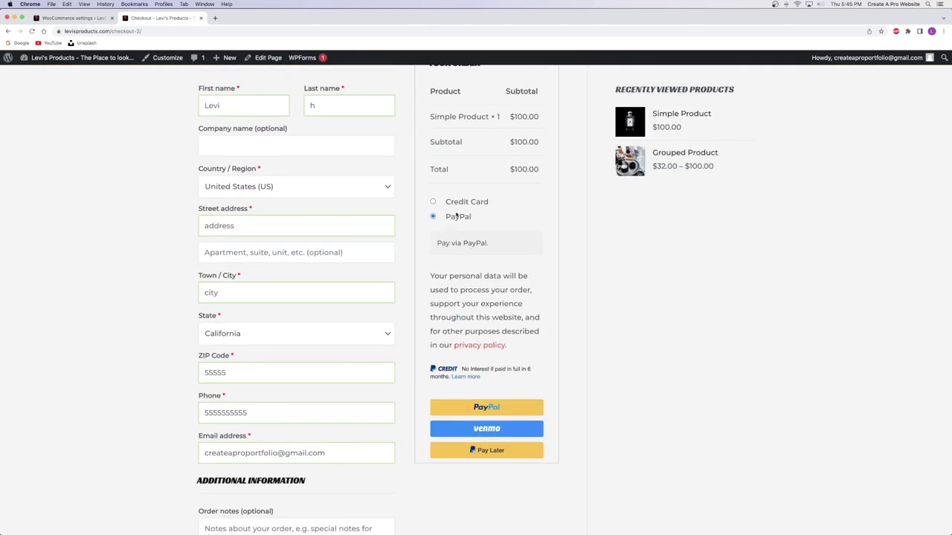
# Attempt PayPal payment twice, then close the store tab and return to the Dashboard.
pyautogui.click(485, 409)
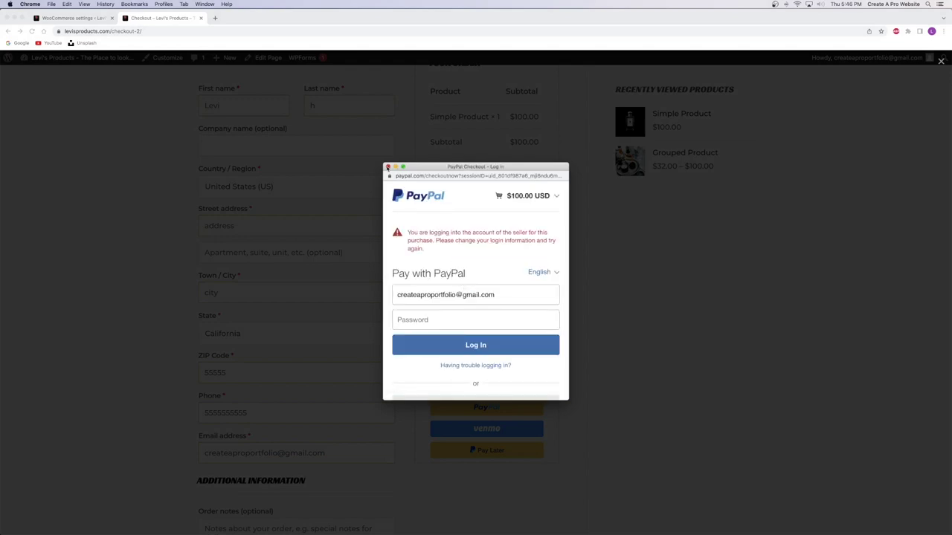
pyautogui.click(388, 167)
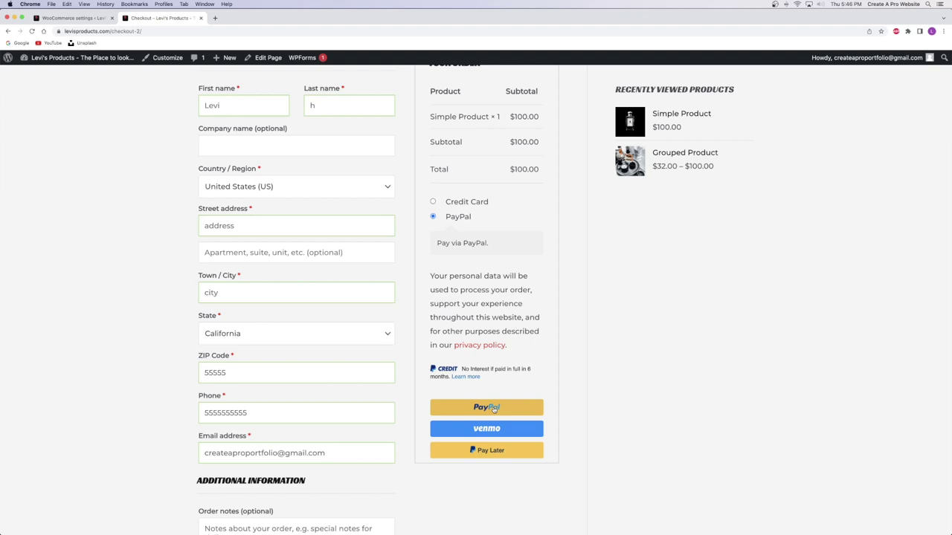
pyautogui.click(493, 409)
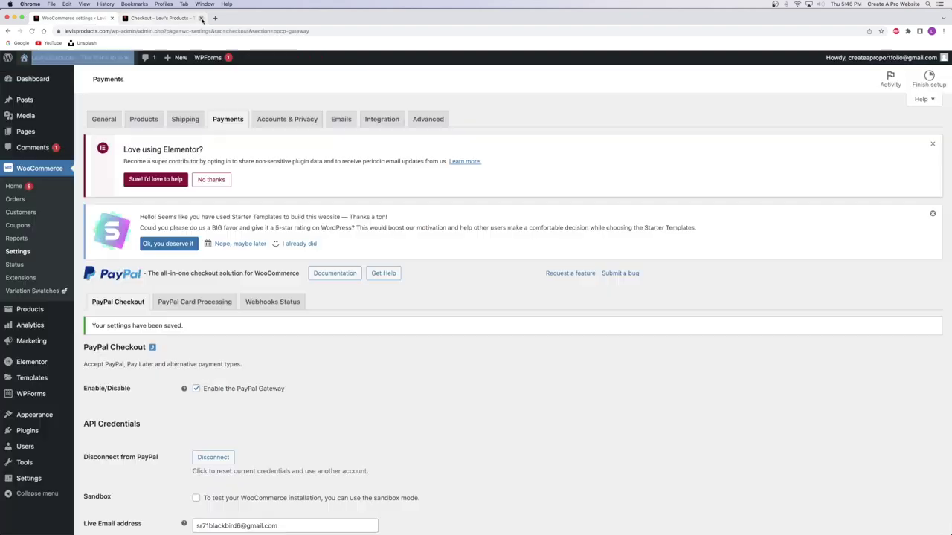
pyautogui.click(201, 18)
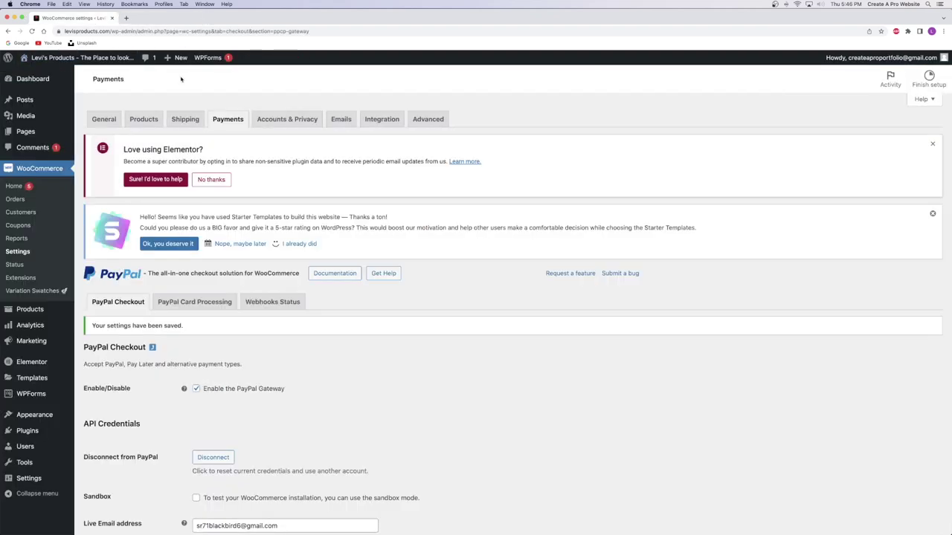
pyautogui.click(217, 127)
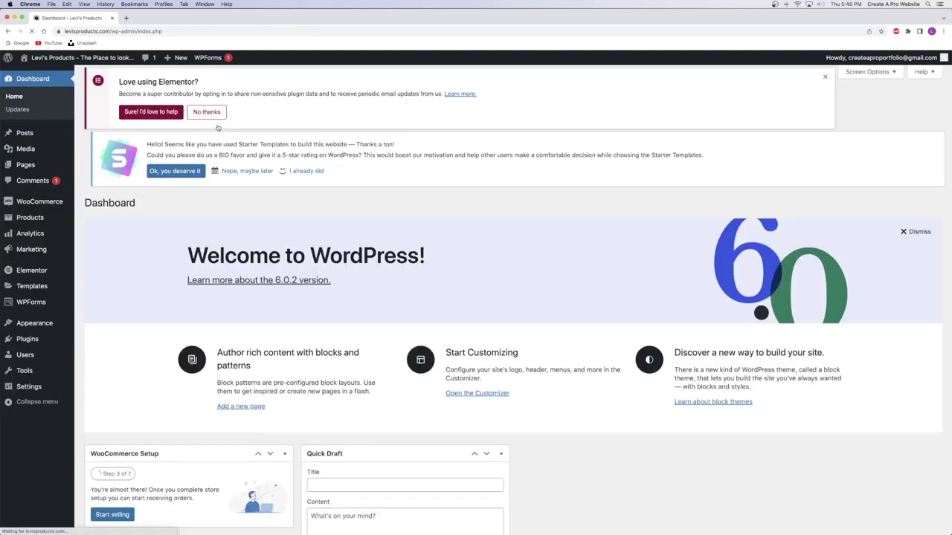
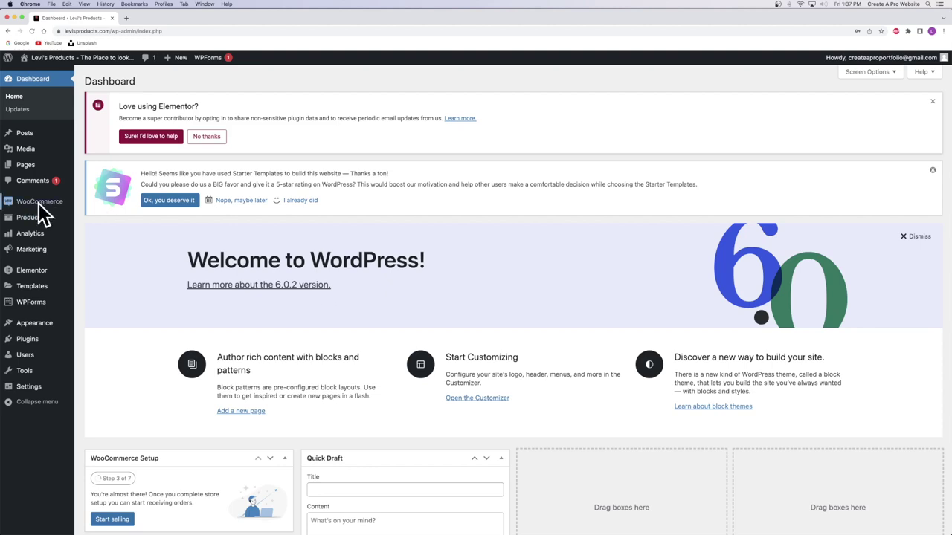
# Open the WooCommerce Coupons page in a new browser tab.
pyautogui.moveTo(28, 204)
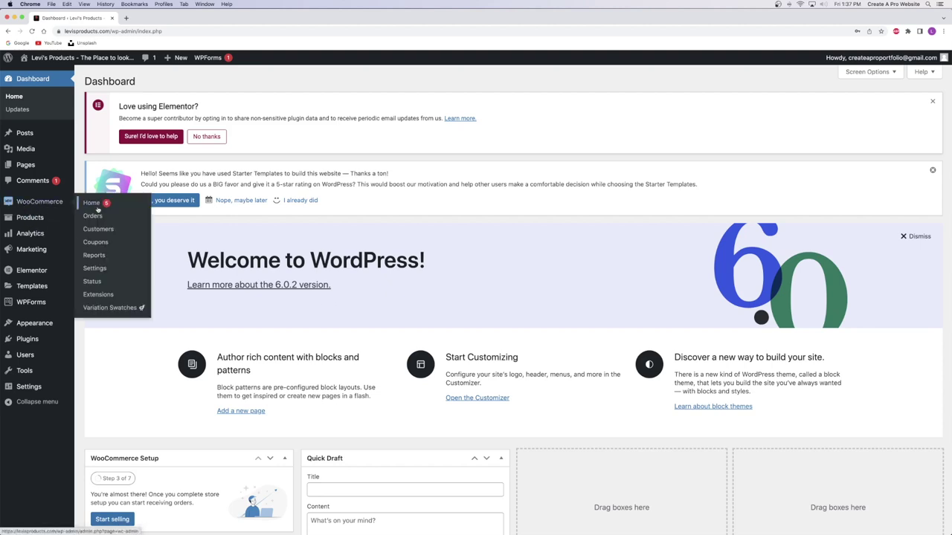
pyautogui.rightClick(95, 244)
pyautogui.click(131, 248)
pyautogui.click(160, 18)
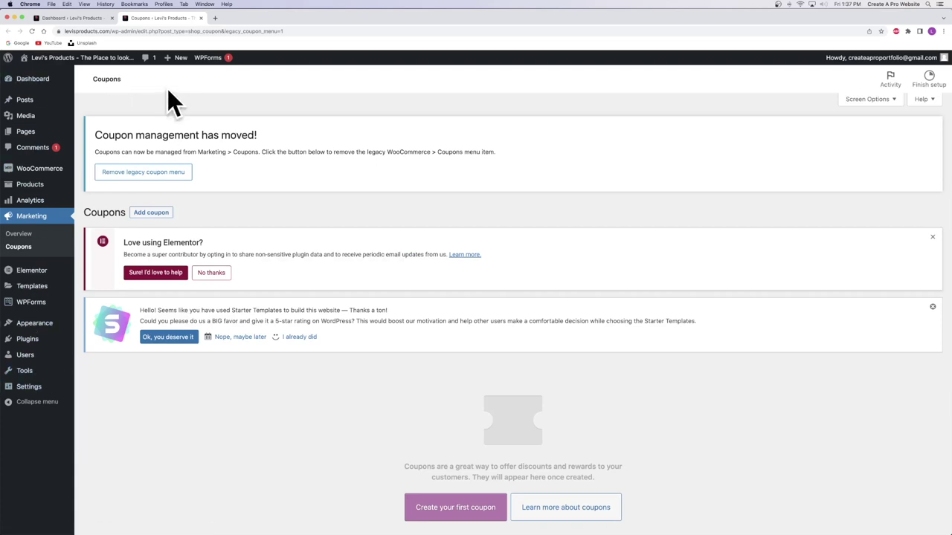
# Start the first coupon from the empty Coupons page.
pyautogui.scroll(-4, 413, 419)
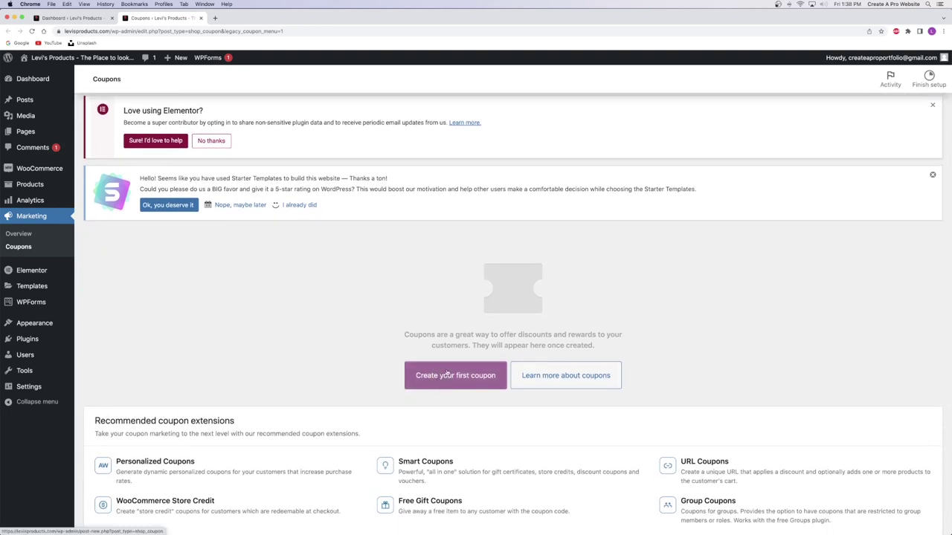
pyautogui.scroll(4, 349, 320)
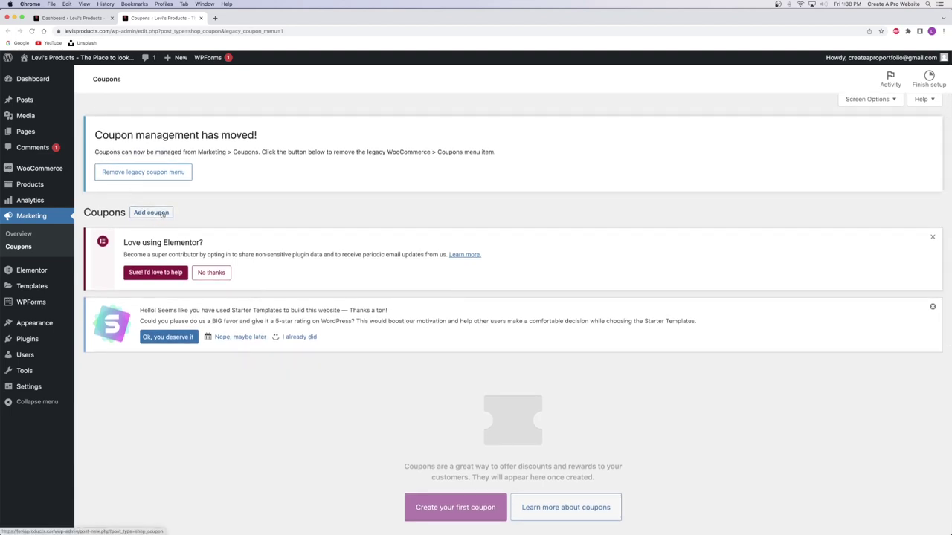
pyautogui.scroll(-1, 171, 238)
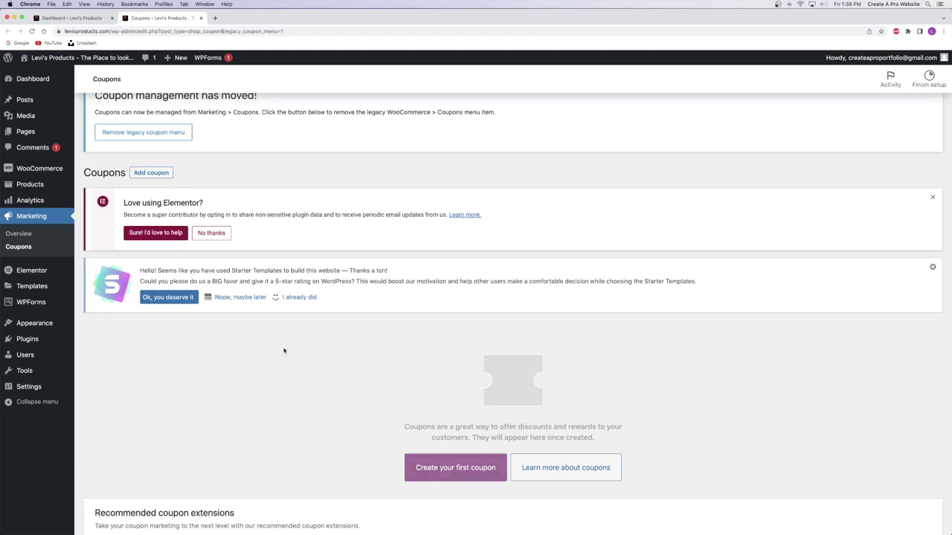
pyautogui.click(447, 469)
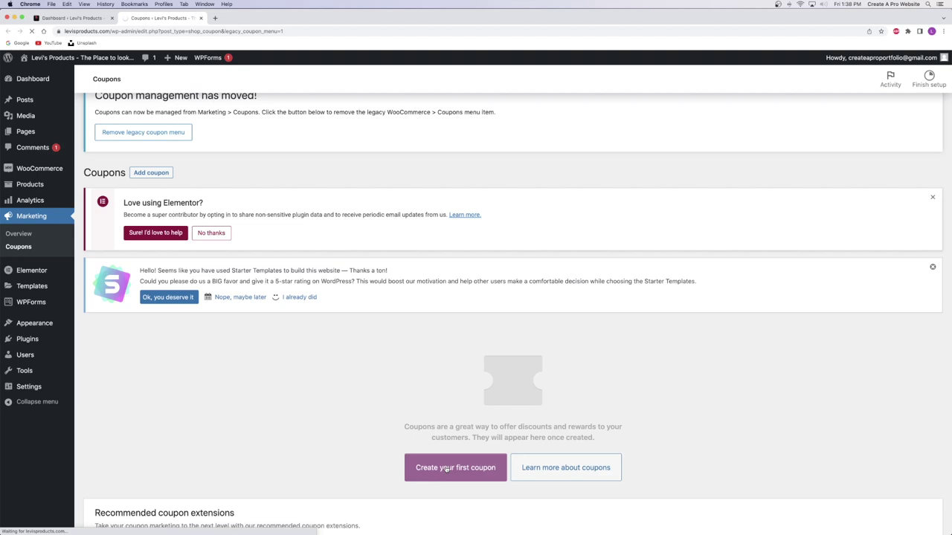
pyautogui.scroll(-2, 385, 385)
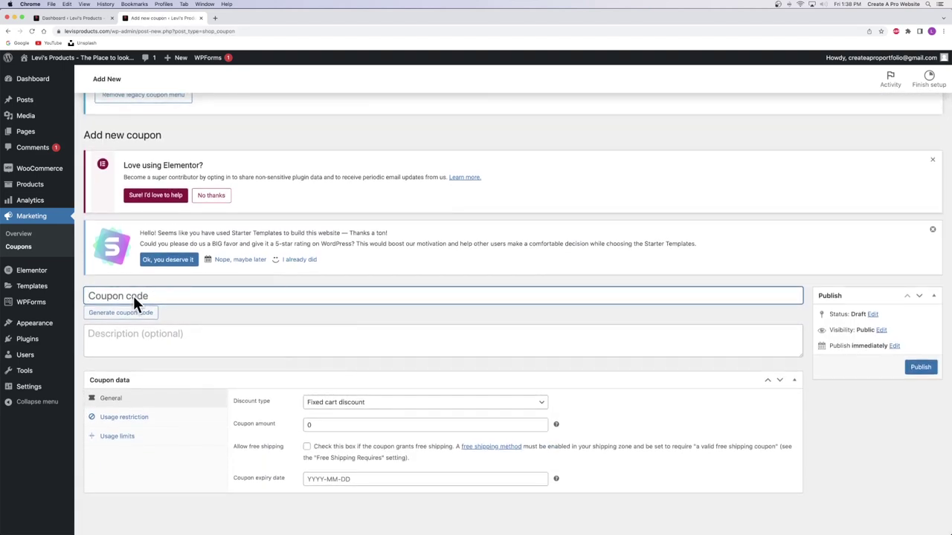
# Enter coupon code 20%OFF with description 'This will get you 20% off of any order'.
pyautogui.moveTo(124, 418)
pyautogui.mouseDown()
pyautogui.moveTo(127, 439)
pyautogui.moveTo(123, 410)
pyautogui.mouseUp()
pyautogui.click(159, 296)
pyautogui.write('20%OFF')
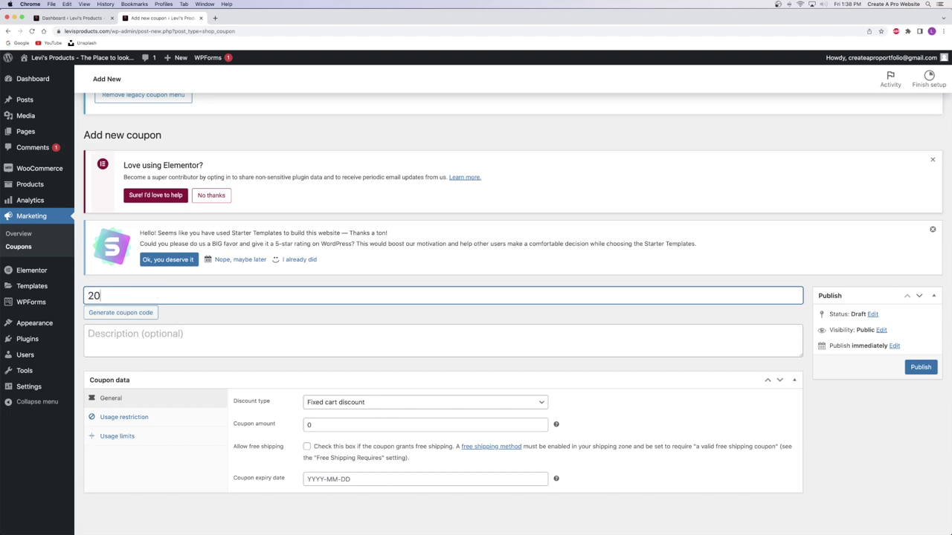
pyautogui.click(195, 317)
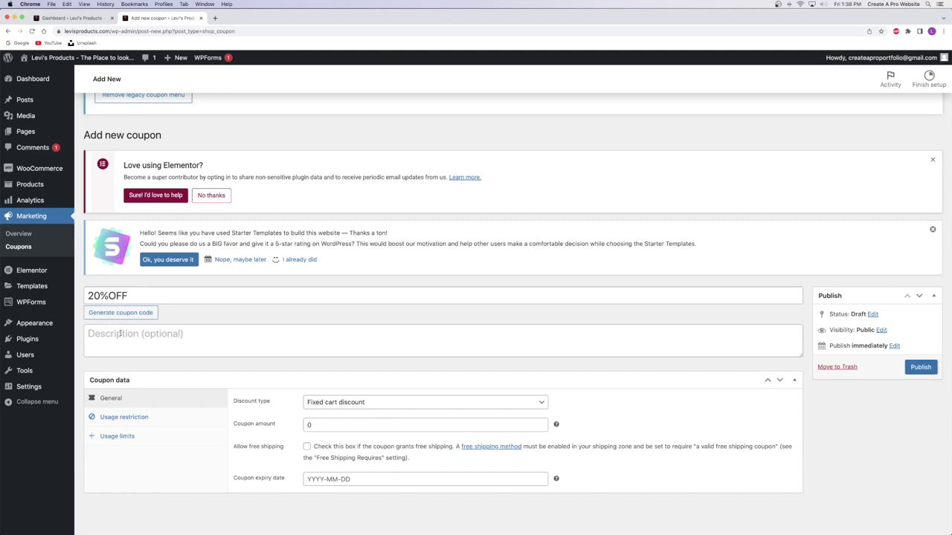
pyautogui.click(140, 334)
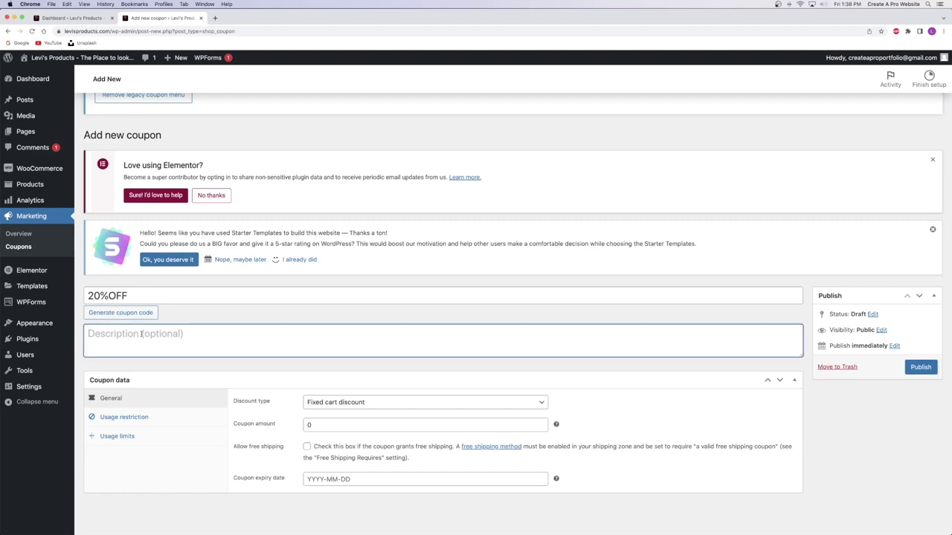
pyautogui.write('This will get you 20% off of any order.')
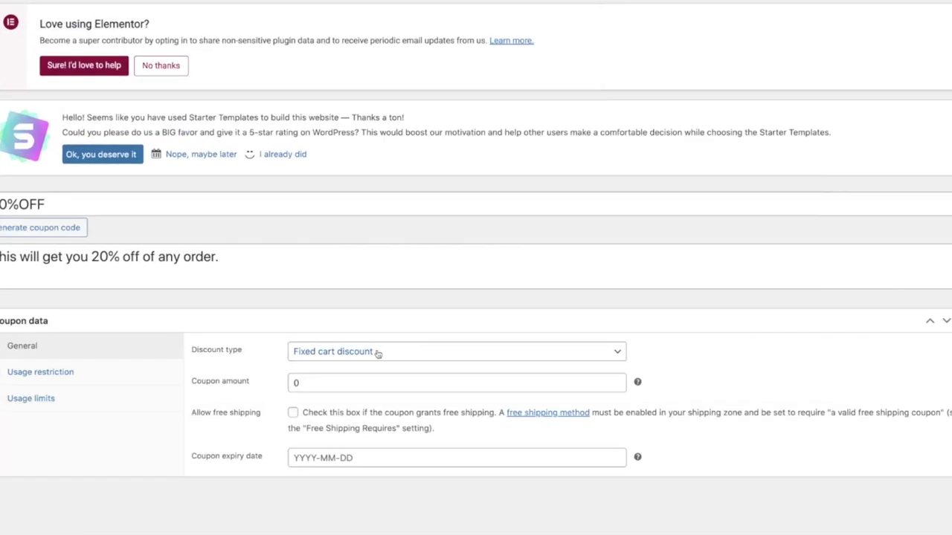
# Make it a Percentage discount of 20 expiring on 2022-09-30.
pyautogui.click(352, 404)
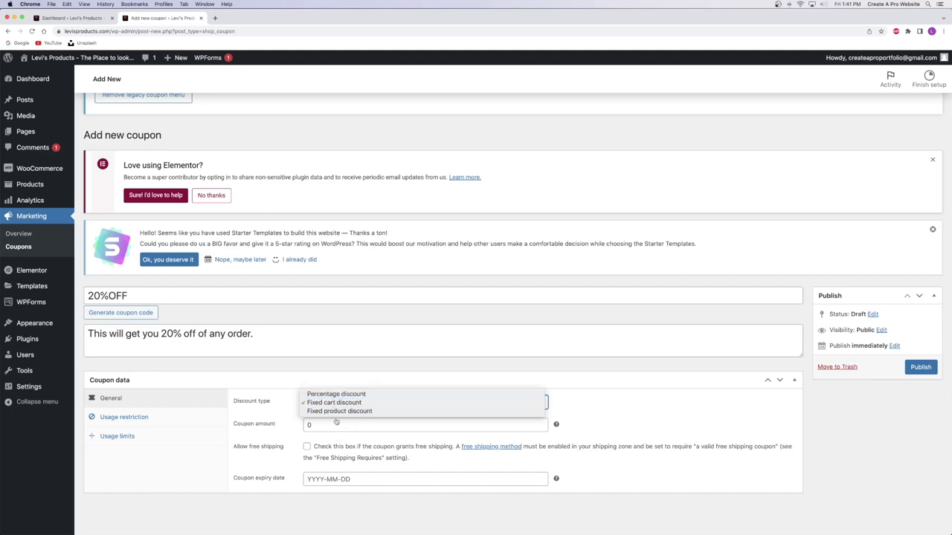
pyautogui.click(320, 395)
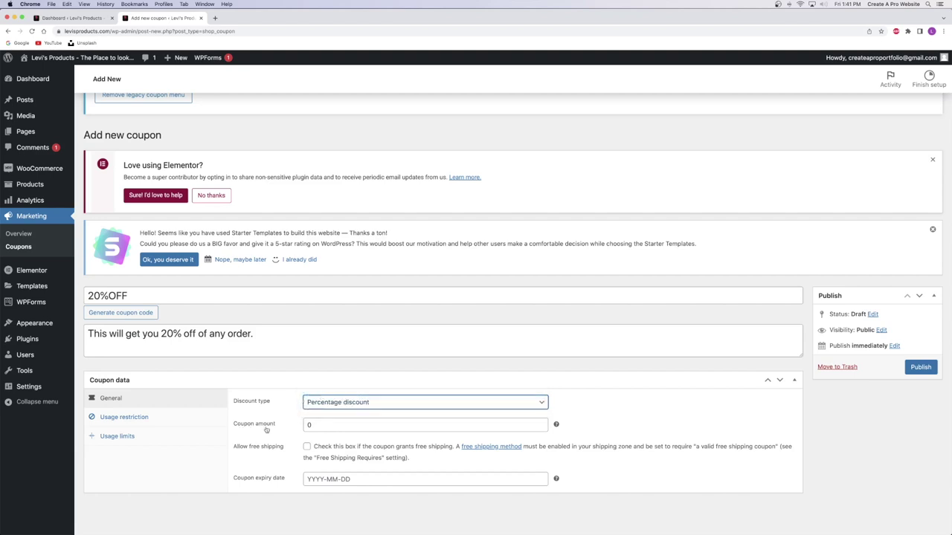
pyautogui.click(325, 423)
pyautogui.moveTo(325, 423); pyautogui.dragTo(293, 425)
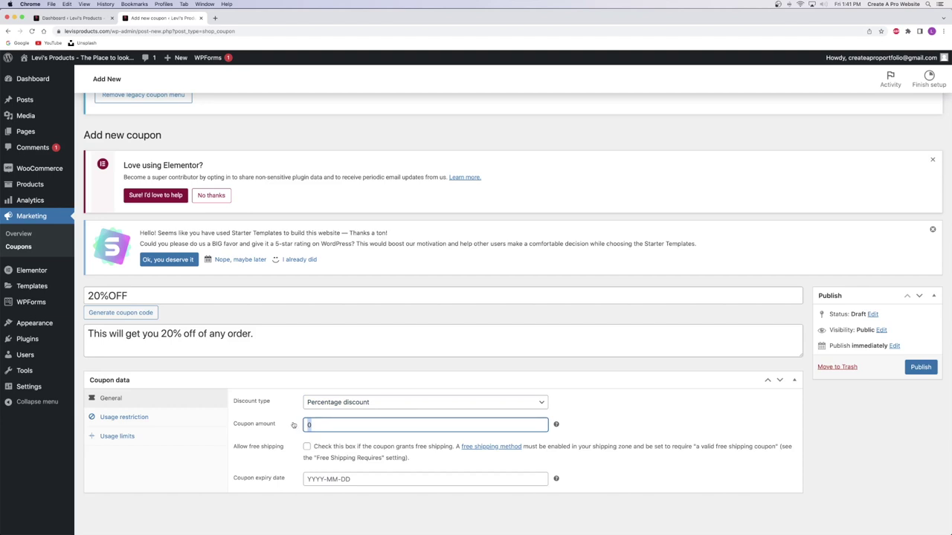
pyautogui.write('20')
pyautogui.moveTo(557, 425)
pyautogui.click(287, 467)
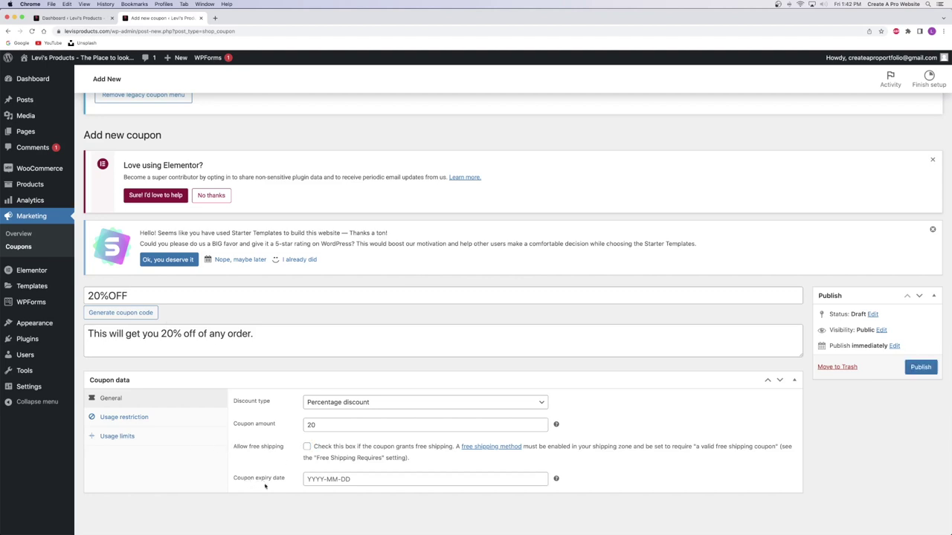
pyautogui.click(400, 479)
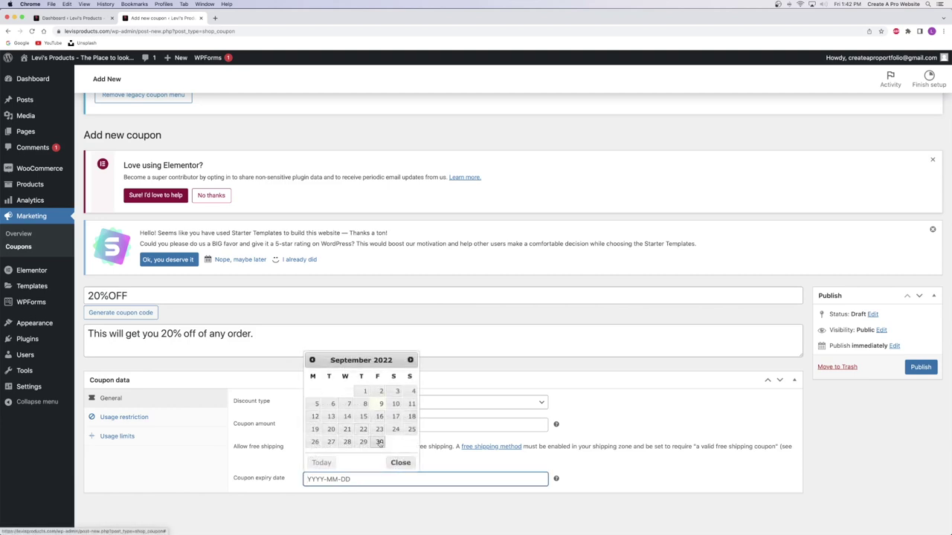
pyautogui.click(380, 441)
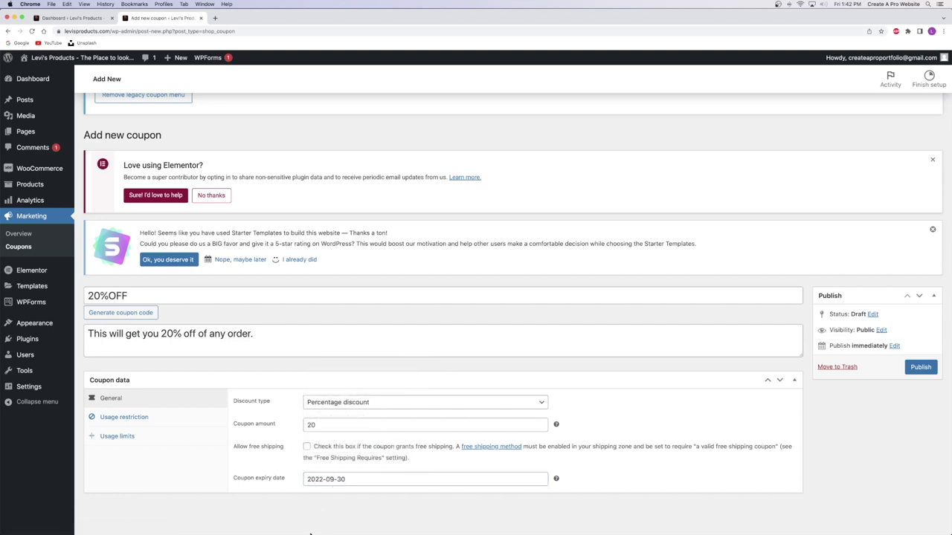
pyautogui.click(124, 417)
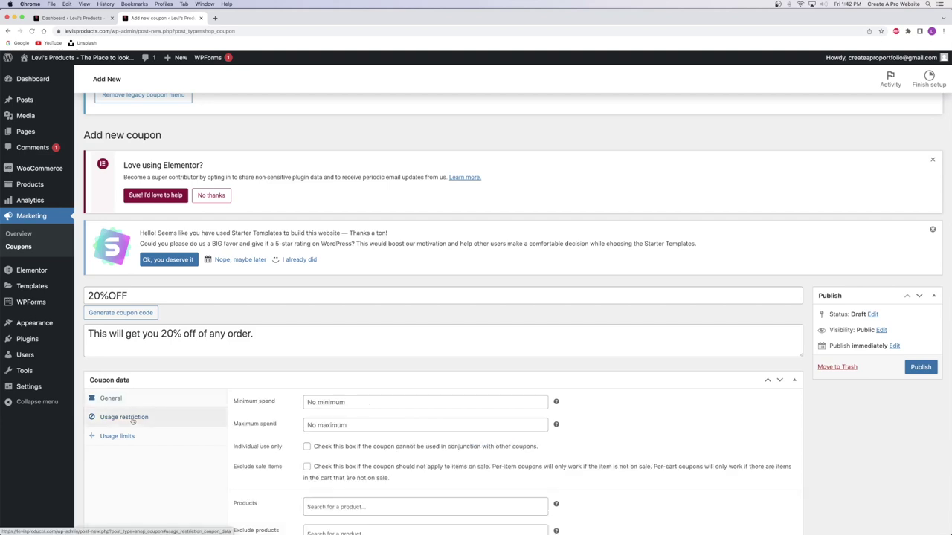
# Try adding 'over $100' to the code and a 100 minimum spend, then undo both.
pyautogui.scroll(-3, 132, 421)
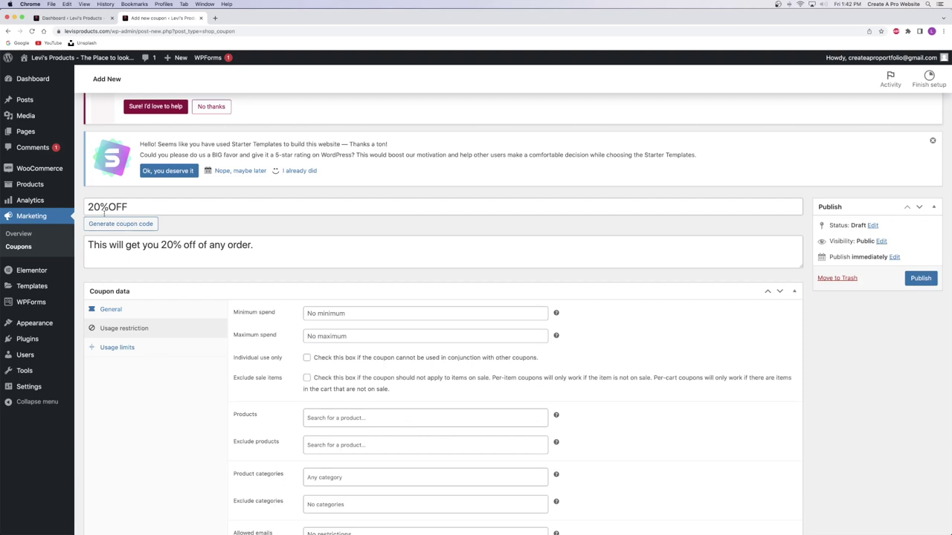
pyautogui.click(134, 206)
pyautogui.write('ov')
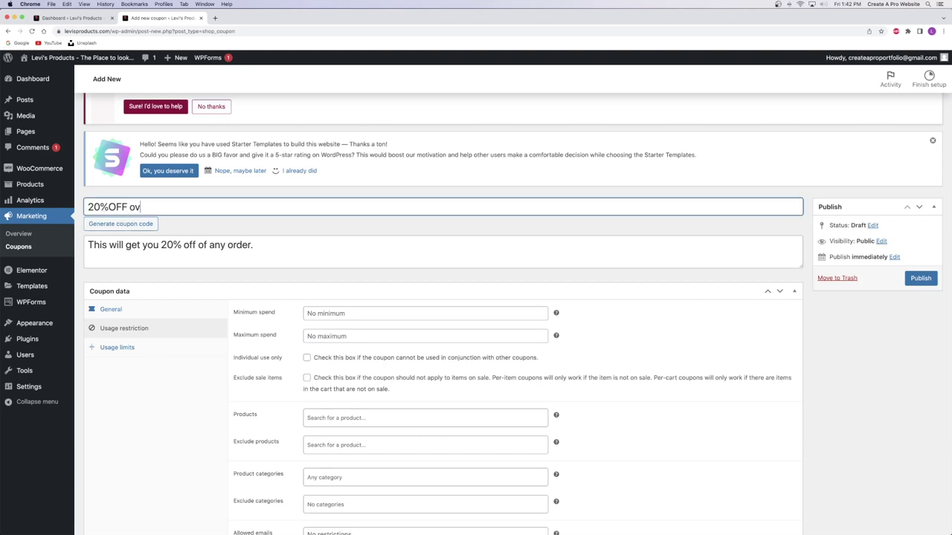
pyautogui.write('er 100')
pyautogui.click(150, 206)
pyautogui.write('$')
pyautogui.click(333, 315)
pyautogui.write('100')
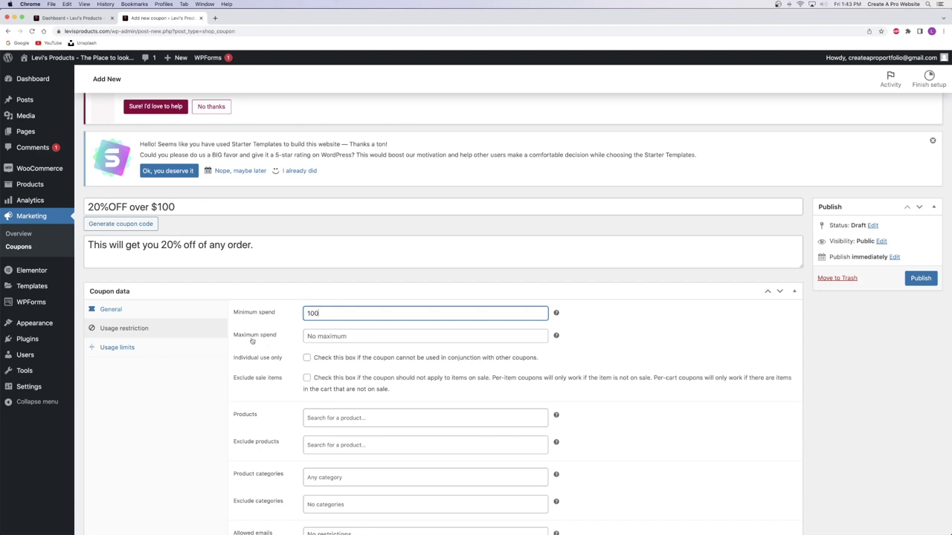
pyautogui.click(332, 337)
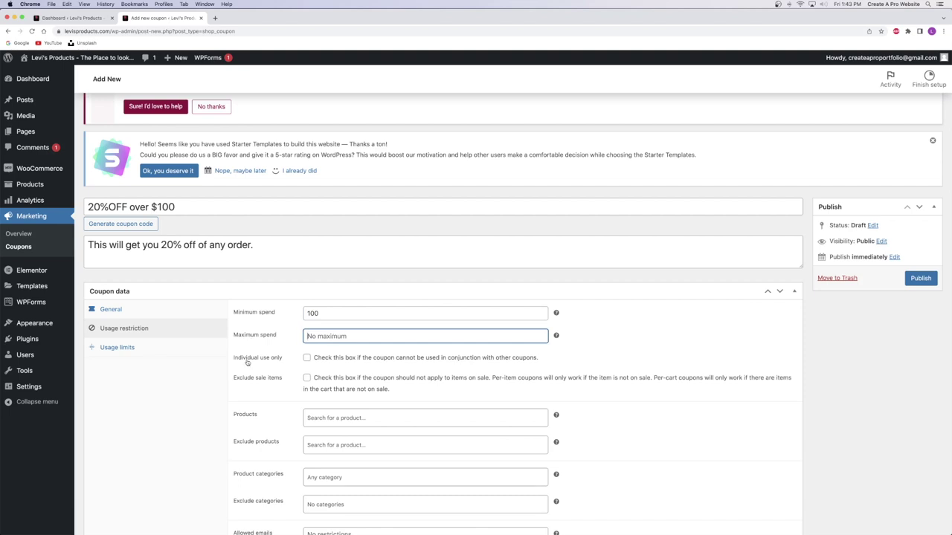
pyautogui.click(267, 314)
pyautogui.press('BackSpace')
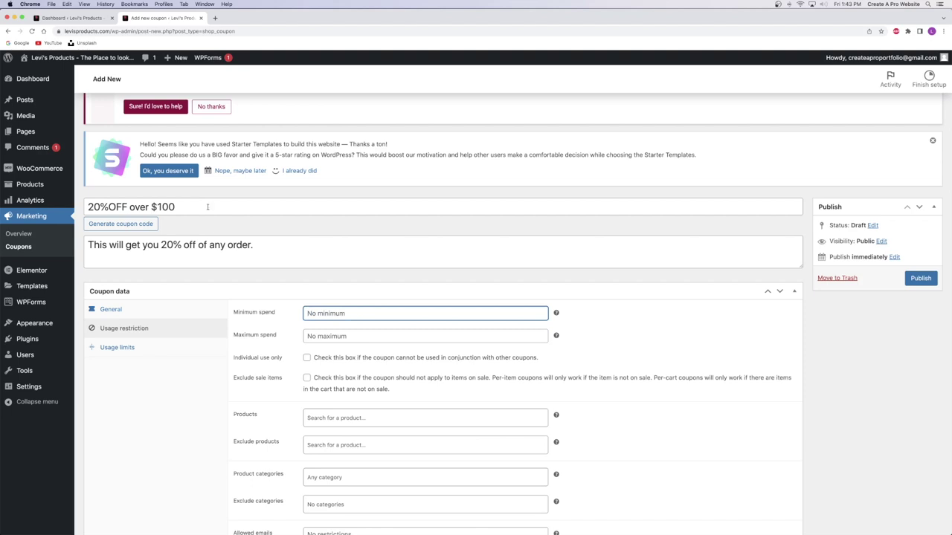
pyautogui.moveTo(207, 207); pyautogui.dragTo(123, 207)
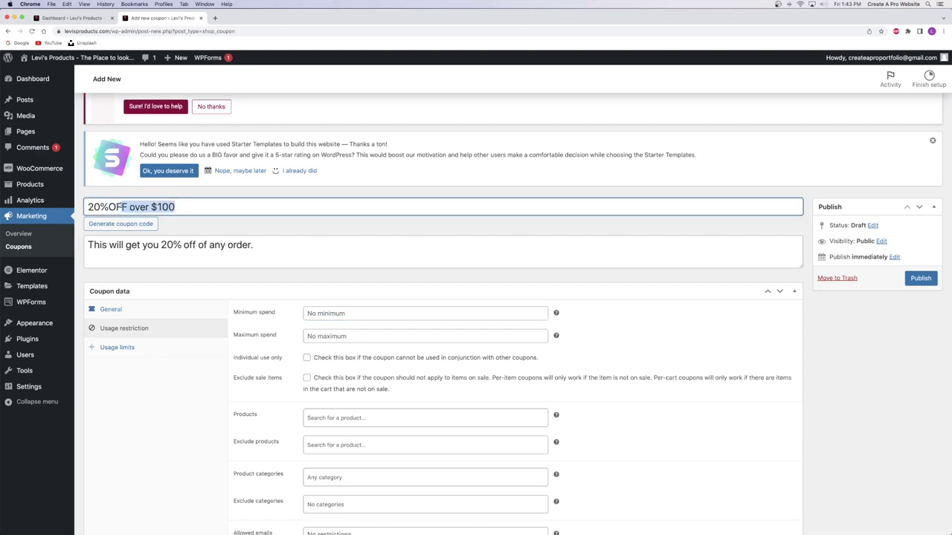
pyautogui.press('BackSpace')
pyautogui.scroll(-2, 285, 366)
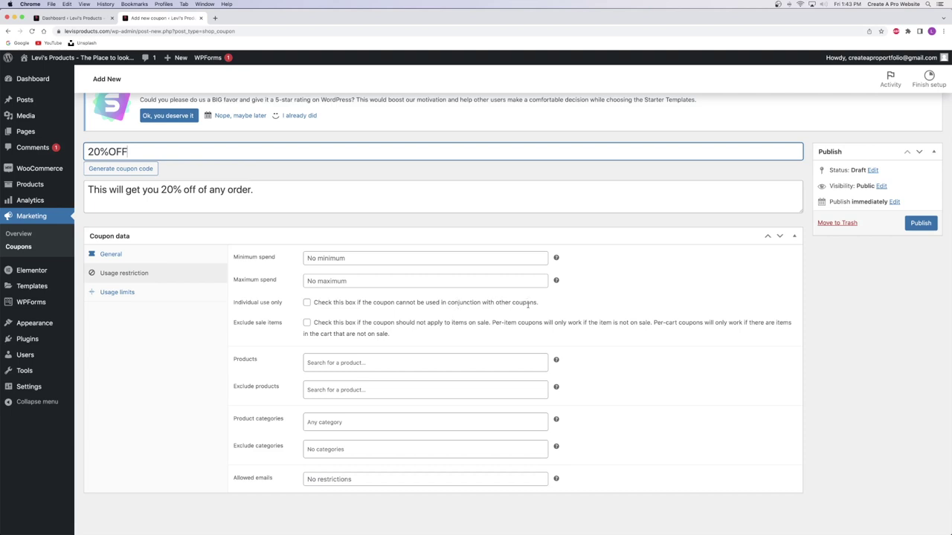
# Tick Individual use only on the 20%OFF coupon.
pyautogui.click(313, 301)
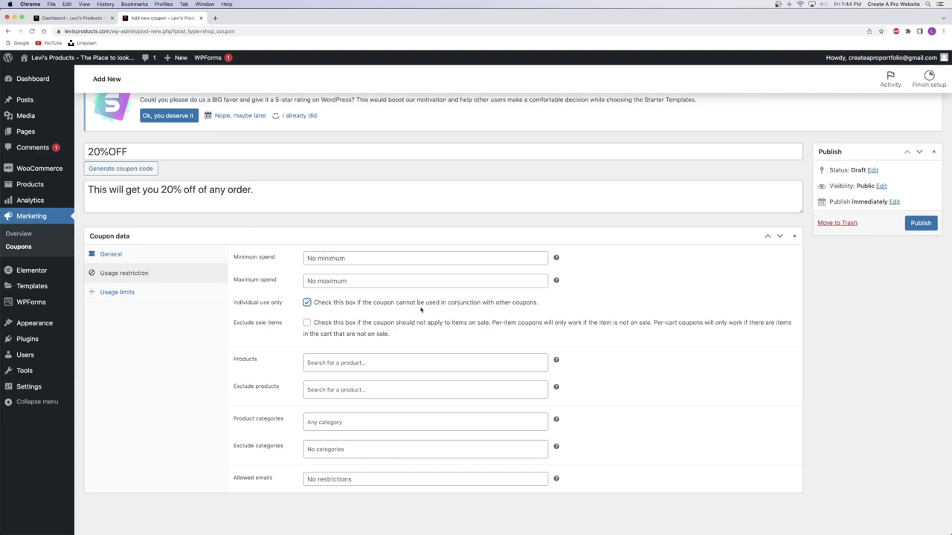
pyautogui.moveTo(82, 58)
pyautogui.rightClick(34, 87)
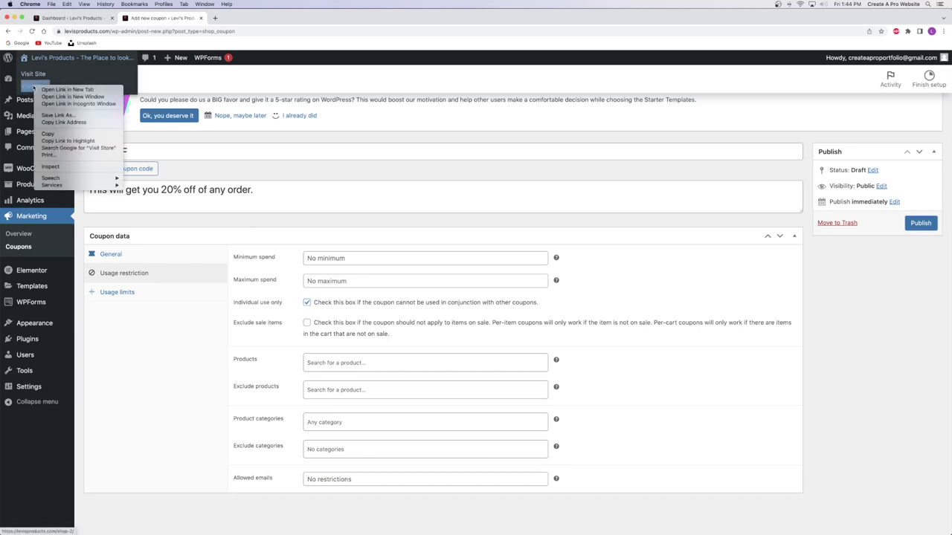
# Browse the shop's product listing in a new tab, then switch back to the coupon editor tab.
pyautogui.click(60, 90)
pyautogui.click(227, 18)
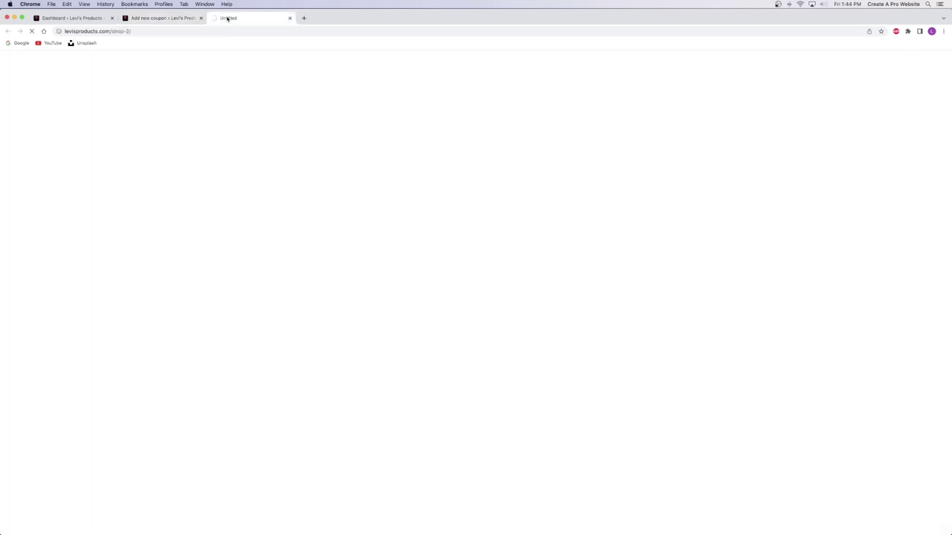
pyautogui.scroll(-10, 363, 281)
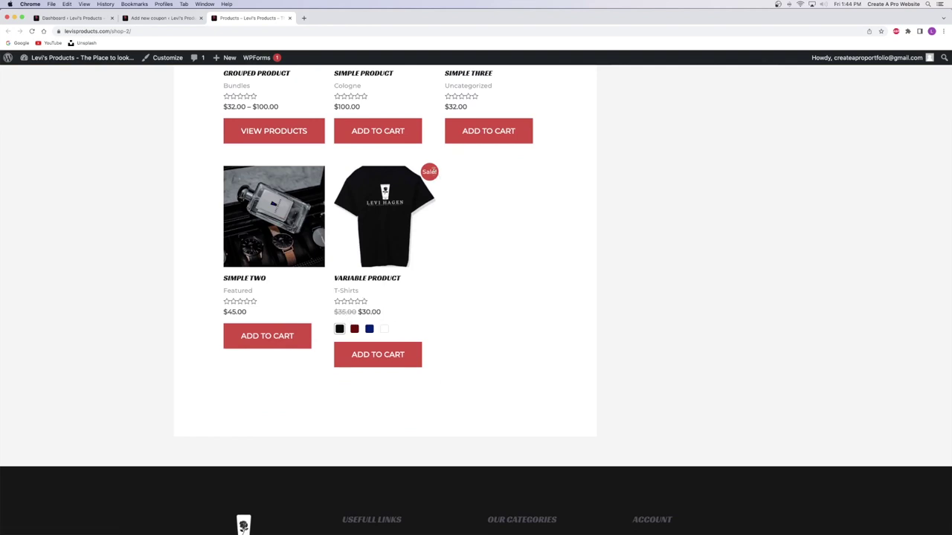
pyautogui.scroll(2, 357, 151)
pyautogui.scroll(1, 356, 151)
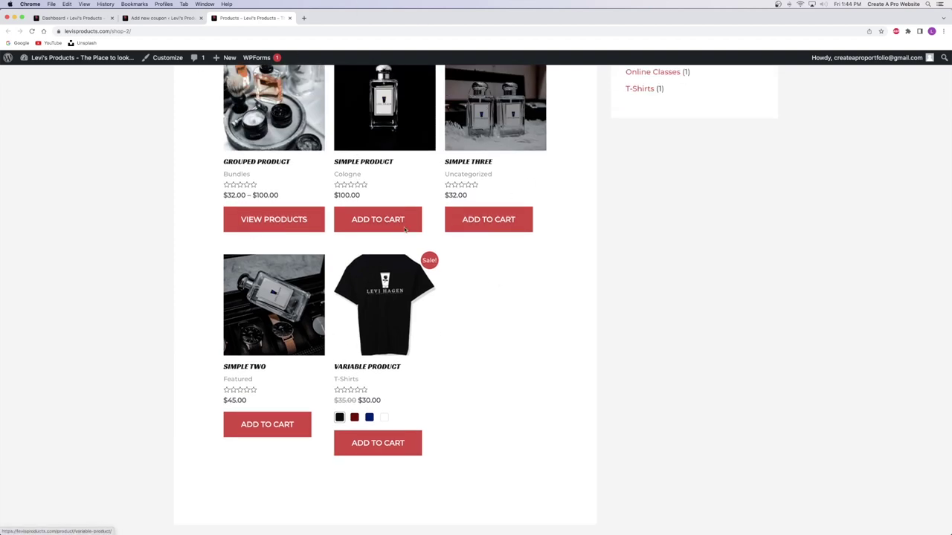
pyautogui.click(153, 18)
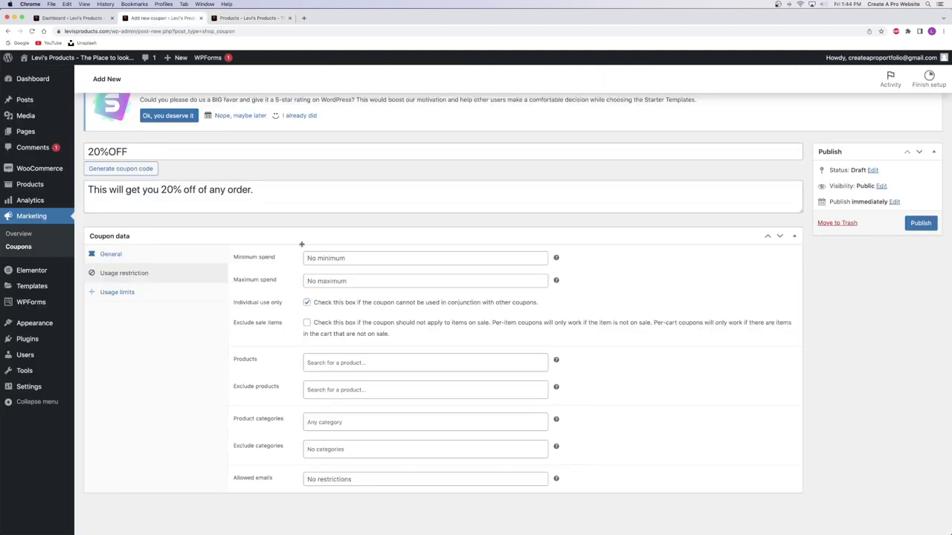
pyautogui.click(246, 18)
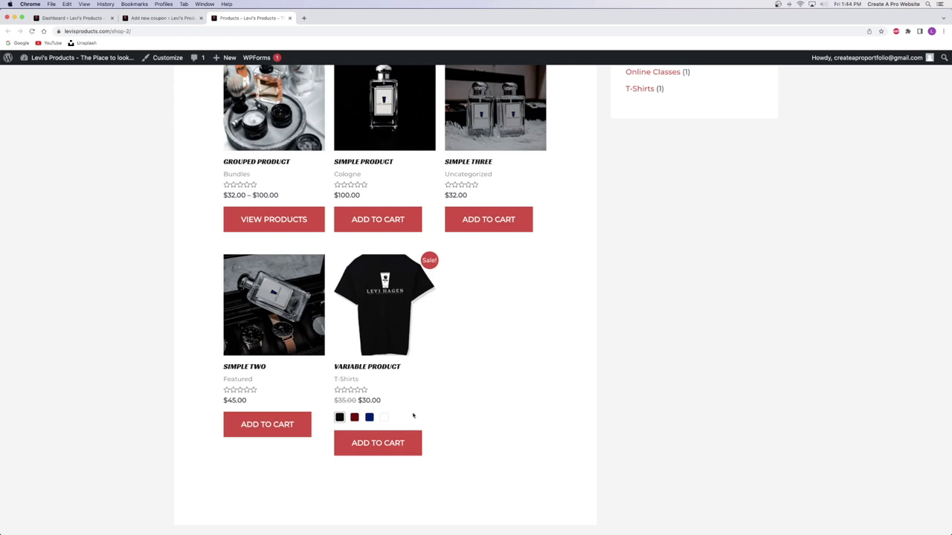
pyautogui.click(140, 19)
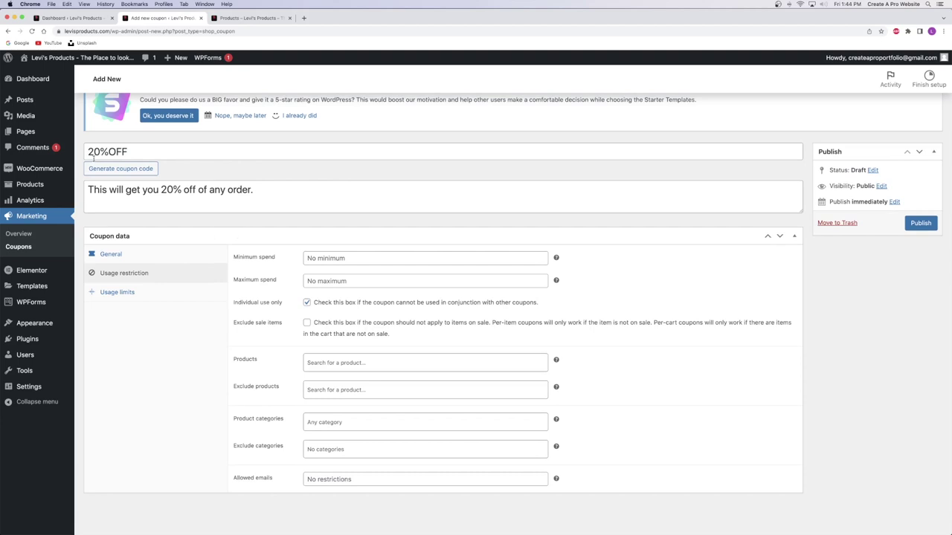
# Try restricting the coupon to Simple Product, then remove it from Products.
pyautogui.click(350, 362)
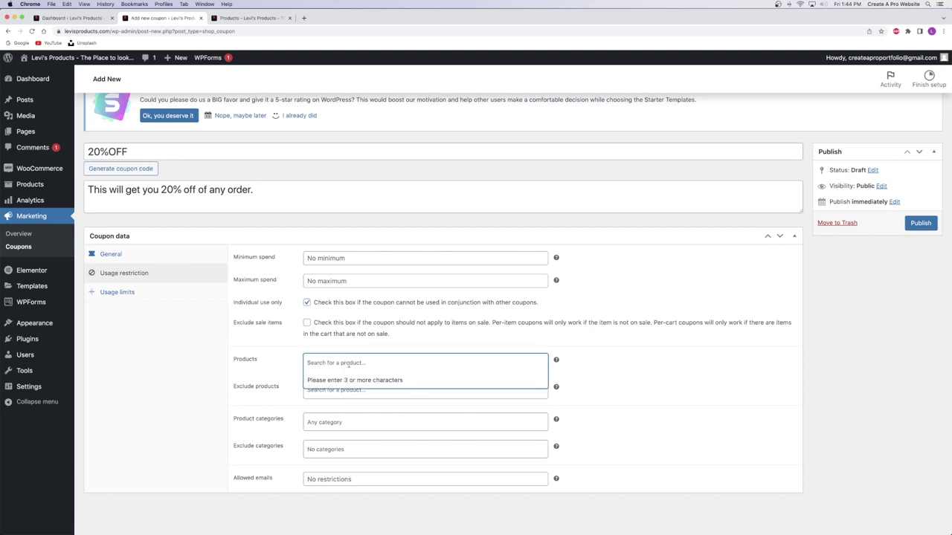
pyautogui.write('simpl')
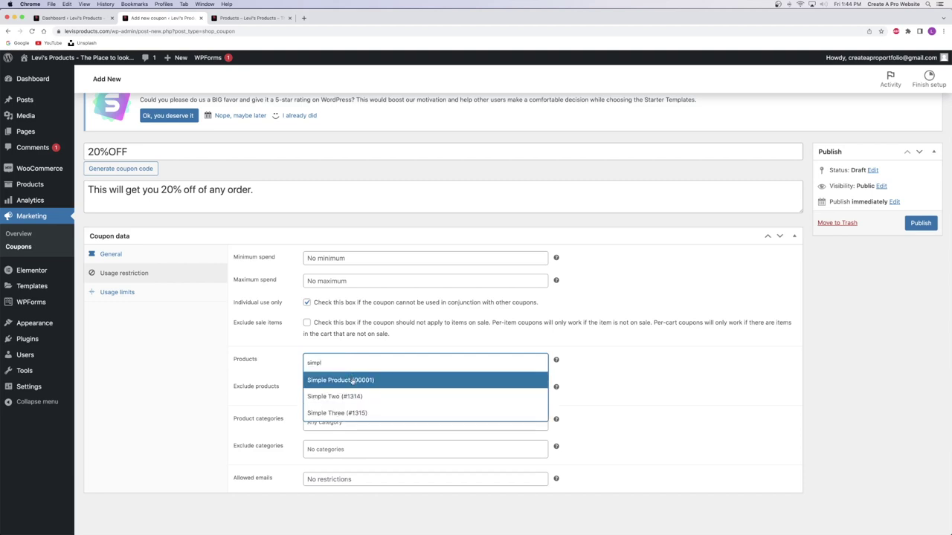
pyautogui.click(353, 380)
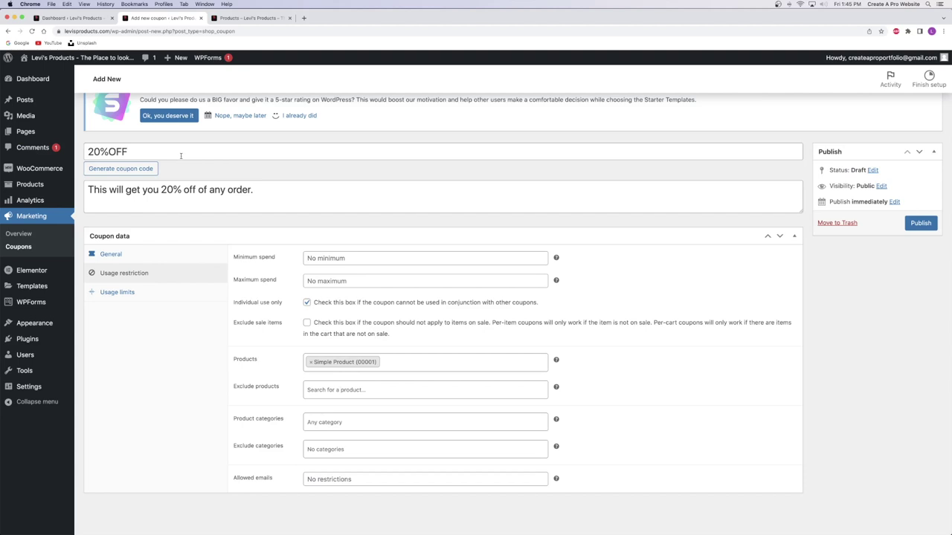
pyautogui.write('sim')
pyautogui.doubleClick(393, 363)
pyautogui.press('BackSpace')
pyautogui.click(311, 363)
pyautogui.click(262, 393)
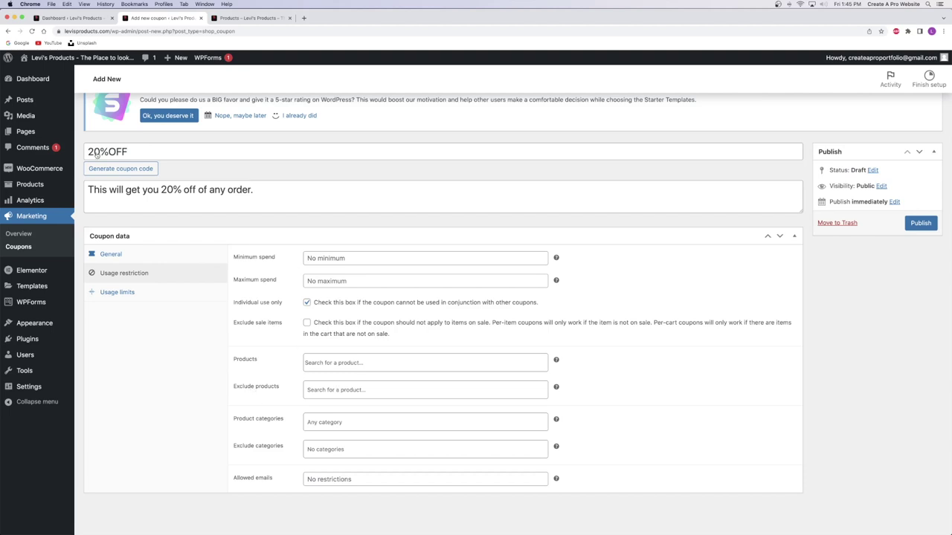
# Try excluding Simple Product from the coupon, then clear the exclusion.
pyautogui.moveTo(89, 152); pyautogui.dragTo(172, 155)
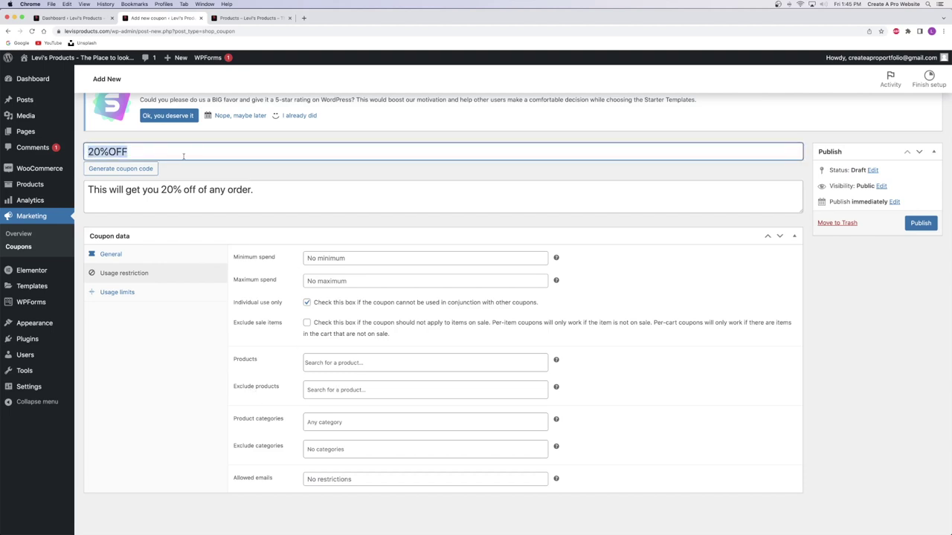
pyautogui.click(183, 157)
pyautogui.click(344, 390)
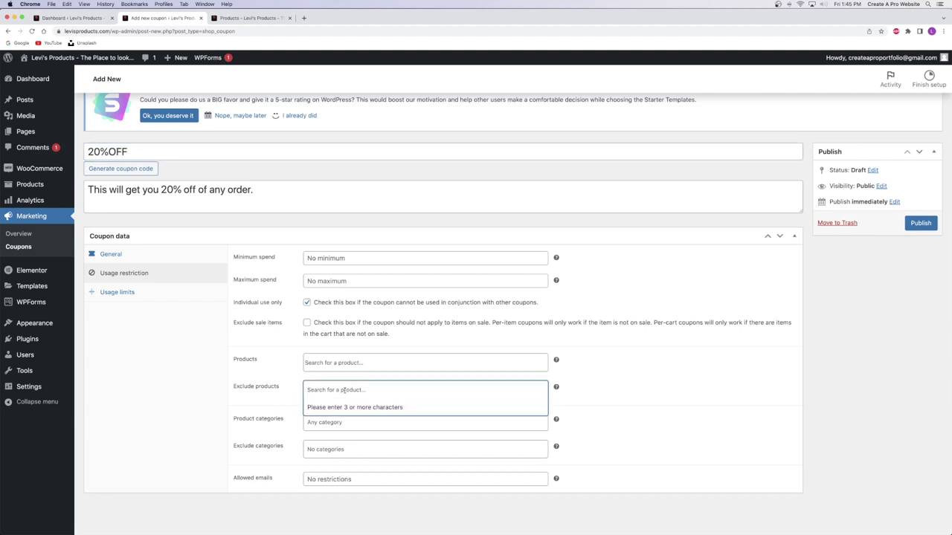
pyautogui.write('sim')
pyautogui.click(355, 409)
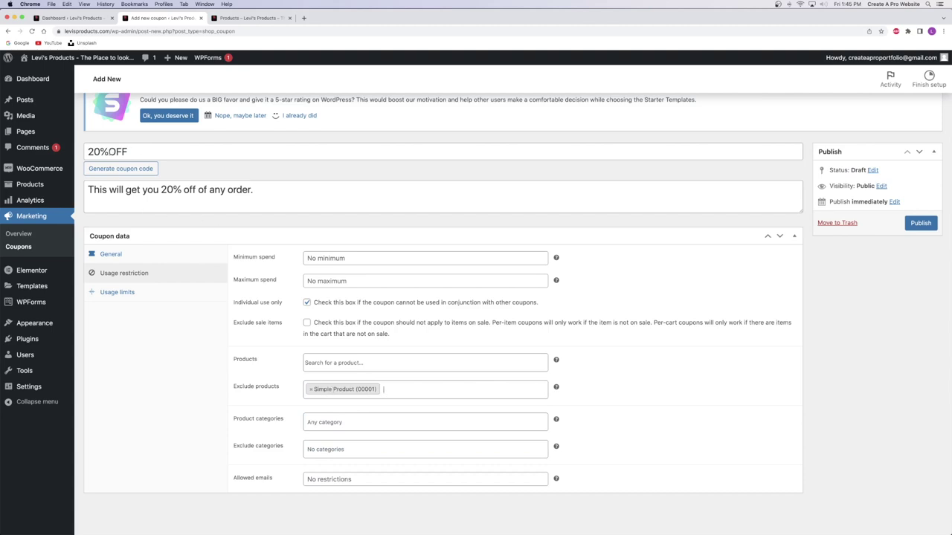
pyautogui.click(311, 389)
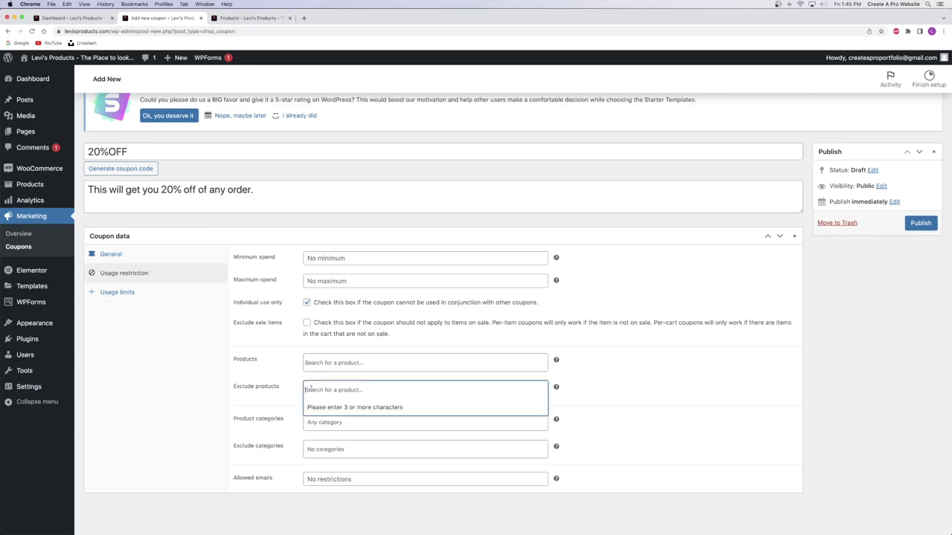
pyautogui.click(262, 383)
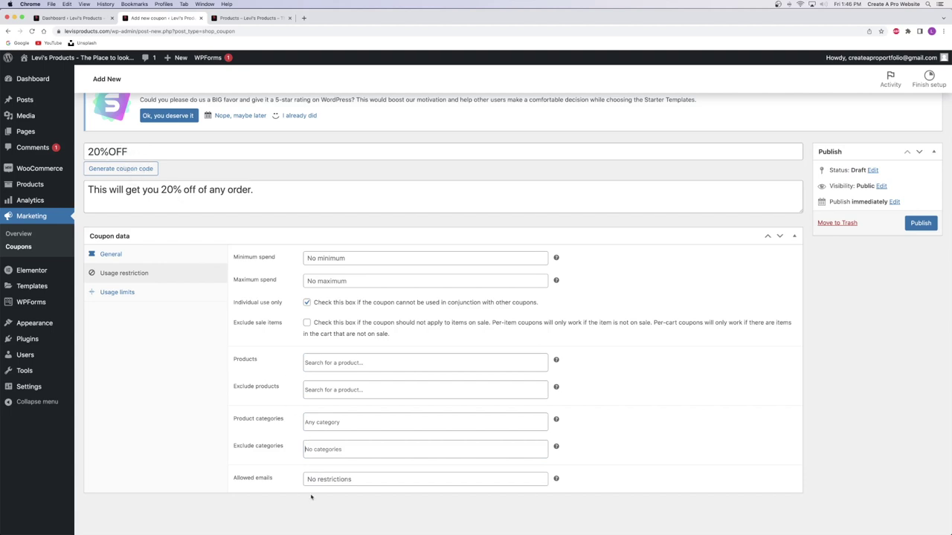
# Set the usage limit per coupon to 50.
pyautogui.click(125, 295)
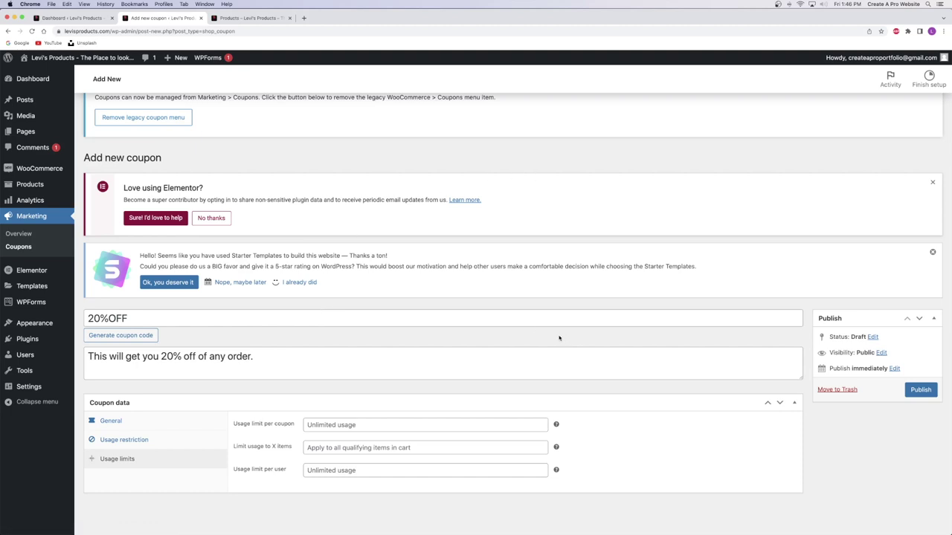
pyautogui.click(383, 424)
pyautogui.write('50')
pyautogui.click(297, 410)
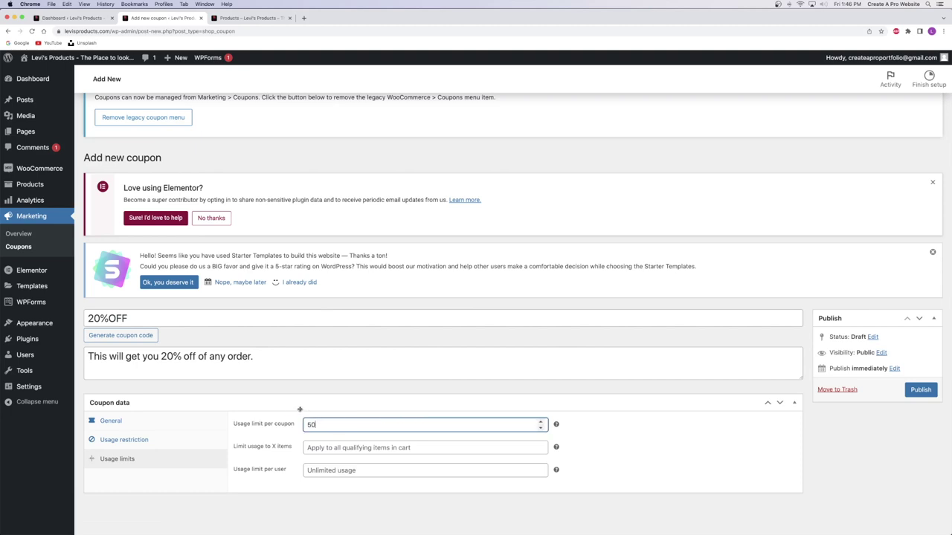
pyautogui.scroll(2, 289, 409)
pyautogui.scroll(-2, 235, 452)
pyautogui.click(313, 424)
# Try an item limit of 5, then leave it empty.
pyautogui.click(319, 447)
pyautogui.write('05')
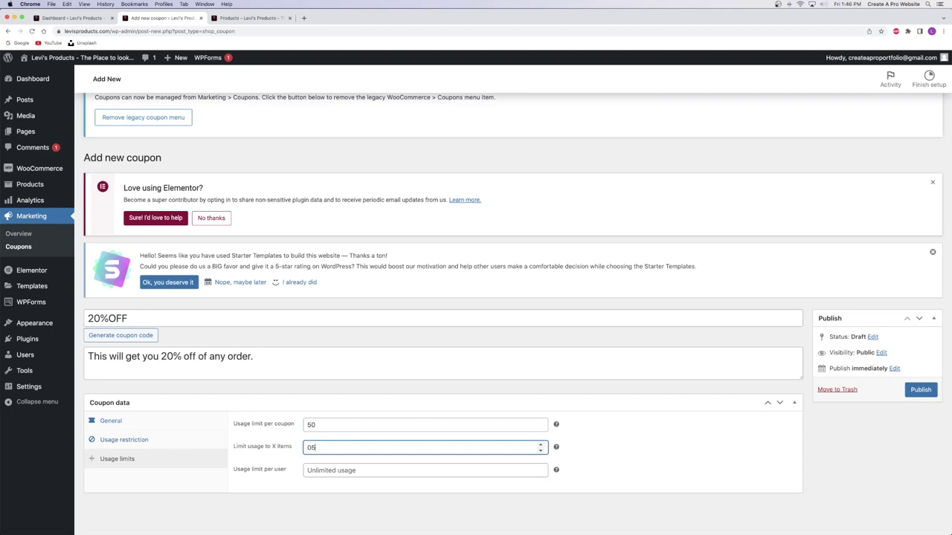
pyautogui.press('BackSpace')
pyautogui.press('BackSpace')
pyautogui.write('5')
pyautogui.click(286, 437)
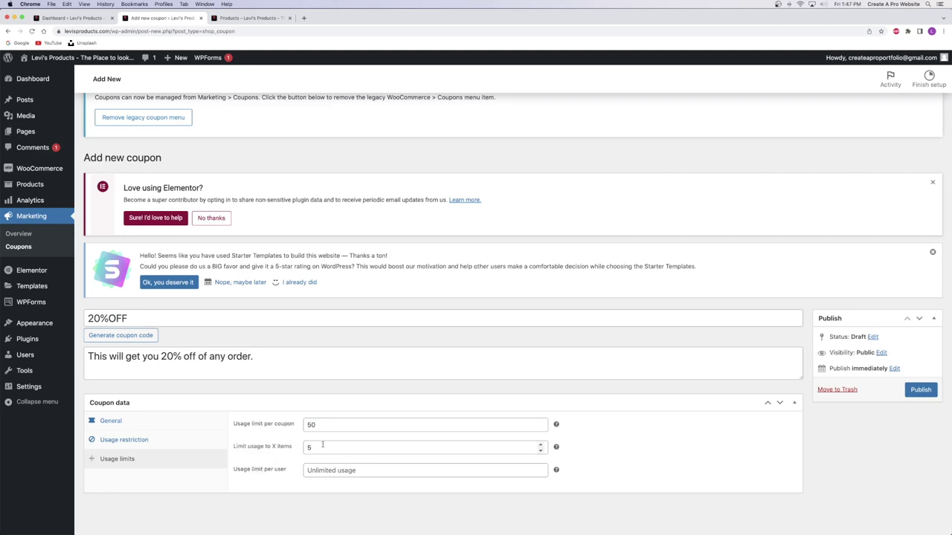
pyautogui.click(257, 450)
pyautogui.press('BackSpace')
pyautogui.click(259, 478)
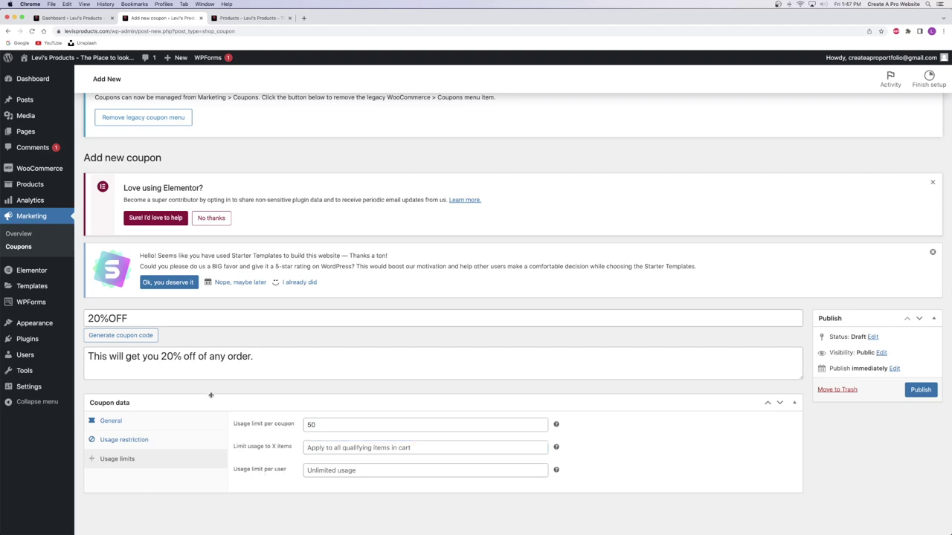
# Try a per-customer limit of 1, clear it to unlimited, and publish 20%OFF.
pyautogui.click(327, 472)
pyautogui.write('1')
pyautogui.click(301, 506)
pyautogui.moveTo(307, 530)
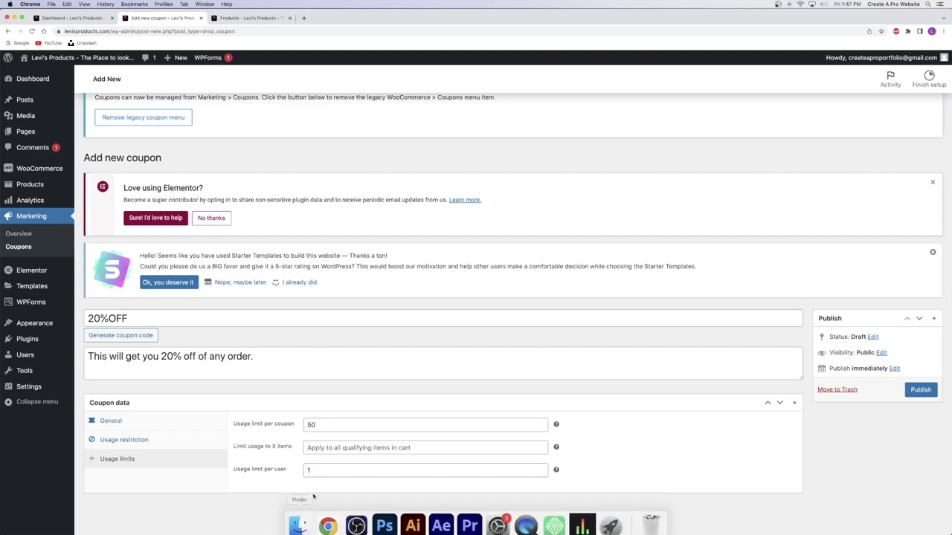
pyautogui.click(318, 470)
pyautogui.press('BackSpace')
pyautogui.click(237, 483)
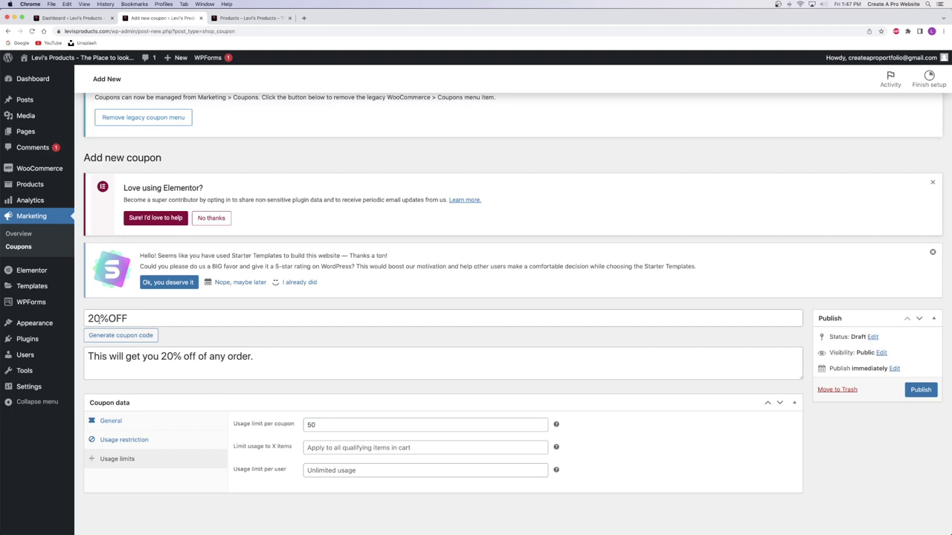
pyautogui.moveTo(116, 317); pyautogui.dragTo(87, 318)
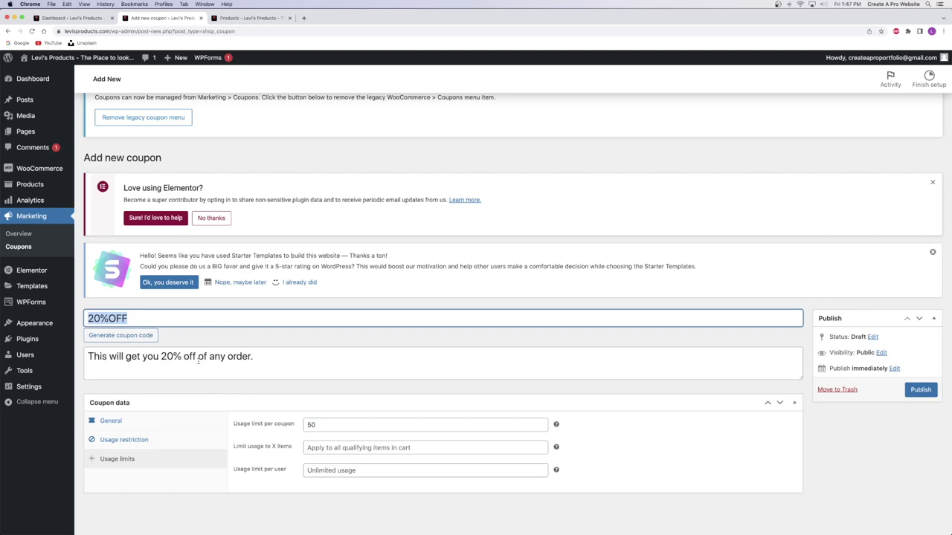
pyautogui.click(920, 391)
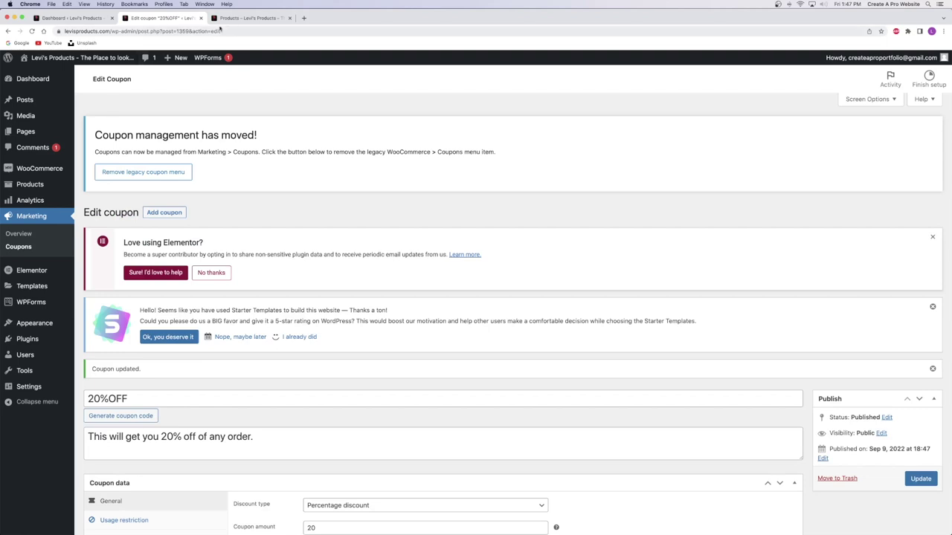
# Reload the shop page in its tab and open the Simple Product.
pyautogui.click(238, 18)
pyautogui.press('super+r')
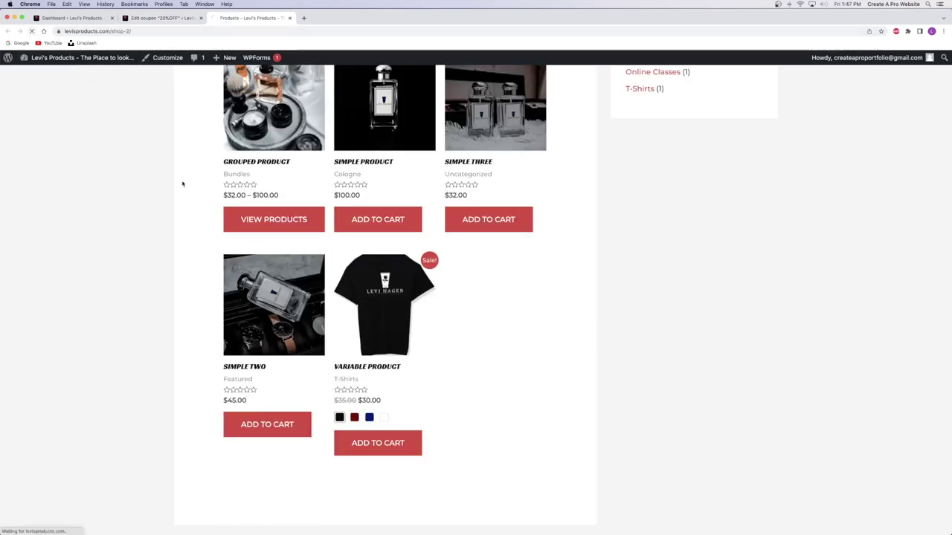
pyautogui.scroll(3, 358, 223)
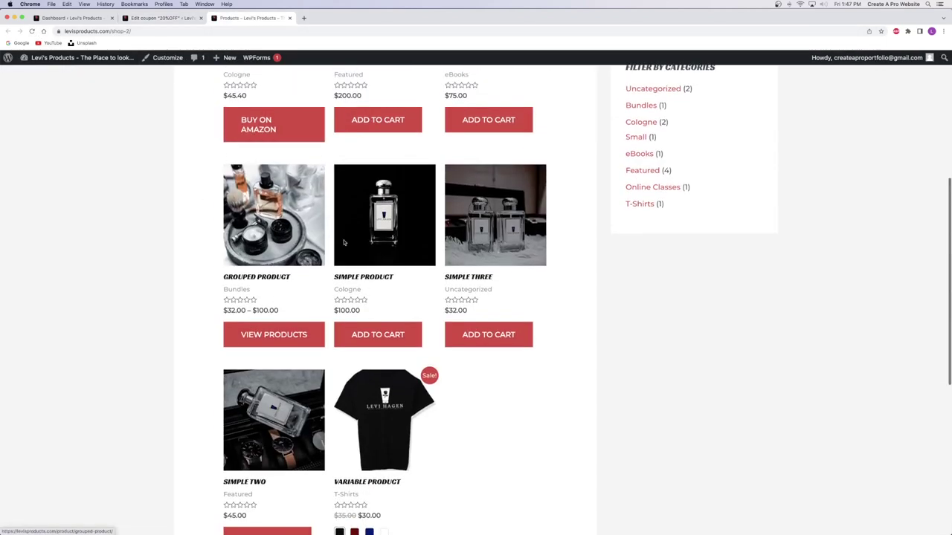
pyautogui.click(358, 223)
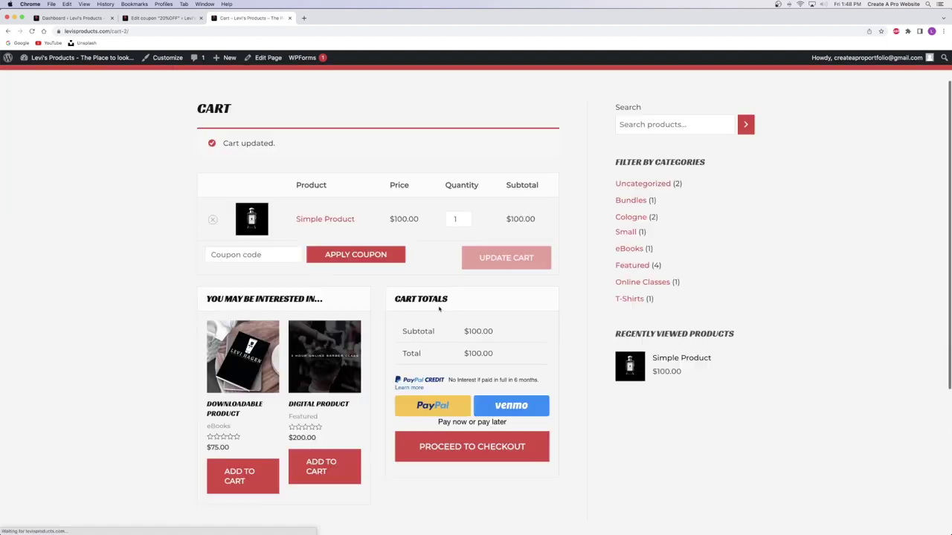
pyautogui.scroll(-1, 438, 309)
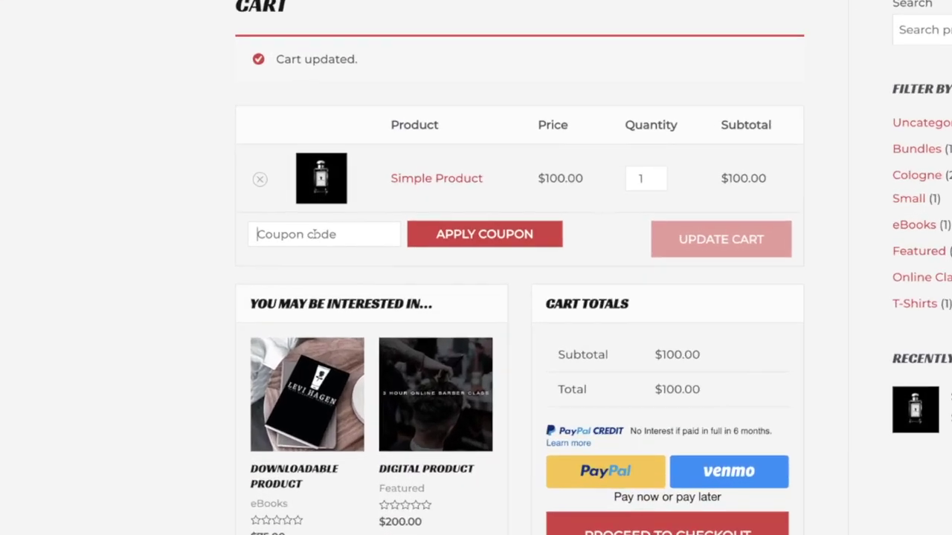
# Apply 20%OFF in the cart, confirm $100.00 drops to $80.00, then remove the coupon.
pyautogui.click(247, 223)
pyautogui.write('204')
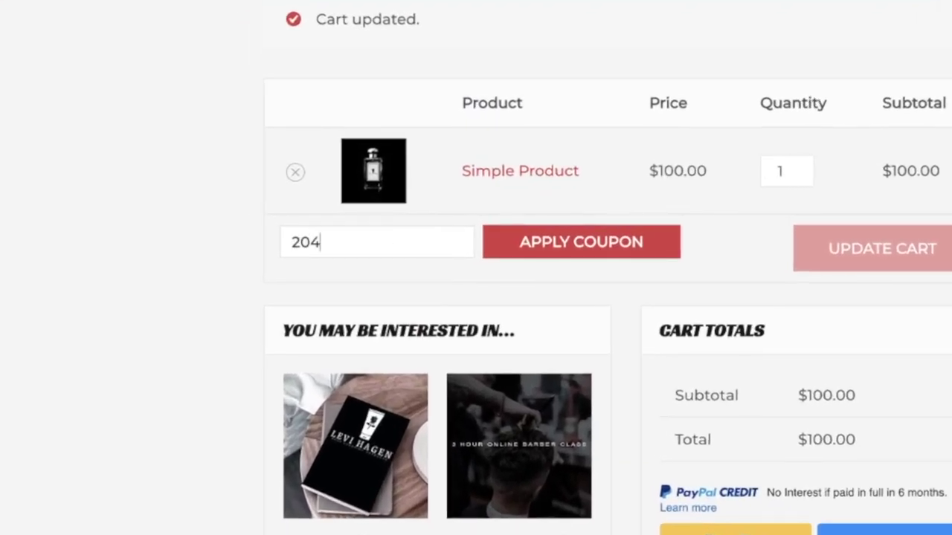
pyautogui.press('BackSpace')
pyautogui.write('%OFF')
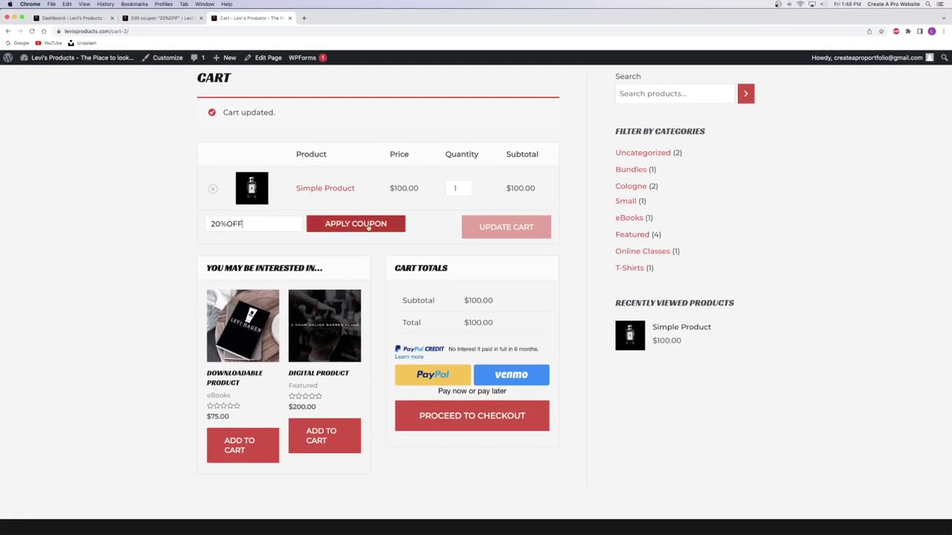
pyautogui.click(368, 227)
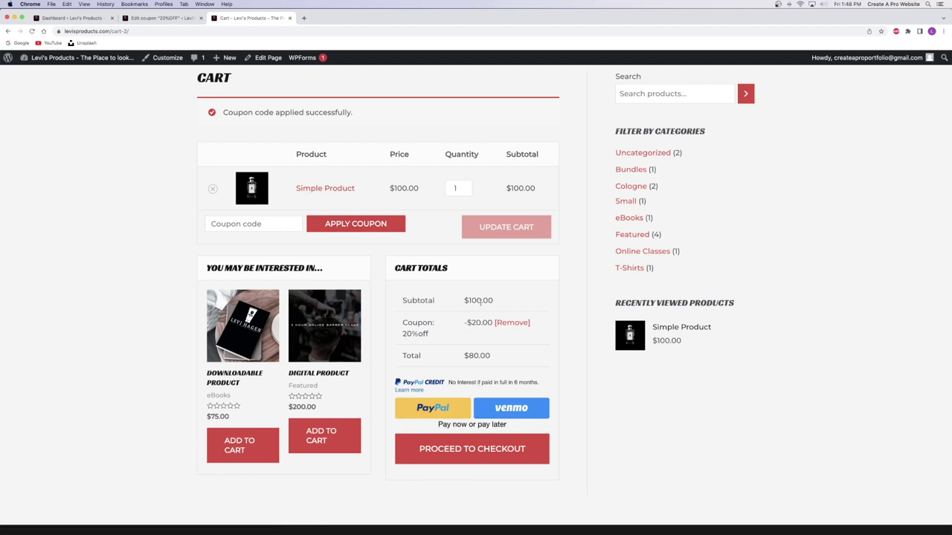
pyautogui.doubleClick(480, 300)
pyautogui.click(466, 322)
pyautogui.moveTo(465, 357); pyautogui.dragTo(490, 356)
pyautogui.click(472, 320)
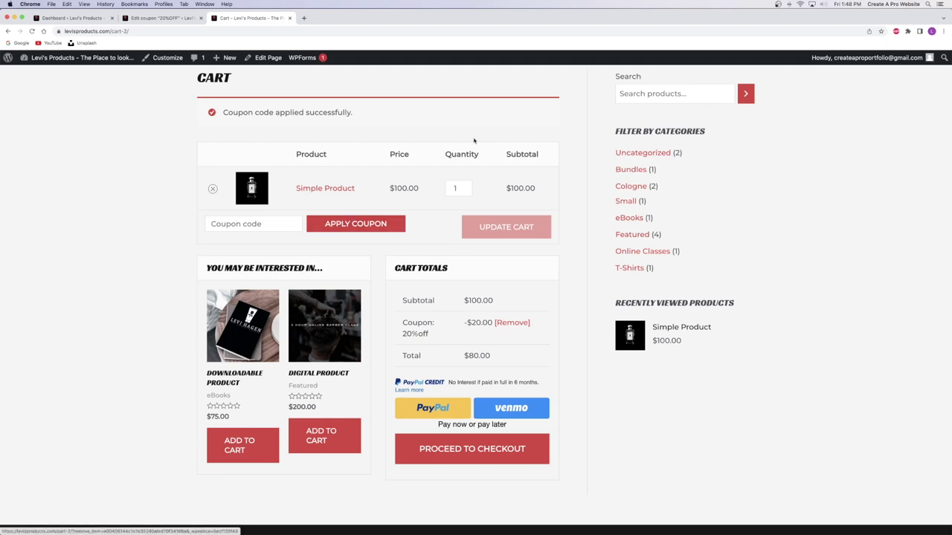
pyautogui.click(513, 325)
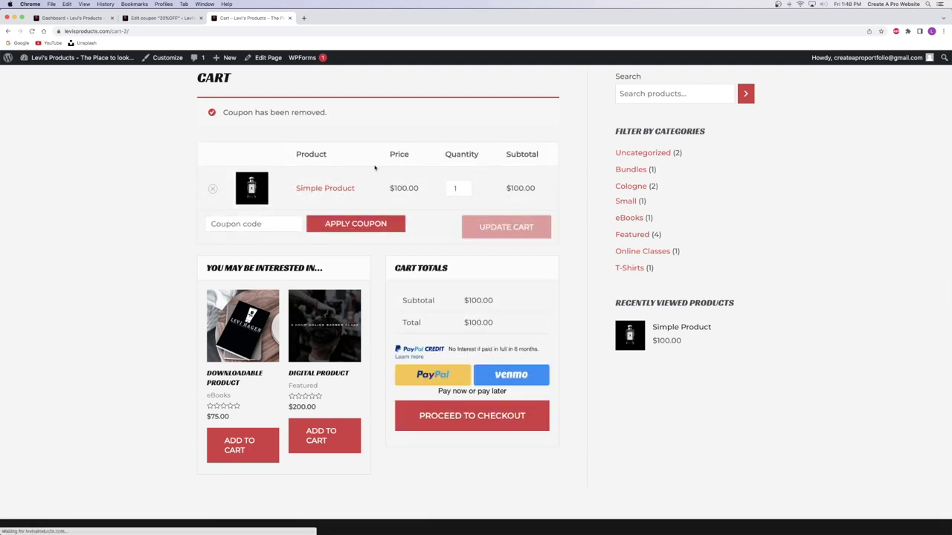
pyautogui.click(156, 18)
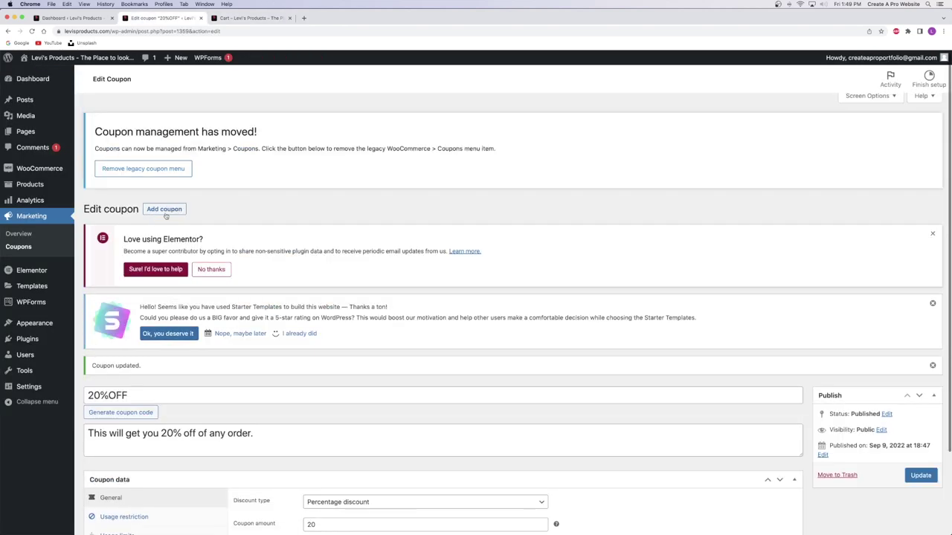
# Start a new coupon coded $20OFF described 'This coupon gives you $20 off any order over $100'.
pyautogui.click(163, 213)
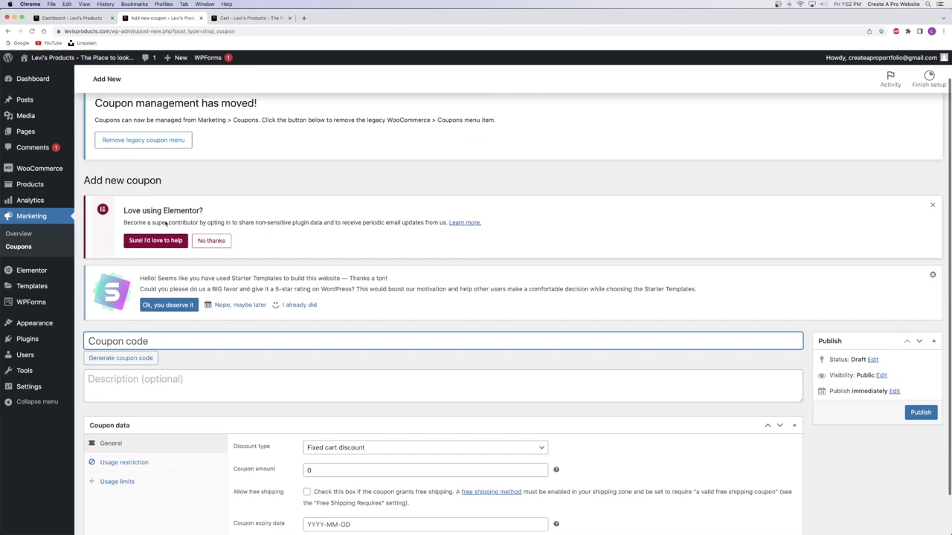
pyautogui.scroll(-1, 166, 223)
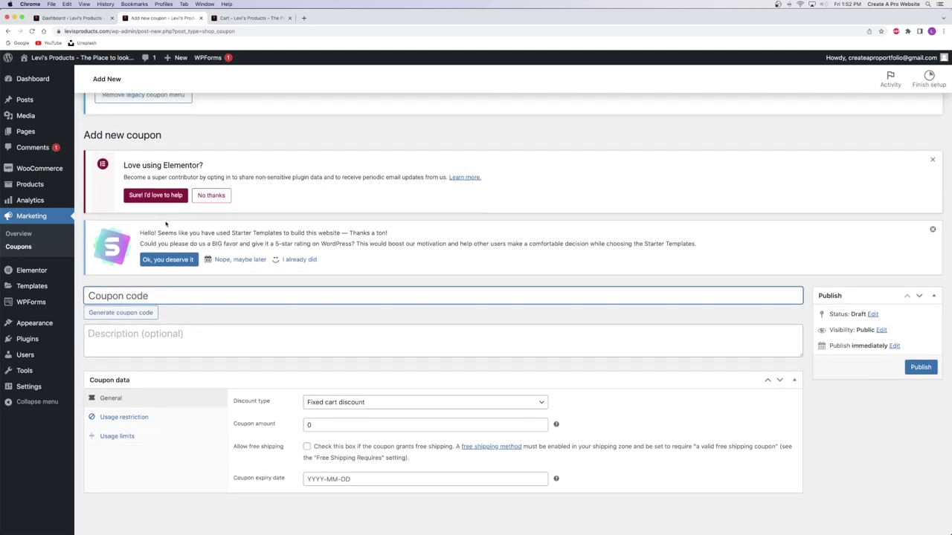
pyautogui.write('$20off')
pyautogui.press('BackSpace')
pyautogui.press('BackSpace')
pyautogui.press('BackSpace')
pyautogui.write('OFF')
pyautogui.press('super+a')
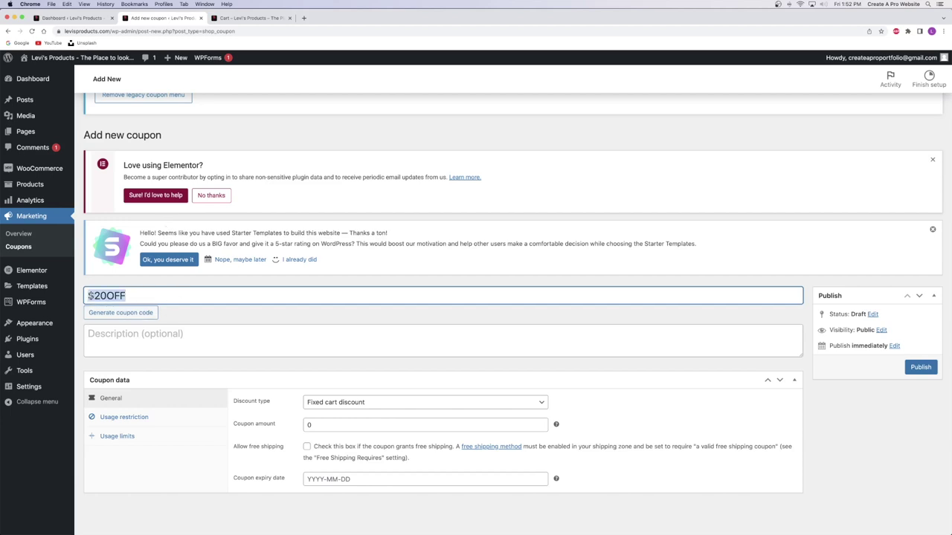
pyautogui.click(132, 295)
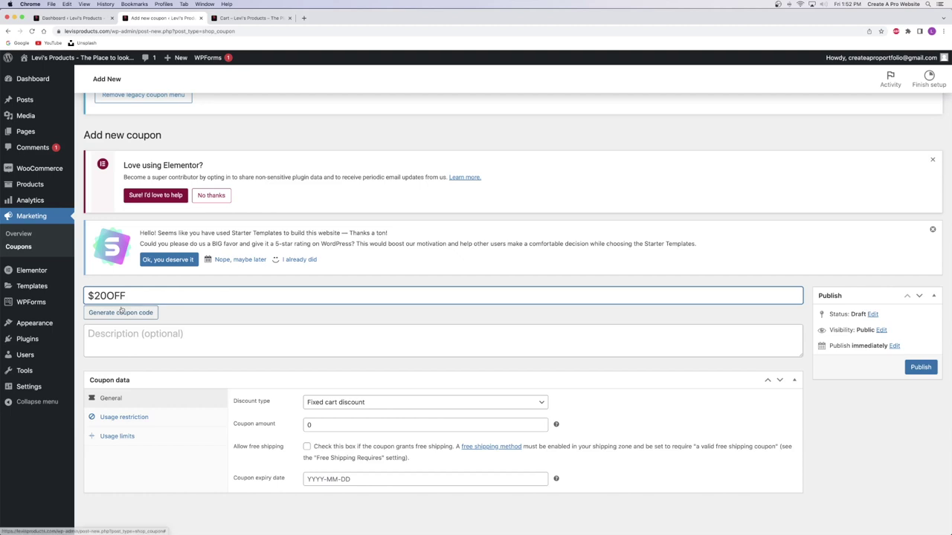
pyautogui.click(158, 330)
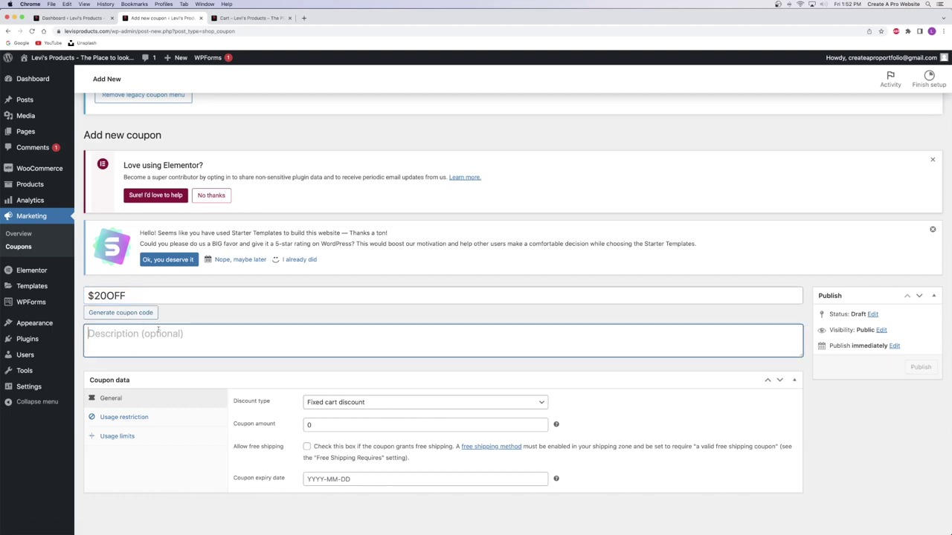
pyautogui.write('This coupon gives you $20 off any order over $100')
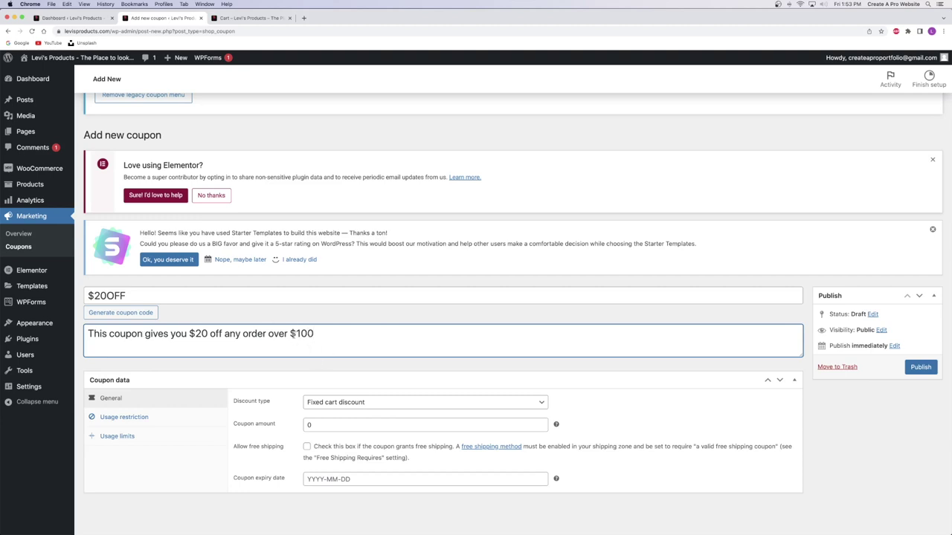
# Keep Fixed cart discount as the type and set the coupon amount to 20.
pyautogui.click(369, 402)
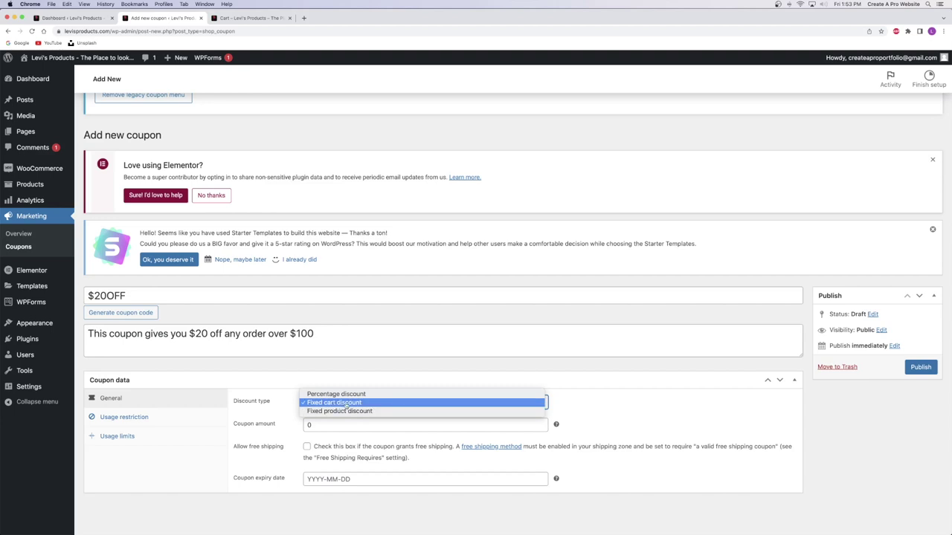
pyautogui.click(349, 403)
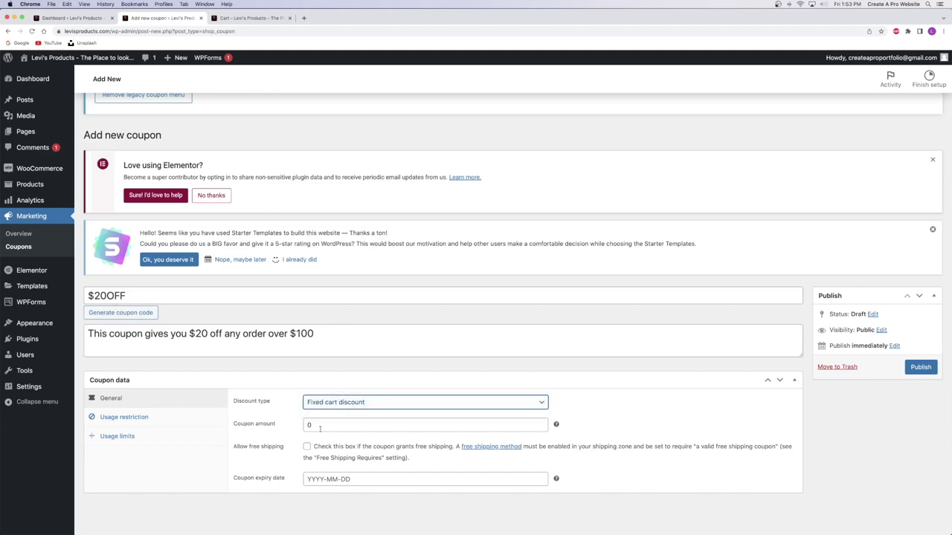
pyautogui.click(325, 402)
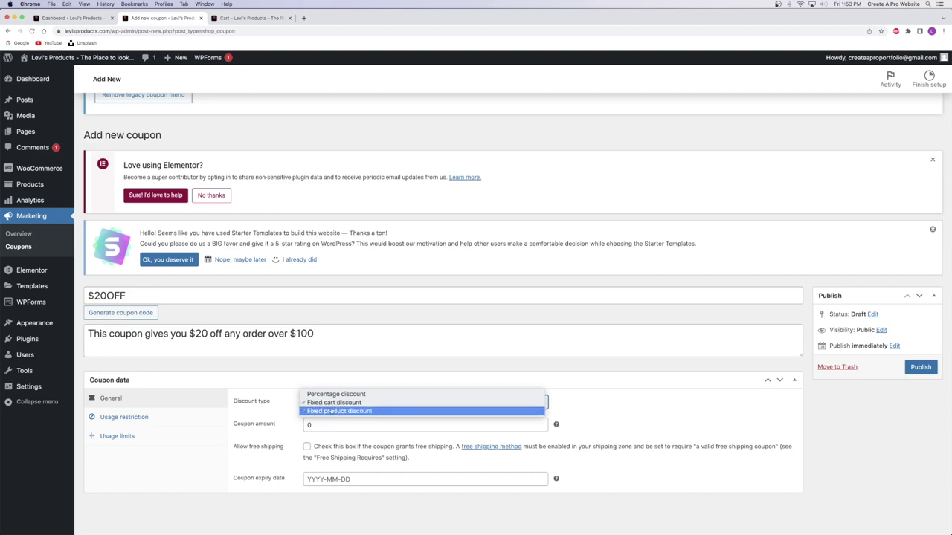
pyautogui.click(320, 428)
pyautogui.click(317, 424)
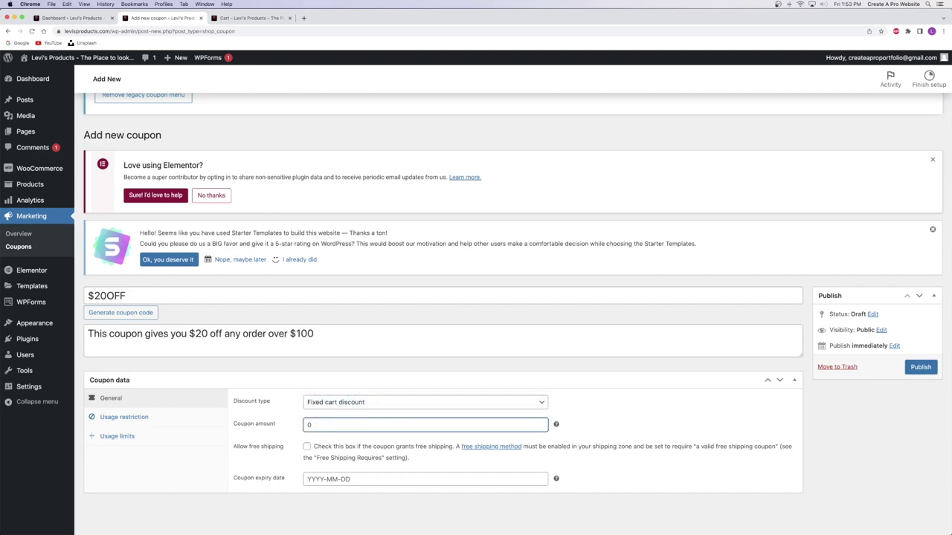
pyautogui.write('20')
pyautogui.click(322, 402)
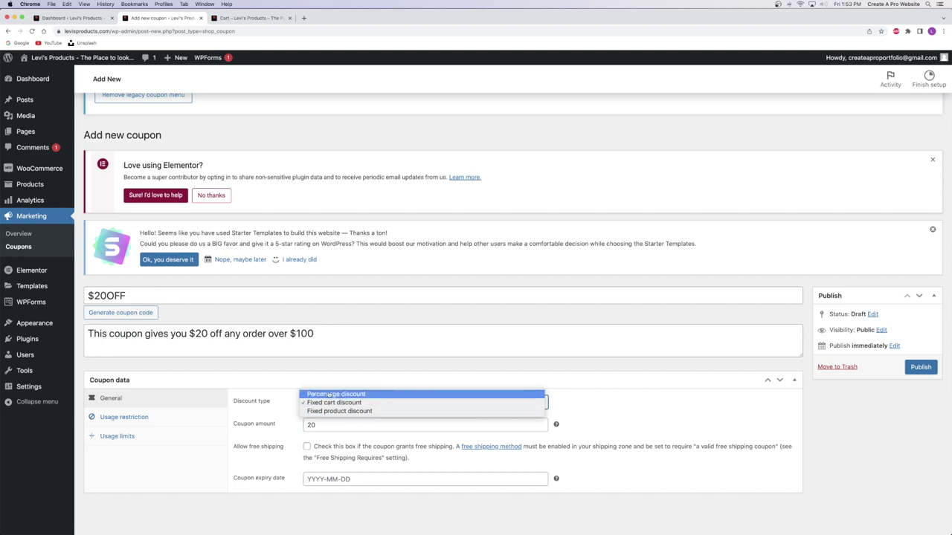
pyautogui.click(321, 403)
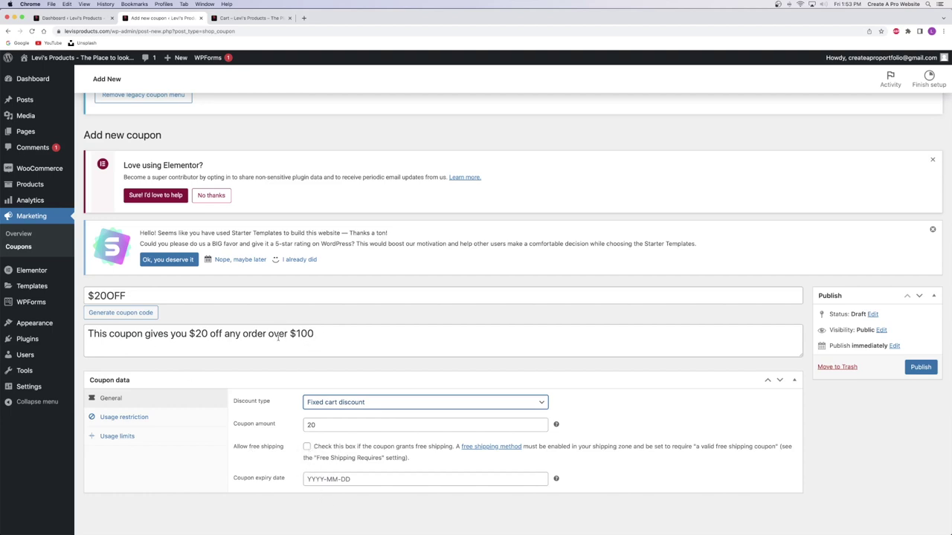
pyautogui.click(329, 478)
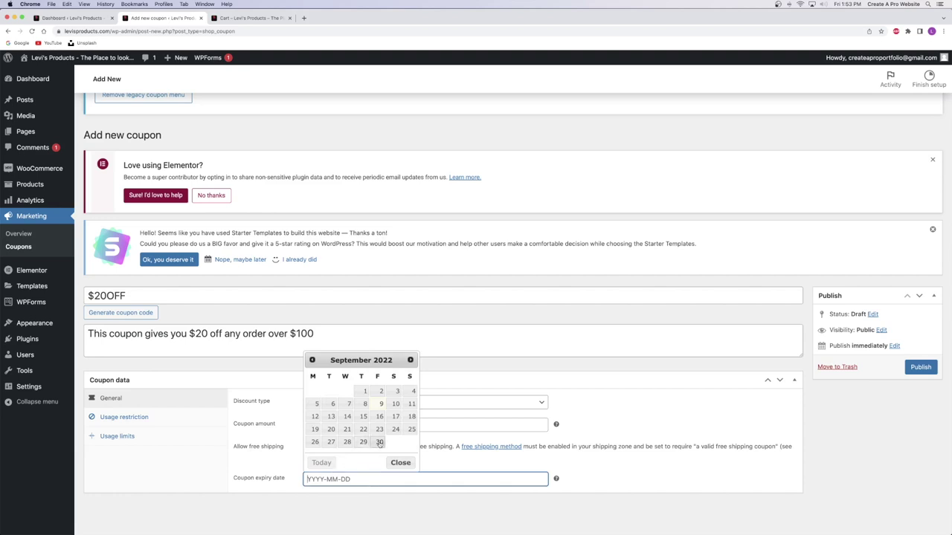
# Give $20OFF expiry 2022-09-30, minimum spend 100 and Individual use only, then publish.
pyautogui.click(379, 441)
pyautogui.click(128, 417)
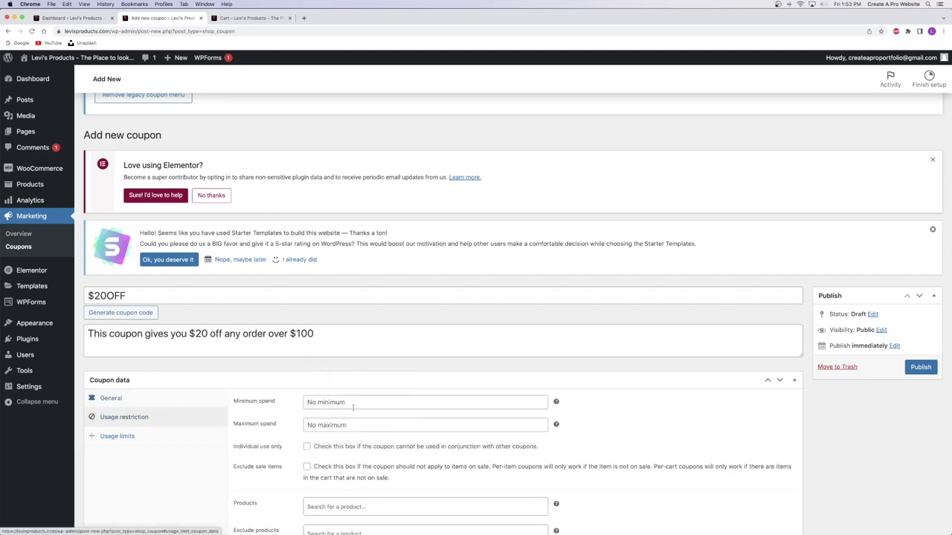
pyautogui.click(332, 401)
pyautogui.click(325, 420)
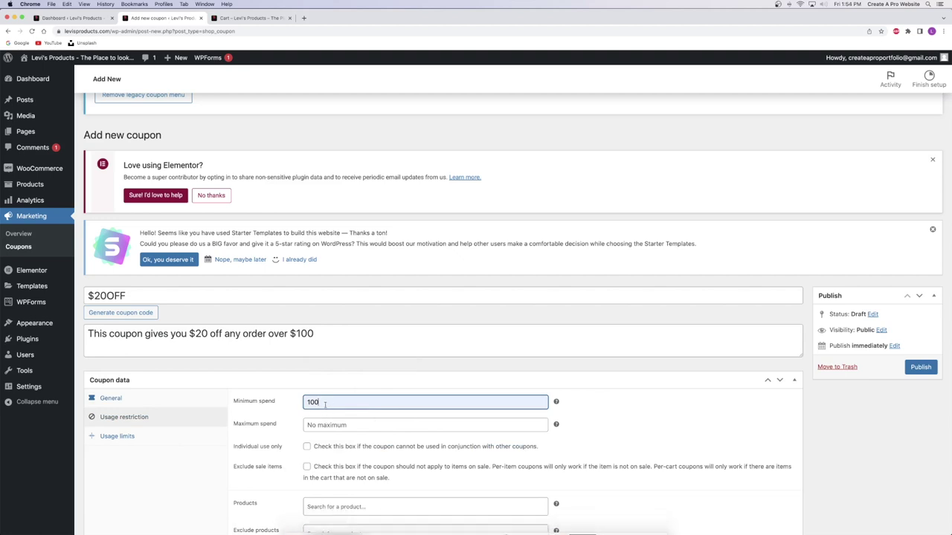
pyautogui.scroll(-4, 301, 400)
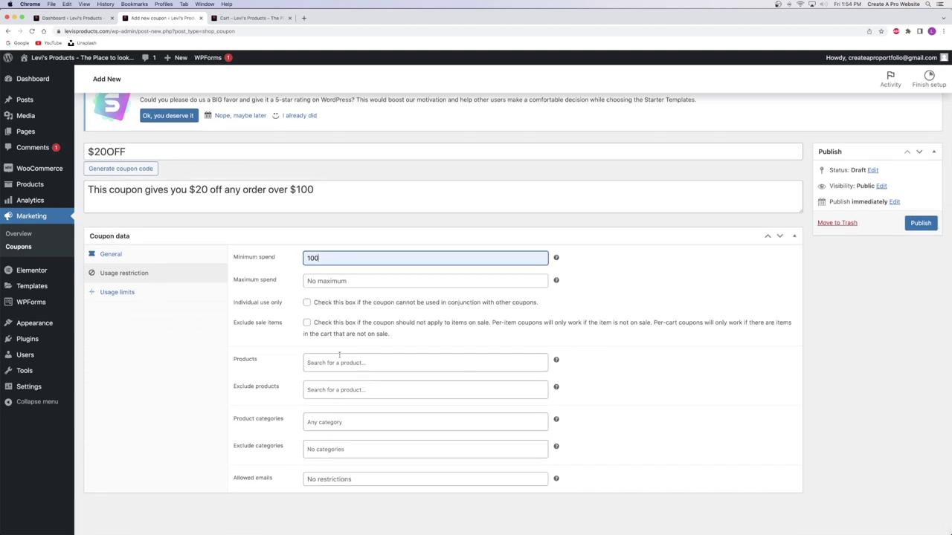
pyautogui.click(312, 363)
pyautogui.click(261, 368)
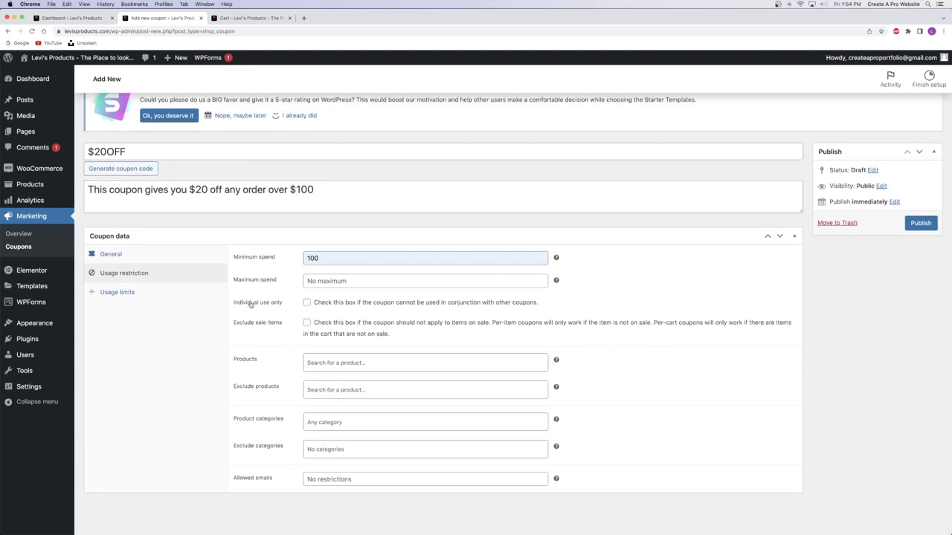
pyautogui.click(308, 304)
pyautogui.click(921, 224)
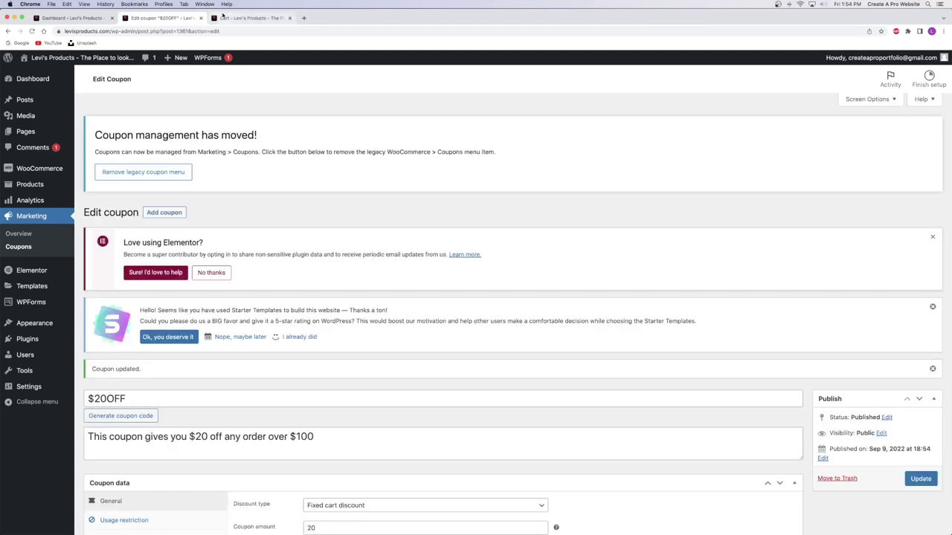
# Apply the $20off coupon in the storefront cart, then remove Simple Product from it.
pyautogui.click(227, 18)
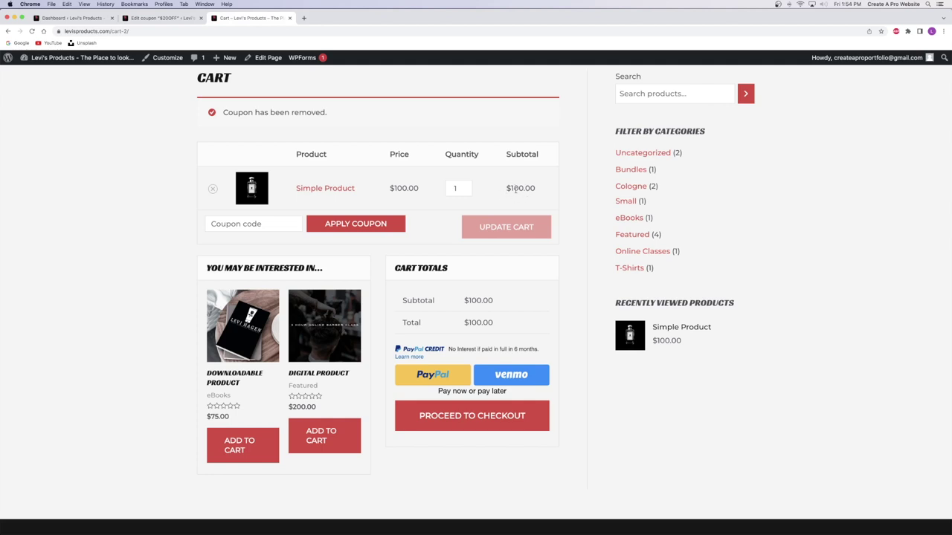
pyautogui.click(277, 220)
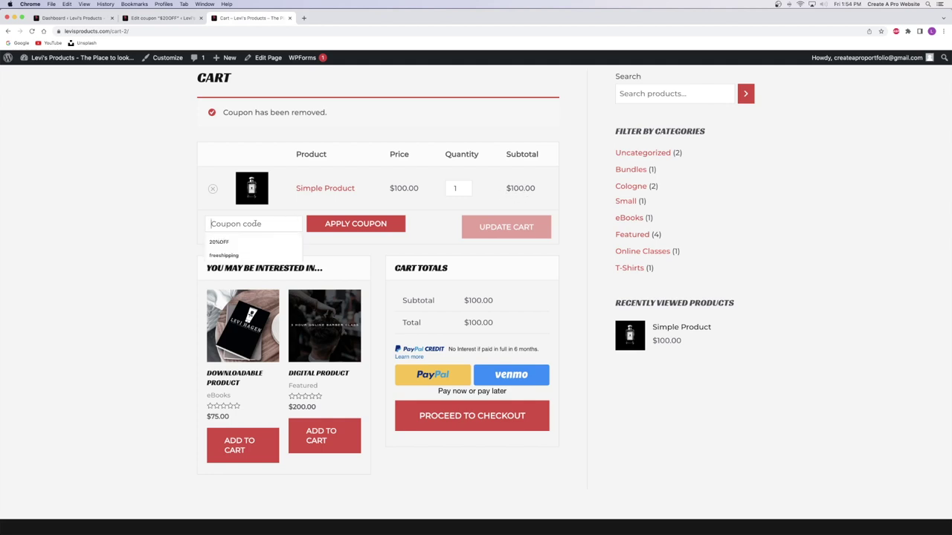
pyautogui.write('$20off')
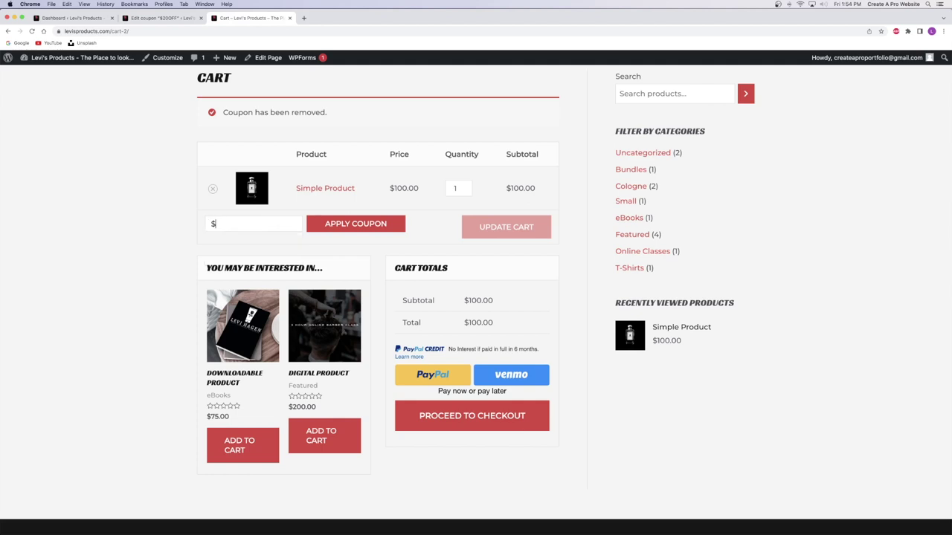
pyautogui.press('Return')
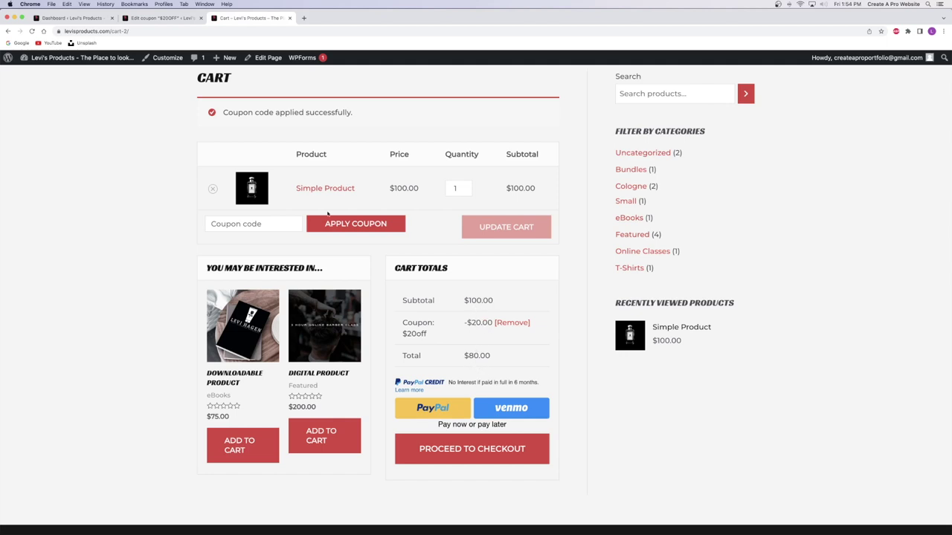
pyautogui.click(214, 190)
# Add Downloadable Product and try $20off on the $75 cart, which triggers the minimum spend error.
pyautogui.click(252, 254)
pyautogui.scroll(-2, 338, 358)
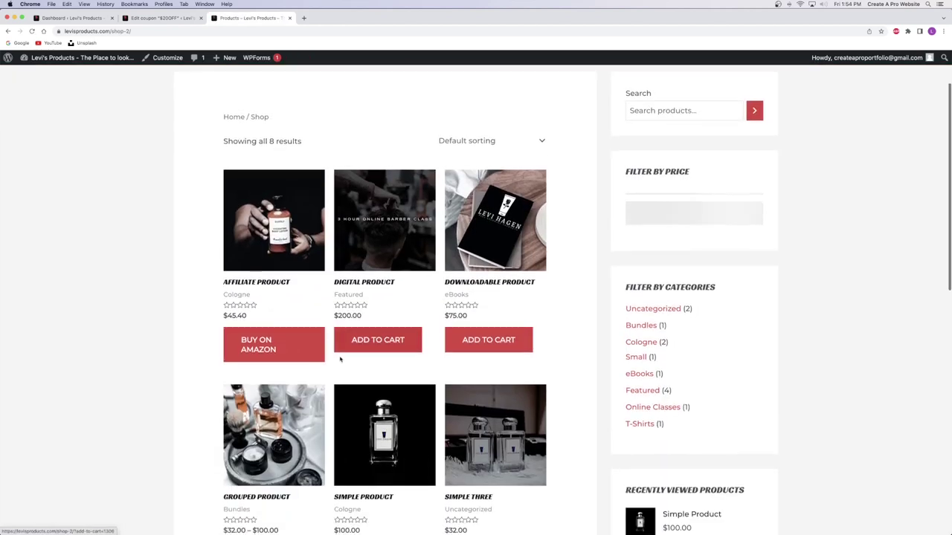
pyautogui.click(492, 340)
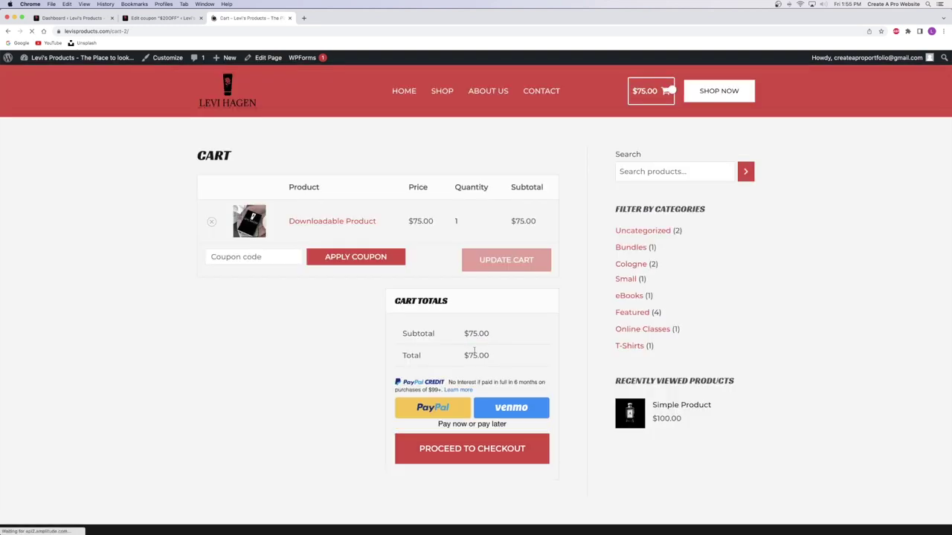
pyautogui.click(253, 256)
pyautogui.write('$20off')
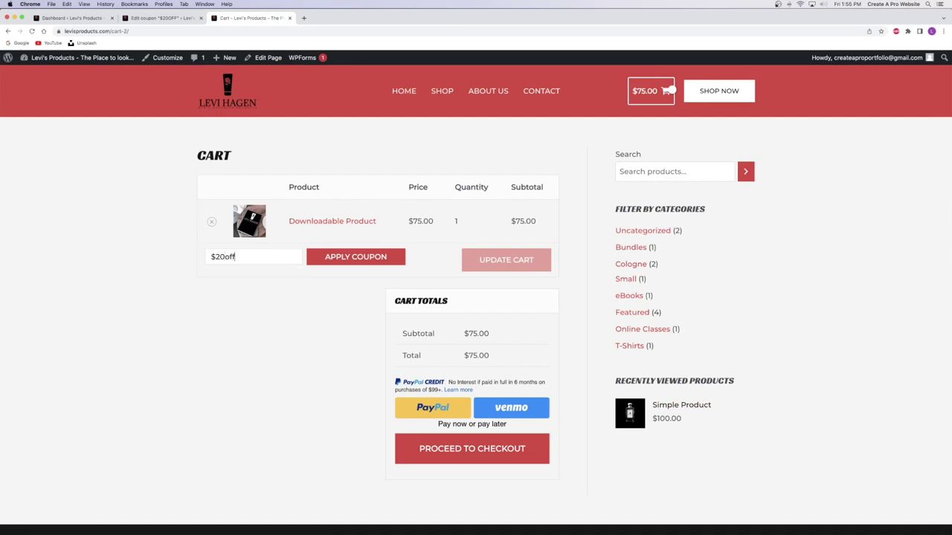
pyautogui.press('Return')
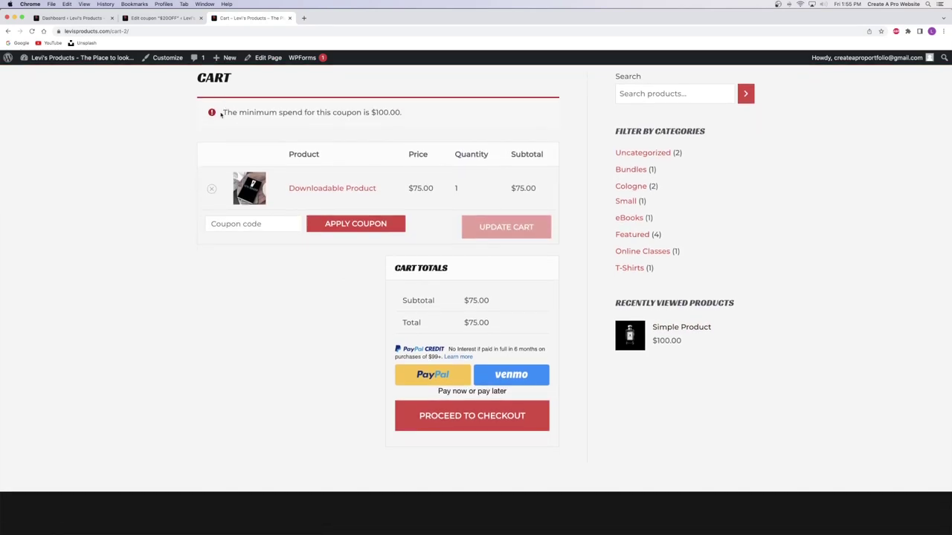
pyautogui.moveTo(221, 112); pyautogui.dragTo(407, 119)
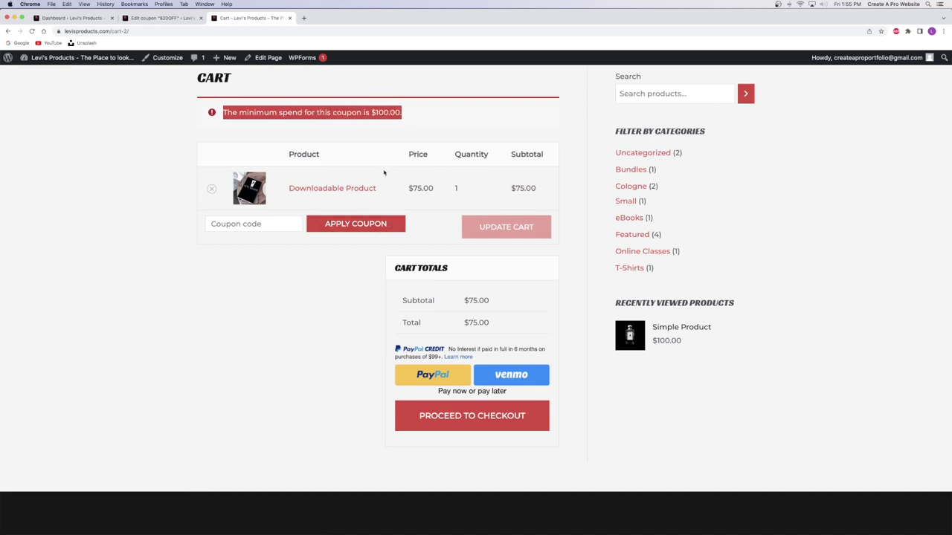
pyautogui.scroll(2, 372, 182)
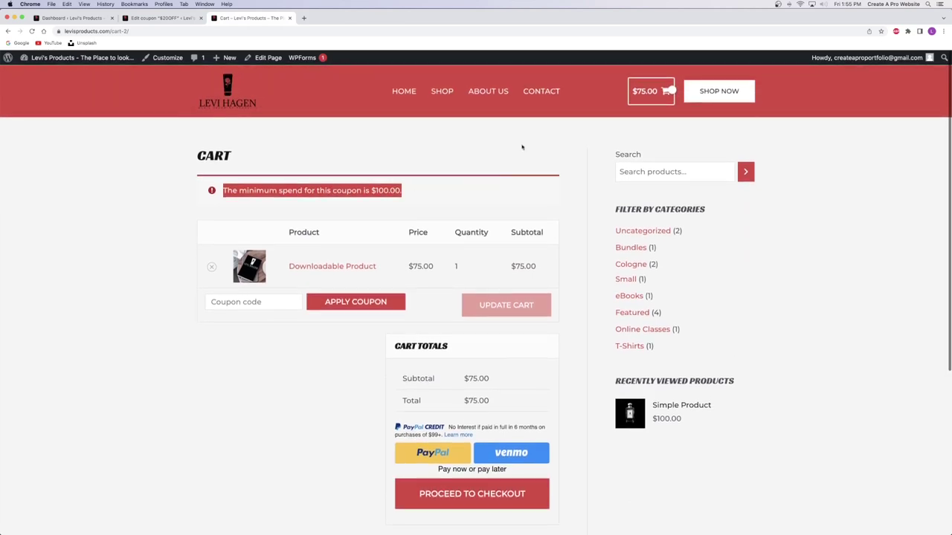
# Add Simple Product back from the shop and apply $20off on the cart page.
pyautogui.click(444, 90)
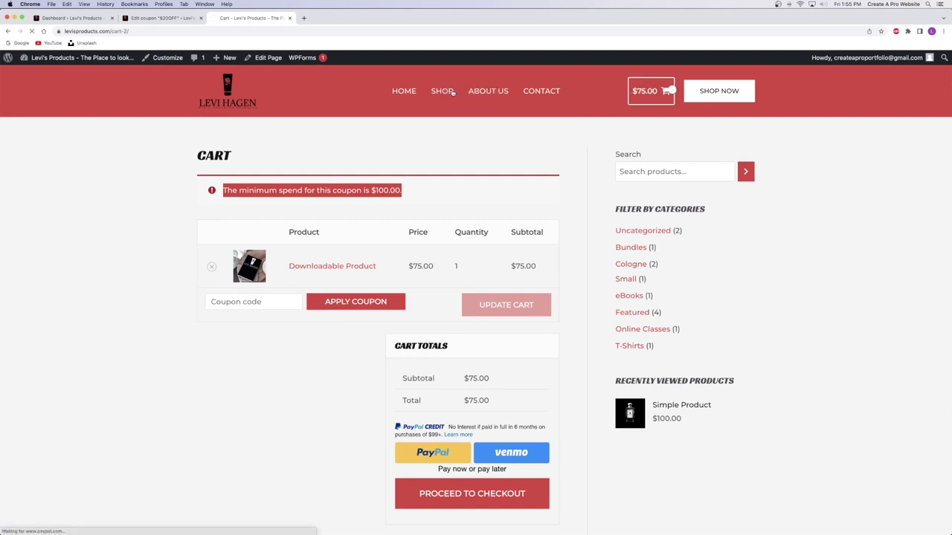
pyautogui.scroll(-5, 482, 358)
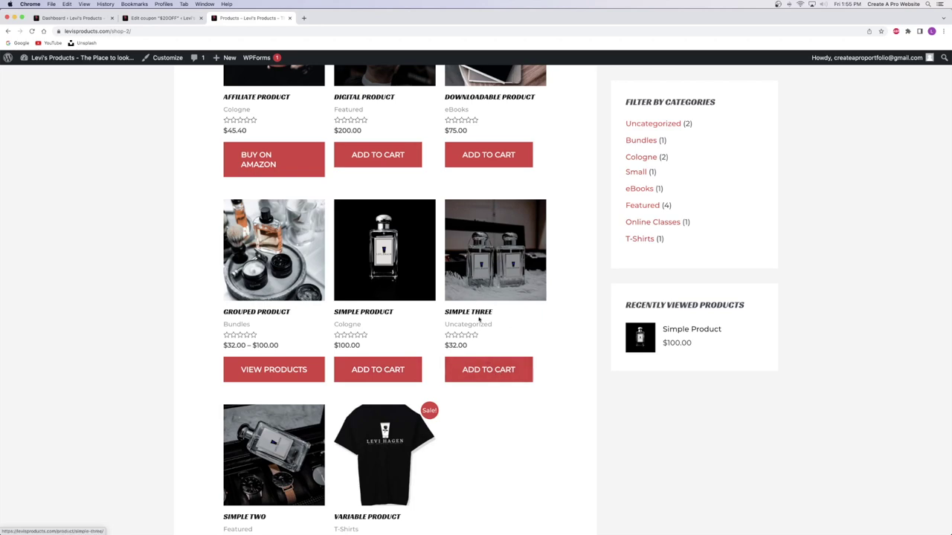
pyautogui.click(370, 374)
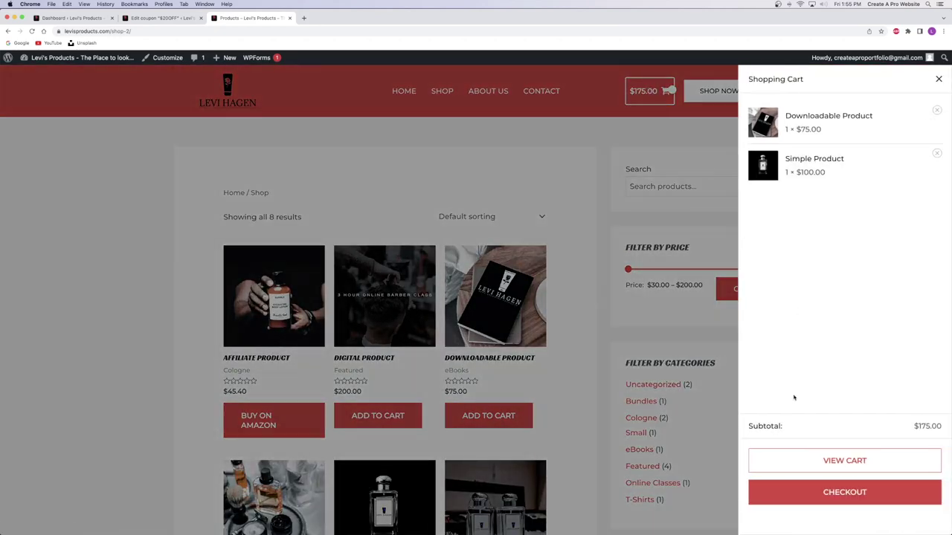
pyautogui.click(839, 461)
pyautogui.click(248, 301)
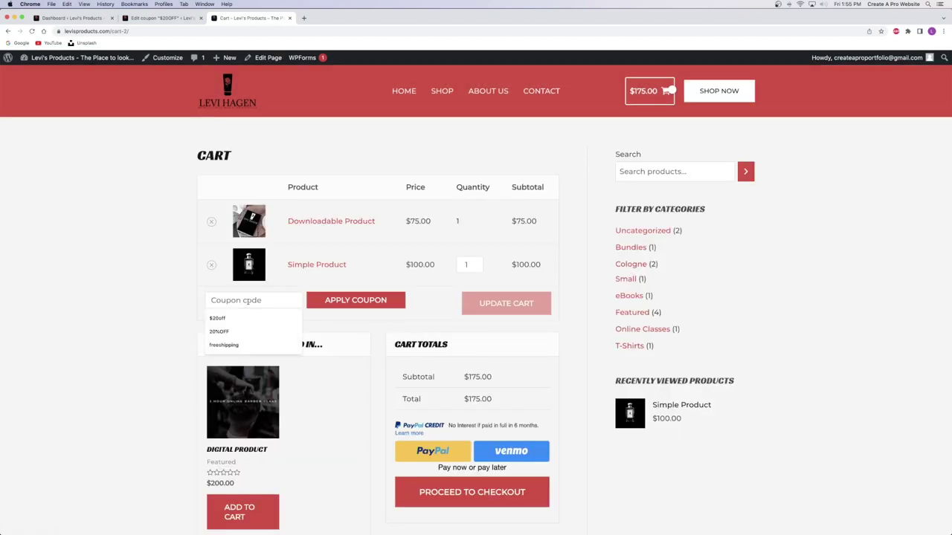
pyautogui.click(217, 319)
pyautogui.click(356, 300)
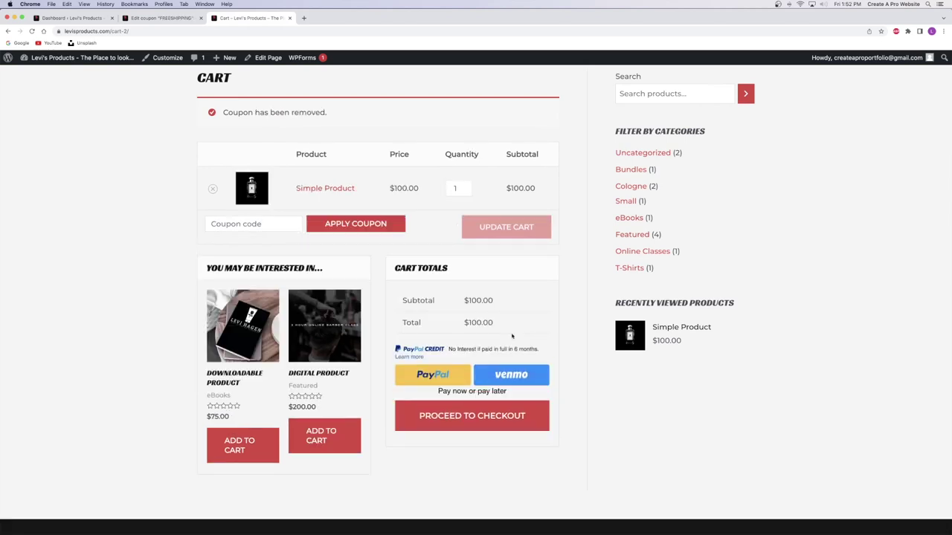
# Draft coupon FREESHIPPING described as 'This code gives you free shipping on your order.', type Fixed cart discount.
pyautogui.click(177, 19)
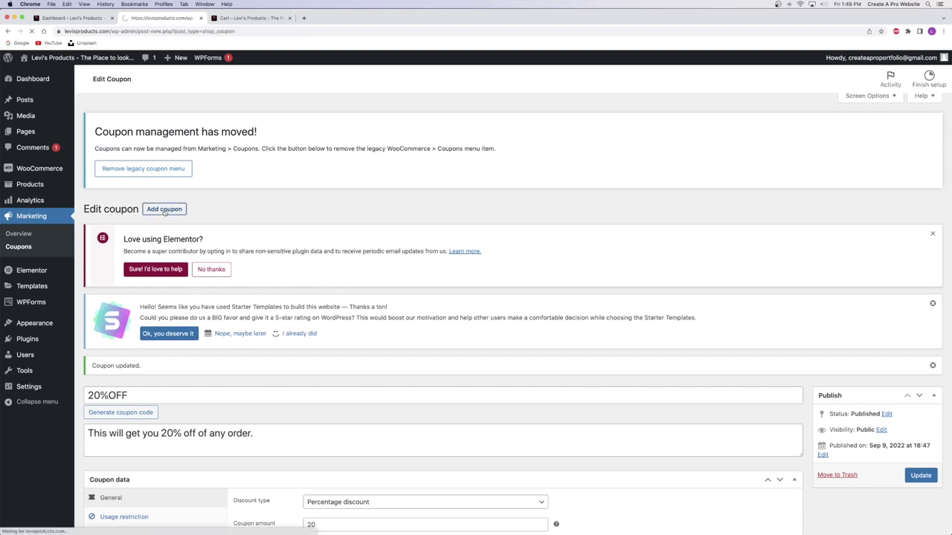
pyautogui.write('F')
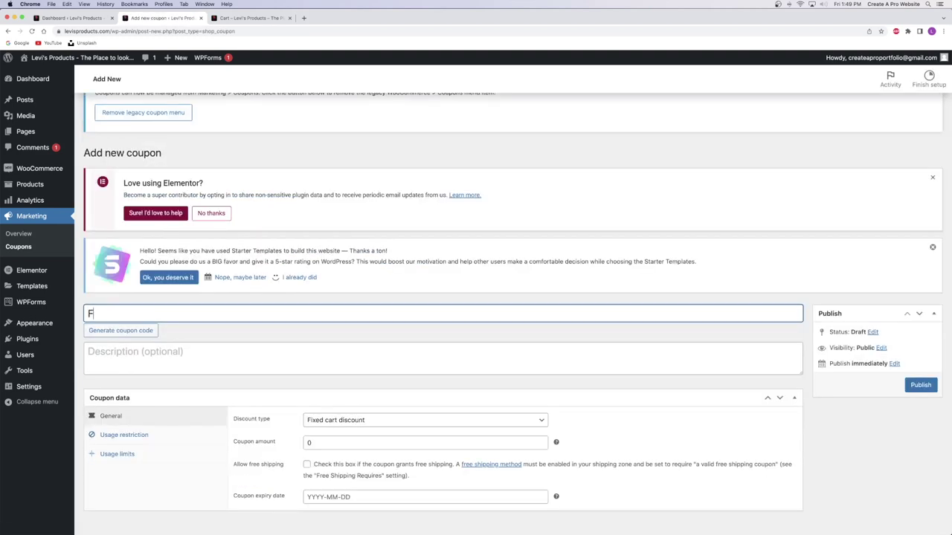
pyautogui.write('REESHIPPING')
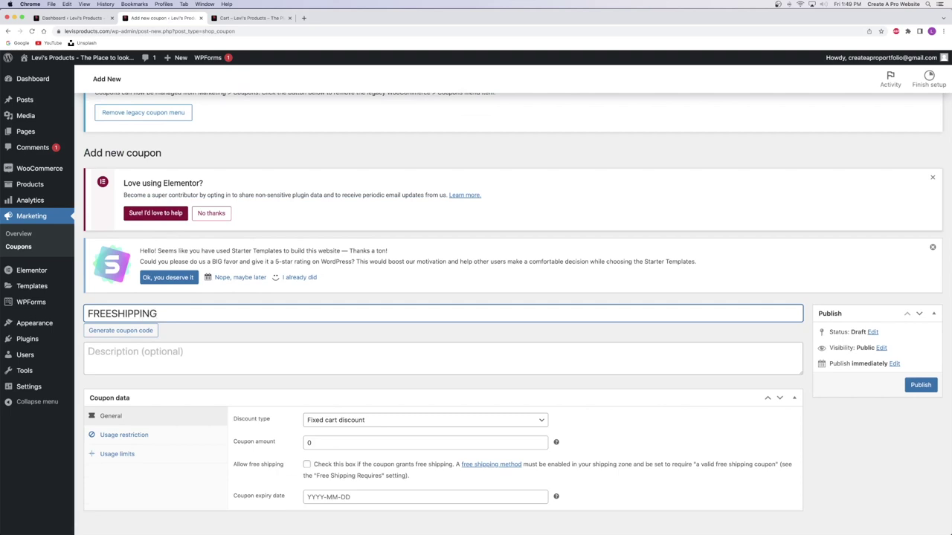
pyautogui.click(149, 356)
pyautogui.write('This code')
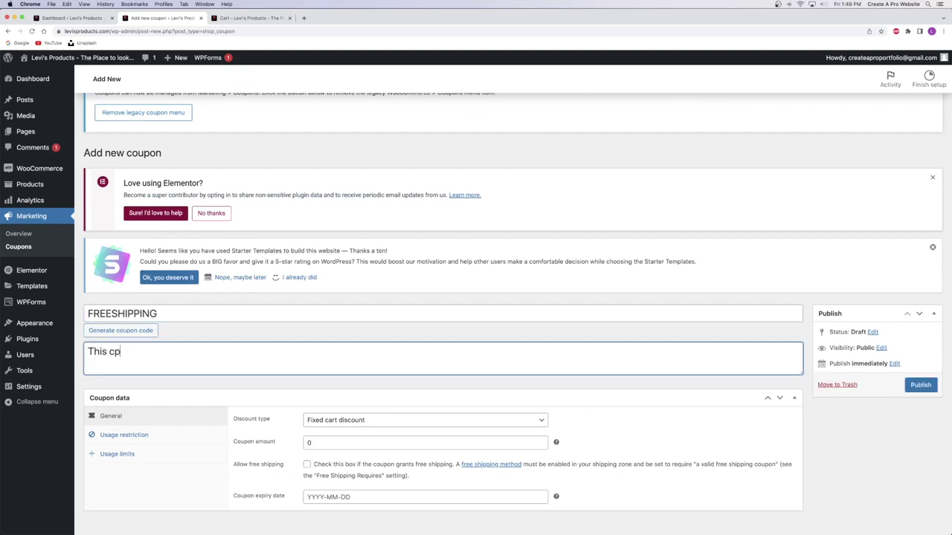
pyautogui.write(' gives you free shipping on you')
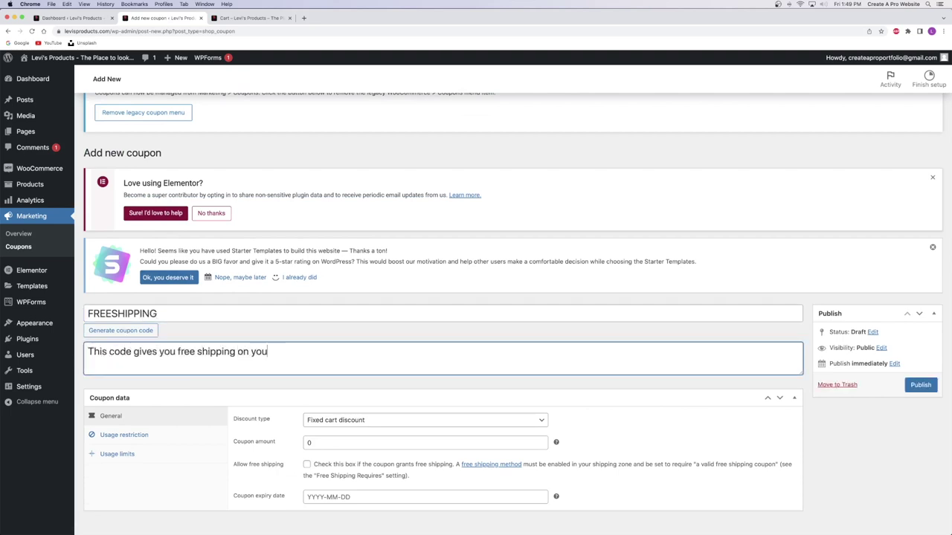
pyautogui.write('r order.')
pyautogui.scroll(-1, 307, 345)
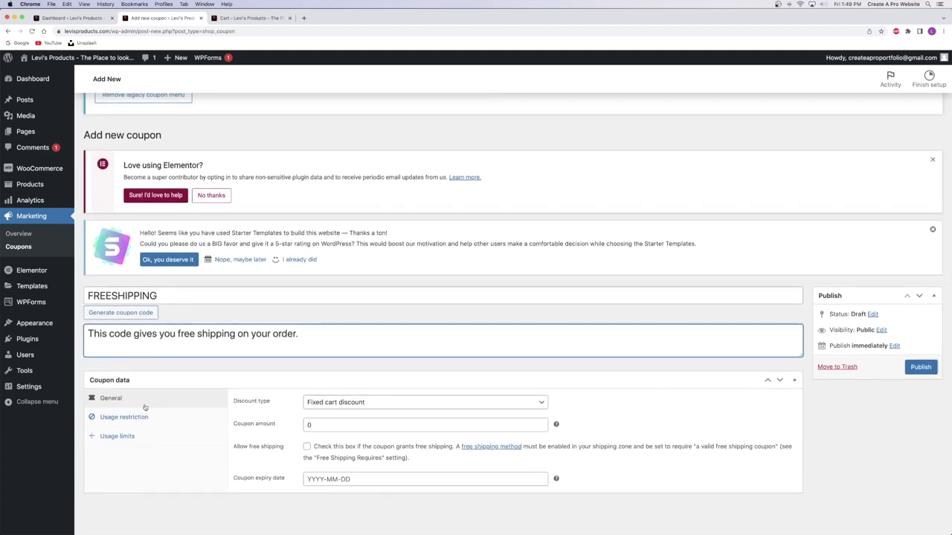
pyautogui.click(318, 402)
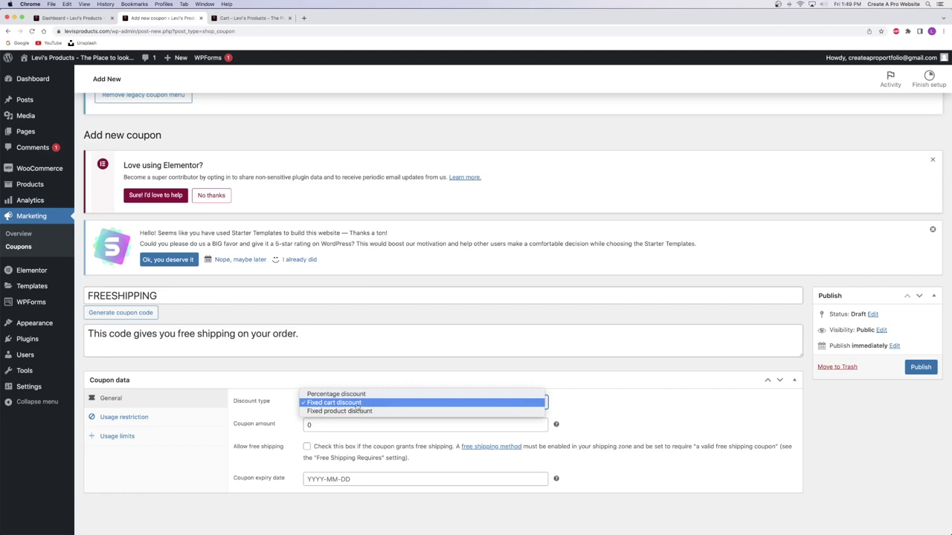
pyautogui.click(358, 405)
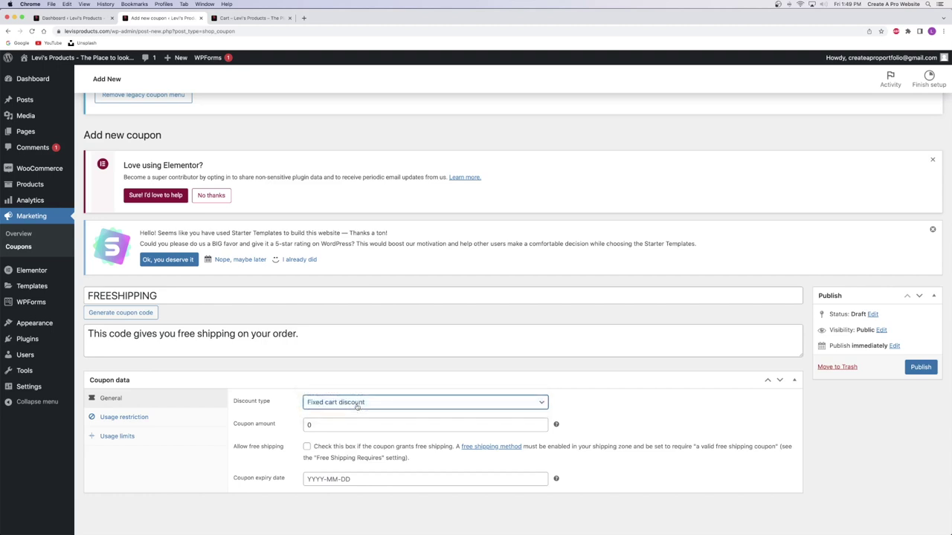
pyautogui.doubleClick(130, 296)
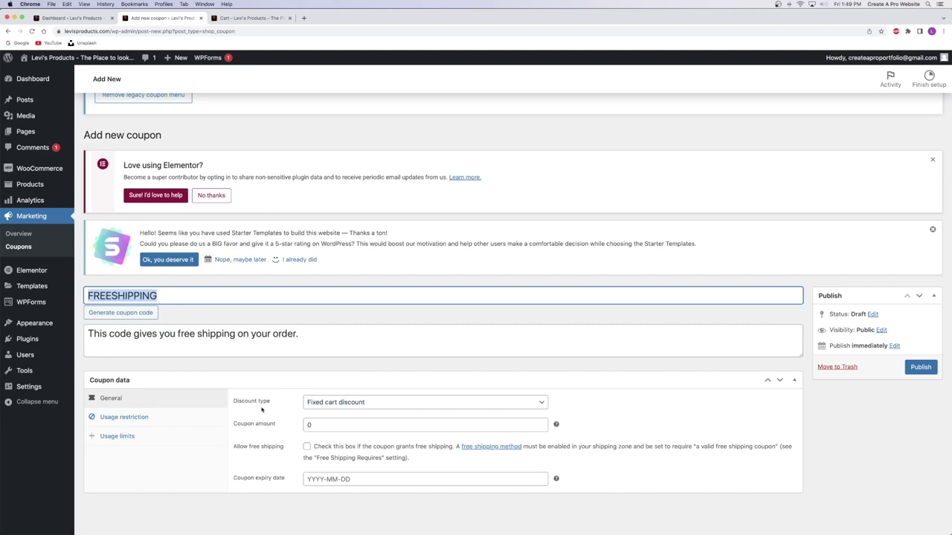
# Tick Allow free shipping on FREESHIPPING with amount left at 0, and show Usage restriction.
pyautogui.doubleClick(333, 424)
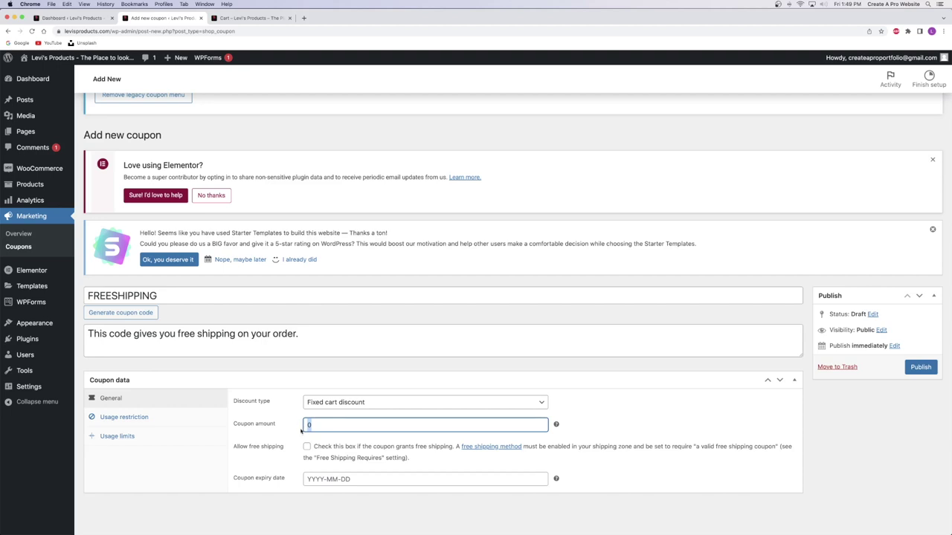
pyautogui.click(269, 448)
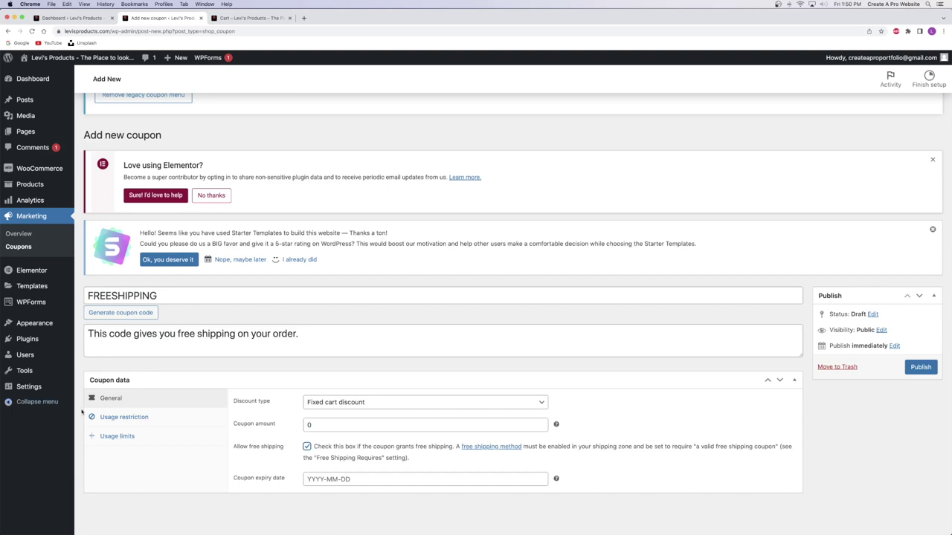
pyautogui.click(127, 418)
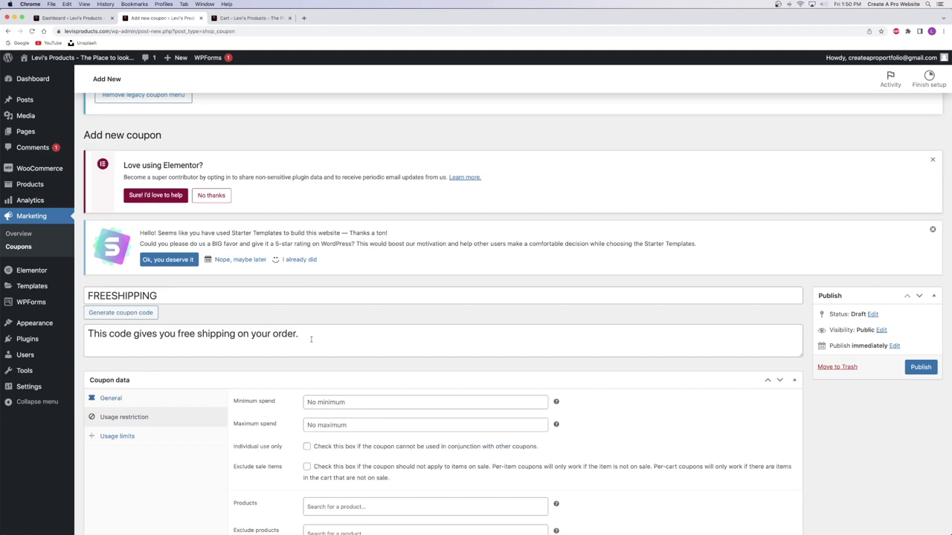
# Set the FREESHIPPING minimum spend to 100.
pyautogui.scroll(-2, 305, 334)
pyautogui.click(327, 357)
pyautogui.write('100')
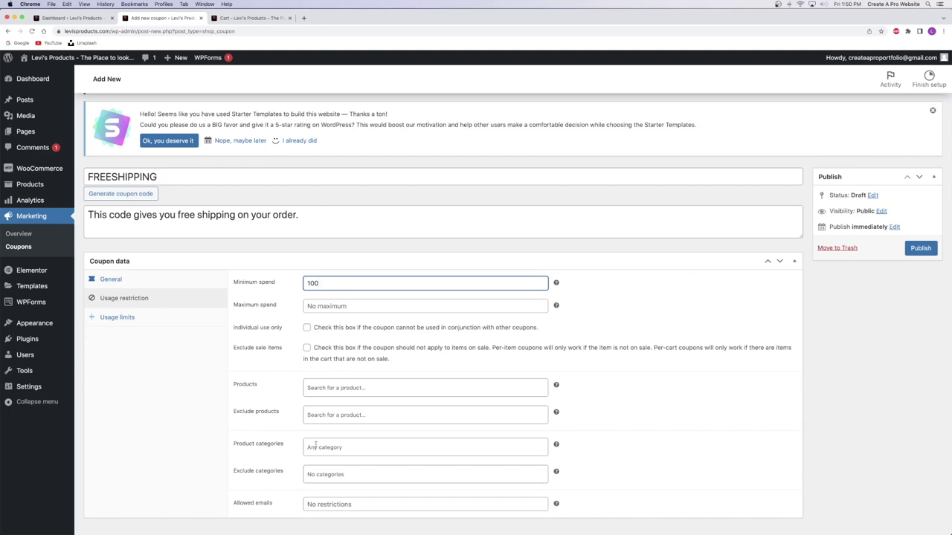
pyautogui.click(112, 317)
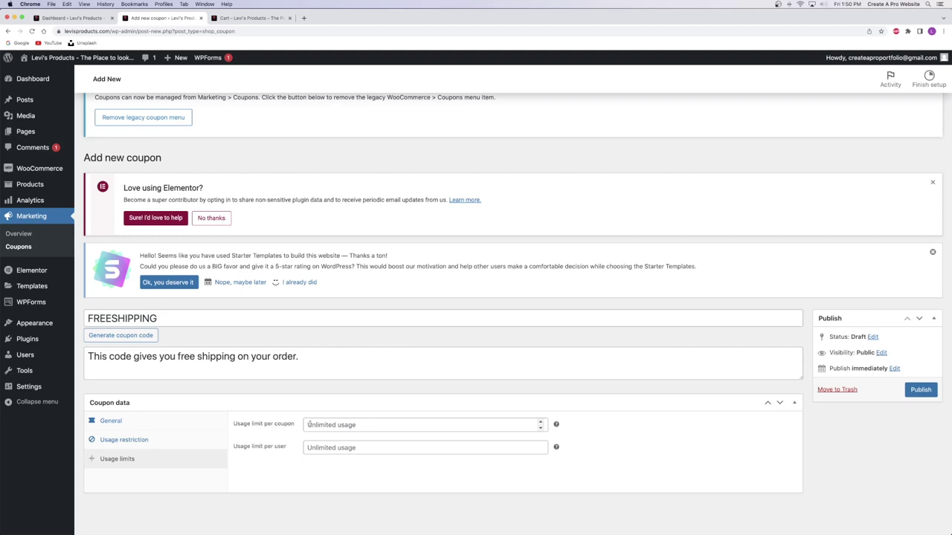
pyautogui.click(119, 440)
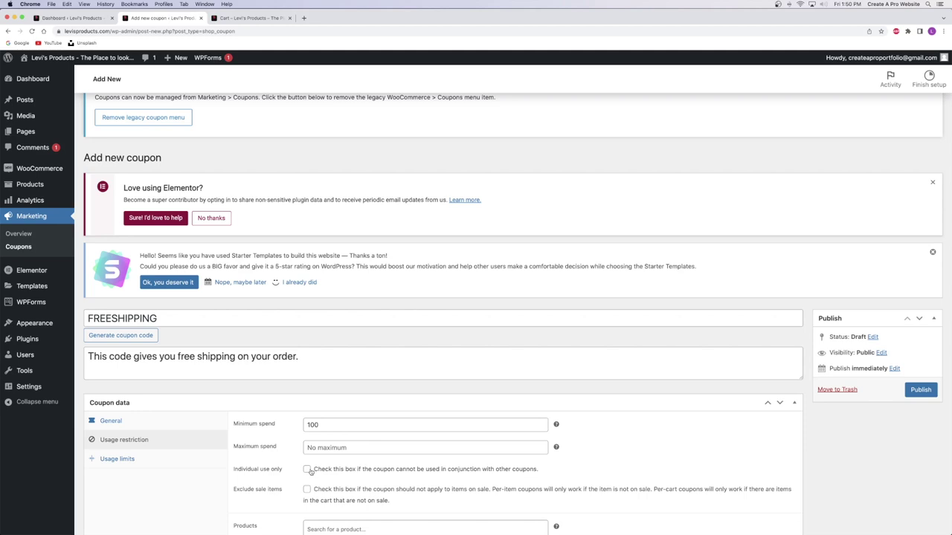
# Limit FREESHIPPING to 50 uses per coupon and 1 per user, and publish it.
pyautogui.click(171, 461)
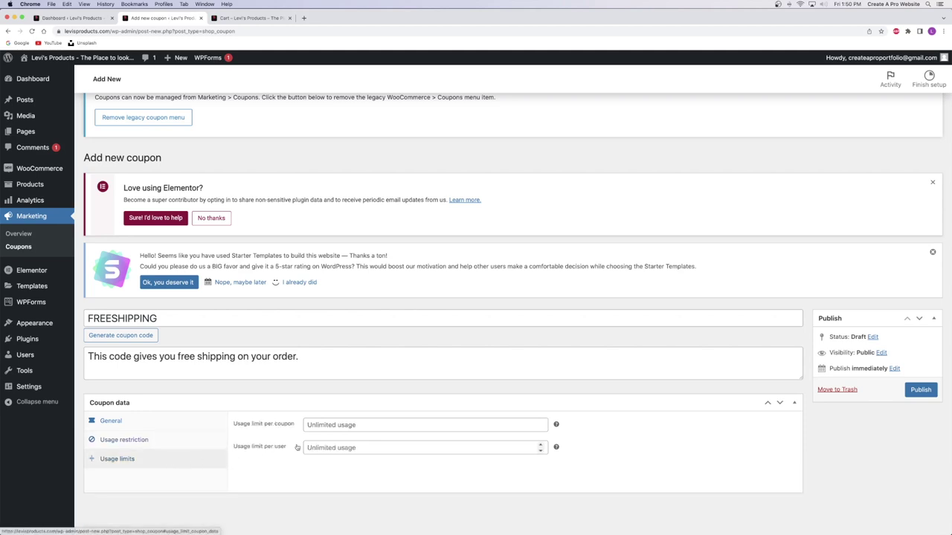
pyautogui.click(368, 425)
pyautogui.write('50')
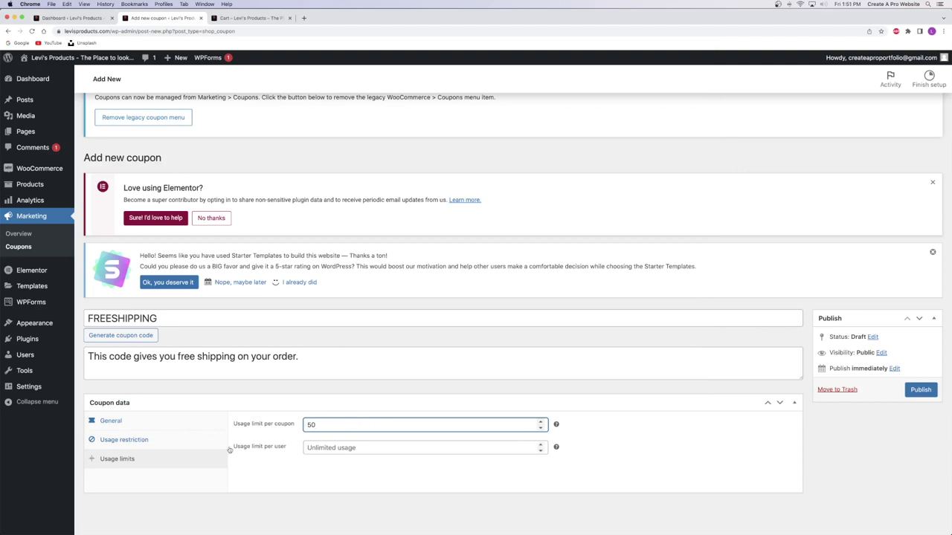
pyautogui.click(327, 448)
pyautogui.write('1')
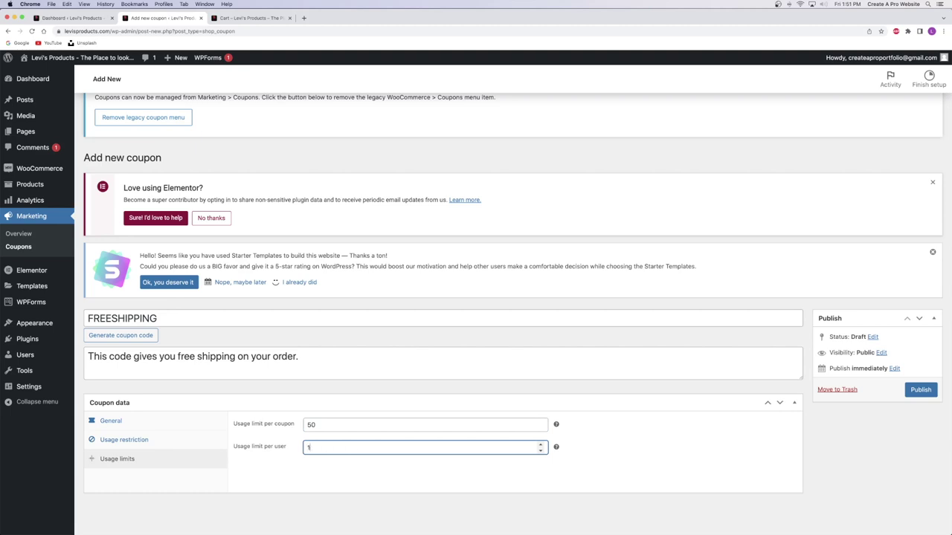
pyautogui.click(614, 440)
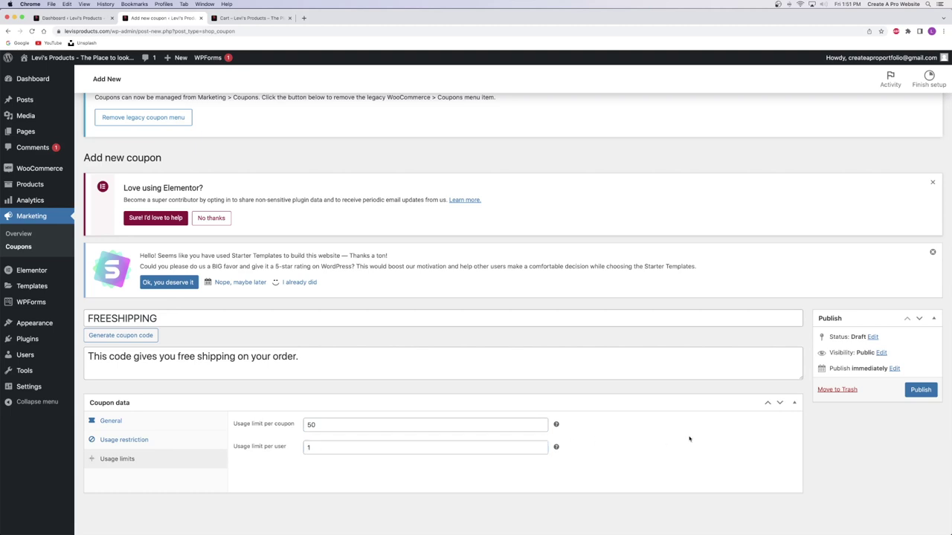
pyautogui.click(909, 390)
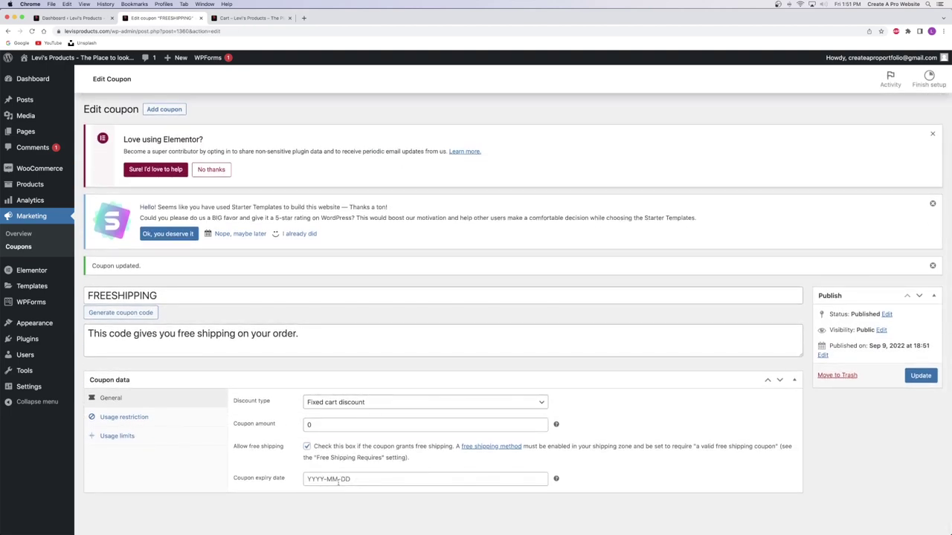
# Give FREESHIPPING a 30 September 2022 expiry, update it, and return to the cart.
pyautogui.click(338, 480)
pyautogui.click(377, 443)
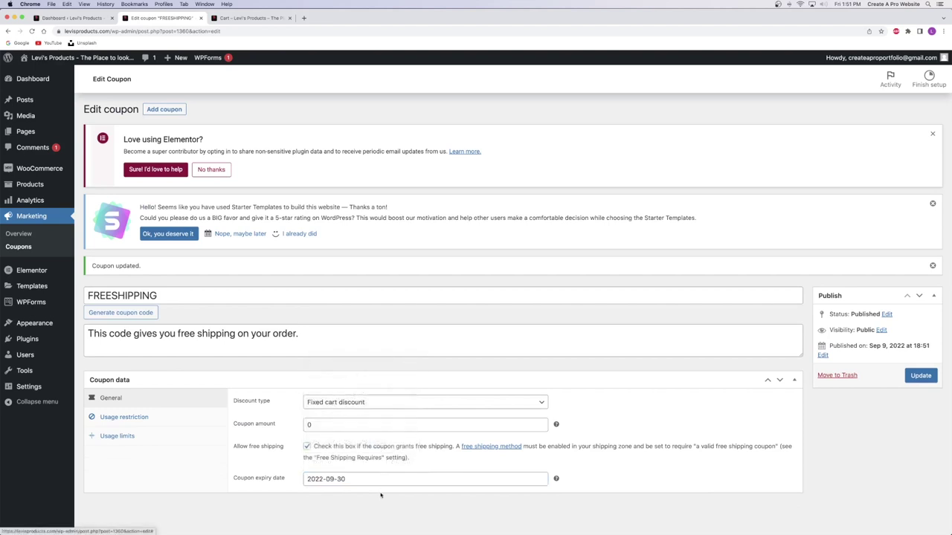
pyautogui.click(921, 376)
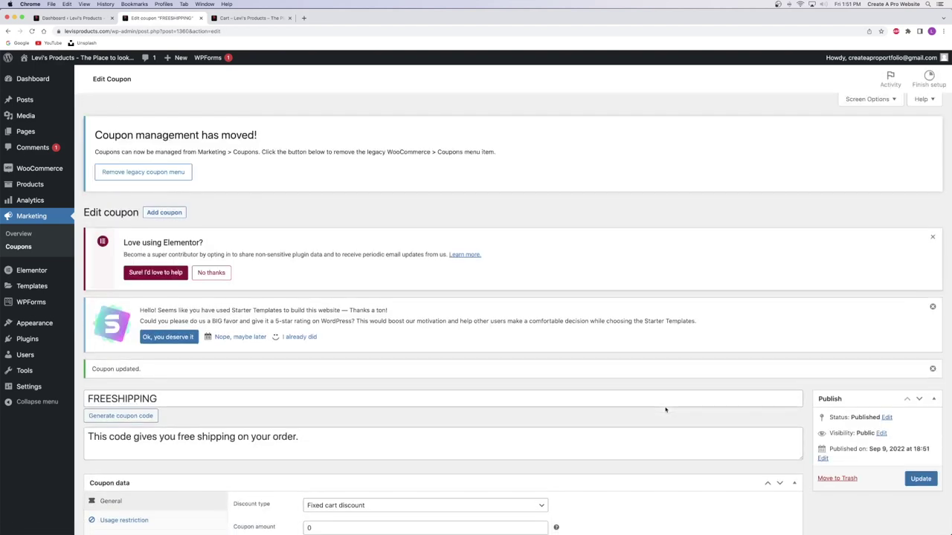
pyautogui.scroll(-3, 666, 410)
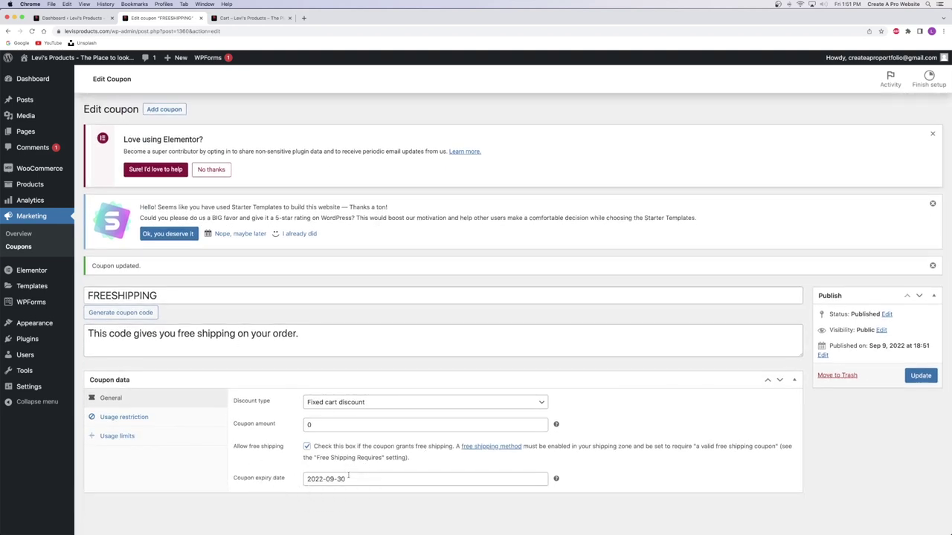
pyautogui.scroll(3, 425, 526)
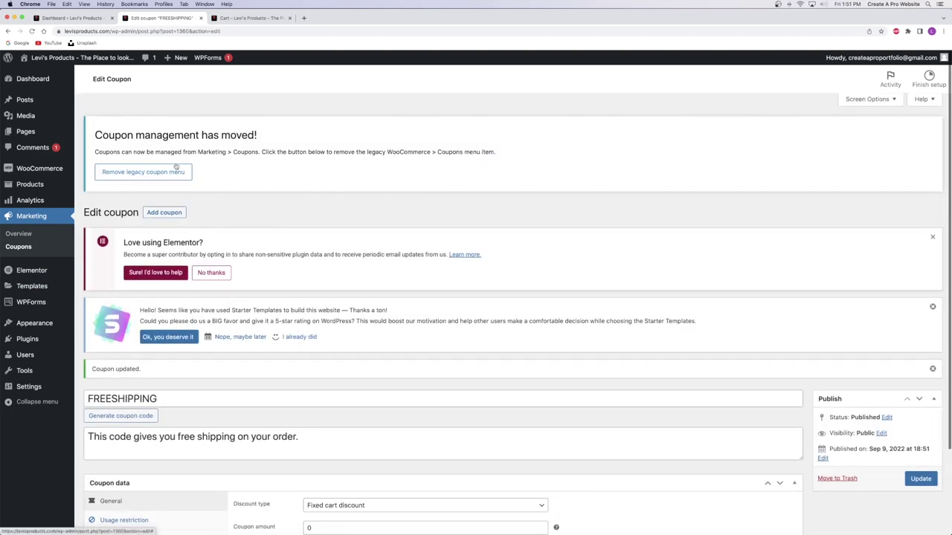
pyautogui.click(241, 18)
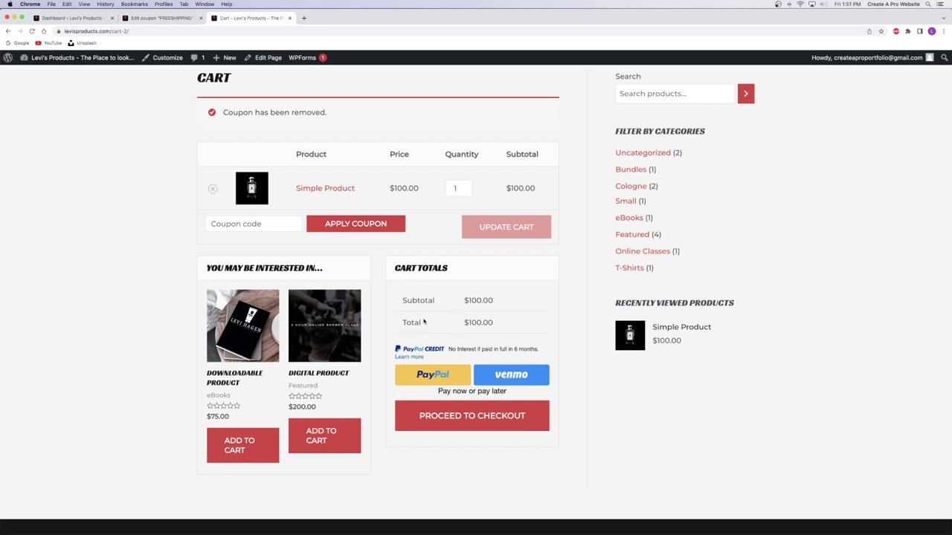
# Apply the freeshipping coupon to the $100 cart, then remove it and return to coupon editing.
pyautogui.click(267, 227)
pyautogui.write('freeshipping')
pyautogui.click(360, 230)
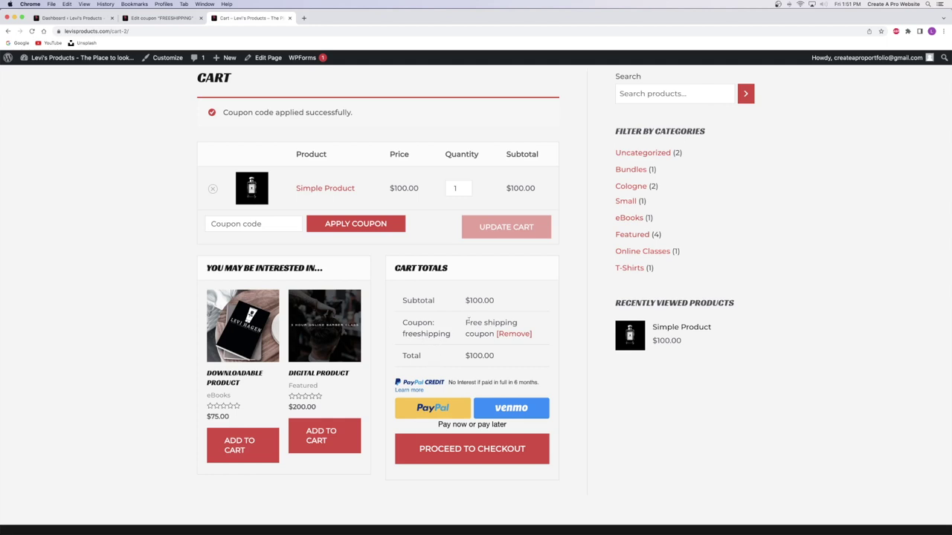
pyautogui.moveTo(465, 322); pyautogui.dragTo(493, 334)
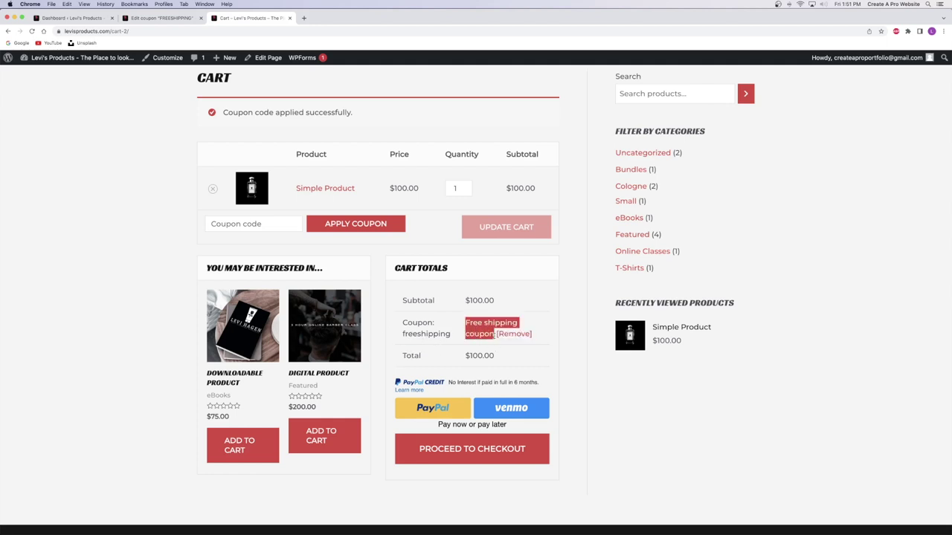
pyautogui.click(483, 322)
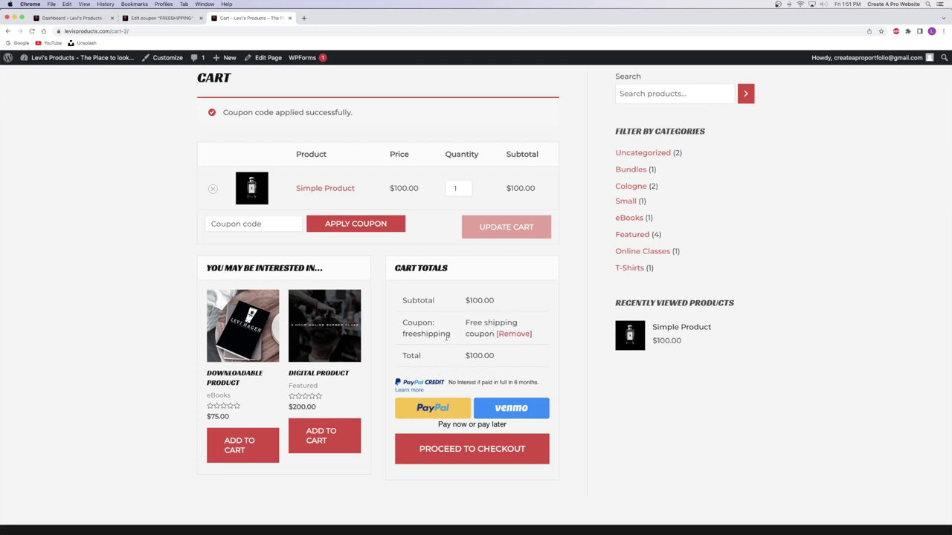
pyautogui.click(513, 334)
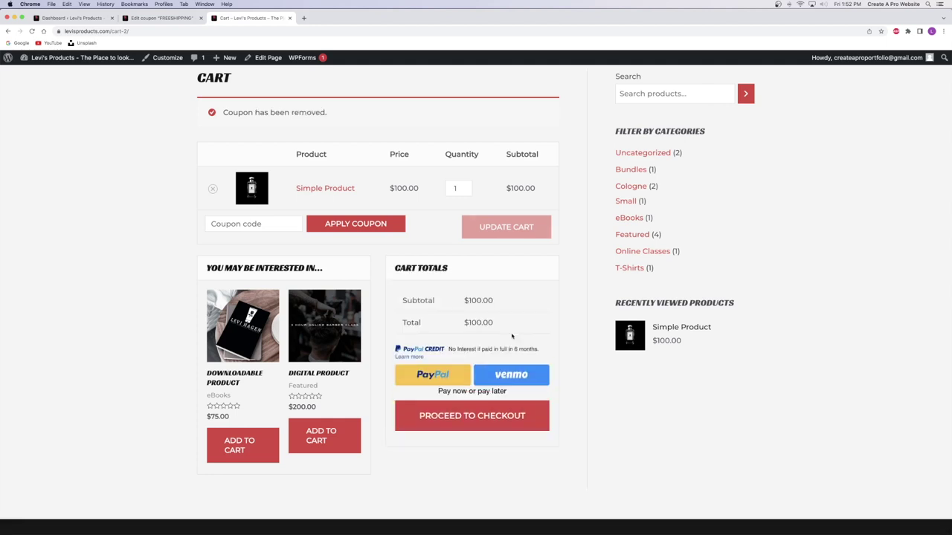
pyautogui.click(156, 17)
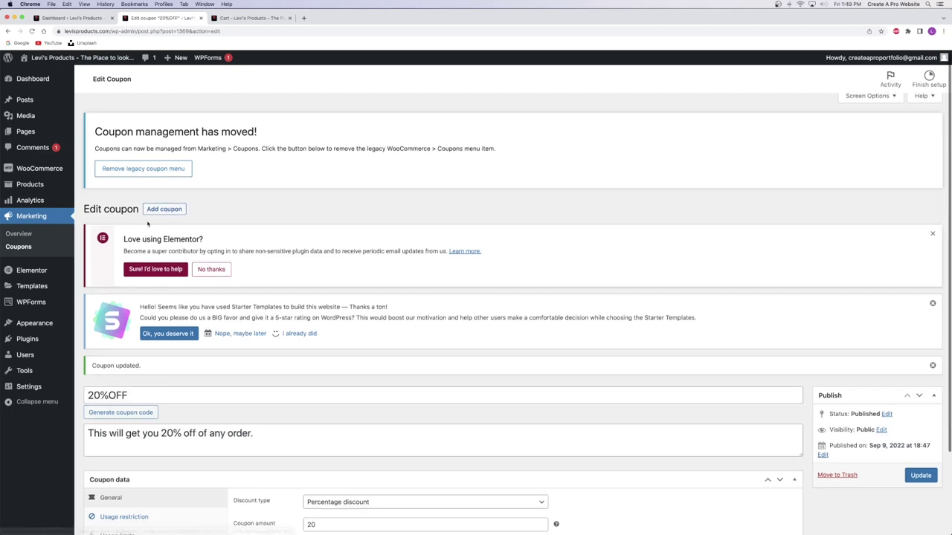
# Start coupon FREESHIPPING with description 'This code gives you free shipping on your order.', Fixed cart discount.
pyautogui.click(164, 210)
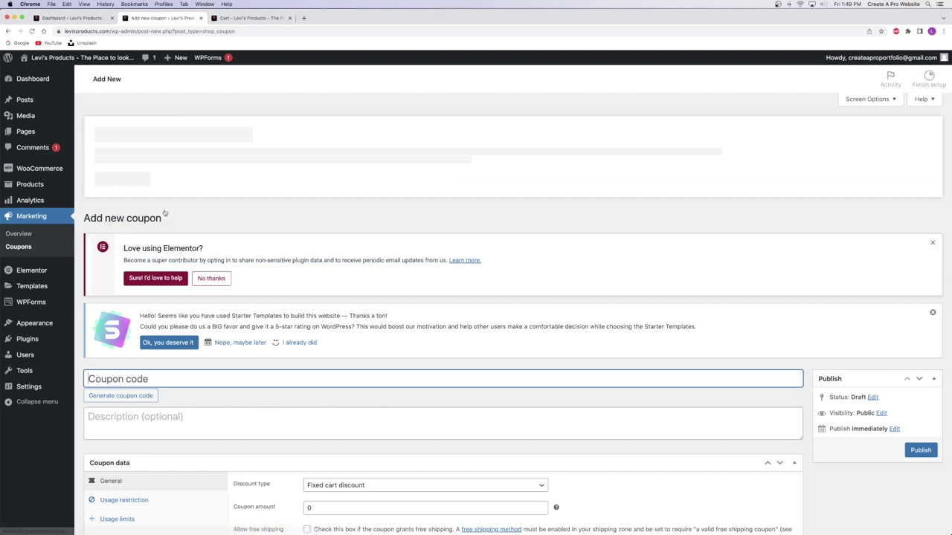
pyautogui.write('FREESHIPPING')
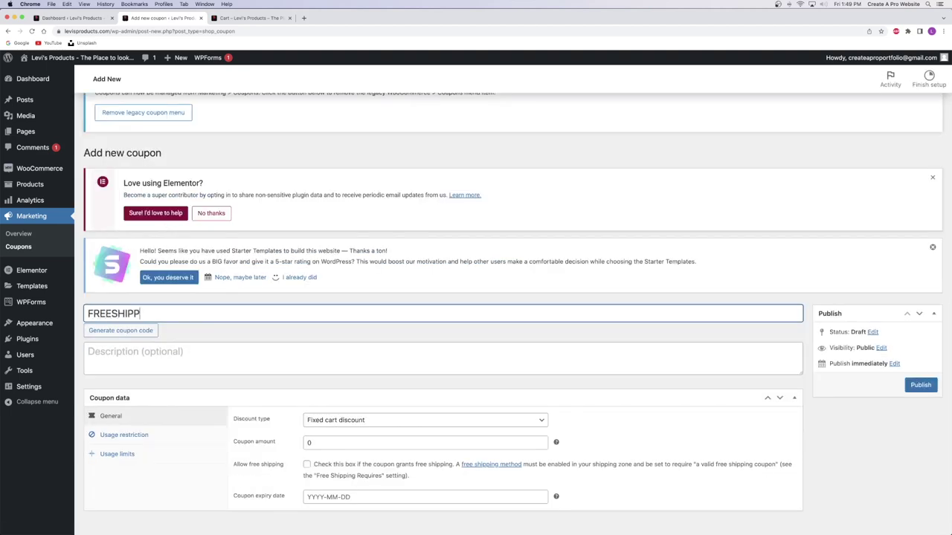
pyautogui.click(89, 352)
pyautogui.write('Th')
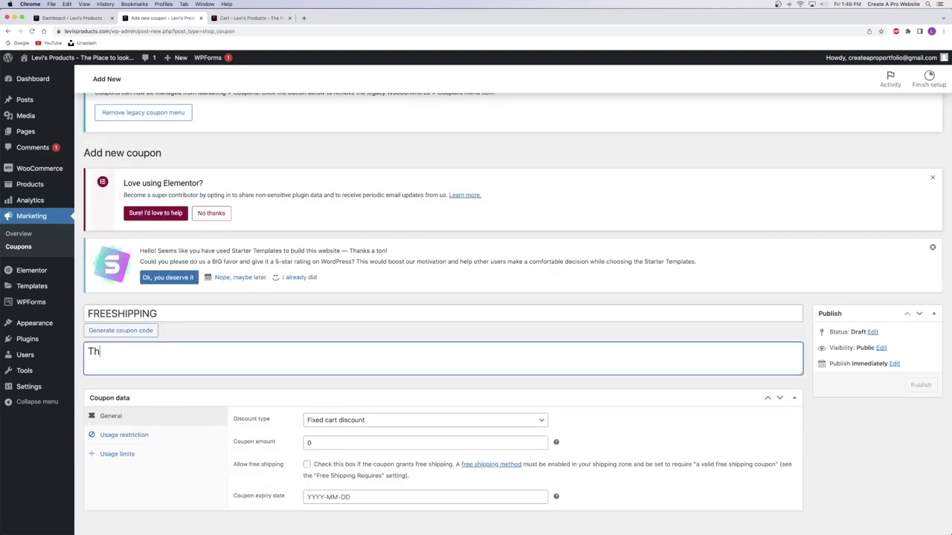
pyautogui.write('is code gives you free shipping on your order.')
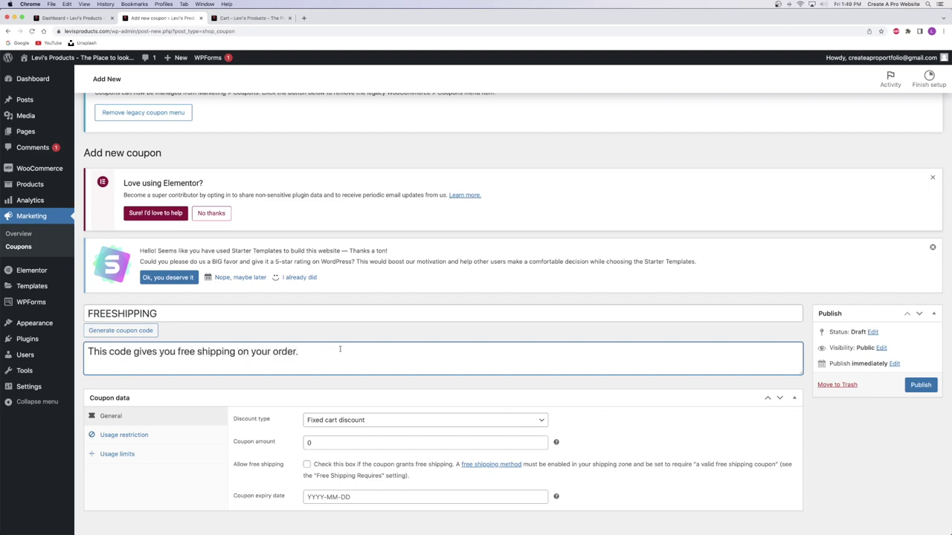
pyautogui.scroll(-1, 342, 347)
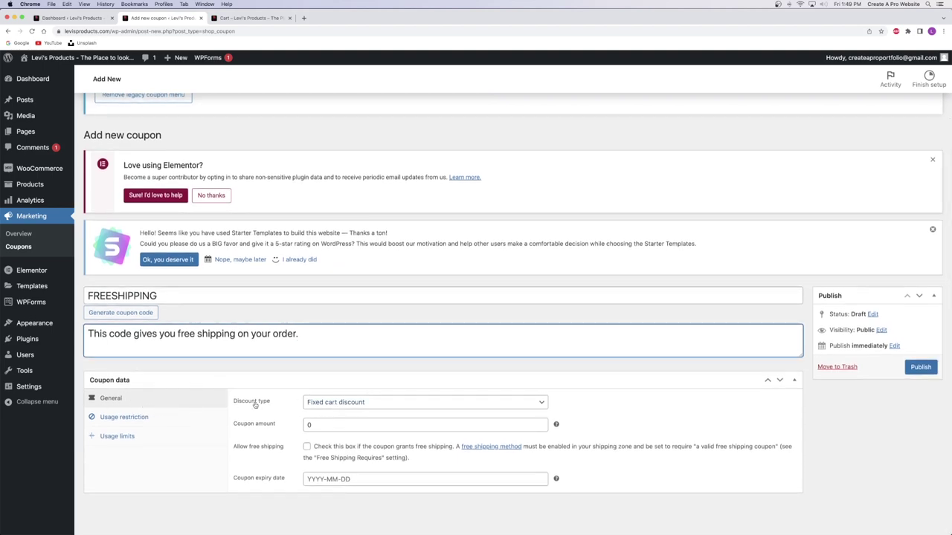
pyautogui.click(318, 406)
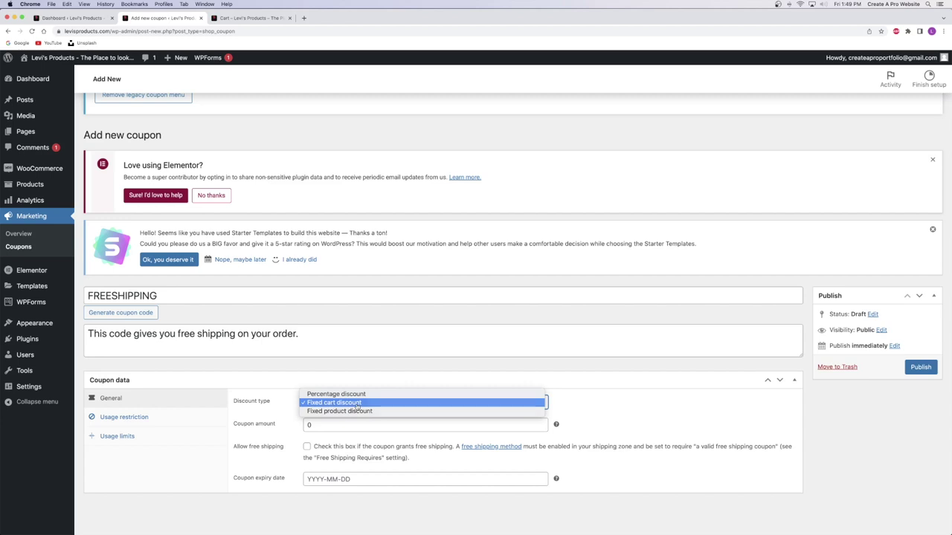
pyautogui.click(357, 403)
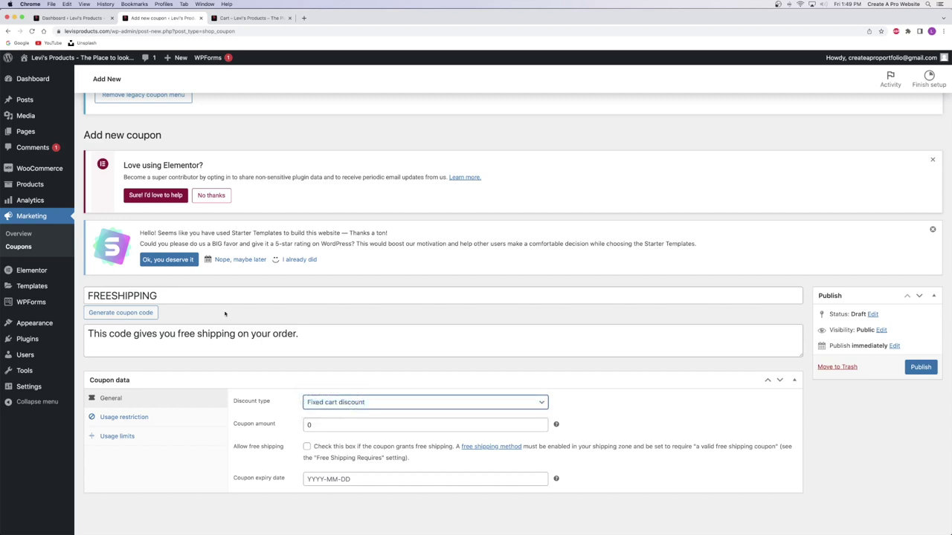
pyautogui.doubleClick(99, 296)
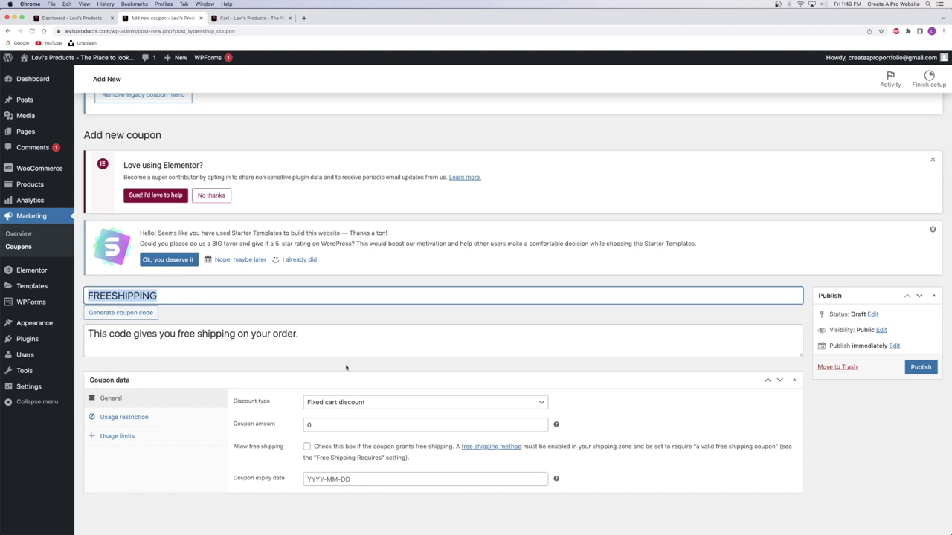
# Allow free shipping on the coupon and set its minimum spend to 100.
pyautogui.doubleClick(327, 425)
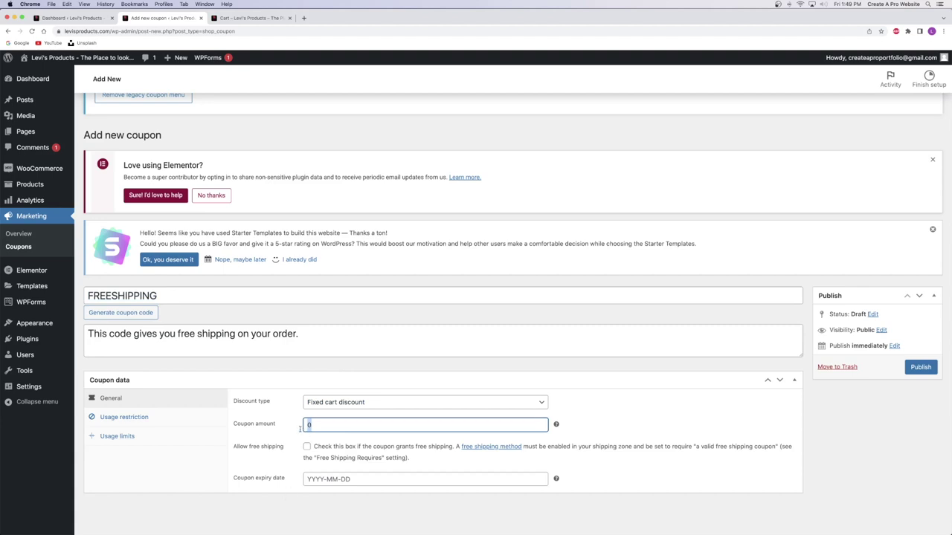
pyautogui.click(275, 448)
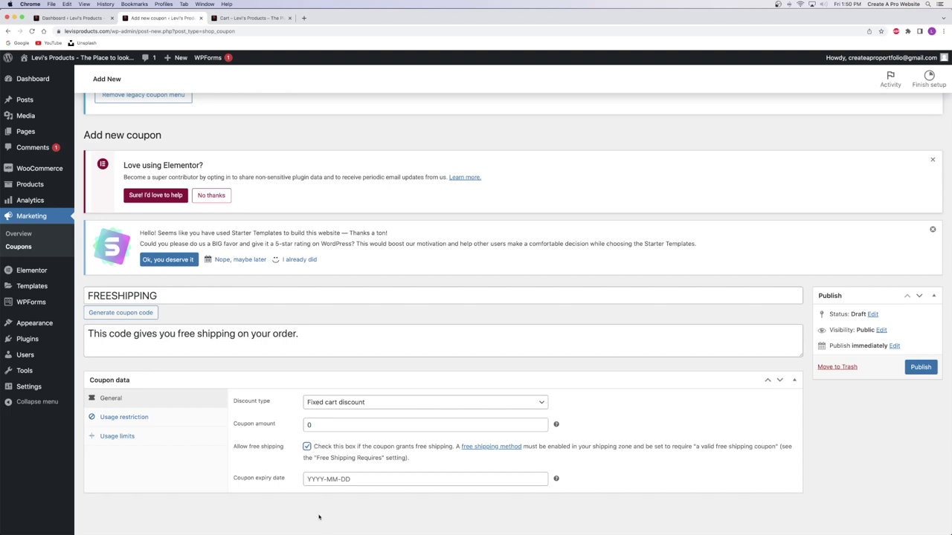
pyautogui.click(125, 417)
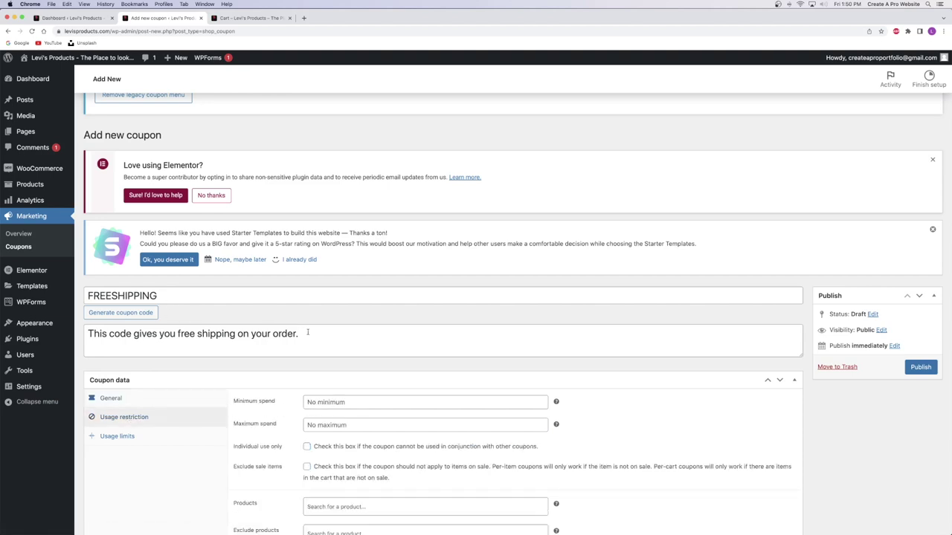
pyautogui.scroll(-2, 312, 342)
pyautogui.click(329, 357)
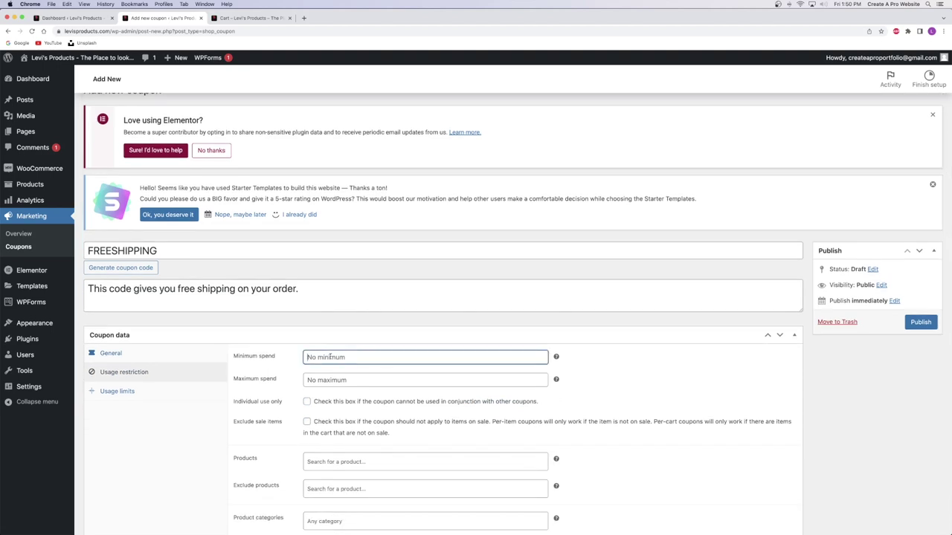
pyautogui.write('100')
# Limit FREESHIPPING to 50 uses per coupon and 1 per user, then publish it.
pyautogui.scroll(-3, 304, 420)
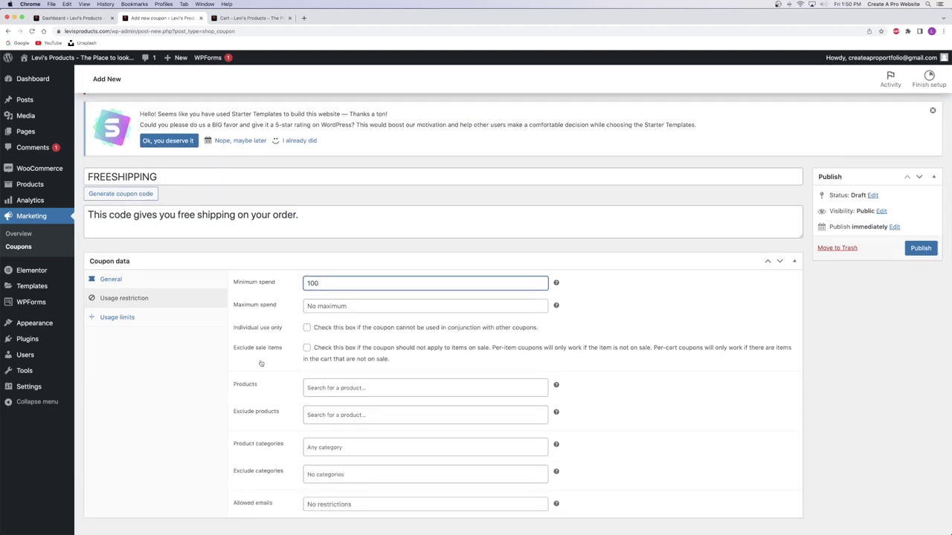
pyautogui.click(108, 317)
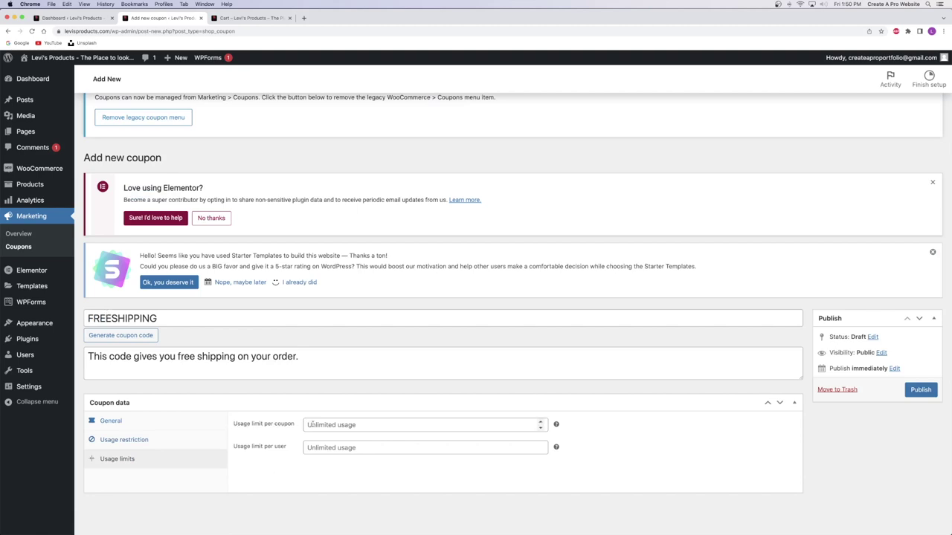
pyautogui.click(113, 443)
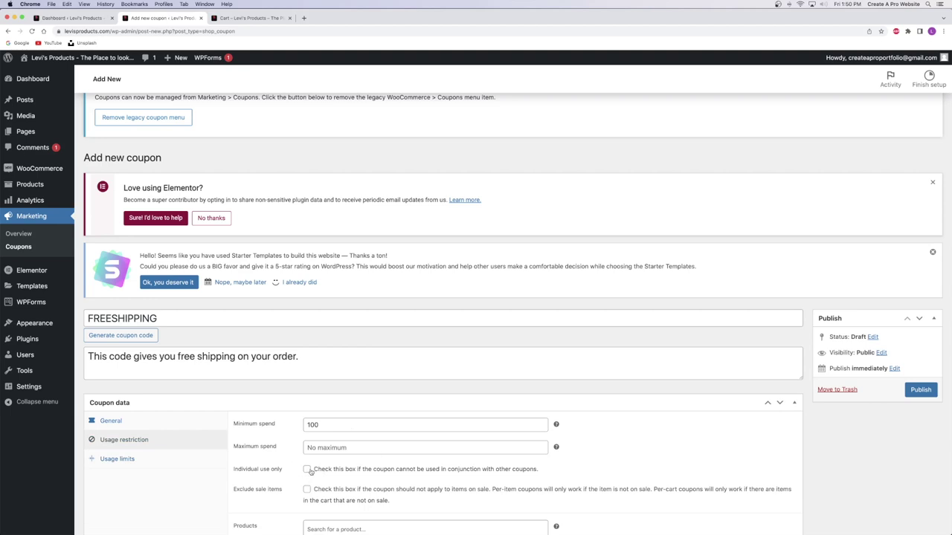
pyautogui.click(171, 461)
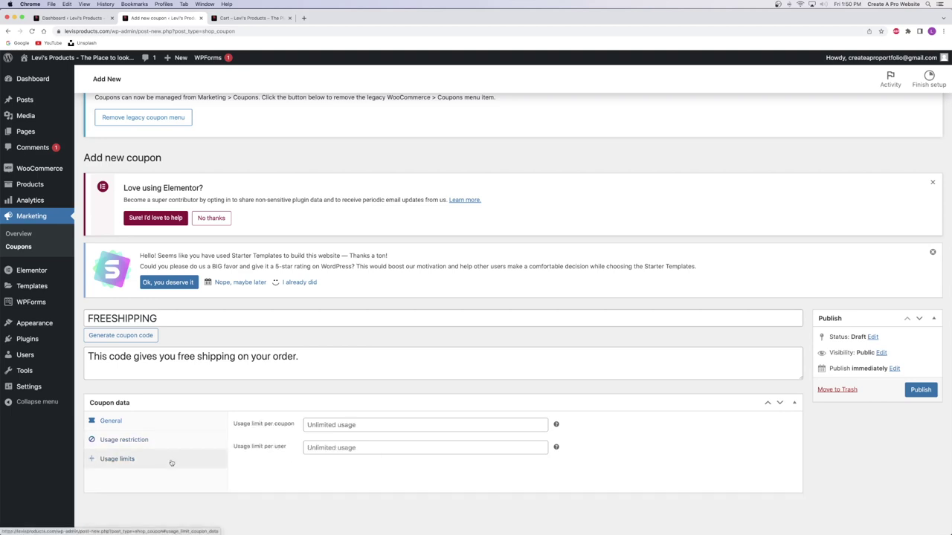
pyautogui.click(368, 424)
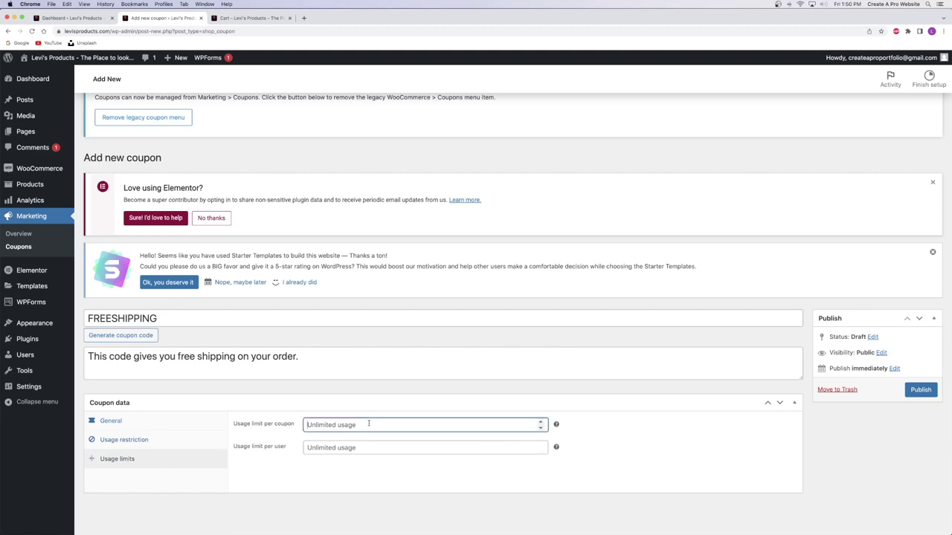
pyautogui.write('50')
pyautogui.click(328, 449)
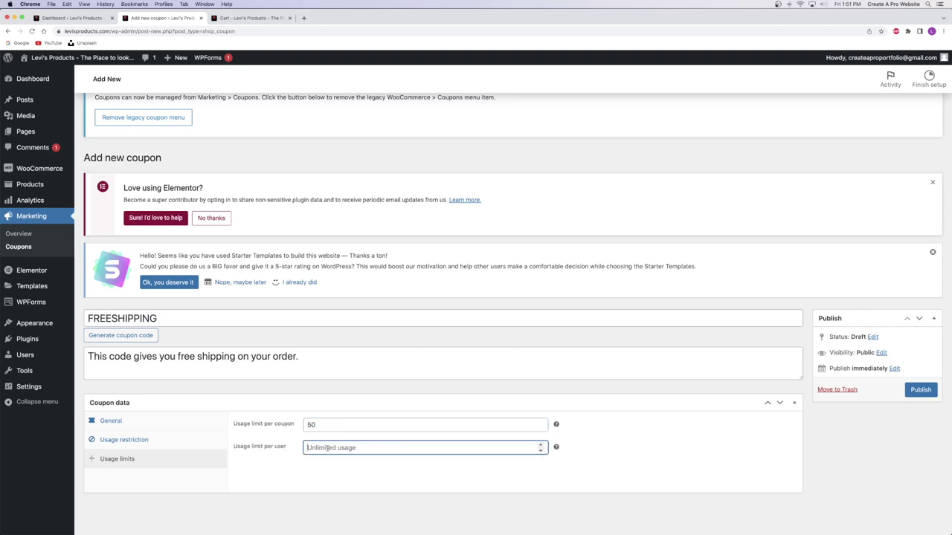
pyautogui.write('1')
pyautogui.click(611, 439)
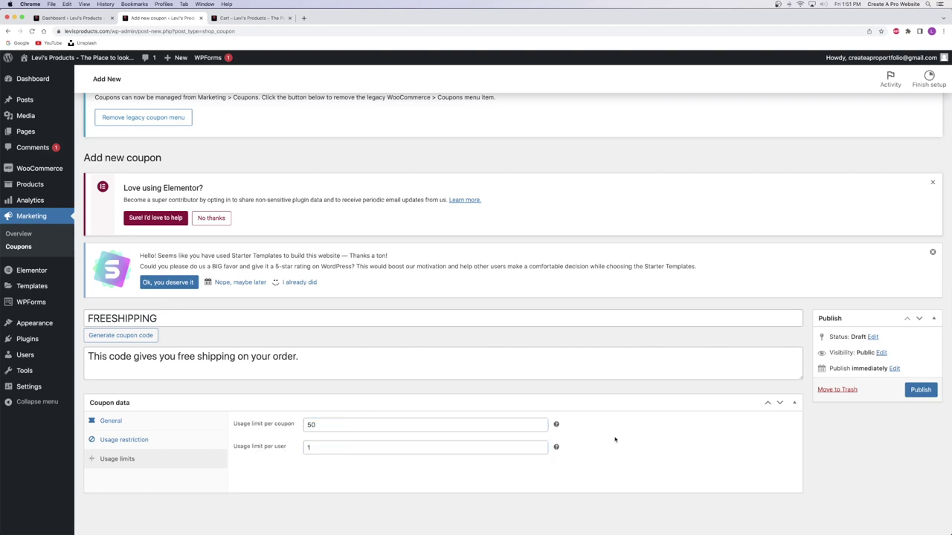
pyautogui.click(920, 389)
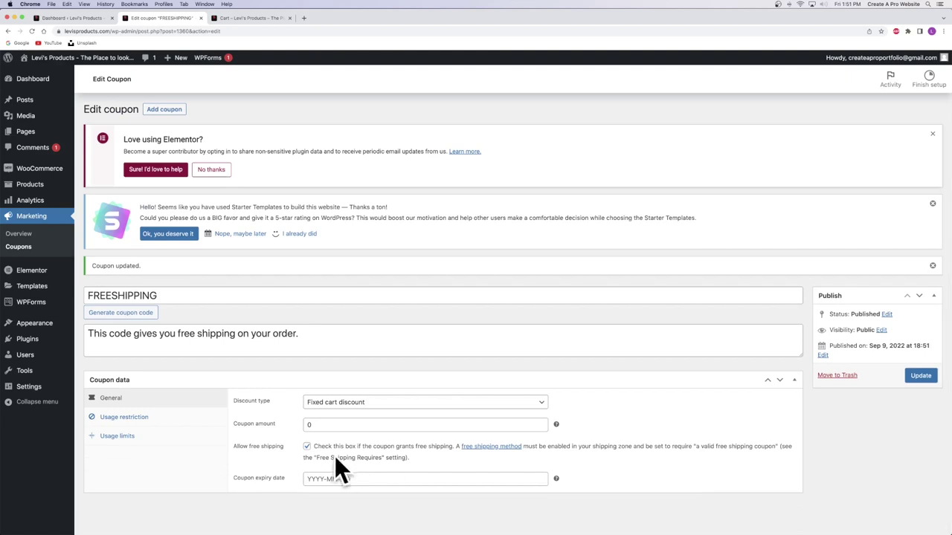
# Set FREESHIPPING to expire 30 September 2022, update it, and go back to the cart.
pyautogui.click(331, 479)
pyautogui.click(379, 441)
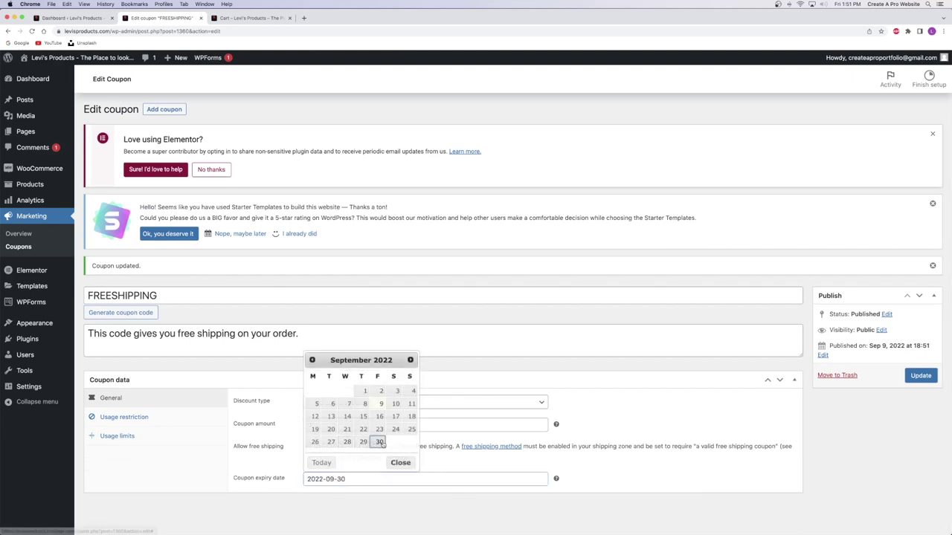
pyautogui.click(921, 375)
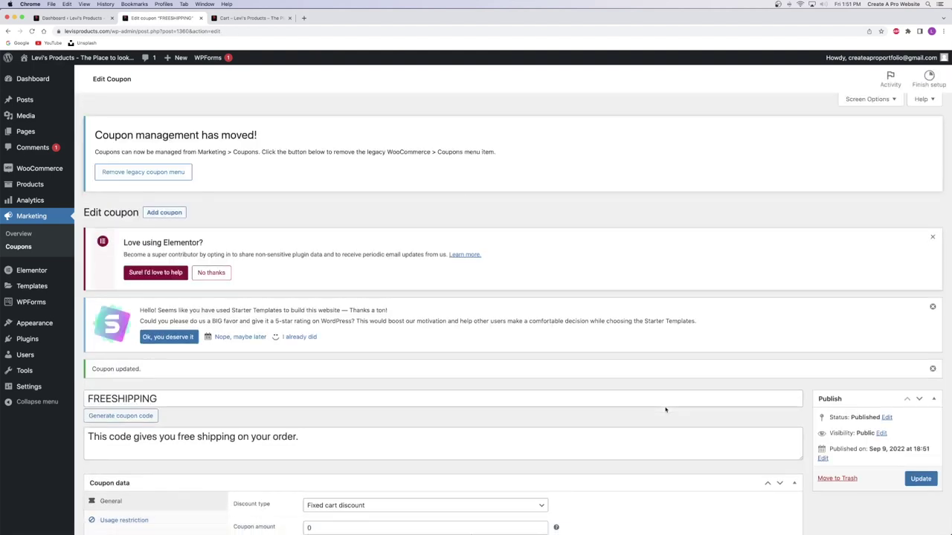
pyautogui.scroll(-3, 665, 410)
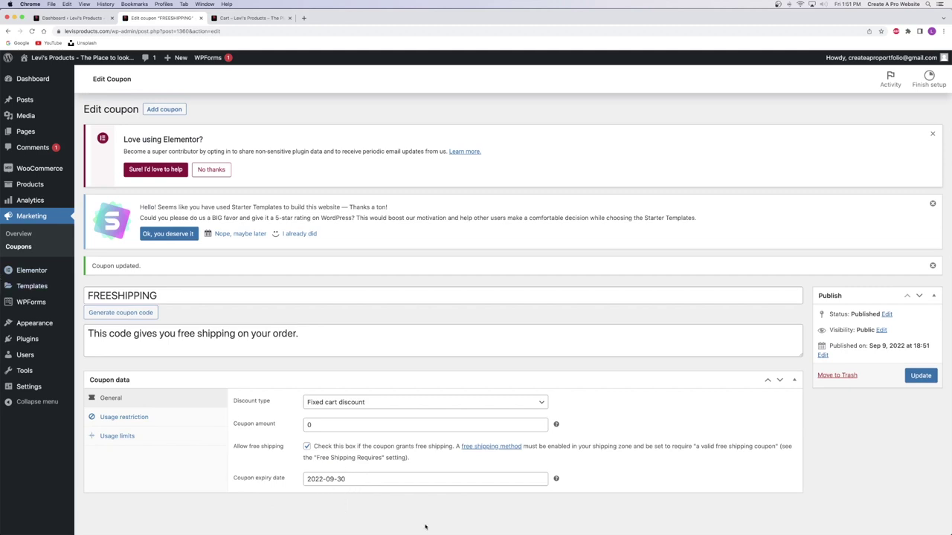
pyautogui.scroll(3, 334, 432)
pyautogui.click(245, 18)
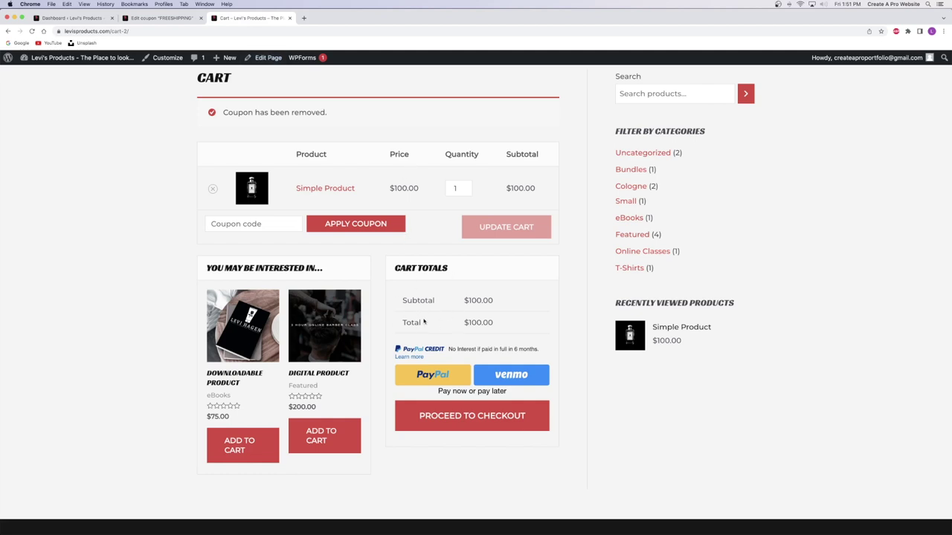
# Apply the freeshipping coupon to the $100 cart, then remove it again.
pyautogui.click(252, 224)
pyautogui.write('freeshipping')
pyautogui.click(359, 233)
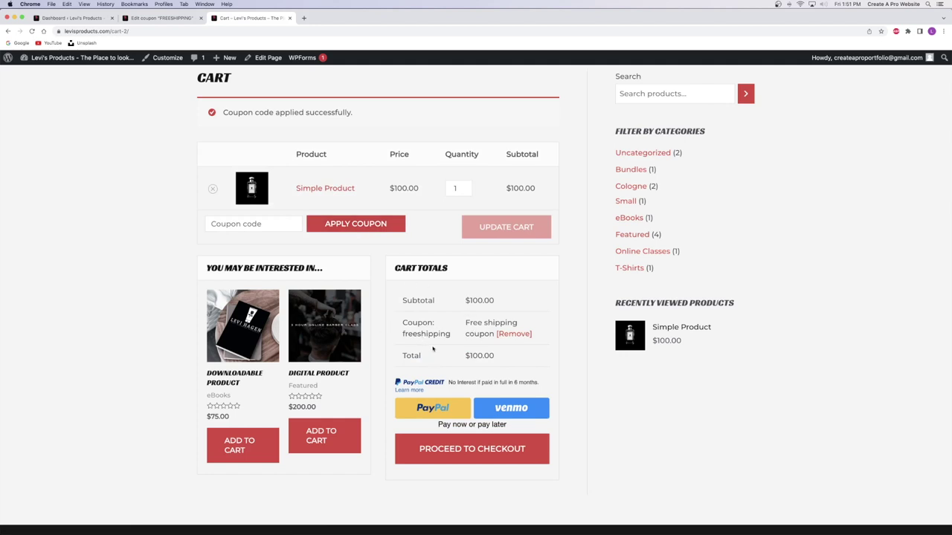
pyautogui.moveTo(465, 323); pyautogui.dragTo(494, 334)
pyautogui.click(486, 323)
pyautogui.click(513, 334)
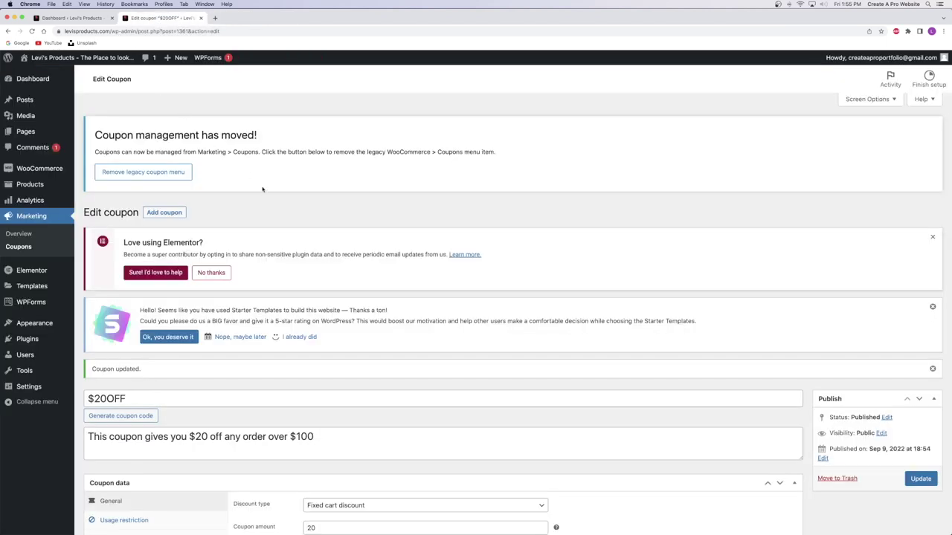
pyautogui.scroll(-3, 262, 189)
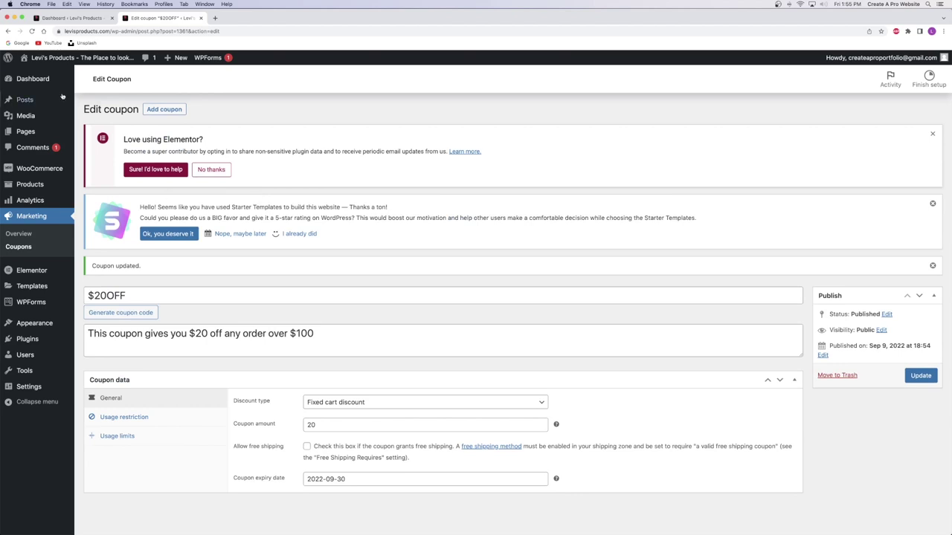
# Return to the Dashboard, close the older tab, and open WooCommerce Settings in a new tab.
pyautogui.click(32, 79)
pyautogui.click(112, 18)
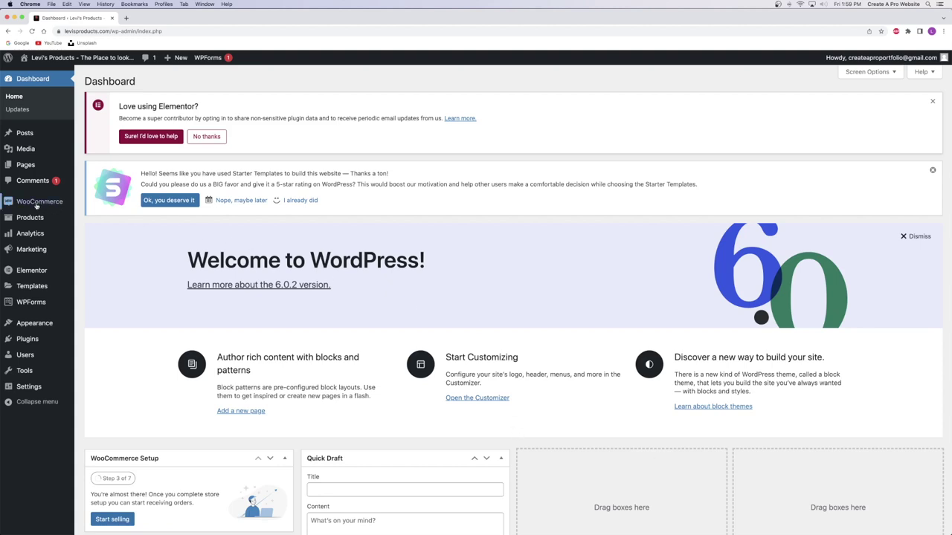
pyautogui.moveTo(38, 205)
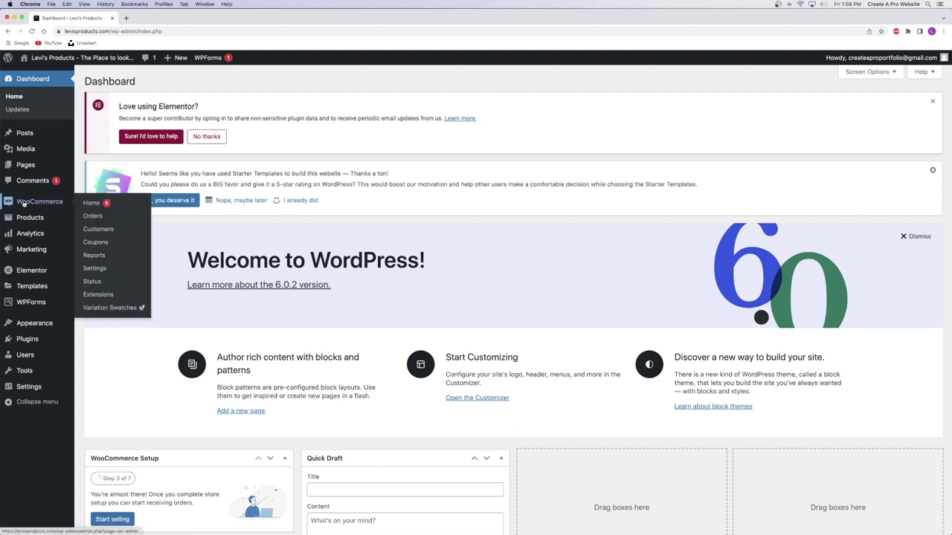
pyautogui.rightClick(99, 273)
pyautogui.click(101, 274)
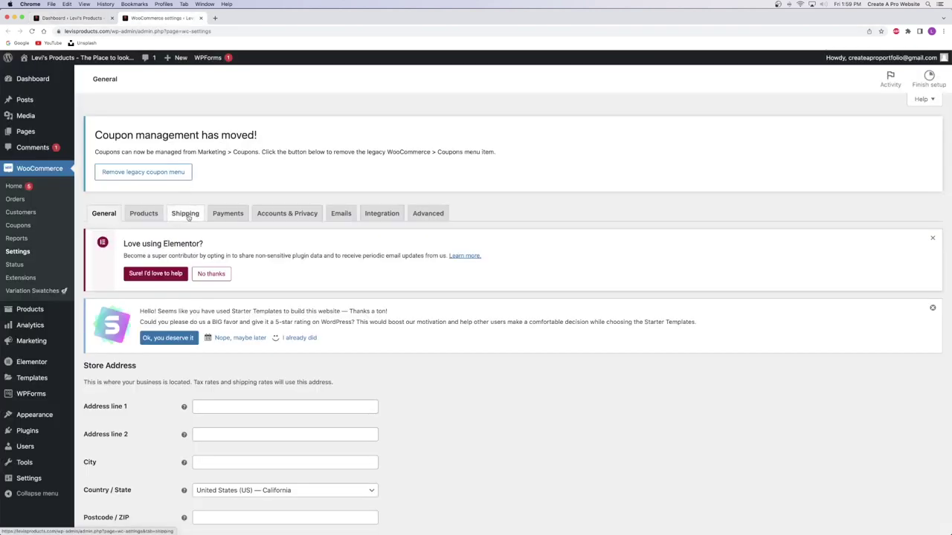
# In Shipping settings, start a new shipping zone named 'United States'.
pyautogui.click(187, 214)
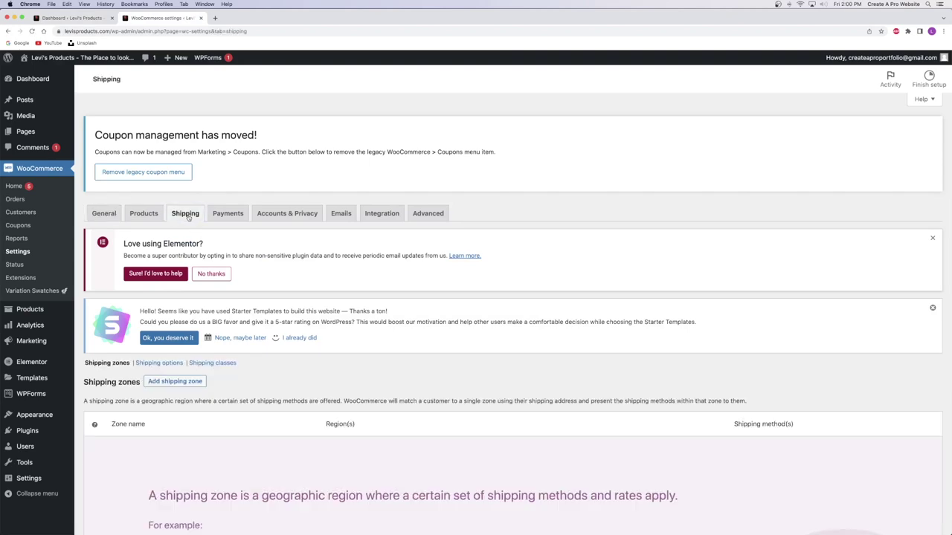
pyautogui.scroll(-5, 191, 229)
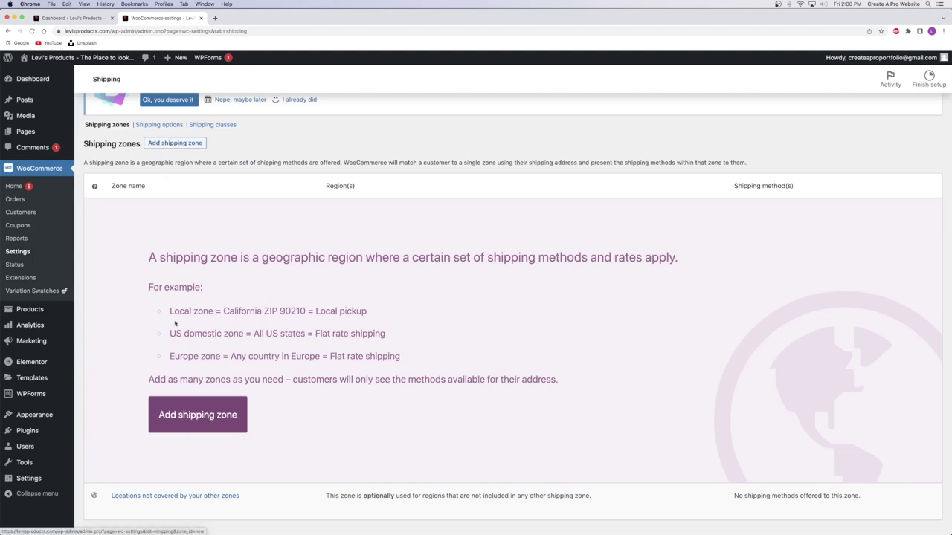
pyautogui.click(194, 416)
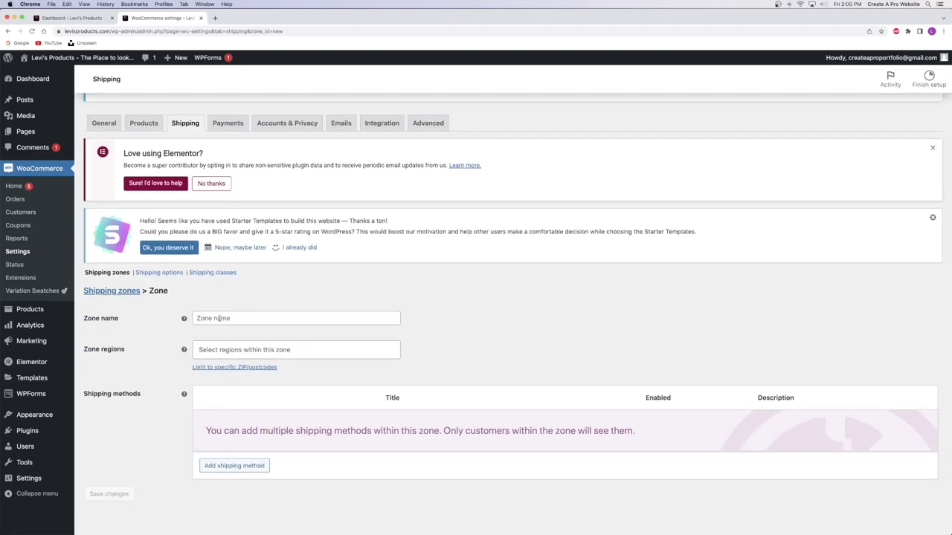
pyautogui.click(218, 319)
pyautogui.write('United States')
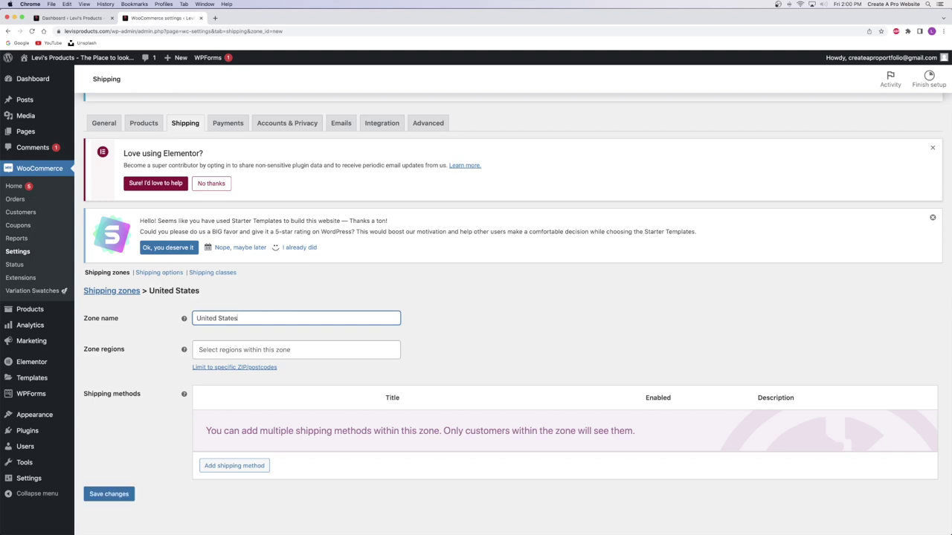
# Add United States (US) as the zone's region.
pyautogui.click(234, 350)
pyautogui.write('united')
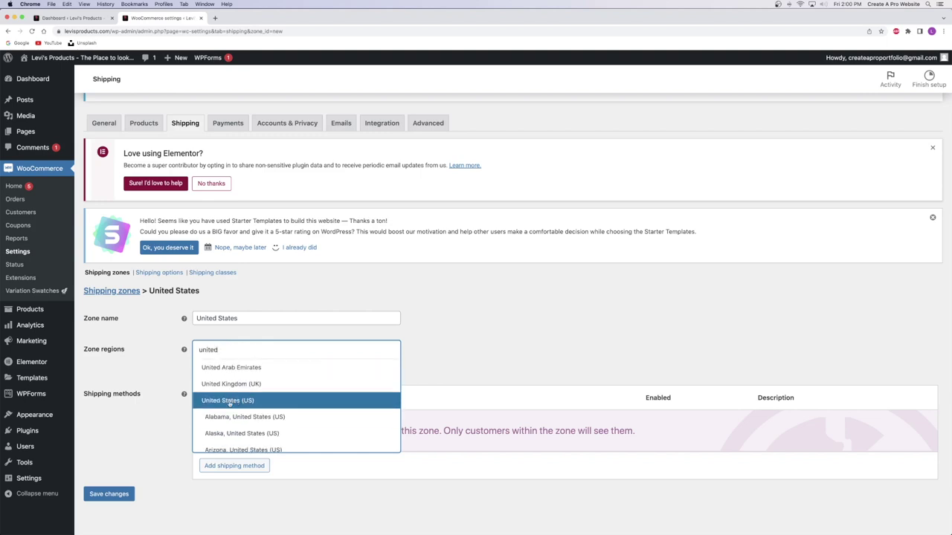
pyautogui.scroll(-3, 229, 403)
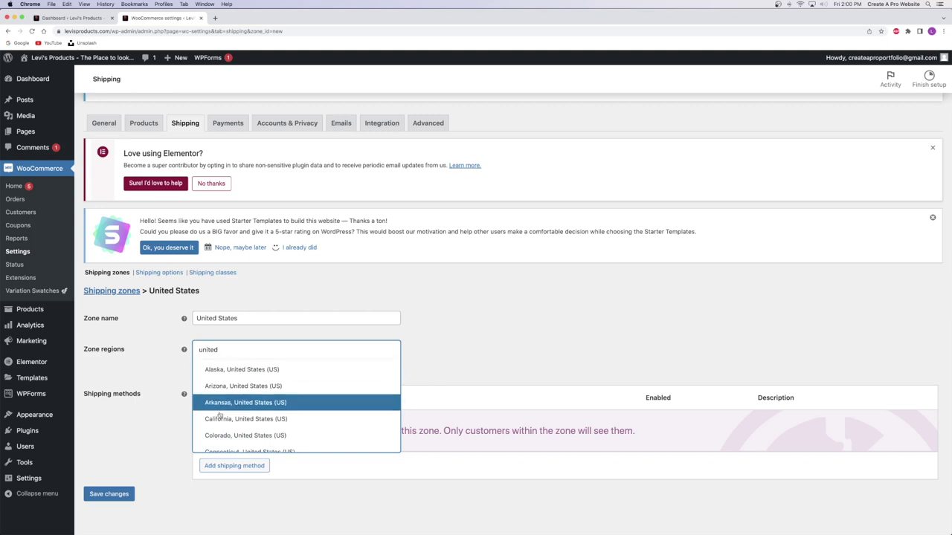
pyautogui.scroll(3, 238, 406)
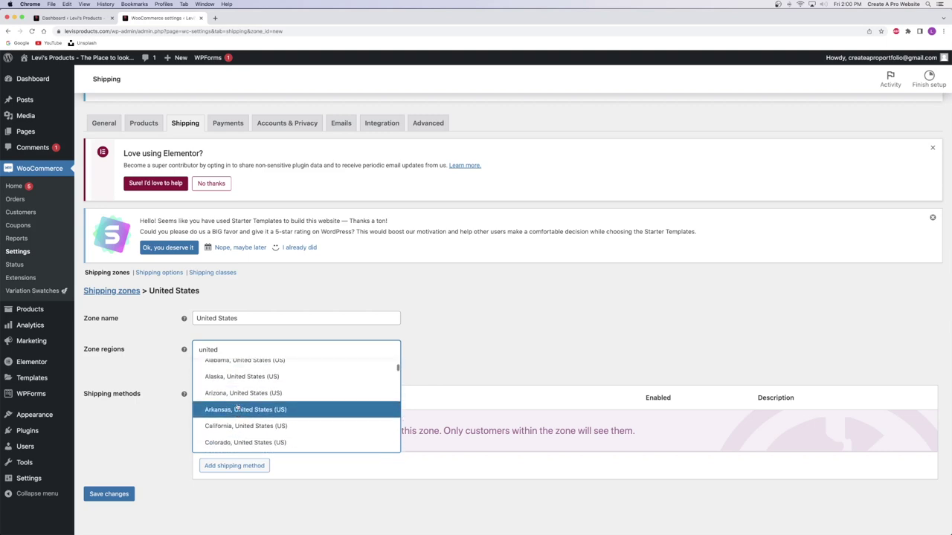
pyautogui.click(240, 405)
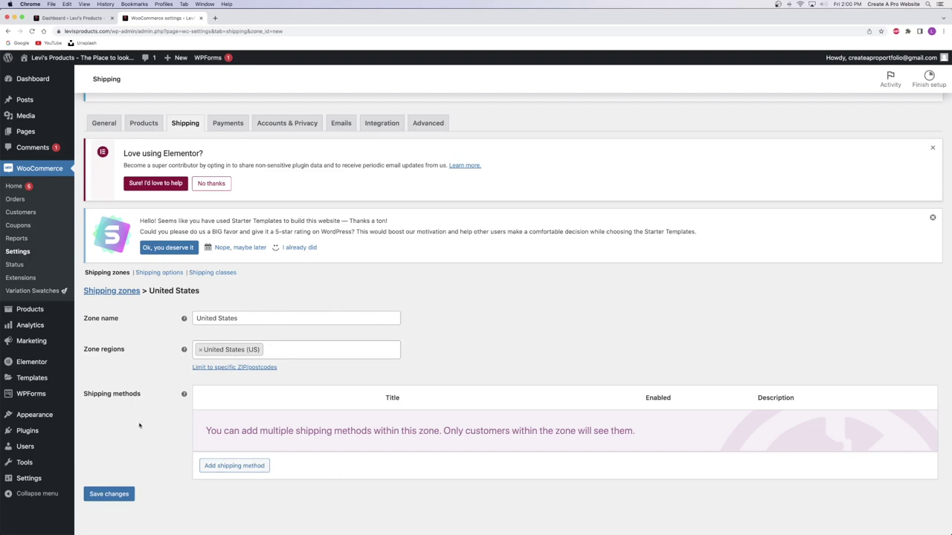
pyautogui.click(245, 317)
pyautogui.moveTo(244, 318); pyautogui.dragTo(188, 322)
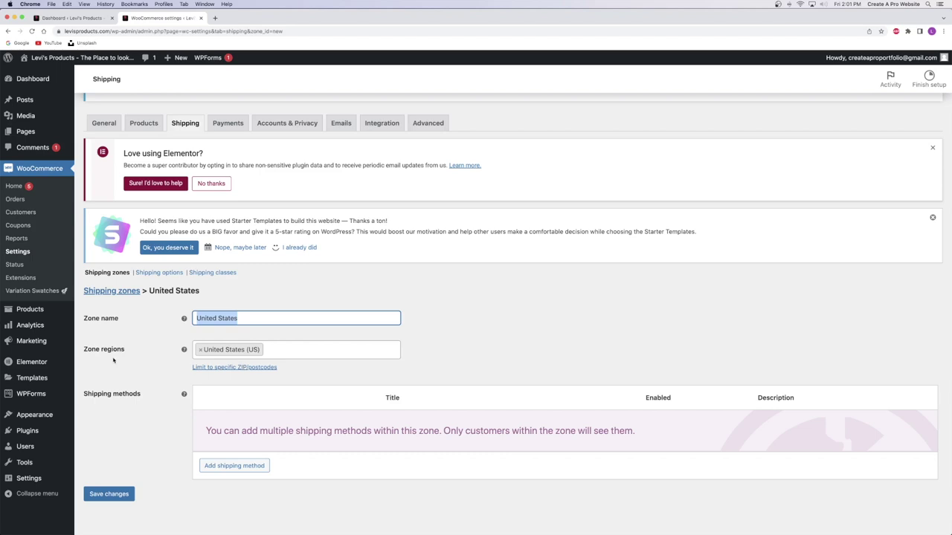
pyautogui.click(179, 376)
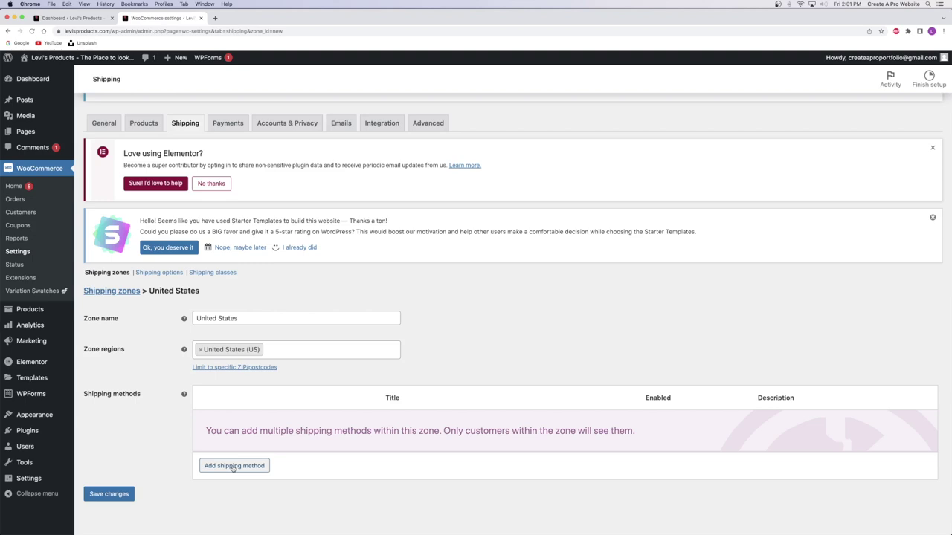
# Add Flat rate as the United States zone's shipping method and open its settings.
pyautogui.click(234, 467)
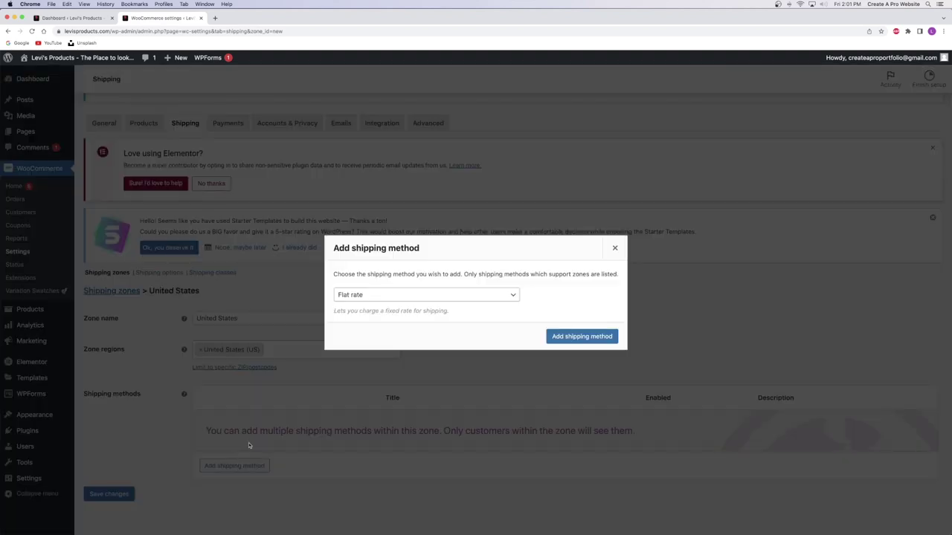
pyautogui.click(398, 299)
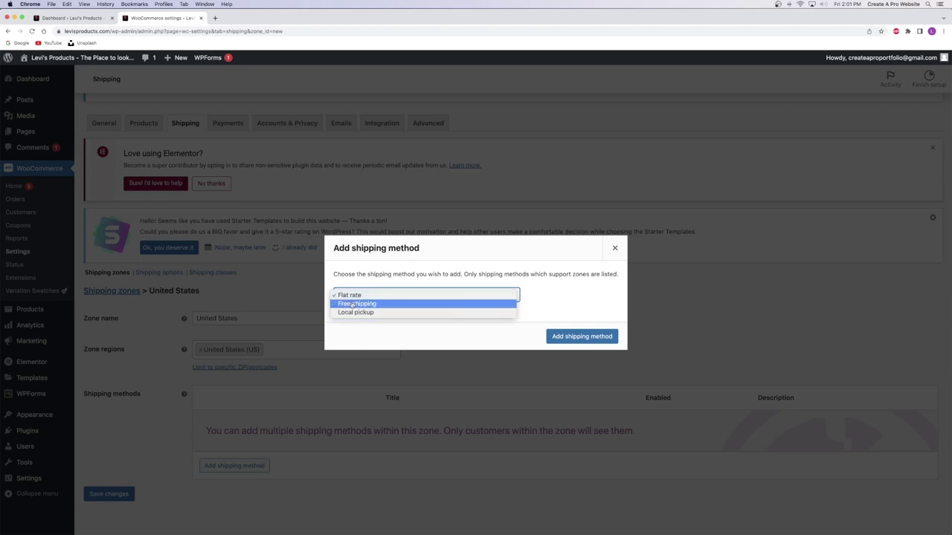
pyautogui.click(362, 296)
pyautogui.click(572, 336)
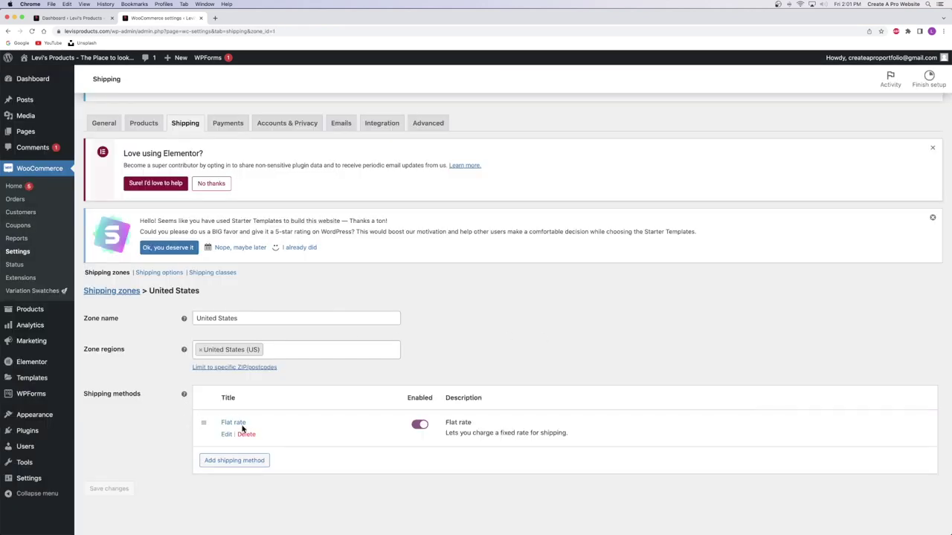
pyautogui.click(227, 435)
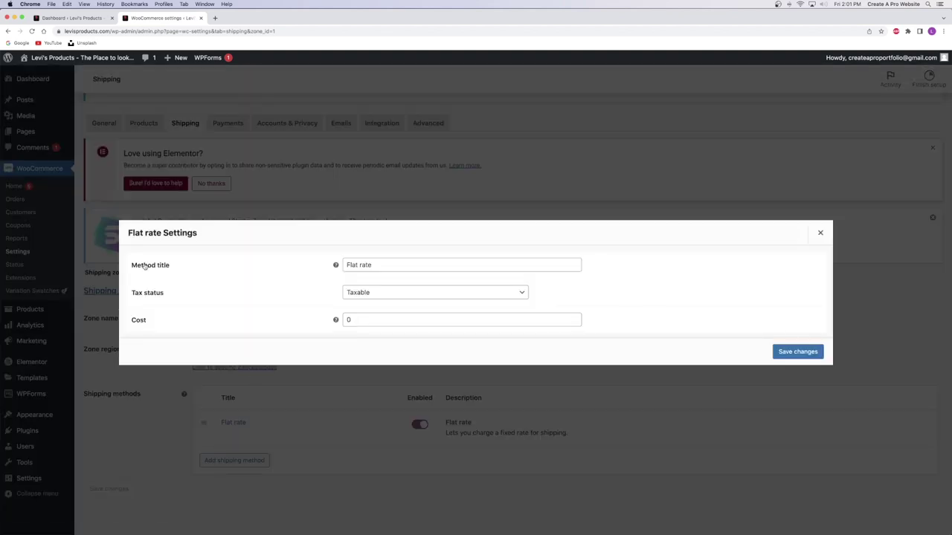
# Retitle the flat rate 'Standard Shipping' with tax status None and cost 10, and save.
pyautogui.click(402, 264)
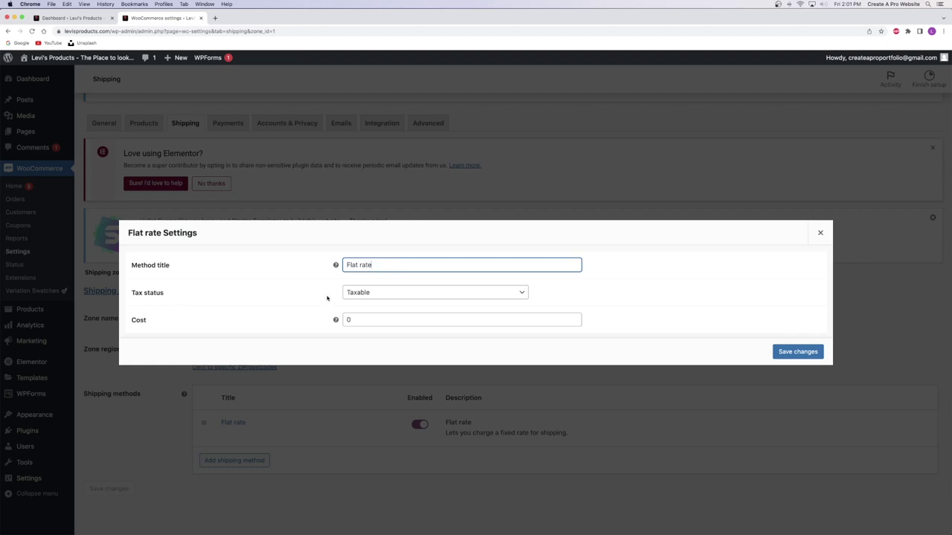
pyautogui.press('super+a')
pyautogui.write('Standard Shipping')
pyautogui.click(353, 293)
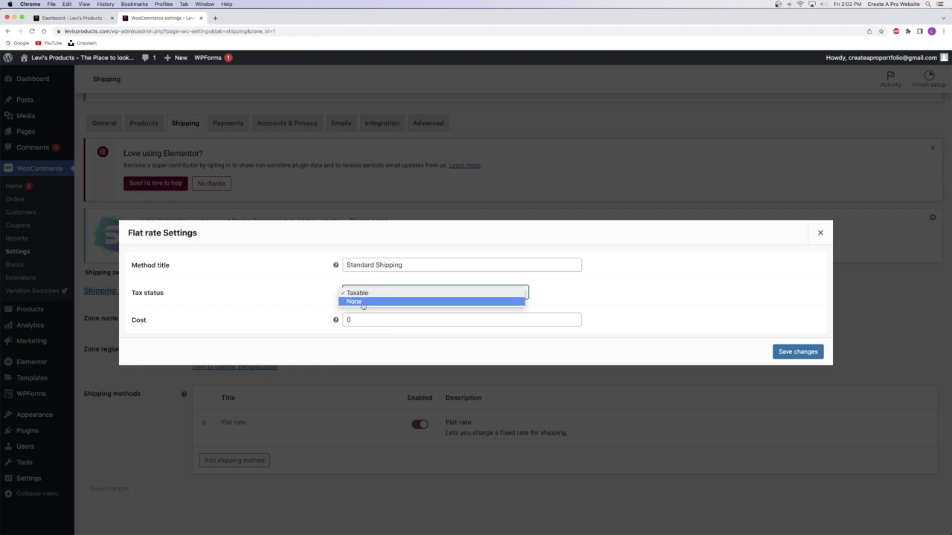
pyautogui.click(364, 303)
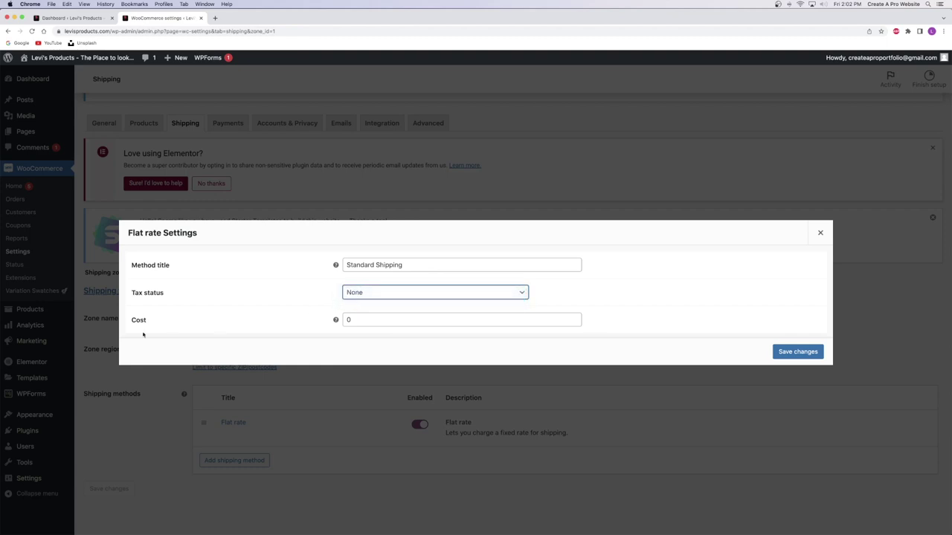
pyautogui.press('Tab')
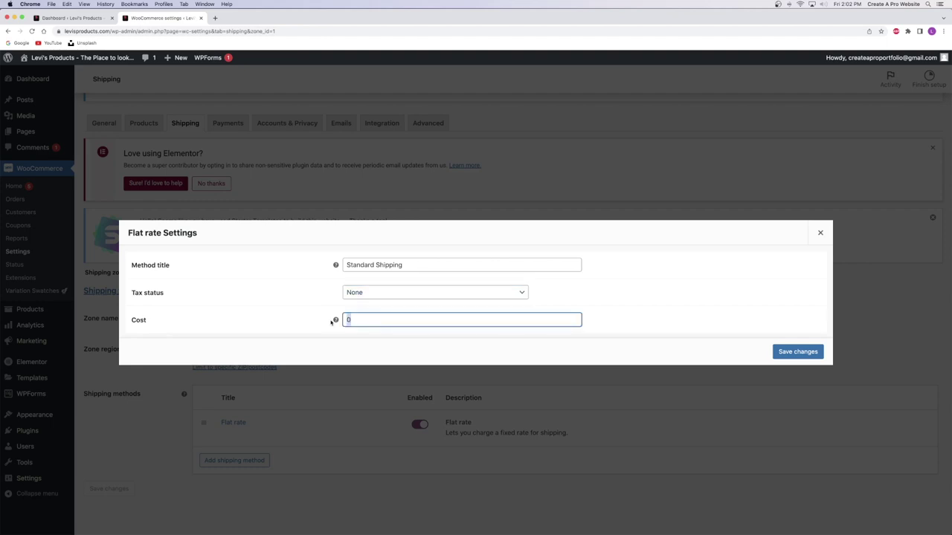
pyautogui.write('10')
pyautogui.click(632, 319)
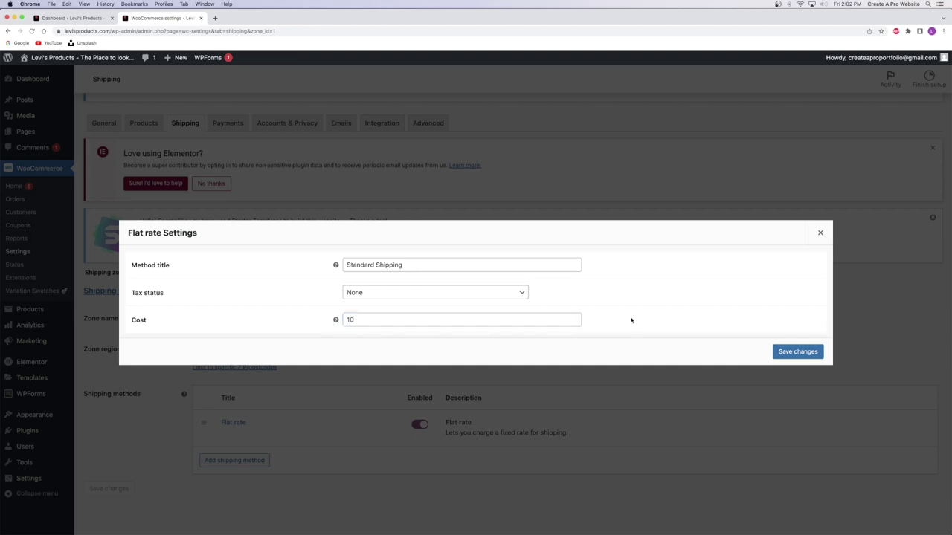
pyautogui.click(792, 352)
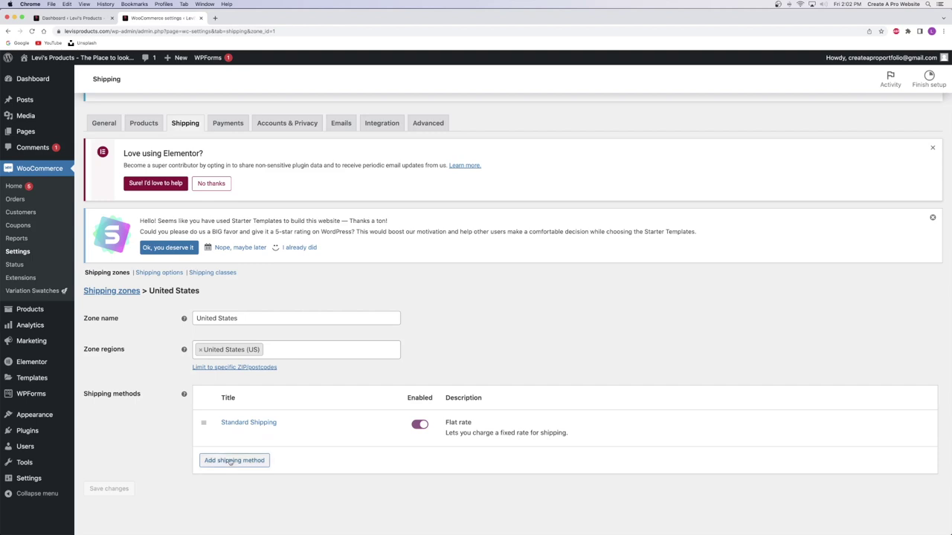
pyautogui.click(234, 460)
pyautogui.click(383, 296)
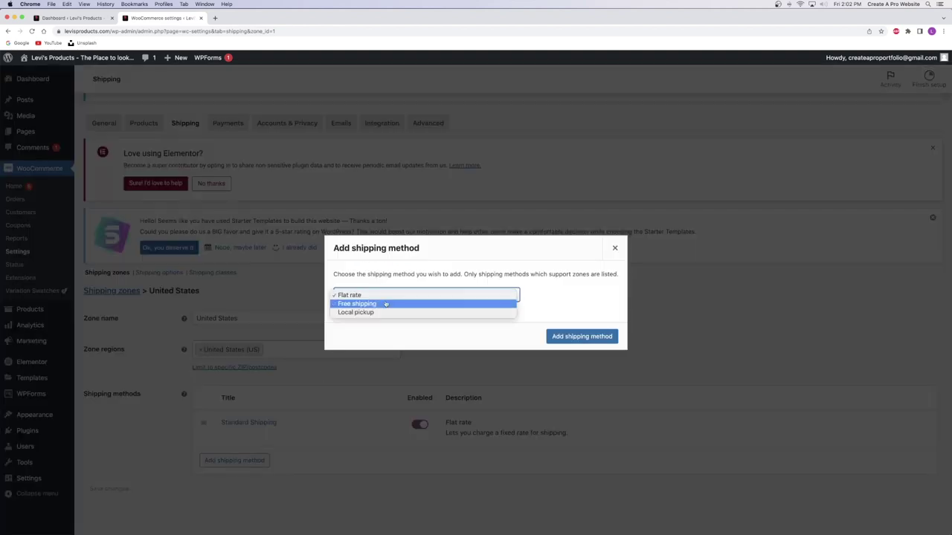
# Add Free shipping to the zone and bring up its 'Free shipping requires' options.
pyautogui.click(357, 304)
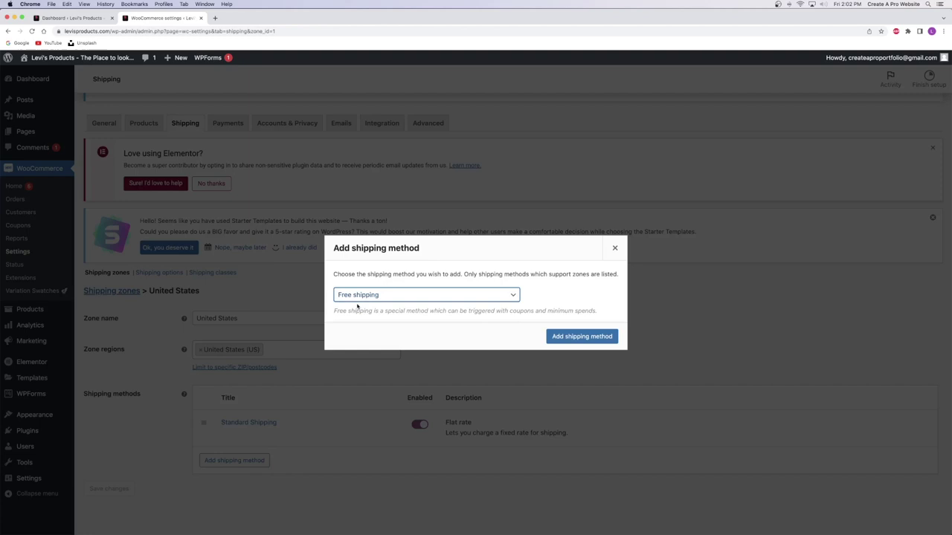
pyautogui.press('Return')
pyautogui.click(226, 471)
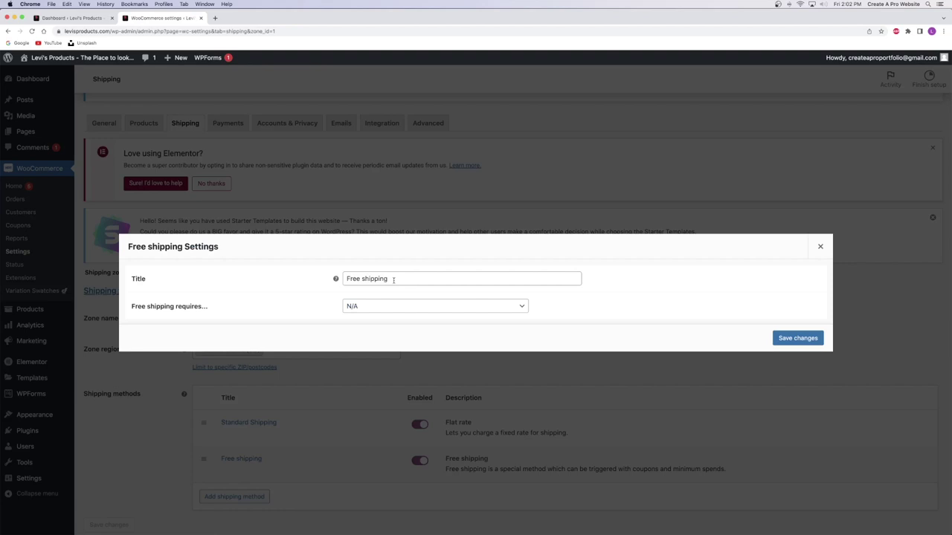
pyautogui.moveTo(409, 282); pyautogui.dragTo(309, 278)
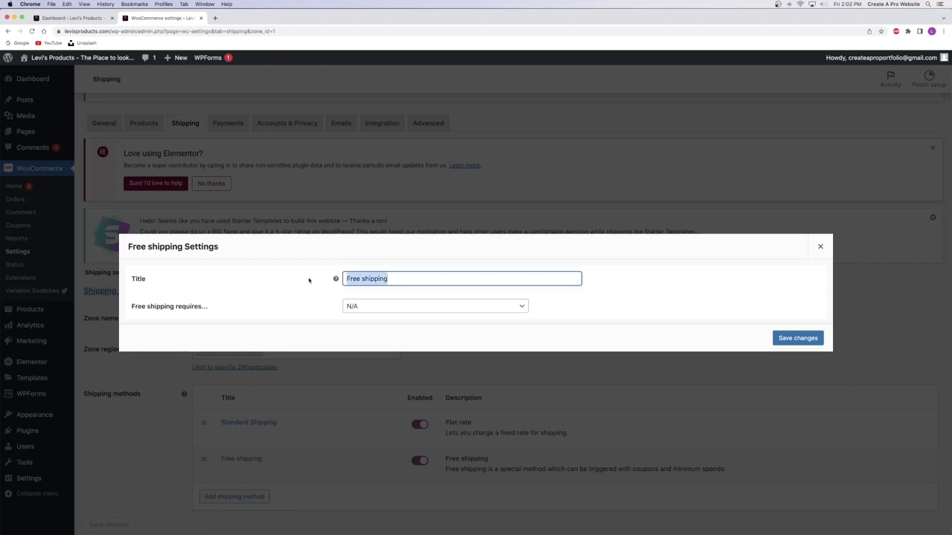
pyautogui.click(402, 279)
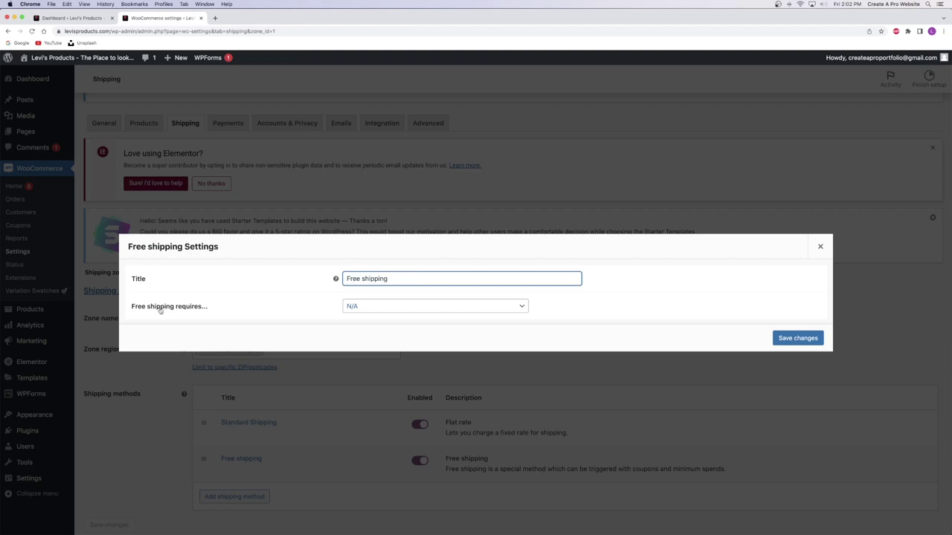
pyautogui.click(349, 308)
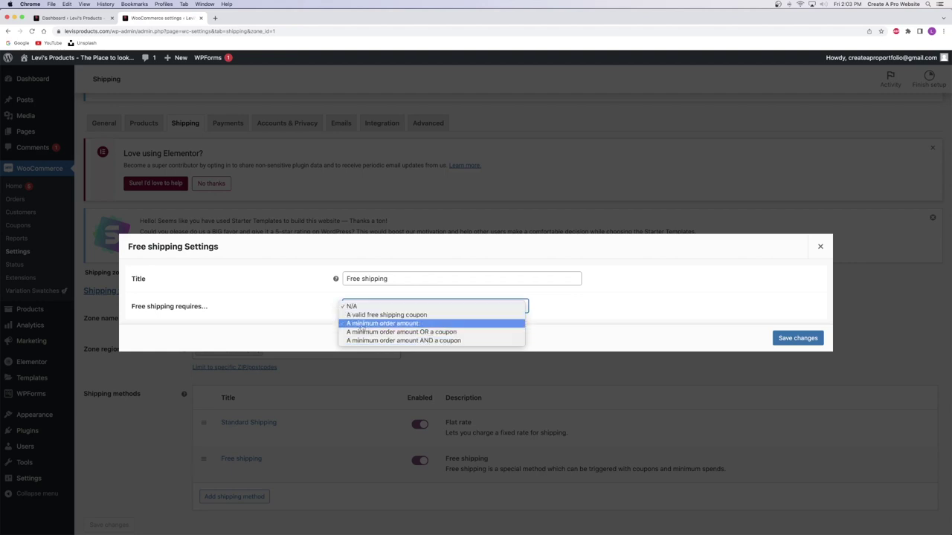
# Make free shipping require a minimum order amount of 200.
pyautogui.click(370, 327)
pyautogui.press('Tab')
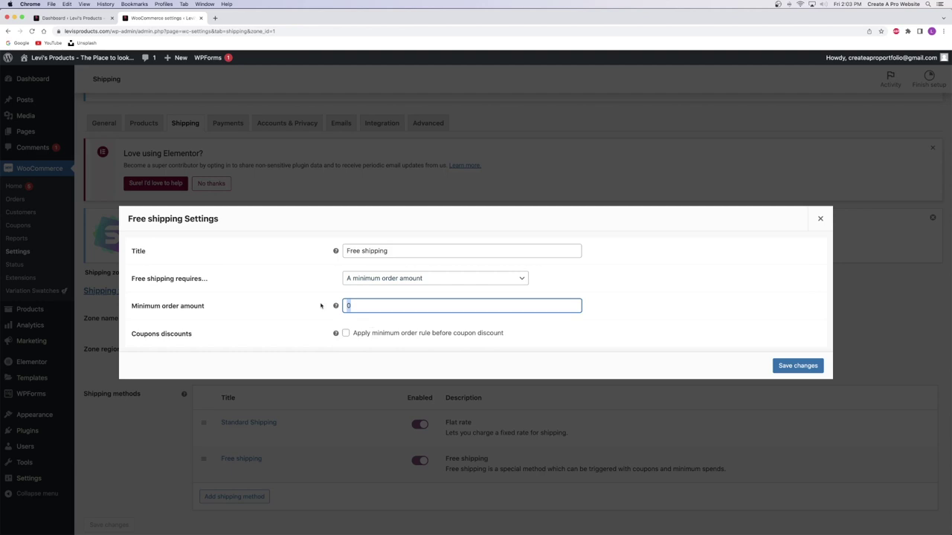
pyautogui.write('200')
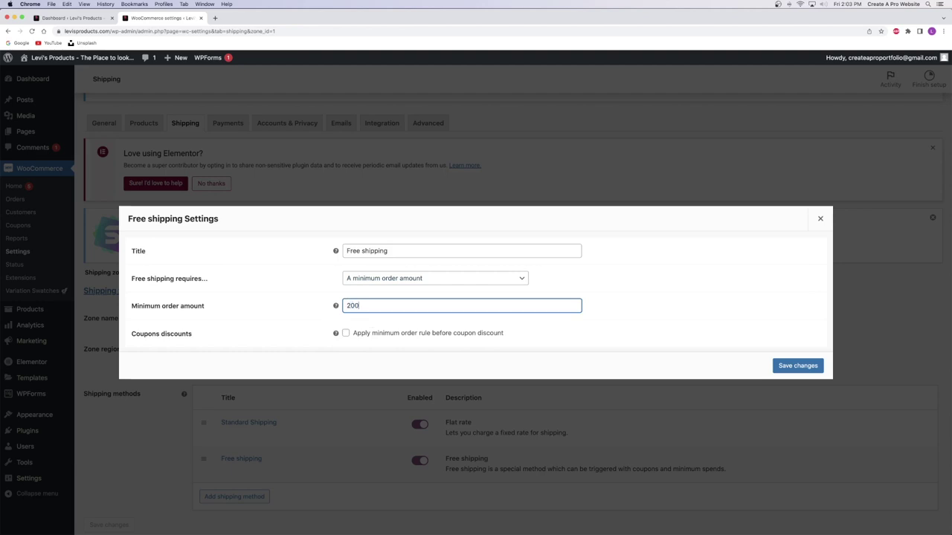
pyautogui.click(355, 315)
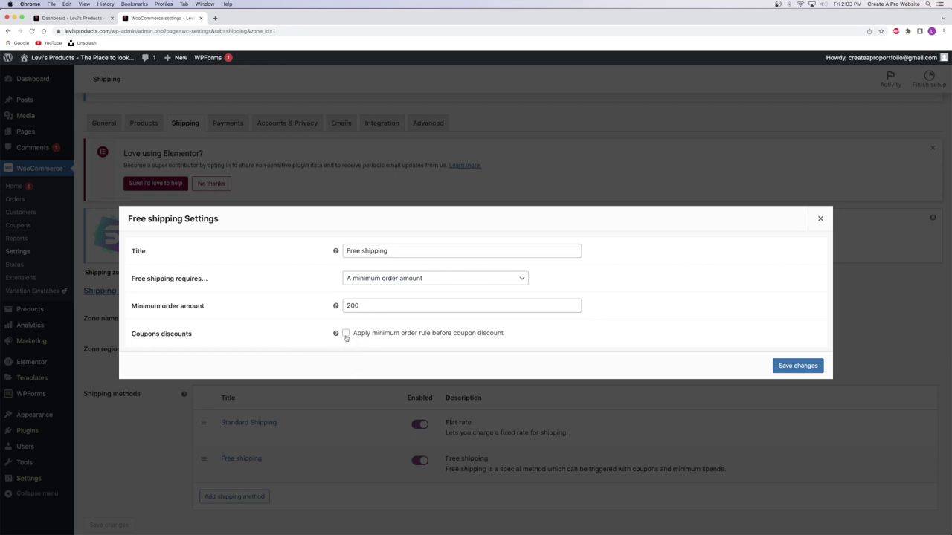
# Leave the pre-discount coupon rule unticked and save the free shipping settings.
pyautogui.moveTo(336, 334)
pyautogui.click(346, 333)
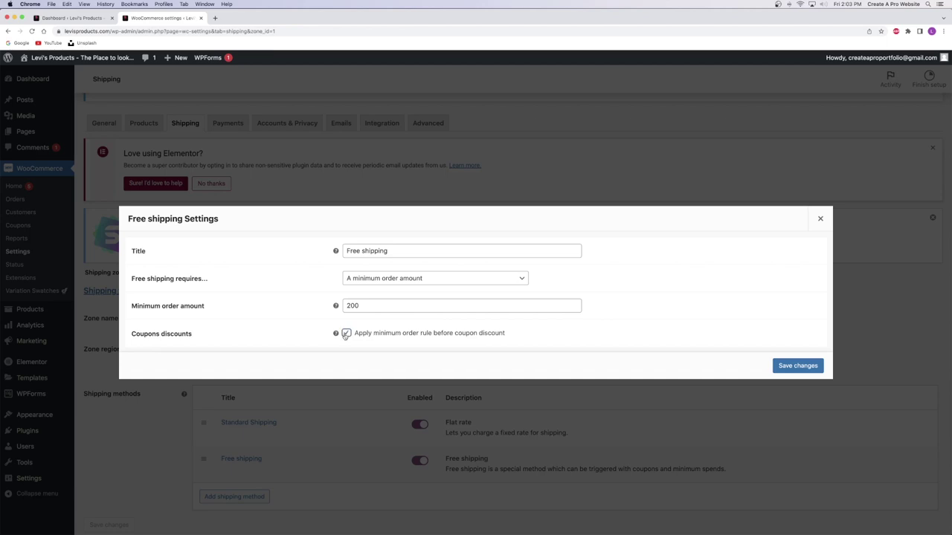
pyautogui.click(346, 333)
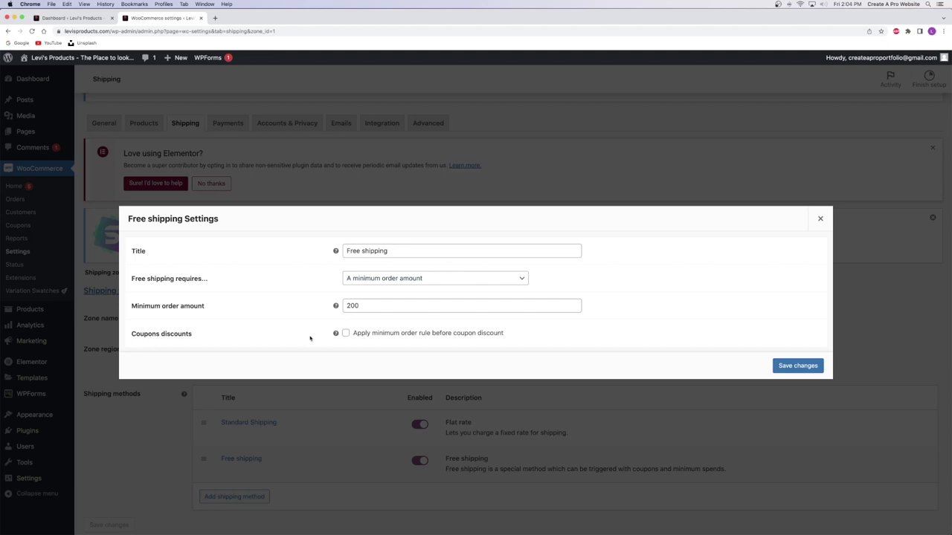
pyautogui.click(346, 333)
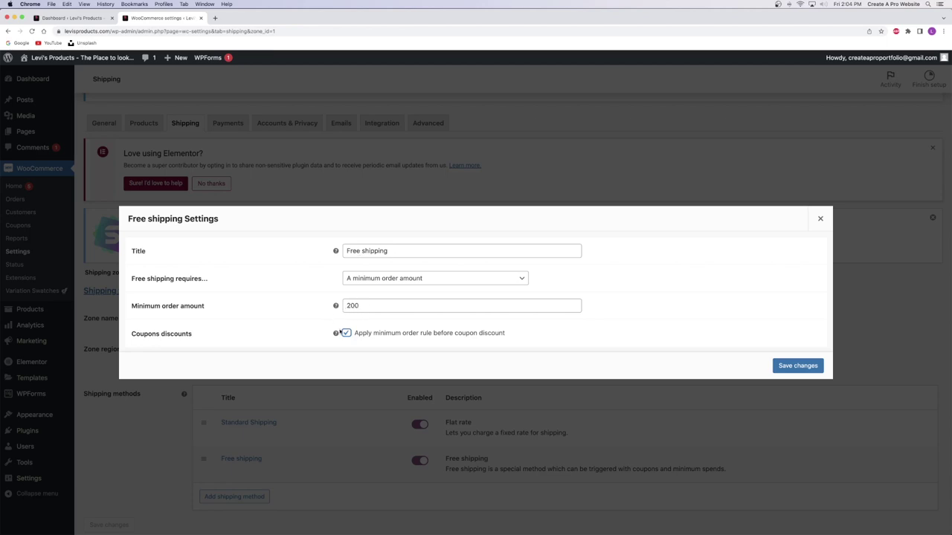
pyautogui.moveTo(389, 251); pyautogui.dragTo(279, 283)
pyautogui.doubleClick(383, 304)
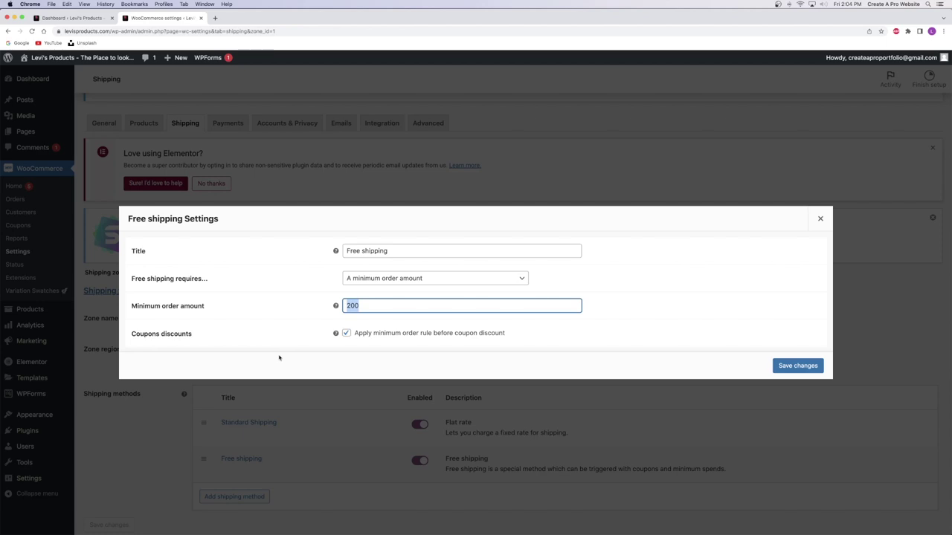
pyautogui.click(296, 251)
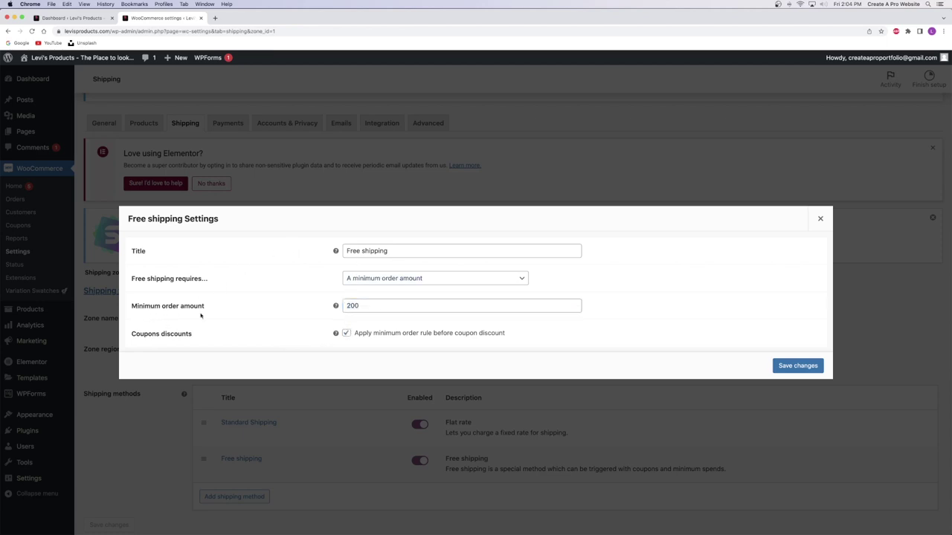
pyautogui.click(345, 333)
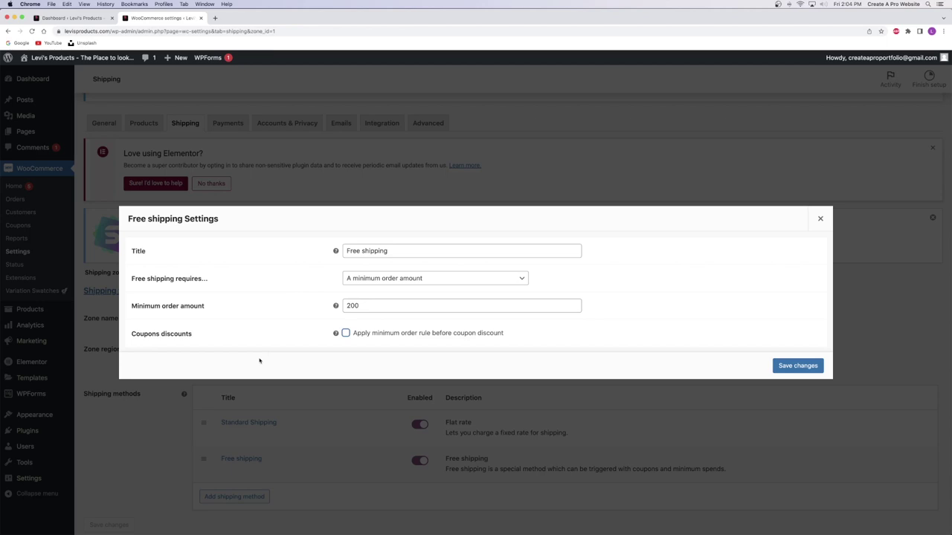
pyautogui.doubleClick(371, 305)
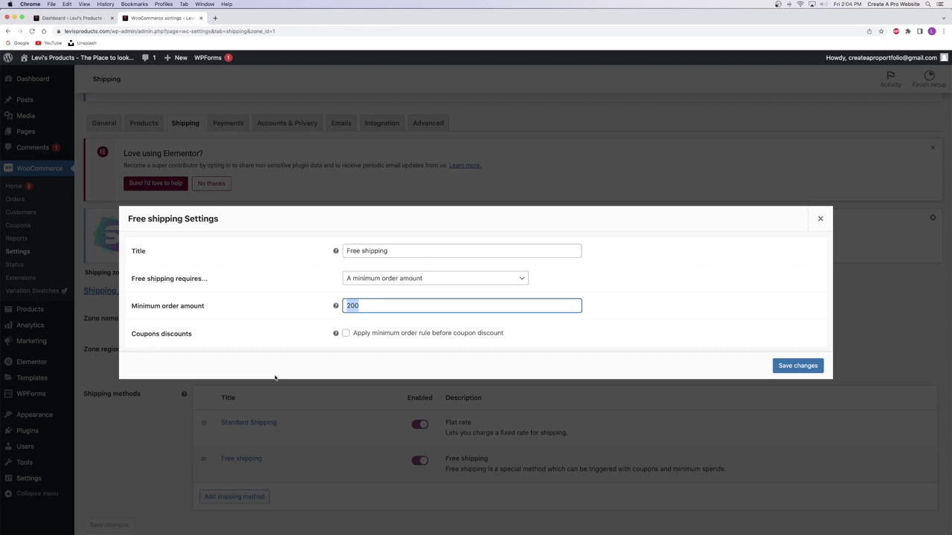
pyautogui.click(796, 366)
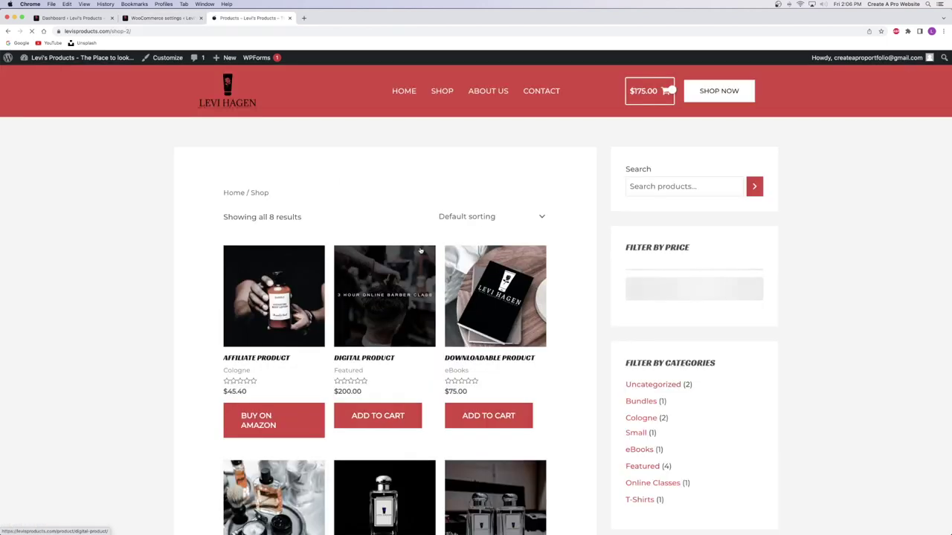
# Add Simple Product to the cart, go to checkout and choose Standard Shipping.
pyautogui.scroll(-5, 402, 275)
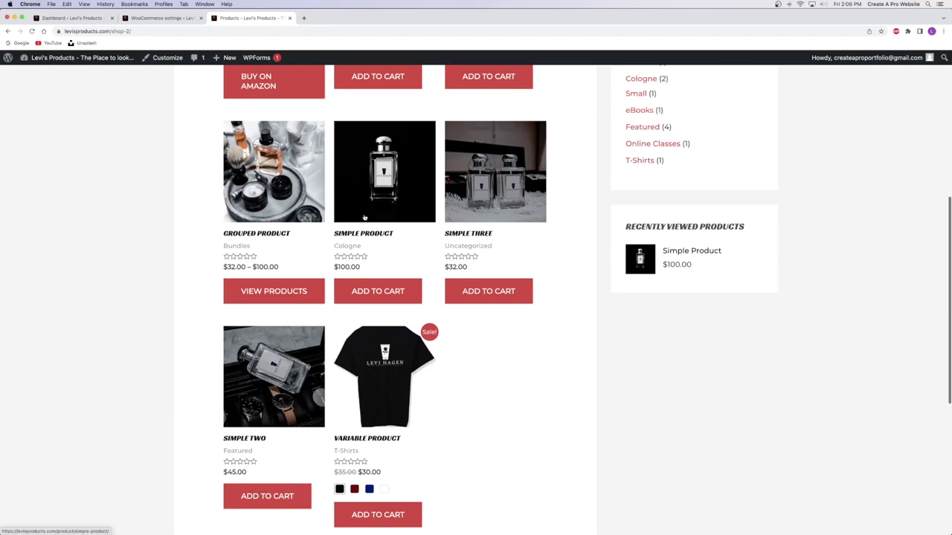
pyautogui.click(377, 293)
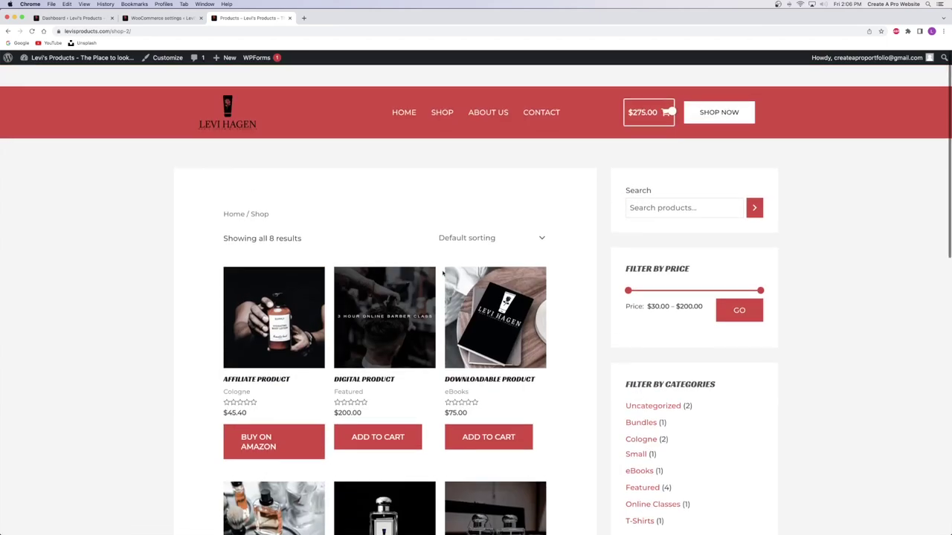
pyautogui.click(644, 97)
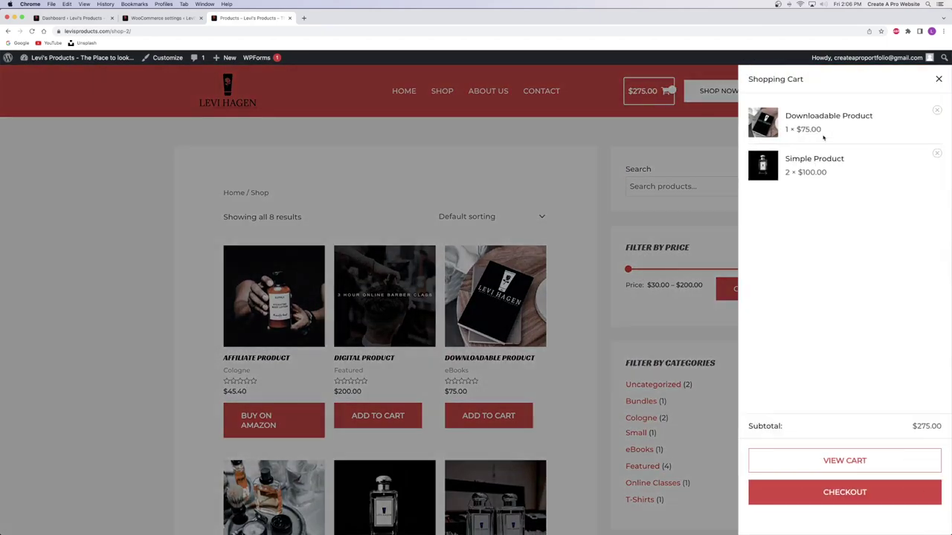
pyautogui.click(846, 501)
pyautogui.scroll(-5, 483, 281)
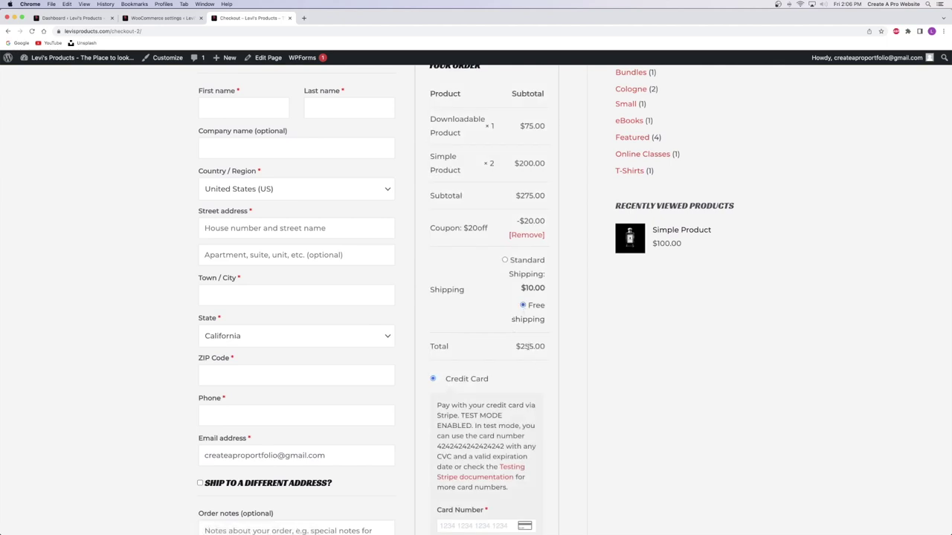
pyautogui.click(532, 287)
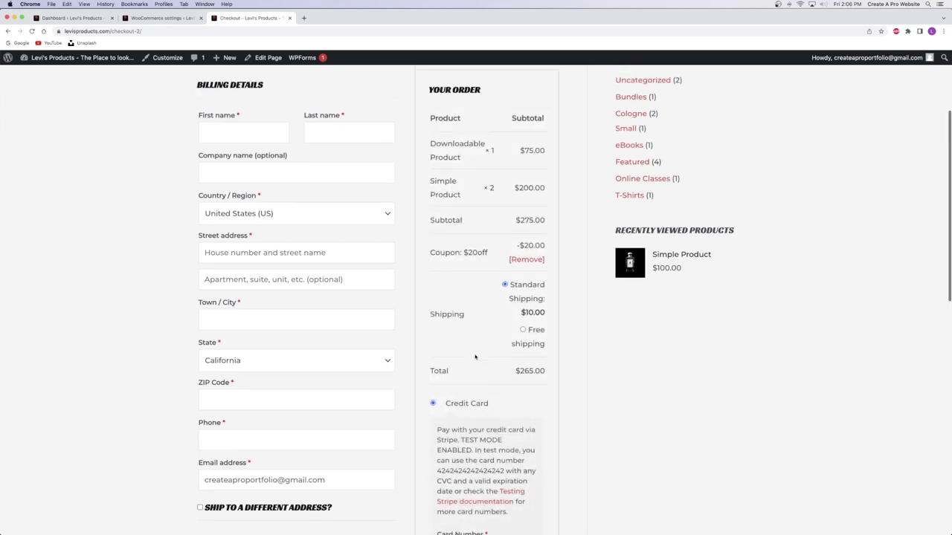
# On the cart page, select Free shipping so the total becomes $255.00.
pyautogui.scroll(5, 385, 131)
pyautogui.click(644, 93)
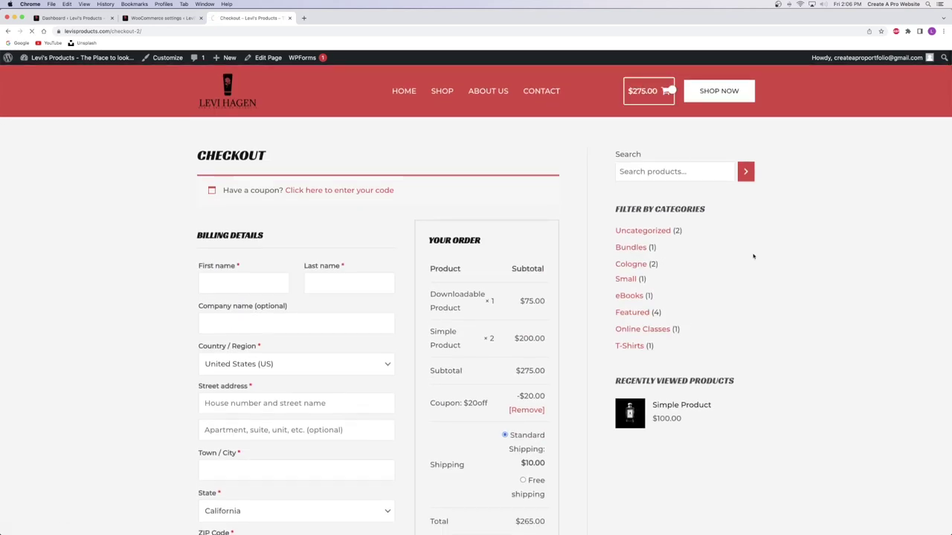
pyautogui.scroll(-2, 476, 290)
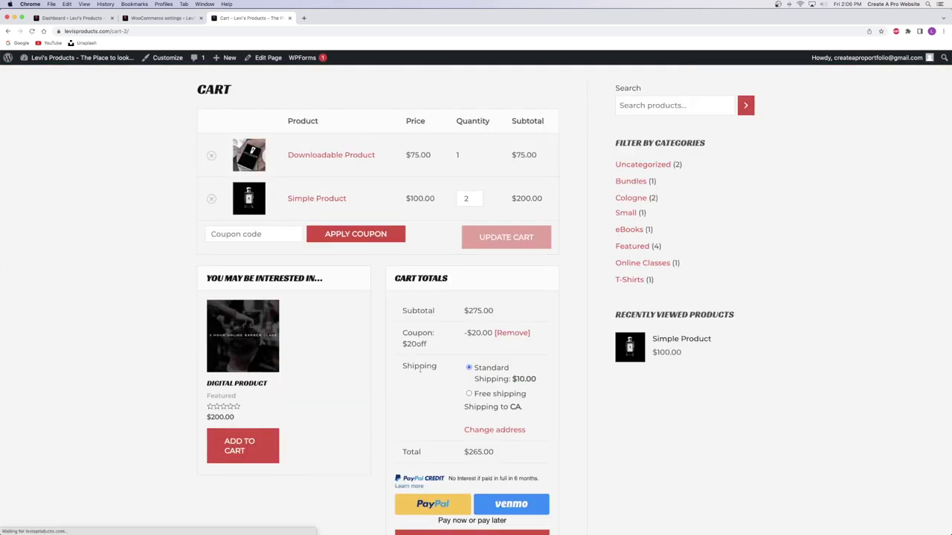
pyautogui.click(469, 394)
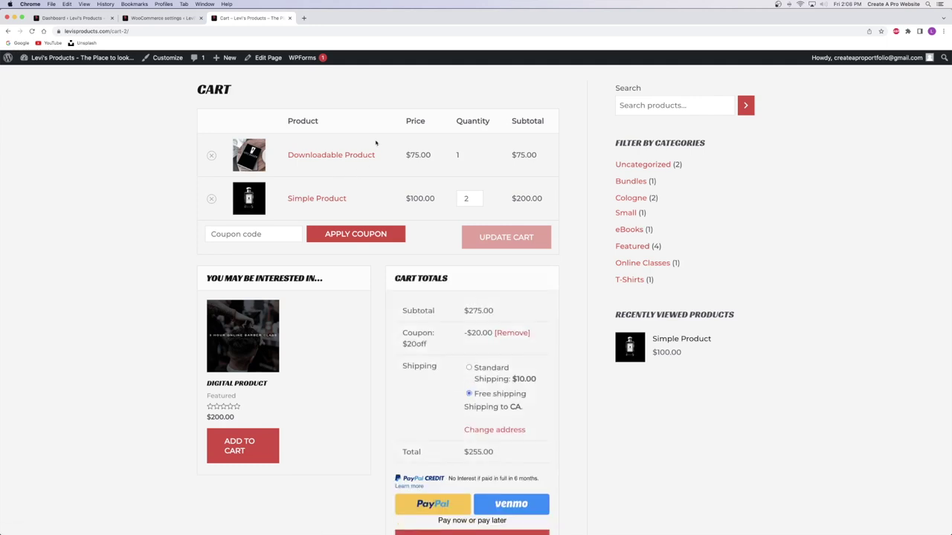
pyautogui.click(289, 17)
# Close the settings tab and check the order-received page's thank-you message and order overview.
pyautogui.click(200, 18)
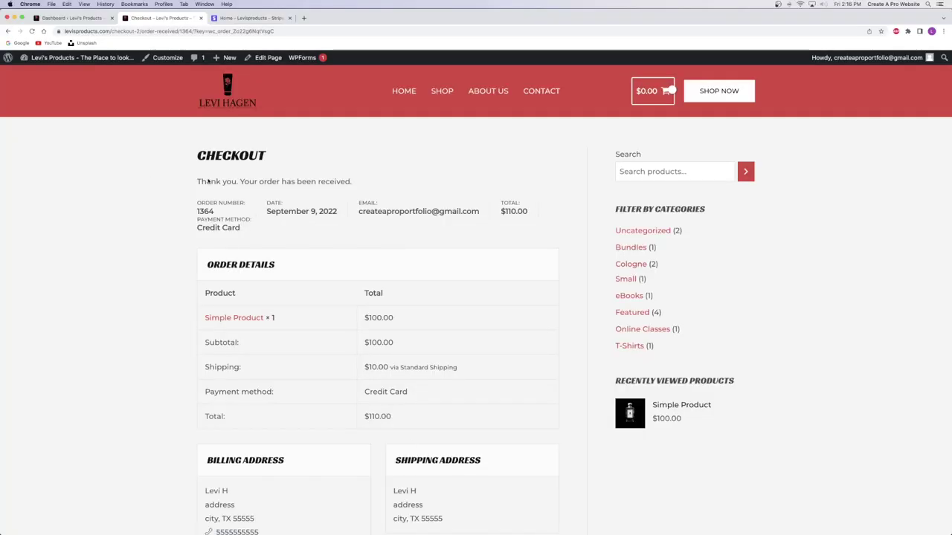
pyautogui.scroll(-3, 319, 228)
pyautogui.scroll(3, 319, 227)
pyautogui.moveTo(206, 181); pyautogui.dragTo(352, 181)
pyautogui.click(369, 237)
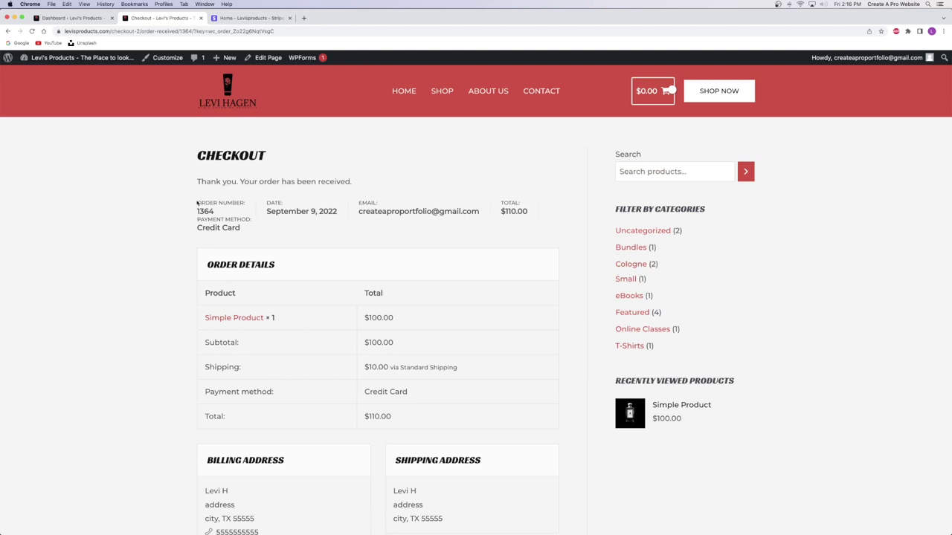
pyautogui.moveTo(195, 201); pyautogui.dragTo(258, 218)
pyautogui.click(285, 209)
# Review the order details ($10.00 shipping, $110.00 total) and billing address.
pyautogui.scroll(-1, 345, 256)
pyautogui.moveTo(297, 283); pyautogui.dragTo(382, 362)
pyautogui.click(339, 283)
pyautogui.scroll(-5, 340, 281)
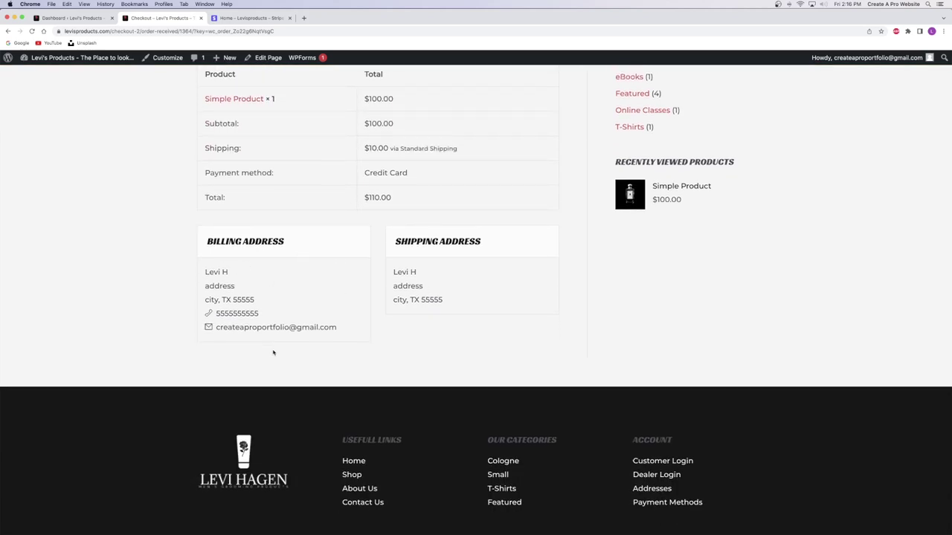
pyautogui.moveTo(206, 270); pyautogui.dragTo(348, 329)
pyautogui.click(237, 277)
pyautogui.scroll(5, 428, 281)
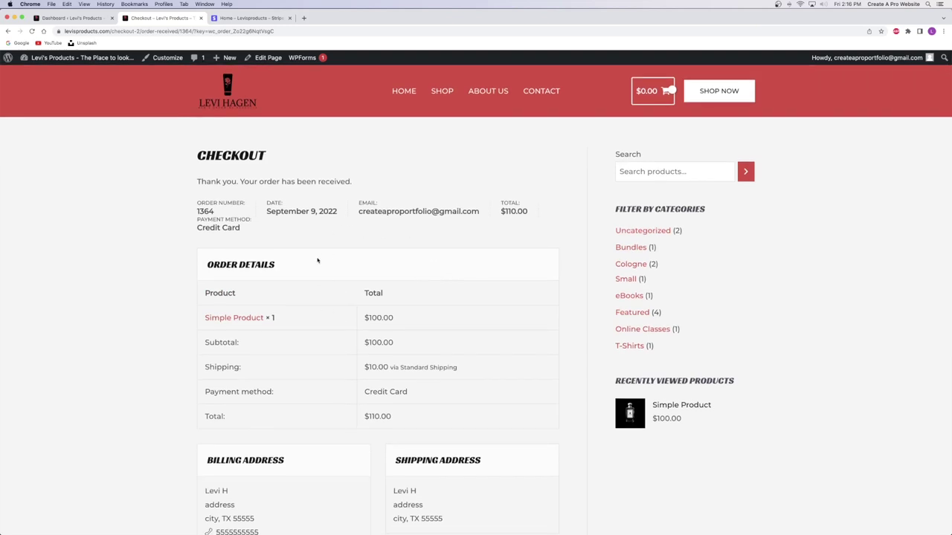
pyautogui.scroll(-3, 318, 260)
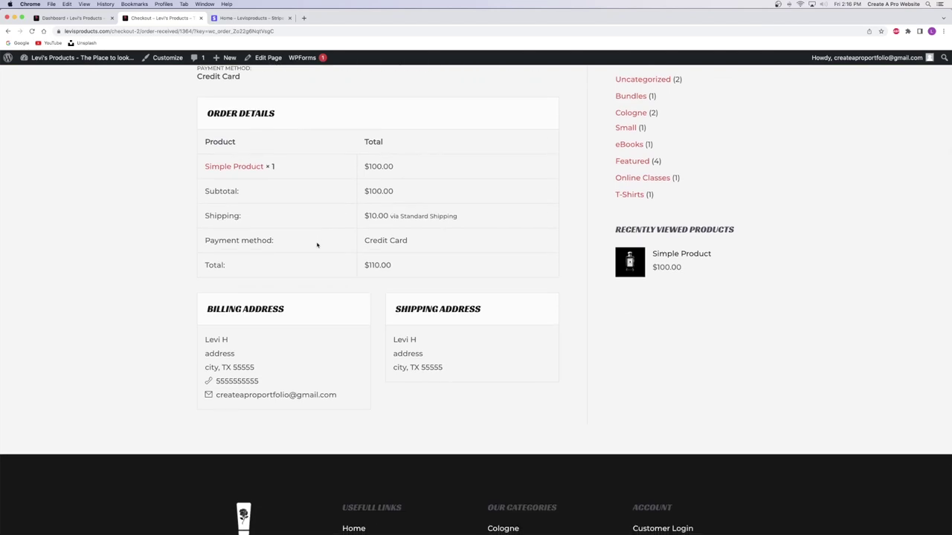
pyautogui.click(304, 18)
# Open the order #1364 confirmation email in the Gmail inbox.
pyautogui.click(378, 398)
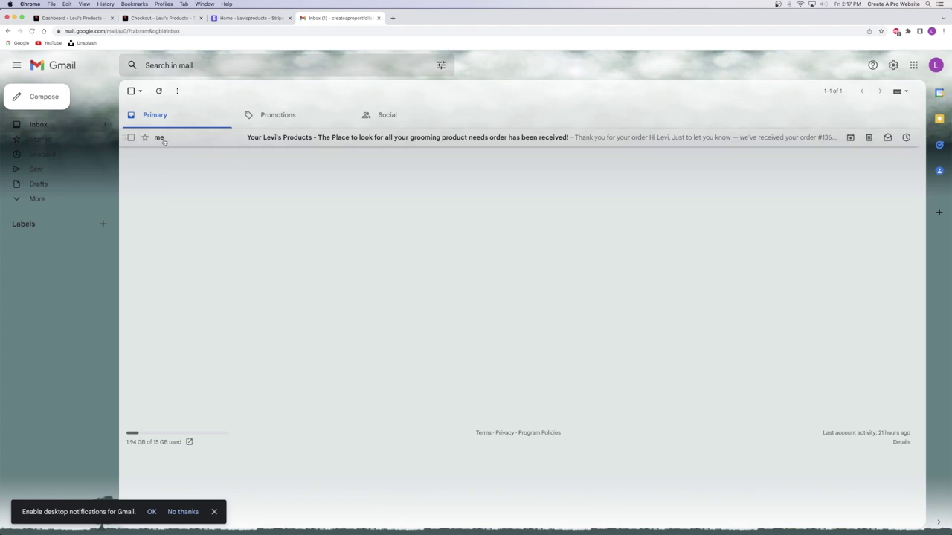
pyautogui.click(280, 139)
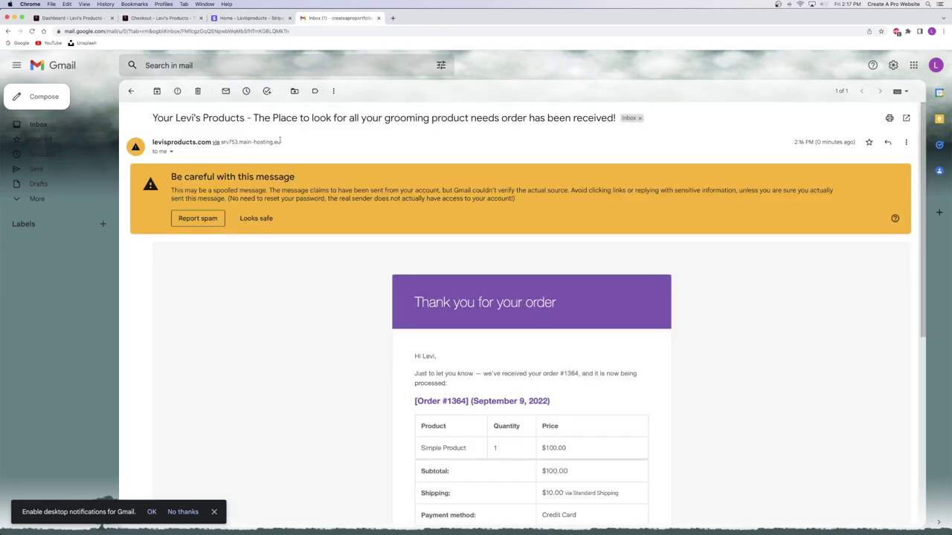
pyautogui.scroll(-3, 401, 197)
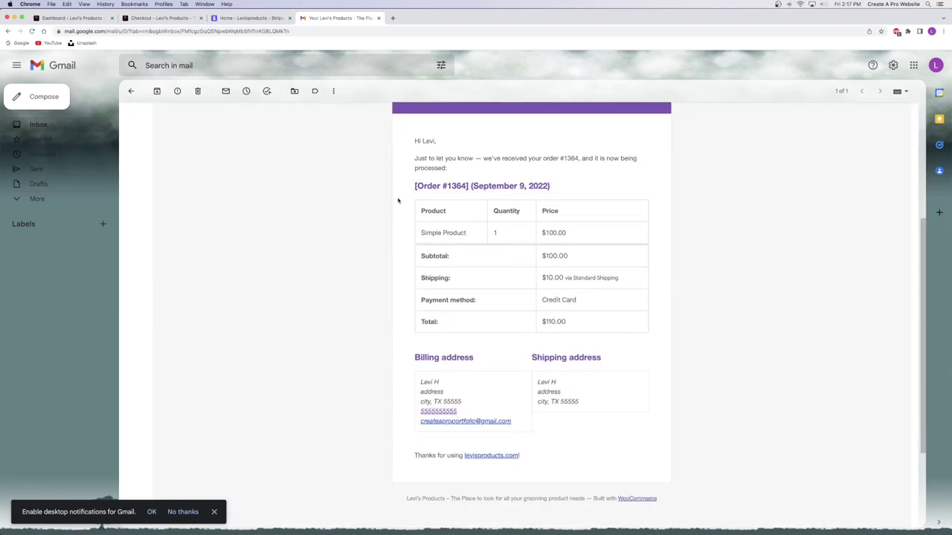
pyautogui.scroll(1, 404, 198)
pyautogui.moveTo(421, 169); pyautogui.dragTo(449, 215)
pyautogui.click(414, 228)
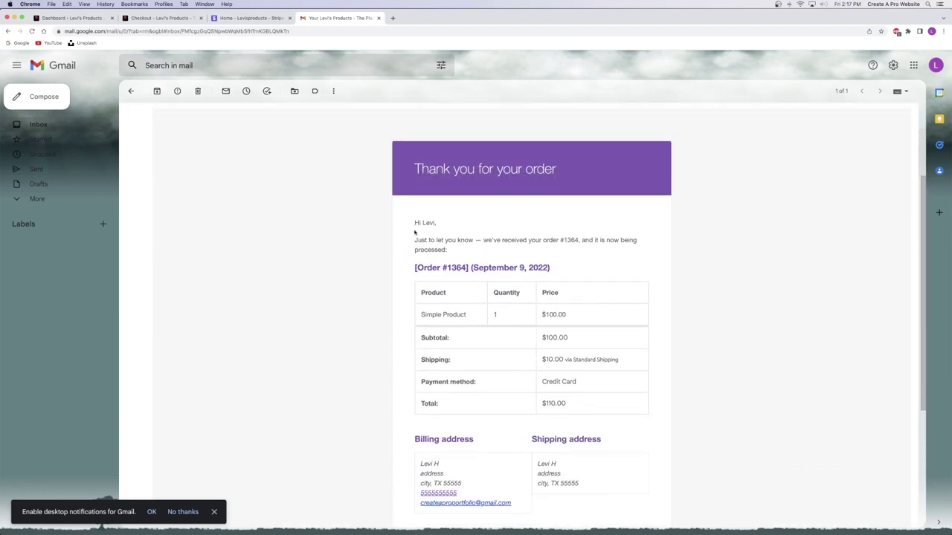
# Read the order-received lines, then return to the storefront's order-received page.
pyautogui.moveTo(407, 240); pyautogui.dragTo(444, 250)
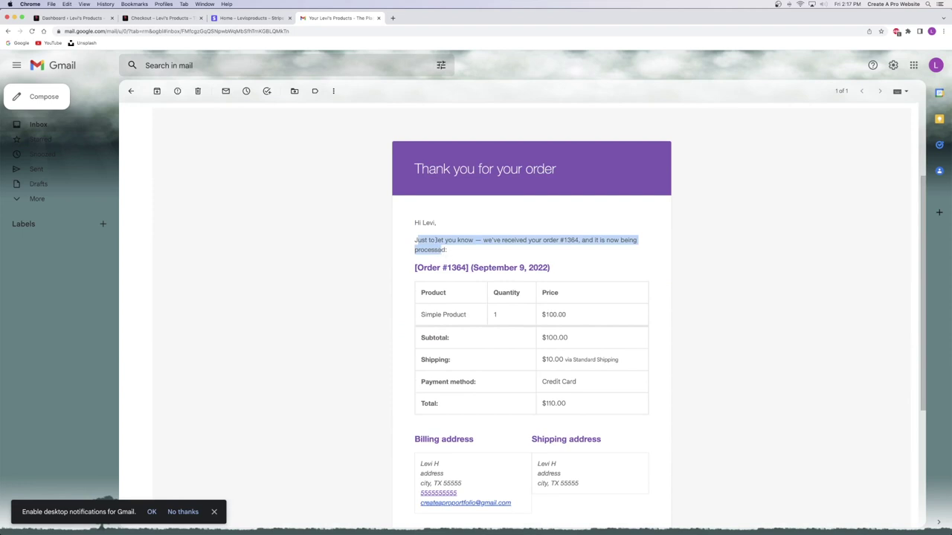
pyautogui.click(433, 248)
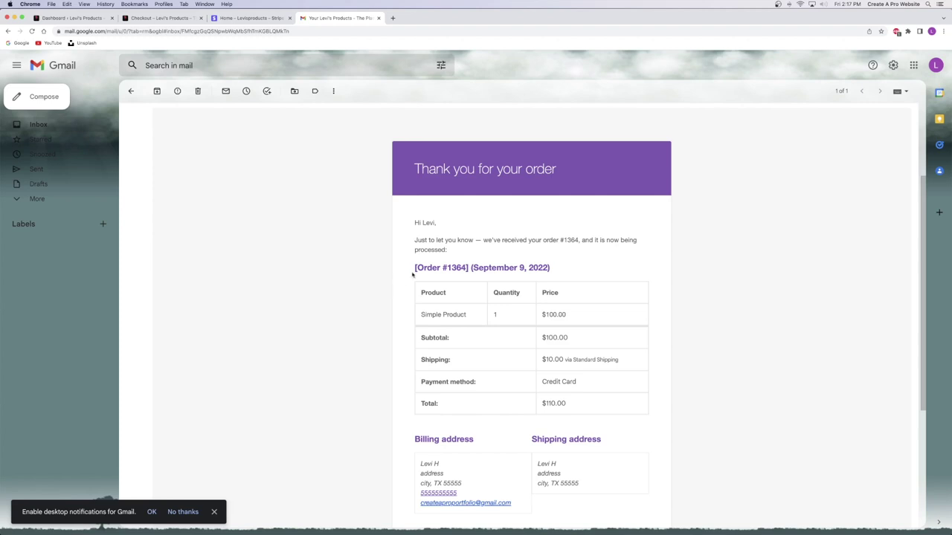
pyautogui.moveTo(414, 250); pyautogui.dragTo(447, 250)
pyautogui.click(460, 298)
pyautogui.click(131, 91)
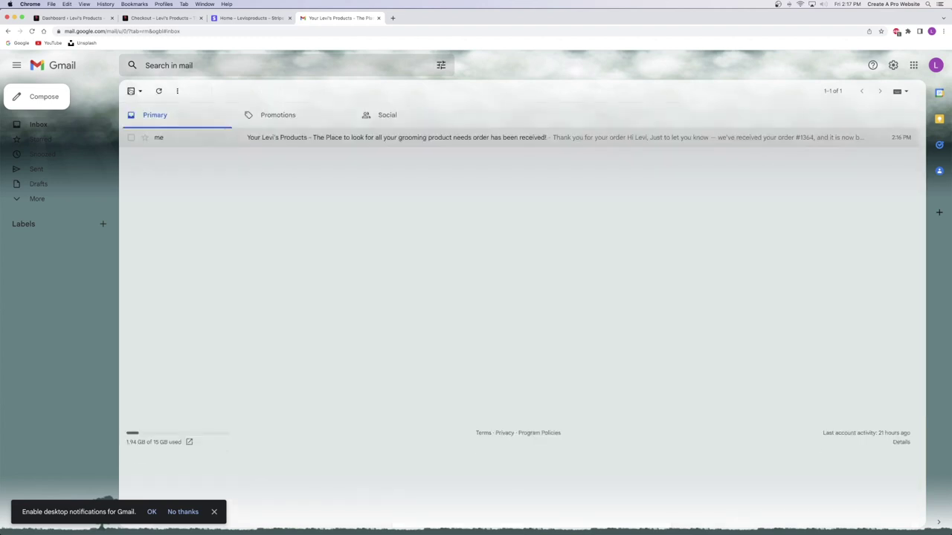
pyautogui.click(160, 18)
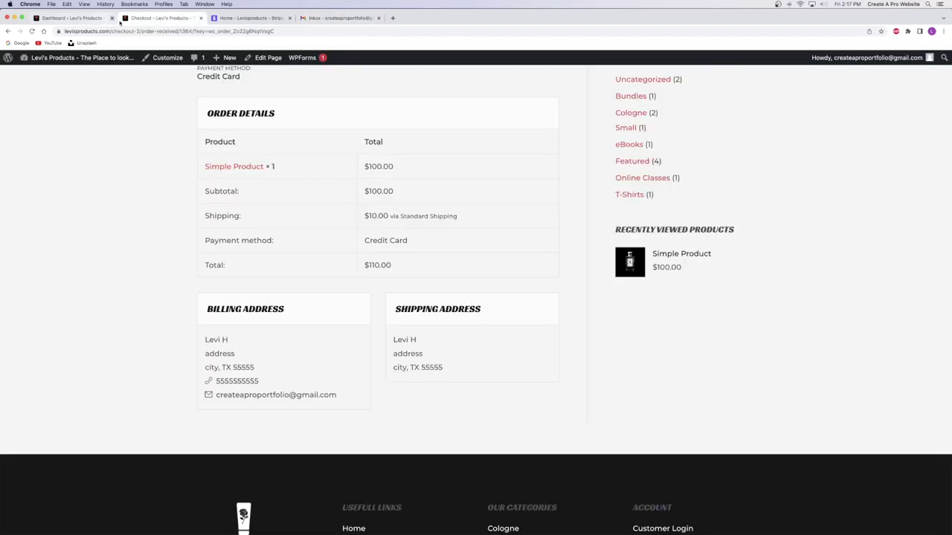
# Close the Checkout and Stripe tabs and open order #1364 from WooCommerce Orders.
pyautogui.click(201, 20)
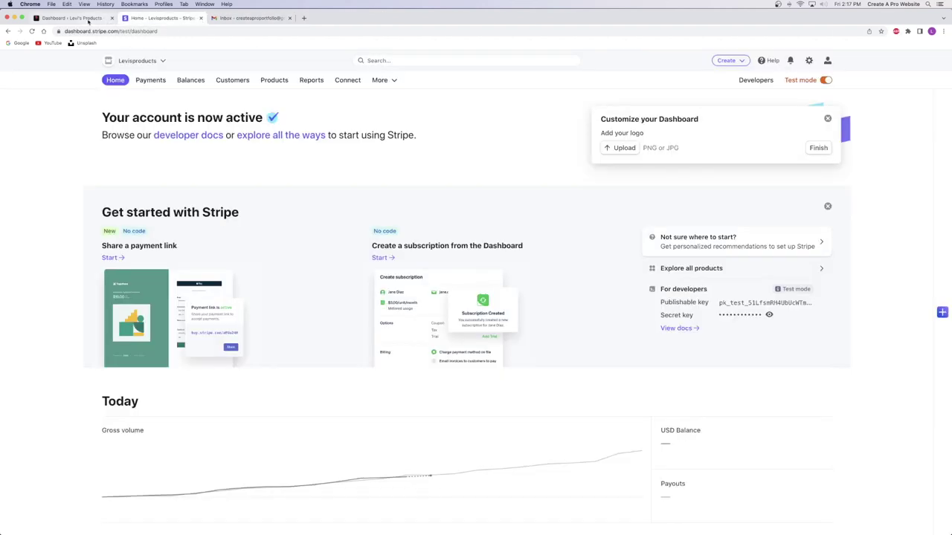
pyautogui.click(201, 20)
pyautogui.moveTo(45, 205)
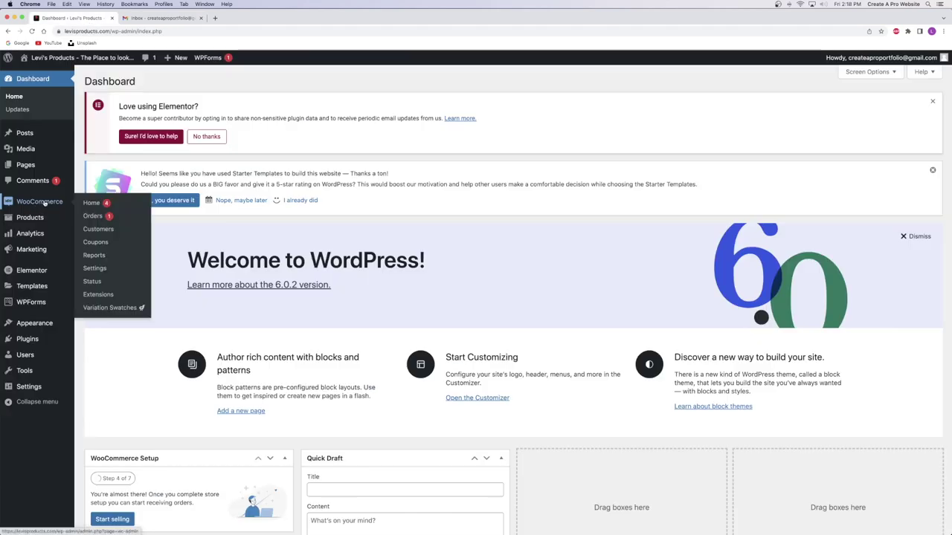
pyautogui.click(96, 216)
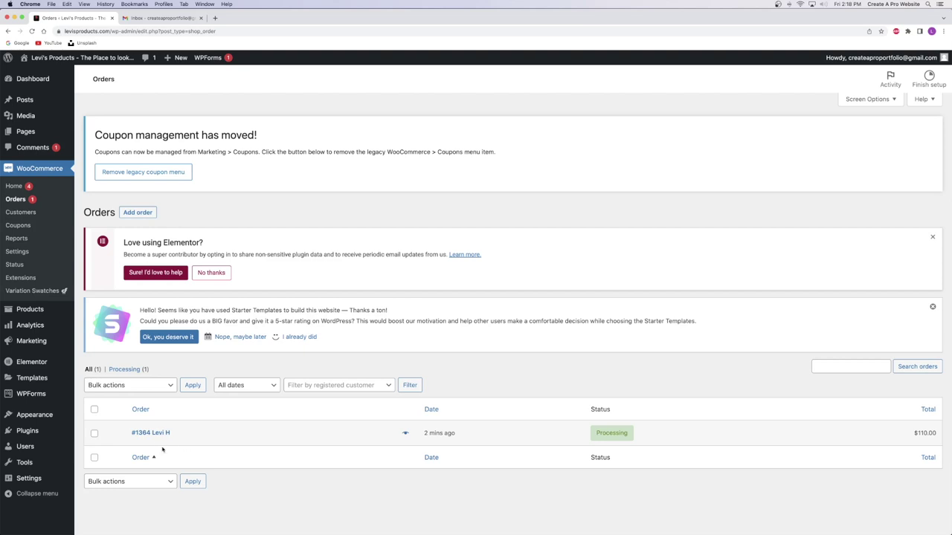
pyautogui.click(157, 435)
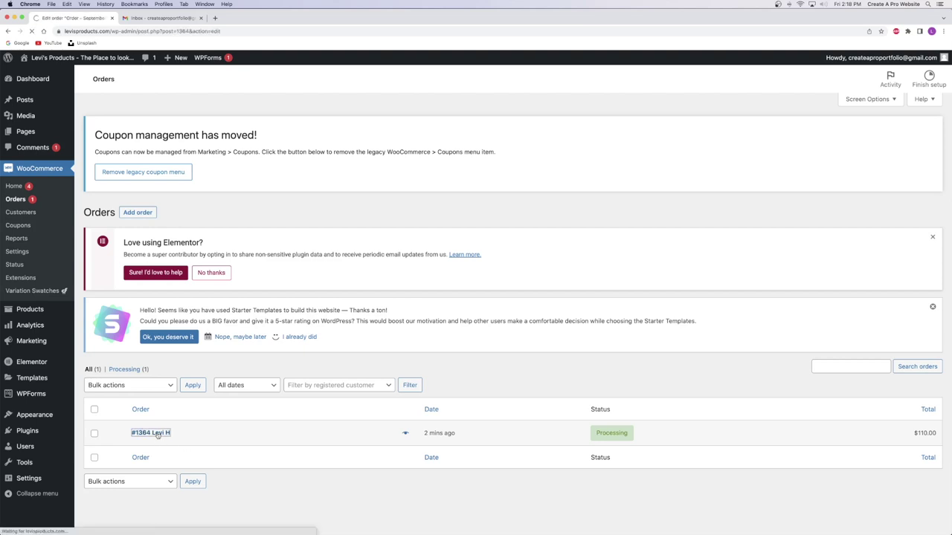
# Review the order's billing and shipping addresses and its current status.
pyautogui.scroll(-3, 451, 336)
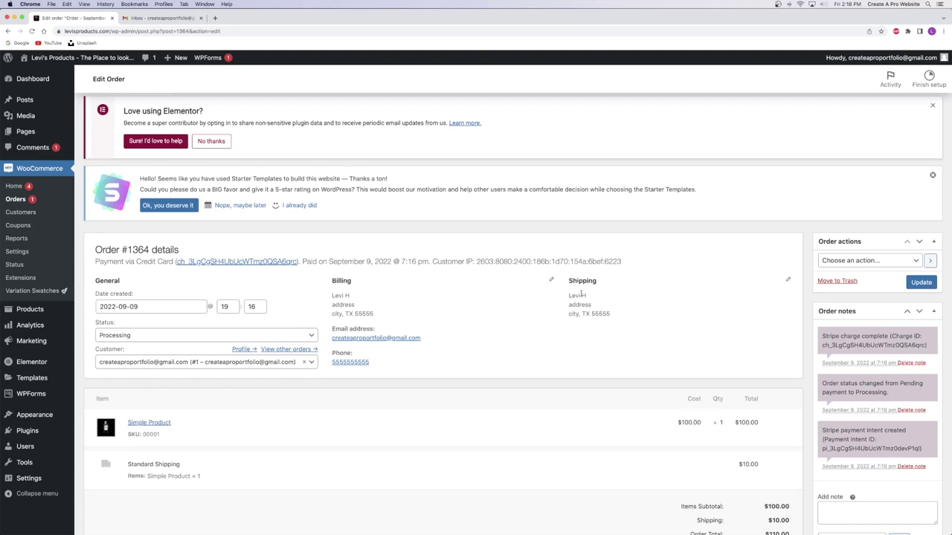
pyautogui.moveTo(569, 296); pyautogui.dragTo(608, 314)
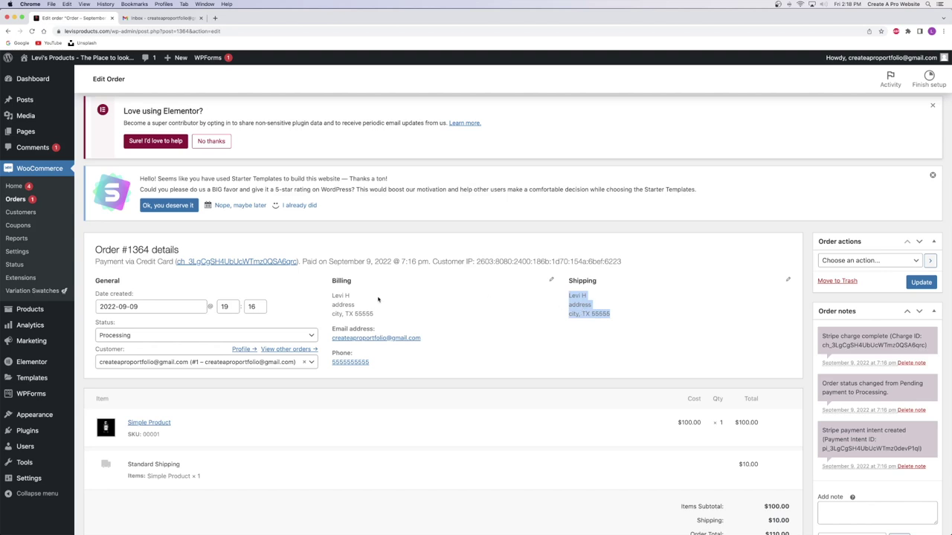
pyautogui.moveTo(332, 296); pyautogui.dragTo(640, 329)
pyautogui.click(568, 314)
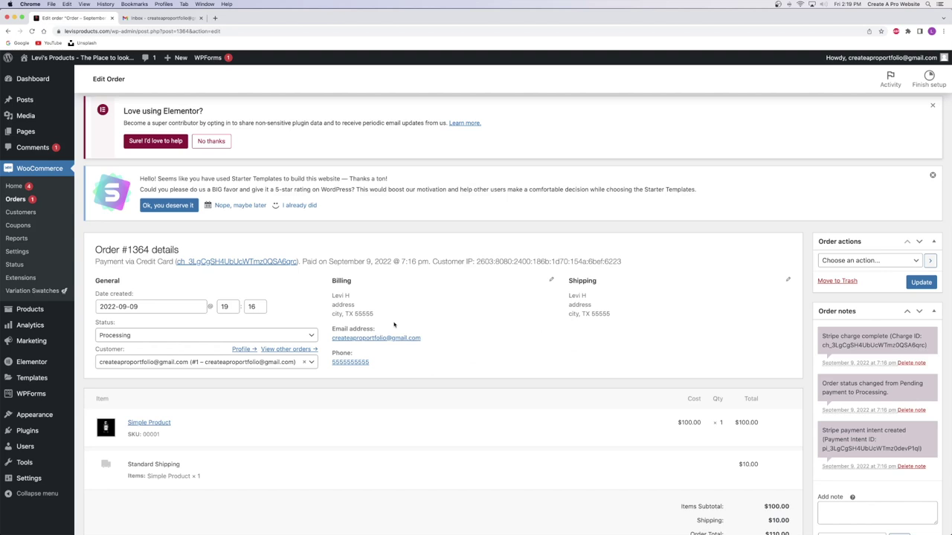
pyautogui.click(152, 342)
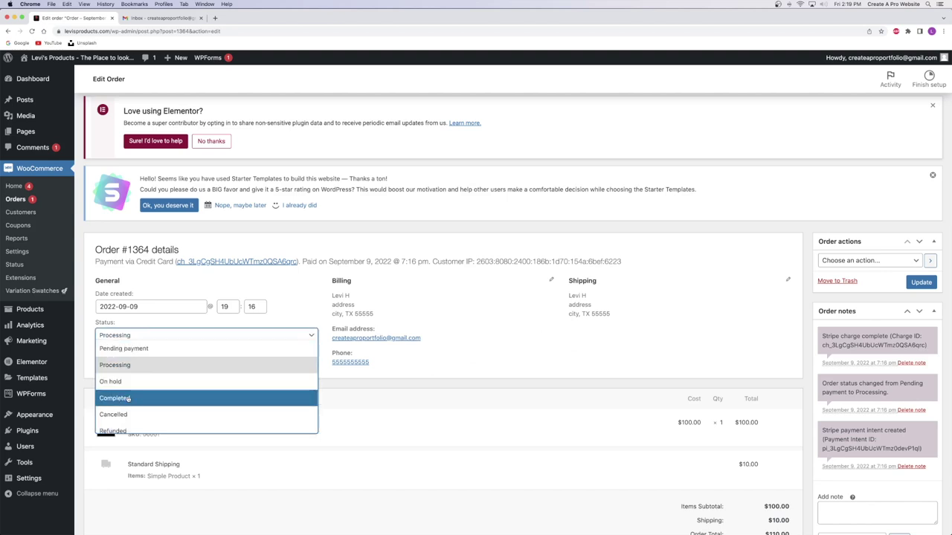
pyautogui.click(299, 283)
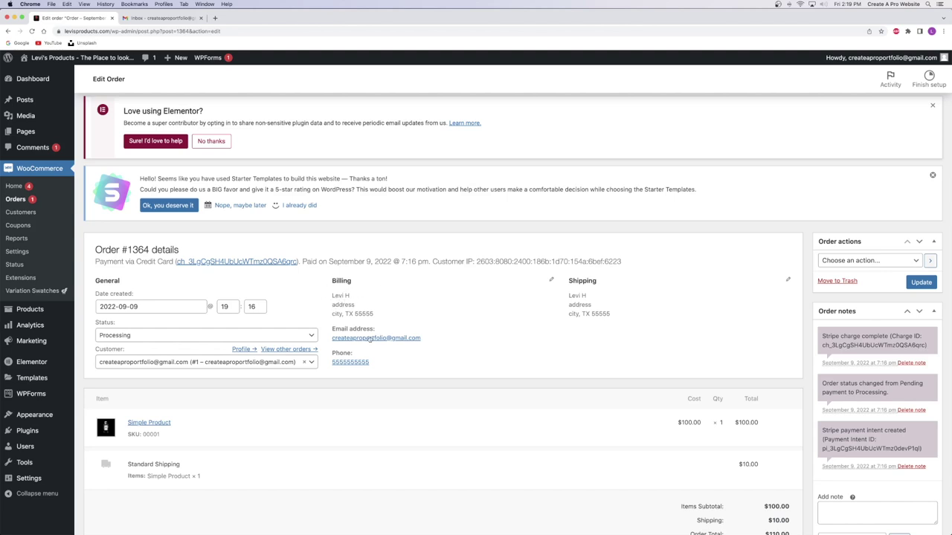
pyautogui.moveTo(568, 296); pyautogui.dragTo(617, 320)
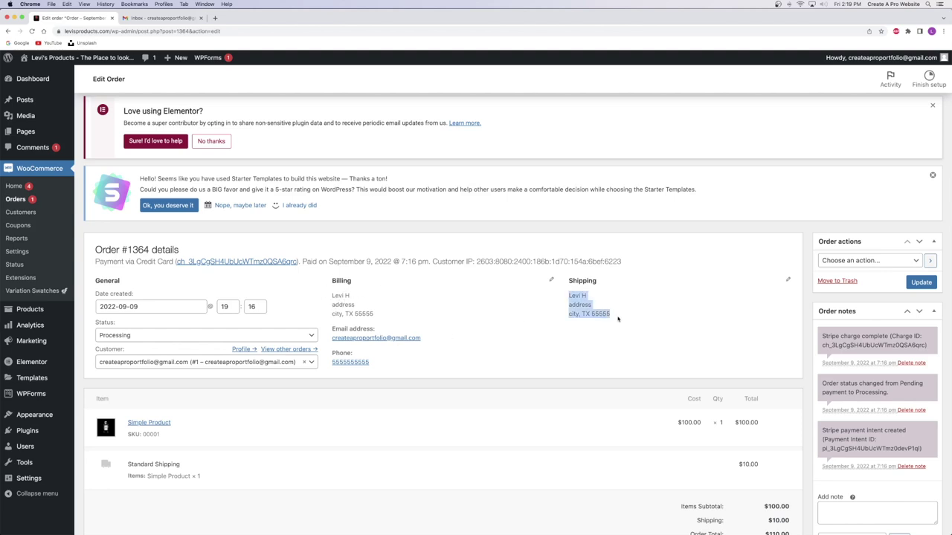
pyautogui.click(616, 317)
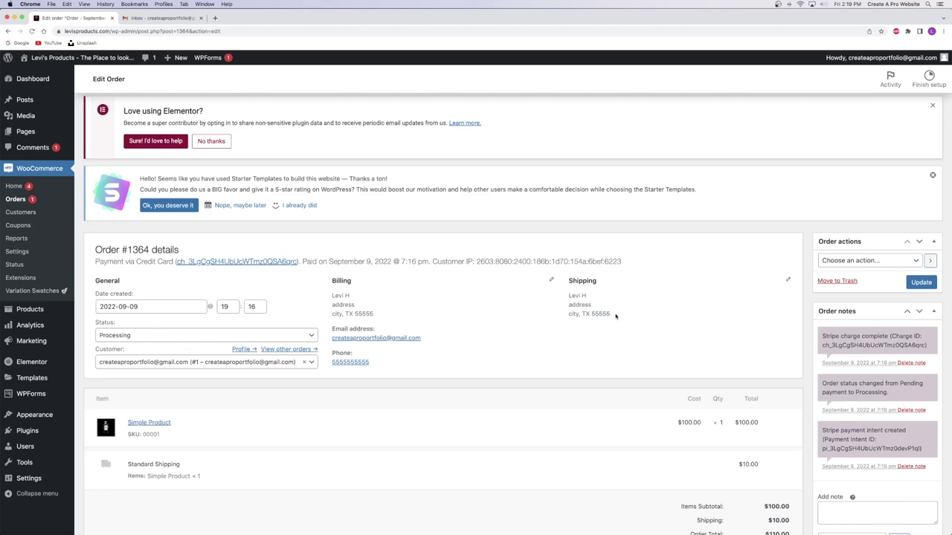
pyautogui.scroll(-2, 610, 316)
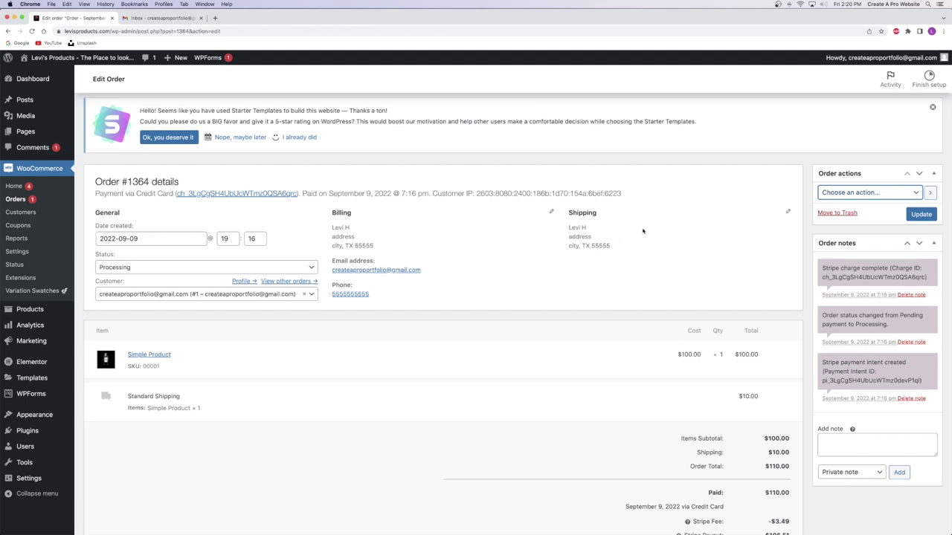
pyautogui.scroll(-1, 416, 260)
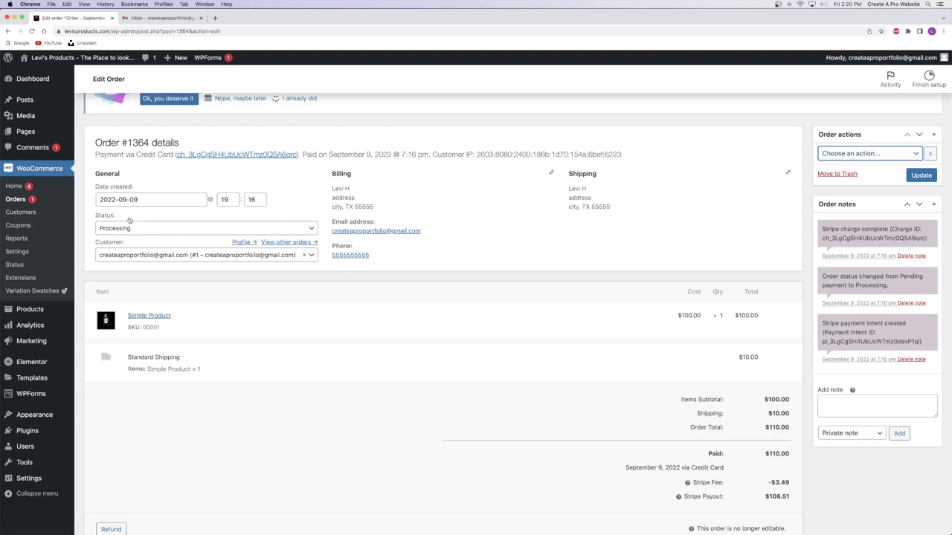
# Set the order status to Completed and update the order.
pyautogui.click(154, 233)
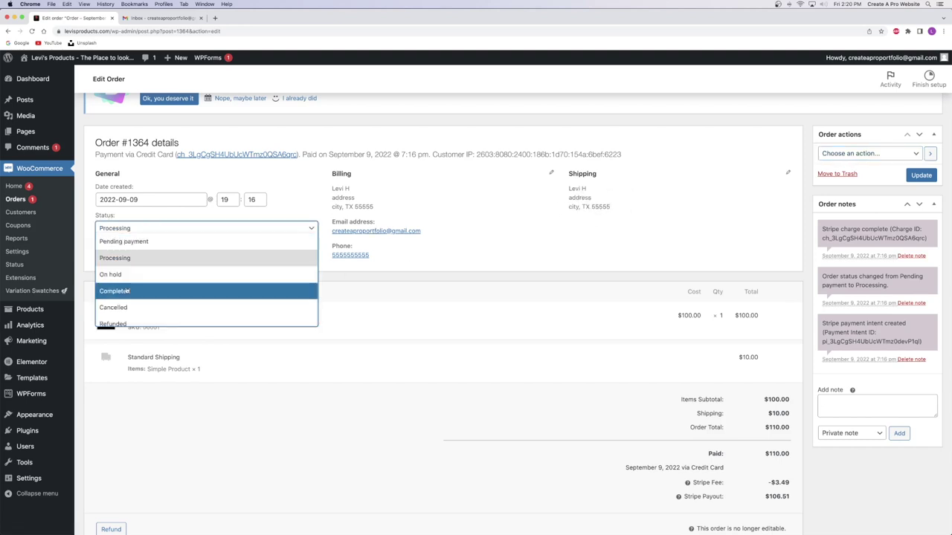
pyautogui.click(158, 277)
pyautogui.click(132, 229)
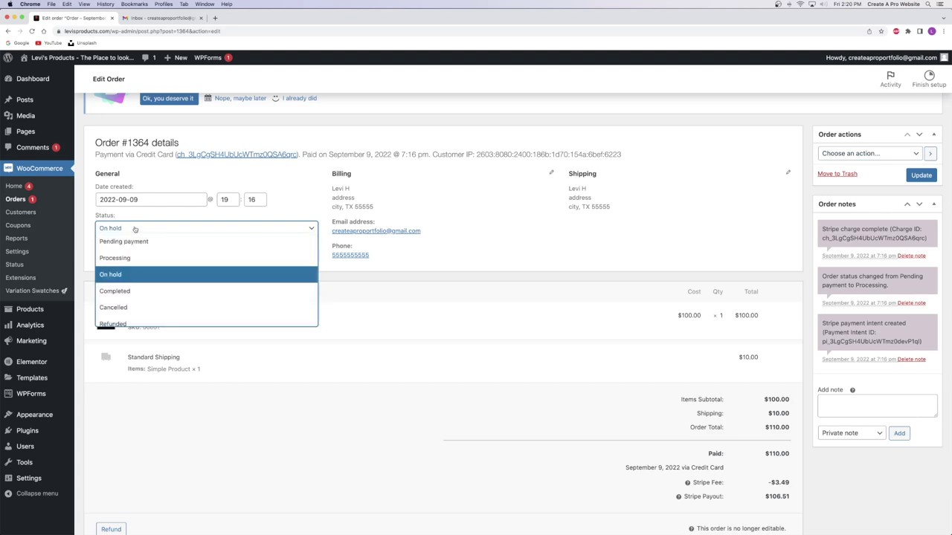
pyautogui.click(135, 292)
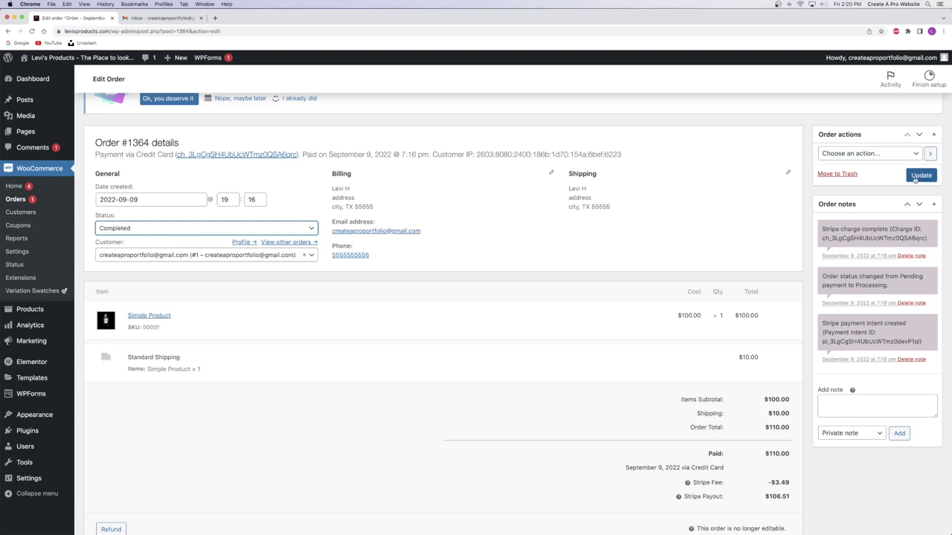
pyautogui.click(919, 175)
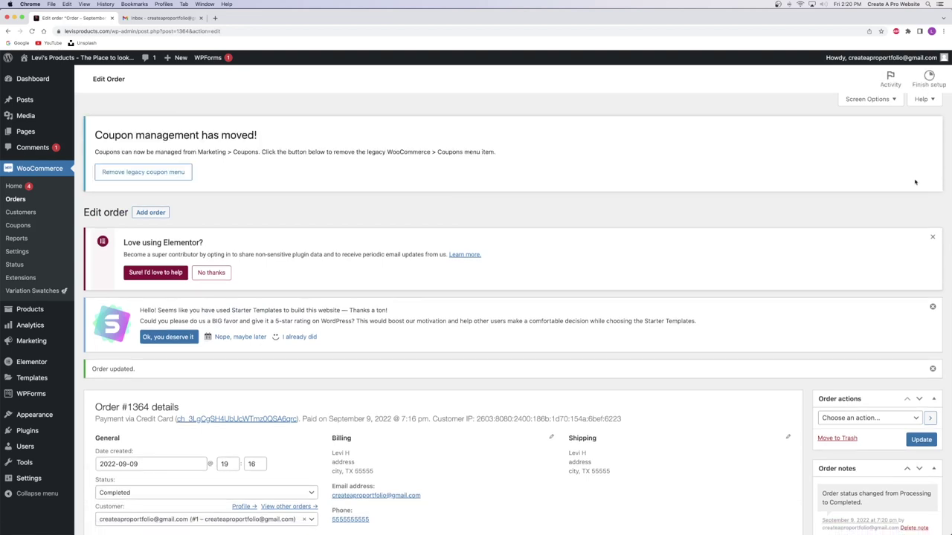
pyautogui.scroll(-5, 258, 249)
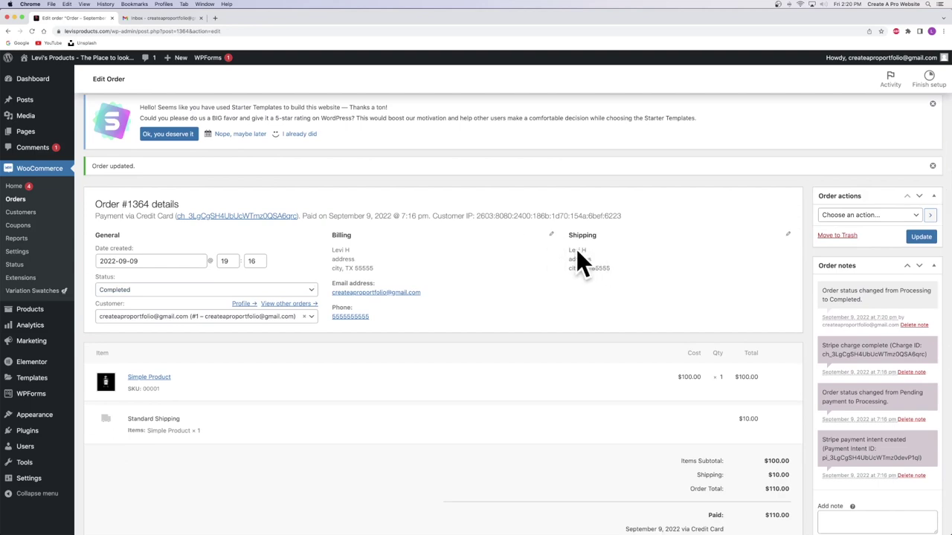
pyautogui.scroll(5, 246, 274)
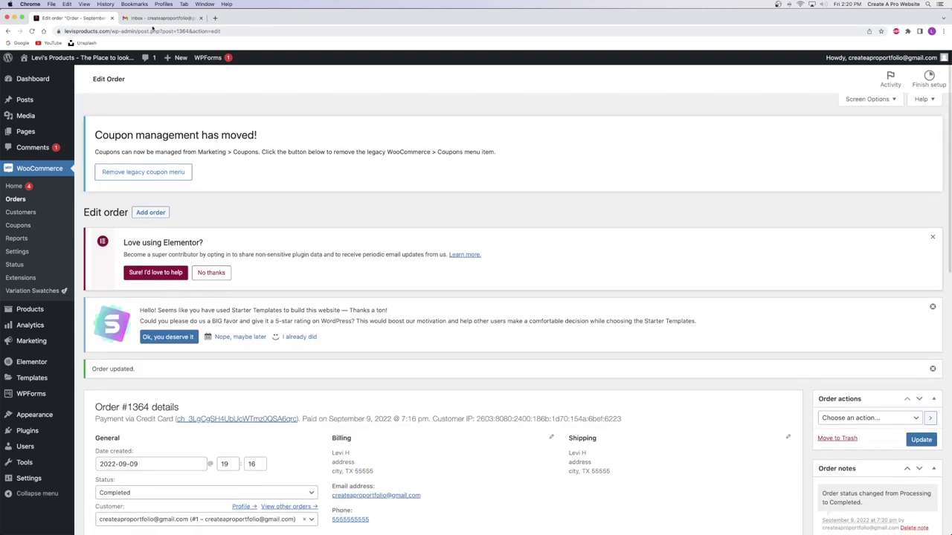
# Read the 'order is now complete' email for #1364, then return to the Edit order page.
pyautogui.click(158, 17)
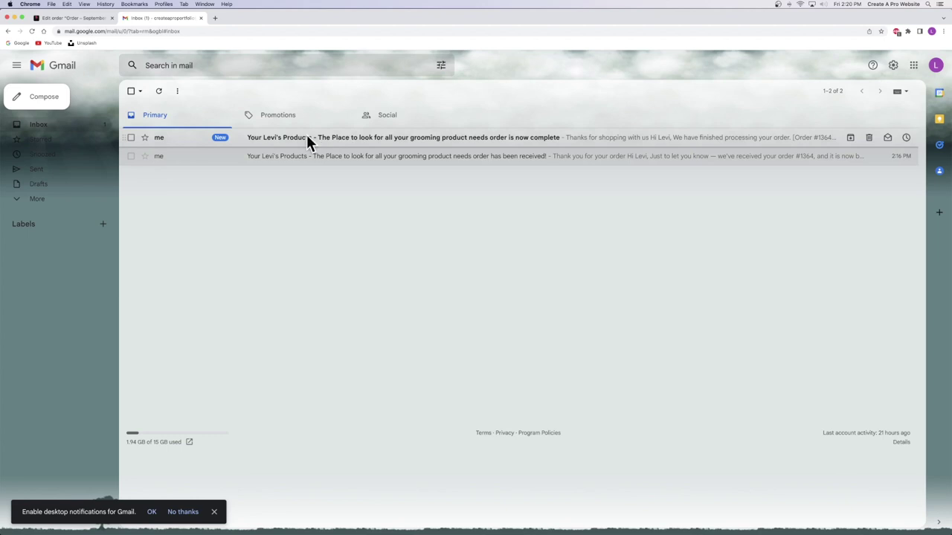
pyautogui.click(331, 142)
pyautogui.moveTo(444, 302); pyautogui.dragTo(579, 302)
pyautogui.scroll(-1, 527, 333)
pyautogui.click(480, 318)
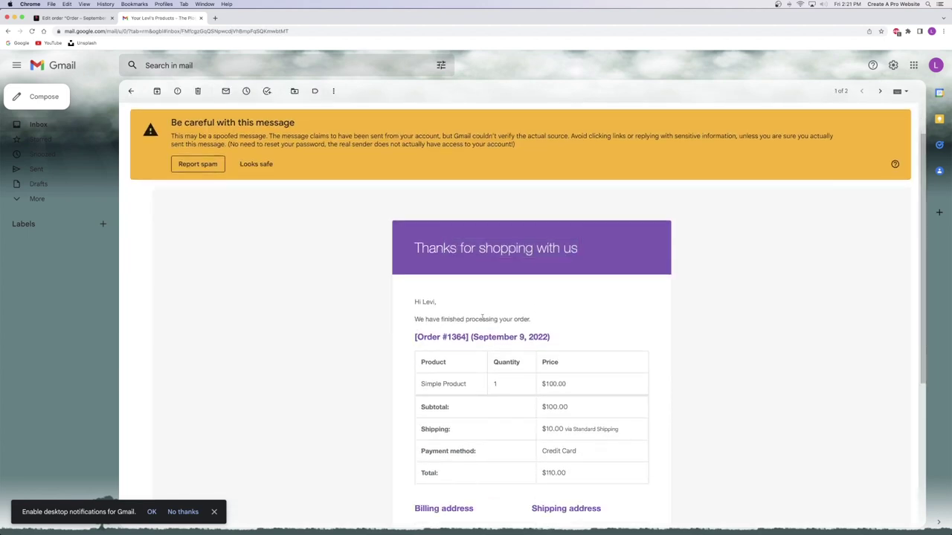
pyautogui.scroll(-1, 525, 318)
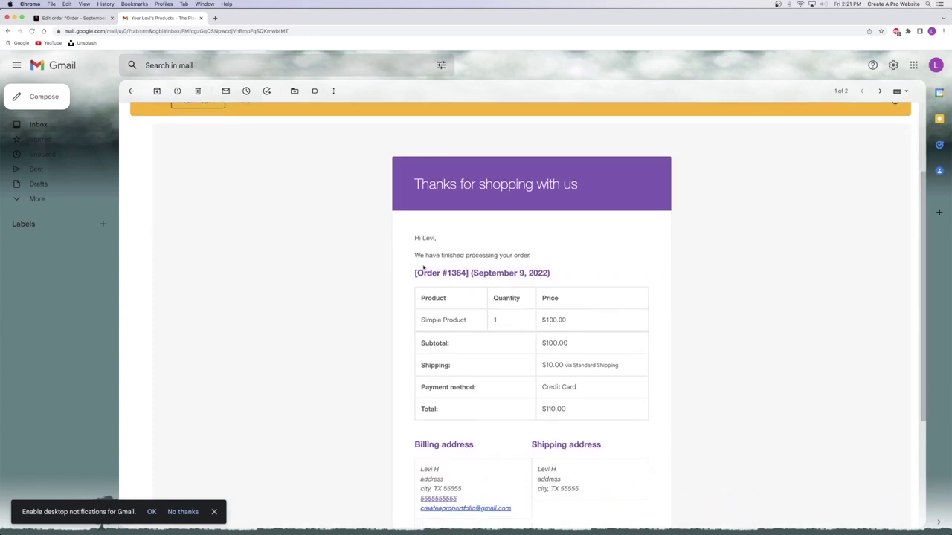
pyautogui.scroll(-3, 497, 337)
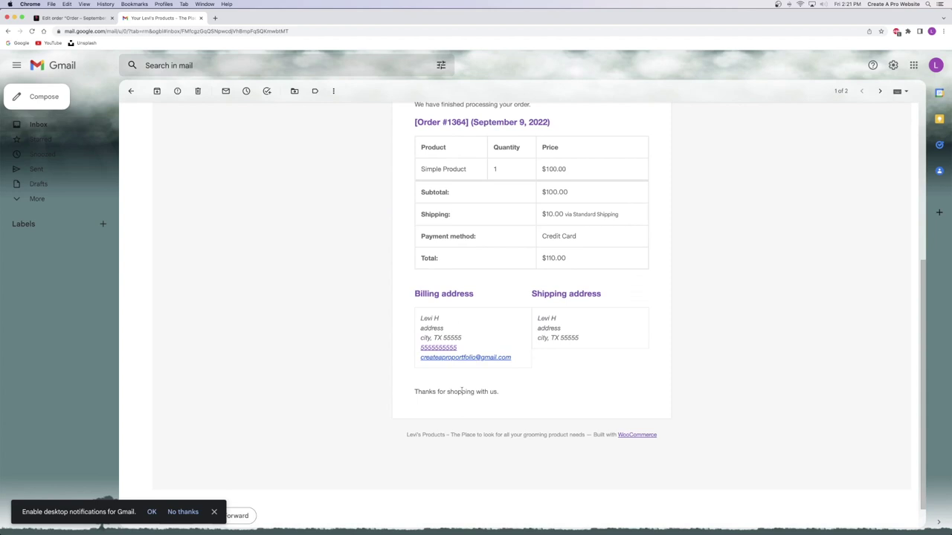
pyautogui.scroll(5, 306, 359)
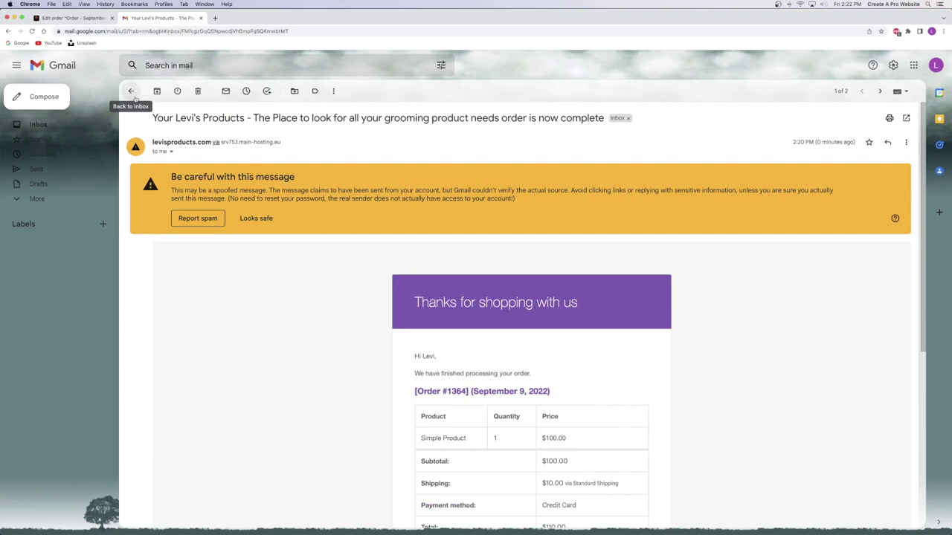
pyautogui.click(132, 92)
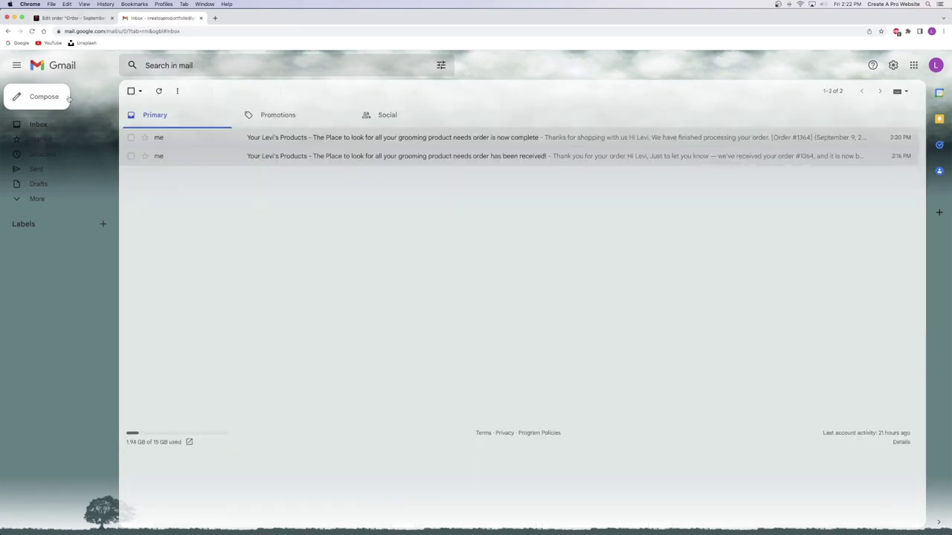
pyautogui.click(74, 17)
pyautogui.scroll(-1, 252, 416)
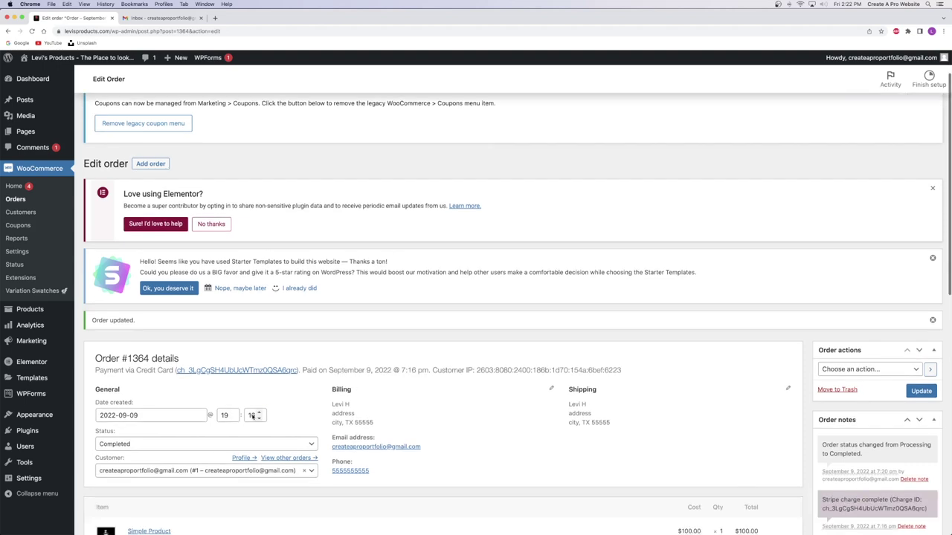
pyautogui.scroll(-2, 253, 417)
pyautogui.click(287, 351)
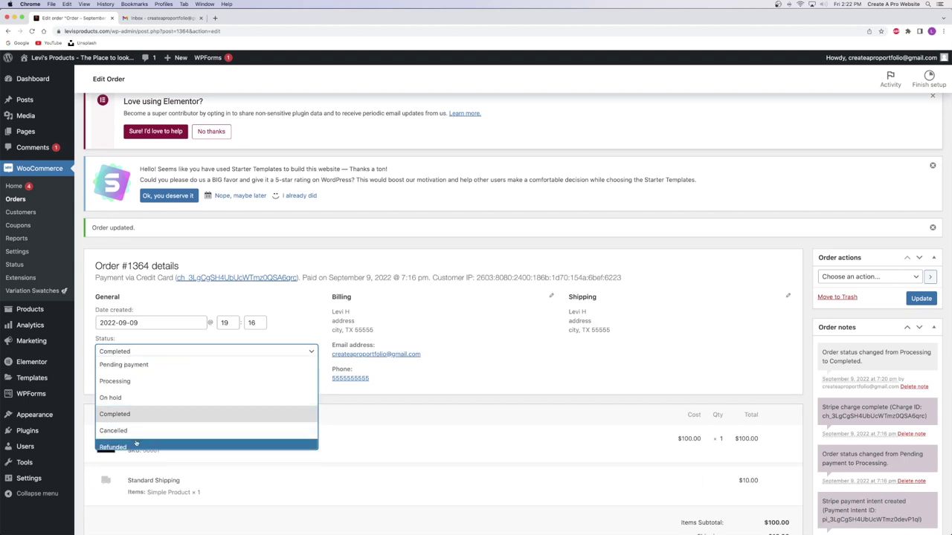
pyautogui.click(637, 314)
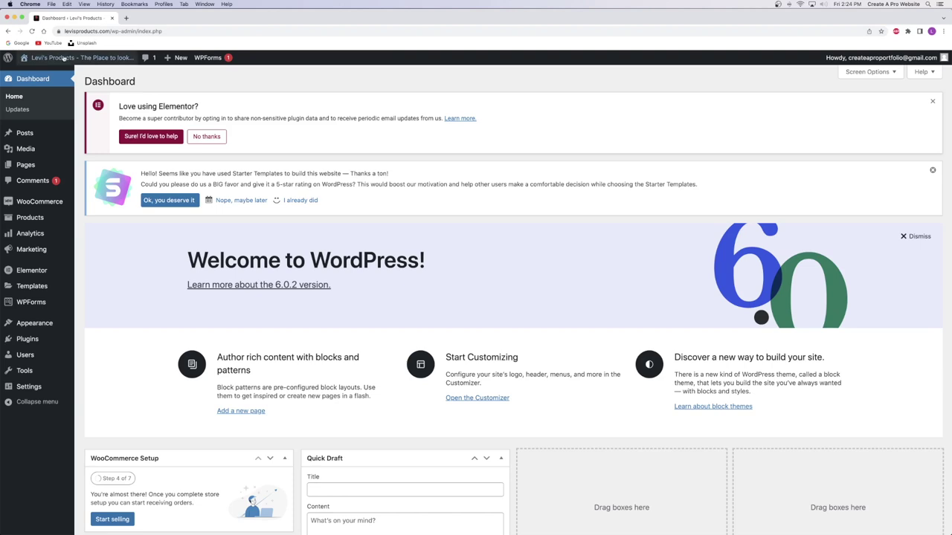
# Open the store's home page in a new tab from the admin-bar site name and switch to it.
pyautogui.rightClick(64, 59)
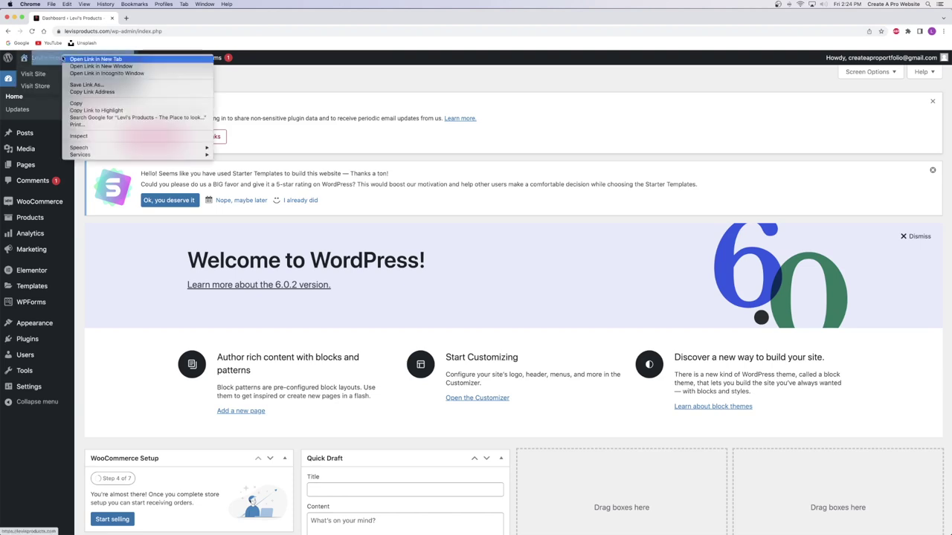
pyautogui.click(95, 59)
pyautogui.click(146, 18)
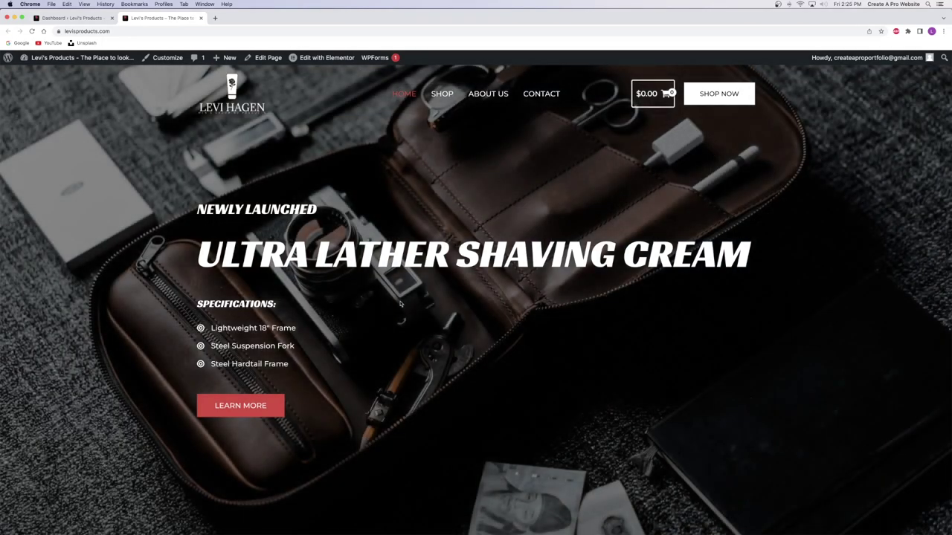
# Scroll through every home page section down to the footer and back up.
pyautogui.scroll(-10, 394, 284)
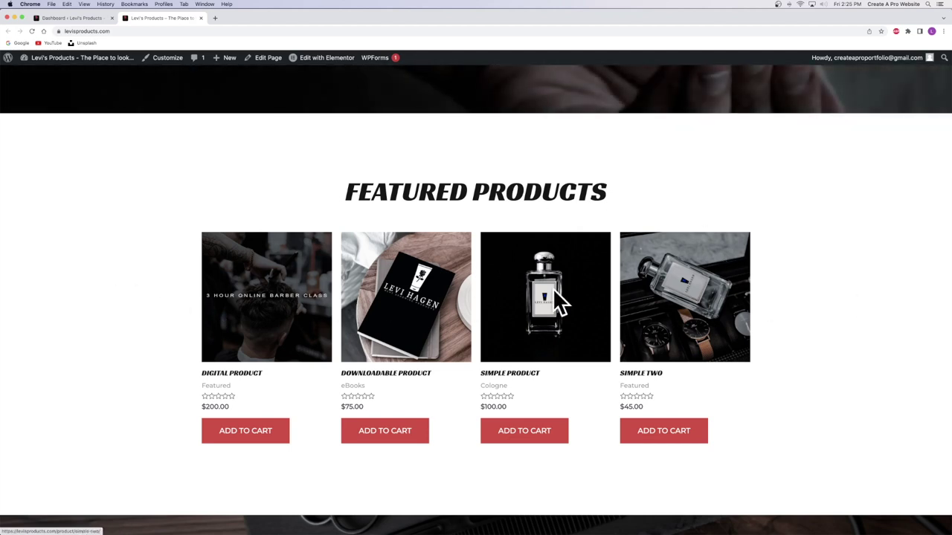
pyautogui.scroll(-10, 438, 288)
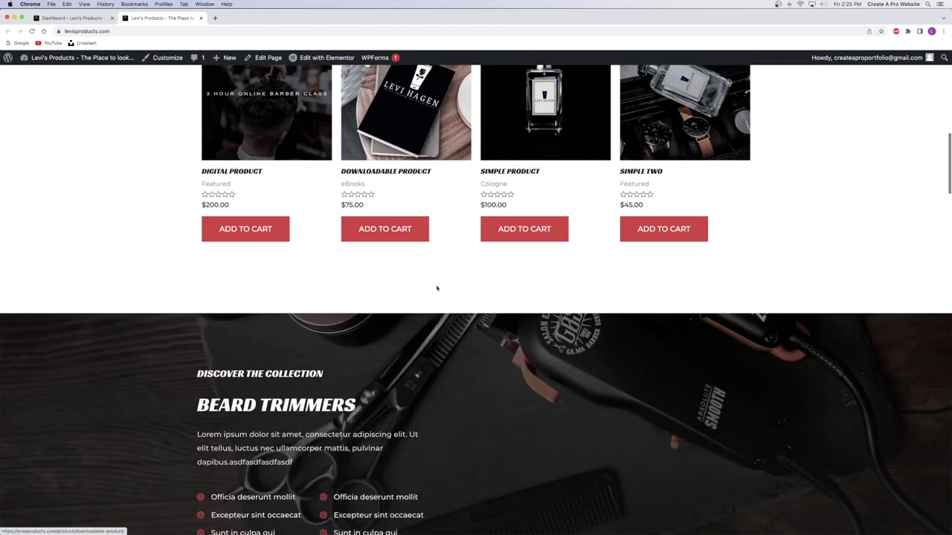
pyautogui.scroll(-5, 434, 286)
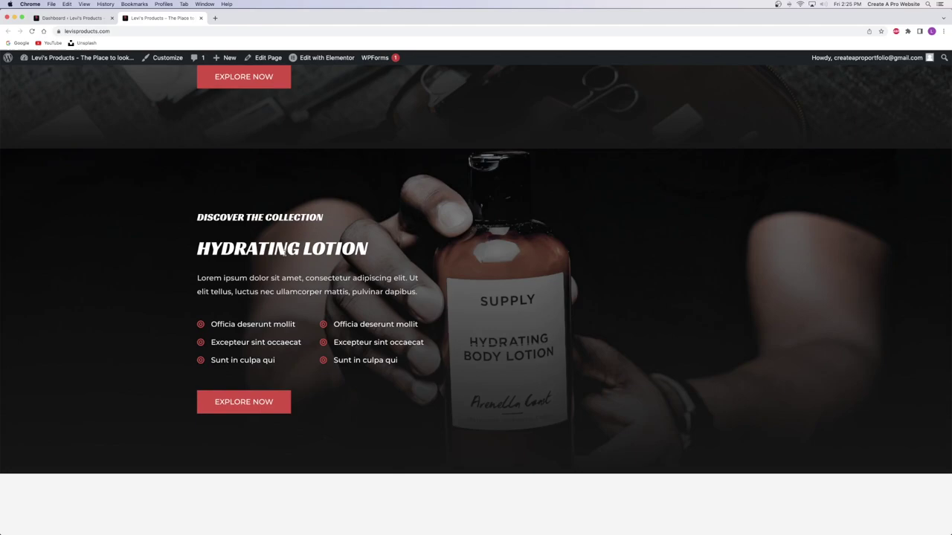
pyautogui.scroll(3, 267, 337)
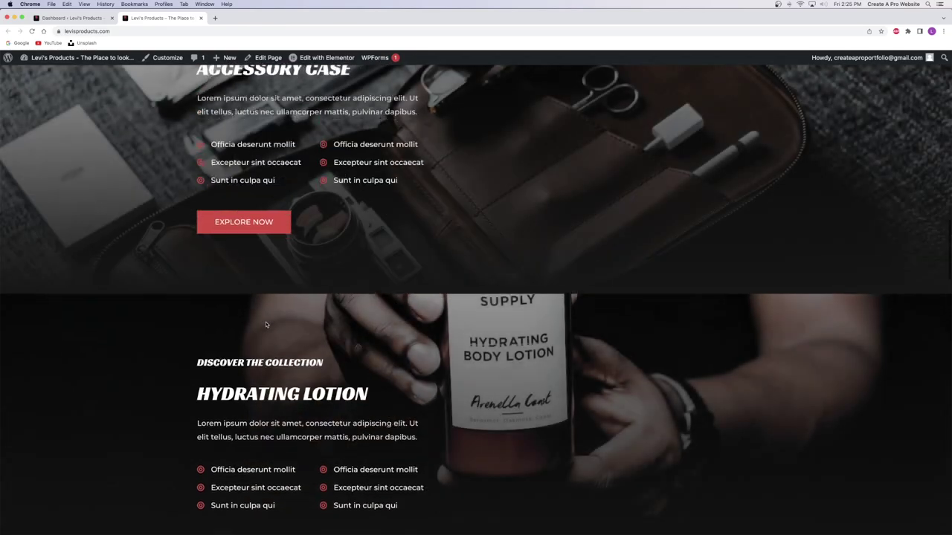
pyautogui.scroll(10, 269, 246)
pyautogui.scroll(-8, 269, 246)
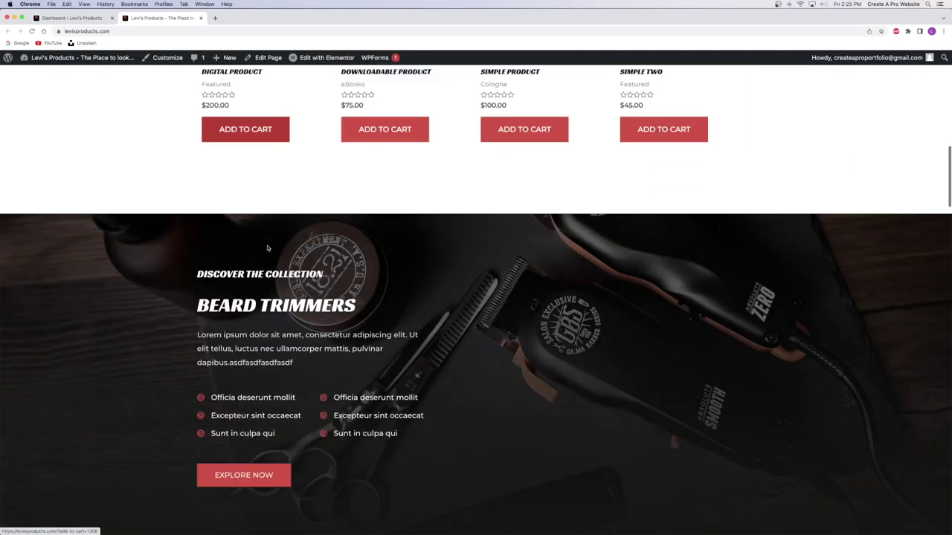
pyautogui.scroll(-8, 268, 247)
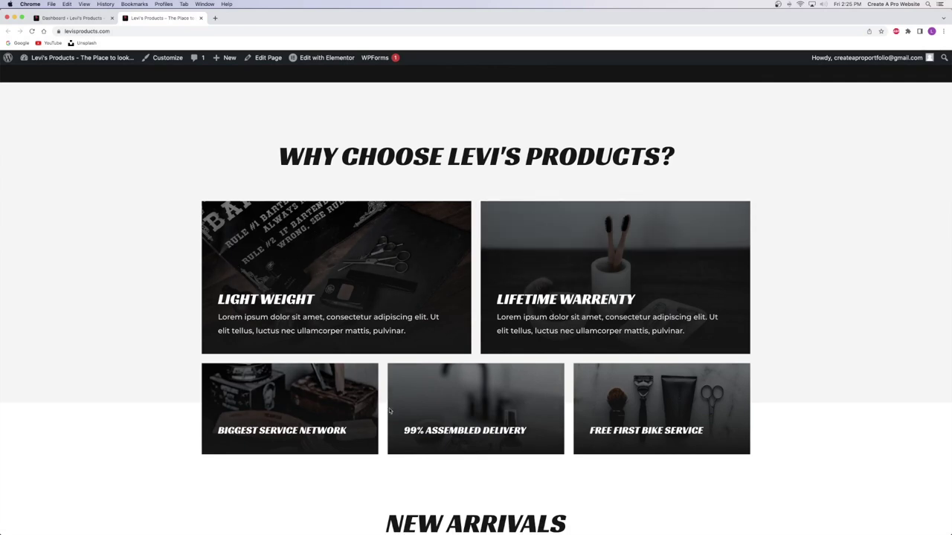
pyautogui.scroll(-5, 406, 282)
pyautogui.scroll(1, 407, 282)
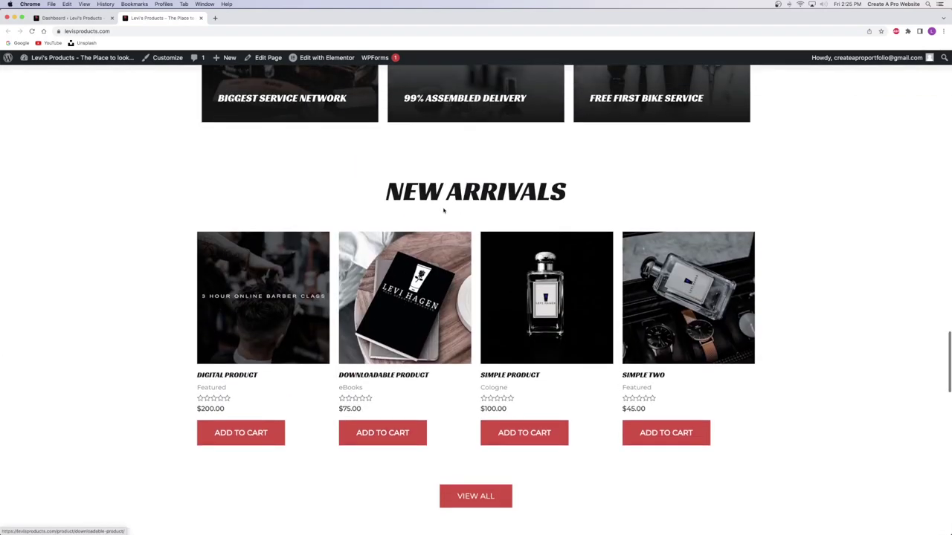
pyautogui.scroll(-3, 417, 233)
pyautogui.scroll(-8, 414, 233)
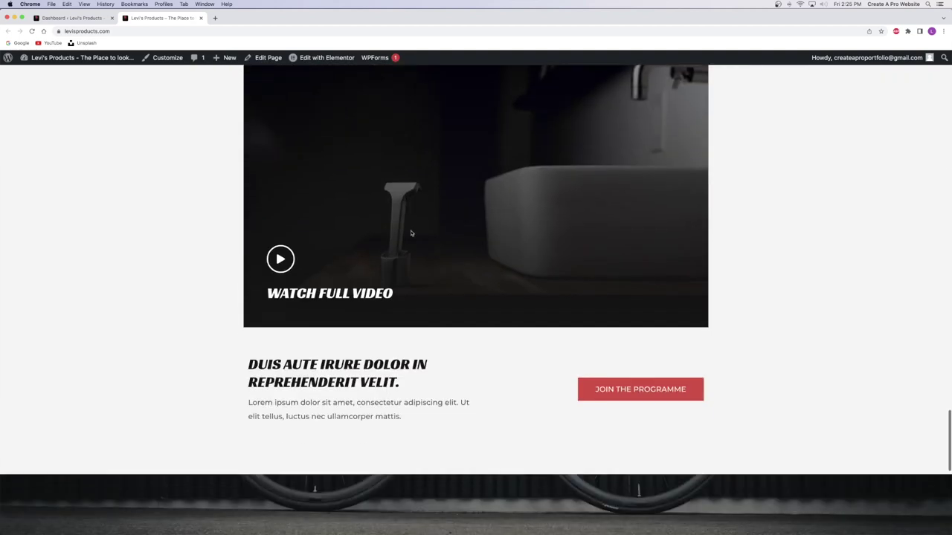
pyautogui.scroll(1, 414, 234)
pyautogui.scroll(3, 413, 234)
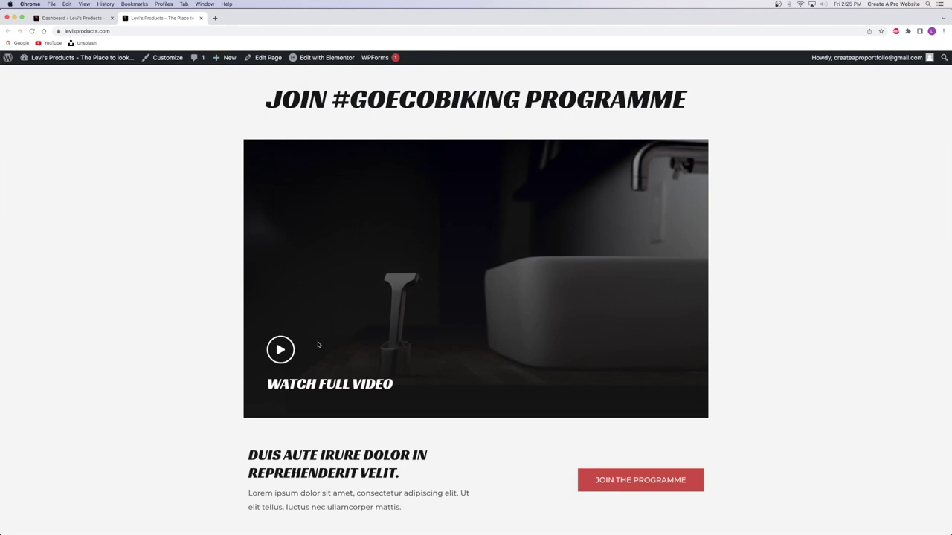
# Return to the top of the home page and go to the shop listing via SHOP NOW.
pyautogui.scroll(-10, 361, 327)
pyautogui.scroll(-4, 360, 324)
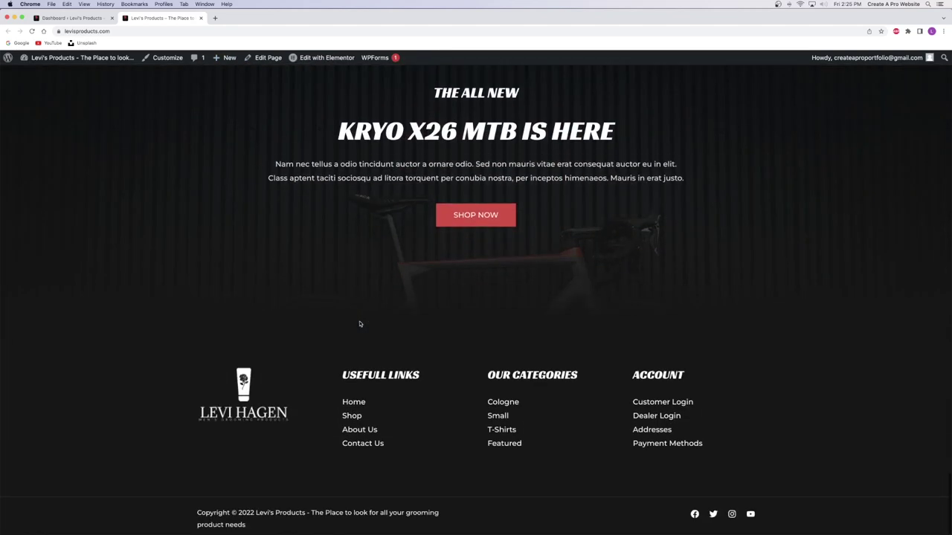
pyautogui.scroll(3, 360, 325)
pyautogui.scroll(20, 389, 424)
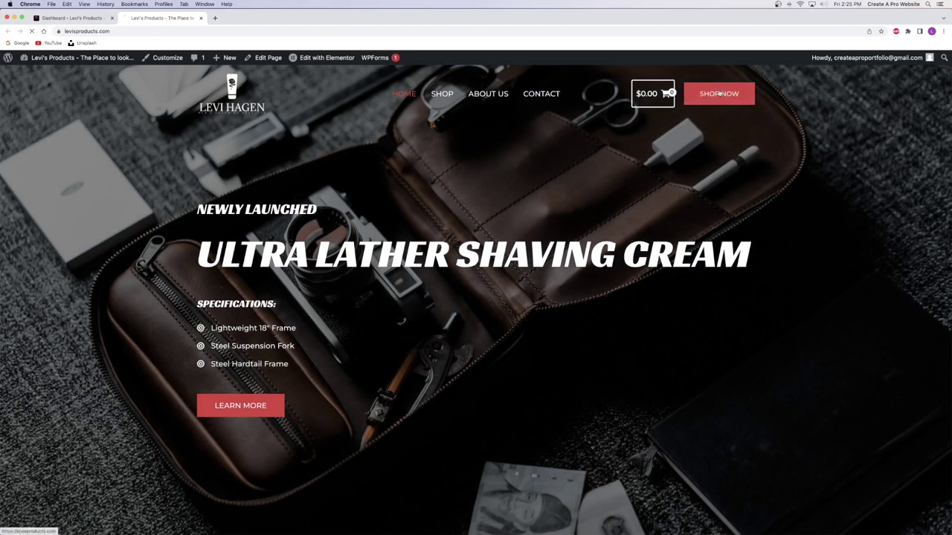
pyautogui.click(718, 93)
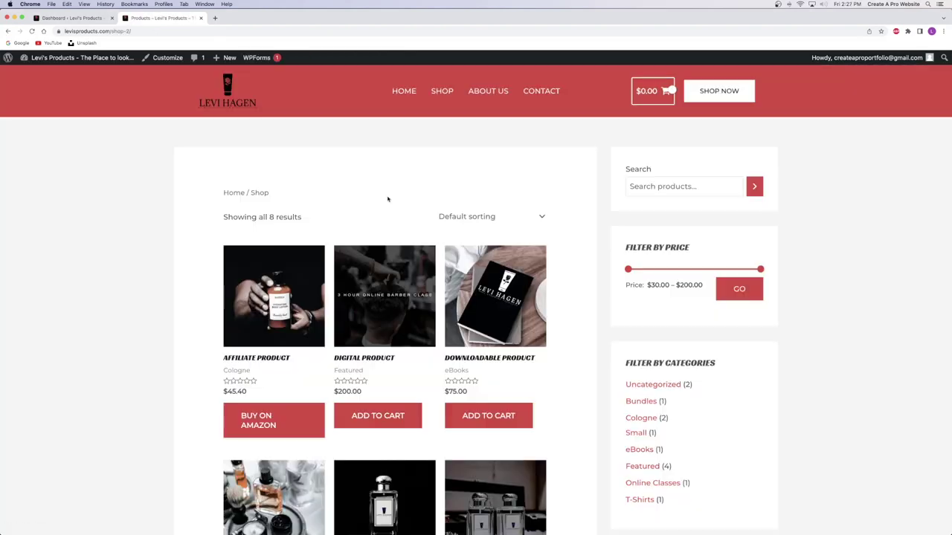
# Browse the eight Shop products and sidebar filters, then open the Simple Product page.
pyautogui.scroll(-5, 380, 134)
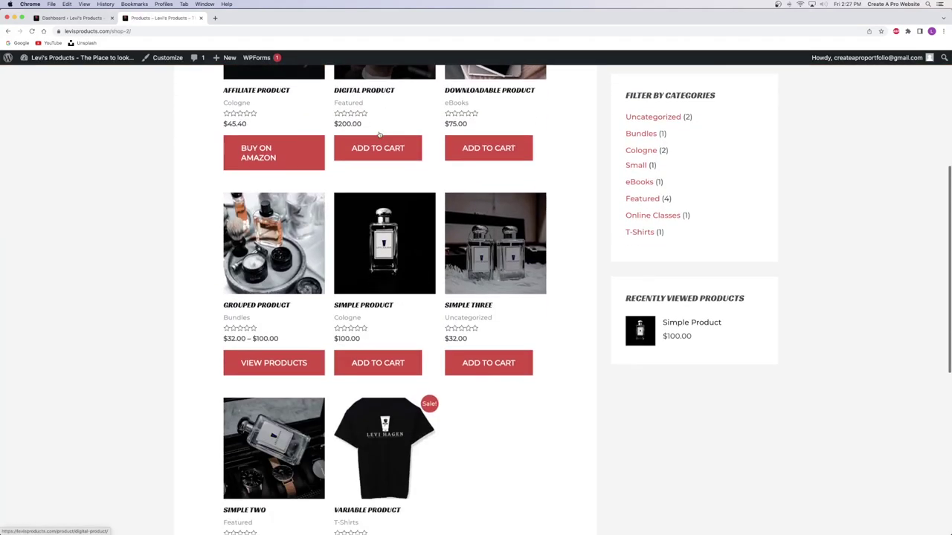
pyautogui.scroll(3, 647, 132)
pyautogui.scroll(3, 647, 132)
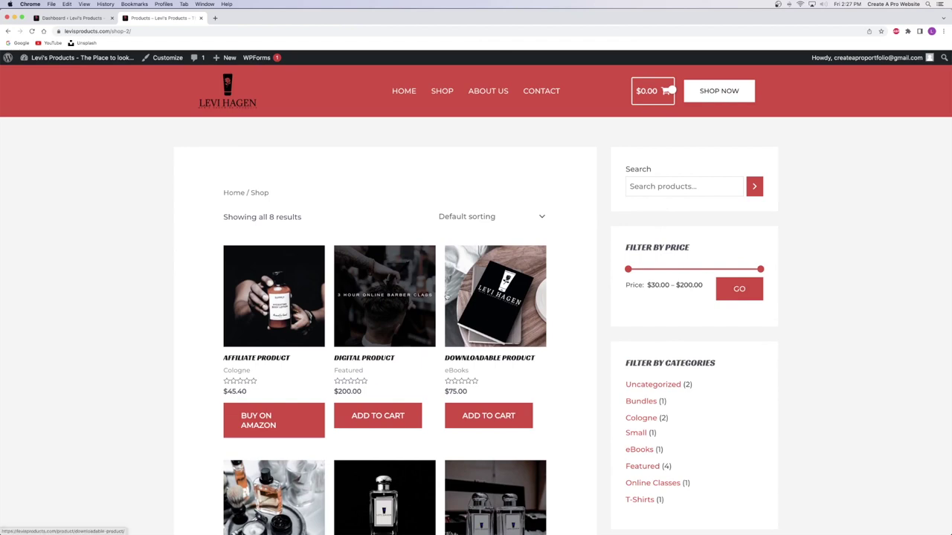
pyautogui.scroll(-3, 449, 301)
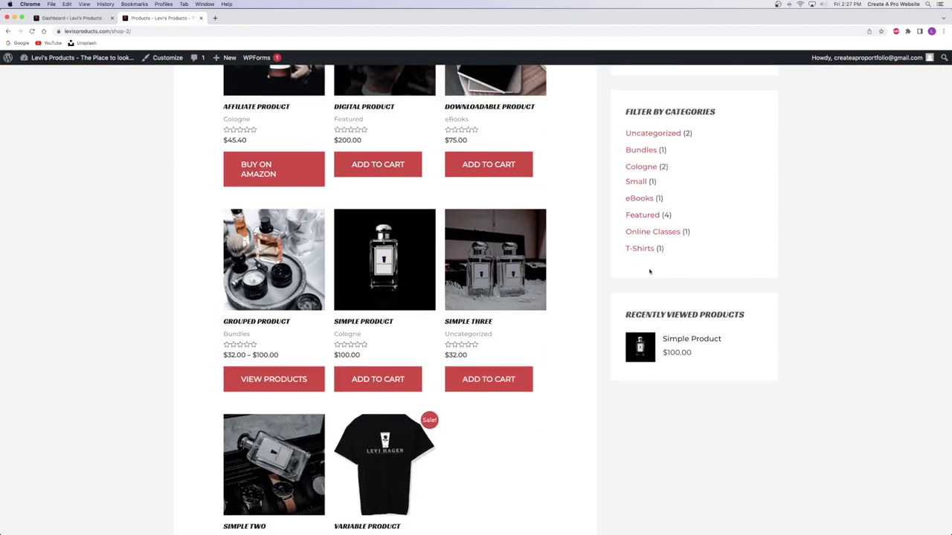
pyautogui.scroll(-2, 504, 397)
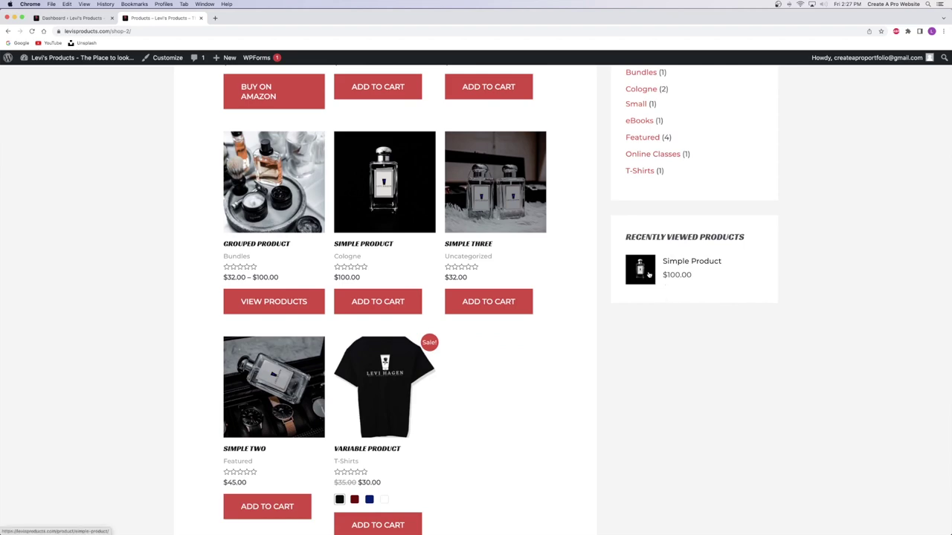
pyautogui.scroll(-4, 506, 298)
pyautogui.scroll(12, 491, 302)
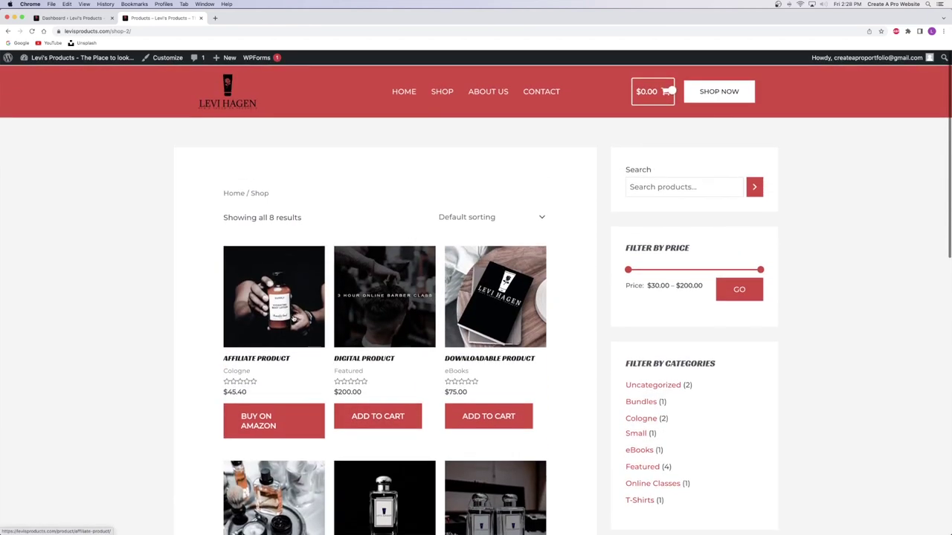
pyautogui.click(390, 478)
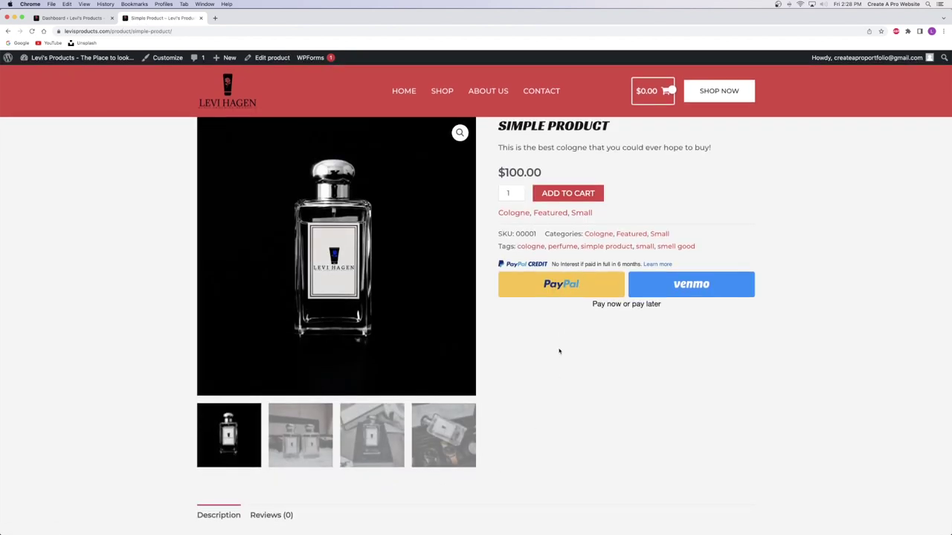
# Show each of the Simple Product's three gallery photos, ending on the bottle-and-watches image.
pyautogui.click(287, 435)
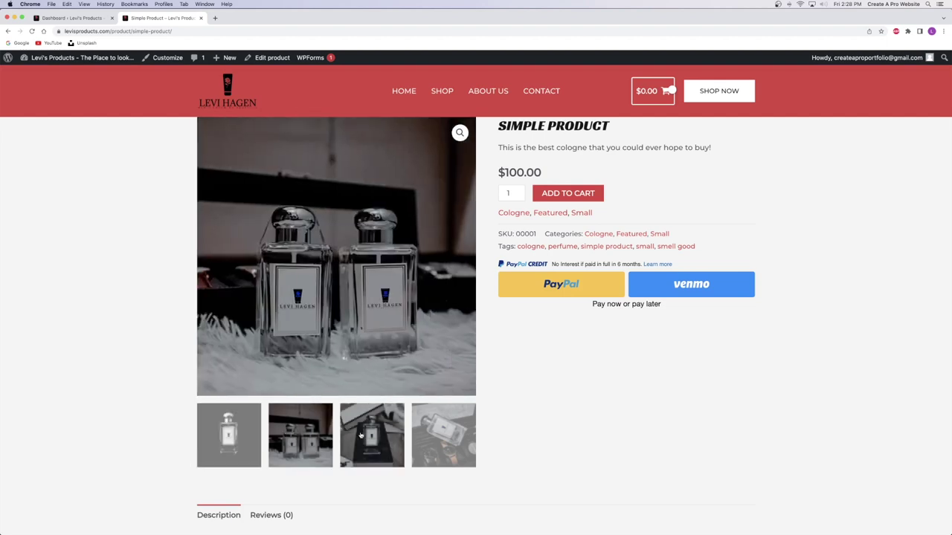
pyautogui.click(361, 435)
pyautogui.click(437, 430)
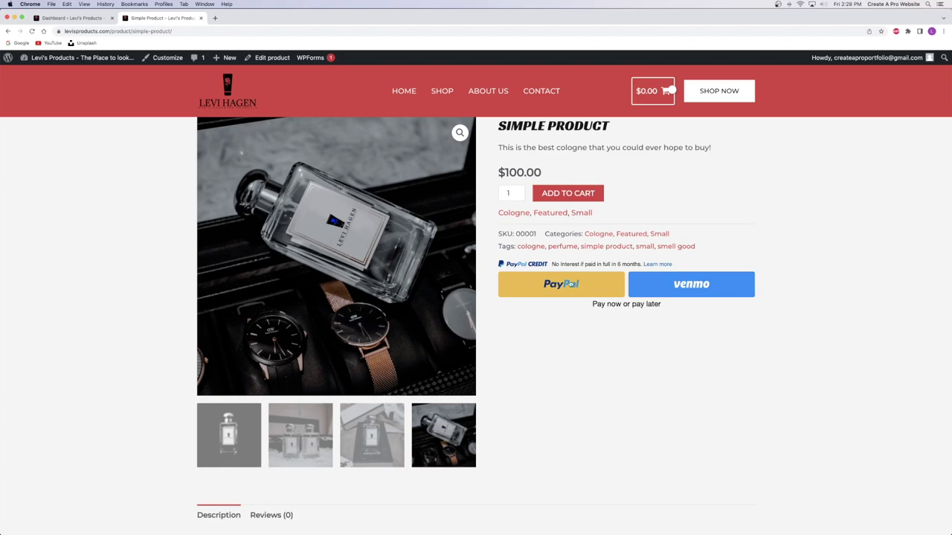
# Scroll the product page, then return to a freshly reloaded storefront home page with the $0.00 cart.
pyautogui.scroll(-10, 506, 216)
pyautogui.scroll(-5, 434, 233)
pyautogui.scroll(15, 434, 234)
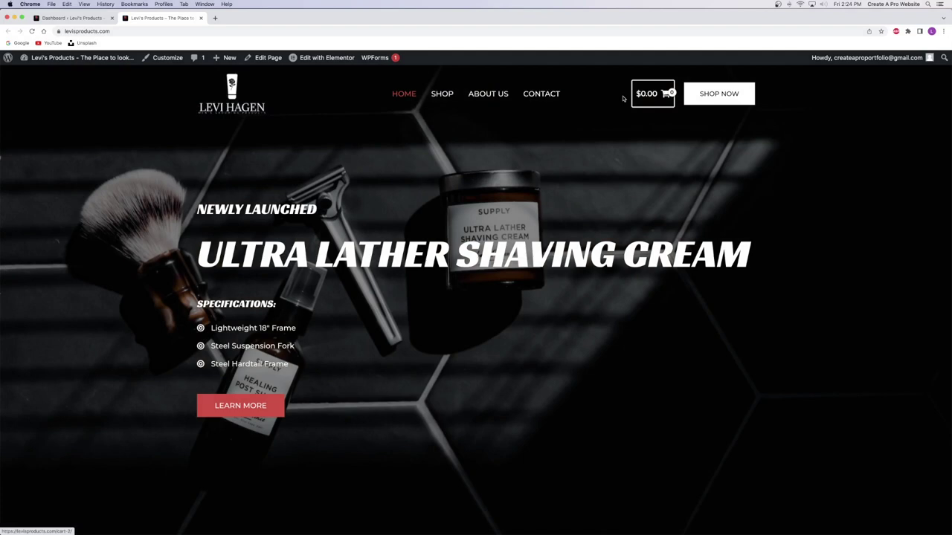
pyautogui.click(498, 117)
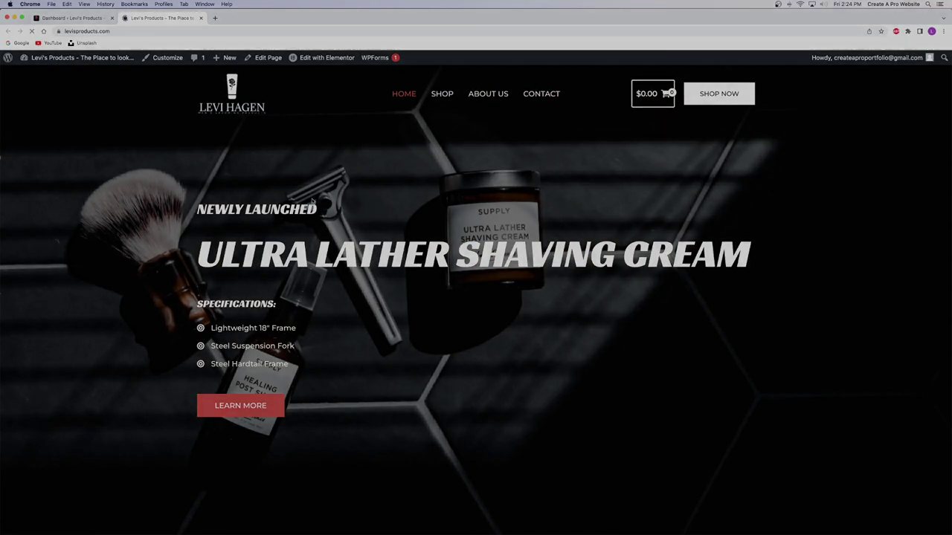